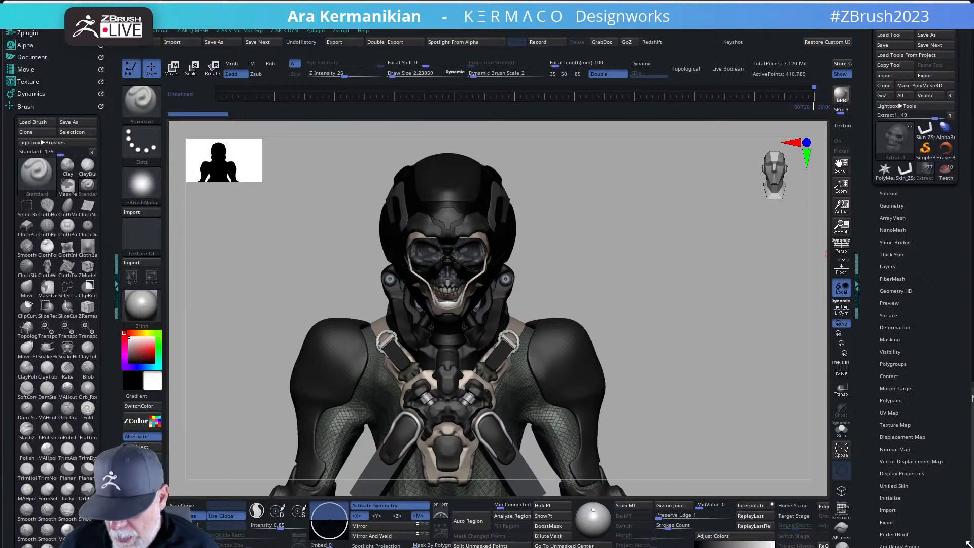
Step: Resize the program window so its whole interface fits on the screen at nearly full width
{"action": "left_click_drag", "start_coordinate": [969, 544], "coordinate": [931, 531]}
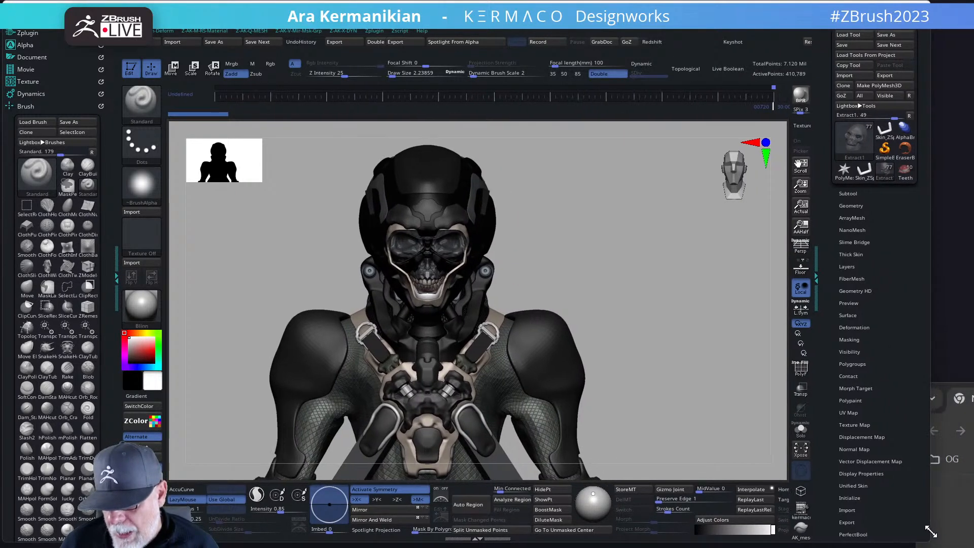
{"action": "left_click_drag", "start_coordinate": [944, 388], "coordinate": [553, 2]}
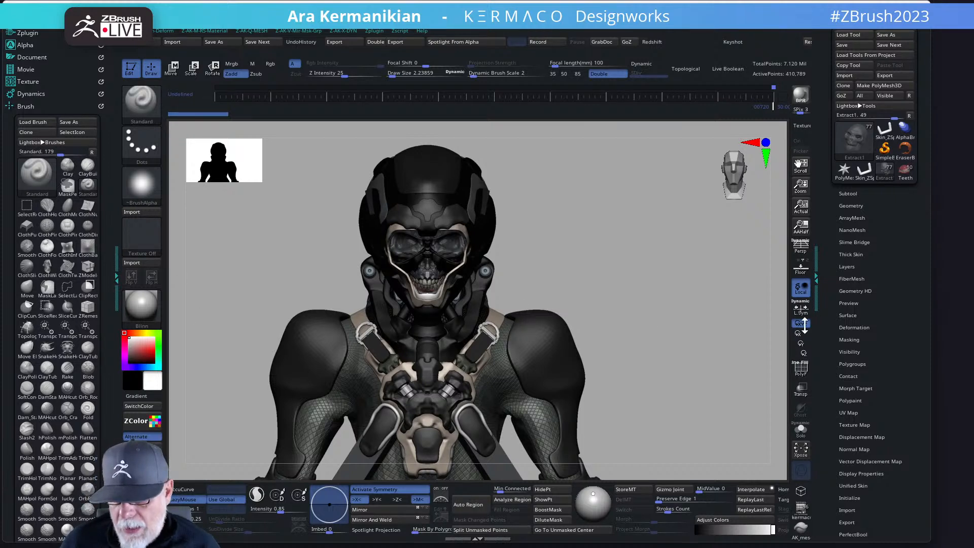
{"action": "left_click_drag", "start_coordinate": [931, 337], "coordinate": [967, 331]}
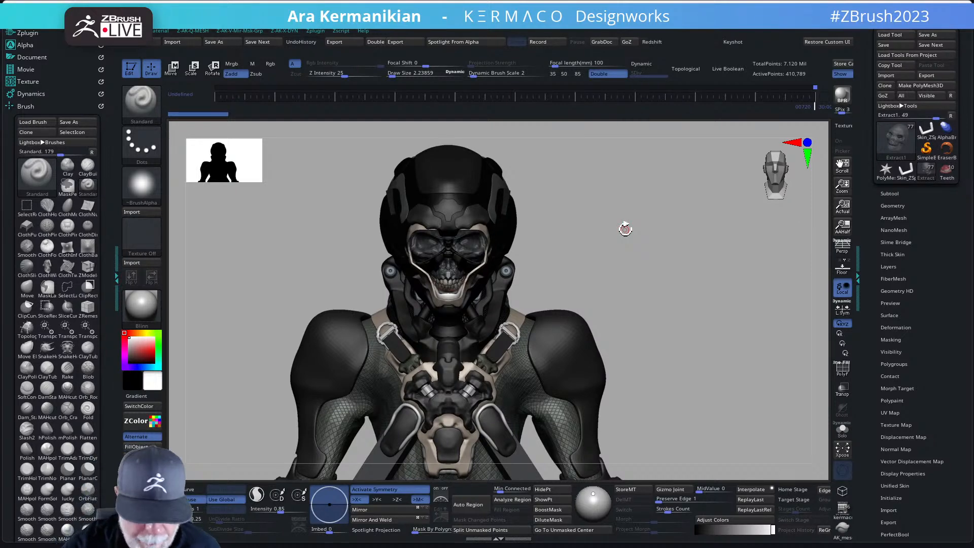
Step: Examine the helmeted skull figure's face, neck and chest from frontal and three-quarter angles
{"action": "left_click_drag", "start_coordinate": [678, 298], "coordinate": [659, 275]}
{"action": "left_click_drag", "start_coordinate": [771, 240], "coordinate": [665, 256], "text": "alt"}
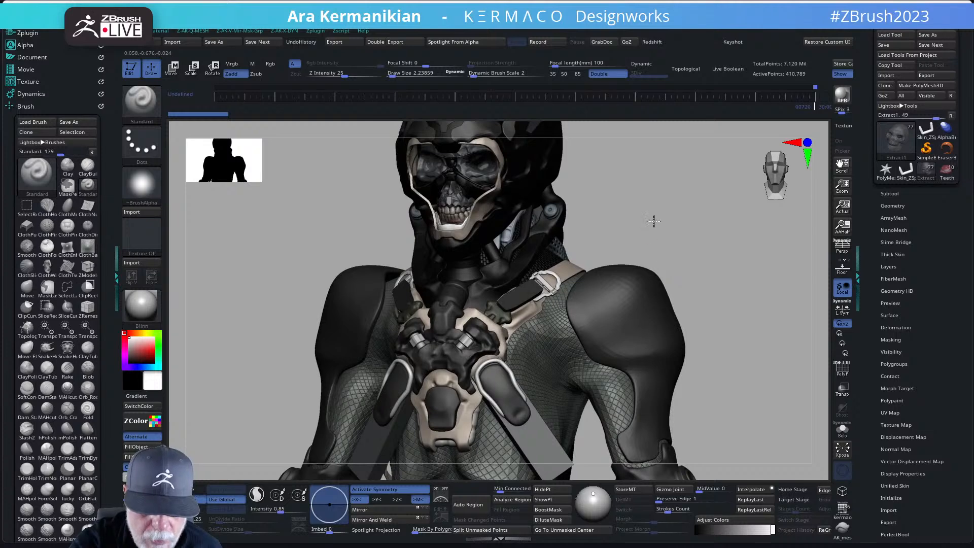
{"action": "left_click_drag", "start_coordinate": [652, 220], "coordinate": [633, 278], "text": "shift"}
{"action": "left_click_drag", "start_coordinate": [625, 232], "coordinate": [587, 302], "text": "alt"}
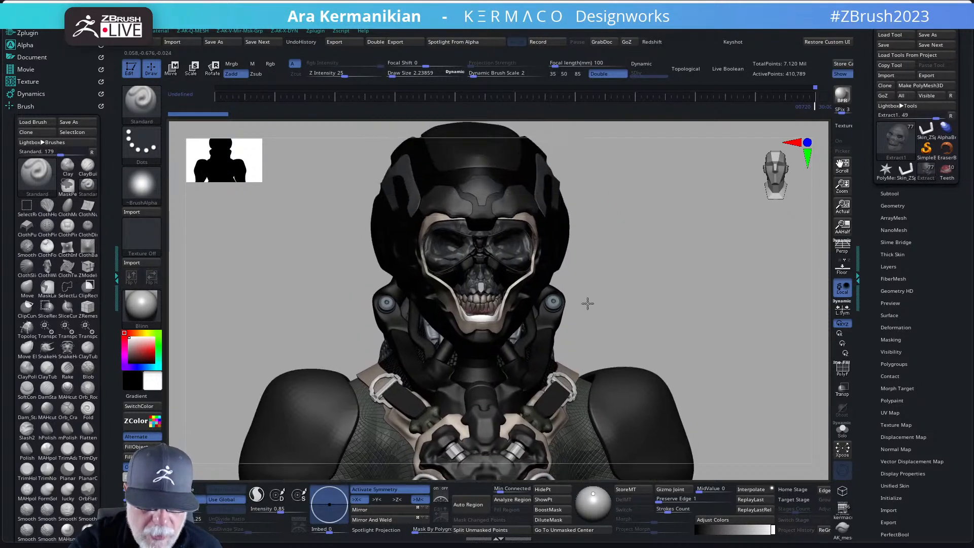
{"action": "left_click_drag", "start_coordinate": [641, 274], "coordinate": [471, 304]}
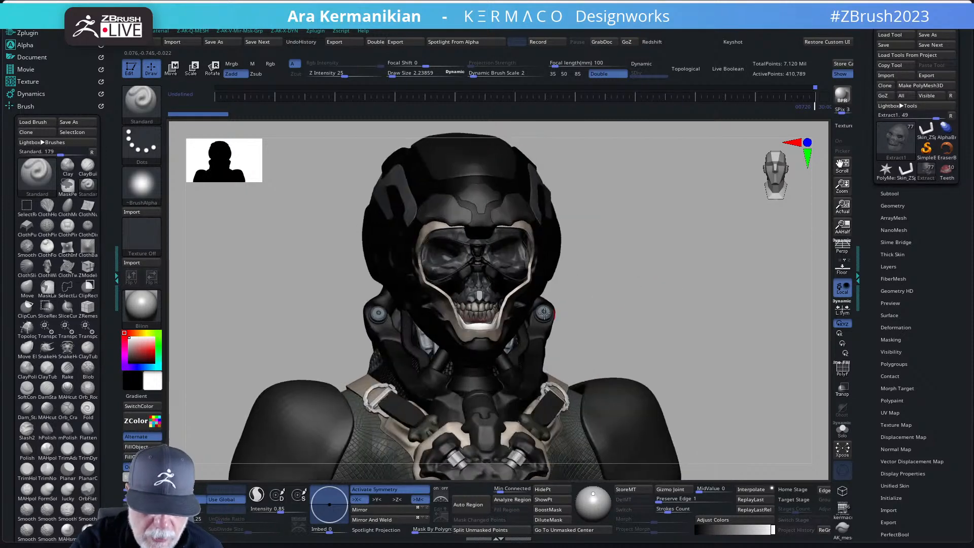
{"action": "left_click_drag", "start_coordinate": [649, 277], "coordinate": [532, 275]}
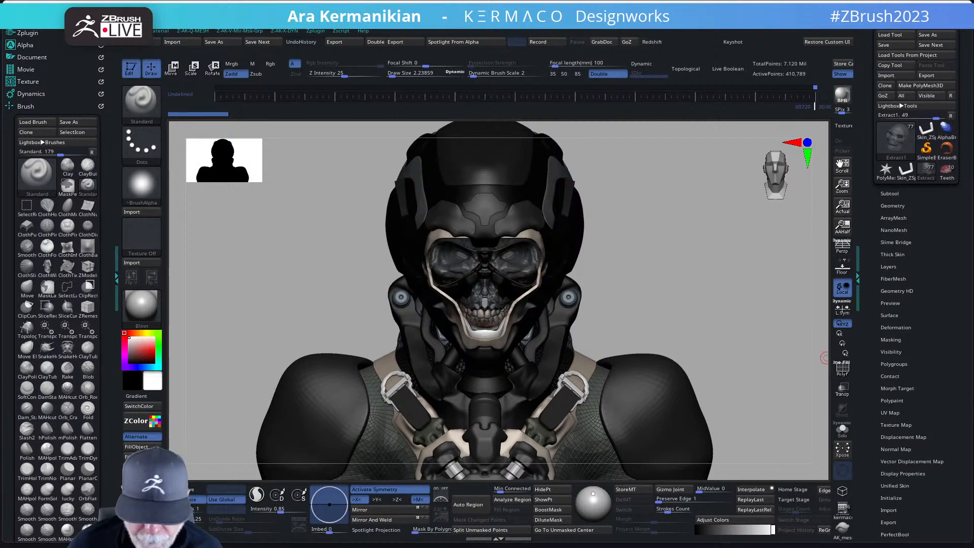
Step: Switch to the Move brush and isolate the skull subtool
{"action": "key", "text": "b"}
{"action": "key", "text": "m"}
{"action": "key", "text": "v"}
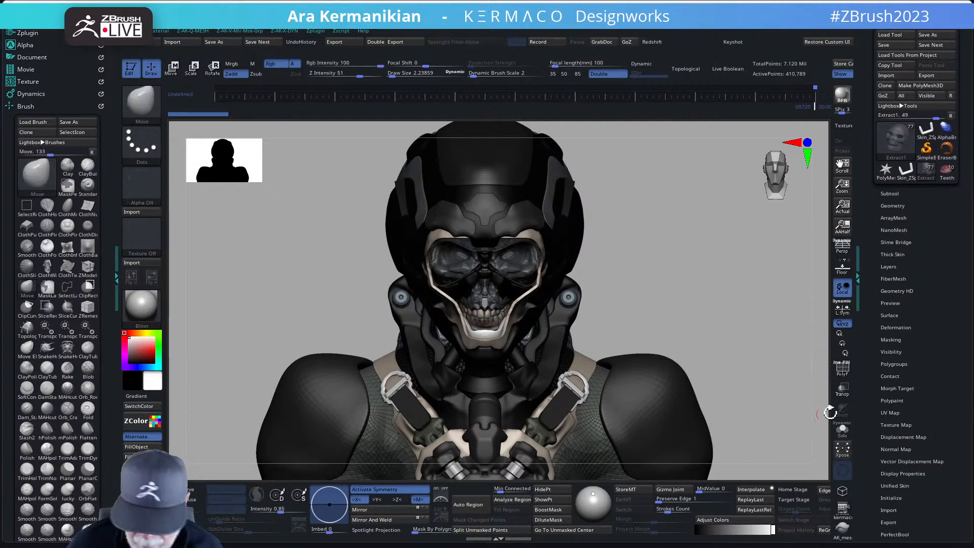
{"action": "left_click", "coordinate": [842, 429]}
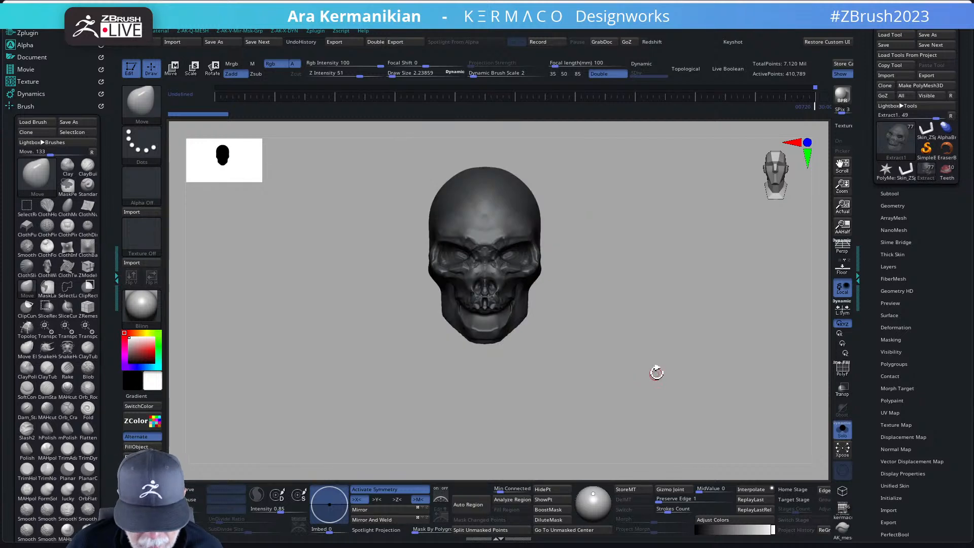
Step: Examine the isolated skull's cut-off back and open jaw with the polyframe temporarily shown
{"action": "left_click_drag", "start_coordinate": [656, 373], "coordinate": [651, 196]}
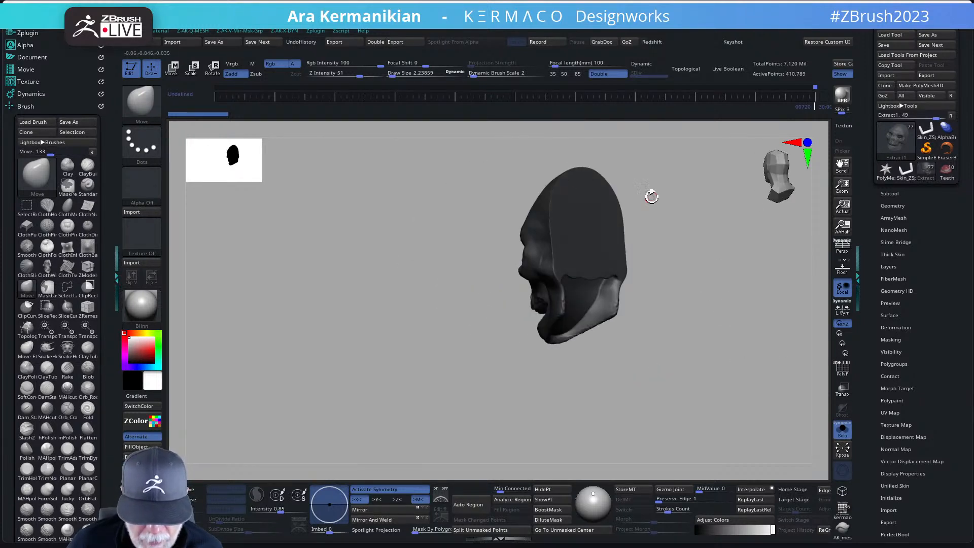
{"action": "left_click", "coordinate": [842, 369]}
{"action": "left_click_drag", "start_coordinate": [711, 328], "coordinate": [562, 261]}
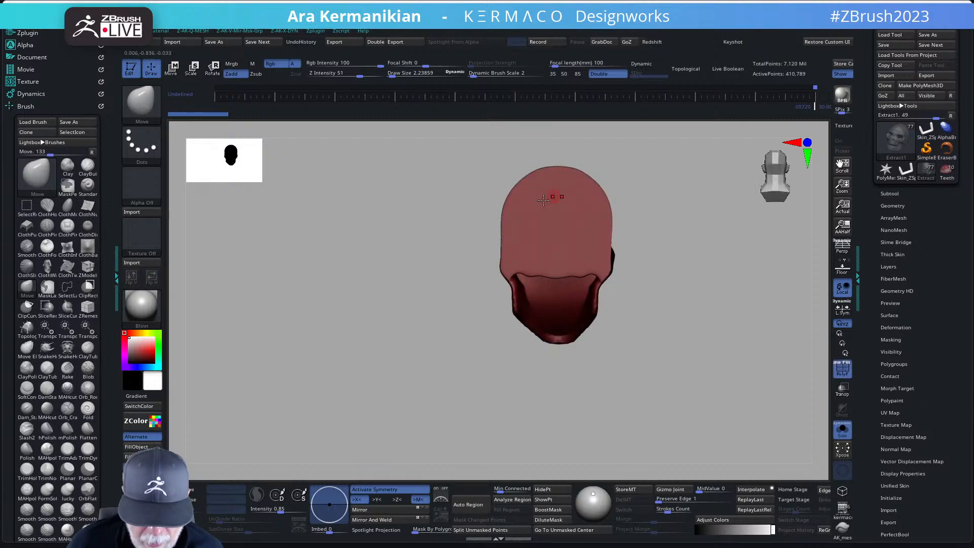
{"action": "left_click", "coordinate": [845, 372]}
{"action": "left_click_drag", "start_coordinate": [717, 344], "coordinate": [409, 211]}
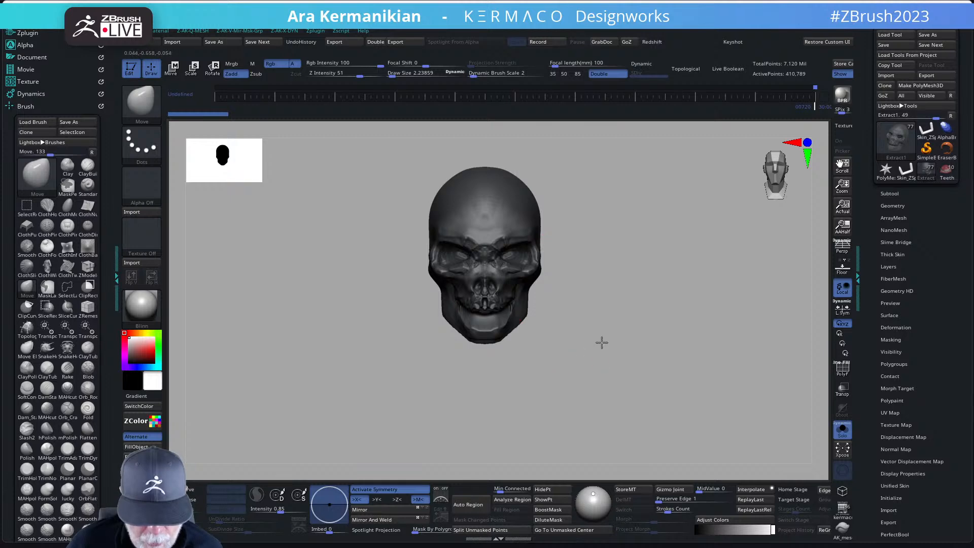
Step: Smooth small areas of the skull around the mouth and chin with the Smooth brush
{"action": "mouse_move", "coordinate": [600, 341]}
{"action": "left_mouse_down"}
{"action": "mouse_move", "coordinate": [628, 322]}
{"action": "mouse_move", "coordinate": [616, 327]}
{"action": "mouse_move", "coordinate": [634, 330]}
{"action": "mouse_move", "coordinate": [668, 365]}
{"action": "mouse_move", "coordinate": [541, 342]}
{"action": "left_mouse_up"}
{"action": "key", "text": "shift"}
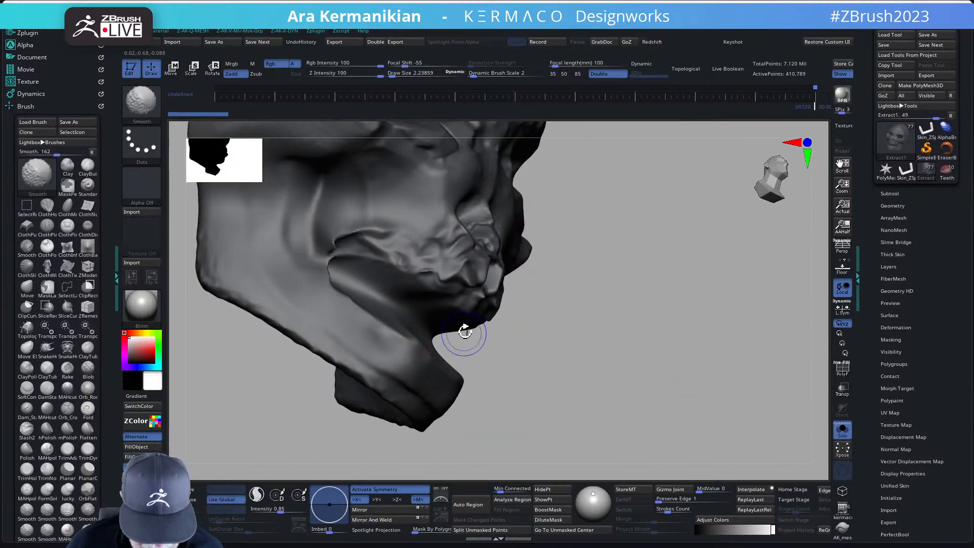
{"action": "left_click_drag", "start_coordinate": [467, 332], "coordinate": [474, 333], "text": "shift"}
{"action": "mouse_move", "coordinate": [624, 358]}
{"action": "left_mouse_down"}
{"action": "mouse_move", "coordinate": [500, 266]}
{"action": "mouse_move", "coordinate": [472, 284]}
{"action": "left_mouse_up"}
{"action": "key", "text": "shift"}
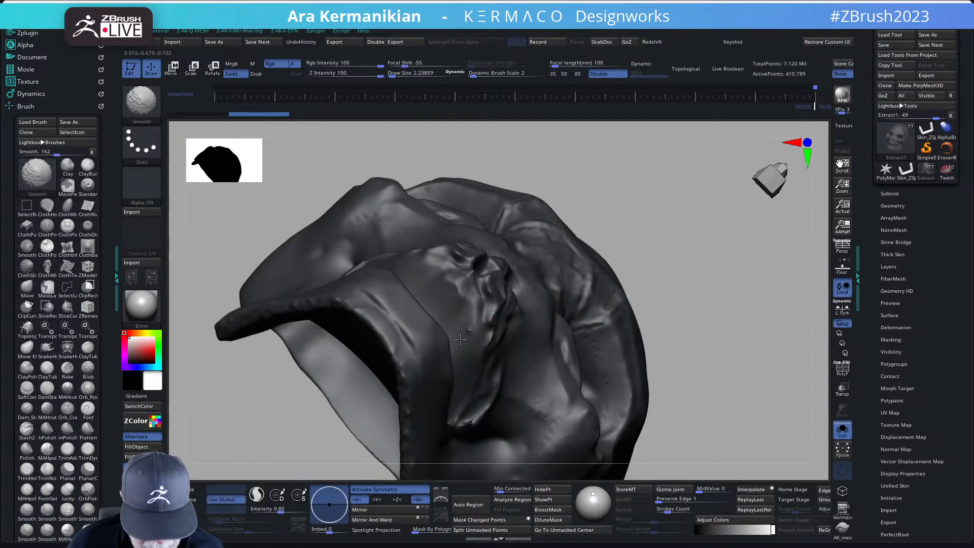
{"action": "left_click_drag", "start_coordinate": [471, 341], "coordinate": [471, 345], "text": "shift"}
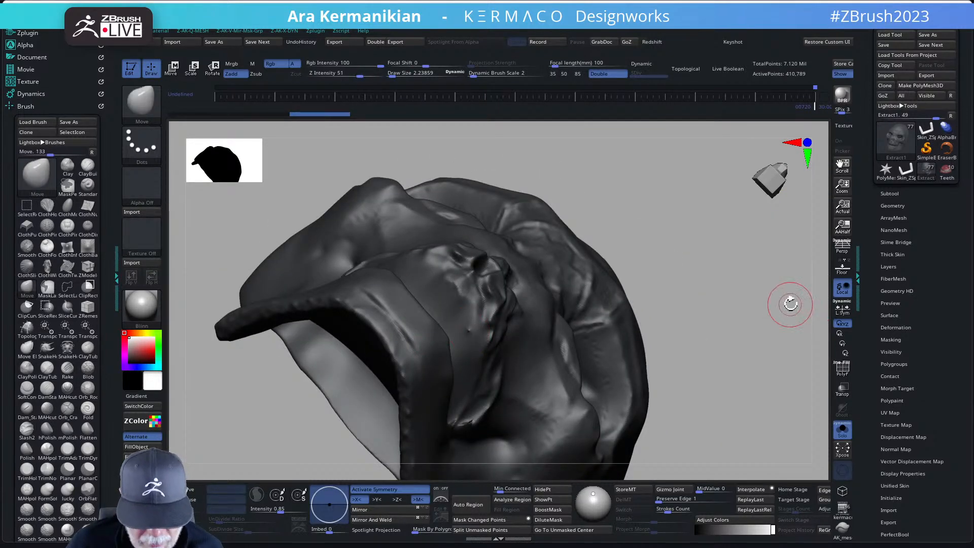
{"action": "mouse_move", "coordinate": [790, 302]}
{"action": "left_mouse_down", "text": "alt"}
{"action": "mouse_move", "coordinate": [649, 252]}
{"action": "mouse_move", "coordinate": [675, 309]}
{"action": "mouse_move", "coordinate": [355, 363]}
{"action": "left_mouse_up", "text": "alt"}
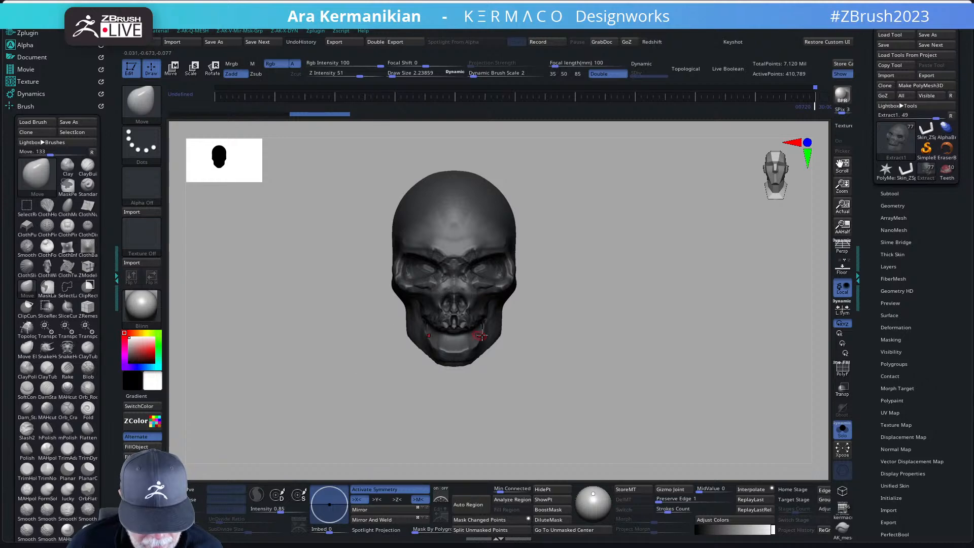
Step: Bring back all subtools and inspect the complete figure from the front, side and rear three-quarter angles
{"action": "left_click", "coordinate": [842, 430]}
{"action": "left_click_drag", "start_coordinate": [716, 329], "coordinate": [696, 340]}
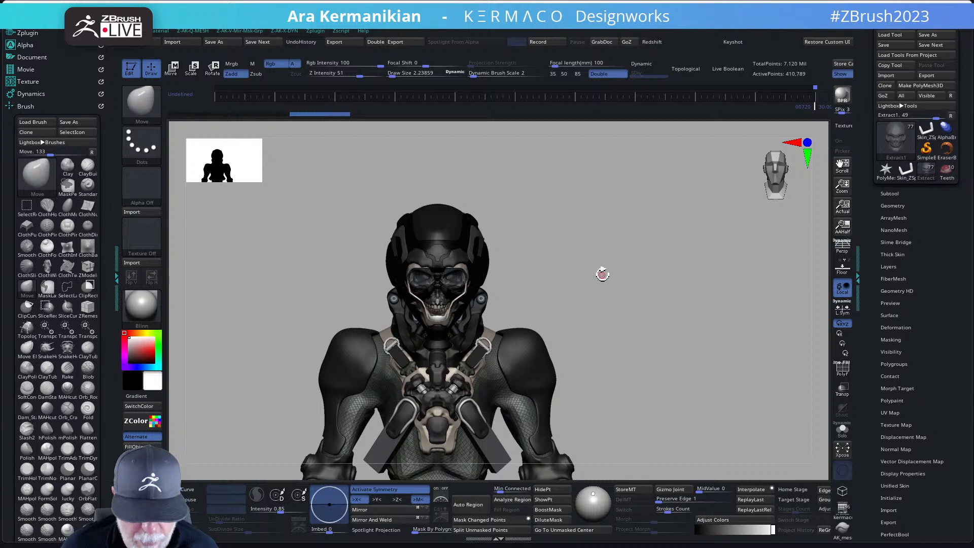
{"action": "left_click_drag", "start_coordinate": [603, 274], "coordinate": [634, 314]}
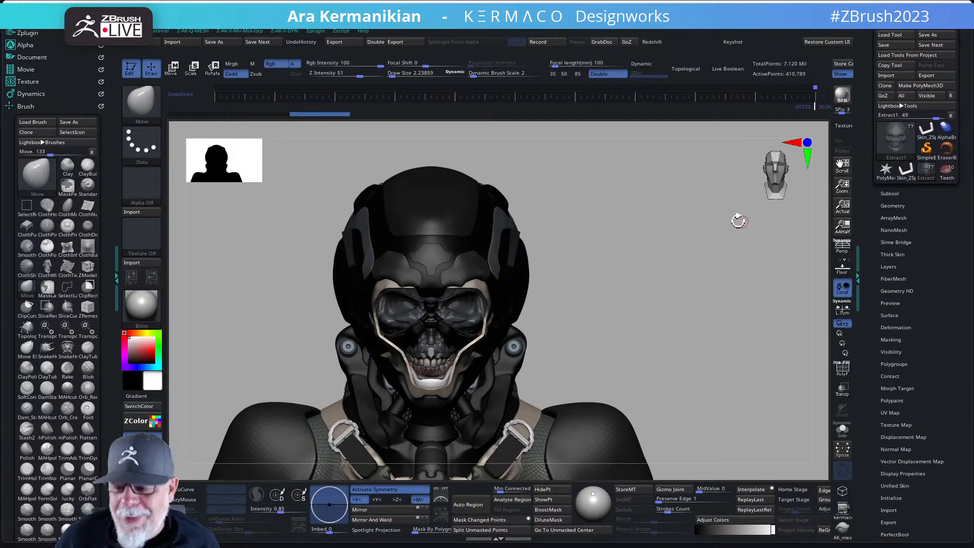
{"action": "mouse_move", "coordinate": [687, 257]}
{"action": "left_mouse_down"}
{"action": "mouse_move", "coordinate": [722, 263]}
{"action": "mouse_move", "coordinate": [694, 263]}
{"action": "left_mouse_up"}
{"action": "mouse_move", "coordinate": [692, 337]}
{"action": "left_mouse_down"}
{"action": "mouse_move", "coordinate": [691, 318]}
{"action": "mouse_move", "coordinate": [706, 306]}
{"action": "mouse_move", "coordinate": [677, 333]}
{"action": "mouse_move", "coordinate": [700, 326]}
{"action": "mouse_move", "coordinate": [698, 351]}
{"action": "mouse_move", "coordinate": [680, 317]}
{"action": "mouse_move", "coordinate": [639, 334]}
{"action": "mouse_move", "coordinate": [135, 347]}
{"action": "left_mouse_up"}
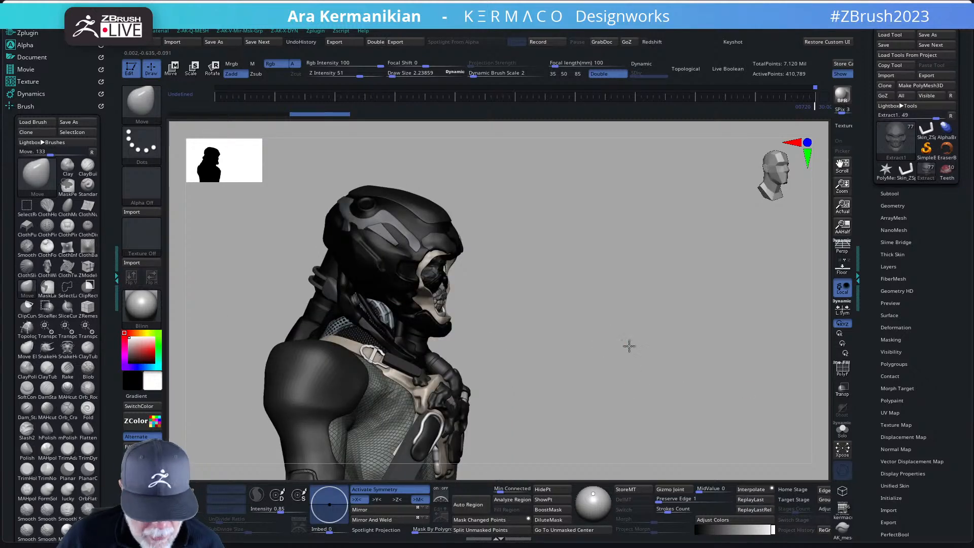
{"action": "left_click_drag", "start_coordinate": [629, 346], "coordinate": [421, 340]}
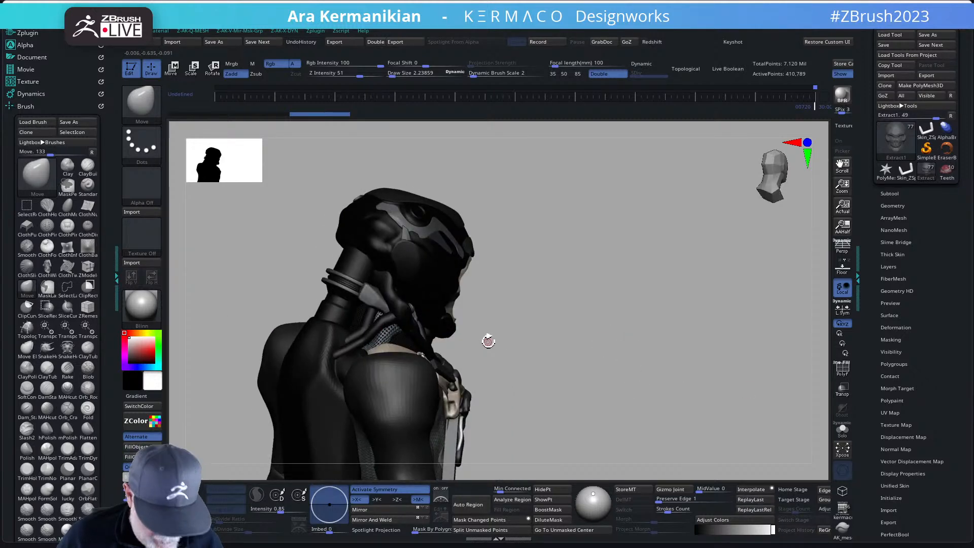
Step: Select the perforated neck mesh subtool and examine it in isolation with its polyframe before restoring the full figure
{"action": "left_click", "coordinate": [387, 329], "text": "alt"}
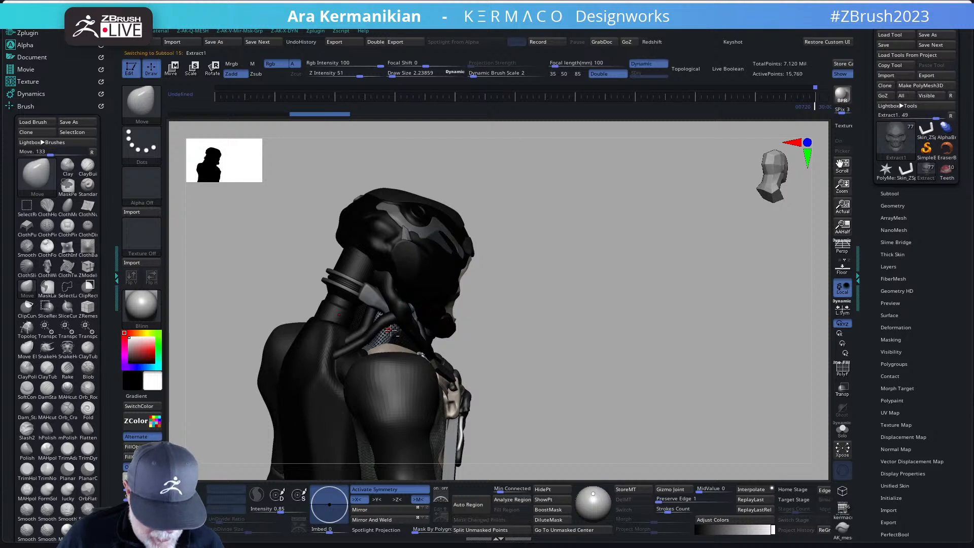
{"action": "left_click", "coordinate": [842, 430]}
{"action": "mouse_move", "coordinate": [595, 350]}
{"action": "left_mouse_down"}
{"action": "mouse_move", "coordinate": [648, 364]}
{"action": "mouse_move", "coordinate": [595, 363]}
{"action": "mouse_move", "coordinate": [680, 282]}
{"action": "mouse_move", "coordinate": [650, 306]}
{"action": "mouse_move", "coordinate": [682, 354]}
{"action": "mouse_move", "coordinate": [685, 333]}
{"action": "mouse_move", "coordinate": [672, 345]}
{"action": "mouse_move", "coordinate": [624, 333]}
{"action": "mouse_move", "coordinate": [643, 332]}
{"action": "mouse_move", "coordinate": [615, 352]}
{"action": "mouse_move", "coordinate": [667, 344]}
{"action": "mouse_move", "coordinate": [625, 348]}
{"action": "mouse_move", "coordinate": [643, 285]}
{"action": "mouse_move", "coordinate": [607, 321]}
{"action": "left_mouse_up"}
{"action": "left_click", "coordinate": [842, 369]}
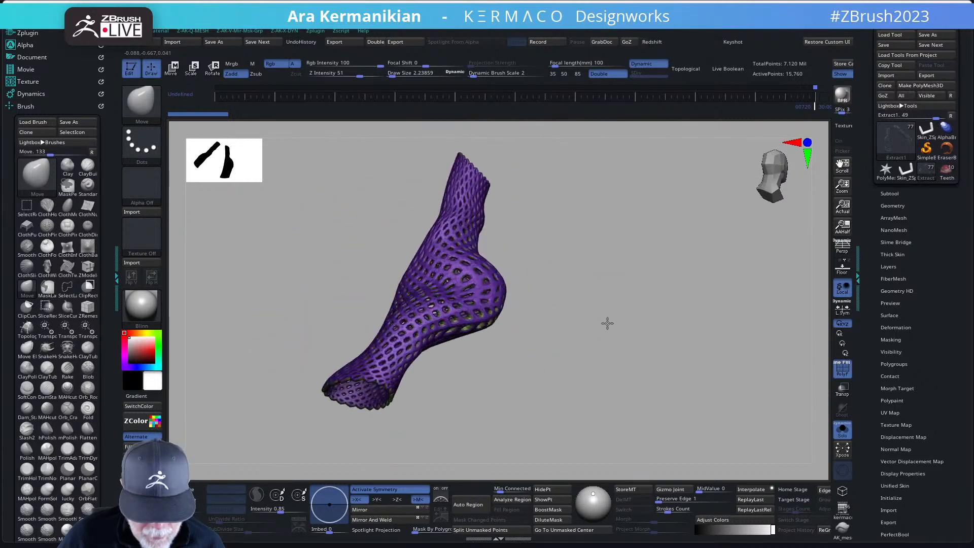
{"action": "left_click", "coordinate": [842, 373]}
{"action": "mouse_move", "coordinate": [756, 359]}
{"action": "left_mouse_down"}
{"action": "mouse_move", "coordinate": [763, 386]}
{"action": "mouse_move", "coordinate": [787, 385]}
{"action": "mouse_move", "coordinate": [756, 397]}
{"action": "mouse_move", "coordinate": [775, 400]}
{"action": "mouse_move", "coordinate": [725, 393]}
{"action": "left_mouse_up"}
{"action": "left_click", "coordinate": [842, 430]}
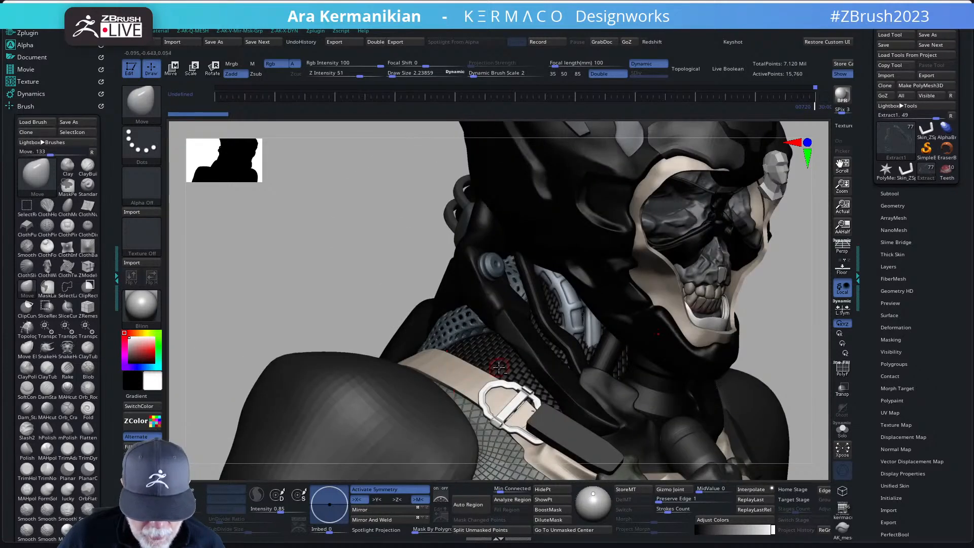
Step: Isolate the woven neck collar subtool Extract2_7 and show its polyframe
{"action": "left_click", "coordinate": [842, 429]}
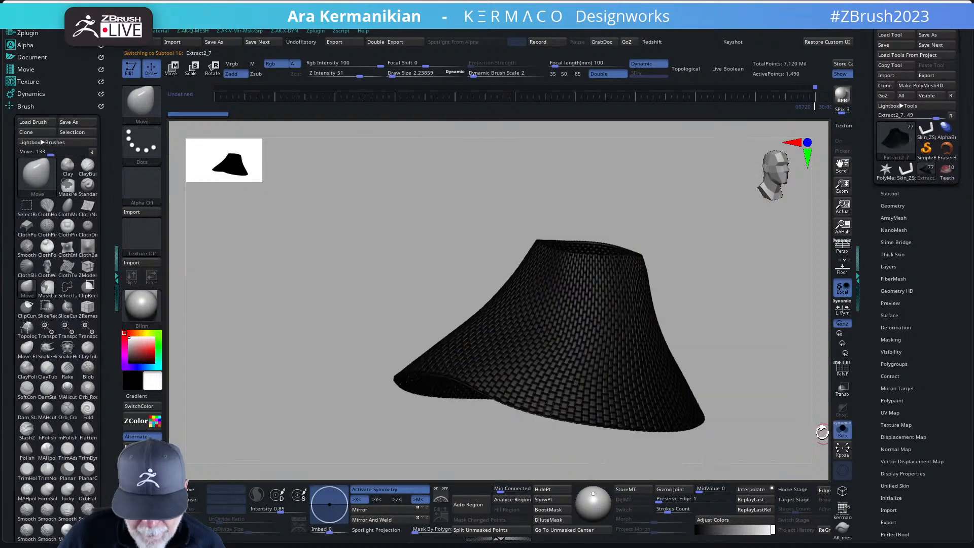
{"action": "left_click_drag", "start_coordinate": [726, 414], "coordinate": [714, 374]}
{"action": "left_click_drag", "start_coordinate": [737, 303], "coordinate": [700, 307], "text": "alt"}
{"action": "left_click", "coordinate": [845, 366]}
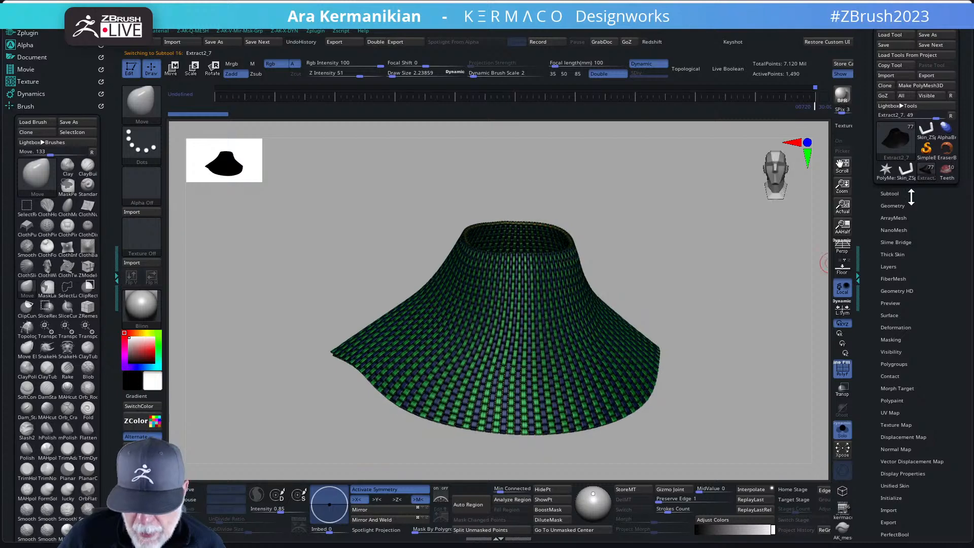
Step: Toggle MicroPoly in the collar's Dynamic Subdiv settings to compare the ThickCloth weave with the base mesh, leaving it off
{"action": "left_click", "coordinate": [892, 205]}
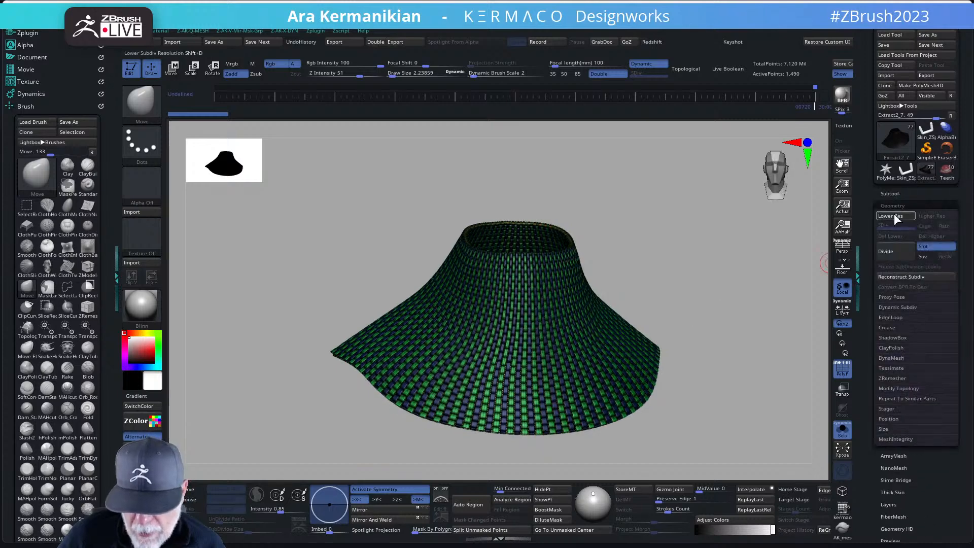
{"action": "left_click", "coordinate": [896, 308]}
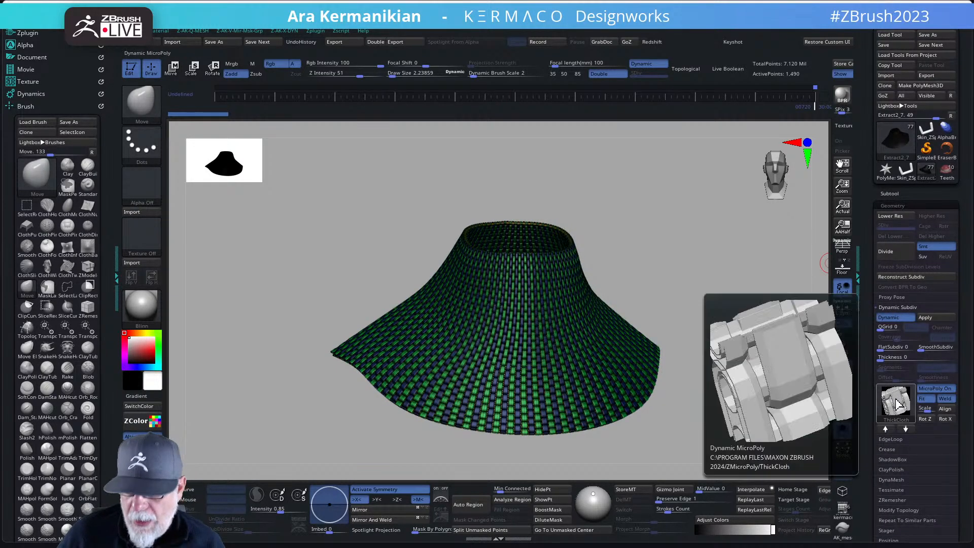
{"action": "left_click", "coordinate": [932, 388]}
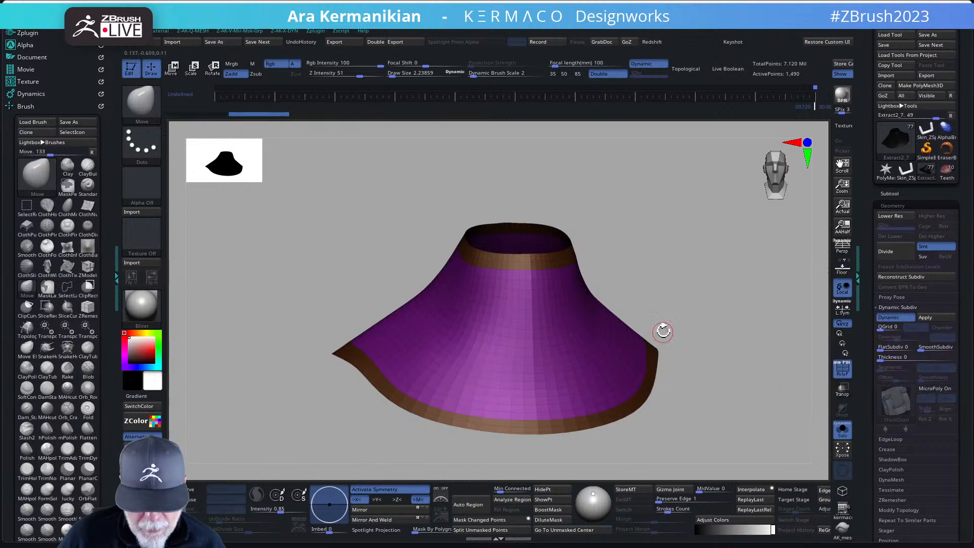
{"action": "left_click_drag", "start_coordinate": [663, 330], "coordinate": [508, 269]}
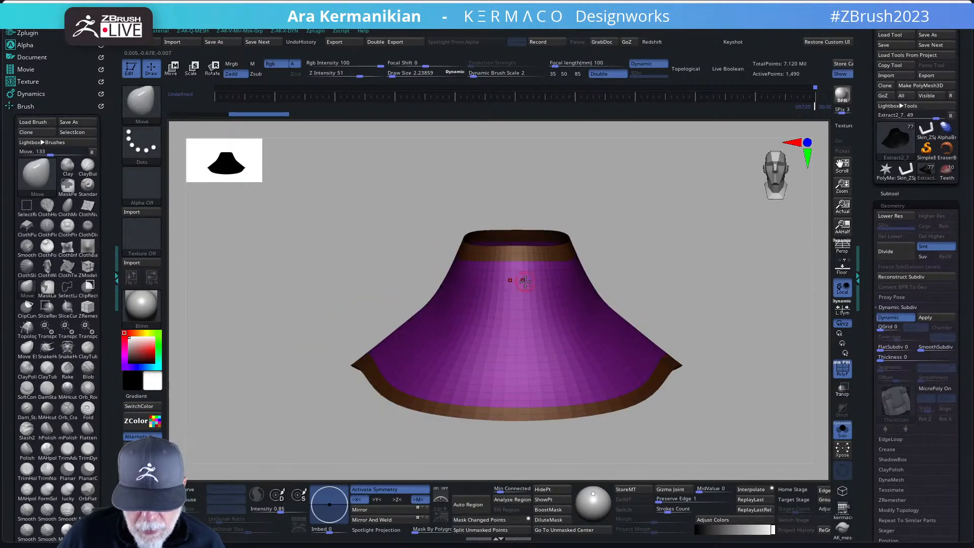
{"action": "left_click", "coordinate": [934, 389]}
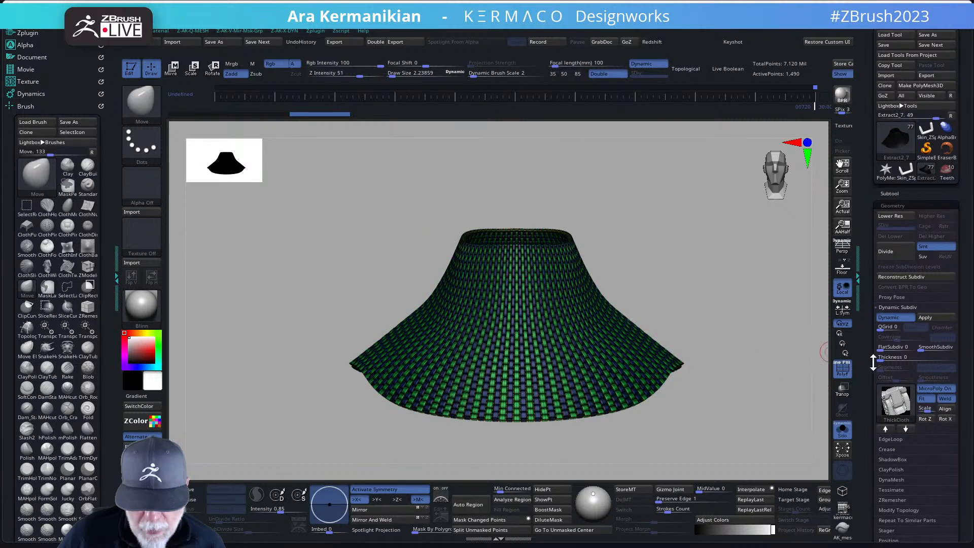
{"action": "left_click", "coordinate": [948, 389]}
Step: Show only the collar's purple polygroup and split the hidden brown borders into a separate subtool
{"action": "key", "text": "ctrl+shift"}
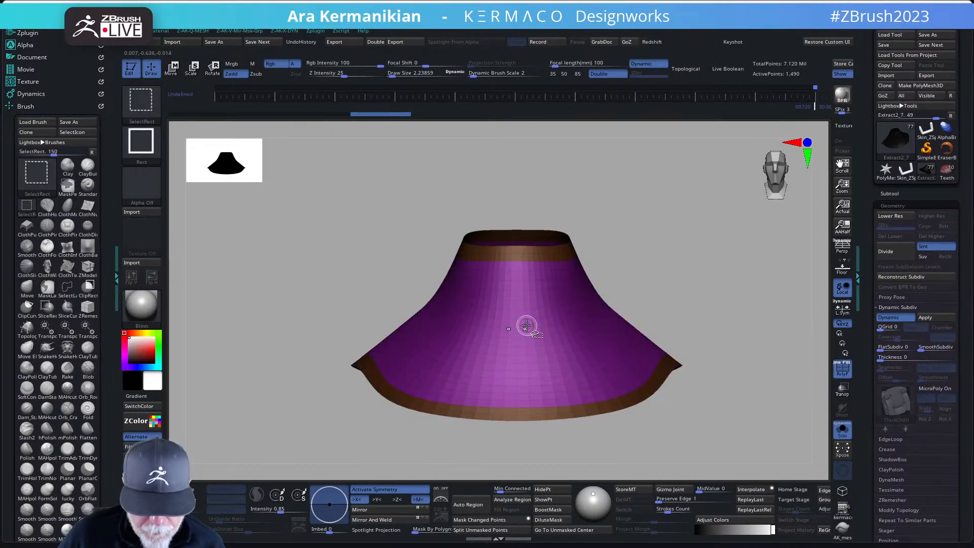
{"action": "left_click", "coordinate": [526, 325], "text": "ctrl+shift"}
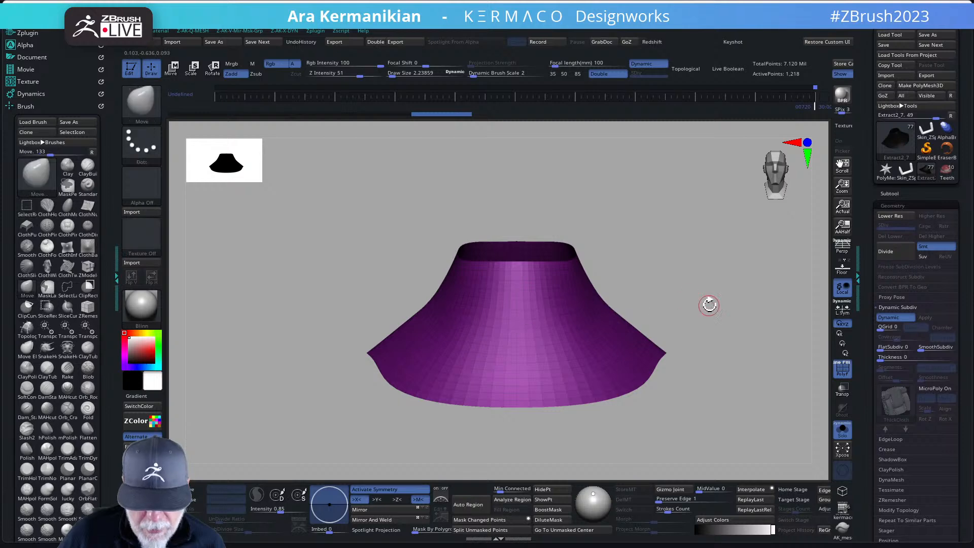
{"action": "key", "text": "q"}
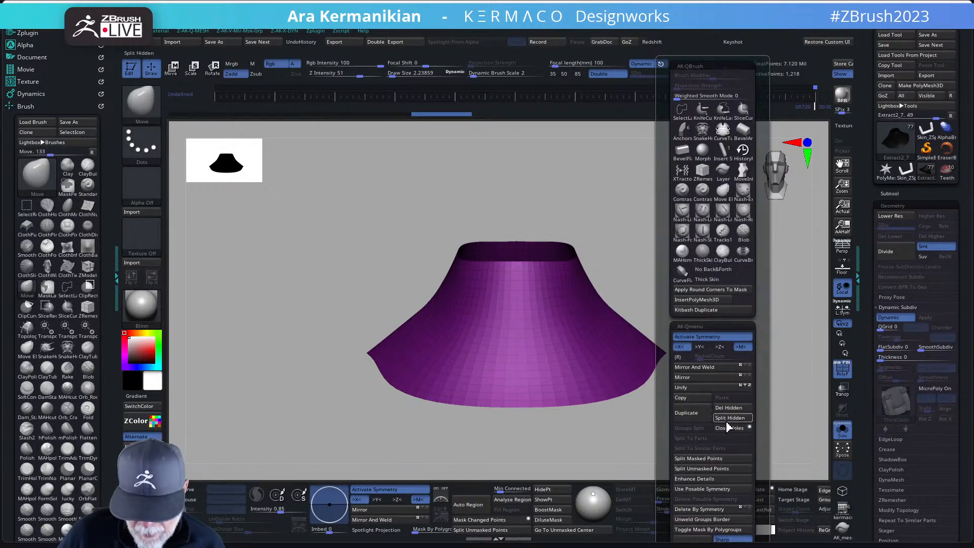
{"action": "left_click", "coordinate": [729, 419]}
Step: Turn the collar's ThickCloth MicroPoly back on and show it together with the rest of the figure
{"action": "left_click", "coordinate": [934, 388]}
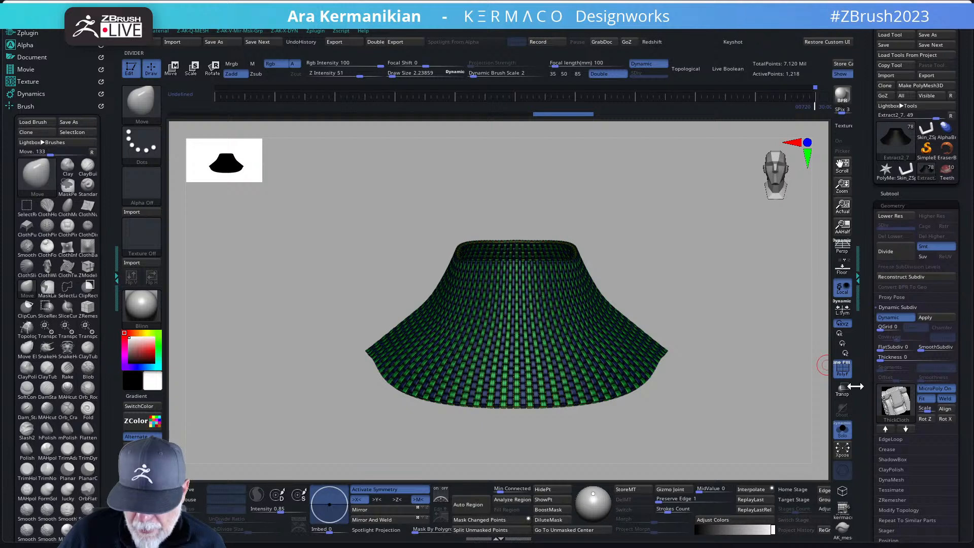
{"action": "left_click", "coordinate": [842, 429]}
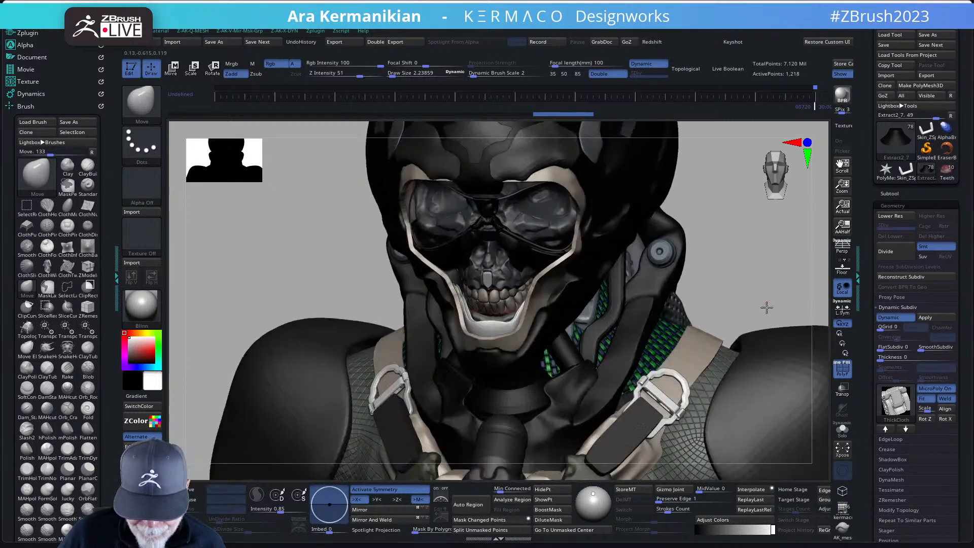
Step: Switch to visibility set V3 to isolate the woven collar, and show its split-off border subtool Extract2_9
{"action": "left_click_drag", "start_coordinate": [766, 307], "coordinate": [800, 293]}
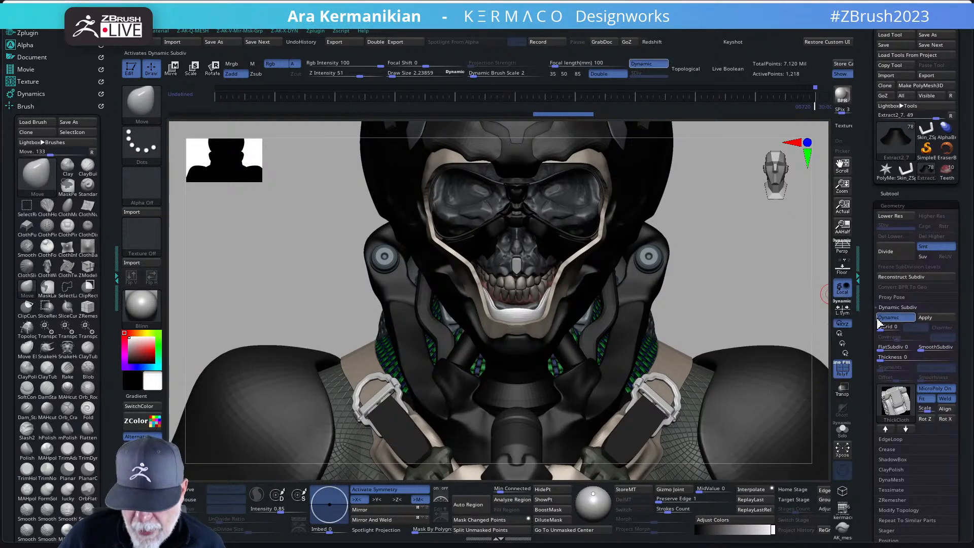
{"action": "left_click", "coordinate": [890, 193]}
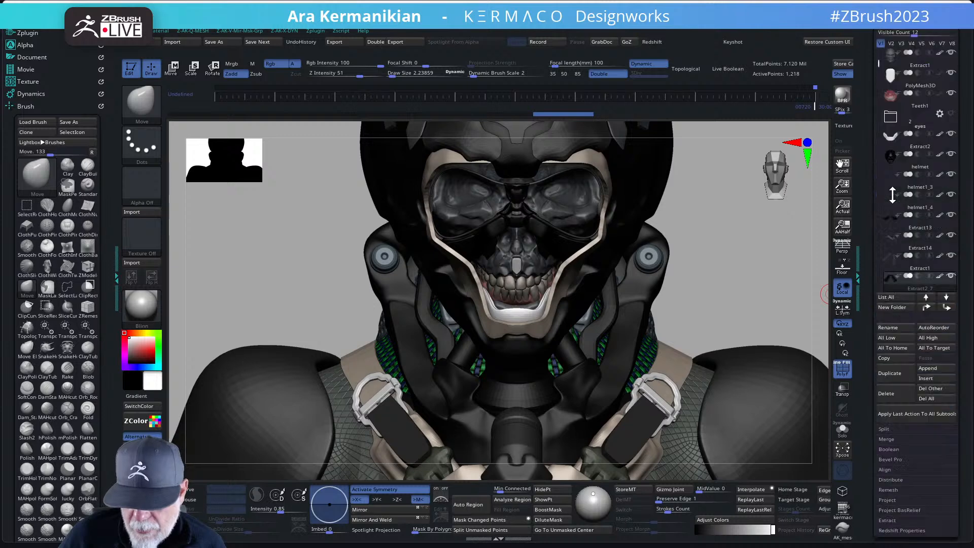
{"action": "left_click_drag", "start_coordinate": [873, 110], "coordinate": [862, 159]}
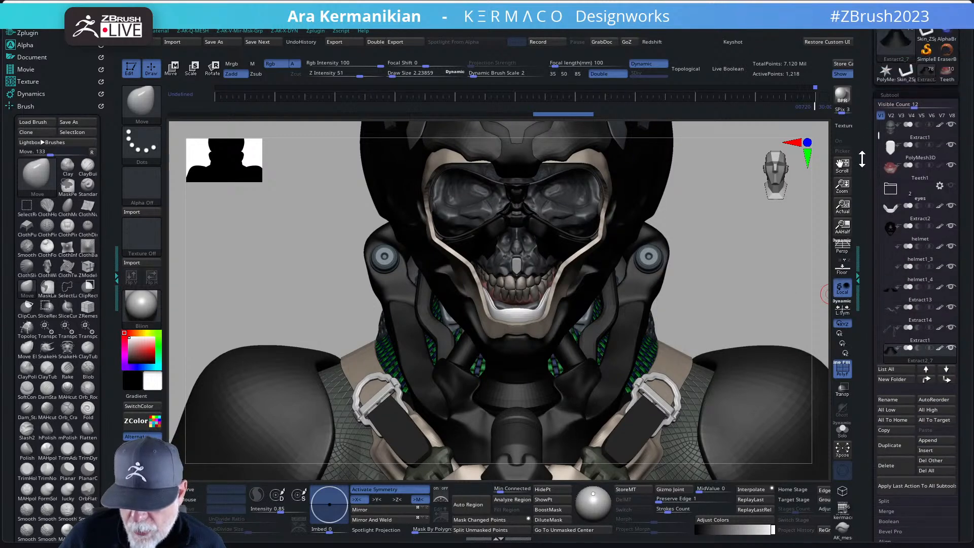
{"action": "left_click", "coordinate": [891, 115]}
{"action": "left_click", "coordinate": [901, 116]}
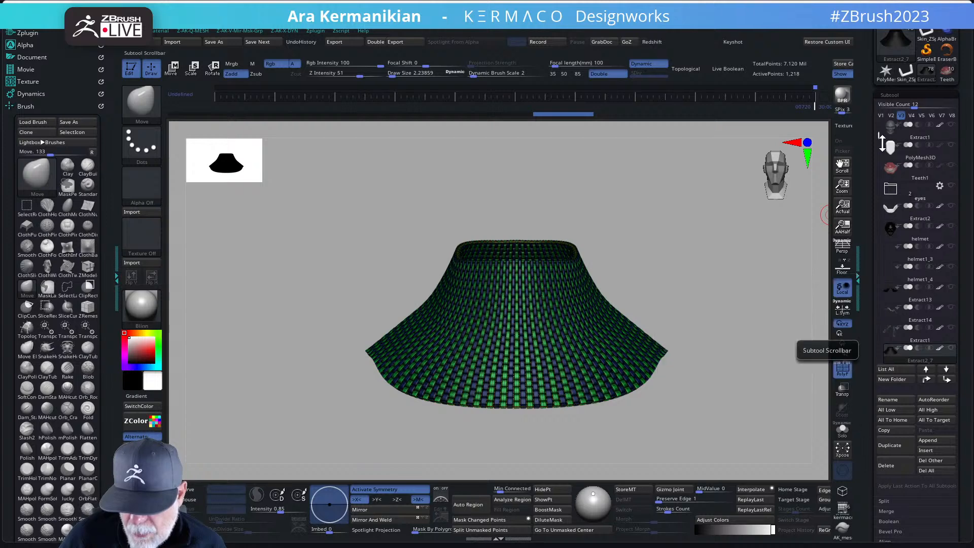
{"action": "left_click_drag", "start_coordinate": [883, 142], "coordinate": [881, 166]}
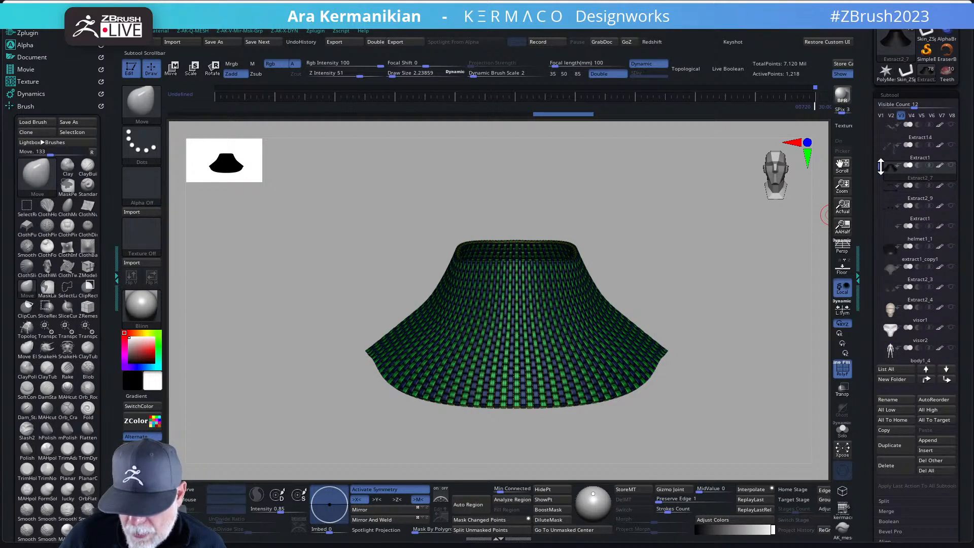
{"action": "left_click", "coordinate": [950, 185]}
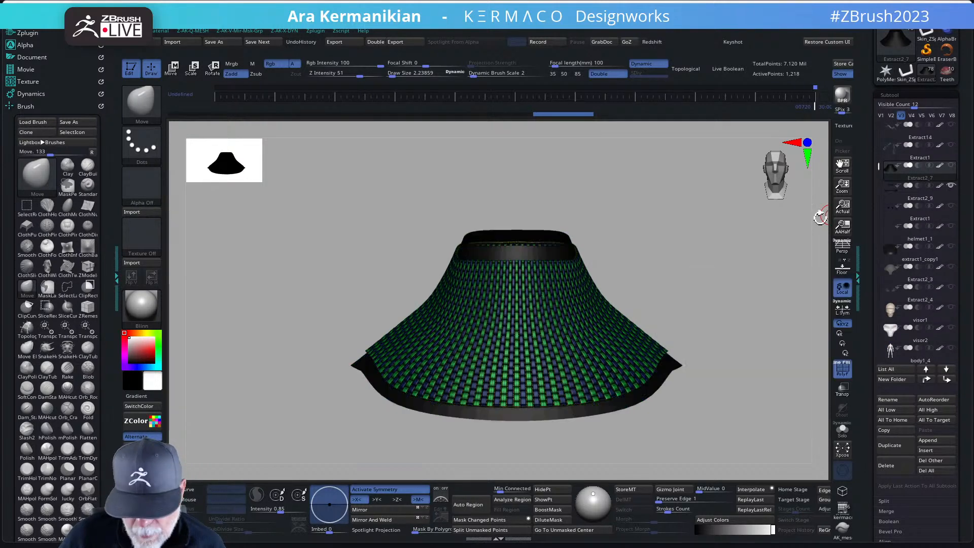
{"action": "mouse_move", "coordinate": [733, 229]}
{"action": "left_mouse_down"}
{"action": "mouse_move", "coordinate": [766, 228]}
{"action": "mouse_move", "coordinate": [738, 234]}
{"action": "left_mouse_up"}
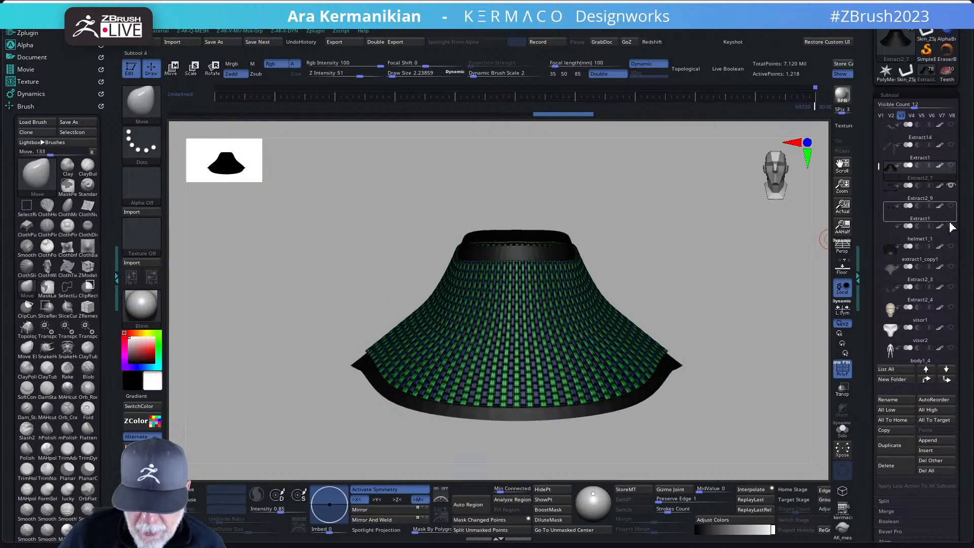
Step: Select the border subtool Extract2_9 and give it a Dynamic Subdiv thickness of 0.00257
{"action": "left_click", "coordinate": [912, 205]}
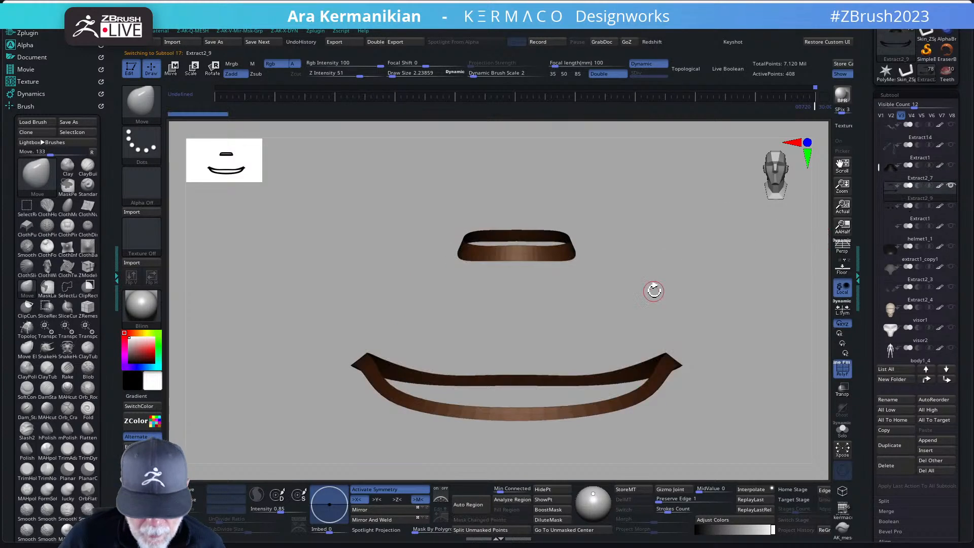
{"action": "key", "text": "ctrl+q"}
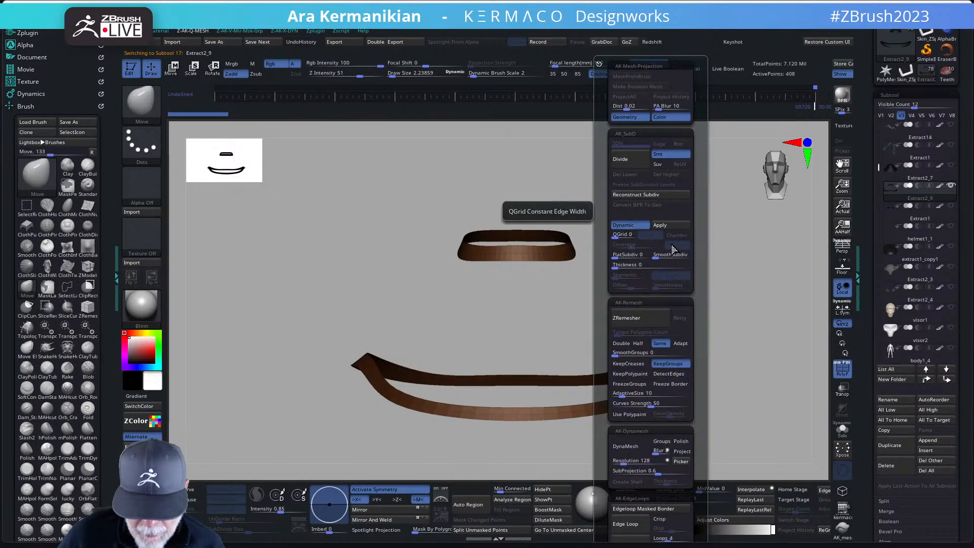
{"action": "left_click_drag", "start_coordinate": [615, 264], "coordinate": [635, 265]}
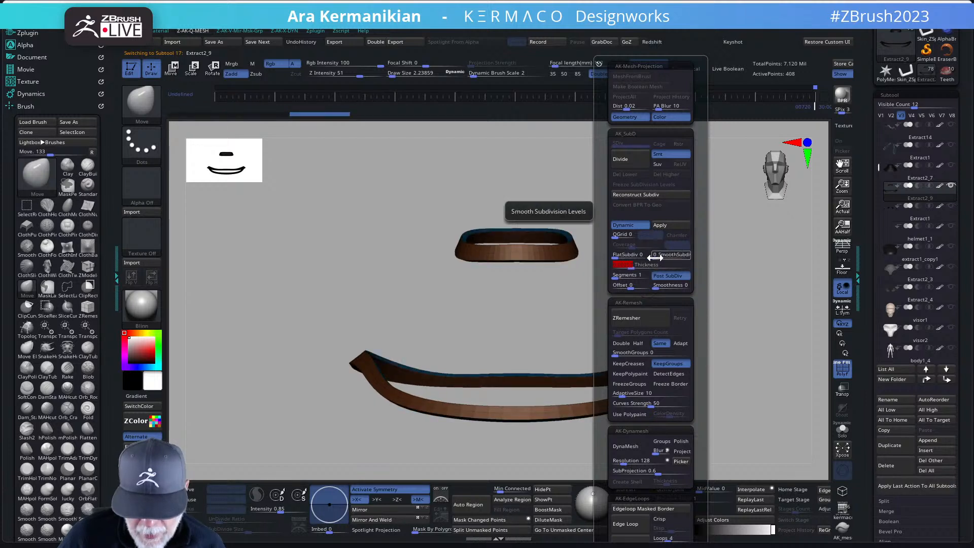
{"action": "left_click_drag", "start_coordinate": [654, 257], "coordinate": [654, 259]}
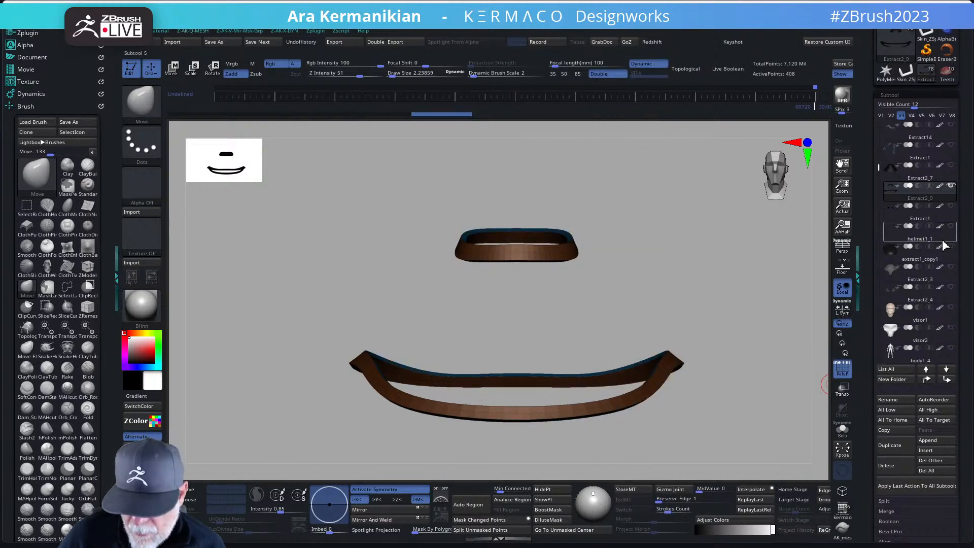
Step: Show extract1_copy1 and the woven collar Extract2_7 alongside the borders, and inspect extract1_copy1 in Solo mode
{"action": "mouse_move", "coordinate": [956, 252]}
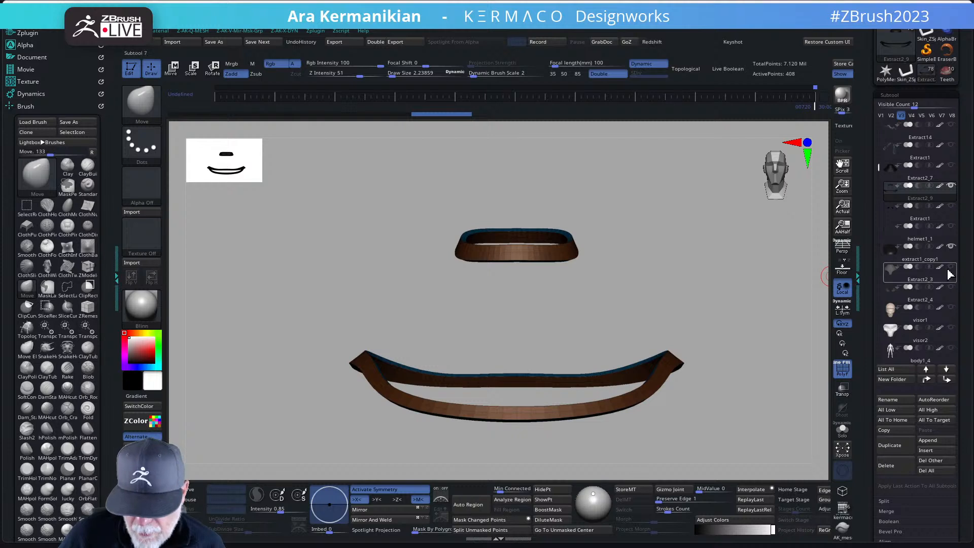
{"action": "mouse_move", "coordinate": [949, 230]}
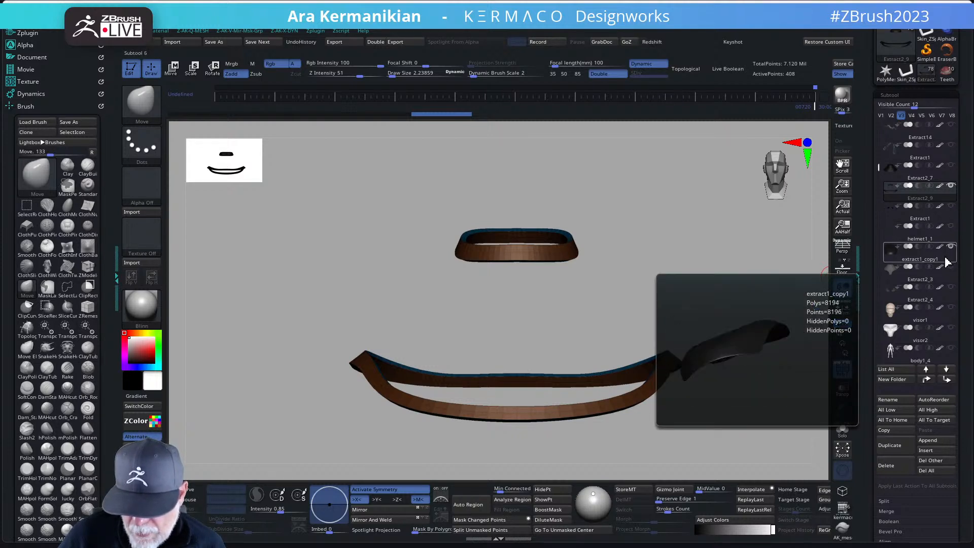
{"action": "left_click_drag", "start_coordinate": [694, 284], "coordinate": [696, 284]}
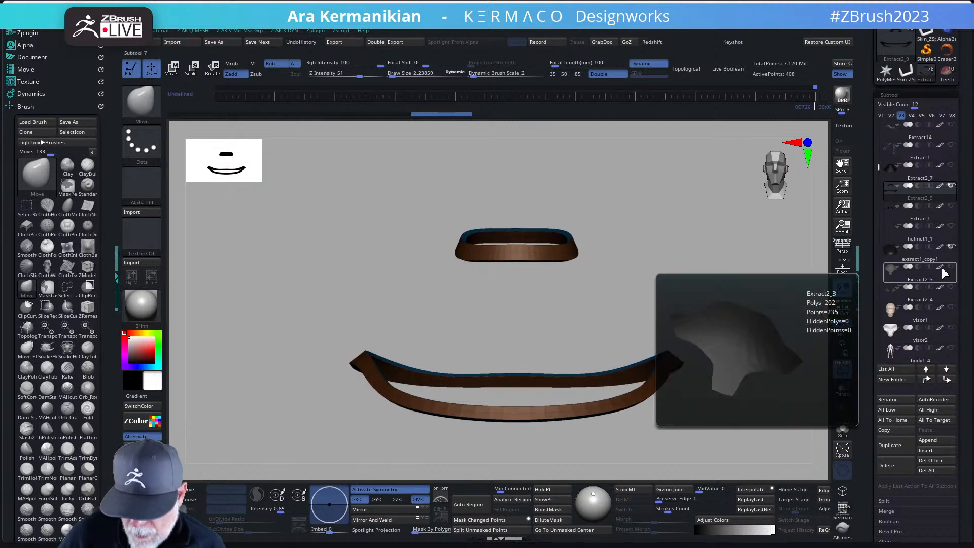
{"action": "mouse_move", "coordinate": [947, 234]}
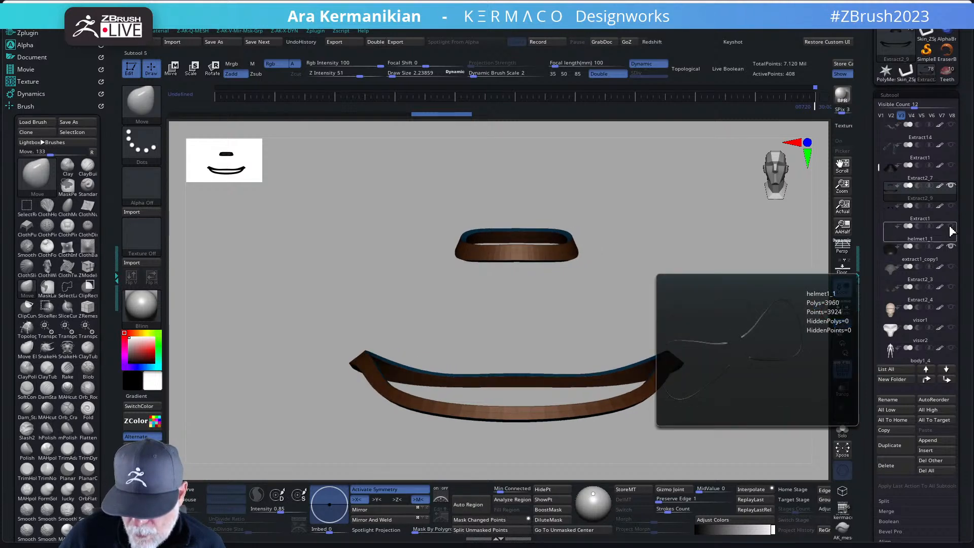
{"action": "left_click", "coordinate": [914, 262]}
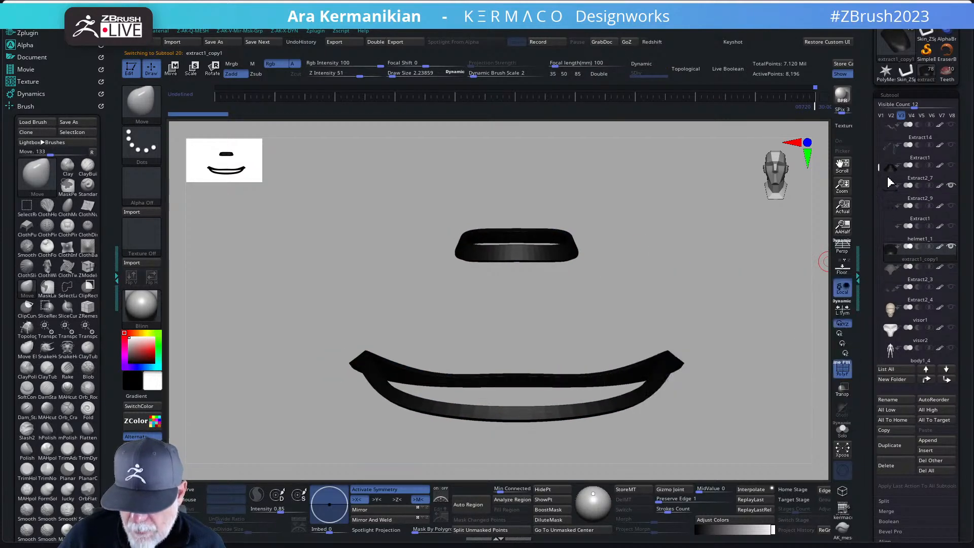
{"action": "left_click", "coordinate": [952, 166]}
{"action": "mouse_move", "coordinate": [655, 249]}
{"action": "left_mouse_down"}
{"action": "mouse_move", "coordinate": [675, 259]}
{"action": "mouse_move", "coordinate": [655, 258]}
{"action": "left_mouse_up"}
{"action": "left_click_drag", "start_coordinate": [736, 297], "coordinate": [489, 271]}
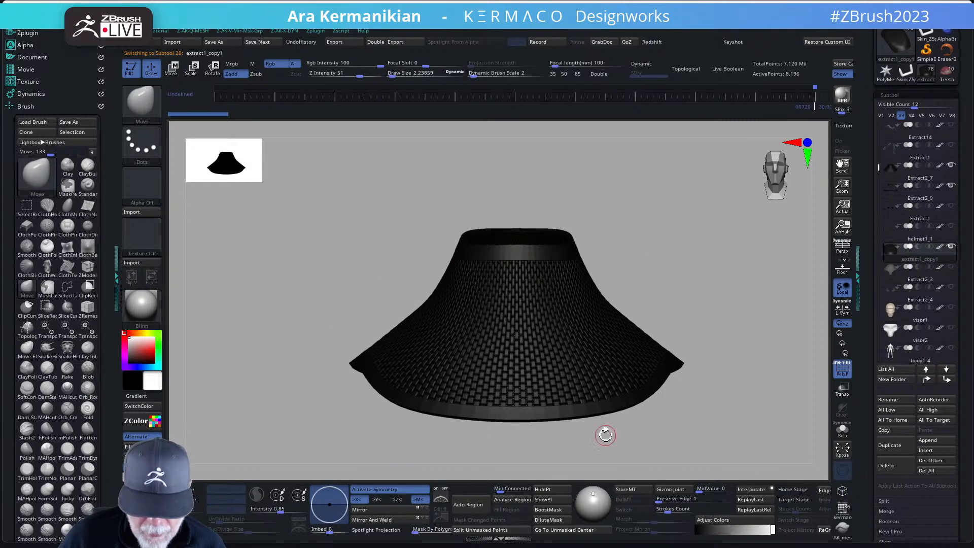
{"action": "left_click", "coordinate": [843, 432]}
{"action": "key", "text": "f"}
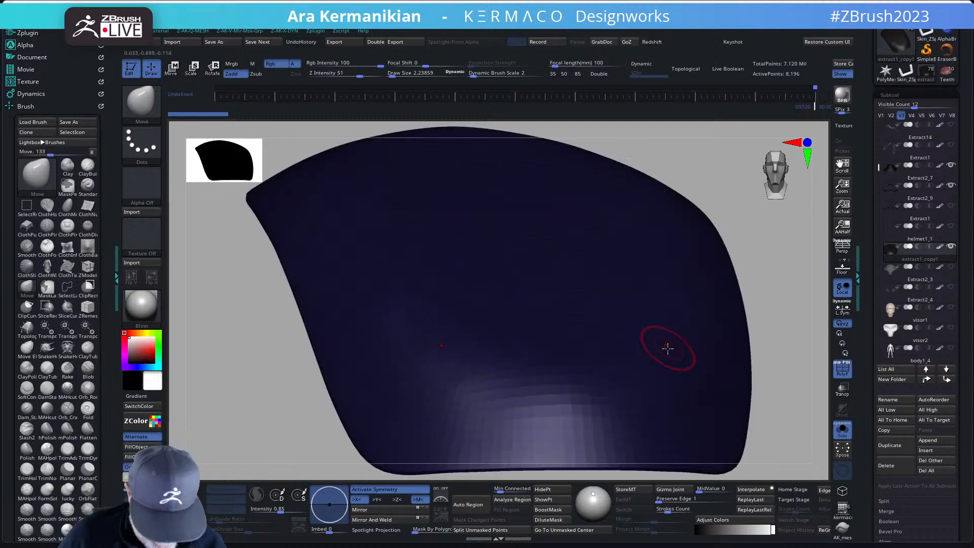
Step: Raise the SmoothSubdiv level on the Extract2_9 borders and show them together with the woven collar
{"action": "left_click", "coordinate": [913, 208]}
{"action": "left_click_drag", "start_coordinate": [675, 315], "coordinate": [661, 295]}
{"action": "key", "text": "ctrl+q"}
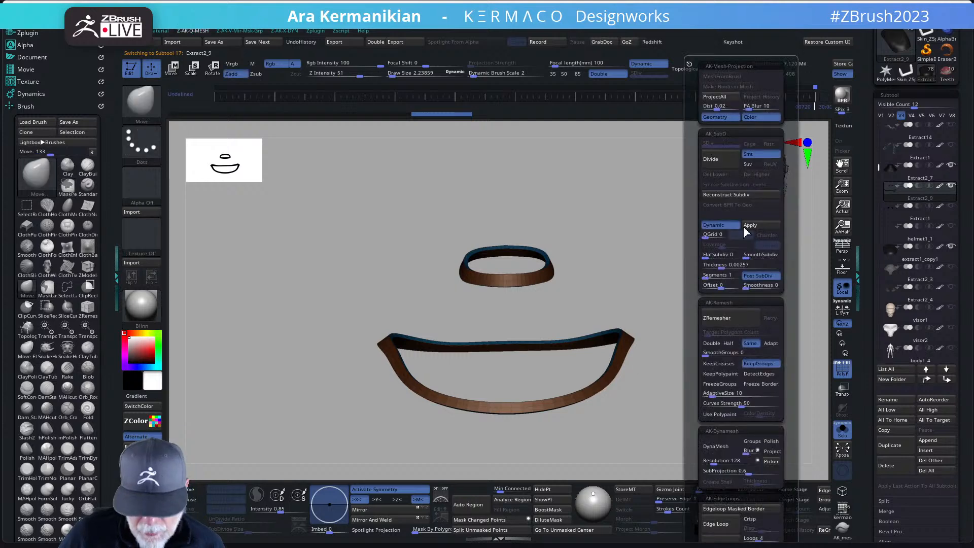
{"action": "left_click_drag", "start_coordinate": [748, 256], "coordinate": [757, 256]}
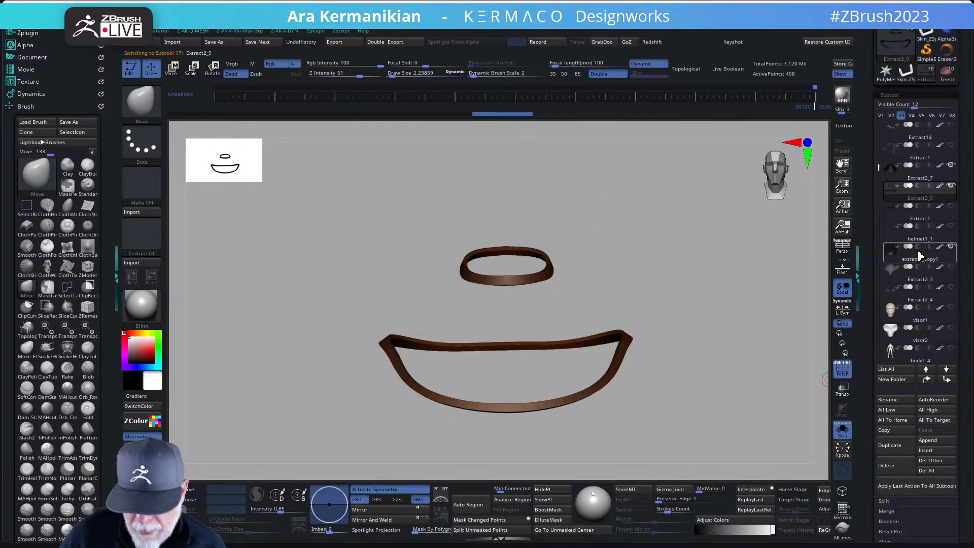
{"action": "left_click", "coordinate": [846, 433]}
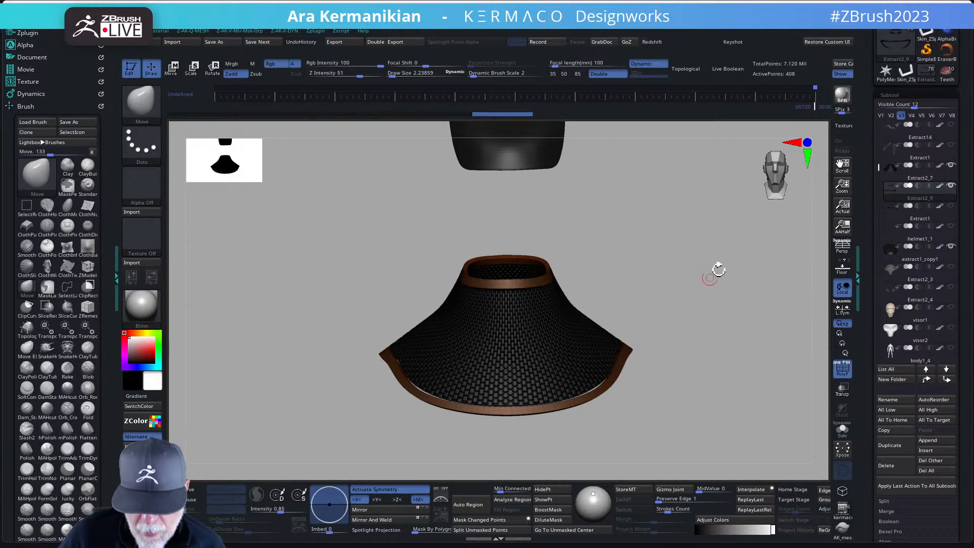
Step: Add flat subdivision to the collar borders, reduce their SmoothSubdiv level, and apply the Dynamic Subdiv to the mesh
{"action": "key", "text": "ctrl"}
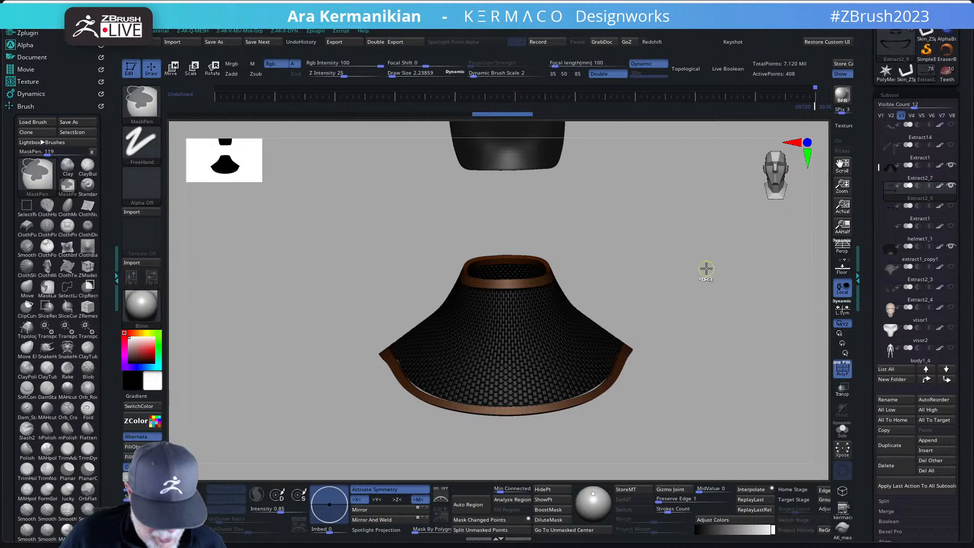
{"action": "key", "text": "ctrl+q"}
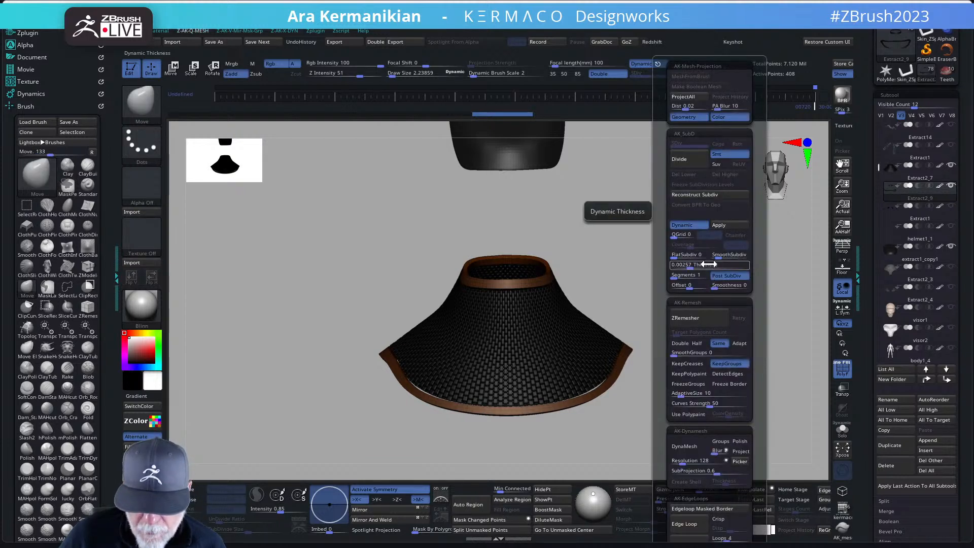
{"action": "left_click", "coordinate": [681, 256]}
{"action": "left_click", "coordinate": [680, 255]}
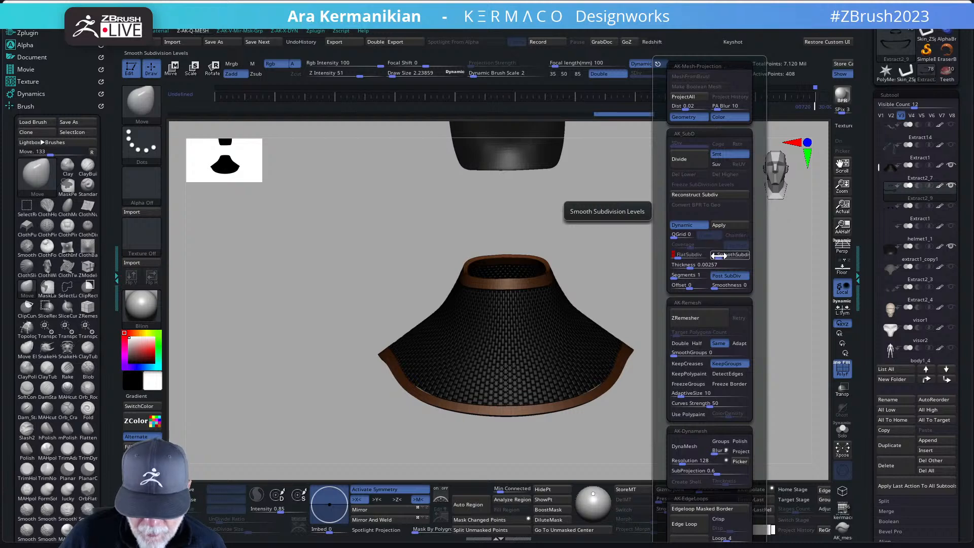
{"action": "left_click_drag", "start_coordinate": [720, 257], "coordinate": [712, 259]}
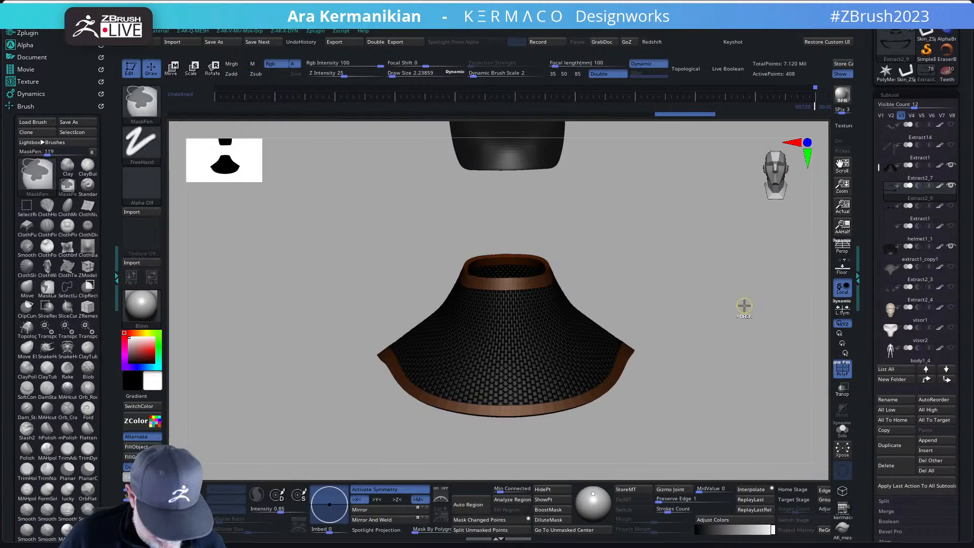
{"action": "key", "text": "ctrl+q"}
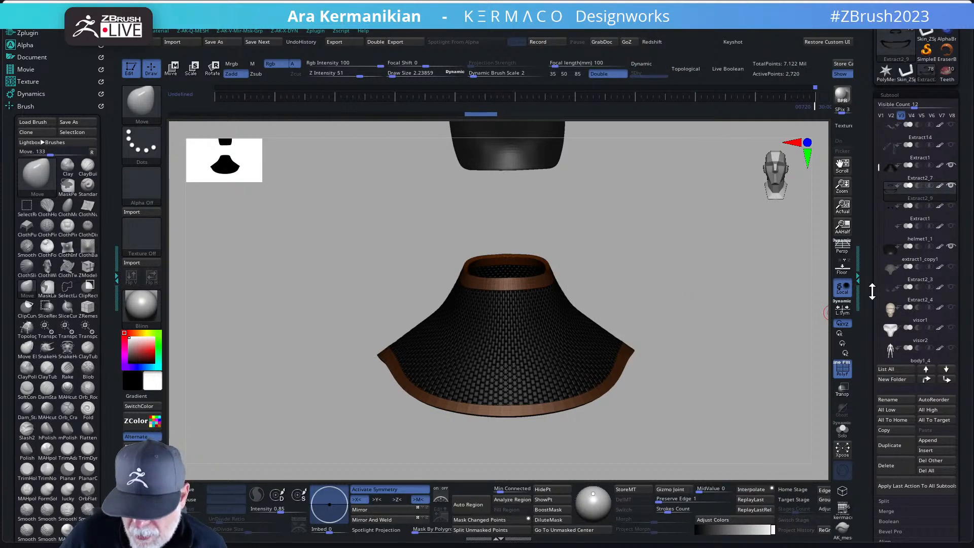
Step: Turn off the polyframe display and inspect the woven collar with its thickened borders
{"action": "scroll", "coordinate": [908, 277], "scroll_direction": "down", "scroll_amount": 5}
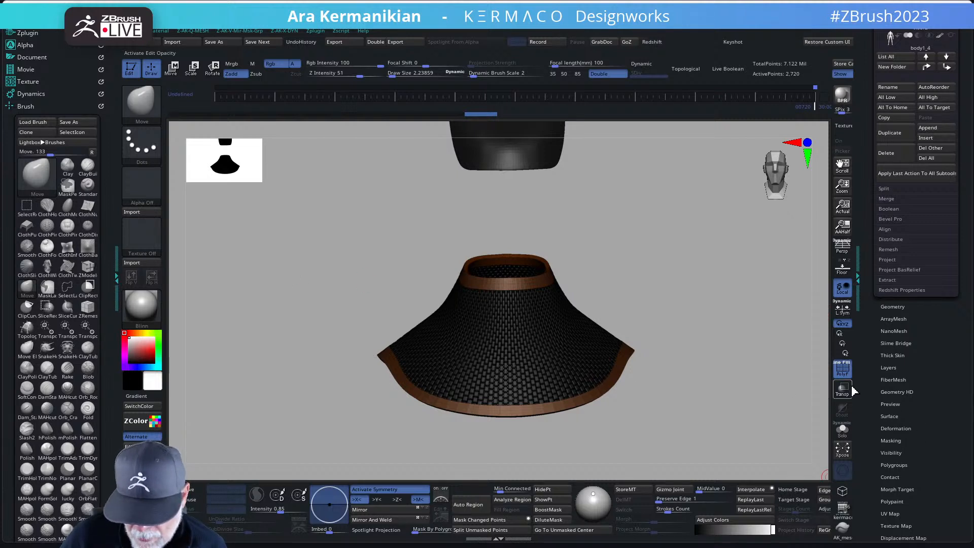
{"action": "left_click", "coordinate": [842, 368]}
{"action": "left_click_drag", "start_coordinate": [791, 371], "coordinate": [387, 446]}
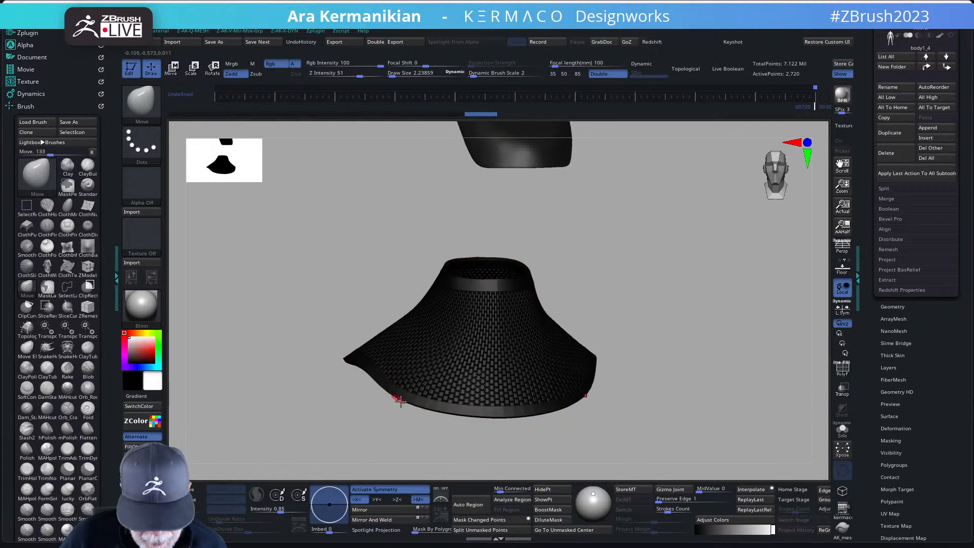
{"action": "left_click_drag", "start_coordinate": [563, 306], "coordinate": [709, 354]}
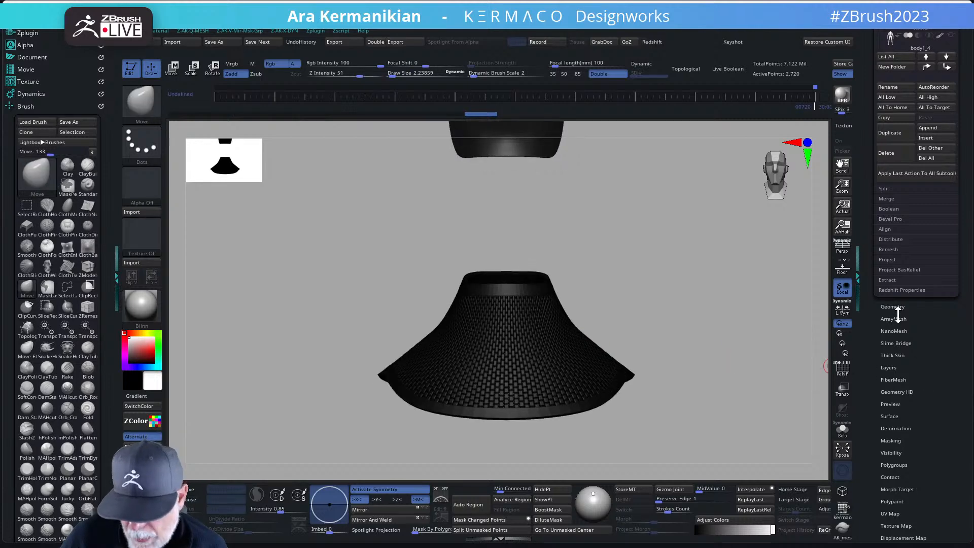
Step: Apply a slight Polish Crisp Edges deformation to the collar borders and inspect their edges up close
{"action": "left_click", "coordinate": [896, 429]}
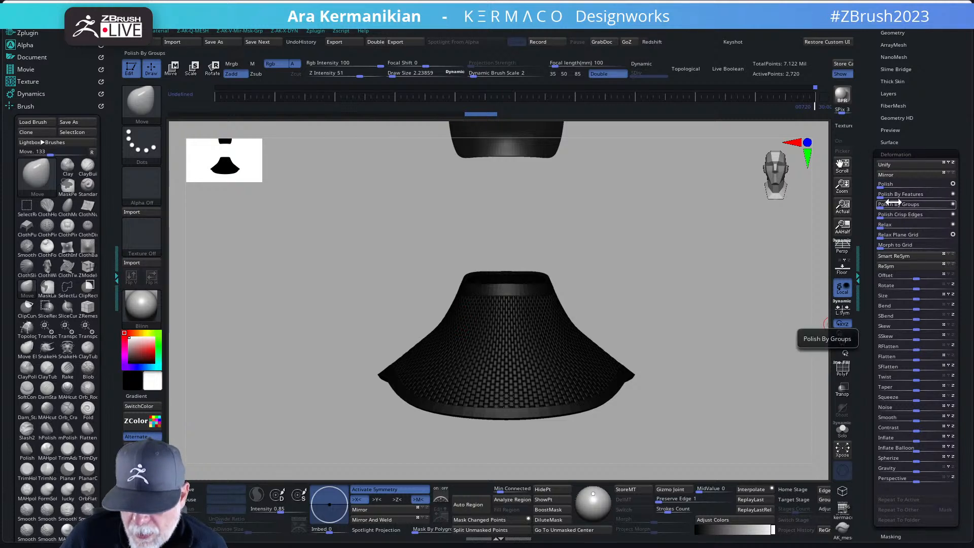
{"action": "left_click_drag", "start_coordinate": [884, 217], "coordinate": [883, 218]}
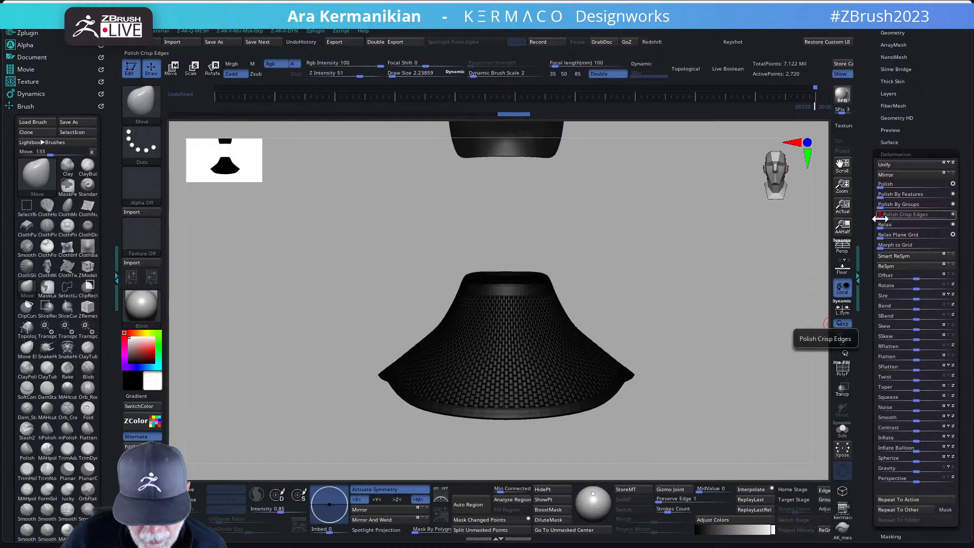
{"action": "left_click_drag", "start_coordinate": [695, 267], "coordinate": [767, 252]}
{"action": "left_click_drag", "start_coordinate": [663, 283], "coordinate": [646, 302]}
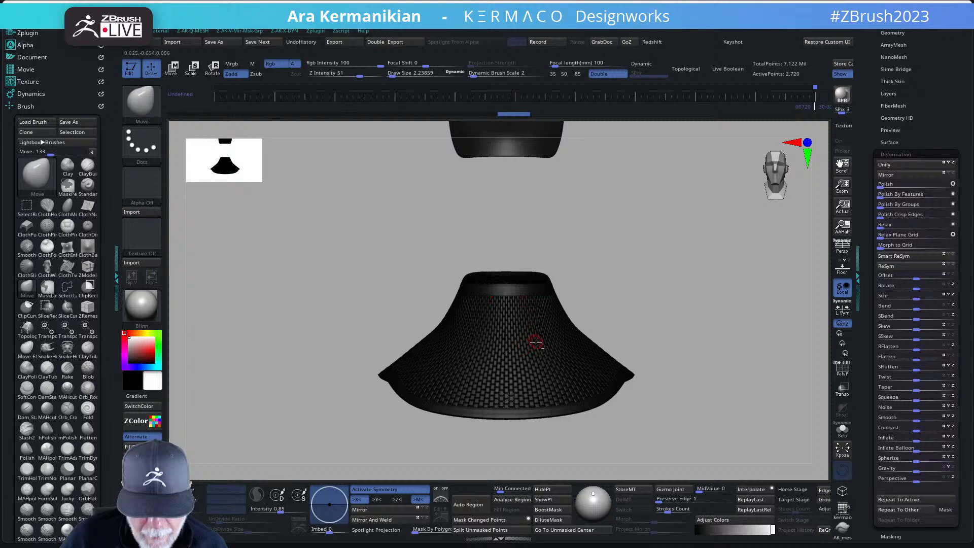
{"action": "left_click_drag", "start_coordinate": [690, 328], "coordinate": [698, 352], "text": "alt"}
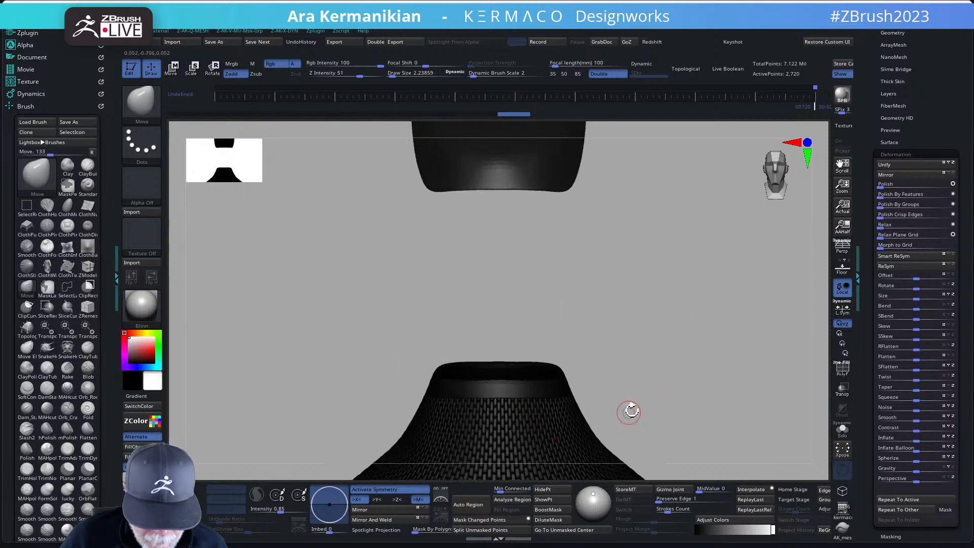
{"action": "left_click_drag", "start_coordinate": [637, 407], "coordinate": [633, 244], "text": "alt"}
Step: Open the subtool list and look over the woven collar with its thickened borders
{"action": "left_click_drag", "start_coordinate": [880, 34], "coordinate": [886, 157]}
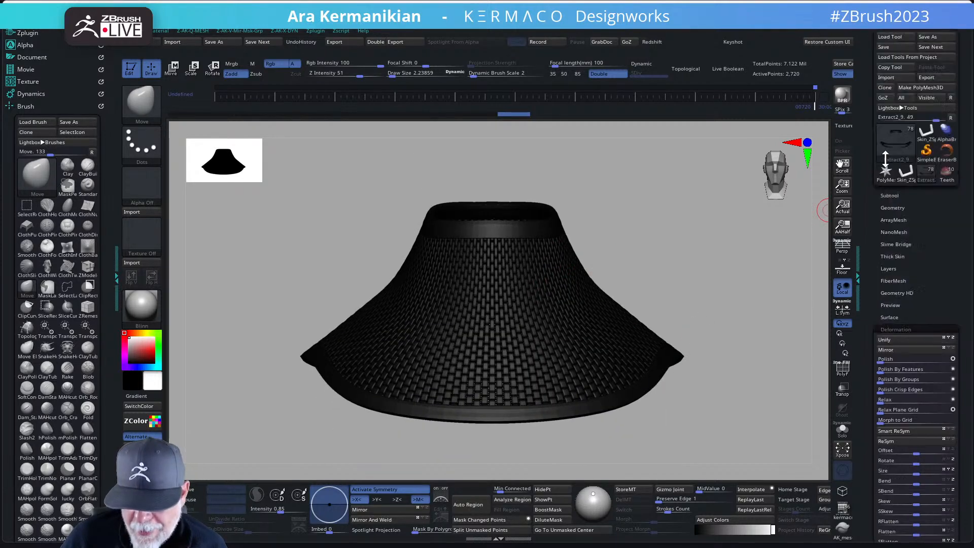
{"action": "left_click", "coordinate": [893, 196]}
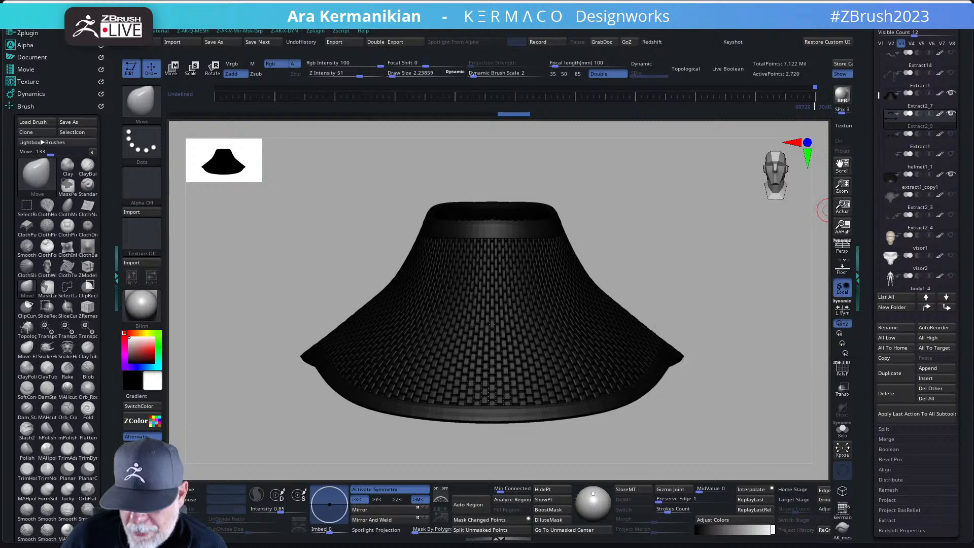
{"action": "mouse_move", "coordinate": [954, 179]}
{"action": "mouse_move", "coordinate": [657, 245]}
{"action": "left_mouse_down"}
{"action": "mouse_move", "coordinate": [680, 244]}
{"action": "mouse_move", "coordinate": [668, 251]}
{"action": "left_mouse_up"}
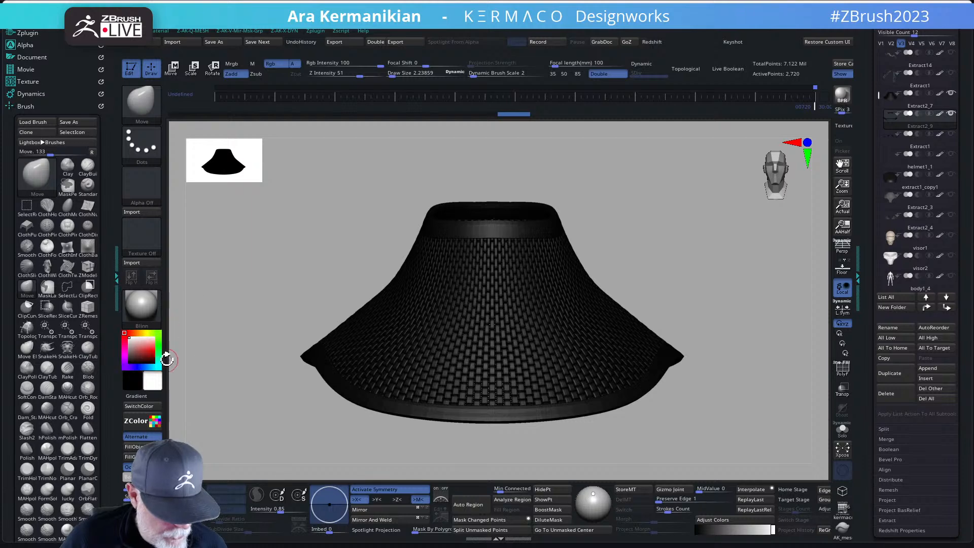
{"action": "left_click_drag", "start_coordinate": [739, 290], "coordinate": [696, 308]}
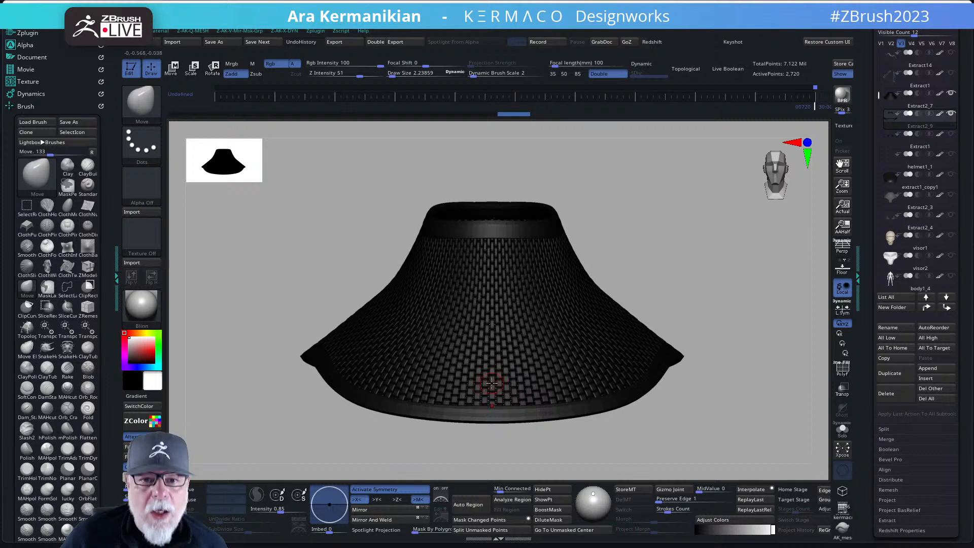
{"action": "left_click_drag", "start_coordinate": [686, 252], "coordinate": [710, 257]}
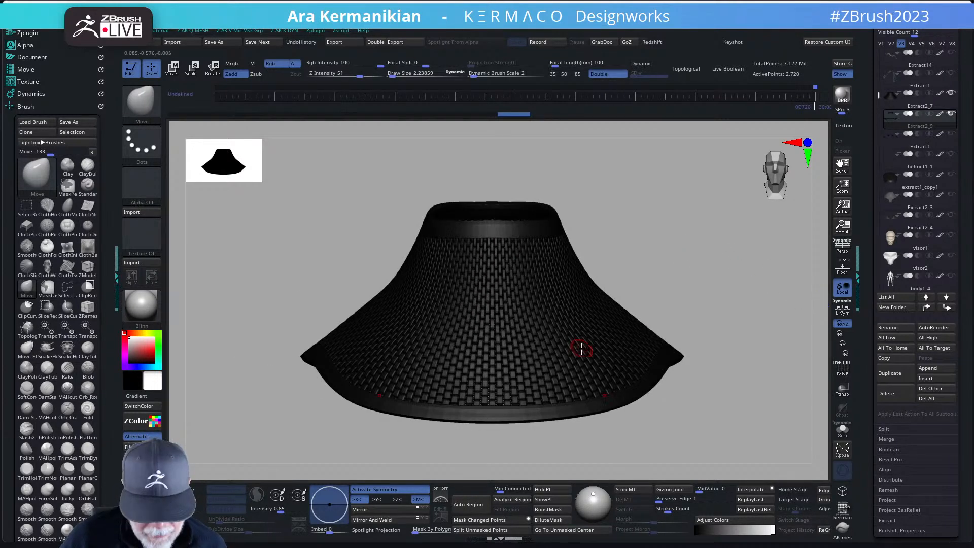
Step: Select the woven collar Extract2_7, turn off its Dynamic Subdiv and display its polyframe
{"action": "left_click", "coordinate": [565, 349], "text": "alt"}
{"action": "key", "text": "space"}
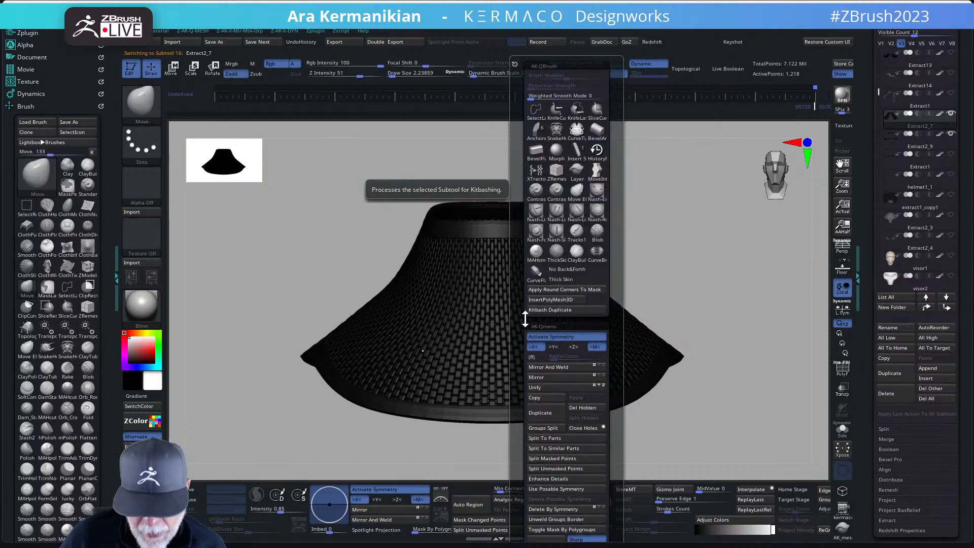
{"action": "key", "text": "x"}
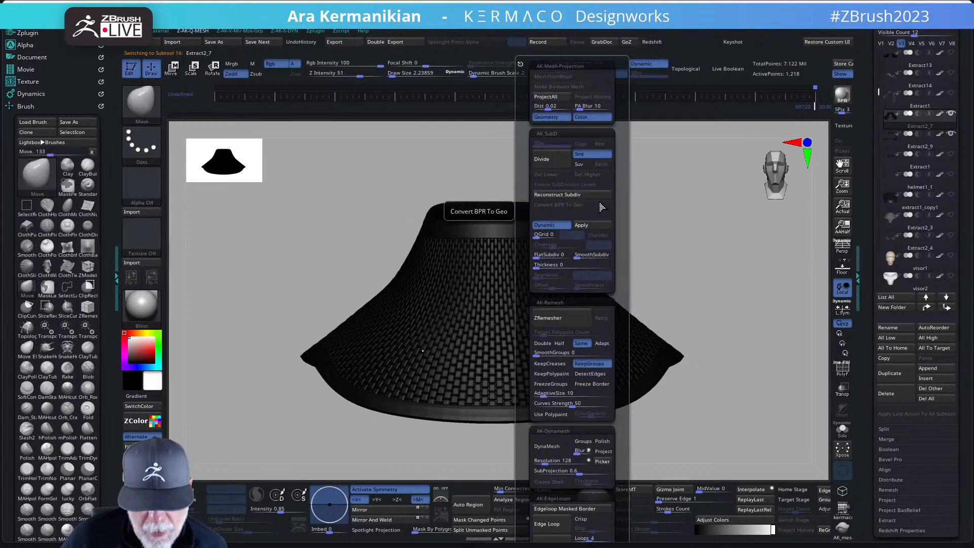
{"action": "left_click", "coordinate": [551, 228]}
{"action": "left_click", "coordinate": [848, 369]}
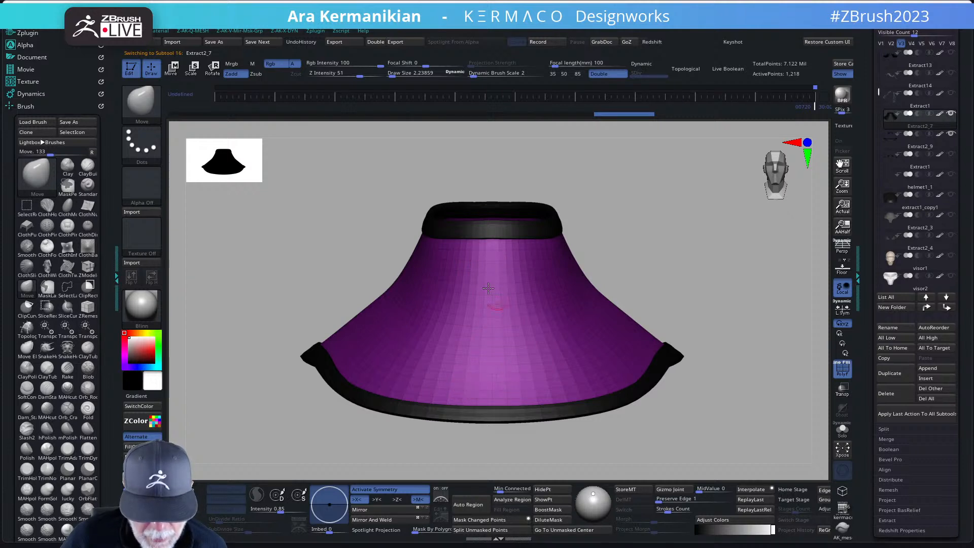
{"action": "left_click_drag", "start_coordinate": [630, 241], "coordinate": [714, 268]}
{"action": "mouse_move", "coordinate": [725, 280]}
{"action": "left_mouse_down"}
{"action": "mouse_move", "coordinate": [741, 278]}
{"action": "mouse_move", "coordinate": [718, 273]}
{"action": "left_mouse_up"}
Step: ZRemesh the collar at the Same polygon count, then remesh it again with Adapt enabled
{"action": "key", "text": "q"}
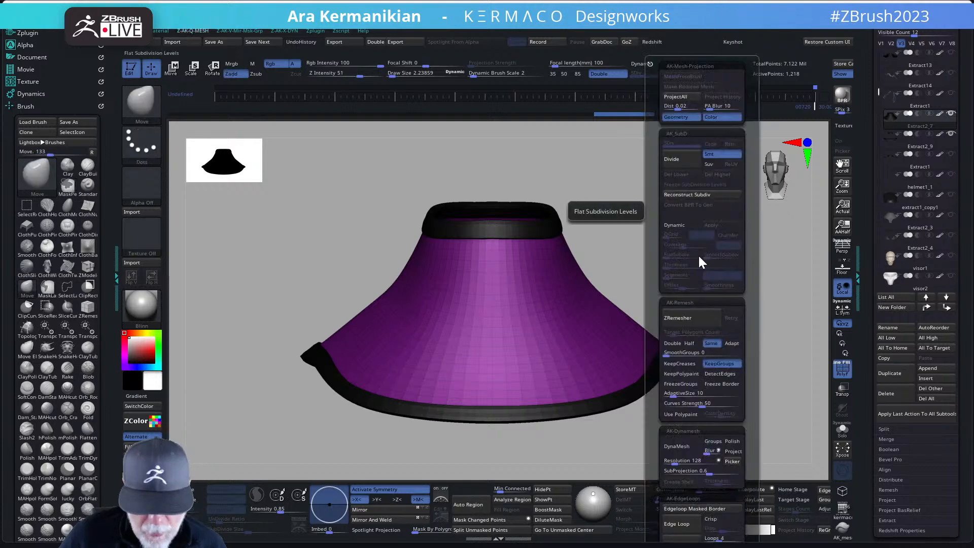
{"action": "left_click", "coordinate": [692, 323]}
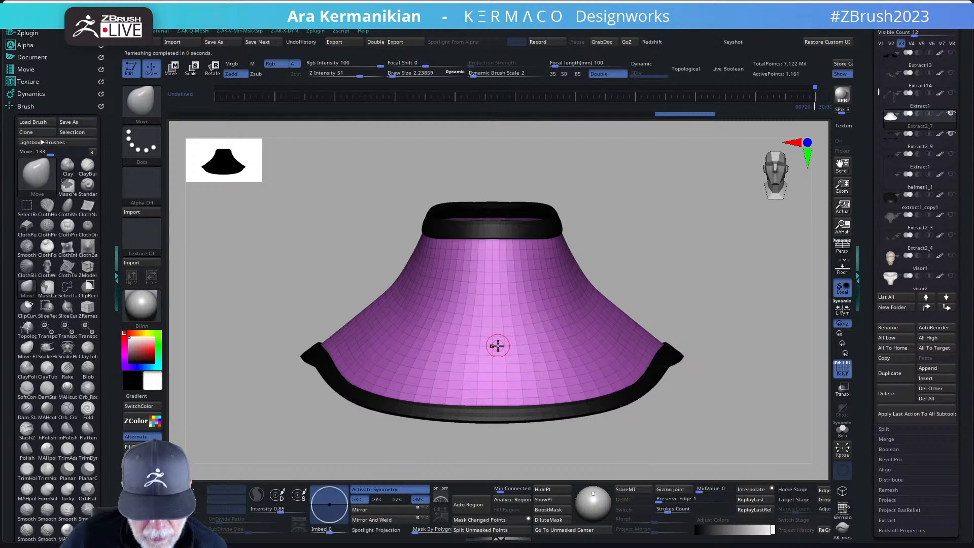
{"action": "key", "text": "ctrl"}
{"action": "key", "text": "ctrl+q"}
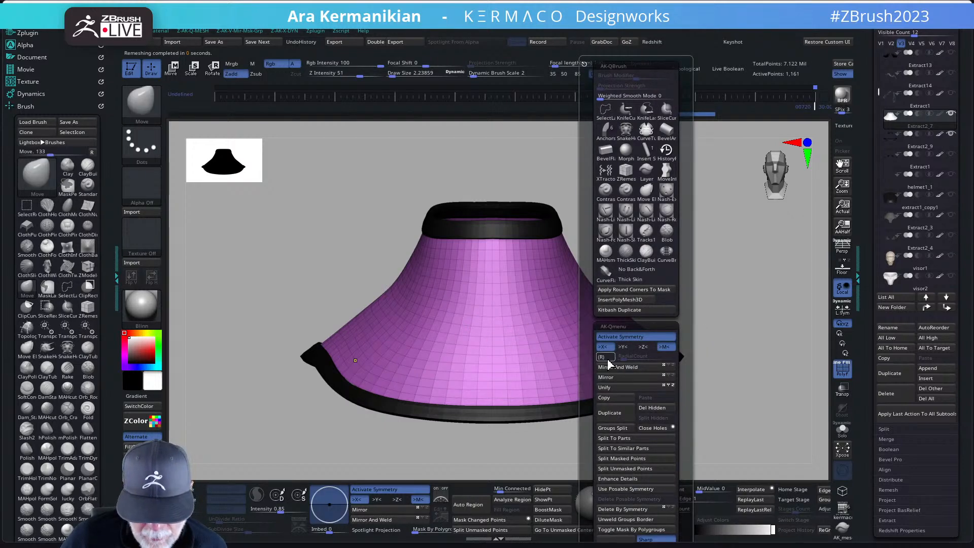
{"action": "key", "text": "ctrl+q"}
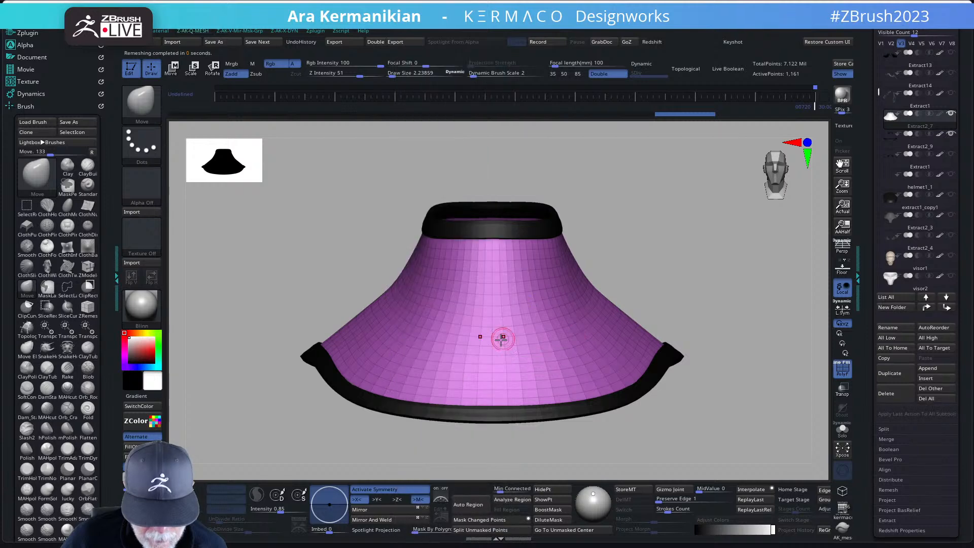
{"action": "key", "text": "ctrl+q"}
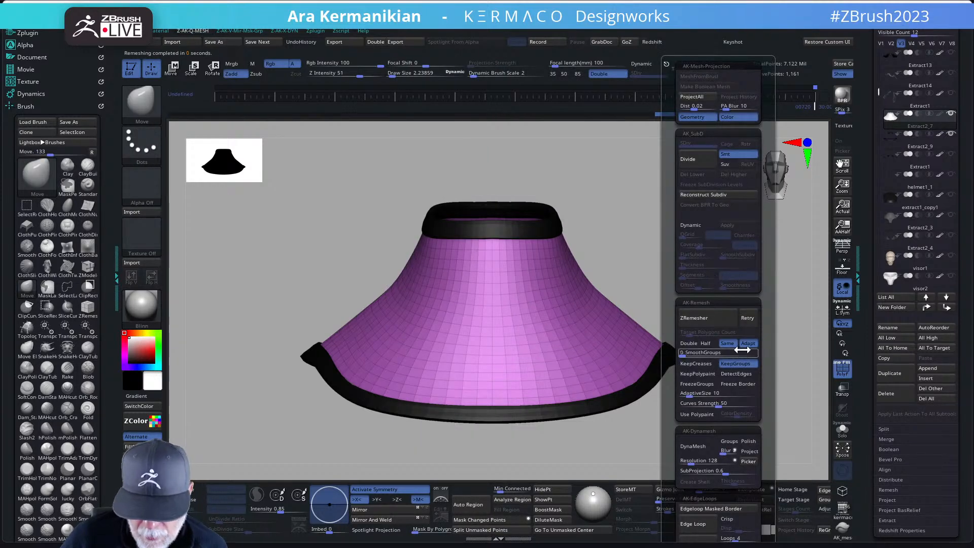
{"action": "left_click", "coordinate": [695, 317]}
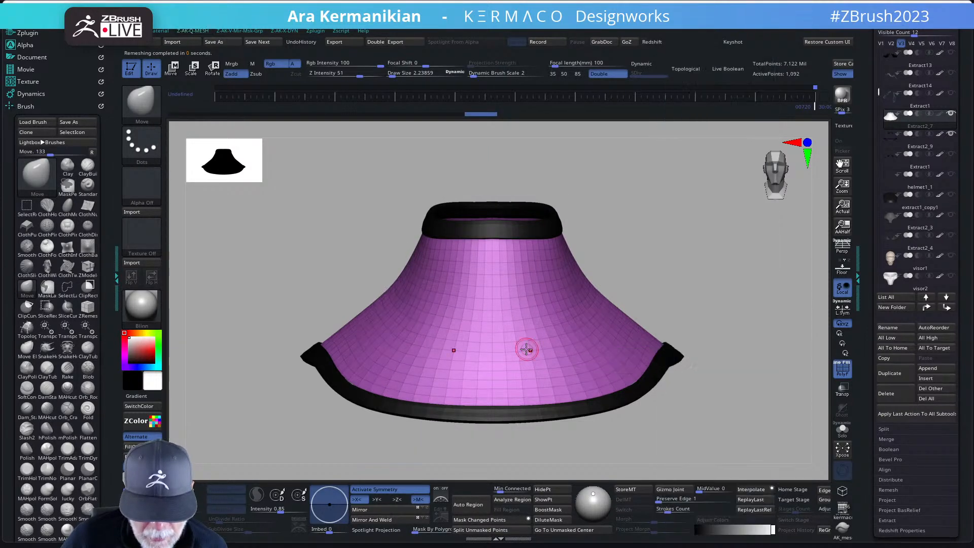
{"action": "mouse_move", "coordinate": [687, 292]}
{"action": "left_mouse_down"}
{"action": "mouse_move", "coordinate": [717, 300]}
{"action": "mouse_move", "coordinate": [674, 285]}
{"action": "left_mouse_up"}
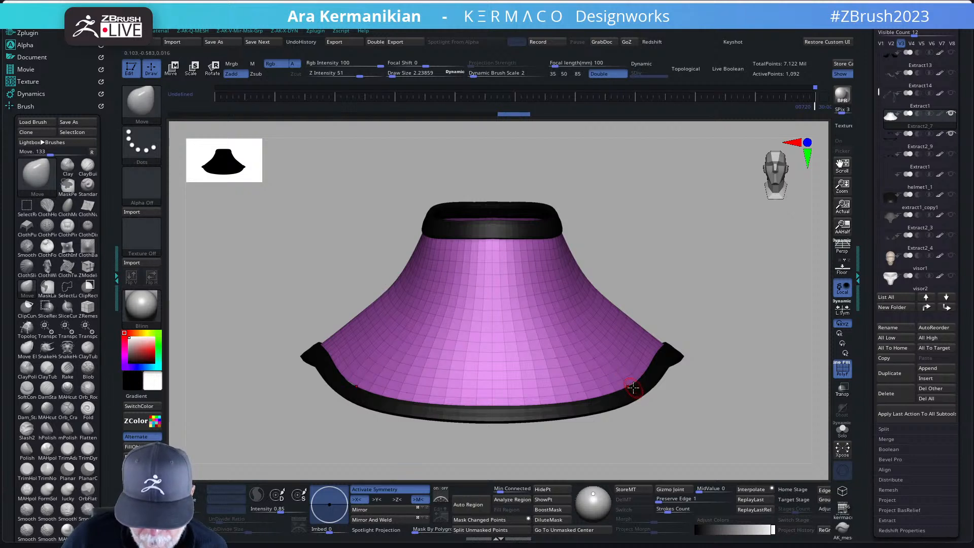
Step: Raise the brush Draw Size to about 9.37
{"action": "key", "text": "ctrl+z"}
{"action": "key", "text": "s"}
{"action": "left_click_drag", "start_coordinate": [629, 381], "coordinate": [620, 367]}
Step: ZRemesh the collar at Half the polygon count with KeepGroups off and AdaptiveSize 60
{"action": "key", "text": "ctrl+q"}
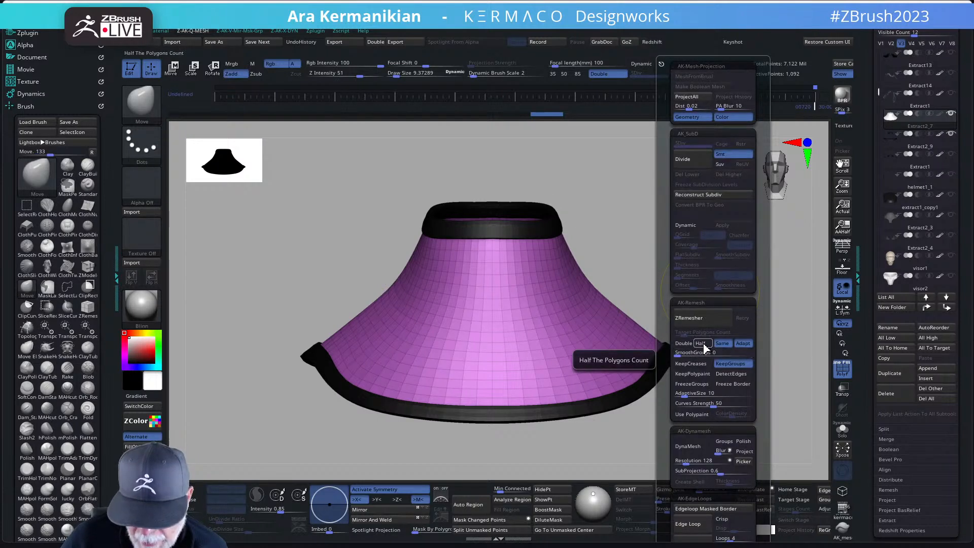
{"action": "left_click", "coordinate": [700, 343]}
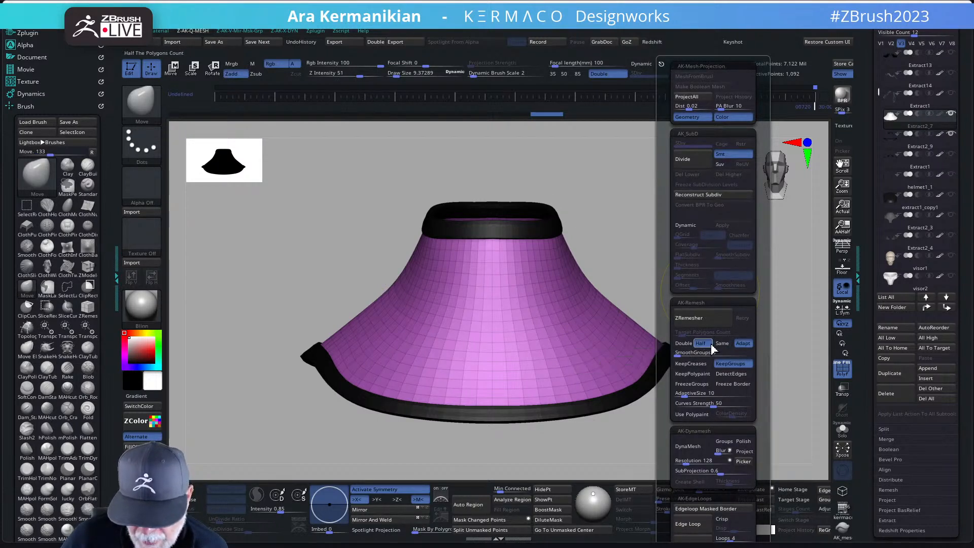
{"action": "left_click", "coordinate": [734, 365]}
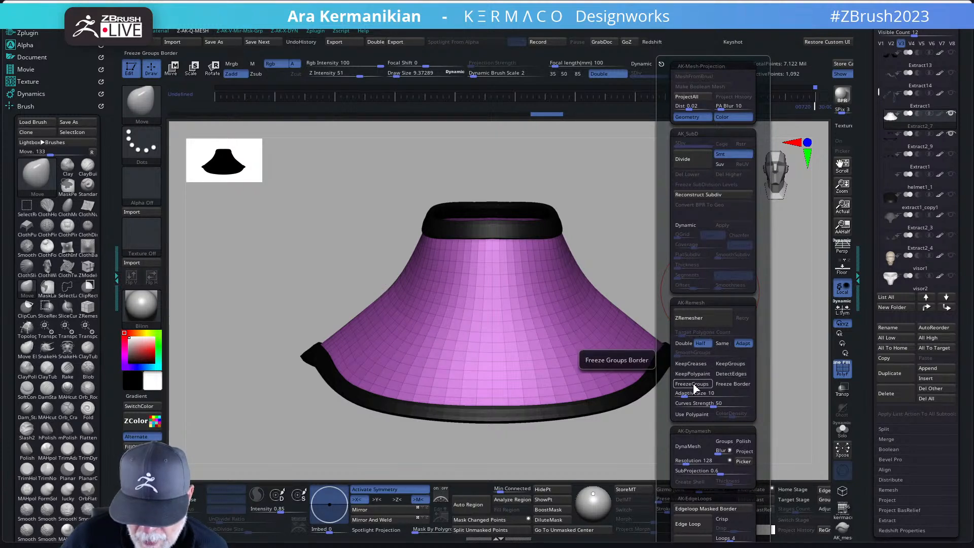
{"action": "left_click_drag", "start_coordinate": [687, 394], "coordinate": [728, 400]}
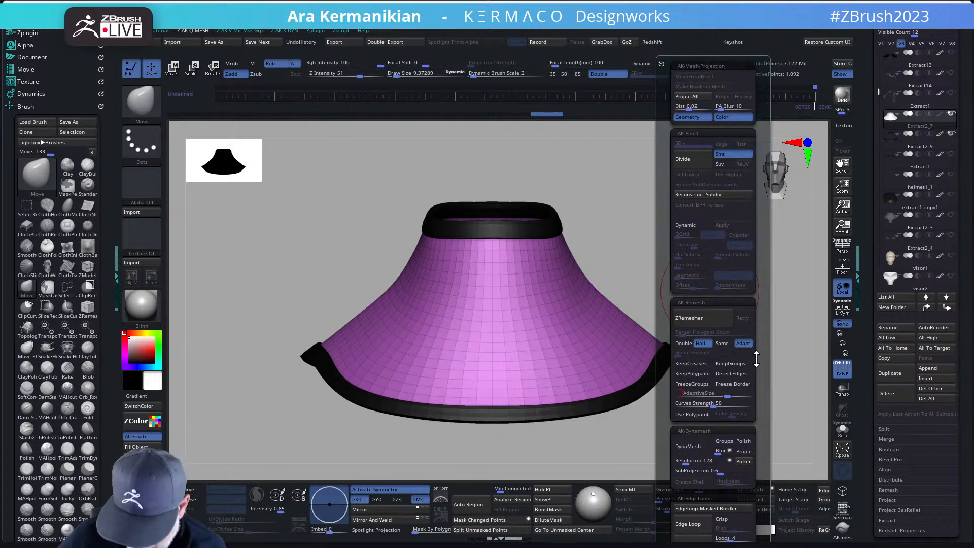
{"action": "key", "text": "q"}
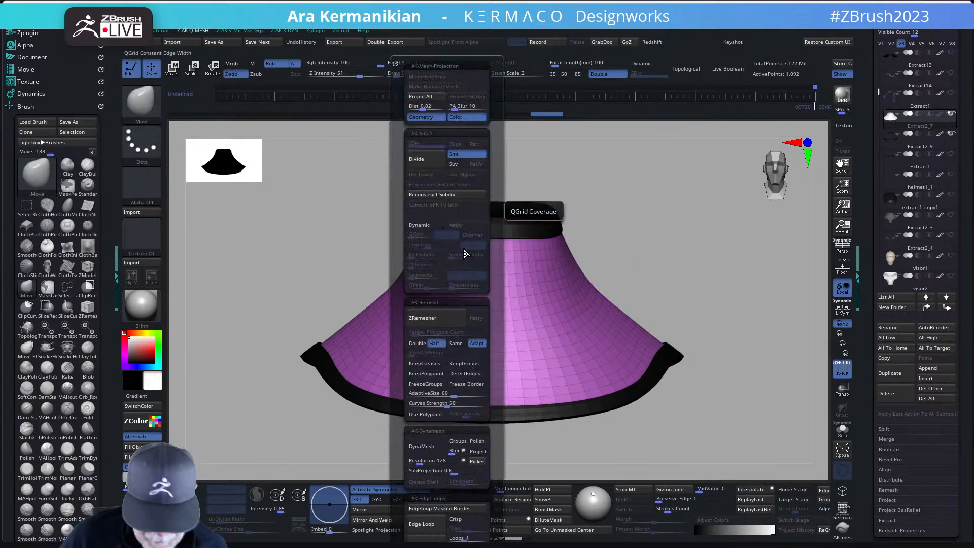
{"action": "key", "text": "q"}
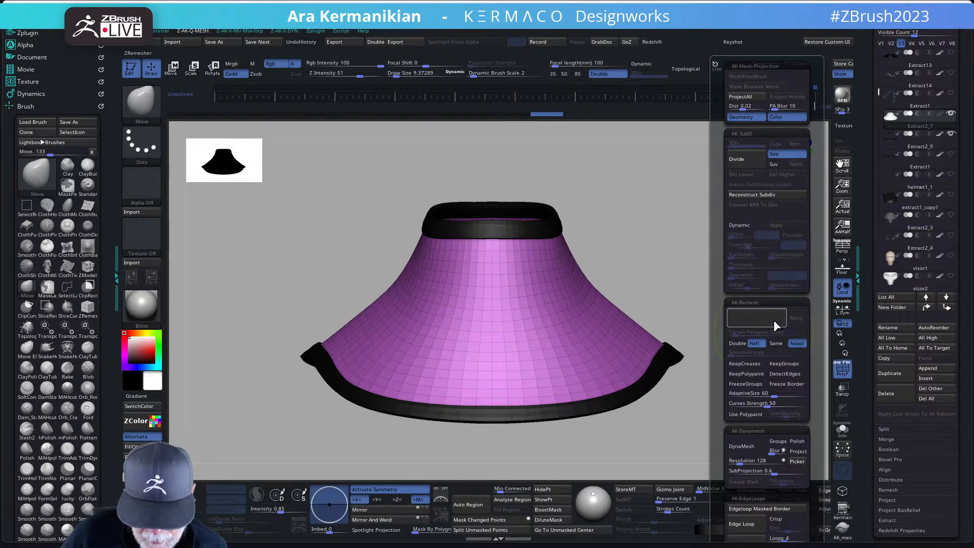
{"action": "left_click", "coordinate": [774, 325]}
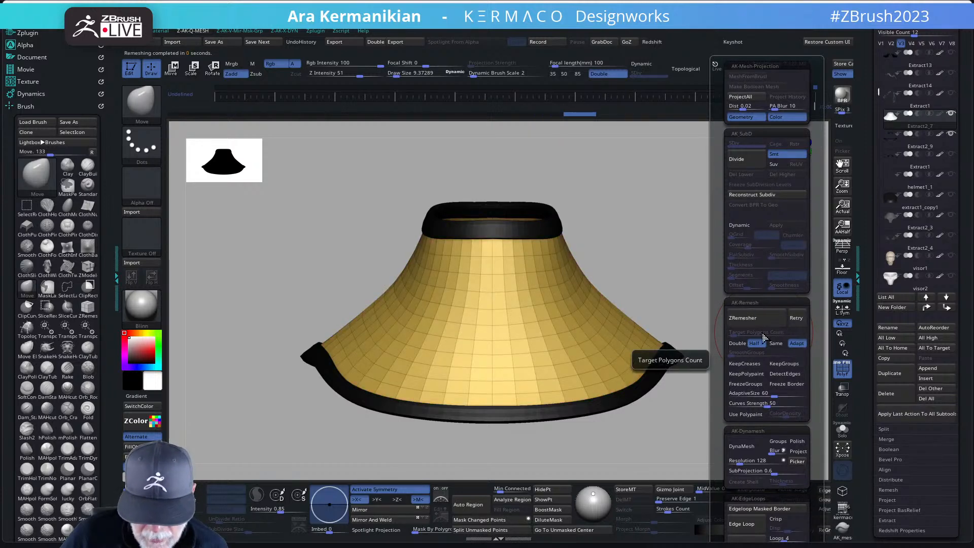
Step: ZRemesh the collar again at Double the polygon count
{"action": "left_click", "coordinate": [737, 344]}
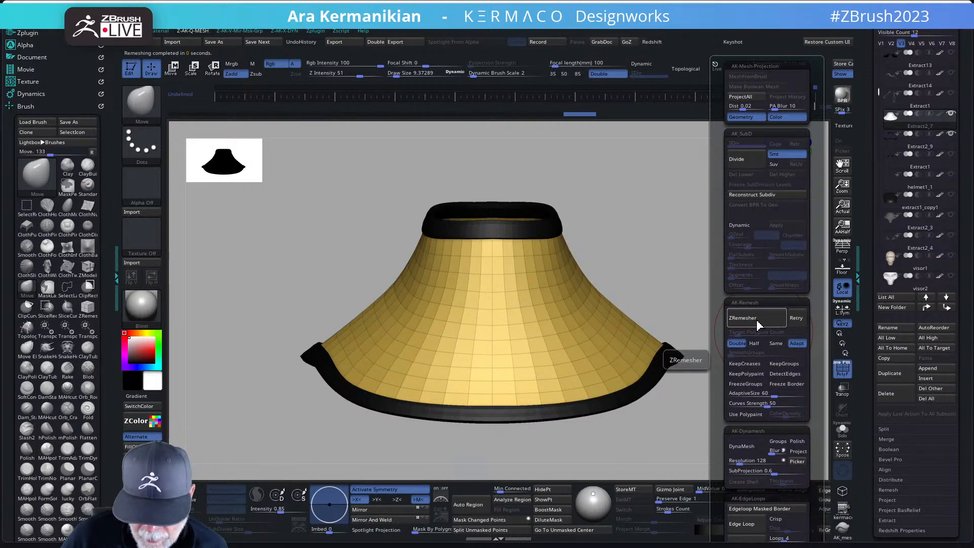
{"action": "left_click", "coordinate": [760, 325]}
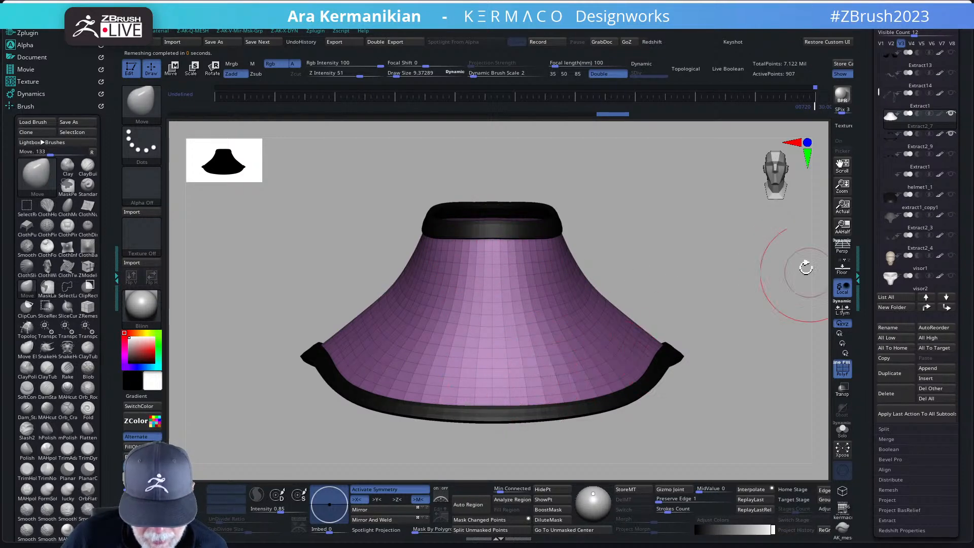
{"action": "mouse_move", "coordinate": [804, 265]}
{"action": "left_mouse_down"}
{"action": "mouse_move", "coordinate": [803, 308]}
{"action": "mouse_move", "coordinate": [792, 304]}
{"action": "mouse_move", "coordinate": [800, 289]}
{"action": "left_mouse_up"}
Step: ZRemesh the collar at Double with AdaptiveSize 0, then once more with AdaptiveSize 100
{"action": "key", "text": "ctrl"}
{"action": "key", "text": "ctrl+q"}
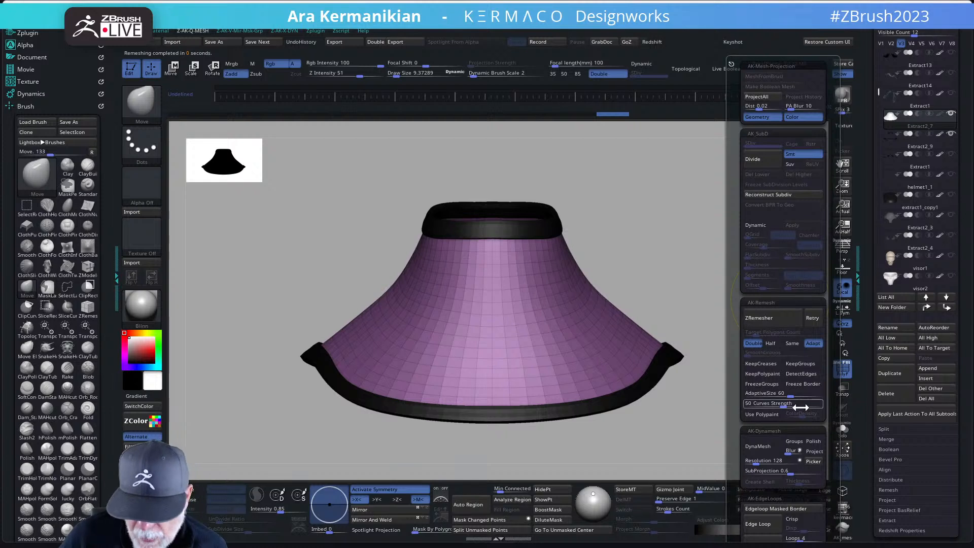
{"action": "left_click_drag", "start_coordinate": [789, 396], "coordinate": [735, 400]}
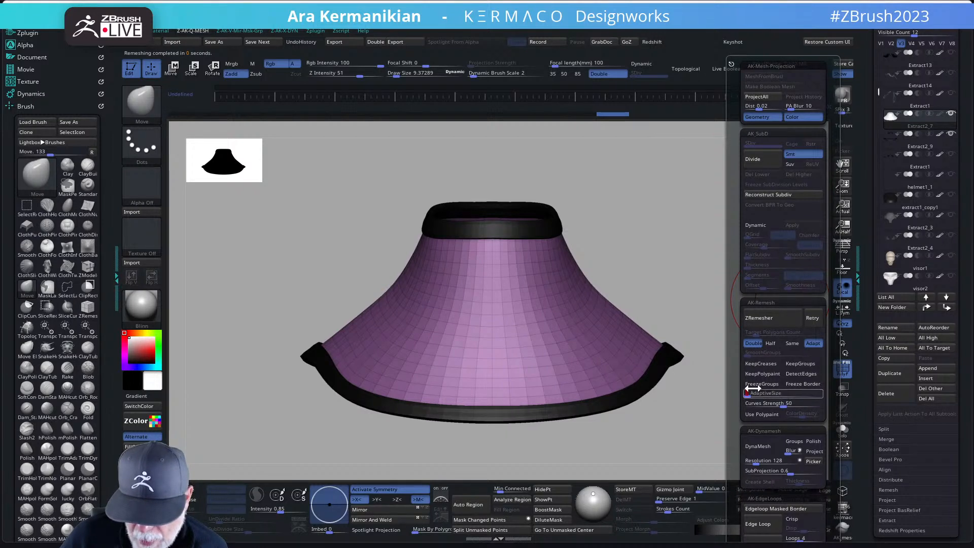
{"action": "left_click", "coordinate": [765, 324]}
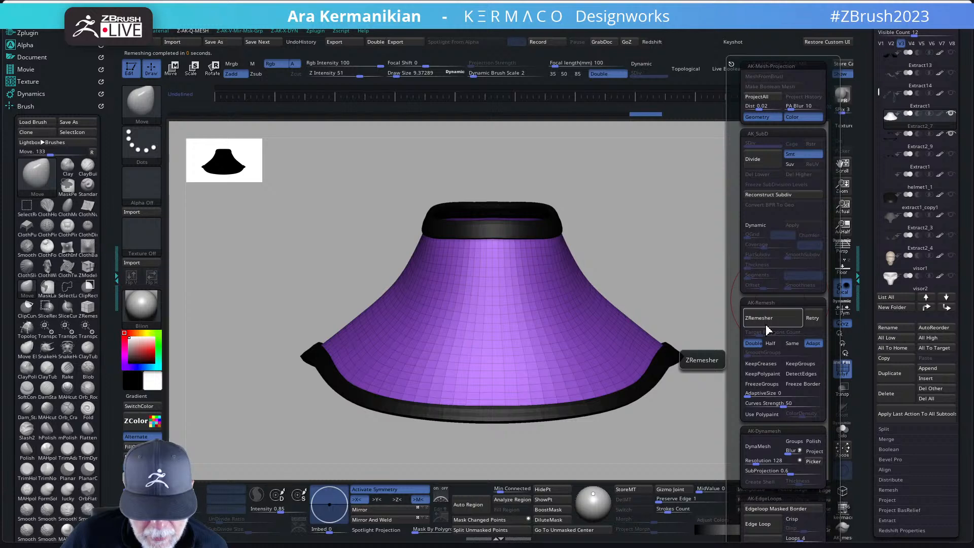
{"action": "left_click_drag", "start_coordinate": [751, 394], "coordinate": [846, 392]}
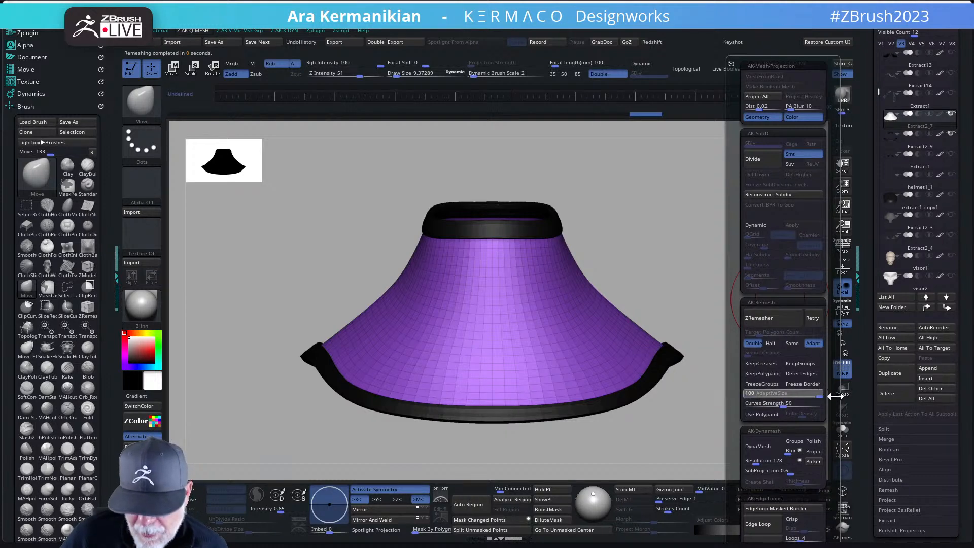
{"action": "left_click", "coordinate": [770, 323]}
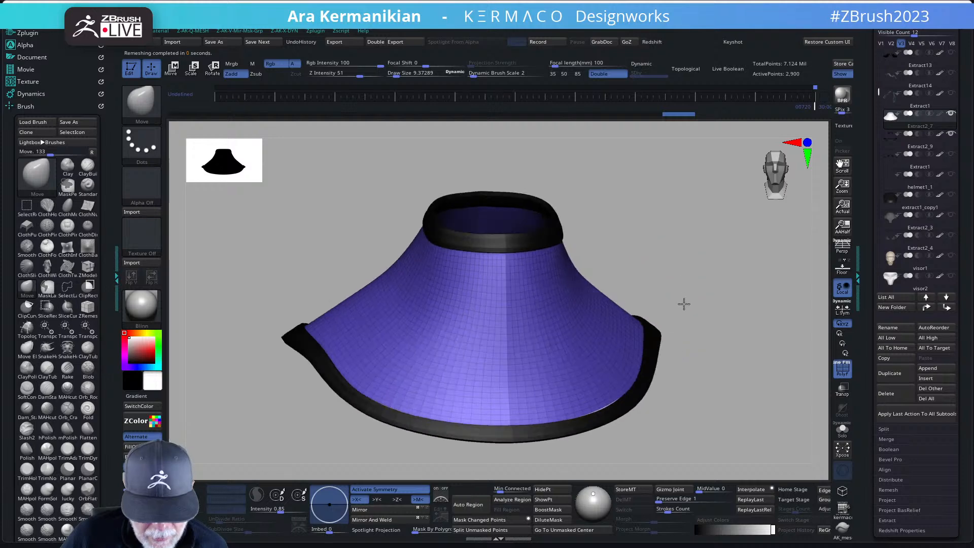
Step: ZRemesh the collar at Half the polygon count and inspect the new topology along its lower border
{"action": "key", "text": "ctrl+q"}
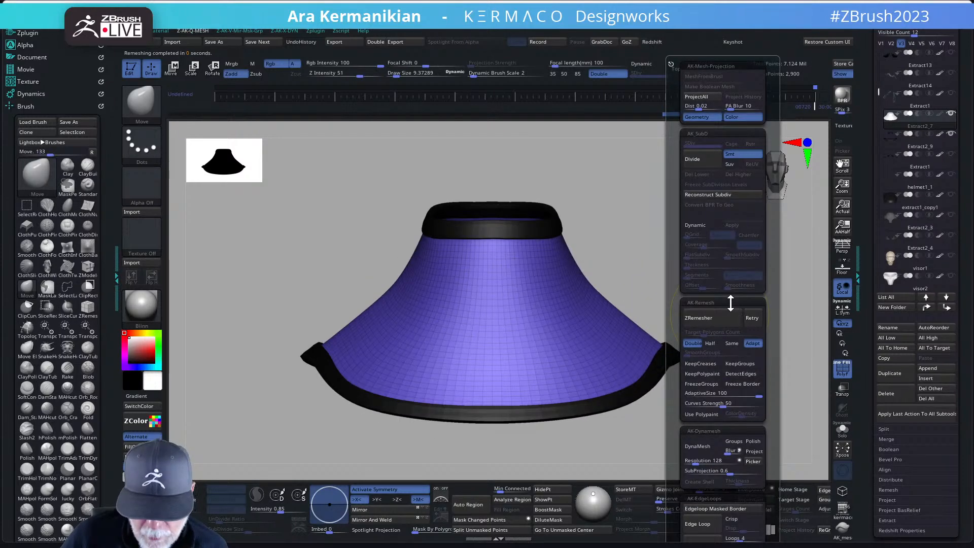
{"action": "left_click", "coordinate": [710, 344]}
{"action": "left_click", "coordinate": [712, 318]}
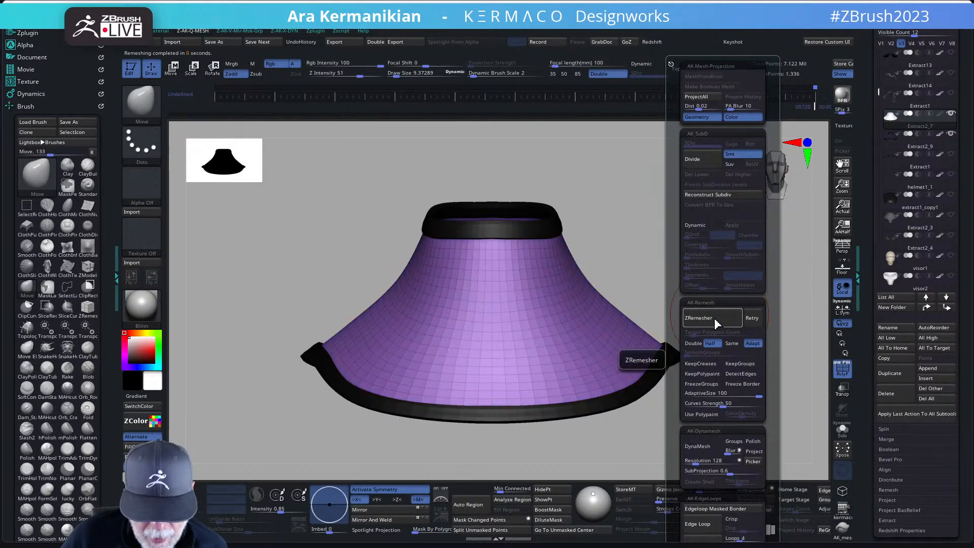
{"action": "left_click_drag", "start_coordinate": [662, 300], "coordinate": [538, 454]}
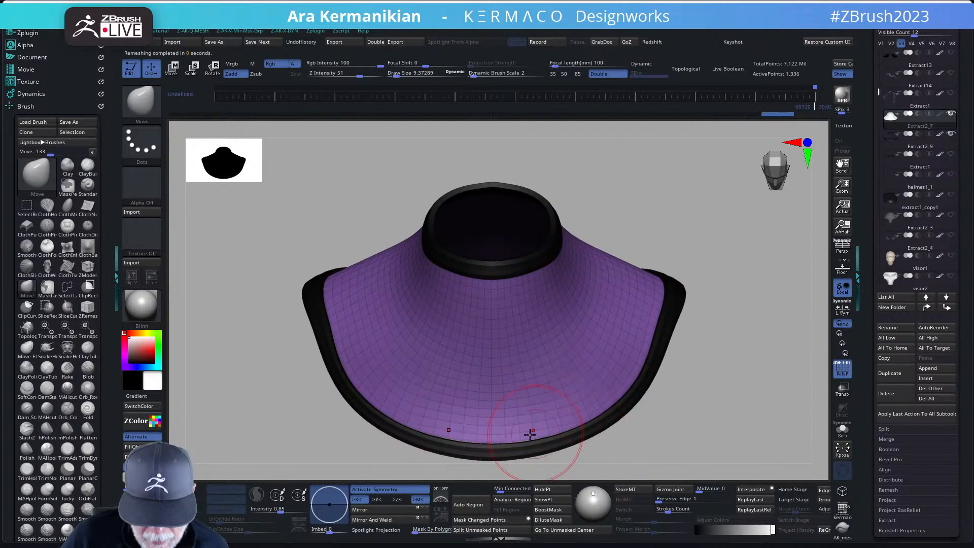
{"action": "left_click_drag", "start_coordinate": [681, 239], "coordinate": [678, 213], "text": "shift"}
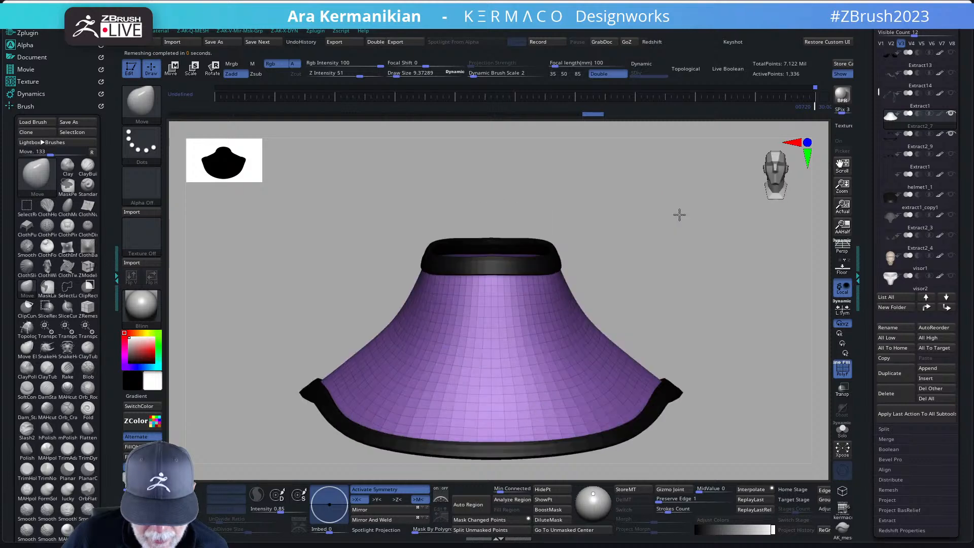
{"action": "key", "text": "ctrl"}
{"action": "key", "text": "ctrl+q"}
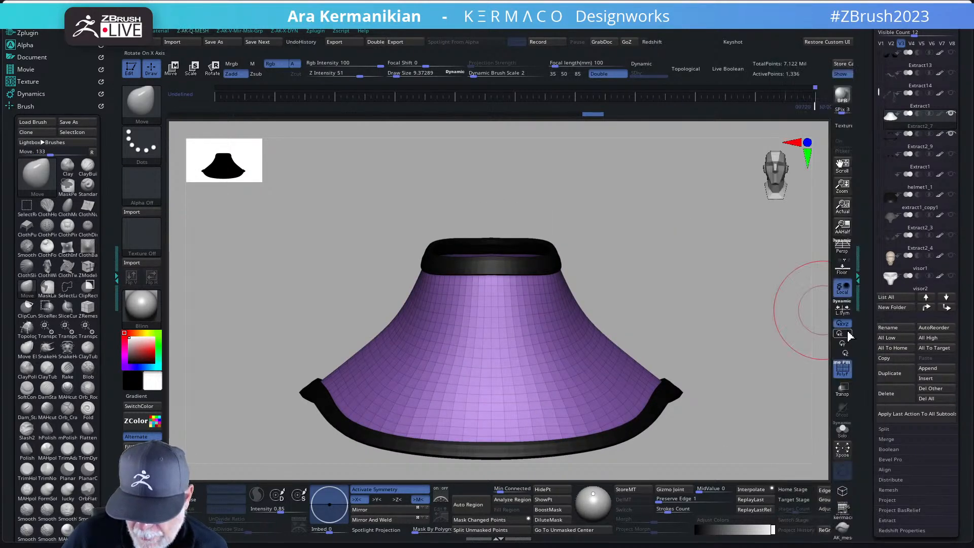
{"action": "mouse_move", "coordinate": [870, 316]}
{"action": "left_mouse_down"}
{"action": "mouse_move", "coordinate": [849, 166]}
{"action": "mouse_move", "coordinate": [871, 317]}
{"action": "left_mouse_up"}
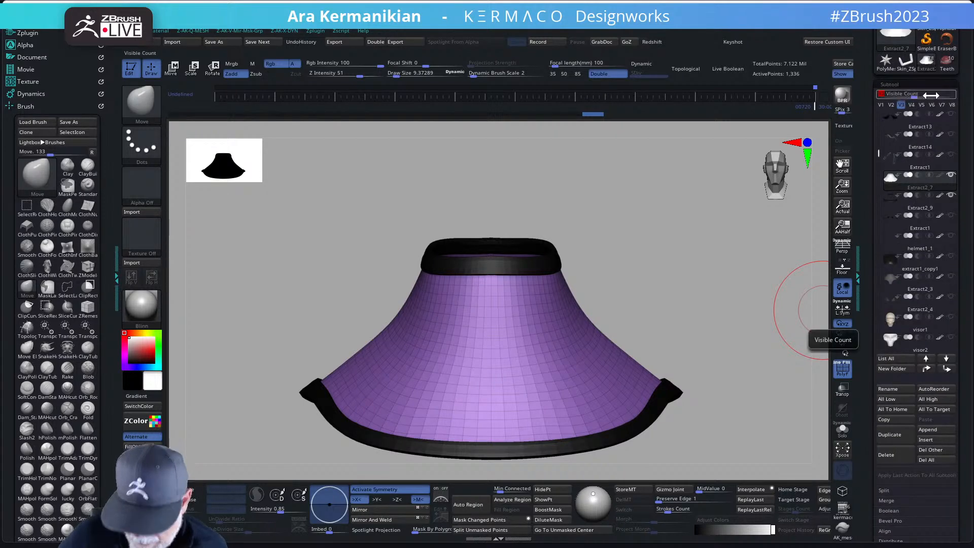
Step: Set the subtool list's Visible Count to 8 and turn on Dynamic Subdiv for the collar with its polyframe hidden
{"action": "type", "text": "8"}
{"action": "key", "text": "Return"}
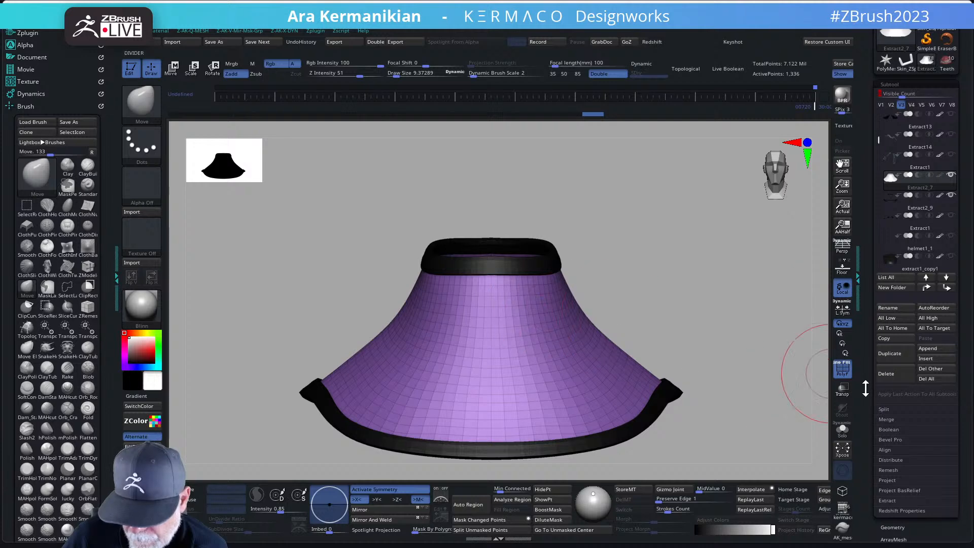
{"action": "left_click_drag", "start_coordinate": [871, 404], "coordinate": [892, 207]}
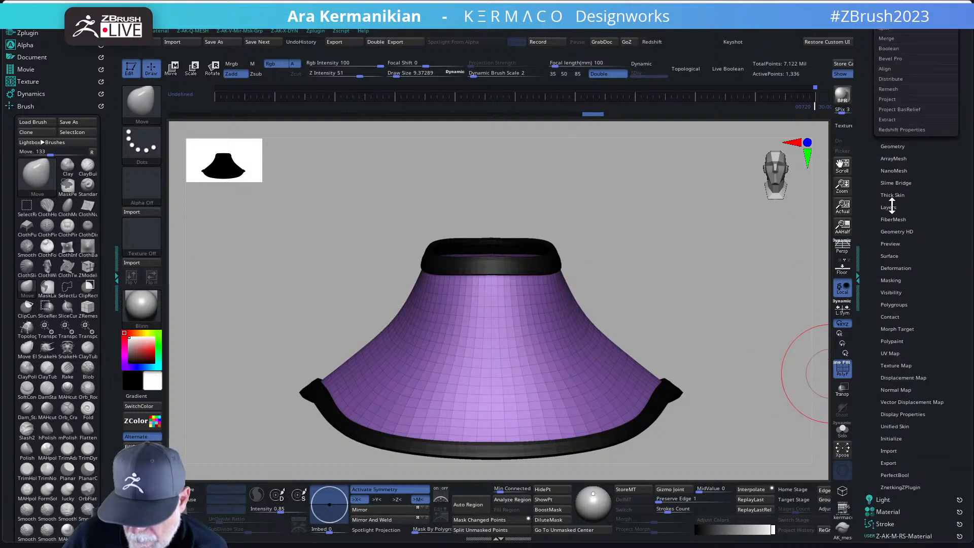
{"action": "left_click", "coordinate": [896, 147]}
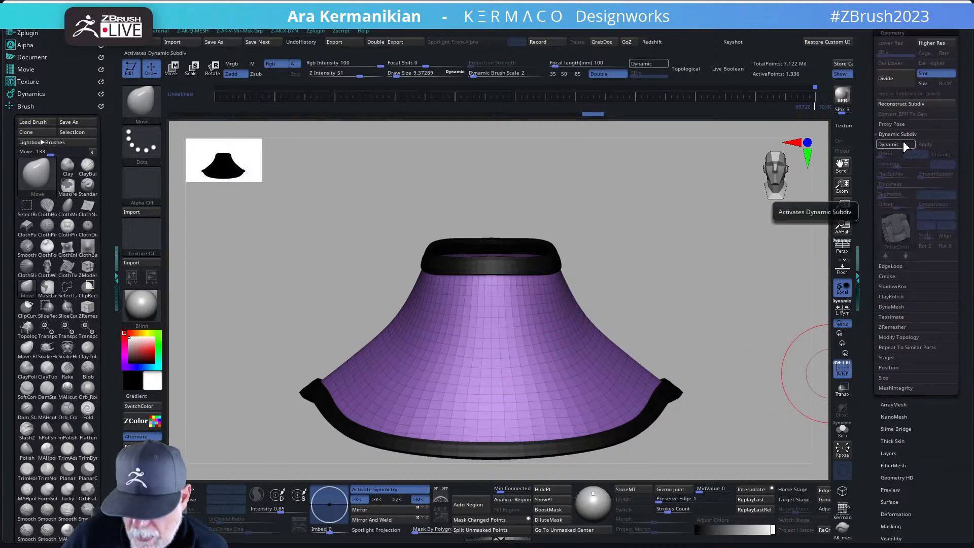
{"action": "left_click", "coordinate": [905, 145]}
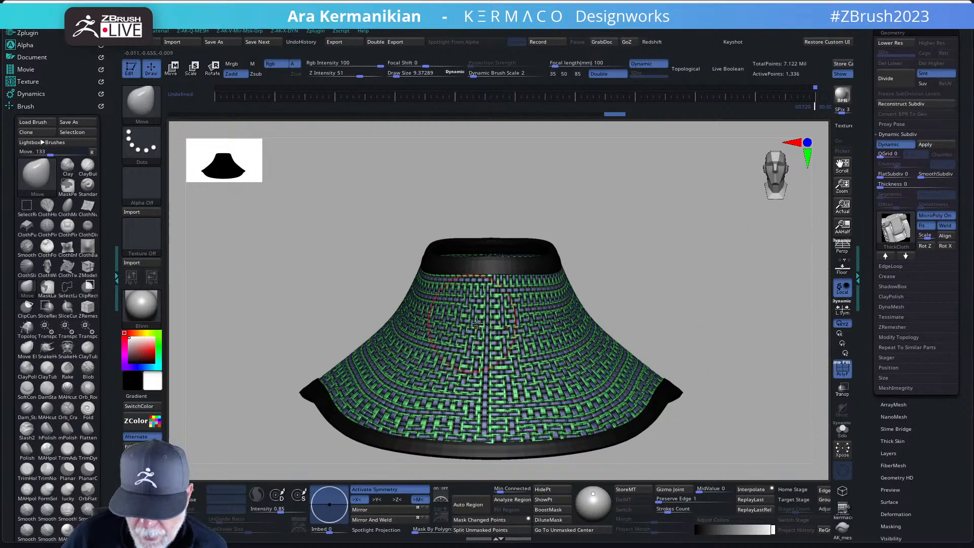
{"action": "left_click", "coordinate": [842, 368]}
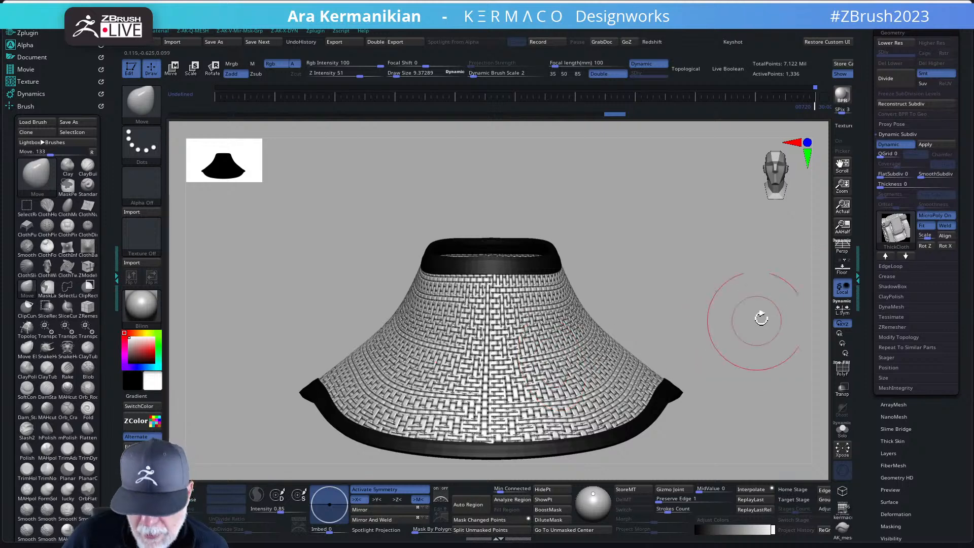
{"action": "left_click_drag", "start_coordinate": [674, 288], "coordinate": [749, 314]}
{"action": "key", "text": "shift+d"}
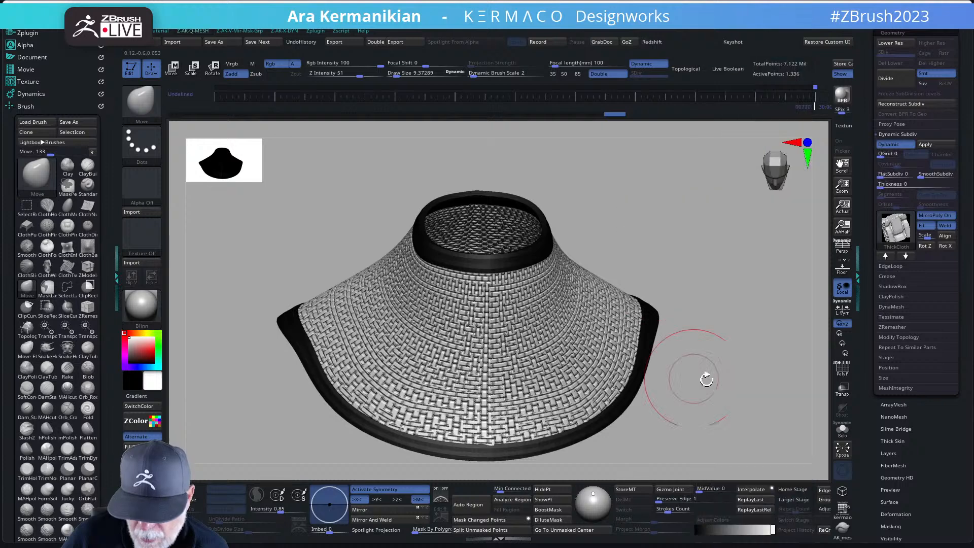
Step: Rotate the collar's ThickCloth MicroPoly around X and Z until its strands run vertically from neck to lower border
{"action": "left_click", "coordinate": [951, 245]}
{"action": "left_click_drag", "start_coordinate": [729, 306], "coordinate": [712, 288]}
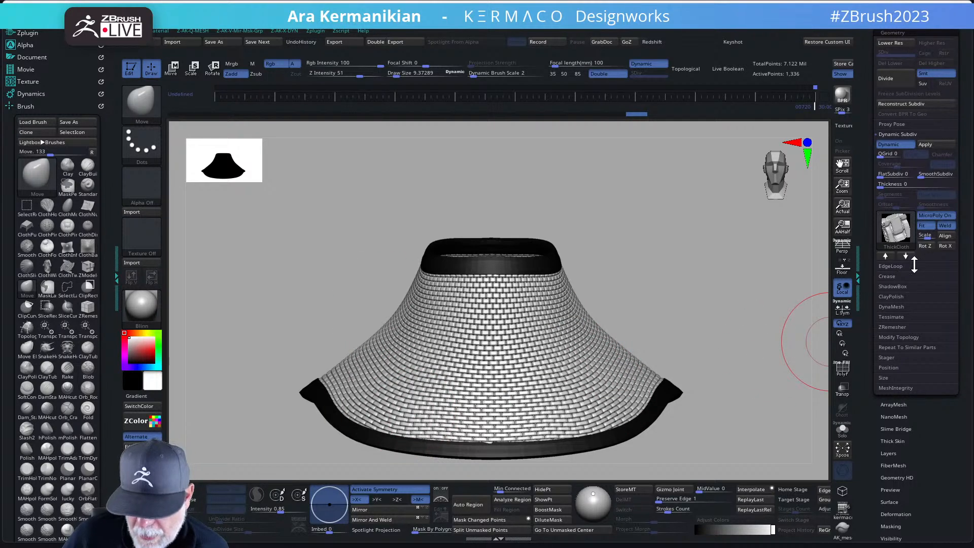
{"action": "left_click", "coordinate": [945, 247]}
{"action": "left_click", "coordinate": [943, 245]}
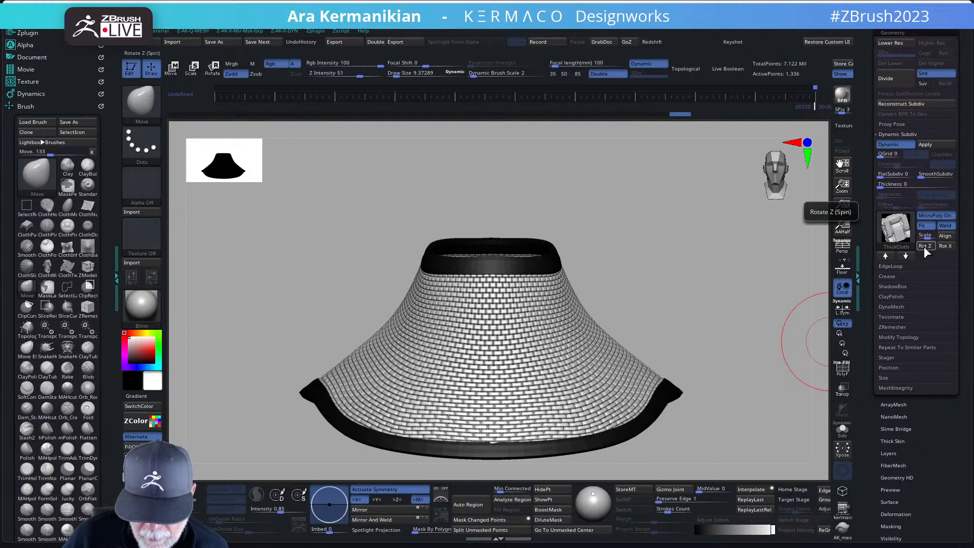
{"action": "left_click", "coordinate": [942, 245]}
{"action": "mouse_move", "coordinate": [619, 284]}
{"action": "left_mouse_down"}
{"action": "mouse_move", "coordinate": [674, 281]}
{"action": "mouse_move", "coordinate": [635, 294]}
{"action": "left_mouse_up"}
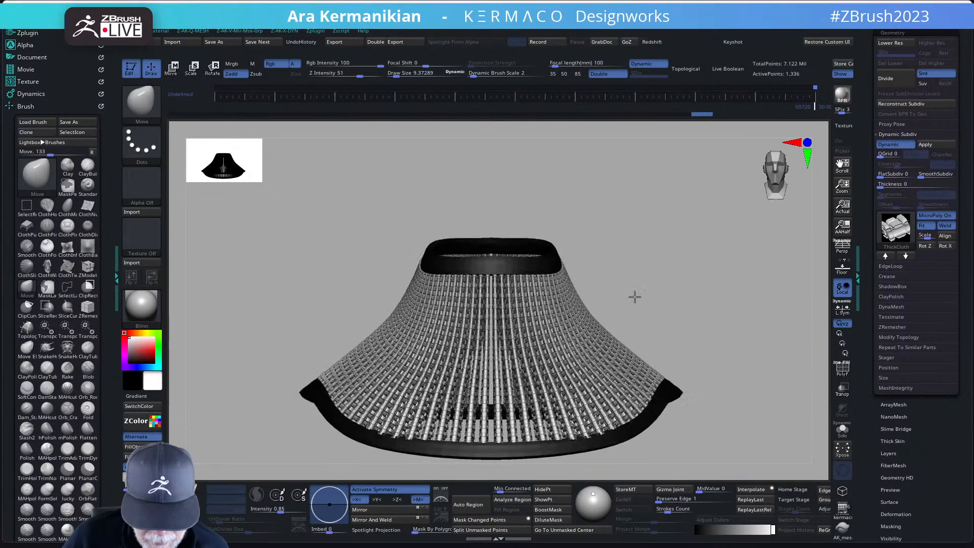
{"action": "left_click", "coordinate": [927, 246]}
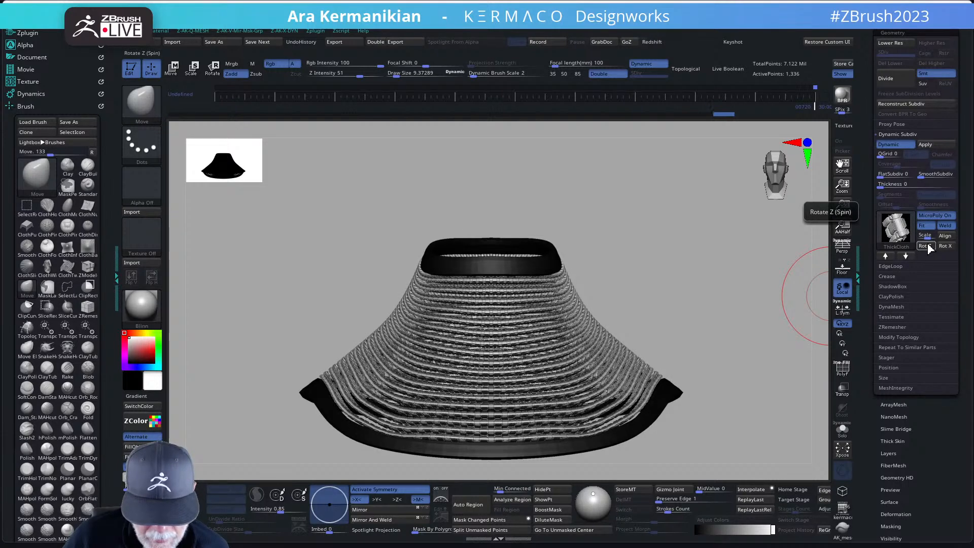
{"action": "left_click", "coordinate": [928, 246]}
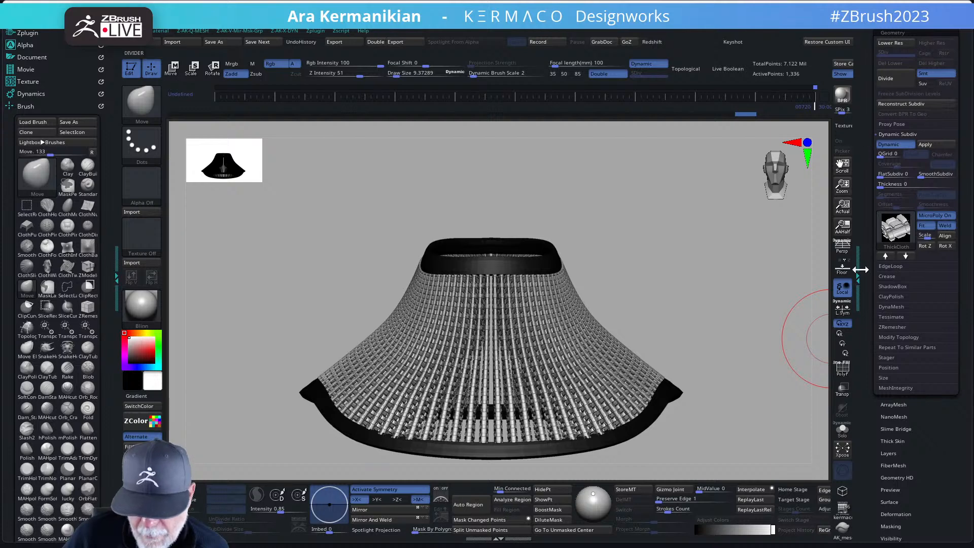
Step: Bring back the whole armored character with subtool visibility set V1
{"action": "left_click_drag", "start_coordinate": [865, 222], "coordinate": [870, 341]}
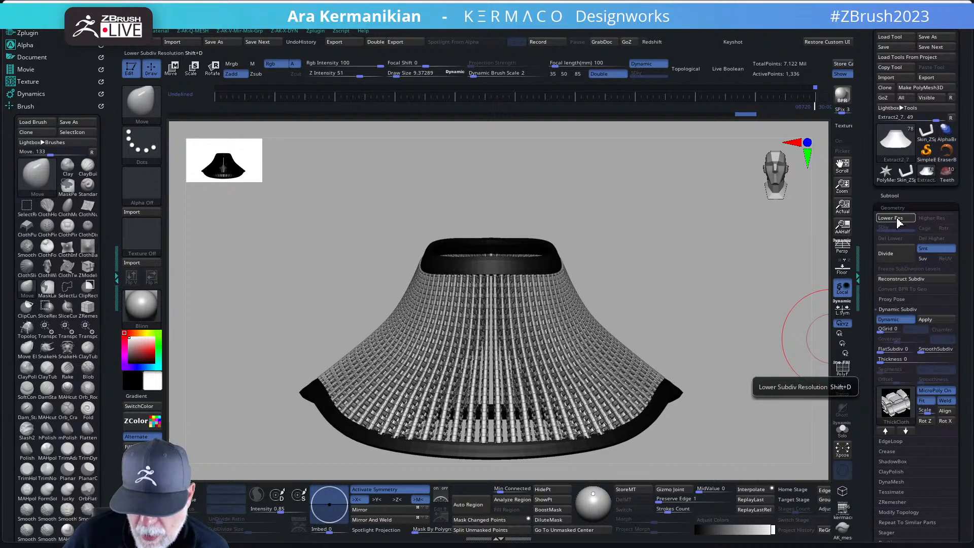
{"action": "left_click", "coordinate": [891, 195]}
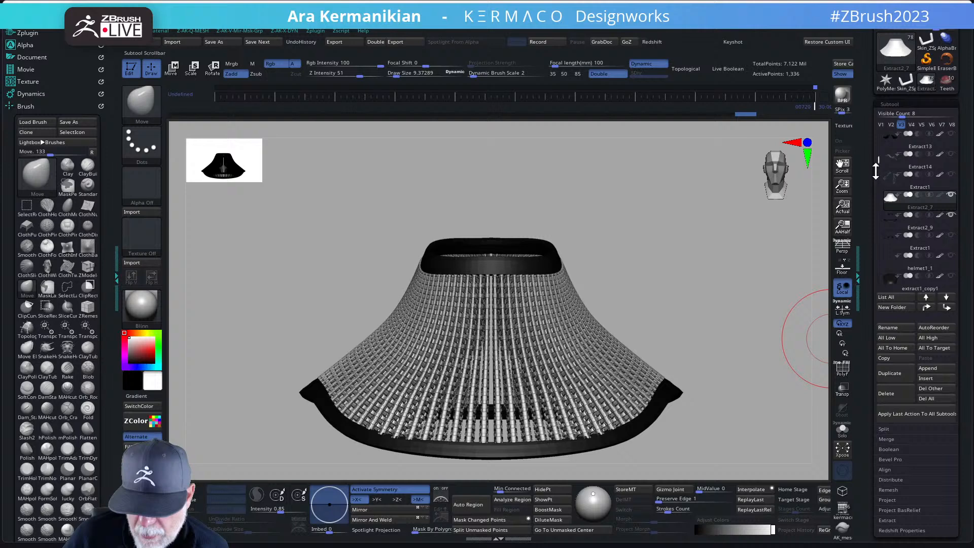
{"action": "left_click", "coordinate": [881, 125]}
{"action": "left_click_drag", "start_coordinate": [759, 302], "coordinate": [743, 291]}
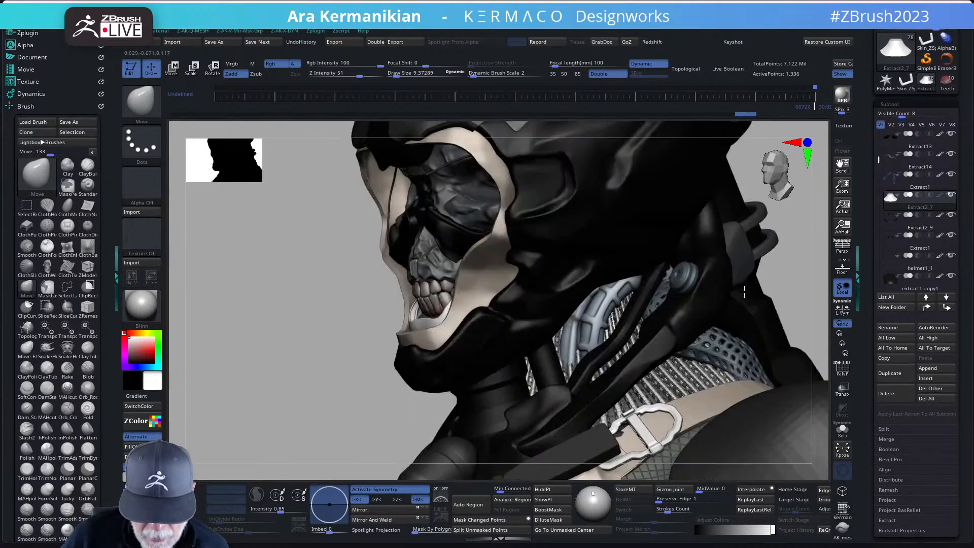
Step: Examine the collar's vertical strands against the surrounding neck armor from front and side, briefly isolating the collar
{"action": "left_click_drag", "start_coordinate": [813, 261], "coordinate": [792, 272]}
{"action": "mouse_move", "coordinate": [330, 374]}
{"action": "left_mouse_down"}
{"action": "mouse_move", "coordinate": [269, 370]}
{"action": "mouse_move", "coordinate": [290, 340]}
{"action": "mouse_move", "coordinate": [261, 337]}
{"action": "mouse_move", "coordinate": [333, 318]}
{"action": "mouse_move", "coordinate": [346, 295]}
{"action": "mouse_move", "coordinate": [375, 298]}
{"action": "left_mouse_up"}
{"action": "key", "text": "f"}
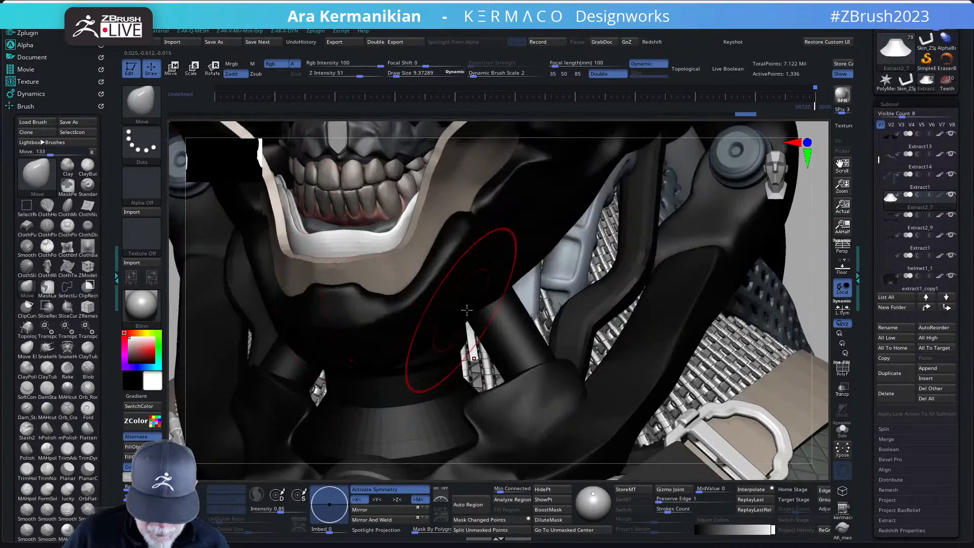
{"action": "key", "text": "f"}
{"action": "left_click_drag", "start_coordinate": [767, 310], "coordinate": [631, 297]}
{"action": "left_click_drag", "start_coordinate": [152, 379], "coordinate": [482, 166]}
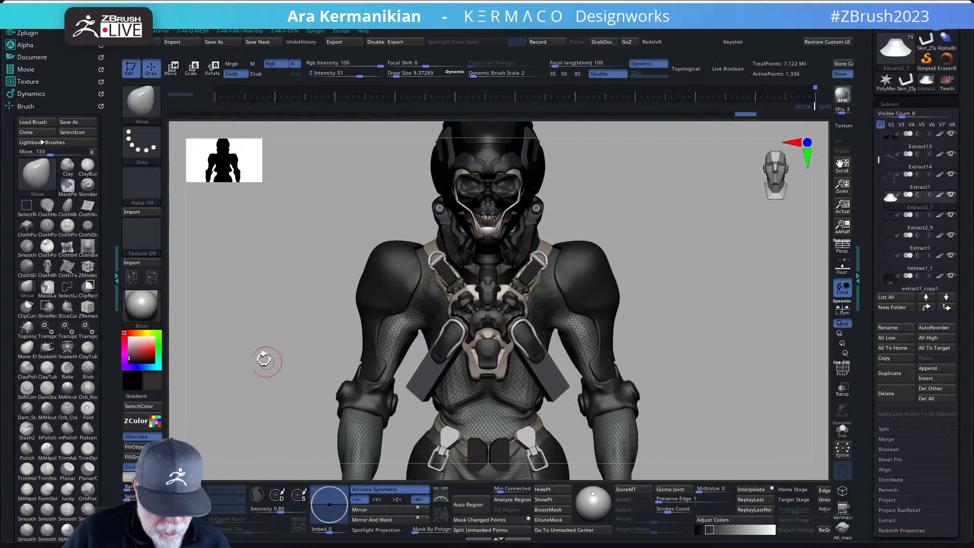
{"action": "left_click_drag", "start_coordinate": [265, 359], "coordinate": [300, 371]}
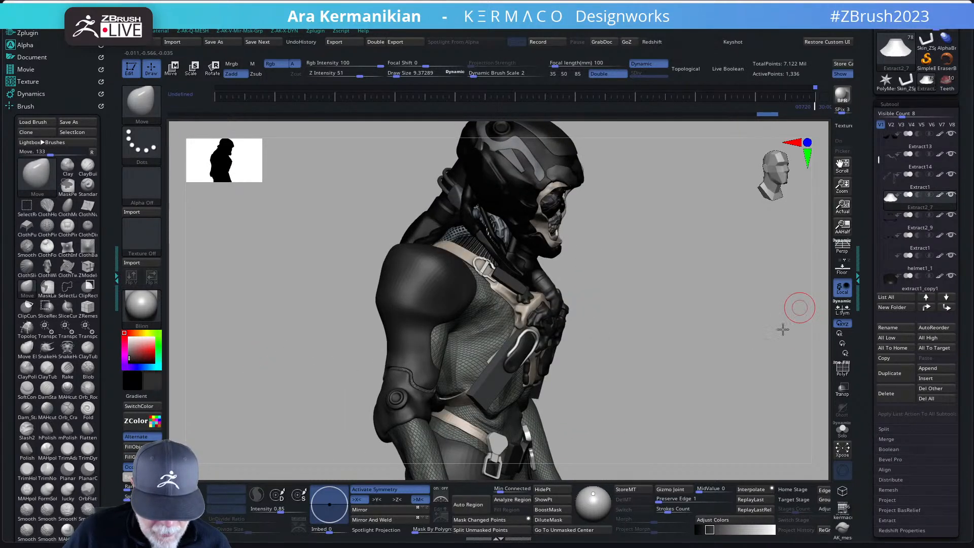
{"action": "left_click_drag", "start_coordinate": [799, 309], "coordinate": [765, 420], "text": "alt"}
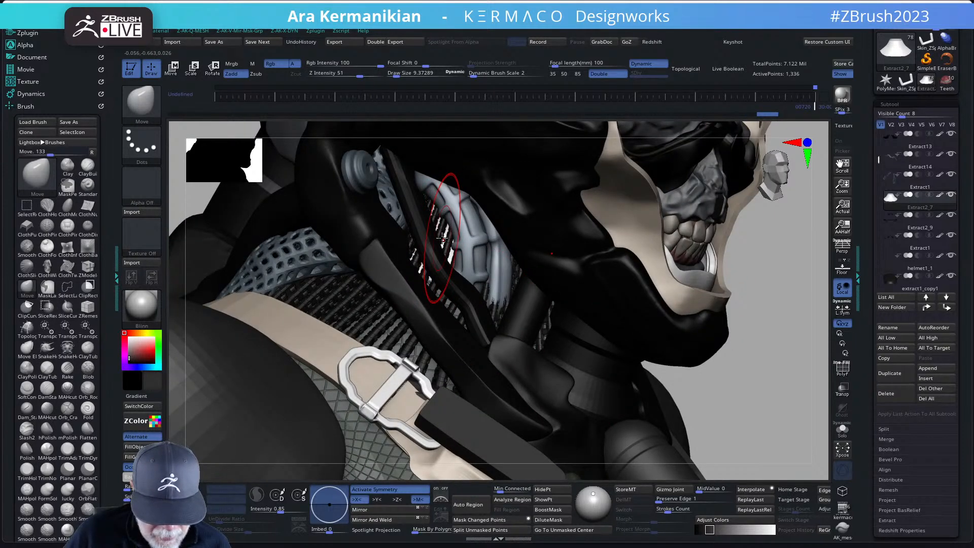
{"action": "left_click", "coordinate": [842, 429]}
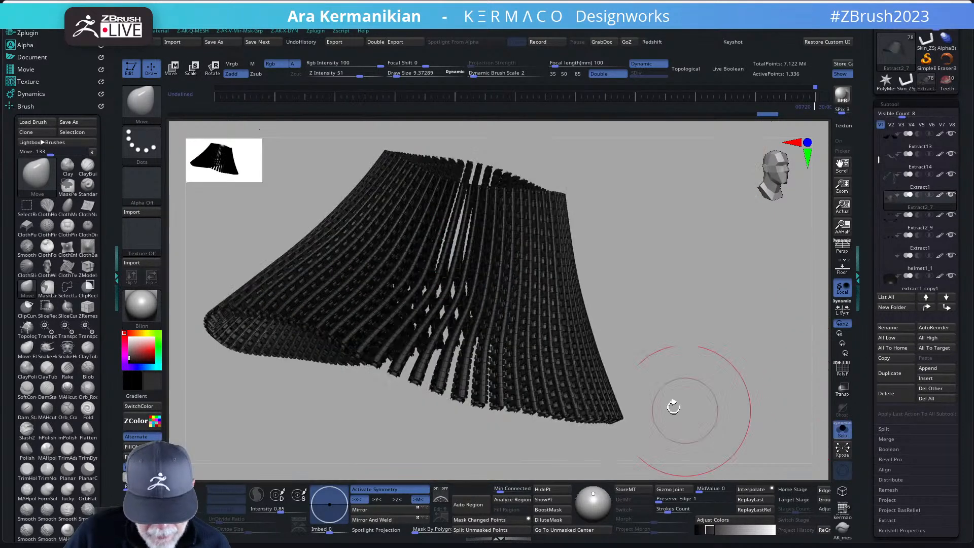
{"action": "left_click", "coordinate": [842, 429]}
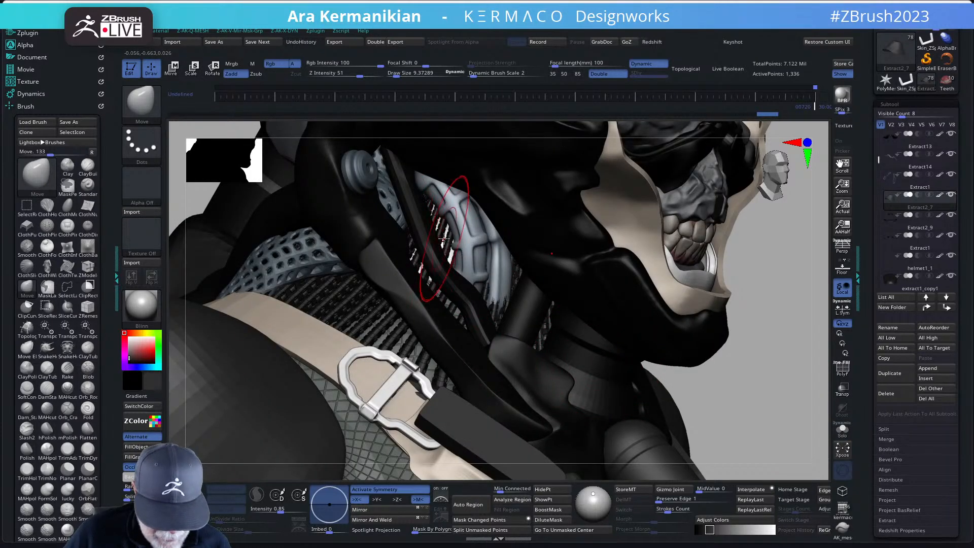
Step: Select and isolate the body1_4 base body behind the collar, fill it with the current dark color, and show all parts again
{"action": "left_click", "coordinate": [812, 385], "text": "alt"}
{"action": "key", "text": "f"}
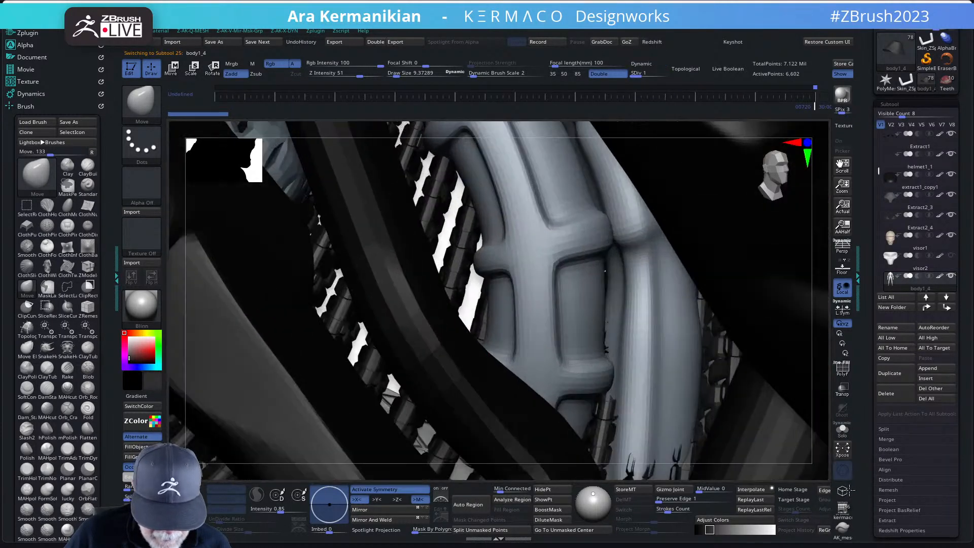
{"action": "key", "text": "s"}
{"action": "left_click_drag", "start_coordinate": [566, 360], "coordinate": [563, 361]}
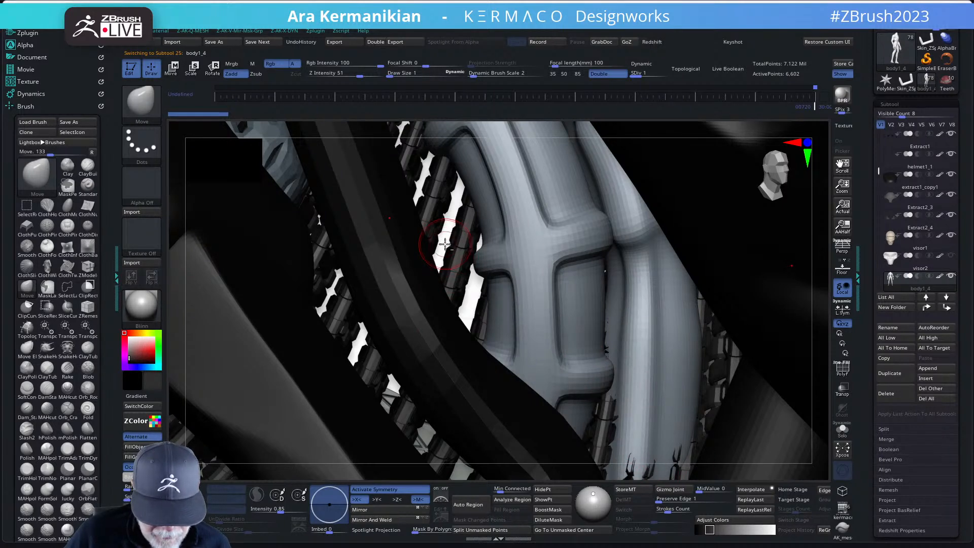
{"action": "left_click", "coordinate": [844, 432]}
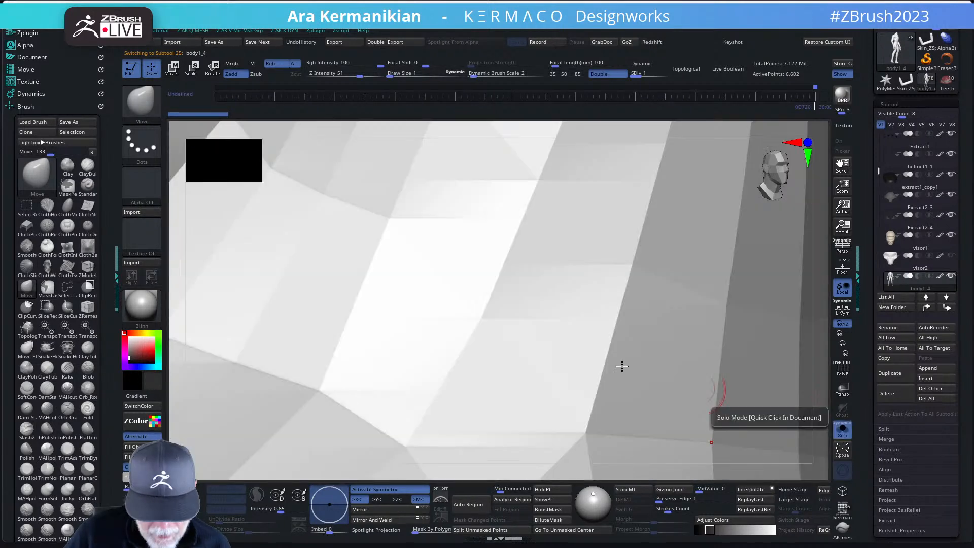
{"action": "left_click_drag", "start_coordinate": [709, 368], "coordinate": [203, 384]}
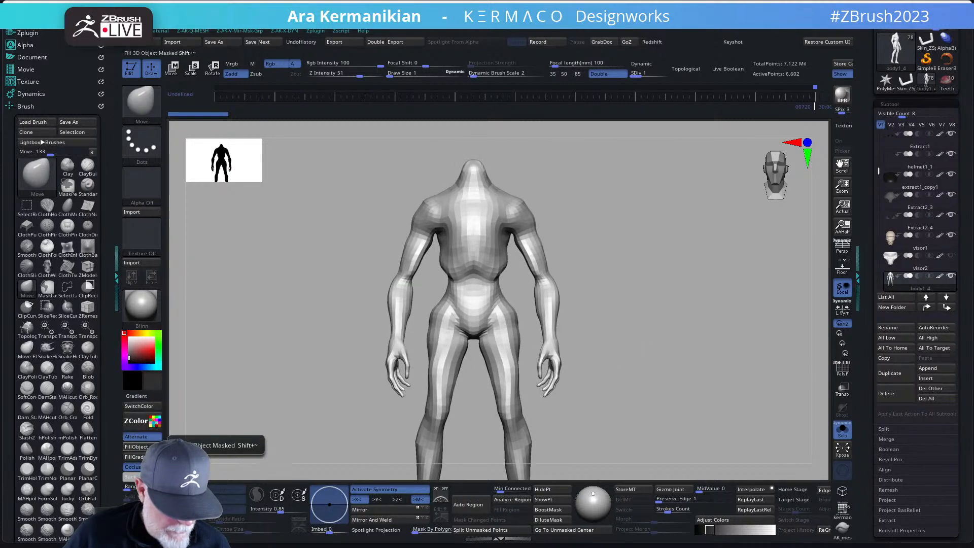
{"action": "left_click", "coordinate": [137, 446]}
{"action": "left_click_drag", "start_coordinate": [638, 363], "coordinate": [687, 433], "text": "alt"}
{"action": "left_click", "coordinate": [841, 434]}
{"action": "left_click_drag", "start_coordinate": [694, 203], "coordinate": [702, 205]}
{"action": "left_click_drag", "start_coordinate": [681, 304], "coordinate": [726, 299]}
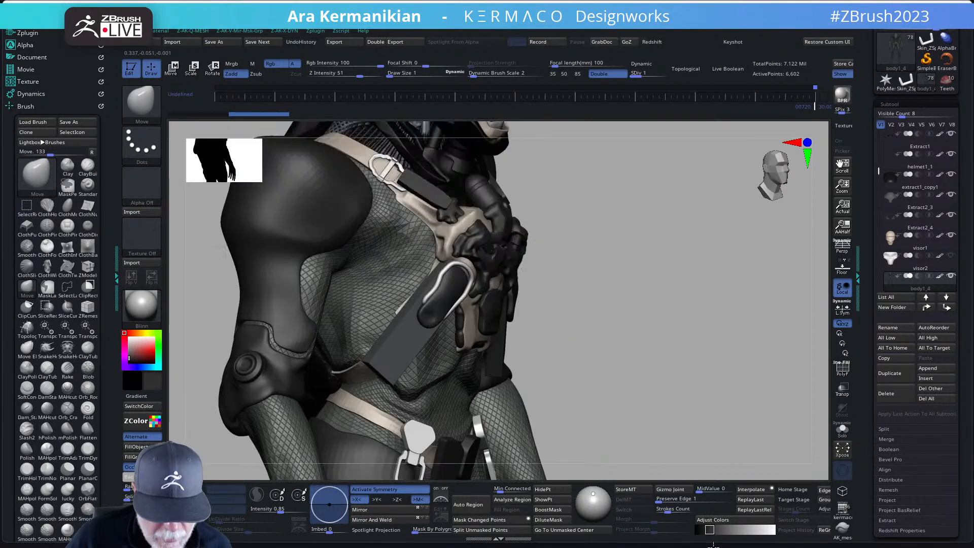
{"action": "mouse_move", "coordinate": [589, 190]}
{"action": "left_mouse_down", "text": "alt"}
{"action": "mouse_move", "coordinate": [598, 341]}
{"action": "mouse_move", "coordinate": [602, 335]}
{"action": "mouse_move", "coordinate": [591, 332]}
{"action": "mouse_move", "coordinate": [622, 330]}
{"action": "left_mouse_up", "text": "alt"}
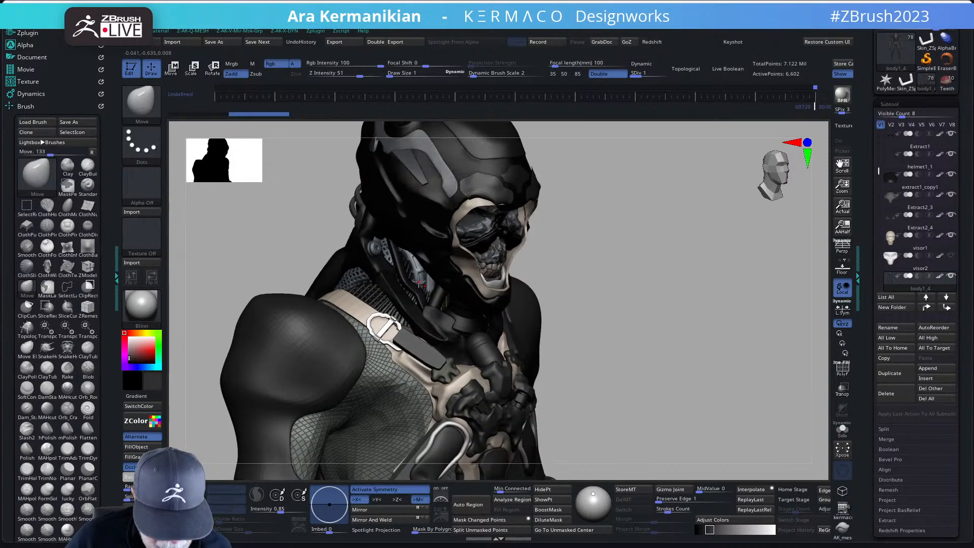
Step: Select the Skin_ZSphere4 neck tubes below the jaw, set Draw Size to about 13.7, and isolate the tubes
{"action": "key", "text": "z"}
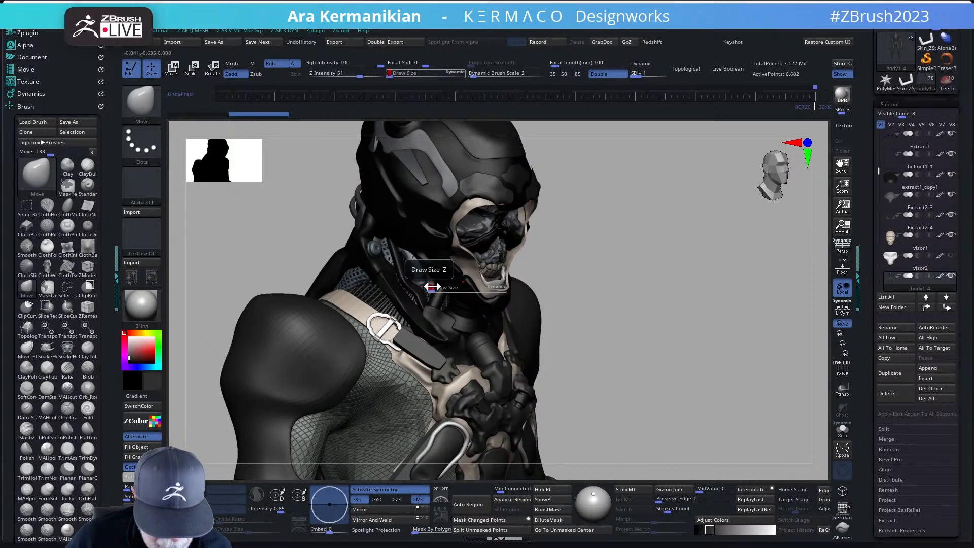
{"action": "left_click", "coordinate": [432, 287]}
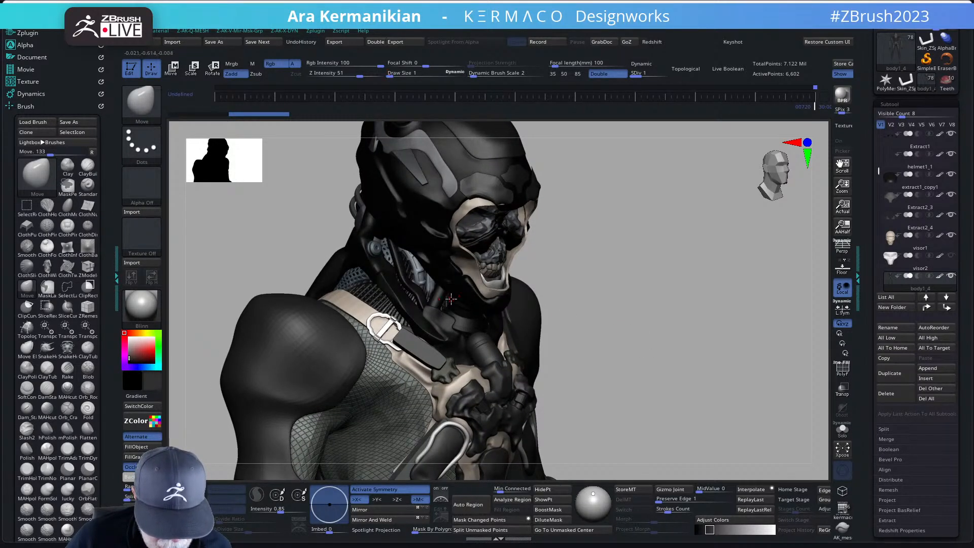
{"action": "left_click", "coordinate": [428, 286], "text": "alt"}
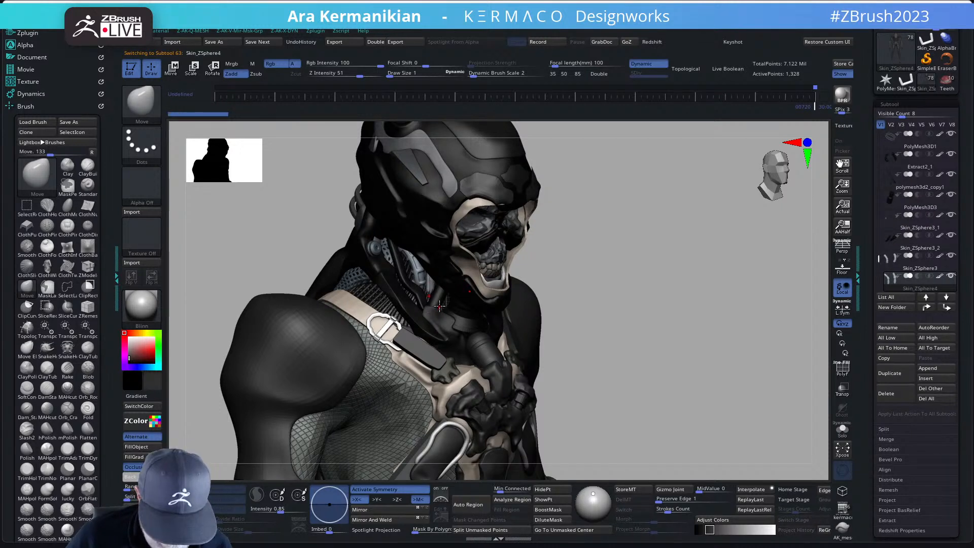
{"action": "left_click_drag", "start_coordinate": [427, 284], "coordinate": [432, 286]}
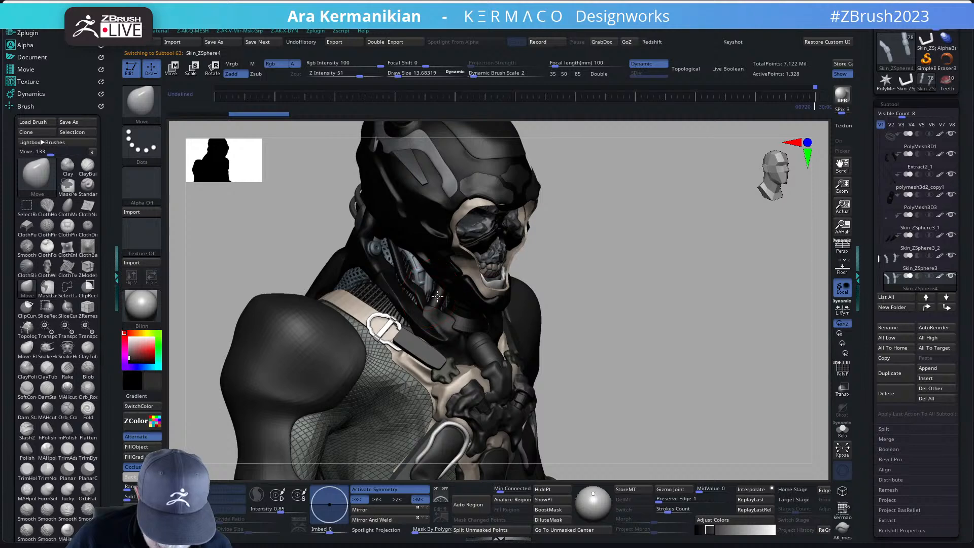
{"action": "left_click_drag", "start_coordinate": [643, 319], "coordinate": [695, 330]}
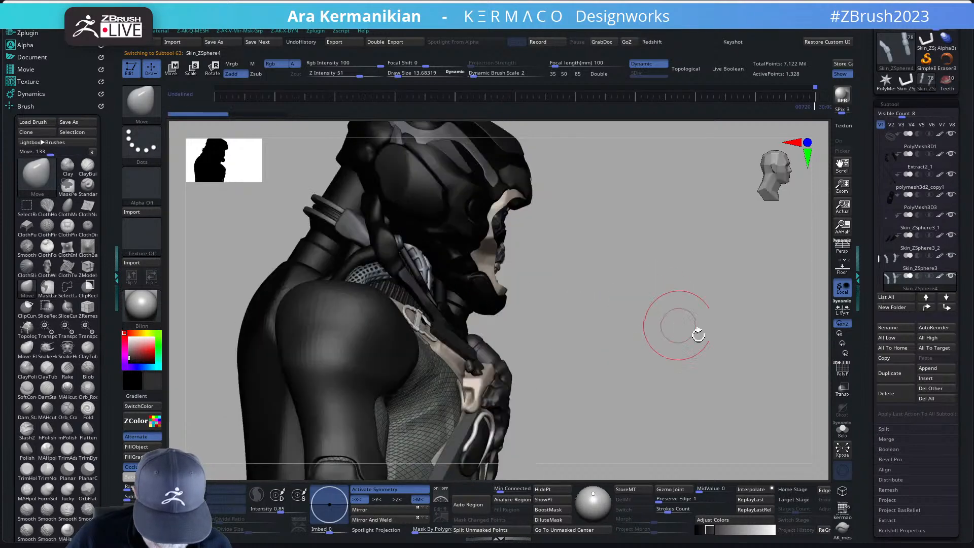
{"action": "left_click", "coordinate": [842, 431]}
{"action": "left_click_drag", "start_coordinate": [640, 391], "coordinate": [560, 370]}
Step: Lengthen and broaden the lower ends of both neck tubes with the Move brush, reducing Draw Size from about 8 to 4
{"action": "key", "text": "s"}
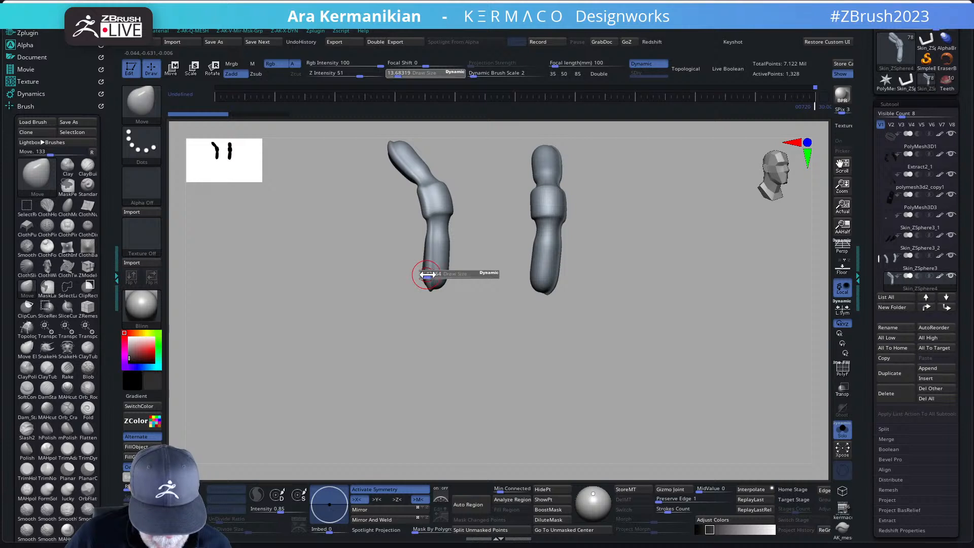
{"action": "left_click_drag", "start_coordinate": [427, 275], "coordinate": [426, 290]}
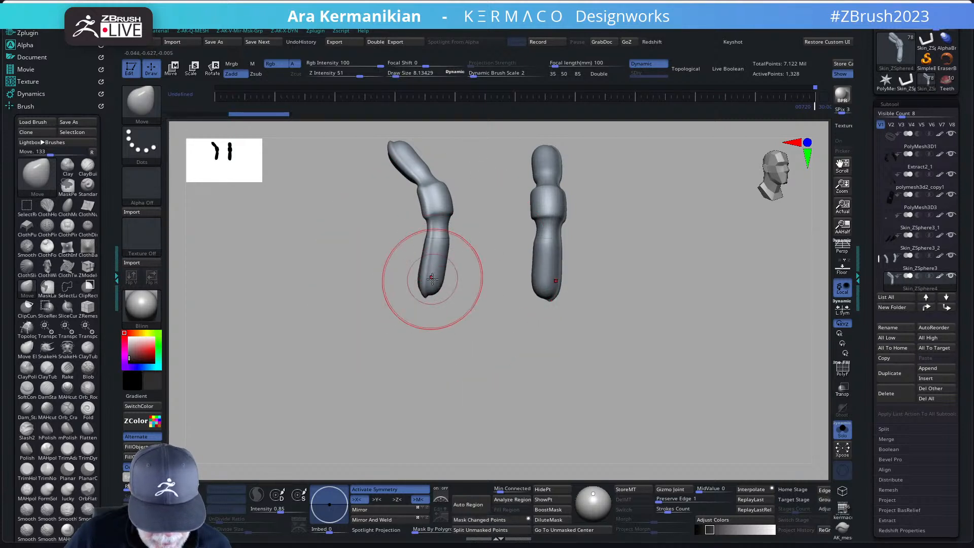
{"action": "mouse_move", "coordinate": [431, 278]}
{"action": "right_mouse_down"}
{"action": "mouse_move", "coordinate": [428, 287]}
{"action": "mouse_move", "coordinate": [457, 304]}
{"action": "mouse_move", "coordinate": [450, 285]}
{"action": "right_mouse_up"}
{"action": "key", "text": "s"}
{"action": "left_click_drag", "start_coordinate": [453, 296], "coordinate": [443, 290]}
{"action": "right_click_drag", "start_coordinate": [464, 298], "coordinate": [489, 327]}
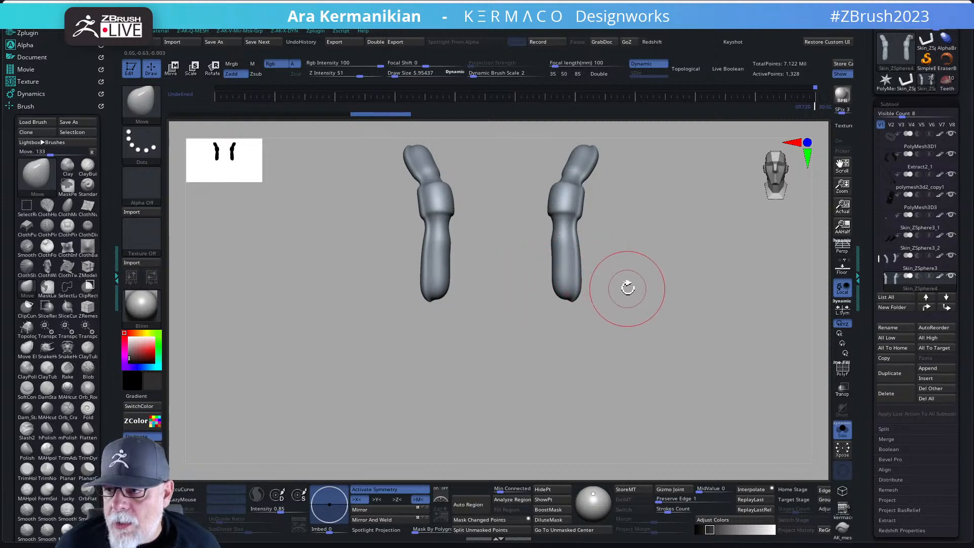
{"action": "key", "text": "s"}
{"action": "left_click_drag", "start_coordinate": [637, 305], "coordinate": [551, 308]}
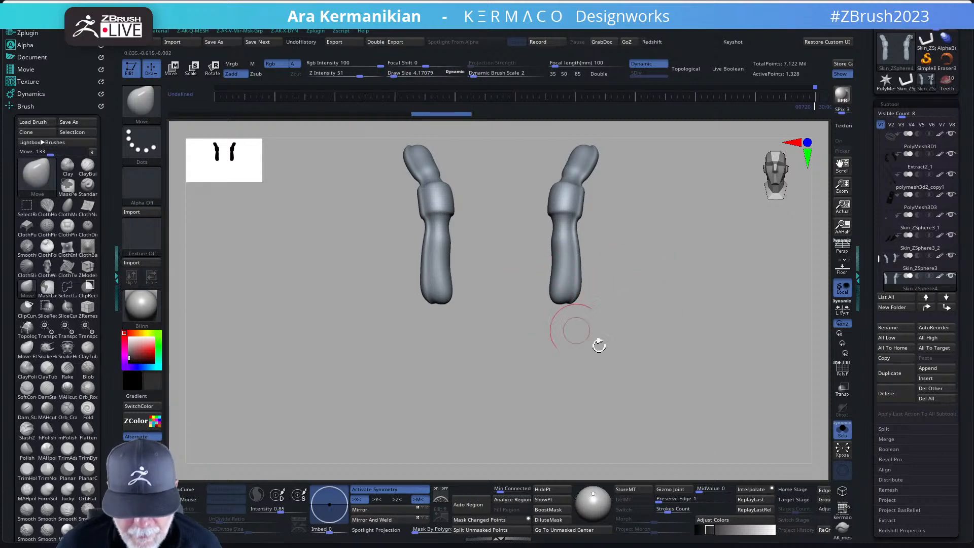
Step: Show all parts again, set Draw Size to about 13.7, move the neck tubes forward beneath the jaw, and reduce Draw Size to about 6
{"action": "left_click", "coordinate": [842, 430]}
{"action": "mouse_move", "coordinate": [741, 239]}
{"action": "left_mouse_down"}
{"action": "mouse_move", "coordinate": [776, 245]}
{"action": "mouse_move", "coordinate": [769, 255]}
{"action": "left_mouse_up"}
{"action": "key", "text": "s"}
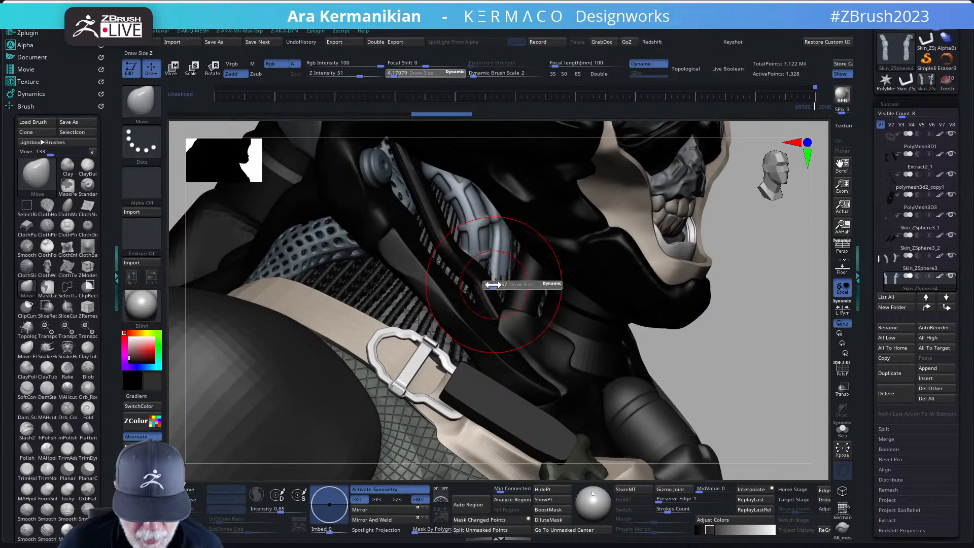
{"action": "mouse_move", "coordinate": [492, 285]}
{"action": "left_mouse_down"}
{"action": "mouse_move", "coordinate": [501, 301]}
{"action": "mouse_move", "coordinate": [504, 285]}
{"action": "mouse_move", "coordinate": [480, 274]}
{"action": "mouse_move", "coordinate": [502, 284]}
{"action": "left_mouse_up"}
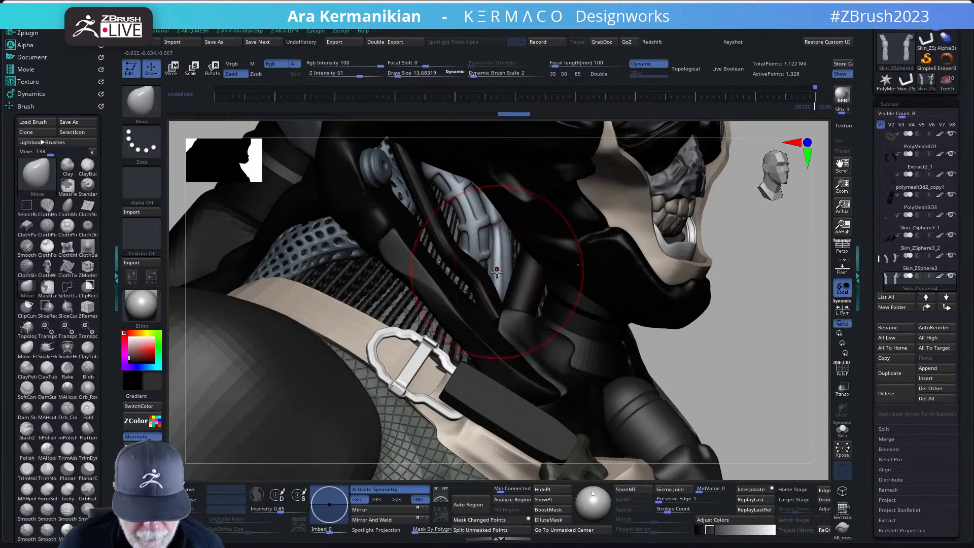
{"action": "left_click_drag", "start_coordinate": [493, 274], "coordinate": [516, 263]}
{"action": "key", "text": "s"}
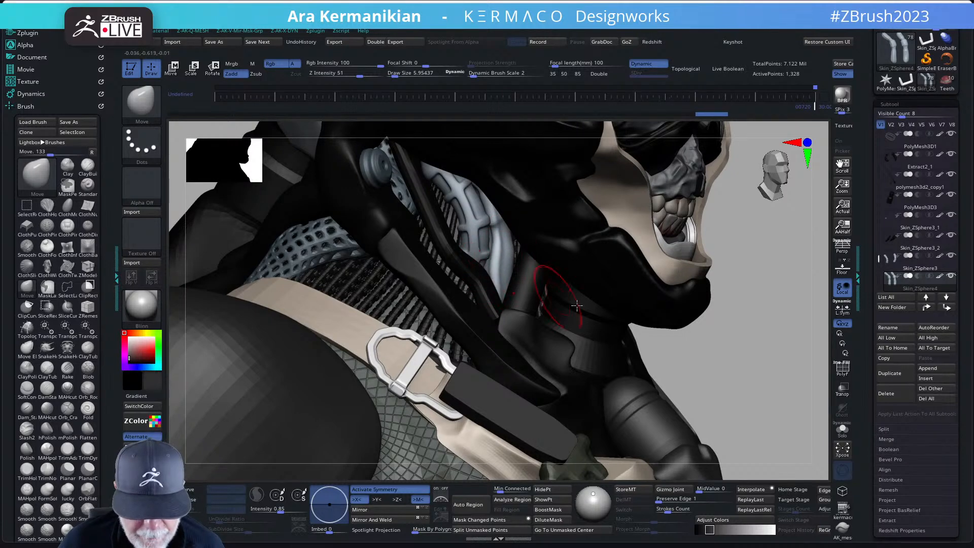
Step: Select the Skin_ZSphere3 neck tubes and examine the neck from the front, side and a wider three-quarter view
{"action": "left_click_drag", "start_coordinate": [757, 385], "coordinate": [718, 375]}
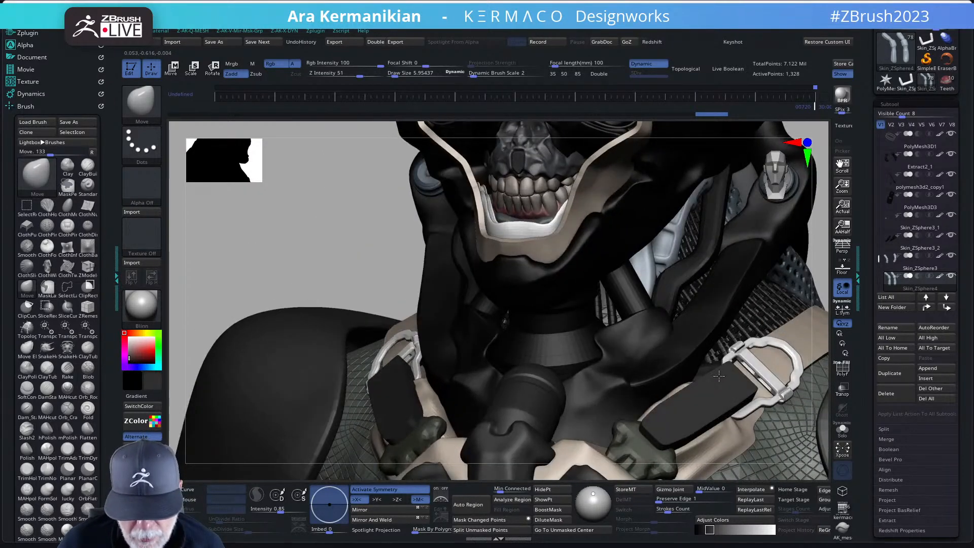
{"action": "left_click", "coordinate": [665, 258], "text": "alt"}
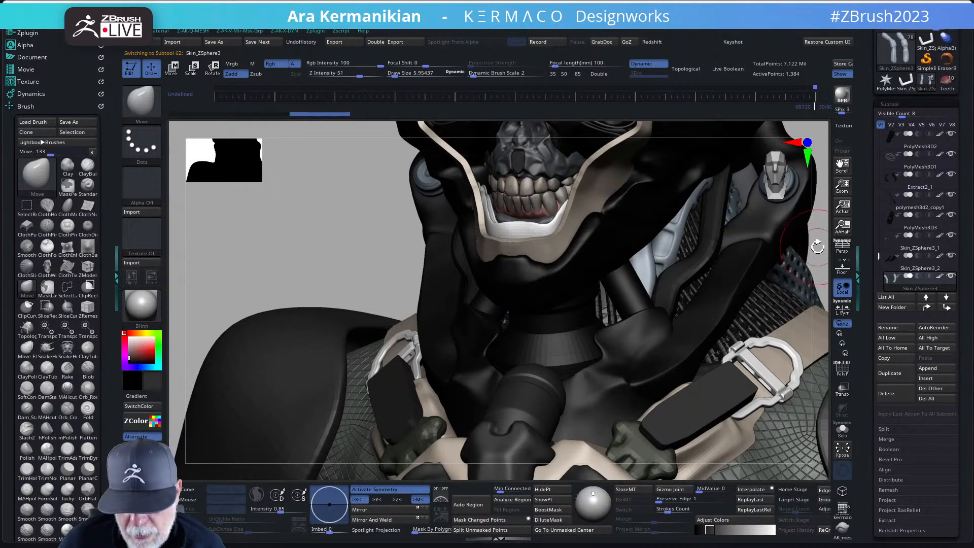
{"action": "mouse_move", "coordinate": [817, 247]}
{"action": "left_mouse_down"}
{"action": "mouse_move", "coordinate": [827, 249]}
{"action": "mouse_move", "coordinate": [788, 262]}
{"action": "mouse_move", "coordinate": [716, 252]}
{"action": "mouse_move", "coordinate": [799, 261]}
{"action": "left_mouse_up"}
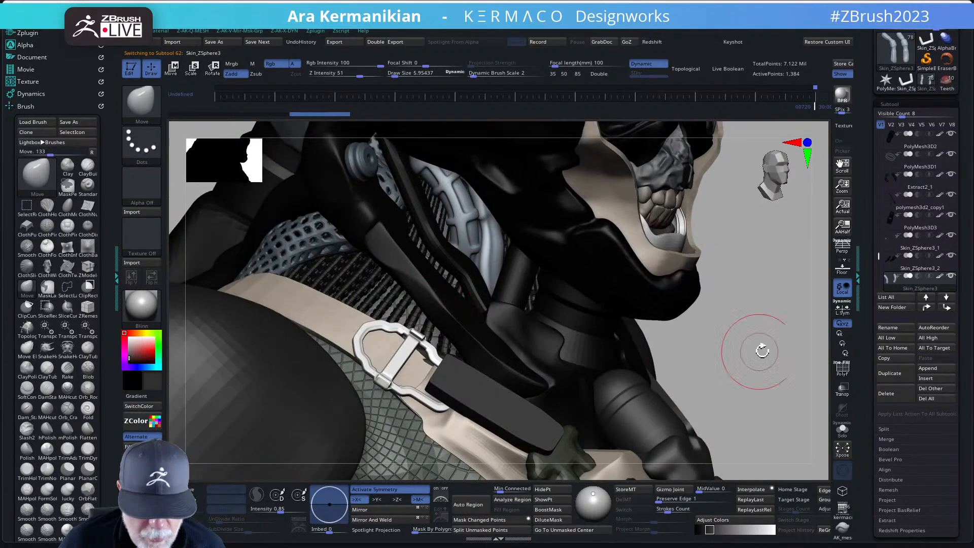
{"action": "left_click_drag", "start_coordinate": [762, 351], "coordinate": [420, 309]}
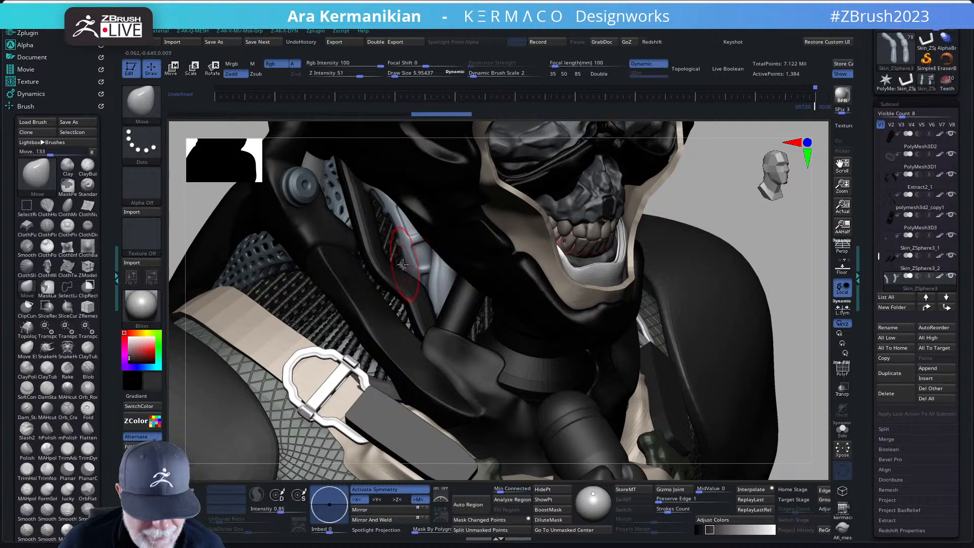
{"action": "left_click_drag", "start_coordinate": [704, 200], "coordinate": [682, 257]}
{"action": "left_click_drag", "start_coordinate": [631, 228], "coordinate": [687, 232], "text": "alt"}
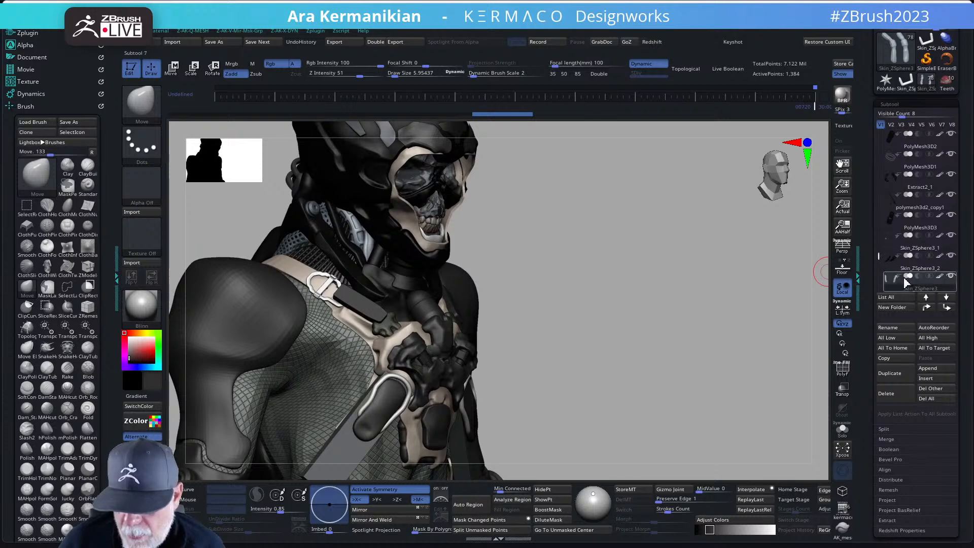
Step: Switch to visibility set V3, select the woven Extract2_7 collar, and duplicate it
{"action": "left_click_drag", "start_coordinate": [870, 137], "coordinate": [870, 228]}
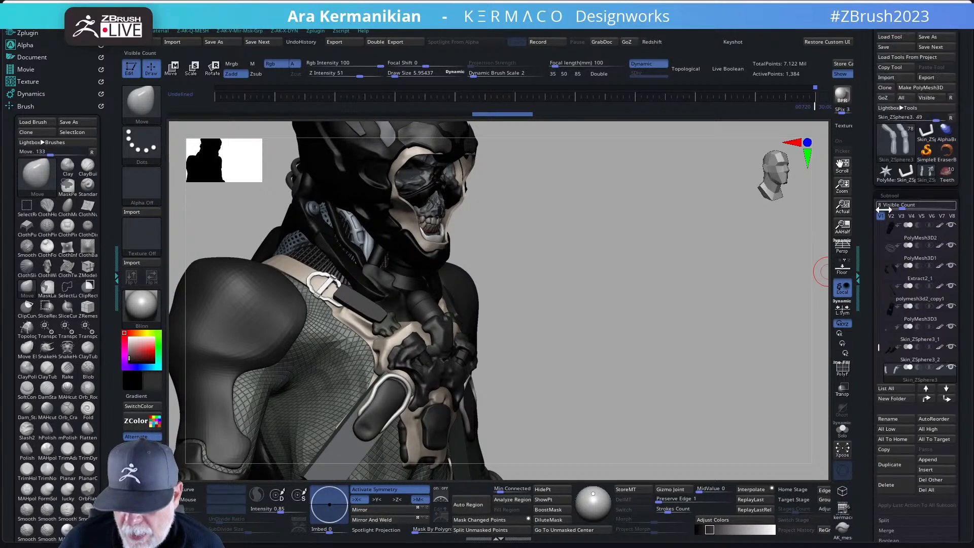
{"action": "left_click", "coordinate": [901, 215]}
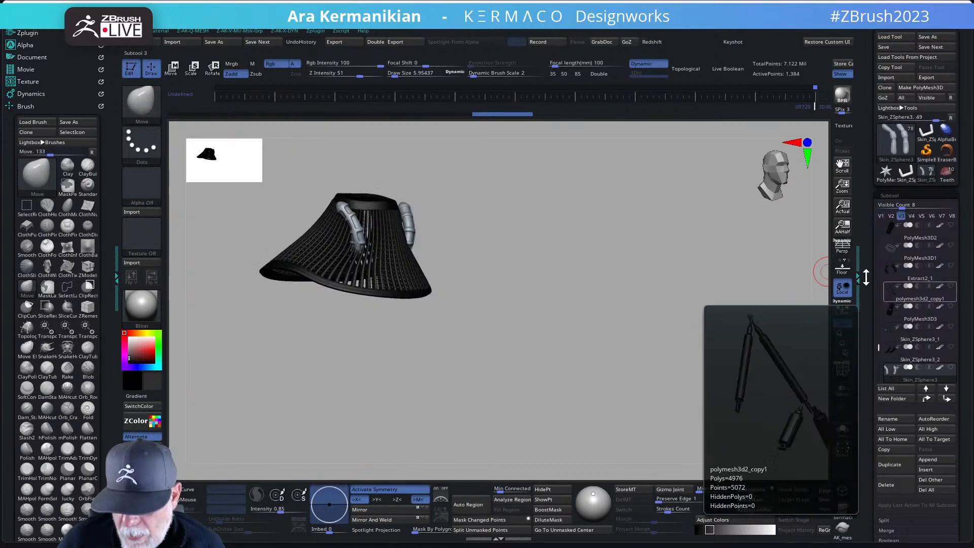
{"action": "left_click_drag", "start_coordinate": [579, 326], "coordinate": [542, 322], "text": "shift"}
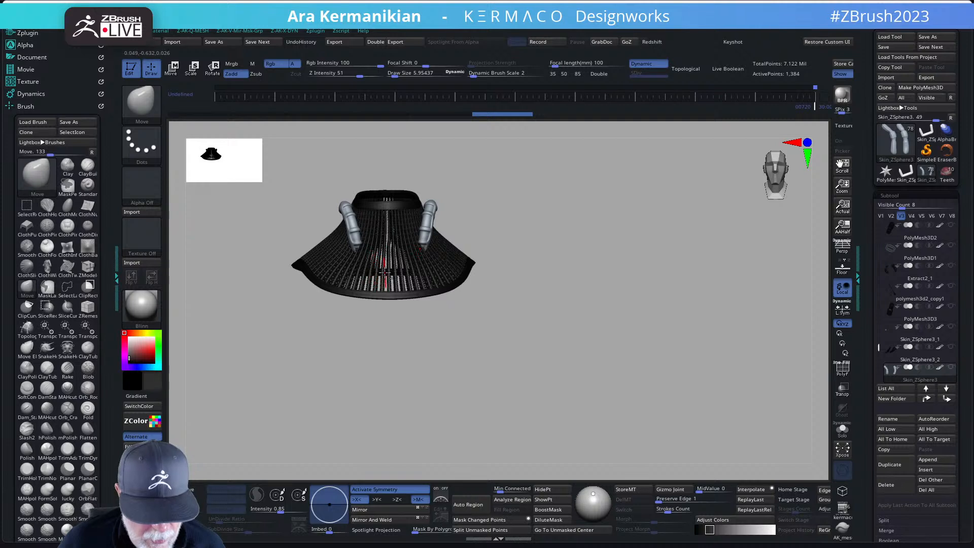
{"action": "left_click", "coordinate": [389, 274], "text": "alt"}
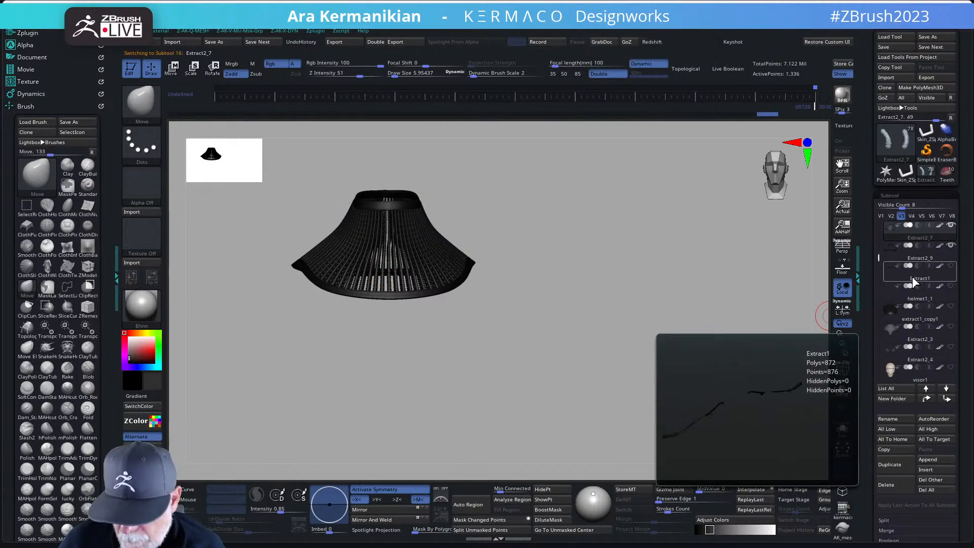
{"action": "left_click", "coordinate": [895, 470]}
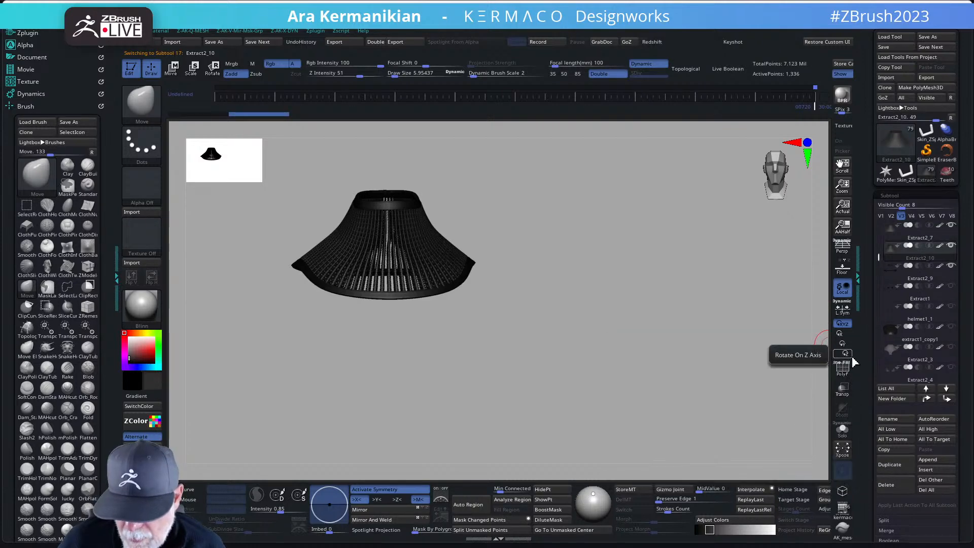
Step: Turn off dynamic subdivision on the duplicated collar so it is a plain solid surface behind the woven strands
{"action": "key", "text": "ctrl+x"}
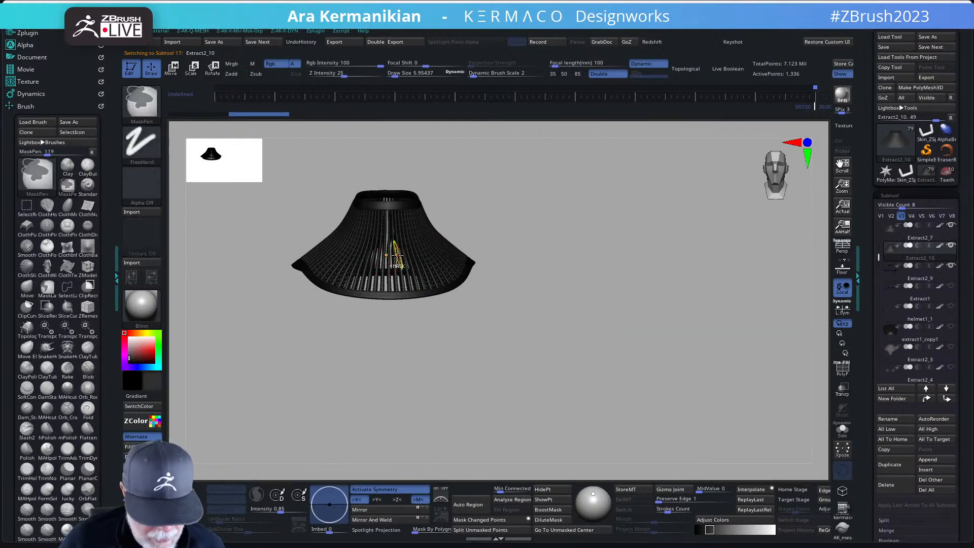
{"action": "key", "text": "ctrl+q"}
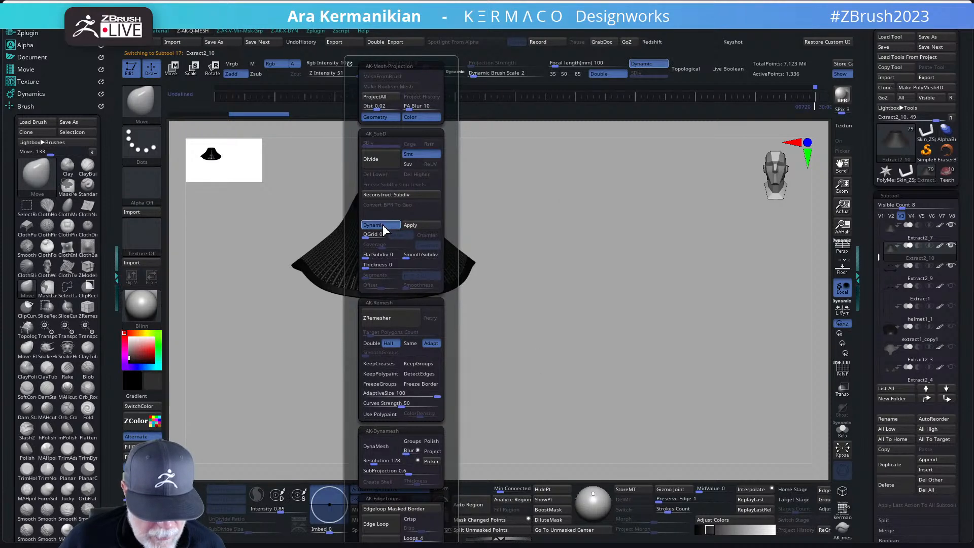
{"action": "left_click_drag", "start_coordinate": [558, 297], "coordinate": [609, 378]}
{"action": "scroll", "coordinate": [587, 346], "scroll_direction": "up", "scroll_amount": 10}
{"action": "left_click_drag", "start_coordinate": [754, 407], "coordinate": [701, 392], "text": "alt"}
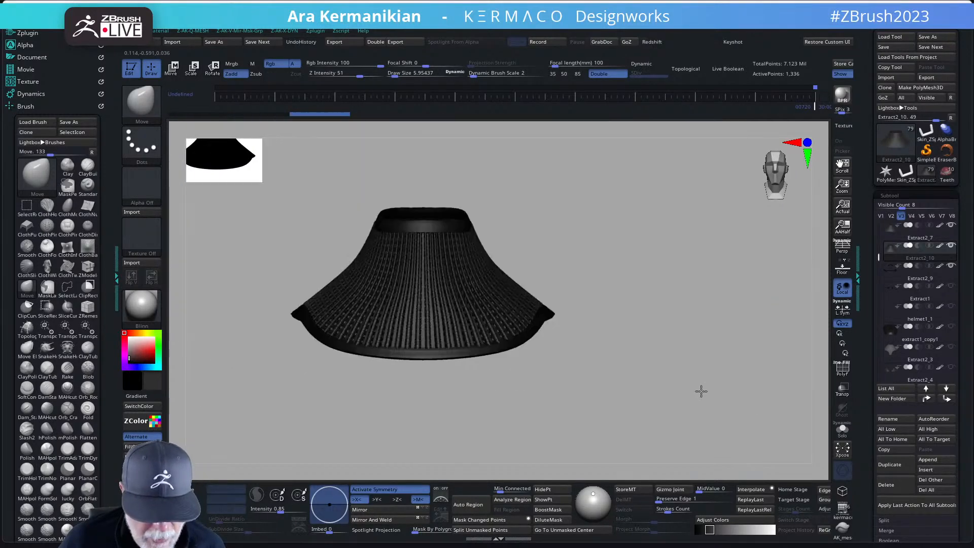
Step: Fill the solid inner collar with the secondary black color, restore the main color, and check the collar in isolation
{"action": "left_click", "coordinate": [135, 406]}
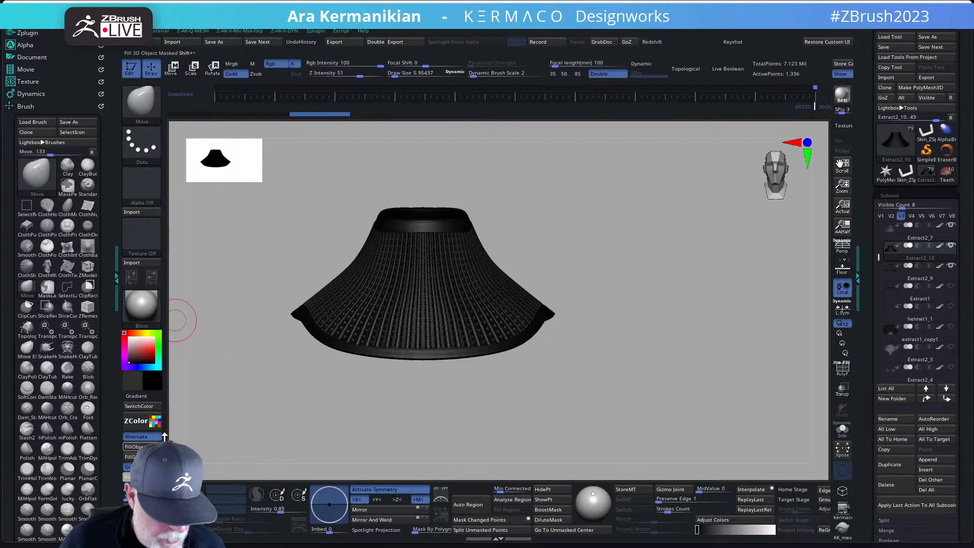
{"action": "left_click", "coordinate": [143, 406]}
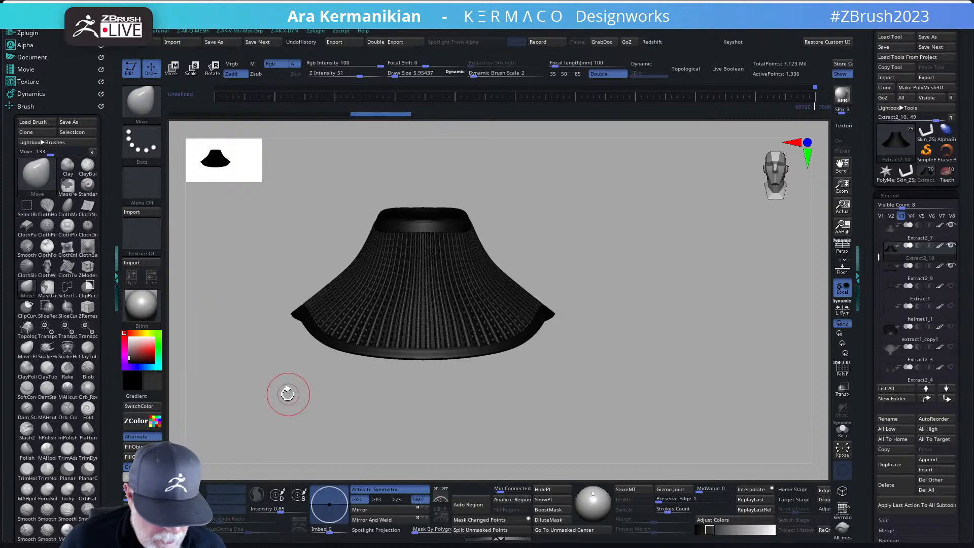
{"action": "left_click_drag", "start_coordinate": [287, 394], "coordinate": [341, 407]}
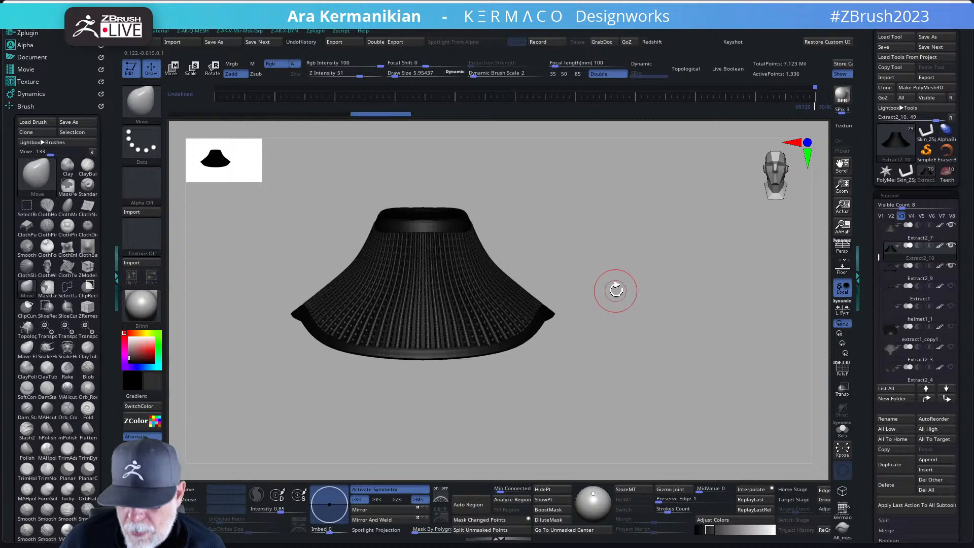
{"action": "left_click_drag", "start_coordinate": [618, 285], "coordinate": [624, 292]}
{"action": "left_click", "coordinate": [840, 433]}
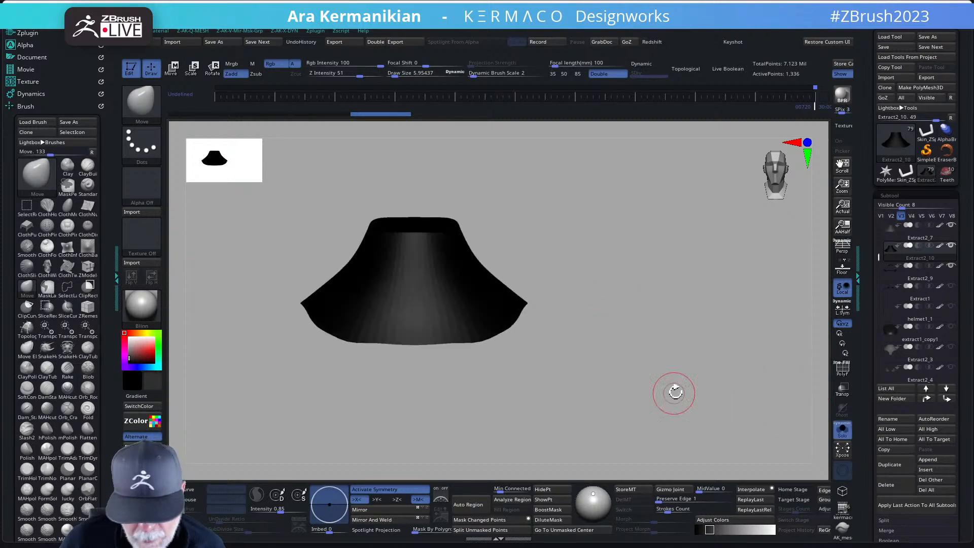
{"action": "left_click", "coordinate": [843, 431]}
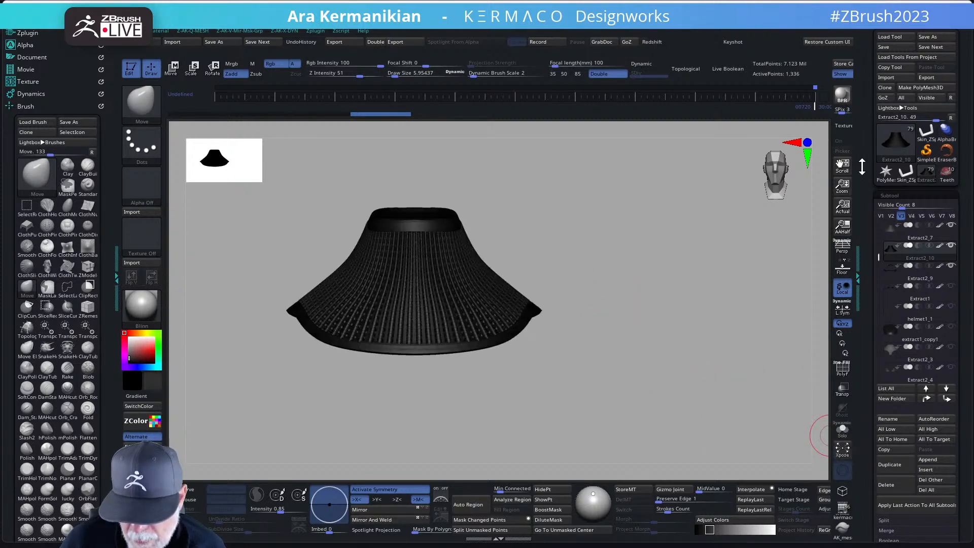
Step: Return to visibility set V1, select the woven Extract2_7 collar, and duplicate it again
{"action": "left_click", "coordinate": [880, 217]}
{"action": "left_click_drag", "start_coordinate": [646, 255], "coordinate": [732, 264]}
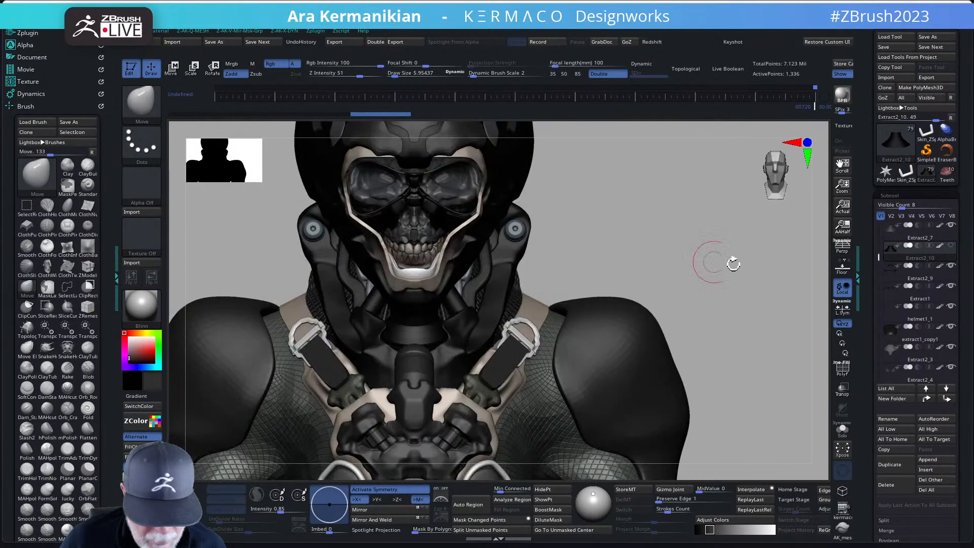
{"action": "left_click", "coordinate": [922, 241]}
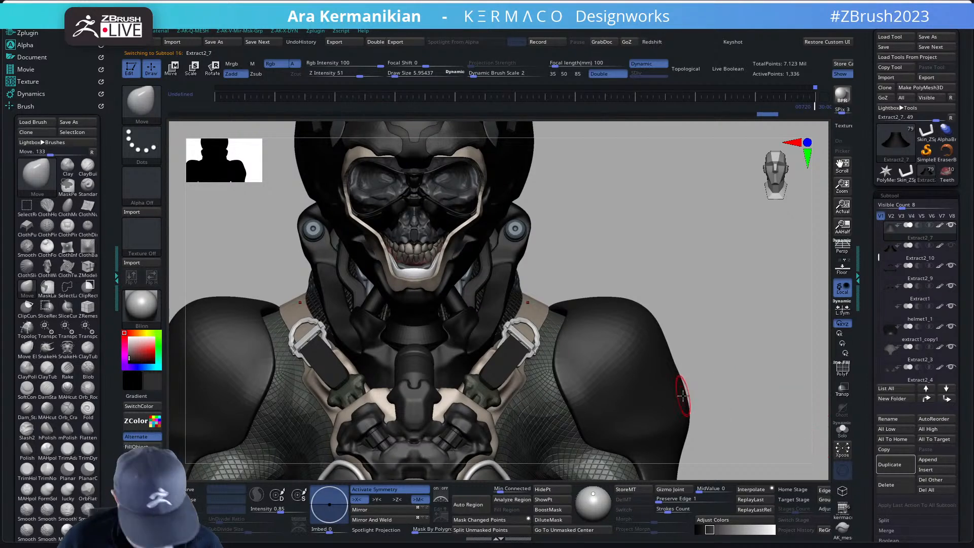
{"action": "key", "text": "v"}
{"action": "left_click", "coordinate": [653, 412]}
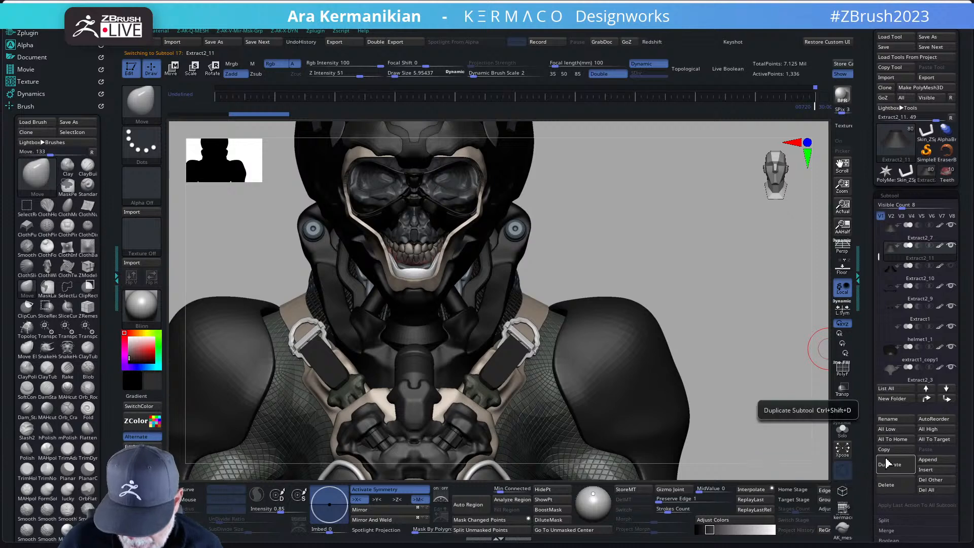
Step: Isolate the Extract2_11 collar copy, turn off its dynamic subdivision, and display its polyframe
{"action": "left_click", "coordinate": [843, 435]}
{"action": "mouse_move", "coordinate": [902, 284]}
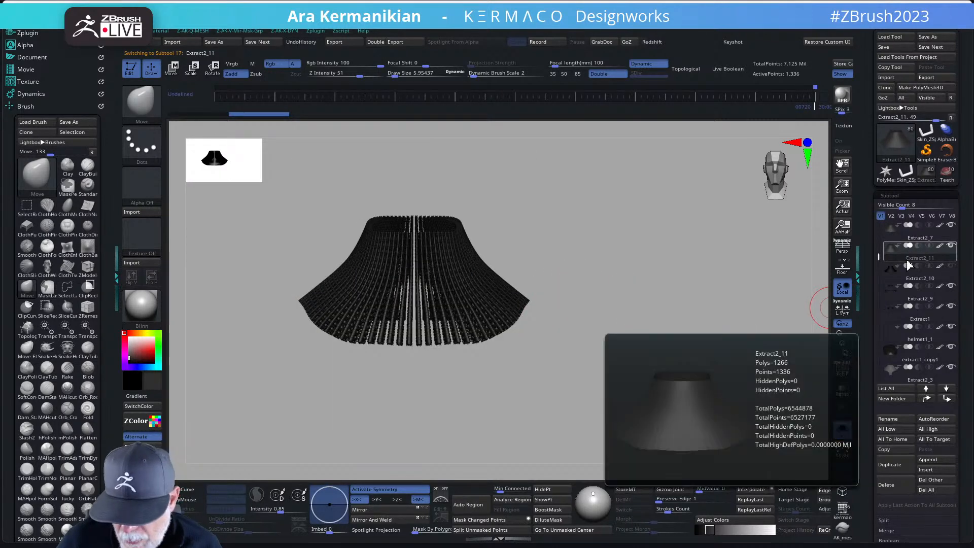
{"action": "mouse_move", "coordinate": [908, 261]}
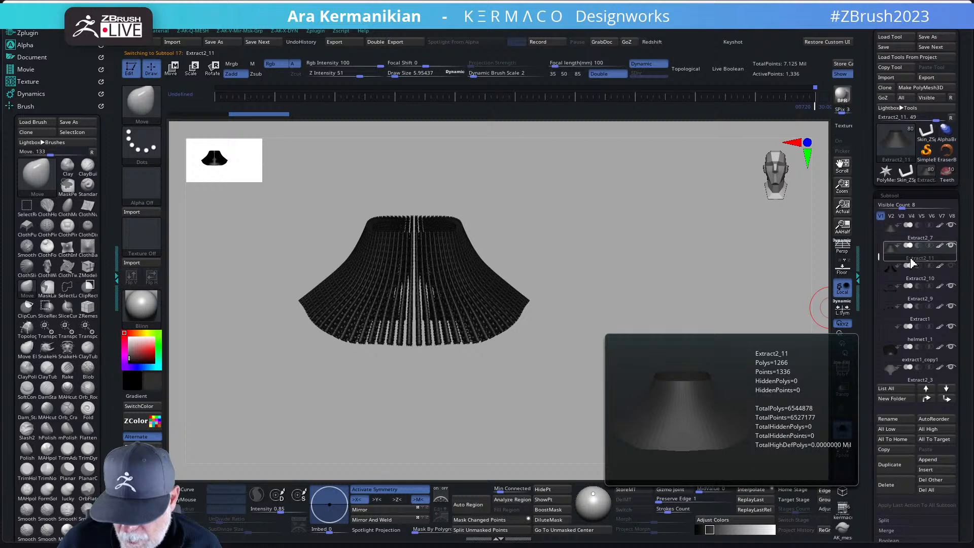
{"action": "key", "text": "ctrl+x"}
{"action": "left_click", "coordinate": [653, 232]}
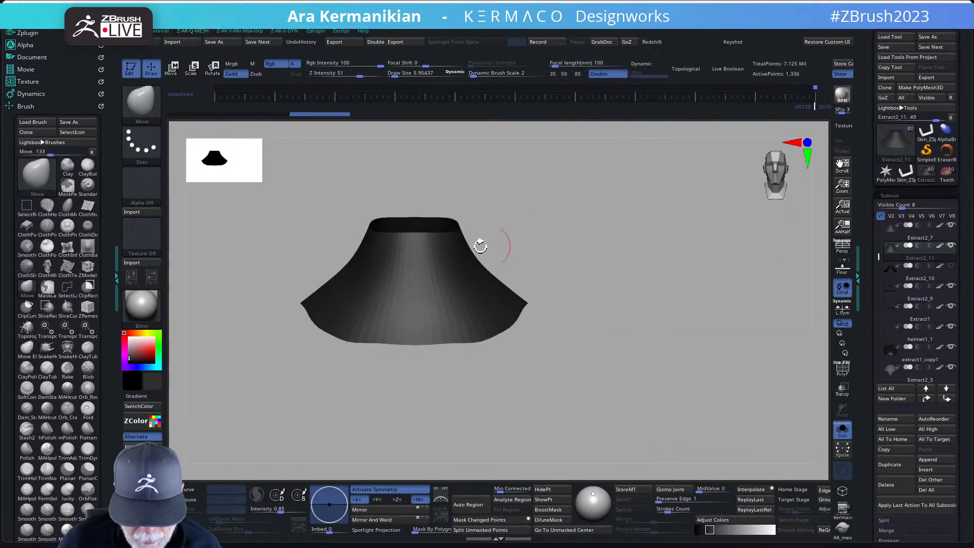
{"action": "left_click_drag", "start_coordinate": [515, 251], "coordinate": [540, 269], "text": "alt"}
{"action": "left_click_drag", "start_coordinate": [641, 256], "coordinate": [665, 308], "text": "alt"}
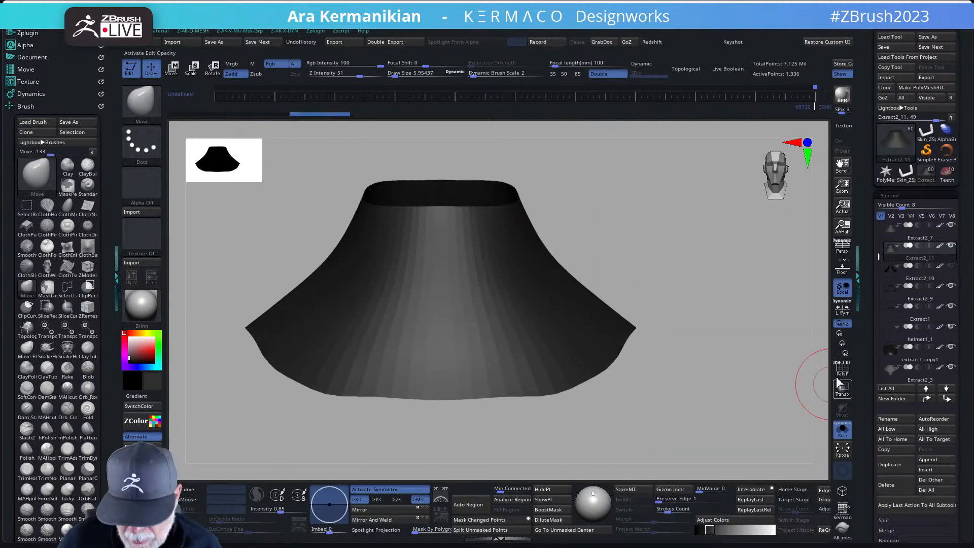
{"action": "left_click", "coordinate": [842, 368]}
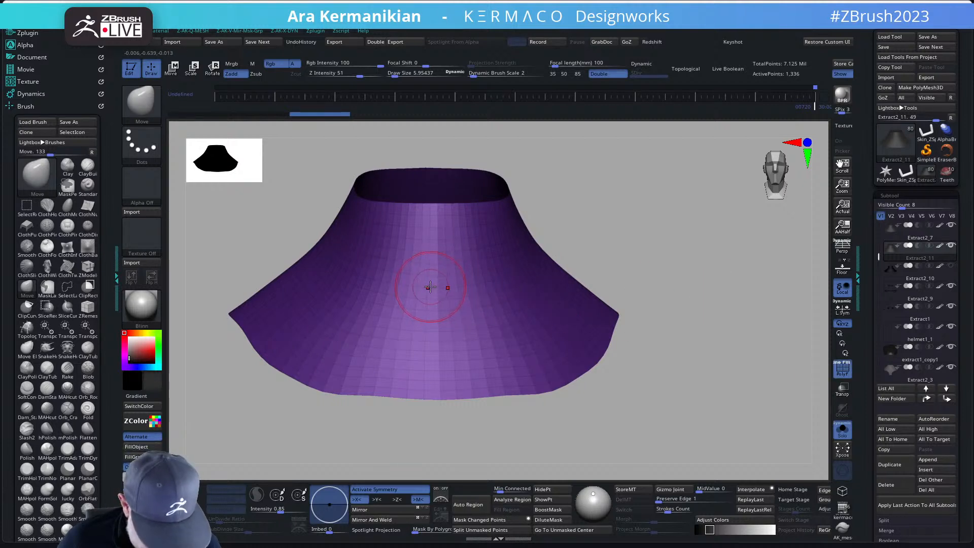
Step: Switch to the ZModeler brush and set its polygon action to QMesh with the Polyloop target
{"action": "key", "text": "b"}
{"action": "key", "text": "z"}
{"action": "key", "text": "m"}
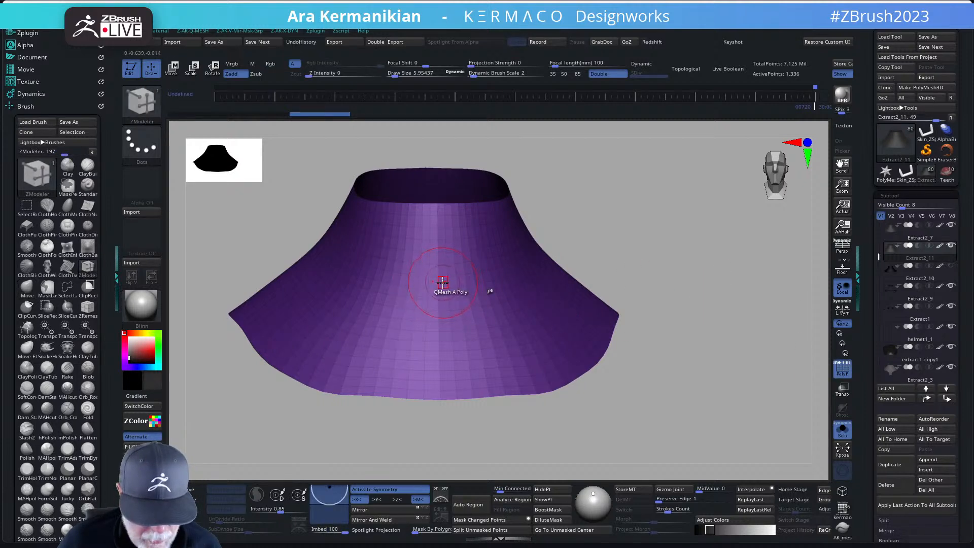
{"action": "key", "text": "space"}
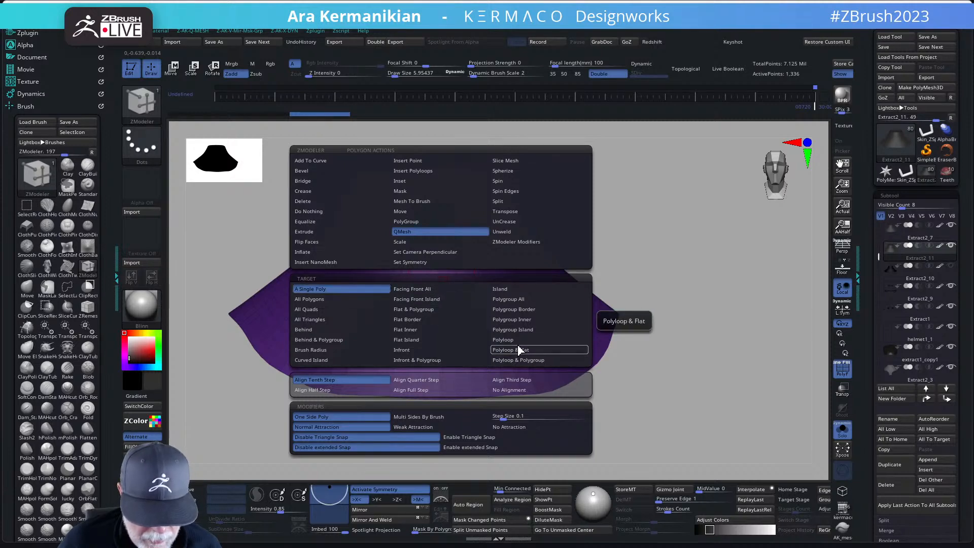
Step: Show the surrounding parts as transparent ghosts and extrude horizontal polyloops around the collar copy's upper and lower areas with QMesh
{"action": "left_click", "coordinate": [842, 430]}
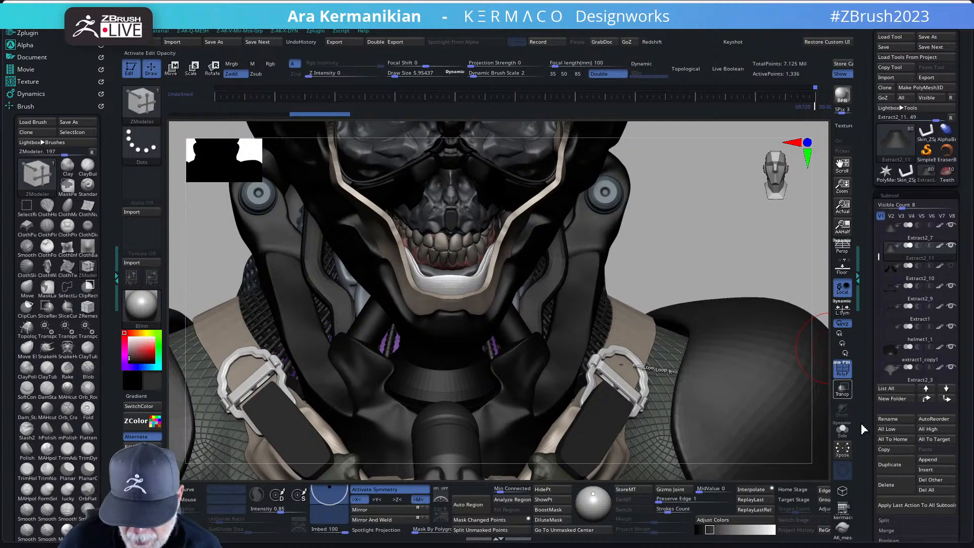
{"action": "left_click", "coordinate": [842, 389]}
{"action": "left_click", "coordinate": [842, 410]}
{"action": "left_click_drag", "start_coordinate": [683, 259], "coordinate": [692, 259]}
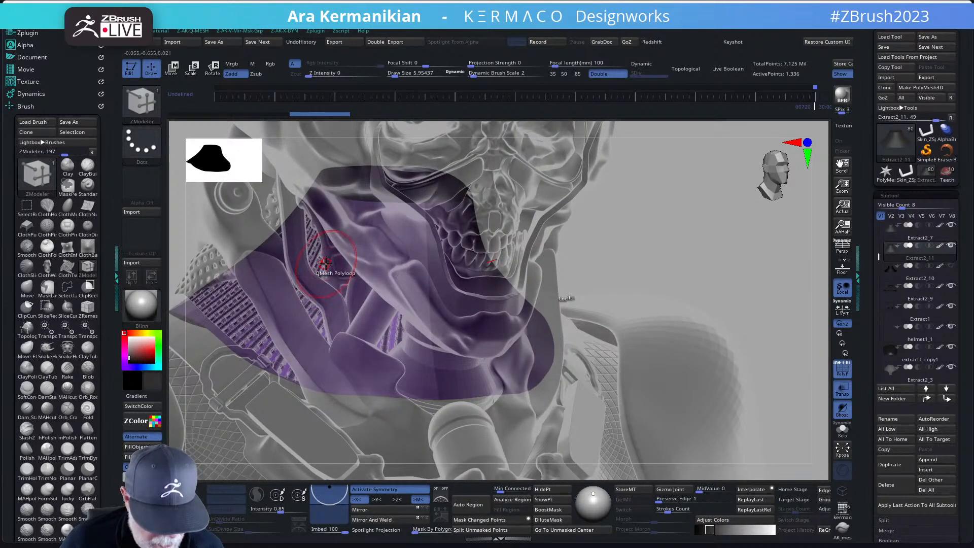
{"action": "left_click_drag", "start_coordinate": [325, 264], "coordinate": [312, 264]}
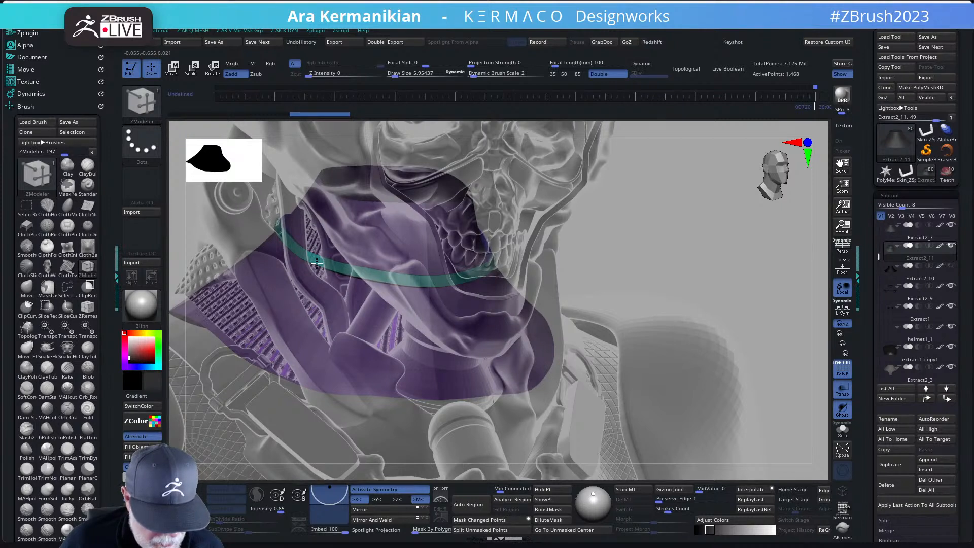
{"action": "left_click", "coordinate": [247, 325]}
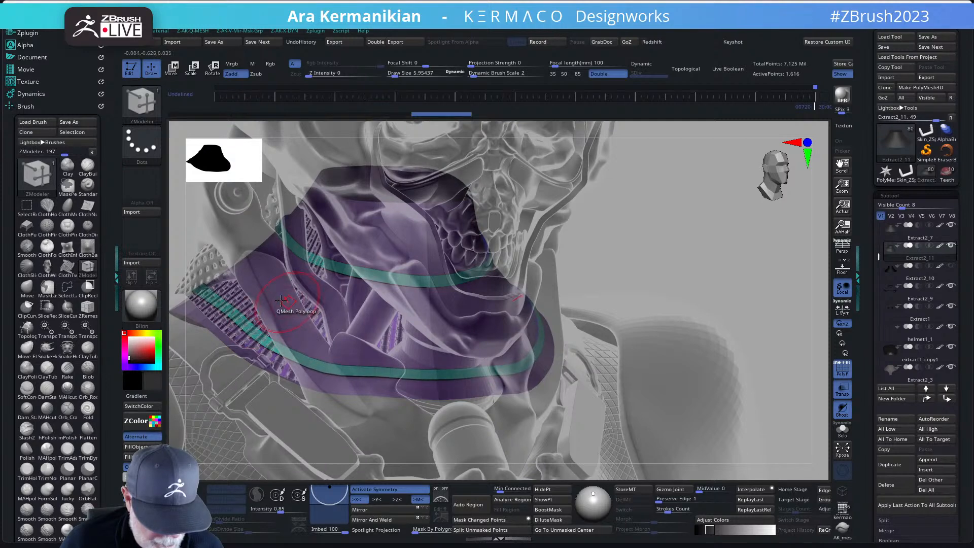
{"action": "left_click_drag", "start_coordinate": [701, 267], "coordinate": [672, 272]}
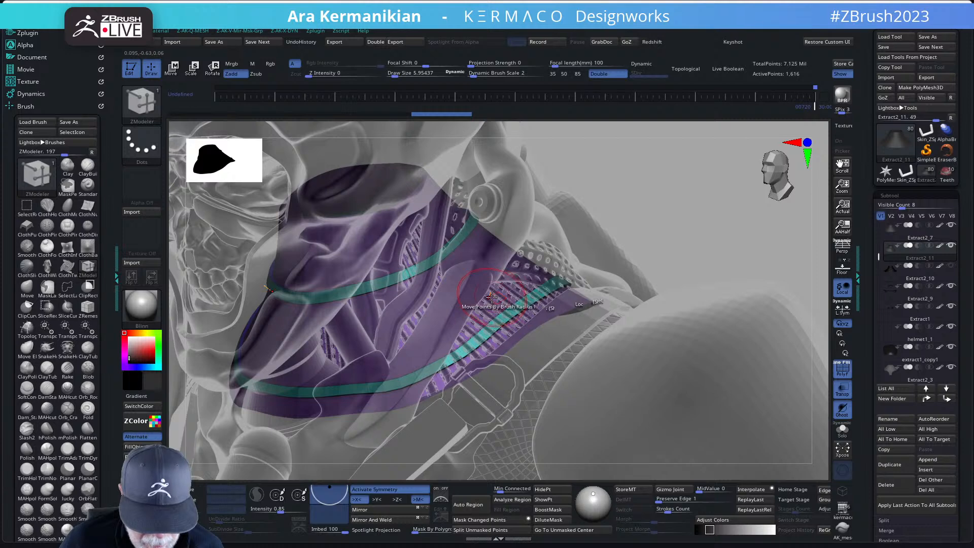
{"action": "left_click_drag", "start_coordinate": [717, 200], "coordinate": [671, 221]}
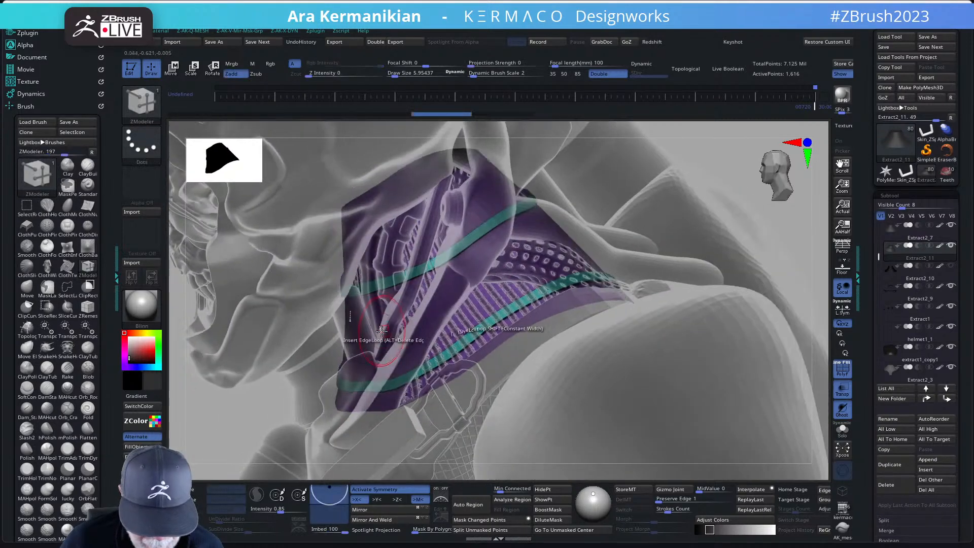
{"action": "left_click", "coordinate": [475, 300]}
{"action": "key", "text": "ctrl+shift+z"}
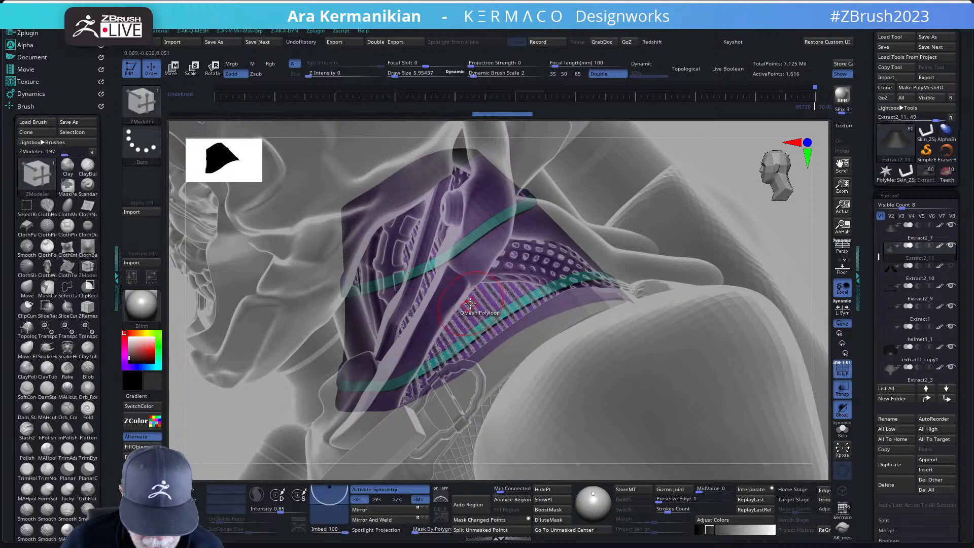
{"action": "key", "text": "ctrl+z"}
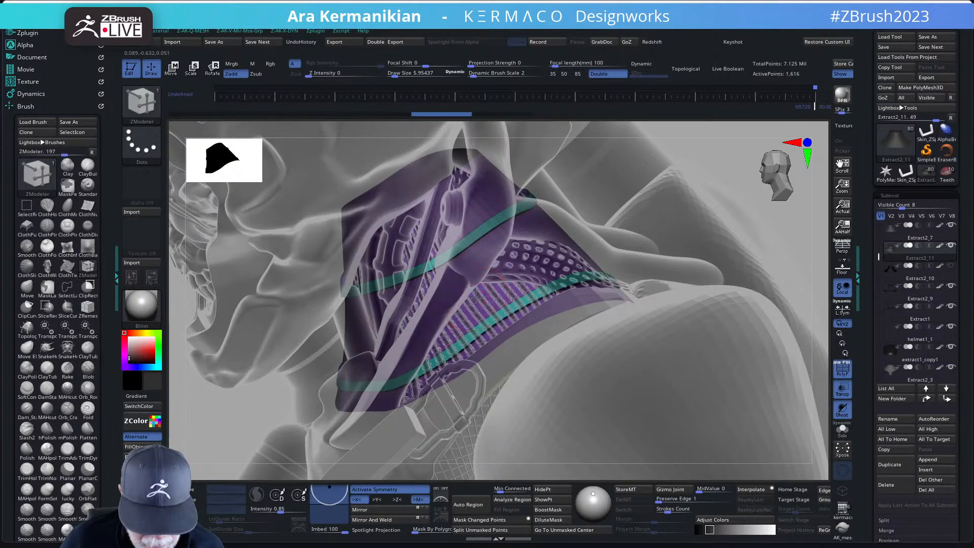
{"action": "key", "text": "ctrl+shift+z"}
{"action": "key", "text": "ctrl+z"}
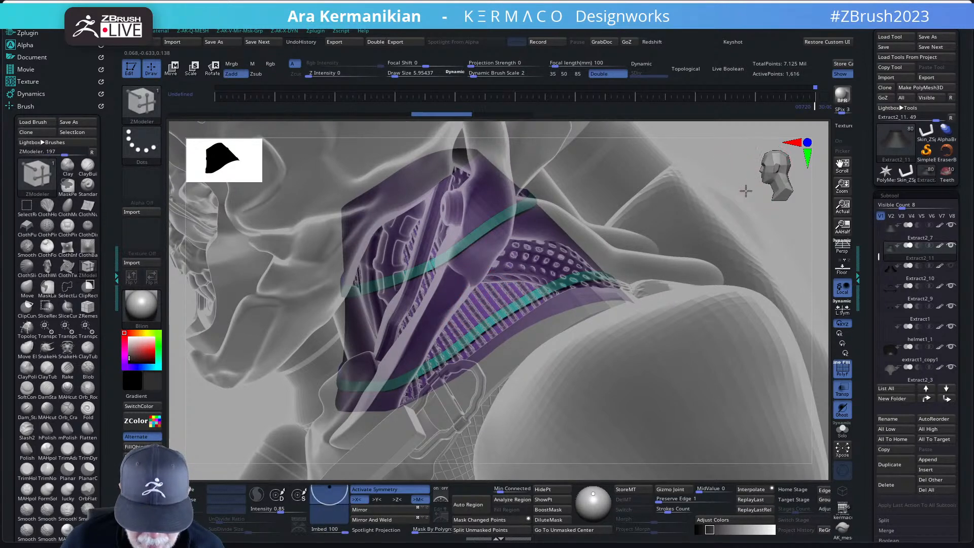
Step: Extrude another horizontal polyloop just above the lower band on the collar copy with QMesh
{"action": "left_click_drag", "start_coordinate": [744, 191], "coordinate": [710, 284], "text": "alt"}
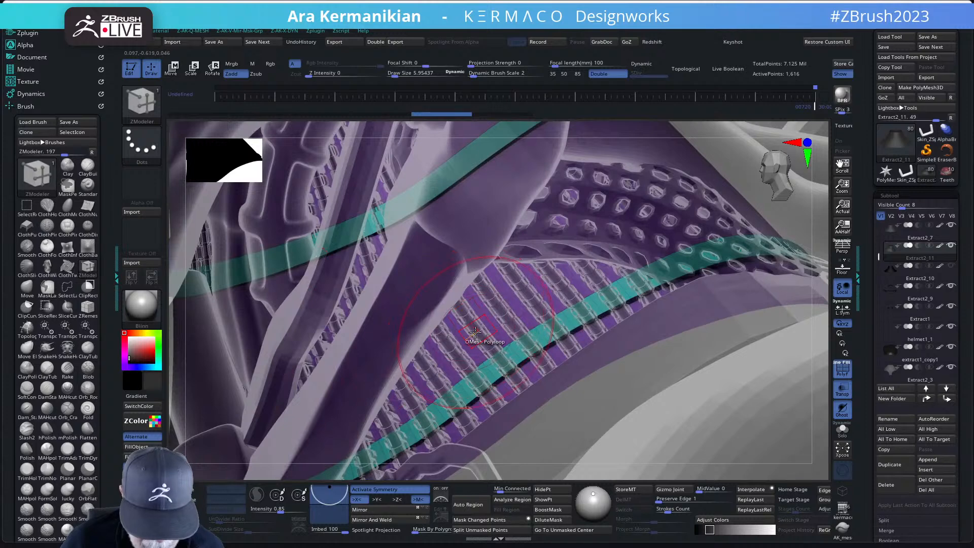
{"action": "left_click_drag", "start_coordinate": [470, 333], "coordinate": [484, 305]}
{"action": "left_click_drag", "start_coordinate": [821, 220], "coordinate": [442, 211], "text": "alt"}
{"action": "left_click_drag", "start_coordinate": [486, 175], "coordinate": [620, 142]}
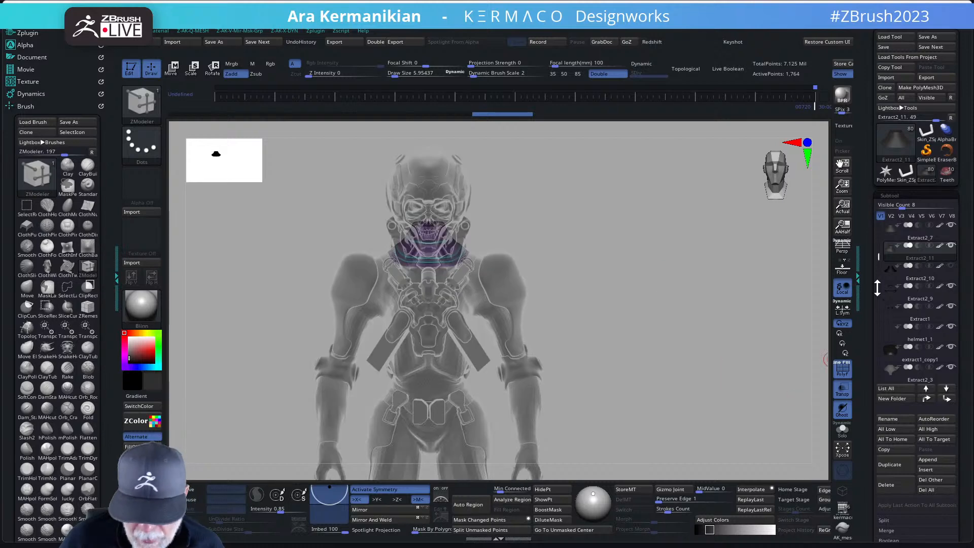
Step: Turn off the transparent ghost and polyframe displays and inspect the banded collar on the full character
{"action": "left_click_drag", "start_coordinate": [672, 352], "coordinate": [677, 407]}
{"action": "left_click", "coordinate": [841, 397]}
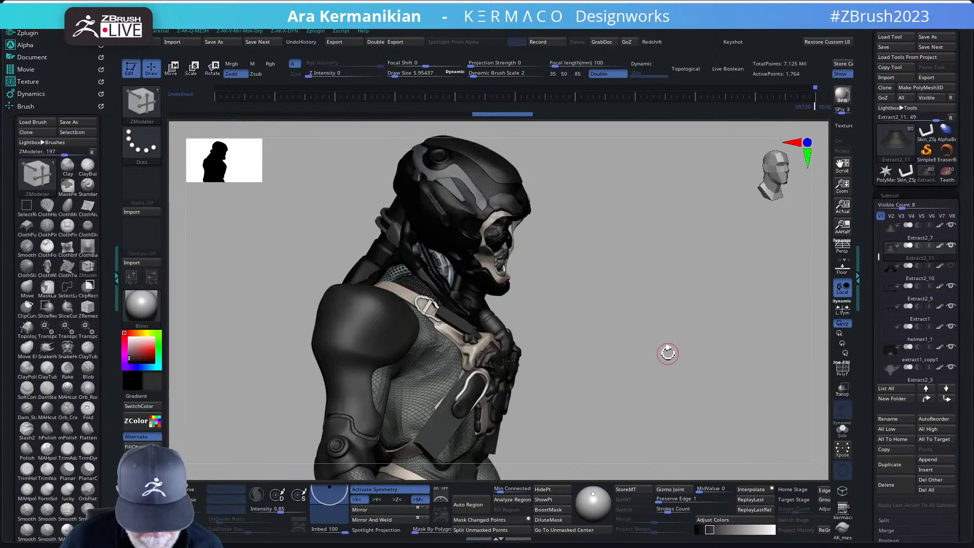
{"action": "left_click_drag", "start_coordinate": [668, 350], "coordinate": [483, 351]}
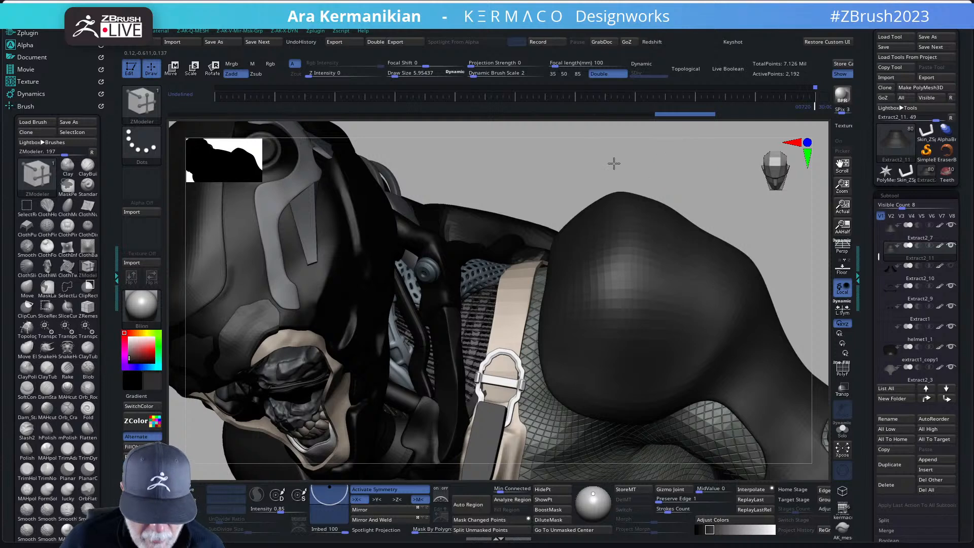
{"action": "left_click_drag", "start_coordinate": [613, 163], "coordinate": [681, 253]}
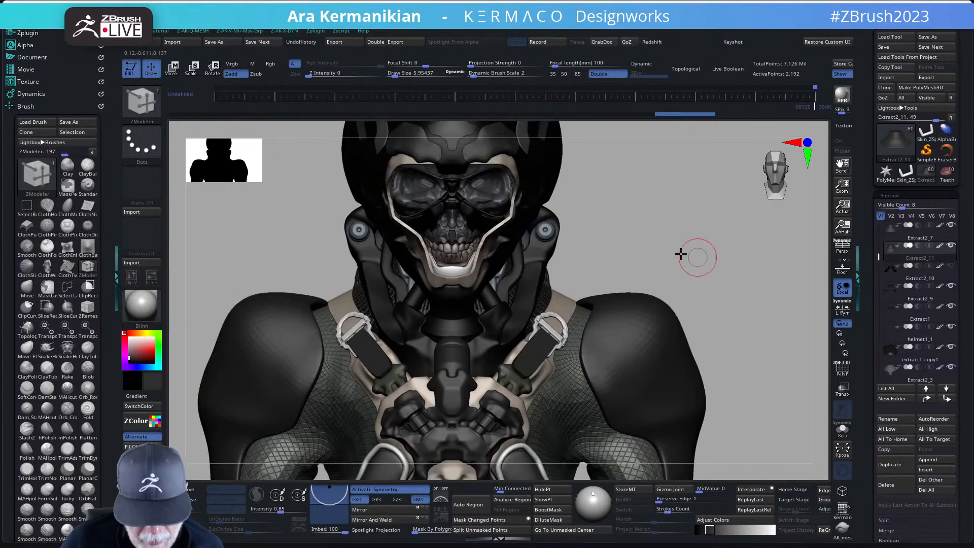
{"action": "key", "text": "f"}
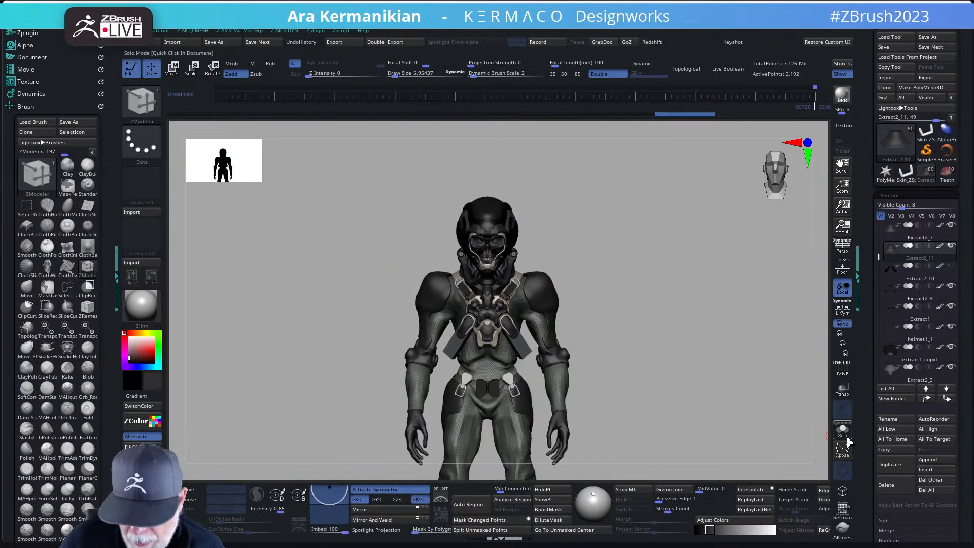
Step: Isolate the collar copy and delete the polyloops between its raised bands and the base surface using ZModeler's Delete action with the Polyloop target
{"action": "left_click", "coordinate": [842, 431]}
{"action": "key", "text": "f"}
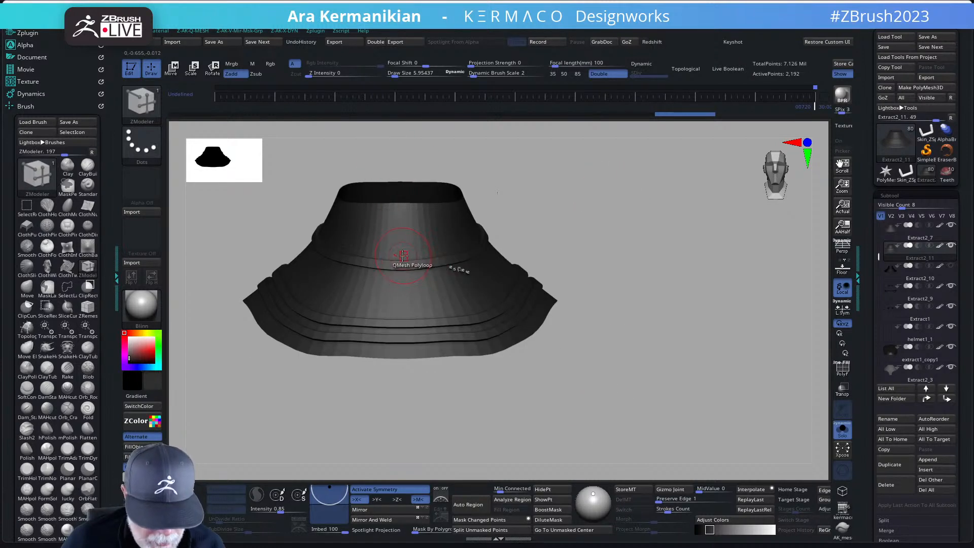
{"action": "key", "text": "space"}
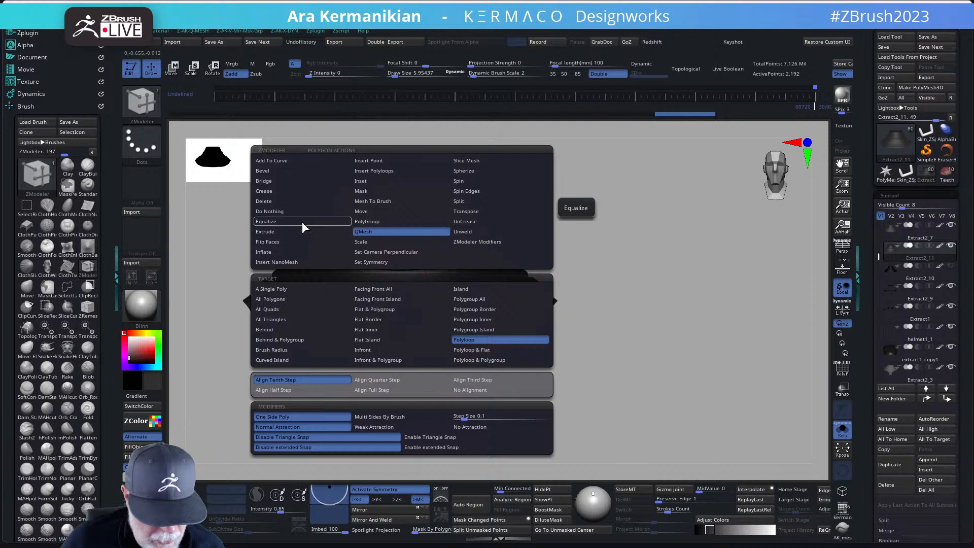
{"action": "left_click", "coordinate": [297, 202]}
{"action": "left_click", "coordinate": [463, 338]}
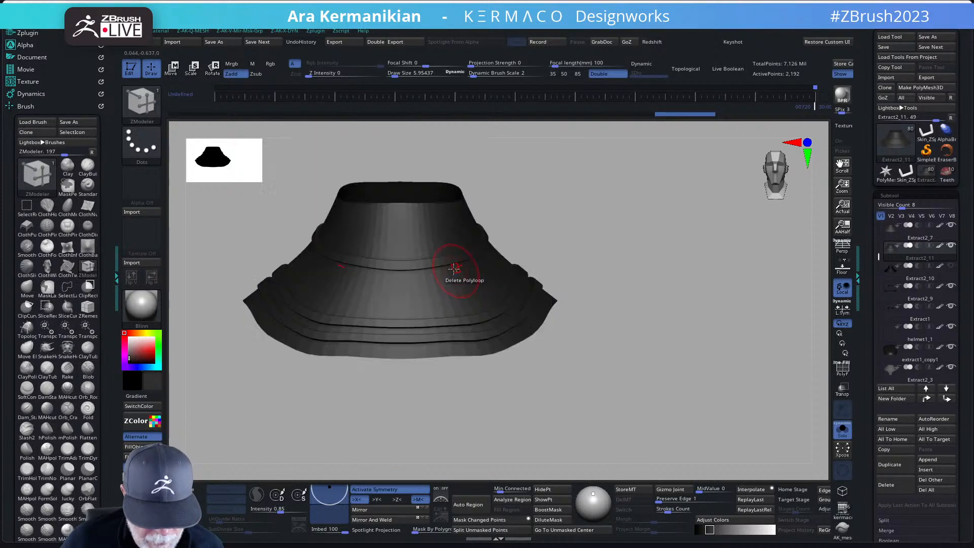
{"action": "left_click", "coordinate": [427, 274]}
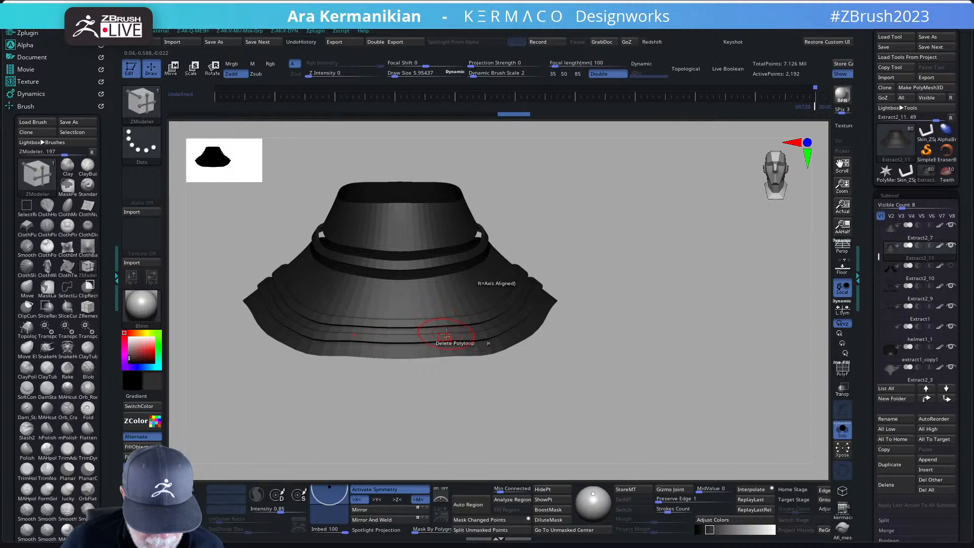
{"action": "left_click", "coordinate": [440, 329]}
{"action": "left_click", "coordinate": [436, 313]}
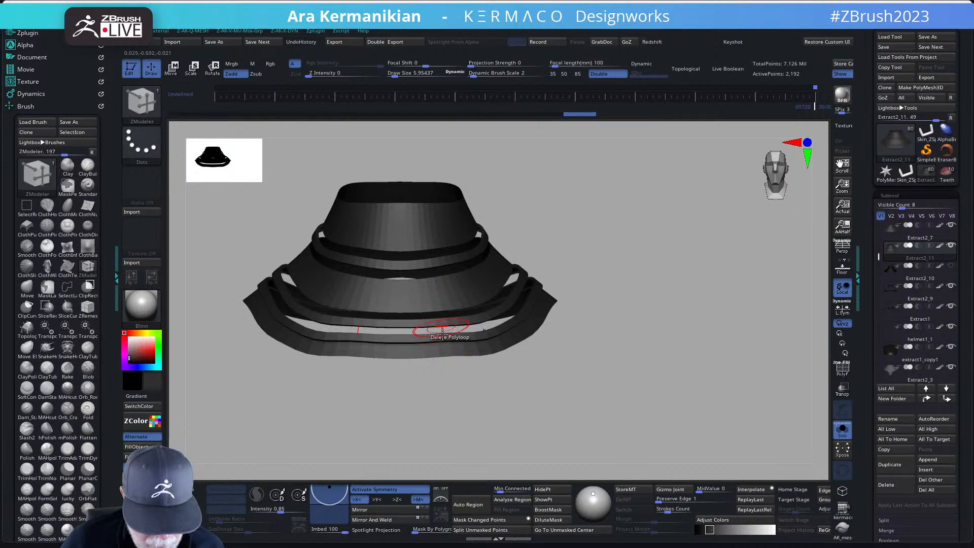
{"action": "left_click", "coordinate": [442, 344]}
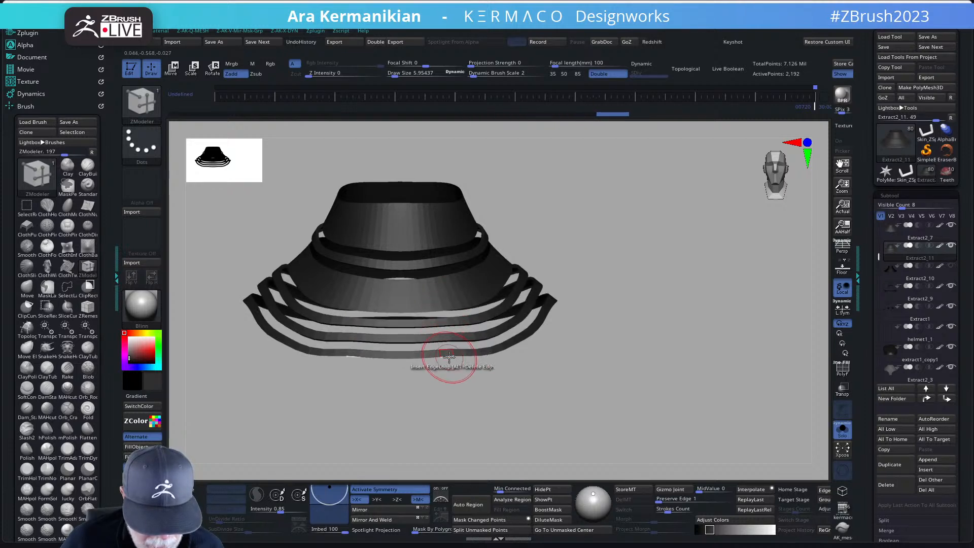
Step: Set the Delete target to Island and remove the leftover collar surfaces, keeping only the separate horizontal bands
{"action": "key", "text": "space"}
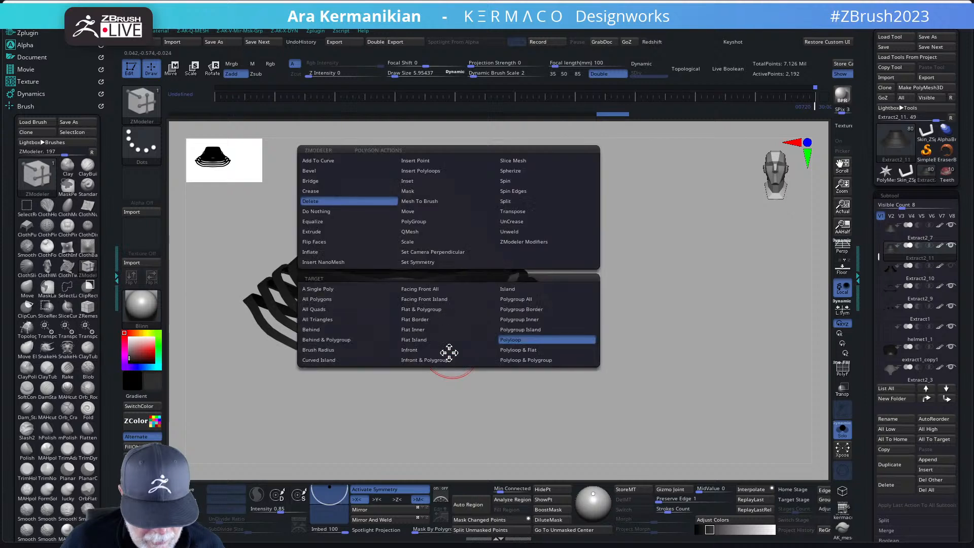
{"action": "left_click", "coordinate": [519, 287]}
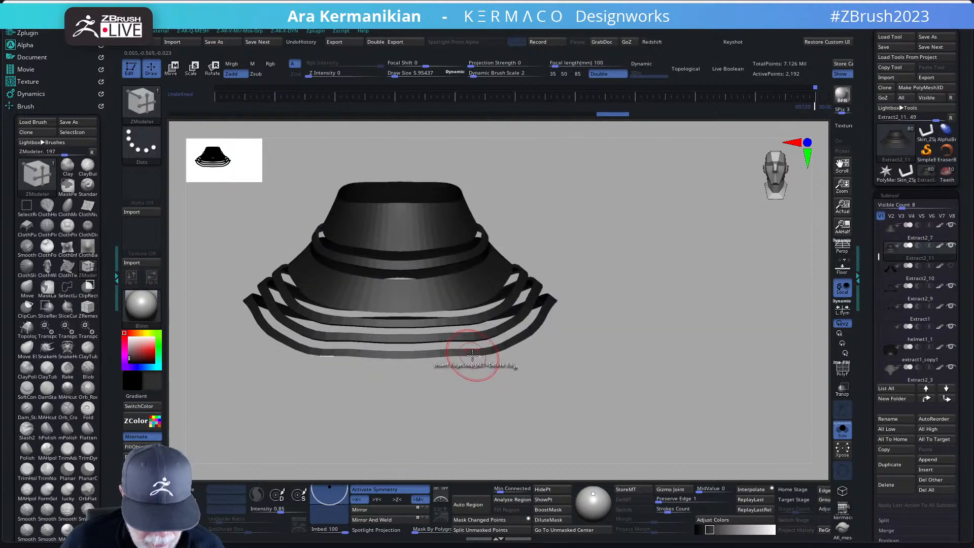
{"action": "left_click", "coordinate": [469, 351]}
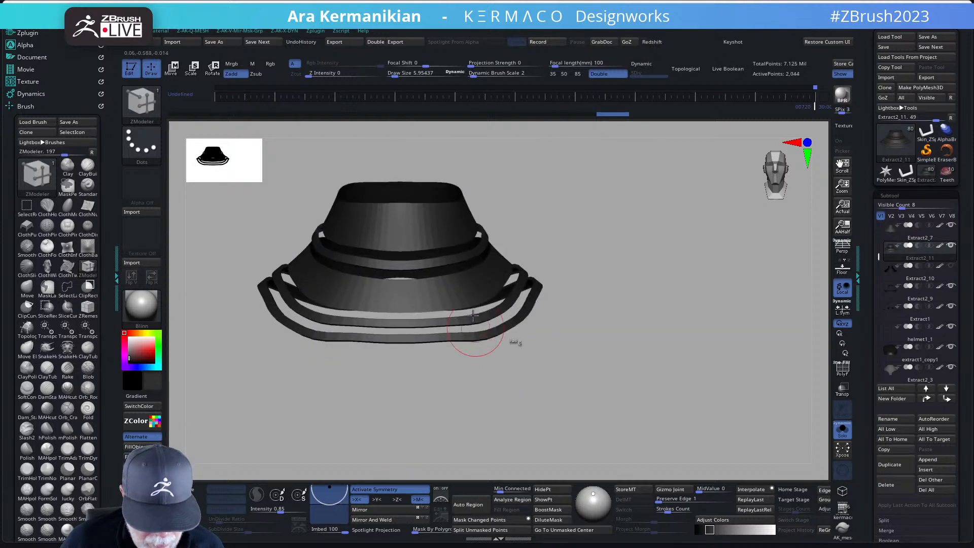
{"action": "left_click", "coordinate": [446, 278]}
{"action": "left_click", "coordinate": [416, 219]}
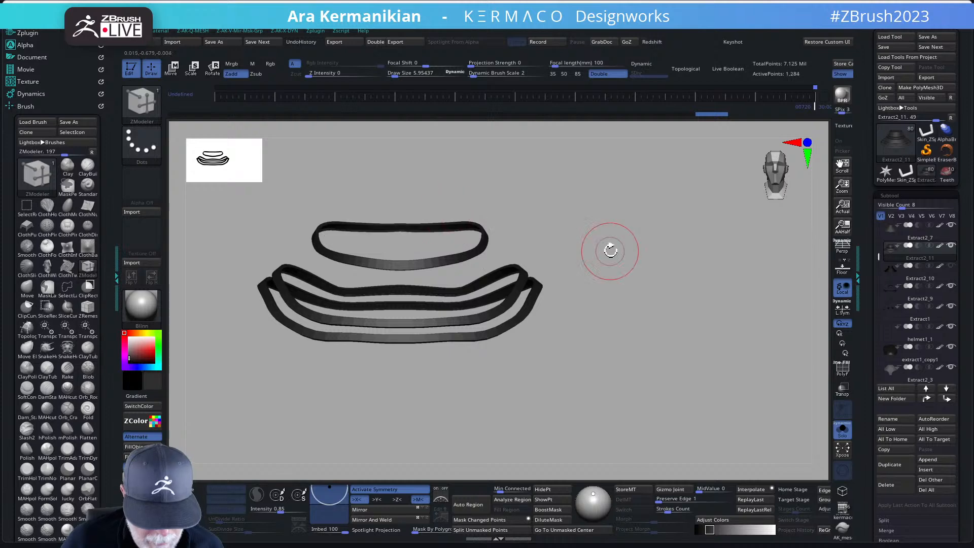
{"action": "left_click_drag", "start_coordinate": [613, 250], "coordinate": [674, 296]}
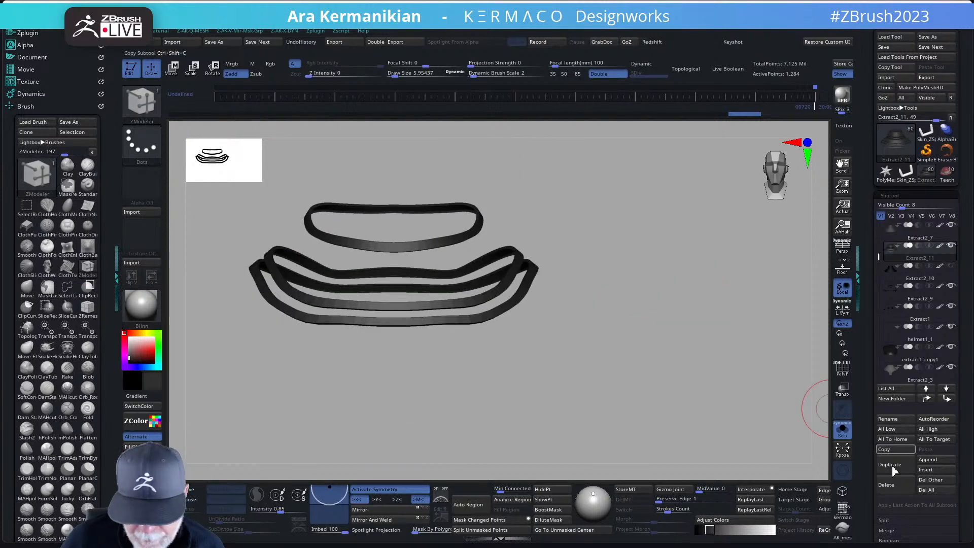
Step: Show the whole character again and compare its neck area with the armored skull reference images
{"action": "left_click", "coordinate": [843, 435]}
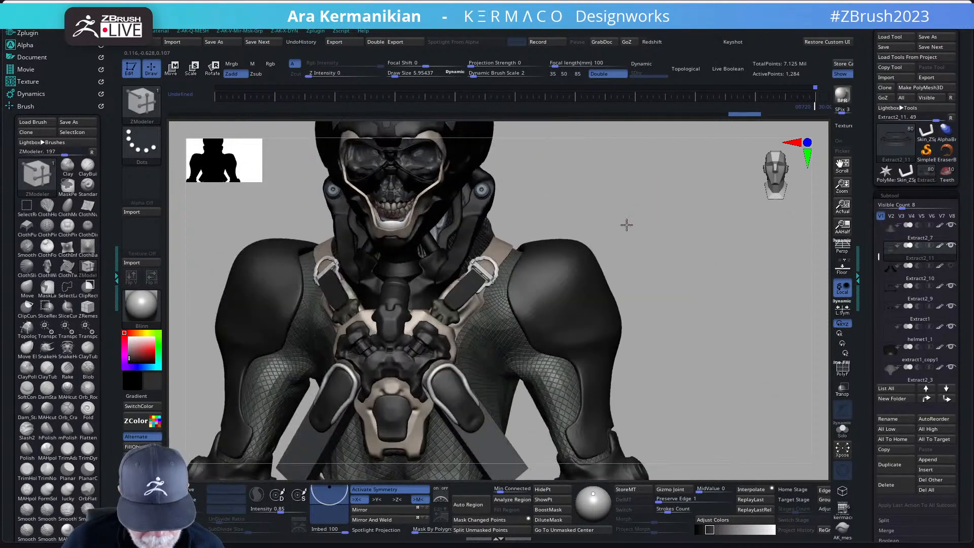
{"action": "mouse_move", "coordinate": [627, 224]}
{"action": "left_mouse_down"}
{"action": "mouse_move", "coordinate": [563, 244]}
{"action": "mouse_move", "coordinate": [631, 261]}
{"action": "mouse_move", "coordinate": [670, 230]}
{"action": "mouse_move", "coordinate": [678, 207]}
{"action": "mouse_move", "coordinate": [526, 228]}
{"action": "left_mouse_up"}
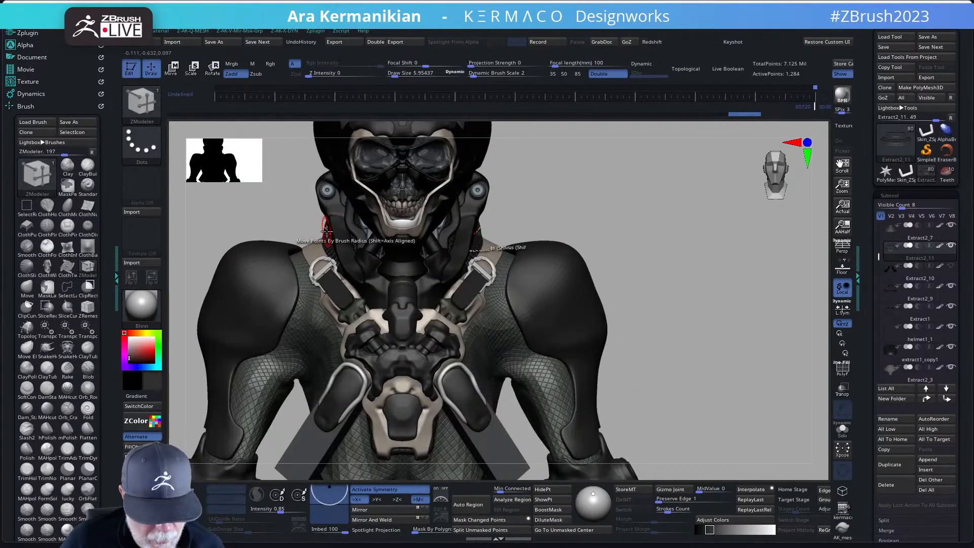
{"action": "mouse_move", "coordinate": [646, 204]}
{"action": "left_mouse_down"}
{"action": "mouse_move", "coordinate": [637, 206]}
{"action": "mouse_move", "coordinate": [652, 212]}
{"action": "left_mouse_up"}
{"action": "key", "text": "s"}
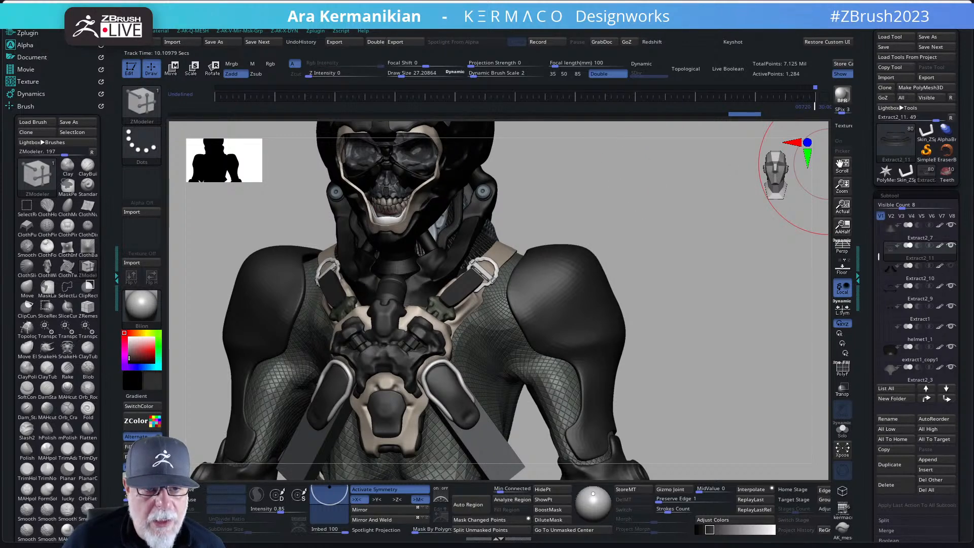
{"action": "right_click_drag", "start_coordinate": [973, 482], "coordinate": [150, 169]}
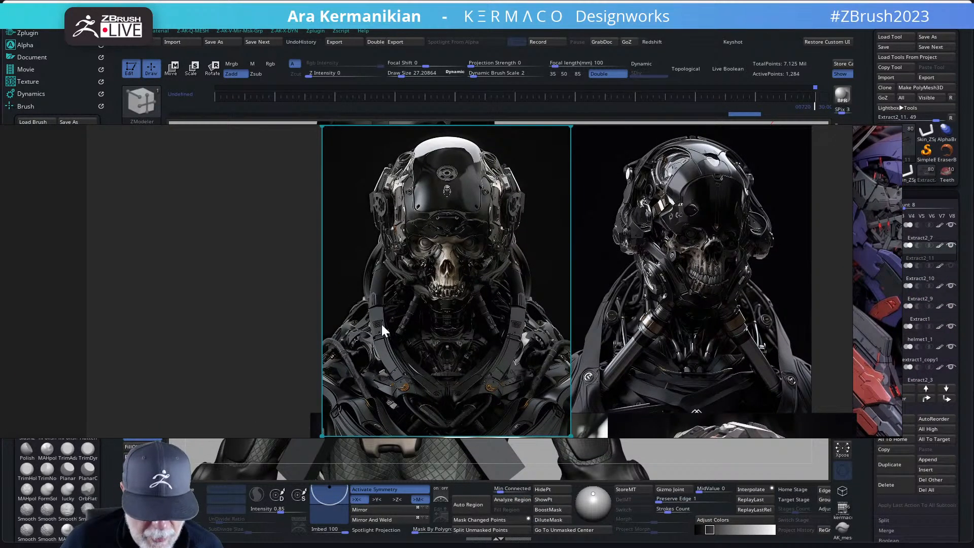
{"action": "right_click_drag", "start_coordinate": [214, 229], "coordinate": [973, 61]}
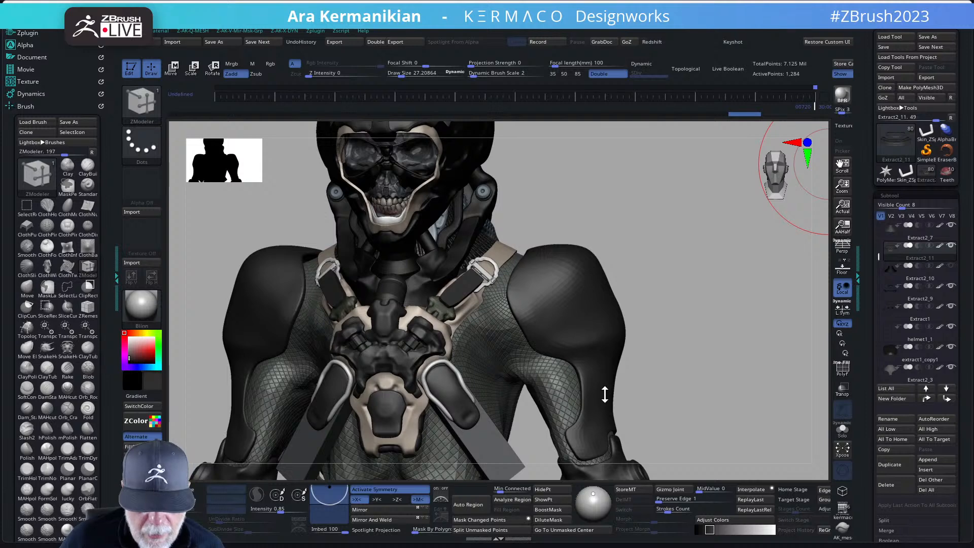
{"action": "left_click_drag", "start_coordinate": [660, 196], "coordinate": [451, 319]}
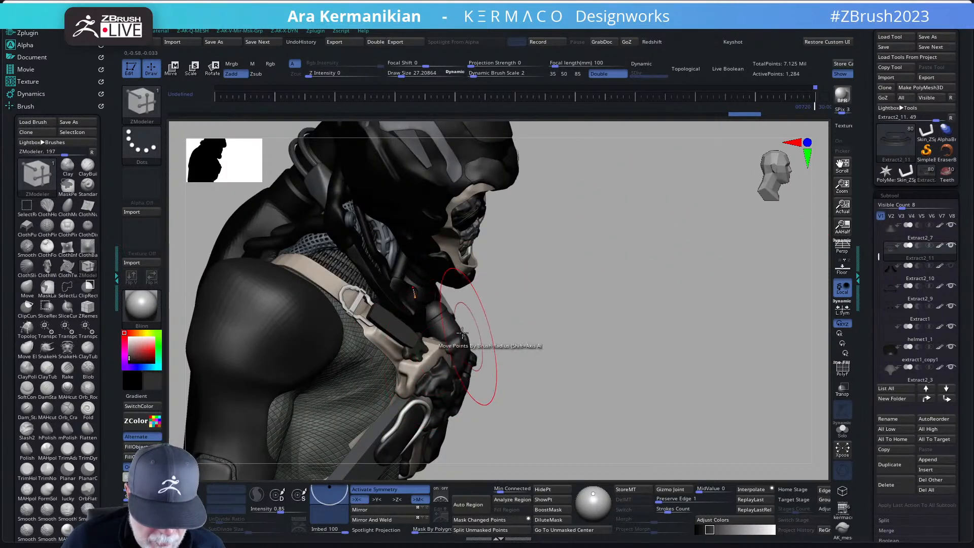
Step: Reduce the draw size to 1.7927, select the Extract6 cylindrical piece below the throat, and duplicate it
{"action": "key", "text": "s"}
{"action": "left_click", "coordinate": [447, 325]}
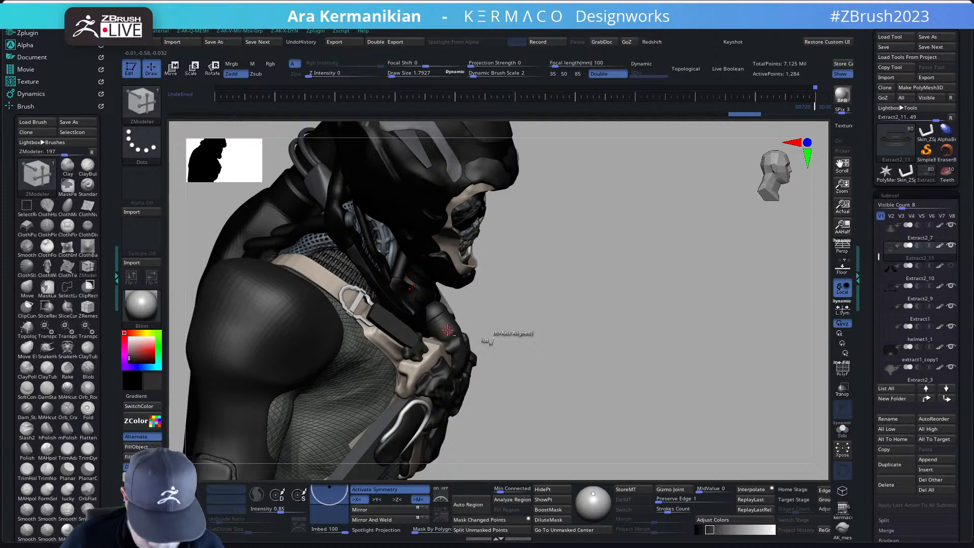
{"action": "left_click", "coordinate": [448, 330], "text": "alt"}
{"action": "left_click_drag", "start_coordinate": [705, 398], "coordinate": [683, 393]}
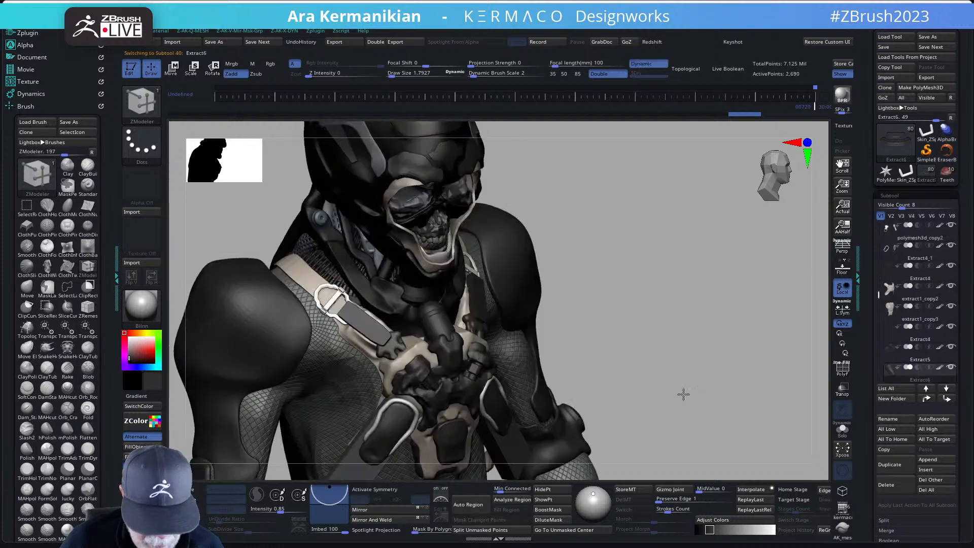
{"action": "left_click", "coordinate": [840, 432]}
{"action": "left_click", "coordinate": [841, 432]}
{"action": "mouse_move", "coordinate": [668, 324]}
{"action": "left_mouse_down"}
{"action": "mouse_move", "coordinate": [705, 323]}
{"action": "mouse_move", "coordinate": [687, 323]}
{"action": "left_mouse_up"}
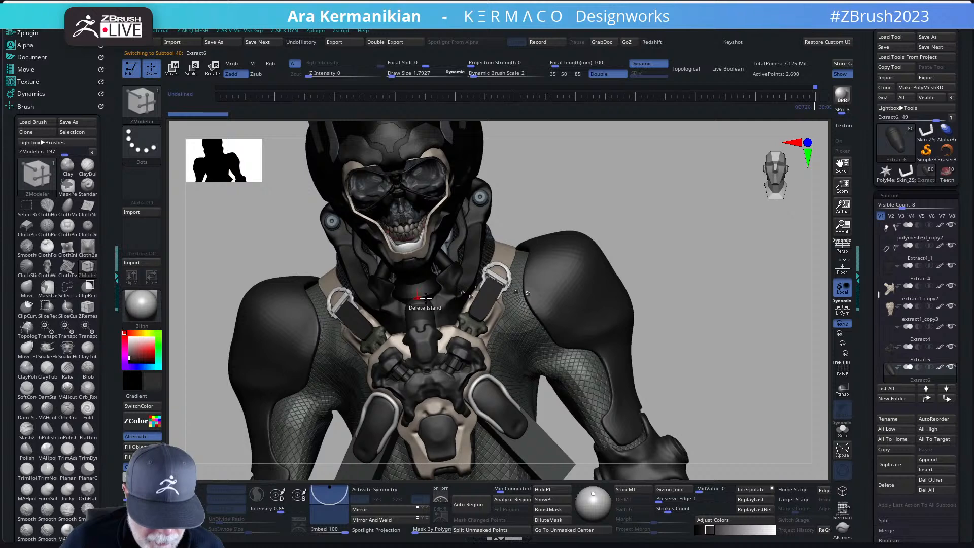
{"action": "left_click_drag", "start_coordinate": [733, 372], "coordinate": [583, 345]}
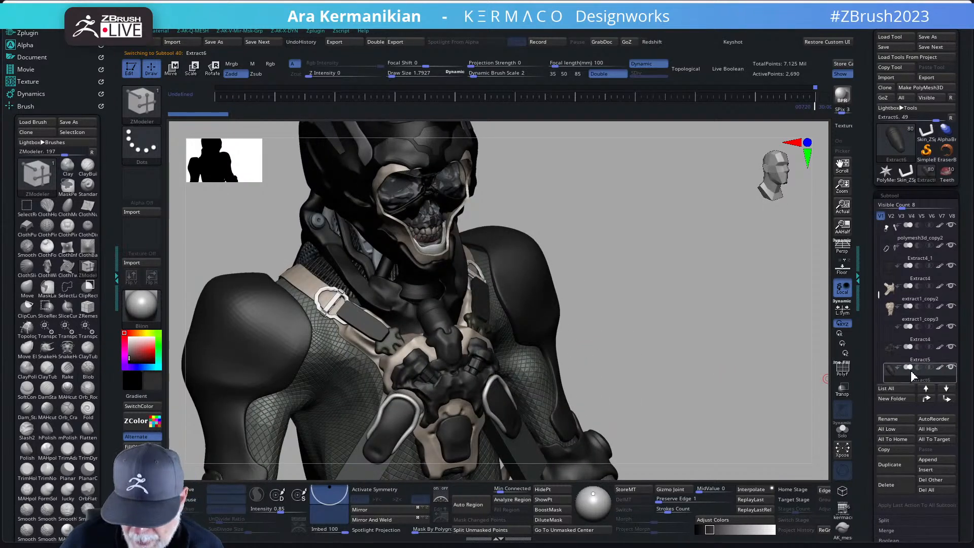
{"action": "left_click", "coordinate": [899, 468]}
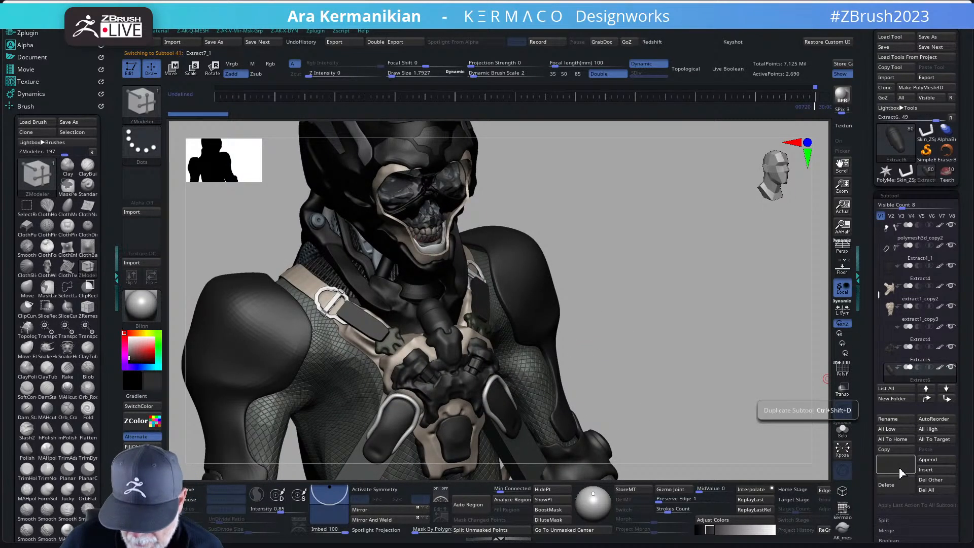
Step: Isolate the duplicated throat piece and turn off its dynamic subdivision
{"action": "left_click", "coordinate": [842, 430]}
{"action": "left_click_drag", "start_coordinate": [687, 367], "coordinate": [670, 337], "text": "alt"}
{"action": "key", "text": "ctrl+q"}
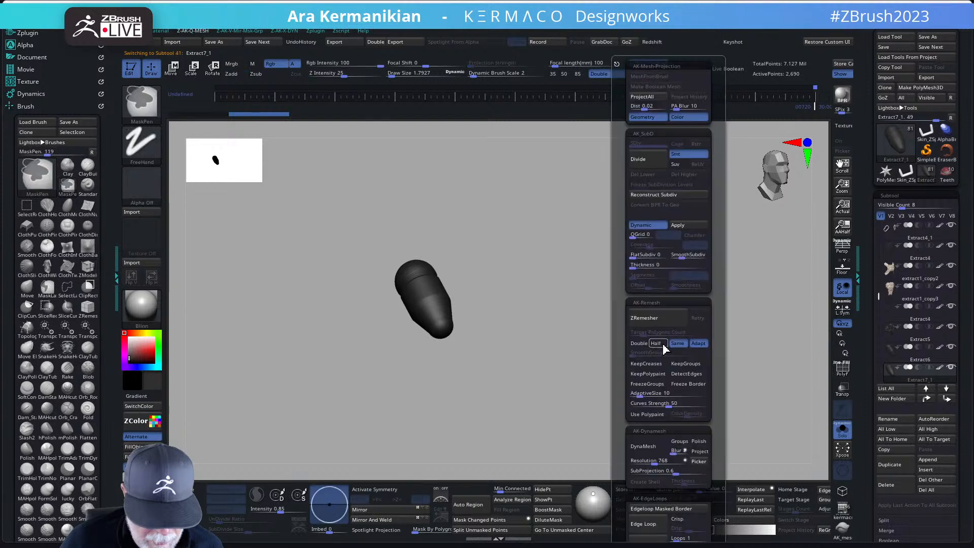
{"action": "left_click", "coordinate": [641, 226]}
{"action": "mouse_move", "coordinate": [539, 253]}
{"action": "left_mouse_down"}
{"action": "mouse_move", "coordinate": [547, 277]}
{"action": "mouse_move", "coordinate": [559, 250]}
{"action": "mouse_move", "coordinate": [600, 278]}
{"action": "mouse_move", "coordinate": [594, 267]}
{"action": "mouse_move", "coordinate": [757, 392]}
{"action": "left_mouse_up"}
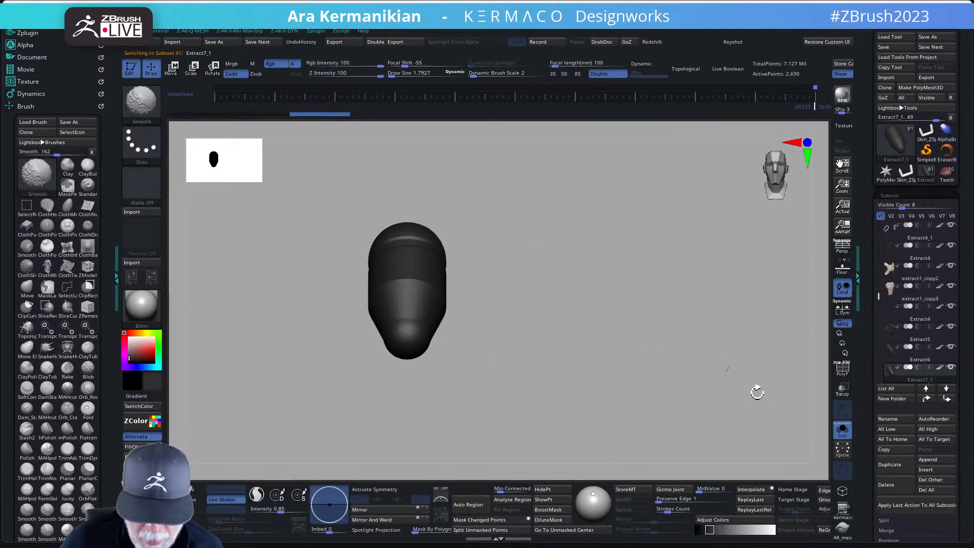
Step: Show the whole character again and move the duplicated cylindrical piece upward and back into the throat
{"action": "left_click", "coordinate": [842, 429]}
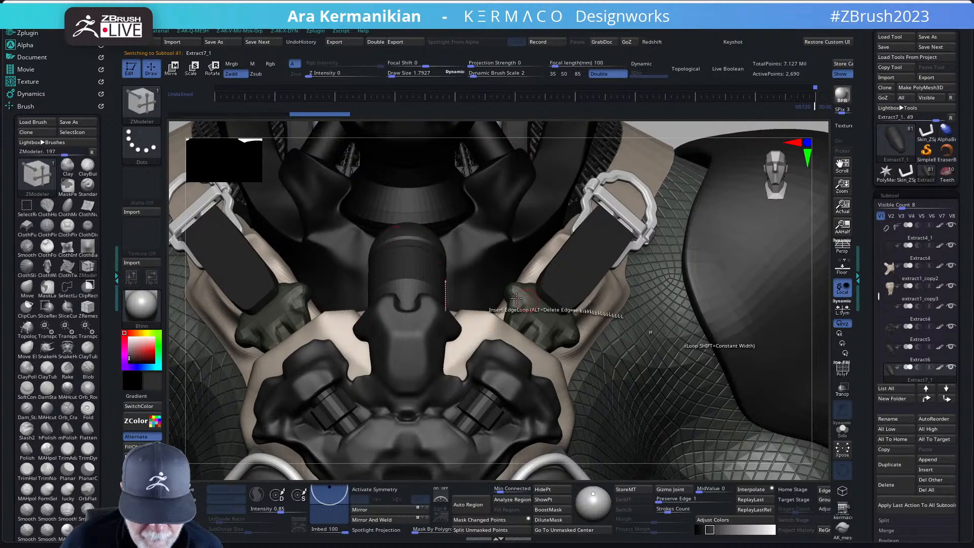
{"action": "key", "text": "w"}
{"action": "left_click_drag", "start_coordinate": [406, 223], "coordinate": [785, 172]}
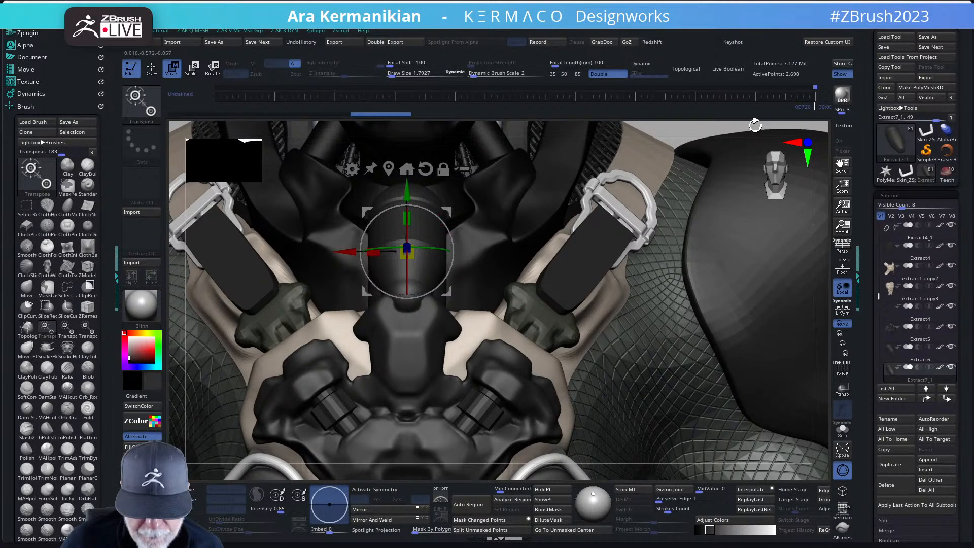
{"action": "left_click_drag", "start_coordinate": [755, 125], "coordinate": [641, 108], "text": "alt"}
{"action": "left_click_drag", "start_coordinate": [654, 181], "coordinate": [542, 229]}
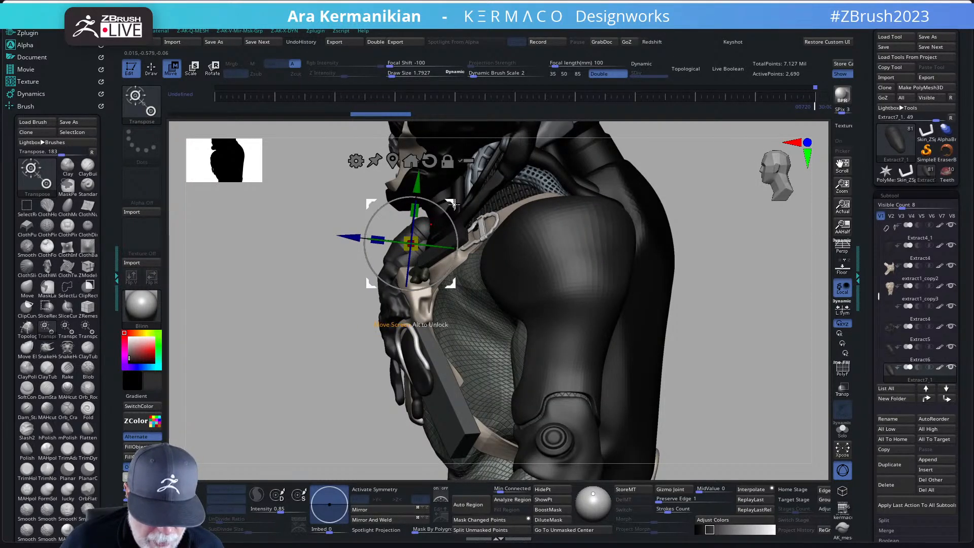
{"action": "left_click_drag", "start_coordinate": [454, 204], "coordinate": [485, 181]}
{"action": "left_click_drag", "start_coordinate": [731, 254], "coordinate": [736, 207]}
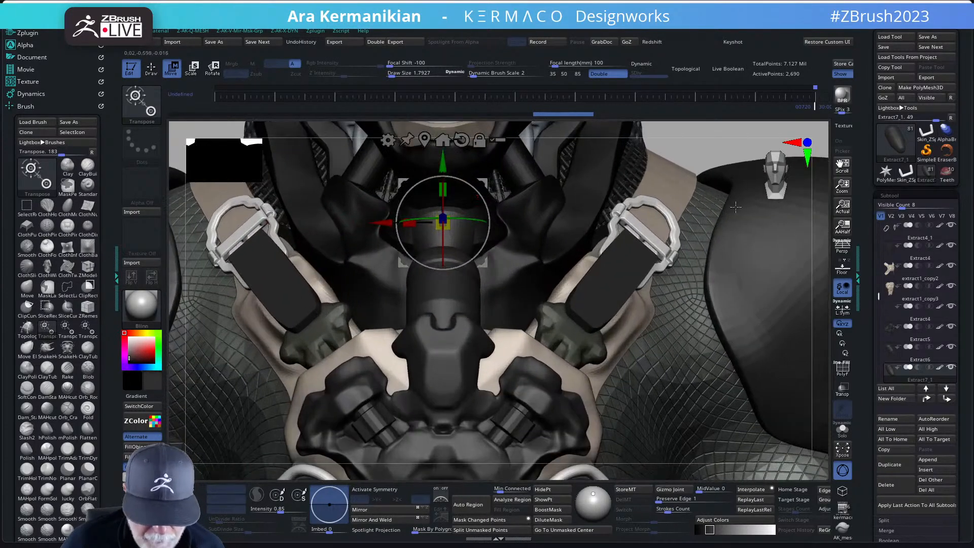
Step: Turn off the painted colour display on all subtools and set the active colour to white
{"action": "left_click_drag", "start_coordinate": [714, 140], "coordinate": [958, 393]}
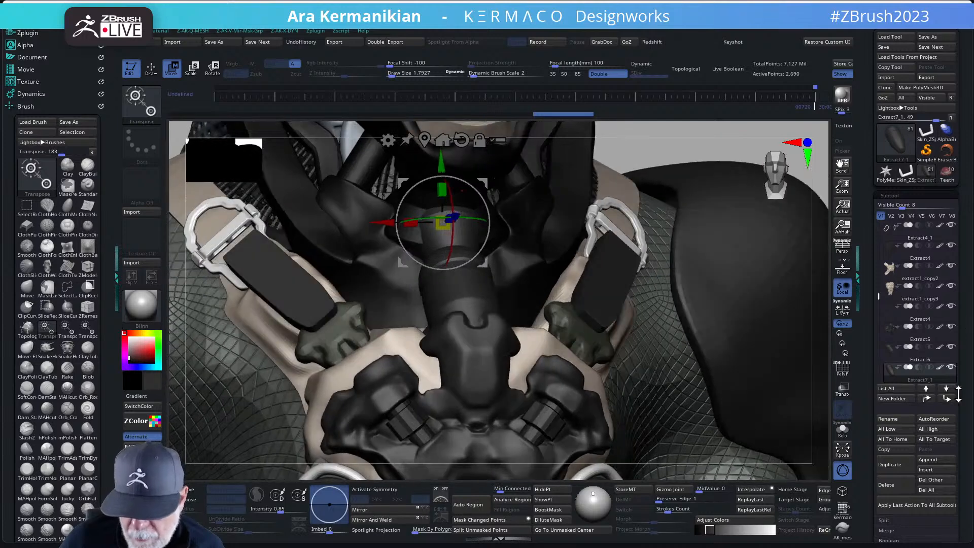
{"action": "left_click", "coordinate": [941, 368], "text": "shift"}
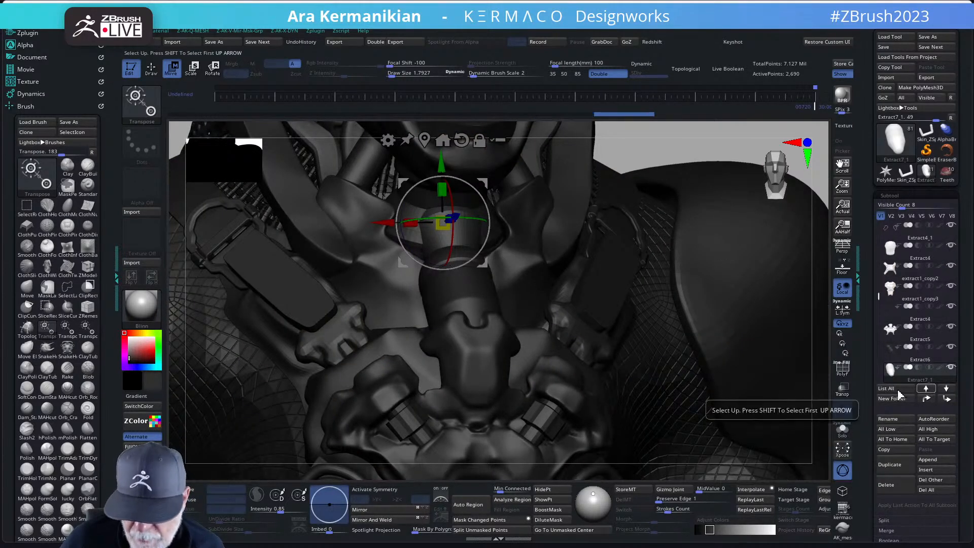
{"action": "left_click_drag", "start_coordinate": [134, 344], "coordinate": [123, 339]}
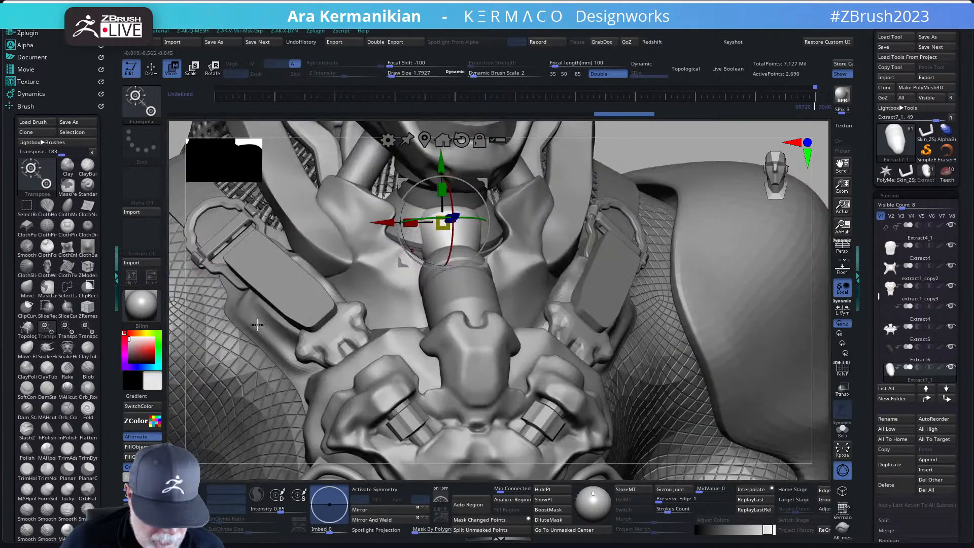
{"action": "left_click_drag", "start_coordinate": [748, 144], "coordinate": [672, 166]}
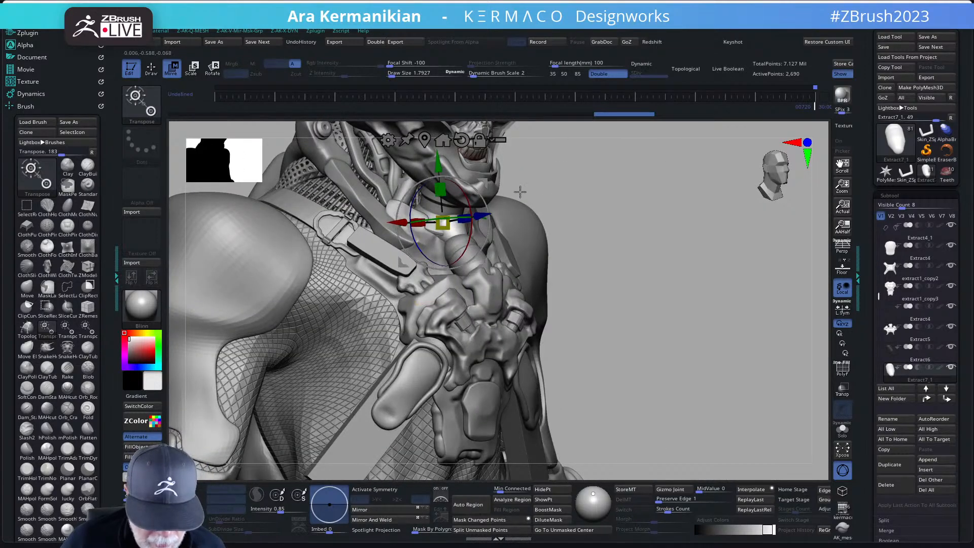
{"action": "left_click_drag", "start_coordinate": [679, 211], "coordinate": [680, 211]}
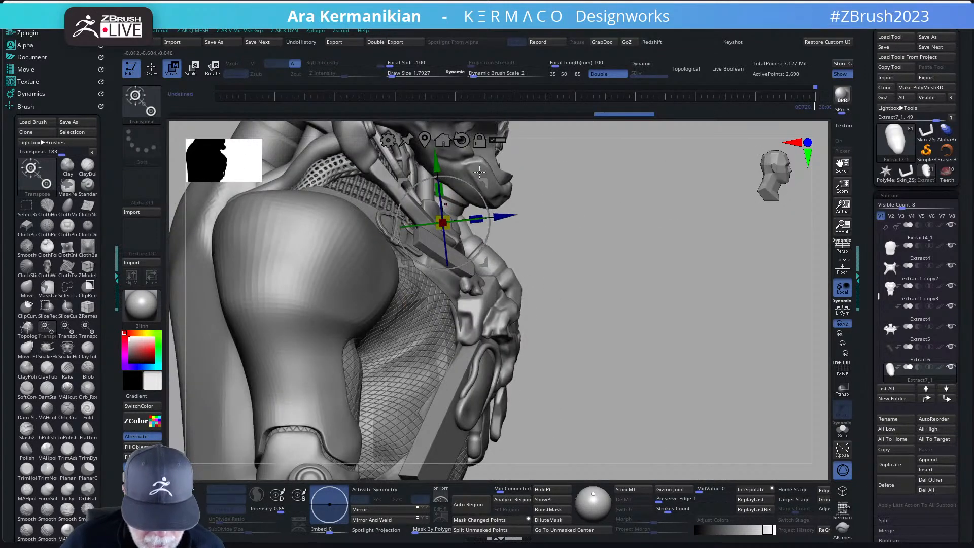
{"action": "left_click_drag", "start_coordinate": [483, 179], "coordinate": [578, 200]}
{"action": "key", "text": "ctrl+z"}
{"action": "key", "text": "ctrl+z"}
{"action": "key", "text": "ctrl+z"}
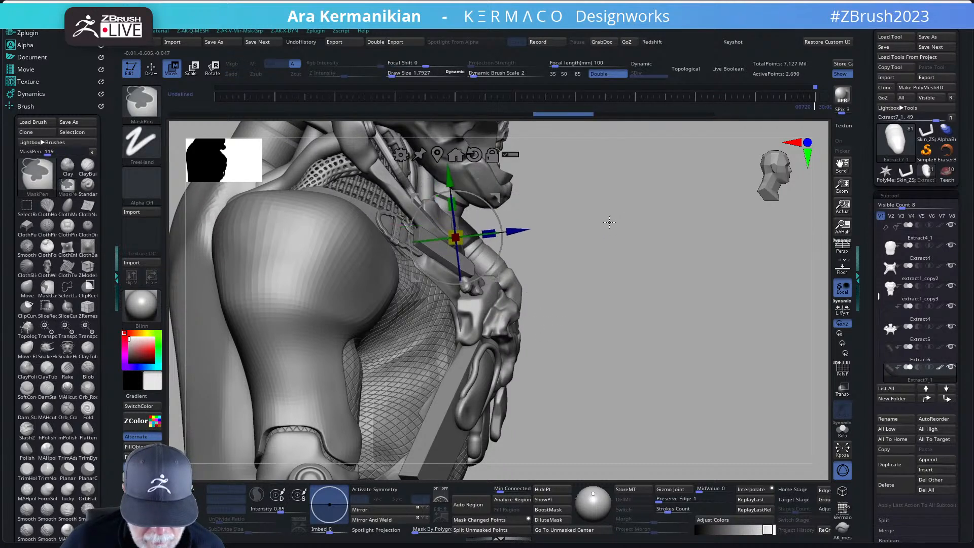
Step: Flip the duplicated throat piece end for end, place it in front of the neck, and enlarge it
{"action": "left_click_drag", "start_coordinate": [516, 193], "coordinate": [545, 336]}
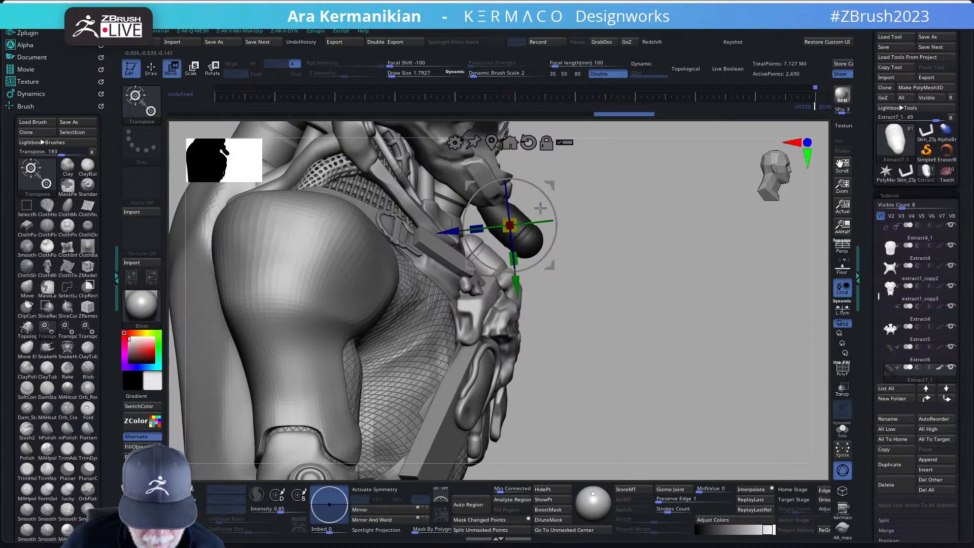
{"action": "left_click_drag", "start_coordinate": [517, 220], "coordinate": [541, 213]}
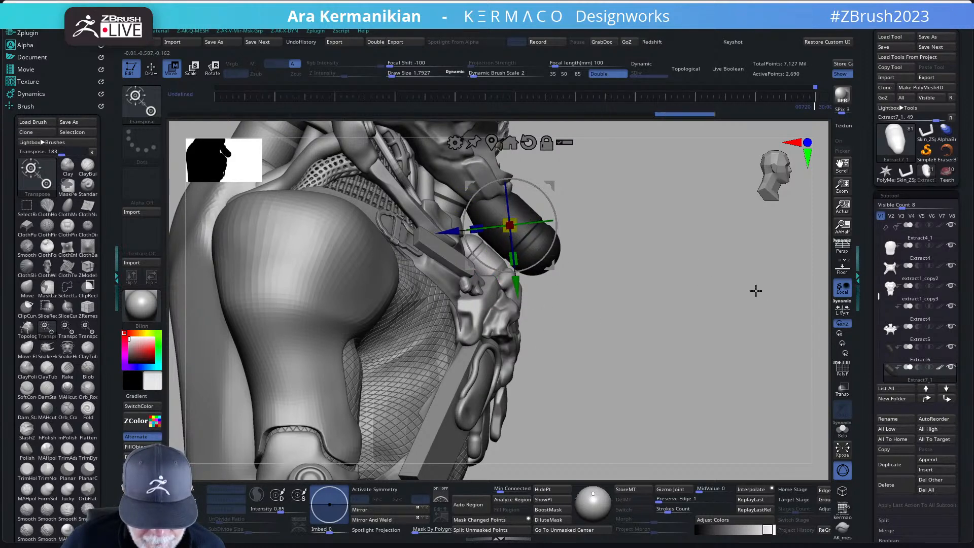
{"action": "left_click_drag", "start_coordinate": [756, 289], "coordinate": [725, 285]}
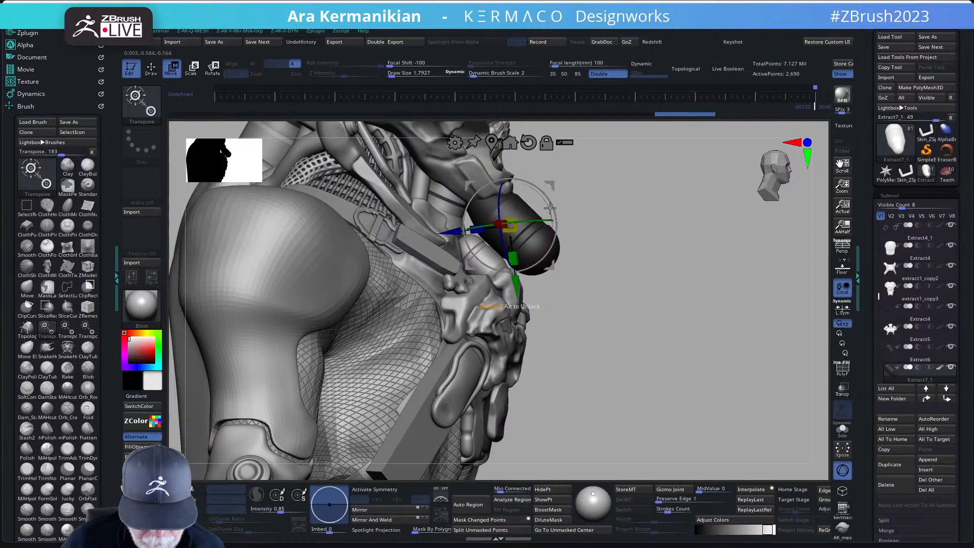
{"action": "left_click_drag", "start_coordinate": [588, 241], "coordinate": [568, 232], "text": "alt"}
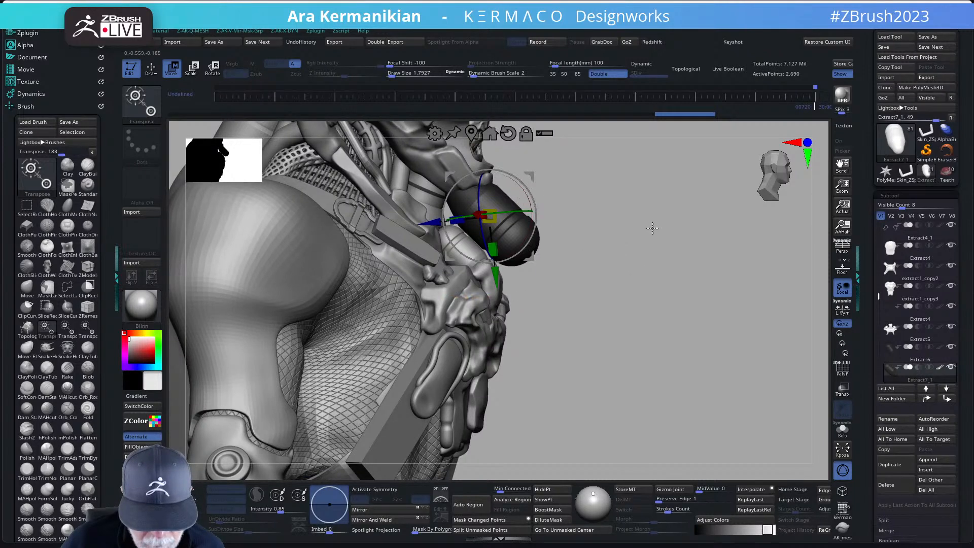
Step: Move the enlarged piece back into the throat behind the lower cylinder, and fine-tune its size and height
{"action": "left_click_drag", "start_coordinate": [425, 222], "coordinate": [348, 214]}
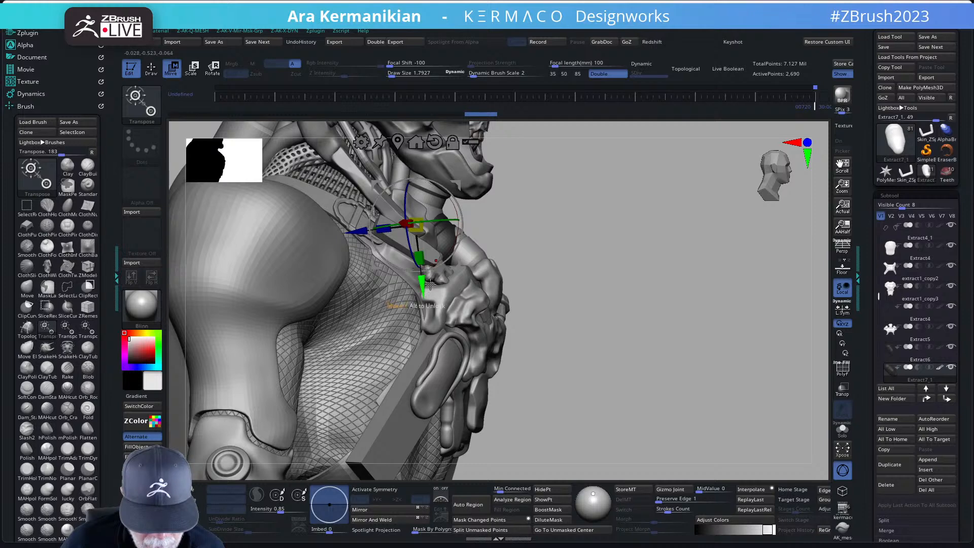
{"action": "left_click_drag", "start_coordinate": [422, 285], "coordinate": [419, 260]}
{"action": "left_click_drag", "start_coordinate": [688, 334], "coordinate": [624, 324]}
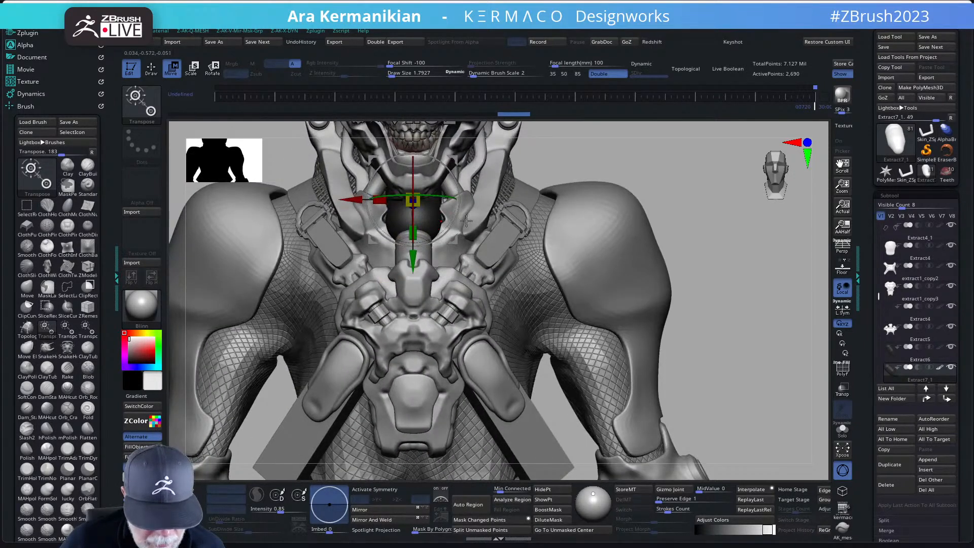
{"action": "left_click_drag", "start_coordinate": [416, 202], "coordinate": [404, 207]}
{"action": "left_click_drag", "start_coordinate": [413, 261], "coordinate": [412, 273]}
{"action": "mouse_move", "coordinate": [669, 187]}
{"action": "left_mouse_down"}
{"action": "mouse_move", "coordinate": [698, 200]}
{"action": "mouse_move", "coordinate": [688, 202]}
{"action": "mouse_move", "coordinate": [722, 254]}
{"action": "left_mouse_up"}
{"action": "key", "text": "q"}
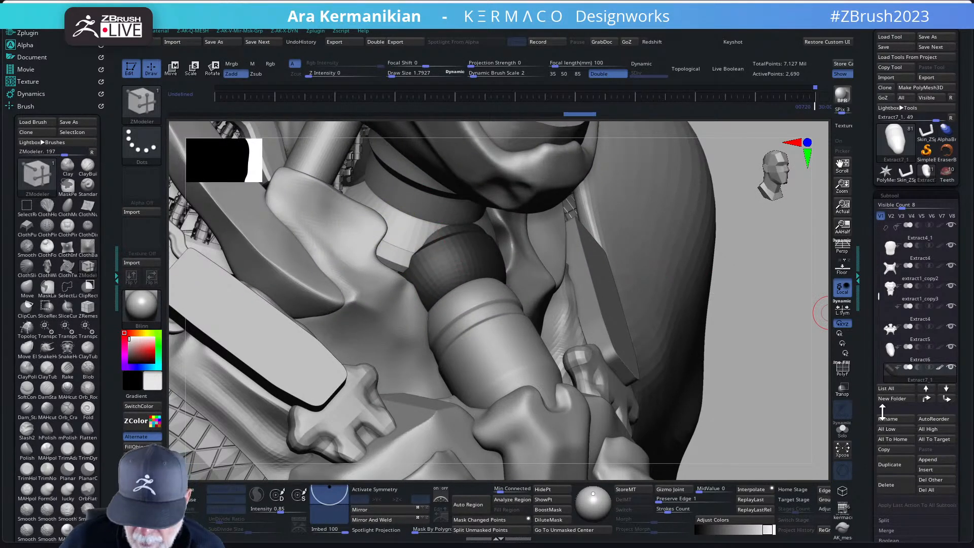
Step: Isolate the throat piece, set the ZModeler polygon action to QMesh, and try to raise the grooved polyloop near its large rounded end
{"action": "left_click", "coordinate": [842, 429]}
{"action": "left_click_drag", "start_coordinate": [658, 300], "coordinate": [665, 306]}
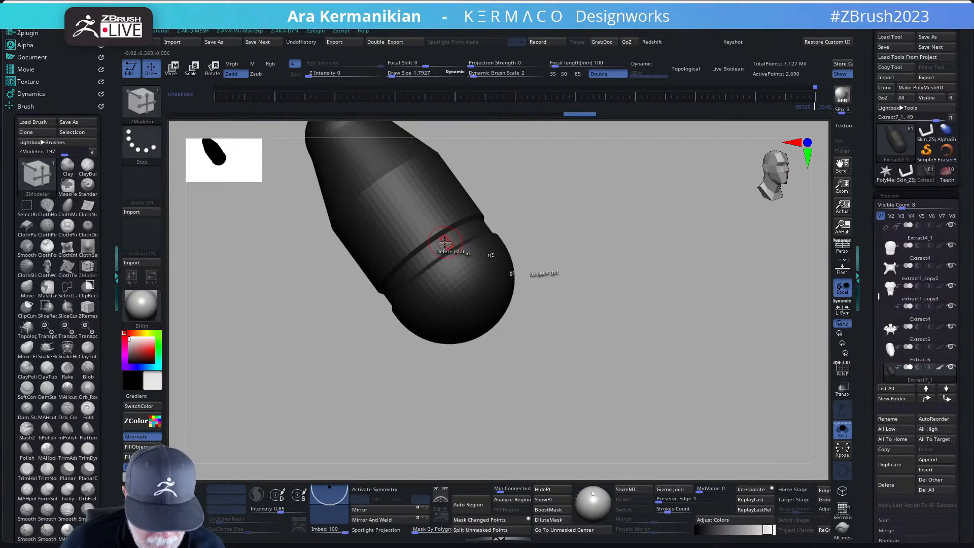
{"action": "key", "text": "space"}
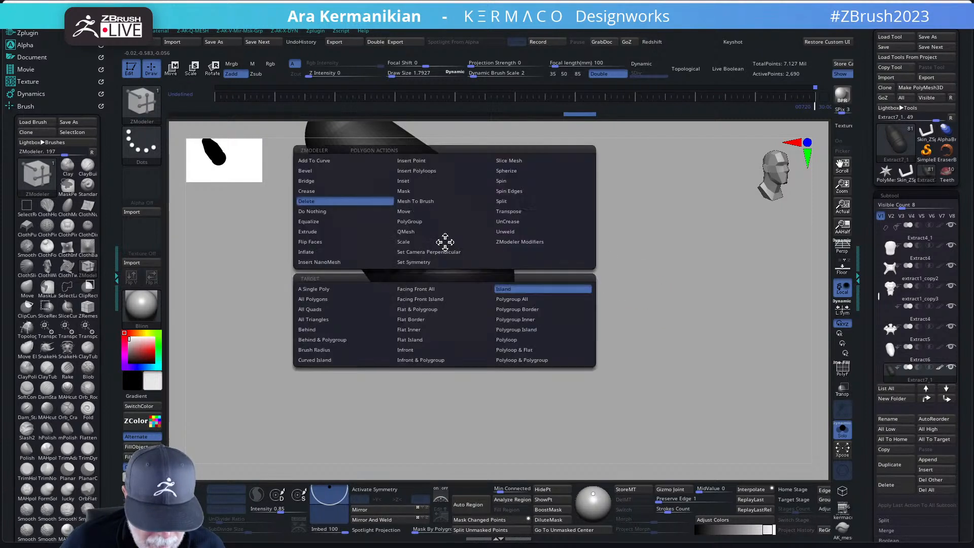
{"action": "left_click", "coordinate": [403, 232]}
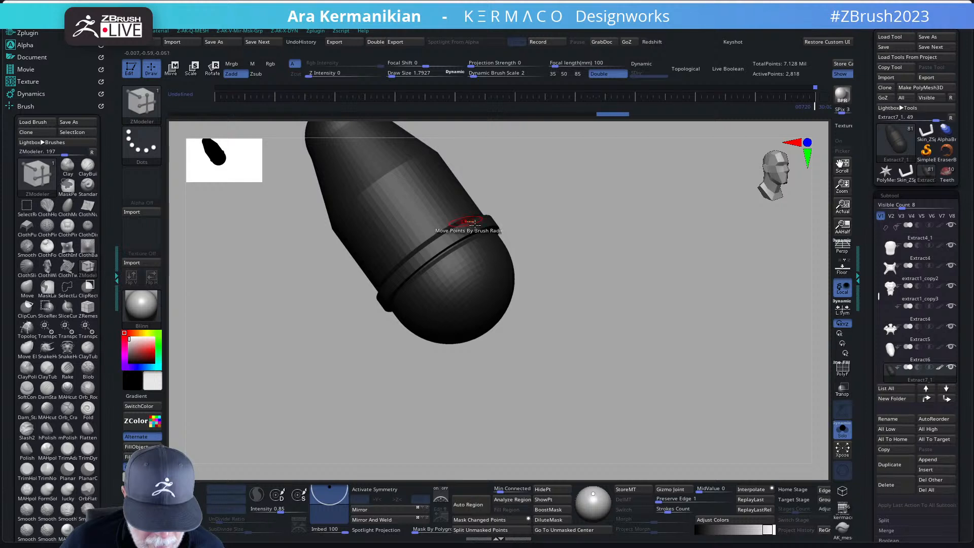
{"action": "key", "text": "ctrl+z"}
Step: Display the polygroups and delete the edge loops forming the groove next to the large rounded end of the throat piece
{"action": "left_click_drag", "start_coordinate": [668, 293], "coordinate": [665, 324], "text": "alt"}
{"action": "left_click", "coordinate": [840, 371]}
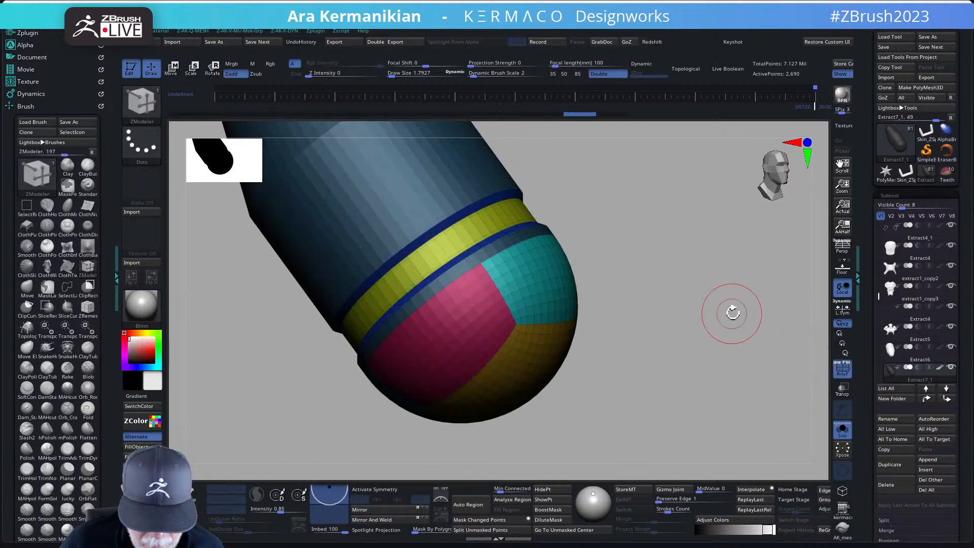
{"action": "left_click_drag", "start_coordinate": [733, 311], "coordinate": [549, 244]}
{"action": "left_click_drag", "start_coordinate": [615, 235], "coordinate": [666, 299], "text": "alt"}
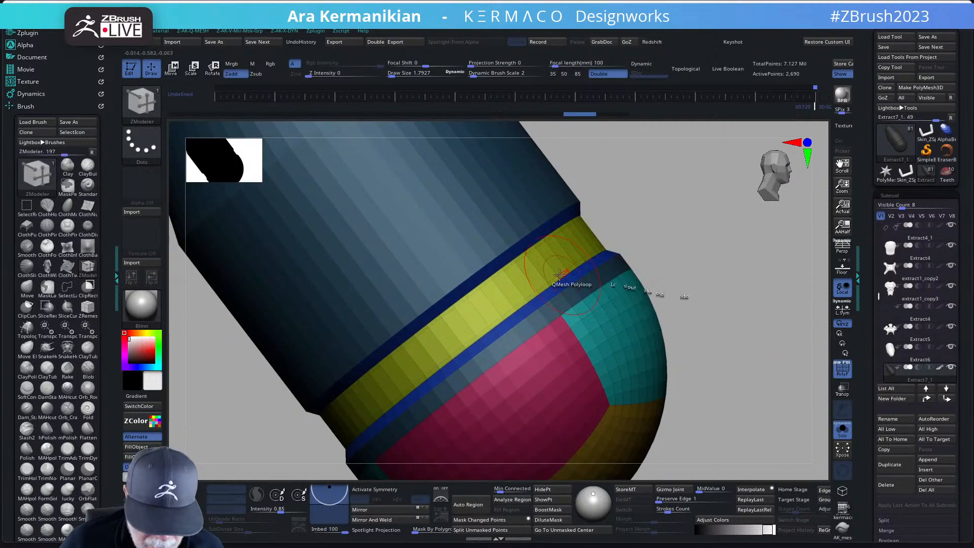
{"action": "left_click", "coordinate": [531, 293], "text": "alt"}
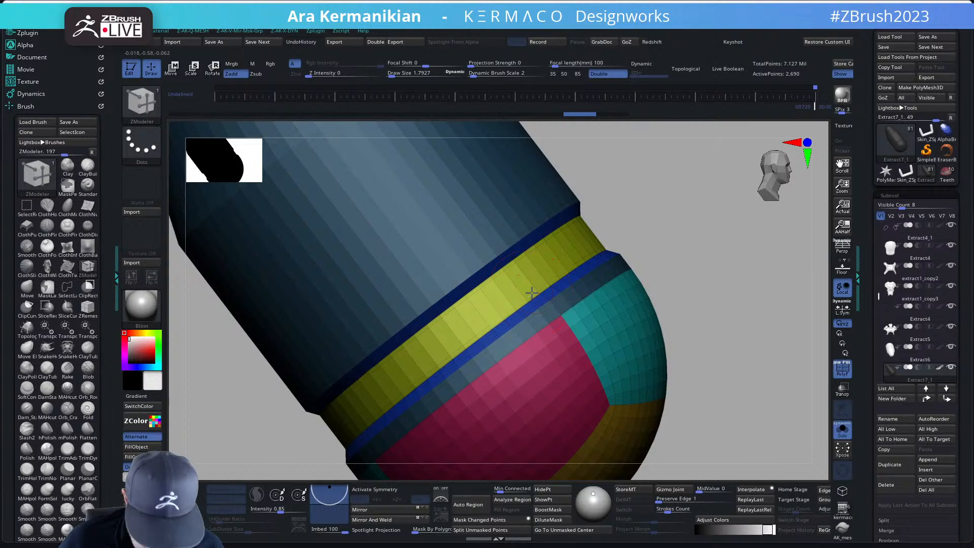
{"action": "left_click", "coordinate": [499, 274], "text": "alt"}
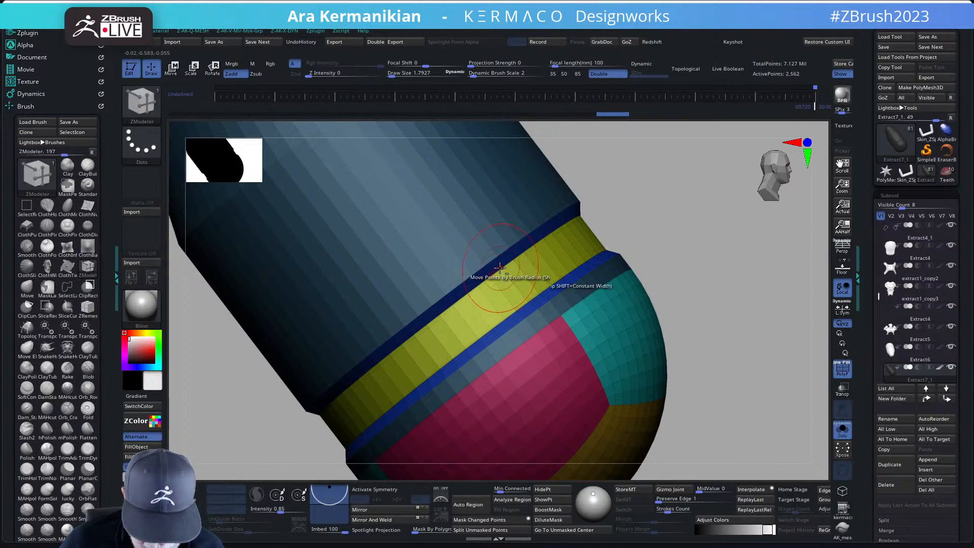
{"action": "left_click", "coordinate": [494, 264], "text": "alt"}
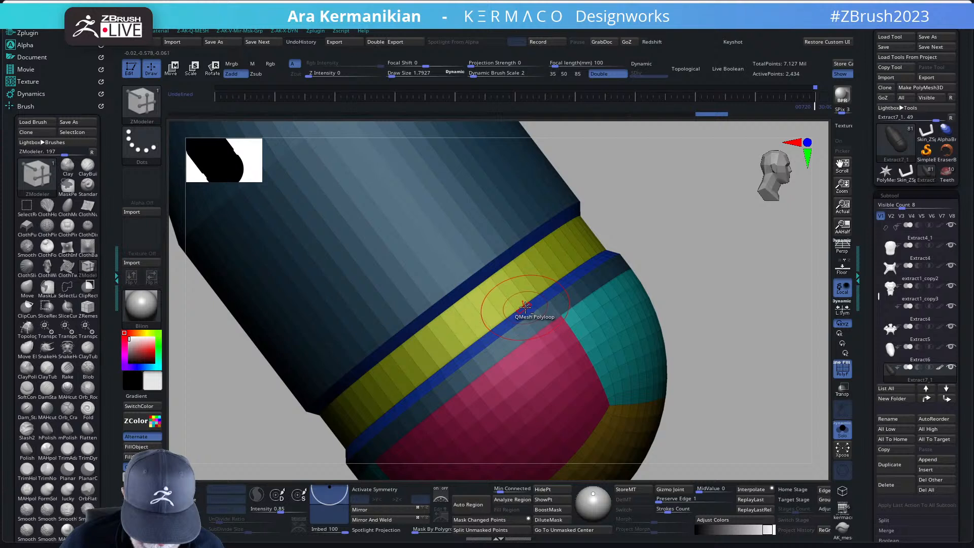
{"action": "left_click", "coordinate": [527, 307], "text": "alt"}
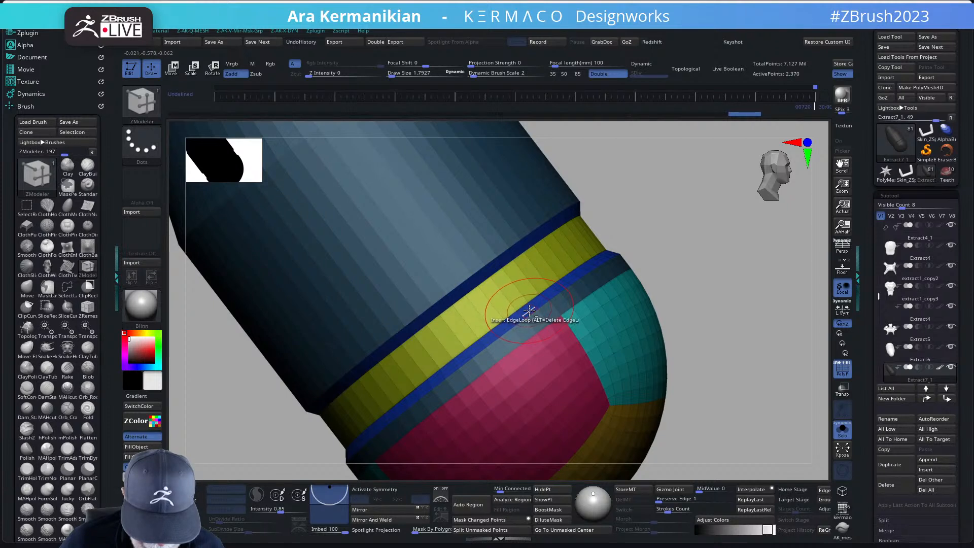
{"action": "left_click", "coordinate": [531, 311], "text": "alt"}
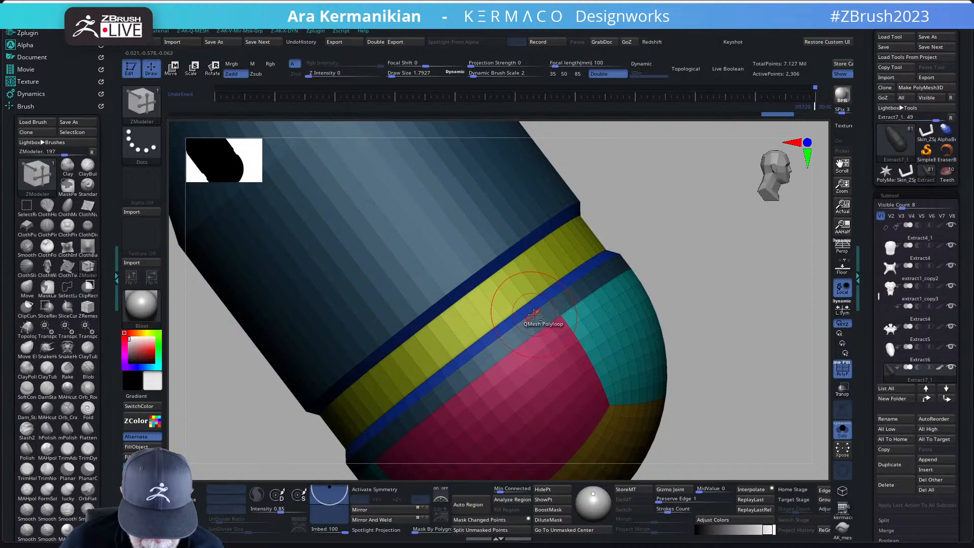
{"action": "left_click", "coordinate": [533, 309], "text": "alt"}
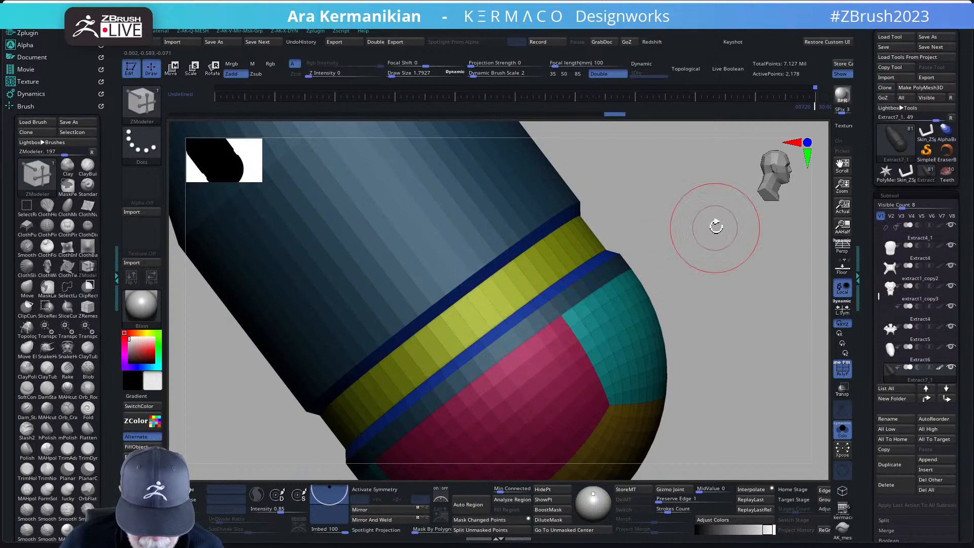
{"action": "left_click_drag", "start_coordinate": [717, 224], "coordinate": [724, 196]}
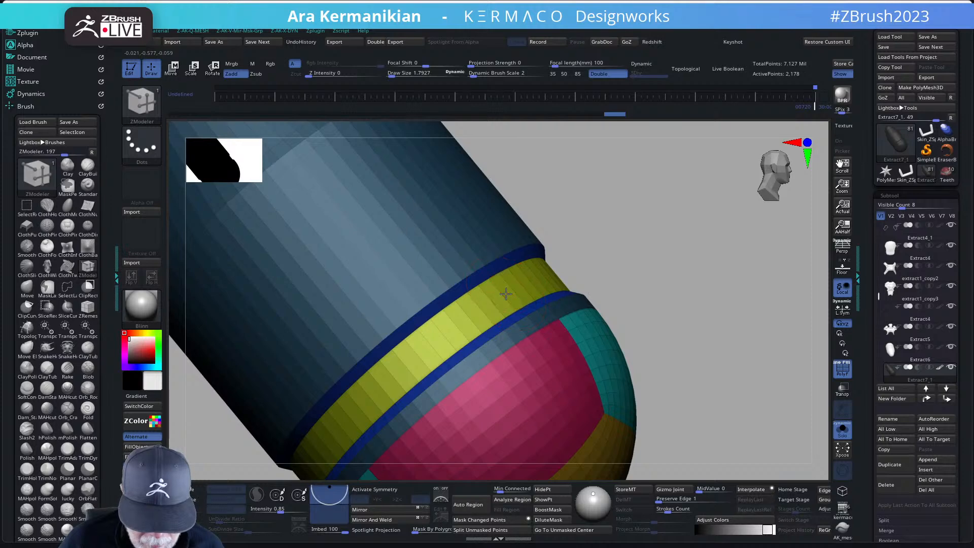
{"action": "left_click", "coordinate": [507, 292], "text": "alt"}
Step: Show the whole character again and reposition the simplified piece so its rounded end sits between the neck and the lower cylinder
{"action": "key", "text": "f"}
{"action": "left_click_drag", "start_coordinate": [614, 277], "coordinate": [822, 396]}
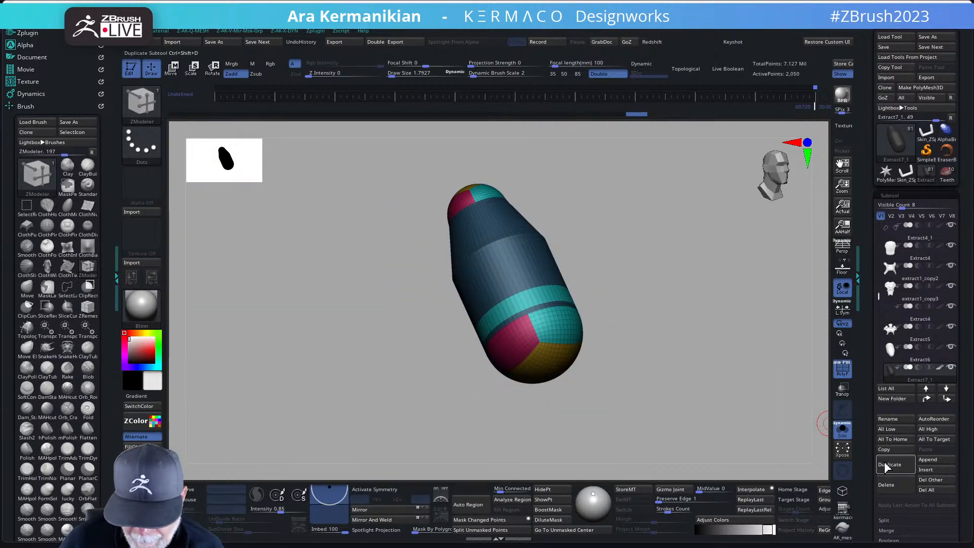
{"action": "left_click", "coordinate": [842, 430]}
{"action": "left_click_drag", "start_coordinate": [741, 401], "coordinate": [678, 359], "text": "alt"}
{"action": "mouse_move", "coordinate": [735, 367]}
{"action": "left_mouse_down"}
{"action": "mouse_move", "coordinate": [725, 342]}
{"action": "mouse_move", "coordinate": [538, 335]}
{"action": "left_mouse_up"}
{"action": "key", "text": "w"}
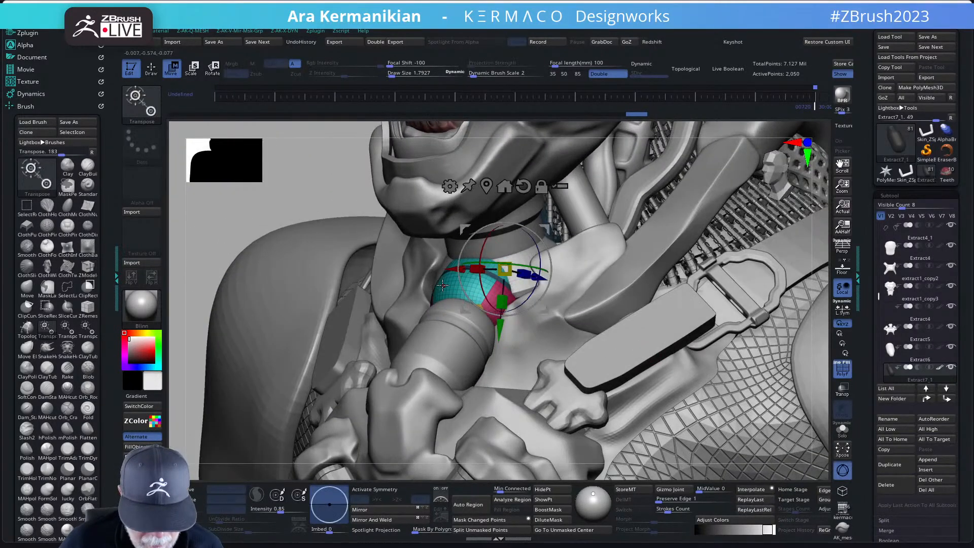
{"action": "left_click_drag", "start_coordinate": [541, 277], "coordinate": [533, 275]}
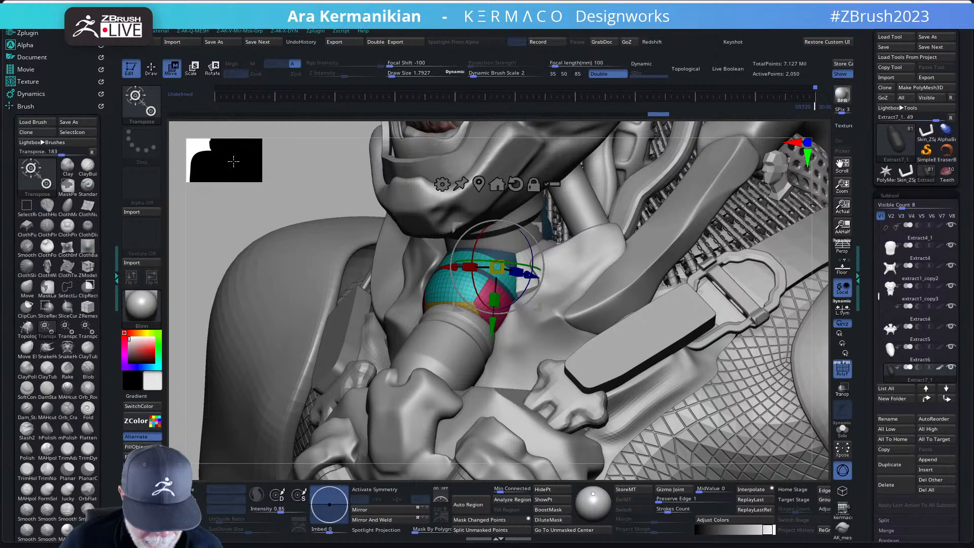
{"action": "left_click_drag", "start_coordinate": [293, 180], "coordinate": [292, 181]}
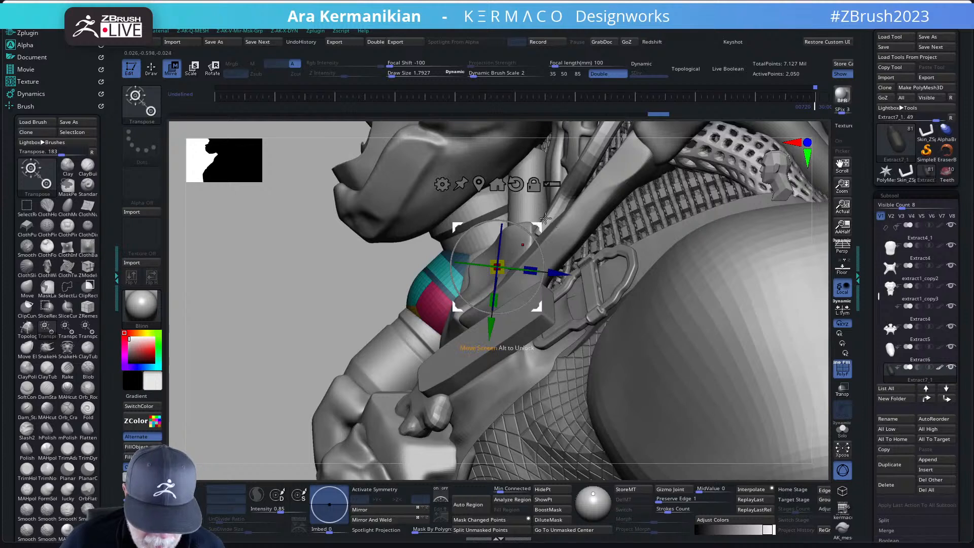
{"action": "mouse_move", "coordinate": [538, 225]}
{"action": "left_mouse_down"}
{"action": "mouse_move", "coordinate": [560, 213]}
{"action": "mouse_move", "coordinate": [556, 218]}
{"action": "left_mouse_up"}
{"action": "left_click_drag", "start_coordinate": [317, 294], "coordinate": [377, 281]}
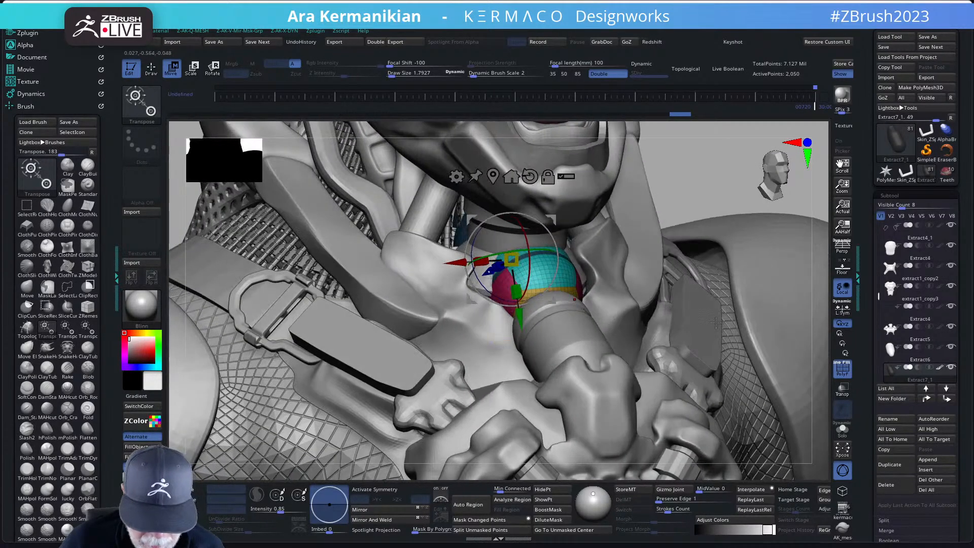
Step: Isolate the throat piece and delete the ZModeler polyloop where the cylinder meets its tapered section
{"action": "left_click", "coordinate": [842, 427]}
{"action": "key", "text": "q"}
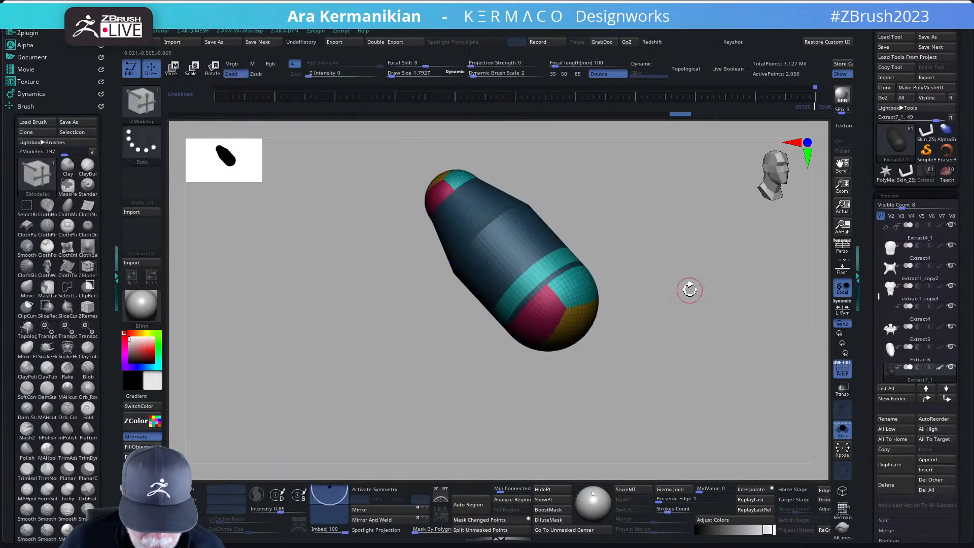
{"action": "mouse_move", "coordinate": [684, 260]}
{"action": "left_mouse_down", "text": "alt"}
{"action": "mouse_move", "coordinate": [670, 291]}
{"action": "mouse_move", "coordinate": [750, 335]}
{"action": "left_mouse_up", "text": "alt"}
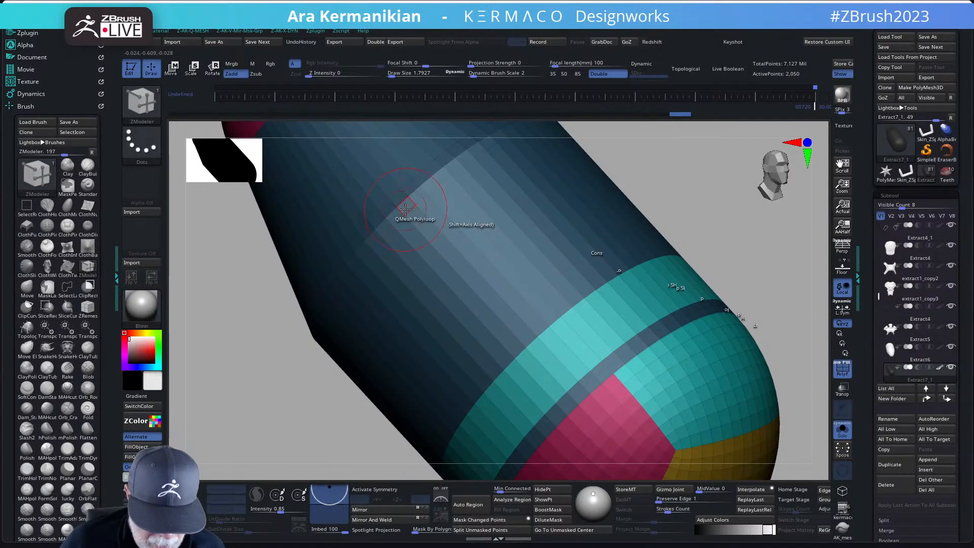
{"action": "right_click", "coordinate": [405, 208]}
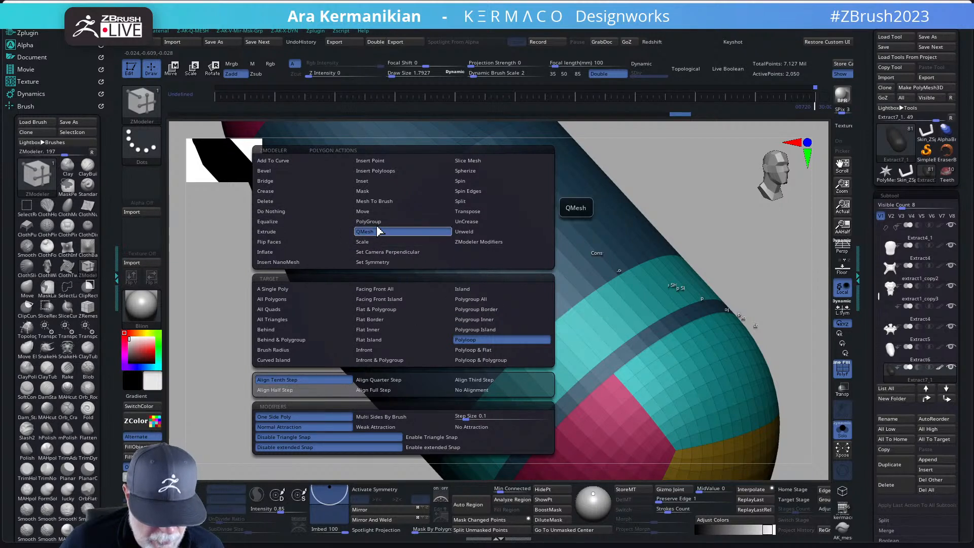
{"action": "left_click", "coordinate": [274, 202]}
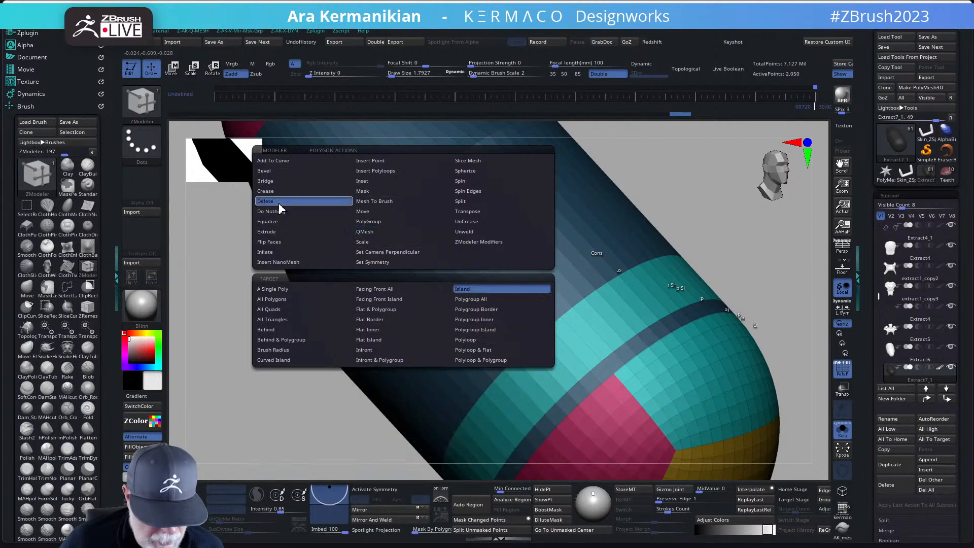
{"action": "left_click", "coordinate": [500, 342]}
{"action": "left_click", "coordinate": [413, 186]}
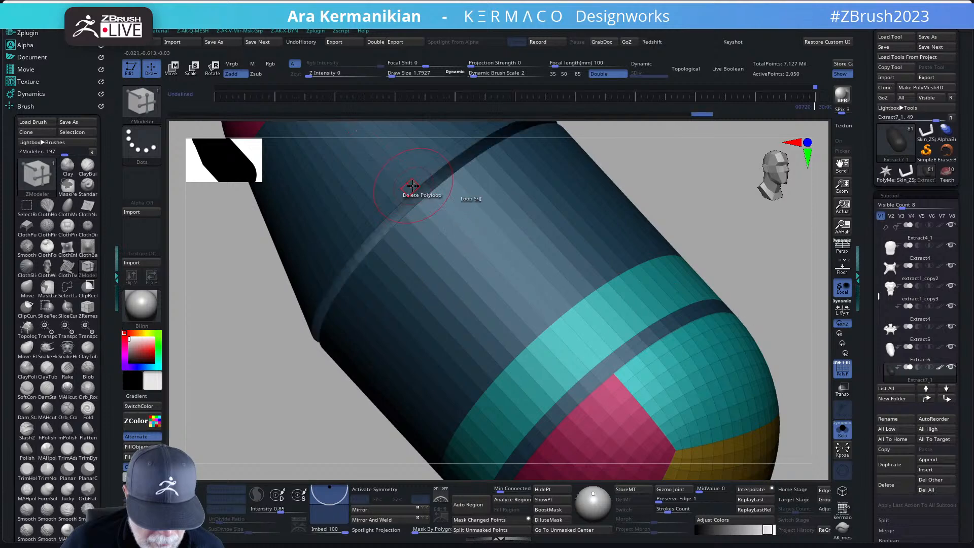
Step: Delete the detached tapered island of the throat piece and set the ZModeler polygon action back to QMesh
{"action": "key", "text": "space"}
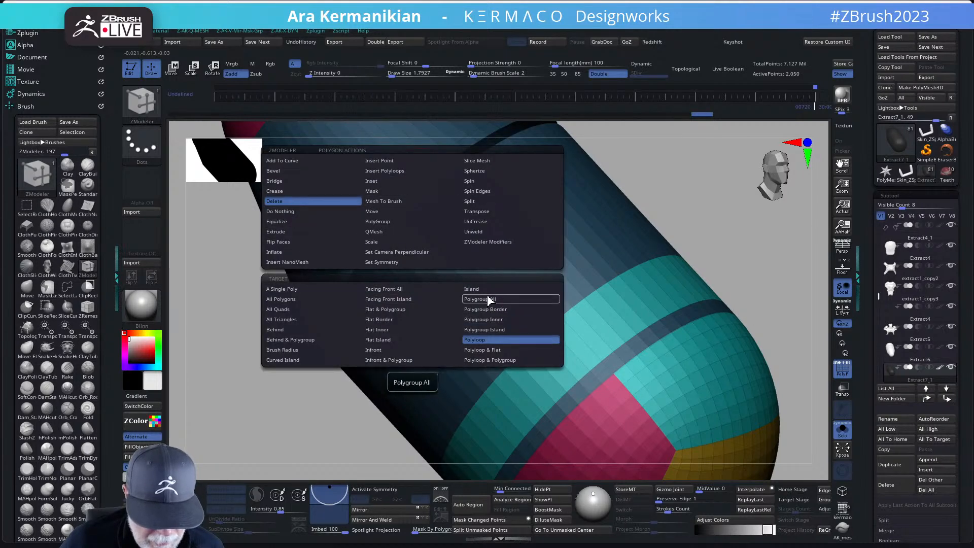
{"action": "left_click", "coordinate": [489, 297]}
{"action": "left_click", "coordinate": [392, 181]}
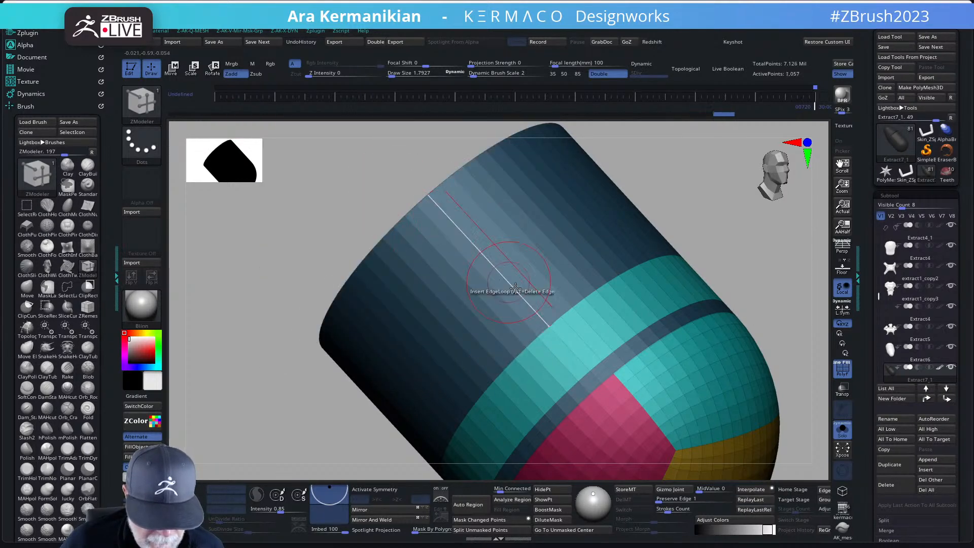
{"action": "key", "text": "space"}
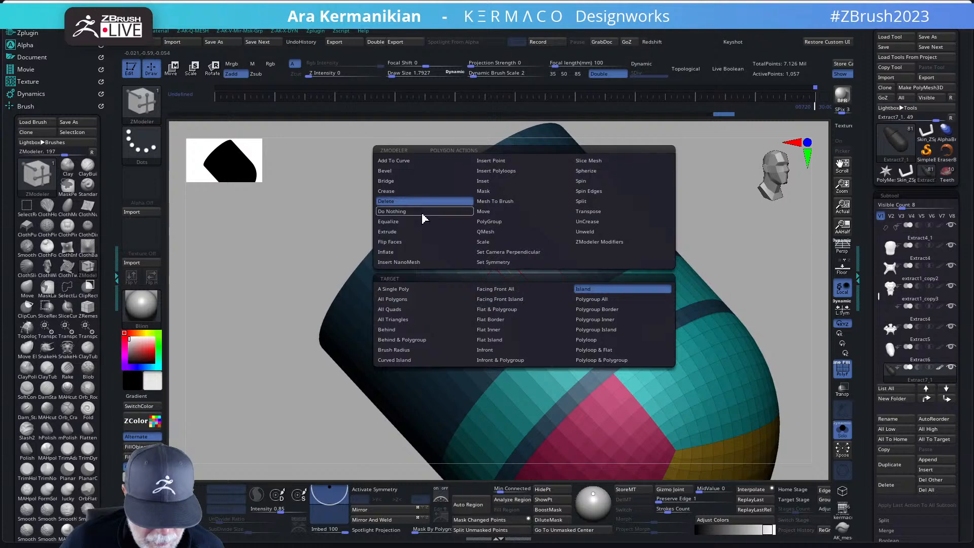
{"action": "left_click", "coordinate": [484, 234]}
{"action": "left_click_drag", "start_coordinate": [759, 285], "coordinate": [637, 198], "text": "alt"}
{"action": "left_click_drag", "start_coordinate": [606, 232], "coordinate": [650, 219]}
{"action": "mouse_move", "coordinate": [587, 322]}
{"action": "left_mouse_down", "text": "alt"}
{"action": "mouse_move", "coordinate": [550, 270]}
{"action": "mouse_move", "coordinate": [596, 309]}
{"action": "left_mouse_up", "text": "alt"}
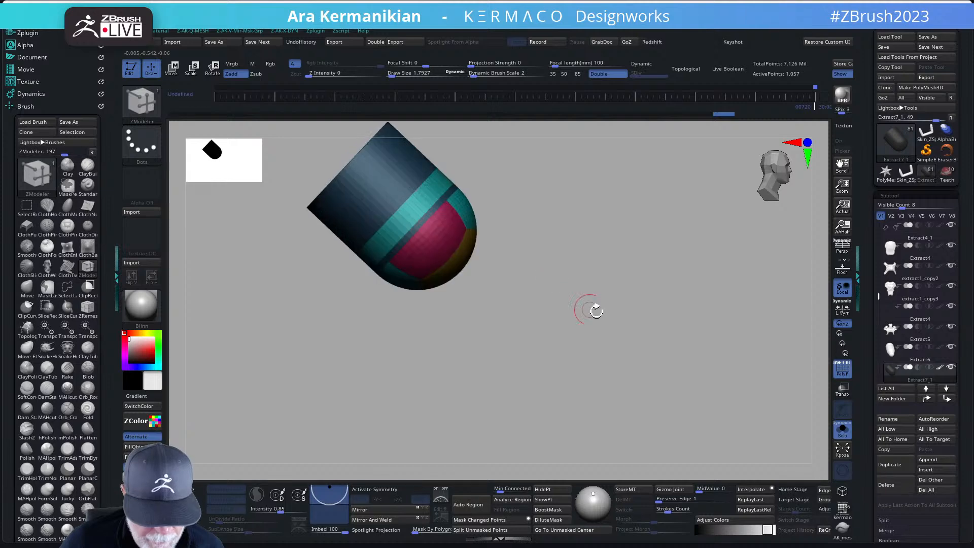
Step: Show the whole character again and turn off the polyframe display
{"action": "left_click", "coordinate": [838, 434]}
{"action": "left_click_drag", "start_coordinate": [744, 366], "coordinate": [696, 308], "text": "alt"}
{"action": "left_click", "coordinate": [843, 374]}
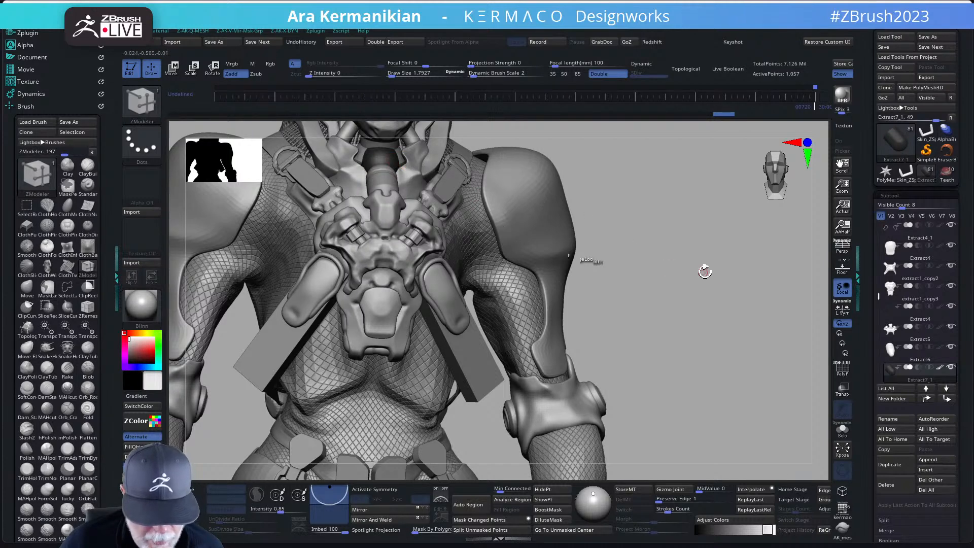
{"action": "left_click_drag", "start_coordinate": [719, 293], "coordinate": [664, 322]}
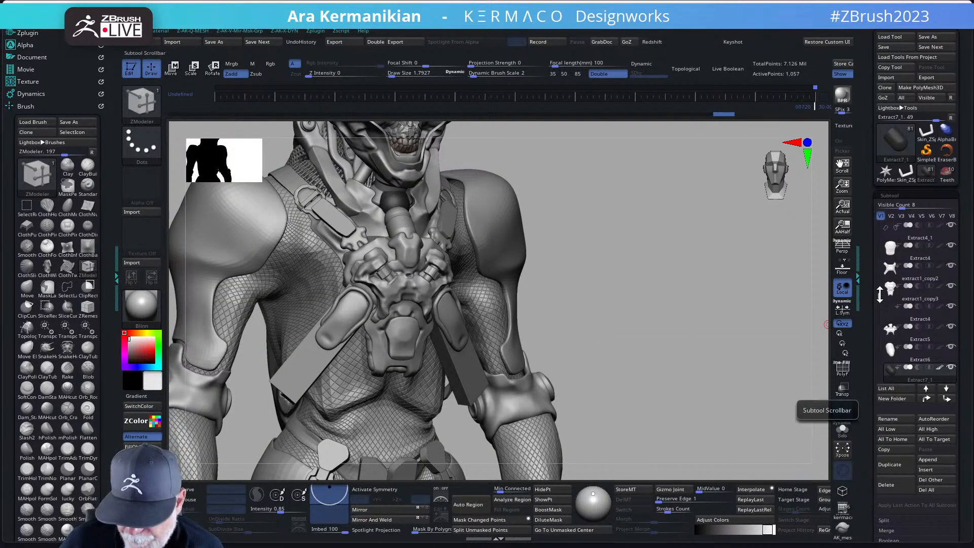
Step: Duplicate the throat piece and put the copy in a new subtool folder named bool1
{"action": "left_click", "coordinate": [889, 472]}
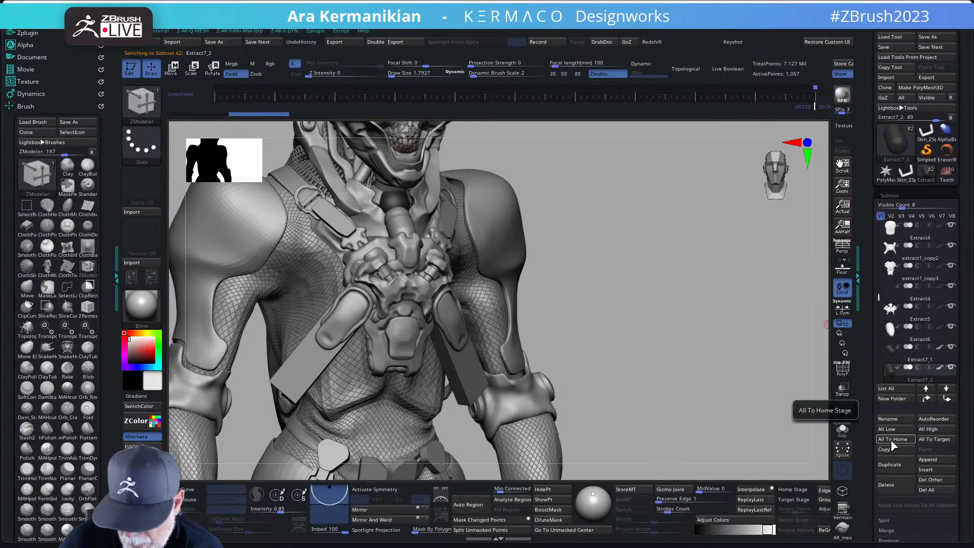
{"action": "left_click", "coordinate": [896, 399]}
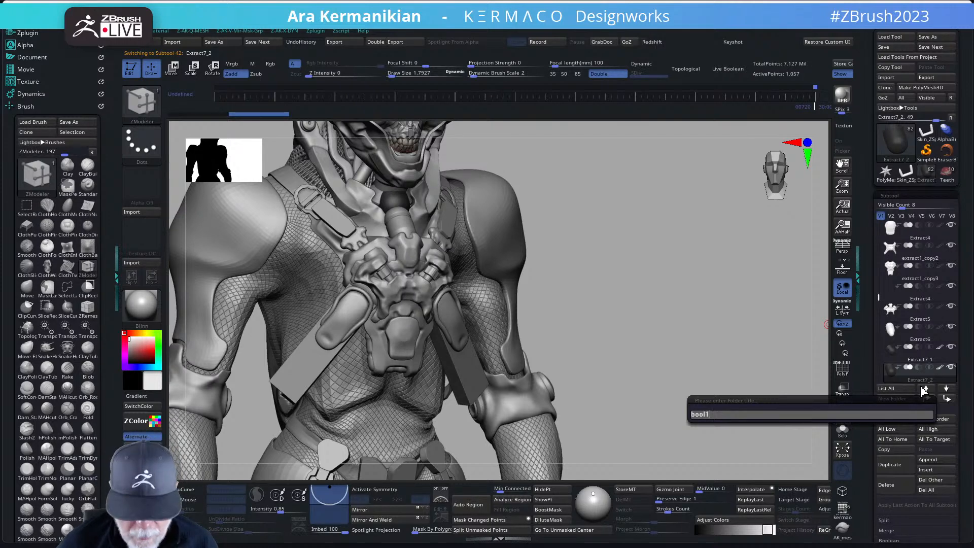
{"action": "key", "text": "Return"}
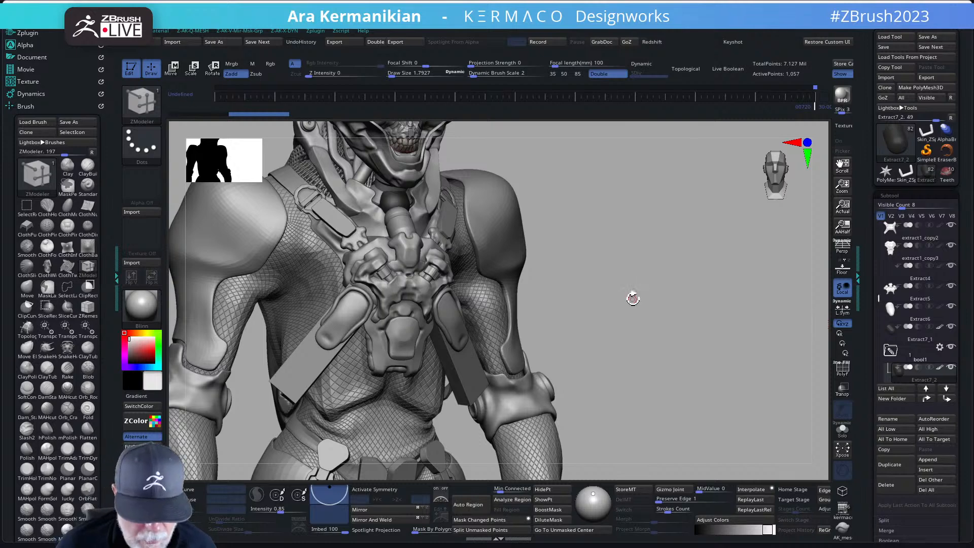
{"action": "left_click_drag", "start_coordinate": [637, 256], "coordinate": [639, 307], "text": "shift"}
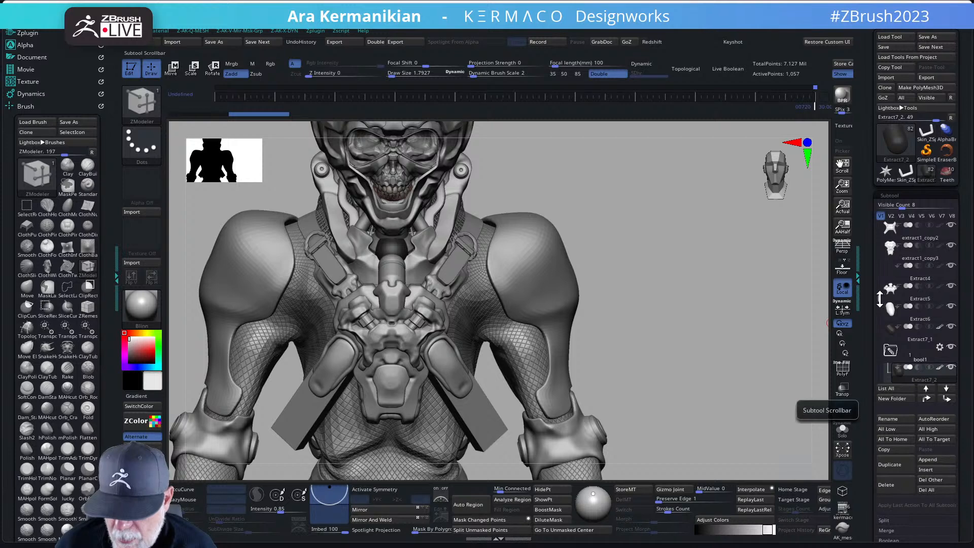
Step: Switch to visibility set V3, select and isolate the woven collar mesh, and duplicate it
{"action": "left_click", "coordinate": [901, 217]}
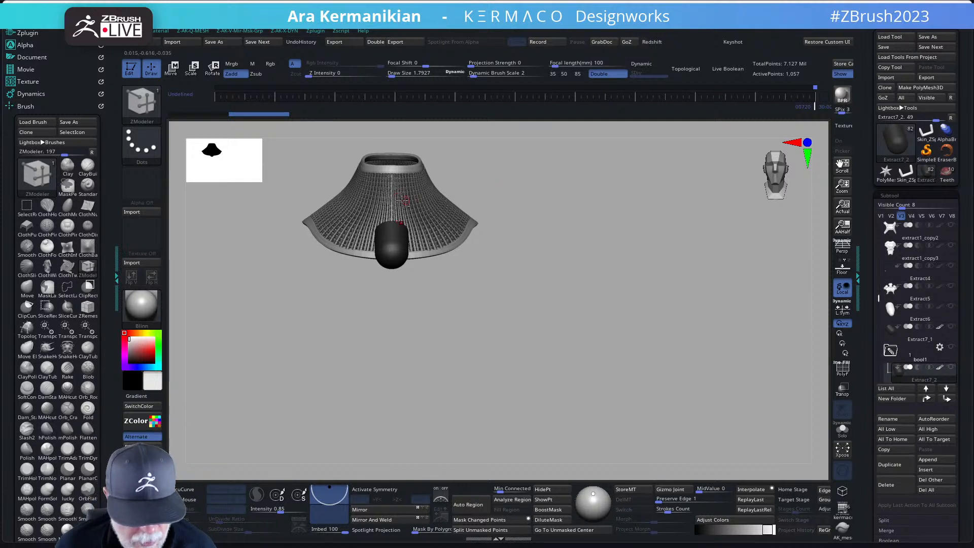
{"action": "key", "text": "b"}
{"action": "key", "text": "m"}
{"action": "key", "text": "v"}
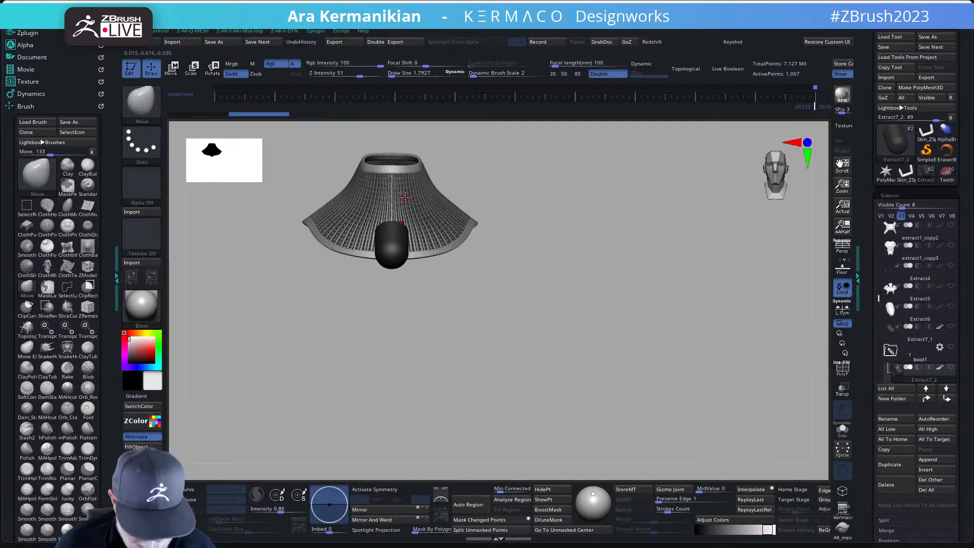
{"action": "left_click", "coordinate": [406, 197], "text": "alt"}
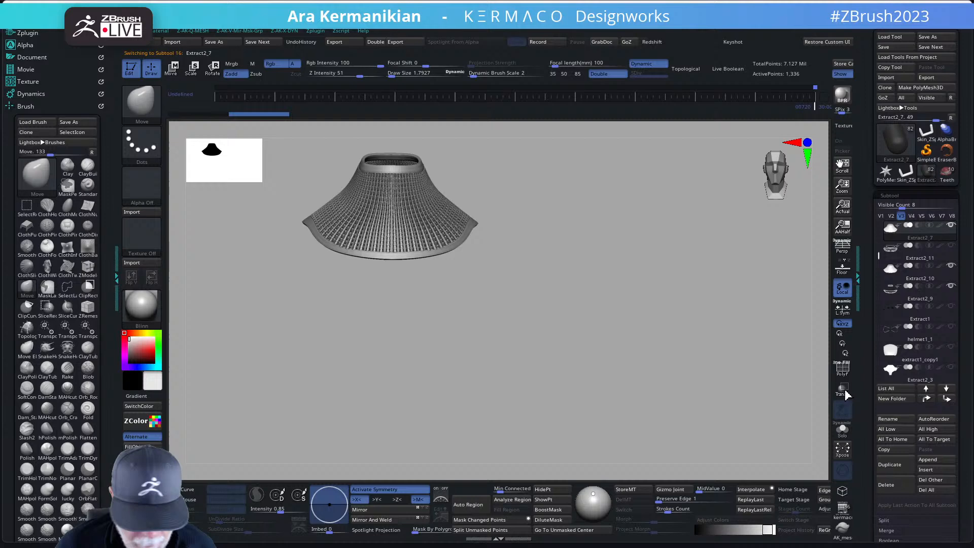
{"action": "left_click", "coordinate": [843, 429]}
{"action": "key", "text": "f"}
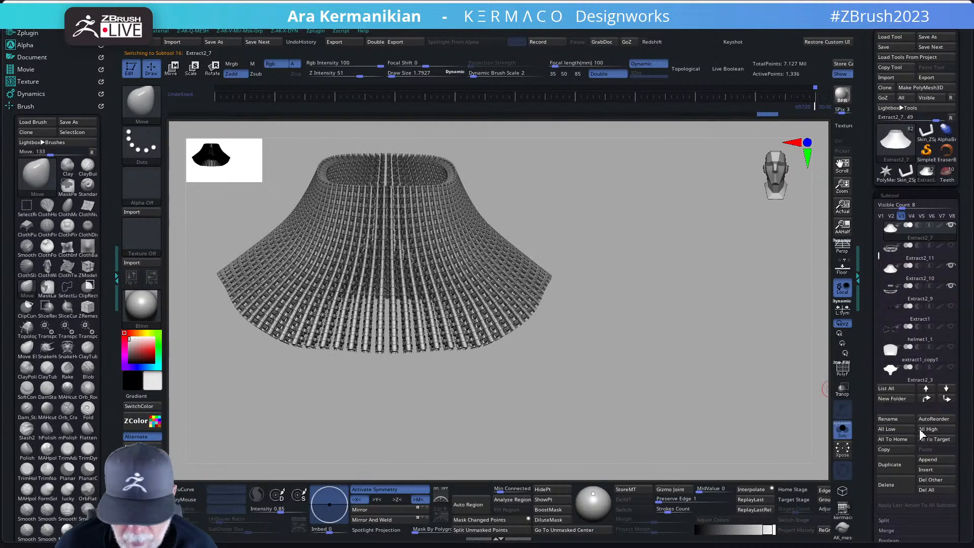
{"action": "left_click", "coordinate": [889, 465]}
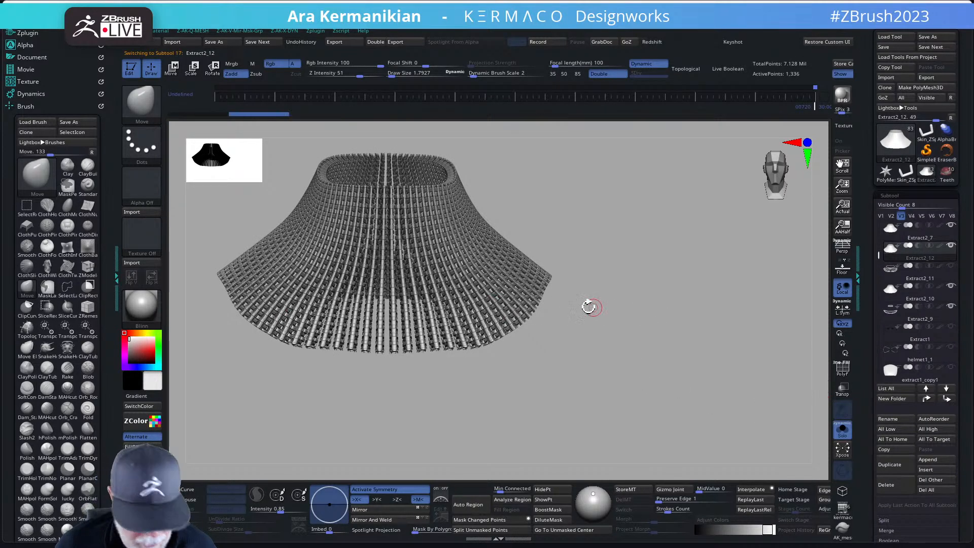
Step: Turn off dynamic subdivision on the duplicated collar and display its polyframe
{"action": "key", "text": "ctrl"}
{"action": "key", "text": "ctrl+q"}
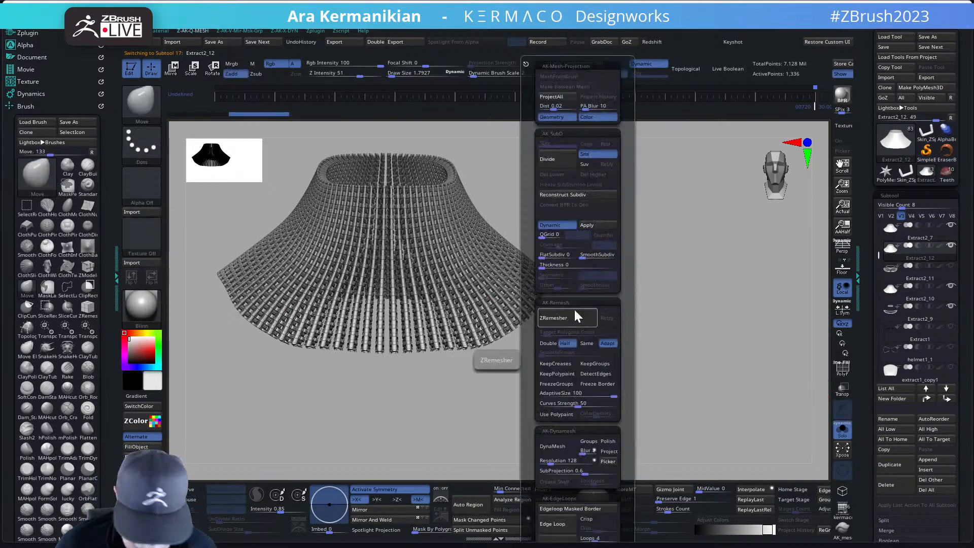
{"action": "left_click", "coordinate": [561, 226]}
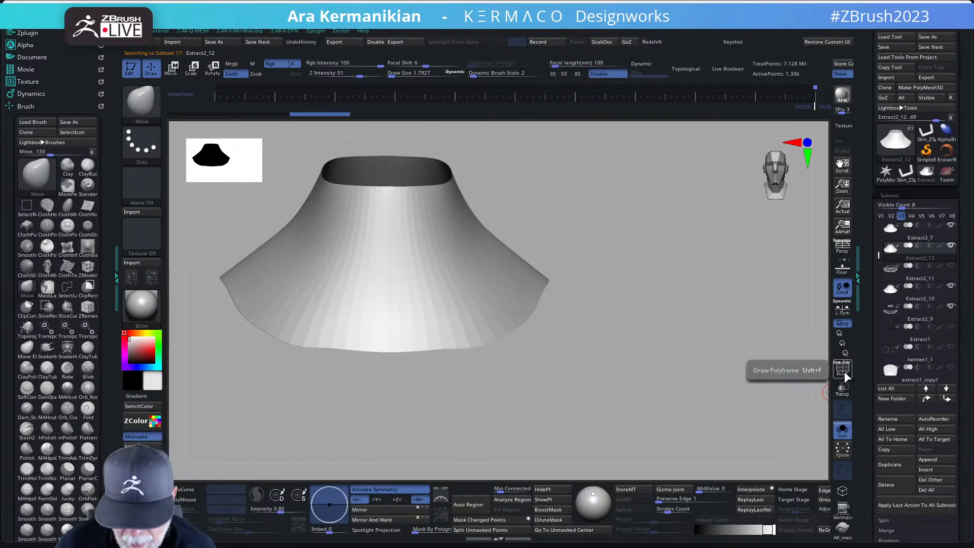
{"action": "left_click", "coordinate": [842, 369]}
{"action": "key", "text": "f"}
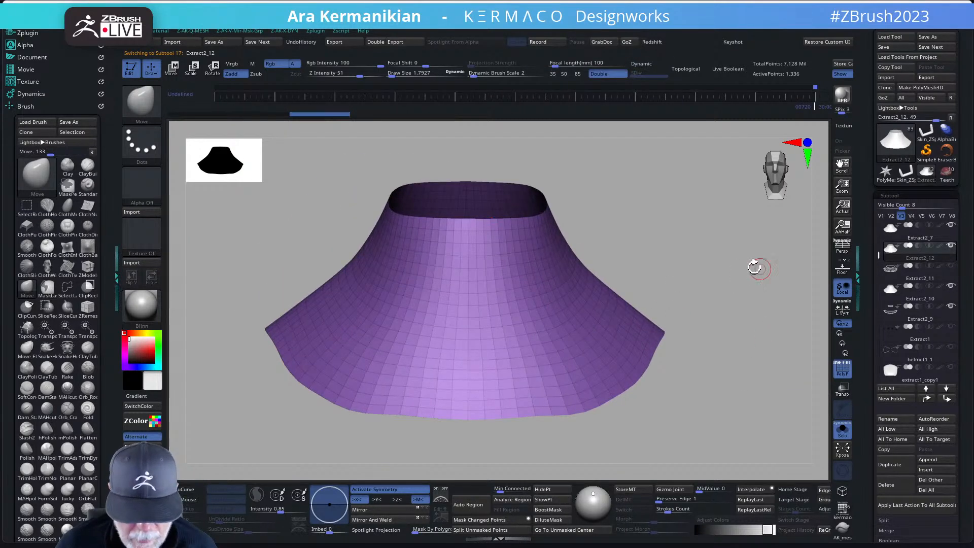
{"action": "left_click_drag", "start_coordinate": [754, 267], "coordinate": [642, 260], "text": "alt"}
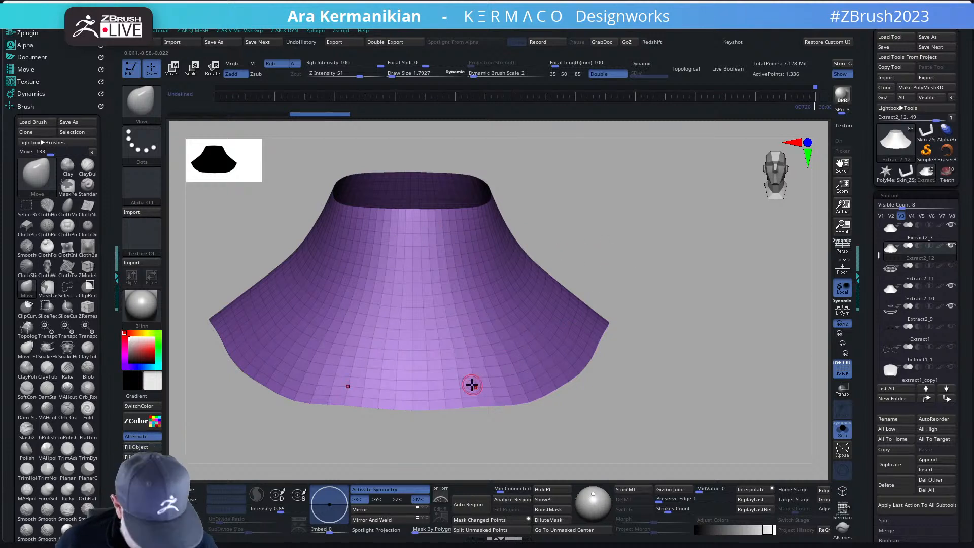
Step: Switch to the ZModeler brush and run ZRemesher on the collar copy with the Same option
{"action": "key", "text": "b"}
{"action": "key", "text": "z"}
{"action": "key", "text": "m"}
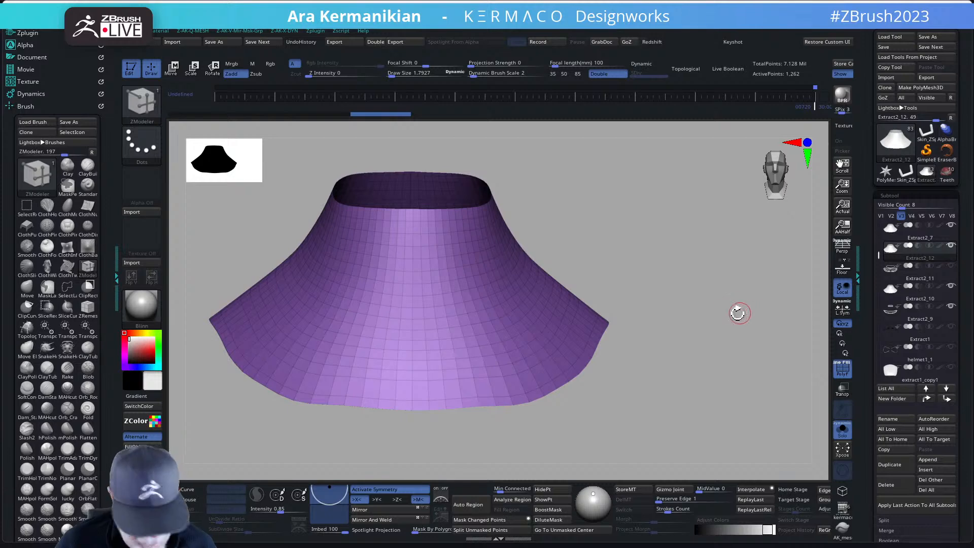
{"action": "key", "text": "q"}
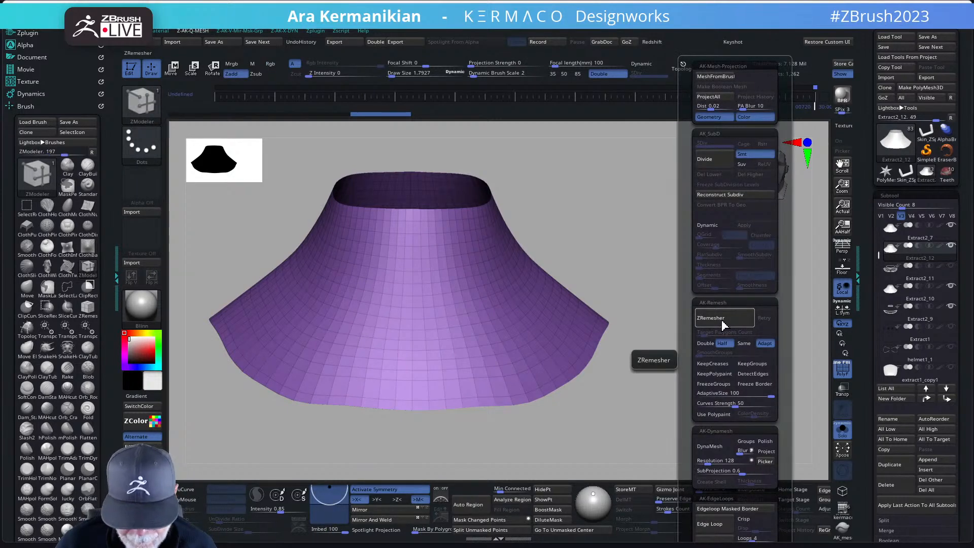
{"action": "left_click", "coordinate": [743, 344]}
{"action": "left_click", "coordinate": [726, 324]}
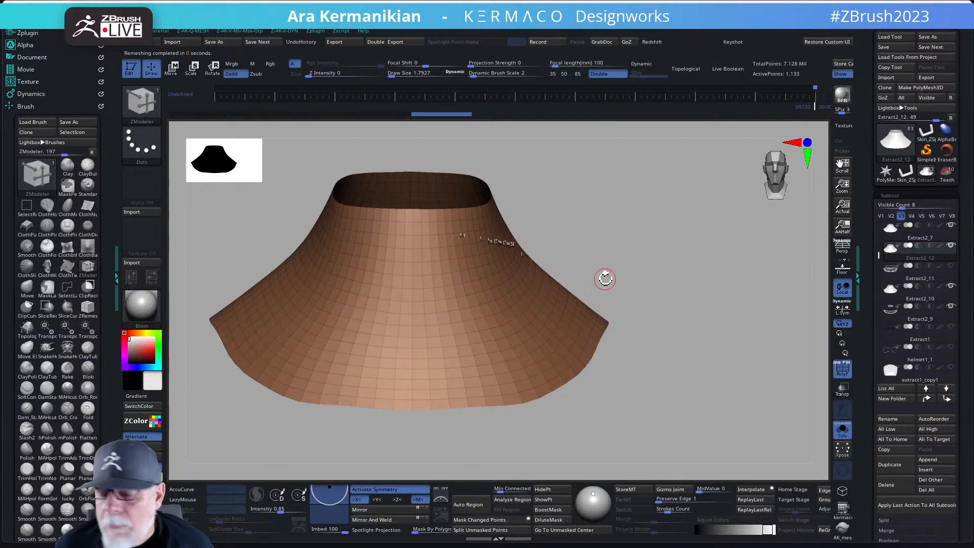
Step: Delete several horizontal edge loops from the collar copy, working from its lower edge up toward the neck opening
{"action": "left_click", "coordinate": [493, 388], "text": "alt"}
{"action": "left_click", "coordinate": [480, 355], "text": "alt"}
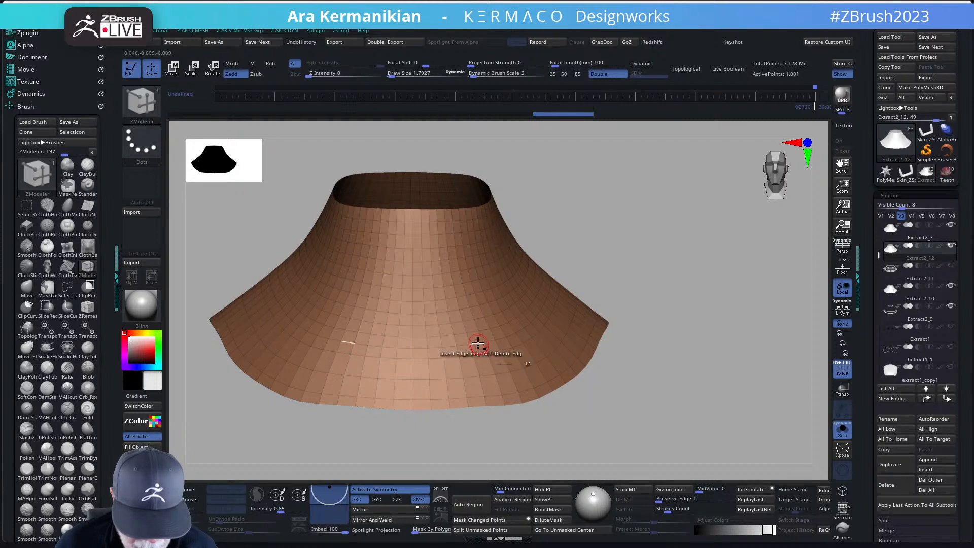
{"action": "left_click", "coordinate": [477, 342], "text": "alt"}
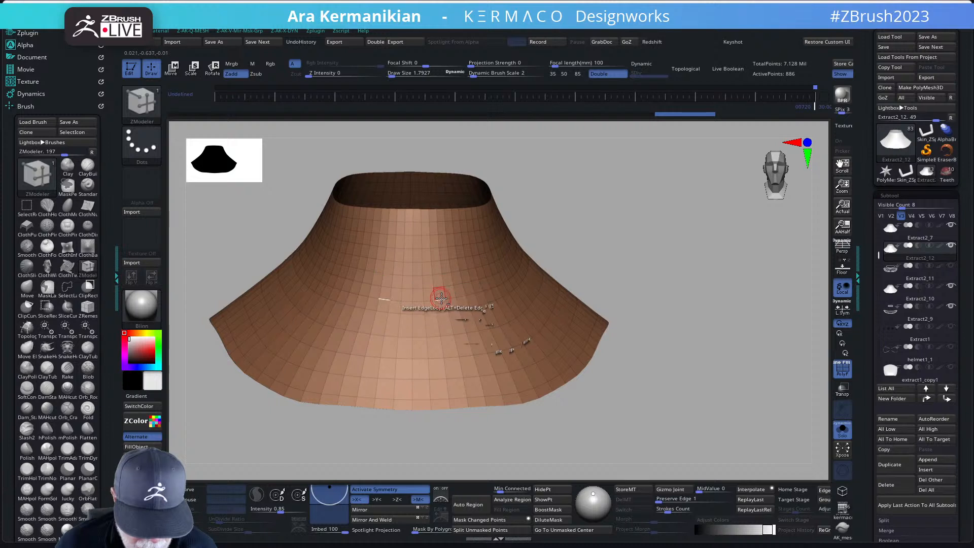
{"action": "left_click", "coordinate": [438, 275], "text": "alt"}
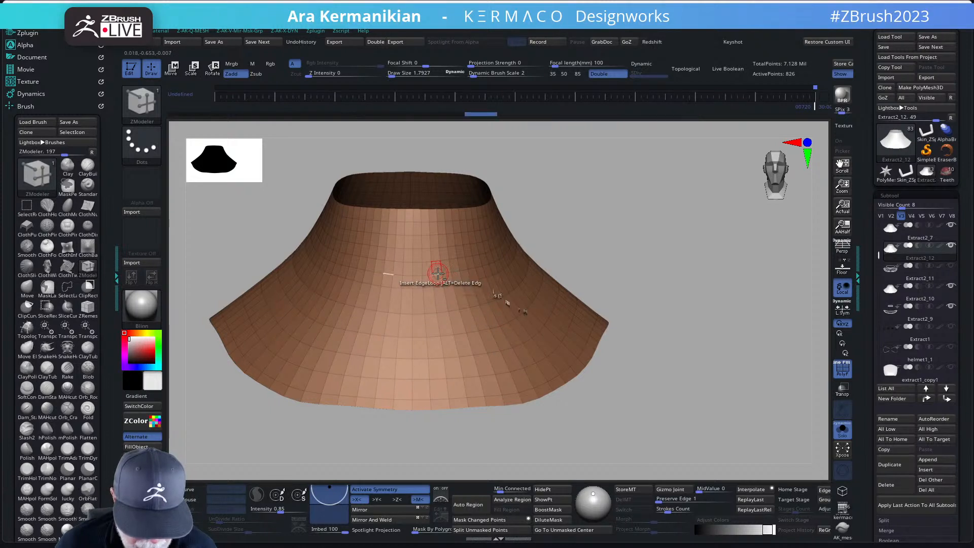
{"action": "left_click", "coordinate": [424, 252], "text": "alt"}
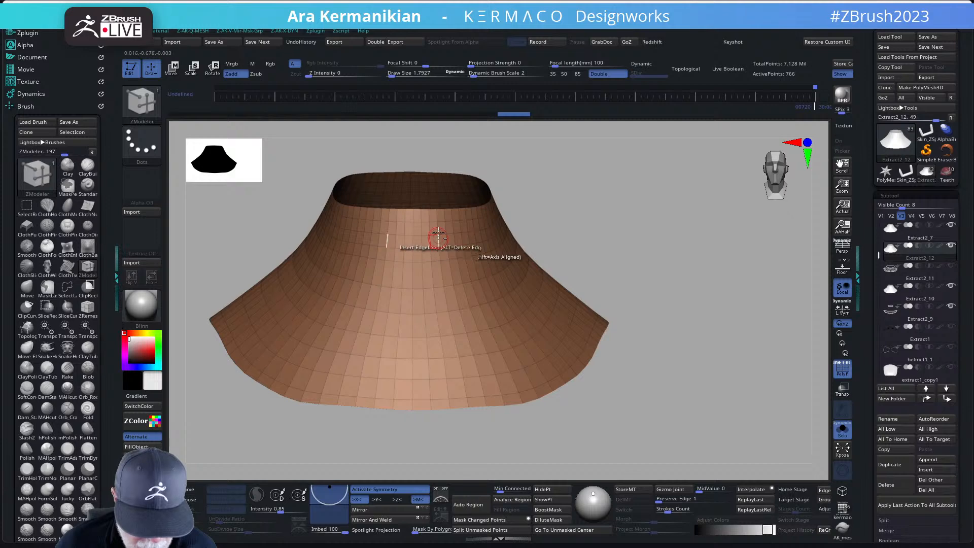
Step: Run ZRemesher on the thinned-out collar copy again to even out the polygon rows
{"action": "key", "text": "ctrl+q"}
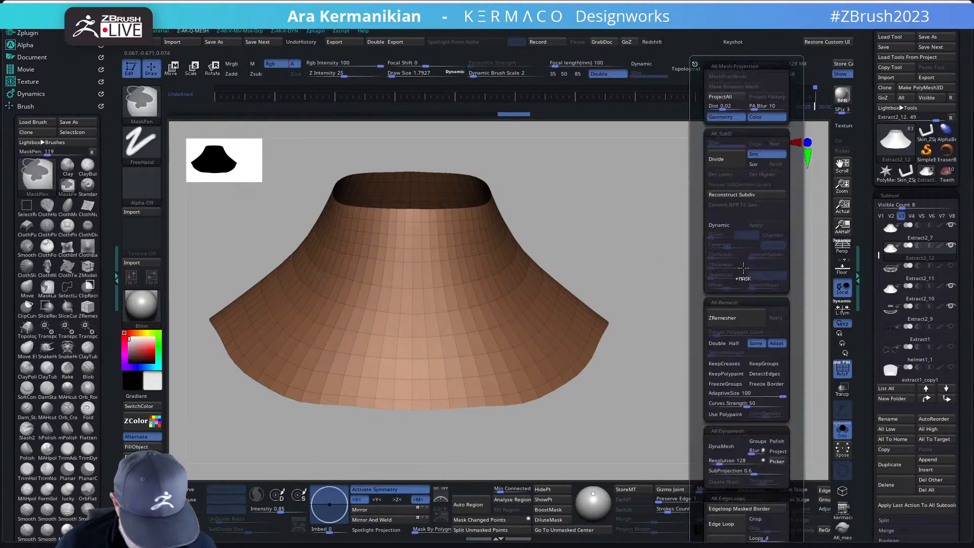
{"action": "left_click", "coordinate": [732, 318]}
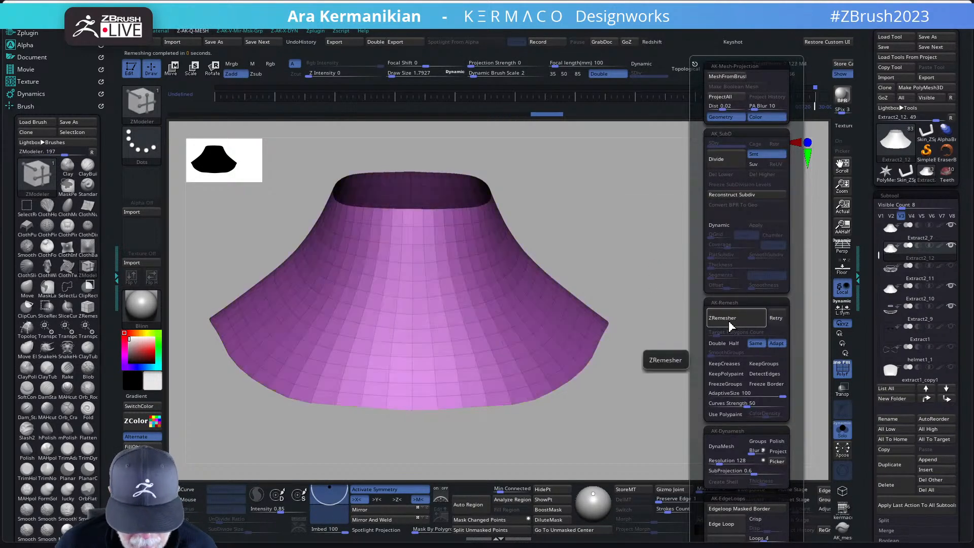
{"action": "mouse_move", "coordinate": [645, 285]}
{"action": "left_mouse_down"}
{"action": "mouse_move", "coordinate": [679, 296]}
{"action": "mouse_move", "coordinate": [657, 280]}
{"action": "left_mouse_up"}
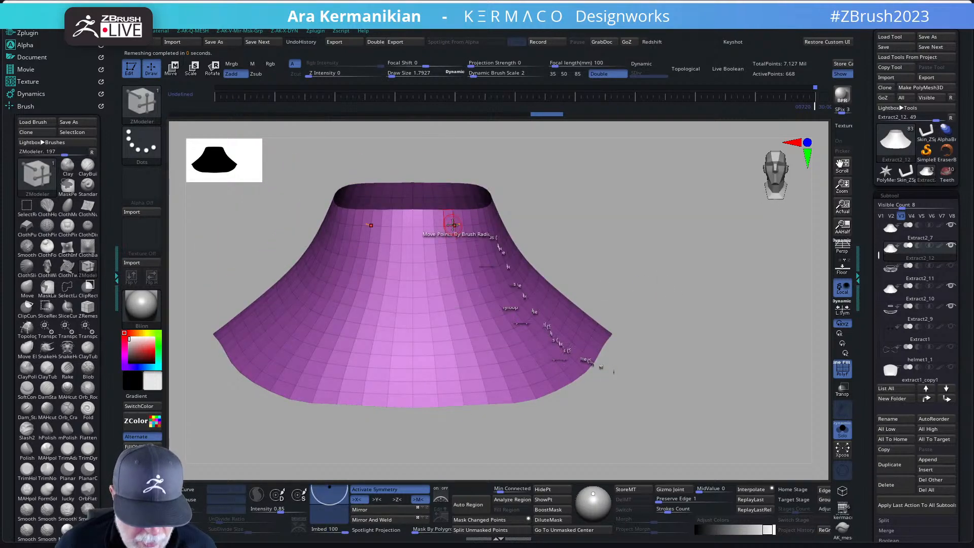
{"action": "left_click_drag", "start_coordinate": [695, 280], "coordinate": [708, 298]}
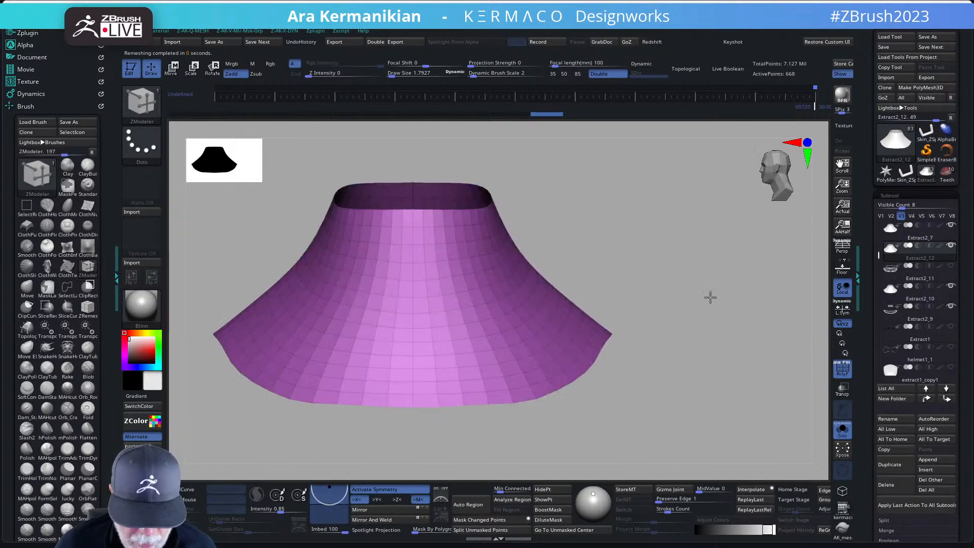
Step: Set ZRemesher's AdaptiveSize to 60, enable DetectEdges, and remesh the collar copy
{"action": "left_click_drag", "start_coordinate": [869, 343], "coordinate": [865, 229]}
{"action": "left_click", "coordinate": [895, 236]}
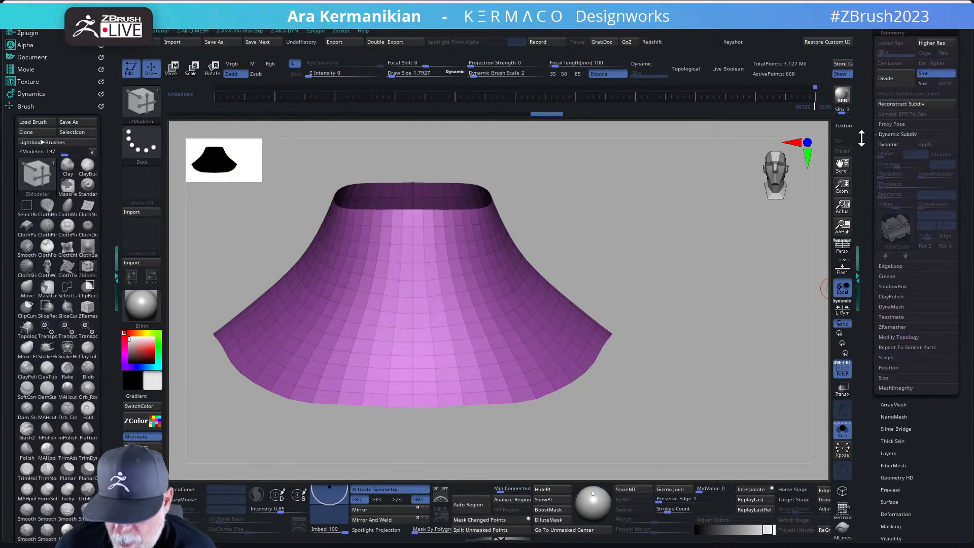
{"action": "mouse_move", "coordinate": [863, 137]}
{"action": "left_mouse_down"}
{"action": "mouse_move", "coordinate": [865, 200]}
{"action": "mouse_move", "coordinate": [870, 145]}
{"action": "left_mouse_up"}
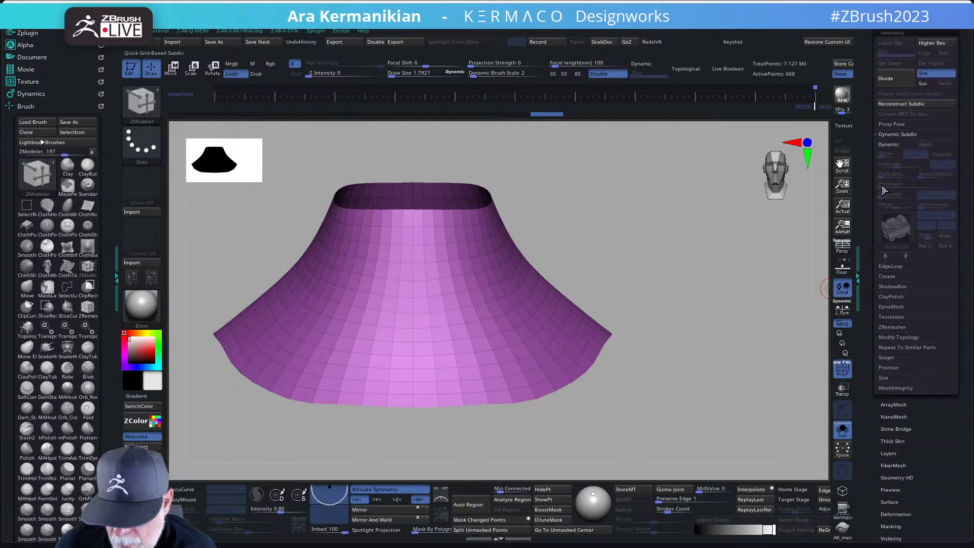
{"action": "left_click", "coordinate": [893, 328]}
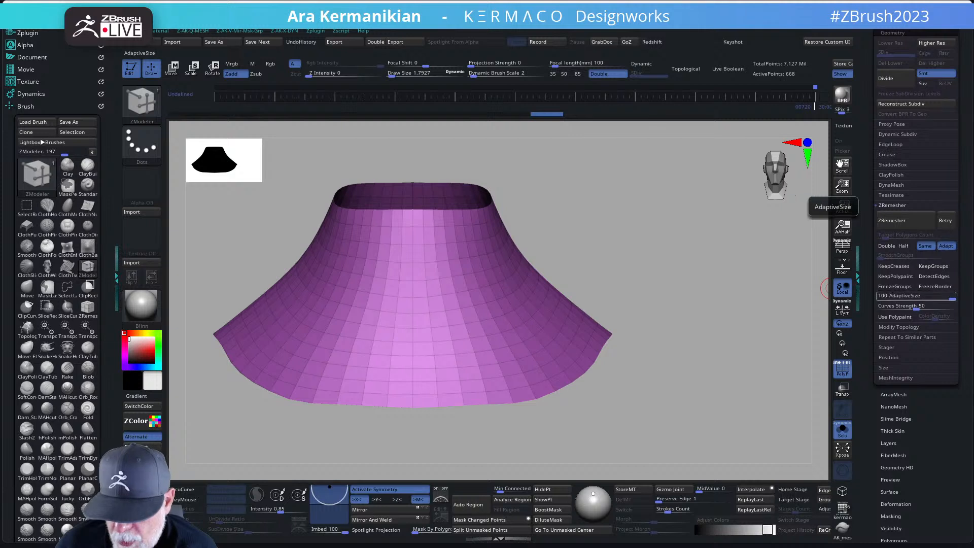
{"action": "left_click_drag", "start_coordinate": [939, 294], "coordinate": [891, 293]}
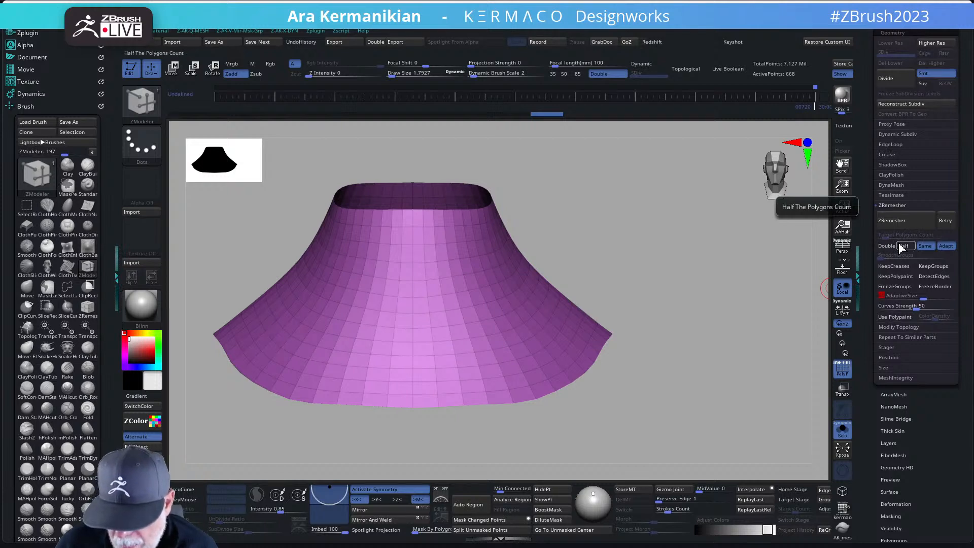
{"action": "left_click", "coordinate": [930, 278]}
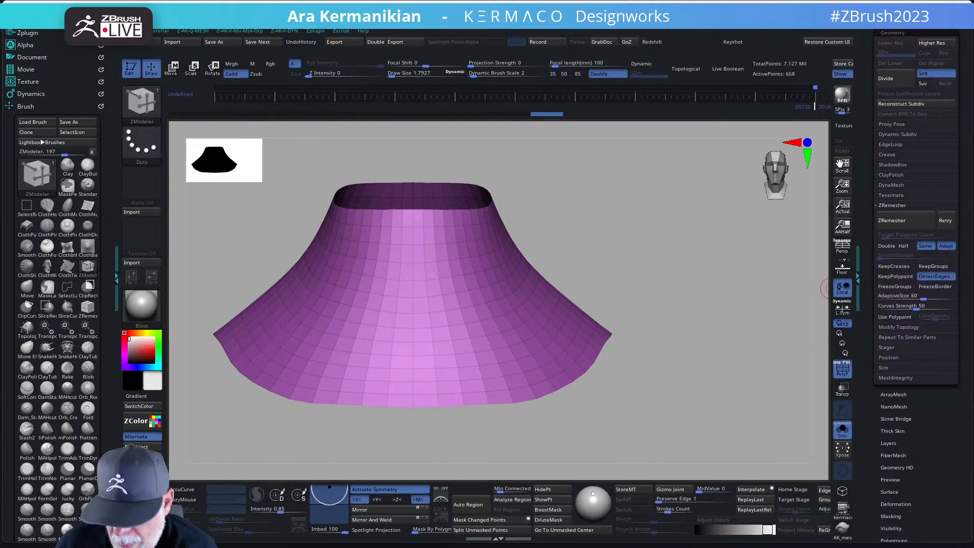
{"action": "left_click", "coordinate": [898, 224]}
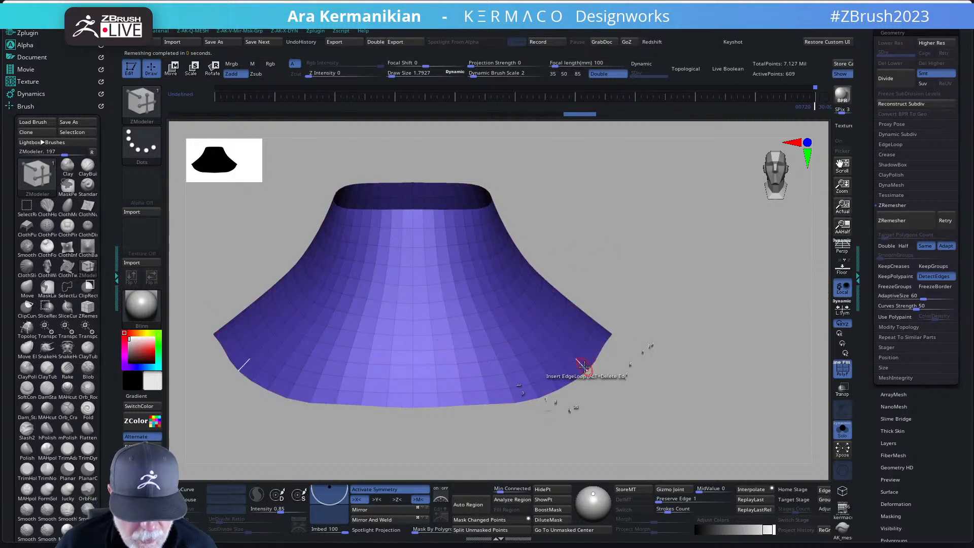
Step: Set the ZModeler edge action to Slide with the EdgeLoop Complete target for the collar copy
{"action": "left_click_drag", "start_coordinate": [573, 229], "coordinate": [635, 253]}
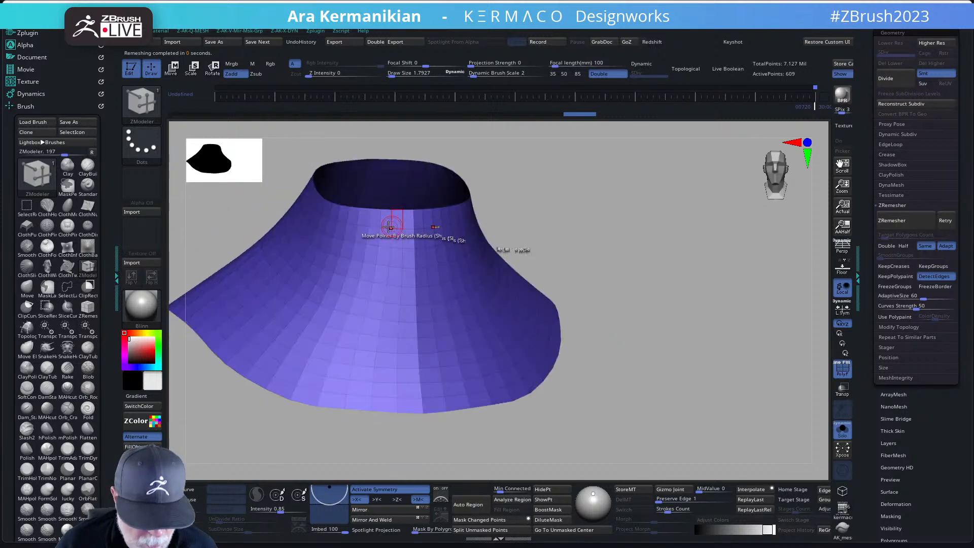
{"action": "left_click_drag", "start_coordinate": [641, 300], "coordinate": [676, 257]}
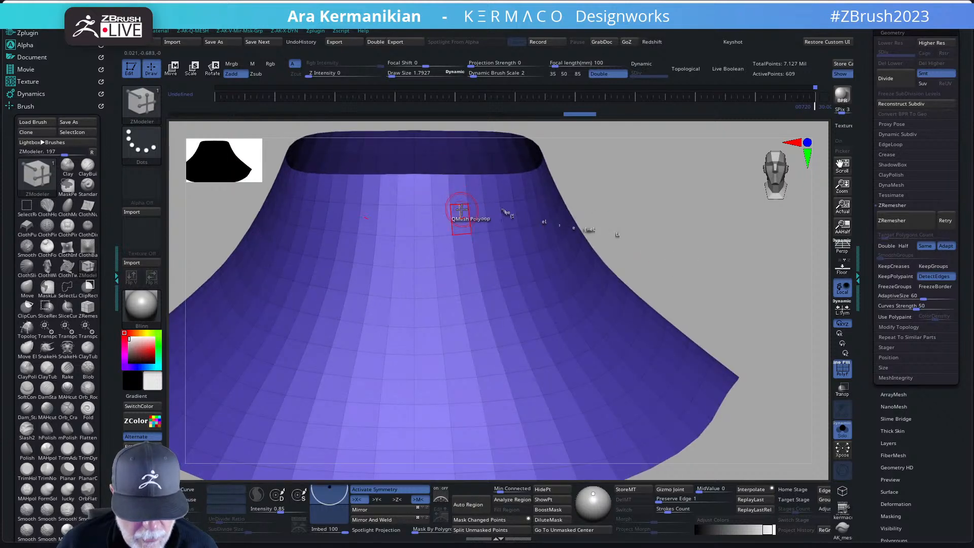
{"action": "key", "text": "space"}
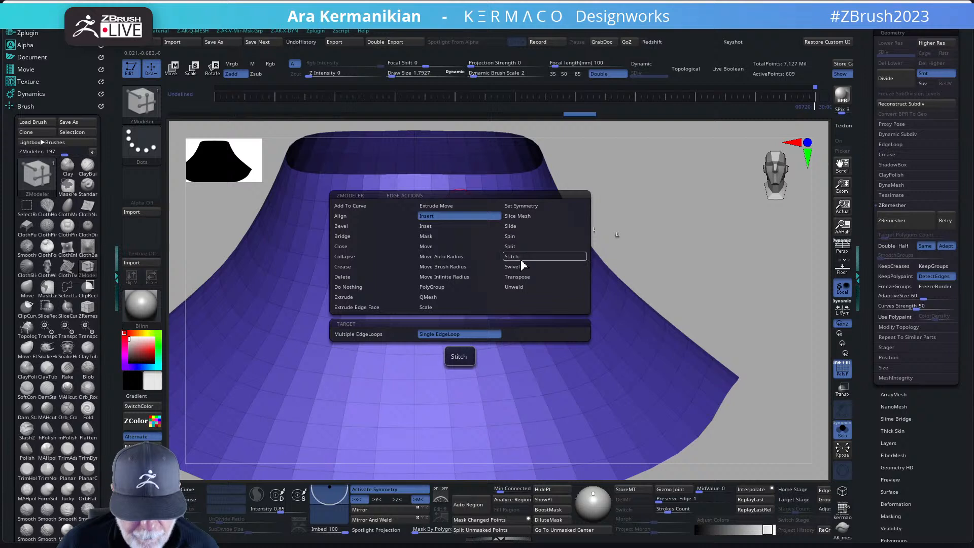
{"action": "left_click", "coordinate": [523, 226]}
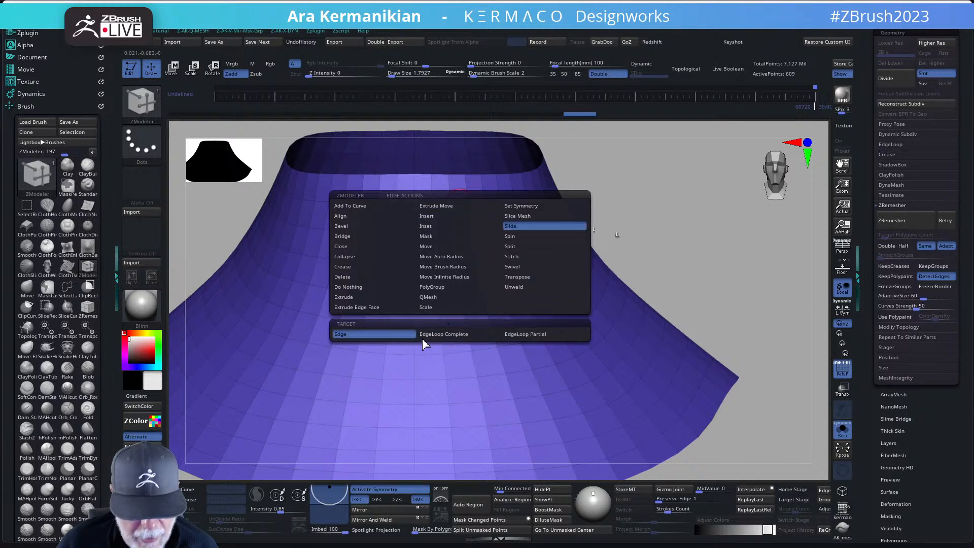
{"action": "left_click", "coordinate": [447, 335]}
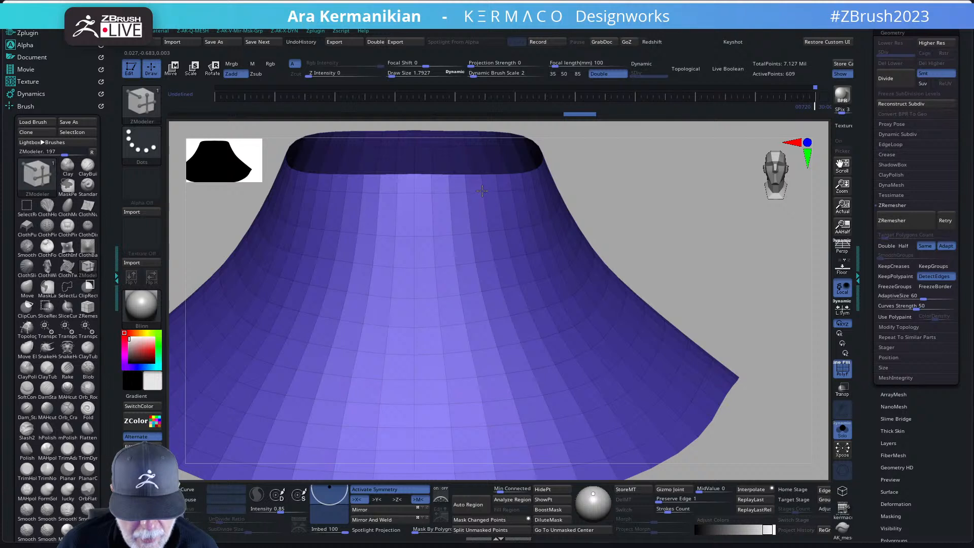
Step: Switch the ZModeler edge action to Insert and add three single horizontal edge loops around the upper part of the collar copy
{"action": "key", "text": "space"}
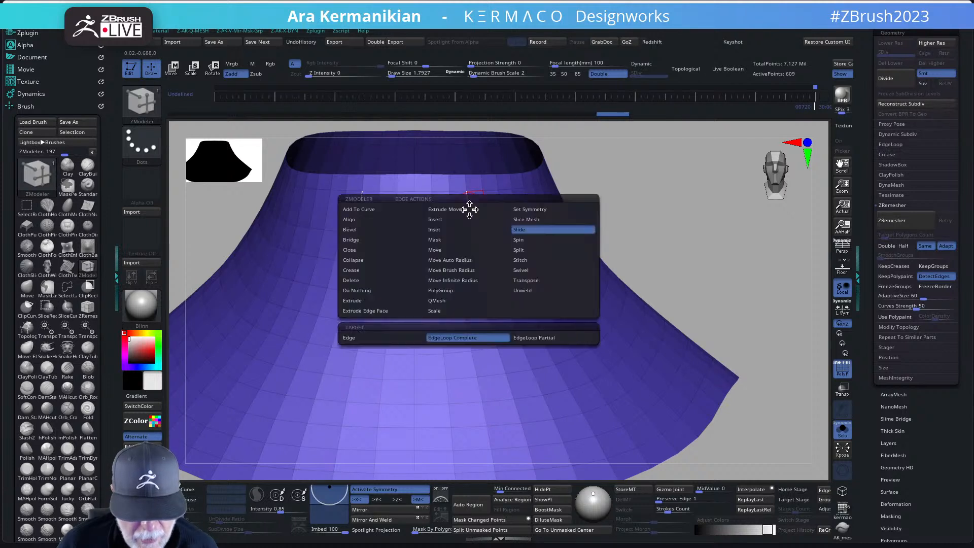
{"action": "left_click", "coordinate": [446, 223]}
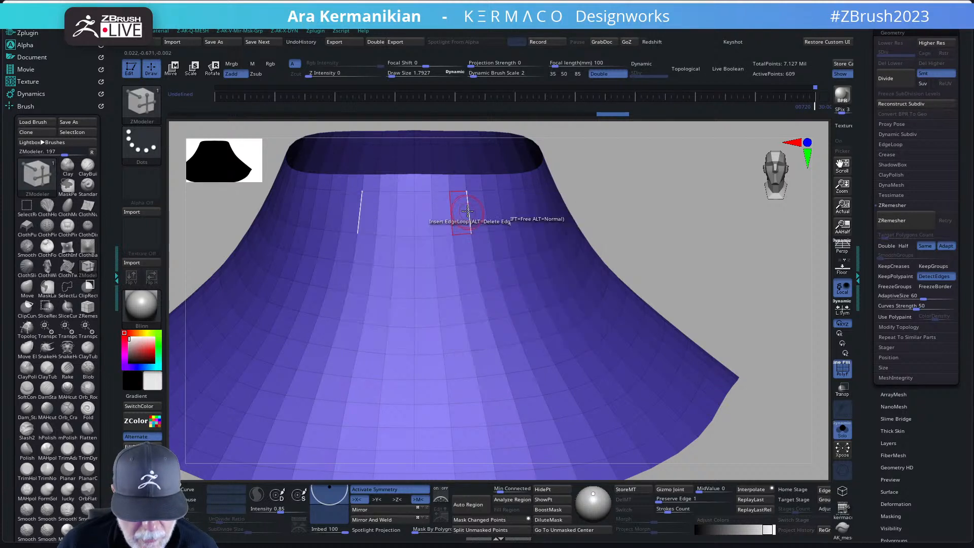
{"action": "left_click", "coordinate": [470, 212]}
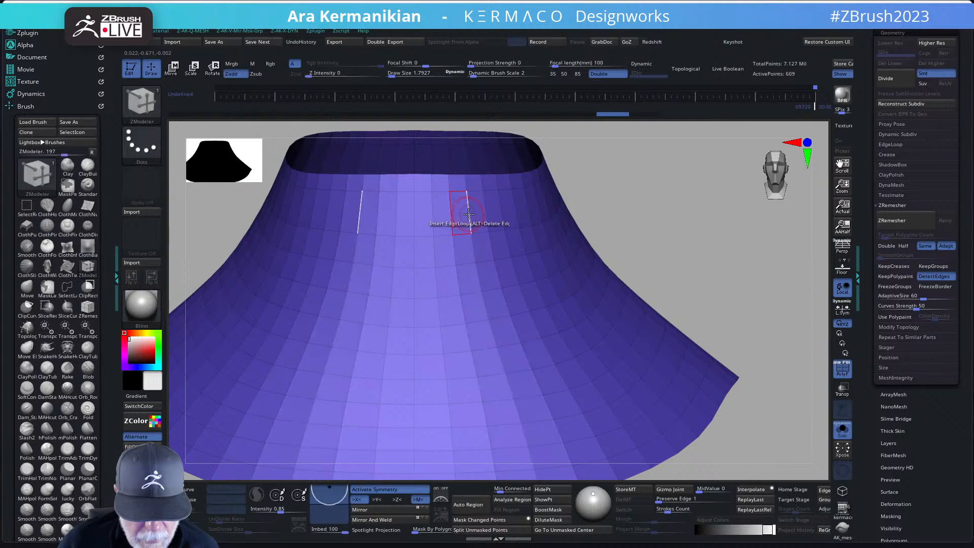
{"action": "left_click", "coordinate": [465, 213]}
{"action": "left_click_drag", "start_coordinate": [717, 242], "coordinate": [720, 227], "text": "alt"}
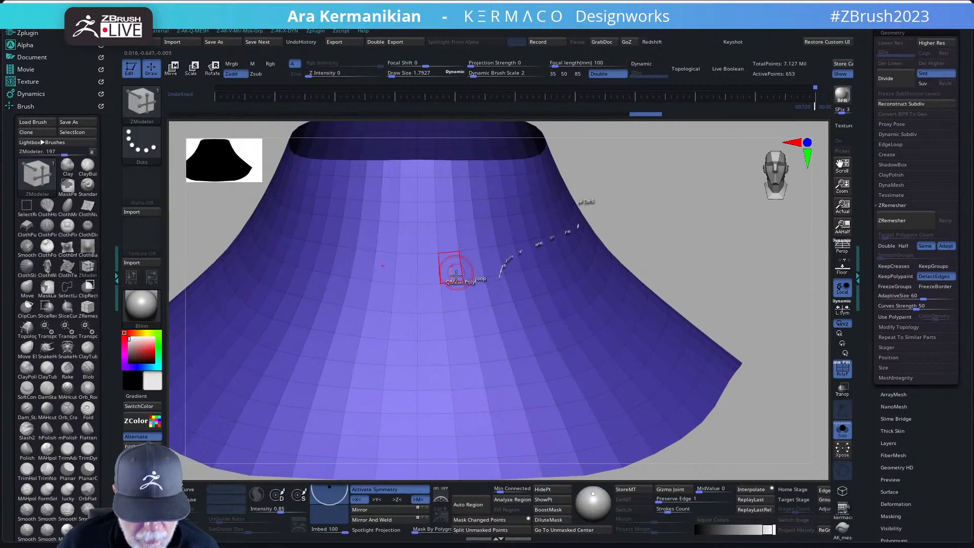
{"action": "left_click", "coordinate": [454, 233]}
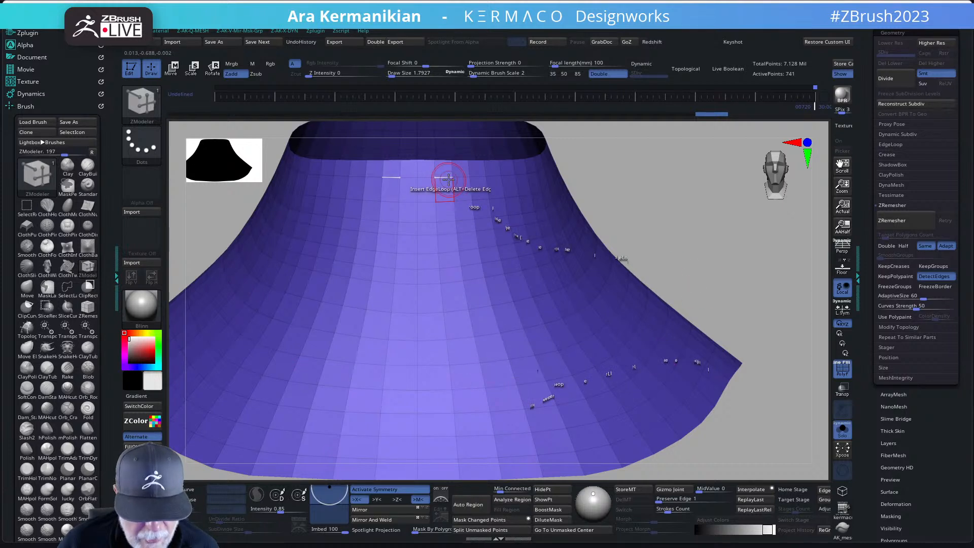
Step: Try to slide a complete edge loop upward just below the collar copy's neck opening
{"action": "key", "text": "space"}
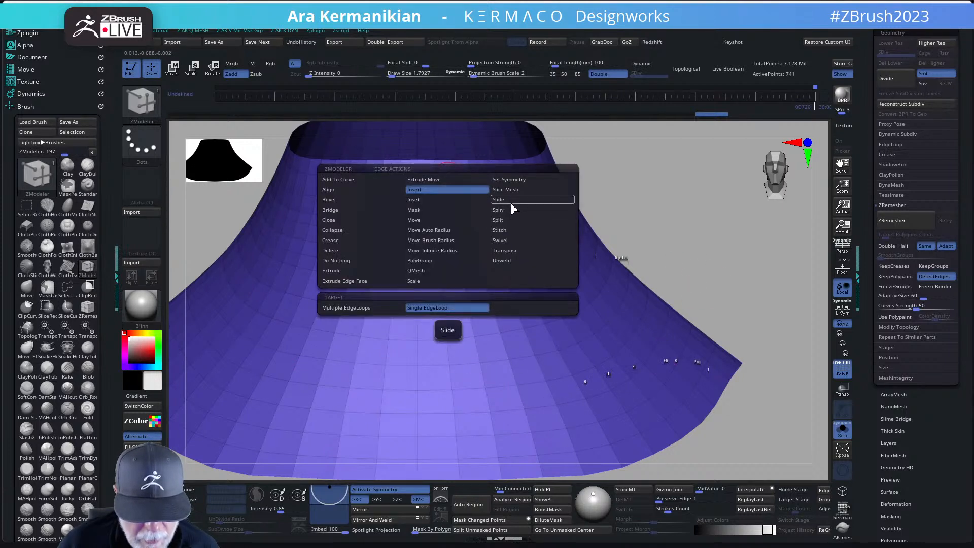
{"action": "left_click", "coordinate": [510, 203]}
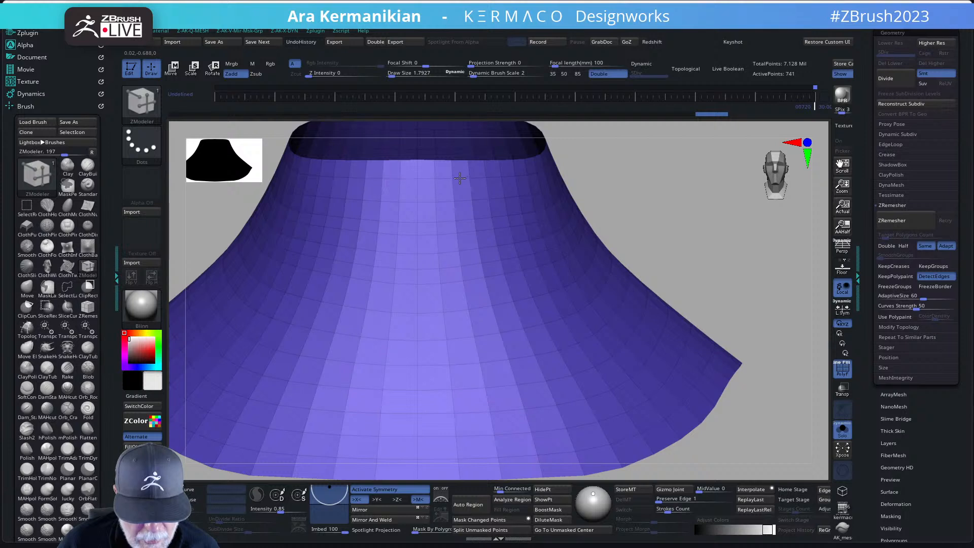
{"action": "left_click_drag", "start_coordinate": [464, 202], "coordinate": [464, 193]}
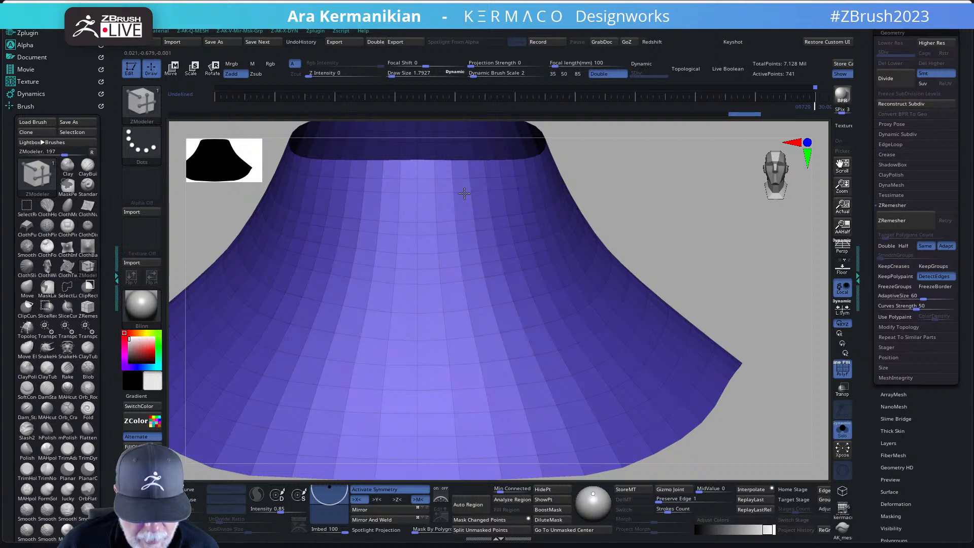
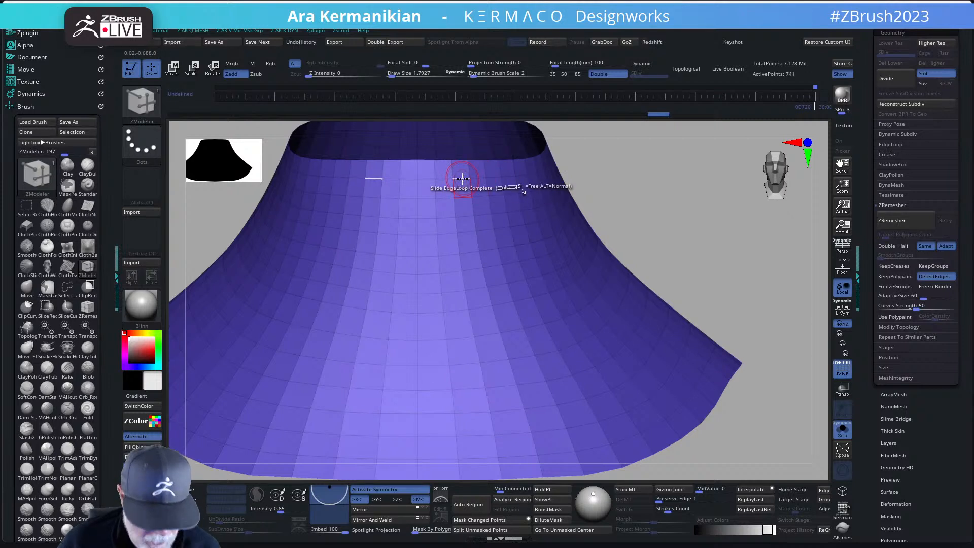
Step: Restore the Insert edge action and delete every horizontal edge loop between the collar copy's neck opening and its lower edge
{"action": "key", "text": "space"}
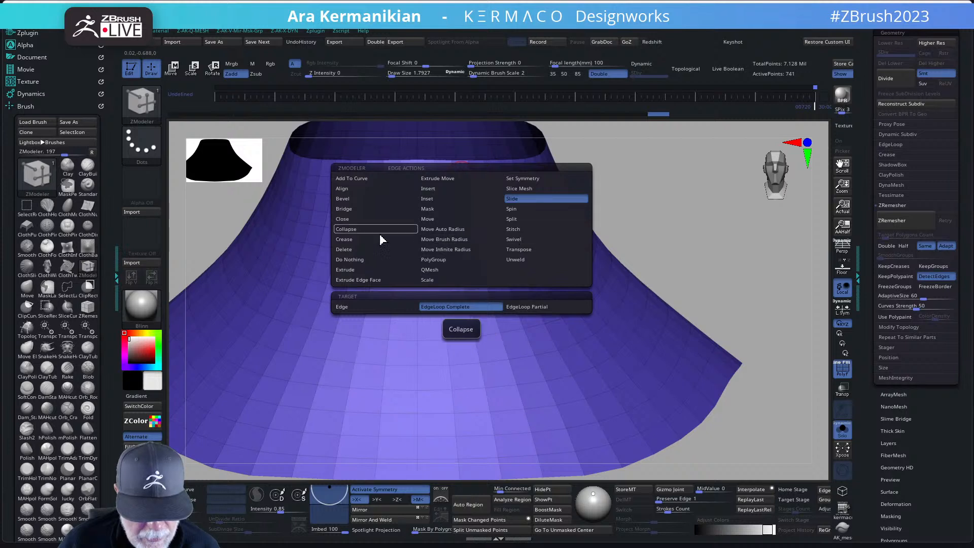
{"action": "left_click", "coordinate": [343, 249]}
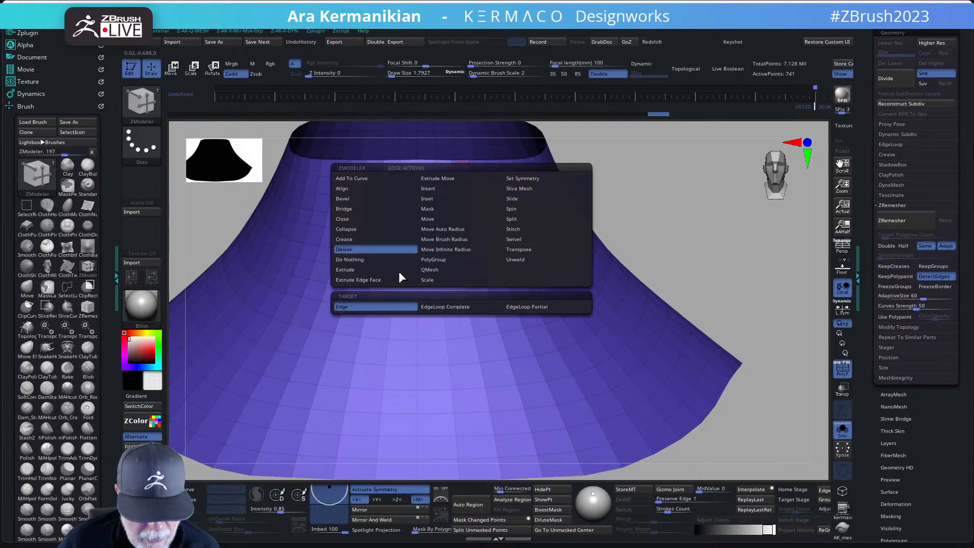
{"action": "left_click", "coordinate": [439, 191]}
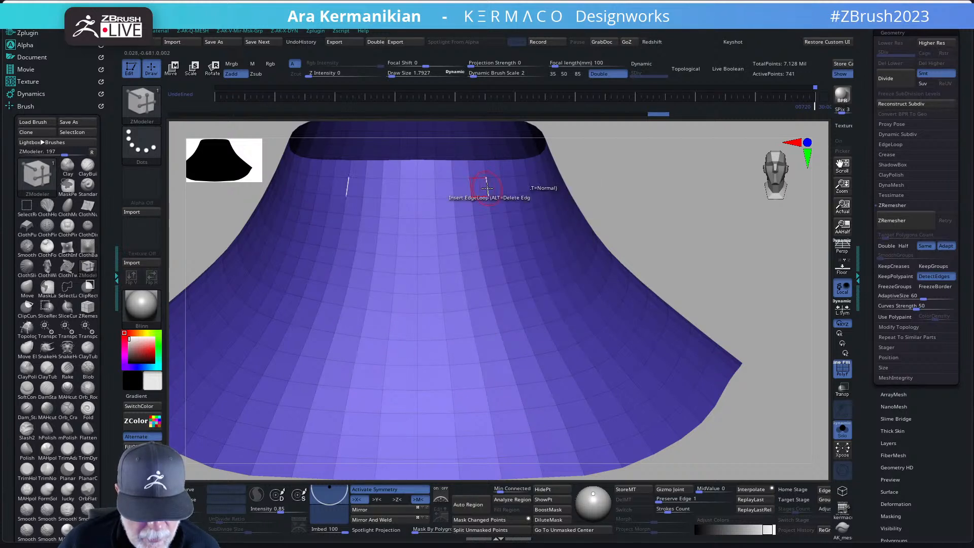
{"action": "left_click", "coordinate": [460, 197], "text": "alt"}
{"action": "left_click", "coordinate": [466, 219], "text": "alt"}
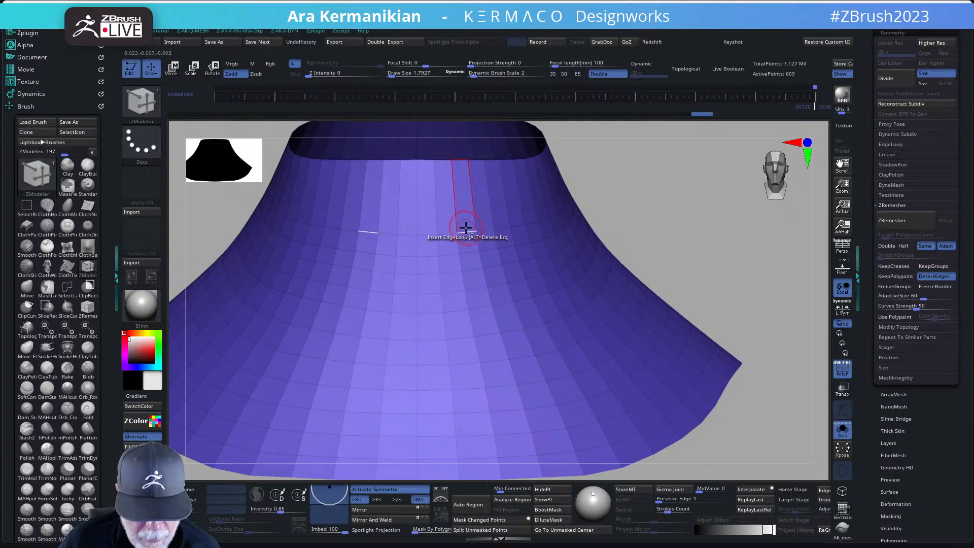
{"action": "left_click", "coordinate": [469, 229], "text": "alt"}
{"action": "left_click", "coordinate": [468, 258], "text": "alt"}
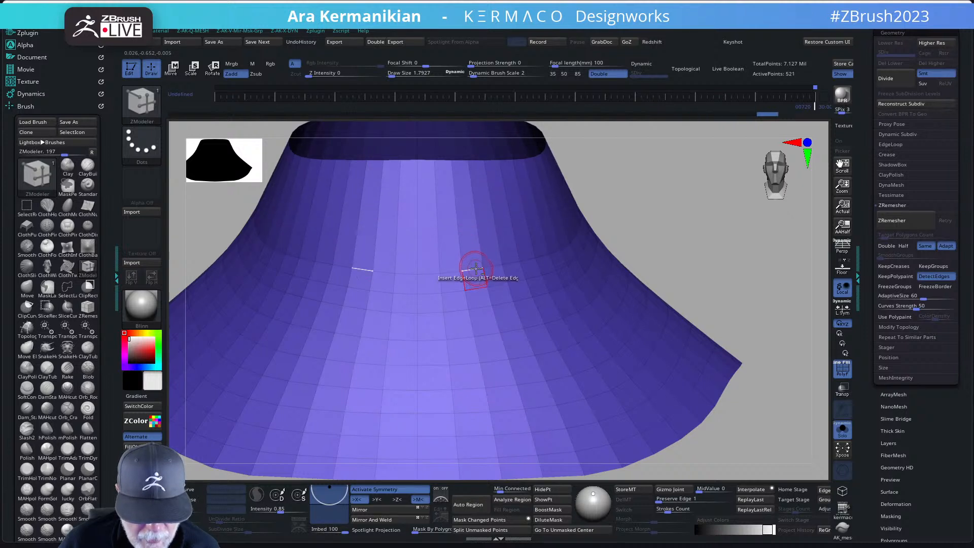
{"action": "left_click", "coordinate": [473, 269], "text": "alt"}
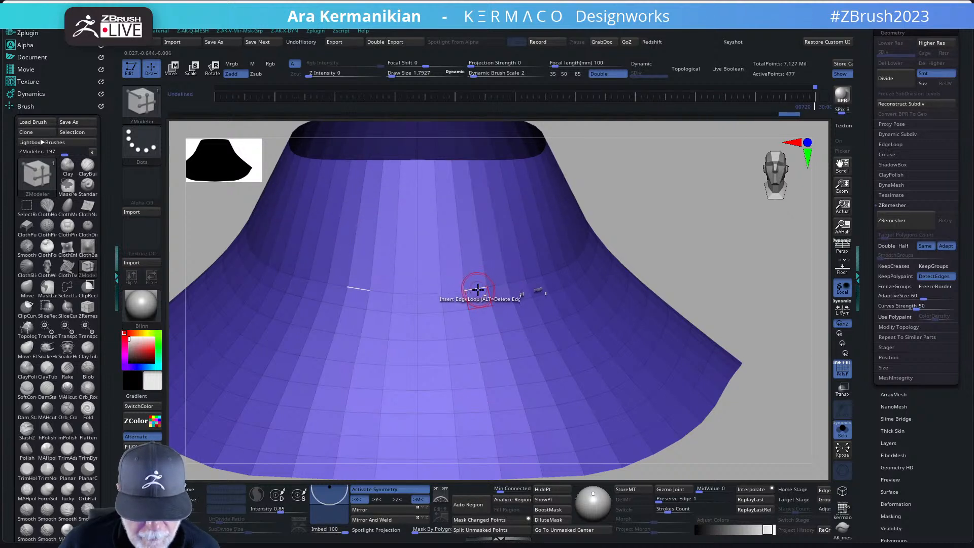
{"action": "left_click", "coordinate": [479, 306], "text": "alt"}
{"action": "left_click", "coordinate": [489, 335], "text": "alt"}
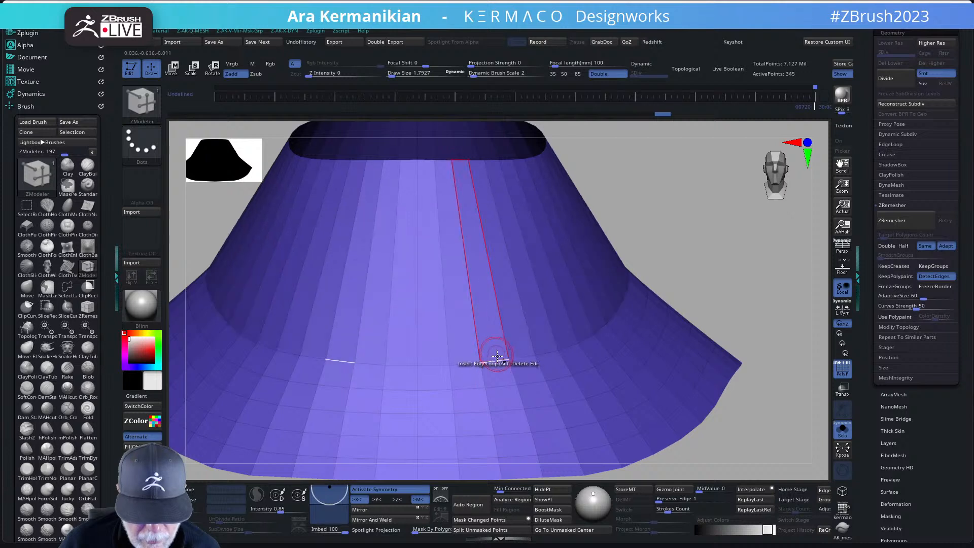
{"action": "left_click", "coordinate": [500, 361], "text": "alt"}
{"action": "left_click", "coordinate": [503, 401], "text": "alt"}
{"action": "left_click", "coordinate": [514, 411], "text": "alt"}
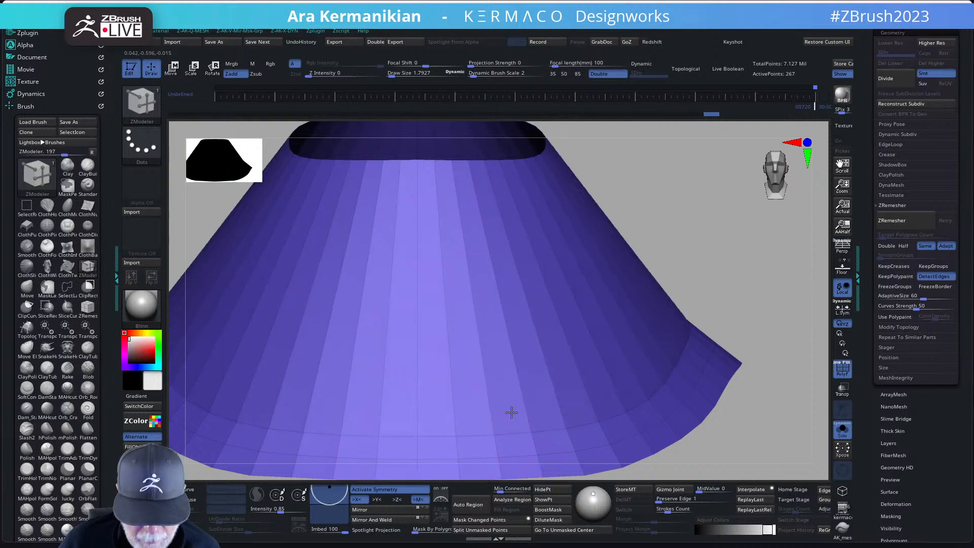
{"action": "left_click", "coordinate": [515, 430], "text": "alt"}
{"action": "left_click", "coordinate": [517, 460], "text": "alt"}
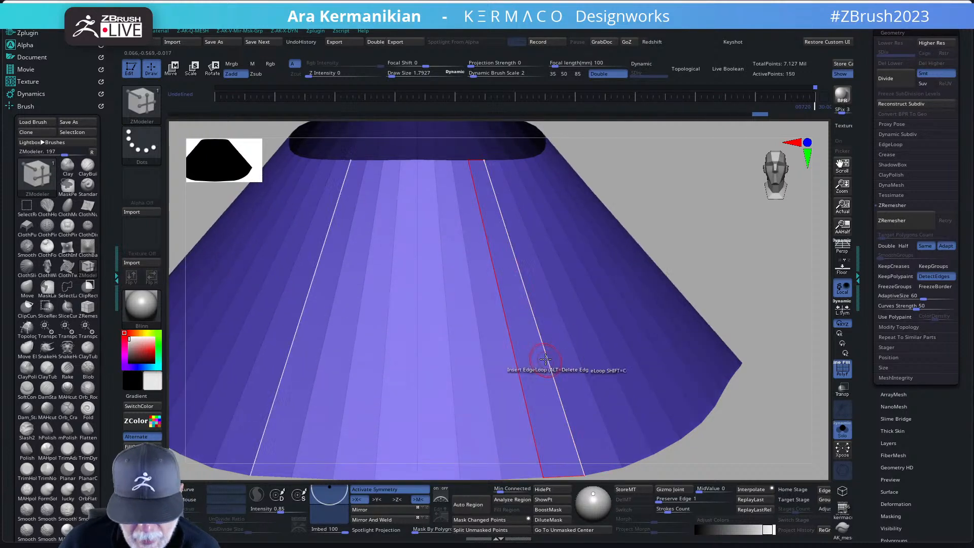
Step: Set the ZModeler Insert edge action to Multiple EdgeLoops with Specified Resolution and Interactive Elevation, and try it on the collar copy
{"action": "key", "text": "space"}
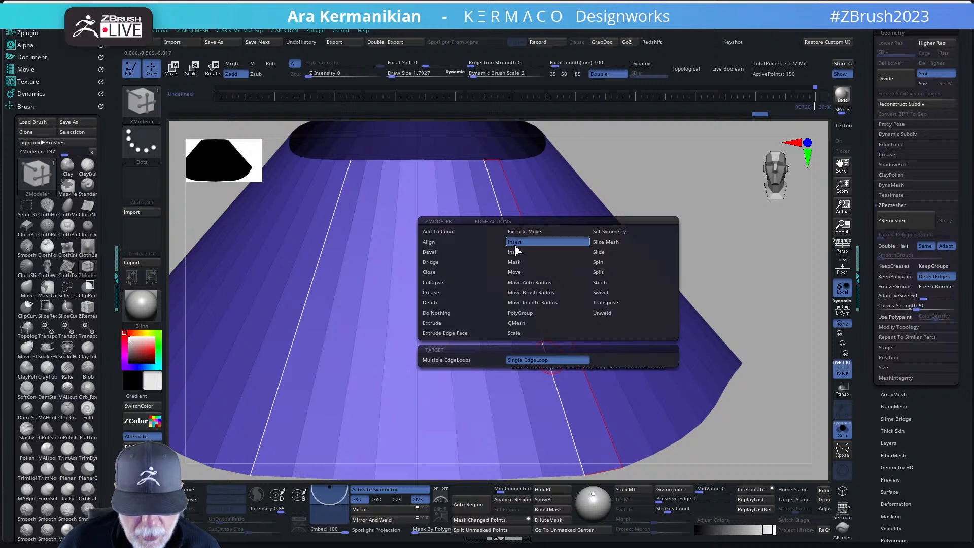
{"action": "left_click", "coordinate": [471, 361]}
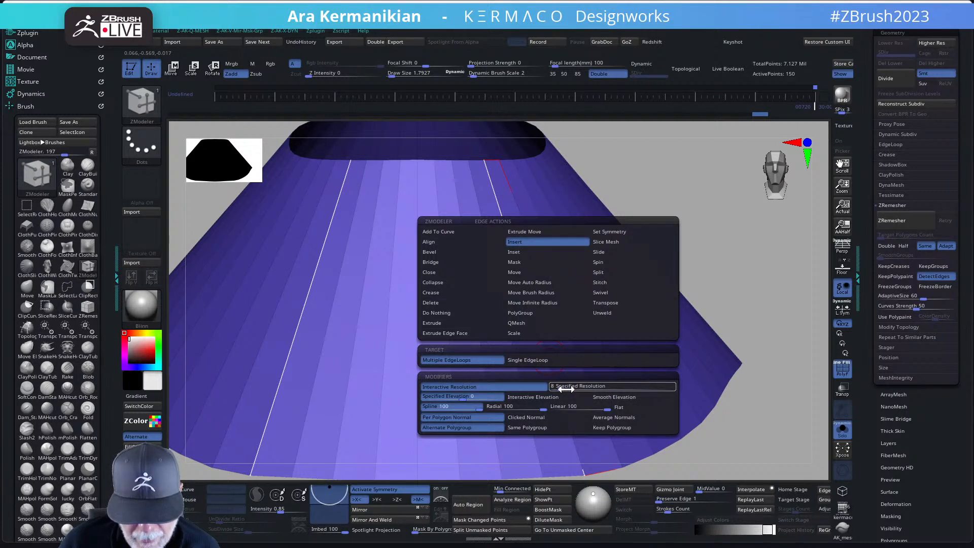
{"action": "left_click_drag", "start_coordinate": [566, 388], "coordinate": [543, 386]}
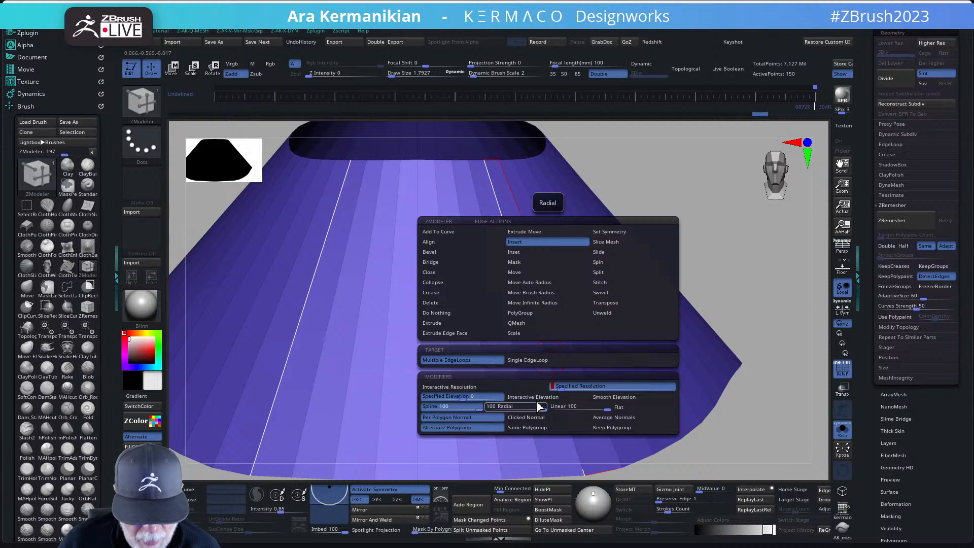
{"action": "left_click", "coordinate": [538, 398]}
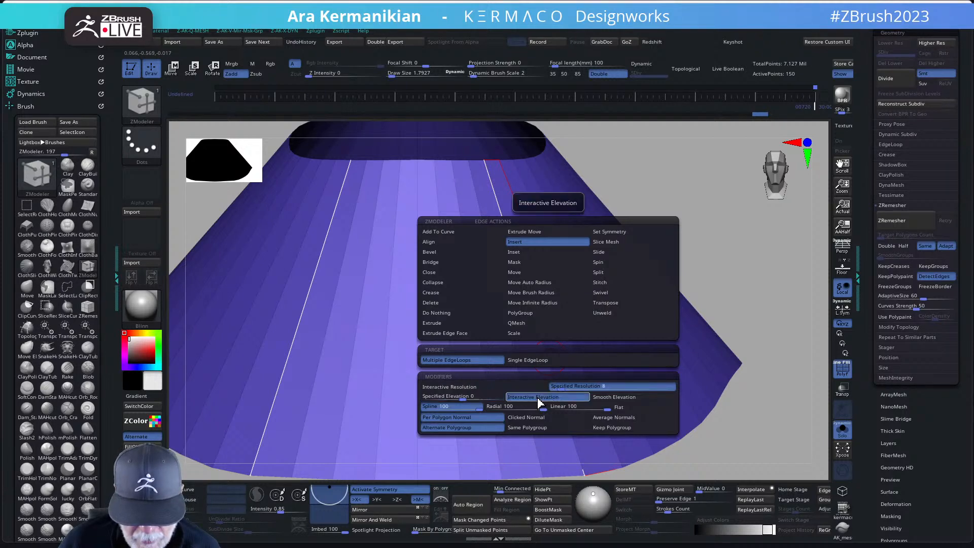
{"action": "left_click_drag", "start_coordinate": [621, 298], "coordinate": [595, 308]}
{"action": "key", "text": "ctrl+z"}
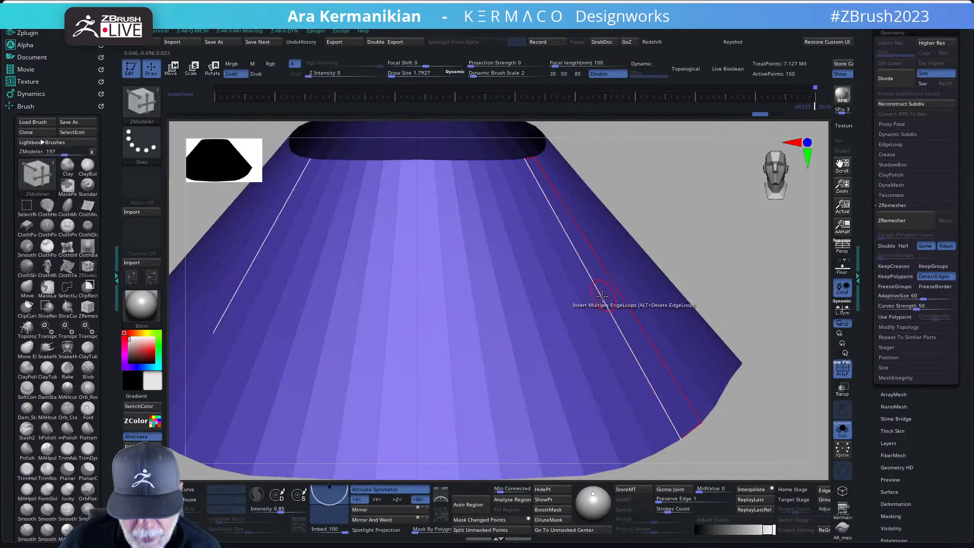
Step: Adjust the Insert action's Specified Resolution and insert evenly spaced horizontal edge loops with an inward-curved elevation along the collar copy
{"action": "key", "text": "space"}
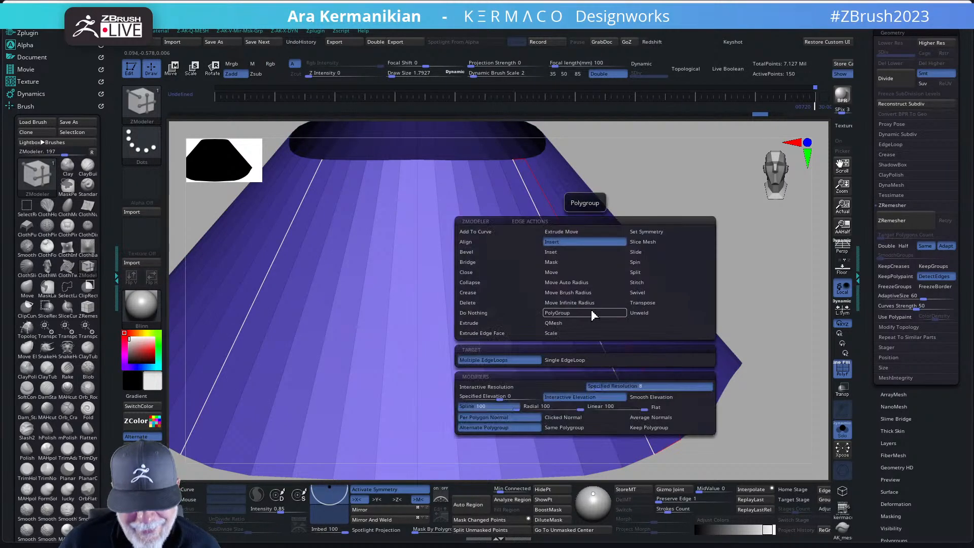
{"action": "left_click", "coordinate": [635, 386]}
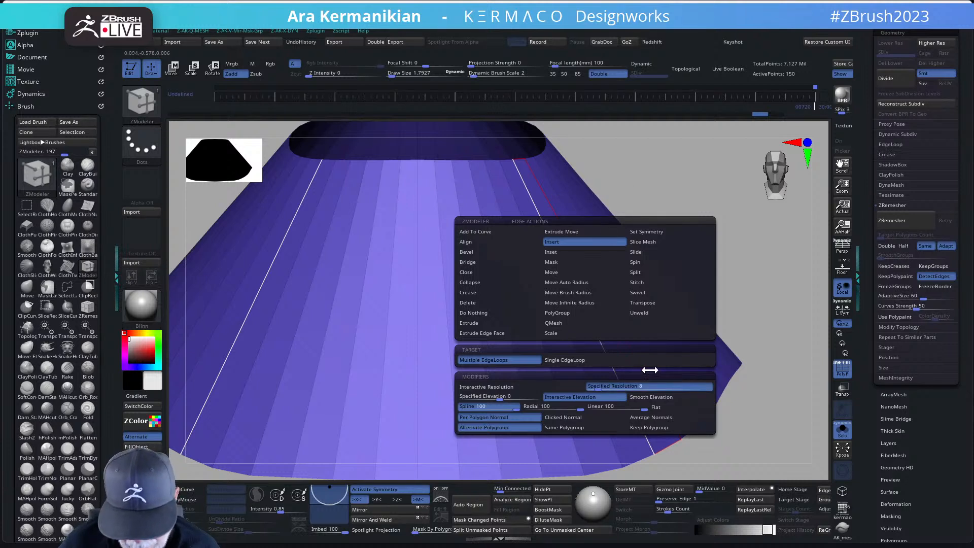
{"action": "left_click", "coordinate": [634, 390]}
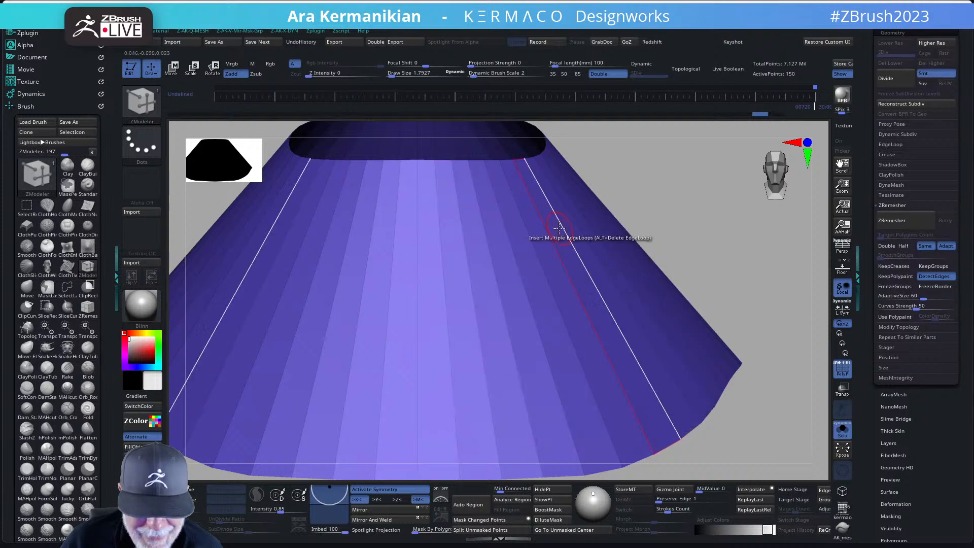
{"action": "left_click", "coordinate": [549, 237]}
{"action": "left_click", "coordinate": [529, 249]}
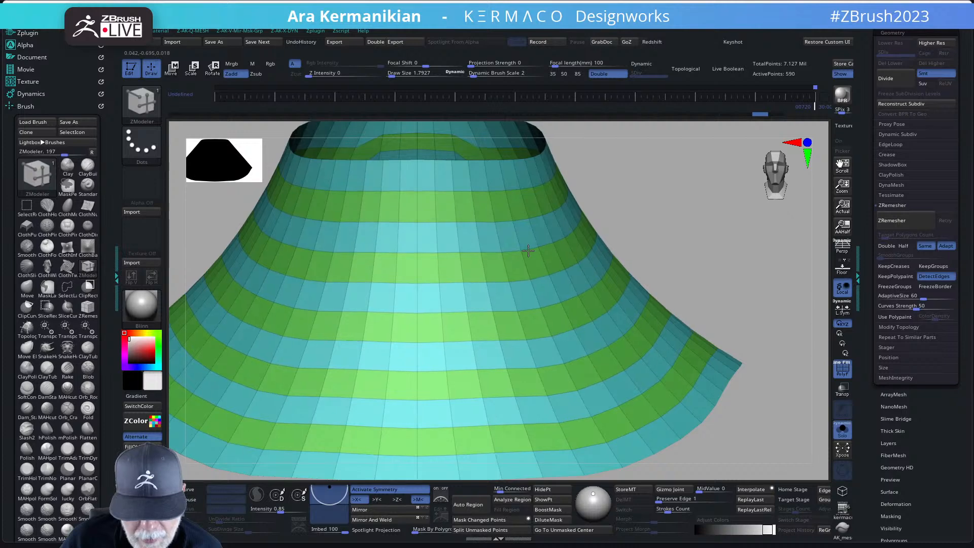
Step: Undo the collar copy's edge loop and remeshing edits back to its earlier dense mesh with Dynamic Subdivision active
{"action": "key", "text": "f"}
{"action": "mouse_move", "coordinate": [619, 217]}
{"action": "left_mouse_down"}
{"action": "mouse_move", "coordinate": [659, 230]}
{"action": "mouse_move", "coordinate": [659, 263]}
{"action": "mouse_move", "coordinate": [731, 252]}
{"action": "left_mouse_up"}
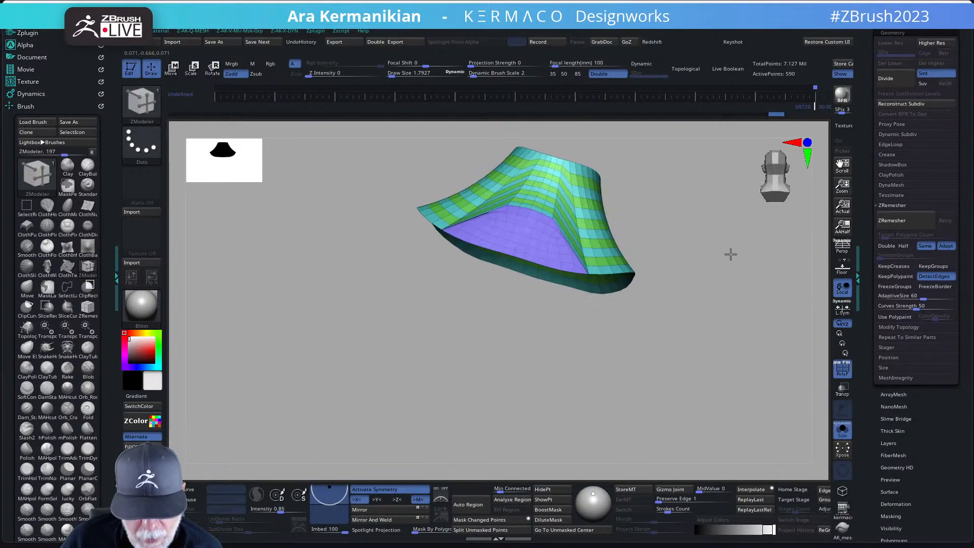
{"action": "key", "text": "ctrl"}
{"action": "left_click", "coordinate": [629, 278], "text": "ctrl+shift"}
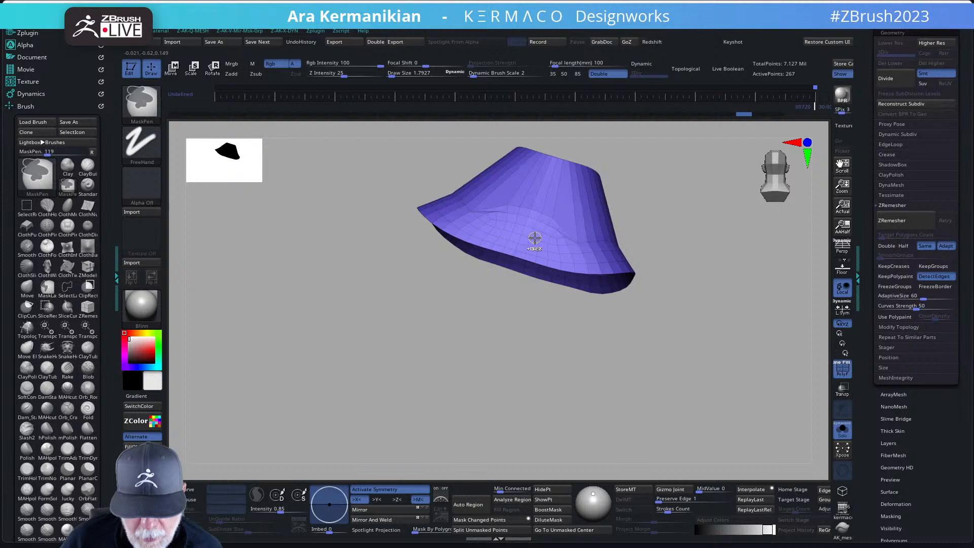
{"action": "key", "text": "ctrl+z"}
{"action": "key", "text": "ctrl+z"}
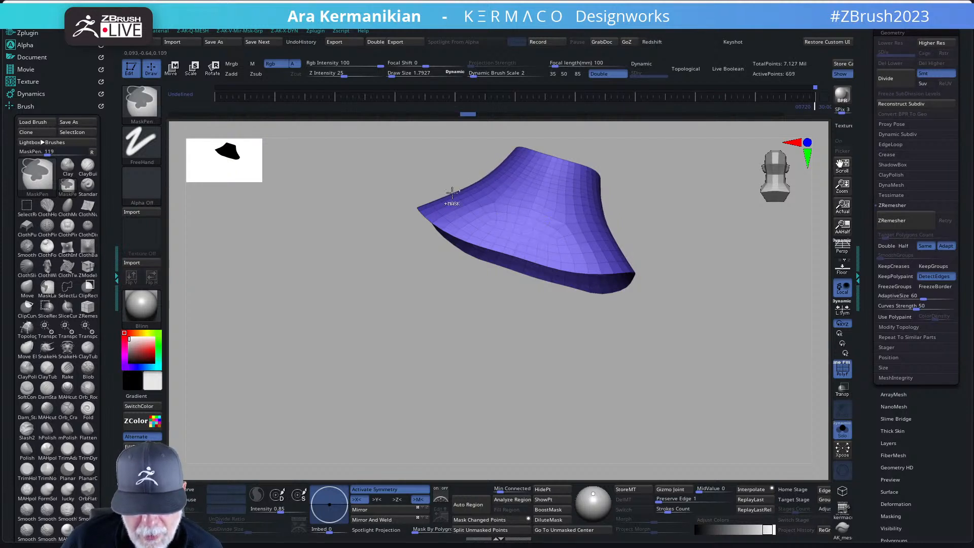
{"action": "key", "text": "ctrl+z"}
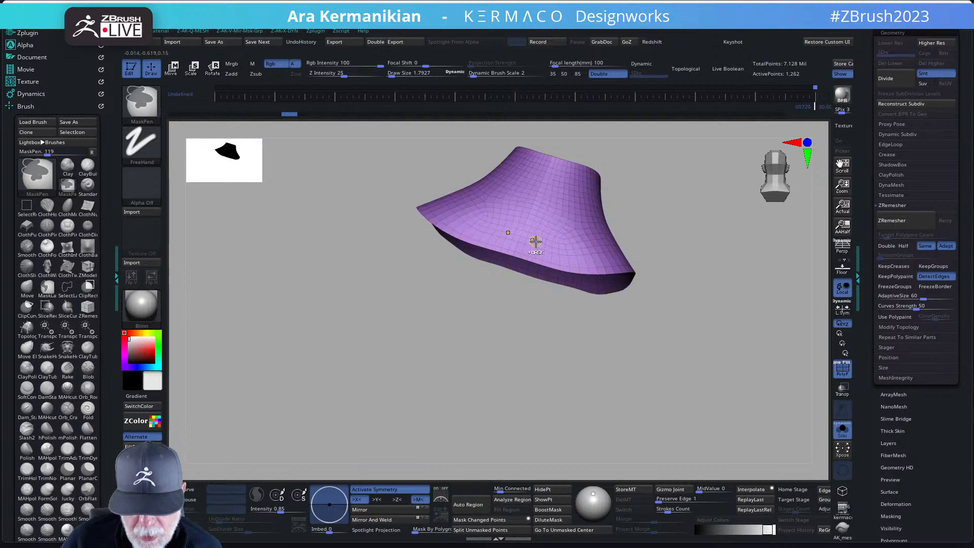
{"action": "key", "text": "ctrl+z"}
{"action": "key", "text": "ctrl+z"}
{"action": "key", "text": "ctrl+z"}
{"action": "key", "text": "ctrl+z"}
{"action": "key", "text": "ctrl+z"}
{"action": "key", "text": "ctrl+z"}
{"action": "key", "text": "ctrl+z"}
{"action": "mouse_move", "coordinate": [757, 308]}
{"action": "left_mouse_down"}
{"action": "mouse_move", "coordinate": [648, 274]}
{"action": "mouse_move", "coordinate": [672, 311]}
{"action": "mouse_move", "coordinate": [764, 313]}
{"action": "left_mouse_up"}
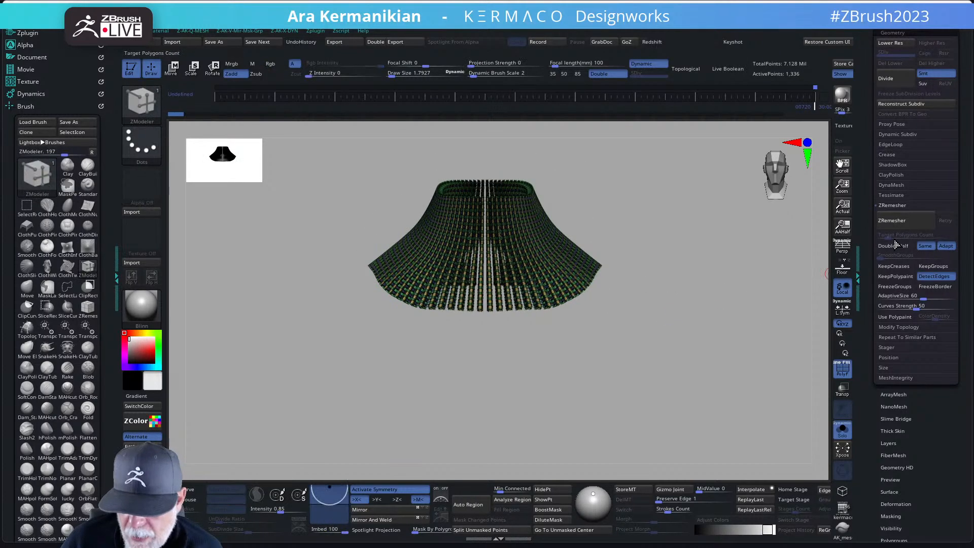
Step: Permanently delete the collar copy subtool Extract2_12 and switch the subtools to visibility set V1
{"action": "left_click_drag", "start_coordinate": [872, 191], "coordinate": [867, 271]}
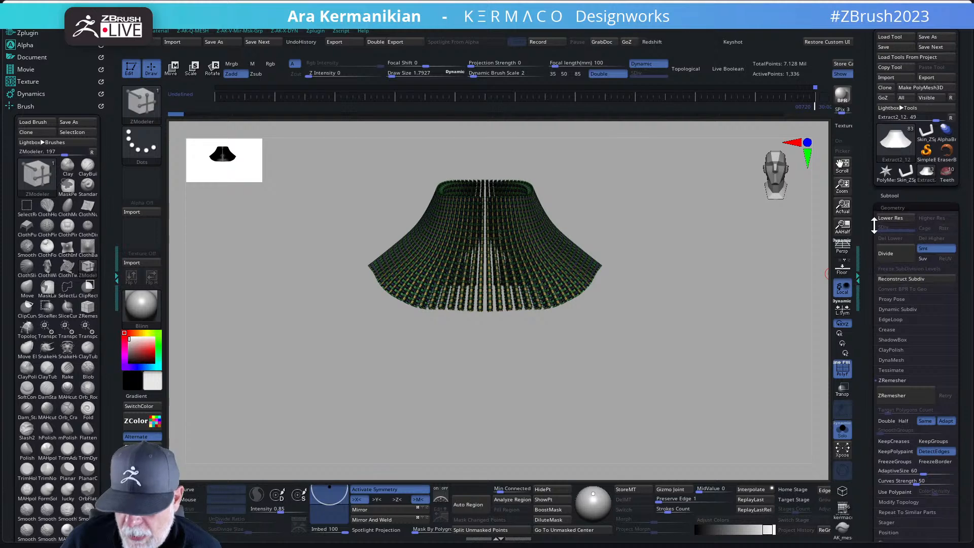
{"action": "left_click", "coordinate": [888, 195]}
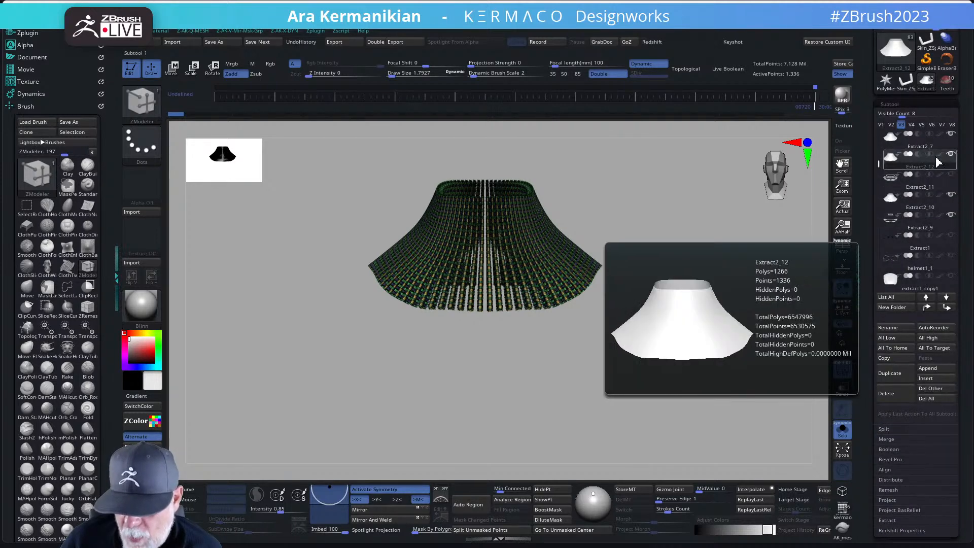
{"action": "left_click_drag", "start_coordinate": [659, 337], "coordinate": [623, 345], "text": "alt"}
{"action": "left_click", "coordinate": [896, 393]}
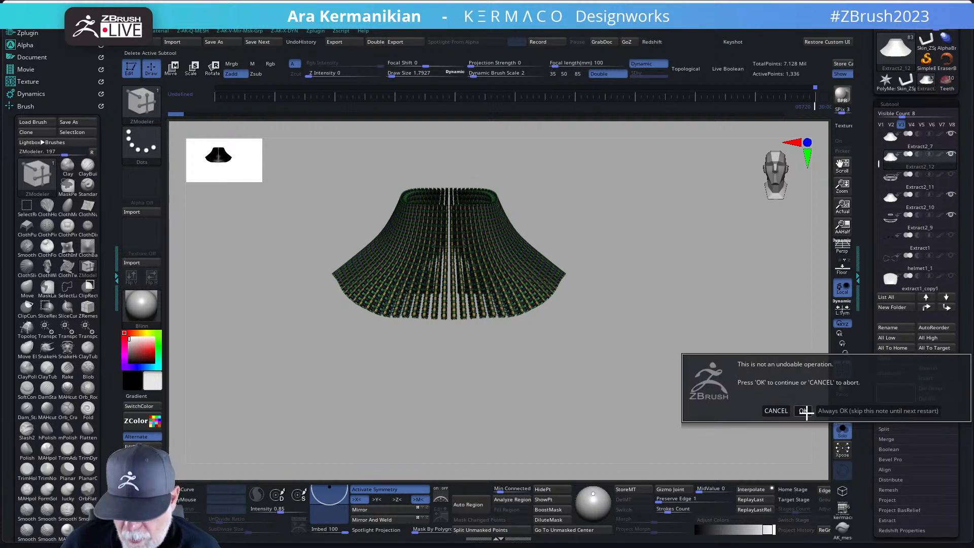
{"action": "left_click", "coordinate": [804, 411]}
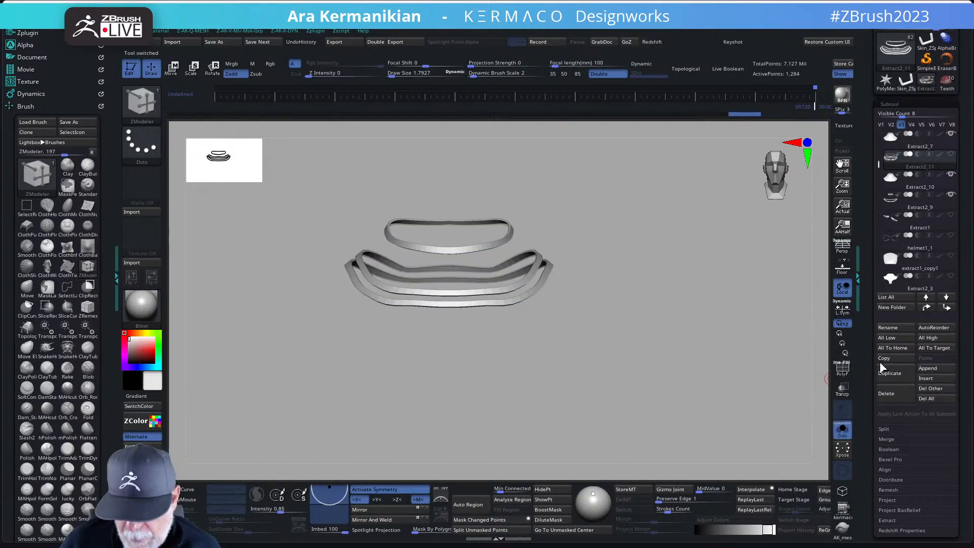
{"action": "left_click", "coordinate": [880, 124]}
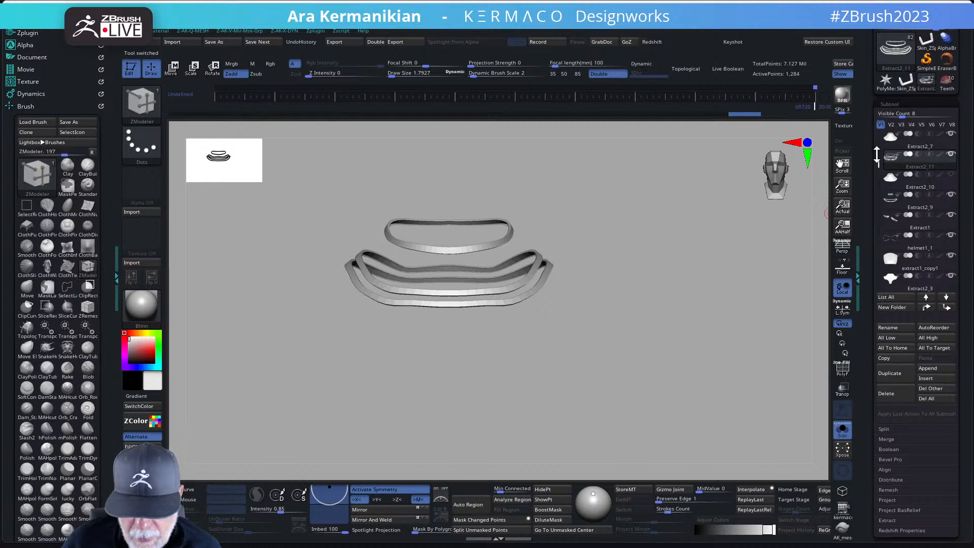
Step: Turn off Solo mode to show the whole bust around the ring-shaped part
{"action": "left_click_drag", "start_coordinate": [730, 250], "coordinate": [750, 280], "text": "alt"}
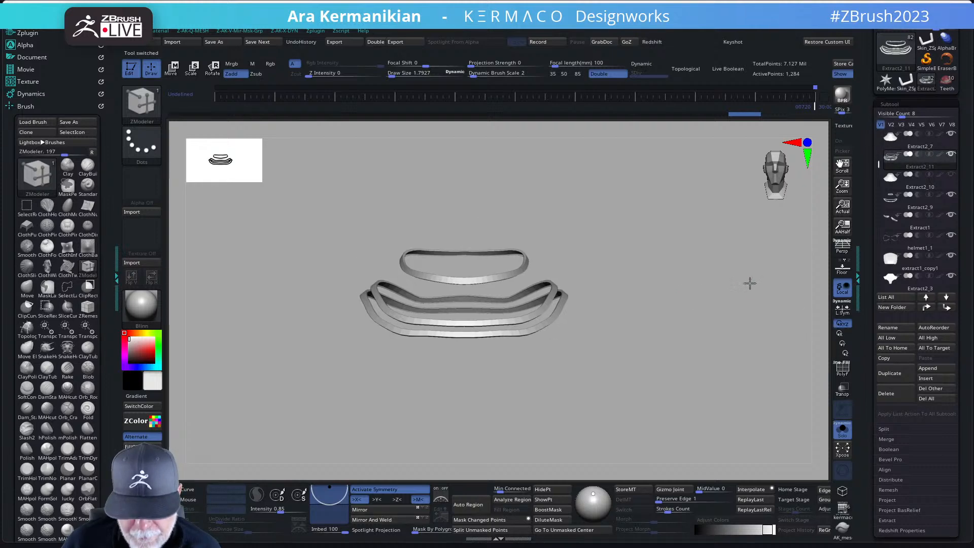
{"action": "left_click", "coordinate": [842, 437]}
{"action": "left_click_drag", "start_coordinate": [678, 214], "coordinate": [709, 217]}
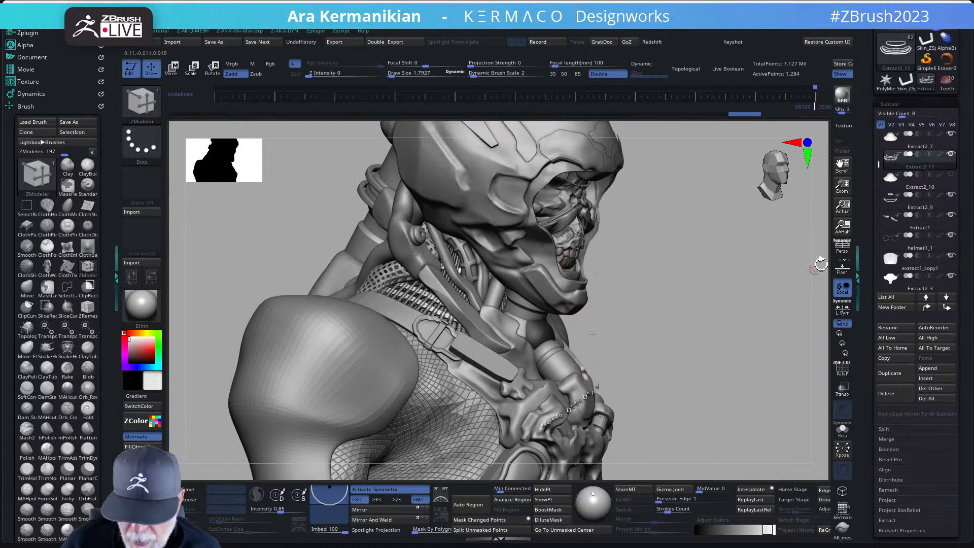
Step: Duplicate the Extract6 subtool and move the copy into the bool1 folder below Extract7_2
{"action": "left_click_drag", "start_coordinate": [879, 162], "coordinate": [877, 216]}
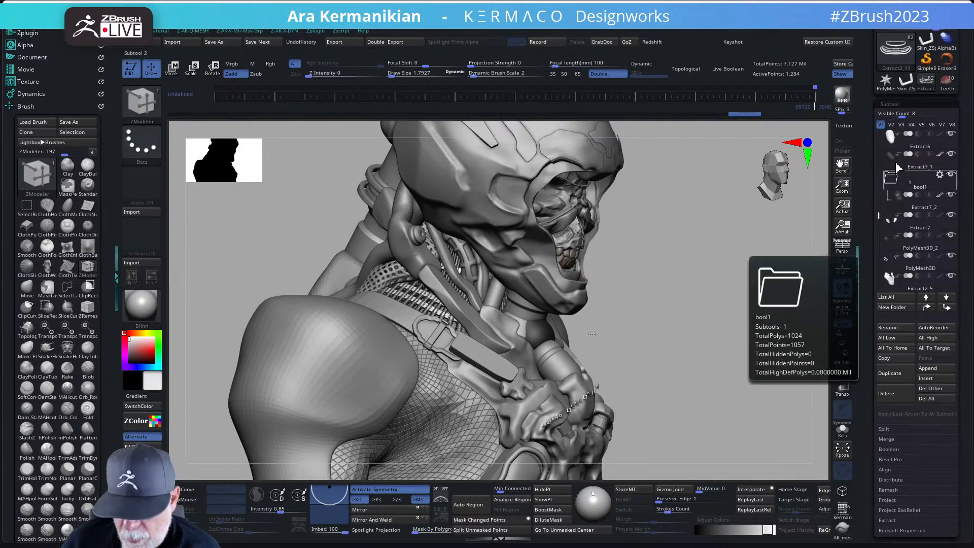
{"action": "left_click", "coordinate": [898, 144]}
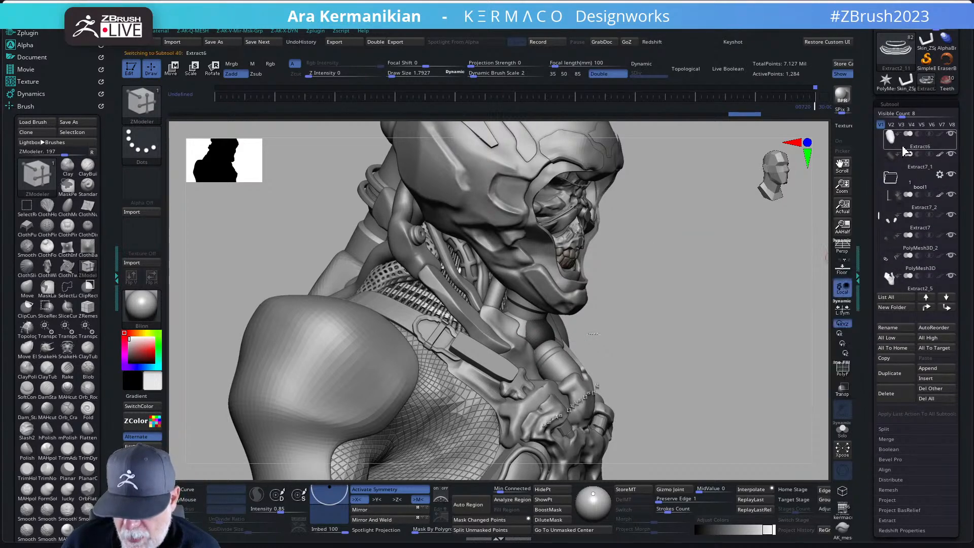
{"action": "left_click", "coordinate": [893, 374]}
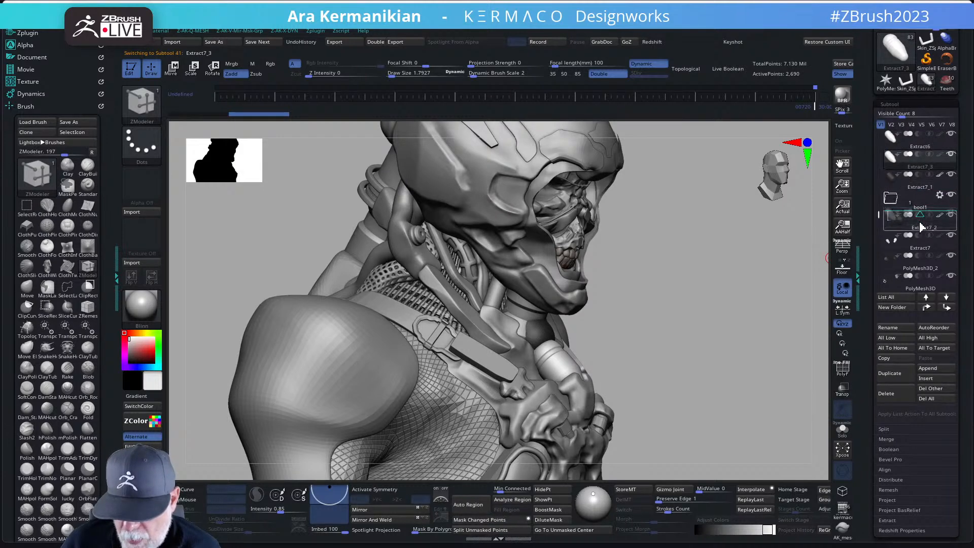
{"action": "left_click_drag", "start_coordinate": [920, 237], "coordinate": [919, 235]}
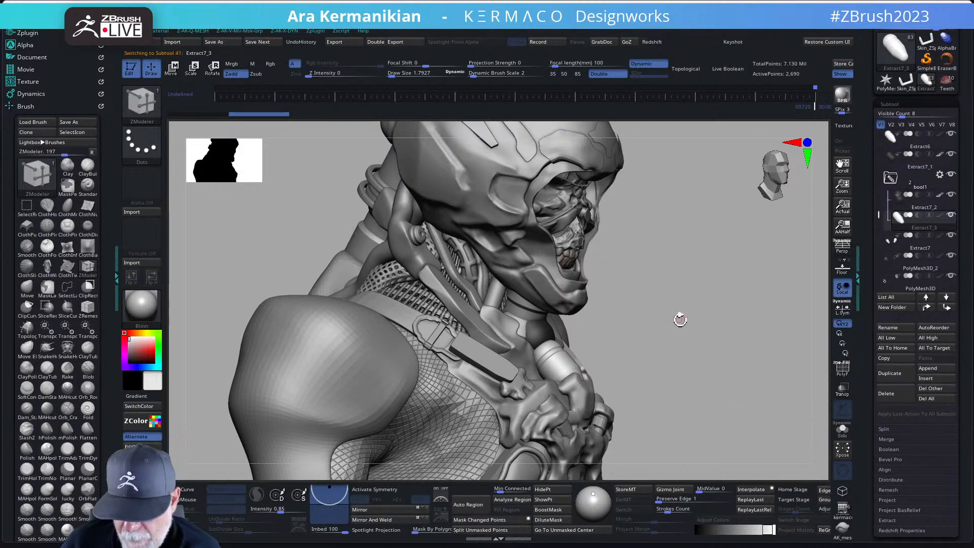
Step: Set the duplicated capsule in the bool1 folder to boolean subtraction
{"action": "mouse_move", "coordinate": [680, 319]}
{"action": "left_mouse_down"}
{"action": "mouse_move", "coordinate": [664, 323]}
{"action": "mouse_move", "coordinate": [673, 321]}
{"action": "left_mouse_up"}
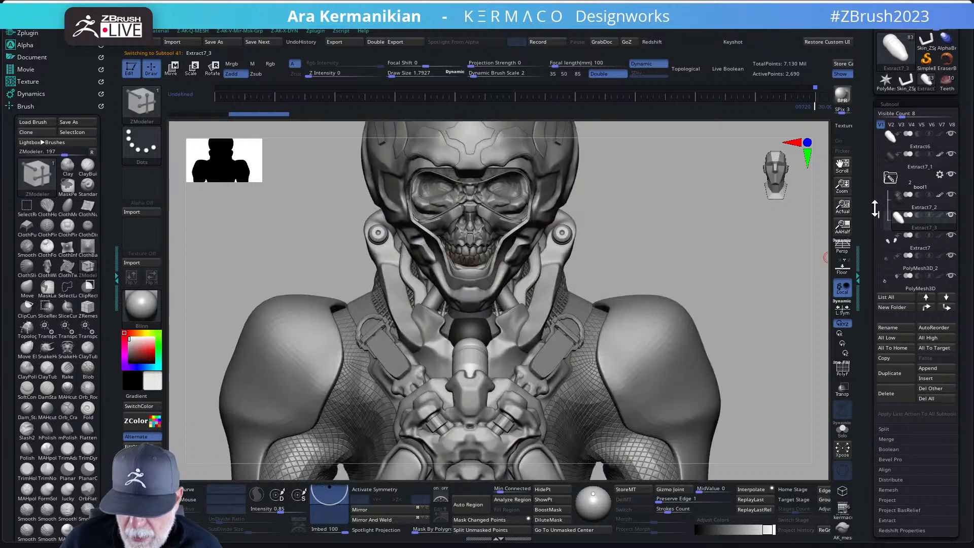
{"action": "mouse_move", "coordinate": [891, 179]}
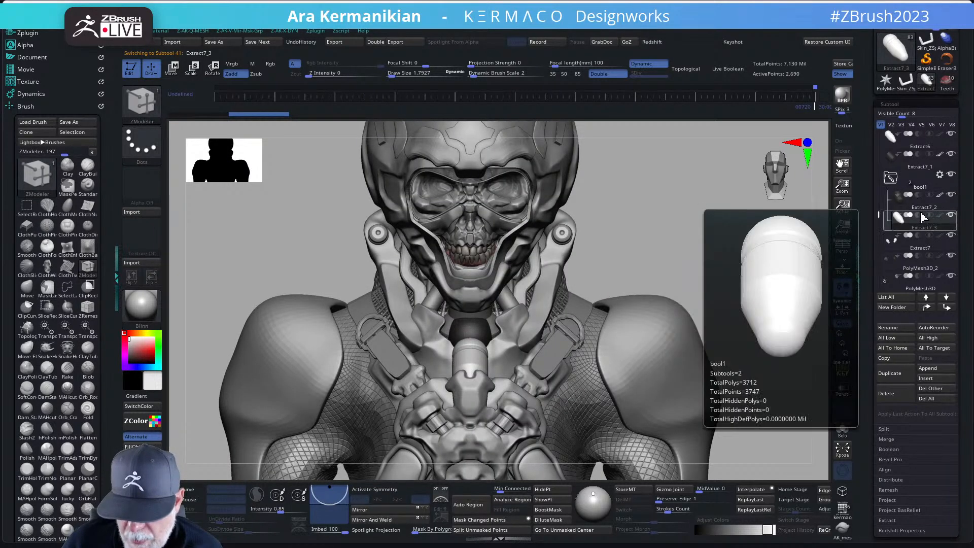
{"action": "left_click_drag", "start_coordinate": [769, 261], "coordinate": [752, 252]}
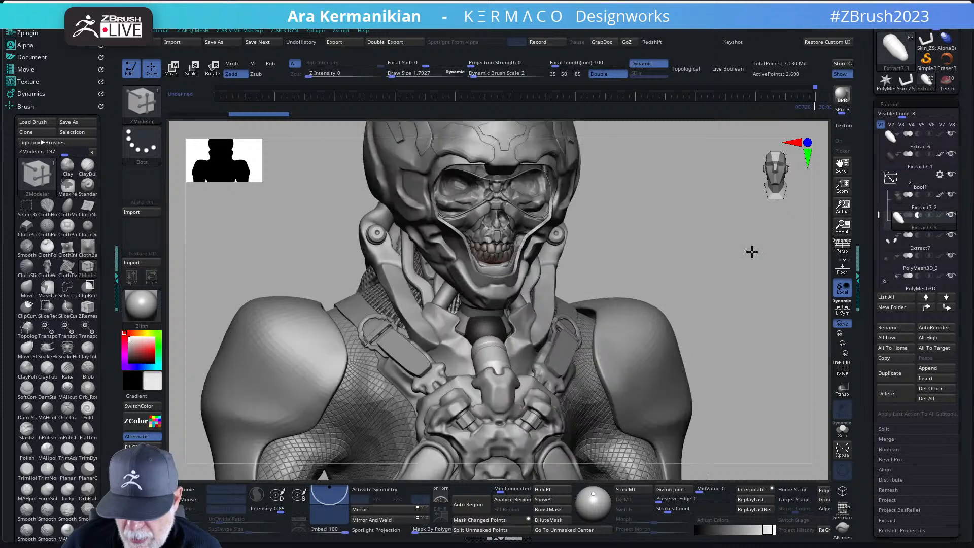
Step: Switch to visibility set V4 and show only the Extract7_2 cylinder together with the duplicated capsule
{"action": "left_click", "coordinate": [912, 125]}
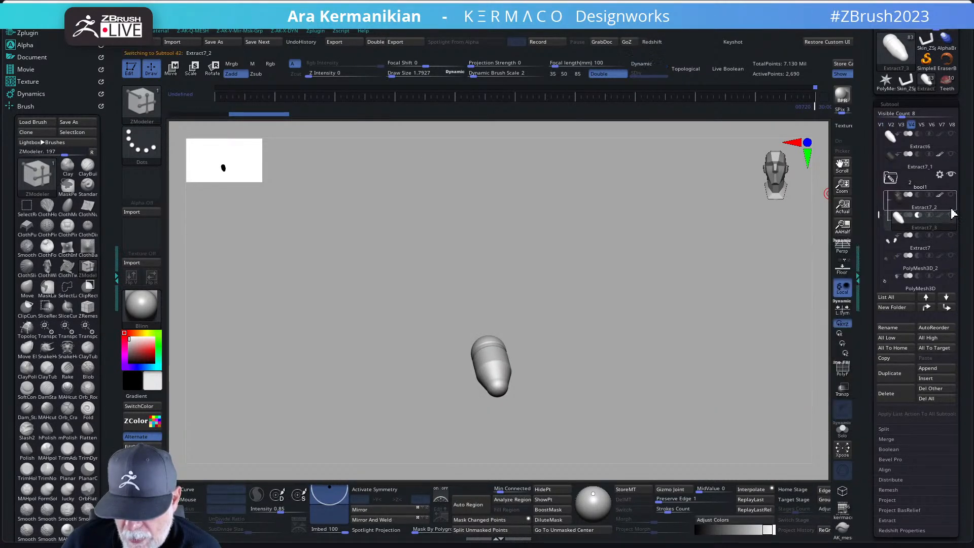
{"action": "left_click", "coordinate": [954, 202]}
{"action": "left_click", "coordinate": [950, 196]}
{"action": "left_click", "coordinate": [952, 216]}
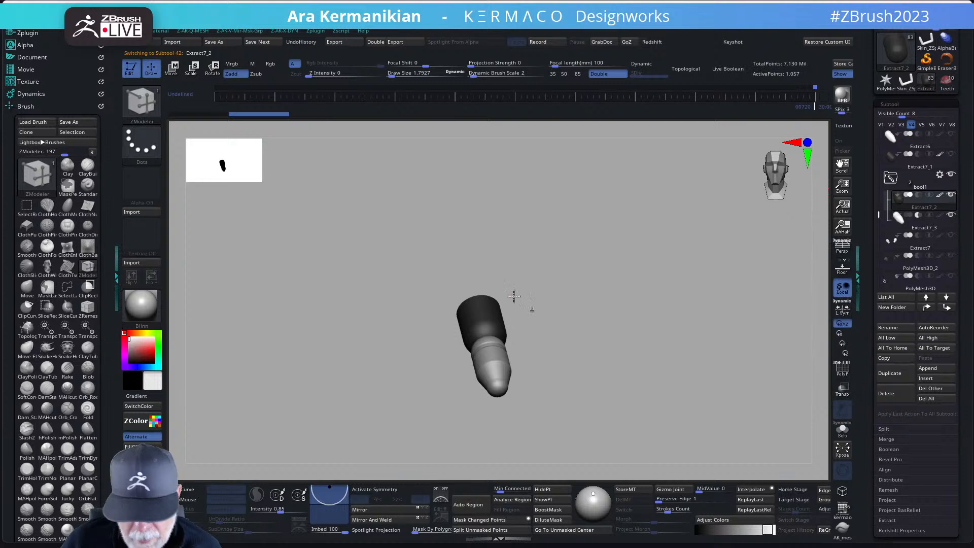
{"action": "left_click_drag", "start_coordinate": [513, 297], "coordinate": [553, 150]}
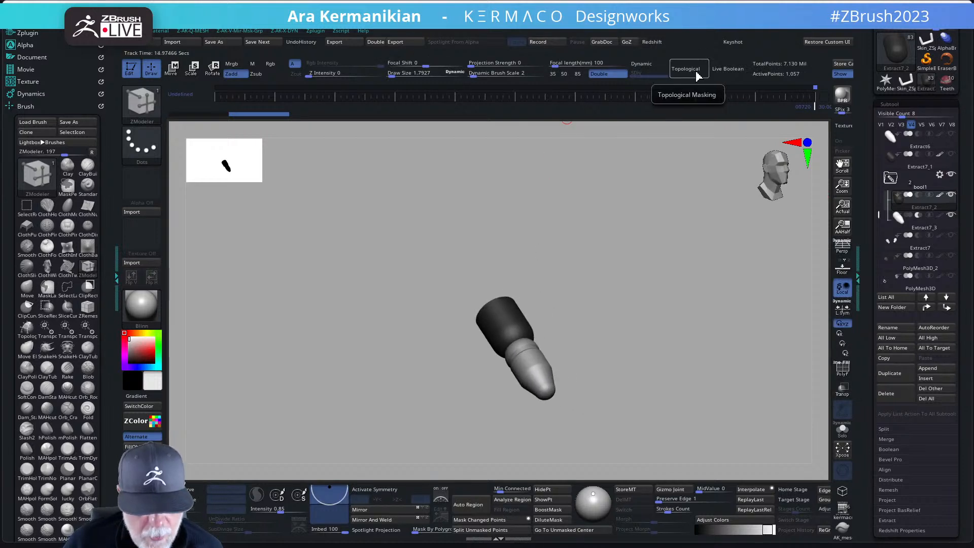
Step: Turn on Live Boolean and examine the capsule's cut in the dark cylinder from several angles, keeping double-sided display on
{"action": "left_click", "coordinate": [728, 68]}
{"action": "left_click_drag", "start_coordinate": [681, 279], "coordinate": [551, 127]}
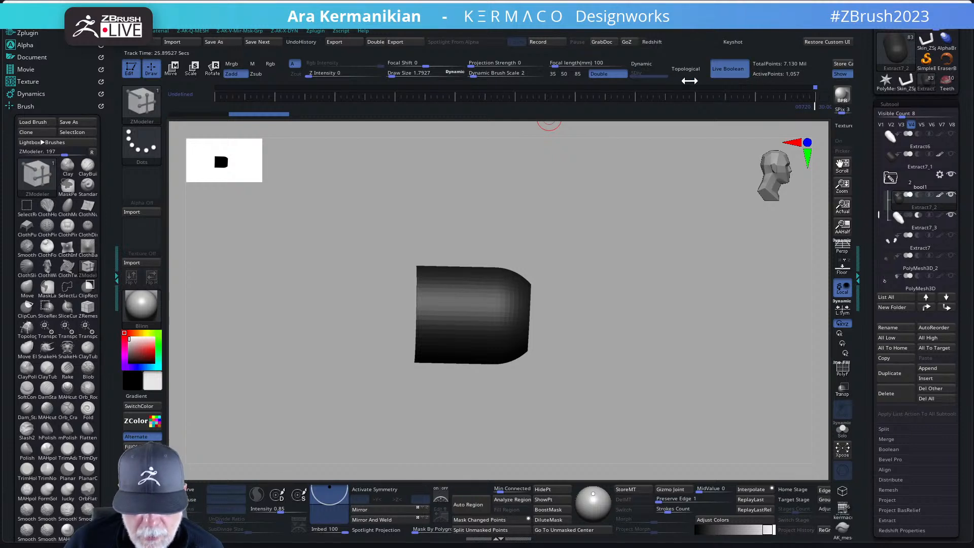
{"action": "left_click_drag", "start_coordinate": [503, 274], "coordinate": [478, 266]}
{"action": "left_click_drag", "start_coordinate": [577, 282], "coordinate": [583, 354]}
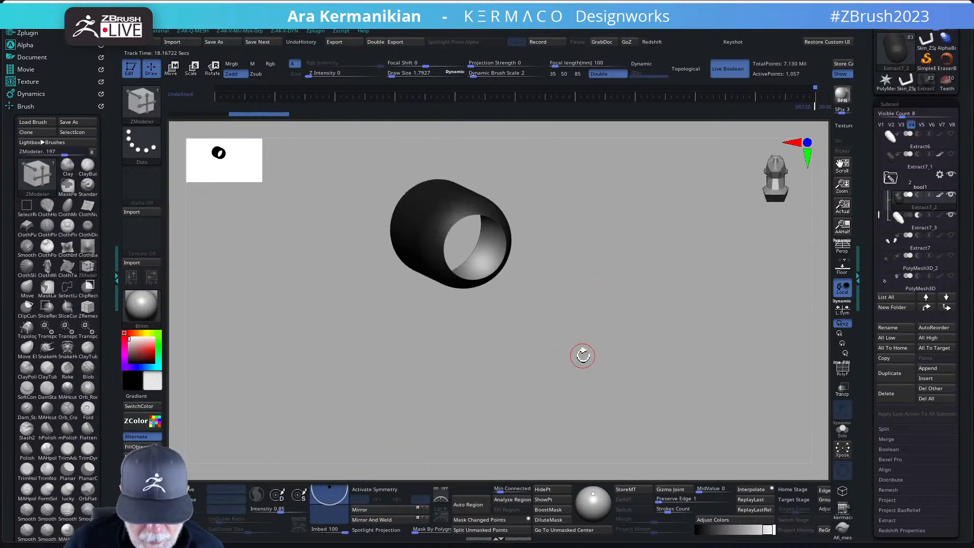
{"action": "left_click_drag", "start_coordinate": [747, 316], "coordinate": [809, 293]}
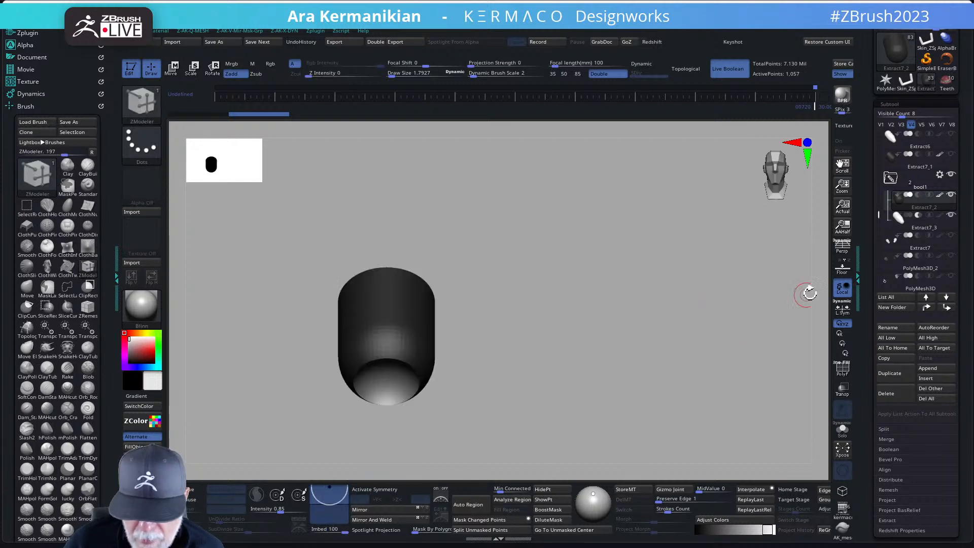
{"action": "left_click_drag", "start_coordinate": [599, 329], "coordinate": [673, 260], "text": "alt"}
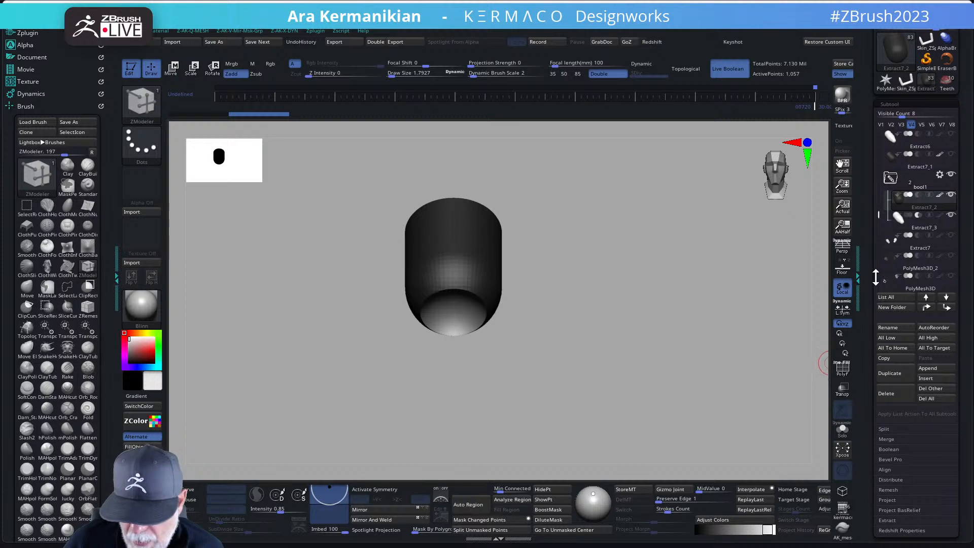
{"action": "left_click_drag", "start_coordinate": [574, 253], "coordinate": [591, 213]}
{"action": "mouse_move", "coordinate": [919, 205]}
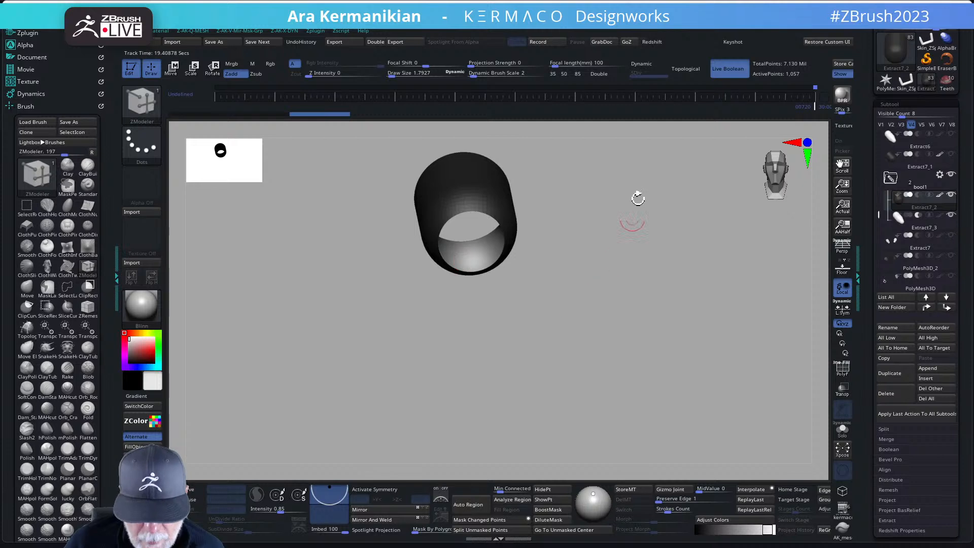
{"action": "left_click", "coordinate": [607, 79]}
{"action": "left_click_drag", "start_coordinate": [621, 177], "coordinate": [723, 228]}
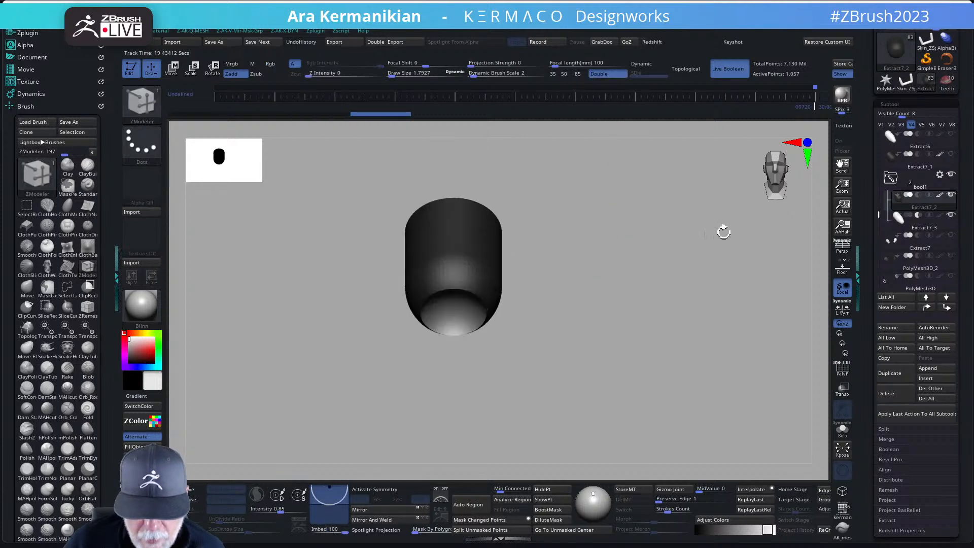
Step: Convert the bool1 folder into a real mesh with Boolean Folder and select the resulting subtool
{"action": "left_click", "coordinate": [940, 175]}
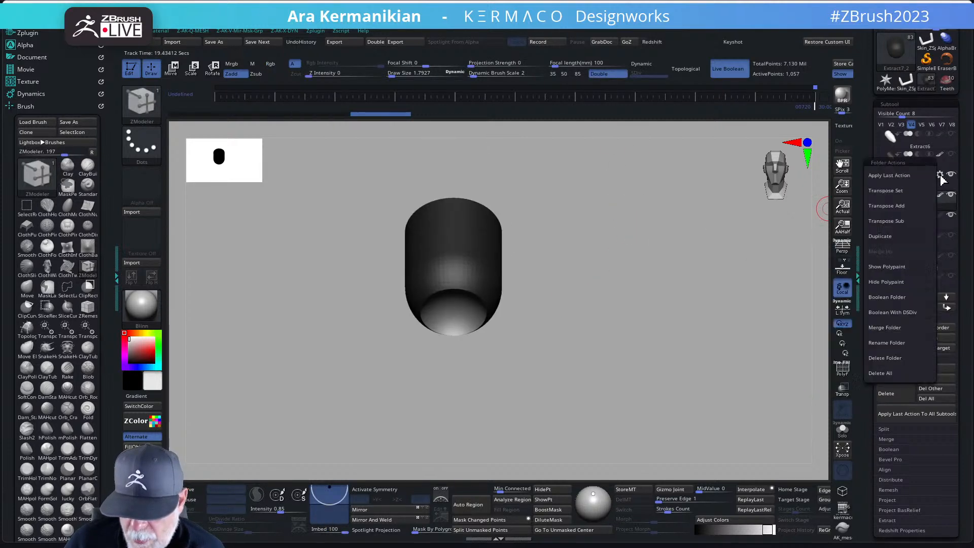
{"action": "left_click", "coordinate": [894, 297]}
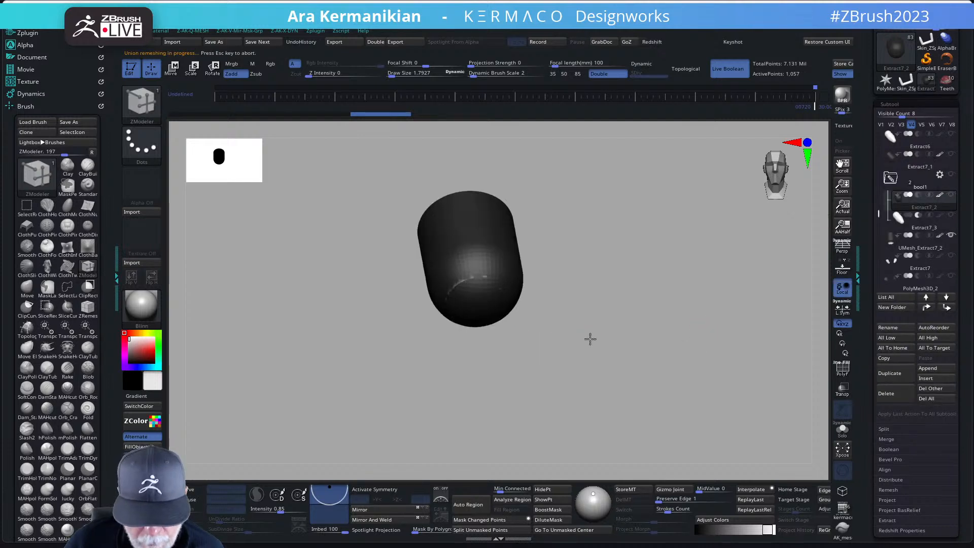
{"action": "left_click", "coordinate": [912, 251]}
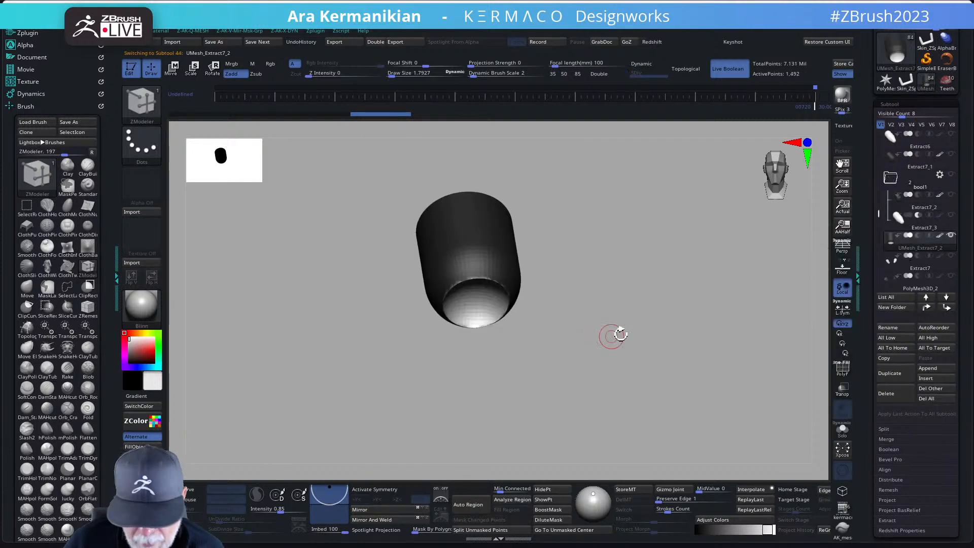
Step: Turn on PolyFrame and inspect the polygroups and topology of the boolean mesh around its cavity
{"action": "left_click_drag", "start_coordinate": [615, 333], "coordinate": [608, 375]}
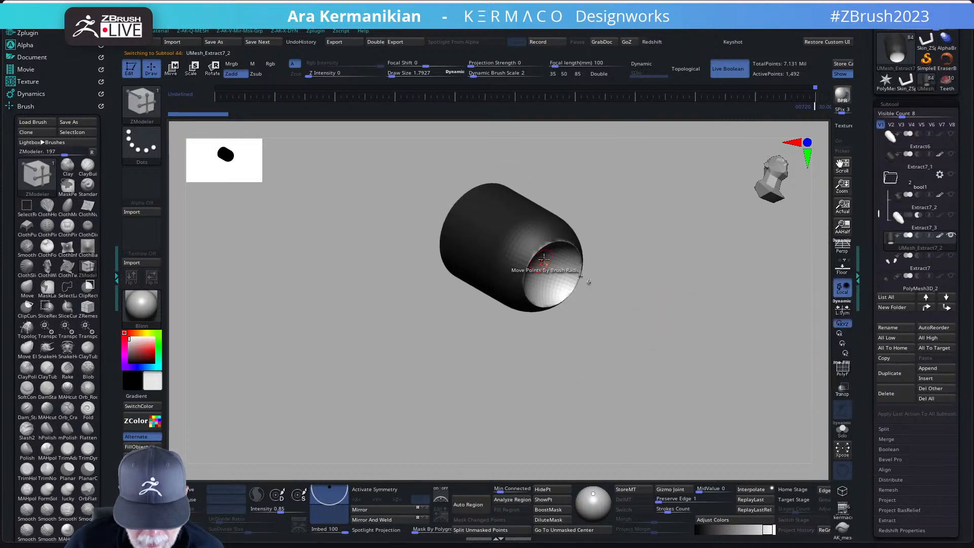
{"action": "left_click_drag", "start_coordinate": [746, 350], "coordinate": [647, 371], "text": "alt"}
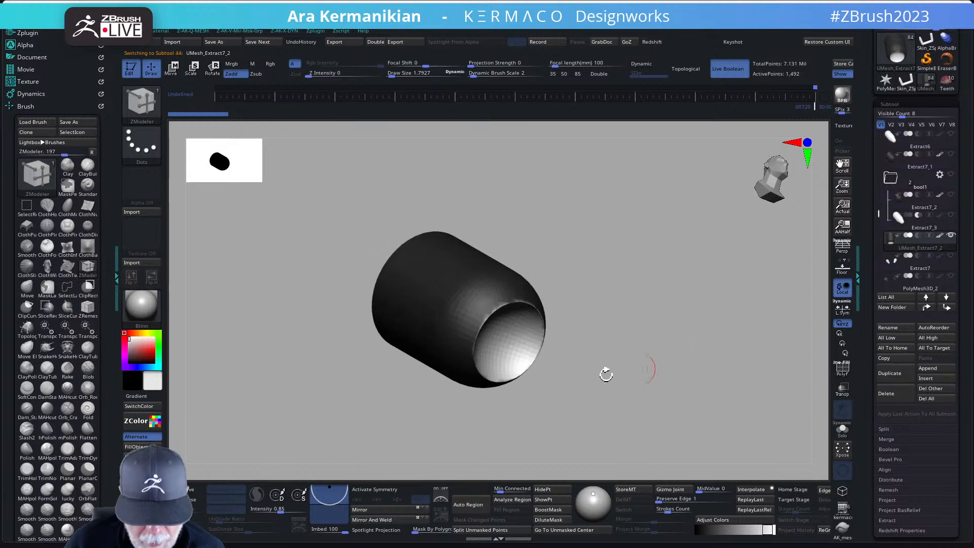
{"action": "left_click", "coordinate": [849, 373]}
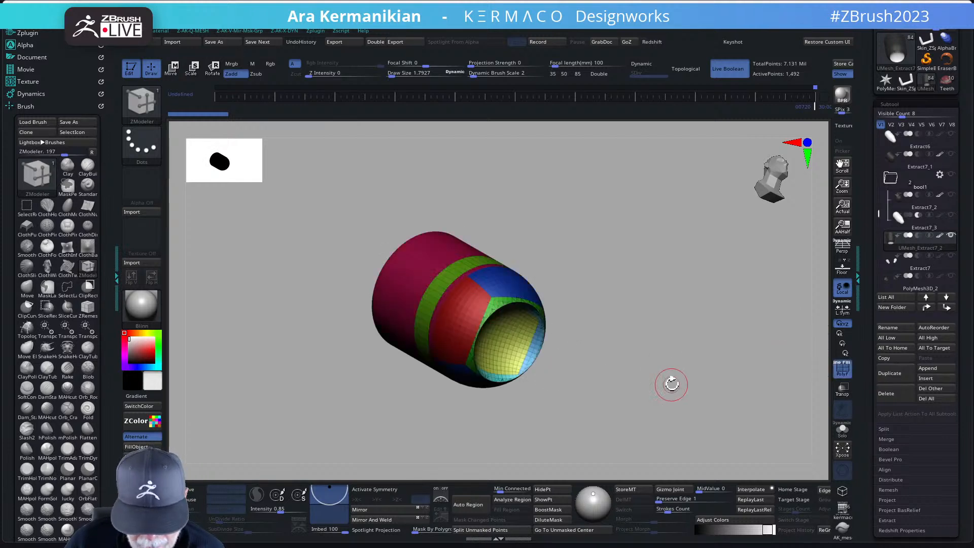
{"action": "left_click_drag", "start_coordinate": [611, 383], "coordinate": [619, 356], "text": "alt"}
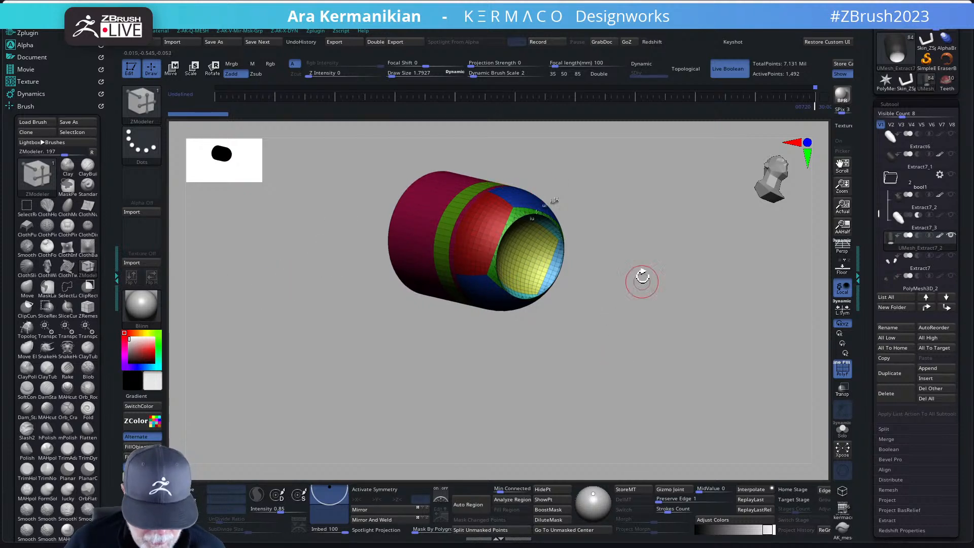
{"action": "mouse_move", "coordinate": [700, 355]}
{"action": "left_mouse_down"}
{"action": "mouse_move", "coordinate": [674, 335]}
{"action": "mouse_move", "coordinate": [691, 357]}
{"action": "left_mouse_up"}
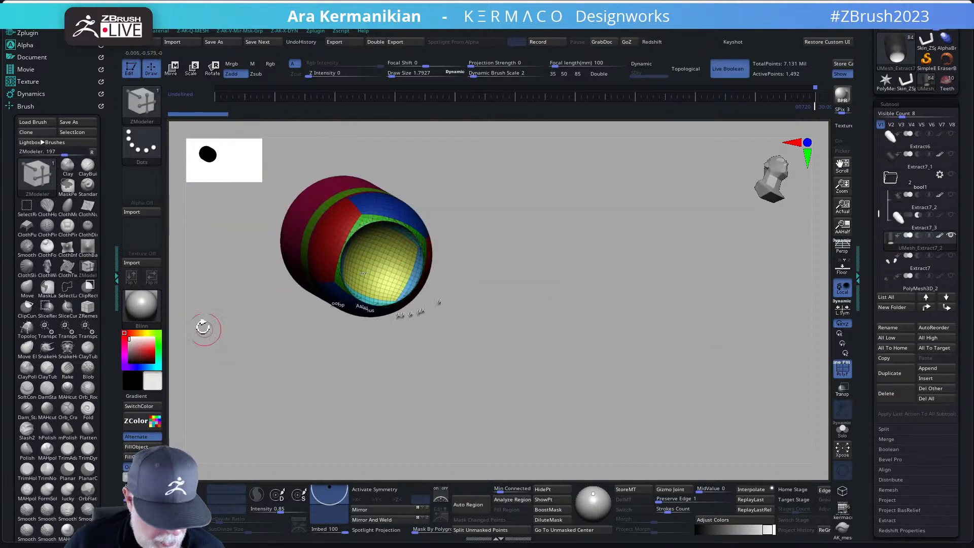
{"action": "left_click_drag", "start_coordinate": [210, 338], "coordinate": [236, 257]}
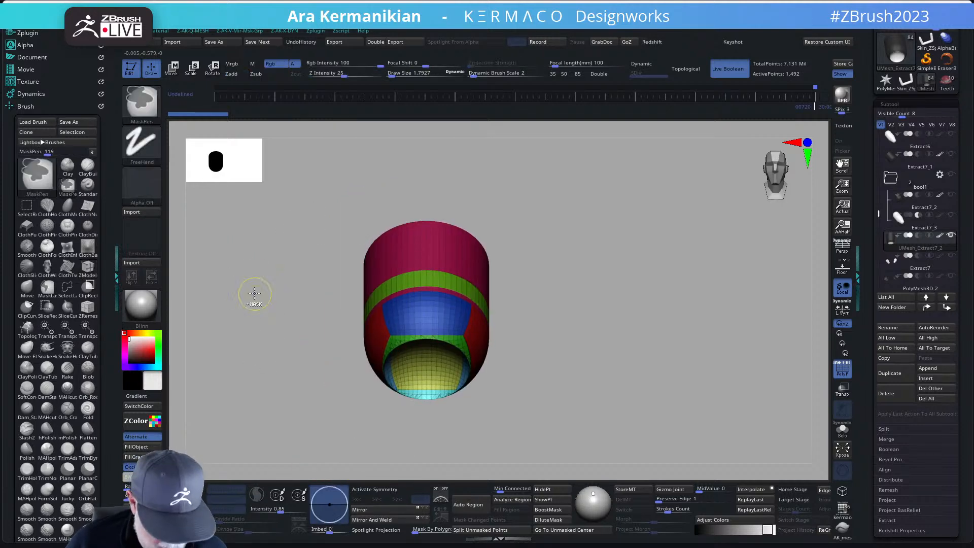
Step: Activate X symmetry on the boolean mesh and merge its polygroups into a single group
{"action": "key", "text": "ctrl+q"}
{"action": "left_click", "coordinate": [260, 338]}
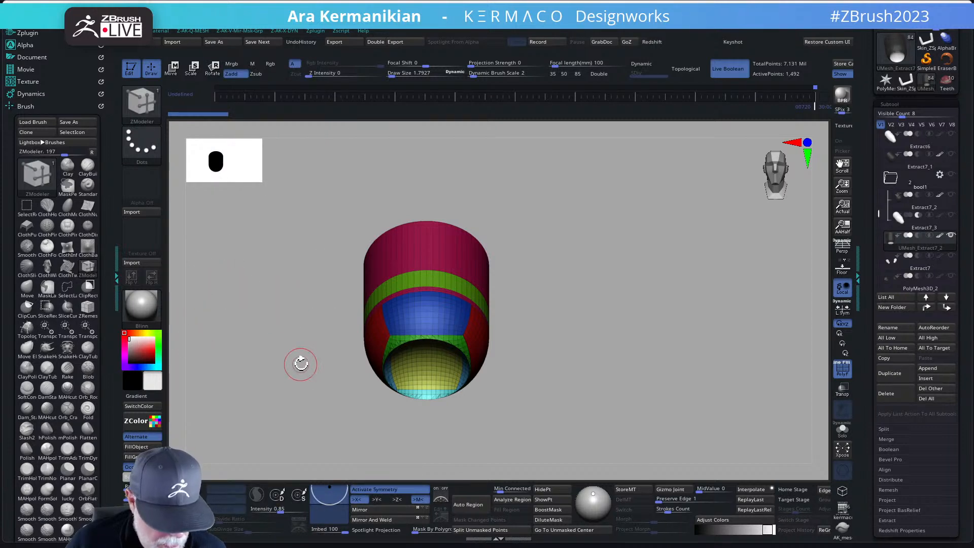
{"action": "key", "text": "ctrl+w"}
{"action": "left_click_drag", "start_coordinate": [285, 372], "coordinate": [277, 372]}
Step: Remesh the boolean mesh with ZRemesher, using the Same polygon count option with Adapt enabled
{"action": "key", "text": "ctrl+x"}
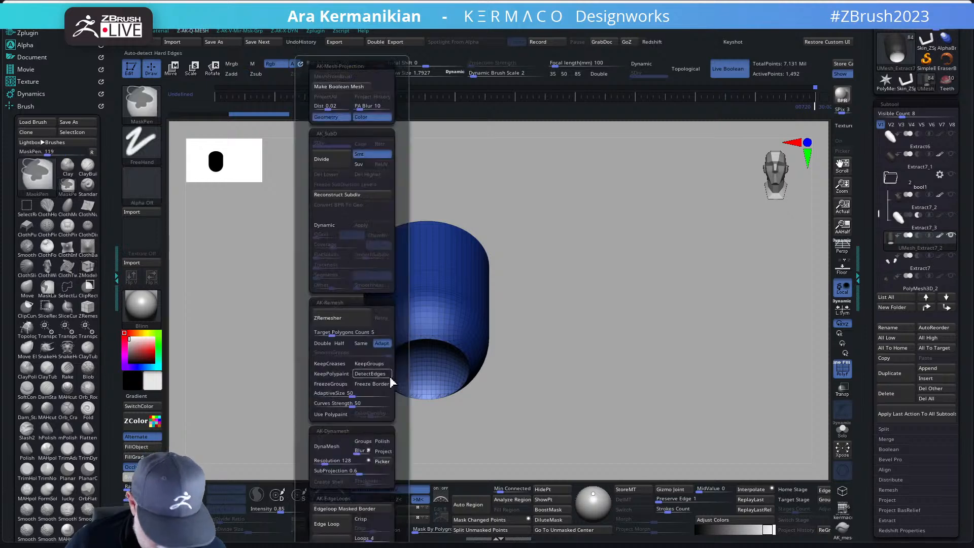
{"action": "key", "text": "ctrl+x"}
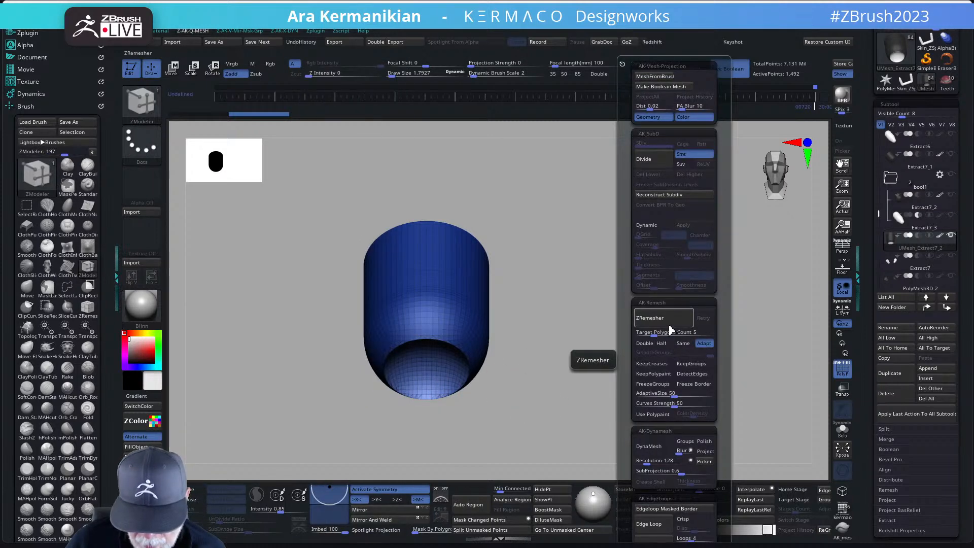
{"action": "left_click", "coordinate": [683, 344]}
{"action": "left_click", "coordinate": [678, 319]}
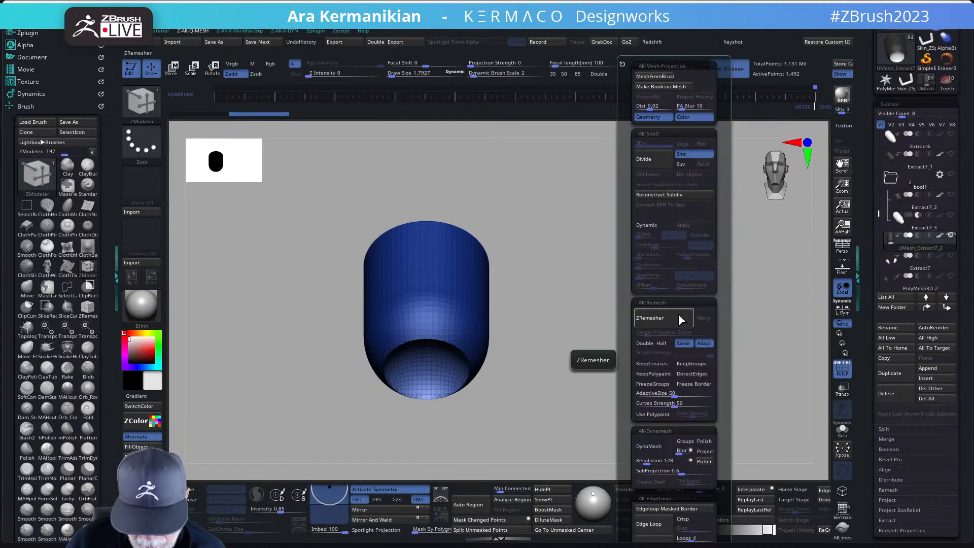
{"action": "left_click_drag", "start_coordinate": [577, 352], "coordinate": [596, 401]}
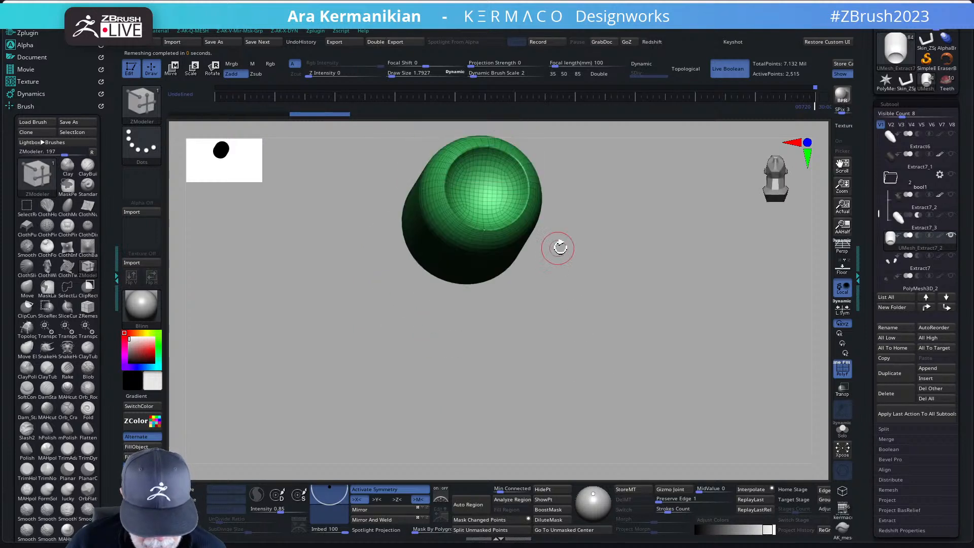
Step: Smooth the sharp rim around the cylinder's cavity and turn on dynamic subdivision
{"action": "key", "text": "shift"}
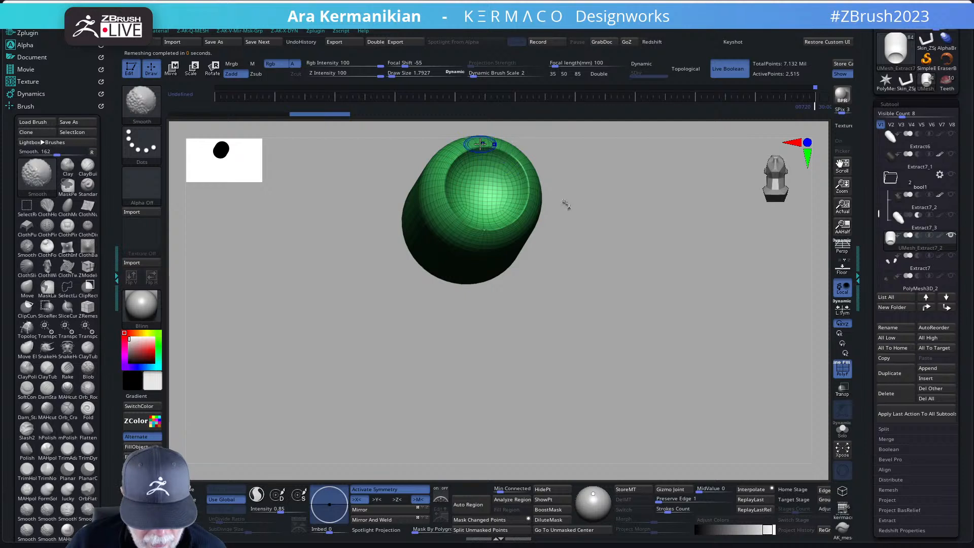
{"action": "mouse_move", "coordinate": [502, 149]}
{"action": "left_mouse_down", "text": "shift"}
{"action": "mouse_move", "coordinate": [521, 162]}
{"action": "mouse_move", "coordinate": [523, 212]}
{"action": "left_mouse_up", "text": "shift"}
{"action": "mouse_move", "coordinate": [537, 274]}
{"action": "left_mouse_down"}
{"action": "mouse_move", "coordinate": [689, 307]}
{"action": "mouse_move", "coordinate": [681, 313]}
{"action": "mouse_move", "coordinate": [685, 333]}
{"action": "left_mouse_up"}
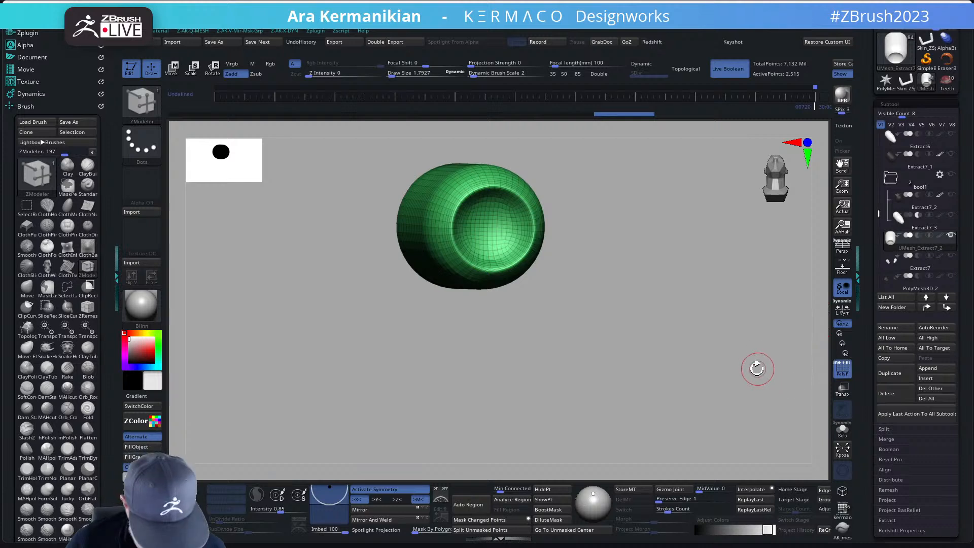
{"action": "key", "text": "ctrl+q"}
{"action": "left_click", "coordinate": [639, 225]}
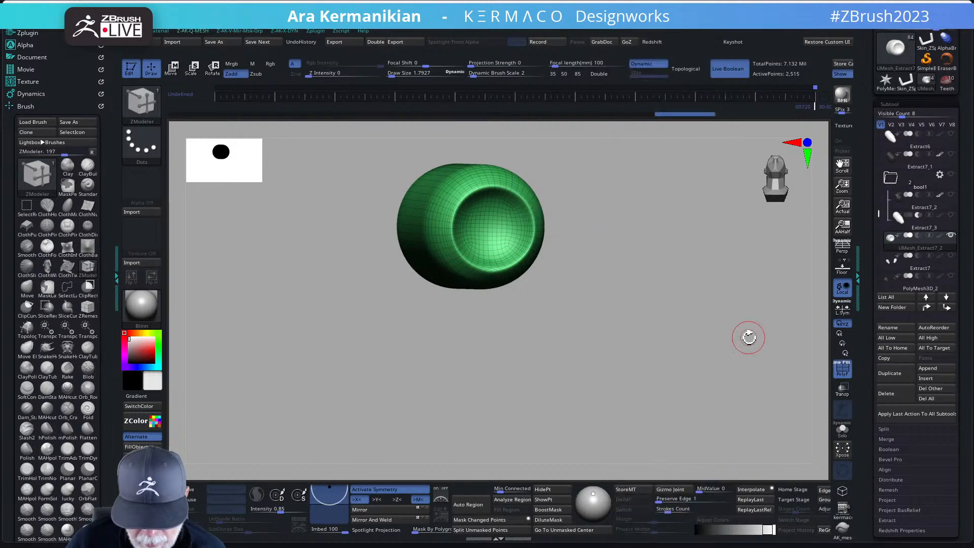
Step: Turn off PolyFrame on the boolean mesh and make the rest of the character's subtools visible again
{"action": "left_click", "coordinate": [844, 378]}
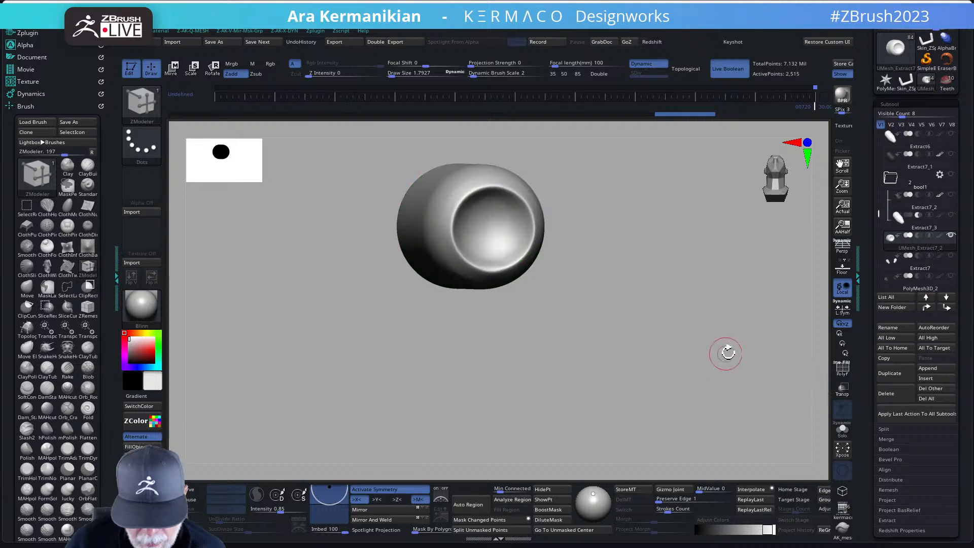
{"action": "left_click_drag", "start_coordinate": [735, 360], "coordinate": [705, 352], "text": "alt"}
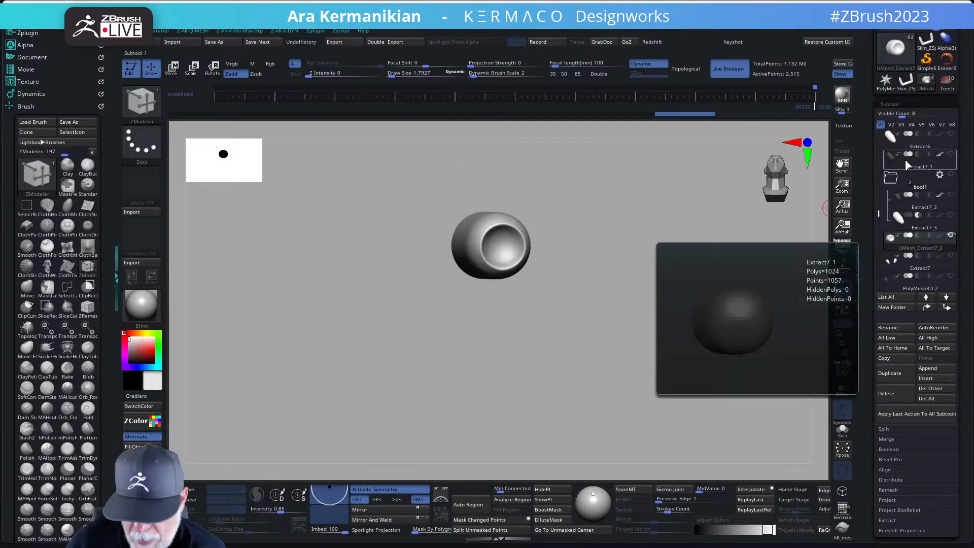
{"action": "mouse_move", "coordinate": [948, 198]}
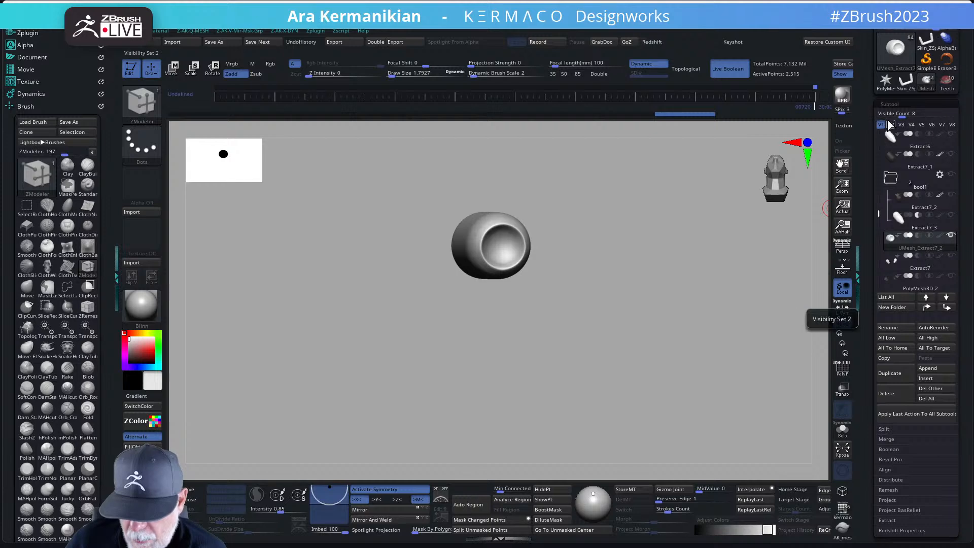
{"action": "left_click", "coordinate": [952, 236], "text": "shift"}
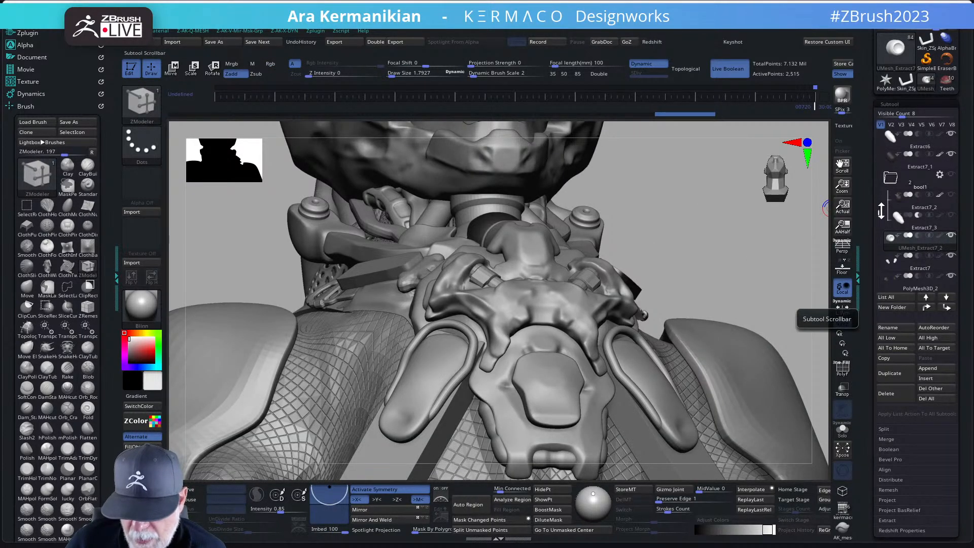
Step: Toggle the visibility of the SkullNoTeethOpen2_4 subtool and bring the character's head and torso into a straight front view
{"action": "left_click_drag", "start_coordinate": [881, 210], "coordinate": [867, 127]}
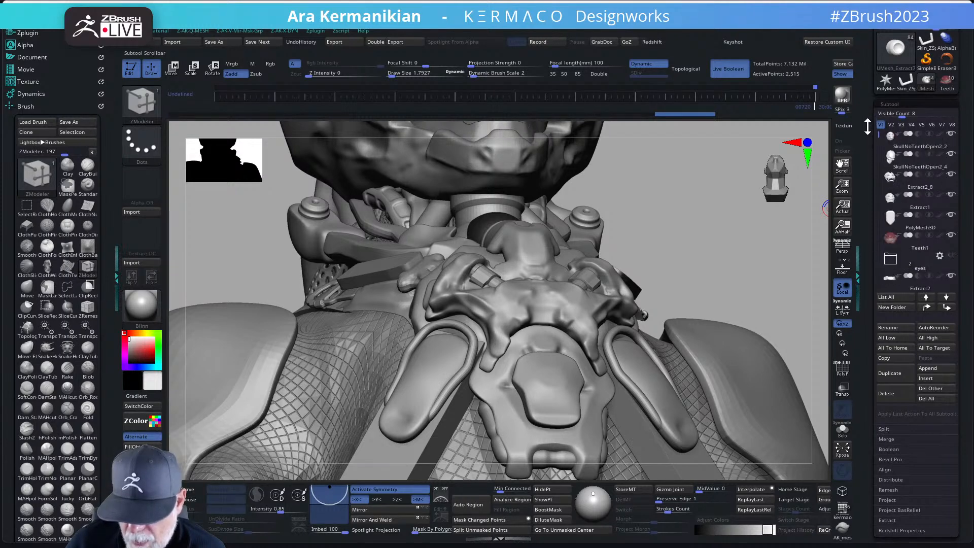
{"action": "mouse_move", "coordinate": [952, 138]}
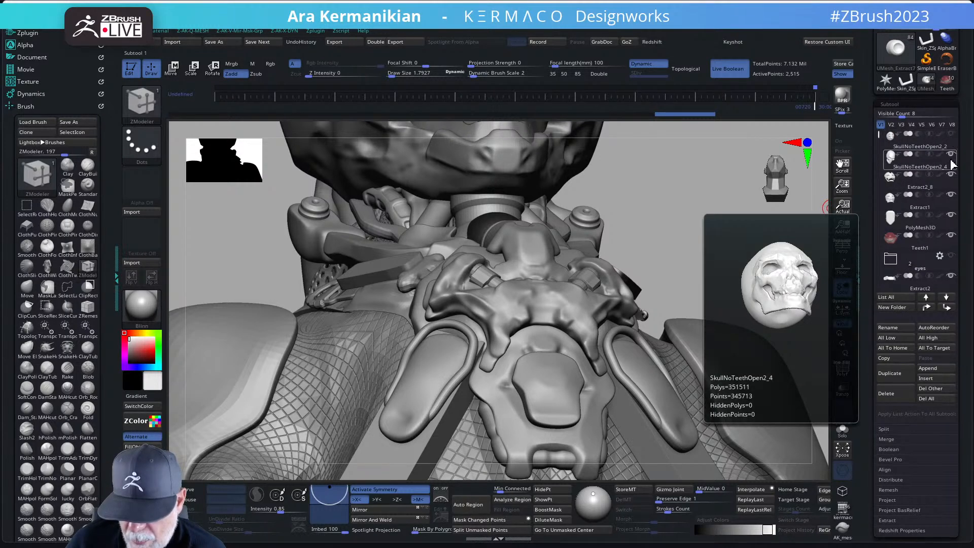
{"action": "left_click", "coordinate": [952, 153]}
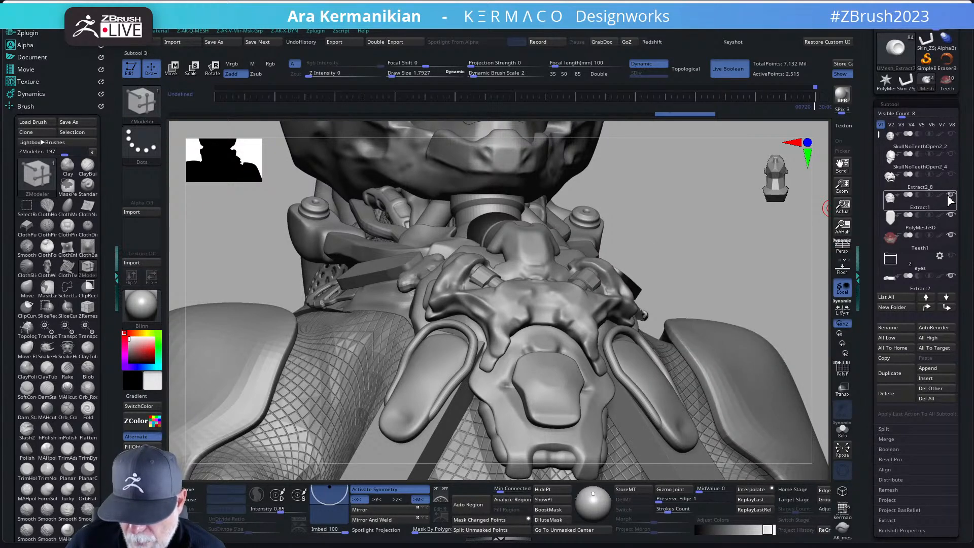
{"action": "key", "text": "f"}
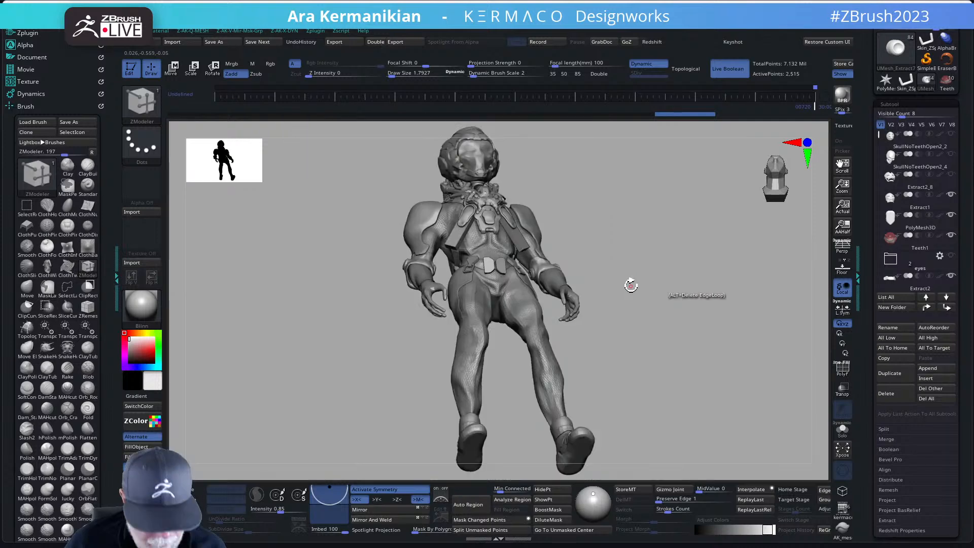
{"action": "left_click_drag", "start_coordinate": [625, 263], "coordinate": [726, 395], "text": "shift"}
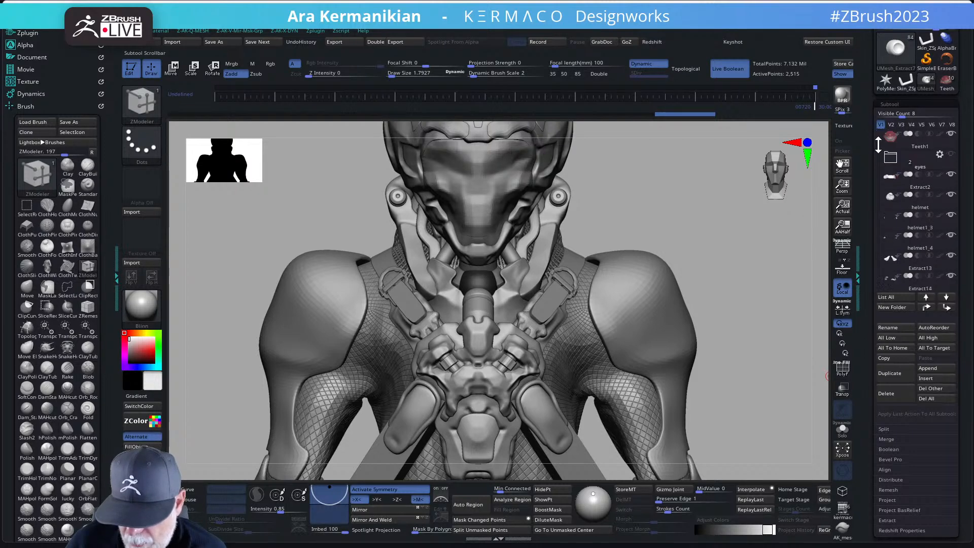
Step: Find the bool1 folder among the subtools and collapse it
{"action": "mouse_move", "coordinate": [891, 258]}
{"action": "left_mouse_down"}
{"action": "mouse_move", "coordinate": [892, 326]}
{"action": "mouse_move", "coordinate": [895, 274]}
{"action": "left_mouse_up"}
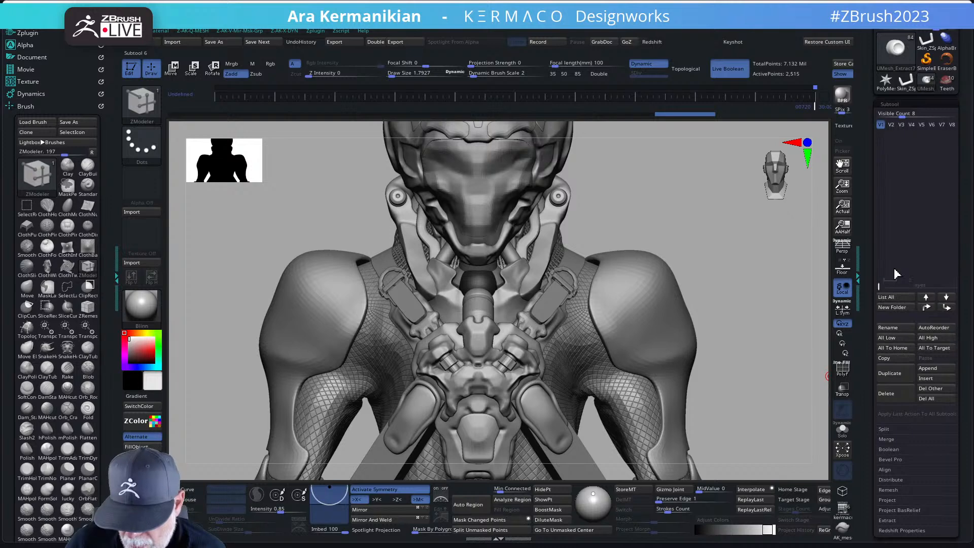
{"action": "left_click_drag", "start_coordinate": [906, 110], "coordinate": [910, 233]}
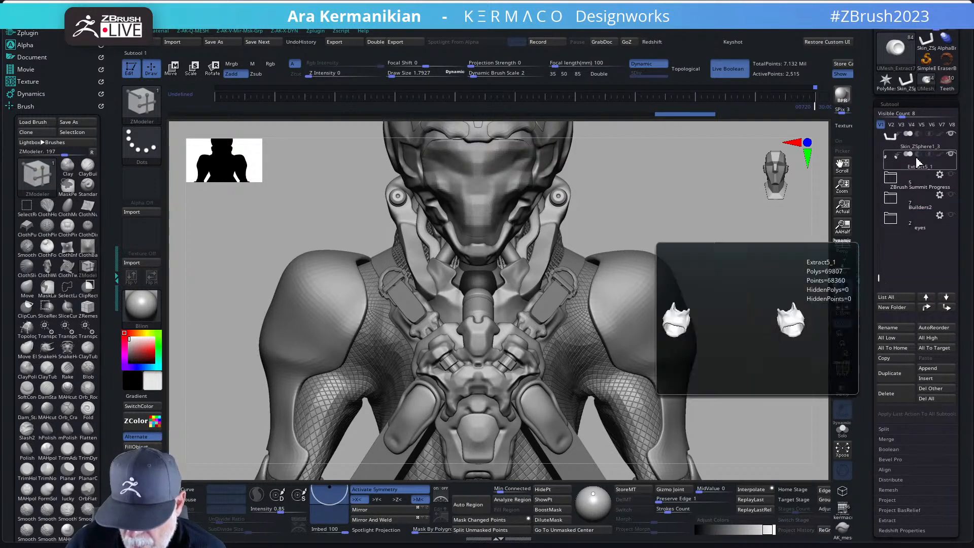
{"action": "mouse_move", "coordinate": [873, 286]}
{"action": "left_mouse_down"}
{"action": "mouse_move", "coordinate": [878, 243]}
{"action": "mouse_move", "coordinate": [878, 271]}
{"action": "left_mouse_up"}
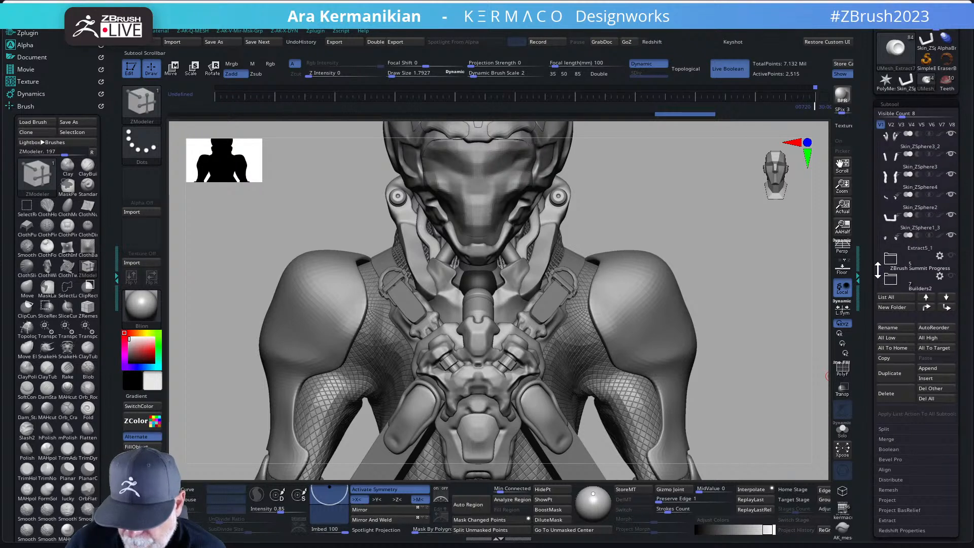
{"action": "left_click_drag", "start_coordinate": [878, 273], "coordinate": [872, 209]}
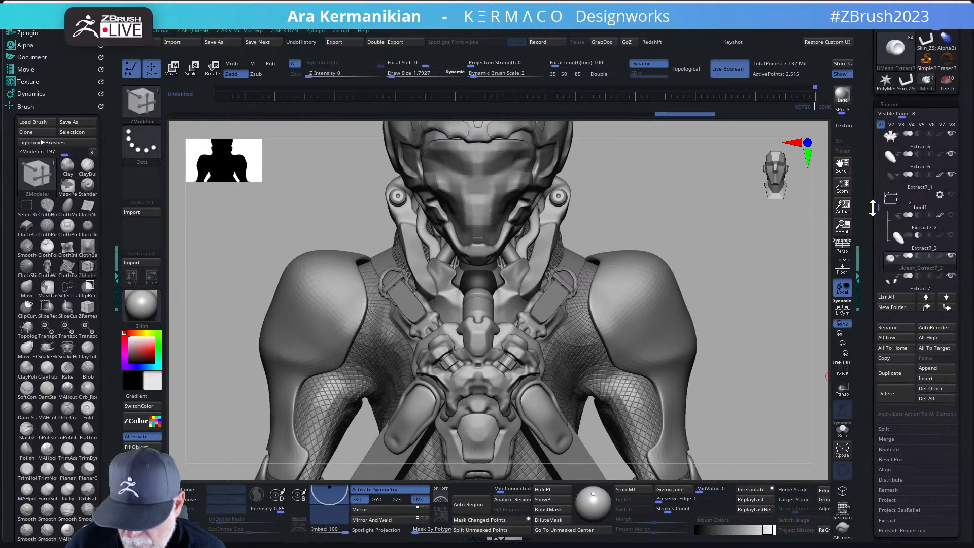
{"action": "left_click", "coordinate": [894, 202]}
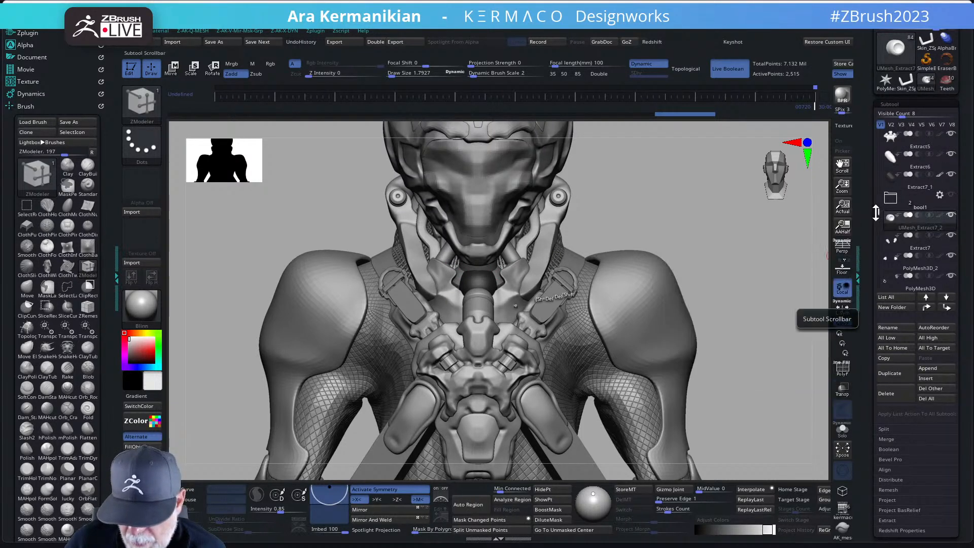
Step: Hide the visor2 subtool to expose the skull face inside the helmet
{"action": "left_click_drag", "start_coordinate": [881, 213], "coordinate": [880, 165]}
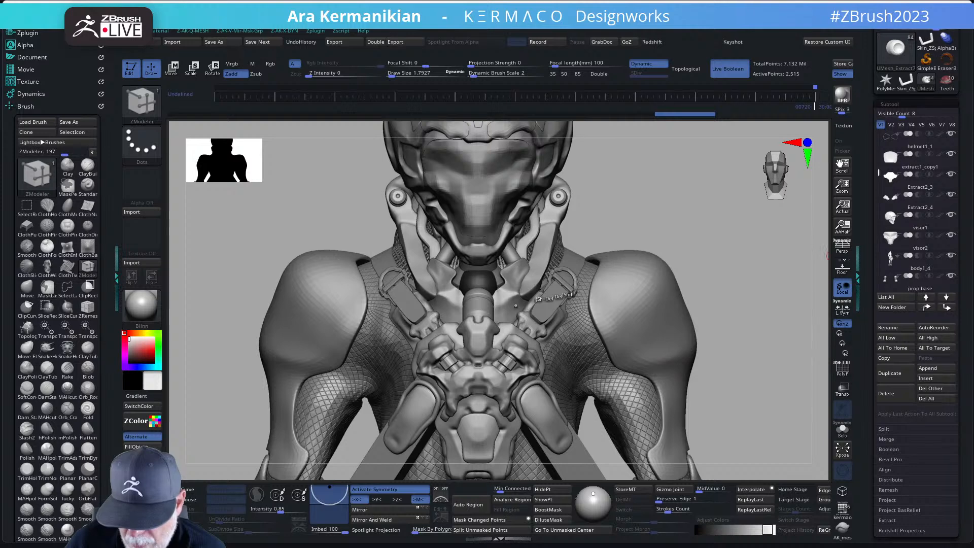
{"action": "left_click", "coordinate": [952, 236]}
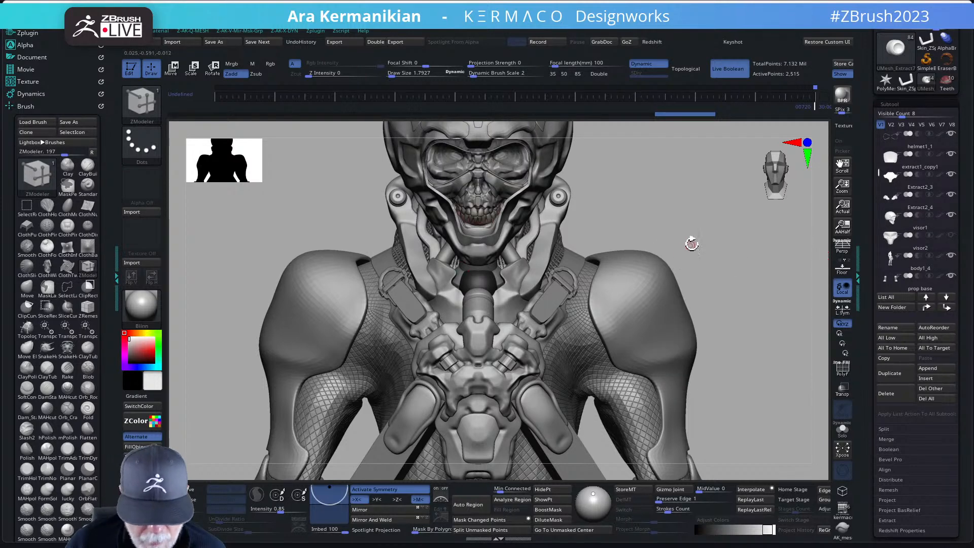
{"action": "left_click_drag", "start_coordinate": [692, 244], "coordinate": [683, 289]}
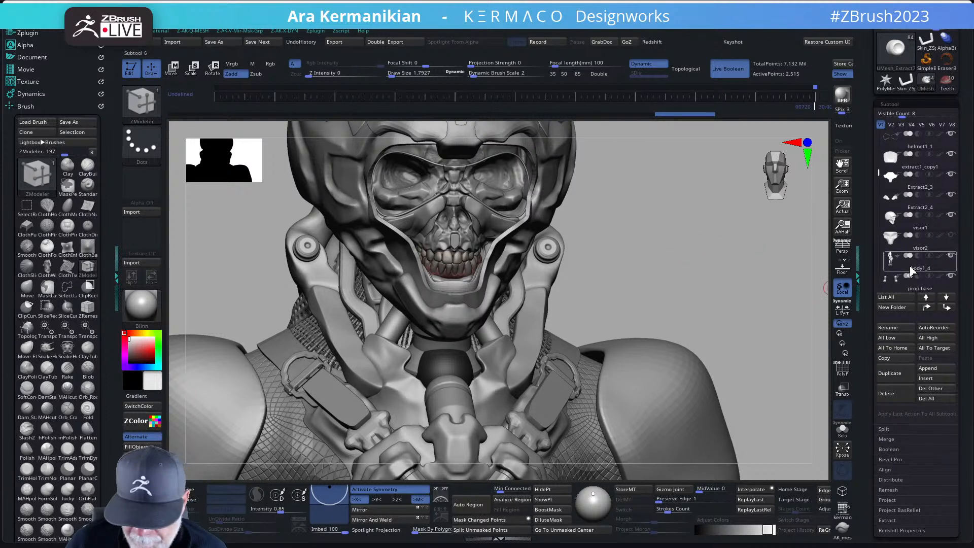
Step: Hide the dark Extract7_1 neck piece and center the Move gizmo on the unmasked boolean neck mesh
{"action": "left_click_drag", "start_coordinate": [882, 161], "coordinate": [879, 209]}
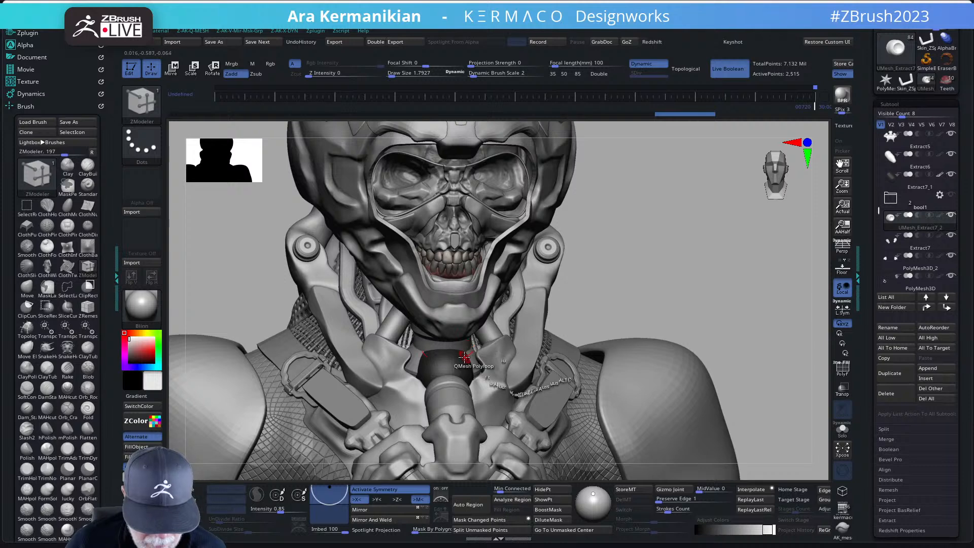
{"action": "key", "text": "w"}
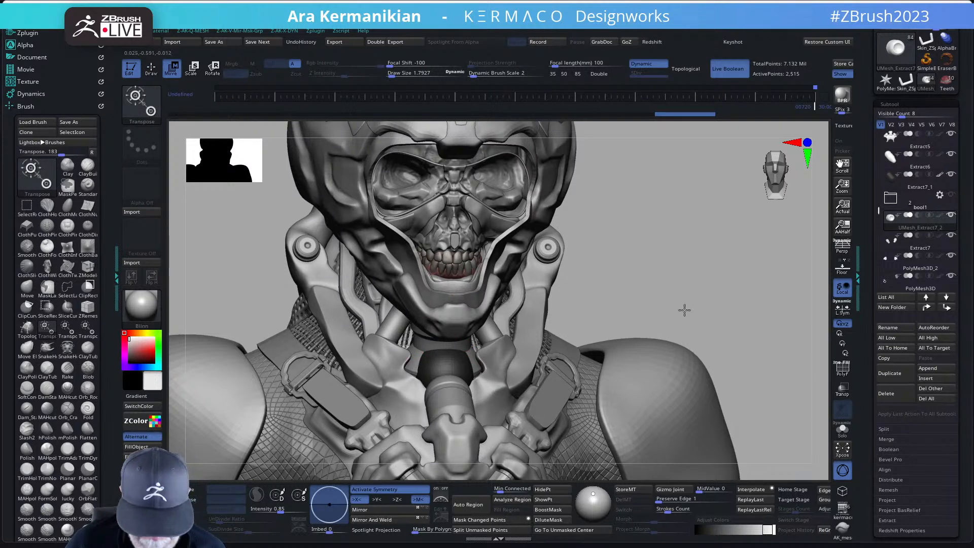
{"action": "mouse_move", "coordinate": [953, 158]}
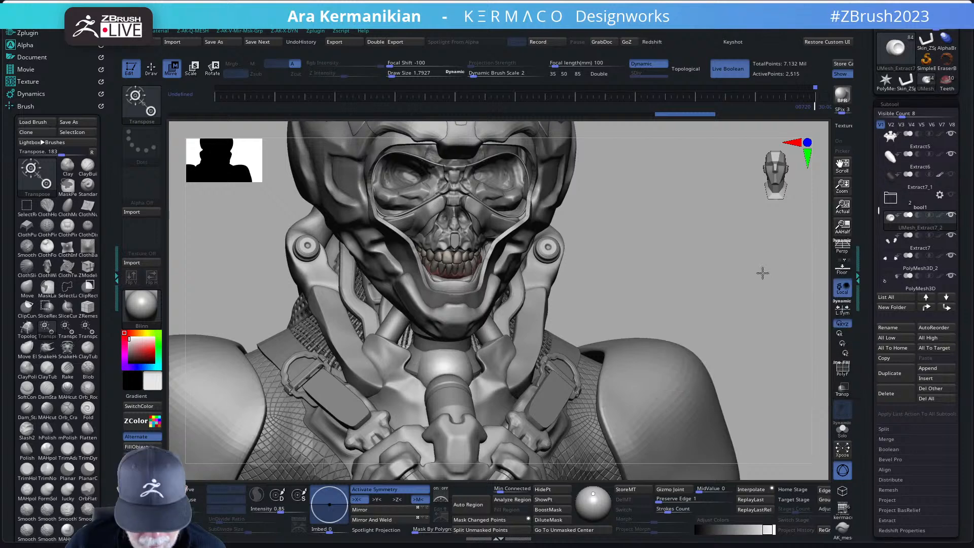
{"action": "mouse_move", "coordinate": [762, 273]}
{"action": "left_mouse_down"}
{"action": "mouse_move", "coordinate": [774, 267]}
{"action": "mouse_move", "coordinate": [340, 456]}
{"action": "left_mouse_up"}
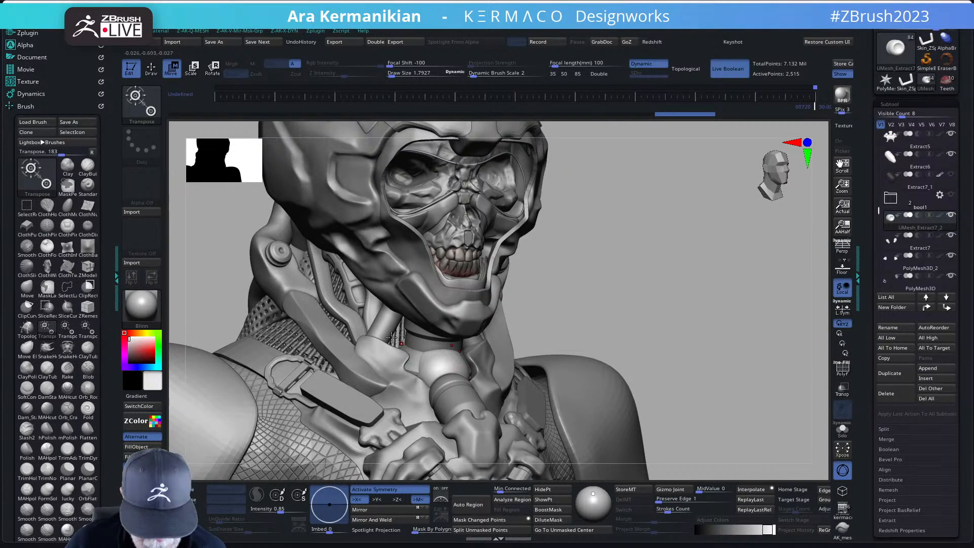
{"action": "left_click", "coordinate": [563, 530]}
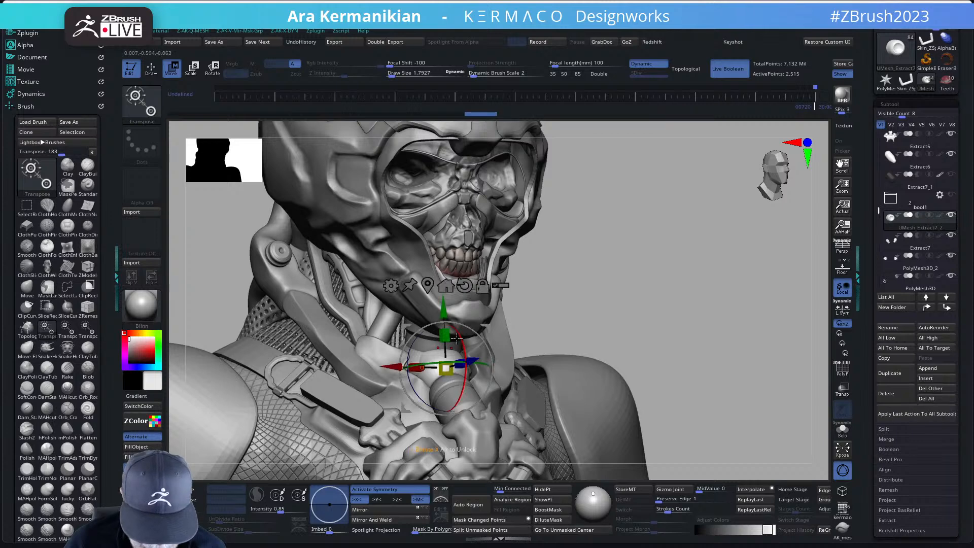
{"action": "mouse_move", "coordinate": [678, 336]}
{"action": "left_mouse_down"}
{"action": "mouse_move", "coordinate": [631, 331]}
{"action": "mouse_move", "coordinate": [508, 349]}
{"action": "left_mouse_up"}
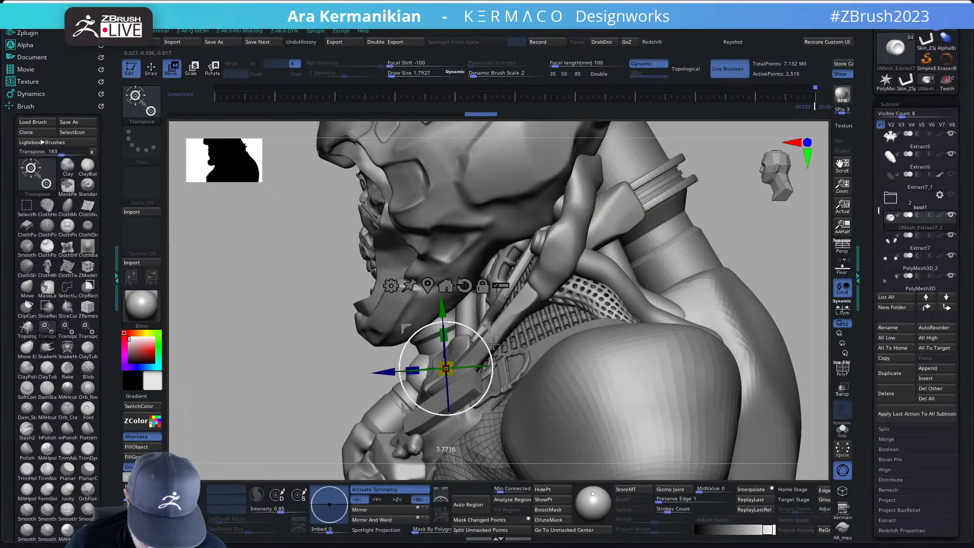
{"action": "left_click_drag", "start_coordinate": [474, 333], "coordinate": [491, 323]}
{"action": "left_click_drag", "start_coordinate": [173, 425], "coordinate": [237, 407]}
{"action": "left_click_drag", "start_coordinate": [610, 297], "coordinate": [618, 296]}
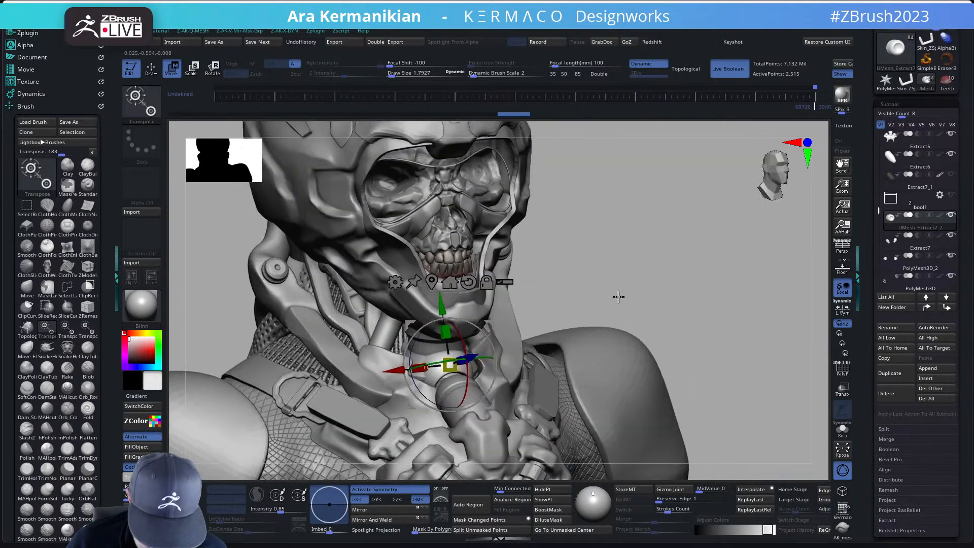
{"action": "left_click_drag", "start_coordinate": [637, 262], "coordinate": [642, 267]}
{"action": "key", "text": "ctrl+z"}
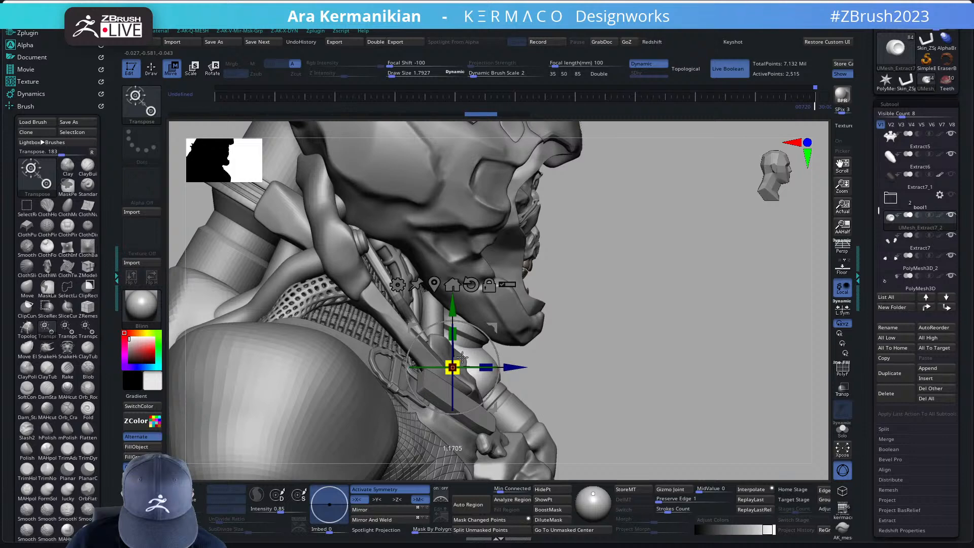
Step: Scale the boolean neck mesh uniformly and nudge it vertically to fit between the jaw and the chest hose
{"action": "left_click_drag", "start_coordinate": [460, 357], "coordinate": [460, 357]}
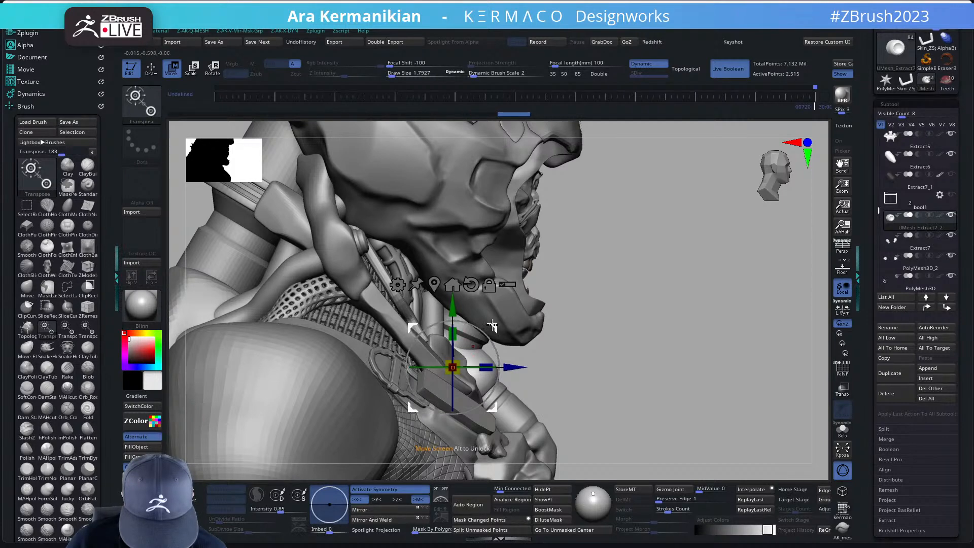
{"action": "left_click_drag", "start_coordinate": [493, 326], "coordinate": [491, 319]}
{"action": "mouse_move", "coordinate": [646, 364]}
{"action": "left_mouse_down"}
{"action": "mouse_move", "coordinate": [600, 350]}
{"action": "mouse_move", "coordinate": [542, 358]}
{"action": "left_mouse_up"}
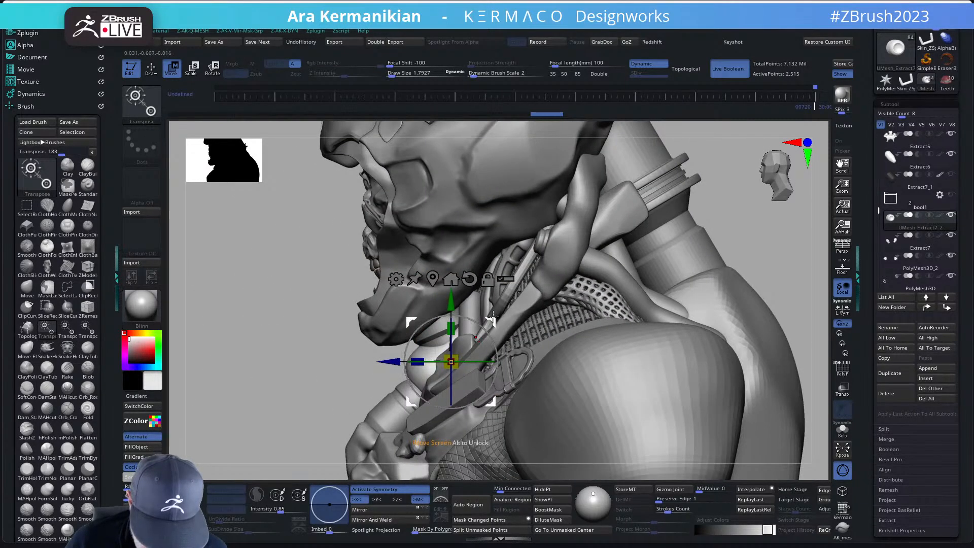
{"action": "left_click_drag", "start_coordinate": [491, 319], "coordinate": [494, 320]}
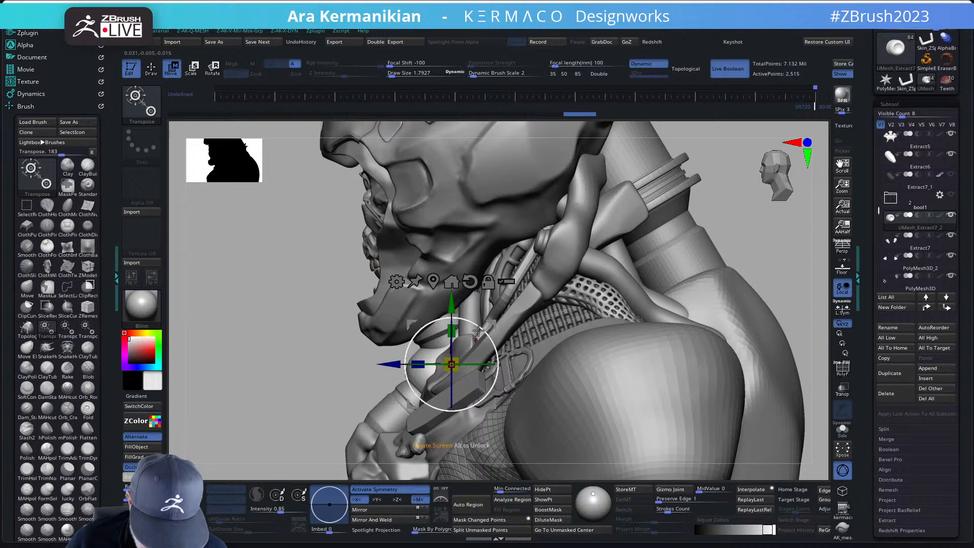
{"action": "left_click_drag", "start_coordinate": [252, 406], "coordinate": [352, 393]}
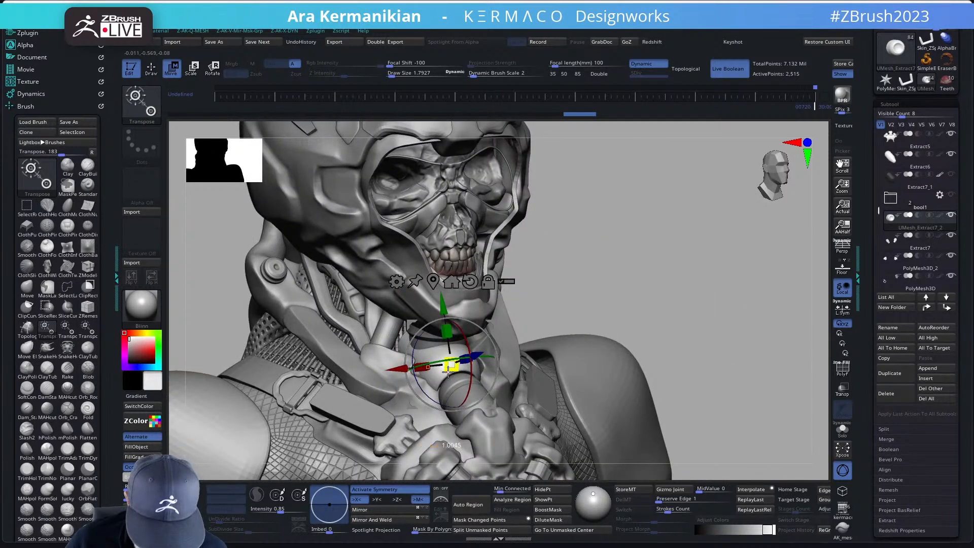
{"action": "left_click_drag", "start_coordinate": [447, 372], "coordinate": [449, 365]}
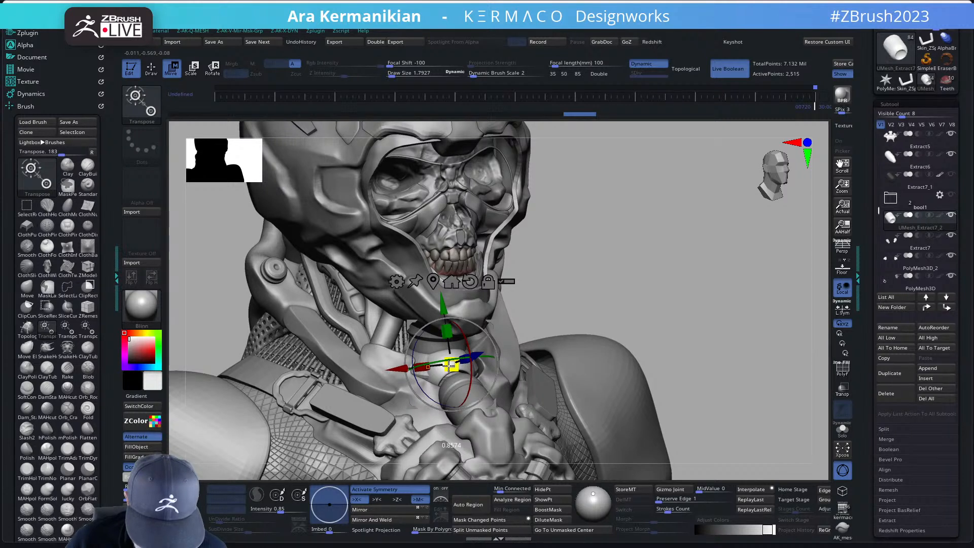
{"action": "left_click_drag", "start_coordinate": [442, 368], "coordinate": [440, 371]}
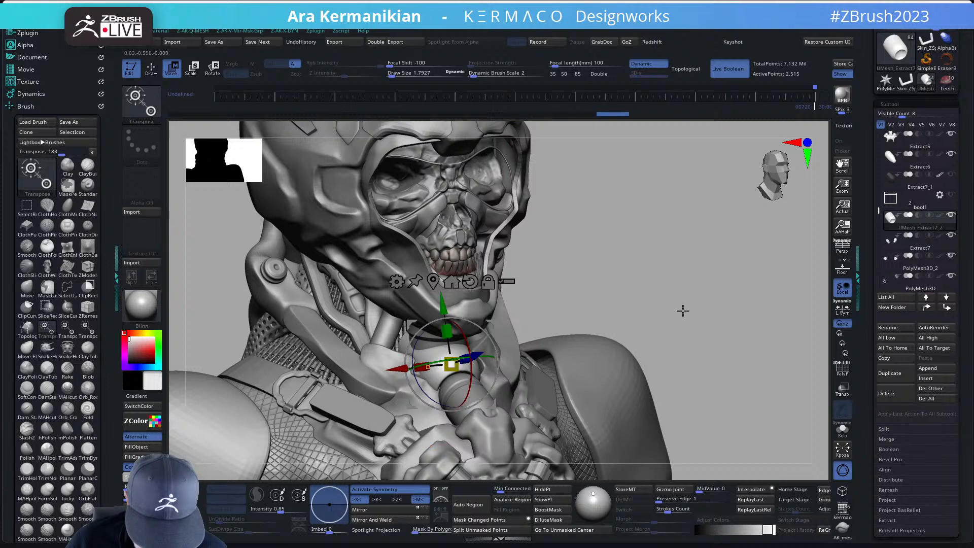
Step: Return to Draw mode and choose the Move brush with a Draw Size of about 15.3
{"action": "mouse_move", "coordinate": [682, 310]}
{"action": "left_mouse_down"}
{"action": "mouse_move", "coordinate": [668, 312]}
{"action": "mouse_move", "coordinate": [685, 322]}
{"action": "mouse_move", "coordinate": [555, 300]}
{"action": "mouse_move", "coordinate": [553, 320]}
{"action": "left_mouse_up"}
{"action": "key", "text": "q"}
{"action": "mouse_move", "coordinate": [595, 381]}
{"action": "left_mouse_down", "text": "alt"}
{"action": "mouse_move", "coordinate": [608, 324]}
{"action": "mouse_move", "coordinate": [667, 326]}
{"action": "mouse_move", "coordinate": [626, 339]}
{"action": "mouse_move", "coordinate": [555, 333]}
{"action": "mouse_move", "coordinate": [647, 320]}
{"action": "mouse_move", "coordinate": [630, 339]}
{"action": "mouse_move", "coordinate": [592, 333]}
{"action": "mouse_move", "coordinate": [639, 345]}
{"action": "mouse_move", "coordinate": [631, 321]}
{"action": "left_mouse_up", "text": "alt"}
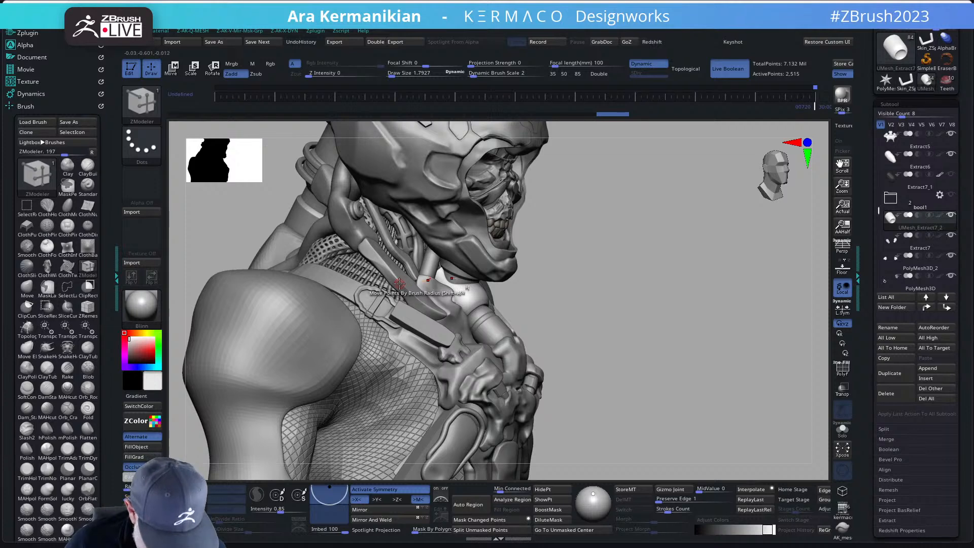
{"action": "key", "text": "b"}
{"action": "key", "text": "m"}
{"action": "key", "text": "v"}
{"action": "key", "text": "s"}
{"action": "mouse_move", "coordinate": [422, 283]}
{"action": "left_mouse_down"}
{"action": "mouse_move", "coordinate": [439, 282]}
{"action": "mouse_move", "coordinate": [429, 283]}
{"action": "left_mouse_up"}
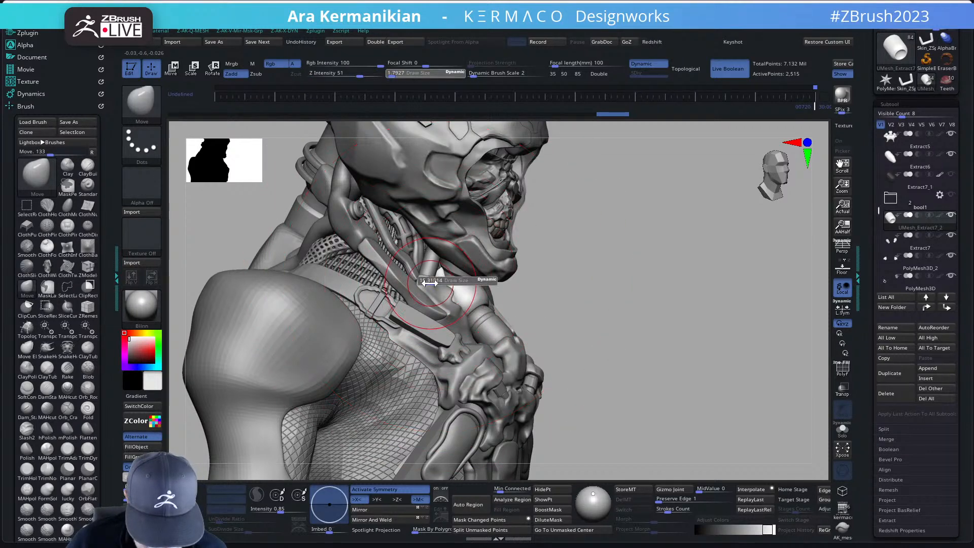
Step: Reduce the Move brush's Draw Size to about 5.95 and reshape the boolean neck mesh from the side
{"action": "left_click_drag", "start_coordinate": [620, 315], "coordinate": [644, 309]}
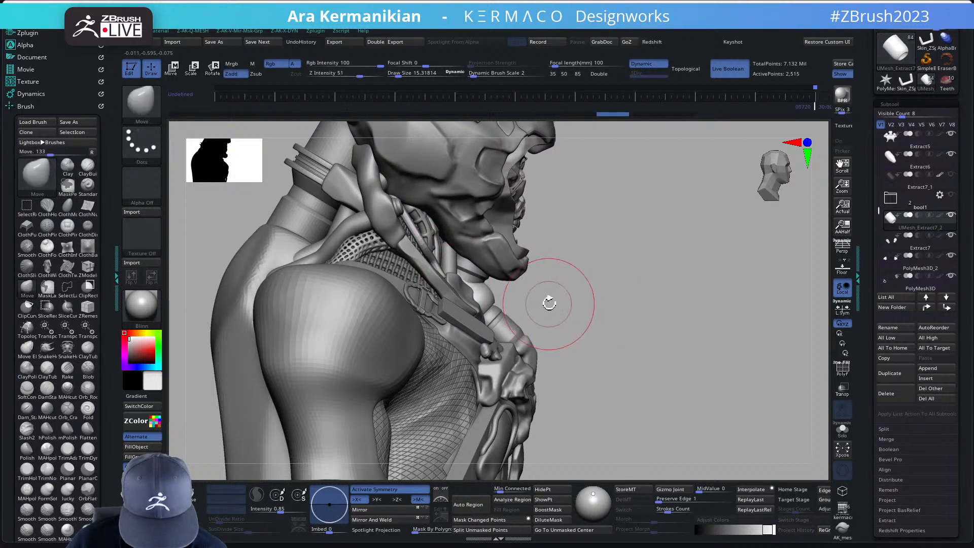
{"action": "key", "text": "s"}
{"action": "left_click", "coordinate": [457, 292]}
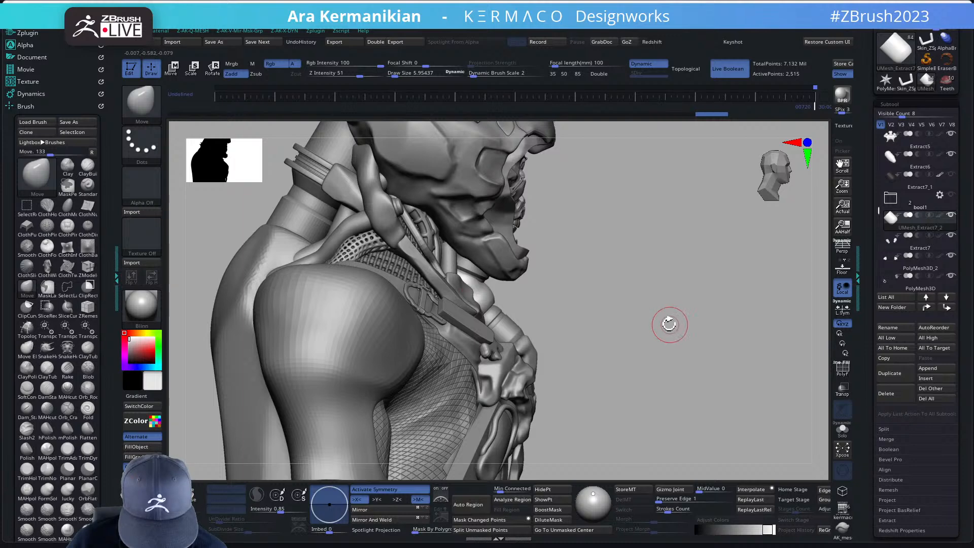
Step: Reshape the boolean neck mesh beneath the jaw with the Move brush from front and three-quarter views, smoothing its side edge
{"action": "left_click_drag", "start_coordinate": [668, 325], "coordinate": [617, 319]}
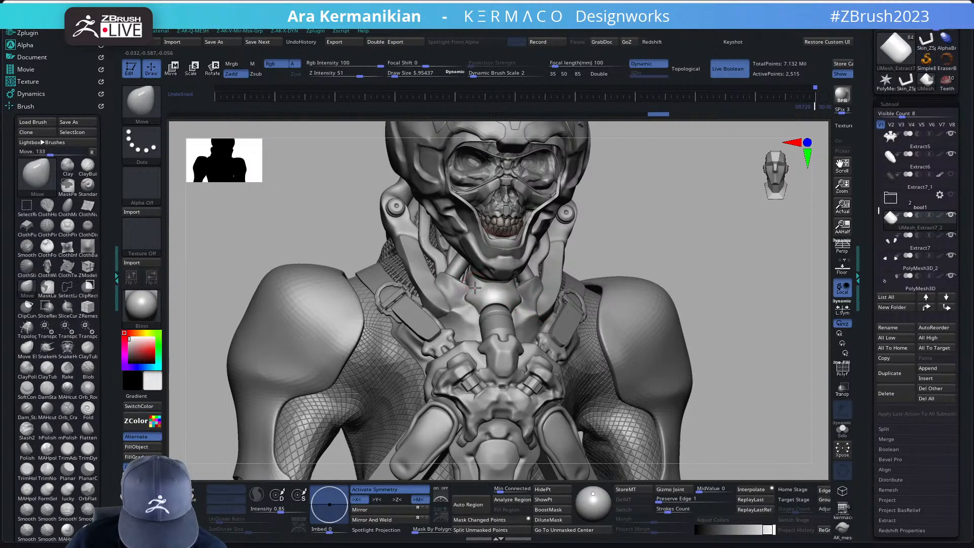
{"action": "left_click_drag", "start_coordinate": [680, 246], "coordinate": [631, 247]}
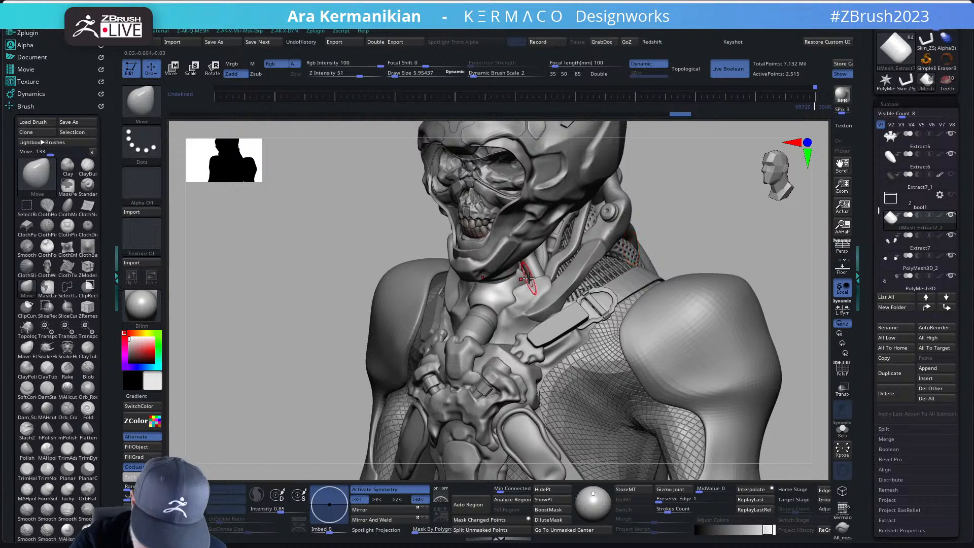
{"action": "left_click_drag", "start_coordinate": [532, 279], "coordinate": [525, 269]}
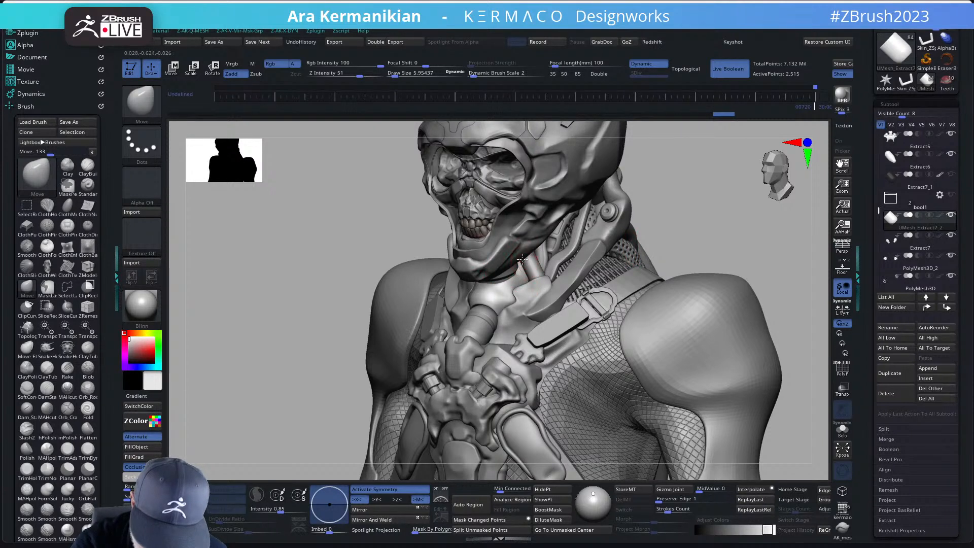
{"action": "left_click_drag", "start_coordinate": [714, 248], "coordinate": [738, 246]}
{"action": "mouse_move", "coordinate": [526, 282]}
{"action": "left_mouse_down", "text": "shift"}
{"action": "mouse_move", "coordinate": [512, 278]}
{"action": "mouse_move", "coordinate": [522, 277]}
{"action": "left_mouse_up", "text": "shift"}
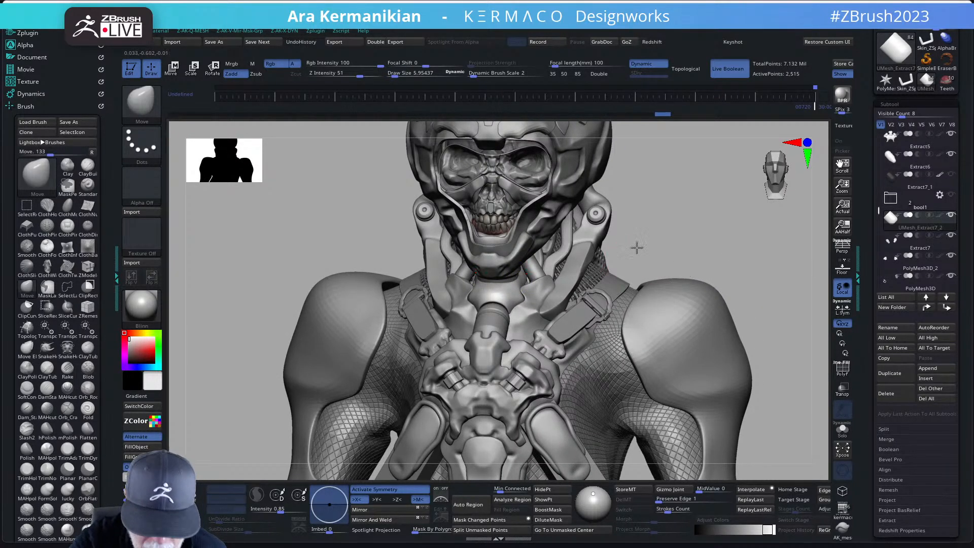
Step: Adjust the upper side edge of the boolean neck mesh under the jaw from front and opposite-side views
{"action": "mouse_move", "coordinate": [637, 248]}
{"action": "left_mouse_down", "text": "alt"}
{"action": "mouse_move", "coordinate": [674, 250]}
{"action": "mouse_move", "coordinate": [659, 226]}
{"action": "mouse_move", "coordinate": [683, 242]}
{"action": "left_mouse_up", "text": "alt"}
{"action": "mouse_move", "coordinate": [601, 239]}
{"action": "left_mouse_down"}
{"action": "mouse_move", "coordinate": [626, 274]}
{"action": "mouse_move", "coordinate": [592, 250]}
{"action": "mouse_move", "coordinate": [617, 270]}
{"action": "mouse_move", "coordinate": [589, 273]}
{"action": "mouse_move", "coordinate": [609, 239]}
{"action": "mouse_move", "coordinate": [602, 233]}
{"action": "left_mouse_up"}
{"action": "left_click_drag", "start_coordinate": [467, 263], "coordinate": [467, 265]}
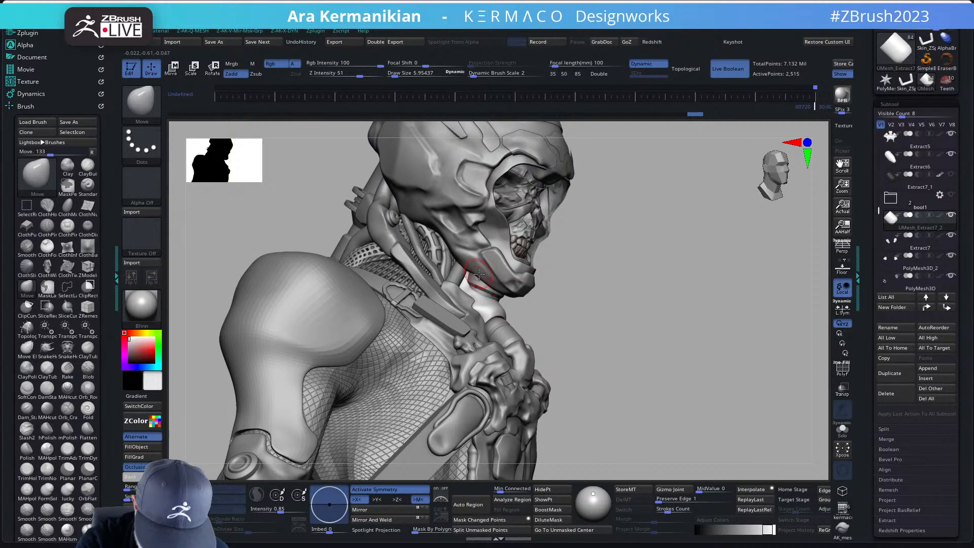
{"action": "left_click_drag", "start_coordinate": [593, 276], "coordinate": [485, 285]}
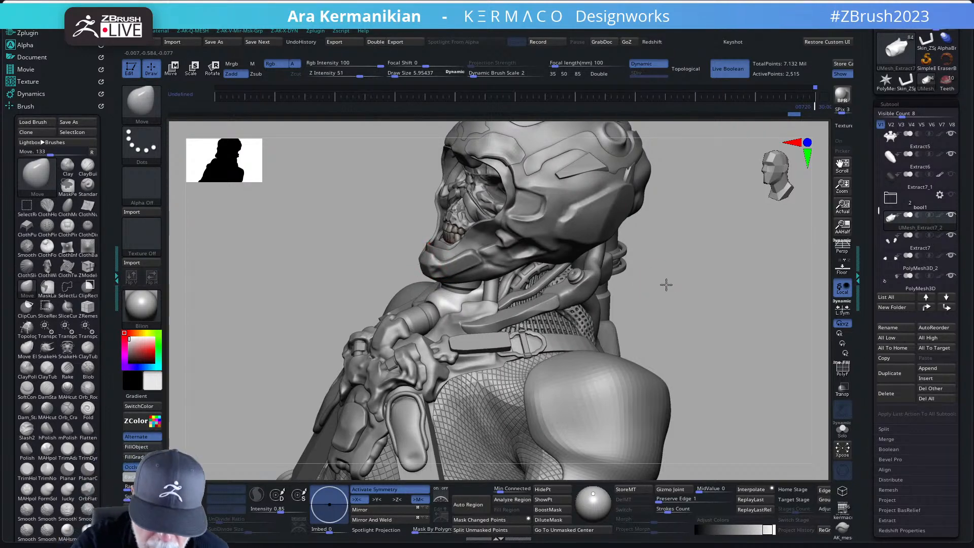
Step: Set the Move brush's Draw Size to about 12.1 and select the perforated Extract1 bracket behind the jaw
{"action": "mouse_move", "coordinate": [666, 282]}
{"action": "left_mouse_down"}
{"action": "mouse_move", "coordinate": [684, 285]}
{"action": "mouse_move", "coordinate": [664, 257]}
{"action": "mouse_move", "coordinate": [634, 256]}
{"action": "mouse_move", "coordinate": [670, 252]}
{"action": "mouse_move", "coordinate": [641, 254]}
{"action": "mouse_move", "coordinate": [600, 219]}
{"action": "mouse_move", "coordinate": [578, 225]}
{"action": "mouse_move", "coordinate": [618, 231]}
{"action": "mouse_move", "coordinate": [628, 244]}
{"action": "mouse_move", "coordinate": [637, 228]}
{"action": "mouse_move", "coordinate": [637, 249]}
{"action": "mouse_move", "coordinate": [654, 243]}
{"action": "mouse_move", "coordinate": [629, 247]}
{"action": "left_mouse_up"}
{"action": "key", "text": "z"}
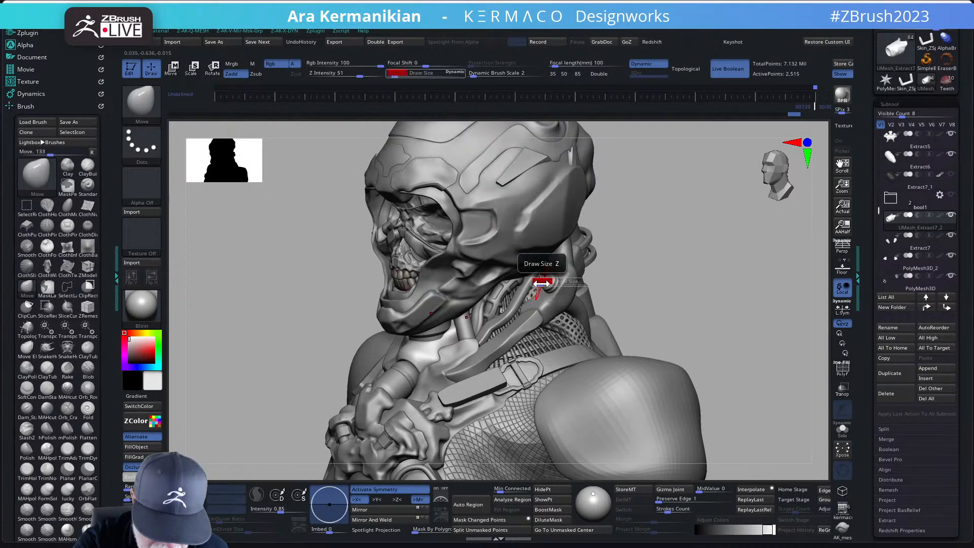
{"action": "left_click", "coordinate": [541, 283]}
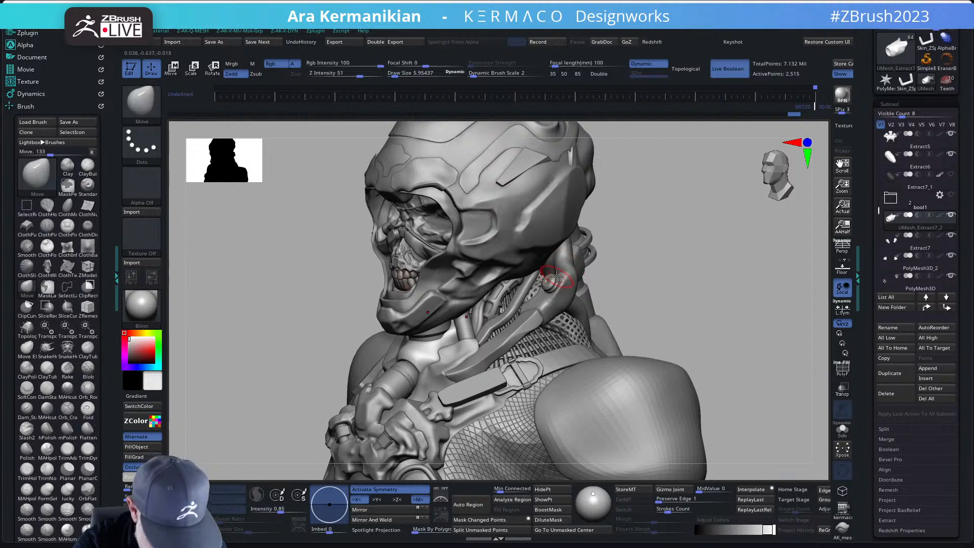
{"action": "left_click_drag", "start_coordinate": [543, 291], "coordinate": [545, 289]}
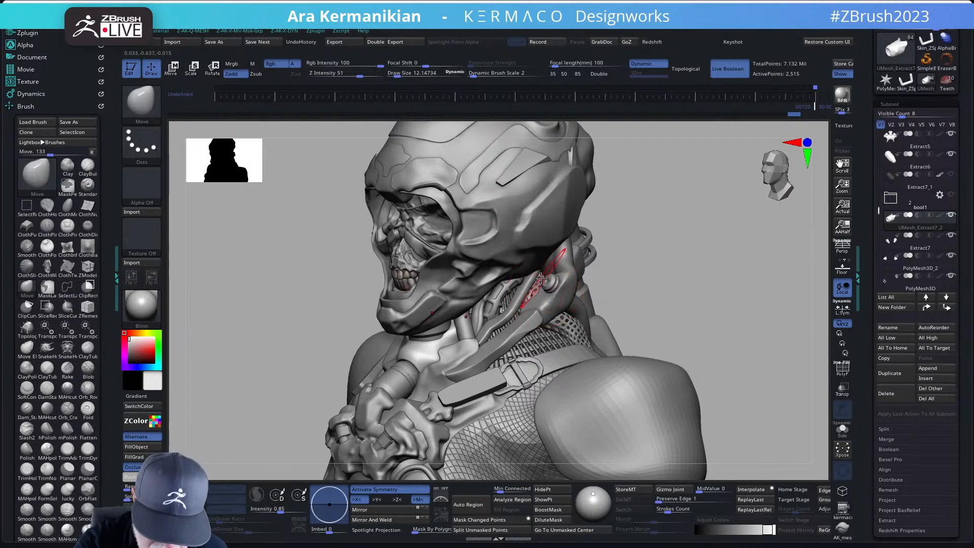
{"action": "left_click", "coordinate": [539, 283], "text": "alt"}
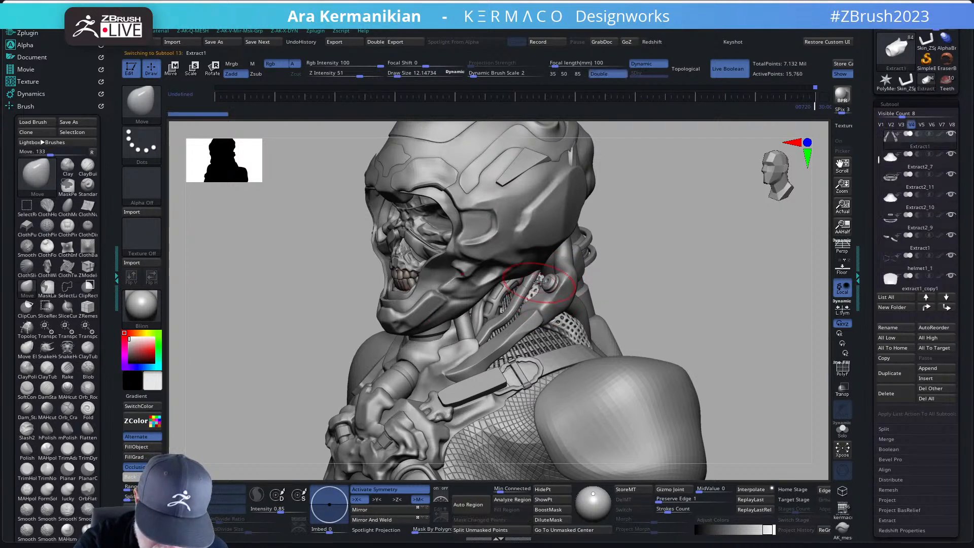
Step: Move the upper end of the perforated Extract1 bracket behind the jaw, working from side, front and raised views
{"action": "left_click_drag", "start_coordinate": [677, 261], "coordinate": [562, 274]}
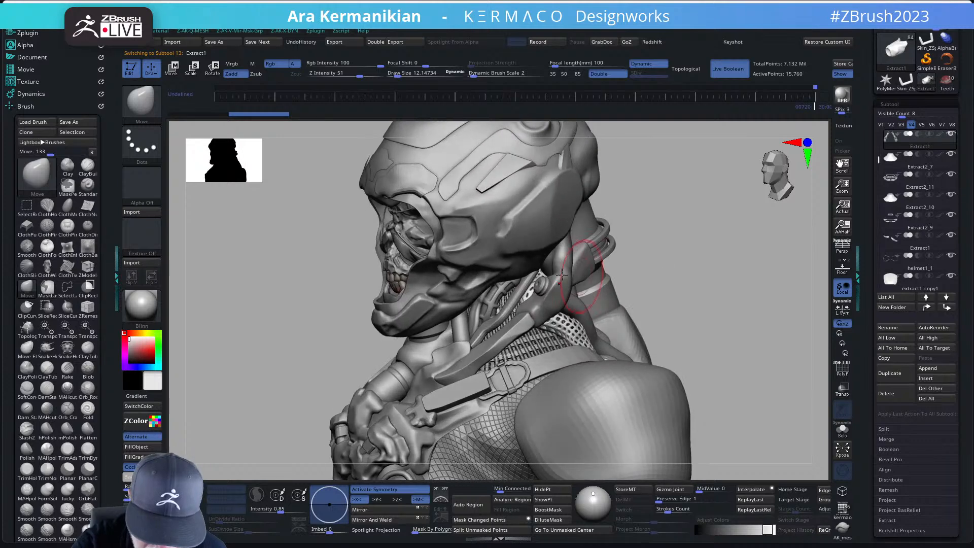
{"action": "left_click_drag", "start_coordinate": [685, 240], "coordinate": [570, 272]}
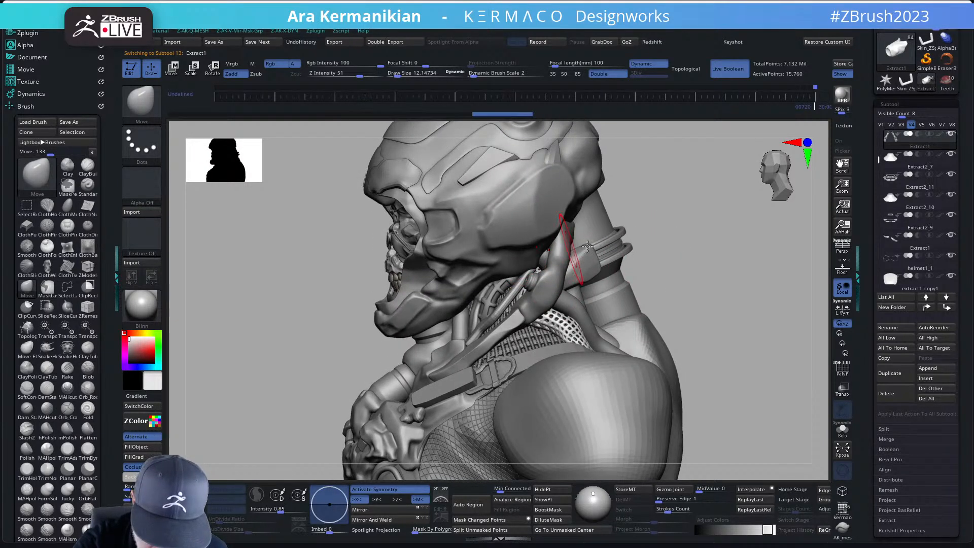
{"action": "left_click_drag", "start_coordinate": [694, 230], "coordinate": [542, 276]}
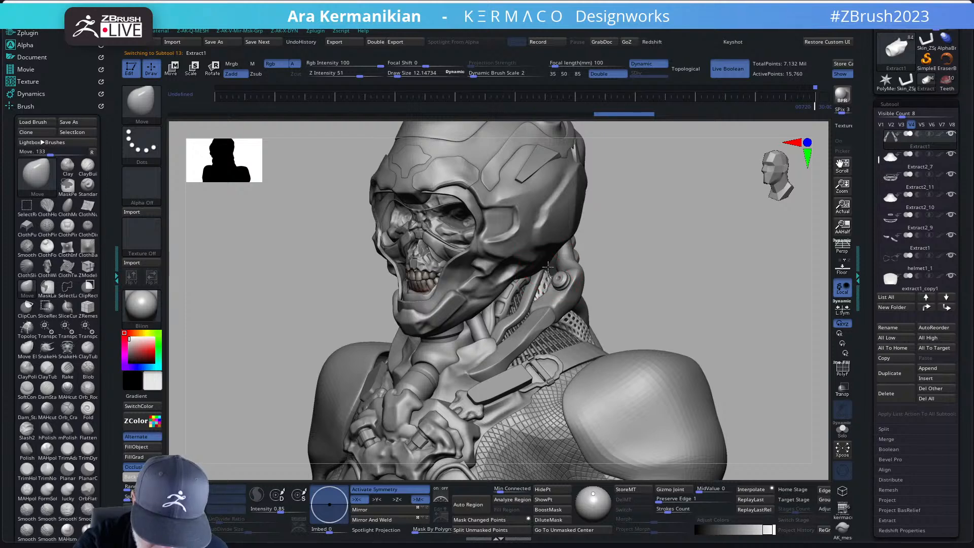
{"action": "left_click_drag", "start_coordinate": [675, 250], "coordinate": [540, 271]}
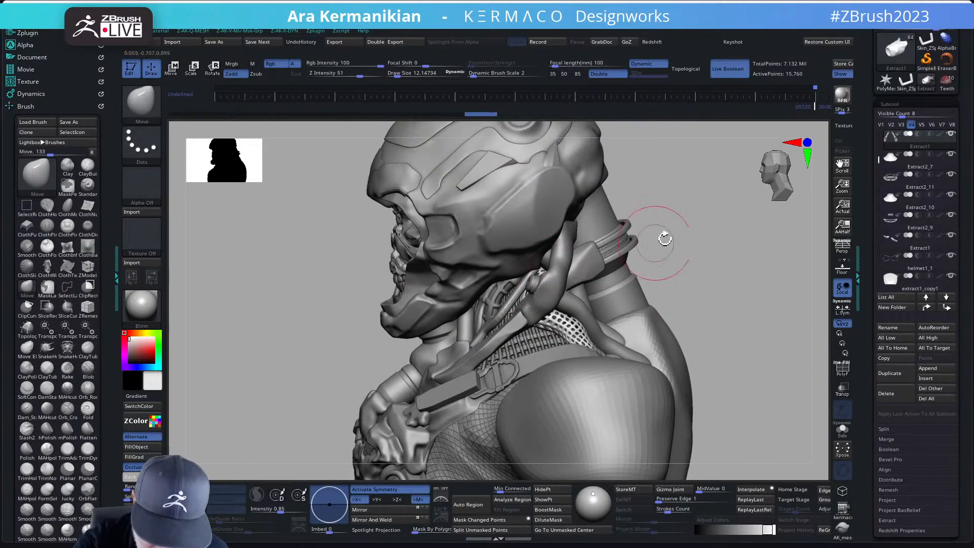
{"action": "left_click_drag", "start_coordinate": [674, 259], "coordinate": [548, 284]}
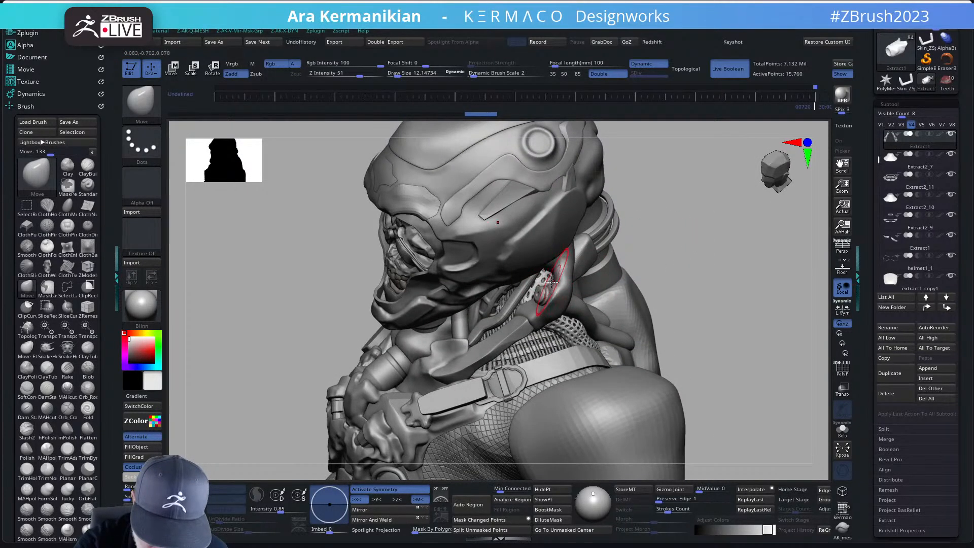
{"action": "mouse_move", "coordinate": [537, 284]}
{"action": "left_mouse_down"}
{"action": "mouse_move", "coordinate": [529, 295]}
{"action": "mouse_move", "coordinate": [548, 275]}
{"action": "left_mouse_up"}
Step: Reduce the Draw Size to about 8.13 and refine the perforated bracket's upper end and inner edge from several angles
{"action": "key", "text": "s"}
{"action": "left_click", "coordinate": [531, 294]}
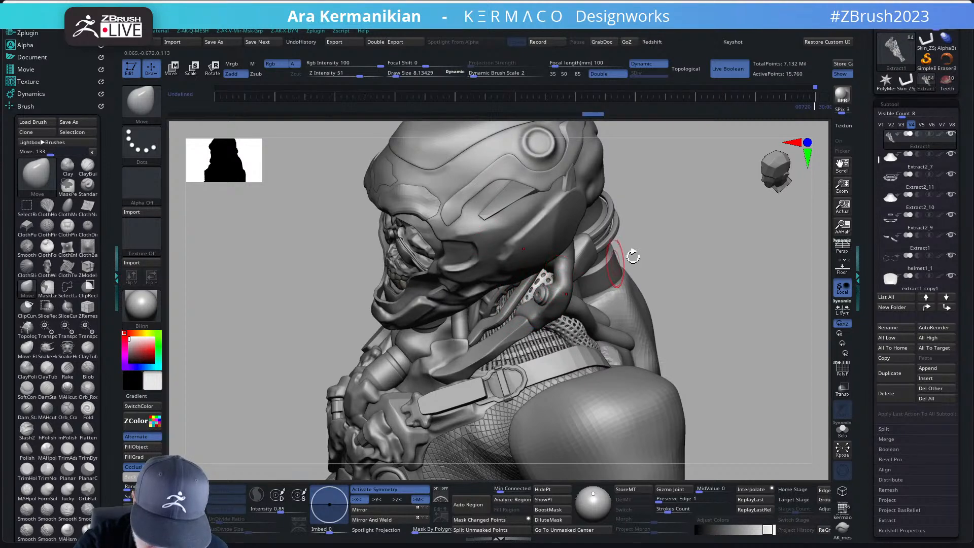
{"action": "left_click_drag", "start_coordinate": [688, 253], "coordinate": [677, 219]}
{"action": "left_click_drag", "start_coordinate": [547, 273], "coordinate": [556, 277]}
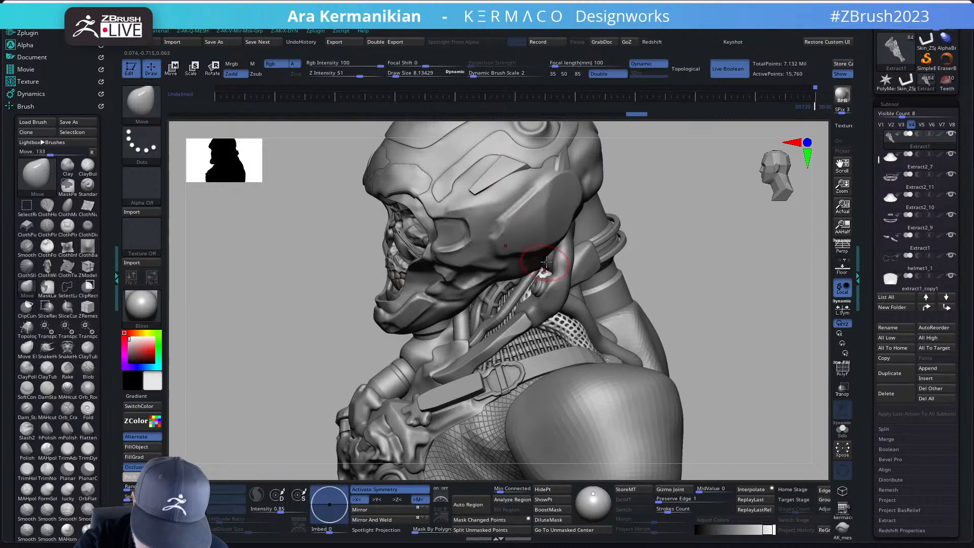
{"action": "left_click_drag", "start_coordinate": [692, 235], "coordinate": [656, 250]}
{"action": "left_click_drag", "start_coordinate": [545, 288], "coordinate": [553, 278]}
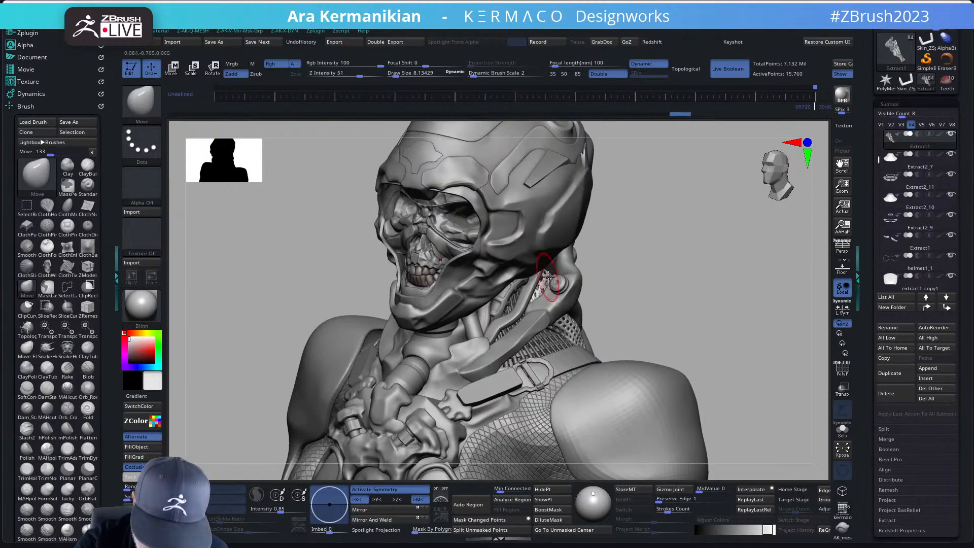
{"action": "mouse_move", "coordinate": [663, 270]}
{"action": "left_mouse_down"}
{"action": "mouse_move", "coordinate": [588, 298]}
{"action": "mouse_move", "coordinate": [637, 278]}
{"action": "mouse_move", "coordinate": [615, 285]}
{"action": "left_mouse_up"}
{"action": "left_click_drag", "start_coordinate": [528, 304], "coordinate": [533, 301]}
Step: Turn on polypaint for all subtools, examine the coloured figure from afar and close up, and turn polypaint off again
{"action": "left_click_drag", "start_coordinate": [667, 298], "coordinate": [707, 320]}
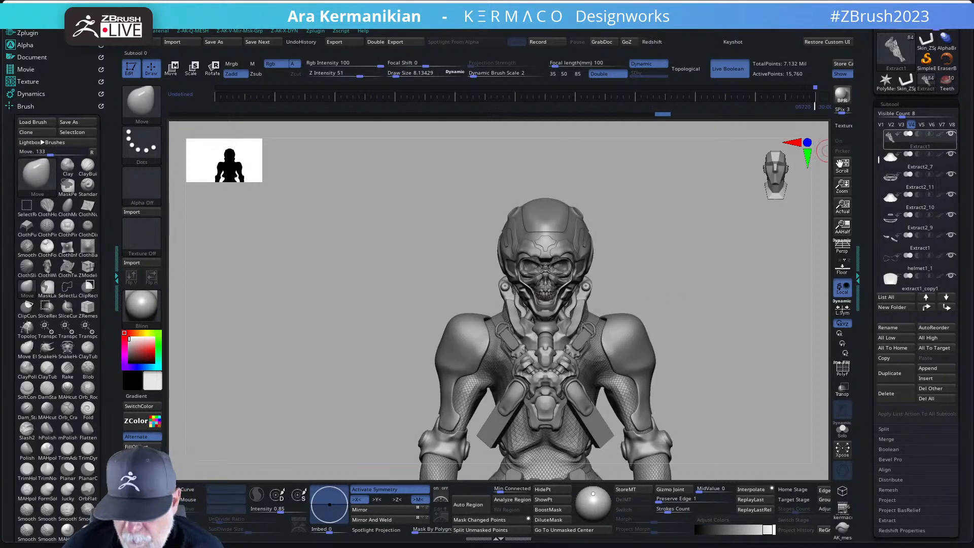
{"action": "left_click", "coordinate": [942, 133], "text": "shift"}
{"action": "mouse_move", "coordinate": [727, 292]}
{"action": "left_mouse_down", "text": "alt"}
{"action": "mouse_move", "coordinate": [711, 280]}
{"action": "mouse_move", "coordinate": [726, 269]}
{"action": "mouse_move", "coordinate": [663, 290]}
{"action": "mouse_move", "coordinate": [651, 271]}
{"action": "mouse_move", "coordinate": [635, 276]}
{"action": "mouse_move", "coordinate": [686, 249]}
{"action": "left_mouse_up", "text": "alt"}
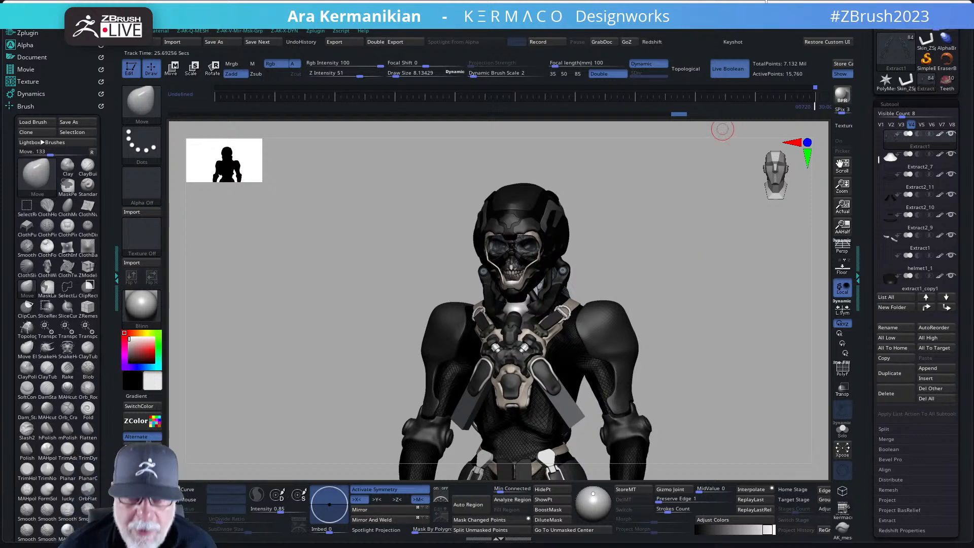
{"action": "mouse_move", "coordinate": [663, 272]}
{"action": "left_mouse_down"}
{"action": "mouse_move", "coordinate": [724, 262]}
{"action": "mouse_move", "coordinate": [693, 269]}
{"action": "mouse_move", "coordinate": [644, 318]}
{"action": "mouse_move", "coordinate": [687, 326]}
{"action": "mouse_move", "coordinate": [656, 319]}
{"action": "mouse_move", "coordinate": [715, 315]}
{"action": "mouse_move", "coordinate": [702, 261]}
{"action": "left_mouse_up"}
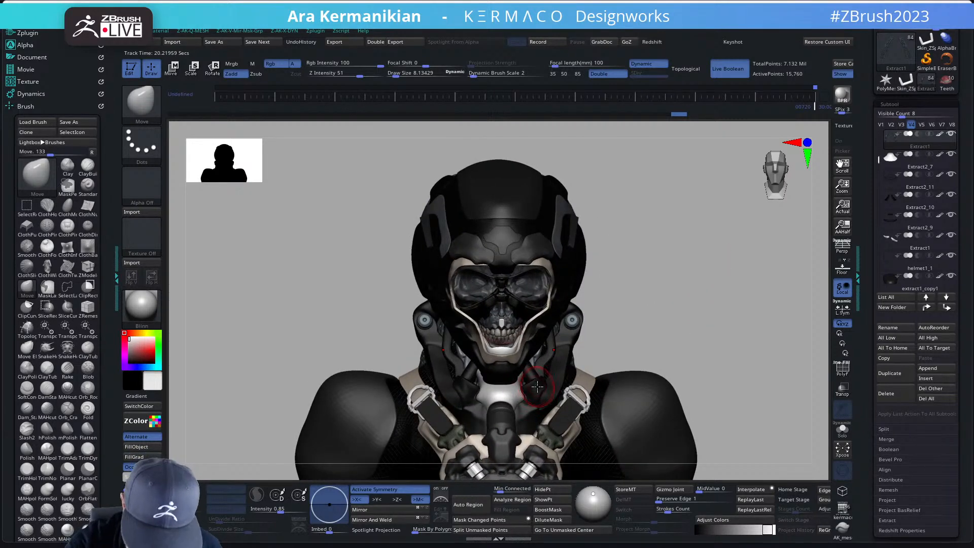
{"action": "left_click", "coordinate": [941, 135], "text": "shift"}
Step: Reduce the Draw Size to about 5.01 and select the Extract2_5 collar piece flanking the neck
{"action": "key", "text": "s"}
{"action": "left_click_drag", "start_coordinate": [540, 391], "coordinate": [538, 391]}
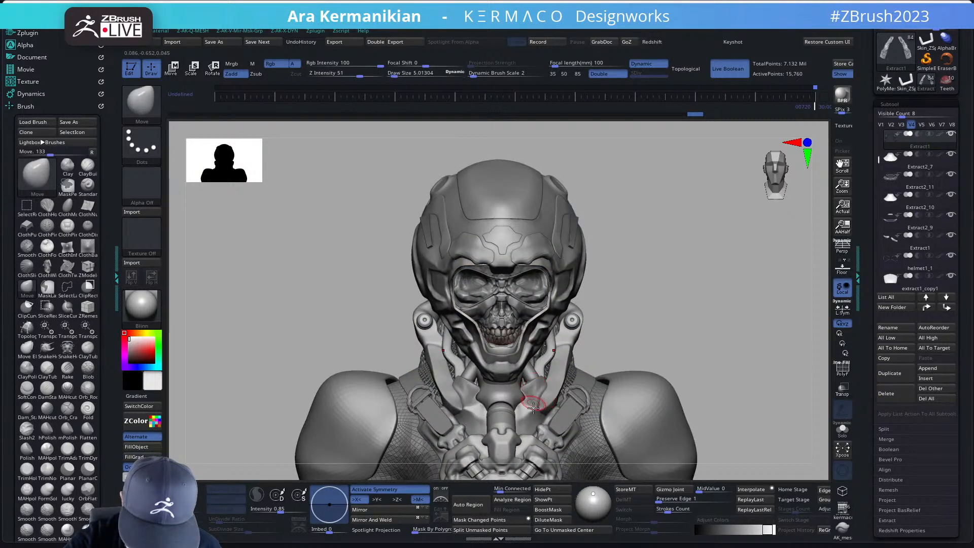
{"action": "left_click", "coordinate": [536, 391], "text": "alt"}
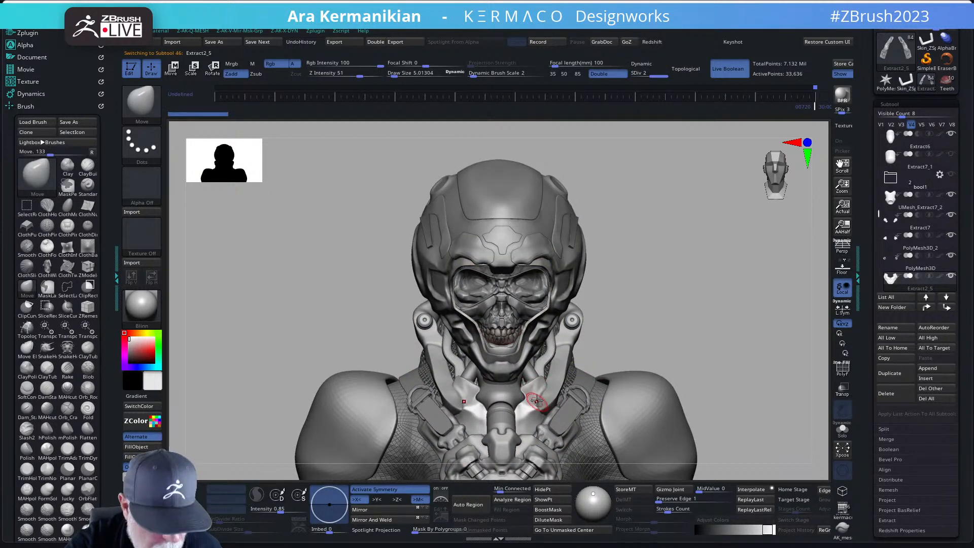
{"action": "key", "text": "ctrl"}
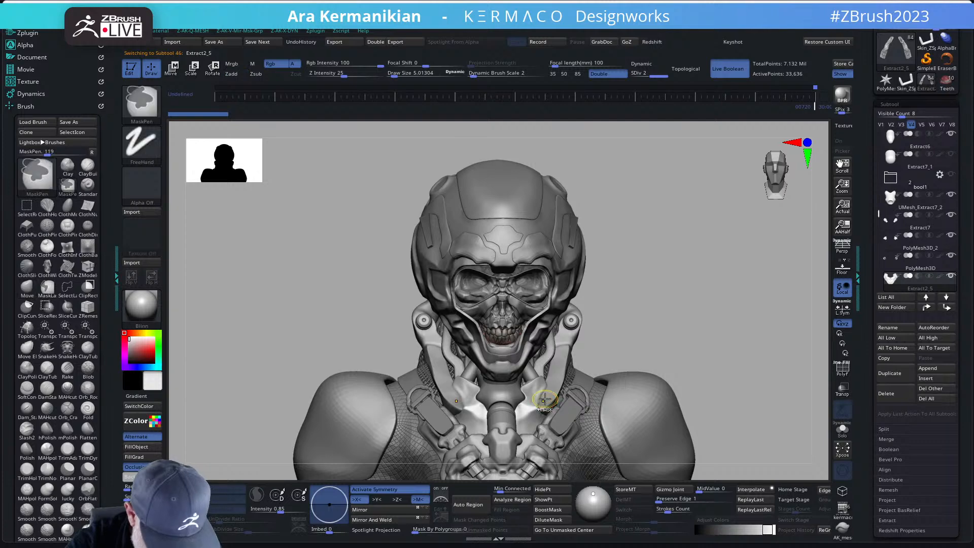
{"action": "key", "text": "ctrl"}
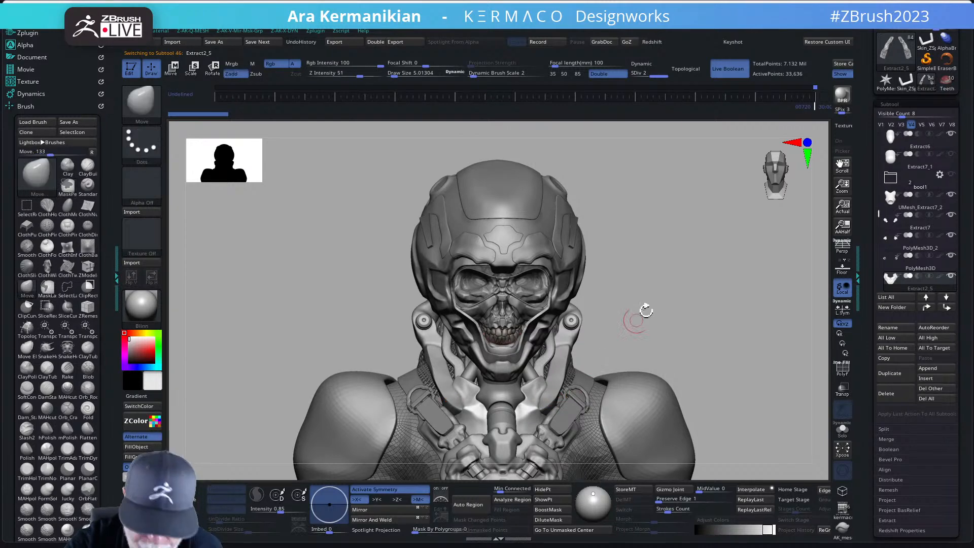
{"action": "key", "text": "space"}
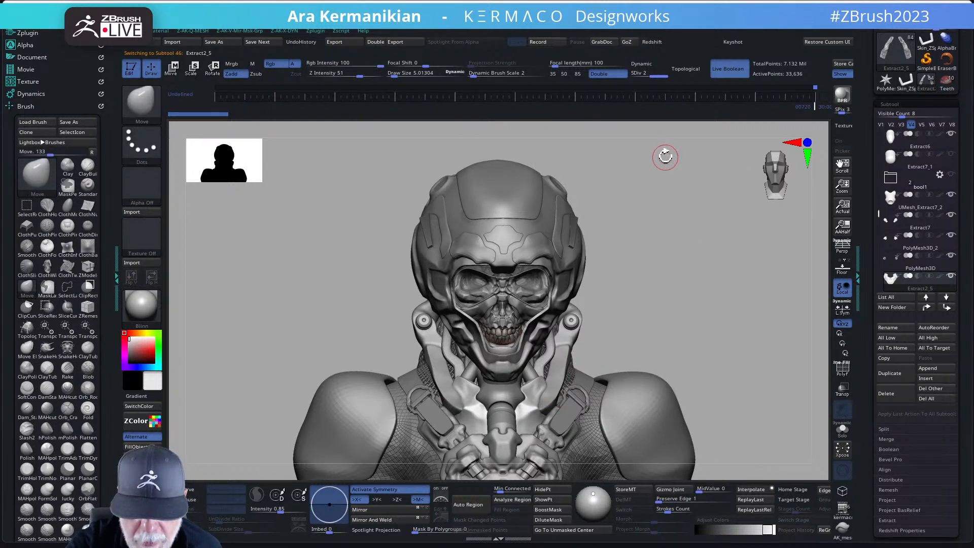
{"action": "key", "text": "ctrl"}
{"action": "key", "text": "space"}
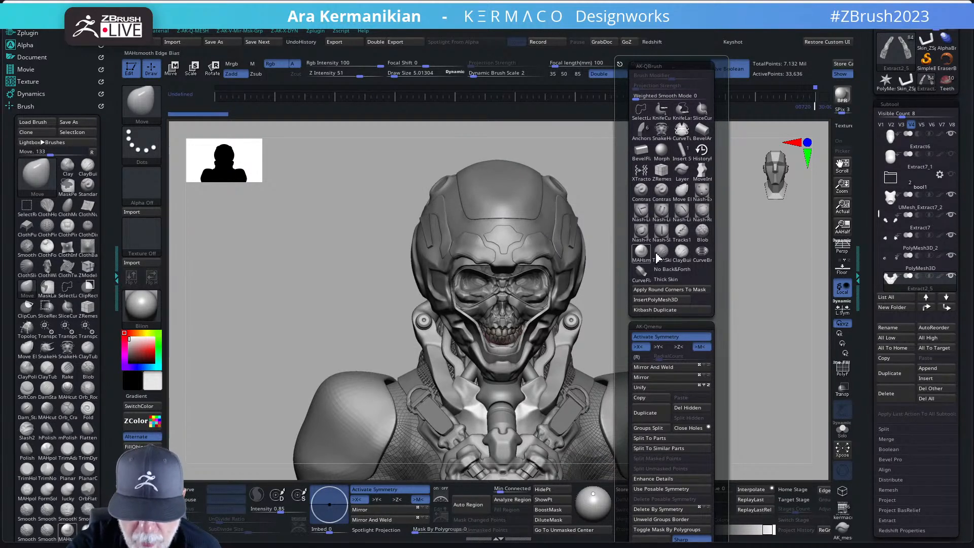
{"action": "key", "text": "ctrl"}
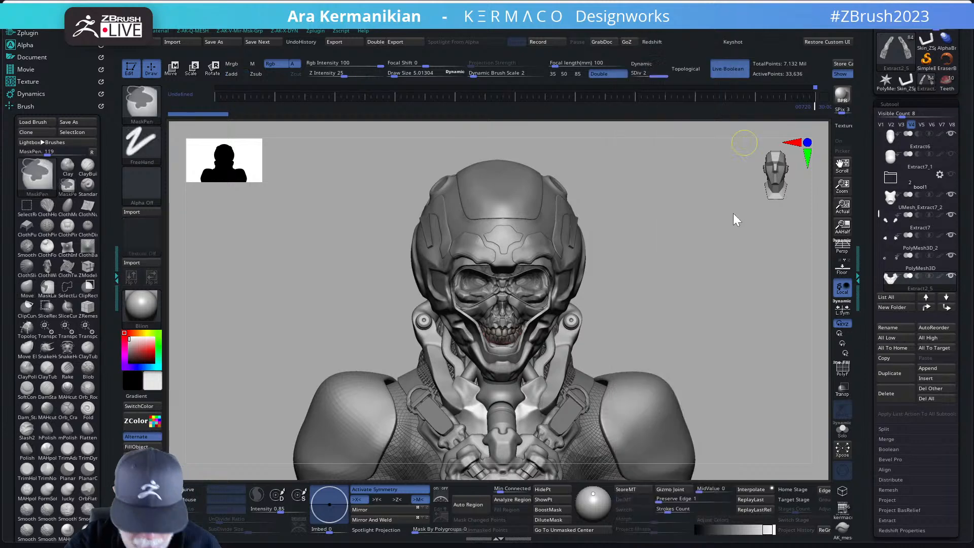
{"action": "key", "text": "ctrl+b"}
{"action": "mouse_move", "coordinate": [803, 337]}
{"action": "left_mouse_down"}
{"action": "mouse_move", "coordinate": [804, 308]}
{"action": "mouse_move", "coordinate": [800, 340]}
{"action": "mouse_move", "coordinate": [800, 321]}
{"action": "left_mouse_up"}
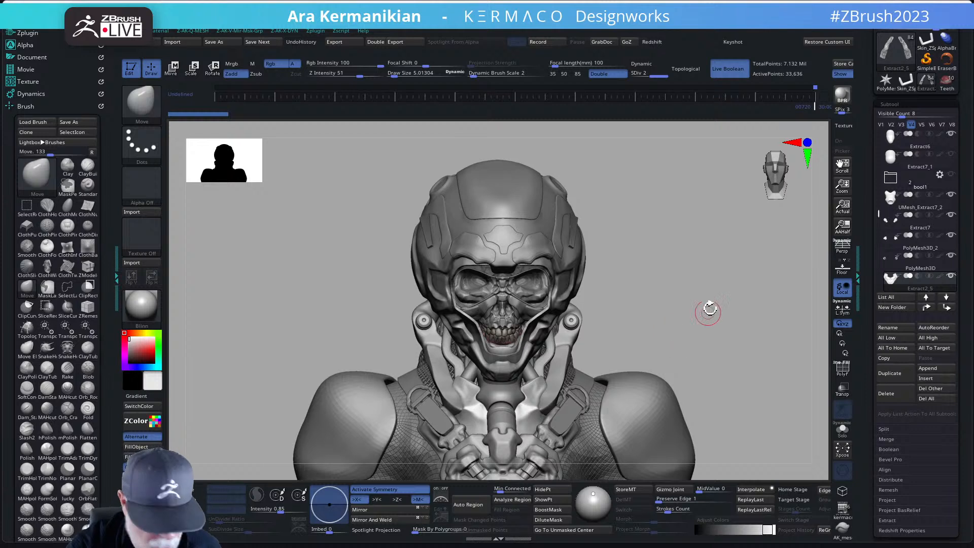
Step: Choose the hPolish brush and flatten the upper tips of the Extract2_5 collar piece beside the neck
{"action": "key", "text": "ctrl+b"}
{"action": "left_click", "coordinate": [729, 376]}
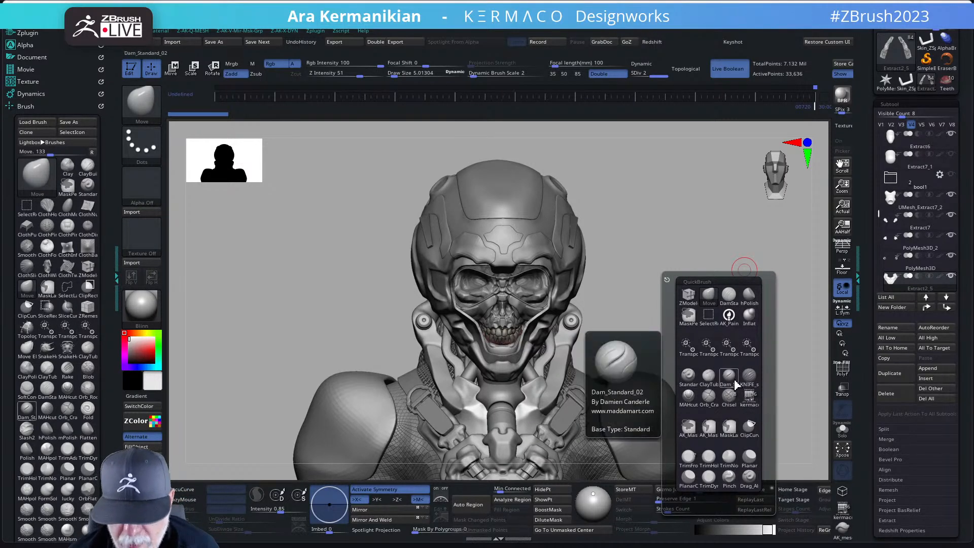
{"action": "left_click", "coordinate": [749, 295]}
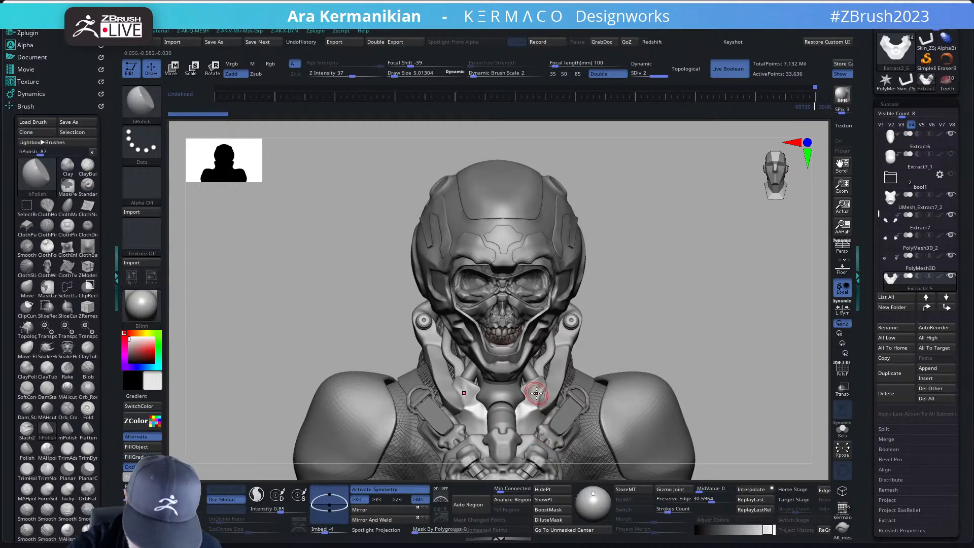
{"action": "mouse_move", "coordinate": [537, 390]}
{"action": "left_mouse_down"}
{"action": "mouse_move", "coordinate": [545, 379]}
{"action": "mouse_move", "coordinate": [542, 404]}
{"action": "mouse_move", "coordinate": [533, 382]}
{"action": "left_mouse_up"}
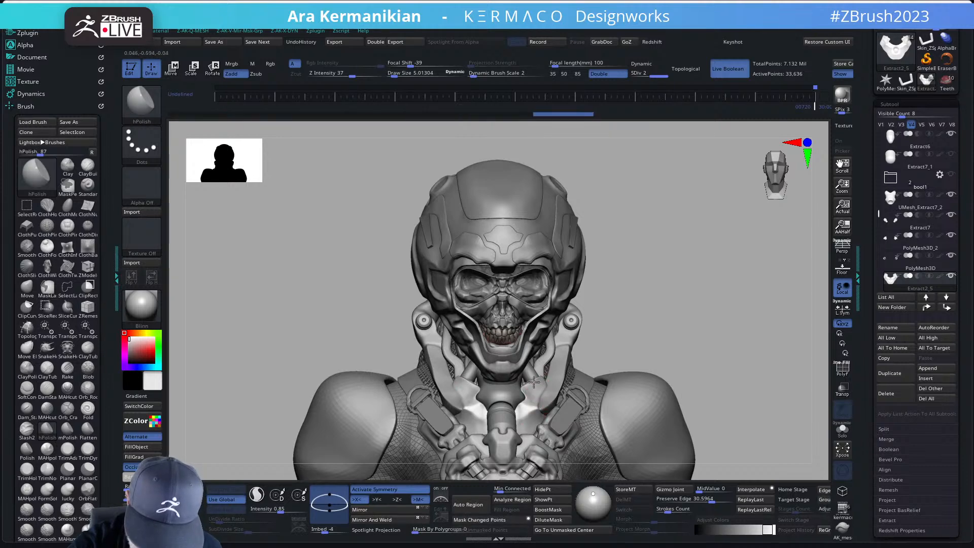
{"action": "left_click_drag", "start_coordinate": [688, 324], "coordinate": [682, 331]}
{"action": "left_click_drag", "start_coordinate": [530, 391], "coordinate": [534, 382]}
Step: Isolate the Extract2_5 collar piece in Solo mode and choose the ClipCurve brush
{"action": "left_click", "coordinate": [842, 428]}
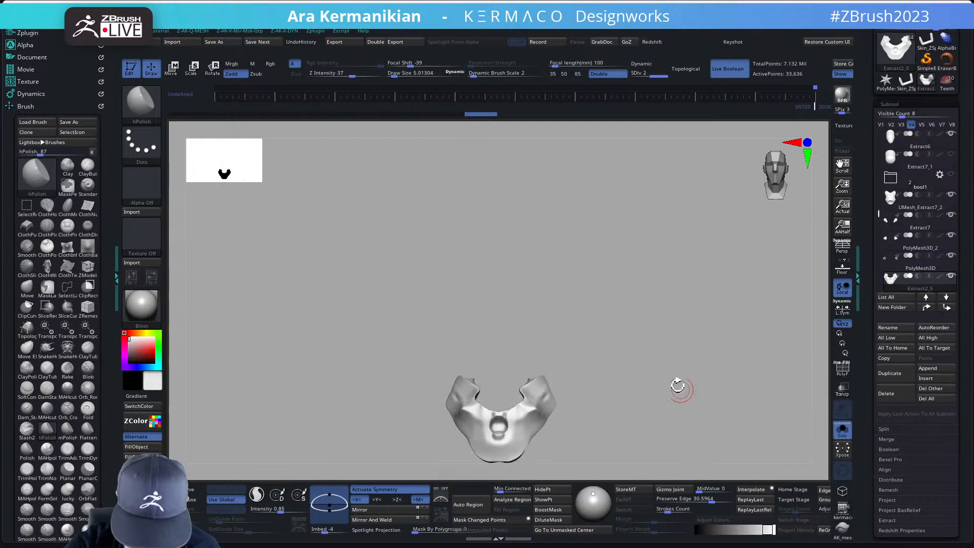
{"action": "mouse_move", "coordinate": [679, 388]}
{"action": "left_mouse_down"}
{"action": "mouse_move", "coordinate": [663, 394]}
{"action": "mouse_move", "coordinate": [649, 358]}
{"action": "left_mouse_up"}
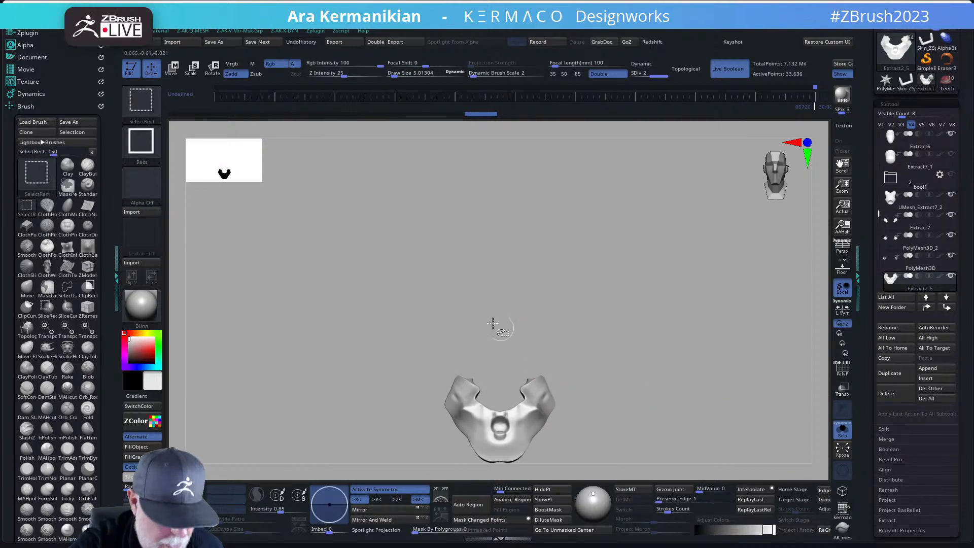
{"action": "left_click", "coordinate": [154, 116], "text": "ctrl+shift"}
{"action": "left_click", "coordinate": [276, 155]}
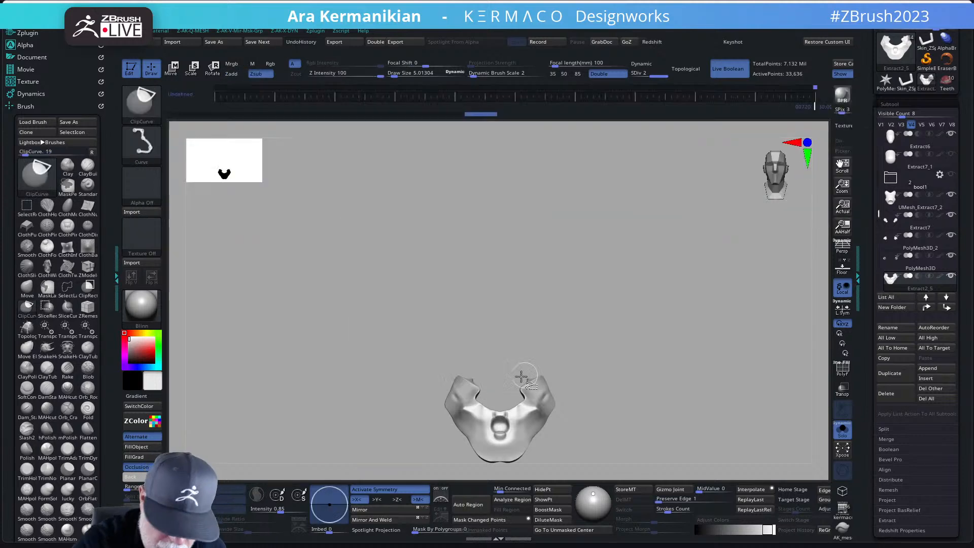
Step: Clip and smooth the upper tips of the Extract2_5 collar piece, and exit Solo mode to show the whole figure
{"action": "left_click_drag", "start_coordinate": [505, 384], "coordinate": [568, 347], "text": "ctrl+shift"}
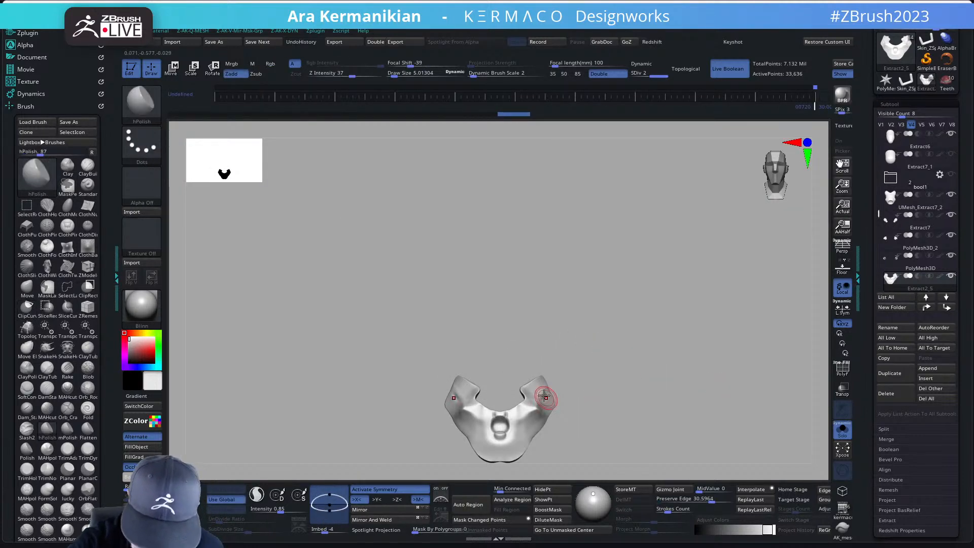
{"action": "left_click_drag", "start_coordinate": [535, 384], "coordinate": [533, 379], "text": "shift"}
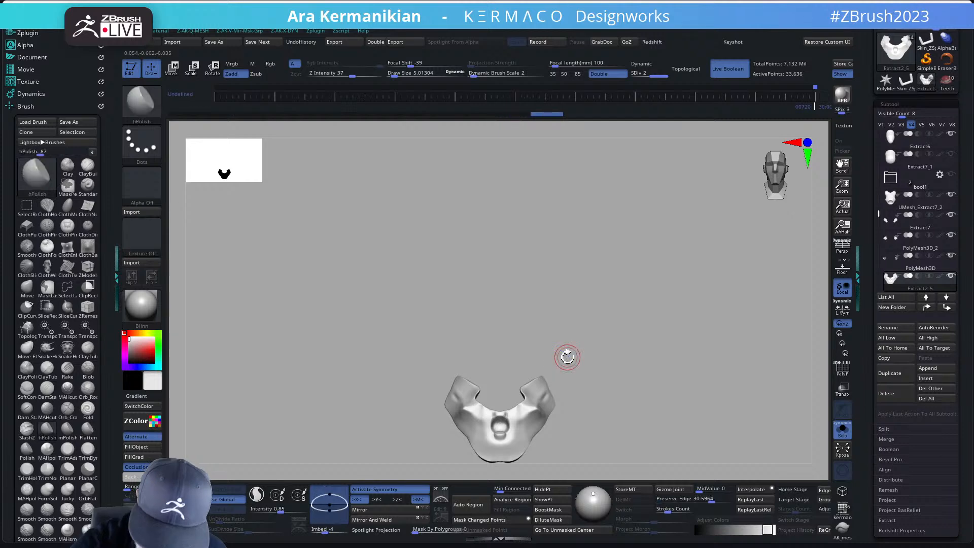
{"action": "left_click", "coordinate": [836, 424]}
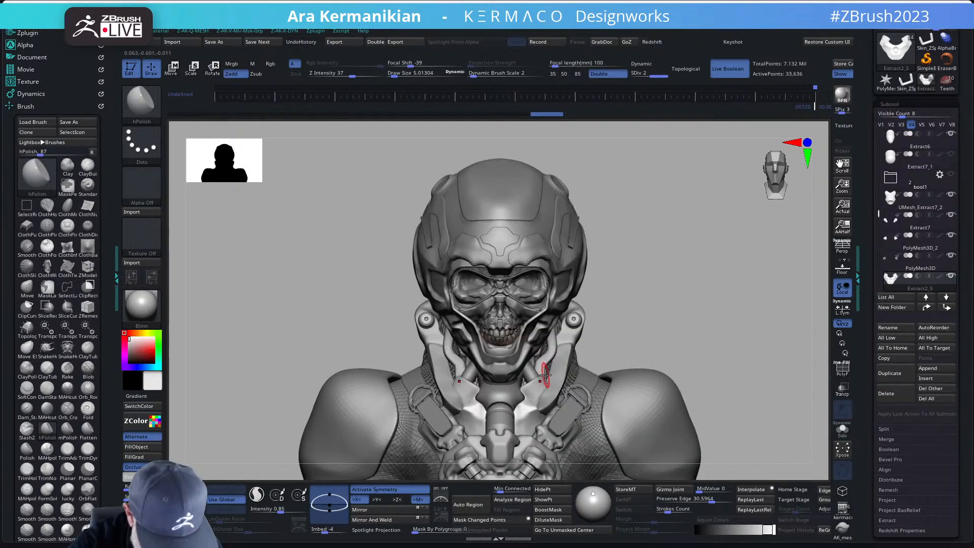
Step: Choose the Move brush and refine the collar piece's raised tip beside the jaw from a three-quarter view
{"action": "key", "text": "b"}
{"action": "key", "text": "m"}
{"action": "key", "text": "v"}
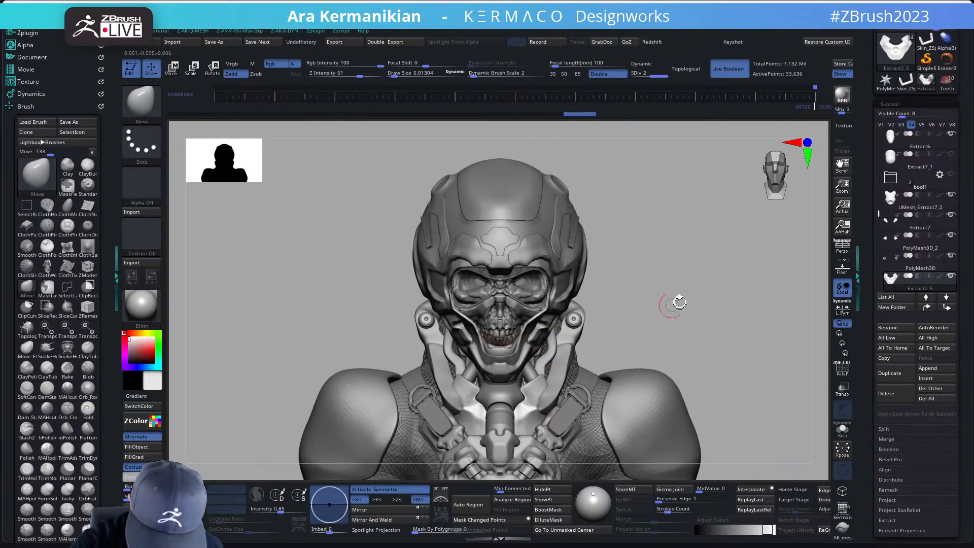
{"action": "left_click_drag", "start_coordinate": [676, 303], "coordinate": [670, 355]}
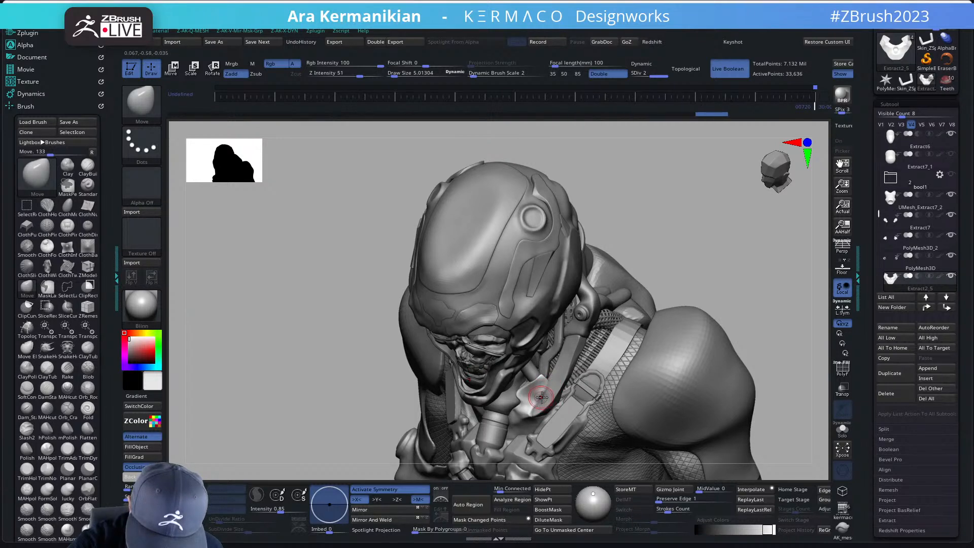
{"action": "key", "text": "shift"}
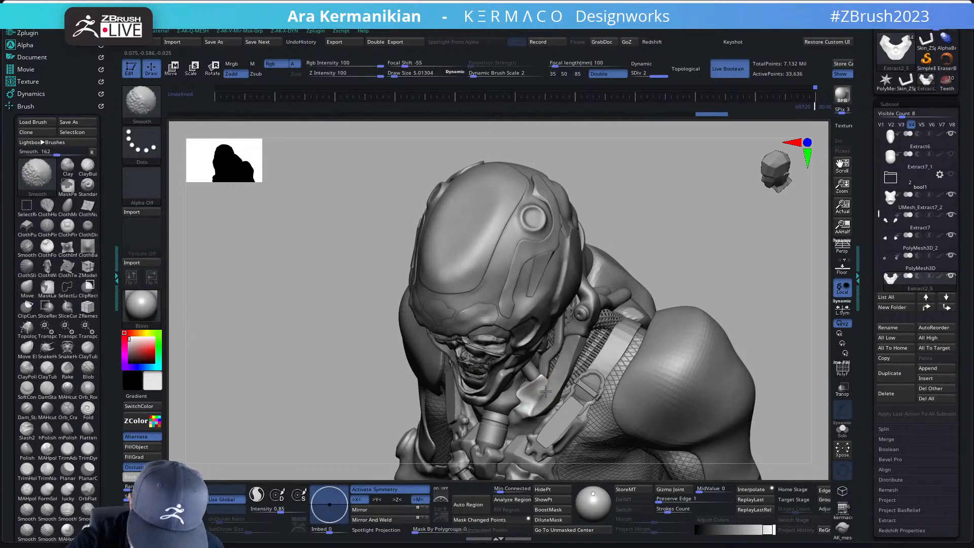
Step: Choose the DamStandard brush and smooth the collar piece's side flap from its base up to the tip
{"action": "key", "text": "ctrl+q"}
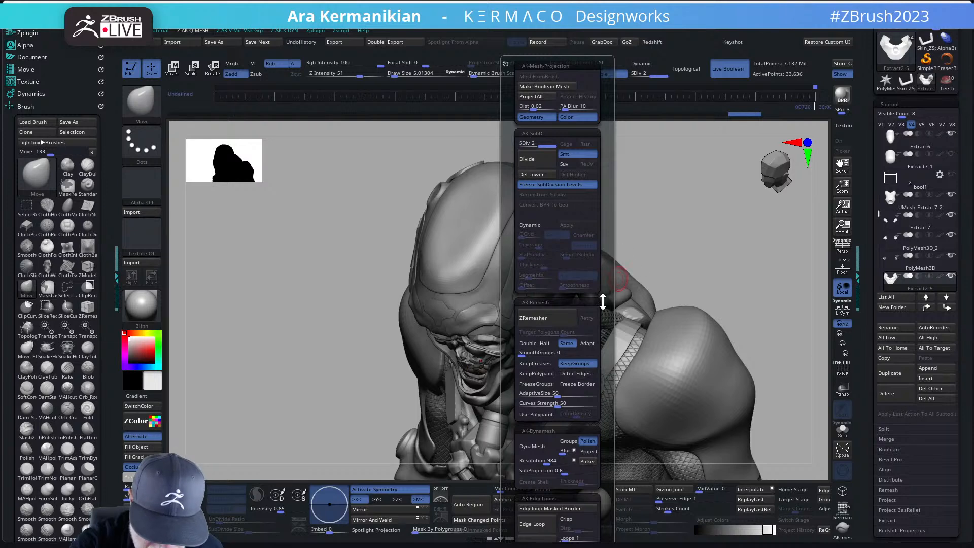
{"action": "key", "text": "b"}
{"action": "key", "text": "d"}
{"action": "key", "text": "s"}
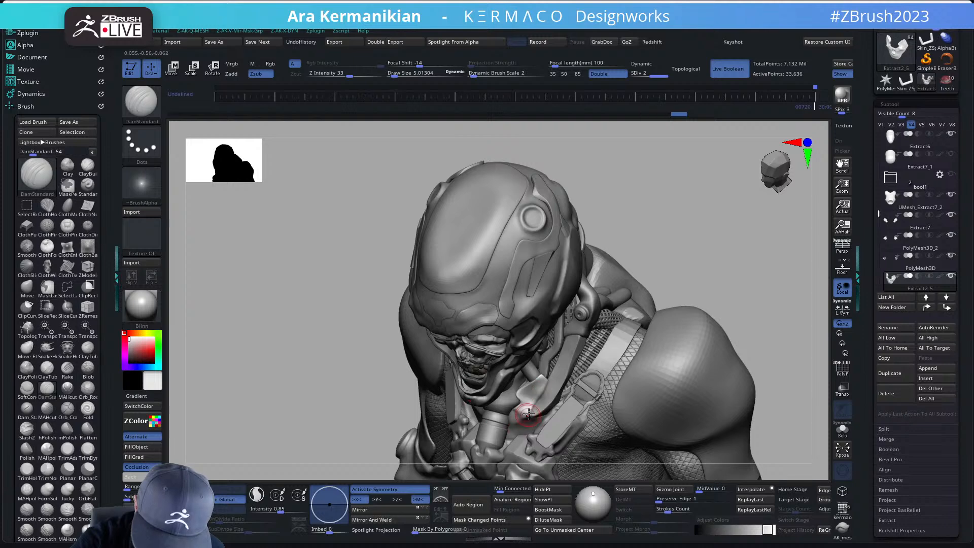
{"action": "mouse_move", "coordinate": [529, 414]}
{"action": "left_mouse_down", "text": "shift"}
{"action": "mouse_move", "coordinate": [550, 374]}
{"action": "mouse_move", "coordinate": [542, 388]}
{"action": "left_mouse_up", "text": "shift"}
{"action": "mouse_move", "coordinate": [700, 292]}
{"action": "left_mouse_down"}
{"action": "mouse_move", "coordinate": [678, 276]}
{"action": "mouse_move", "coordinate": [614, 281]}
{"action": "left_mouse_up"}
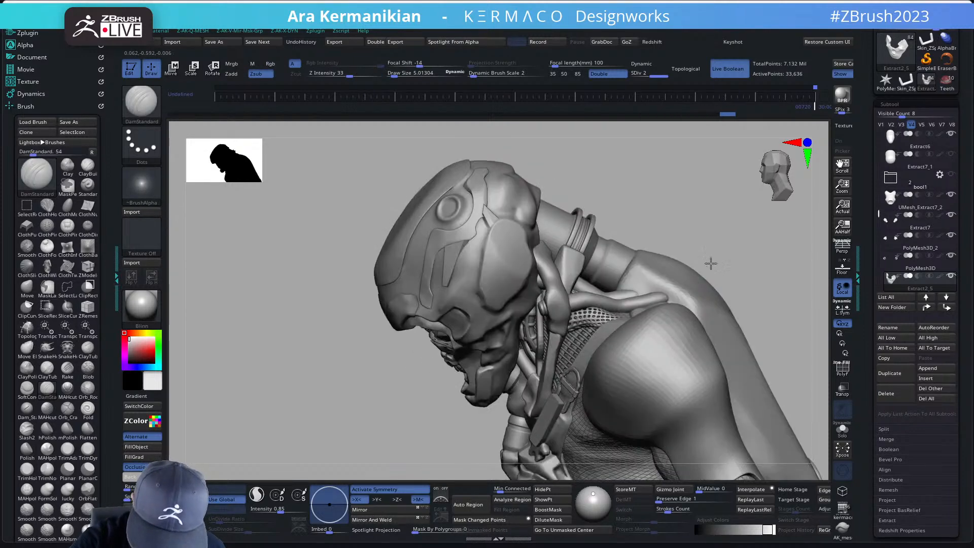
{"action": "left_click_drag", "start_coordinate": [708, 268], "coordinate": [547, 390]}
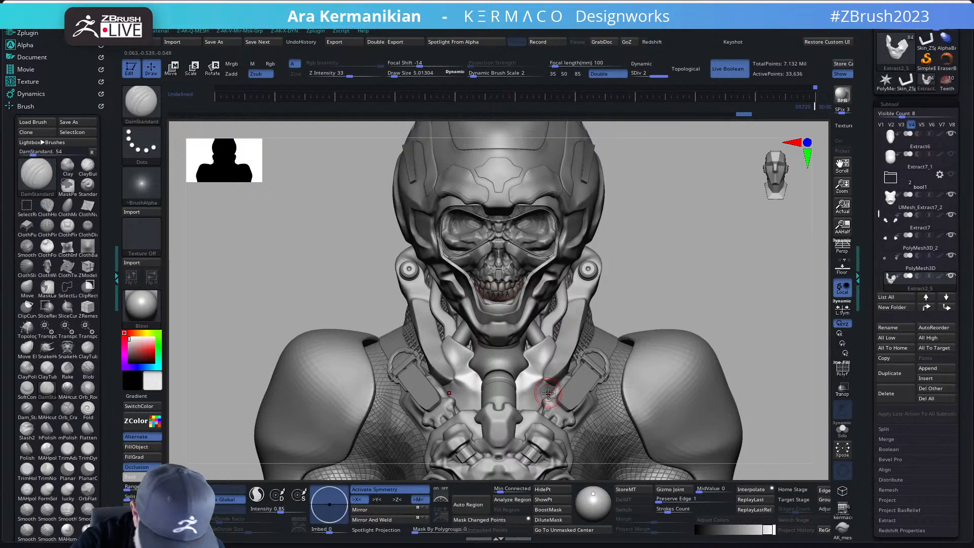
Step: Choose the Move brush and adjust and smooth the collar piece's outer edge beside the shoulder strap buckles
{"action": "key", "text": "b"}
{"action": "key", "text": "m"}
{"action": "key", "text": "v"}
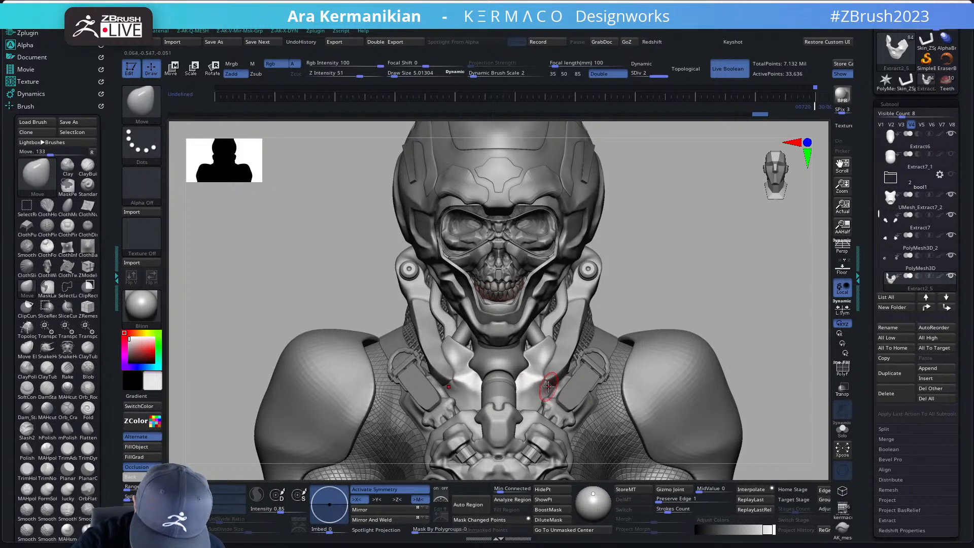
{"action": "key", "text": "shift"}
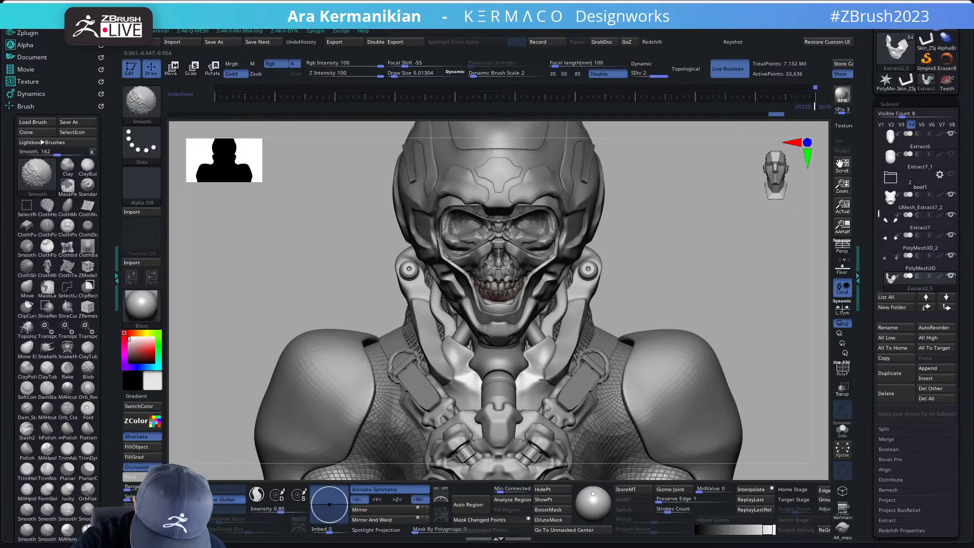
{"action": "left_click_drag", "start_coordinate": [545, 379], "coordinate": [546, 380], "text": "shift"}
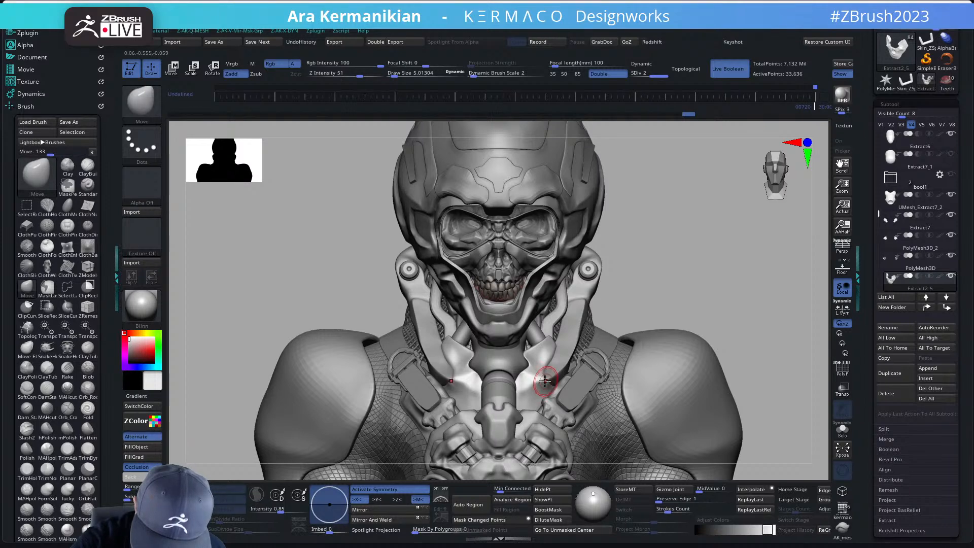
{"action": "left_click_drag", "start_coordinate": [720, 310], "coordinate": [545, 401]}
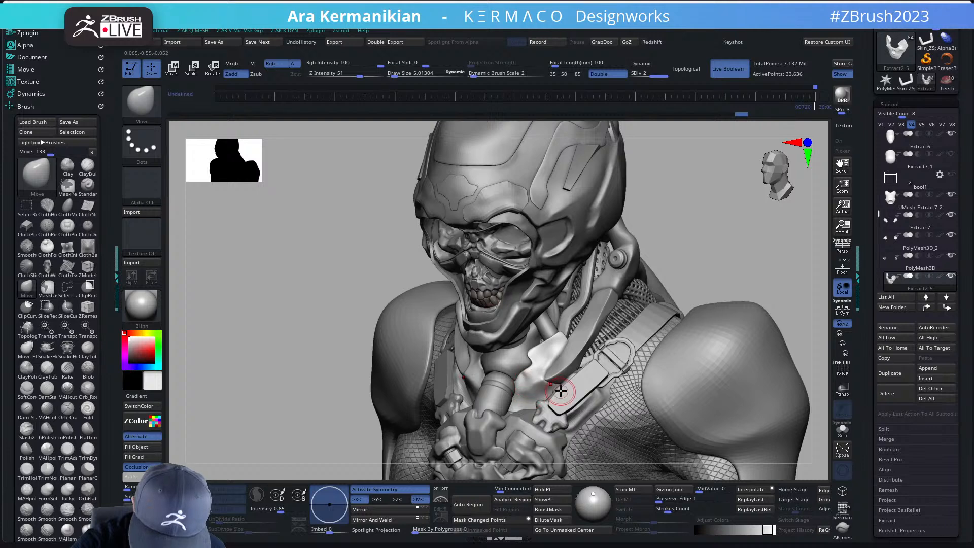
Step: Choose the hPolish brush and flatten the collar piece's side surface below the neck strut
{"action": "key", "text": "ctrl+q"}
{"action": "left_click", "coordinate": [596, 330]}
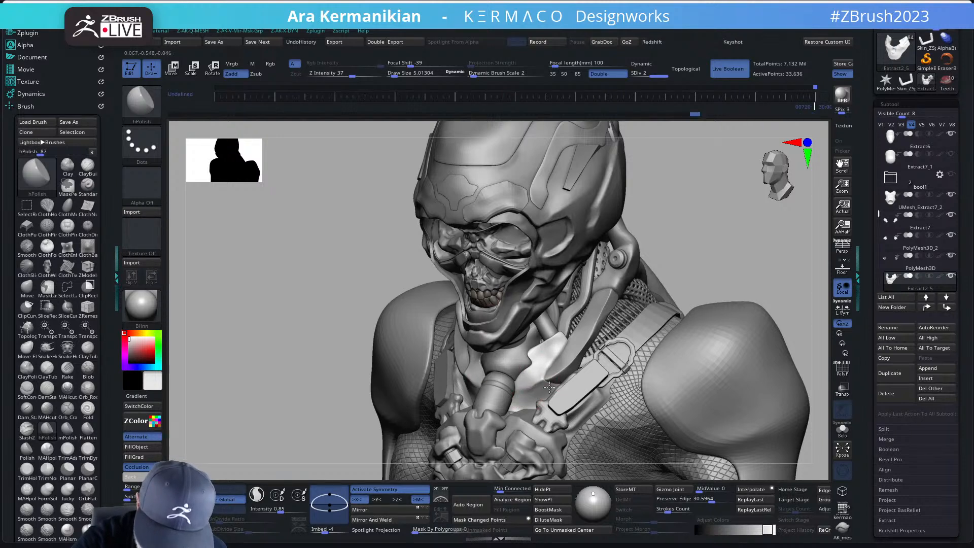
{"action": "left_click_drag", "start_coordinate": [710, 269], "coordinate": [584, 355], "text": "shift"}
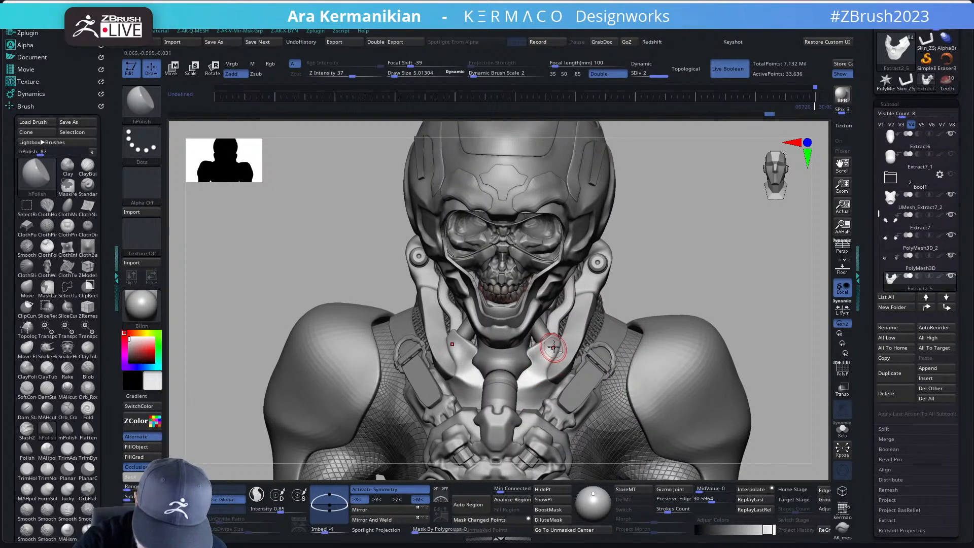
Step: Reshape the collar piece's upper corners with the Move brush and smooth them where they meet the neck struts
{"action": "key", "text": "b"}
{"action": "key", "text": "m"}
{"action": "key", "text": "v"}
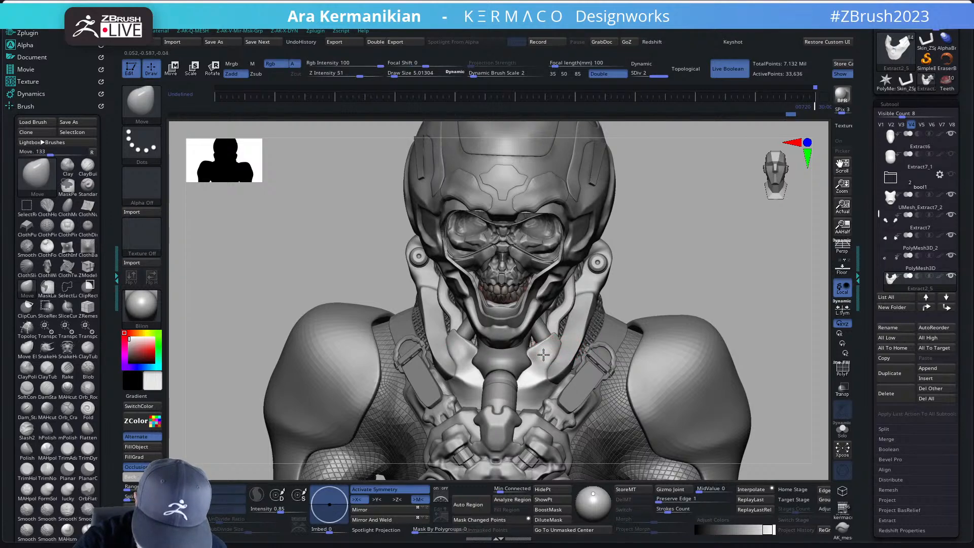
{"action": "left_click_drag", "start_coordinate": [554, 345], "coordinate": [552, 349], "text": "shift"}
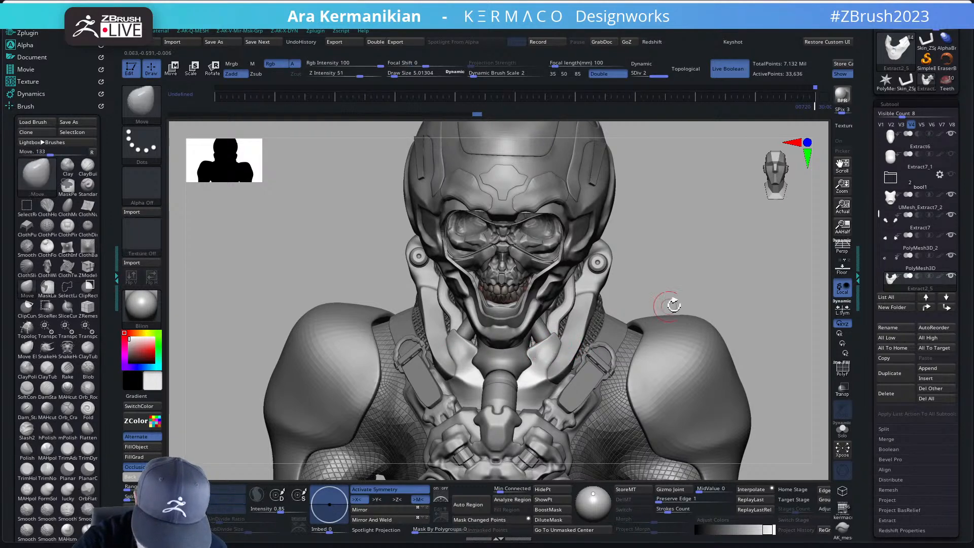
Step: Examine the figure from farther away and inspect the Extract2_11 neck bands on their own in Solo mode
{"action": "mouse_move", "coordinate": [674, 305]}
{"action": "left_mouse_down", "text": "alt"}
{"action": "mouse_move", "coordinate": [631, 298]}
{"action": "mouse_move", "coordinate": [676, 262]}
{"action": "mouse_move", "coordinate": [678, 300]}
{"action": "mouse_move", "coordinate": [696, 287]}
{"action": "left_mouse_up", "text": "alt"}
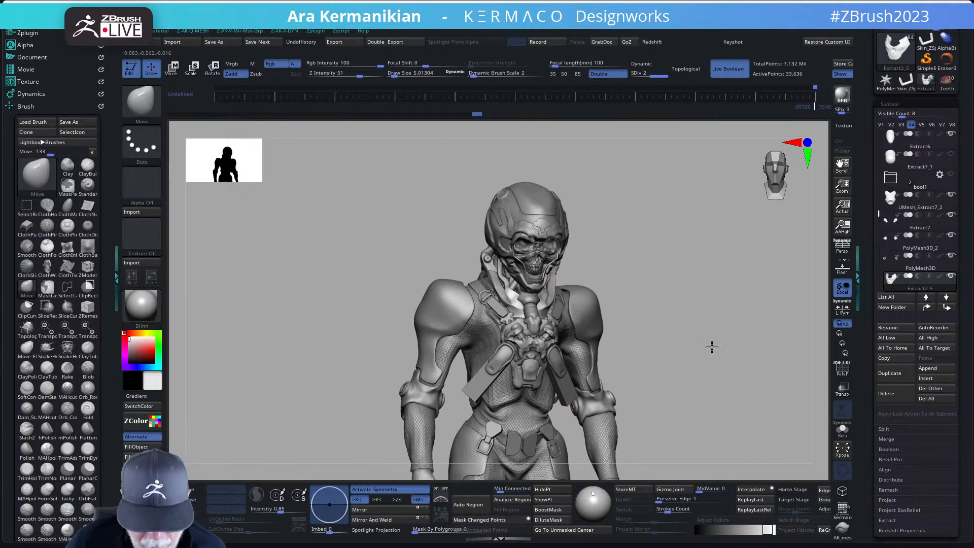
{"action": "left_click_drag", "start_coordinate": [712, 347], "coordinate": [523, 310]}
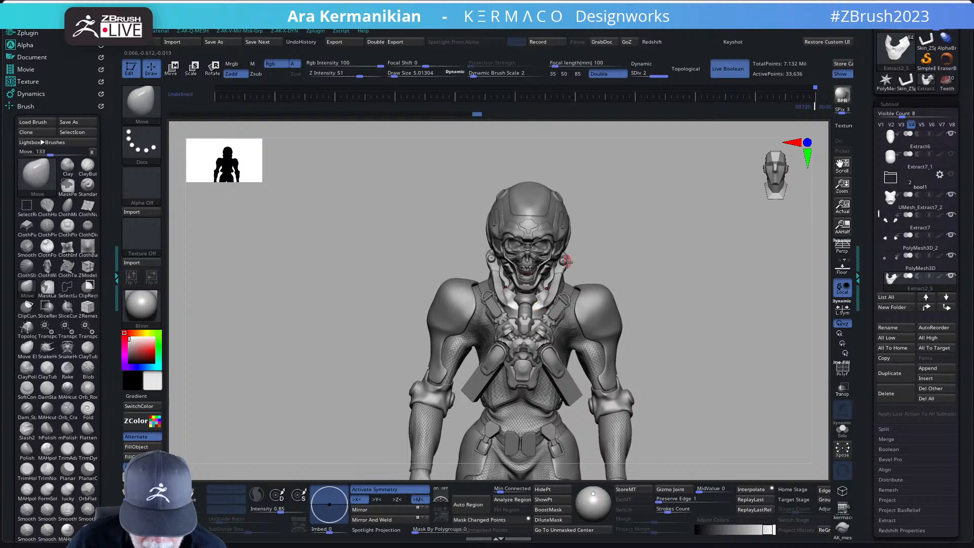
{"action": "left_click_drag", "start_coordinate": [667, 301], "coordinate": [557, 295]}
{"action": "left_click", "coordinate": [592, 293], "text": "alt"}
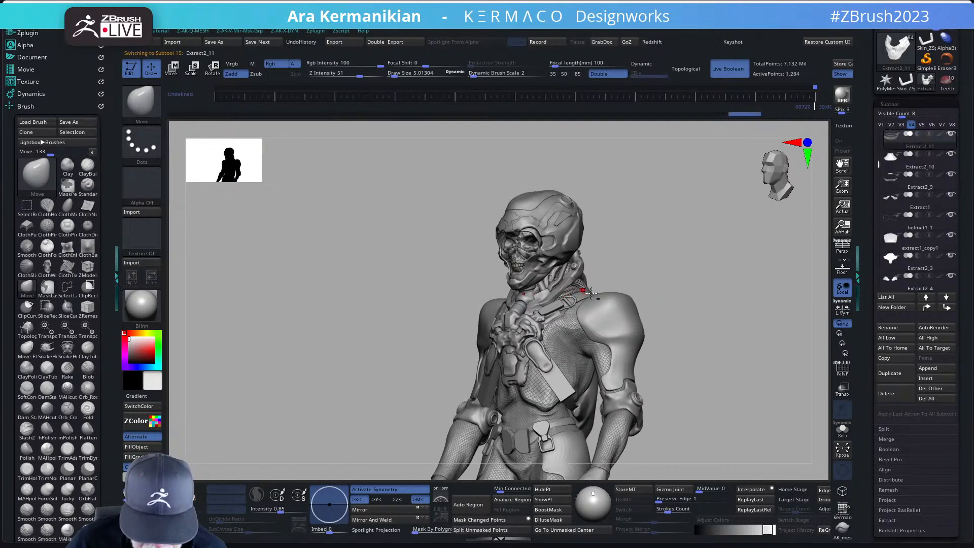
{"action": "left_click", "coordinate": [848, 430]}
{"action": "left_click_drag", "start_coordinate": [714, 370], "coordinate": [647, 395]}
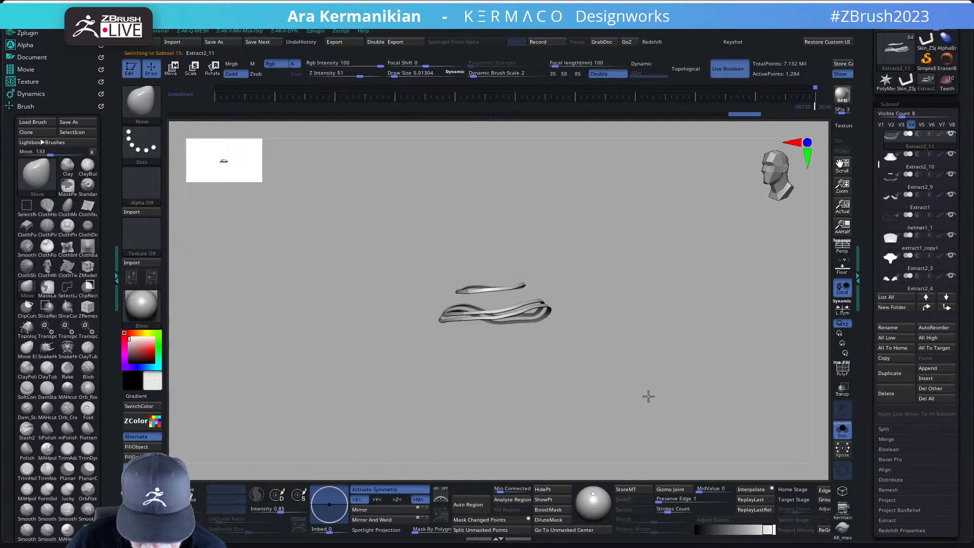
{"action": "left_click", "coordinate": [840, 431]}
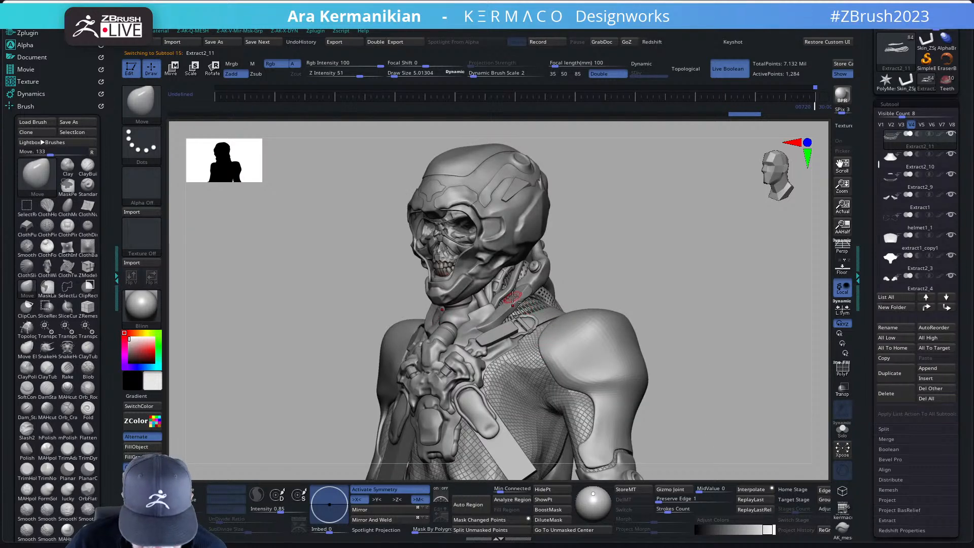
Step: Isolate the PolyMesh3D1_3 neck struts in Solo mode, frame them and turn on the polyframe display
{"action": "left_click", "coordinate": [513, 297], "text": "alt"}
{"action": "left_click", "coordinate": [842, 430]}
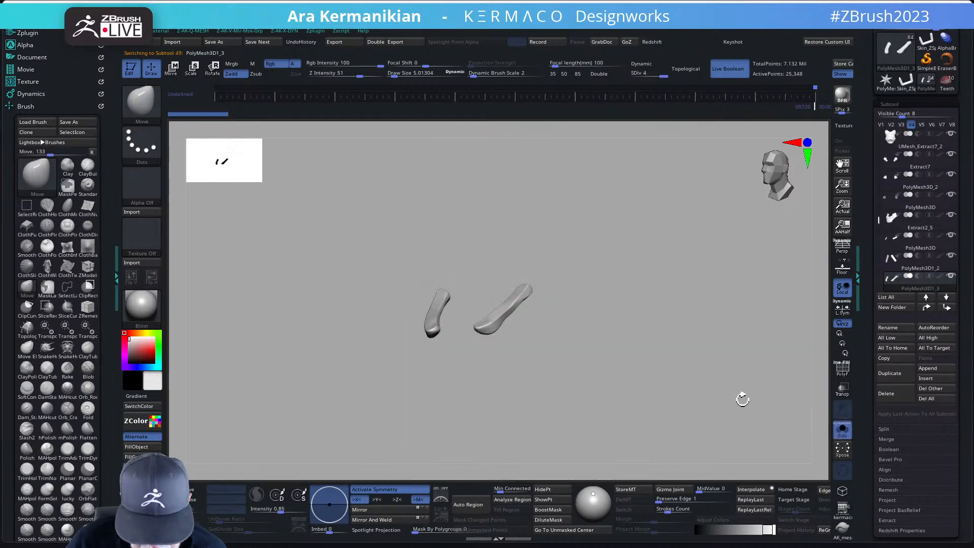
{"action": "left_click_drag", "start_coordinate": [743, 399], "coordinate": [716, 370]}
{"action": "key", "text": "f"}
{"action": "left_click", "coordinate": [842, 369]}
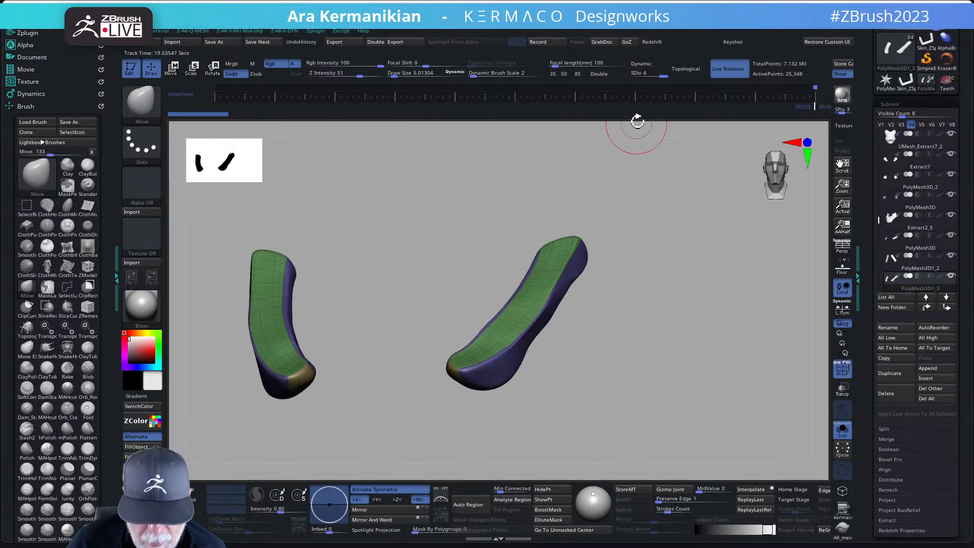
{"action": "mouse_move", "coordinate": [659, 279]}
{"action": "left_mouse_down"}
{"action": "mouse_move", "coordinate": [677, 283]}
{"action": "mouse_move", "coordinate": [670, 264]}
{"action": "left_mouse_up"}
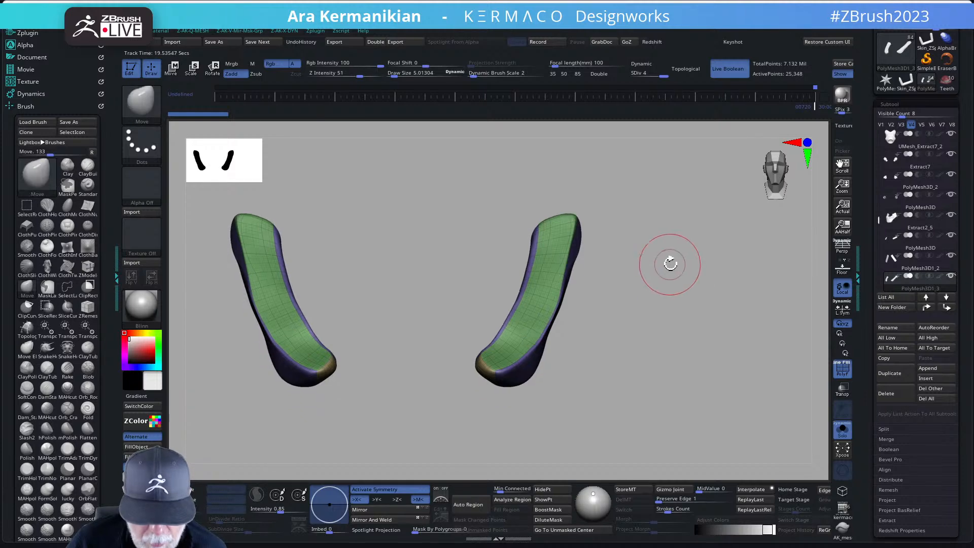
Step: Delete the lower subdivision levels of the PolyMesh3D1_3 neck struts and rebuild their topology with ZRemesher
{"action": "key", "text": "ctrl+q"}
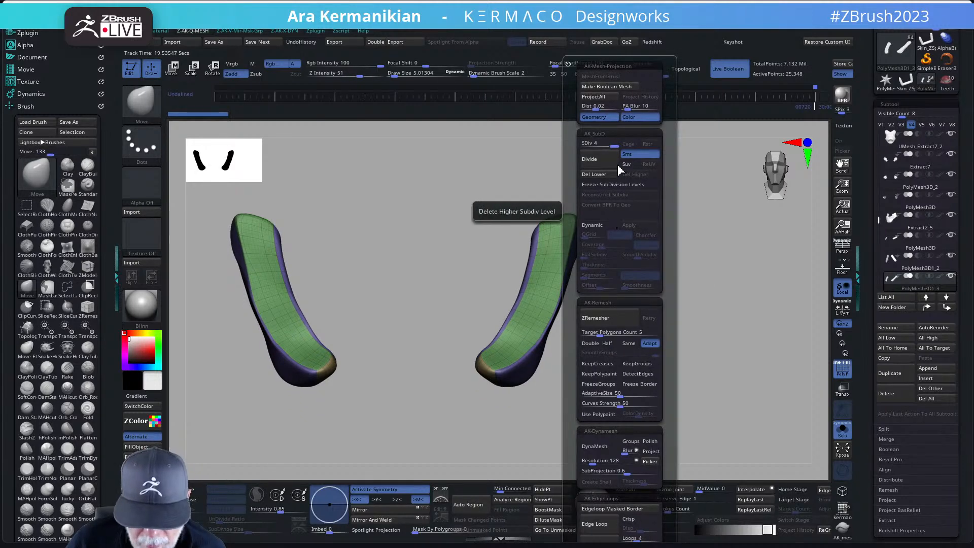
{"action": "key", "text": "ctrl"}
{"action": "key", "text": "ctrl+q"}
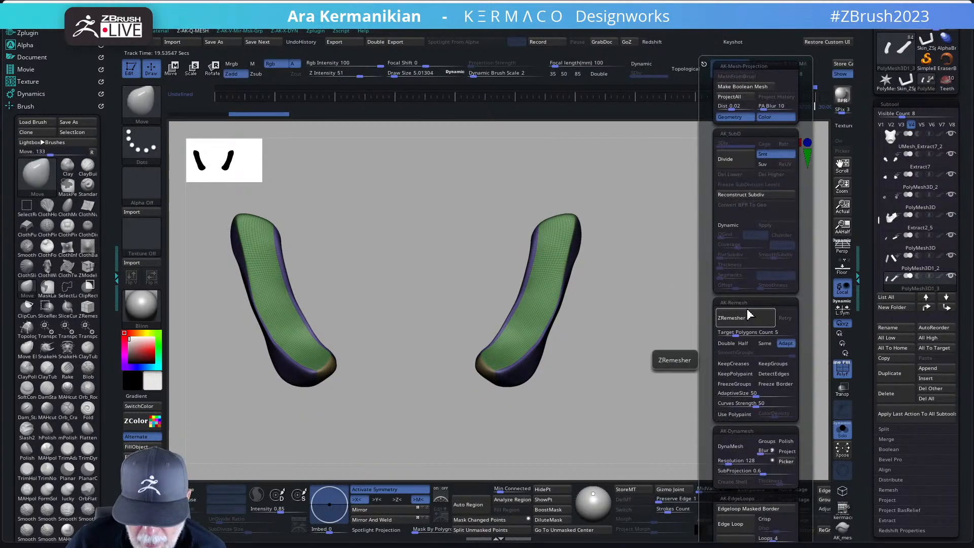
{"action": "left_click", "coordinate": [741, 320]}
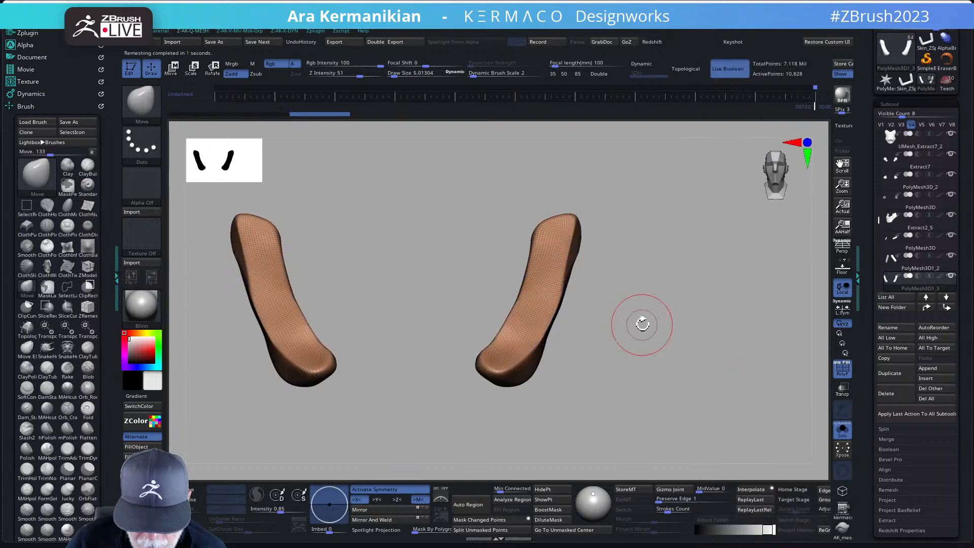
Step: Smooth the middle edge of the remeshed neck struts, and turn off Solo mode and the polyframe display
{"action": "left_click_drag", "start_coordinate": [641, 321], "coordinate": [611, 303]}
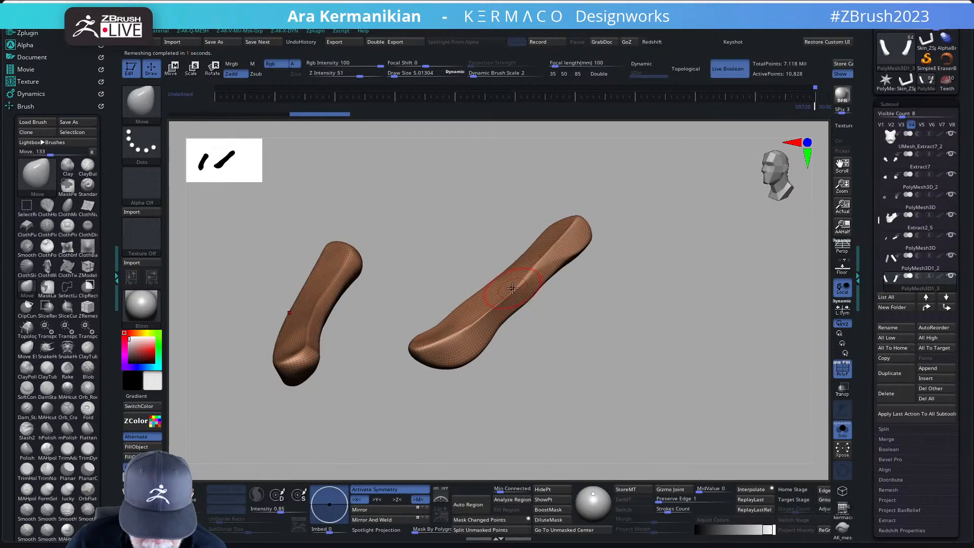
{"action": "mouse_move", "coordinate": [513, 292]}
{"action": "left_mouse_down", "text": "shift"}
{"action": "mouse_move", "coordinate": [482, 311]}
{"action": "mouse_move", "coordinate": [515, 295]}
{"action": "left_mouse_up", "text": "shift"}
{"action": "left_click_drag", "start_coordinate": [689, 388], "coordinate": [794, 407], "text": "shift"}
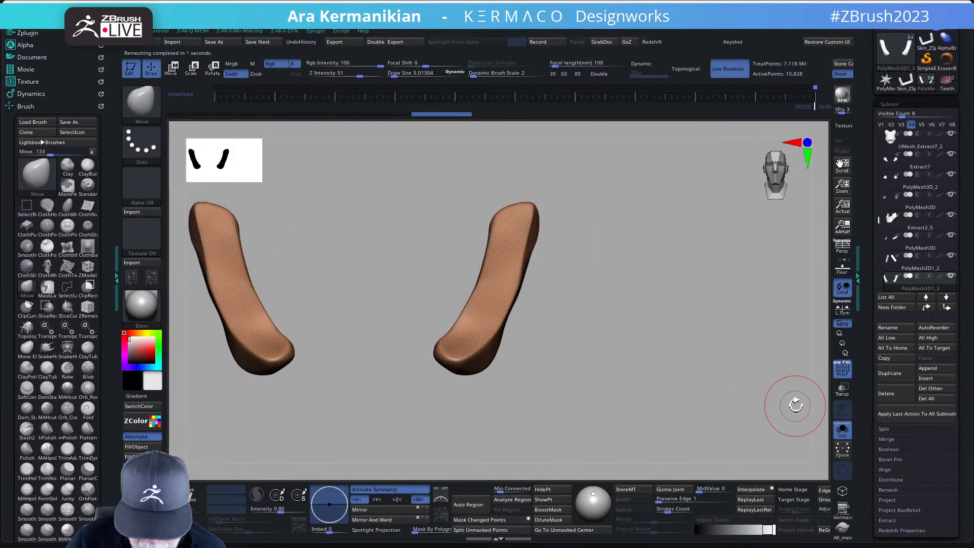
{"action": "left_click", "coordinate": [843, 375]}
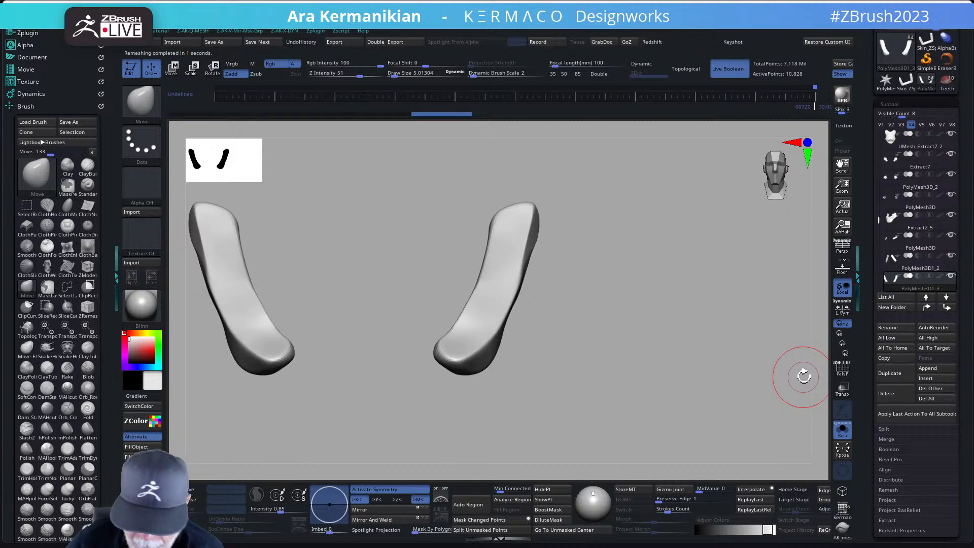
{"action": "left_click", "coordinate": [843, 370]}
{"action": "left_click", "coordinate": [842, 430]}
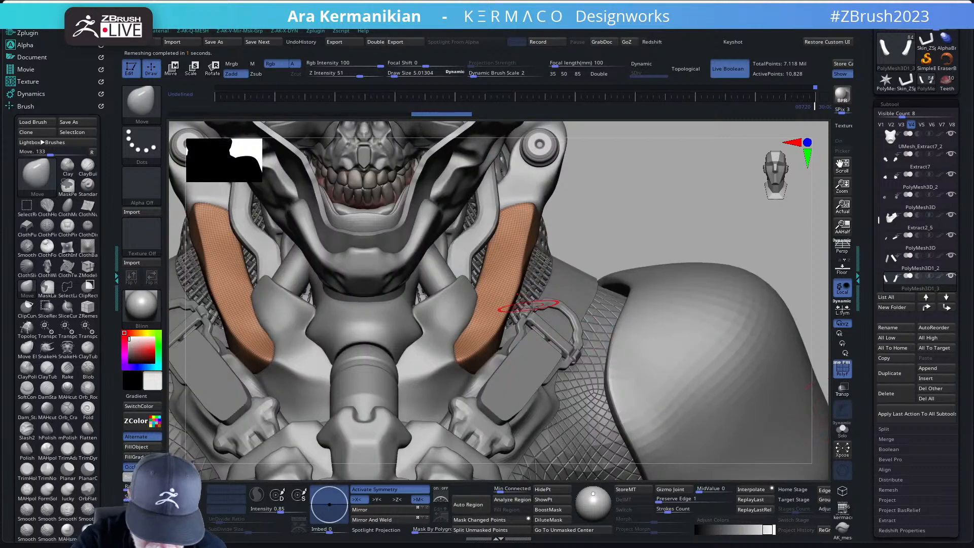
{"action": "left_click", "coordinate": [848, 374]}
Step: Smooth the front faces of the PolyMesh3D1_3 neck struts from the upper section down to the lower ends
{"action": "key", "text": "shift"}
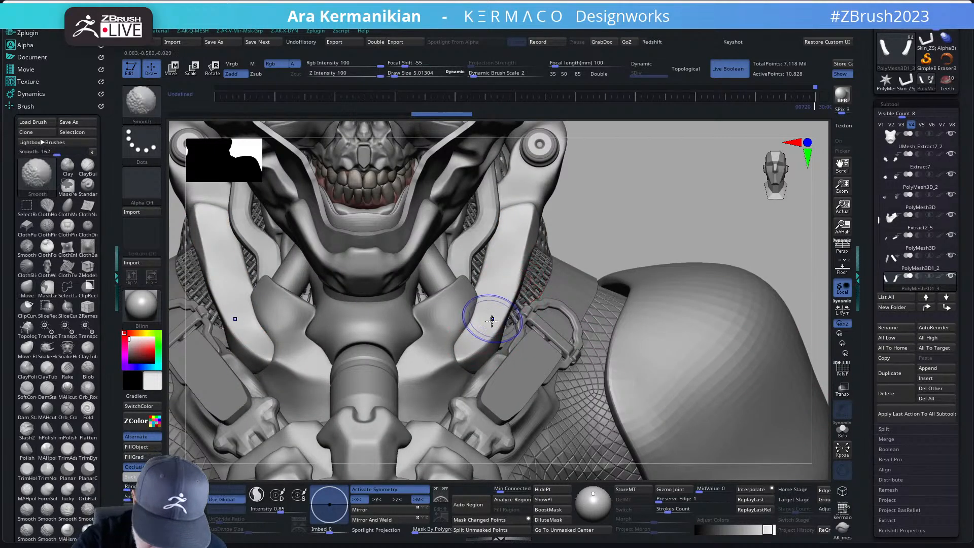
{"action": "left_click_drag", "start_coordinate": [490, 318], "coordinate": [446, 348], "text": "shift"}
{"action": "left_click_drag", "start_coordinate": [503, 269], "coordinate": [459, 339], "text": "shift"}
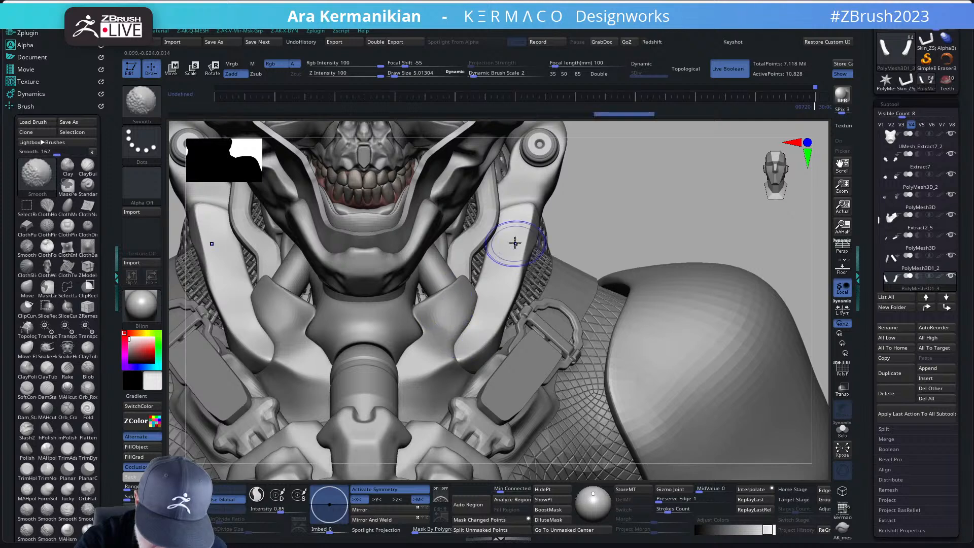
Step: Smooth the outer side of the PolyMesh3D1_3 neck struts from the upper section to the lower part
{"action": "left_click_drag", "start_coordinate": [515, 242], "coordinate": [515, 215], "text": "shift"}
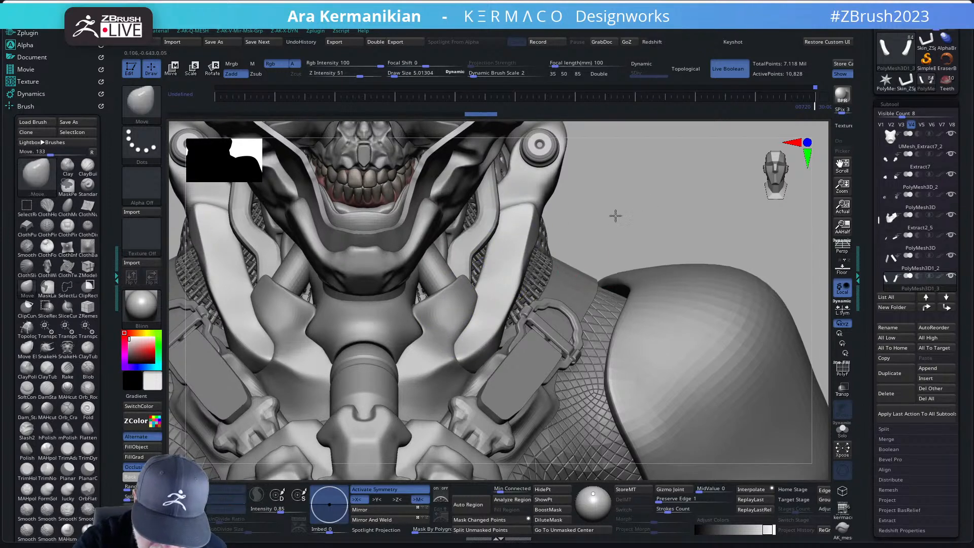
{"action": "left_click_drag", "start_coordinate": [616, 215], "coordinate": [611, 242]}
{"action": "left_click_drag", "start_coordinate": [531, 257], "coordinate": [496, 328], "text": "shift"}
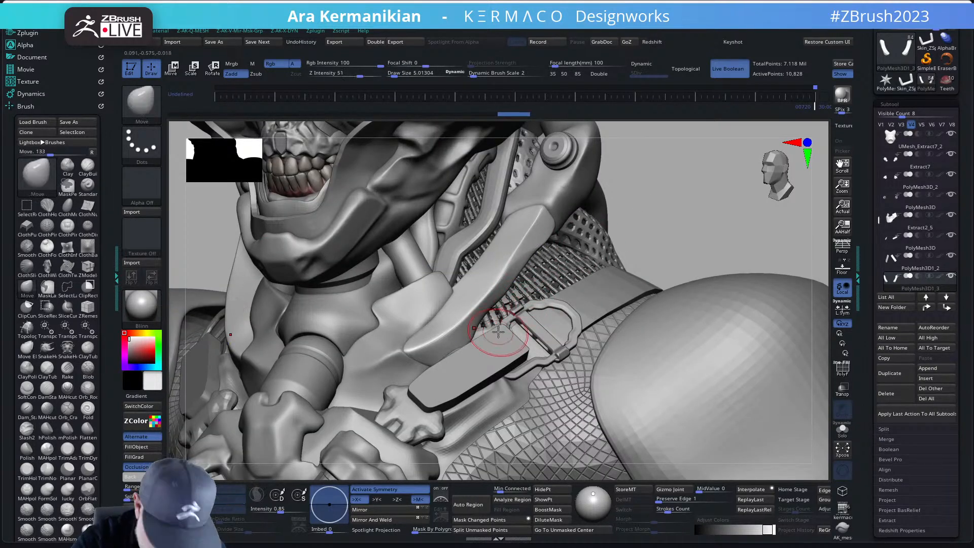
Step: Sharpen the long edges of the neck struts with the DamStandard brush, from the upper end down to the lower tip
{"action": "key", "text": "ctrl+m"}
{"action": "key", "text": "ctrl+b"}
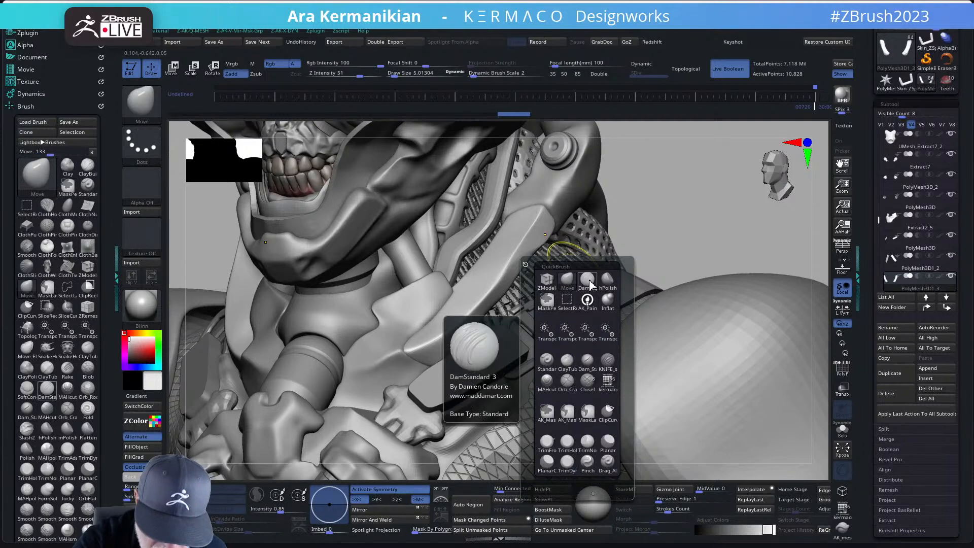
{"action": "left_click", "coordinate": [588, 285]}
{"action": "mouse_move", "coordinate": [536, 250]}
{"action": "left_mouse_down"}
{"action": "mouse_move", "coordinate": [513, 259]}
{"action": "mouse_move", "coordinate": [494, 284]}
{"action": "left_mouse_up"}
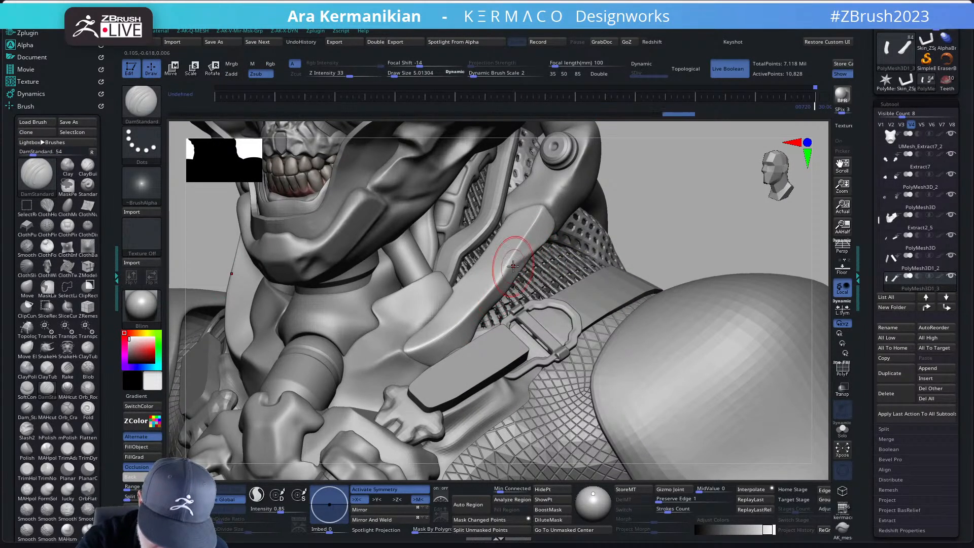
{"action": "left_click_drag", "start_coordinate": [548, 231], "coordinate": [517, 277]}
{"action": "left_click_drag", "start_coordinate": [542, 211], "coordinate": [495, 283]}
{"action": "left_click_drag", "start_coordinate": [545, 208], "coordinate": [512, 260]}
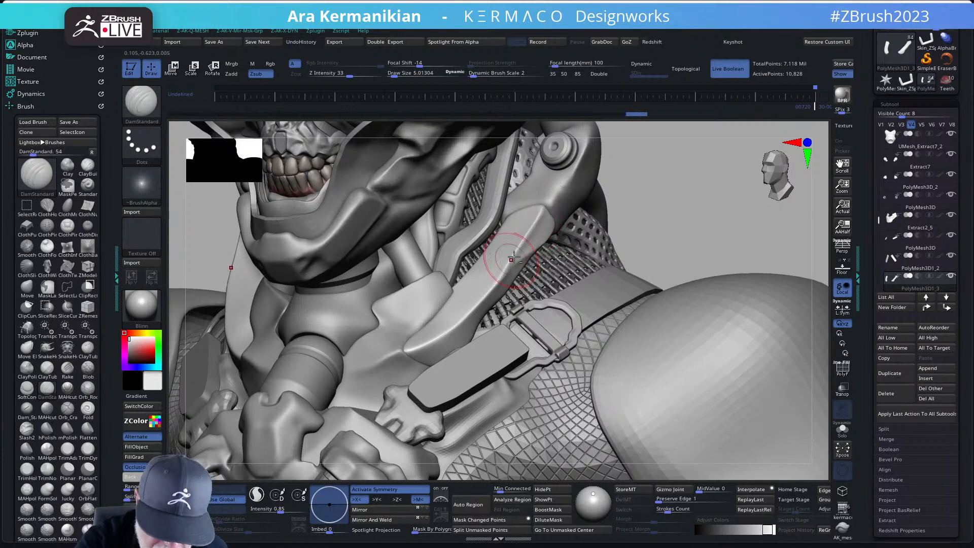
{"action": "left_click_drag", "start_coordinate": [428, 342], "coordinate": [479, 289]}
{"action": "mouse_move", "coordinate": [429, 341]}
{"action": "left_mouse_down"}
{"action": "mouse_move", "coordinate": [465, 316]}
{"action": "mouse_move", "coordinate": [413, 348]}
{"action": "left_mouse_up"}
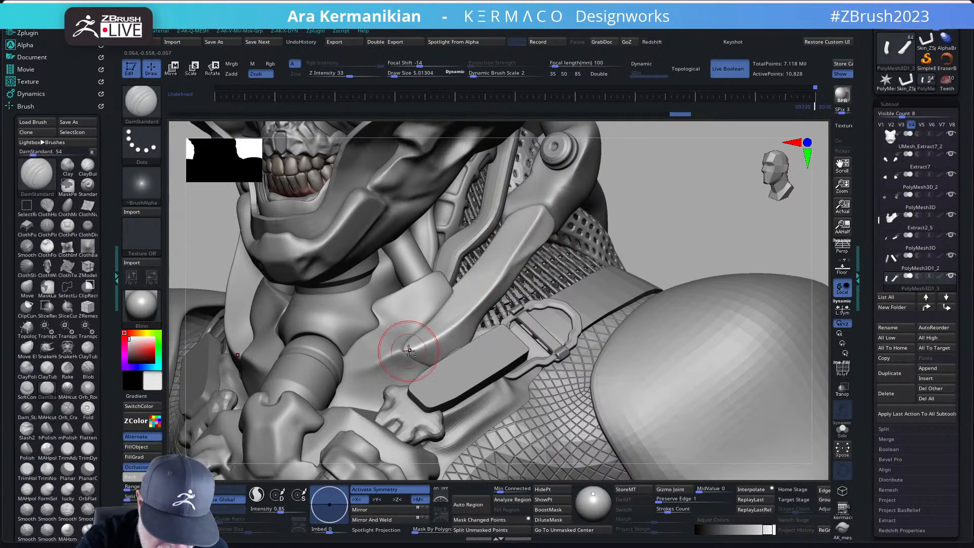
{"action": "left_click_drag", "start_coordinate": [462, 315], "coordinate": [485, 299]}
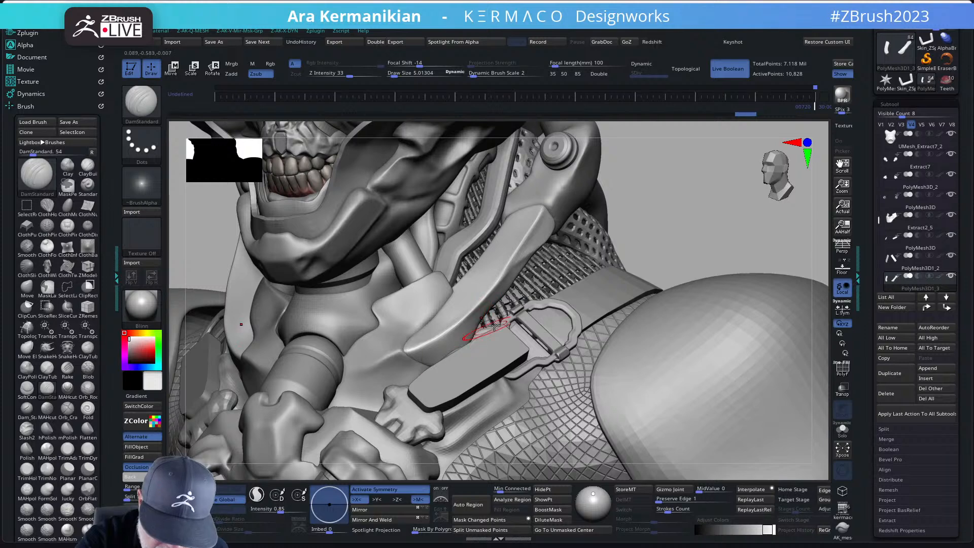
Step: Define the lower tips of the neck struts with short DamStandard strokes where they meet the collar
{"action": "left_click_drag", "start_coordinate": [700, 223], "coordinate": [452, 354]}
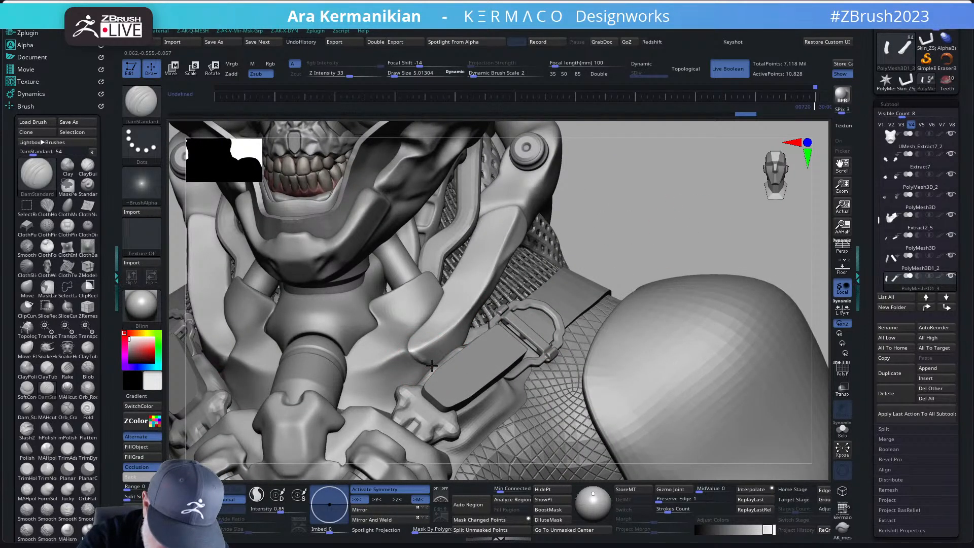
{"action": "left_click_drag", "start_coordinate": [431, 366], "coordinate": [429, 368]}
{"action": "left_click_drag", "start_coordinate": [444, 353], "coordinate": [427, 369]}
Step: Smooth the DamStandard strokes along the middle and lower parts of the neck struts from the side
{"action": "mouse_move", "coordinate": [648, 219]}
{"action": "left_mouse_down"}
{"action": "mouse_move", "coordinate": [496, 305]}
{"action": "mouse_move", "coordinate": [507, 308]}
{"action": "mouse_move", "coordinate": [535, 281]}
{"action": "left_mouse_up"}
{"action": "mouse_move", "coordinate": [586, 237]}
{"action": "left_mouse_down"}
{"action": "mouse_move", "coordinate": [573, 212]}
{"action": "mouse_move", "coordinate": [533, 264]}
{"action": "left_mouse_up"}
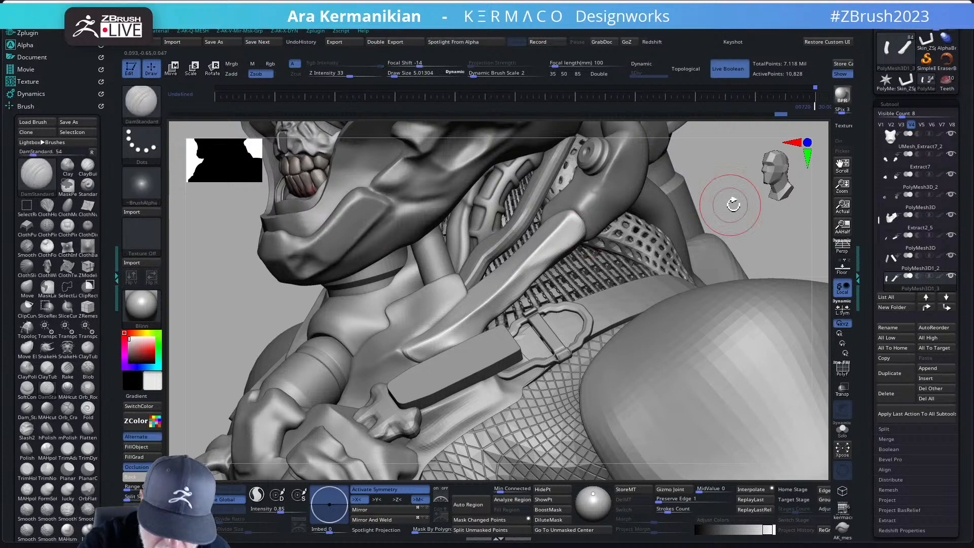
{"action": "key", "text": "f"}
{"action": "mouse_move", "coordinate": [711, 220]}
{"action": "left_mouse_down"}
{"action": "mouse_move", "coordinate": [737, 220]}
{"action": "mouse_move", "coordinate": [710, 224]}
{"action": "mouse_move", "coordinate": [699, 213]}
{"action": "mouse_move", "coordinate": [667, 269]}
{"action": "left_mouse_up"}
{"action": "left_click_drag", "start_coordinate": [536, 256], "coordinate": [532, 259], "text": "shift"}
{"action": "left_click_drag", "start_coordinate": [478, 315], "coordinate": [472, 313], "text": "shift"}
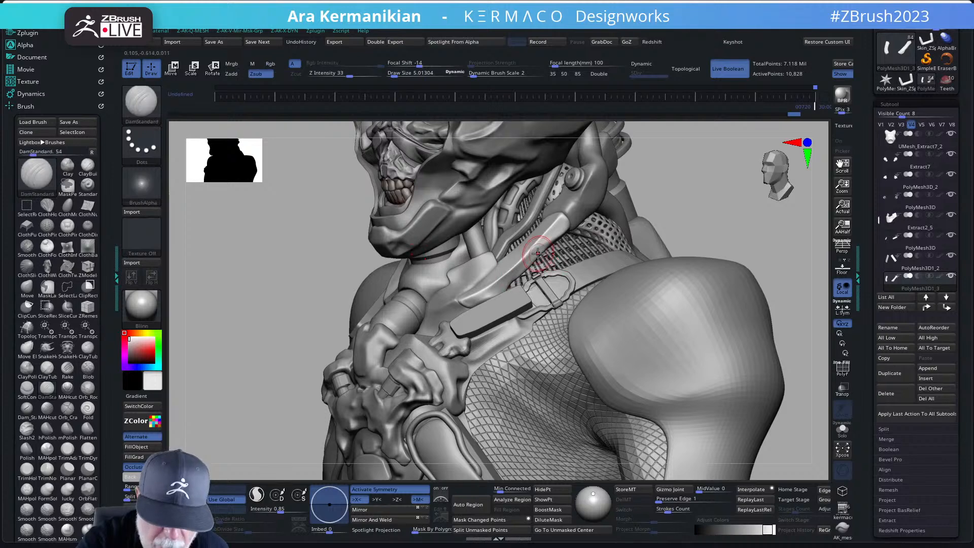
{"action": "key", "text": "shift"}
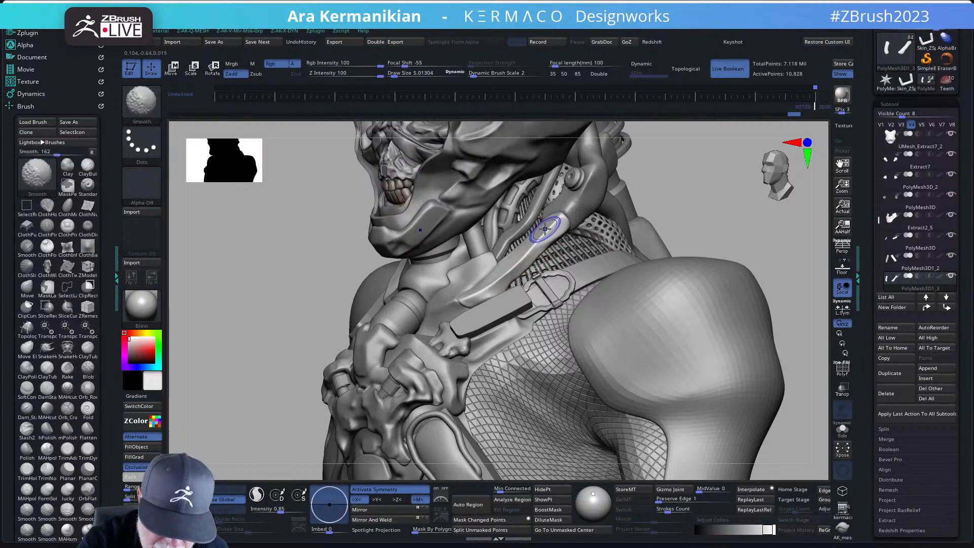
{"action": "left_click_drag", "start_coordinate": [506, 287], "coordinate": [512, 282], "text": "shift"}
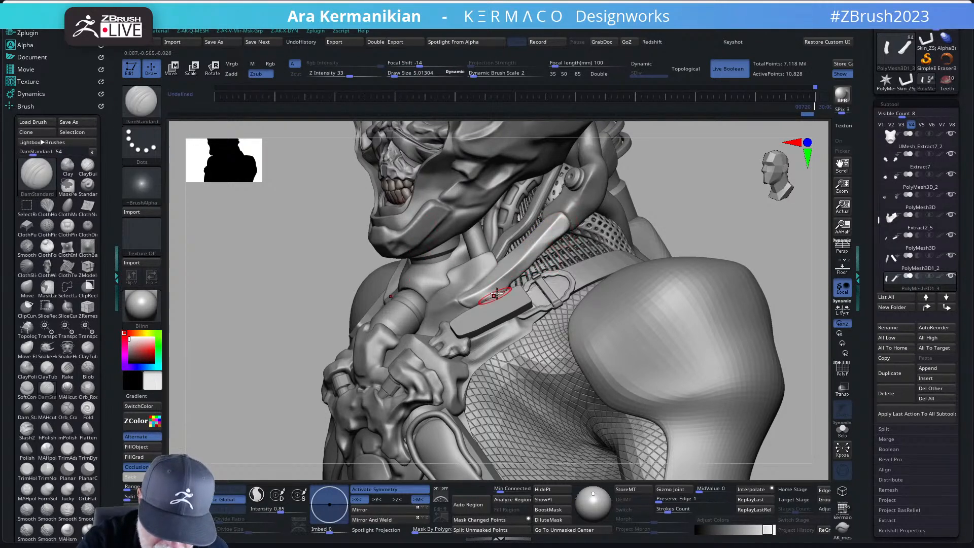
{"action": "key", "text": "shift"}
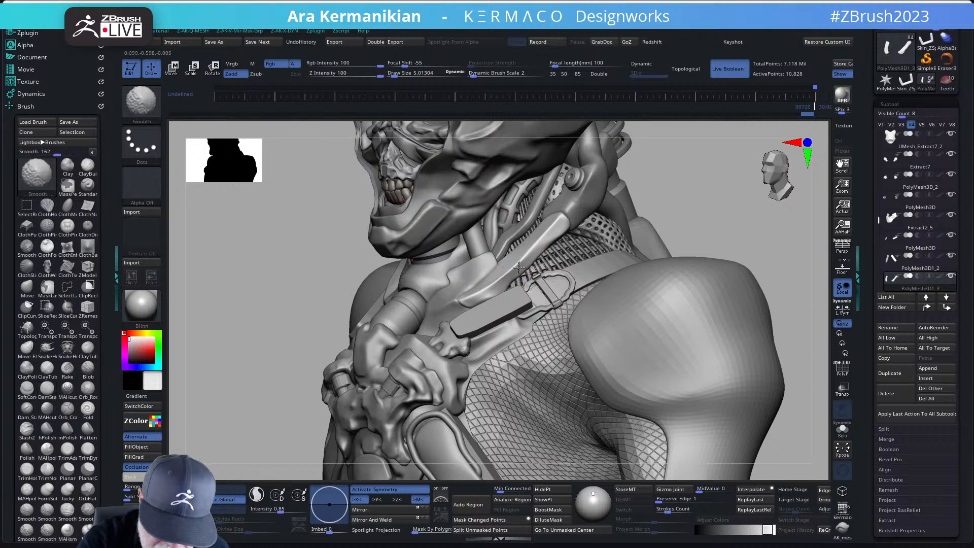
Step: Reshape the lower and outer contour of the neck struts with the Move brush, and smooth the adjusted outer edge
{"action": "left_click_drag", "start_coordinate": [681, 202], "coordinate": [589, 243]}
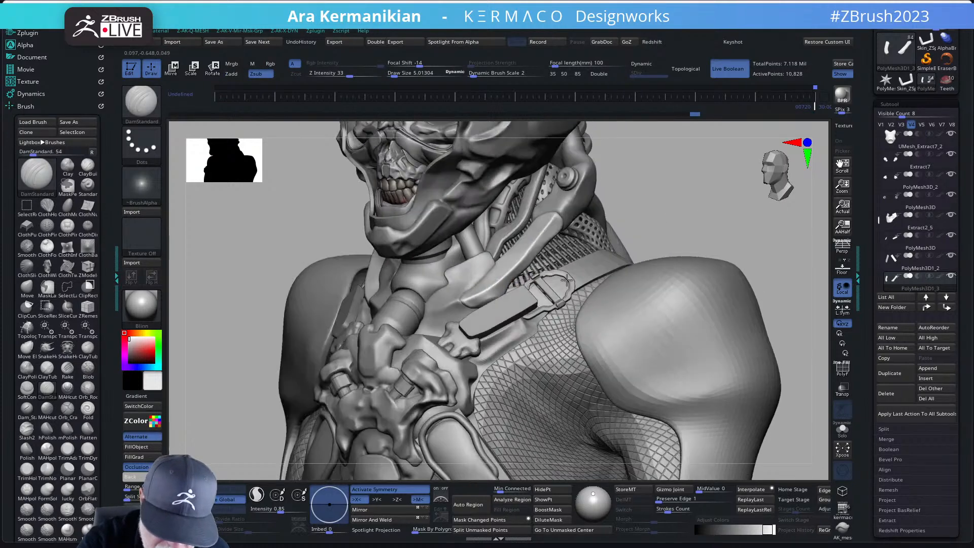
{"action": "key", "text": "b"}
{"action": "key", "text": "m"}
{"action": "key", "text": "v"}
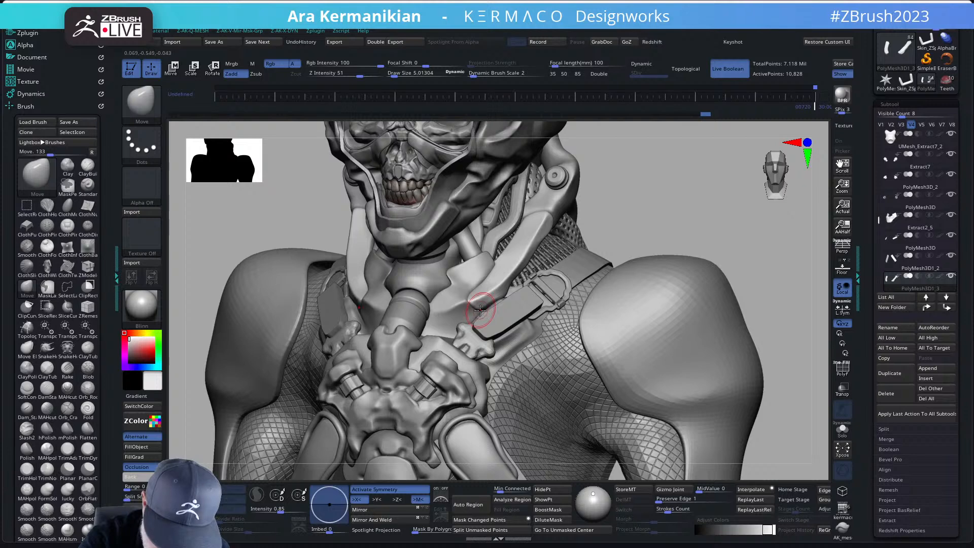
{"action": "left_click_drag", "start_coordinate": [481, 307], "coordinate": [548, 260]}
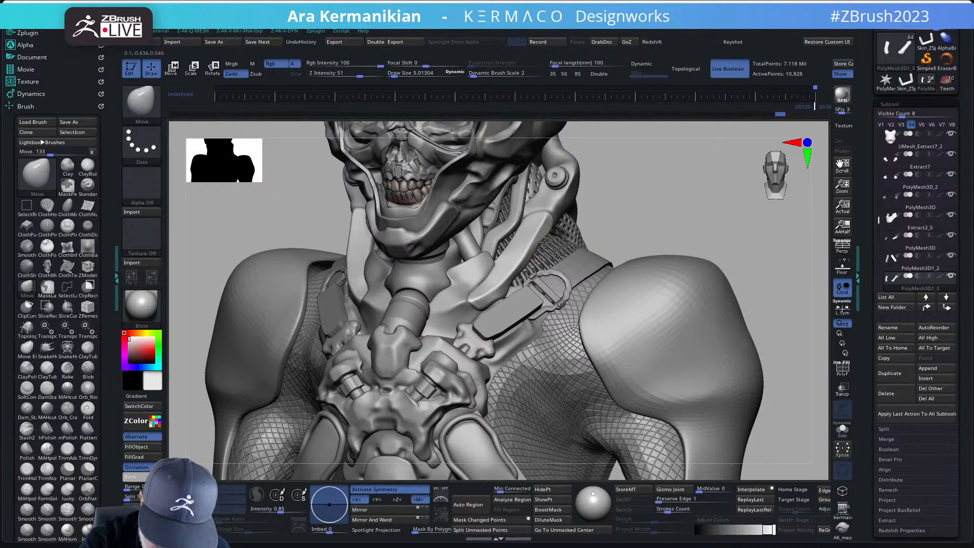
{"action": "left_click_drag", "start_coordinate": [545, 242], "coordinate": [551, 238]}
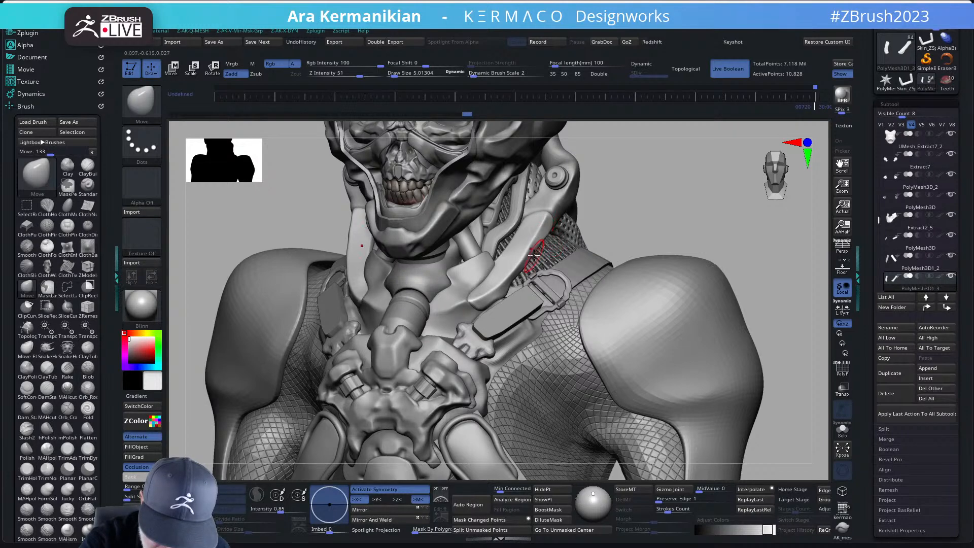
{"action": "key", "text": "shift"}
{"action": "left_click_drag", "start_coordinate": [533, 252], "coordinate": [491, 295], "text": "shift"}
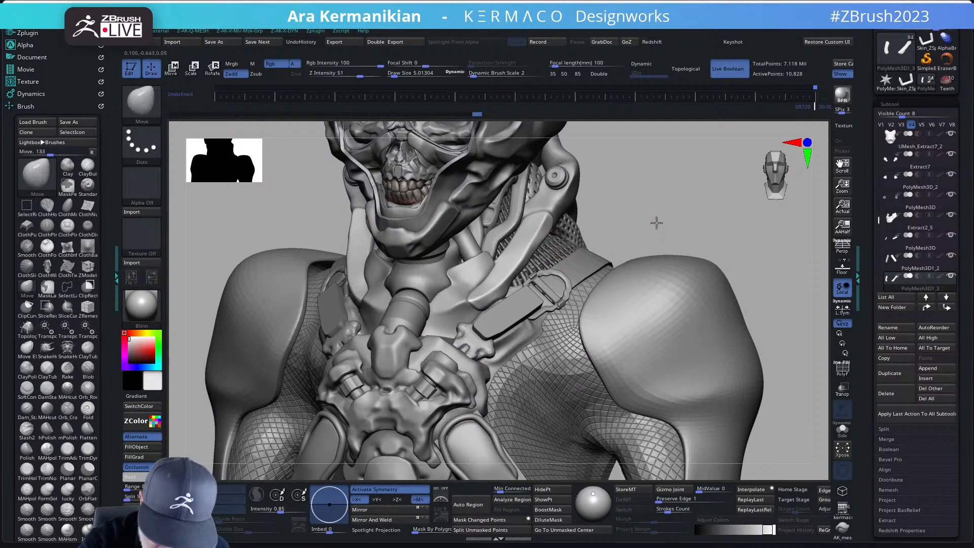
Step: Redefine the ridge along the neck struts with the DamStandard brush and smooth it down to the lower ends
{"action": "left_click_drag", "start_coordinate": [656, 221], "coordinate": [588, 223]}
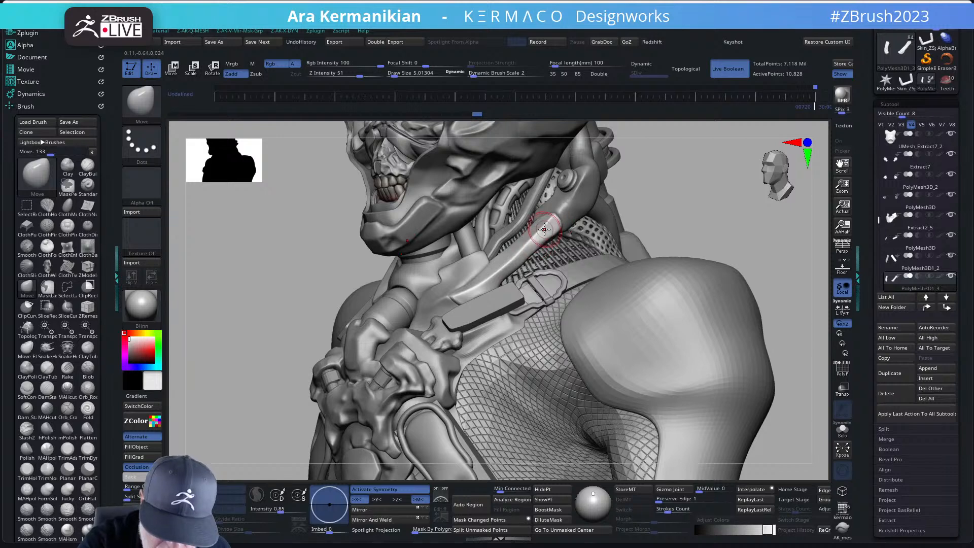
{"action": "key", "text": "ctrl"}
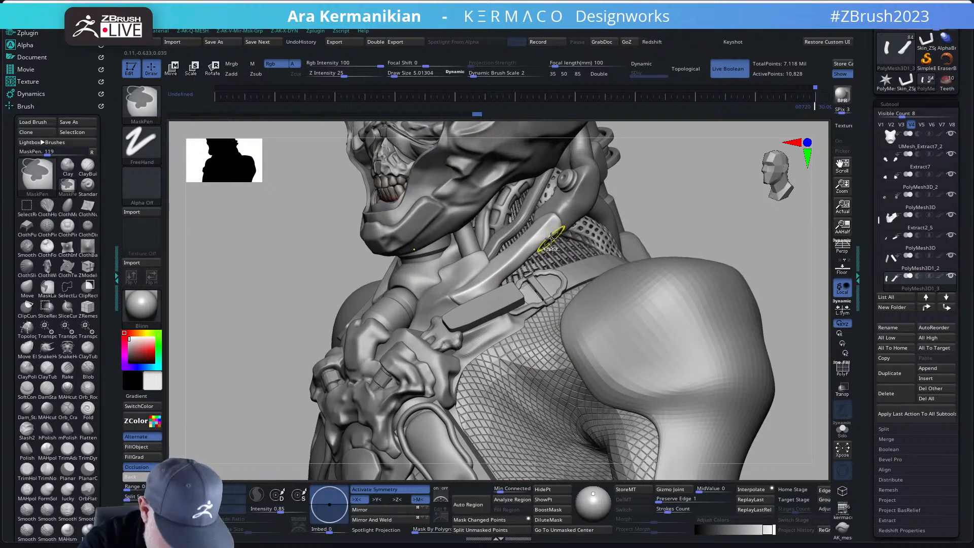
{"action": "key", "text": "ctrl+space"}
{"action": "left_click", "coordinate": [562, 249]}
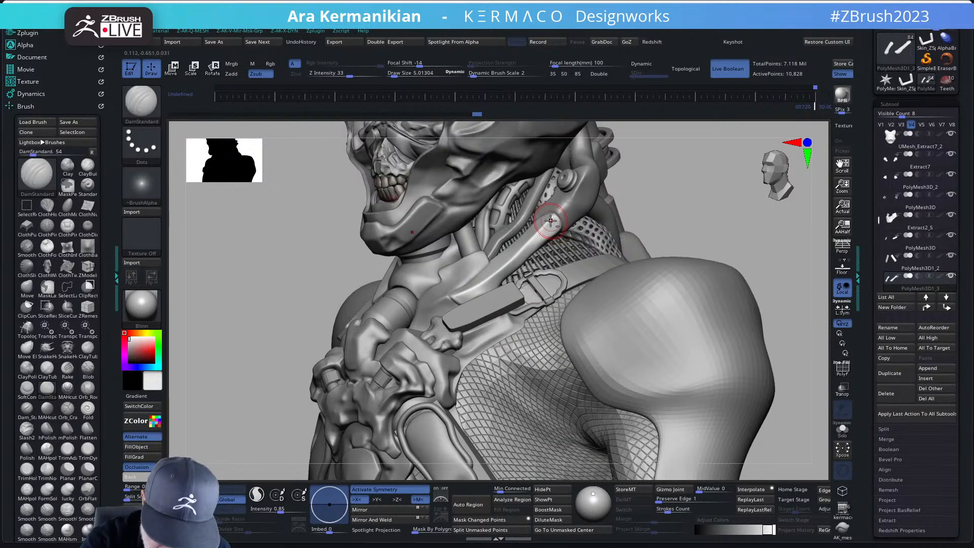
{"action": "mouse_move", "coordinate": [531, 240]}
{"action": "left_mouse_down"}
{"action": "mouse_move", "coordinate": [557, 218]}
{"action": "mouse_move", "coordinate": [529, 245]}
{"action": "left_mouse_up"}
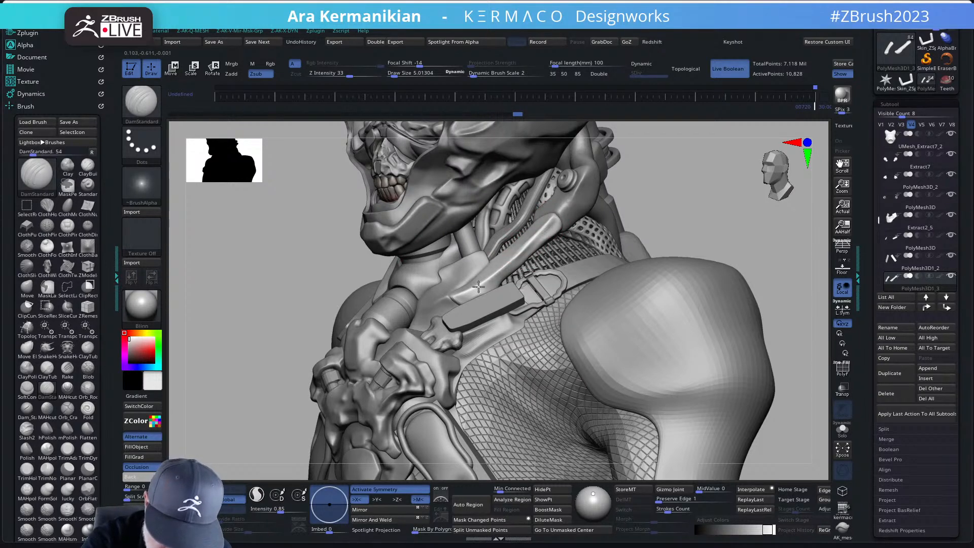
{"action": "left_click_drag", "start_coordinate": [478, 287], "coordinate": [465, 293]}
{"action": "mouse_move", "coordinate": [545, 231]}
{"action": "left_mouse_down", "text": "shift"}
{"action": "mouse_move", "coordinate": [532, 235]}
{"action": "mouse_move", "coordinate": [568, 198]}
{"action": "mouse_move", "coordinate": [462, 295]}
{"action": "left_mouse_up", "text": "shift"}
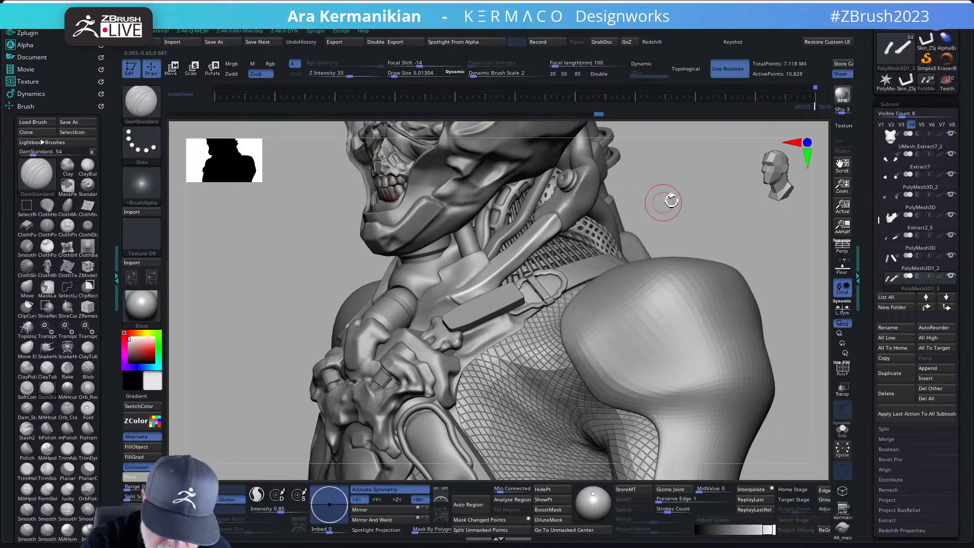
Step: Flatten the faces of the neck struts with the hPolish brush from the character's other side, and smooth the polished surface
{"action": "left_click_drag", "start_coordinate": [671, 201], "coordinate": [509, 267]}
{"action": "key", "text": "shift"}
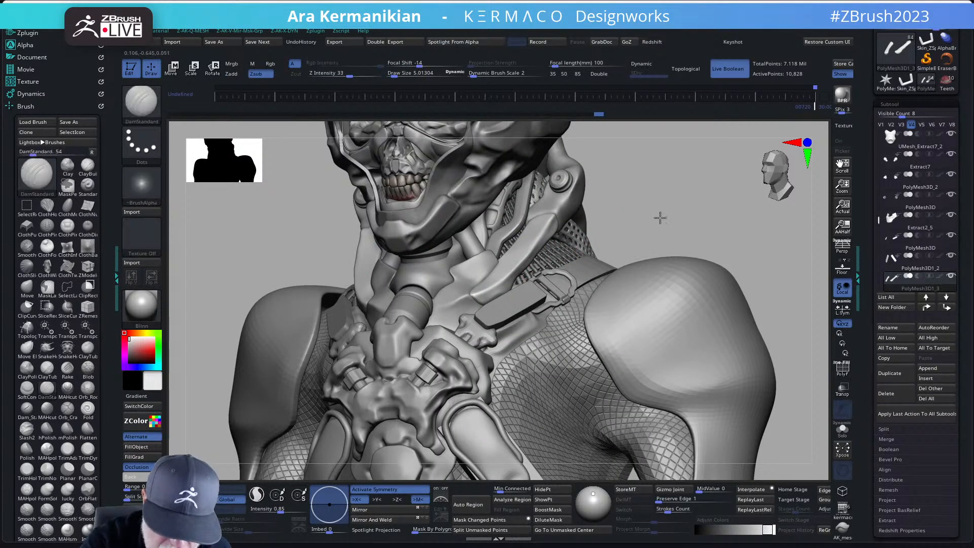
{"action": "left_click_drag", "start_coordinate": [659, 218], "coordinate": [461, 239], "text": "alt"}
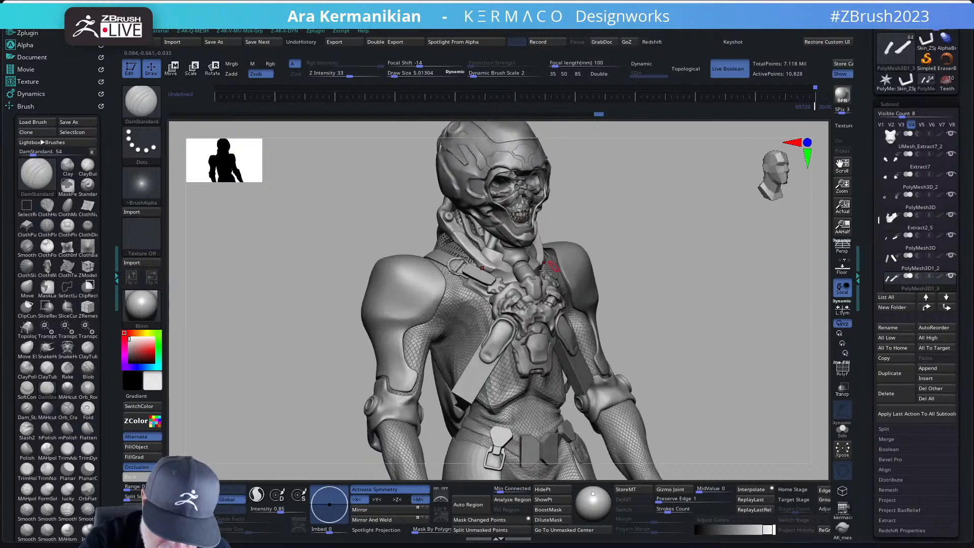
{"action": "key", "text": "shift"}
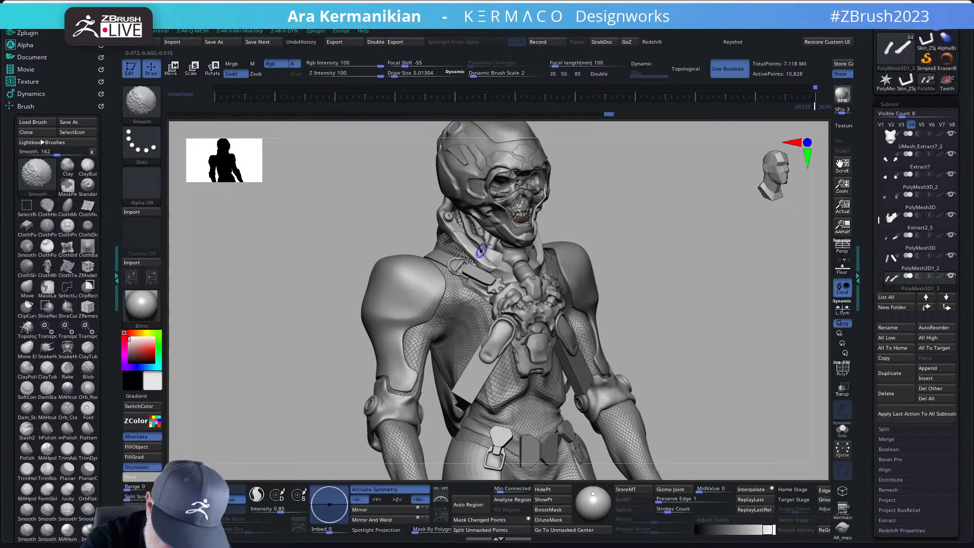
{"action": "mouse_move", "coordinate": [641, 213]}
{"action": "left_mouse_down"}
{"action": "mouse_move", "coordinate": [622, 235]}
{"action": "mouse_move", "coordinate": [574, 256]}
{"action": "mouse_move", "coordinate": [445, 274]}
{"action": "left_mouse_up"}
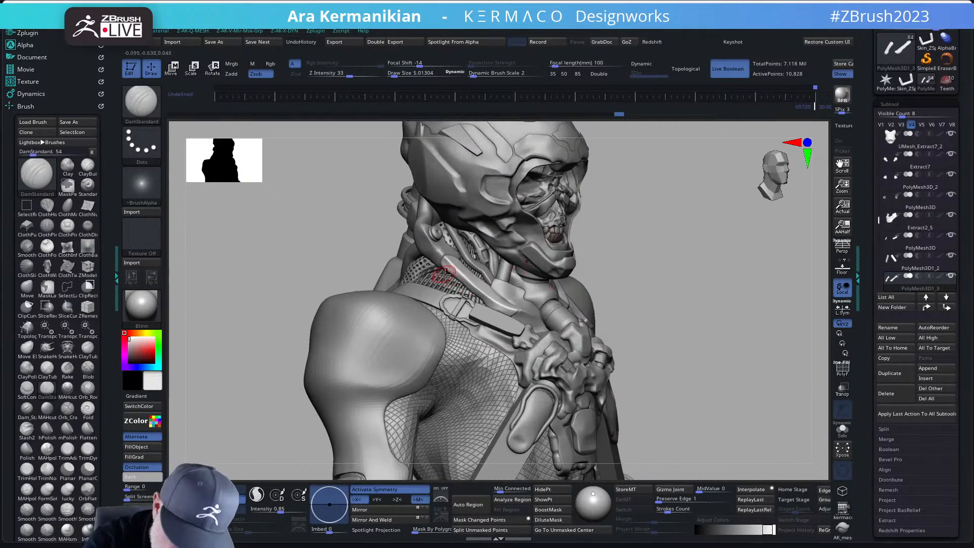
{"action": "key", "text": "ctrl+q"}
{"action": "left_click", "coordinate": [482, 283]}
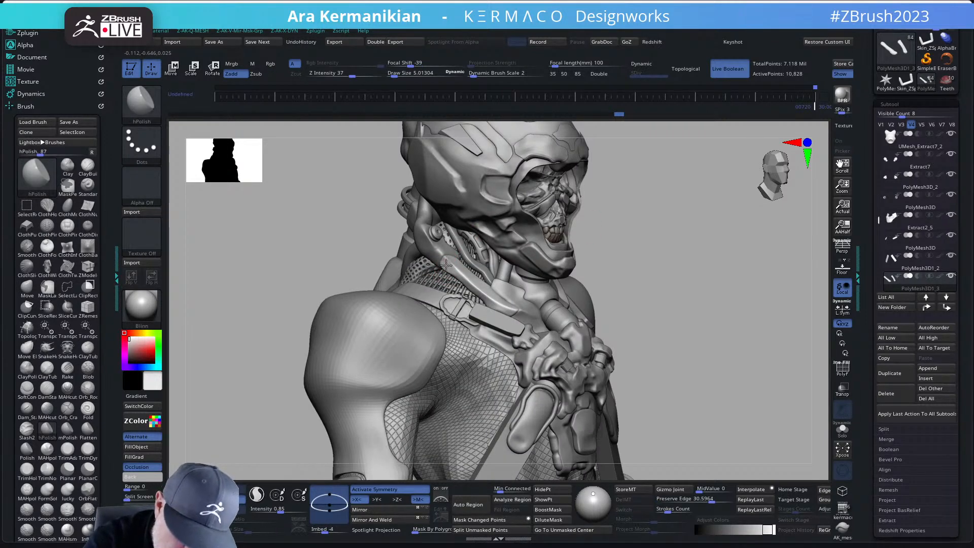
{"action": "key", "text": "shift"}
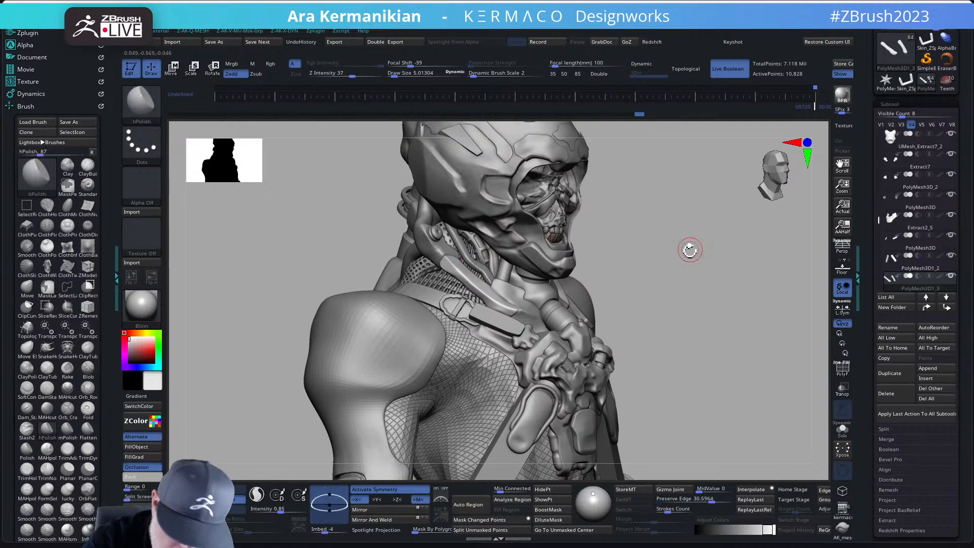
{"action": "left_click_drag", "start_coordinate": [686, 248], "coordinate": [652, 239]}
{"action": "mouse_move", "coordinate": [599, 285]}
{"action": "left_mouse_down"}
{"action": "mouse_move", "coordinate": [655, 287]}
{"action": "mouse_move", "coordinate": [628, 260]}
{"action": "mouse_move", "coordinate": [535, 293]}
{"action": "mouse_move", "coordinate": [452, 267]}
{"action": "left_mouse_up"}
{"action": "key", "text": "shift"}
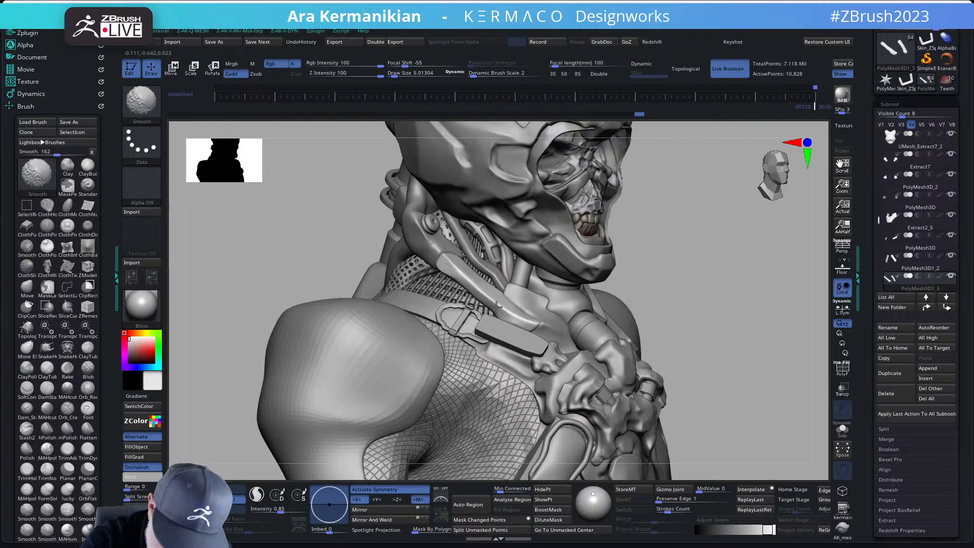
{"action": "key", "text": "ctrl+v"}
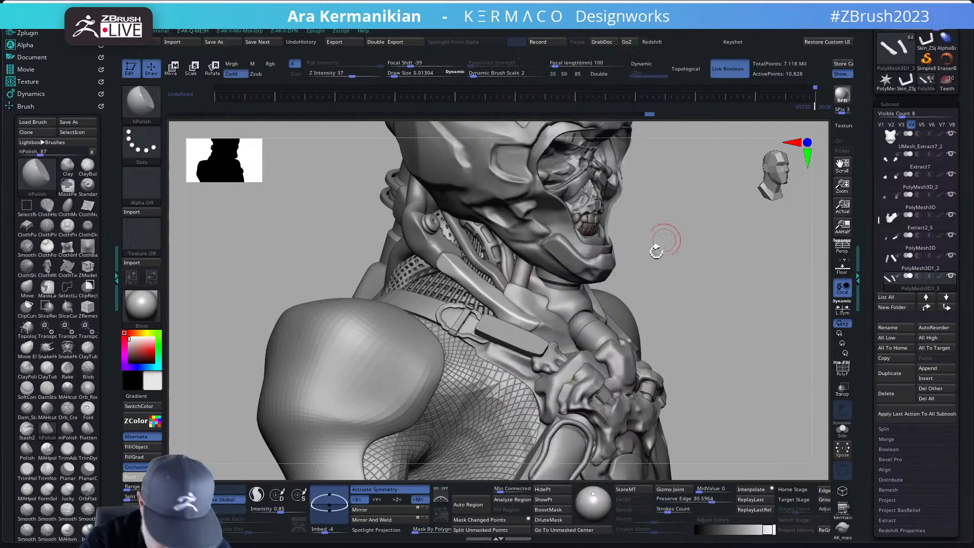
Step: Tighten the long edge of the neck struts with the Pinch brush and smooth along its length
{"action": "key", "text": "ctrl+space"}
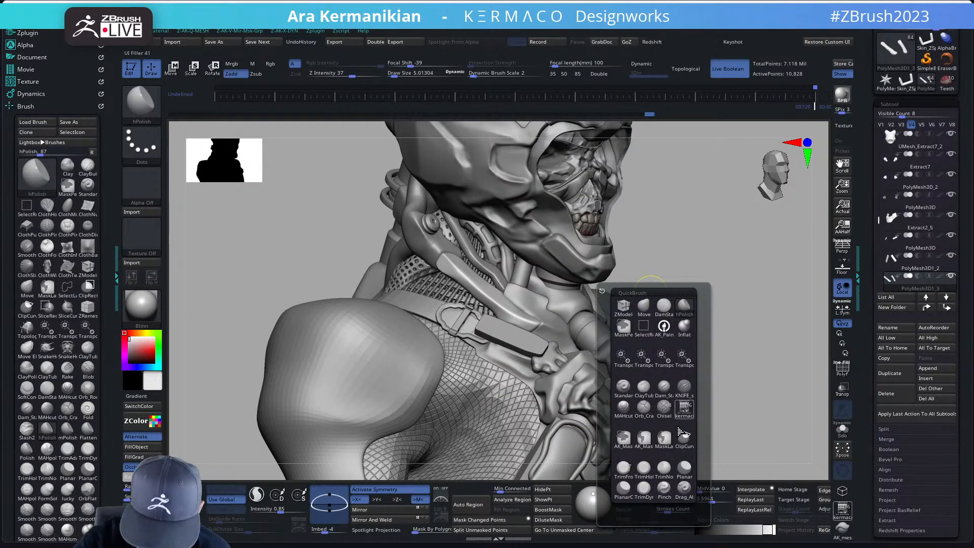
{"action": "left_click", "coordinate": [664, 488]}
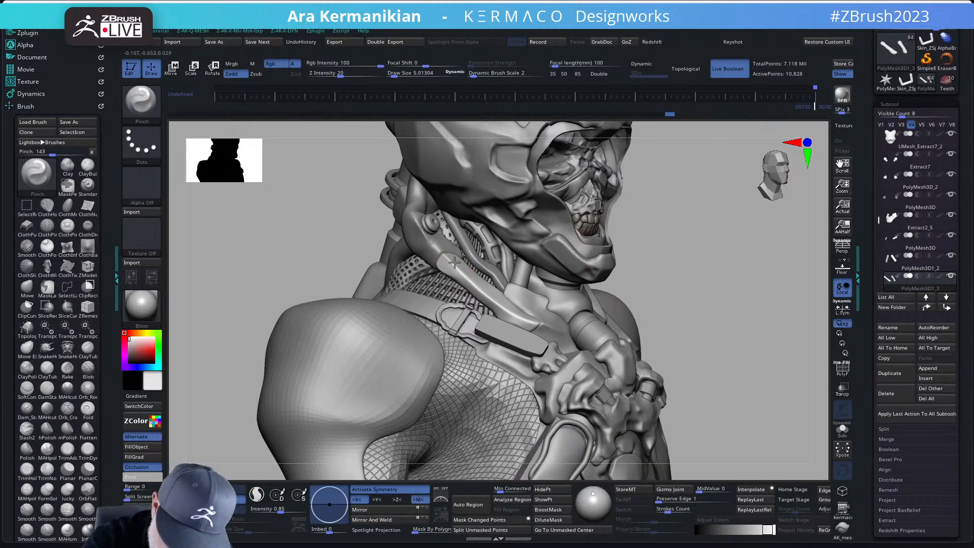
{"action": "left_click_drag", "start_coordinate": [477, 284], "coordinate": [523, 316]}
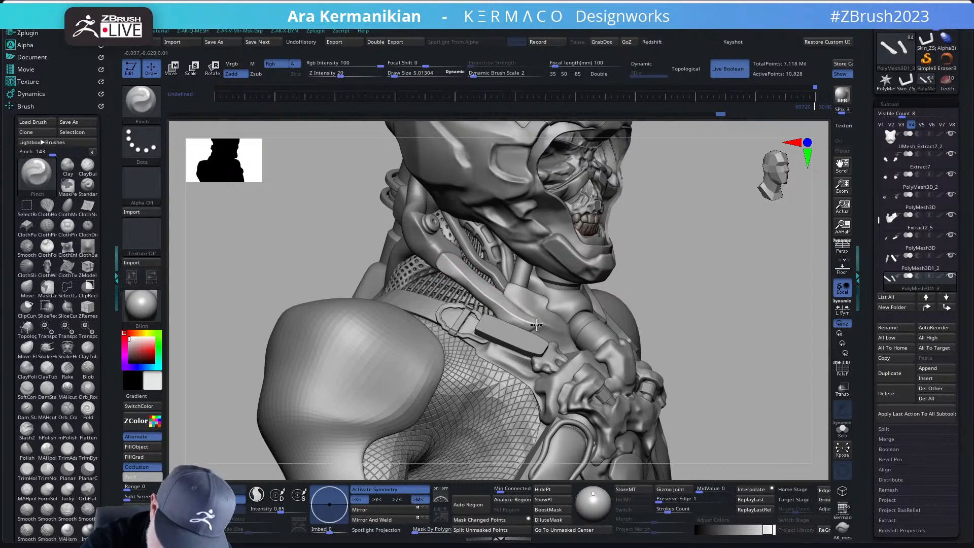
{"action": "left_click_drag", "start_coordinate": [536, 325], "coordinate": [454, 263], "text": "shift"}
{"action": "mouse_move", "coordinate": [663, 313]}
{"action": "left_mouse_down", "text": "alt"}
{"action": "mouse_move", "coordinate": [674, 305]}
{"action": "mouse_move", "coordinate": [632, 316]}
{"action": "mouse_move", "coordinate": [641, 283]}
{"action": "mouse_move", "coordinate": [663, 274]}
{"action": "mouse_move", "coordinate": [651, 288]}
{"action": "mouse_move", "coordinate": [593, 304]}
{"action": "left_mouse_up", "text": "alt"}
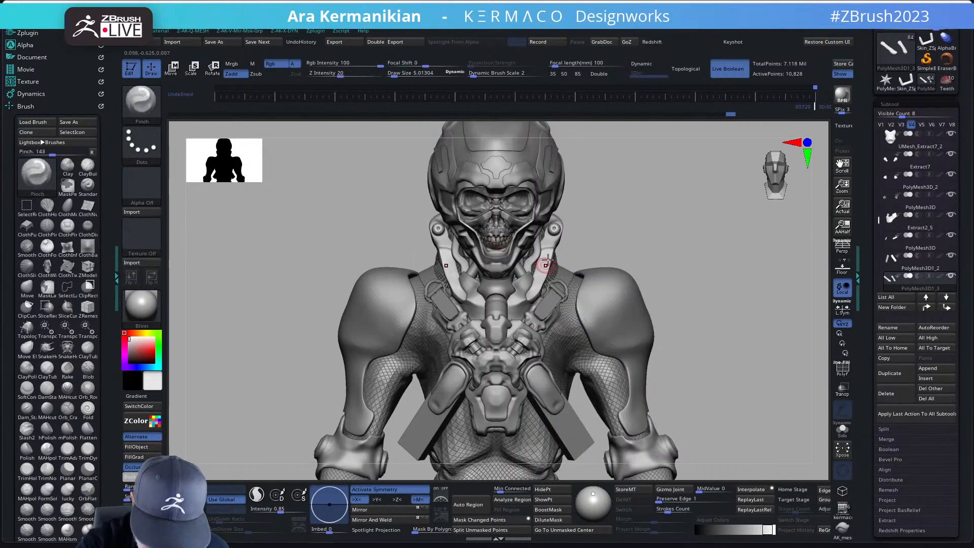
Step: Reshape the outer edge of the neck struts with the Move brush from the front, and smooth the adjusted edge
{"action": "key", "text": "b"}
{"action": "key", "text": "m"}
{"action": "key", "text": "v"}
{"action": "mouse_move", "coordinate": [609, 258]}
{"action": "left_mouse_down"}
{"action": "mouse_move", "coordinate": [619, 265]}
{"action": "mouse_move", "coordinate": [618, 253]}
{"action": "mouse_move", "coordinate": [637, 281]}
{"action": "left_mouse_up"}
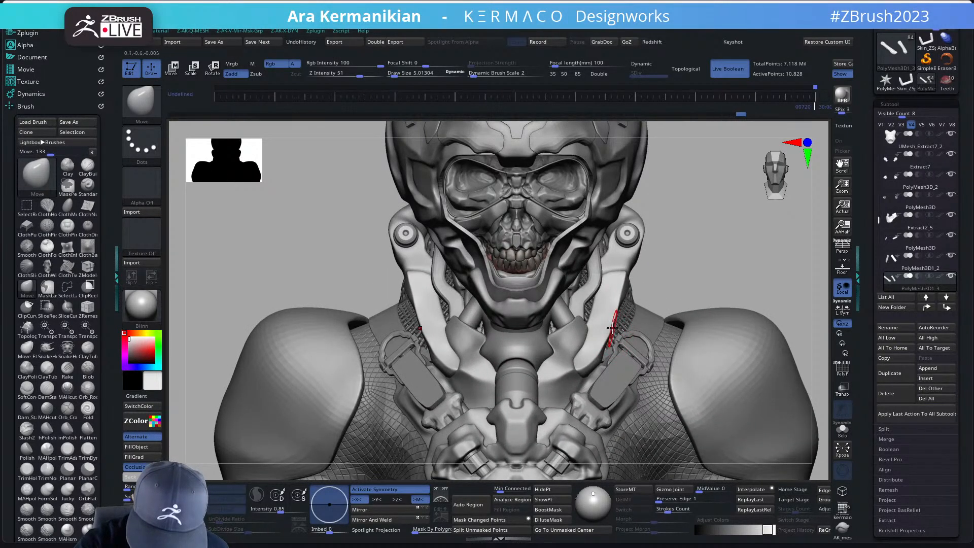
{"action": "key", "text": "shift"}
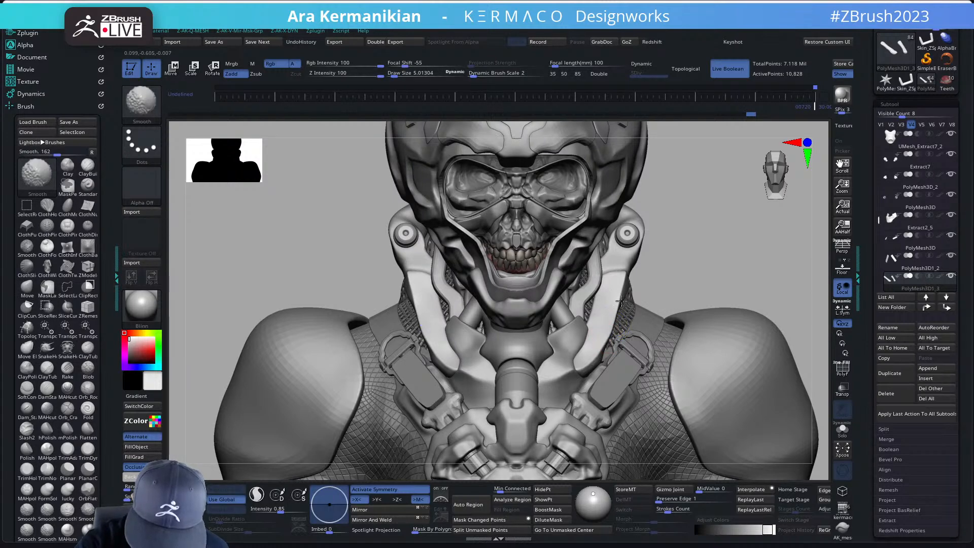
{"action": "left_click_drag", "start_coordinate": [637, 273], "coordinate": [692, 302], "text": "alt"}
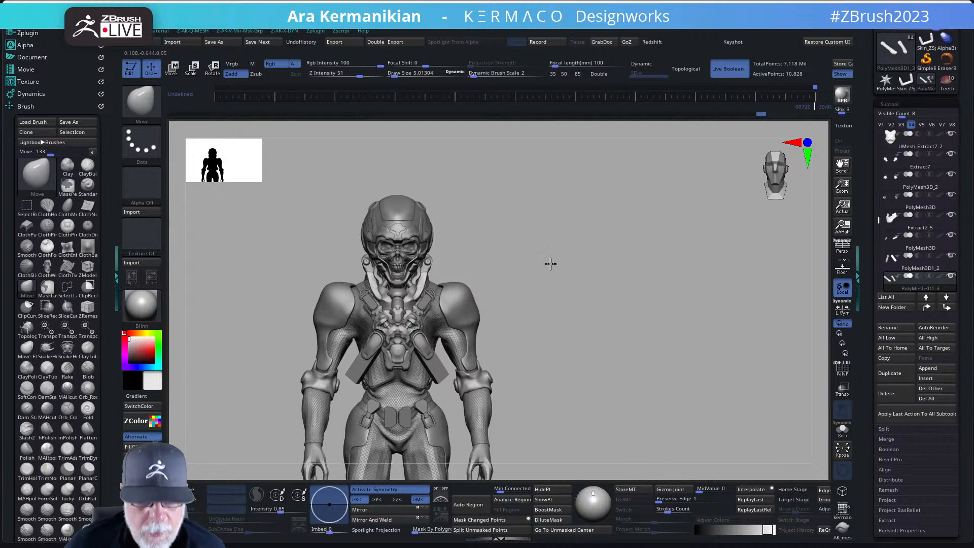
{"action": "left_click_drag", "start_coordinate": [550, 265], "coordinate": [630, 288]}
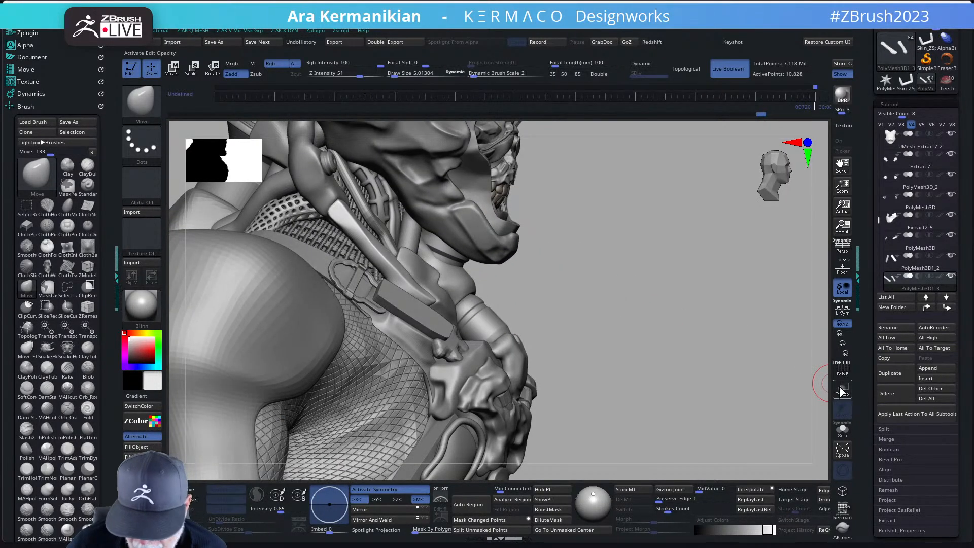
Step: Isolate the neck struts, flatten their front faces with the hPolish brush, and smooth the polished area toward the lower ends
{"action": "left_click", "coordinate": [843, 430]}
{"action": "left_click_drag", "start_coordinate": [566, 369], "coordinate": [574, 355]}
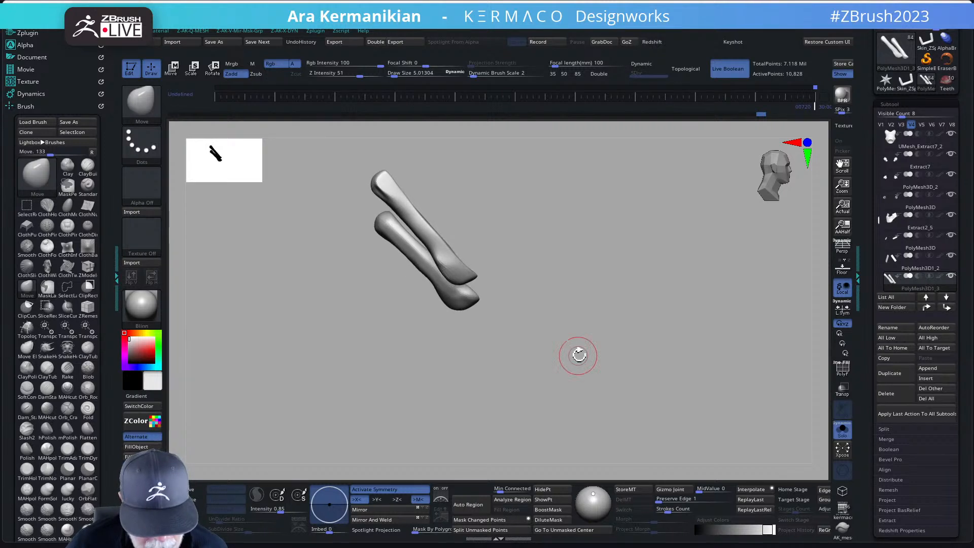
{"action": "left_click_drag", "start_coordinate": [535, 283], "coordinate": [481, 295]}
{"action": "key", "text": "ctrl+space"}
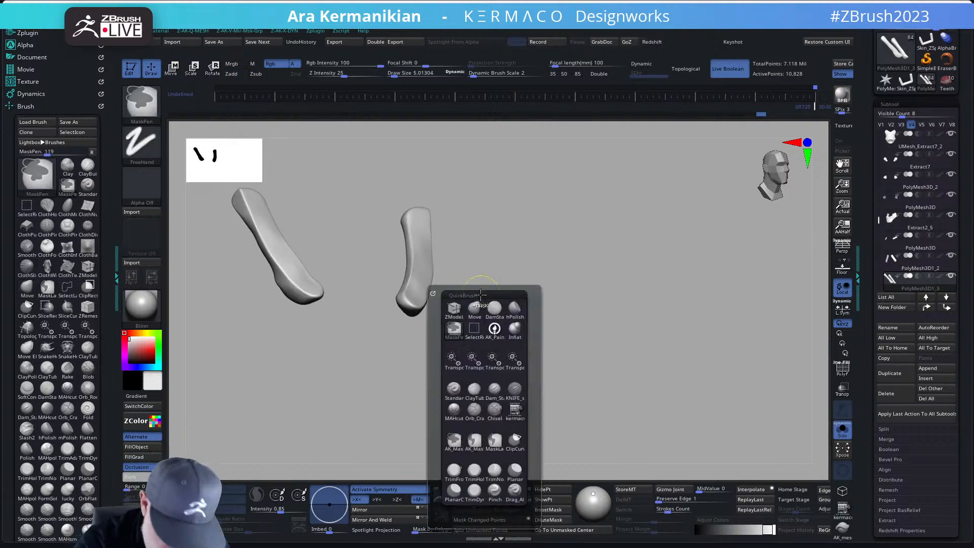
{"action": "left_click", "coordinate": [513, 307]}
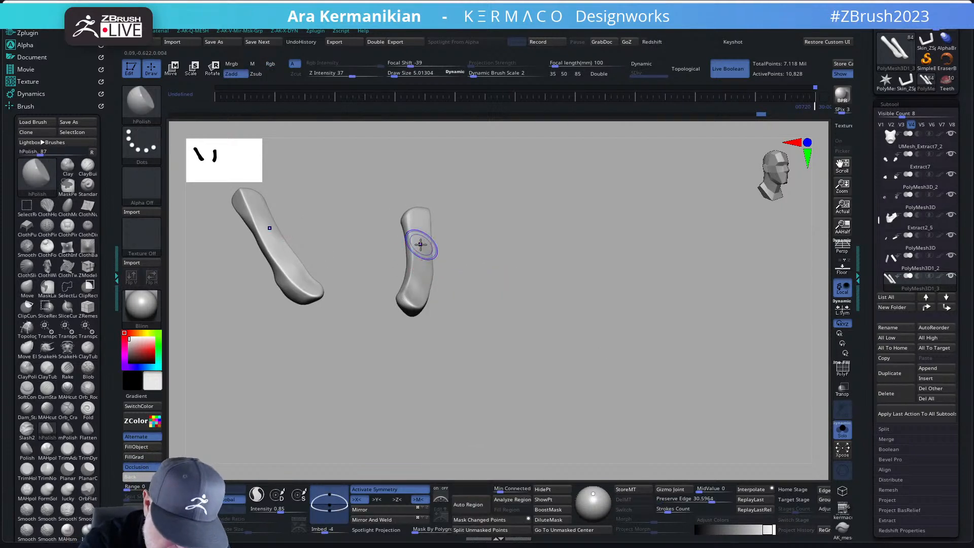
{"action": "key", "text": "shift"}
{"action": "left_click_drag", "start_coordinate": [420, 264], "coordinate": [418, 279], "text": "shift"}
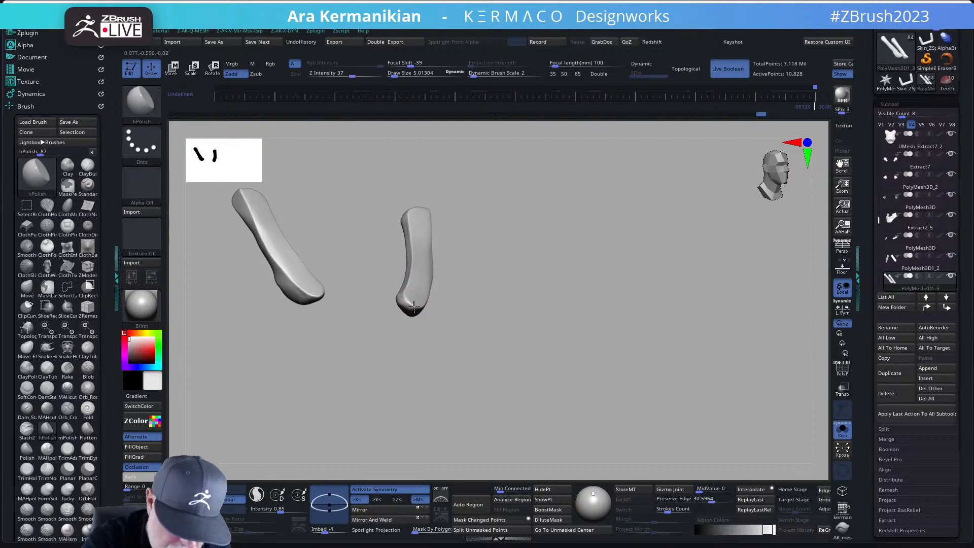
Step: Try to adjust the side edge of the isolated struts with the Move brush, and undo the change
{"action": "mouse_move", "coordinate": [481, 262]}
{"action": "left_mouse_down"}
{"action": "mouse_move", "coordinate": [477, 239]}
{"action": "mouse_move", "coordinate": [496, 267]}
{"action": "mouse_move", "coordinate": [449, 278]}
{"action": "mouse_move", "coordinate": [483, 268]}
{"action": "mouse_move", "coordinate": [469, 279]}
{"action": "mouse_move", "coordinate": [438, 263]}
{"action": "mouse_move", "coordinate": [541, 253]}
{"action": "left_mouse_up"}
{"action": "key", "text": "b"}
{"action": "key", "text": "m"}
{"action": "key", "text": "v"}
{"action": "key", "text": "ctrl+z"}
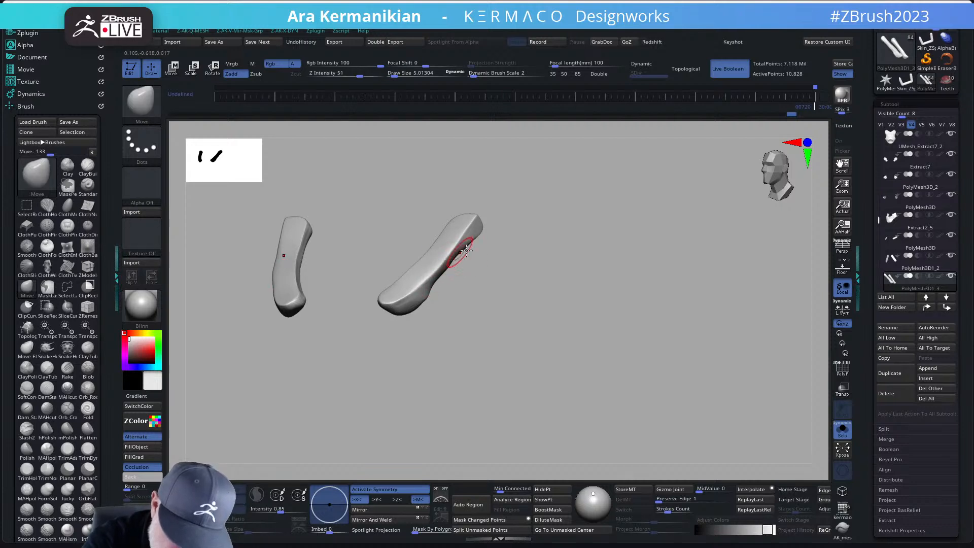
Step: Smooth the middle and upper part of the isolated struts from below and around their edges
{"action": "mouse_move", "coordinate": [505, 248]}
{"action": "left_mouse_down"}
{"action": "mouse_move", "coordinate": [544, 243]}
{"action": "mouse_move", "coordinate": [531, 281]}
{"action": "left_mouse_up"}
{"action": "left_click_drag", "start_coordinate": [523, 249], "coordinate": [520, 221]}
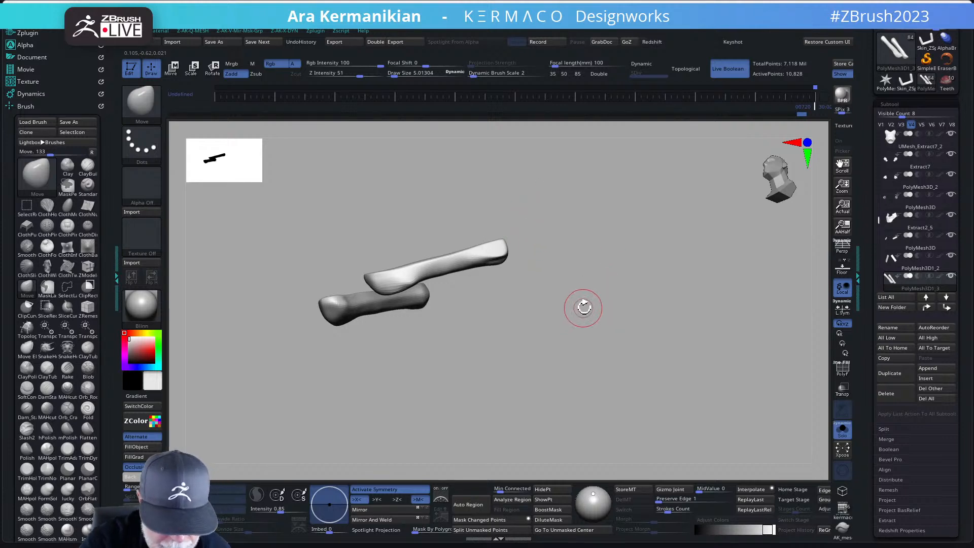
{"action": "left_click_drag", "start_coordinate": [588, 308], "coordinate": [588, 311]}
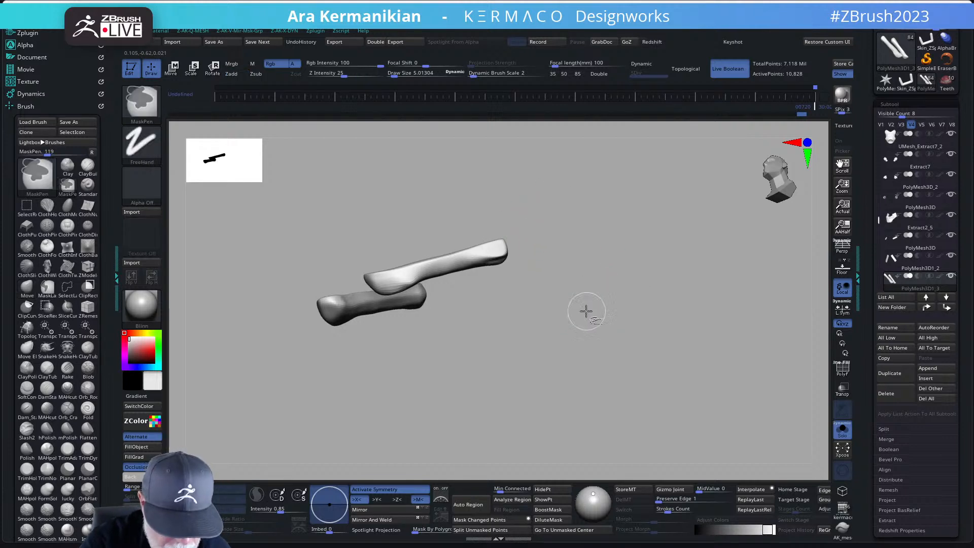
{"action": "mouse_move", "coordinate": [270, 279]}
{"action": "left_mouse_down", "text": "ctrl+shift"}
{"action": "mouse_move", "coordinate": [511, 196]}
{"action": "mouse_move", "coordinate": [541, 211]}
{"action": "mouse_move", "coordinate": [587, 289]}
{"action": "mouse_move", "coordinate": [583, 306]}
{"action": "mouse_move", "coordinate": [534, 313]}
{"action": "mouse_move", "coordinate": [531, 293]}
{"action": "mouse_move", "coordinate": [526, 308]}
{"action": "left_mouse_up", "text": "ctrl+shift"}
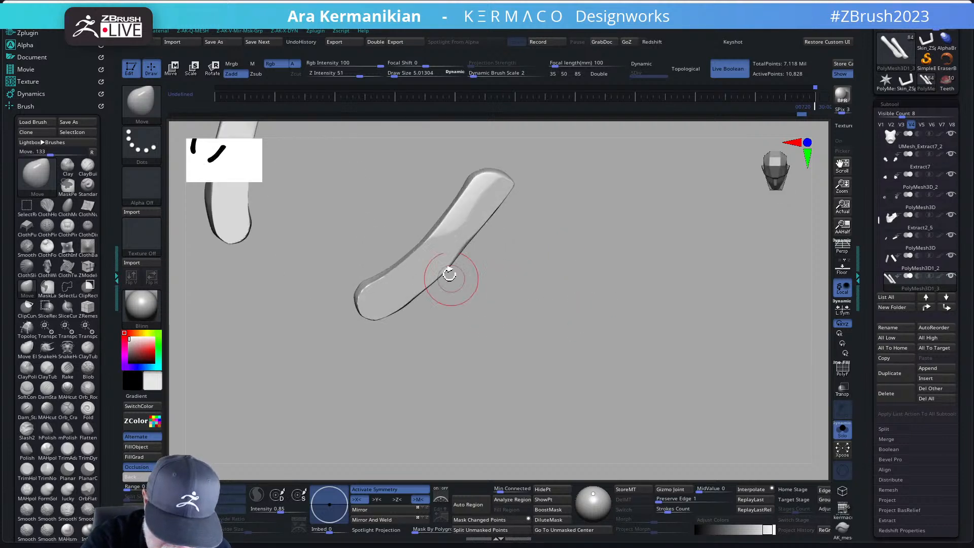
{"action": "mouse_move", "coordinate": [449, 270]}
{"action": "left_mouse_down", "text": "shift"}
{"action": "mouse_move", "coordinate": [388, 280]}
{"action": "mouse_move", "coordinate": [380, 329]}
{"action": "mouse_move", "coordinate": [466, 223]}
{"action": "left_mouse_up", "text": "shift"}
{"action": "left_click_drag", "start_coordinate": [552, 237], "coordinate": [570, 257]}
{"action": "left_click_drag", "start_coordinate": [461, 220], "coordinate": [465, 230], "text": "shift"}
{"action": "mouse_move", "coordinate": [523, 237]}
{"action": "left_mouse_down"}
{"action": "mouse_move", "coordinate": [563, 264]}
{"action": "mouse_move", "coordinate": [557, 246]}
{"action": "mouse_move", "coordinate": [485, 224]}
{"action": "left_mouse_up"}
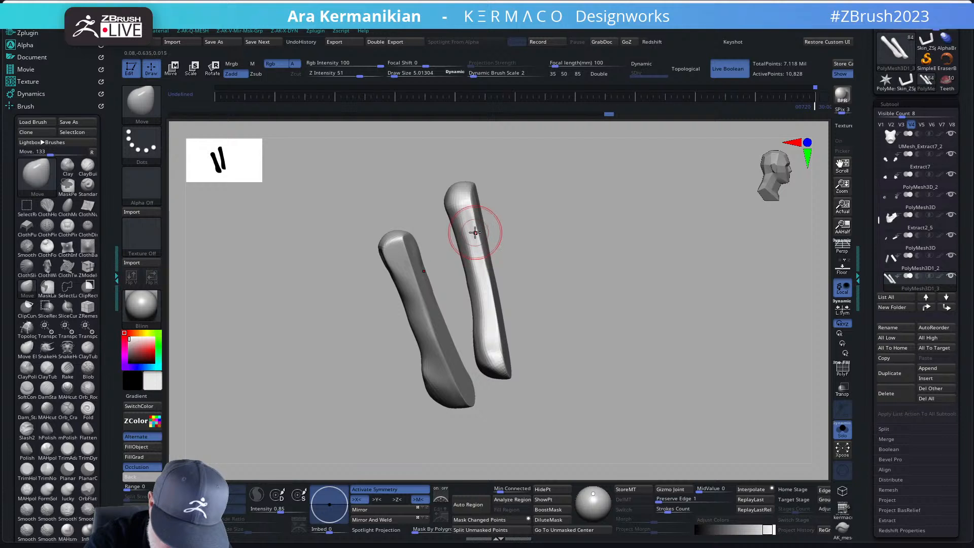
Step: Smooth the side faces of the isolated struts along their length, from the upper ends downward
{"action": "left_click_drag", "start_coordinate": [470, 219], "coordinate": [491, 265], "text": "shift"}
{"action": "left_click_drag", "start_coordinate": [478, 222], "coordinate": [499, 300], "text": "shift"}
{"action": "left_click_drag", "start_coordinate": [576, 299], "coordinate": [527, 281]}
{"action": "left_click_drag", "start_coordinate": [485, 231], "coordinate": [491, 266], "text": "shift"}
{"action": "left_click_drag", "start_coordinate": [484, 192], "coordinate": [495, 221], "text": "shift"}
Step: Try to mask the isolated struts from the side with a rectangular selection
{"action": "mouse_move", "coordinate": [602, 320]}
{"action": "left_mouse_down"}
{"action": "mouse_move", "coordinate": [589, 237]}
{"action": "mouse_move", "coordinate": [588, 256]}
{"action": "left_mouse_up"}
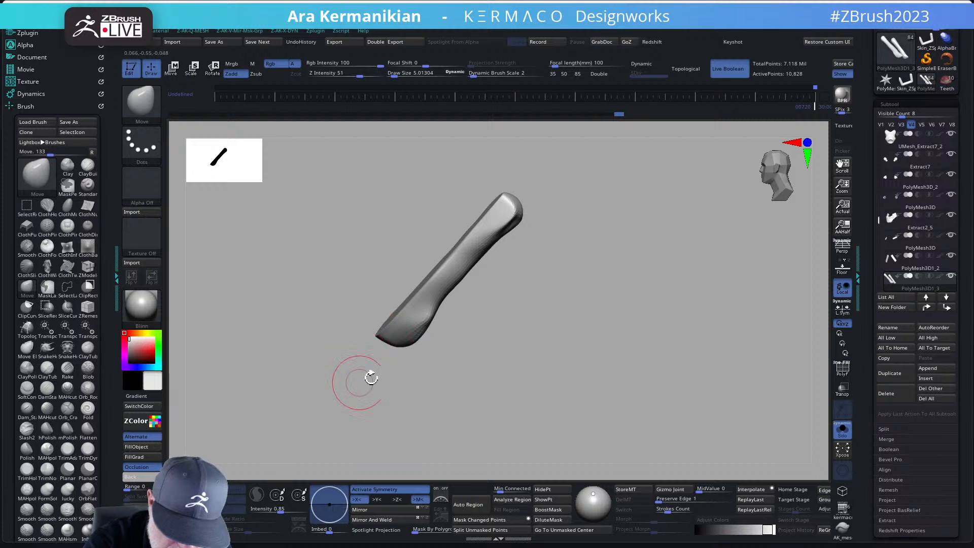
{"action": "left_click_drag", "start_coordinate": [509, 347], "coordinate": [521, 343]}
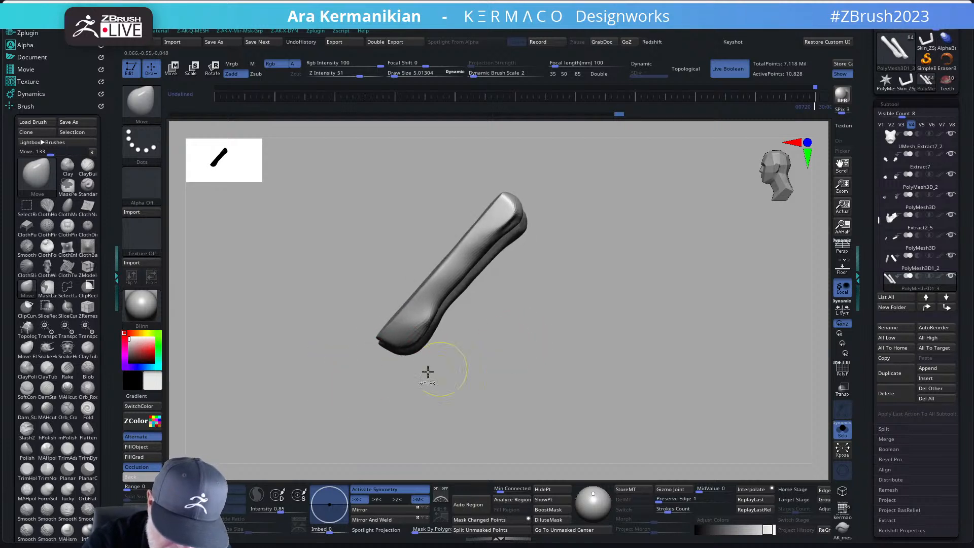
{"action": "mouse_move", "coordinate": [312, 400]}
{"action": "left_mouse_down", "text": "ctrl+shift"}
{"action": "mouse_move", "coordinate": [454, 211]}
{"action": "mouse_move", "coordinate": [513, 152]}
{"action": "mouse_move", "coordinate": [539, 153]}
{"action": "left_mouse_up", "text": "ctrl+shift"}
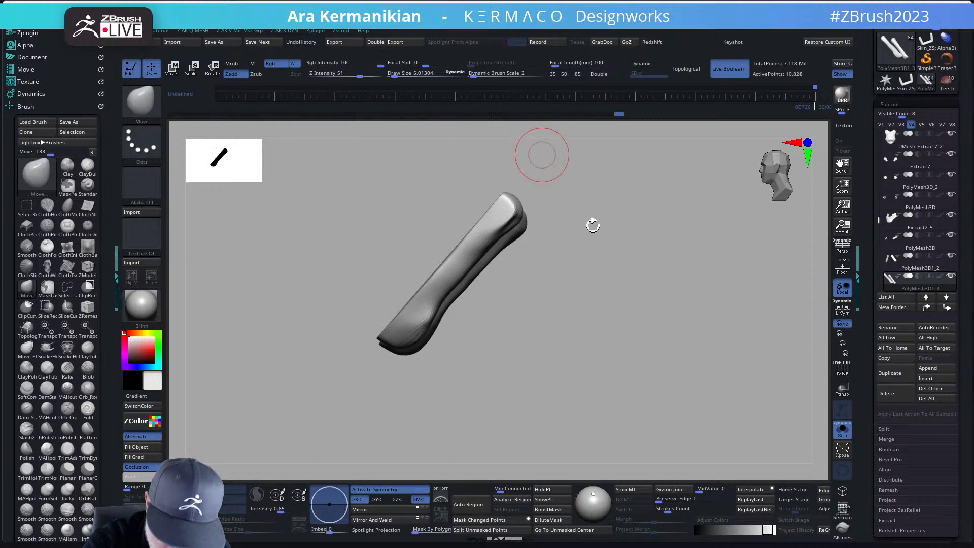
{"action": "left_click_drag", "start_coordinate": [593, 226], "coordinate": [626, 263]}
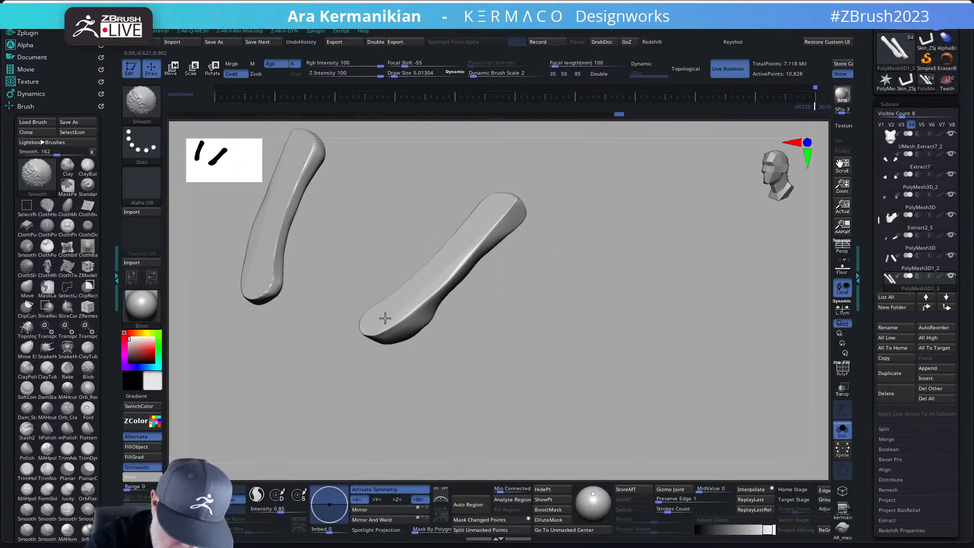
Step: Smooth the lower ends of the struts, and show the whole character again to check their fit from front and side
{"action": "left_click_drag", "start_coordinate": [579, 347], "coordinate": [565, 320], "text": "alt"}
{"action": "left_click_drag", "start_coordinate": [404, 296], "coordinate": [409, 304], "text": "shift"}
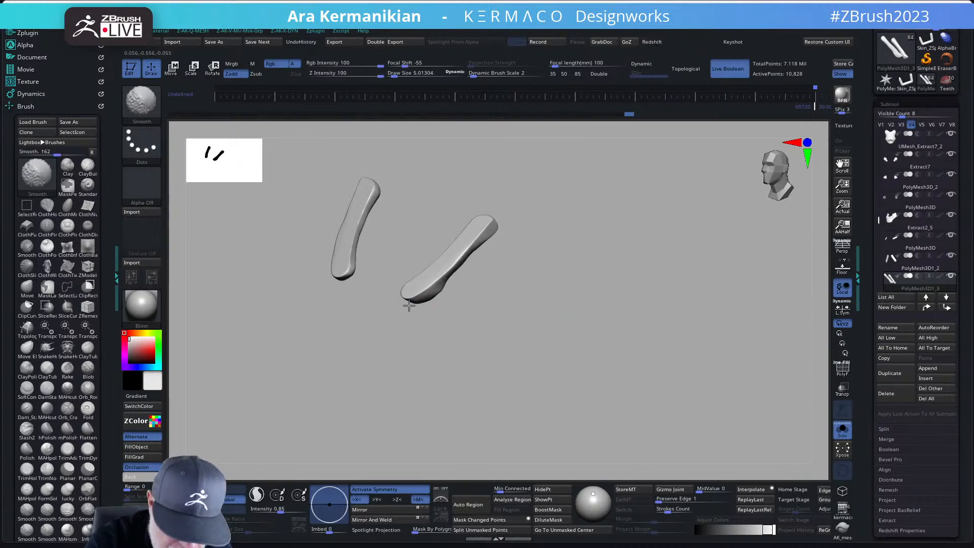
{"action": "left_click", "coordinate": [841, 425]}
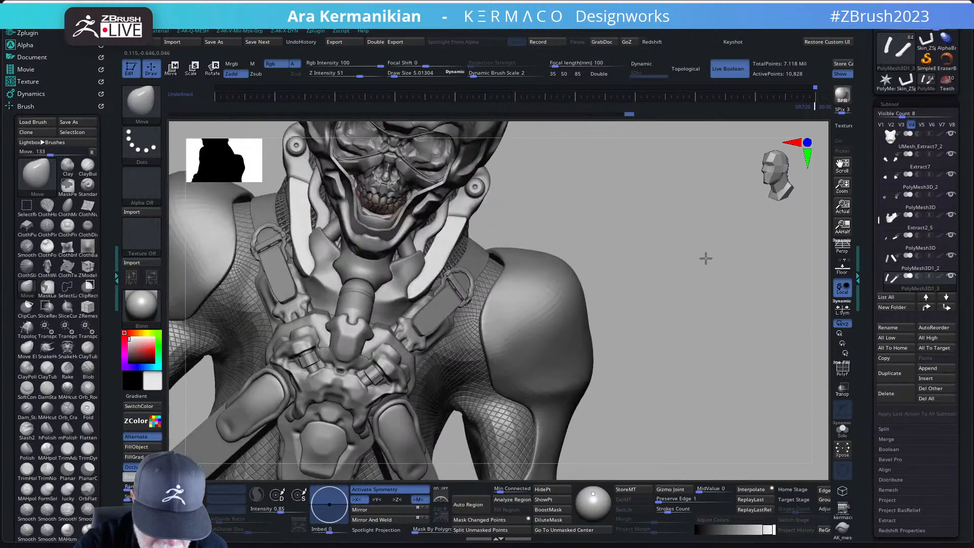
{"action": "left_click_drag", "start_coordinate": [705, 258], "coordinate": [701, 259], "text": "shift"}
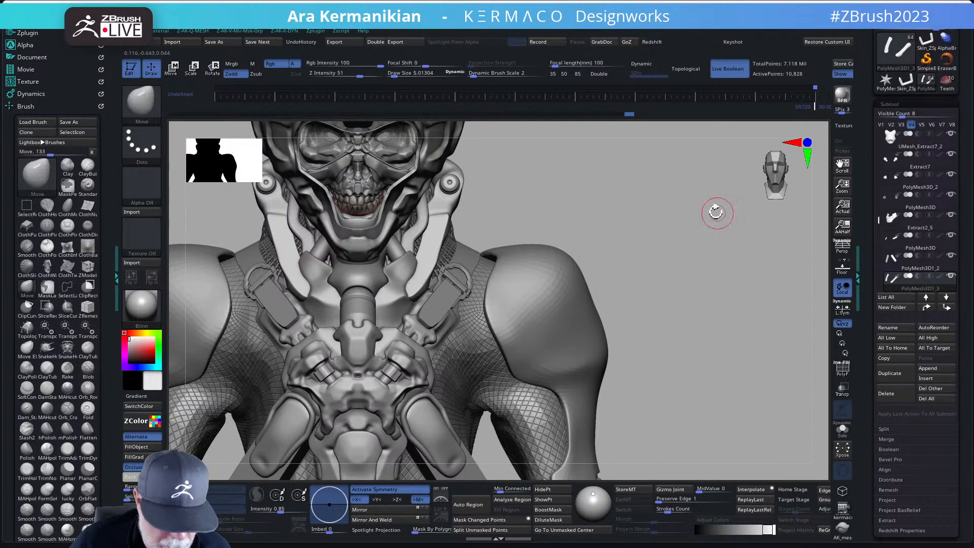
{"action": "left_click_drag", "start_coordinate": [656, 200], "coordinate": [639, 193]}
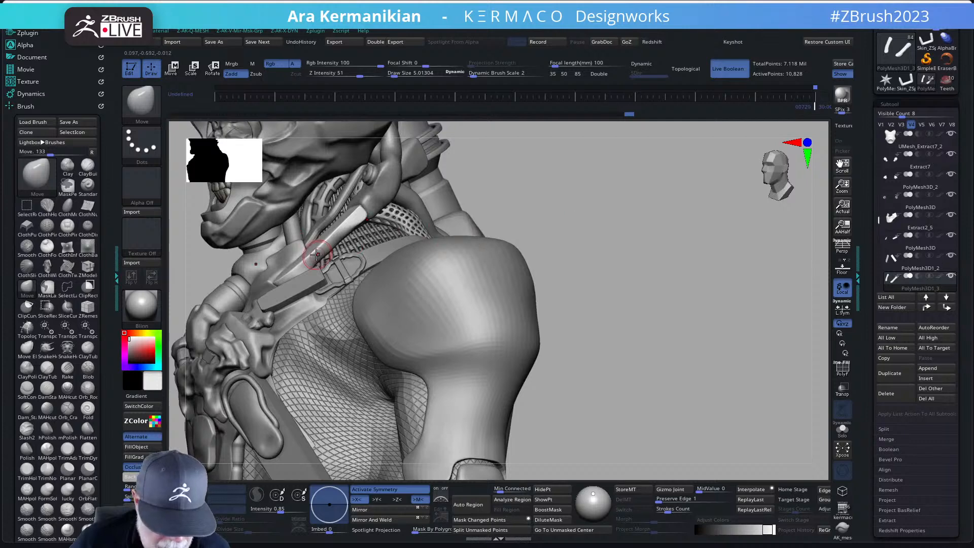
{"action": "left_click_drag", "start_coordinate": [563, 241], "coordinate": [644, 191]}
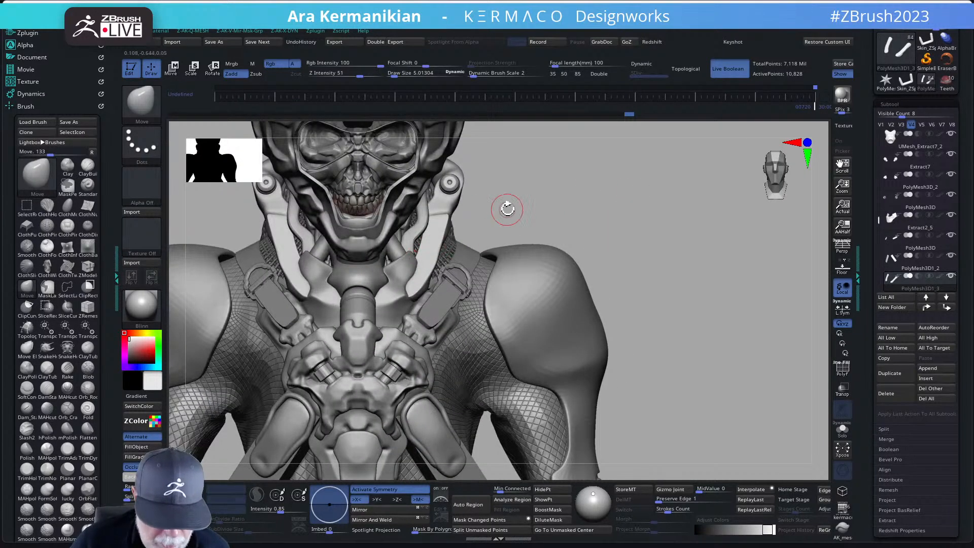
{"action": "left_click_drag", "start_coordinate": [508, 209], "coordinate": [567, 202], "text": "alt"}
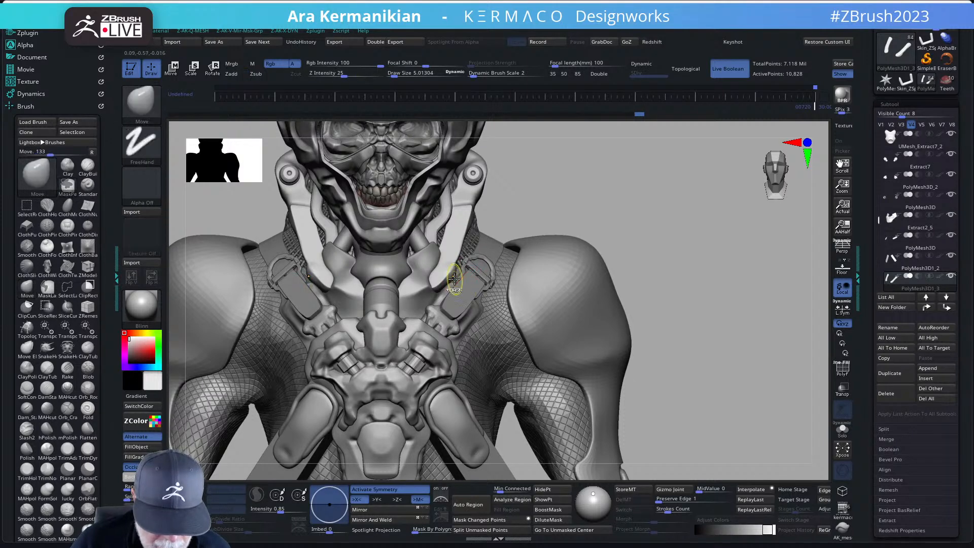
{"action": "left_click_drag", "start_coordinate": [617, 196], "coordinate": [632, 186], "text": "alt"}
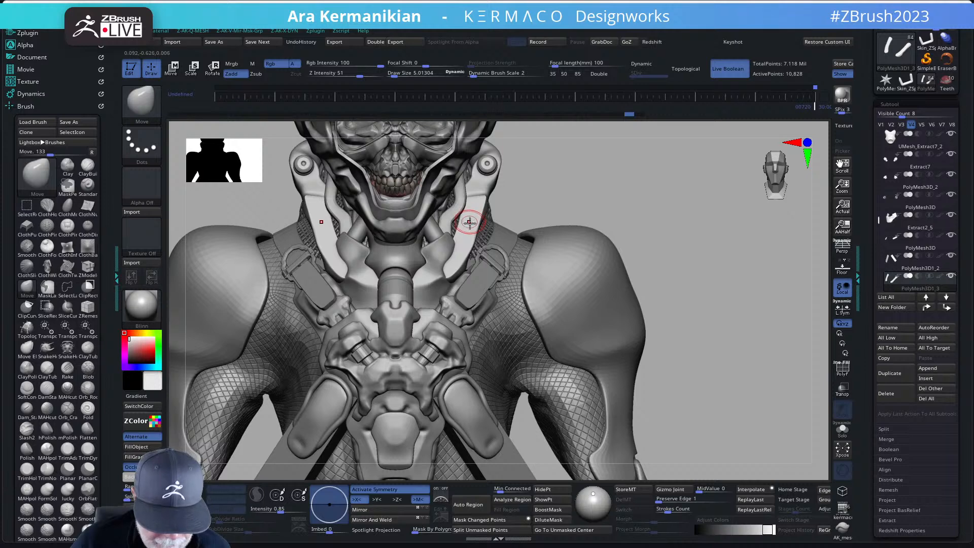
Step: Isolate the struts, mask their front faces from the side with the MaskLasso brush, and show the whole character again
{"action": "left_click_drag", "start_coordinate": [655, 205], "coordinate": [808, 391]}
{"action": "left_click", "coordinate": [842, 438]}
{"action": "left_click_drag", "start_coordinate": [622, 322], "coordinate": [656, 336], "text": "shift"}
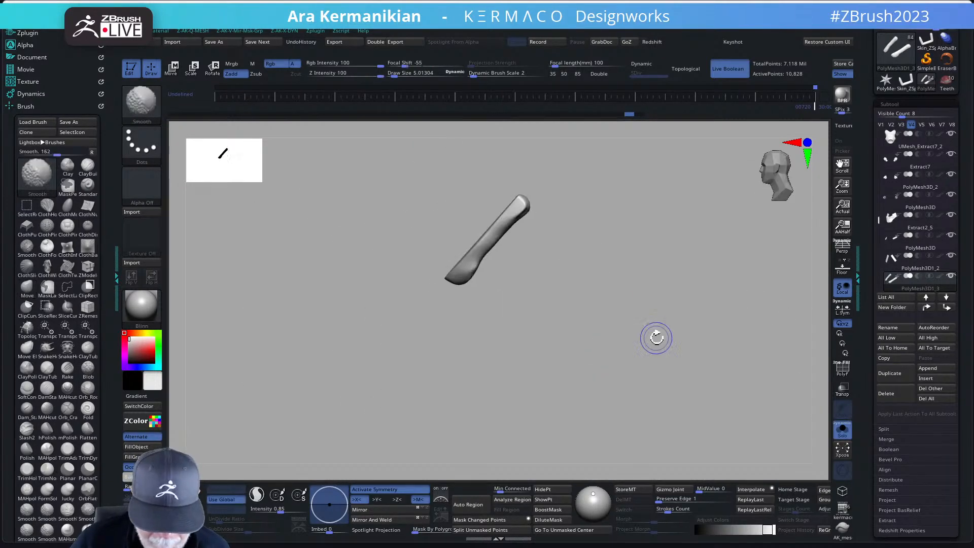
{"action": "left_click_drag", "start_coordinate": [597, 289], "coordinate": [580, 307], "text": "alt"}
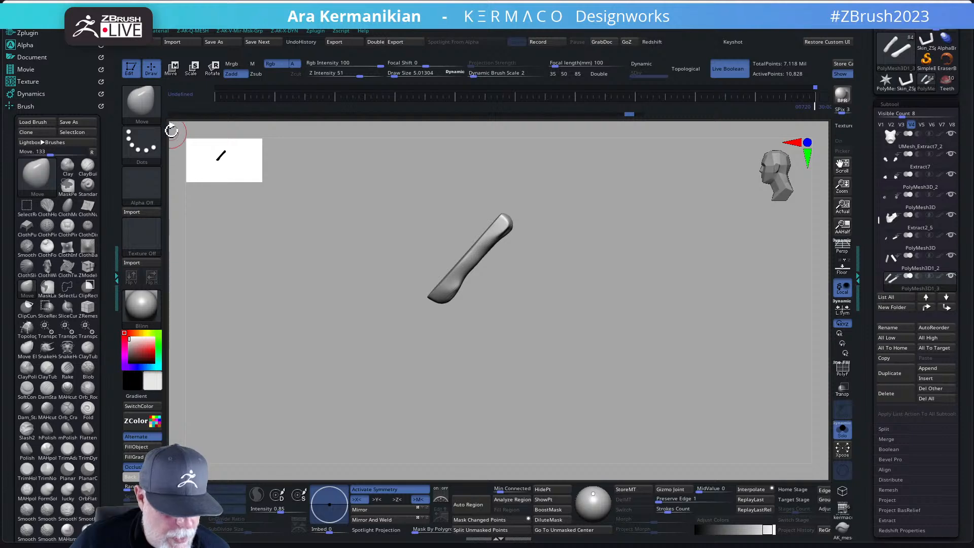
{"action": "left_click", "coordinate": [142, 102], "text": "ctrl"}
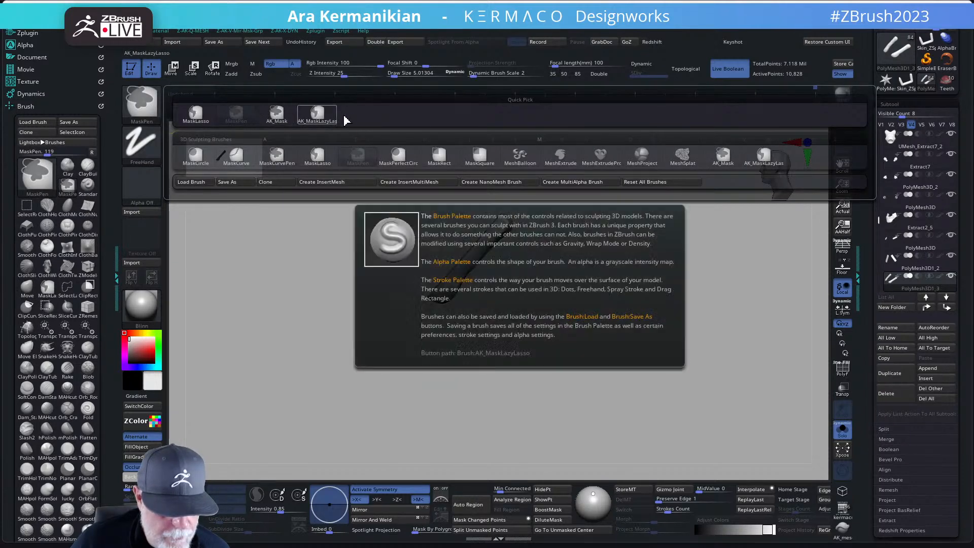
{"action": "left_click", "coordinate": [195, 114]}
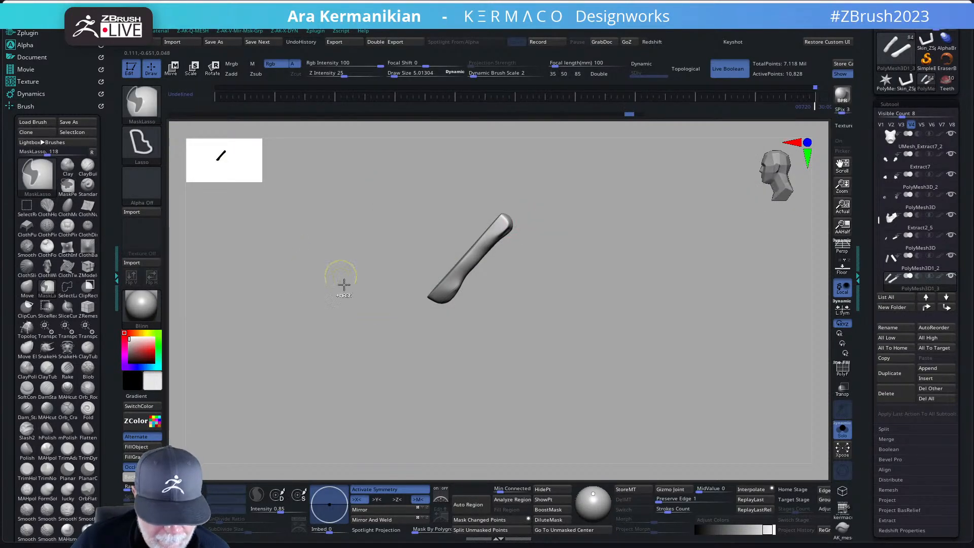
{"action": "mouse_move", "coordinate": [424, 304]}
{"action": "left_mouse_down", "text": "ctrl"}
{"action": "mouse_move", "coordinate": [396, 122]}
{"action": "mouse_move", "coordinate": [540, 122]}
{"action": "mouse_move", "coordinate": [570, 148]}
{"action": "left_mouse_up", "text": "ctrl"}
{"action": "left_click_drag", "start_coordinate": [650, 323], "coordinate": [701, 341]}
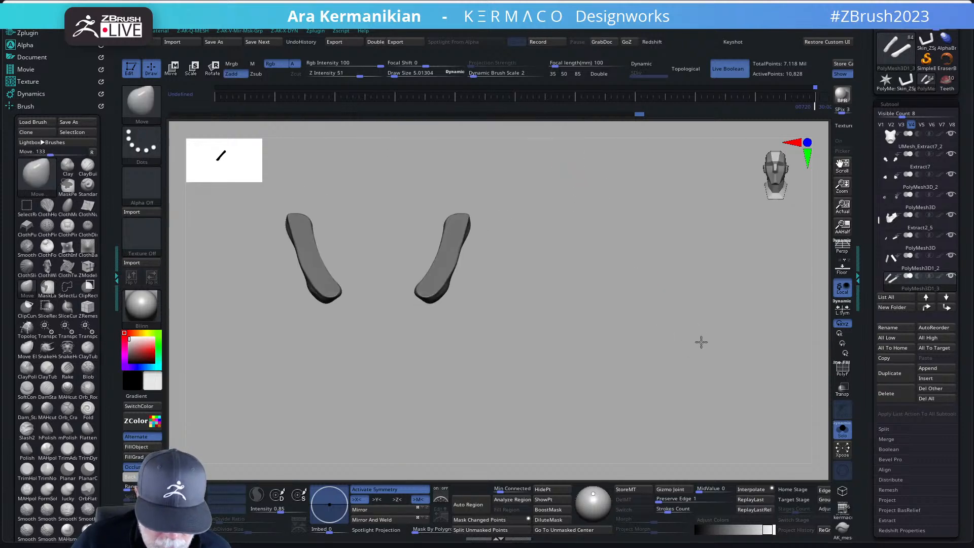
{"action": "left_click", "coordinate": [841, 427]}
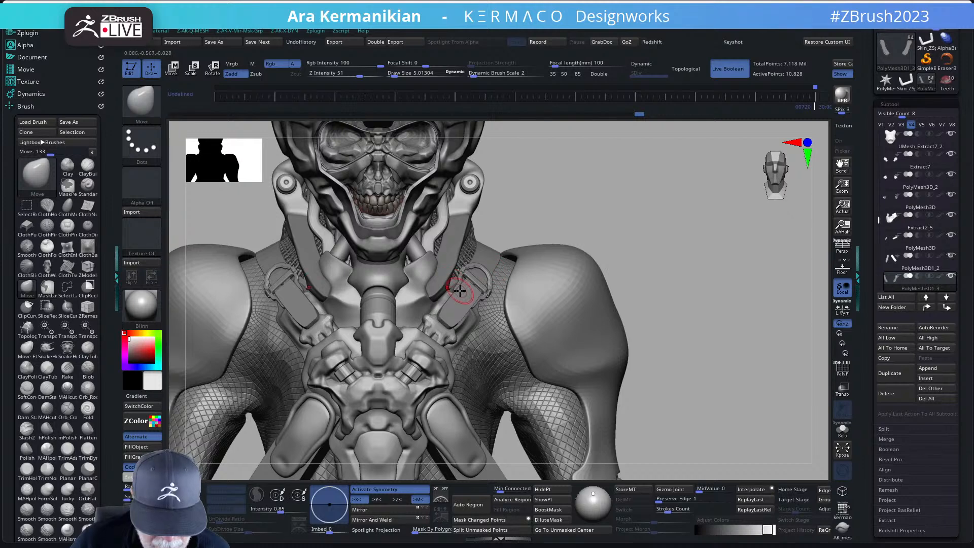
Step: Adjust the lower ends of the masked neck struts with the Move brush and smooth them, working from front and side
{"action": "left_click_drag", "start_coordinate": [446, 288], "coordinate": [452, 287]}
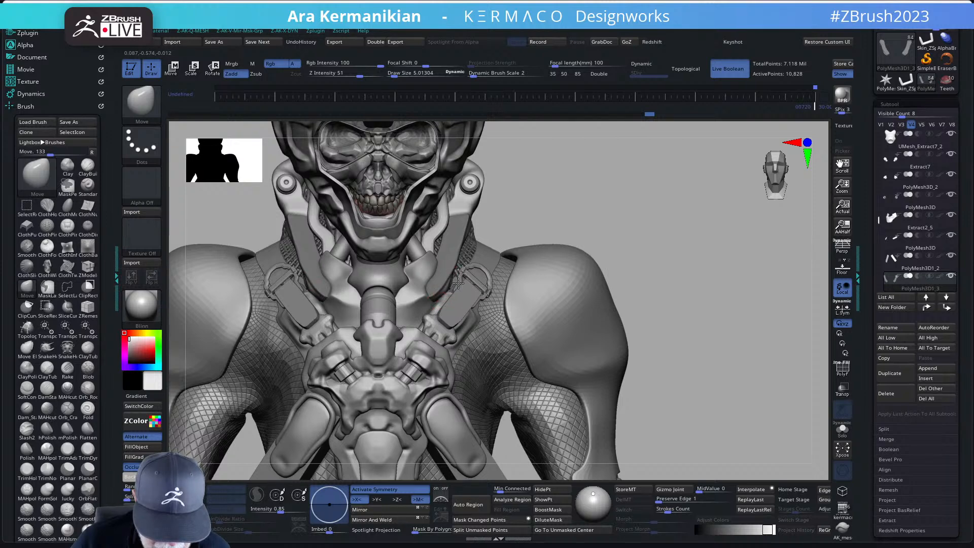
{"action": "left_click_drag", "start_coordinate": [648, 320], "coordinate": [696, 274]}
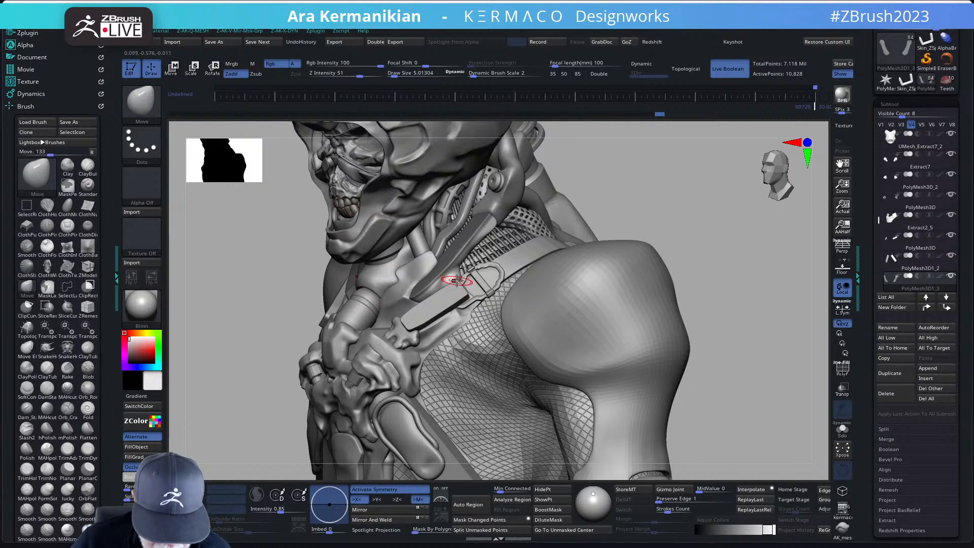
{"action": "key", "text": "shift"}
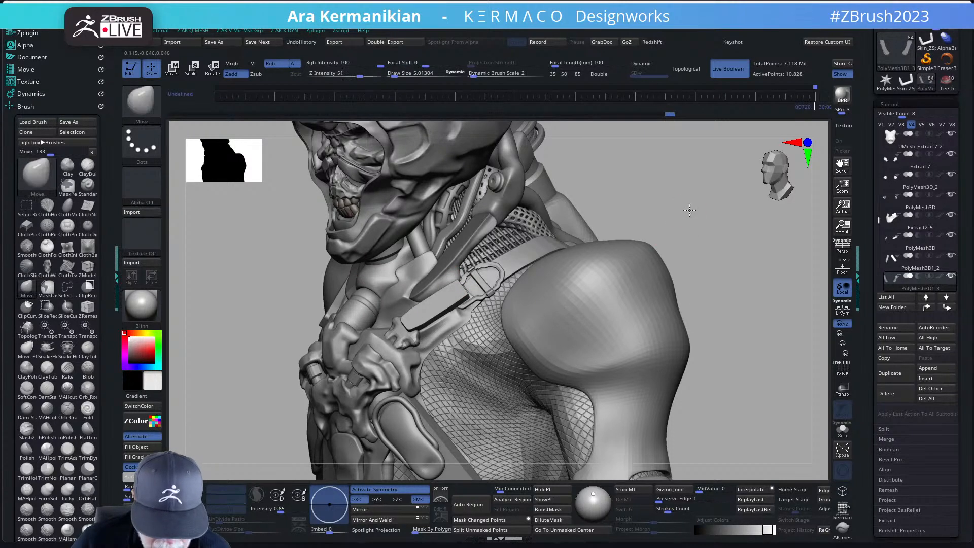
{"action": "mouse_move", "coordinate": [687, 211]}
{"action": "left_mouse_down"}
{"action": "mouse_move", "coordinate": [726, 209]}
{"action": "mouse_move", "coordinate": [595, 271]}
{"action": "left_mouse_up"}
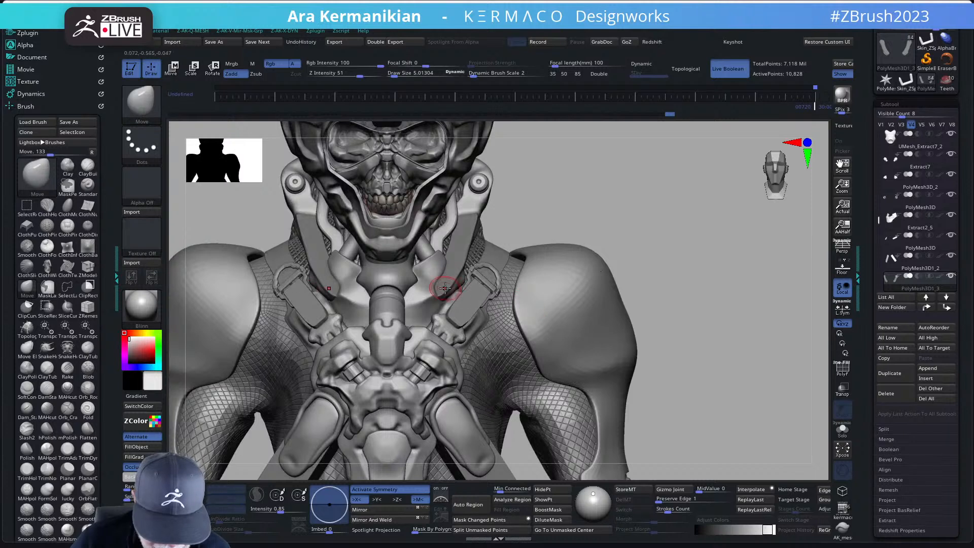
{"action": "key", "text": "shift"}
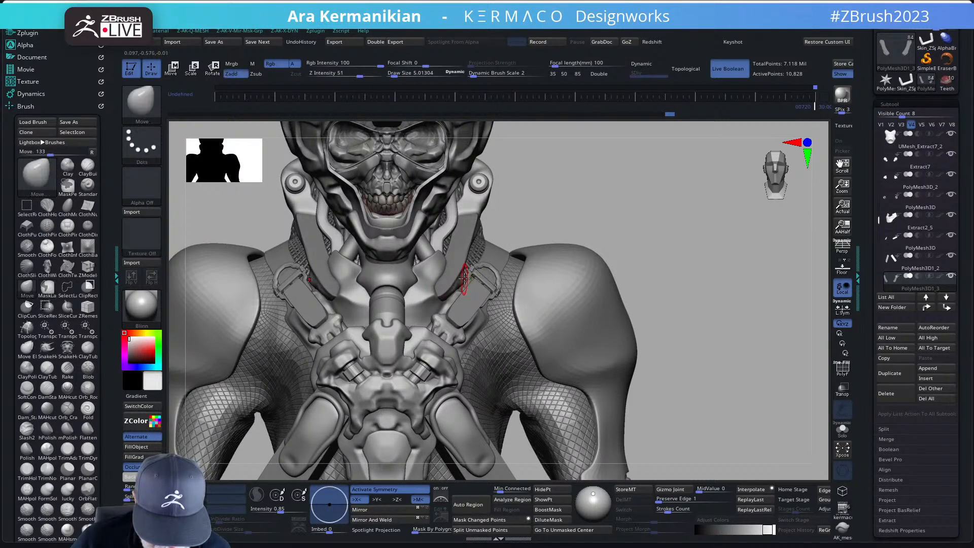
{"action": "key", "text": "ctrl+shift"}
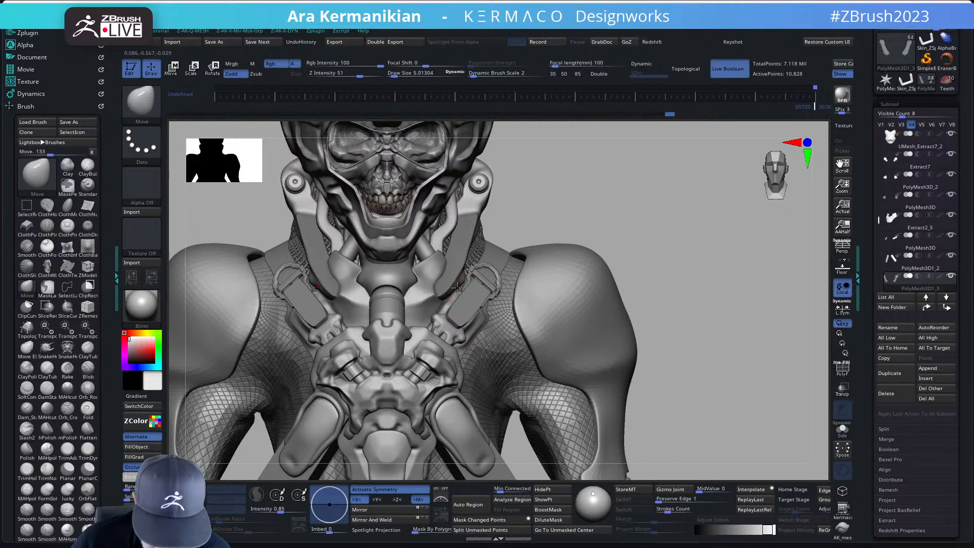
{"action": "key", "text": "shift"}
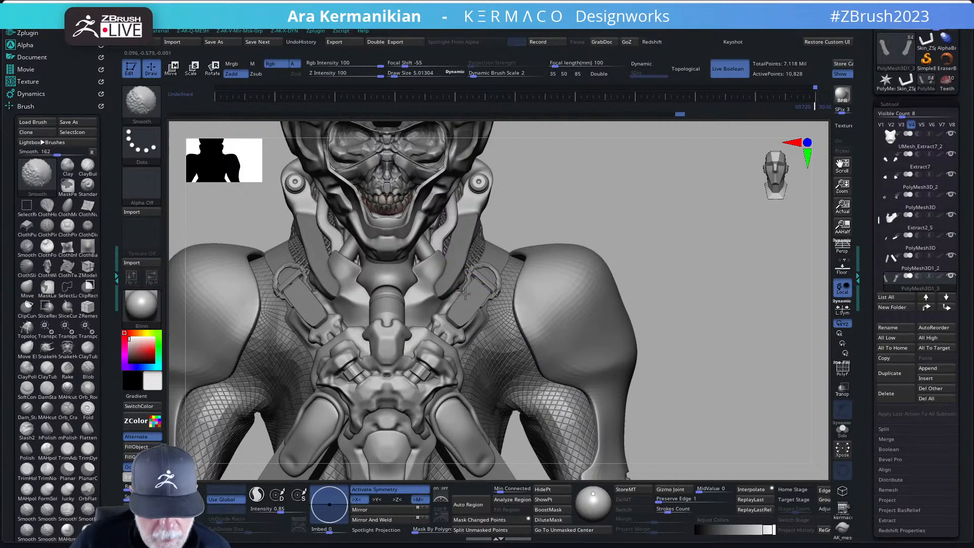
Step: Clear the mask and remesh the neck struts with ZRemesher, using the Same and DetectEdges options
{"action": "left_click_drag", "start_coordinate": [739, 217], "coordinate": [786, 280], "text": "ctrl"}
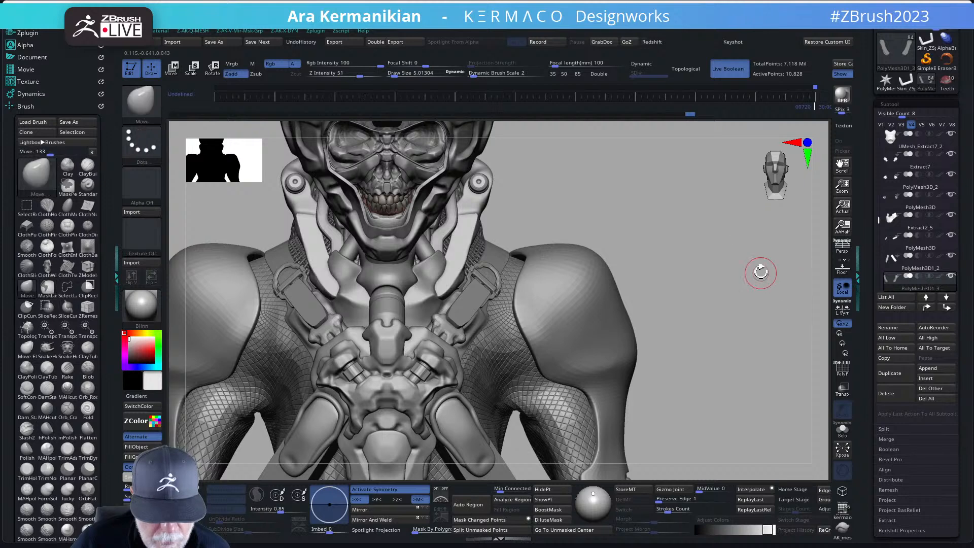
{"action": "key", "text": "ctrl+q"}
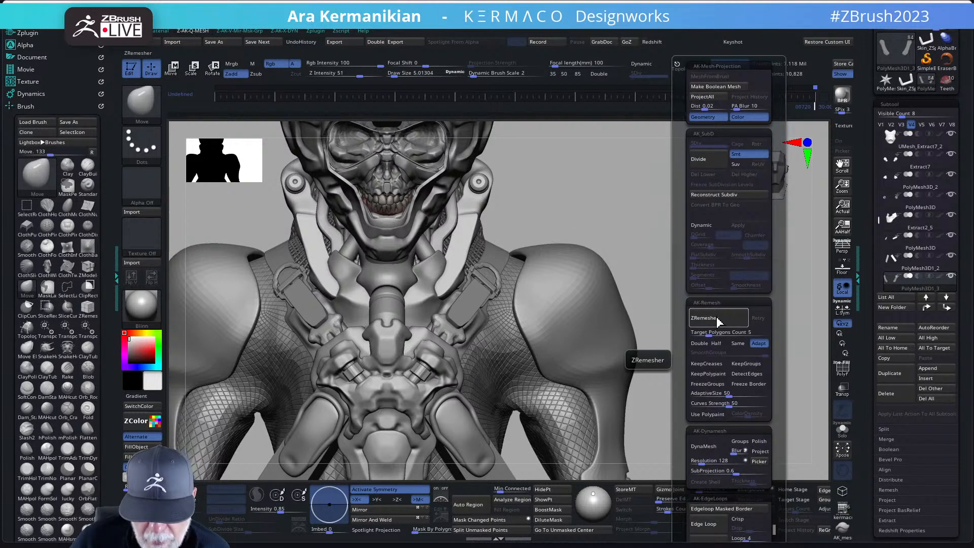
{"action": "left_click", "coordinate": [742, 344]}
{"action": "left_click", "coordinate": [747, 373]}
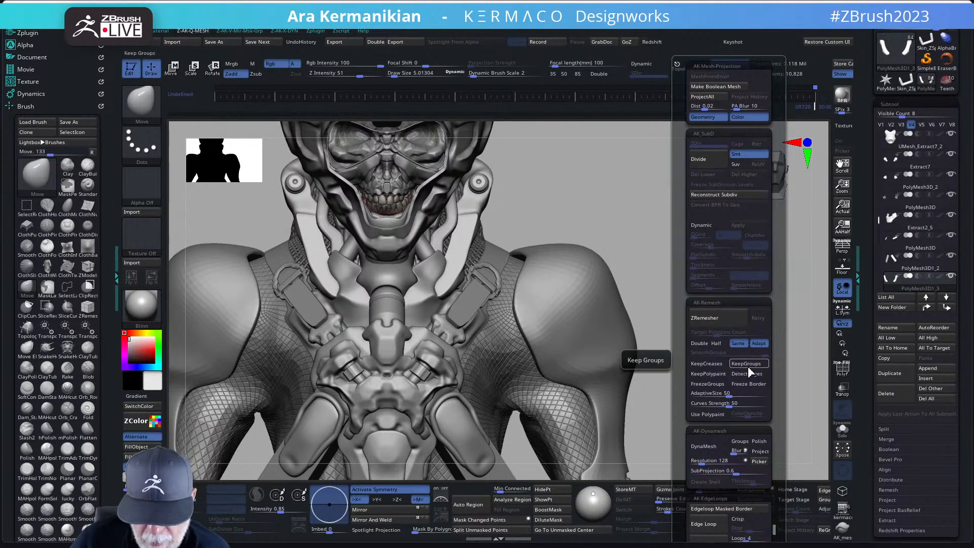
{"action": "left_click", "coordinate": [722, 323]}
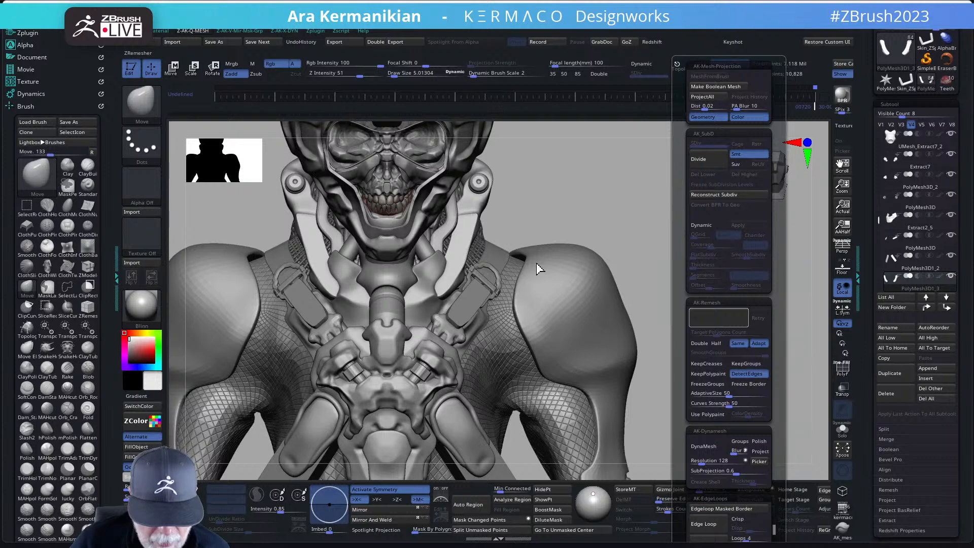
Step: Smooth the remeshed struts and tighten their outer edges with the Pinch brush
{"action": "left_click_drag", "start_coordinate": [601, 219], "coordinate": [595, 219]}
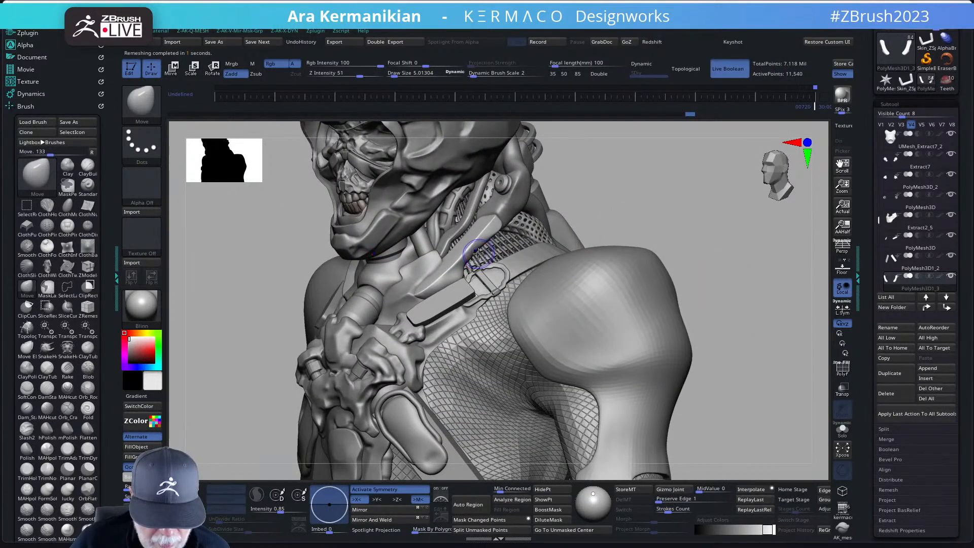
{"action": "left_click_drag", "start_coordinate": [448, 273], "coordinate": [451, 268], "text": "shift"}
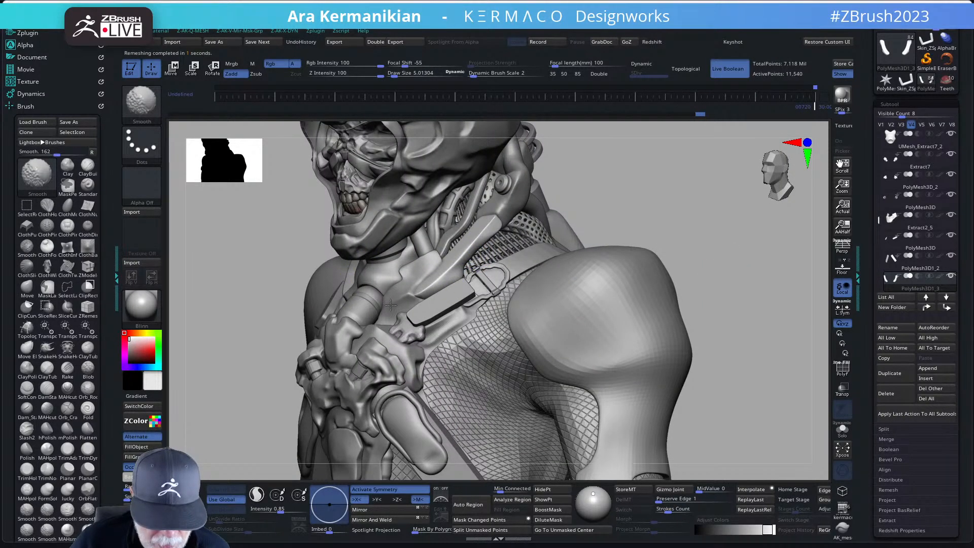
{"action": "left_click_drag", "start_coordinate": [561, 232], "coordinate": [597, 219]}
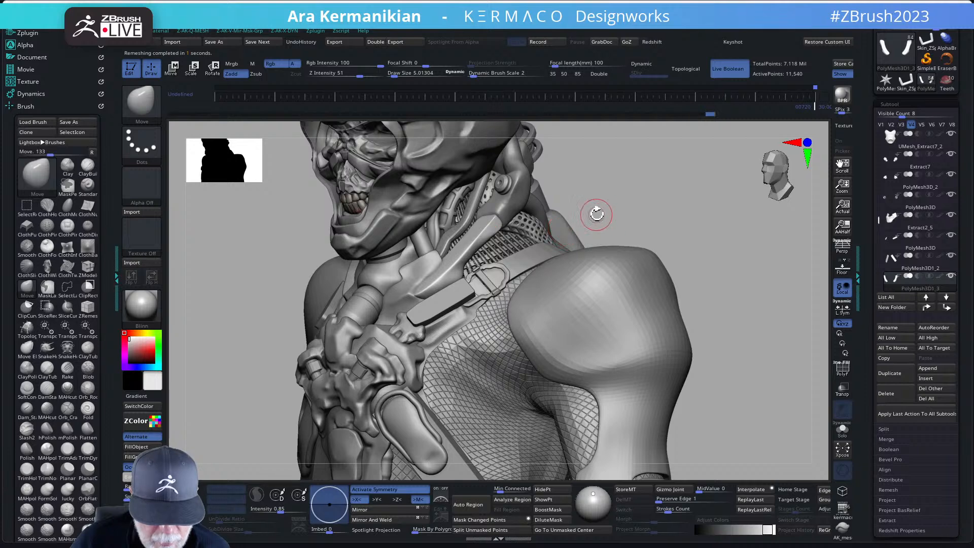
{"action": "key", "text": "b"}
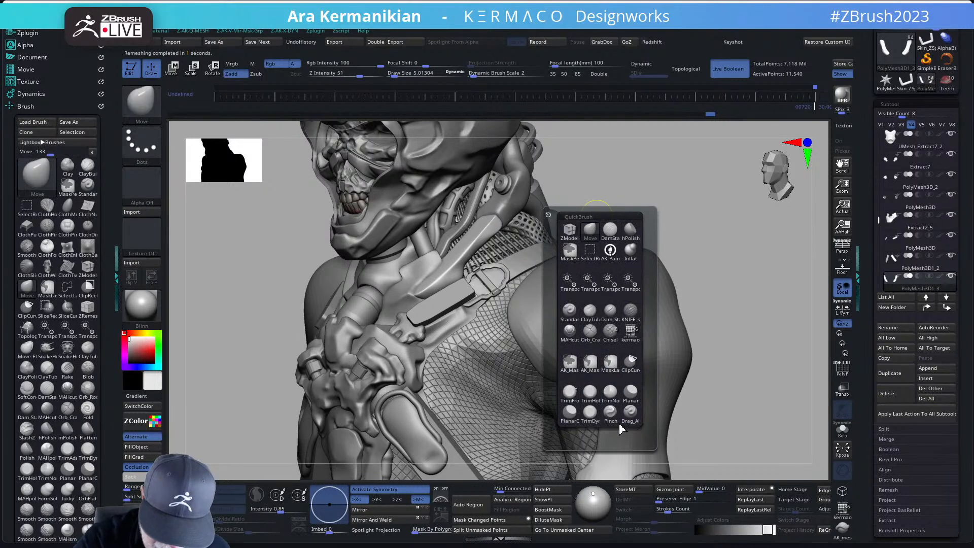
{"action": "left_click", "coordinate": [616, 406]}
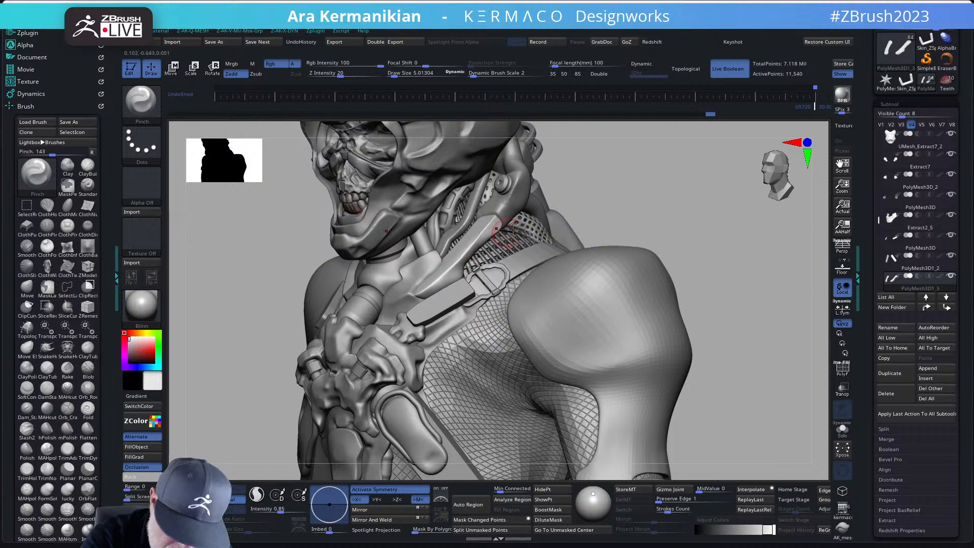
{"action": "left_click_drag", "start_coordinate": [623, 198], "coordinate": [631, 233]}
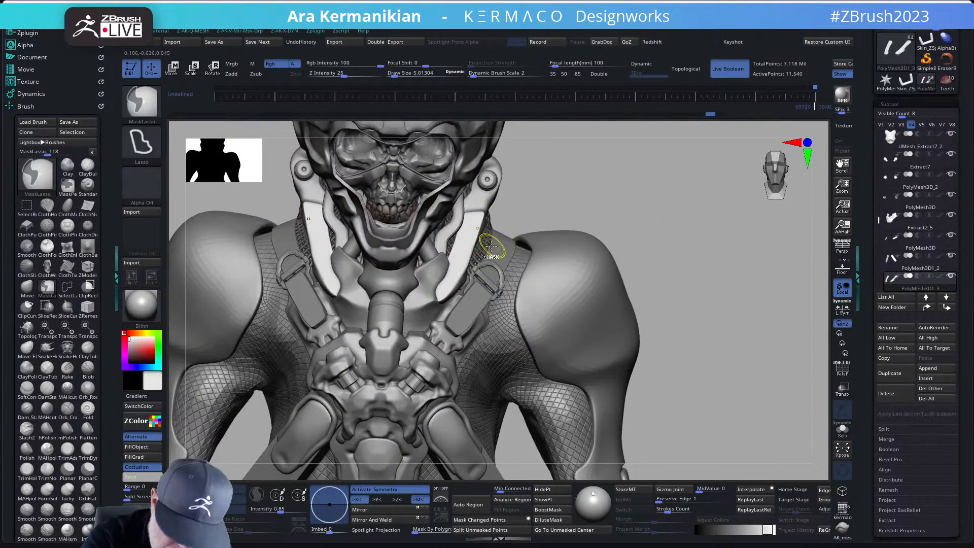
{"action": "key", "text": "shift"}
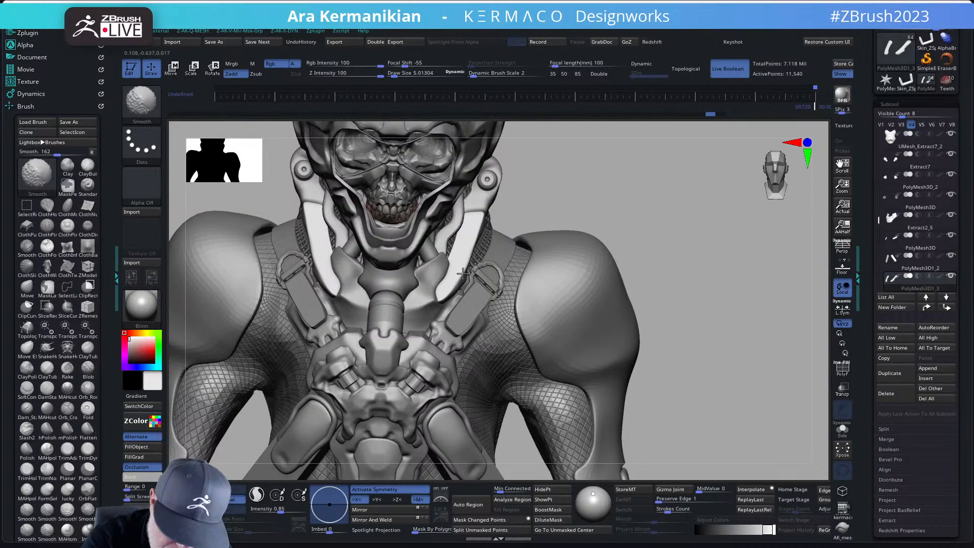
Step: Sharpen the creases along the neck struts with the DamStandard brush, checking the shape from front and three-quarter angles
{"action": "key", "text": "ctrl+q"}
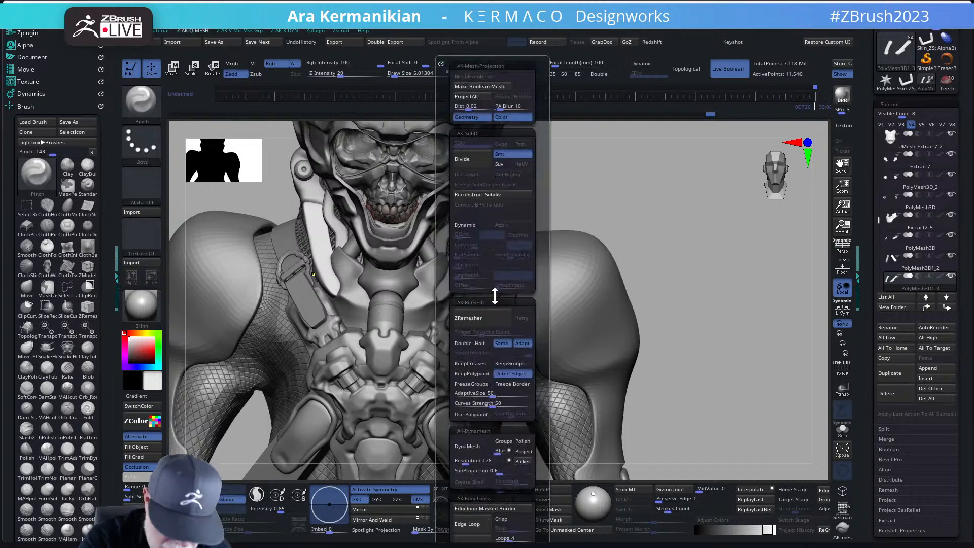
{"action": "key", "text": "ctrl+w"}
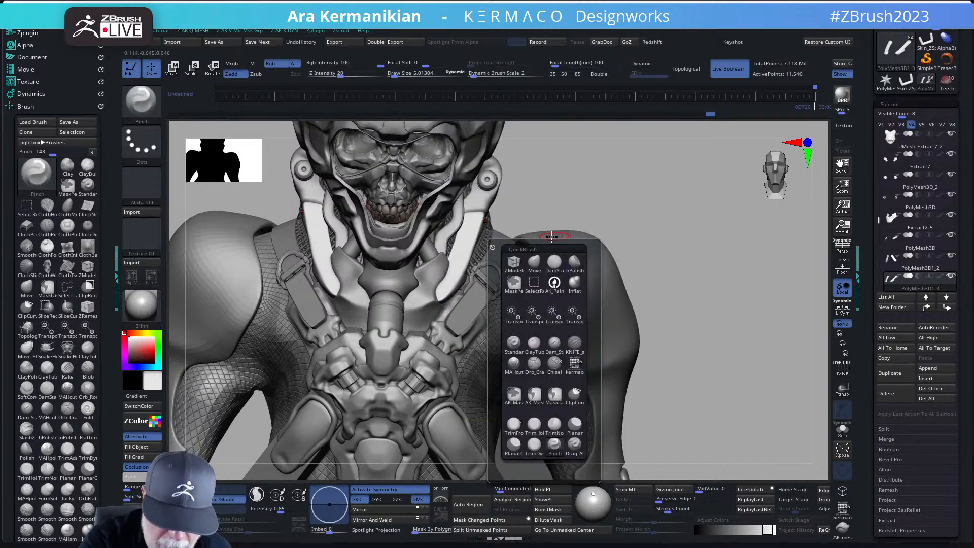
{"action": "left_click", "coordinate": [556, 265]}
{"action": "mouse_move", "coordinate": [640, 230]}
{"action": "left_mouse_down"}
{"action": "mouse_move", "coordinate": [637, 209]}
{"action": "mouse_move", "coordinate": [647, 213]}
{"action": "left_mouse_up"}
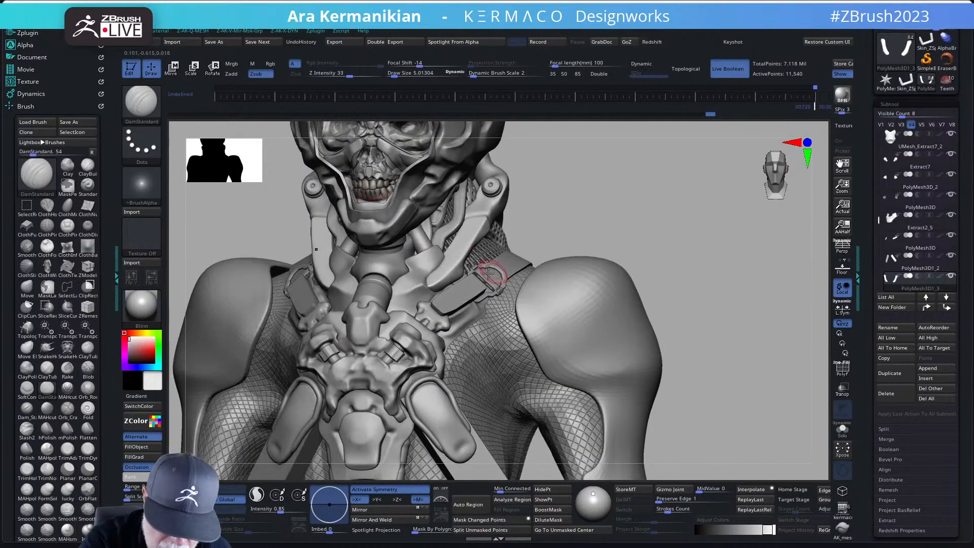
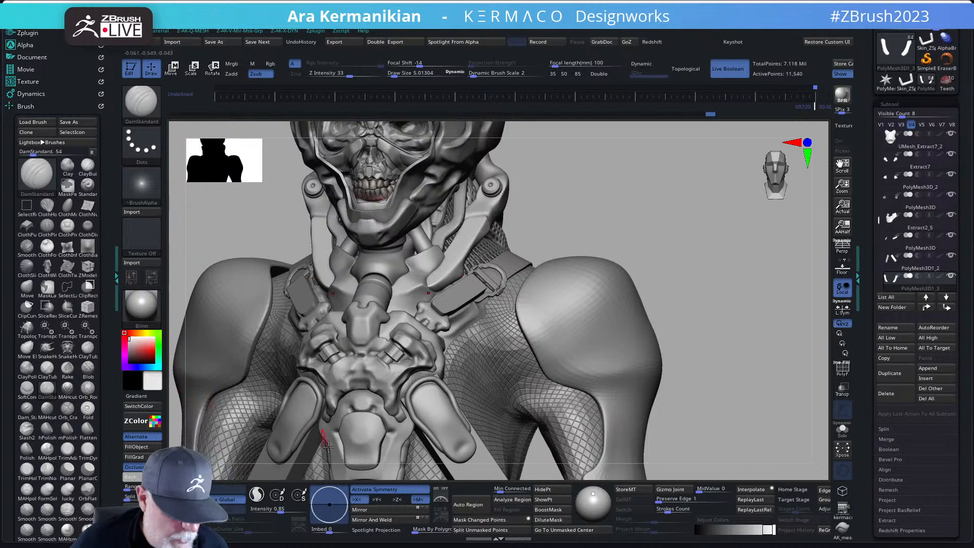
{"action": "scroll", "coordinate": [111, 446], "scroll_direction": "down", "scroll_amount": 10}
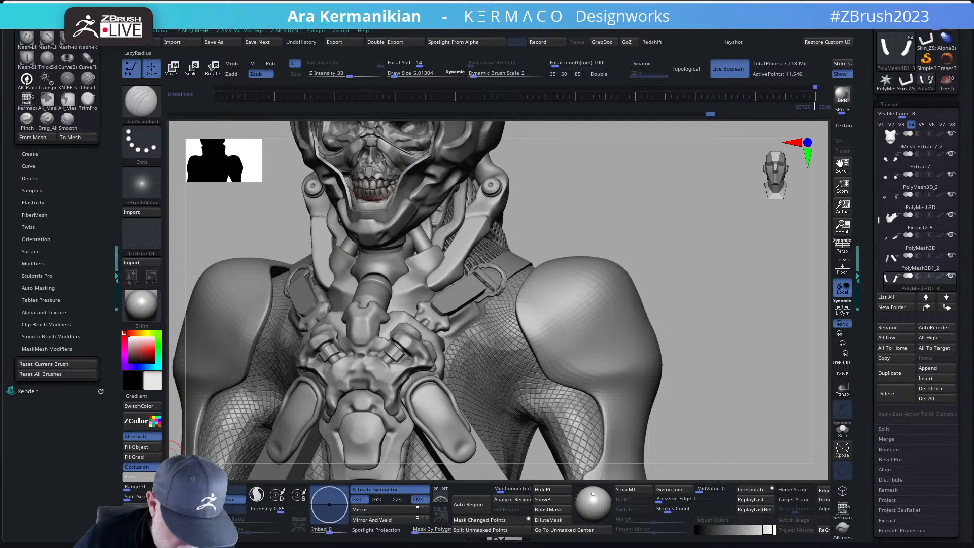
{"action": "left_click_drag", "start_coordinate": [616, 211], "coordinate": [434, 279]}
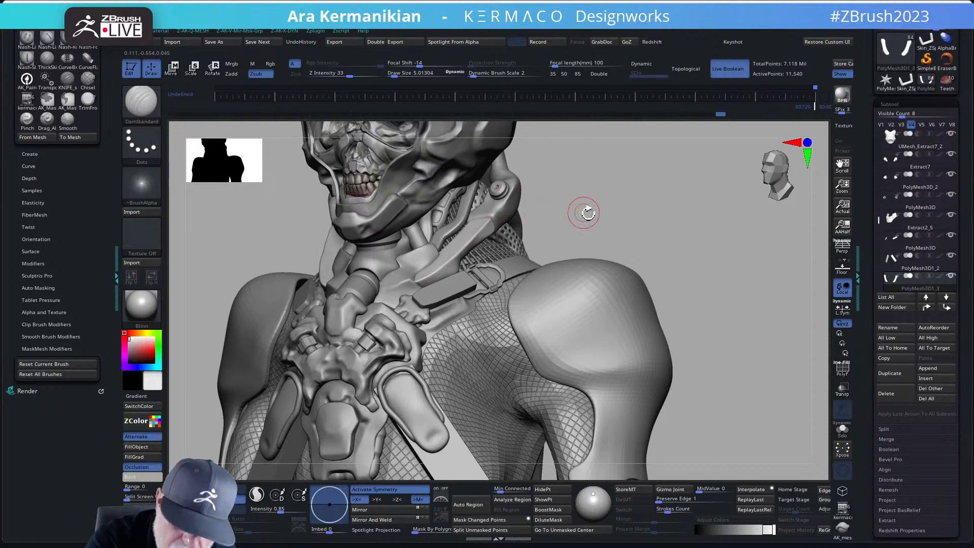
{"action": "mouse_move", "coordinate": [582, 211]}
{"action": "left_mouse_down", "text": "shift"}
{"action": "mouse_move", "coordinate": [483, 254]}
{"action": "mouse_move", "coordinate": [439, 254]}
{"action": "left_mouse_up", "text": "shift"}
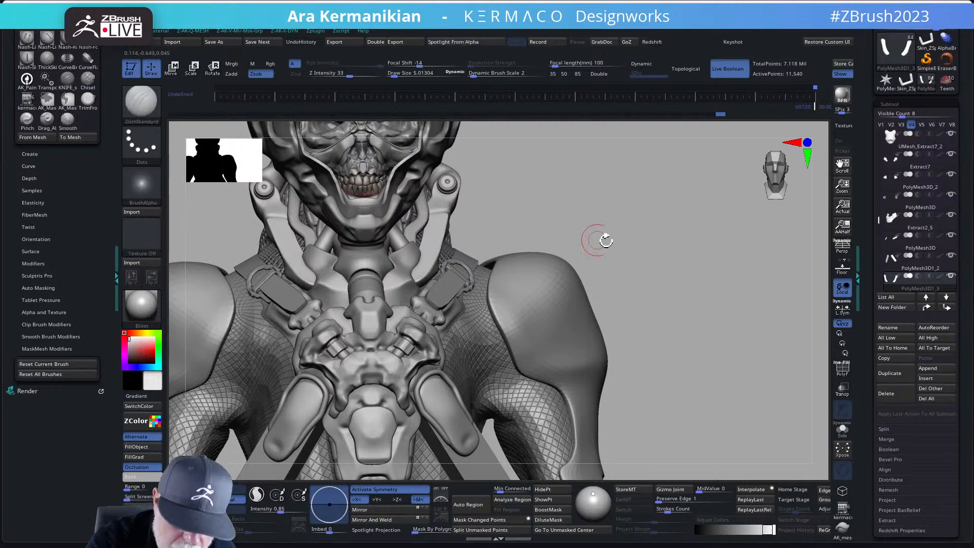
{"action": "left_click_drag", "start_coordinate": [598, 239], "coordinate": [602, 265], "text": "alt"}
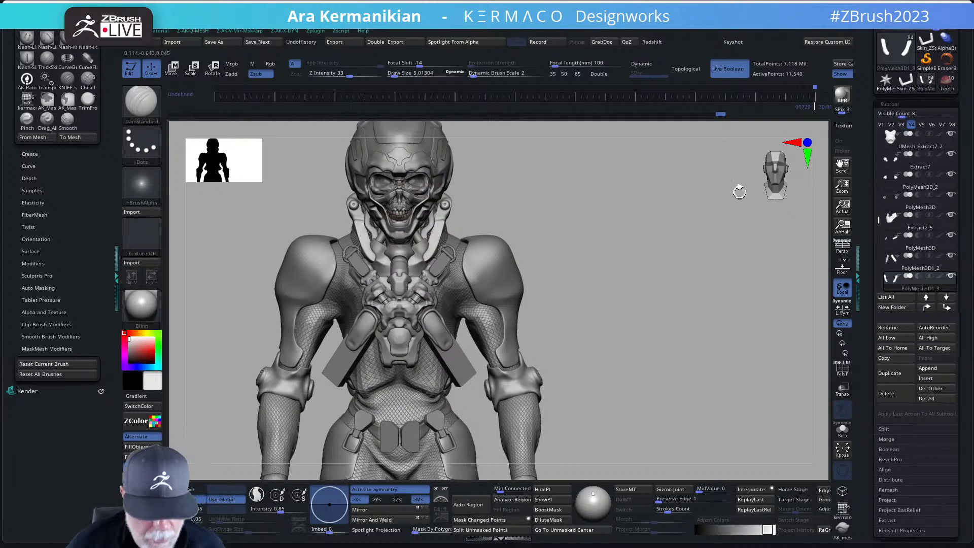
Step: Make the collar piece beneath the jaw the active subtool and adjust its shape around the throat tube with the Move brush
{"action": "left_click_drag", "start_coordinate": [748, 237], "coordinate": [654, 400]}
{"action": "left_click", "coordinate": [435, 366], "text": "alt"}
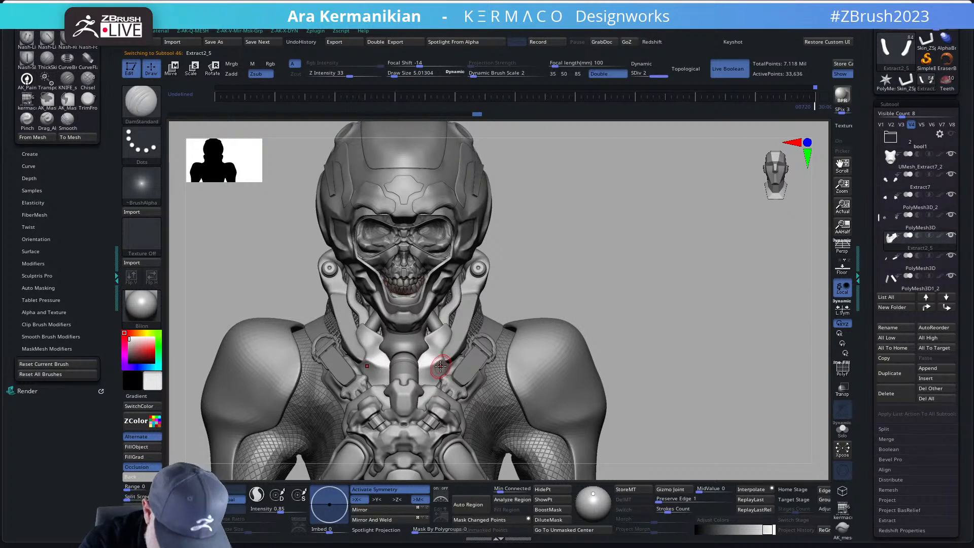
{"action": "key", "text": "b"}
{"action": "key", "text": "m"}
{"action": "key", "text": "v"}
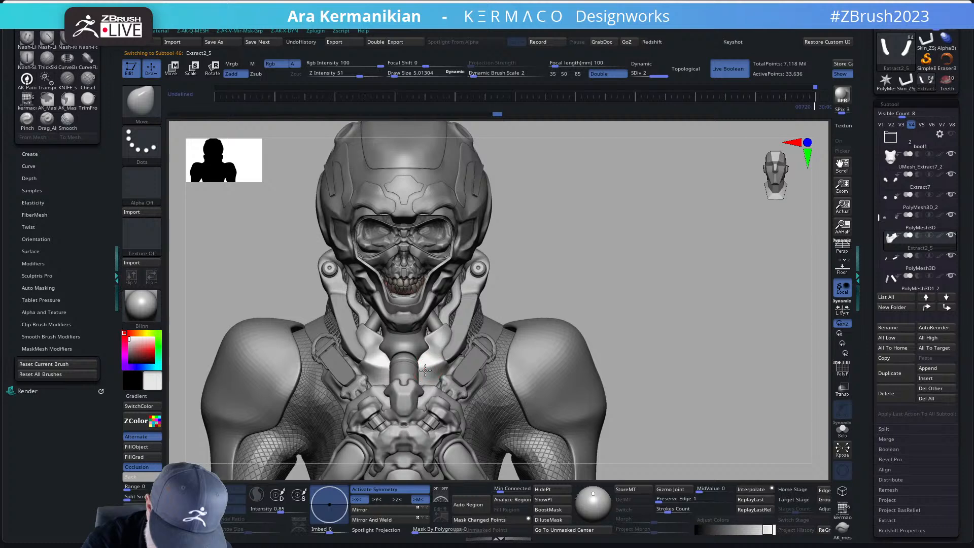
{"action": "left_click_drag", "start_coordinate": [629, 308], "coordinate": [426, 372]}
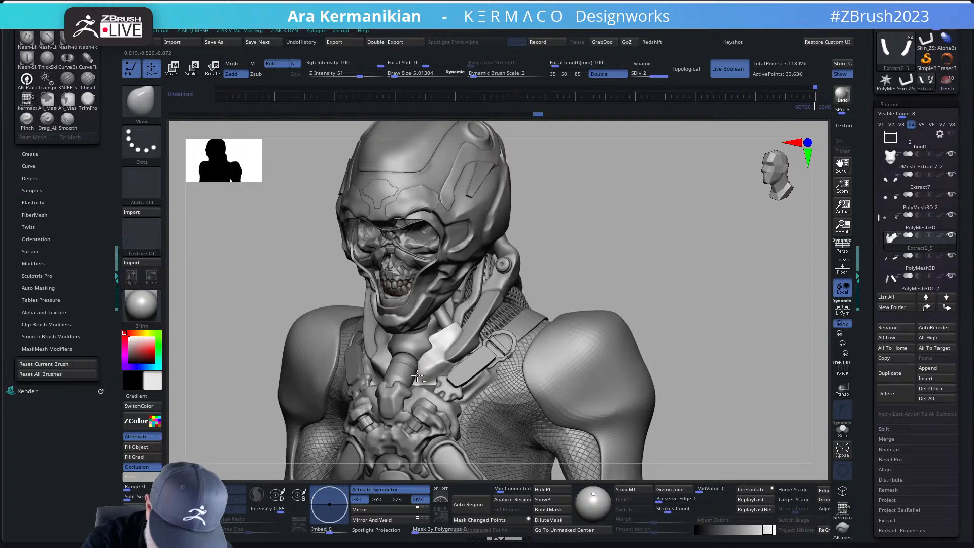
{"action": "left_click_drag", "start_coordinate": [606, 290], "coordinate": [415, 383]}
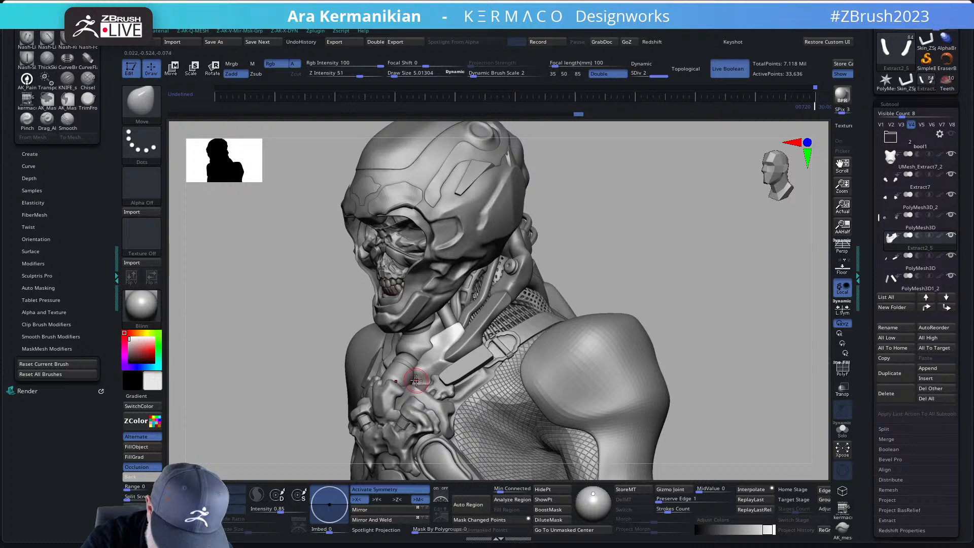
Step: Carve the collar piece beside the strut with the DamStandard brush, undo the unwanted stroke, and smooth and rework the surface
{"action": "key", "text": "b"}
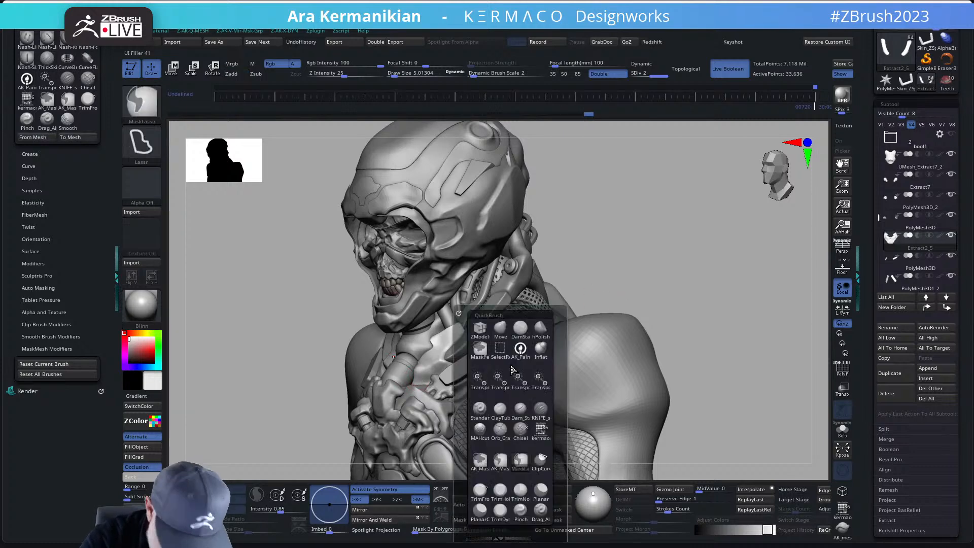
{"action": "key", "text": "d"}
{"action": "key", "text": "s"}
{"action": "mouse_move", "coordinate": [669, 310]}
{"action": "left_mouse_down"}
{"action": "mouse_move", "coordinate": [451, 377]}
{"action": "mouse_move", "coordinate": [433, 367]}
{"action": "mouse_move", "coordinate": [453, 354]}
{"action": "mouse_move", "coordinate": [418, 371]}
{"action": "mouse_move", "coordinate": [436, 367]}
{"action": "left_mouse_up"}
{"action": "key", "text": "ctrl+z"}
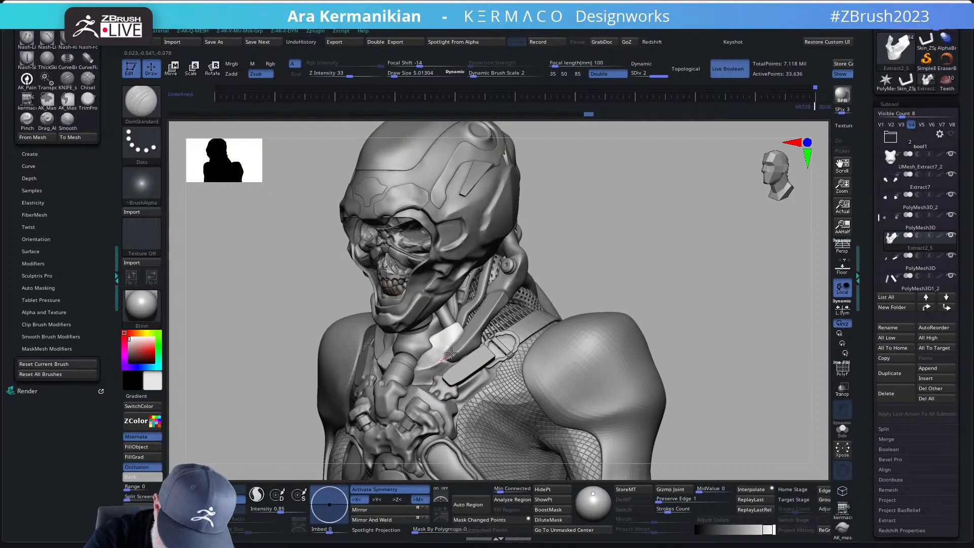
{"action": "key", "text": "shift"}
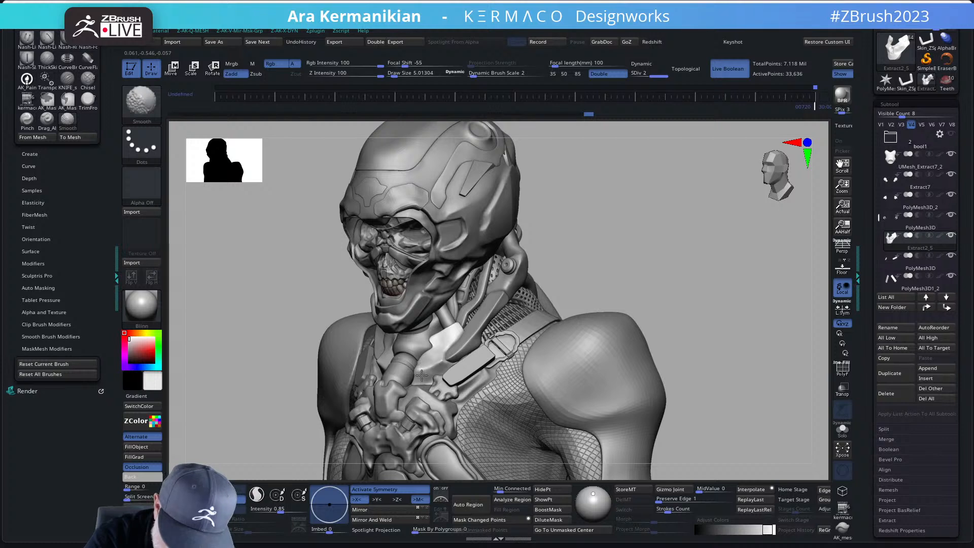
{"action": "left_click_drag", "start_coordinate": [445, 376], "coordinate": [447, 374], "text": "shift"}
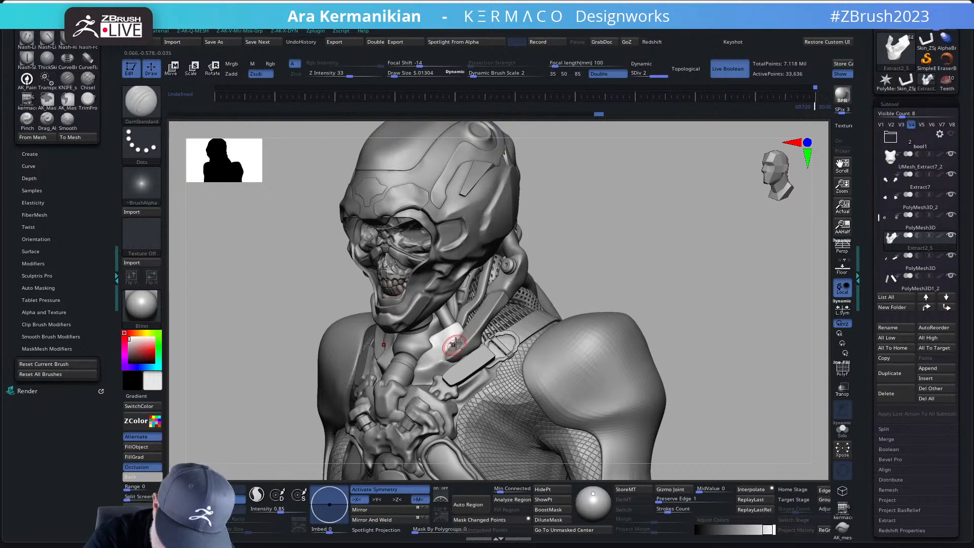
{"action": "left_click_drag", "start_coordinate": [464, 330], "coordinate": [458, 344]}
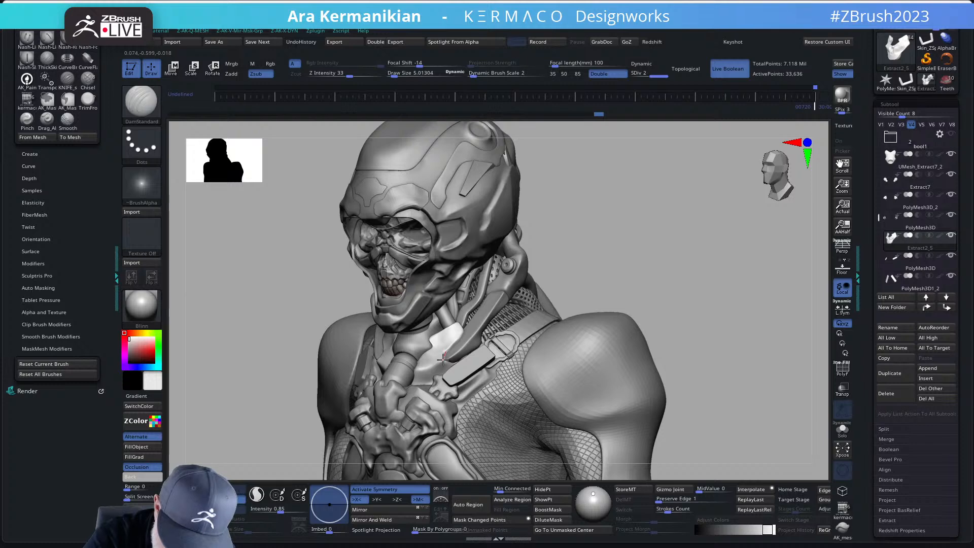
Step: Smooth the collar piece beneath the jaw and flatten its surface with the hPolish brush
{"action": "key", "text": "shift"}
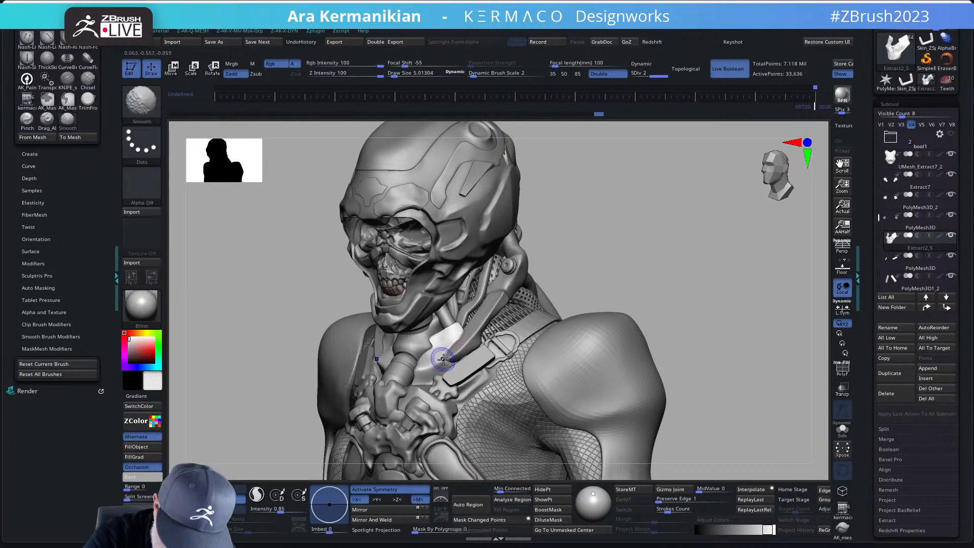
{"action": "mouse_move", "coordinate": [593, 294]}
{"action": "left_mouse_down", "text": "alt"}
{"action": "mouse_move", "coordinate": [619, 304]}
{"action": "mouse_move", "coordinate": [569, 305]}
{"action": "mouse_move", "coordinate": [576, 291]}
{"action": "mouse_move", "coordinate": [578, 310]}
{"action": "mouse_move", "coordinate": [619, 294]}
{"action": "mouse_move", "coordinate": [609, 291]}
{"action": "mouse_move", "coordinate": [596, 335]}
{"action": "left_mouse_up", "text": "alt"}
{"action": "key", "text": "ctrl"}
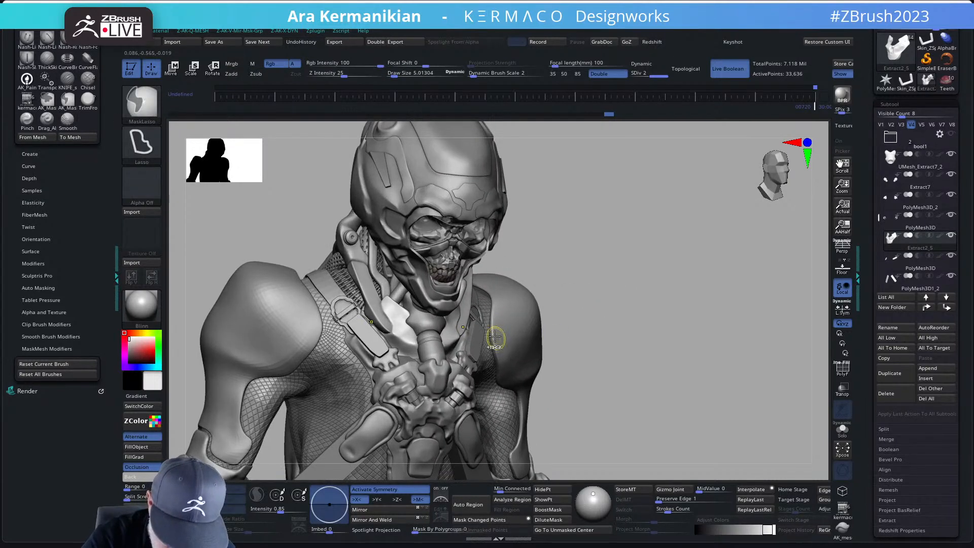
{"action": "key", "text": "ctrl+space"}
{"action": "left_click", "coordinate": [525, 330]}
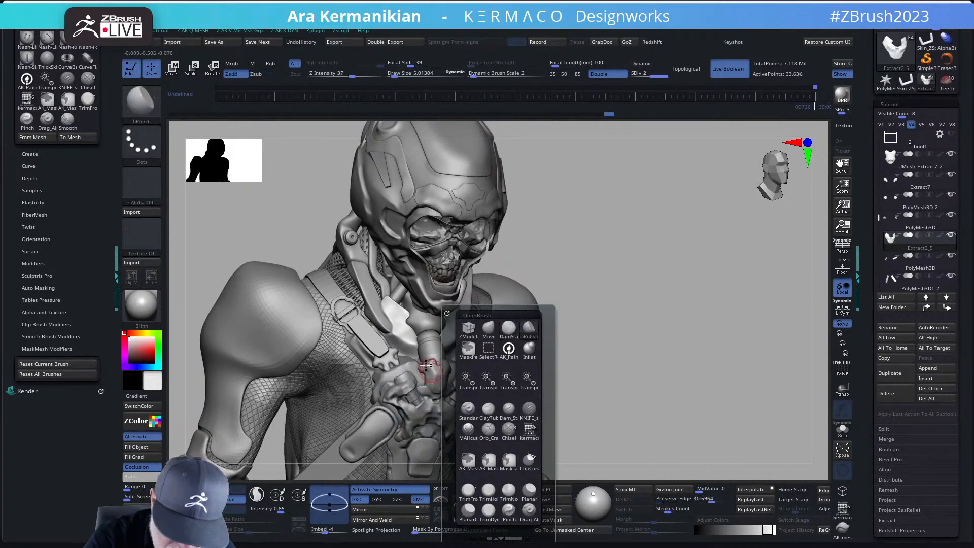
{"action": "mouse_move", "coordinate": [409, 344]}
{"action": "left_mouse_down"}
{"action": "mouse_move", "coordinate": [399, 327]}
{"action": "mouse_move", "coordinate": [413, 339]}
{"action": "left_mouse_up"}
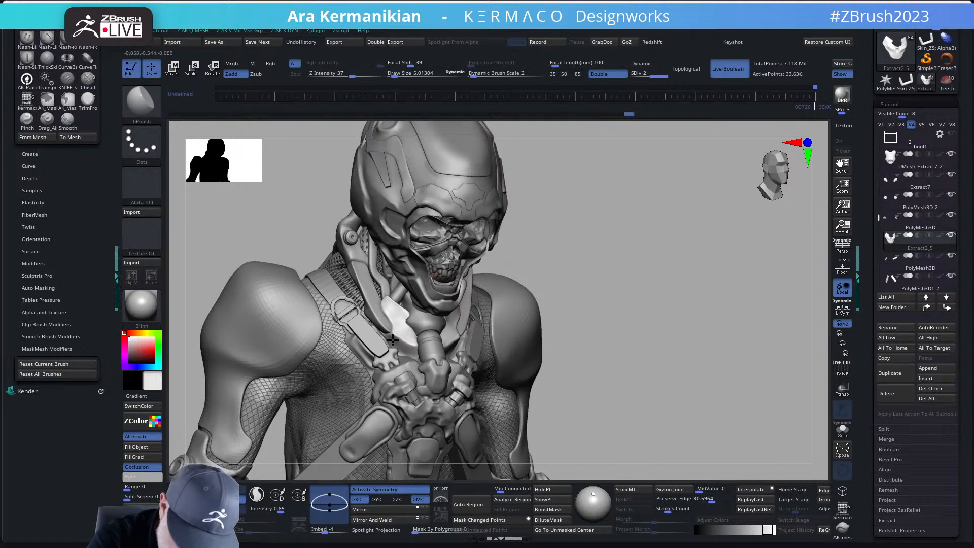
{"action": "left_click_drag", "start_coordinate": [636, 286], "coordinate": [616, 285]}
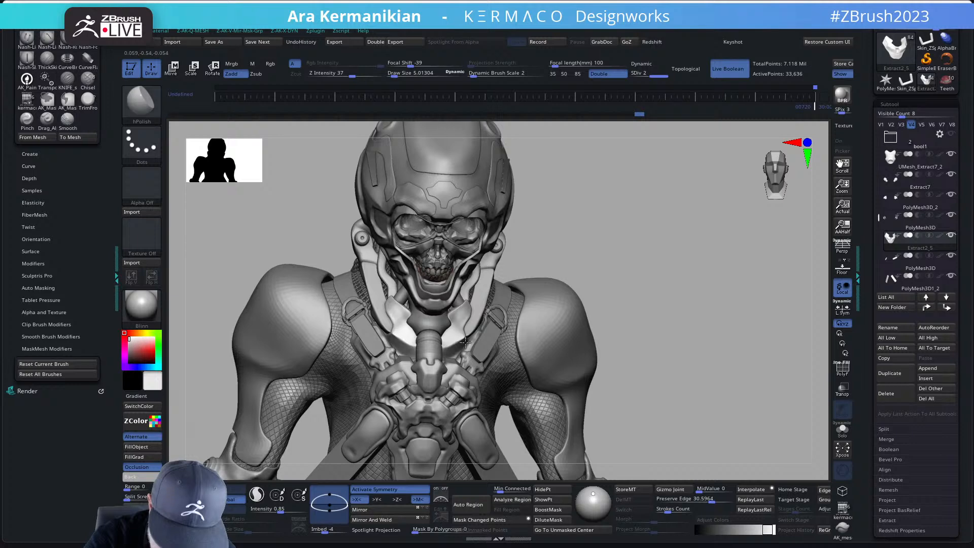
{"action": "left_click_drag", "start_coordinate": [644, 297], "coordinate": [623, 327], "text": "alt"}
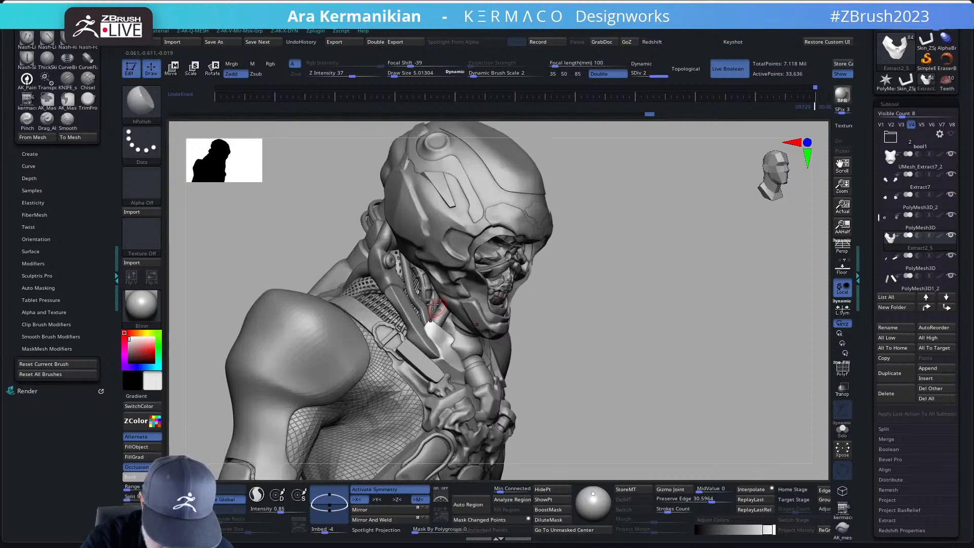
Step: Make the netted body suit the active subtool, isolate it with Solo and show its PolyFrame wireframe
{"action": "left_click", "coordinate": [409, 290], "text": "alt"}
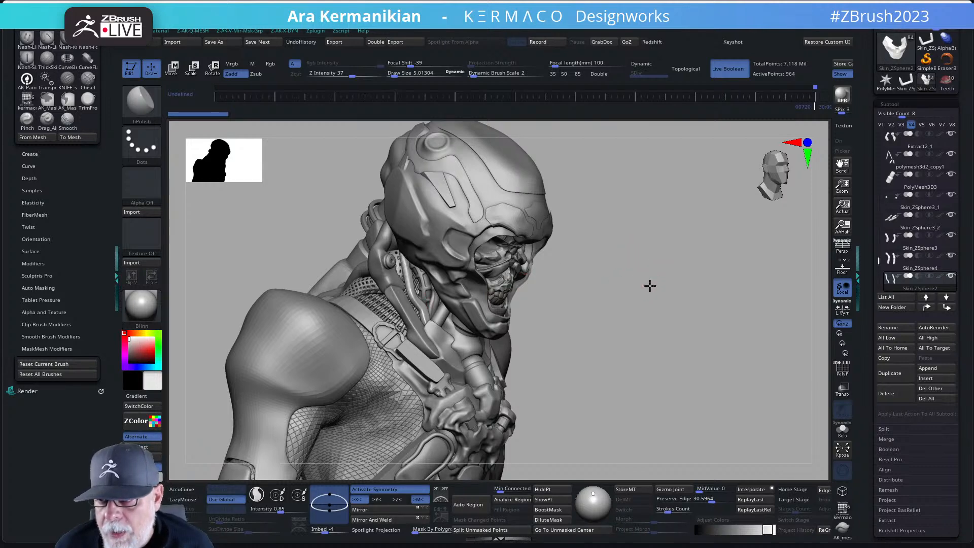
{"action": "left_click_drag", "start_coordinate": [650, 285], "coordinate": [638, 165]}
{"action": "left_click", "coordinate": [575, 284], "text": "alt"}
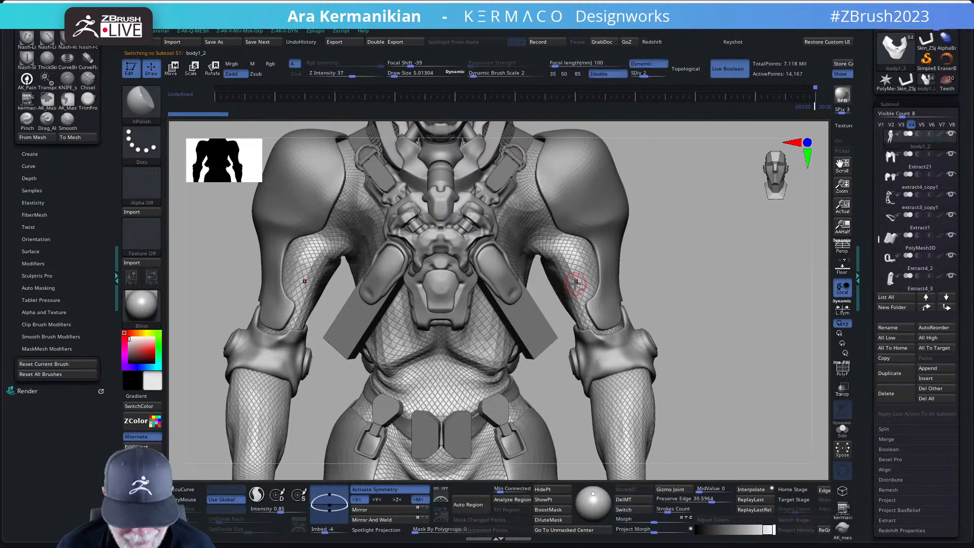
{"action": "left_click", "coordinate": [843, 374]}
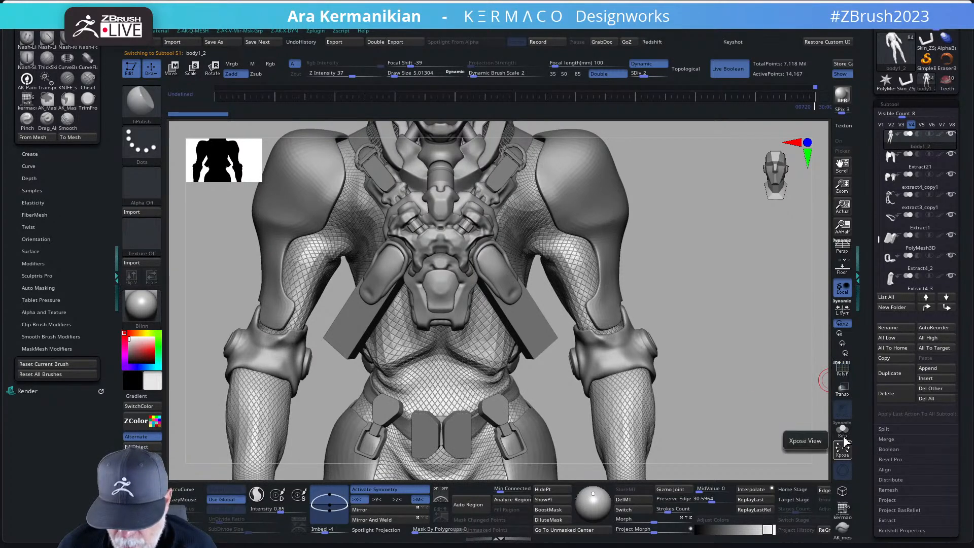
{"action": "left_click", "coordinate": [842, 430]}
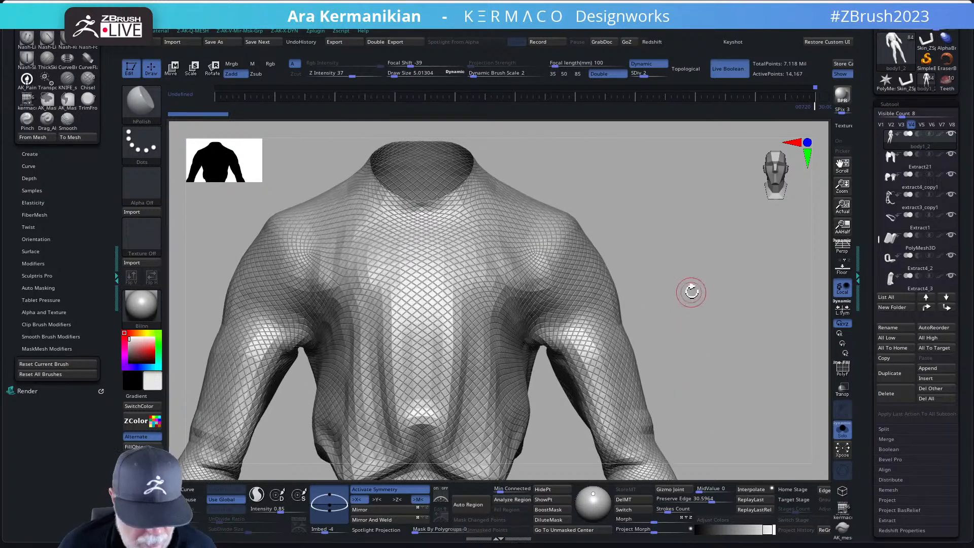
{"action": "left_click", "coordinate": [842, 367]}
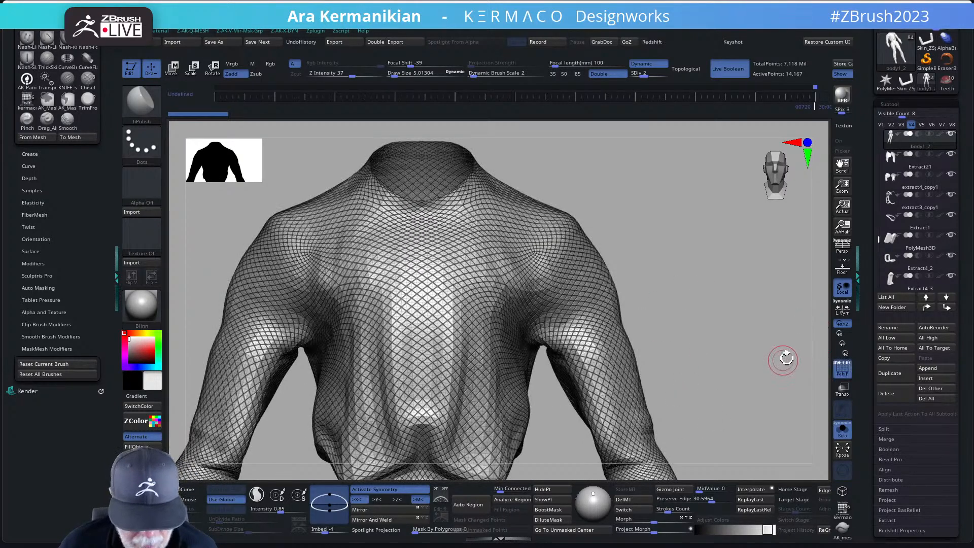
Step: Turn off MicroPoly in the body suit's Dynamic Subdiv settings and inspect the base mesh with its polygroups
{"action": "key", "text": "ctrl+a"}
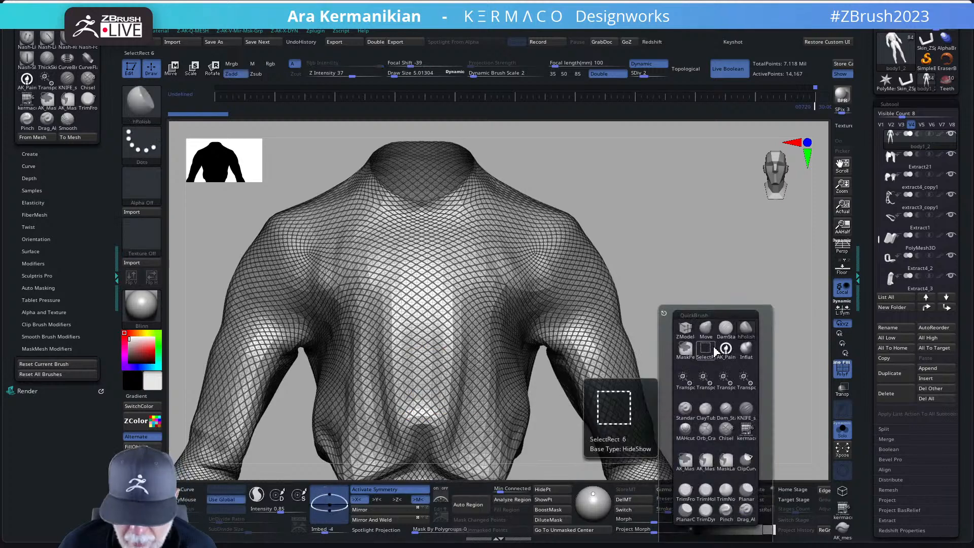
{"action": "key", "text": "ctrl+q"}
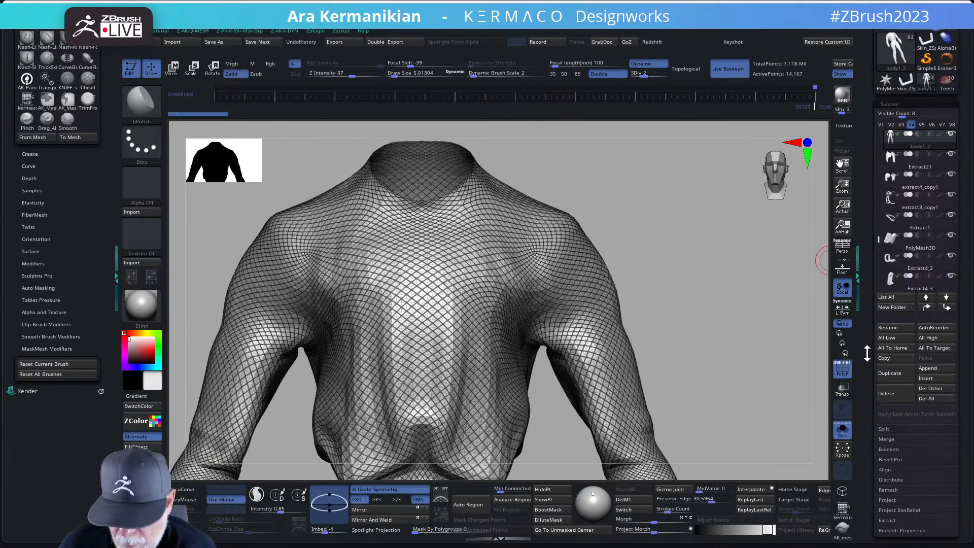
{"action": "left_click_drag", "start_coordinate": [867, 353], "coordinate": [877, 258]}
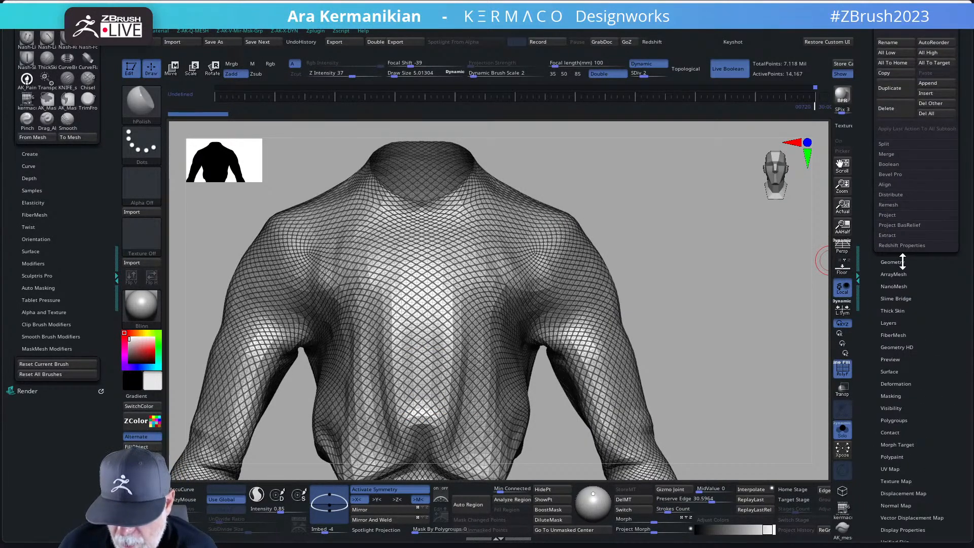
{"action": "left_click", "coordinate": [898, 262]}
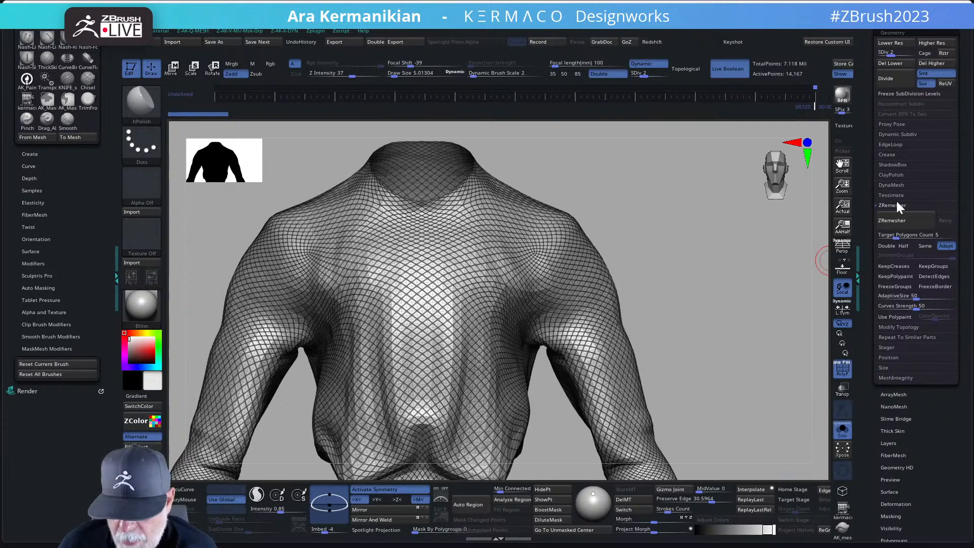
{"action": "left_click", "coordinate": [893, 135]}
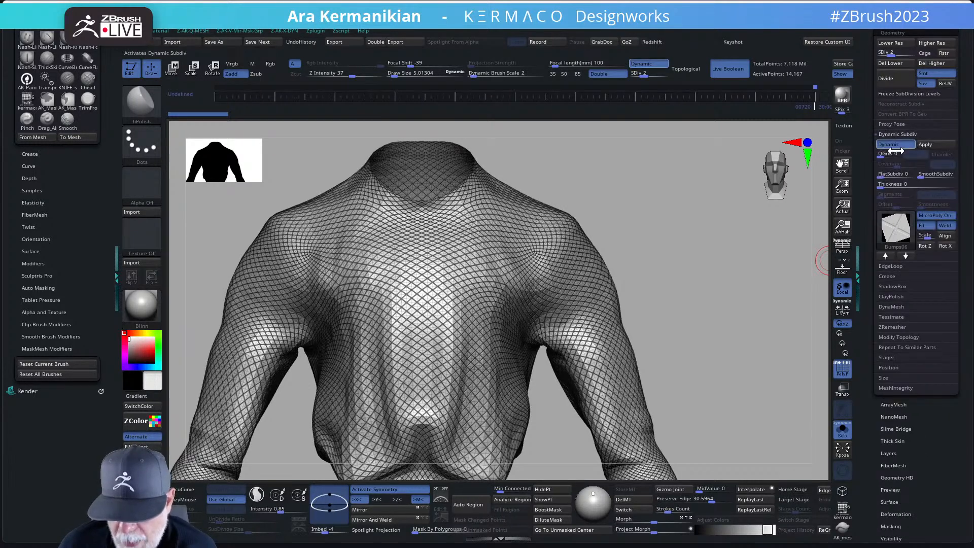
{"action": "left_click", "coordinate": [933, 215]}
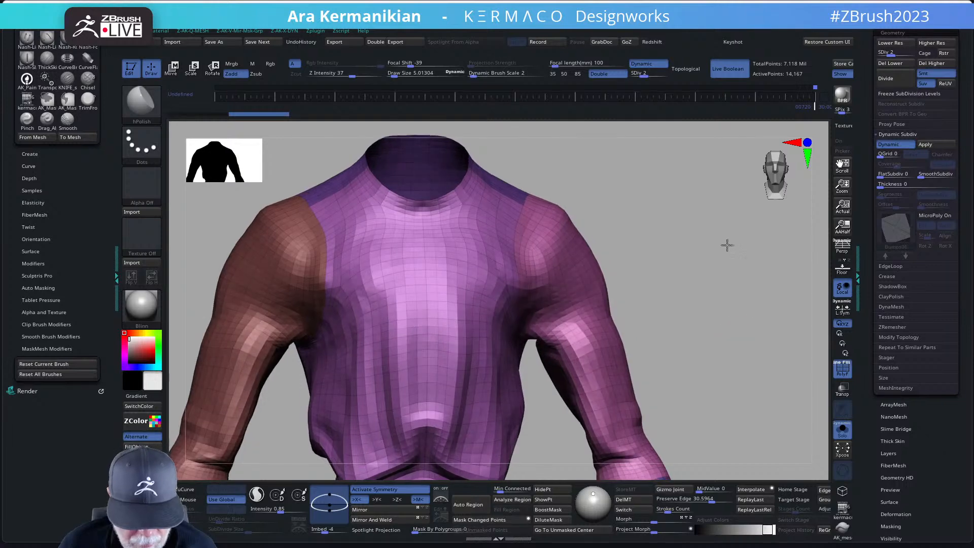
{"action": "left_click_drag", "start_coordinate": [727, 245], "coordinate": [678, 300], "text": "alt"}
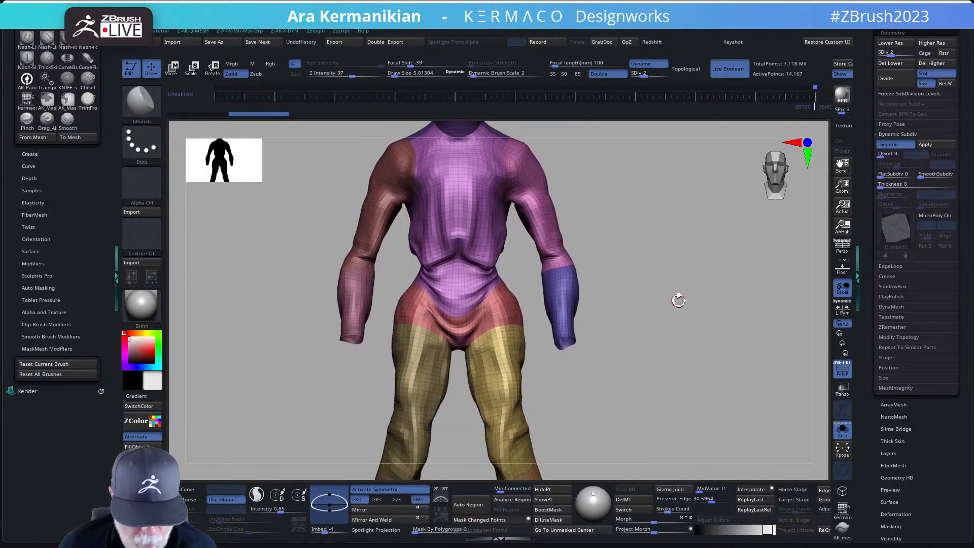
Step: Try applying the body suit's dynamic subdivision, undo it, turn MicroPoly back on and hide the wireframe
{"action": "left_click", "coordinate": [937, 143]}
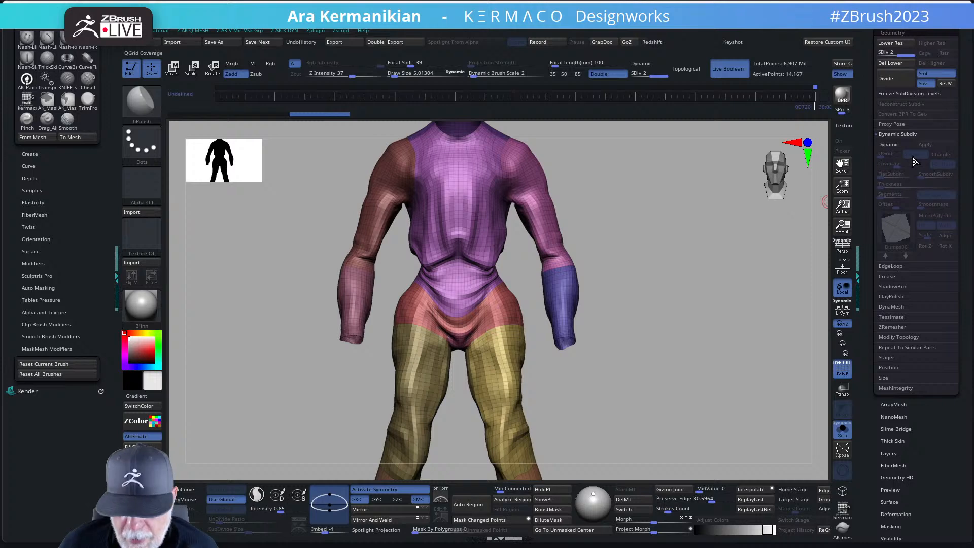
{"action": "key", "text": "ctrl+z"}
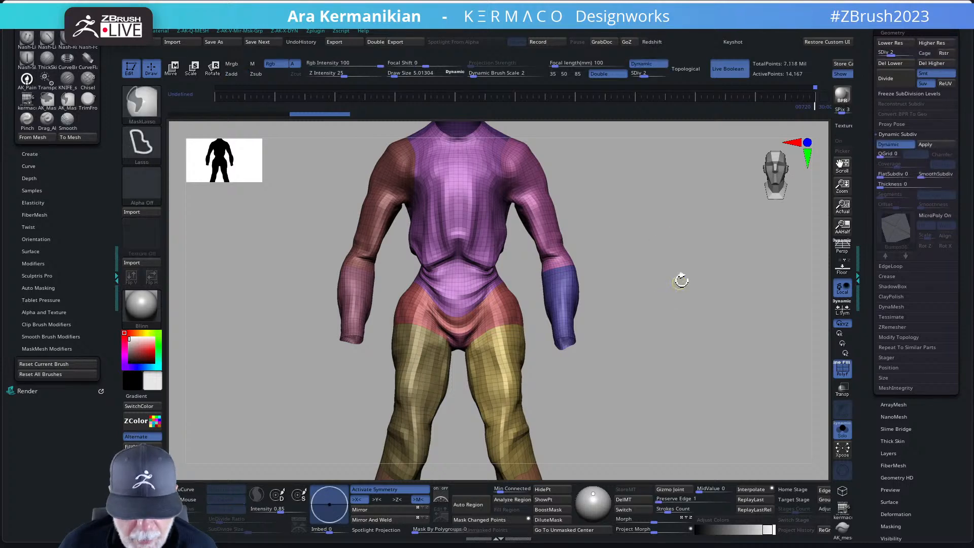
{"action": "left_click", "coordinate": [935, 215]}
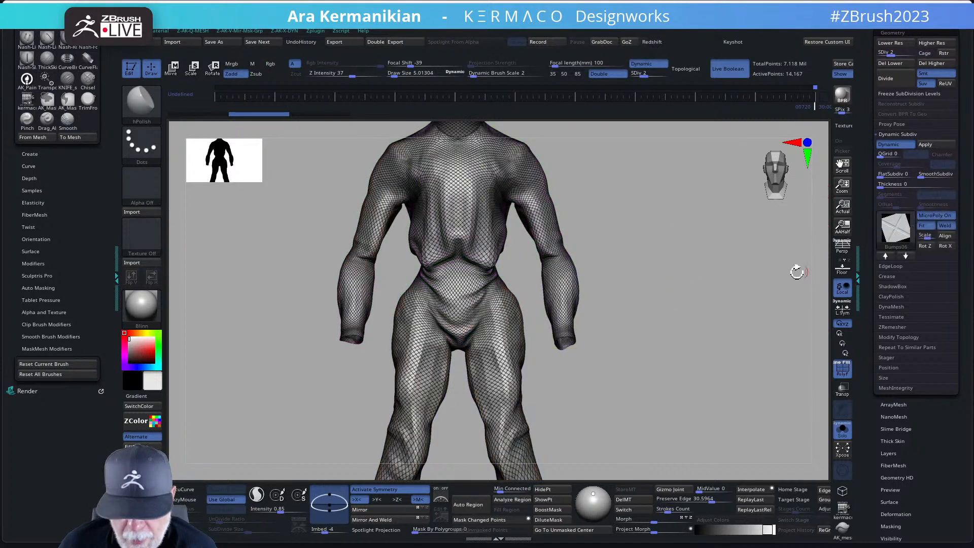
{"action": "left_click_drag", "start_coordinate": [709, 291], "coordinate": [725, 343], "text": "alt"}
{"action": "left_click", "coordinate": [844, 374]}
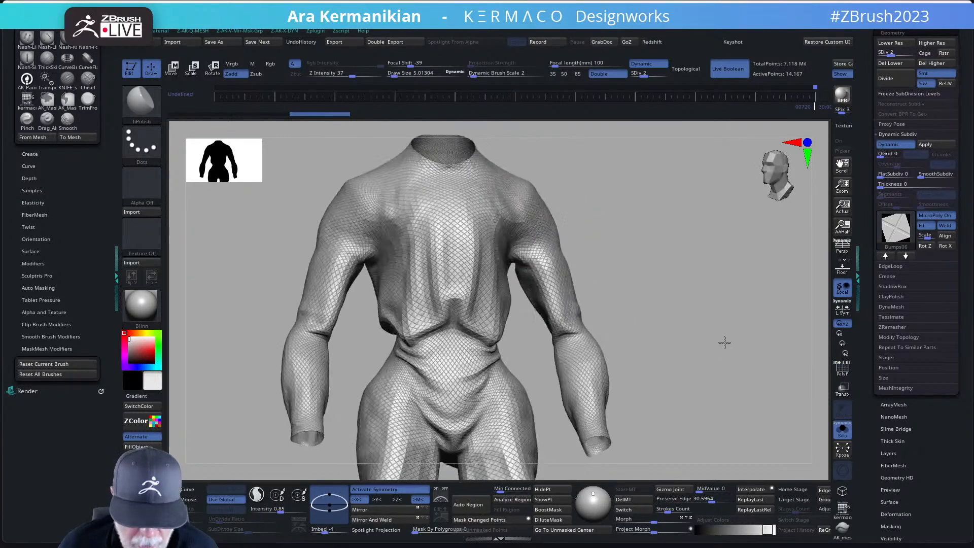
{"action": "left_click_drag", "start_coordinate": [643, 341], "coordinate": [666, 375]}
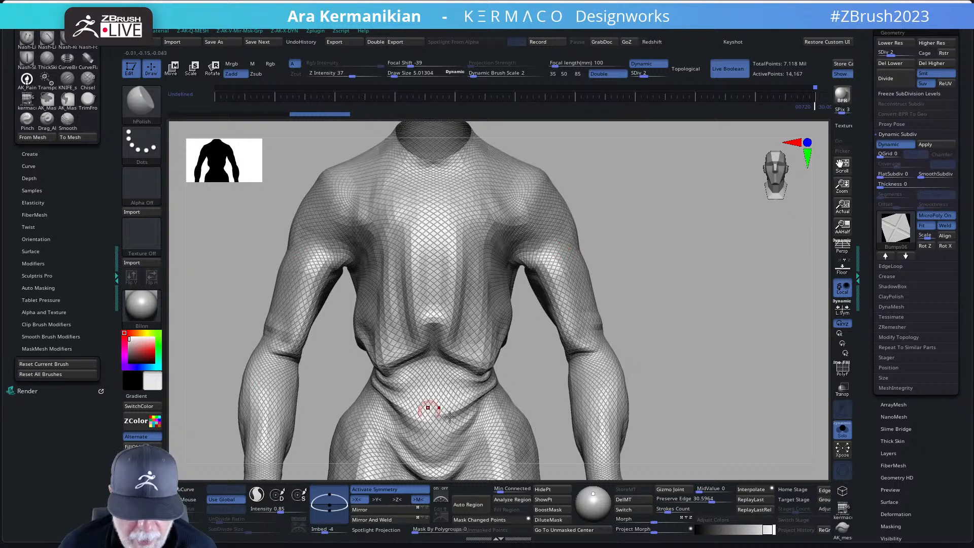
{"action": "mouse_move", "coordinate": [719, 372]}
{"action": "left_mouse_down", "text": "alt"}
{"action": "mouse_move", "coordinate": [703, 352]}
{"action": "mouse_move", "coordinate": [663, 335]}
{"action": "left_mouse_up", "text": "alt"}
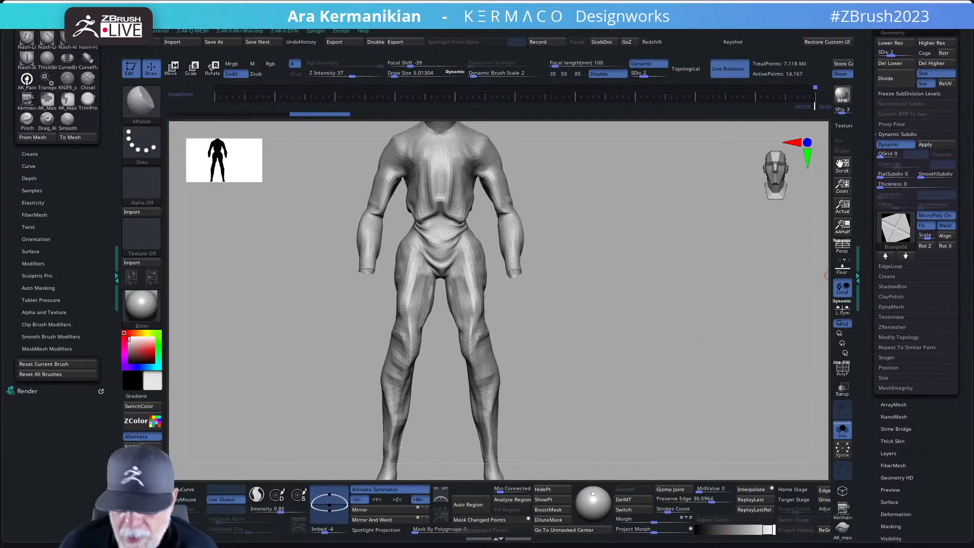
Step: Duplicate the body suit subtool and make the copy the active subtool, keeping it isolated
{"action": "left_click_drag", "start_coordinate": [867, 104], "coordinate": [854, 196]}
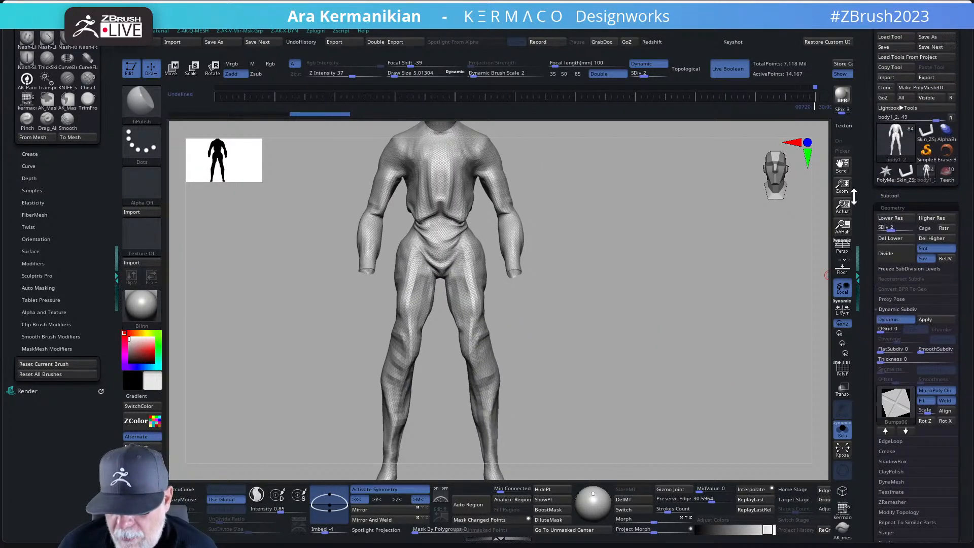
{"action": "left_click", "coordinate": [891, 195]}
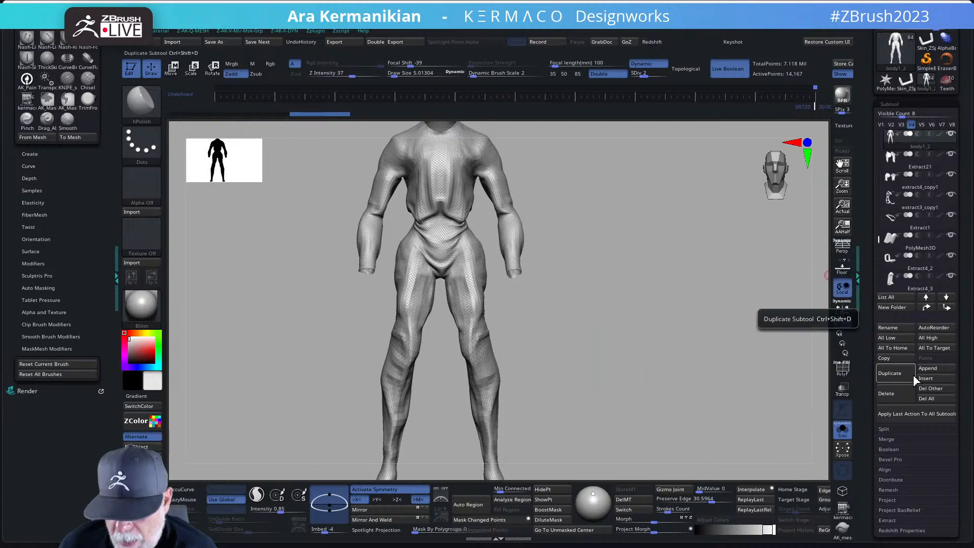
{"action": "left_click", "coordinate": [897, 374]}
{"action": "left_click", "coordinate": [925, 164]}
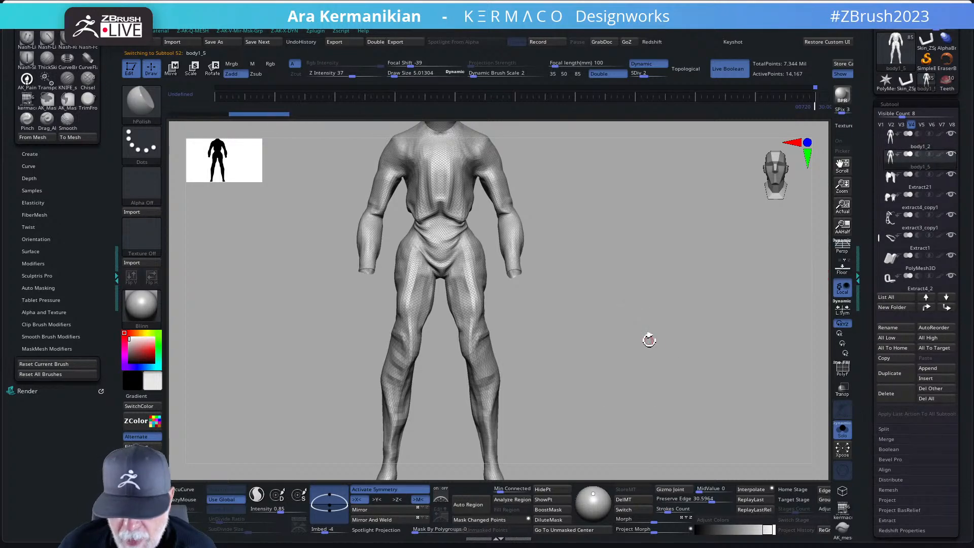
{"action": "left_click", "coordinate": [842, 431]}
{"action": "left_click", "coordinate": [843, 429]}
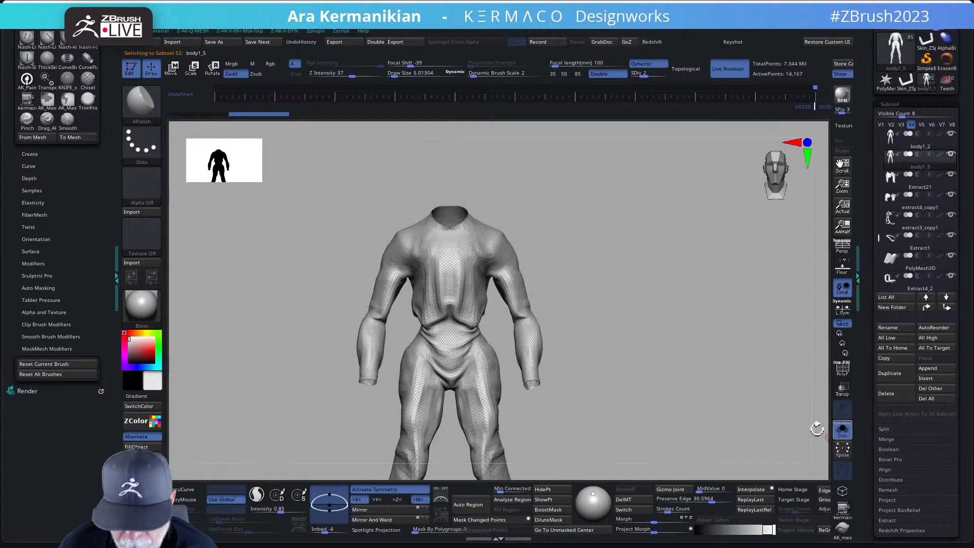
{"action": "left_click_drag", "start_coordinate": [699, 360], "coordinate": [708, 388]}
Step: Turn off dynamic subdivision on the body suit copy and show its PolyFrame to inspect the polygroups
{"action": "key", "text": "ctrl+shift+q"}
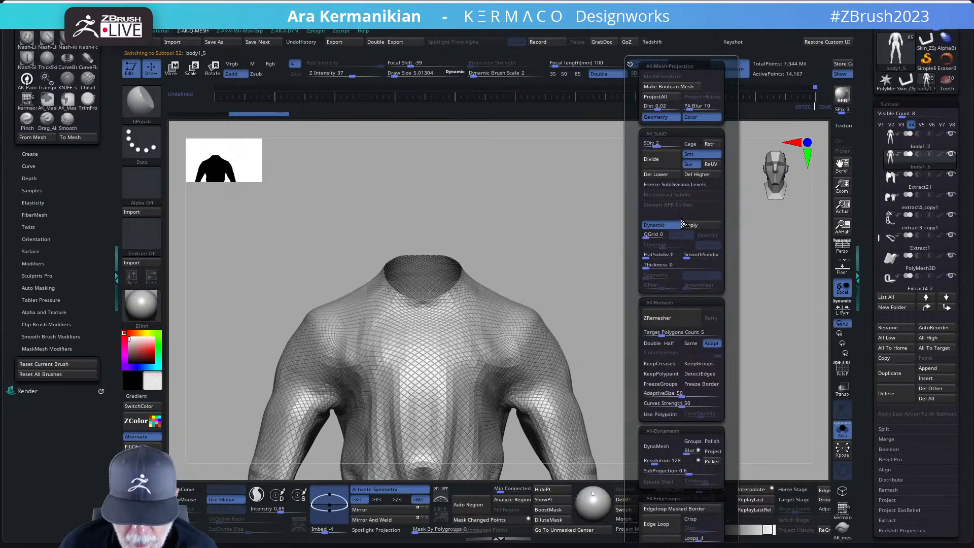
{"action": "left_click", "coordinate": [677, 225]}
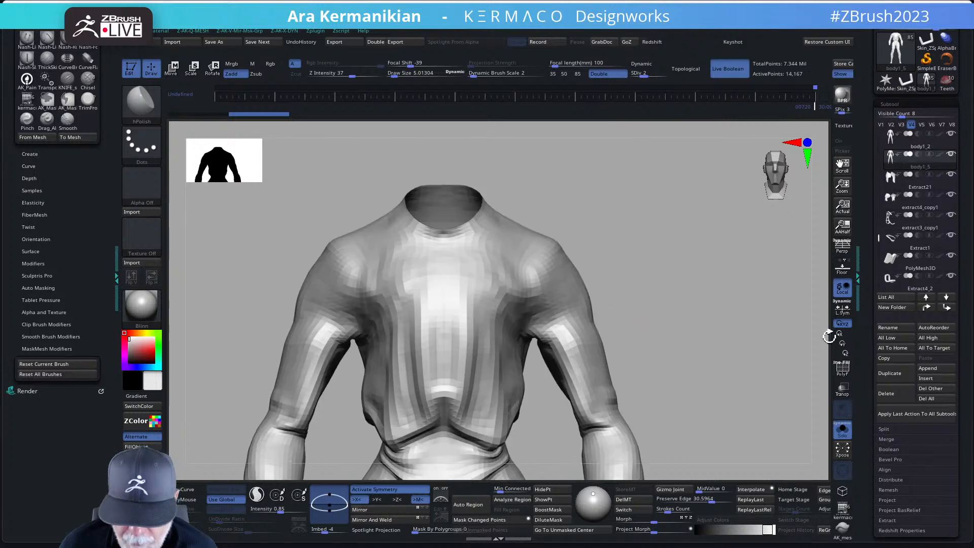
{"action": "left_click", "coordinate": [842, 368]}
{"action": "left_click_drag", "start_coordinate": [694, 348], "coordinate": [680, 373], "text": "alt"}
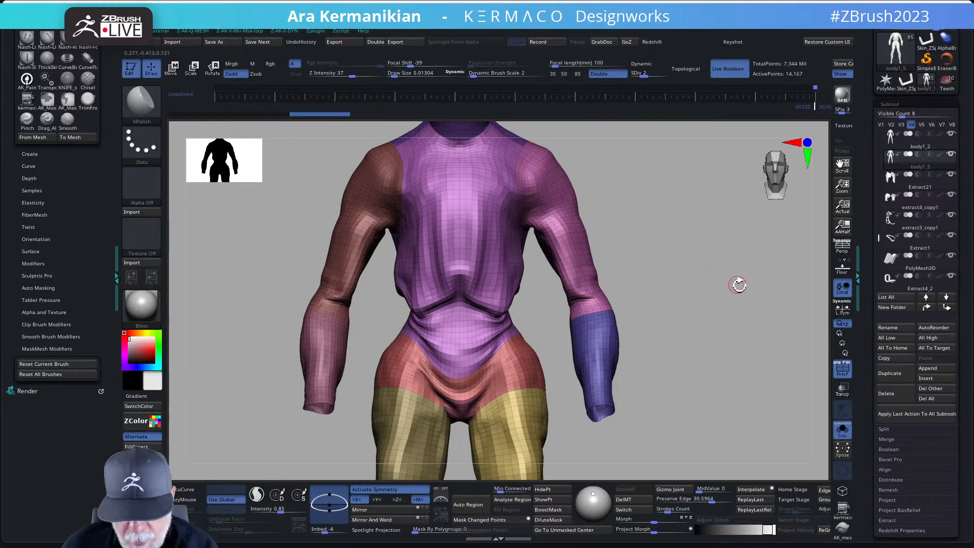
Step: Turn dynamic subdivision back on for the body suit copy and hide its wireframe
{"action": "left_click_drag", "start_coordinate": [866, 343], "coordinate": [858, 256]}
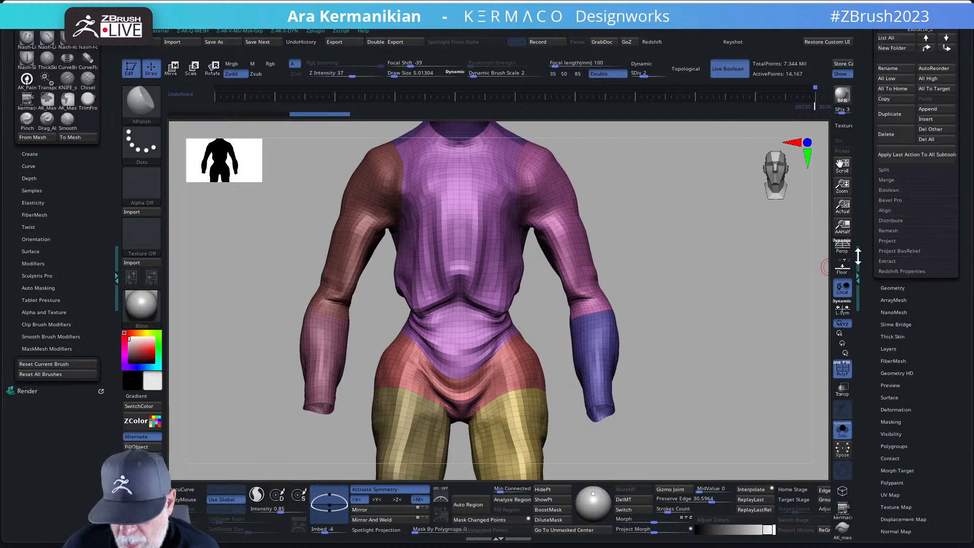
{"action": "left_click", "coordinate": [892, 288]}
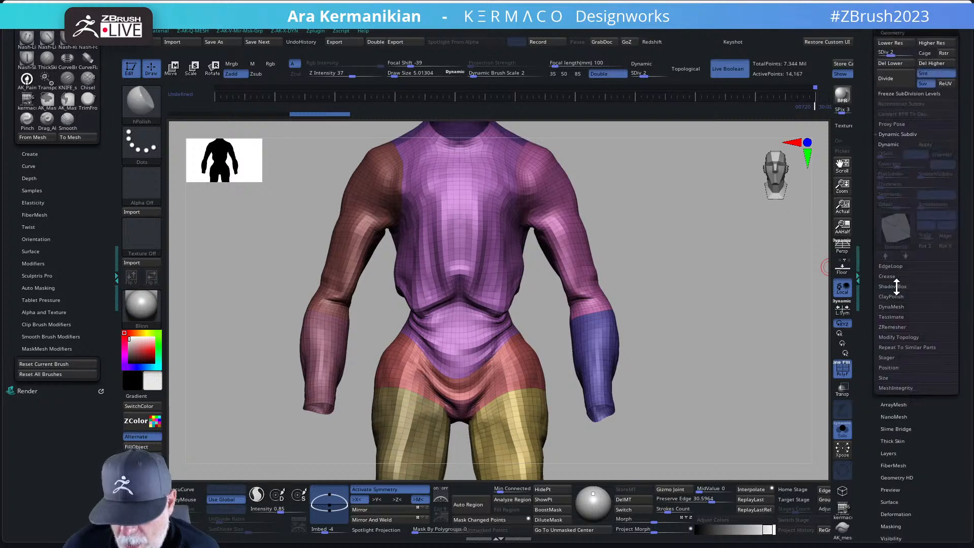
{"action": "left_click", "coordinate": [896, 144]}
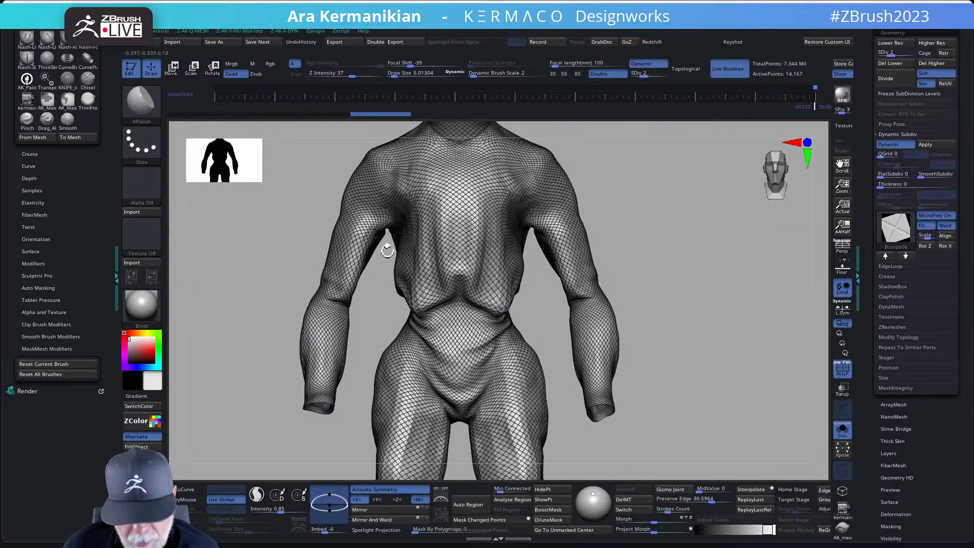
{"action": "left_click", "coordinate": [842, 374]}
{"action": "left_click_drag", "start_coordinate": [686, 279], "coordinate": [690, 330], "text": "alt"}
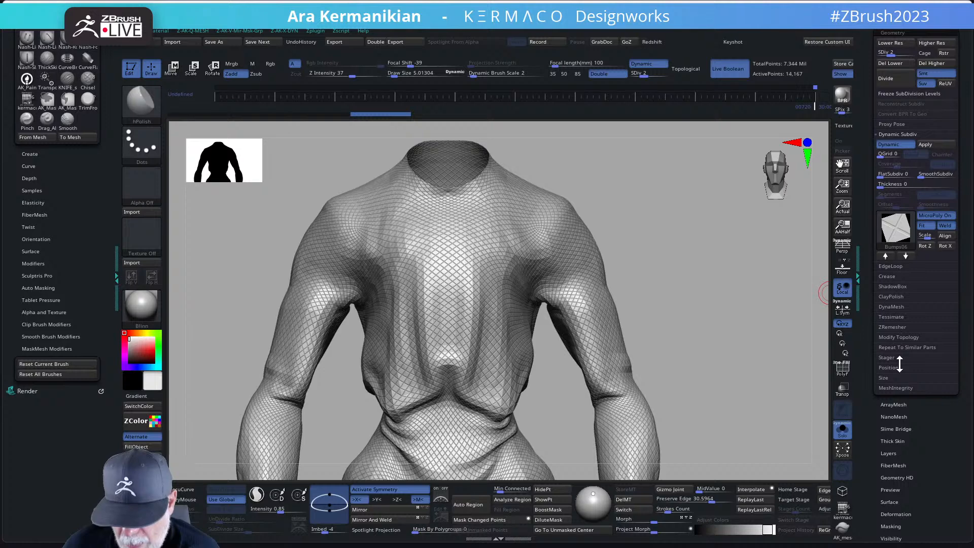
Step: Turn on KeepGroups in the ZRemesher settings and set SmoothGroups to 0 for the body suit copy
{"action": "left_click", "coordinate": [893, 328]}
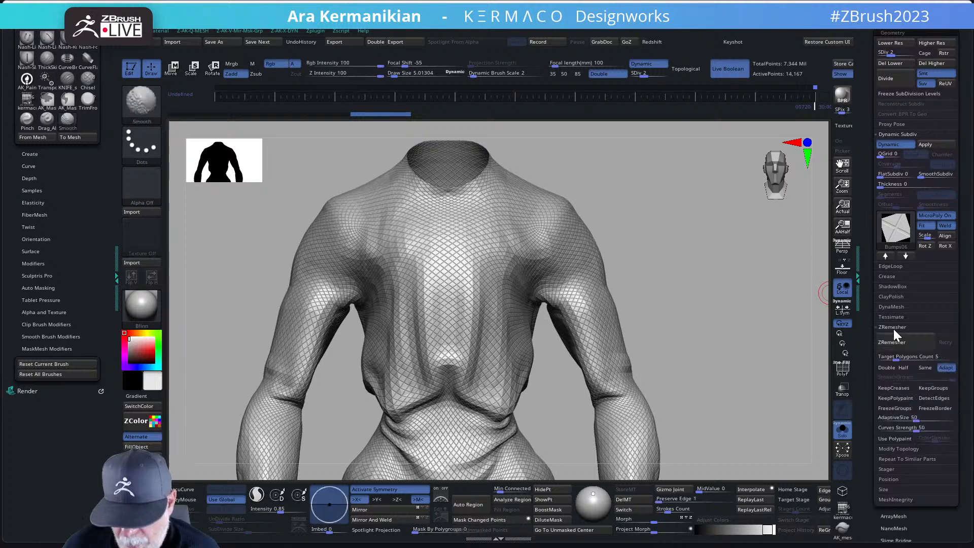
{"action": "left_click", "coordinate": [933, 388]}
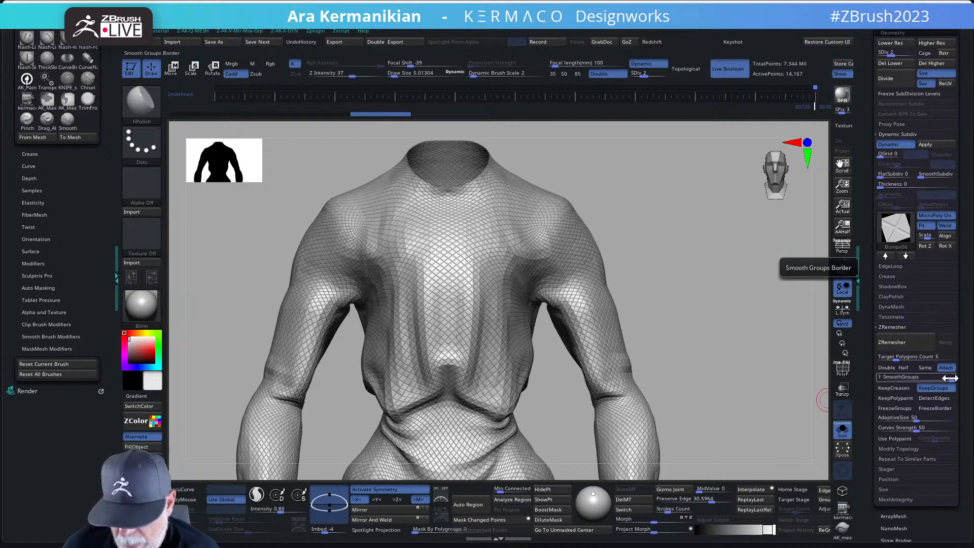
{"action": "left_click_drag", "start_coordinate": [949, 378], "coordinate": [877, 380]}
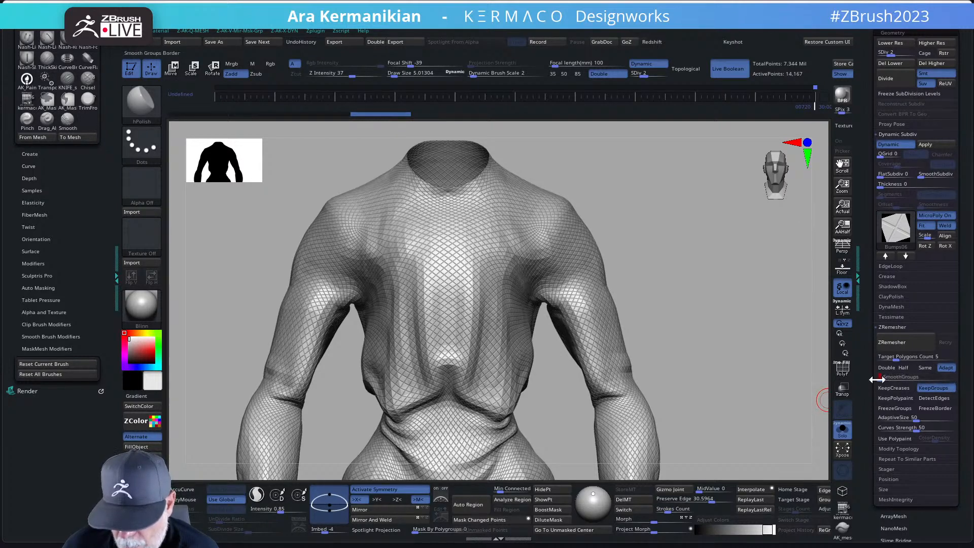
Step: ZRemesh the body suit copy with the Half option and retry the remesh repeatedly to get larger netting cells
{"action": "left_click", "coordinate": [908, 367]}
{"action": "left_click", "coordinate": [895, 342]}
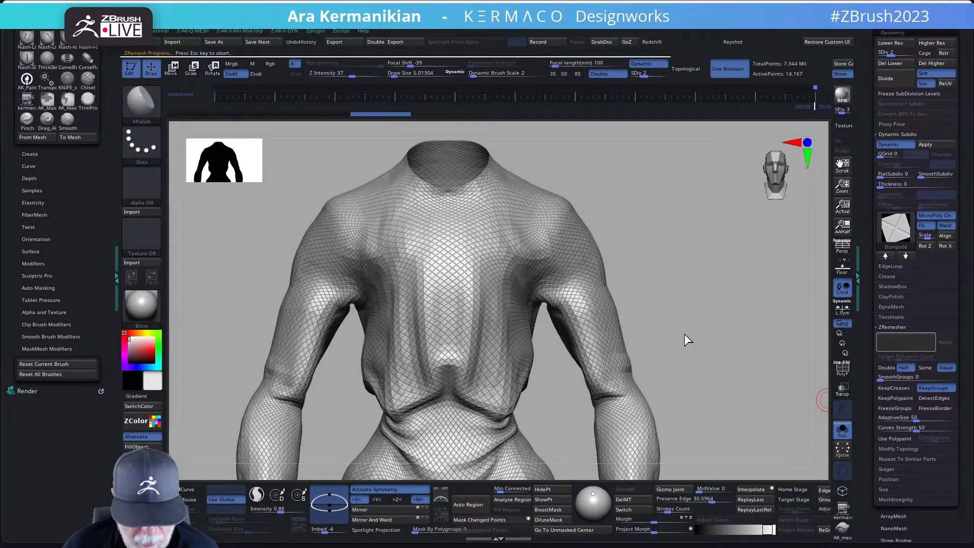
{"action": "mouse_move", "coordinate": [696, 351]}
{"action": "left_mouse_down", "text": "alt"}
{"action": "mouse_move", "coordinate": [703, 319]}
{"action": "mouse_move", "coordinate": [683, 318]}
{"action": "mouse_move", "coordinate": [713, 305]}
{"action": "left_mouse_up", "text": "alt"}
{"action": "left_click_drag", "start_coordinate": [710, 317], "coordinate": [696, 360]}
{"action": "left_click", "coordinate": [945, 341]}
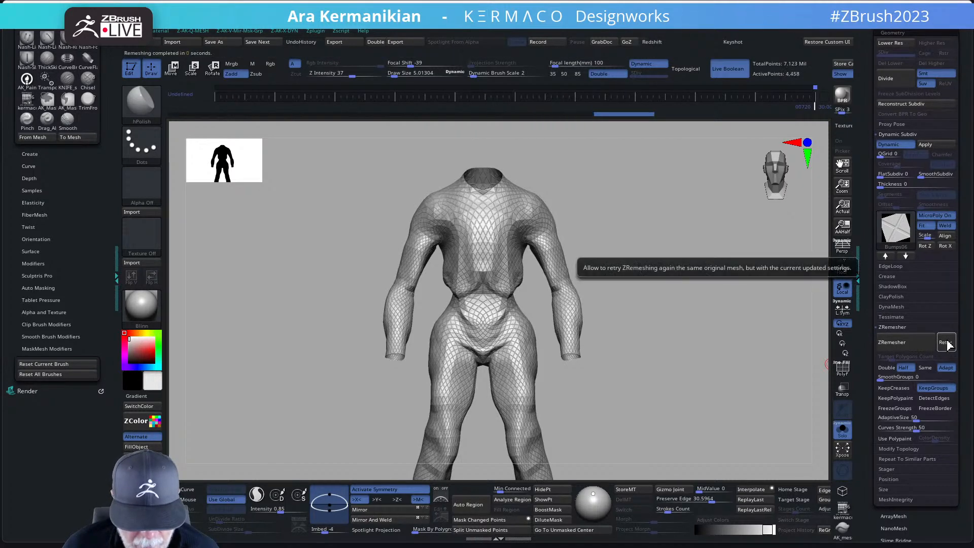
{"action": "left_click", "coordinate": [946, 342]}
{"action": "left_click", "coordinate": [946, 342]}
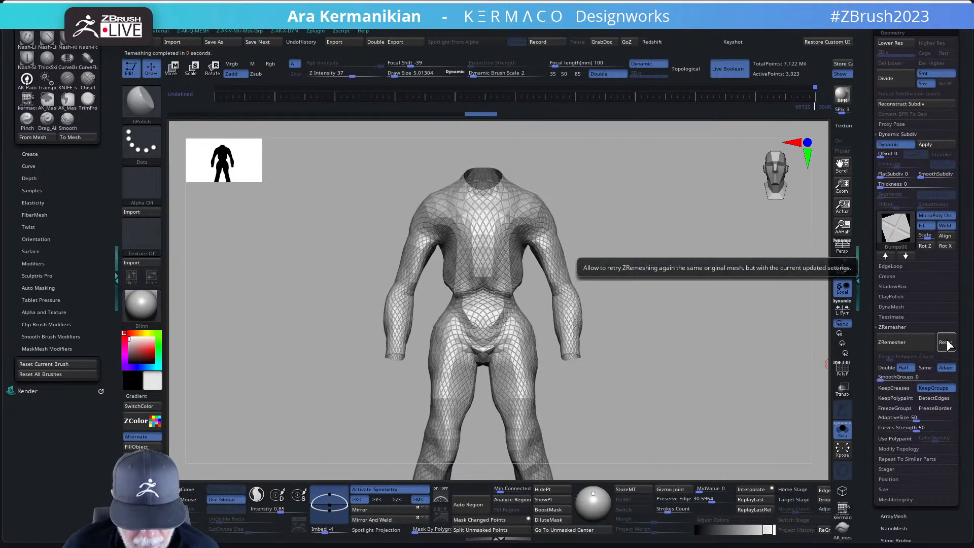
{"action": "left_click", "coordinate": [946, 343]}
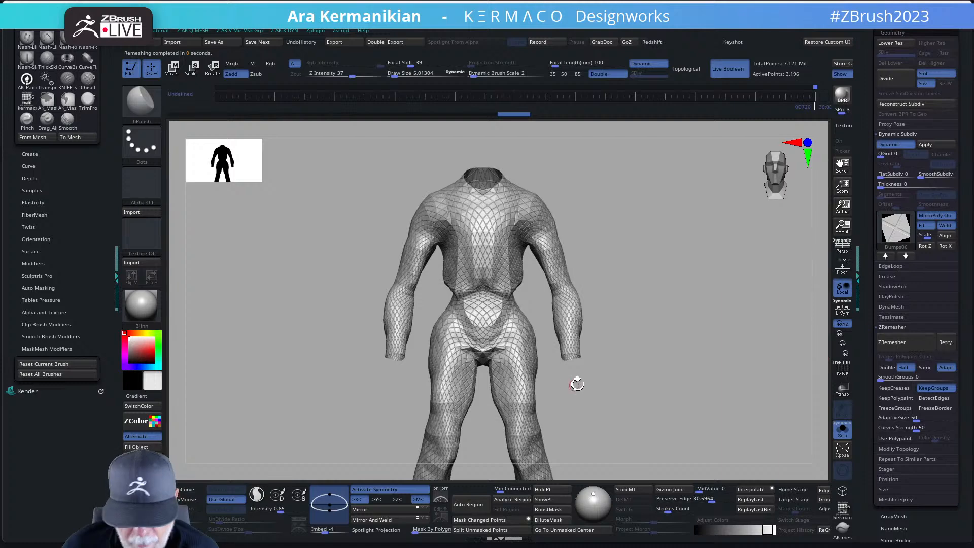
Step: Undo all the half-density remeshes of the body suit copy
{"action": "key", "text": "ctrl+z"}
{"action": "key", "text": "ctrl+z"}
{"action": "key", "text": "ctrl+z"}
{"action": "key", "text": "ctrl+z"}
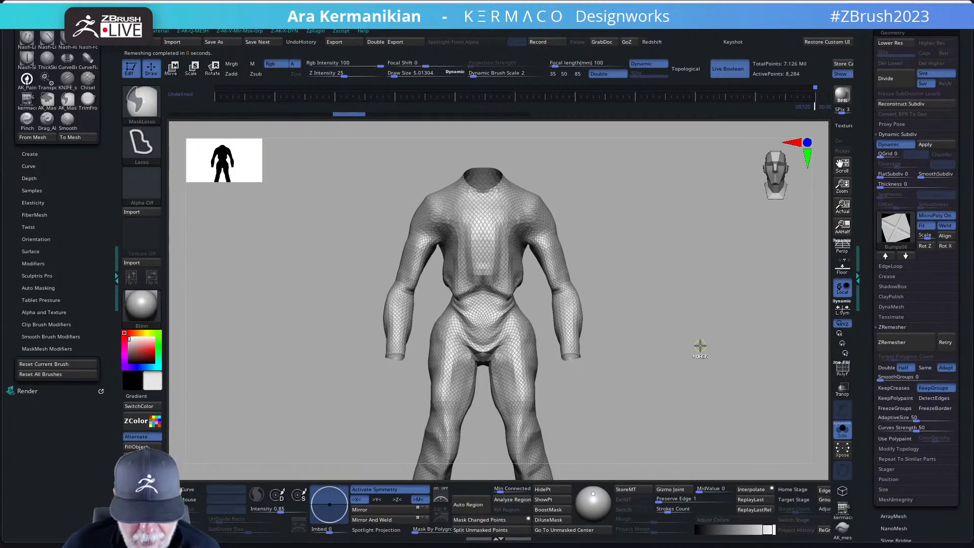
{"action": "key", "text": "ctrl+z"}
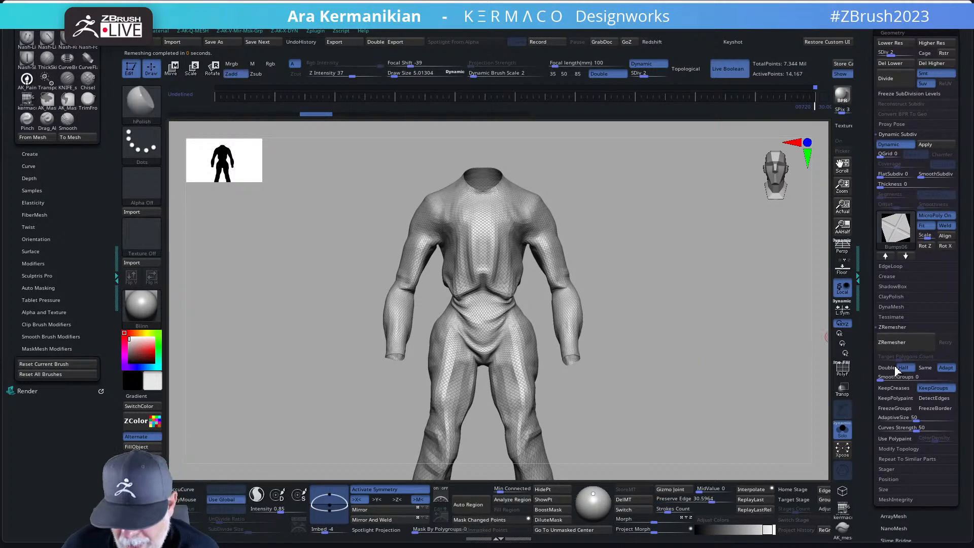
Step: ZRemesh the body suit copy with the Same polygon count option and retry the remesh once
{"action": "left_click", "coordinate": [907, 367]}
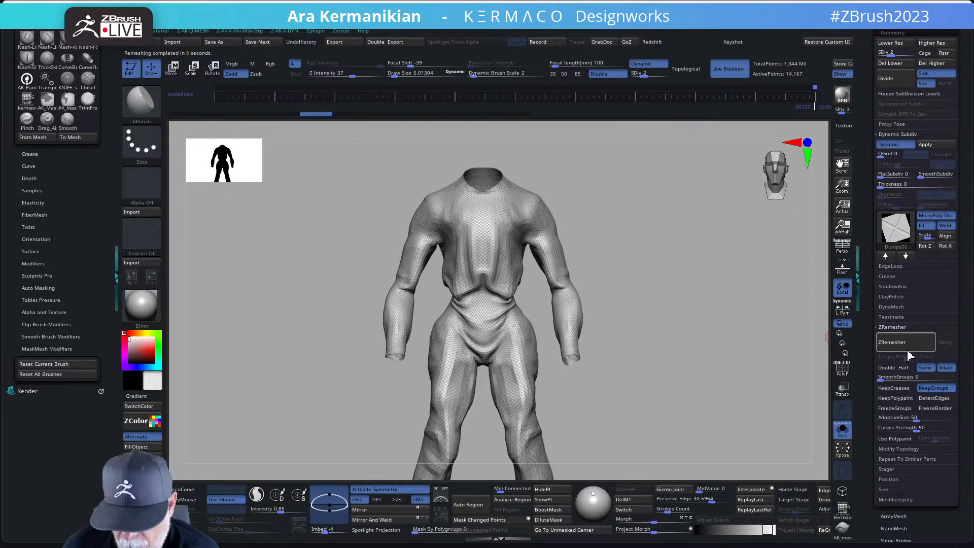
{"action": "left_click", "coordinate": [909, 345]}
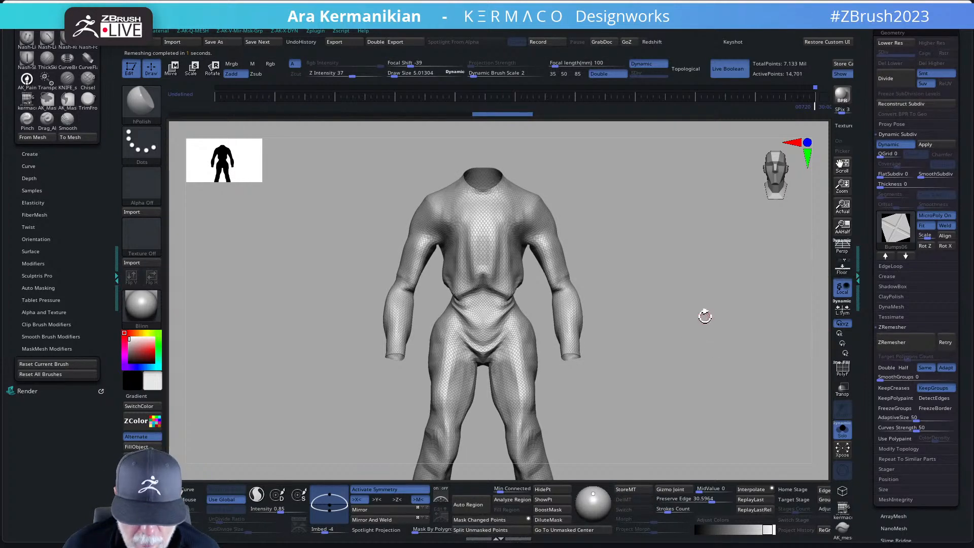
{"action": "left_click_drag", "start_coordinate": [705, 316], "coordinate": [730, 430], "text": "alt"}
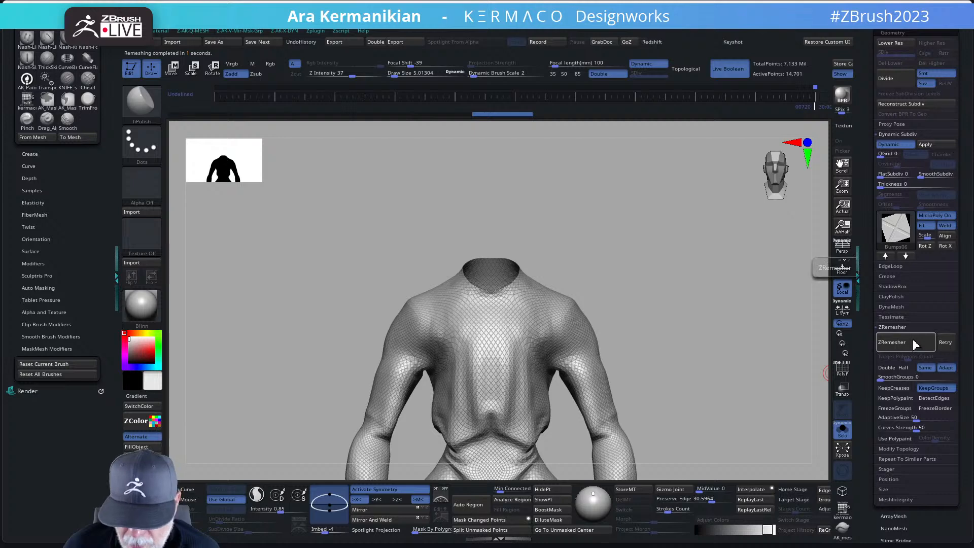
{"action": "left_click", "coordinate": [946, 343]}
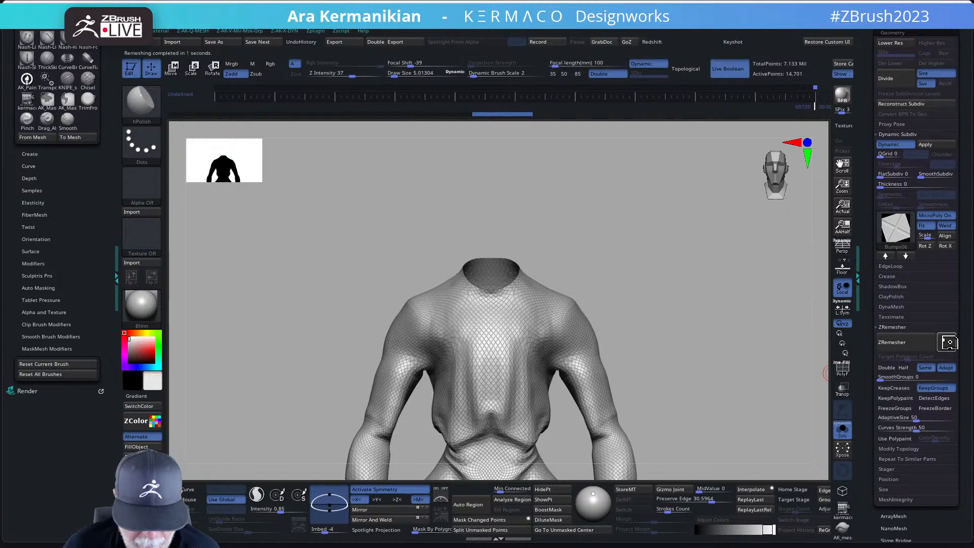
{"action": "left_click_drag", "start_coordinate": [748, 386], "coordinate": [700, 275], "text": "alt"}
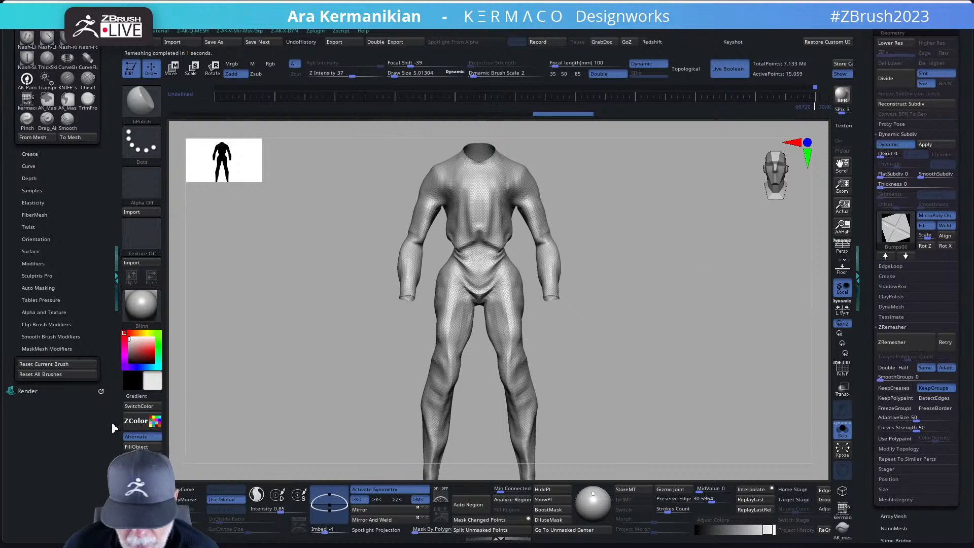
Step: Retry the same-density remesh on the body suit copy twice more and check the netting flow on the torso
{"action": "key", "text": "shift+d"}
{"action": "key", "text": "d"}
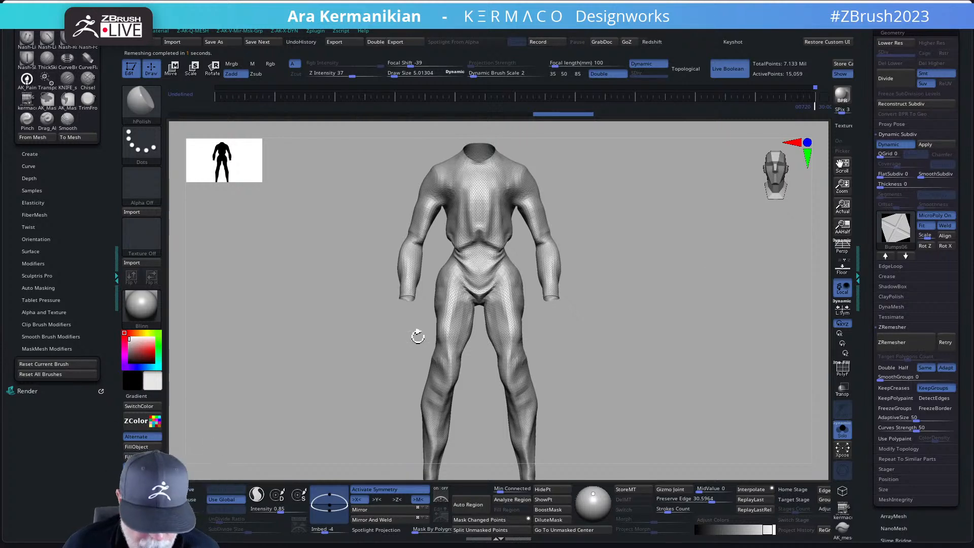
{"action": "left_click", "coordinate": [947, 343]}
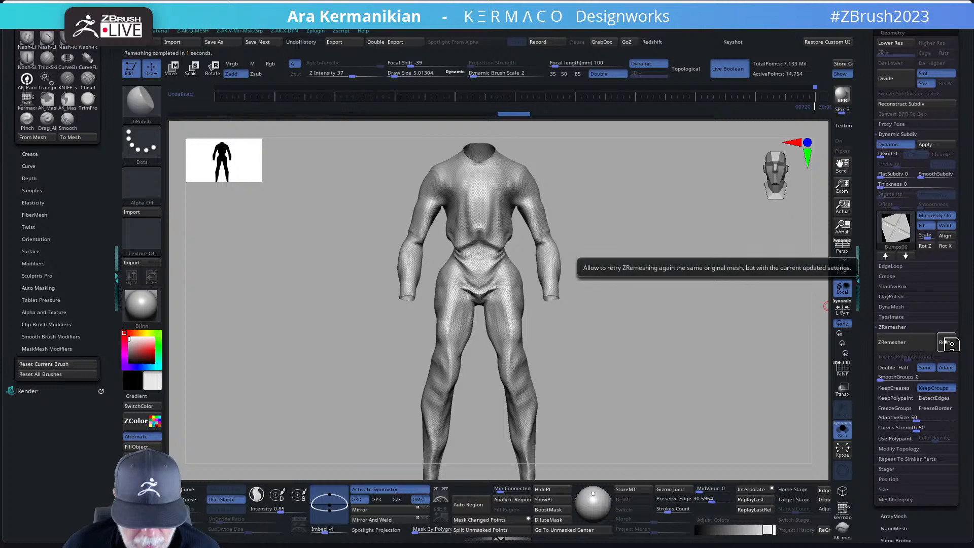
{"action": "left_click", "coordinate": [953, 345]}
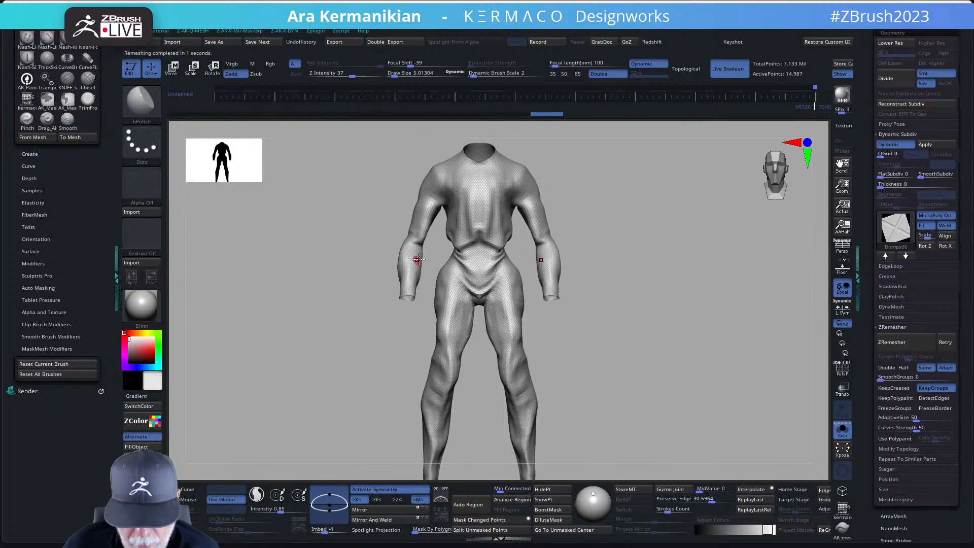
{"action": "left_click_drag", "start_coordinate": [645, 238], "coordinate": [658, 454], "text": "alt"}
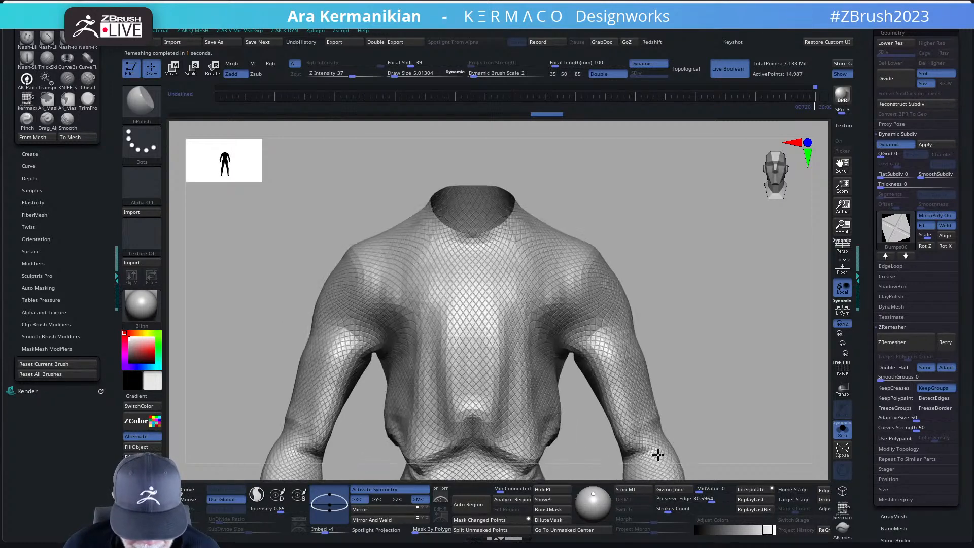
{"action": "left_click_drag", "start_coordinate": [714, 425], "coordinate": [717, 381], "text": "alt"}
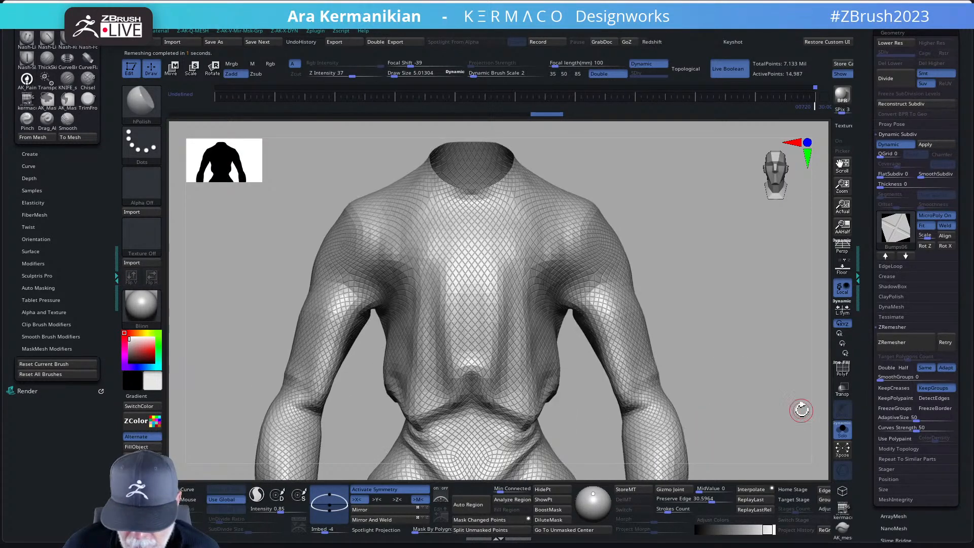
Step: Take the body suit copy out of isolation and view its netting on the character's upper body
{"action": "left_click", "coordinate": [842, 429]}
{"action": "key", "text": "f"}
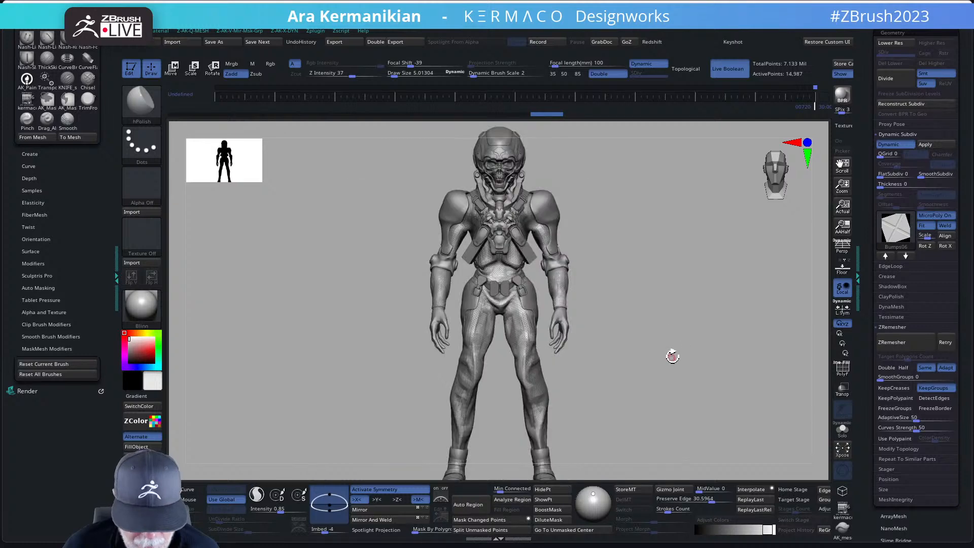
{"action": "left_click_drag", "start_coordinate": [672, 355], "coordinate": [700, 339], "text": "alt"}
{"action": "scroll", "coordinate": [901, 222], "scroll_direction": "up", "scroll_amount": 5}
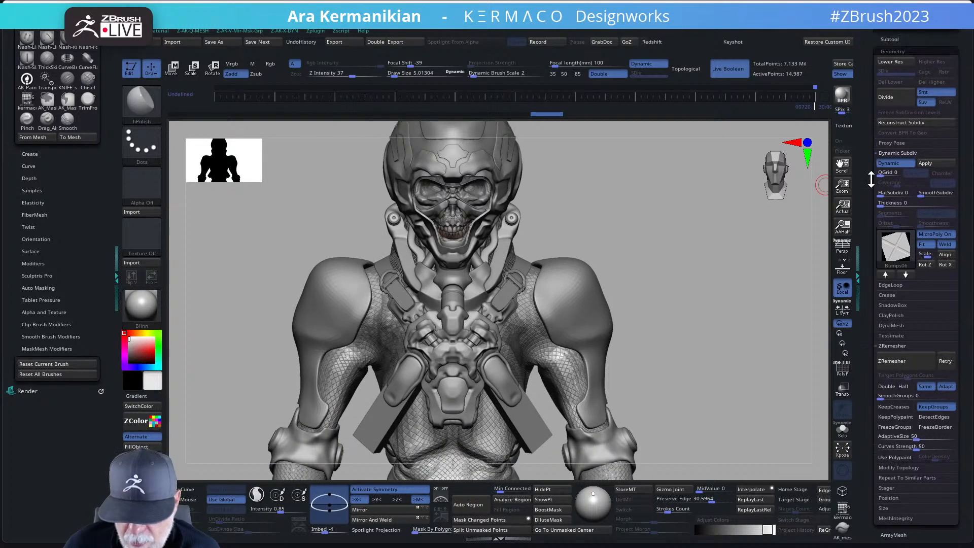
Step: Compare the netting of body1_2 and body1_5 by alternating between them, leaving body1_2 active and body1_5 hidden
{"action": "left_click", "coordinate": [897, 193]}
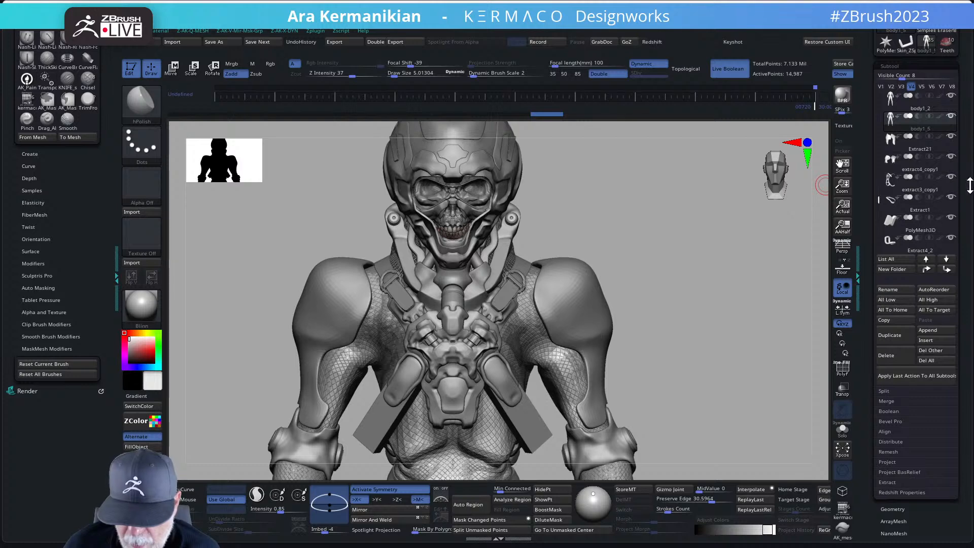
{"action": "mouse_move", "coordinate": [953, 101]}
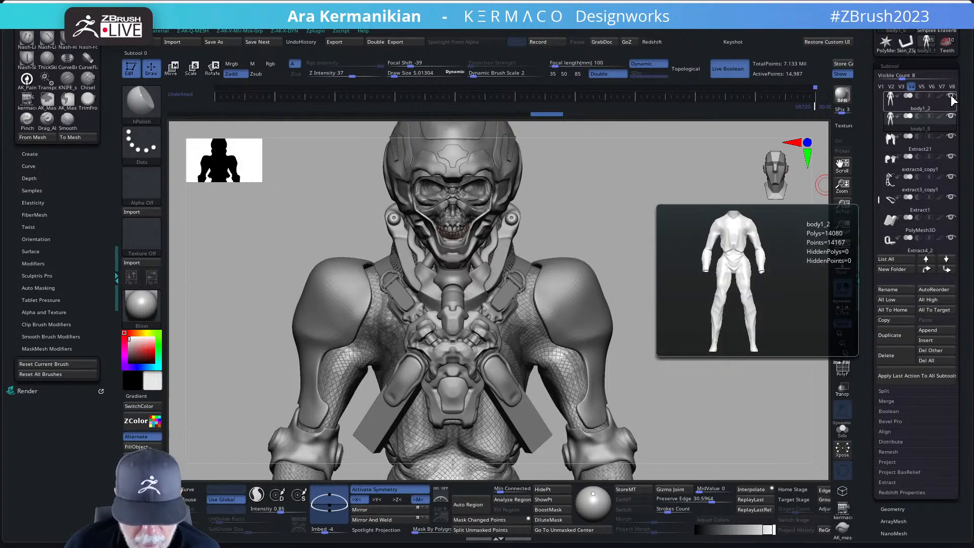
{"action": "left_click", "coordinate": [941, 126]}
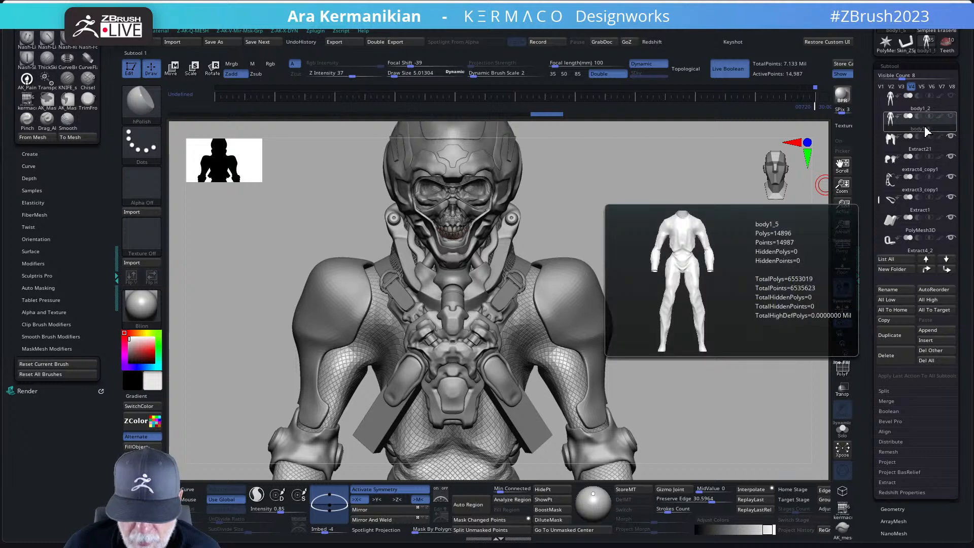
{"action": "left_click", "coordinate": [922, 111]}
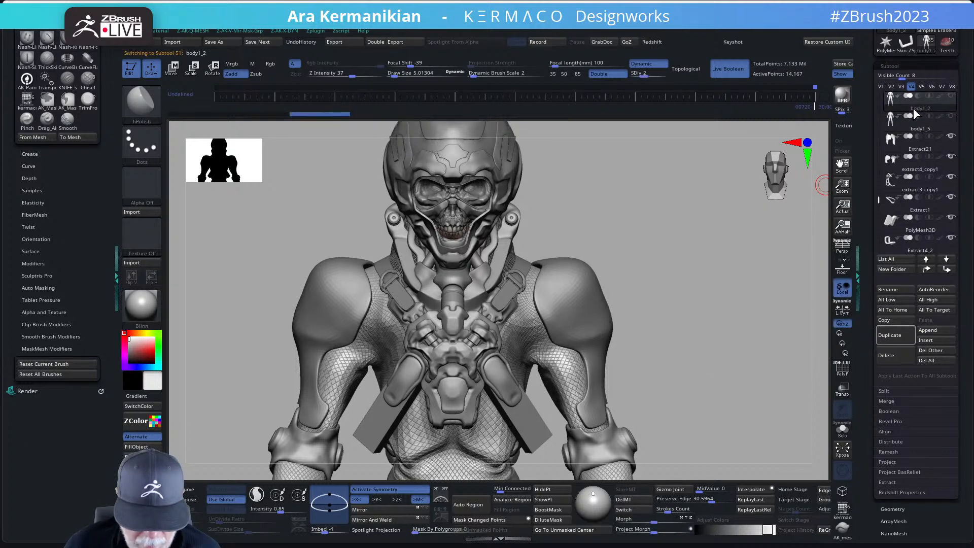
{"action": "mouse_move", "coordinate": [902, 141]}
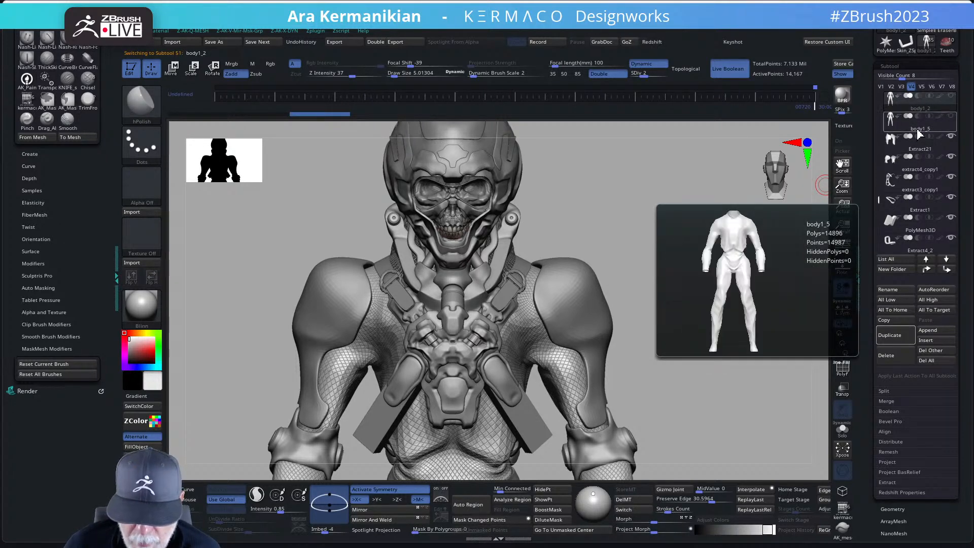
{"action": "left_click", "coordinate": [905, 134]}
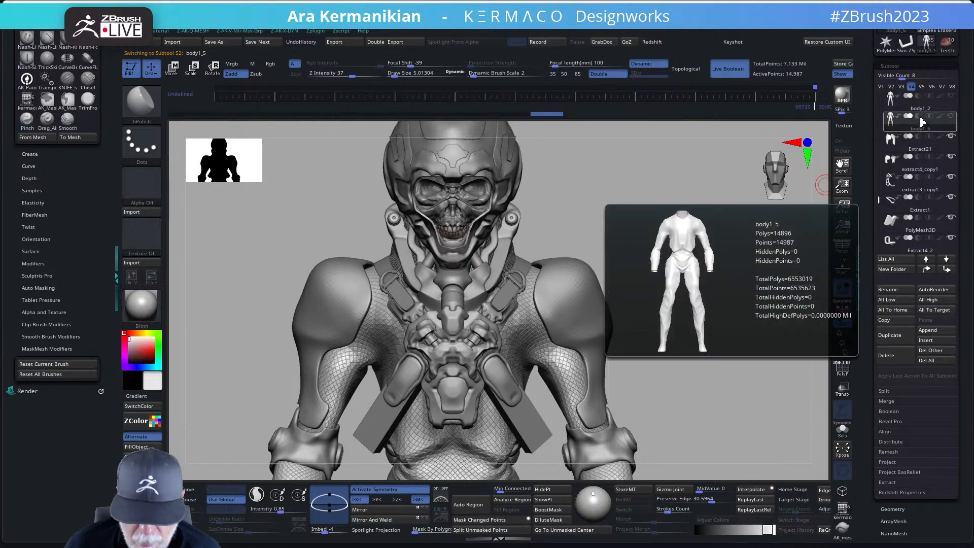
{"action": "left_click", "coordinate": [924, 116]}
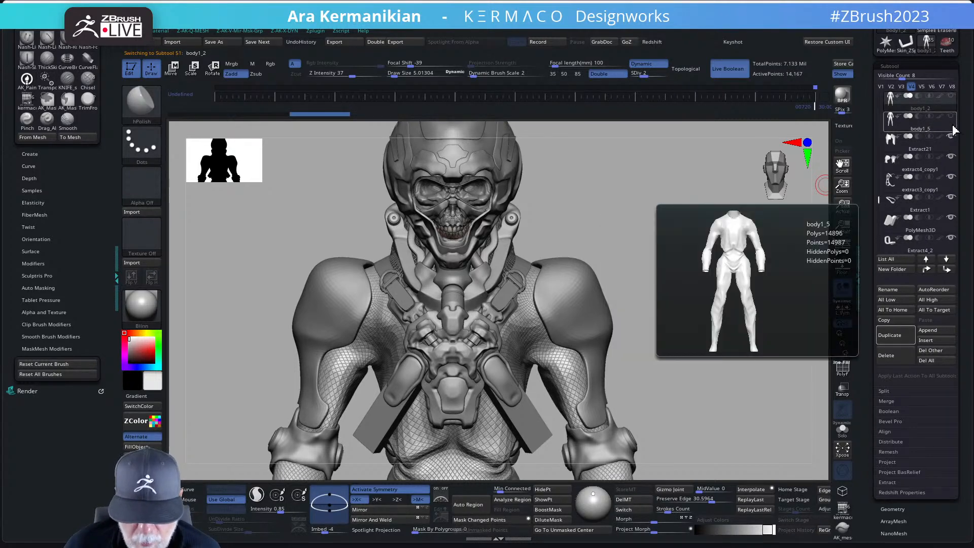
Step: Make the paired neck tubes subtool Skin_ZSphere2 active and isolate it
{"action": "left_click_drag", "start_coordinate": [616, 332], "coordinate": [643, 239], "text": "alt"}
{"action": "key", "text": "f"}
{"action": "left_click_drag", "start_coordinate": [689, 262], "coordinate": [610, 300], "text": "alt"}
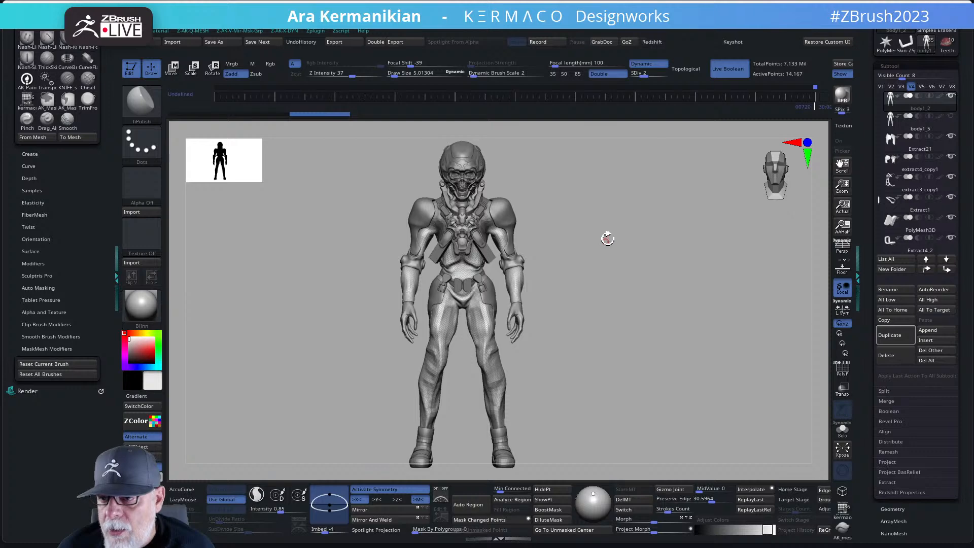
{"action": "left_click_drag", "start_coordinate": [605, 264], "coordinate": [686, 312], "text": "alt"}
{"action": "left_click_drag", "start_coordinate": [706, 351], "coordinate": [690, 330]}
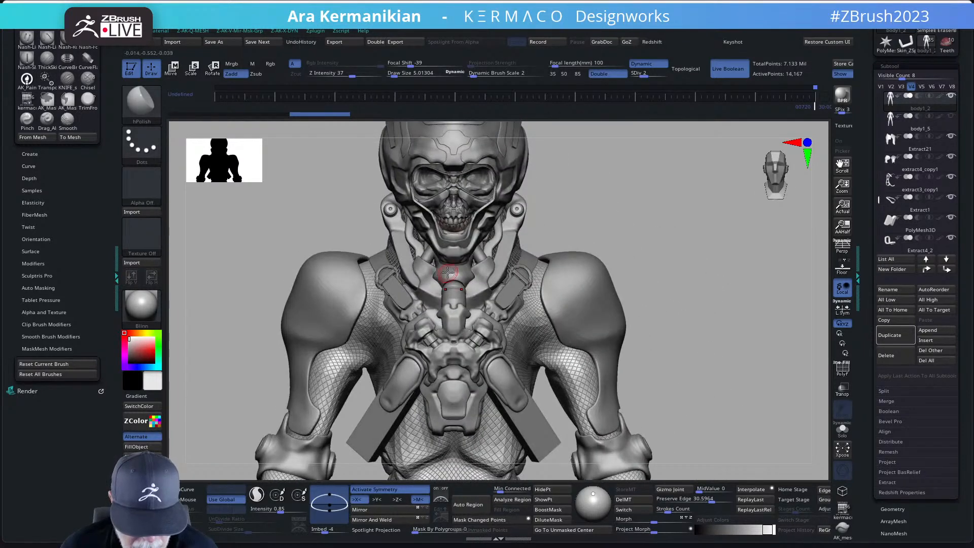
{"action": "left_click", "coordinate": [497, 237], "text": "alt"}
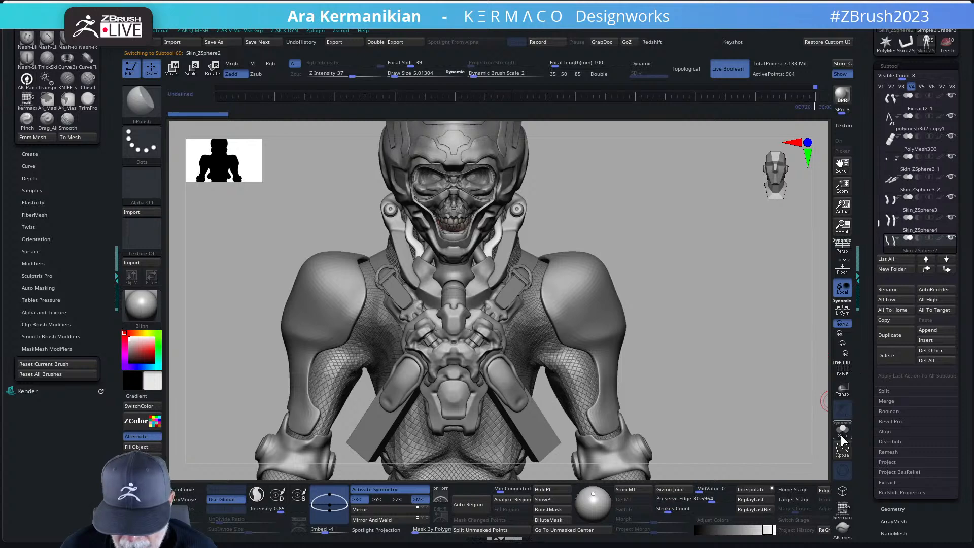
{"action": "left_click", "coordinate": [842, 436]}
{"action": "mouse_move", "coordinate": [737, 391]}
{"action": "left_mouse_down"}
{"action": "mouse_move", "coordinate": [751, 374]}
{"action": "mouse_move", "coordinate": [708, 345]}
{"action": "mouse_move", "coordinate": [695, 425]}
{"action": "mouse_move", "coordinate": [744, 431]}
{"action": "left_mouse_up"}
Step: Show the PolyFrame on the neck tubes and assign them a single polygroup
{"action": "key", "text": "ctrl+g"}
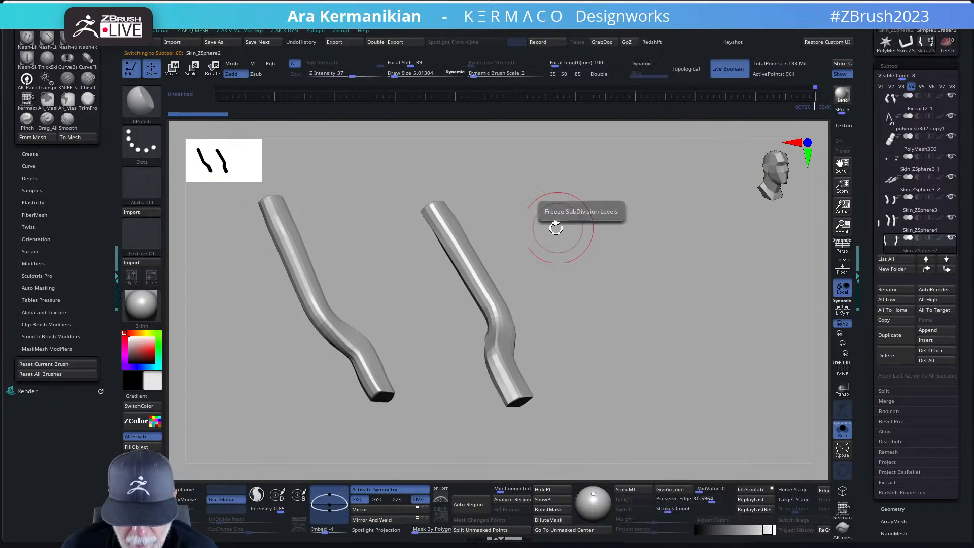
{"action": "key", "text": "shift+f"}
{"action": "left_click_drag", "start_coordinate": [705, 348], "coordinate": [658, 348], "text": "shift"}
{"action": "key", "text": "ctrl+w"}
{"action": "key", "text": "ctrl+q"}
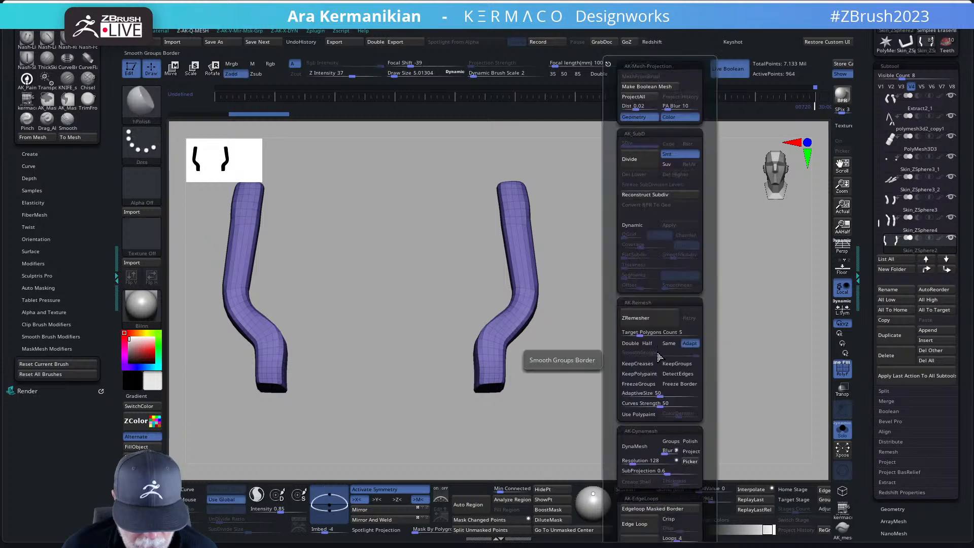
Step: ZRemesh the neck tubes with a target polygons count of 5 and inspect the new topology
{"action": "left_click", "coordinate": [640, 318]}
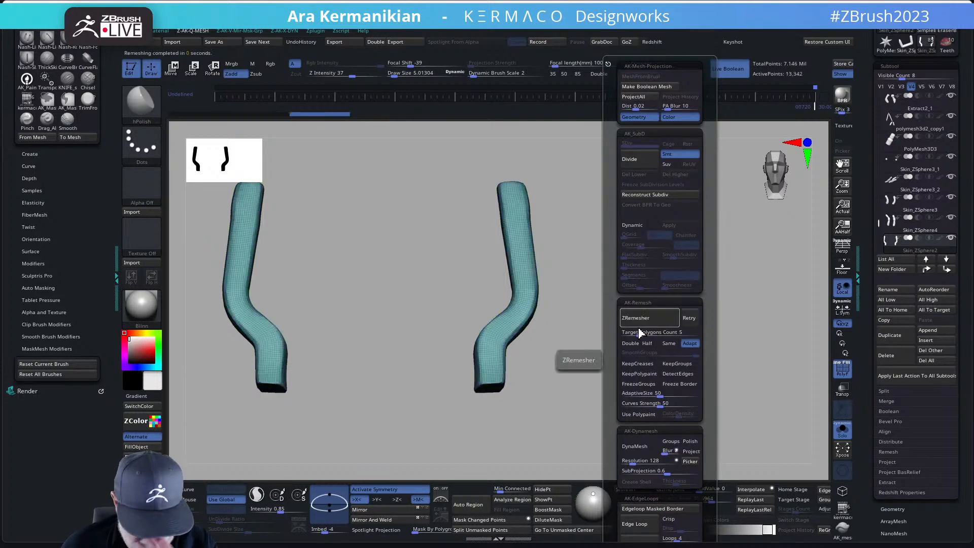
{"action": "left_click_drag", "start_coordinate": [611, 337], "coordinate": [615, 333]}
{"action": "key", "text": "ctrl"}
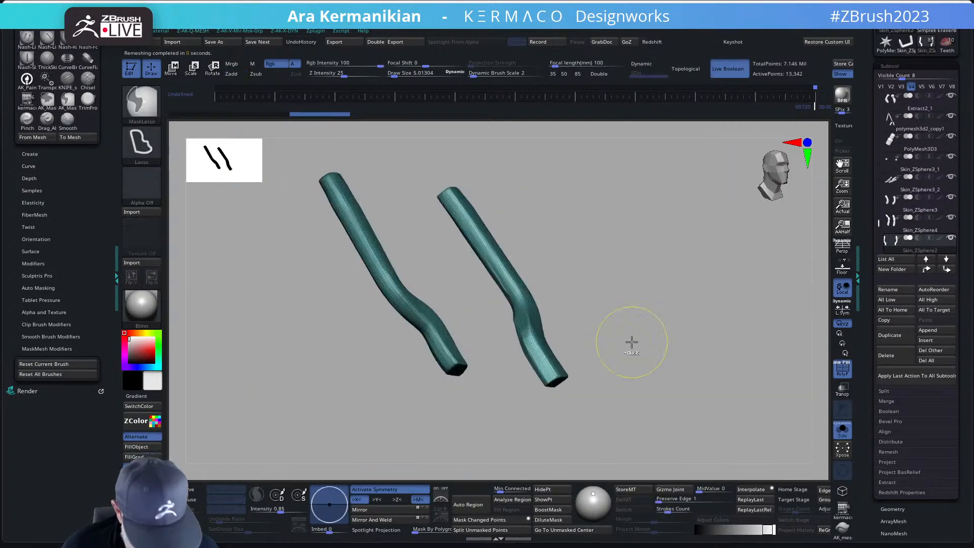
Step: Undo the last remesh of the neck tubes and ZRemesh them again with the Half polygon count option
{"action": "key", "text": "ctrl+q"}
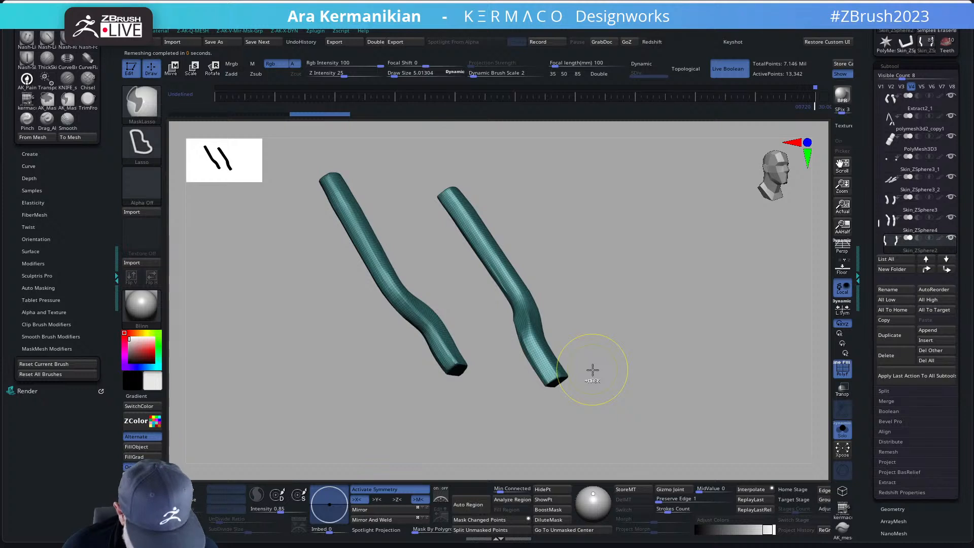
{"action": "key", "text": "ctrl+z"}
{"action": "key", "text": "ctrl+q"}
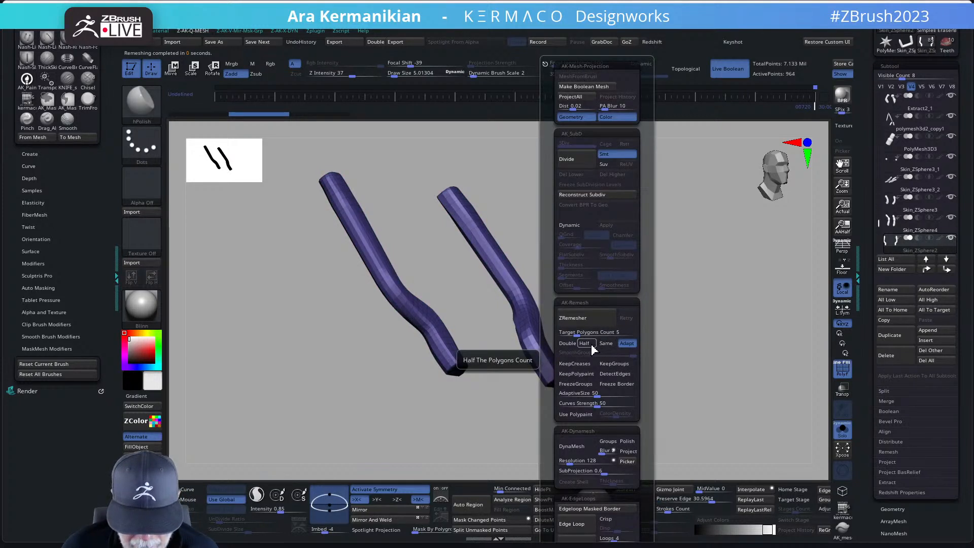
{"action": "left_click", "coordinate": [585, 344]}
{"action": "left_click", "coordinate": [595, 319]}
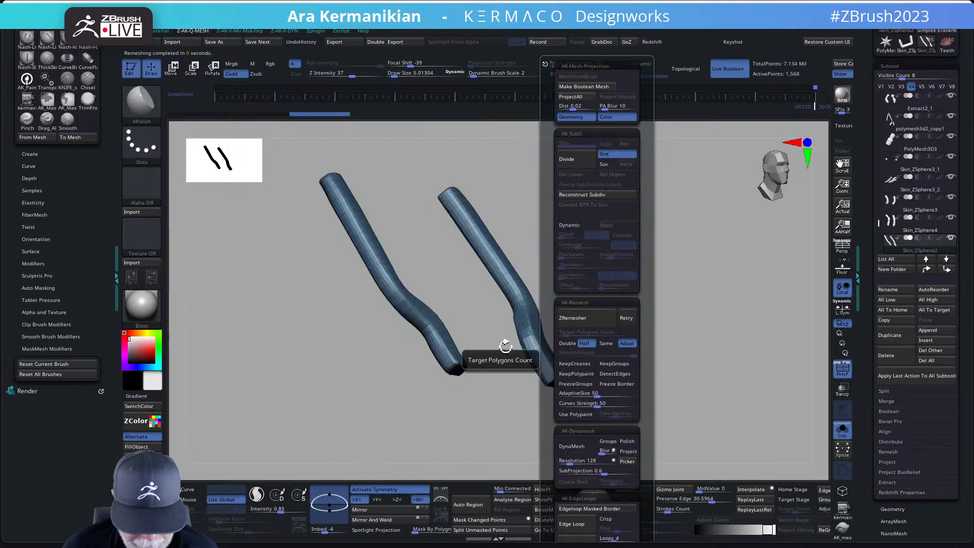
{"action": "mouse_move", "coordinate": [684, 342]}
{"action": "left_mouse_down"}
{"action": "mouse_move", "coordinate": [645, 353]}
{"action": "mouse_move", "coordinate": [667, 334]}
{"action": "left_mouse_up"}
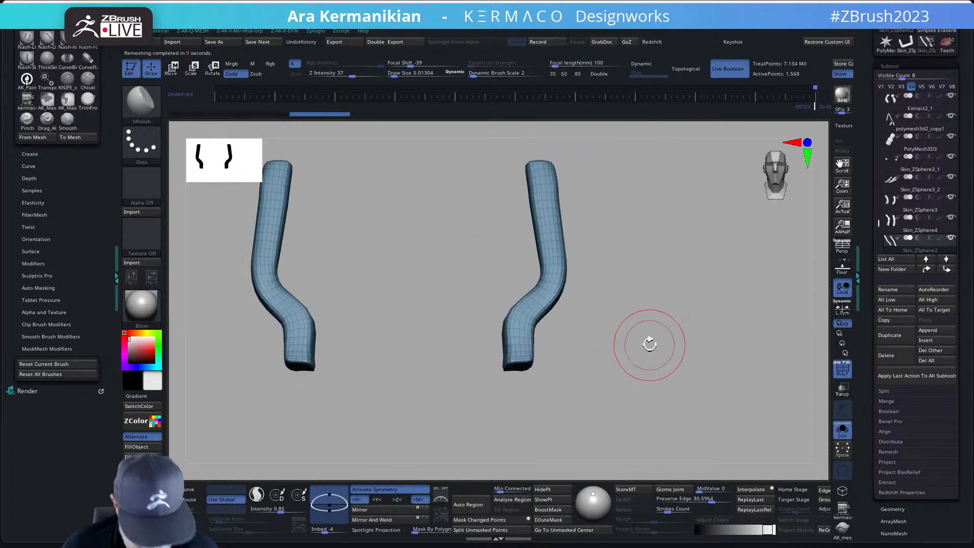
Step: Turn on Dynamic subdivision for the neck tubes and bring back the rest of the character around them
{"action": "key", "text": "q"}
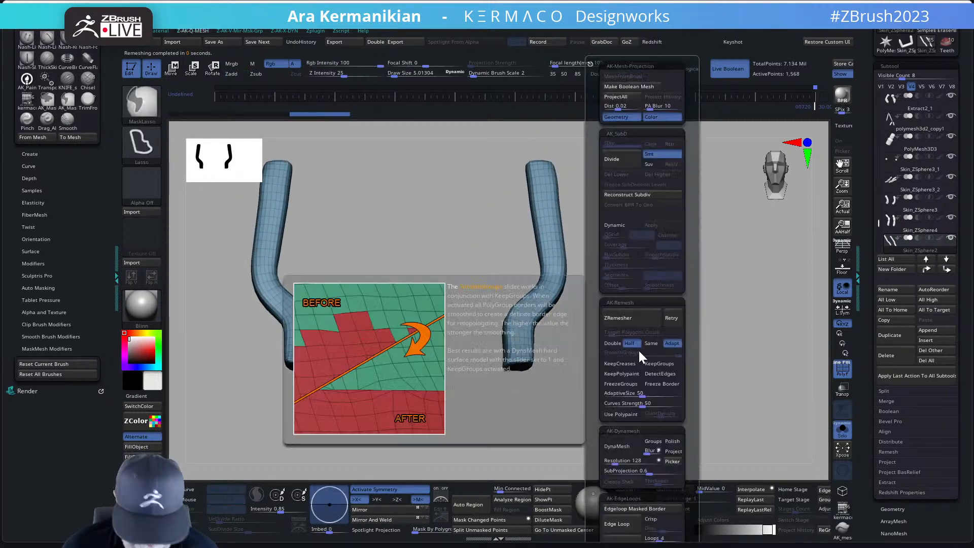
{"action": "left_click", "coordinate": [615, 227]}
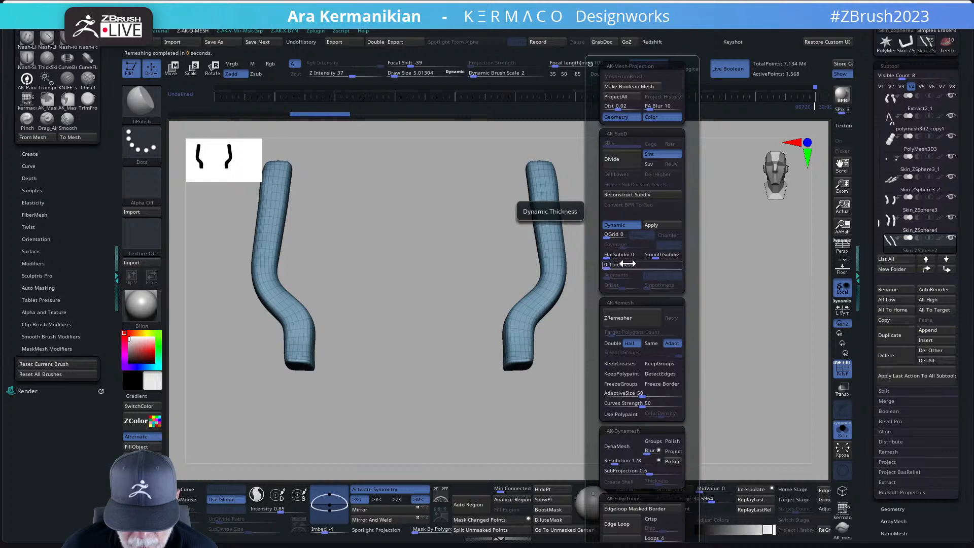
{"action": "left_click", "coordinate": [843, 439]}
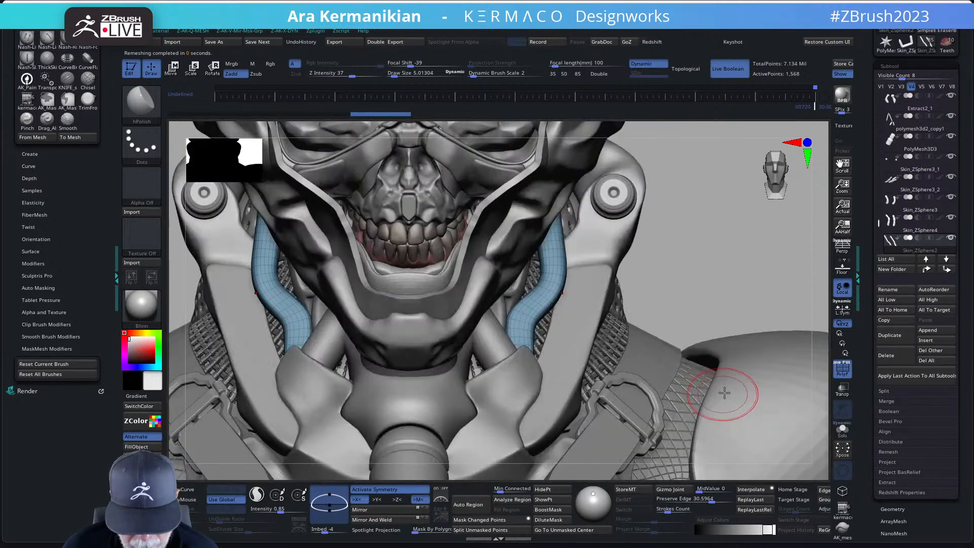
{"action": "left_click_drag", "start_coordinate": [757, 291], "coordinate": [658, 305]}
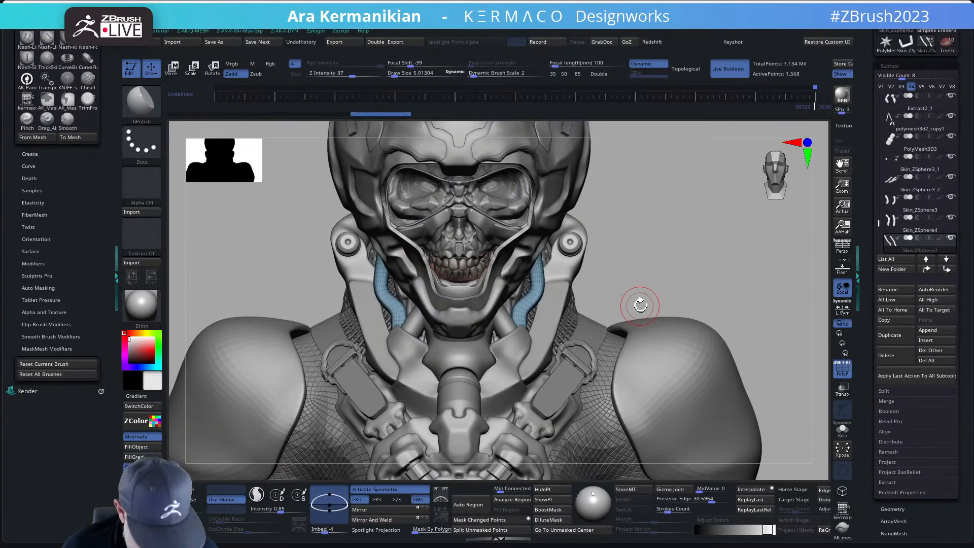
Step: Reposition the upper ends of the neck tubes behind the jaw with the Move brush, enlarging its Draw Size to about 19
{"action": "key", "text": "b"}
{"action": "key", "text": "m"}
{"action": "key", "text": "v"}
{"action": "key", "text": "z"}
{"action": "left_click_drag", "start_coordinate": [570, 292], "coordinate": [570, 293]}
{"action": "left_click_drag", "start_coordinate": [713, 297], "coordinate": [570, 245]}
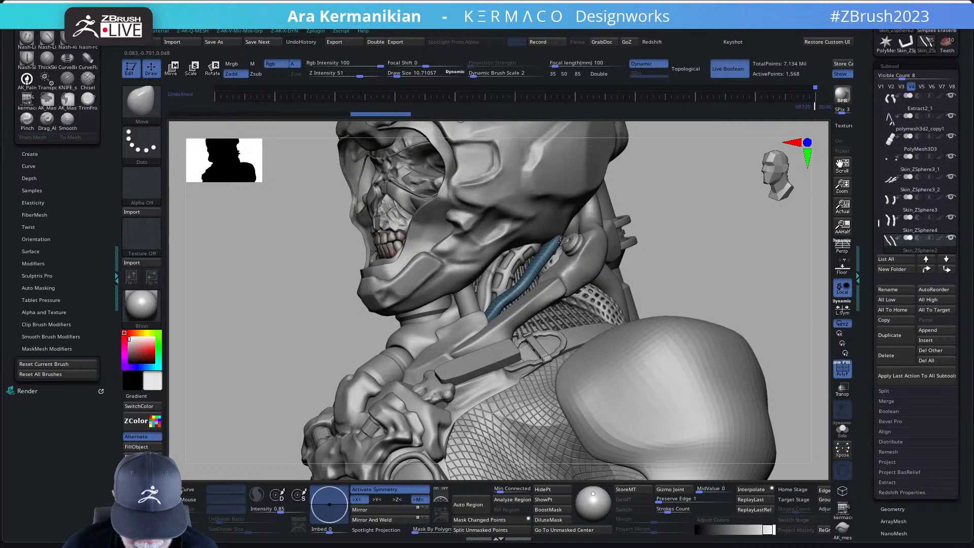
{"action": "key", "text": "s"}
{"action": "left_click_drag", "start_coordinate": [558, 243], "coordinate": [567, 248]}
{"action": "left_click_drag", "start_coordinate": [704, 263], "coordinate": [539, 227]}
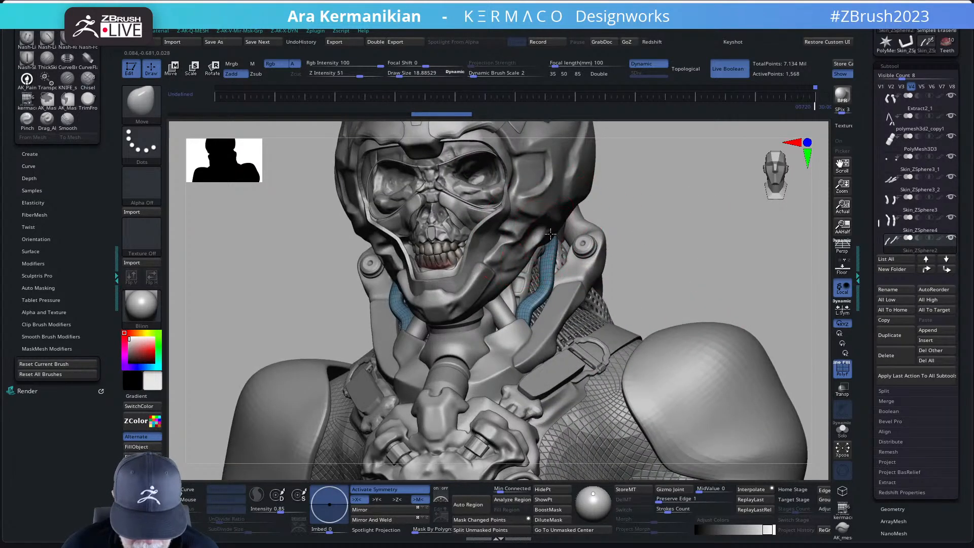
Step: Reduce the Move brush's Draw Size to about 6, nudge the tube's upper end by the round joint, and undo the last stroke
{"action": "left_click_drag", "start_coordinate": [631, 233], "coordinate": [349, 239]}
{"action": "key", "text": "s"}
{"action": "left_click_drag", "start_coordinate": [225, 279], "coordinate": [240, 286]}
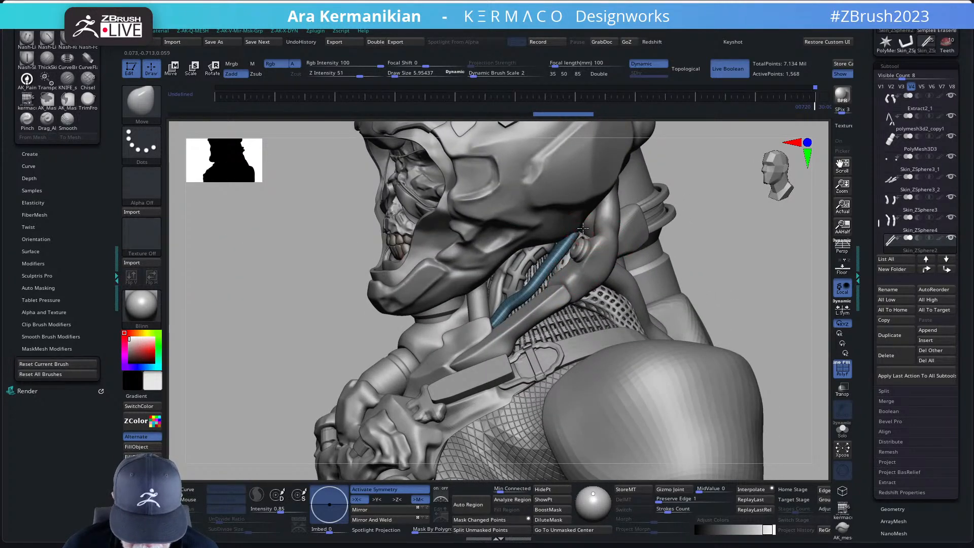
{"action": "mouse_move", "coordinate": [587, 222]}
{"action": "left_mouse_down"}
{"action": "mouse_move", "coordinate": [556, 233]}
{"action": "mouse_move", "coordinate": [568, 241]}
{"action": "left_mouse_up"}
{"action": "key", "text": "ctrl+z"}
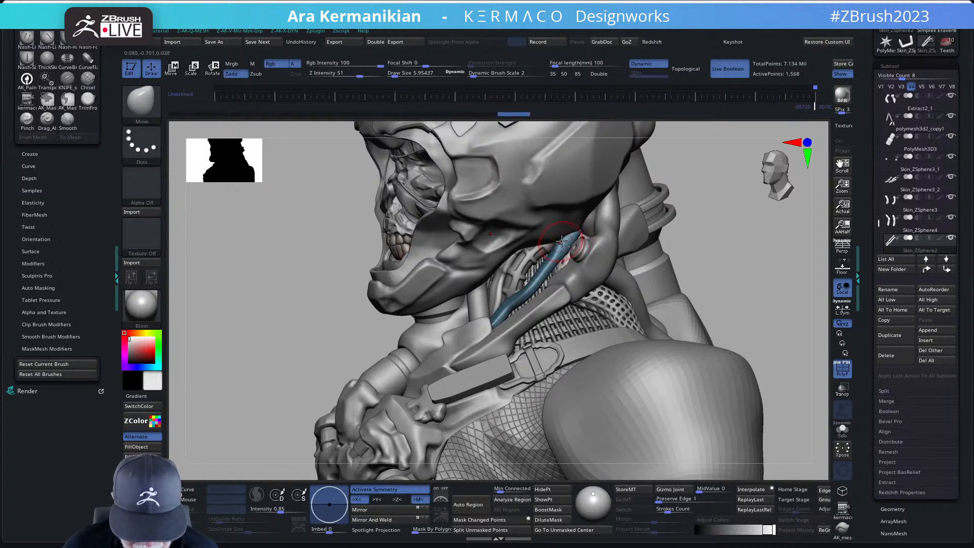
Step: Swell the upper ends of the neck tubes with the Inflat brush and isolate the tubes in a front view
{"action": "key", "text": "ctrl+q"}
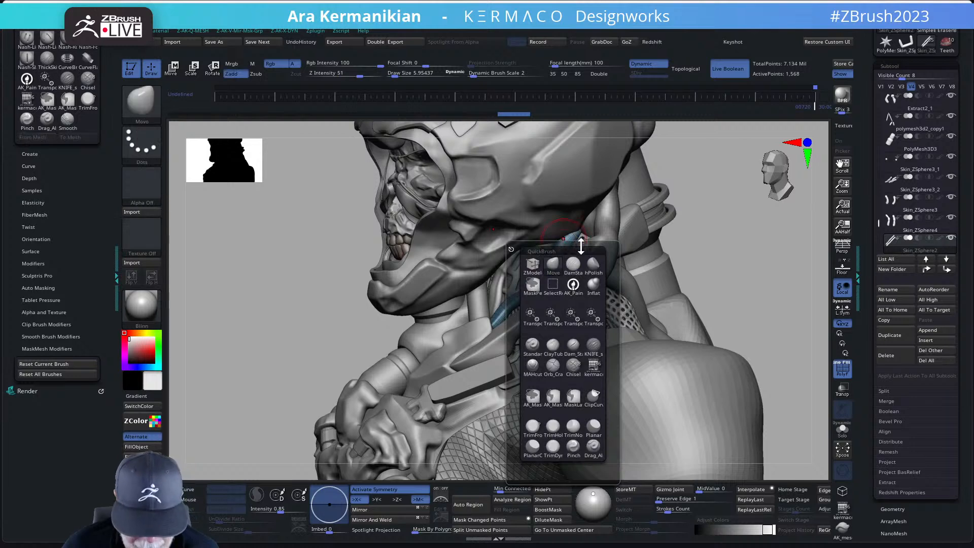
{"action": "left_click", "coordinate": [594, 285]}
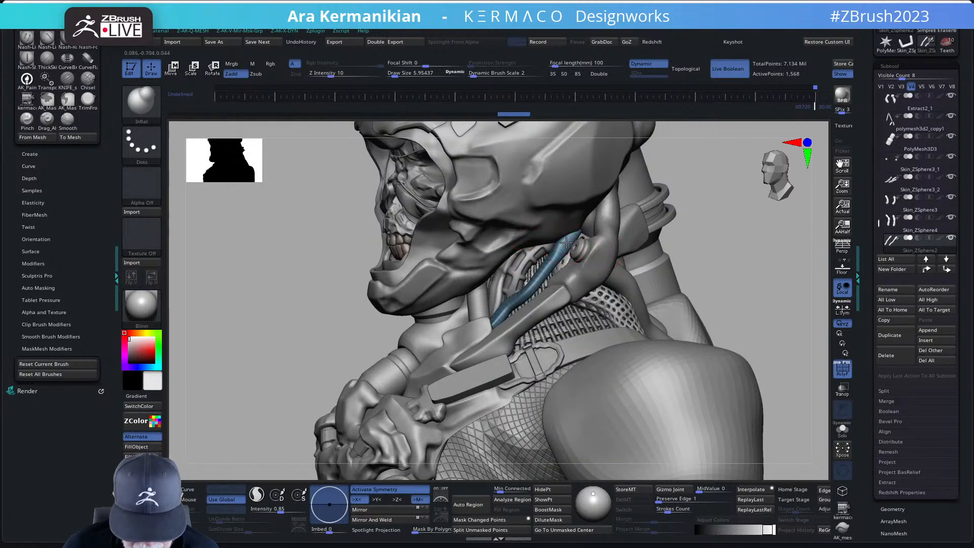
{"action": "left_click_drag", "start_coordinate": [568, 235], "coordinate": [573, 251]}
{"action": "left_click_drag", "start_coordinate": [778, 250], "coordinate": [642, 264]}
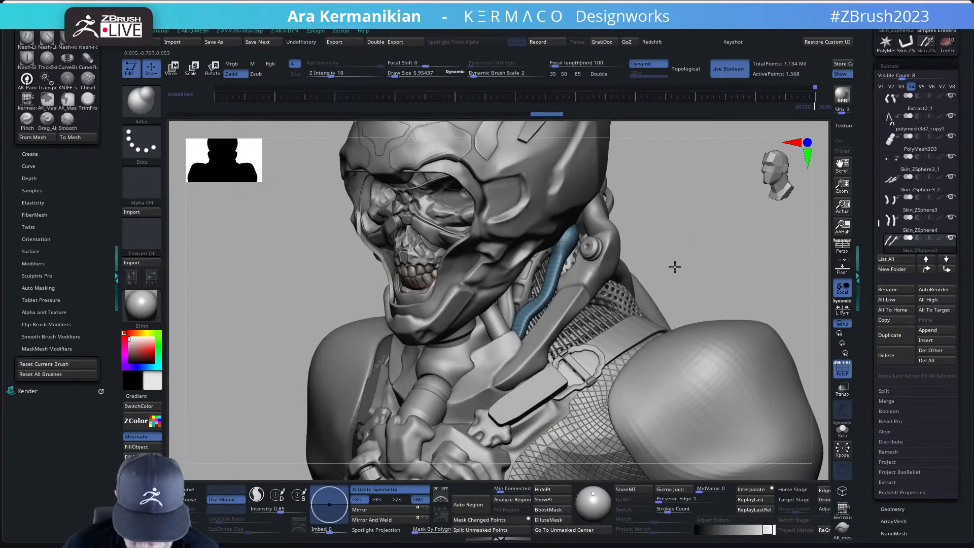
{"action": "left_click", "coordinate": [842, 431]}
{"action": "left_click_drag", "start_coordinate": [653, 298], "coordinate": [653, 304], "text": "shift"}
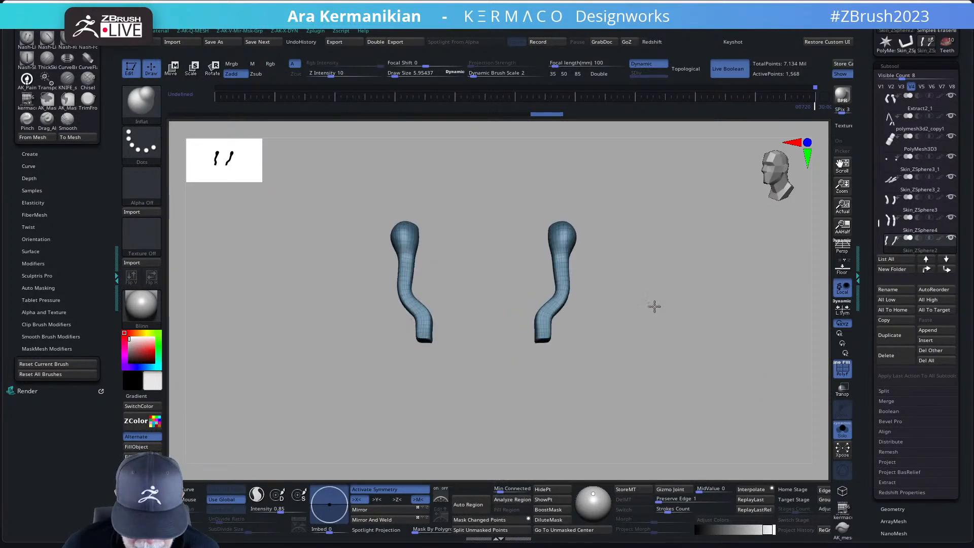
Step: Smooth the bulbous upper ends of the isolated neck tubes and show the whole character again
{"action": "mouse_move", "coordinate": [572, 187]}
{"action": "left_mouse_down", "text": "ctrl+shift"}
{"action": "mouse_move", "coordinate": [587, 339]}
{"action": "mouse_move", "coordinate": [573, 354]}
{"action": "left_mouse_up", "text": "ctrl+shift"}
{"action": "left_click_drag", "start_coordinate": [619, 374], "coordinate": [578, 336]}
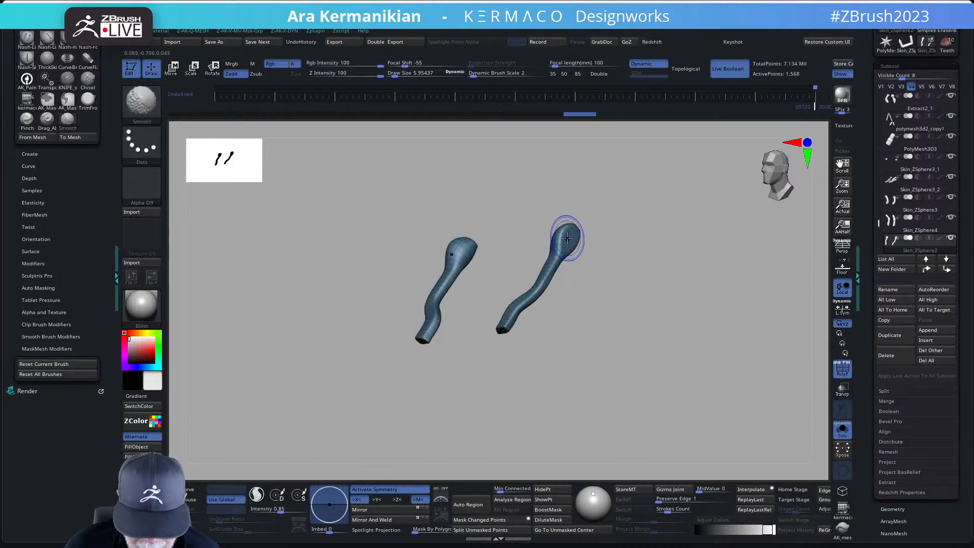
{"action": "left_click", "coordinate": [839, 437]}
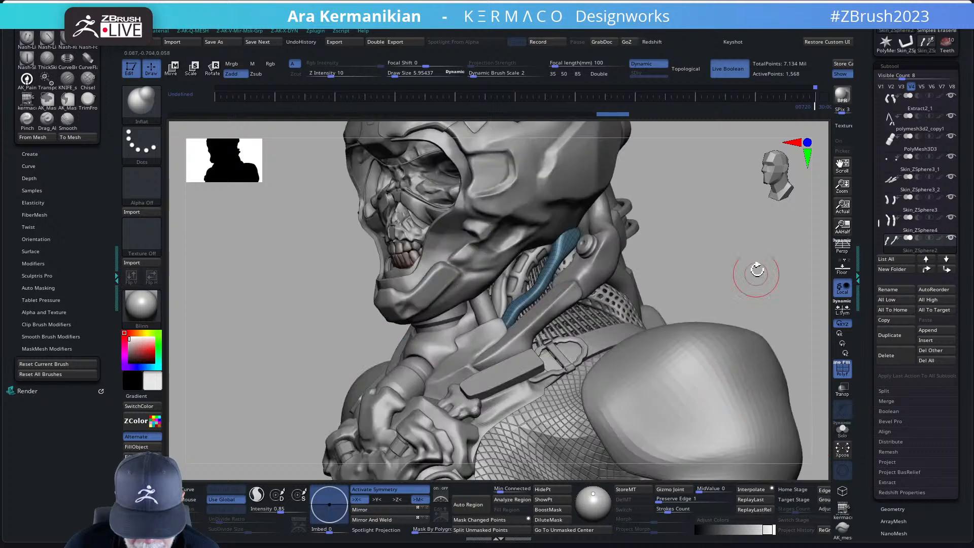
{"action": "mouse_move", "coordinate": [753, 264]}
{"action": "left_mouse_down"}
{"action": "mouse_move", "coordinate": [731, 264]}
{"action": "mouse_move", "coordinate": [750, 264]}
{"action": "left_mouse_up"}
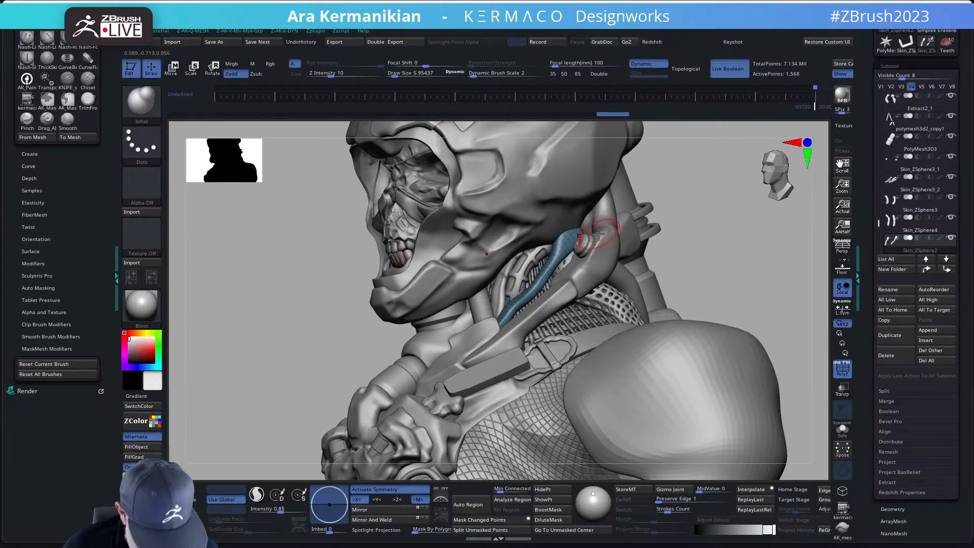
Step: With the Move brush, pull the neck tube's upper end up behind the jaw, toward the round hinge joint
{"action": "key", "text": "b"}
{"action": "key", "text": "m"}
{"action": "key", "text": "v"}
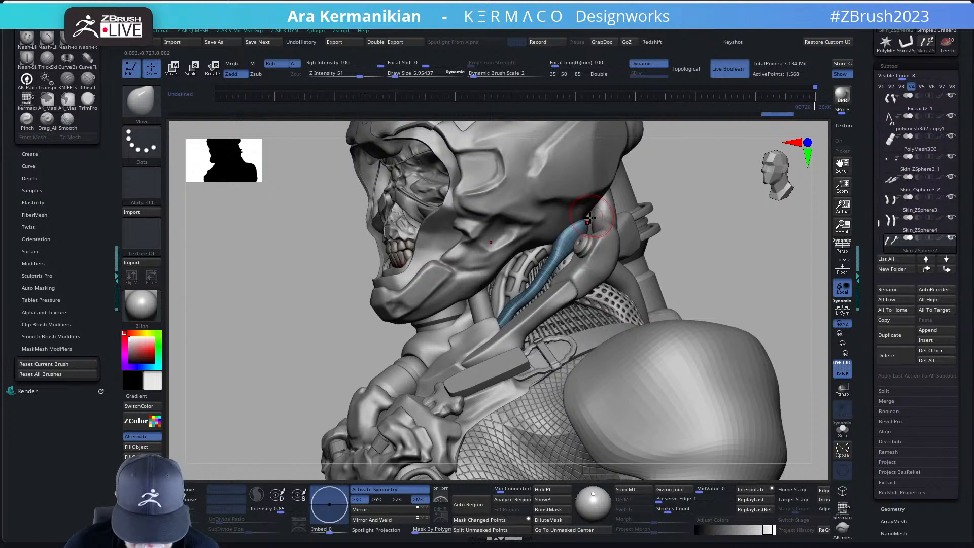
{"action": "left_click_drag", "start_coordinate": [804, 259], "coordinate": [801, 284]}
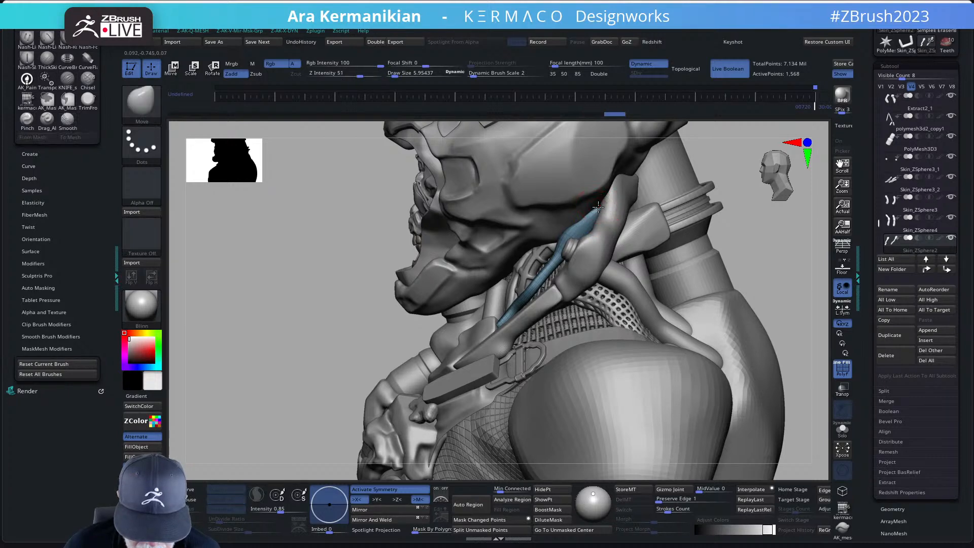
{"action": "left_click_drag", "start_coordinate": [768, 226], "coordinate": [680, 243]}
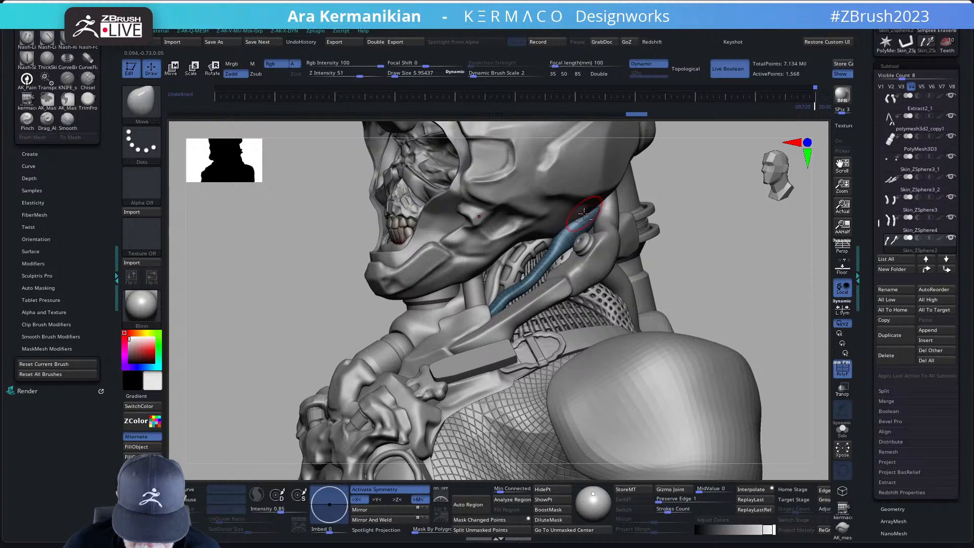
Step: Remesh the neck tubes with ZRemesher using the Same polygon count option
{"action": "left_click_drag", "start_coordinate": [778, 251], "coordinate": [753, 263]}
{"action": "key", "text": "ctrl+q"}
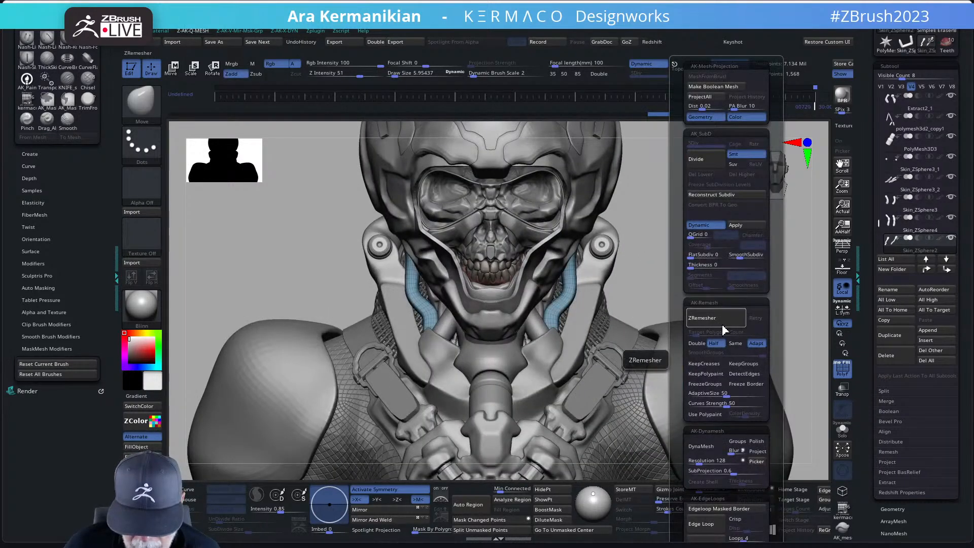
{"action": "left_click", "coordinate": [735, 343]}
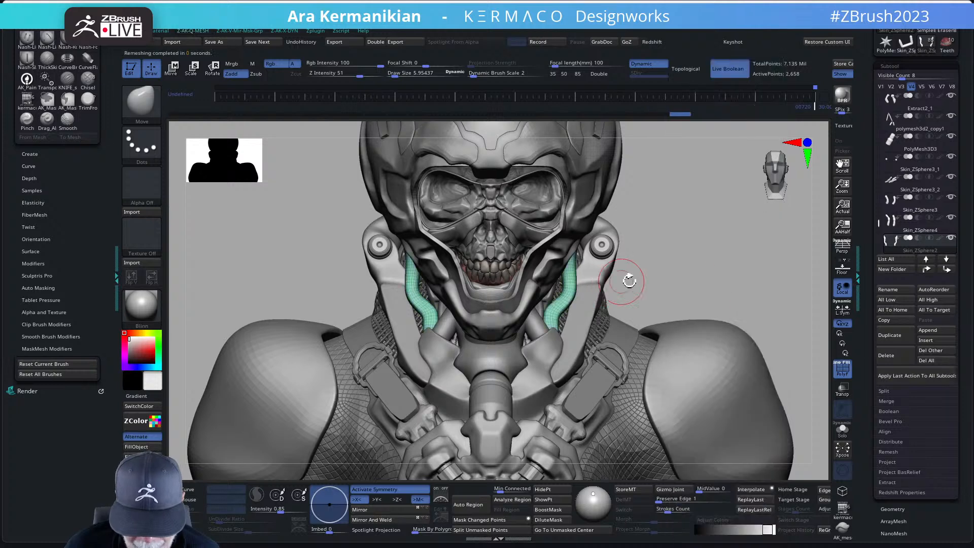
Step: Reshape the remeshed tube's upper end with the Move brush so it tucks between the helmet and the hinge arm
{"action": "left_click_drag", "start_coordinate": [692, 282], "coordinate": [581, 206]}
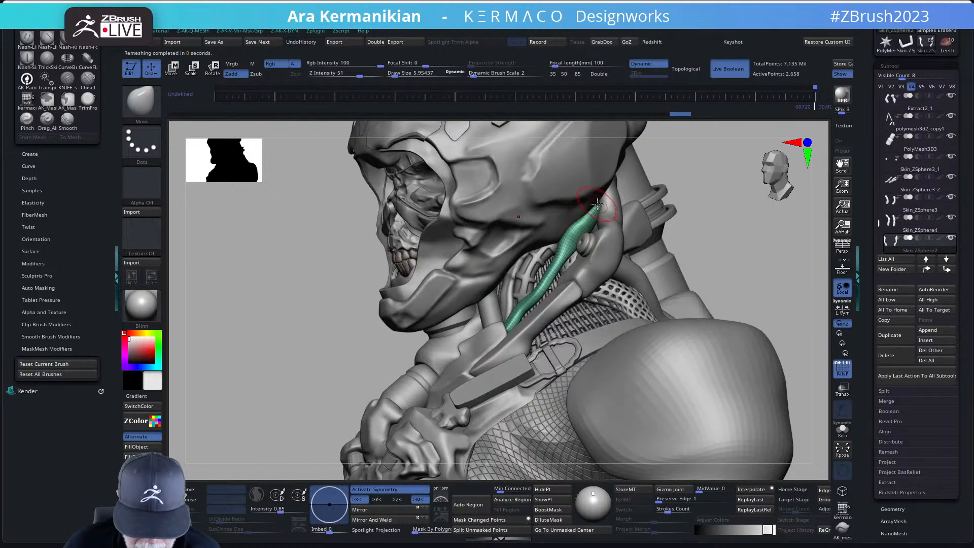
{"action": "left_click_drag", "start_coordinate": [708, 222], "coordinate": [631, 243]}
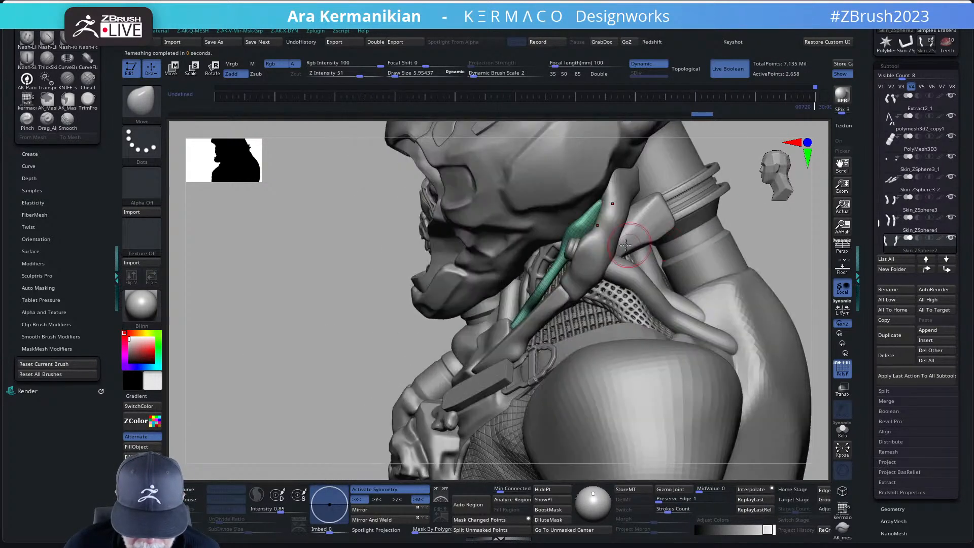
{"action": "left_click_drag", "start_coordinate": [247, 357], "coordinate": [588, 273]}
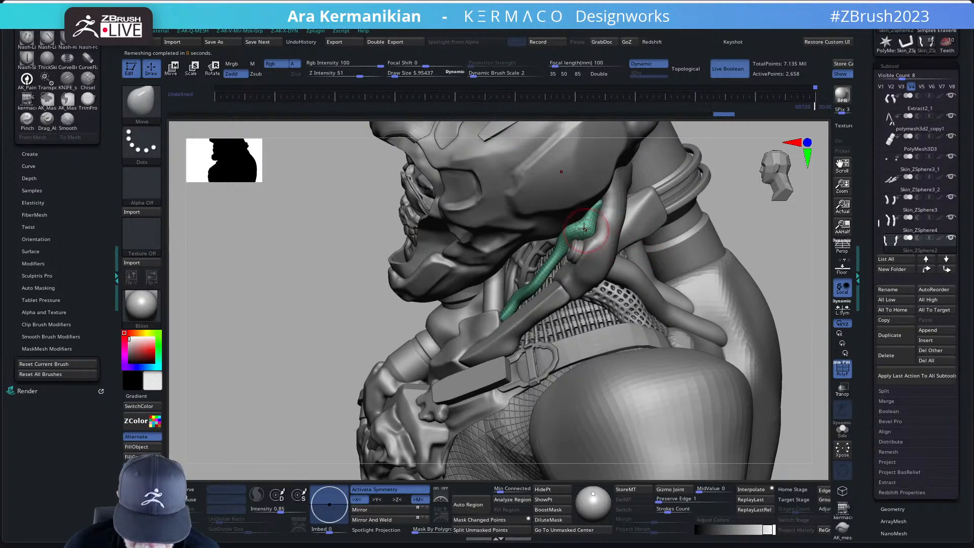
{"action": "left_click_drag", "start_coordinate": [573, 217], "coordinate": [572, 216]}
{"action": "left_click_drag", "start_coordinate": [587, 221], "coordinate": [584, 212]}
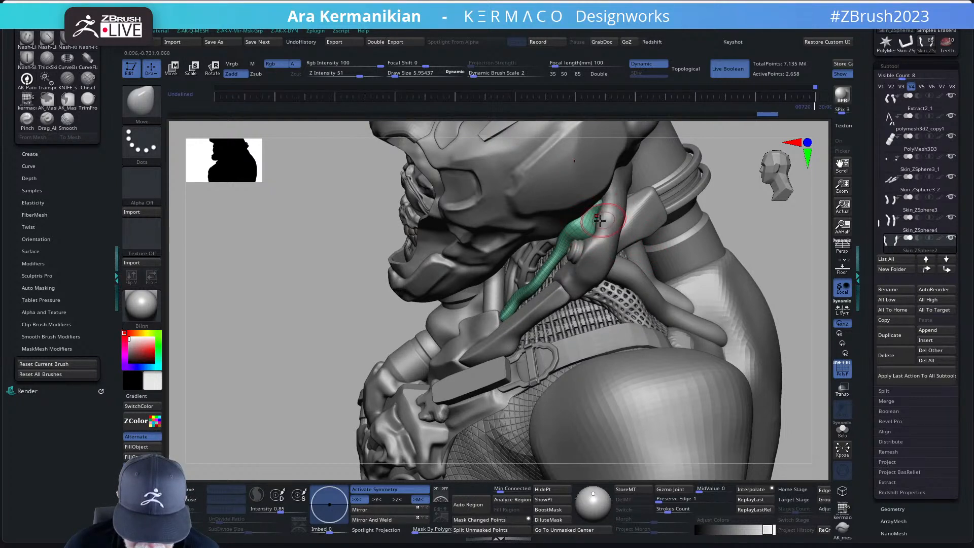
{"action": "left_click_drag", "start_coordinate": [745, 211], "coordinate": [627, 237]}
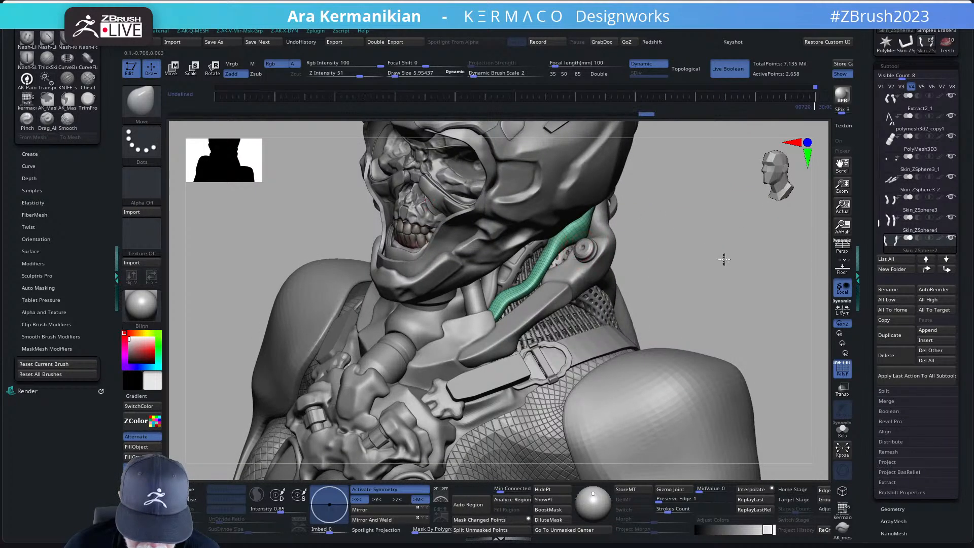
{"action": "left_click_drag", "start_coordinate": [722, 260], "coordinate": [627, 237]}
{"action": "left_click", "coordinate": [571, 259], "text": "alt"}
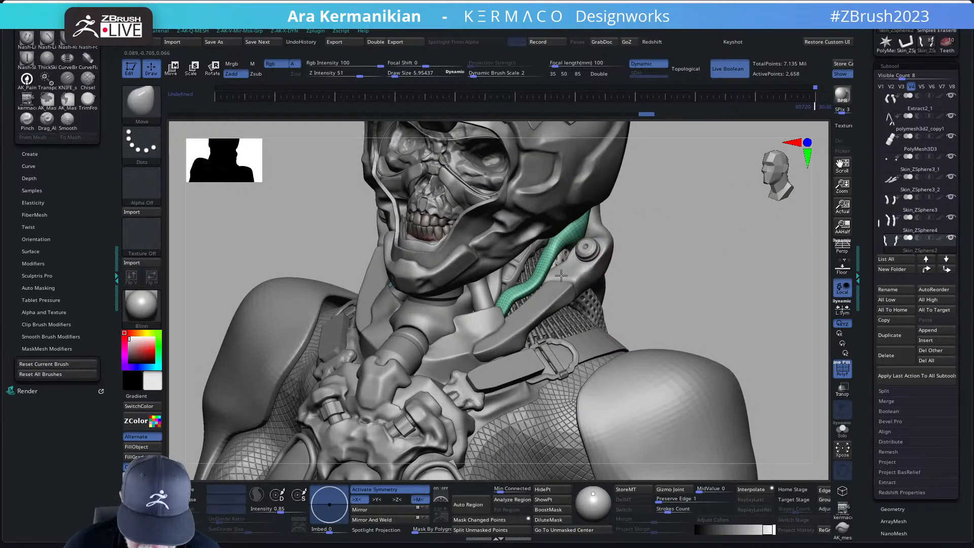
Step: Widen and smooth the tube's upper end beside the hinge arm, shaping it from the side view
{"action": "left_click_drag", "start_coordinate": [659, 278], "coordinate": [573, 211]}
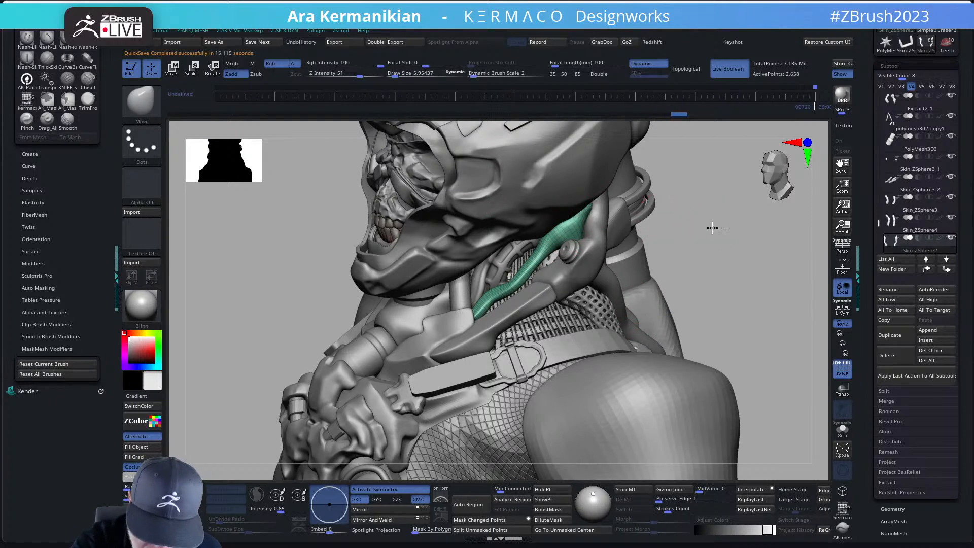
{"action": "left_click_drag", "start_coordinate": [711, 226], "coordinate": [645, 223]}
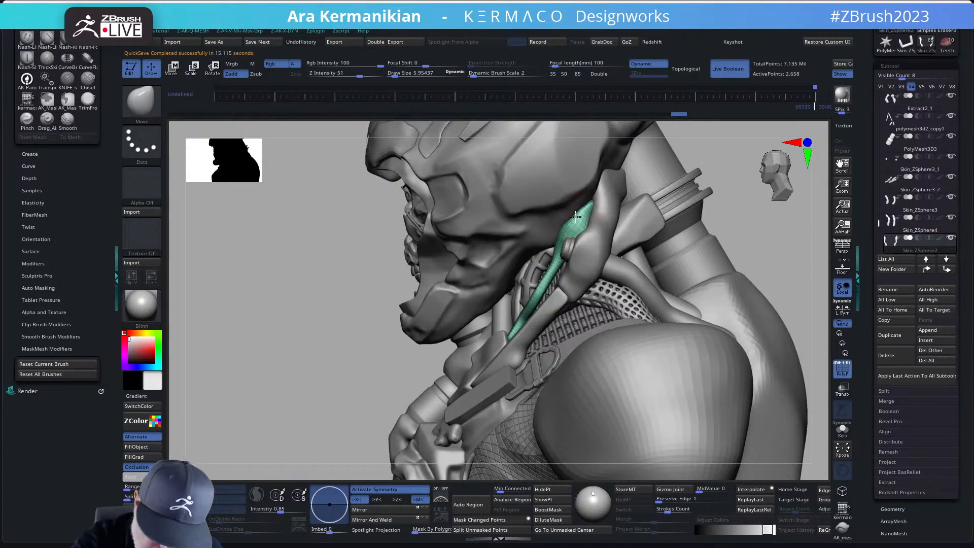
{"action": "mouse_move", "coordinate": [572, 218]}
{"action": "left_mouse_down"}
{"action": "mouse_move", "coordinate": [592, 204]}
{"action": "mouse_move", "coordinate": [572, 228]}
{"action": "left_mouse_up"}
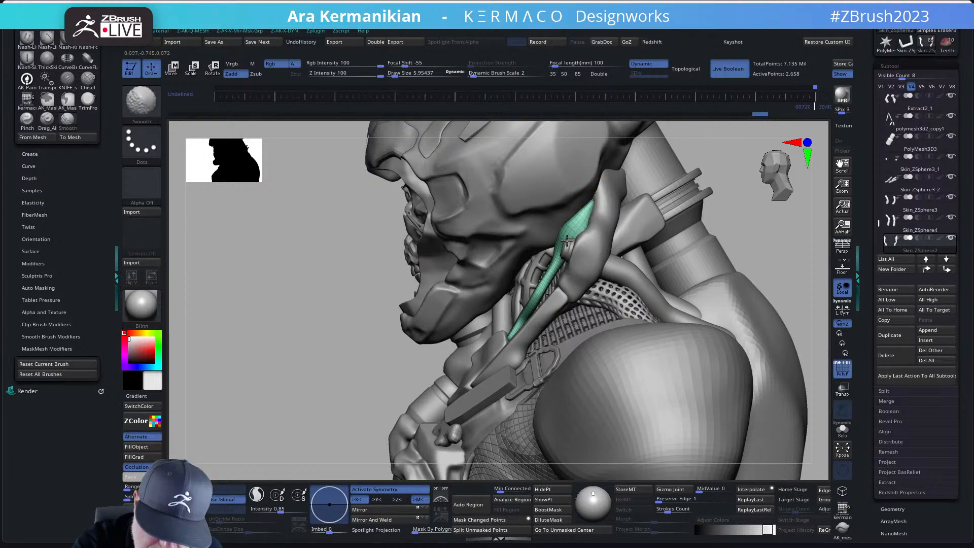
{"action": "left_click_drag", "start_coordinate": [728, 228], "coordinate": [722, 226]}
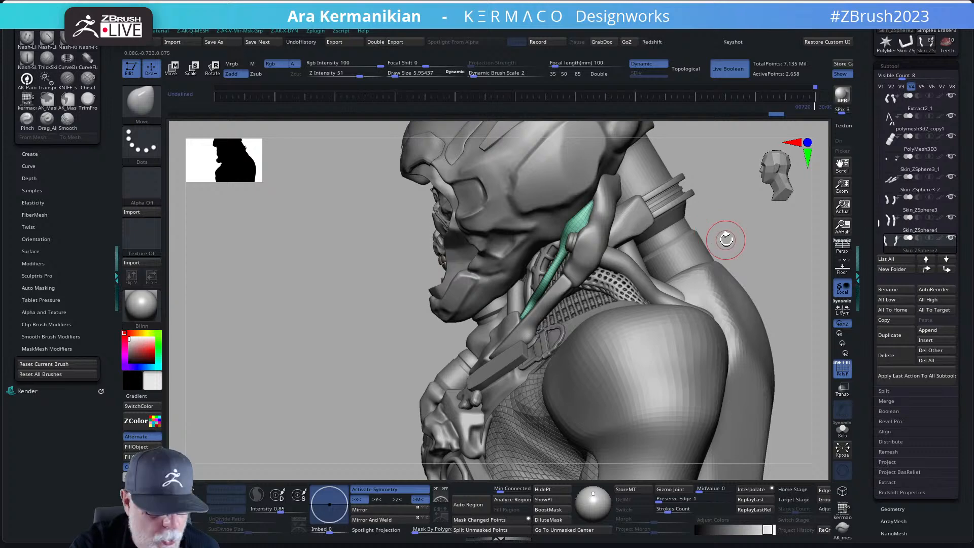
{"action": "mouse_move", "coordinate": [728, 244]}
{"action": "left_mouse_down"}
{"action": "mouse_move", "coordinate": [756, 235]}
{"action": "mouse_move", "coordinate": [713, 224]}
{"action": "mouse_move", "coordinate": [607, 231]}
{"action": "left_mouse_up"}
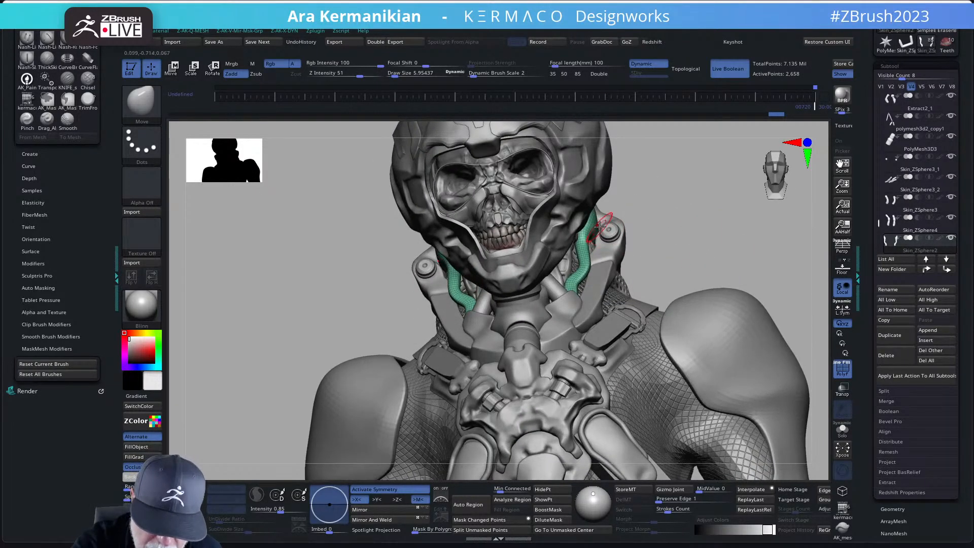
Step: Isolate the neck tubes and smooth their flared upper ends
{"action": "left_click", "coordinate": [842, 429]}
{"action": "key", "text": "shift"}
{"action": "key", "text": "ctrl+shift"}
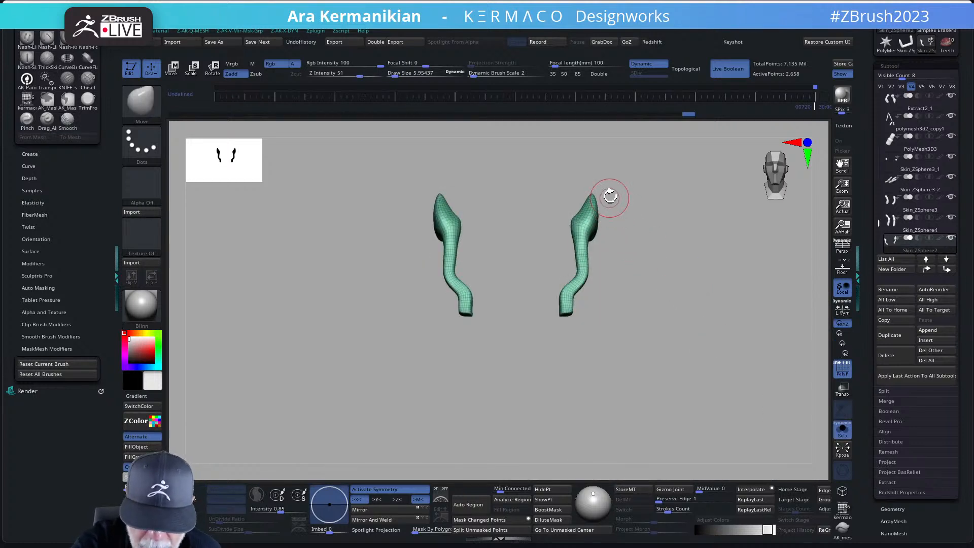
{"action": "mouse_move", "coordinate": [605, 176]}
{"action": "left_mouse_down", "text": "ctrl+shift"}
{"action": "mouse_move", "coordinate": [618, 249]}
{"action": "mouse_move", "coordinate": [601, 263]}
{"action": "mouse_move", "coordinate": [643, 256]}
{"action": "mouse_move", "coordinate": [657, 239]}
{"action": "mouse_move", "coordinate": [640, 208]}
{"action": "mouse_move", "coordinate": [655, 196]}
{"action": "mouse_move", "coordinate": [651, 212]}
{"action": "mouse_move", "coordinate": [702, 246]}
{"action": "mouse_move", "coordinate": [681, 270]}
{"action": "mouse_move", "coordinate": [691, 354]}
{"action": "left_mouse_up", "text": "ctrl+shift"}
{"action": "left_click_drag", "start_coordinate": [595, 220], "coordinate": [599, 241], "text": "shift"}
Step: Run ZRemesher again on the isolated tubes with the Same option, and bring back the rest of the model
{"action": "key", "text": "ctrl+q"}
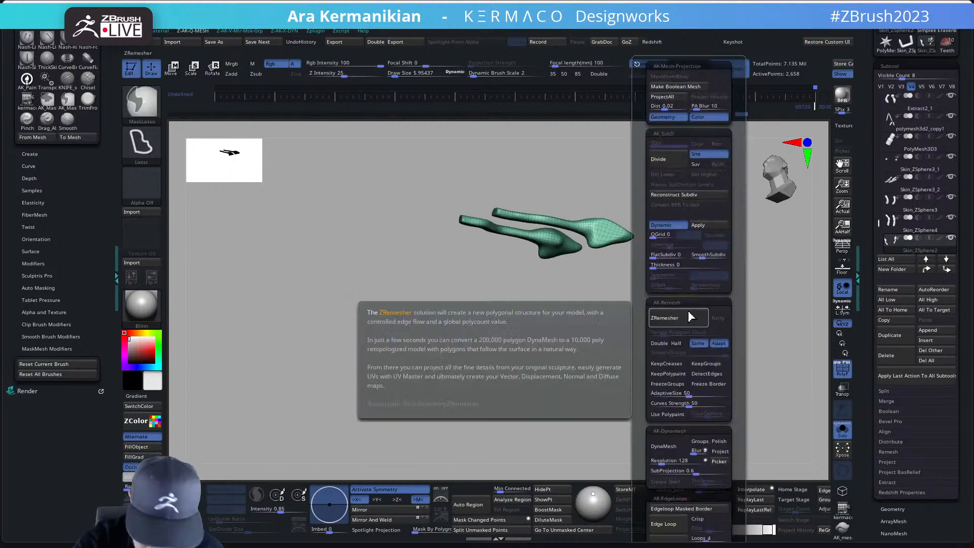
{"action": "left_click", "coordinate": [683, 323]}
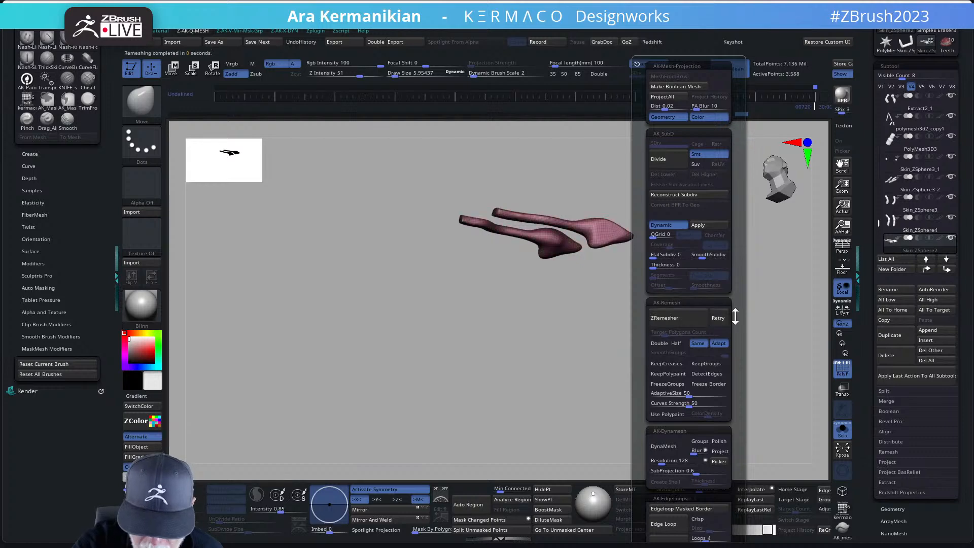
{"action": "left_click_drag", "start_coordinate": [587, 354], "coordinate": [659, 258]}
{"action": "left_click", "coordinate": [842, 429]}
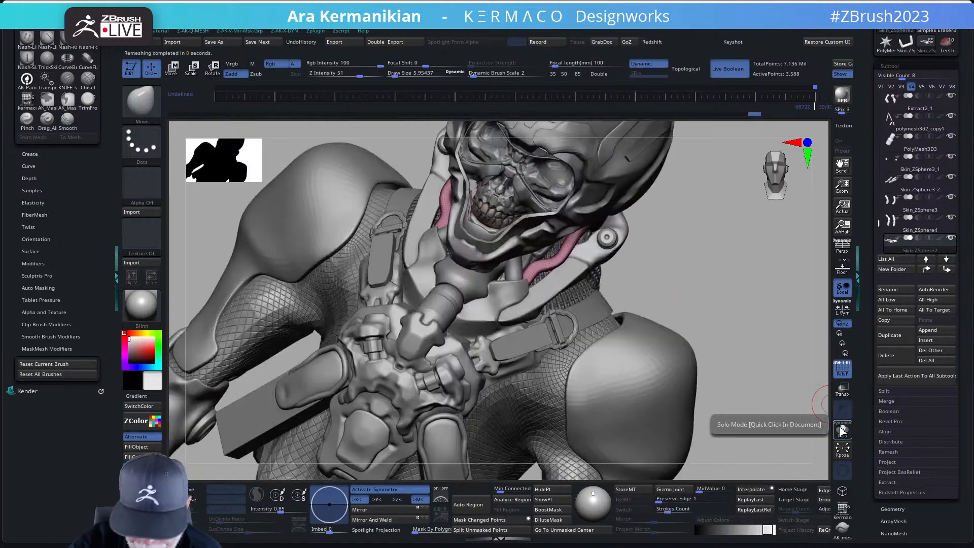
Step: Enlarge the Move brush to a draw size of 10.71 and pull the tube's upper end up behind the helmet
{"action": "left_click_drag", "start_coordinate": [718, 298], "coordinate": [680, 228]}
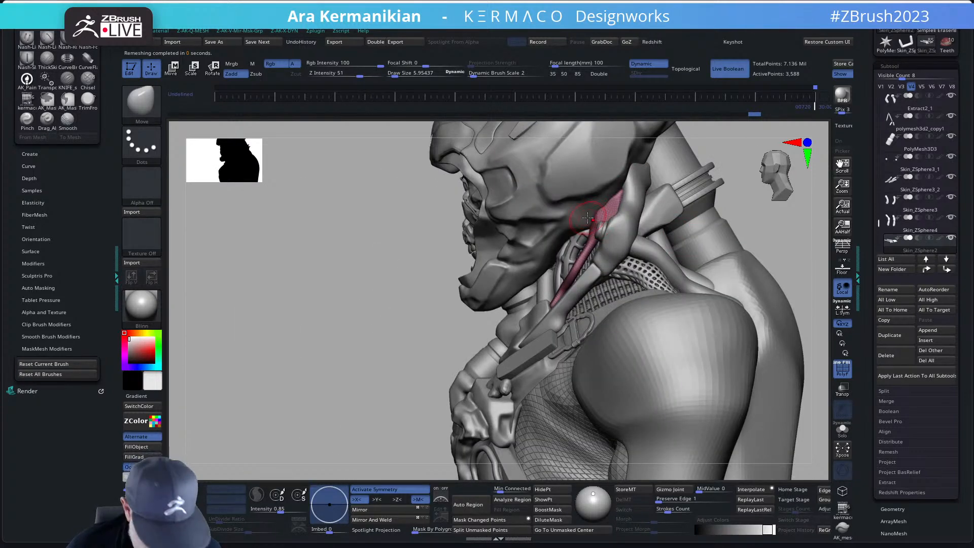
{"action": "key", "text": "s"}
{"action": "left_click_drag", "start_coordinate": [615, 209], "coordinate": [617, 209]}
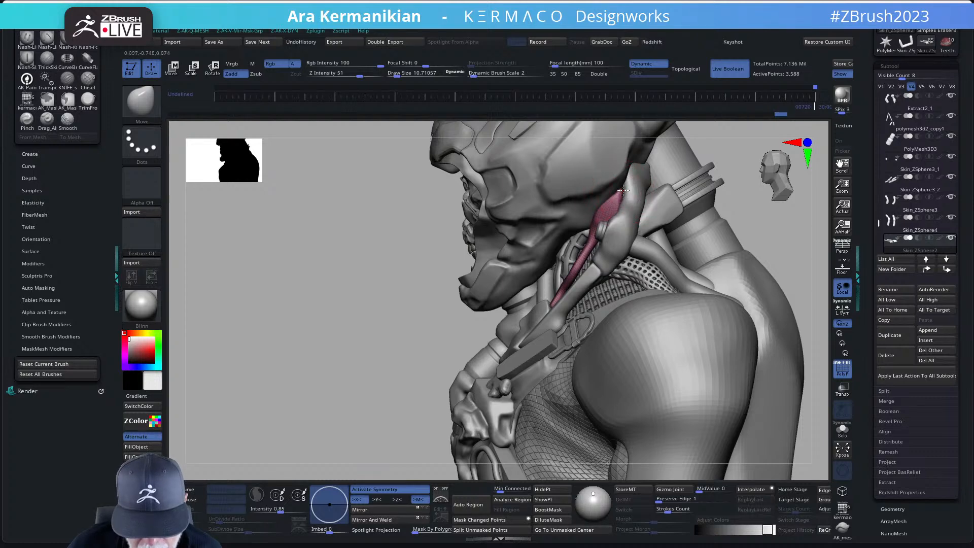
{"action": "left_click_drag", "start_coordinate": [751, 152], "coordinate": [690, 211]}
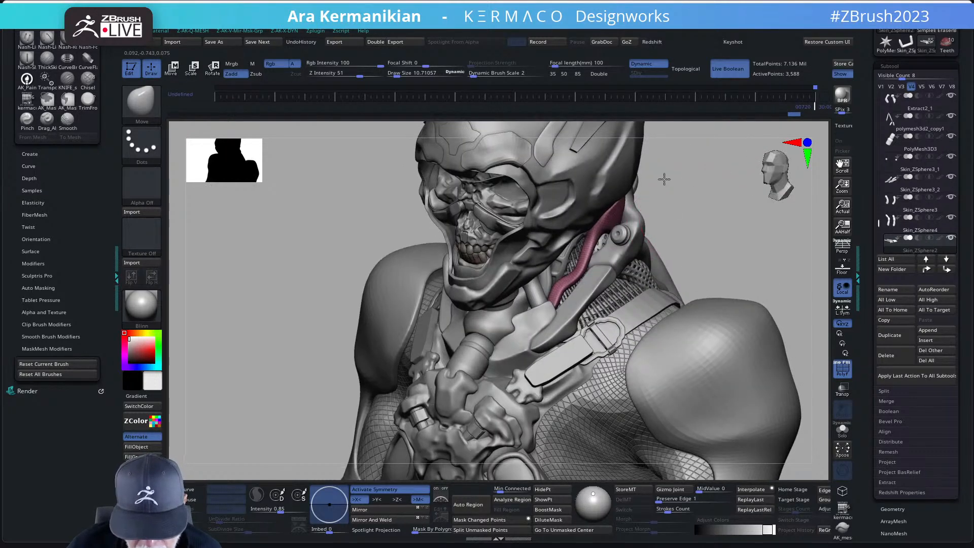
Step: Reduce the draw size to 5.95 and tuck the tube's upper tip between the helmet's rear edge and the hinge arm
{"action": "left_click_drag", "start_coordinate": [663, 181], "coordinate": [623, 189]}
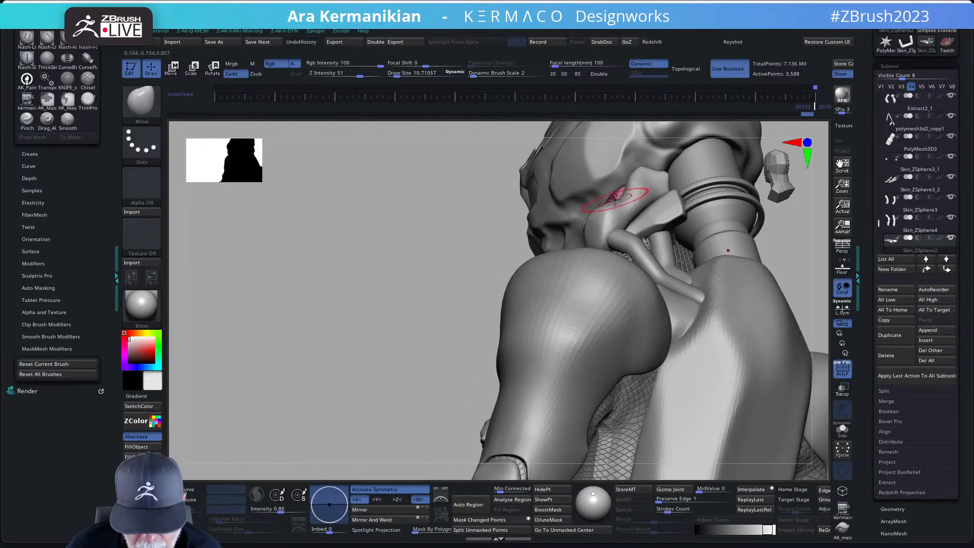
{"action": "key", "text": "s"}
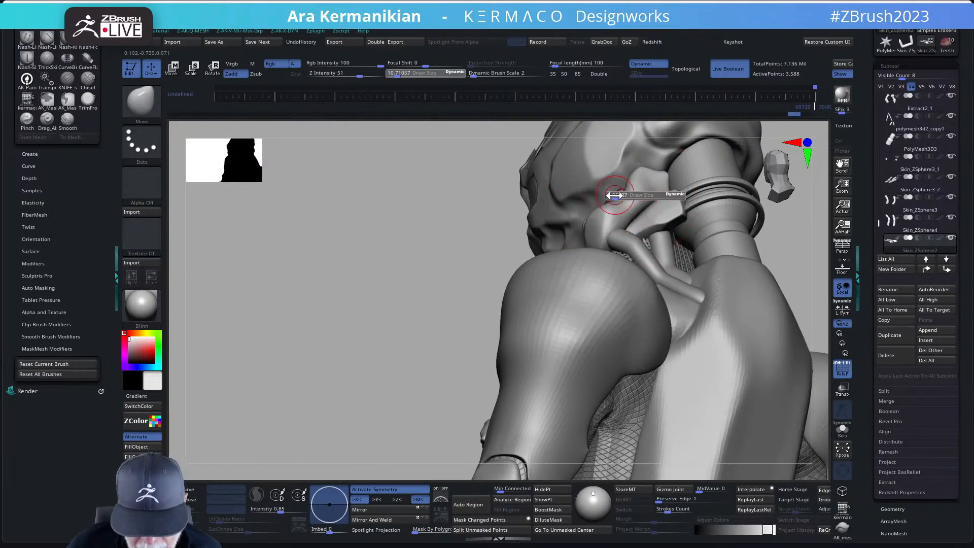
{"action": "left_click_drag", "start_coordinate": [614, 195], "coordinate": [633, 175]}
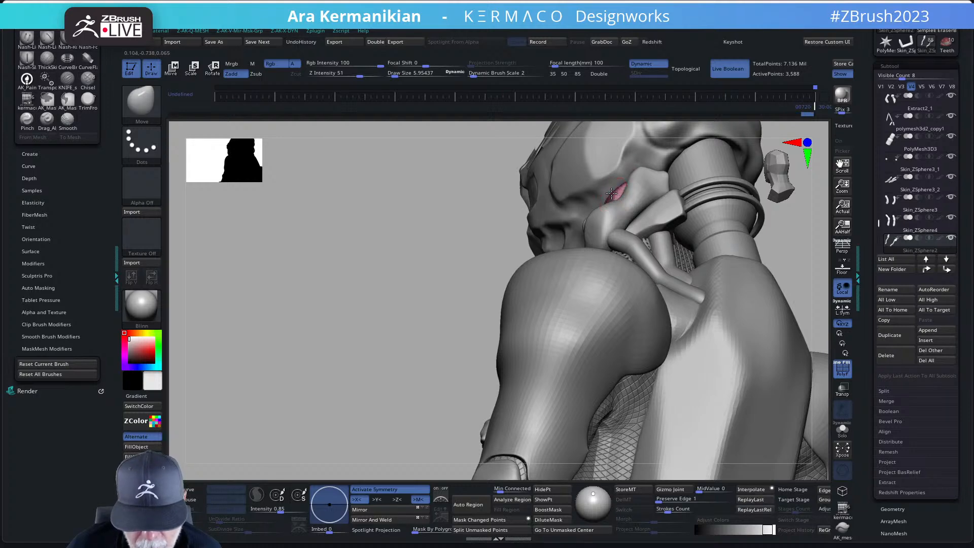
{"action": "left_click_drag", "start_coordinate": [623, 181], "coordinate": [626, 178]}
{"action": "mouse_move", "coordinate": [220, 272]}
{"action": "left_mouse_down"}
{"action": "mouse_move", "coordinate": [274, 282]}
{"action": "mouse_move", "coordinate": [324, 271]}
{"action": "left_mouse_up"}
{"action": "mouse_move", "coordinate": [747, 212]}
{"action": "left_mouse_down"}
{"action": "mouse_move", "coordinate": [735, 239]}
{"action": "mouse_move", "coordinate": [626, 216]}
{"action": "left_mouse_up"}
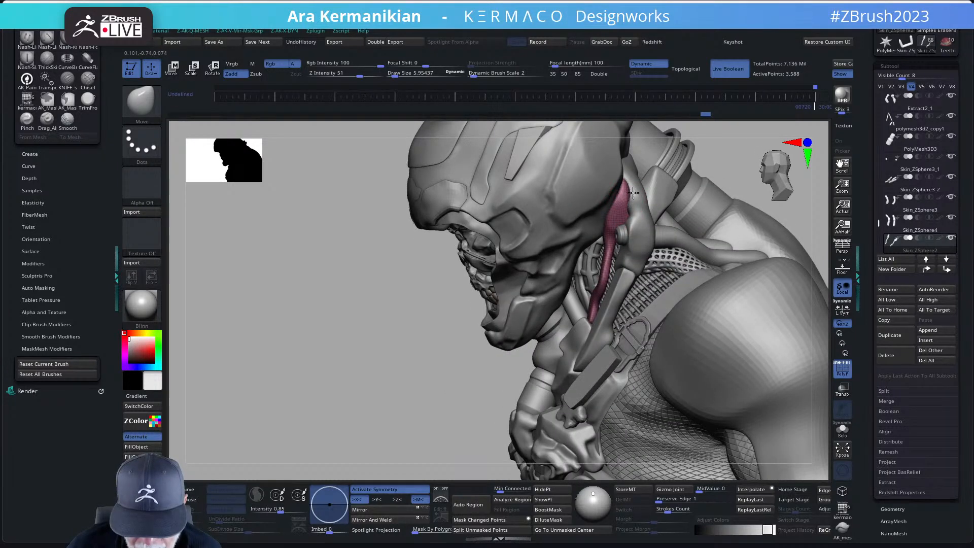
{"action": "left_click_drag", "start_coordinate": [638, 190], "coordinate": [632, 191]}
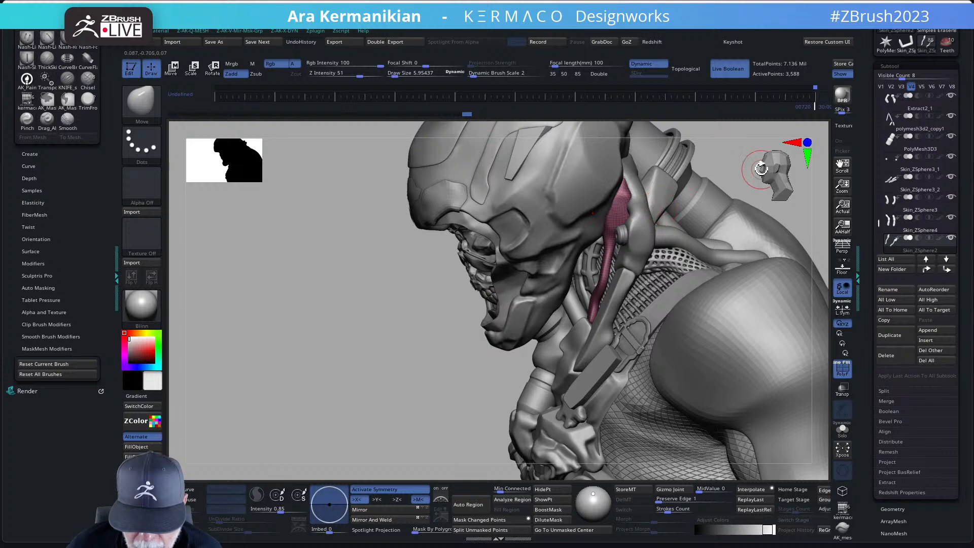
Step: Enlarge the Move brush to a draw size of 17.05 and adjust the curve of the neck tubes beside the jaw
{"action": "mouse_move", "coordinate": [739, 172]}
{"action": "left_mouse_down"}
{"action": "mouse_move", "coordinate": [766, 164]}
{"action": "mouse_move", "coordinate": [731, 200]}
{"action": "mouse_move", "coordinate": [739, 182]}
{"action": "left_mouse_up"}
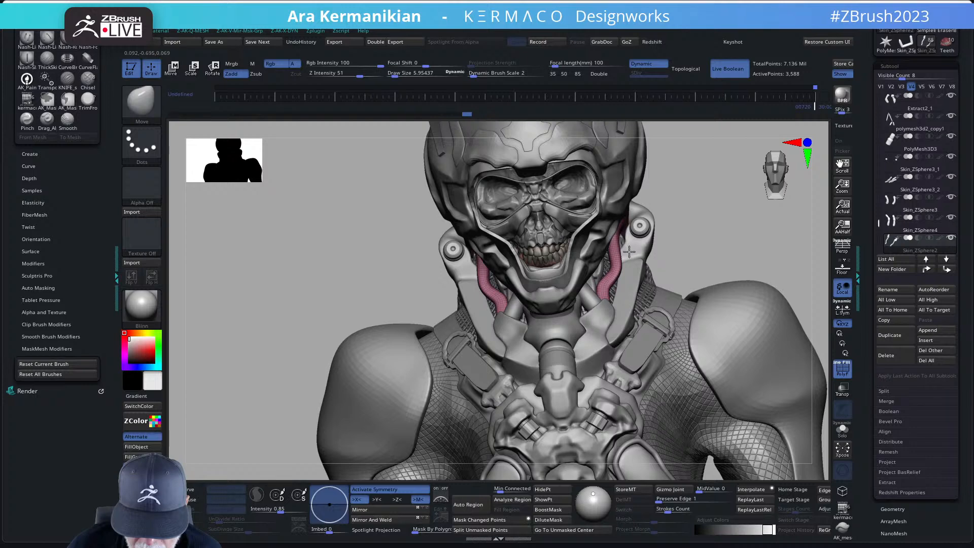
{"action": "left_click_drag", "start_coordinate": [717, 244], "coordinate": [715, 218]}
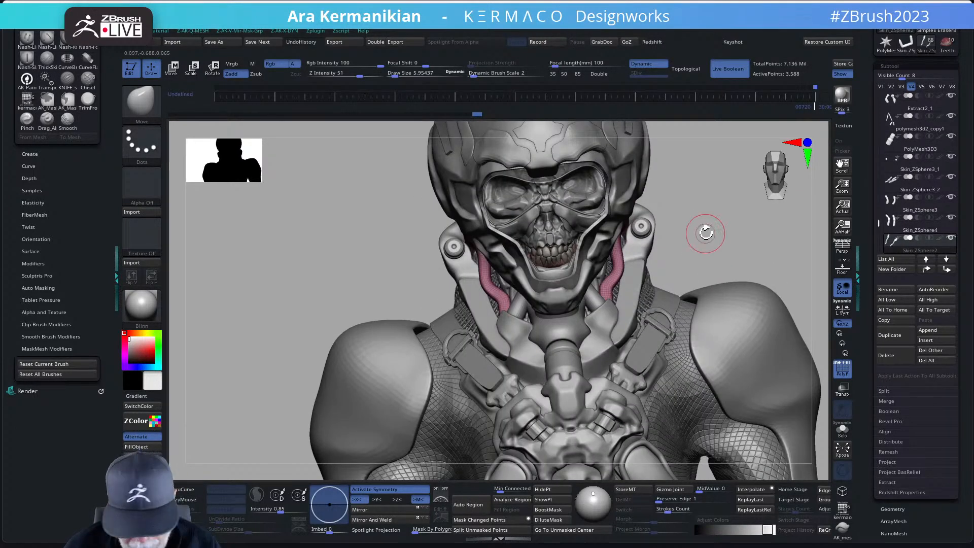
{"action": "key", "text": "s"}
{"action": "left_click_drag", "start_coordinate": [602, 301], "coordinate": [611, 301]}
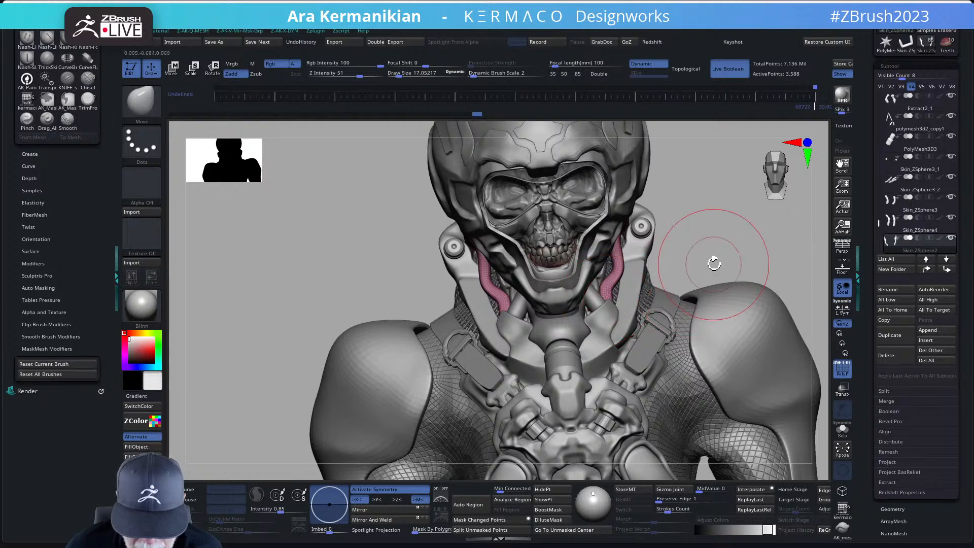
{"action": "left_click_drag", "start_coordinate": [713, 263], "coordinate": [706, 268], "text": "shift"}
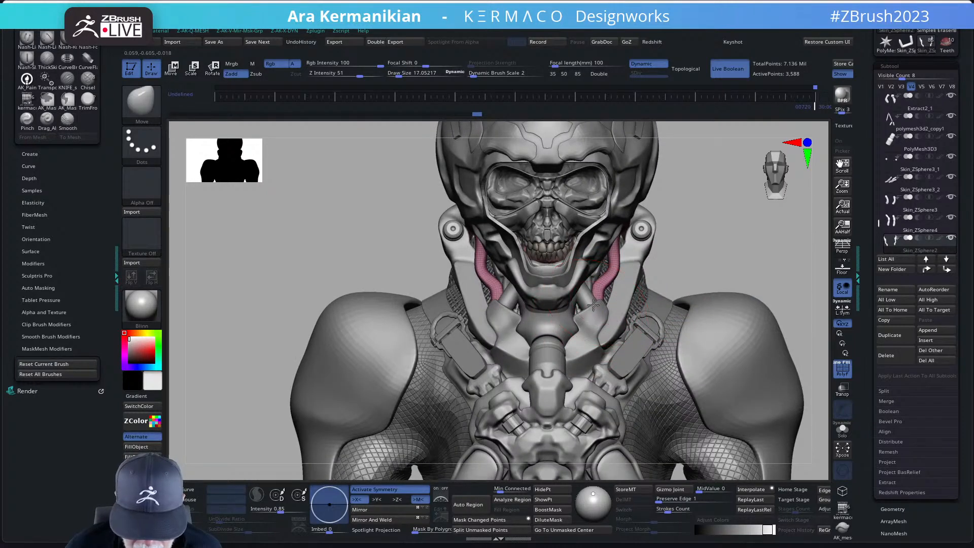
{"action": "left_click_drag", "start_coordinate": [613, 282], "coordinate": [618, 281]}
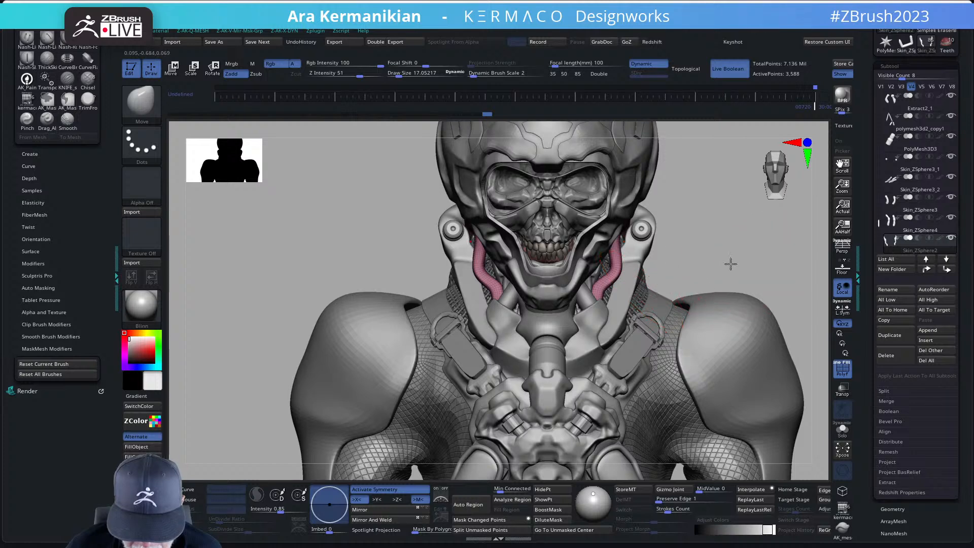
{"action": "left_click_drag", "start_coordinate": [729, 266], "coordinate": [700, 271]}
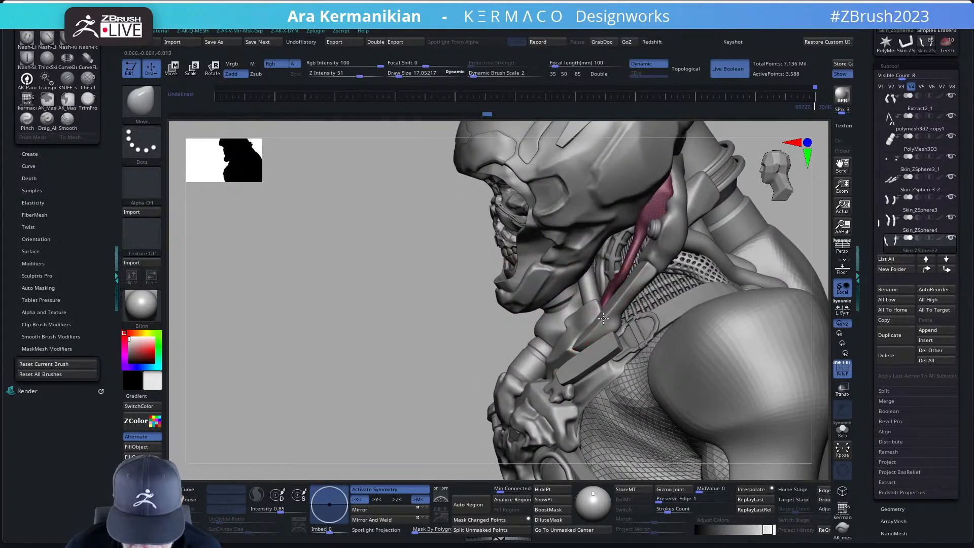
{"action": "left_click_drag", "start_coordinate": [623, 270], "coordinate": [630, 267]}
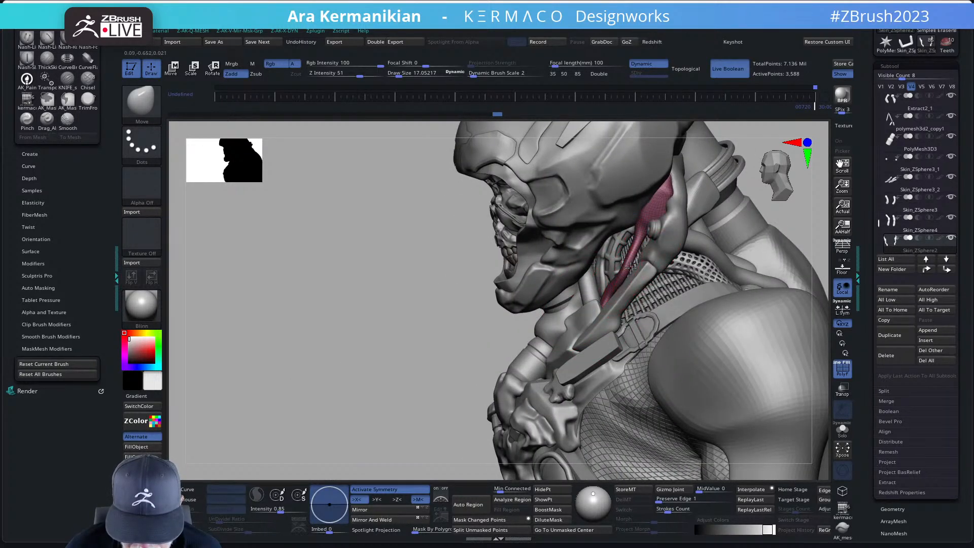
Step: Select the upper hinge arm pieces and pull their upper ends back and inward toward the neck cylinder with the Move brush
{"action": "left_click", "coordinate": [664, 233], "text": "alt"}
{"action": "left_click_drag", "start_coordinate": [293, 279], "coordinate": [320, 276]}
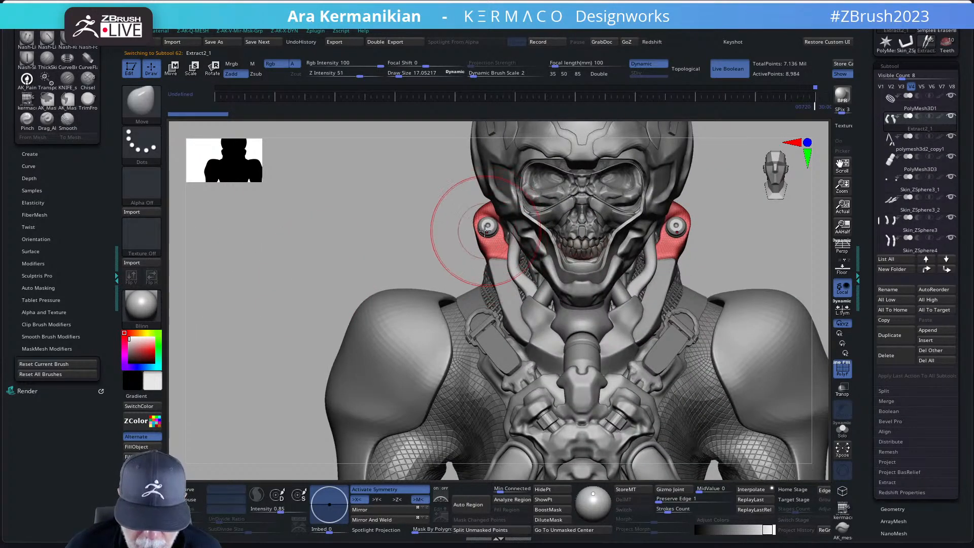
{"action": "mouse_move", "coordinate": [739, 234]}
{"action": "left_mouse_down"}
{"action": "mouse_move", "coordinate": [702, 243]}
{"action": "mouse_move", "coordinate": [634, 153]}
{"action": "left_mouse_up"}
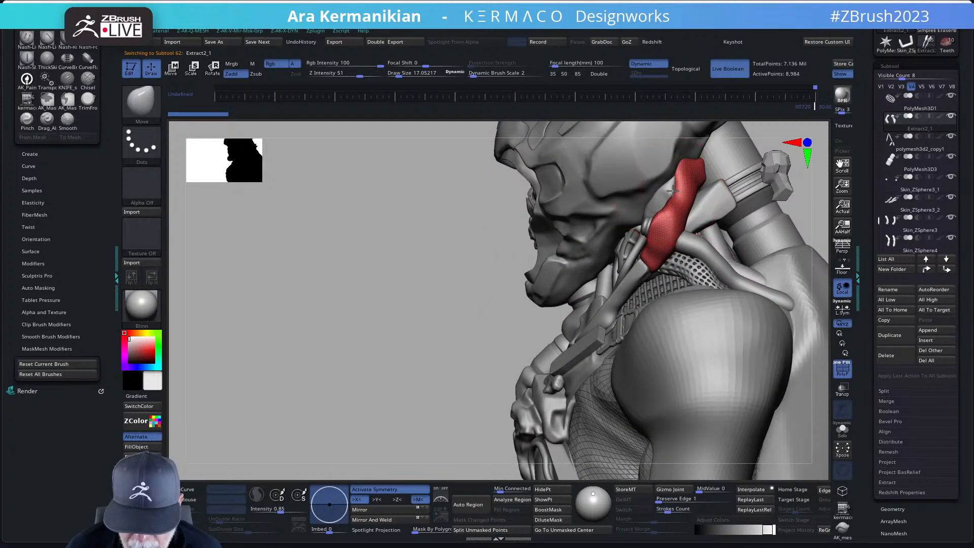
{"action": "left_click_drag", "start_coordinate": [681, 195], "coordinate": [677, 196]}
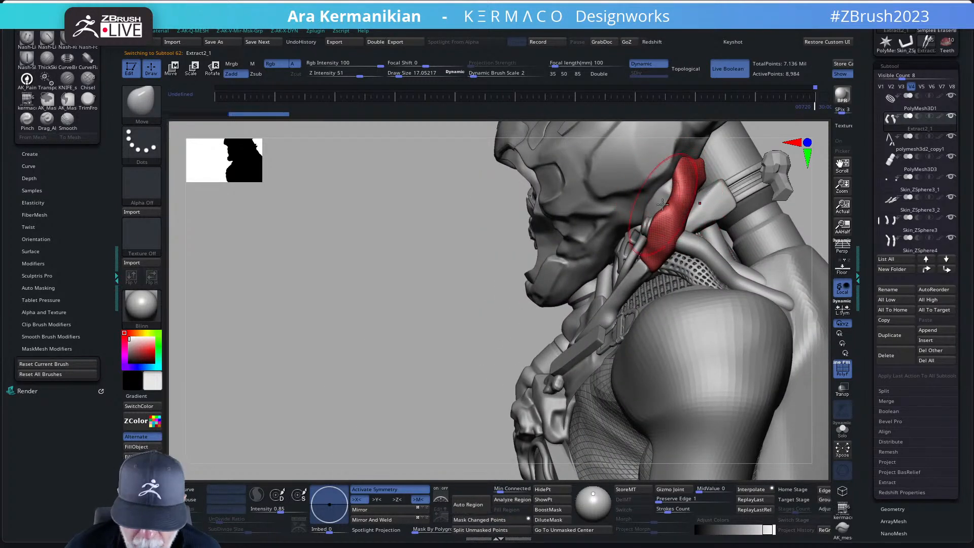
{"action": "left_click_drag", "start_coordinate": [459, 363], "coordinate": [423, 355]}
{"action": "left_click_drag", "start_coordinate": [419, 318], "coordinate": [370, 358], "text": "alt"}
{"action": "mouse_move", "coordinate": [760, 253]}
{"action": "left_mouse_down"}
{"action": "mouse_move", "coordinate": [779, 274]}
{"action": "mouse_move", "coordinate": [735, 283]}
{"action": "mouse_move", "coordinate": [686, 266]}
{"action": "left_mouse_up"}
Step: Reduce the draw size to 6.99 and pull the hinge pieces' upper edge up into a peak beneath the helmet's rear
{"action": "key", "text": "s"}
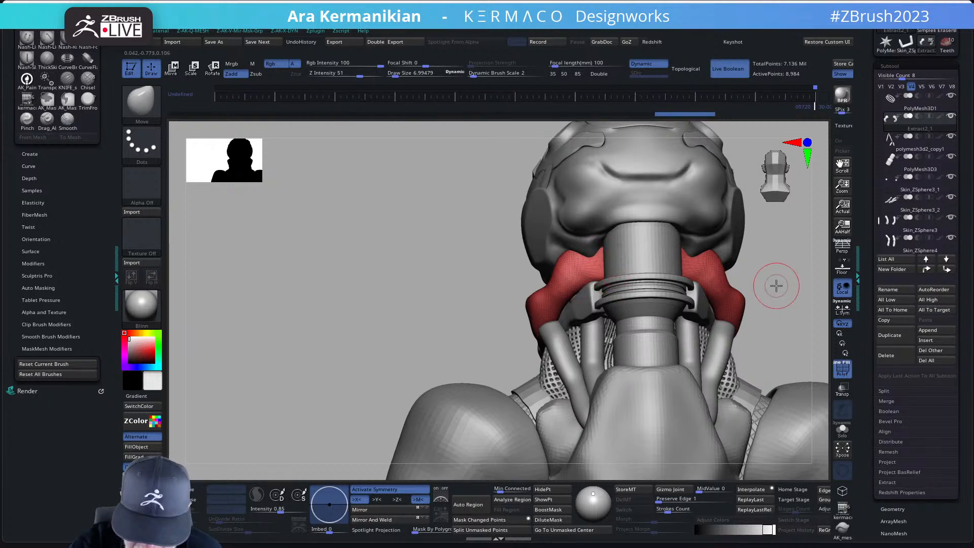
{"action": "mouse_move", "coordinate": [776, 283]}
{"action": "left_mouse_down"}
{"action": "mouse_move", "coordinate": [765, 267]}
{"action": "mouse_move", "coordinate": [768, 285]}
{"action": "mouse_move", "coordinate": [685, 282]}
{"action": "left_mouse_up"}
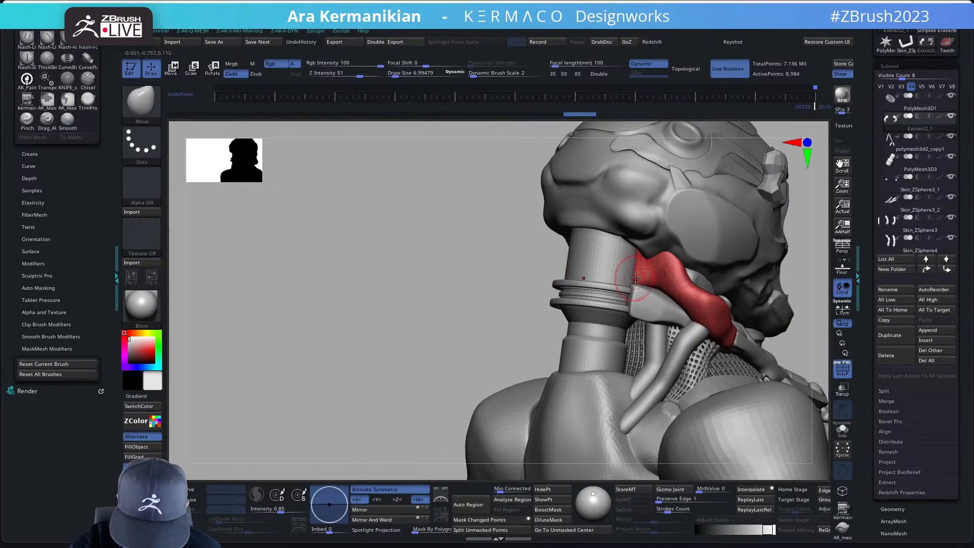
{"action": "left_click_drag", "start_coordinate": [800, 292], "coordinate": [654, 285]}
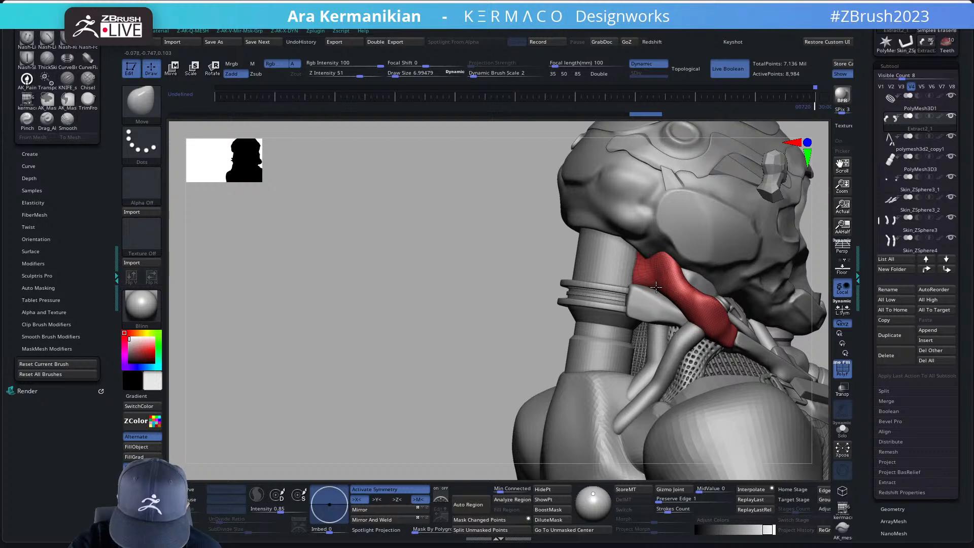
{"action": "left_click_drag", "start_coordinate": [518, 300], "coordinate": [681, 252]}
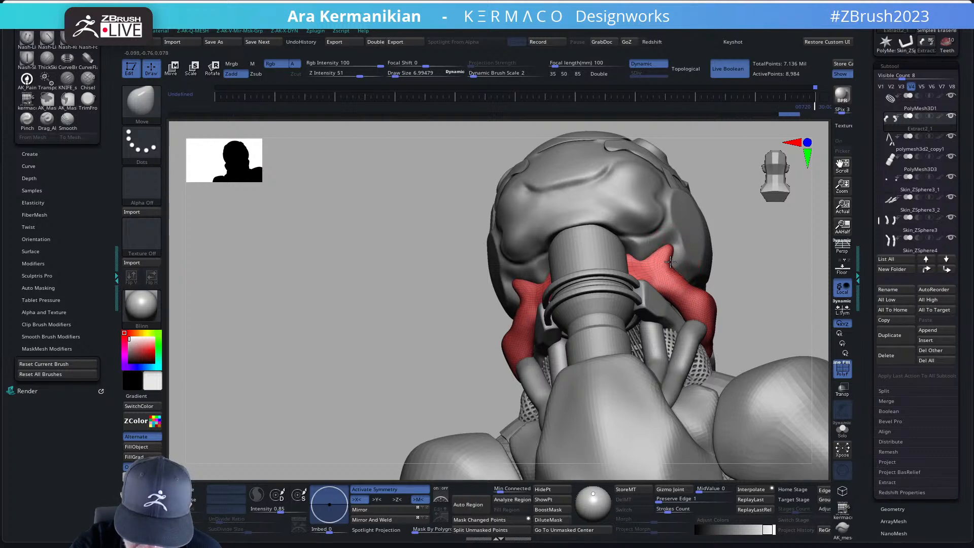
{"action": "left_click_drag", "start_coordinate": [670, 262], "coordinate": [669, 247], "text": "ctrl+alt"}
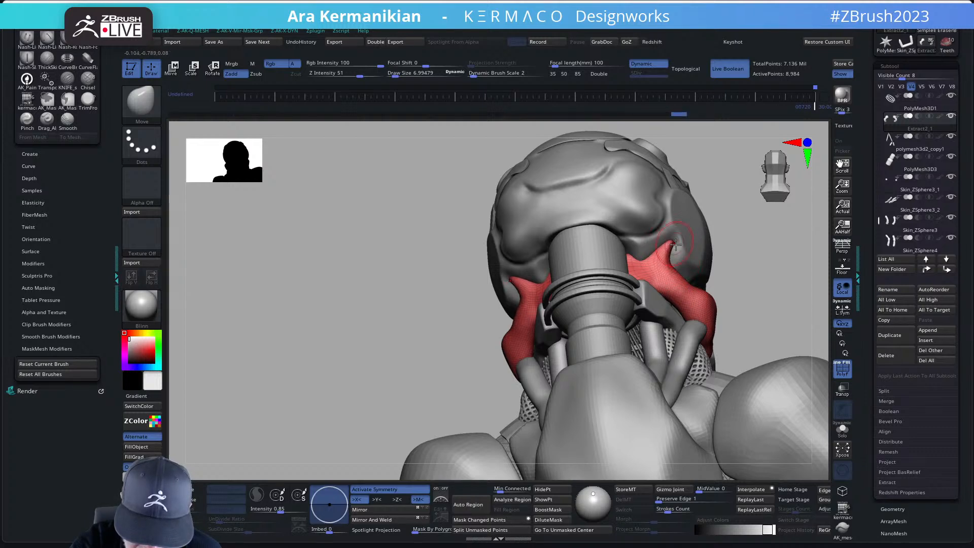
{"action": "left_click_drag", "start_coordinate": [745, 272], "coordinate": [673, 269]}
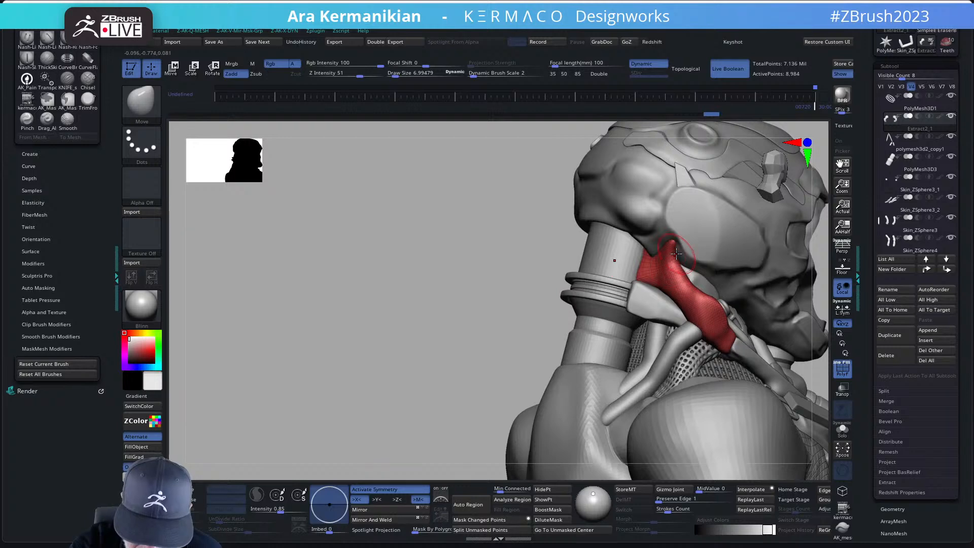
{"action": "left_click_drag", "start_coordinate": [502, 323], "coordinate": [682, 261]}
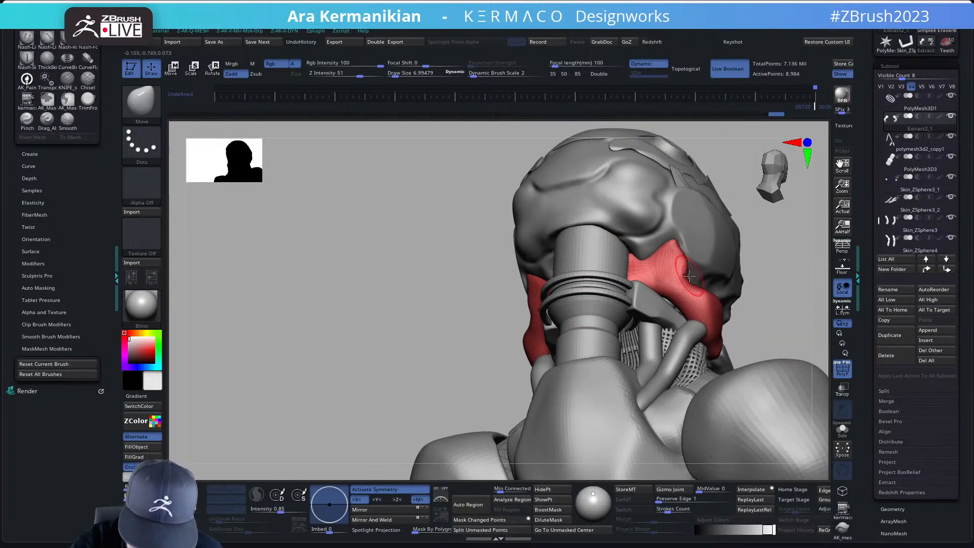
{"action": "left_click_drag", "start_coordinate": [689, 276], "coordinate": [684, 260]}
Step: Refine the outline of the hinge piece's raised peak, turn off the polyframe display and smooth the surface below the peak
{"action": "key", "text": "shift"}
{"action": "left_click_drag", "start_coordinate": [750, 285], "coordinate": [716, 286], "text": "alt"}
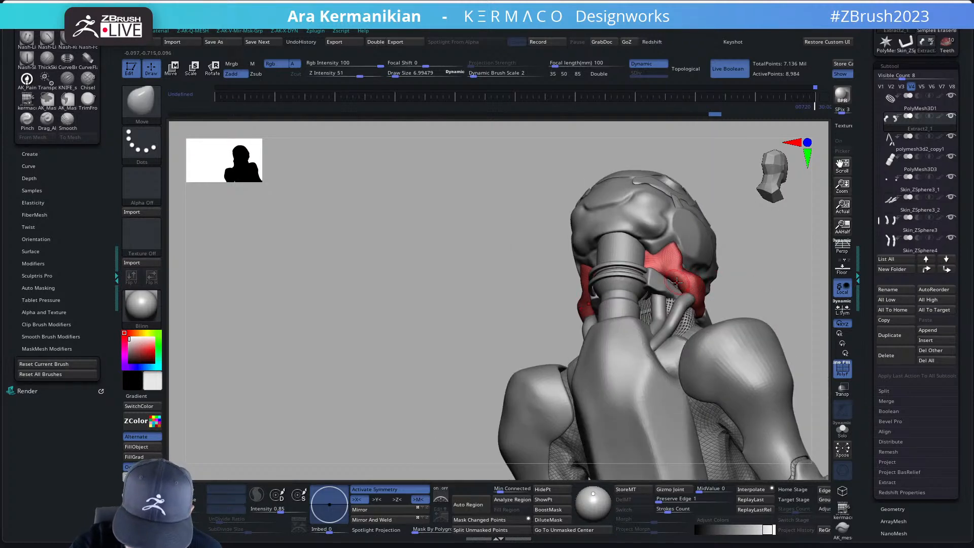
{"action": "left_click_drag", "start_coordinate": [765, 257], "coordinate": [712, 285]}
{"action": "left_click_drag", "start_coordinate": [765, 260], "coordinate": [680, 288]}
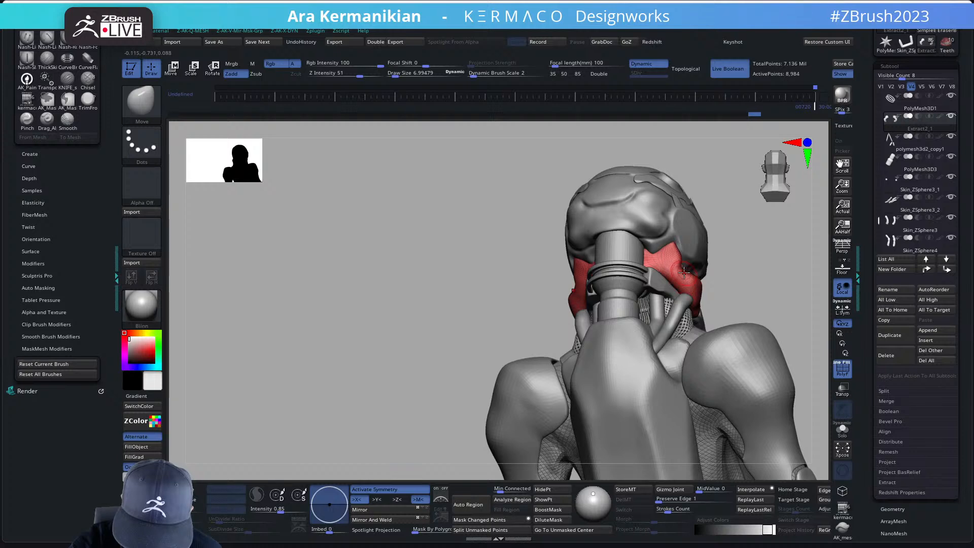
{"action": "left_click_drag", "start_coordinate": [759, 267], "coordinate": [706, 274]}
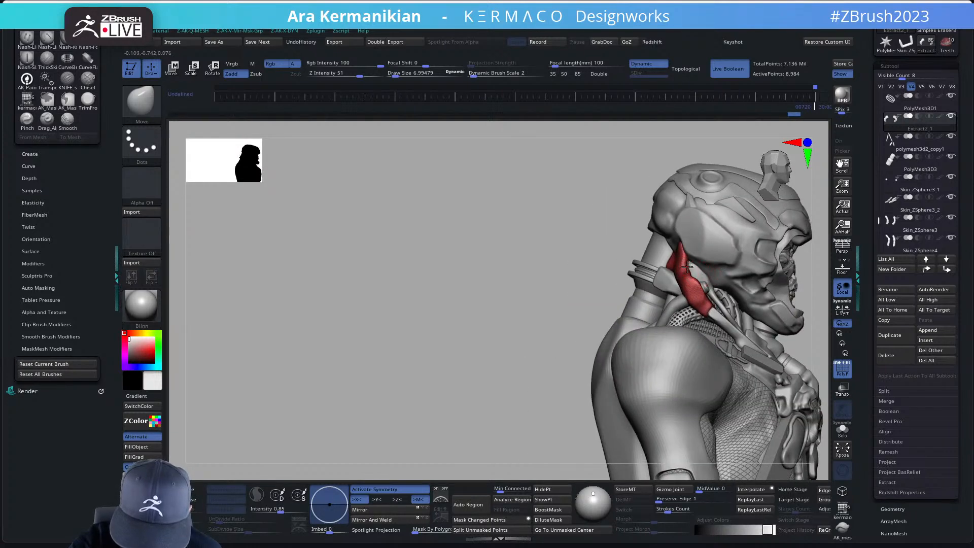
{"action": "key", "text": "shift"}
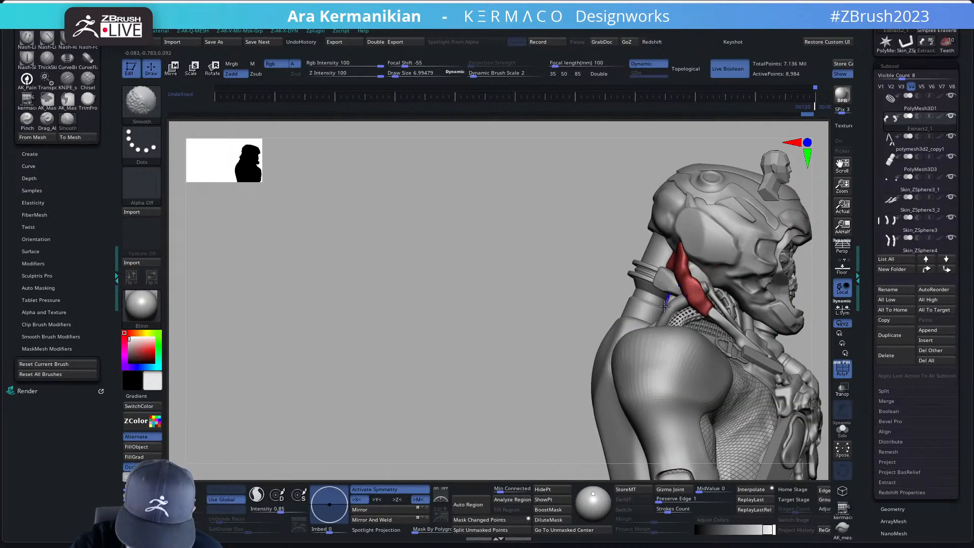
{"action": "mouse_move", "coordinate": [482, 324]}
{"action": "left_mouse_down", "text": "alt"}
{"action": "mouse_move", "coordinate": [479, 348]}
{"action": "mouse_move", "coordinate": [500, 357]}
{"action": "left_mouse_up", "text": "alt"}
{"action": "mouse_move", "coordinate": [737, 292]}
{"action": "left_mouse_down", "text": "alt"}
{"action": "mouse_move", "coordinate": [700, 314]}
{"action": "mouse_move", "coordinate": [741, 366]}
{"action": "mouse_move", "coordinate": [646, 305]}
{"action": "mouse_move", "coordinate": [623, 301]}
{"action": "left_mouse_up", "text": "alt"}
{"action": "left_click", "coordinate": [845, 366]}
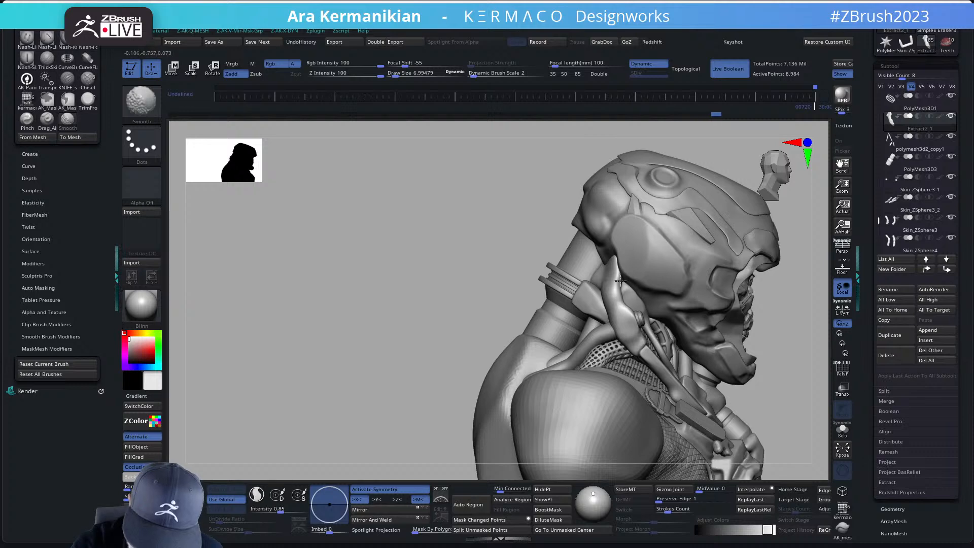
{"action": "left_click_drag", "start_coordinate": [620, 281], "coordinate": [619, 304], "text": "shift"}
Step: Flatten the outer face of the hinge piece into crisp planes with the hPolish brush
{"action": "key", "text": "space"}
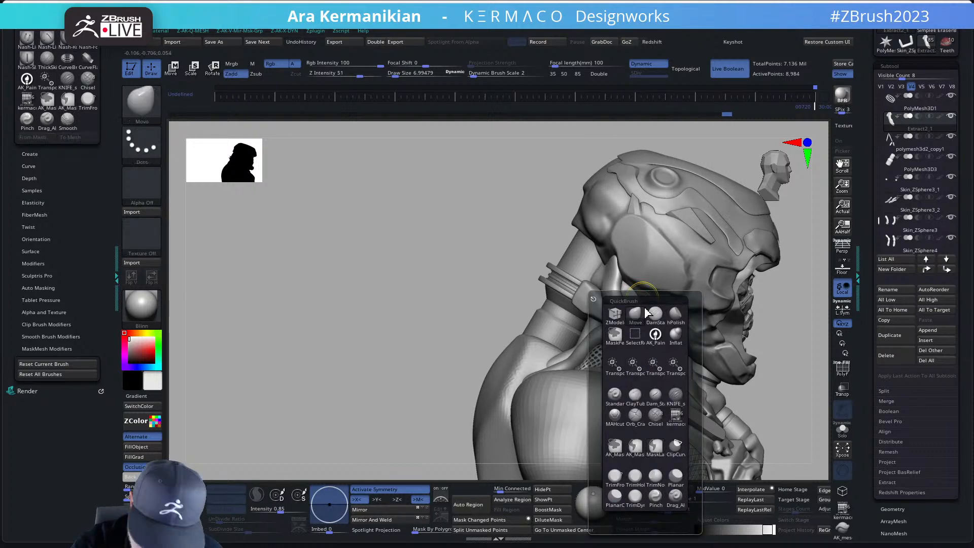
{"action": "left_click", "coordinate": [676, 316]}
{"action": "mouse_move", "coordinate": [469, 360]}
{"action": "left_mouse_down"}
{"action": "mouse_move", "coordinate": [605, 270]}
{"action": "mouse_move", "coordinate": [615, 313]}
{"action": "left_mouse_up"}
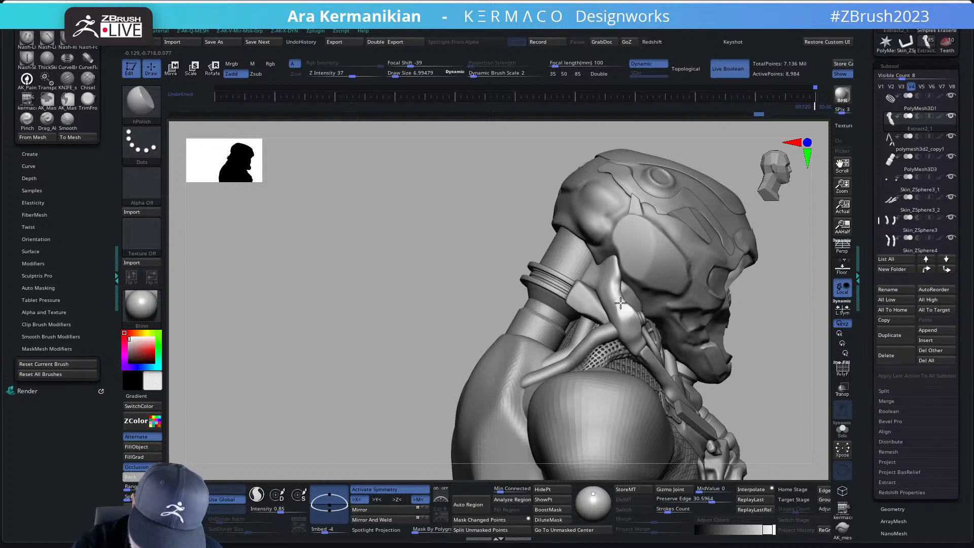
{"action": "left_click_drag", "start_coordinate": [616, 291], "coordinate": [620, 303]}
{"action": "left_click_drag", "start_coordinate": [614, 280], "coordinate": [610, 318]}
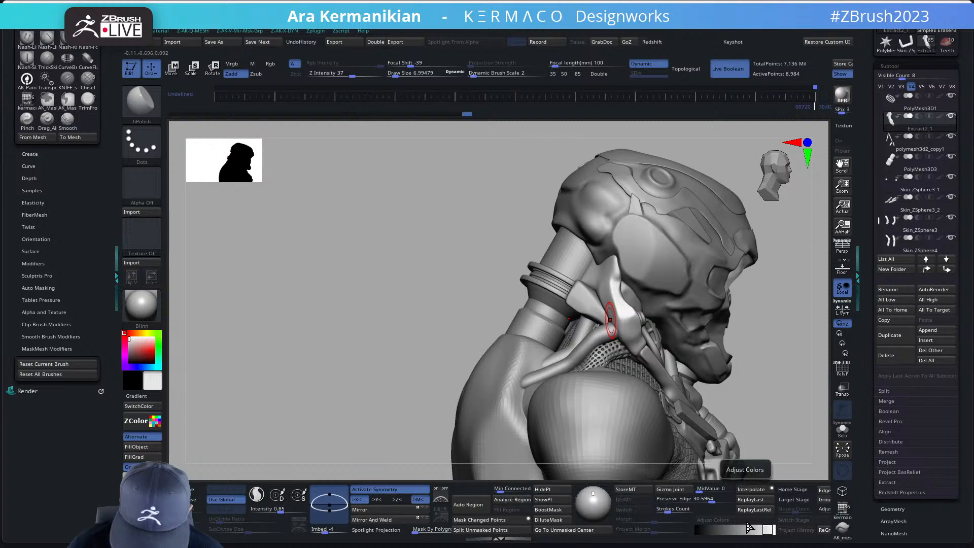
Step: Set Preserve Edge to 100 and polish the lower part of the hinge piece around its round bolt
{"action": "left_click_drag", "start_coordinate": [708, 502], "coordinate": [739, 500]}
{"action": "left_click", "coordinate": [738, 499]}
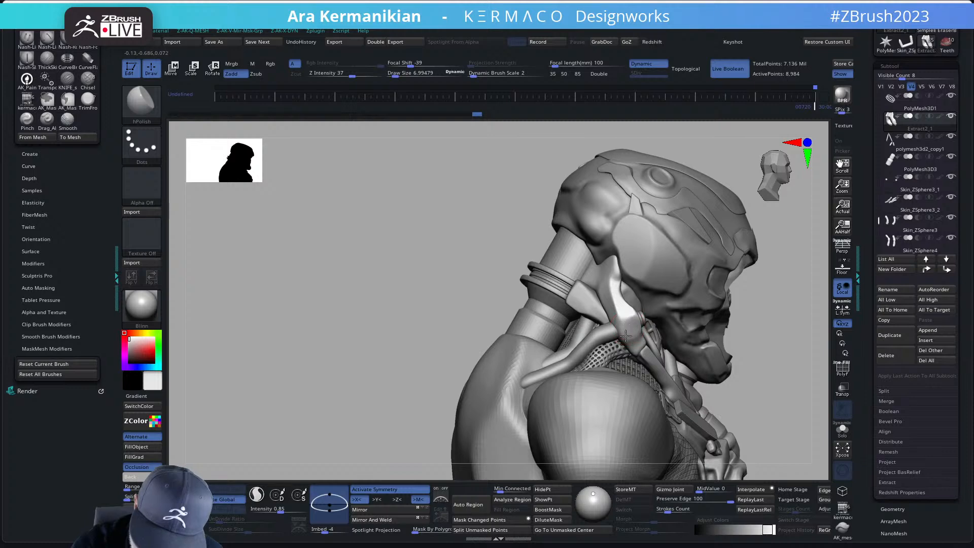
{"action": "left_click_drag", "start_coordinate": [626, 336], "coordinate": [627, 319]}
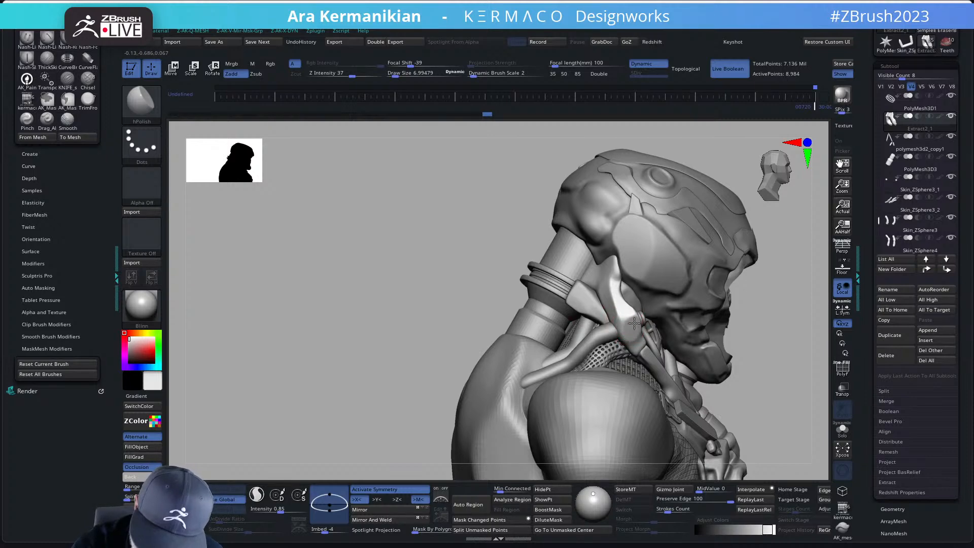
{"action": "left_click_drag", "start_coordinate": [774, 337], "coordinate": [642, 355]}
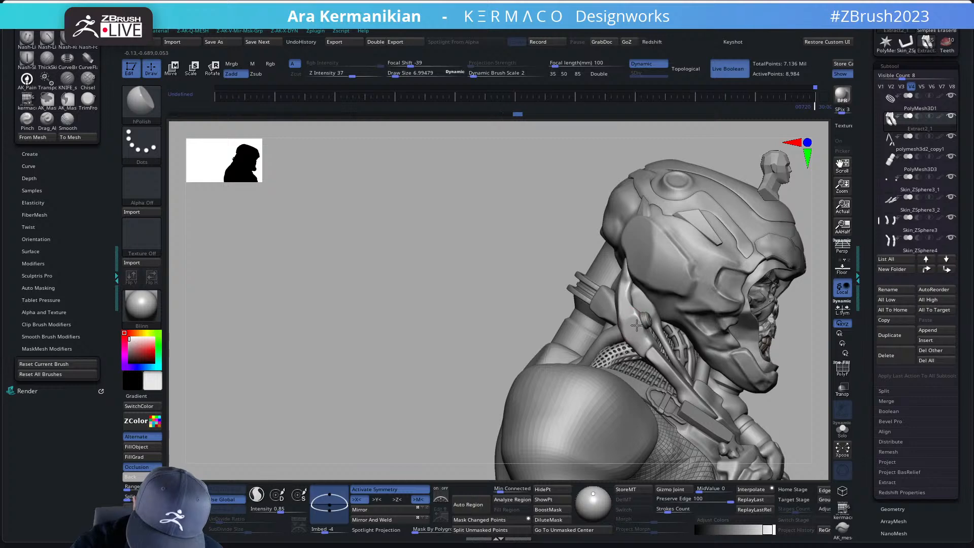
{"action": "left_click_drag", "start_coordinate": [546, 350], "coordinate": [551, 324]}
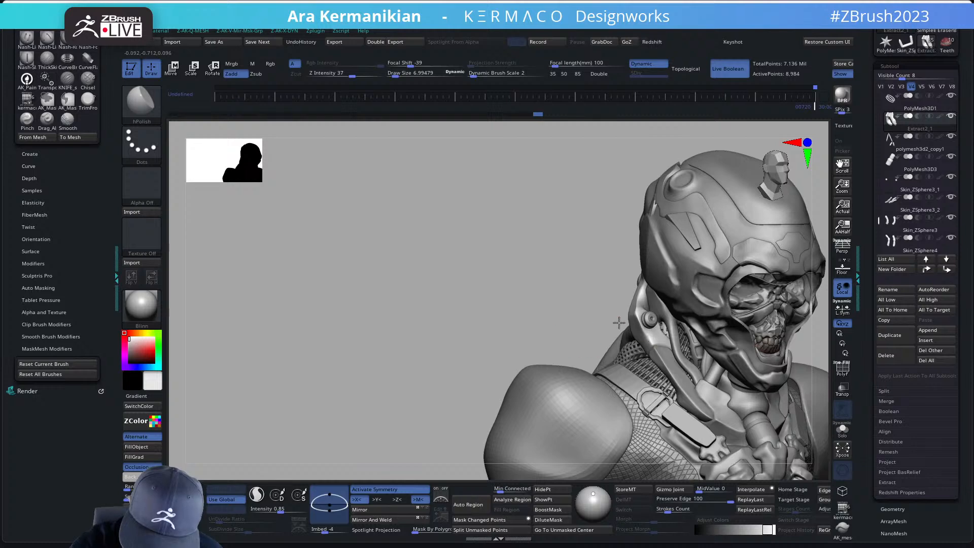
{"action": "left_click_drag", "start_coordinate": [619, 323], "coordinate": [641, 340]}
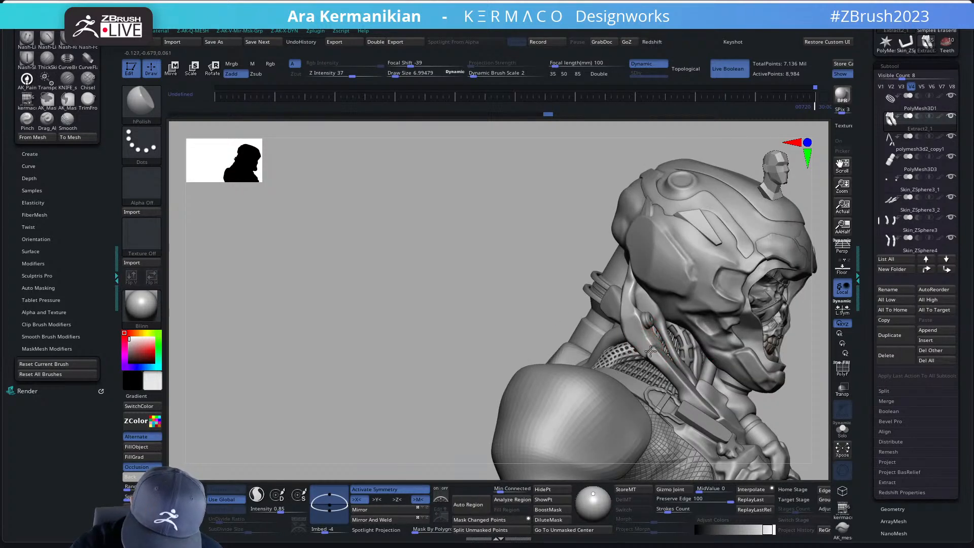
Step: Set the draw size to 10.71 with the Move brush and thicken the hinge piece's thin upper end using the Inflat brush
{"action": "mouse_move", "coordinate": [805, 343]}
{"action": "left_mouse_down"}
{"action": "mouse_move", "coordinate": [769, 303]}
{"action": "mouse_move", "coordinate": [687, 288]}
{"action": "left_mouse_up"}
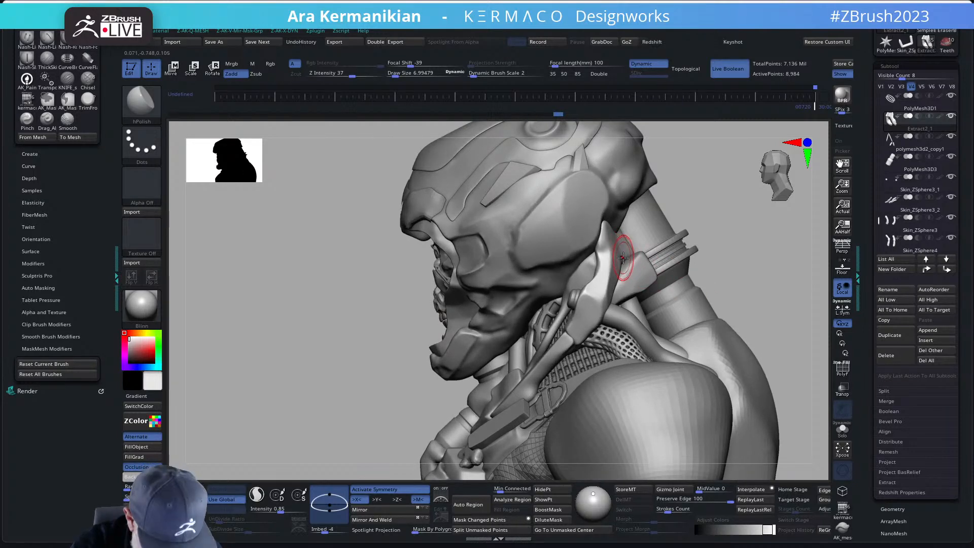
{"action": "key", "text": "b"}
{"action": "key", "text": "m"}
{"action": "key", "text": "v"}
{"action": "key", "text": "s"}
{"action": "left_click_drag", "start_coordinate": [622, 255], "coordinate": [625, 256]}
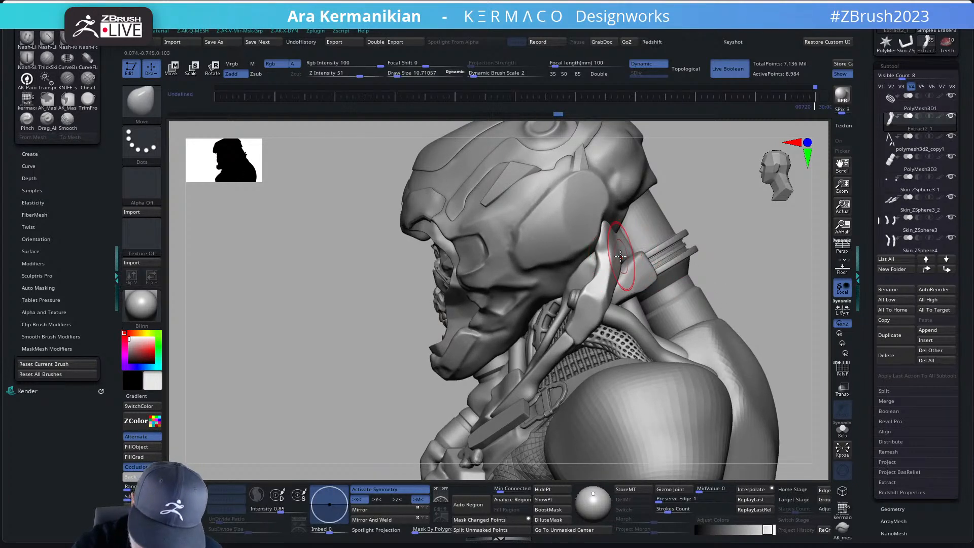
{"action": "key", "text": "b"}
{"action": "key", "text": "i"}
{"action": "key", "text": "n"}
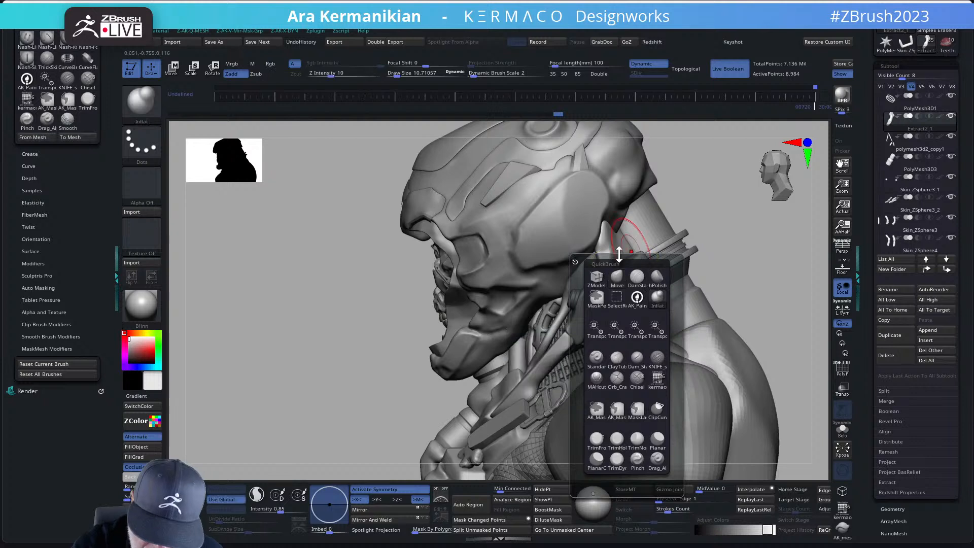
{"action": "mouse_move", "coordinate": [606, 297]}
{"action": "left_mouse_down"}
{"action": "mouse_move", "coordinate": [581, 311]}
{"action": "mouse_move", "coordinate": [592, 305]}
{"action": "mouse_move", "coordinate": [583, 323]}
{"action": "mouse_move", "coordinate": [622, 250]}
{"action": "left_mouse_up"}
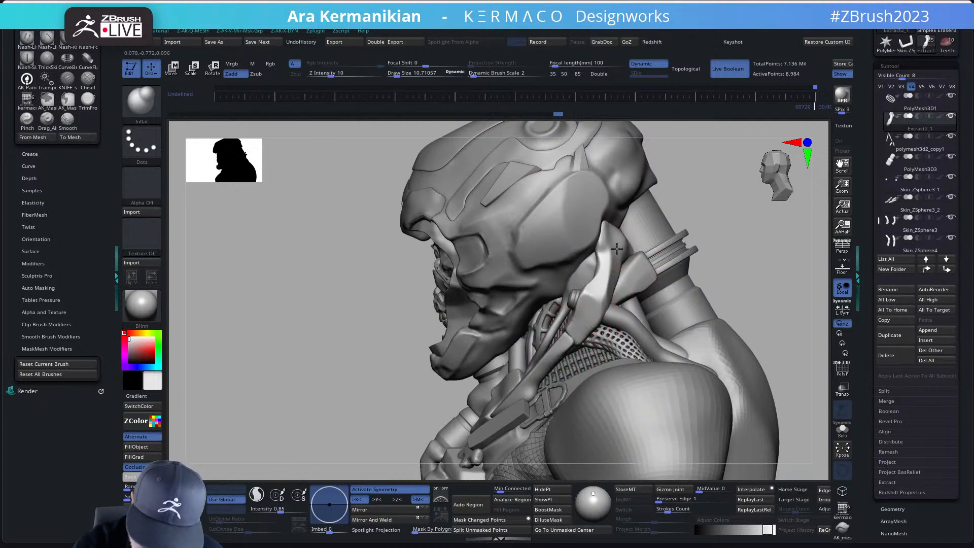
{"action": "mouse_move", "coordinate": [724, 205]}
{"action": "left_mouse_down"}
{"action": "mouse_move", "coordinate": [632, 240]}
{"action": "mouse_move", "coordinate": [598, 220]}
{"action": "left_mouse_up"}
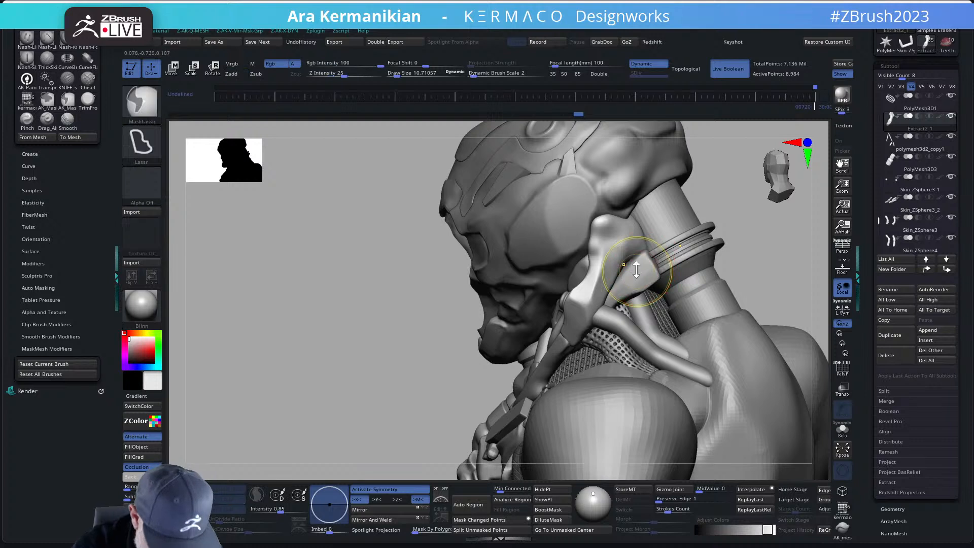
Step: Flatten the upper end of the hinge piece beside the helmet's ear plate into cleaner planes with the hPolish brush
{"action": "key", "text": "b"}
{"action": "key", "text": "h"}
{"action": "key", "text": "p"}
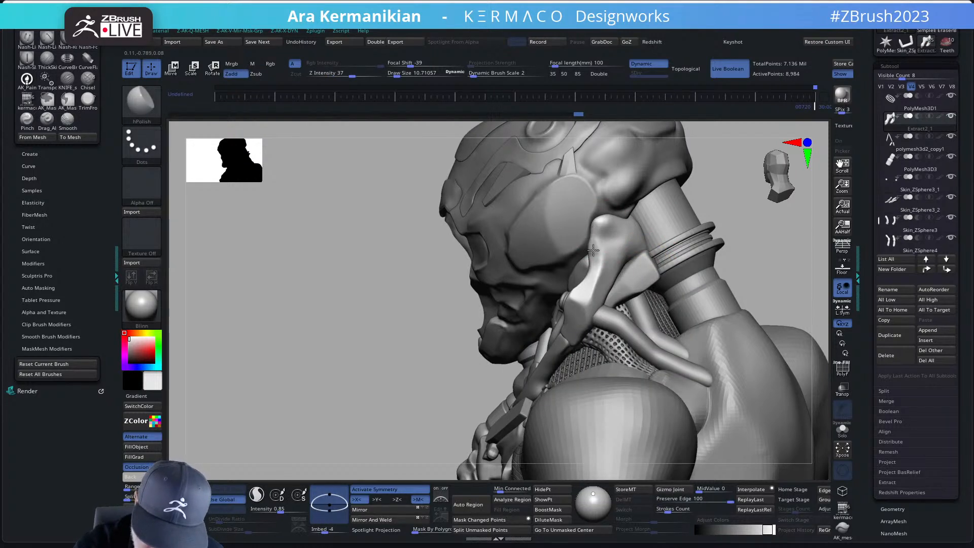
{"action": "mouse_move", "coordinate": [599, 226]}
{"action": "left_mouse_down"}
{"action": "mouse_move", "coordinate": [596, 260]}
{"action": "mouse_move", "coordinate": [614, 221]}
{"action": "left_mouse_up"}
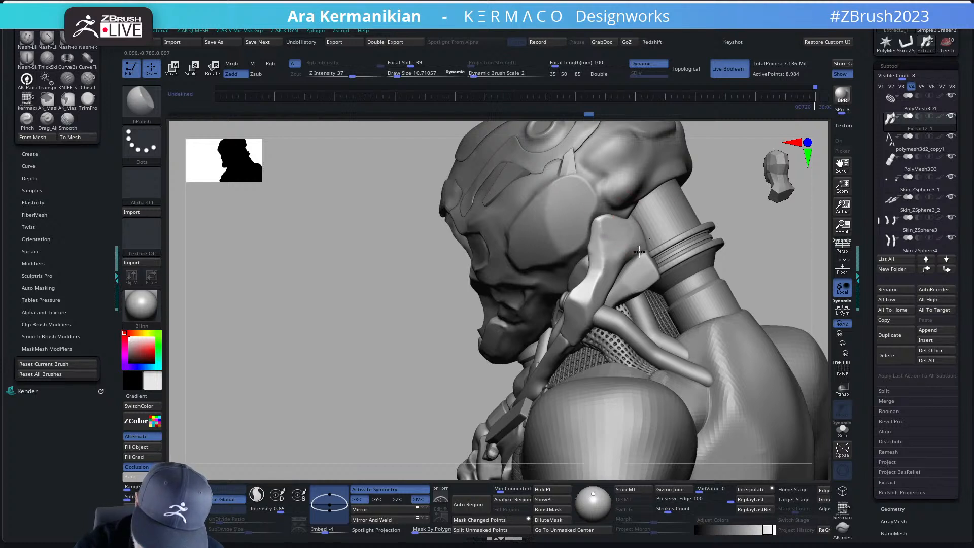
{"action": "mouse_move", "coordinate": [610, 246]}
{"action": "left_mouse_down"}
{"action": "mouse_move", "coordinate": [612, 236]}
{"action": "mouse_move", "coordinate": [599, 259]}
{"action": "mouse_move", "coordinate": [594, 233]}
{"action": "left_mouse_up"}
Step: Remesh the hinge arm pieces to a lighter polygon density
{"action": "mouse_move", "coordinate": [767, 263]}
{"action": "left_mouse_down", "text": "alt"}
{"action": "mouse_move", "coordinate": [720, 257]}
{"action": "mouse_move", "coordinate": [734, 267]}
{"action": "mouse_move", "coordinate": [728, 275]}
{"action": "left_mouse_up", "text": "alt"}
{"action": "key", "text": "ctrl"}
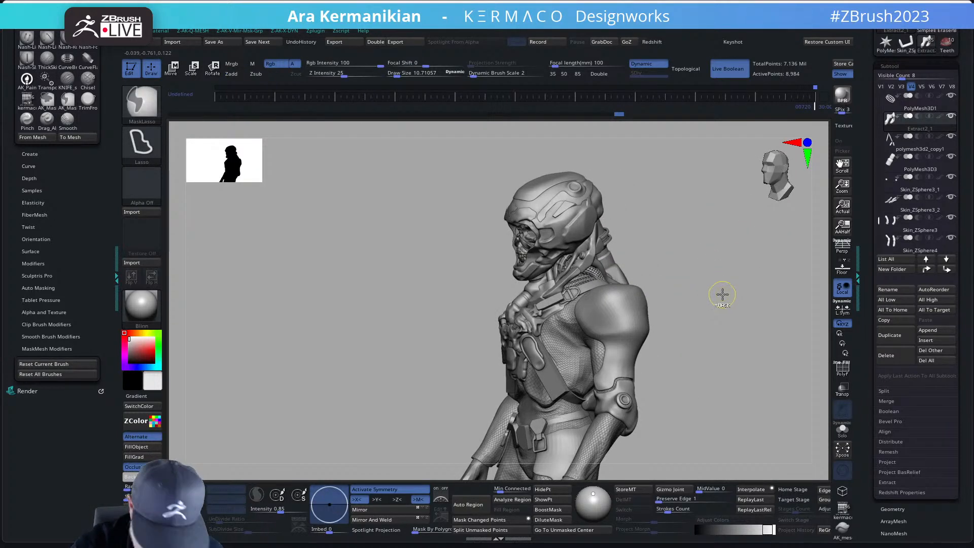
{"action": "key", "text": "ctrl+q"}
{"action": "left_click", "coordinate": [723, 310]}
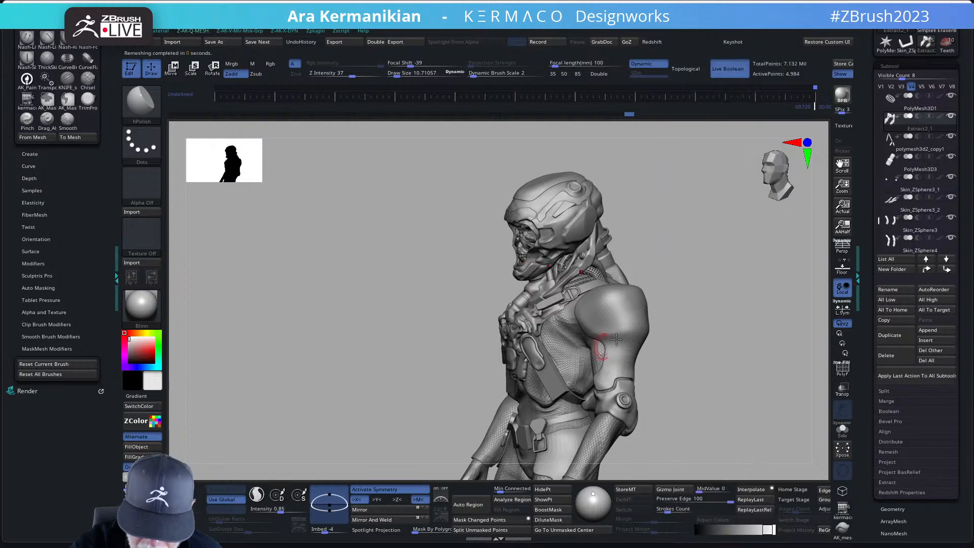
Step: Reshape the rear upper part of the hinge arms between helmet and neck collar with the Move brush and smooth its surface
{"action": "mouse_move", "coordinate": [687, 260]}
{"action": "left_mouse_down"}
{"action": "mouse_move", "coordinate": [645, 261]}
{"action": "mouse_move", "coordinate": [700, 238]}
{"action": "left_mouse_up"}
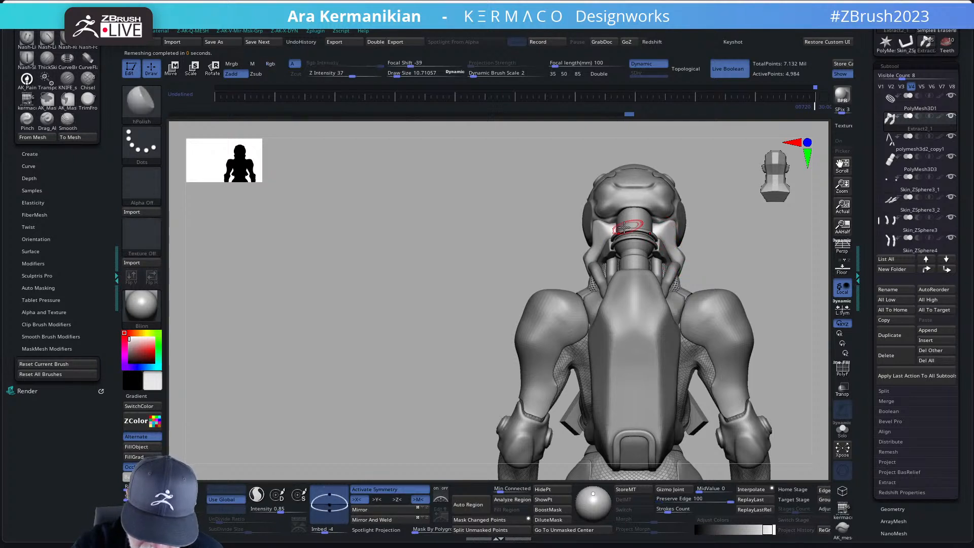
{"action": "left_click_drag", "start_coordinate": [734, 242], "coordinate": [746, 305], "text": "alt"}
{"action": "key", "text": "b"}
{"action": "key", "text": "m"}
{"action": "key", "text": "v"}
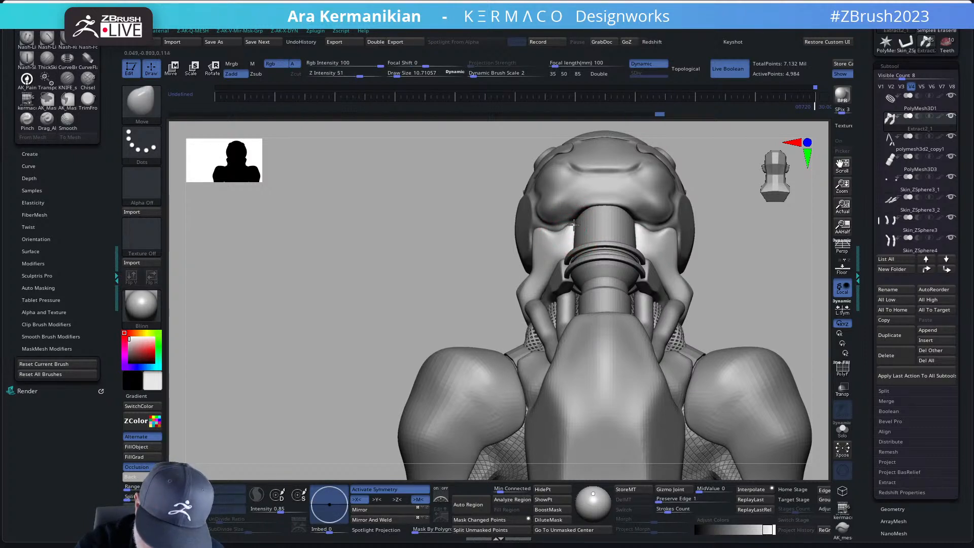
{"action": "left_click_drag", "start_coordinate": [739, 261], "coordinate": [700, 269]}
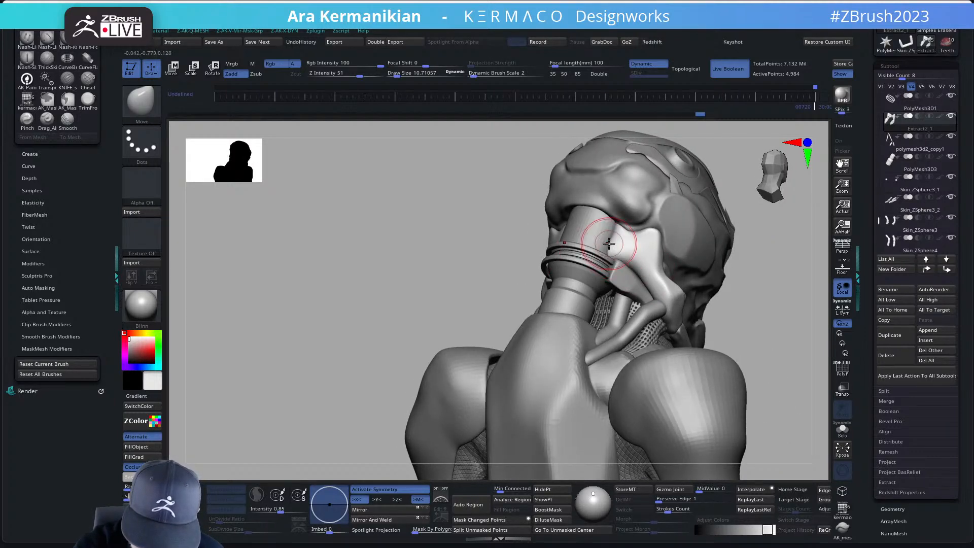
{"action": "key", "text": "shift"}
{"action": "left_click_drag", "start_coordinate": [767, 313], "coordinate": [747, 326]}
{"action": "key", "text": "shift"}
{"action": "mouse_move", "coordinate": [516, 376]}
{"action": "left_mouse_down", "text": "ctrl+shift"}
{"action": "mouse_move", "coordinate": [563, 229]}
{"action": "mouse_move", "coordinate": [612, 138]}
{"action": "mouse_move", "coordinate": [677, 144]}
{"action": "left_mouse_up", "text": "ctrl+shift"}
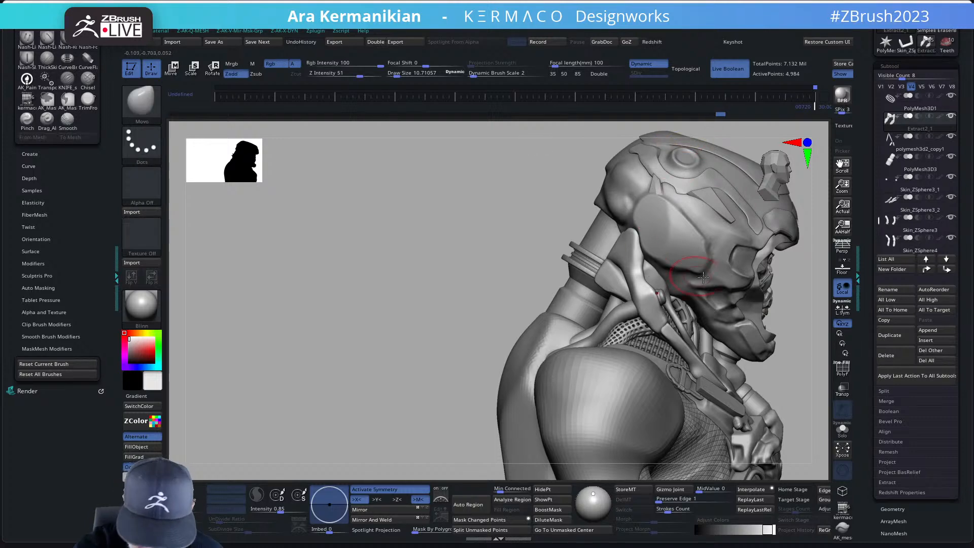
{"action": "mouse_move", "coordinate": [474, 344]}
{"action": "left_mouse_down"}
{"action": "mouse_move", "coordinate": [567, 322]}
{"action": "mouse_move", "coordinate": [563, 304]}
{"action": "left_mouse_up"}
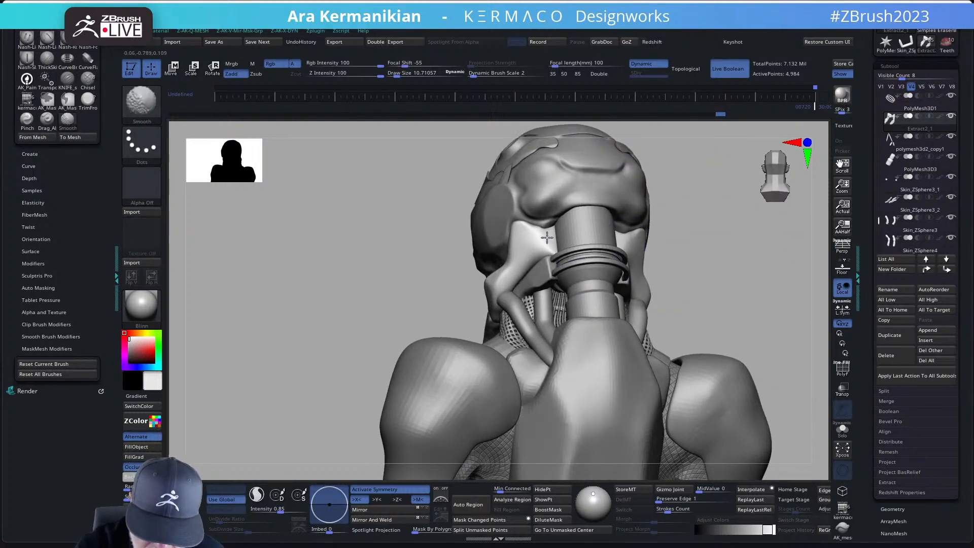
{"action": "left_click_drag", "start_coordinate": [534, 223], "coordinate": [549, 235], "text": "shift"}
Step: Remesh the reshaped hinge arm pieces again to reduce their point count further
{"action": "key", "text": "ctrl+d"}
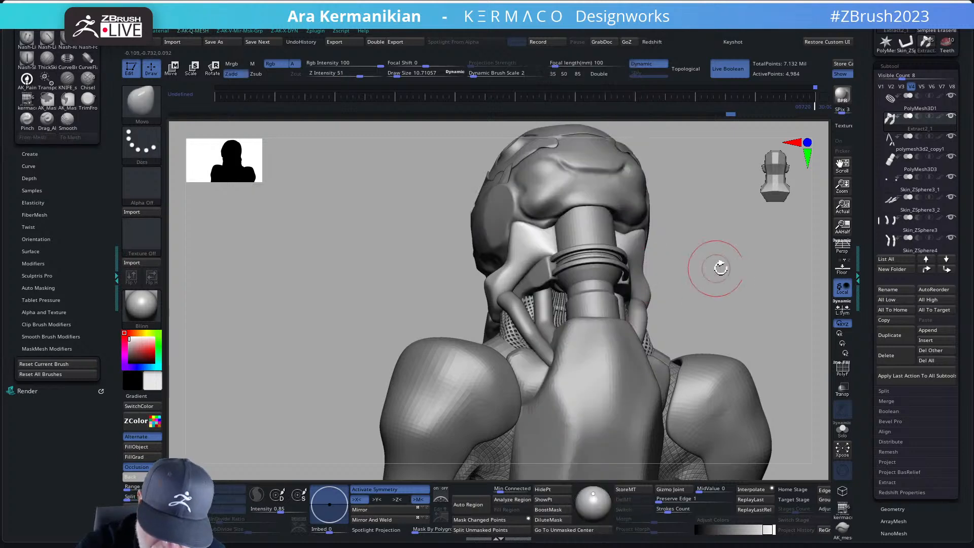
{"action": "key", "text": "ctrl+2"}
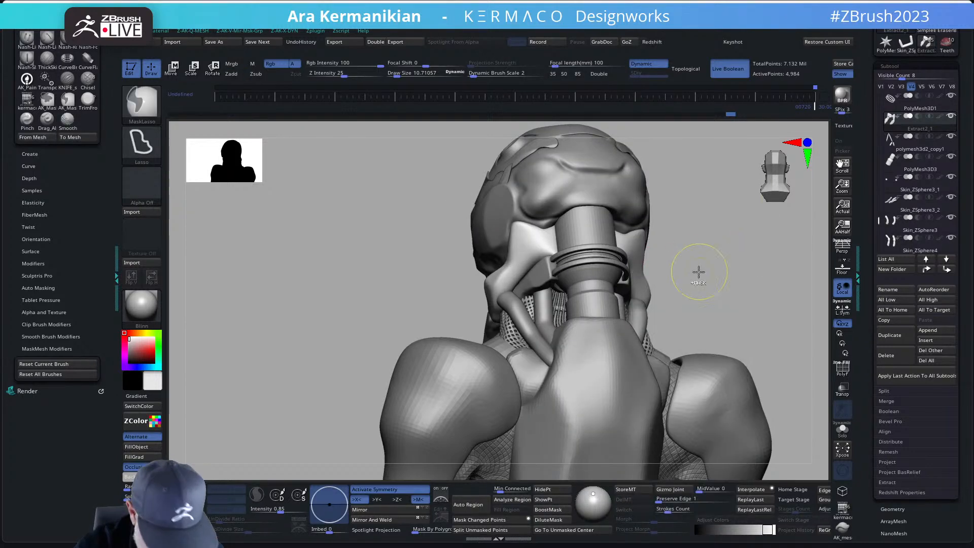
{"action": "key", "text": "ctrl+1"}
{"action": "left_click", "coordinate": [679, 318]}
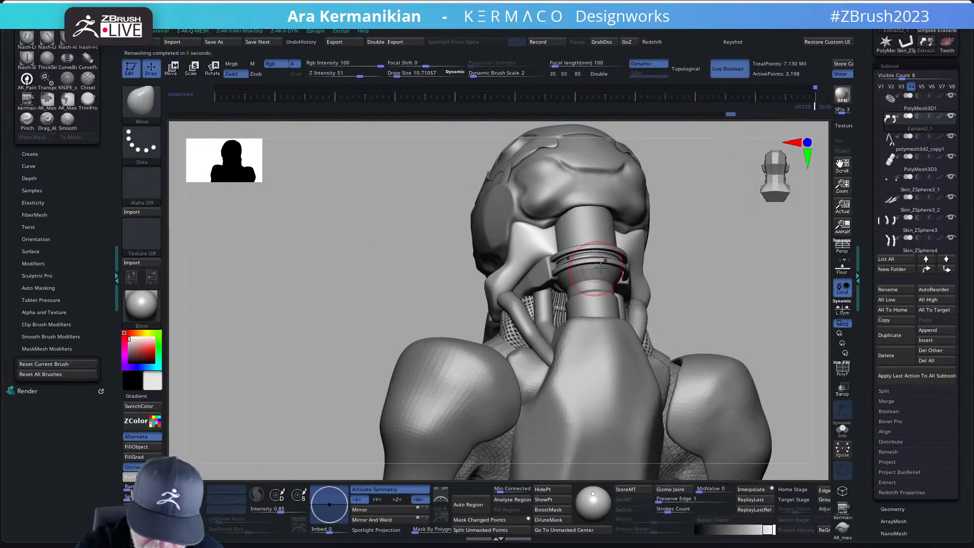
{"action": "key", "text": "ctrl+2"}
{"action": "left_click", "coordinate": [670, 301]}
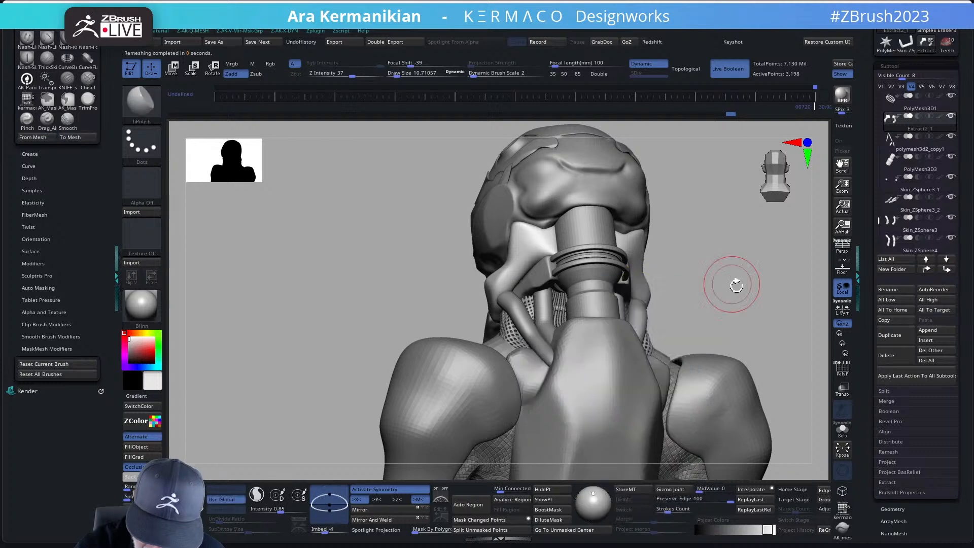
Step: Polish the hinge arm's outer face and the plane beside the ringed neck collar with the hPolish brush
{"action": "left_click_drag", "start_coordinate": [738, 290], "coordinate": [695, 278]}
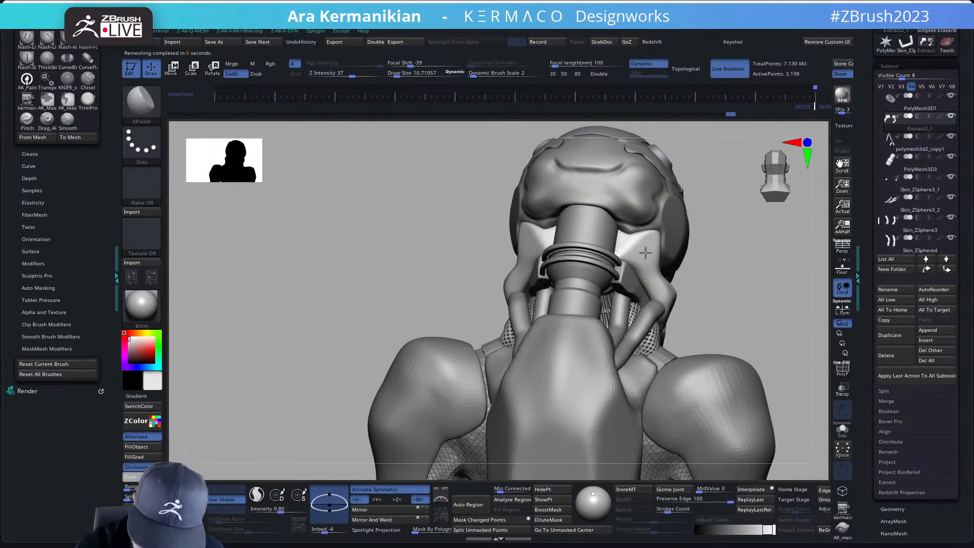
{"action": "left_click_drag", "start_coordinate": [765, 276], "coordinate": [675, 264]}
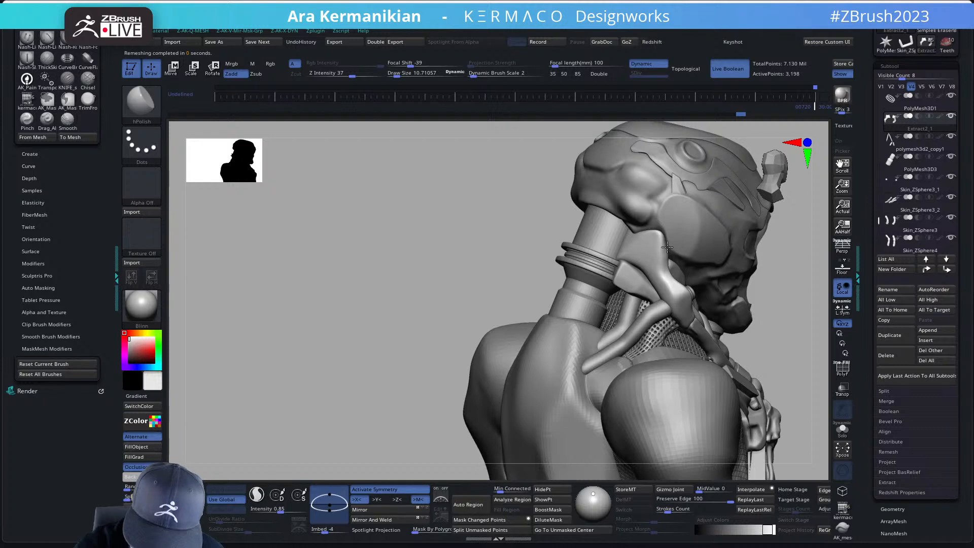
{"action": "left_click_drag", "start_coordinate": [643, 264], "coordinate": [662, 287]}
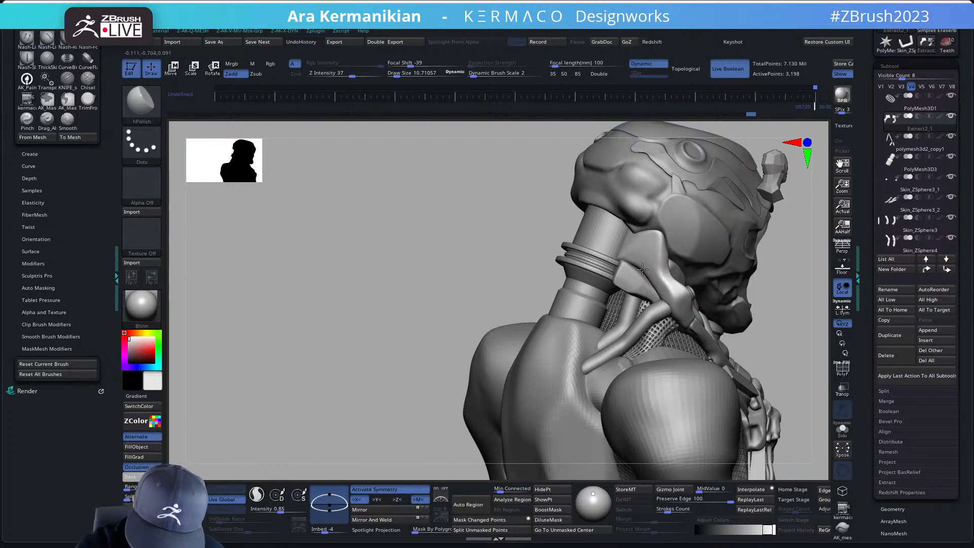
{"action": "left_click_drag", "start_coordinate": [649, 249], "coordinate": [636, 248]}
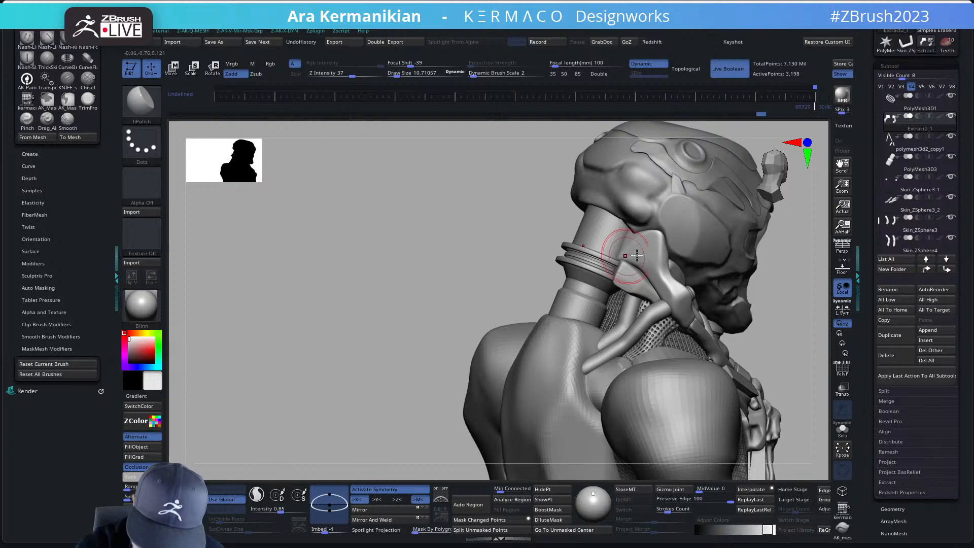
Step: Refine the silhouette of the hinge arm's upper end below the helmet with the Move brush and smooth its rear face
{"action": "mouse_move", "coordinate": [764, 294]}
{"action": "left_mouse_down", "text": "alt"}
{"action": "mouse_move", "coordinate": [771, 327]}
{"action": "mouse_move", "coordinate": [753, 331]}
{"action": "mouse_move", "coordinate": [735, 307]}
{"action": "mouse_move", "coordinate": [778, 336]}
{"action": "mouse_move", "coordinate": [710, 304]}
{"action": "mouse_move", "coordinate": [741, 302]}
{"action": "mouse_move", "coordinate": [731, 289]}
{"action": "mouse_move", "coordinate": [671, 299]}
{"action": "left_mouse_up", "text": "alt"}
{"action": "key", "text": "b"}
{"action": "key", "text": "m"}
{"action": "key", "text": "v"}
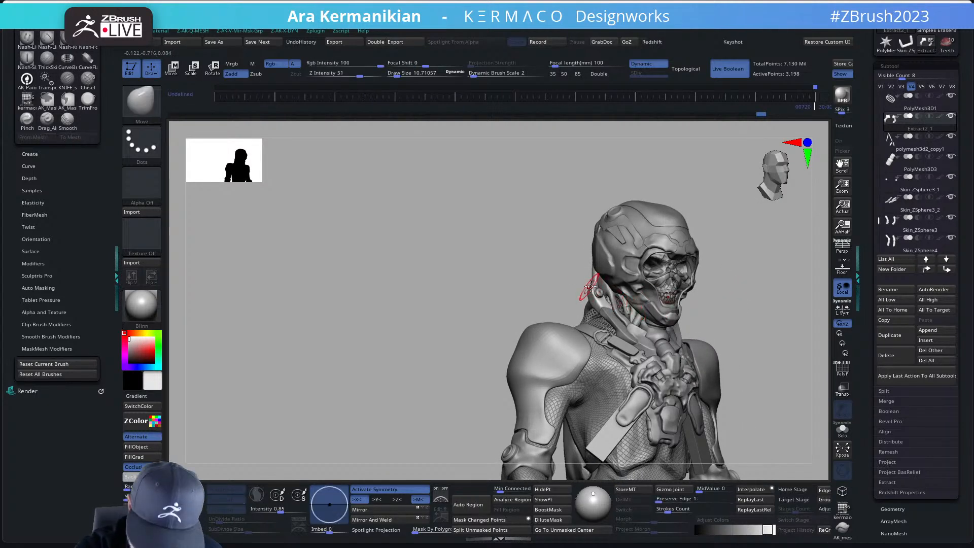
{"action": "mouse_move", "coordinate": [733, 300]}
{"action": "left_mouse_down"}
{"action": "mouse_move", "coordinate": [712, 281]}
{"action": "mouse_move", "coordinate": [678, 292]}
{"action": "mouse_move", "coordinate": [702, 287]}
{"action": "mouse_move", "coordinate": [681, 290]}
{"action": "mouse_move", "coordinate": [693, 279]}
{"action": "mouse_move", "coordinate": [685, 275]}
{"action": "left_mouse_up"}
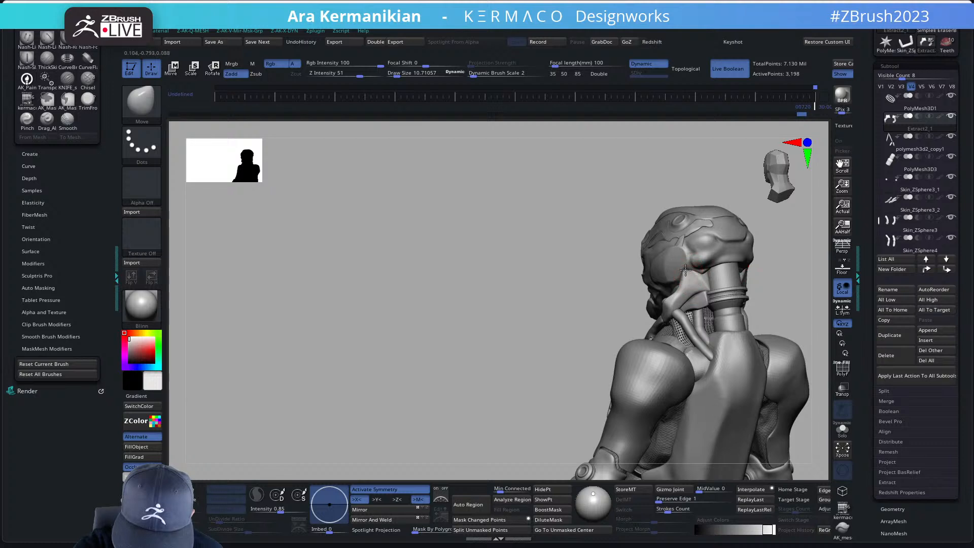
{"action": "key", "text": "ctrl"}
{"action": "key", "text": "ctrl"}
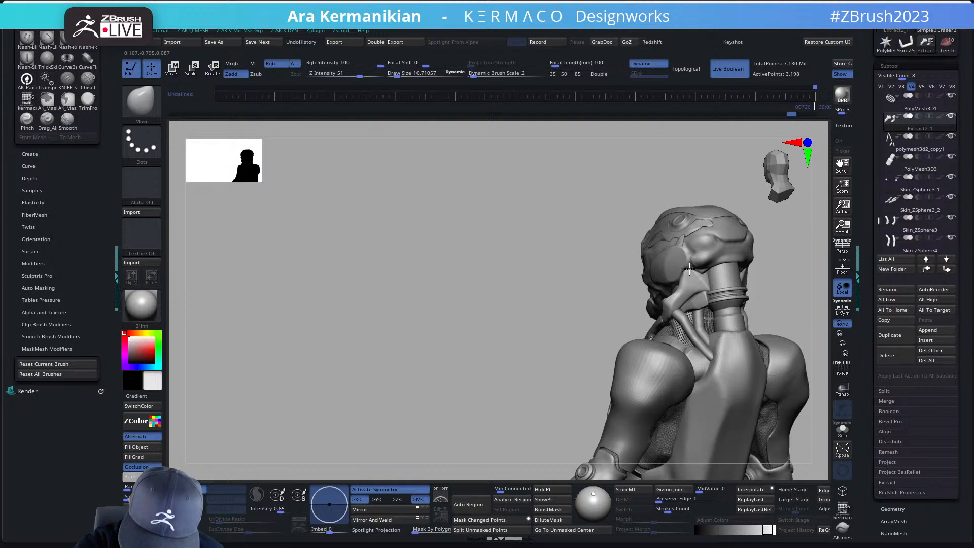
{"action": "left_click_drag", "start_coordinate": [767, 286], "coordinate": [736, 283]}
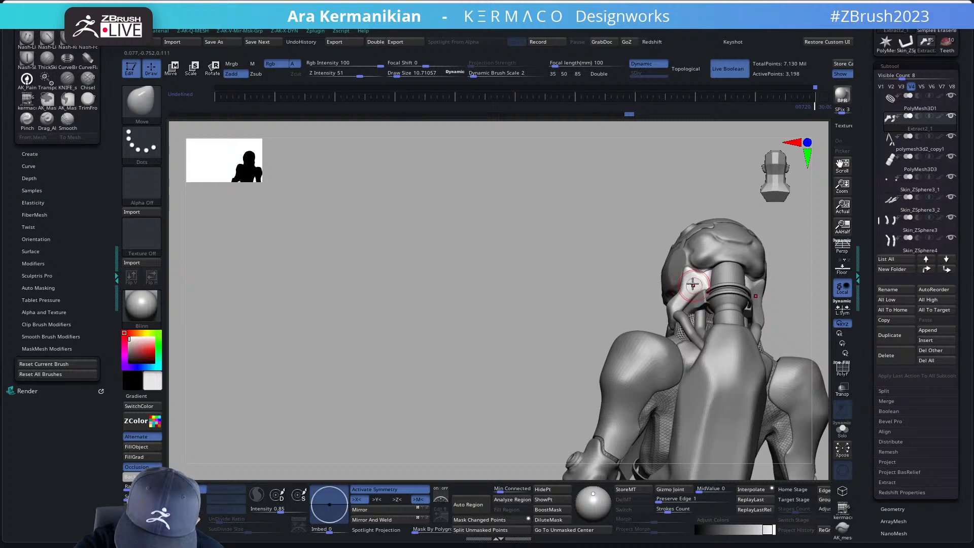
{"action": "left_click_drag", "start_coordinate": [695, 280], "coordinate": [694, 290], "text": "shift"}
Step: Adjust the hinge arm's fit between the helmet's underside and the neck with the Move brush from side, rear and low angles
{"action": "mouse_move", "coordinate": [785, 304]}
{"action": "left_mouse_down", "text": "alt"}
{"action": "mouse_move", "coordinate": [748, 325]}
{"action": "mouse_move", "coordinate": [791, 320]}
{"action": "mouse_move", "coordinate": [772, 306]}
{"action": "mouse_move", "coordinate": [783, 300]}
{"action": "mouse_move", "coordinate": [766, 306]}
{"action": "mouse_move", "coordinate": [730, 293]}
{"action": "mouse_move", "coordinate": [770, 324]}
{"action": "mouse_move", "coordinate": [779, 290]}
{"action": "mouse_move", "coordinate": [723, 293]}
{"action": "left_mouse_up", "text": "alt"}
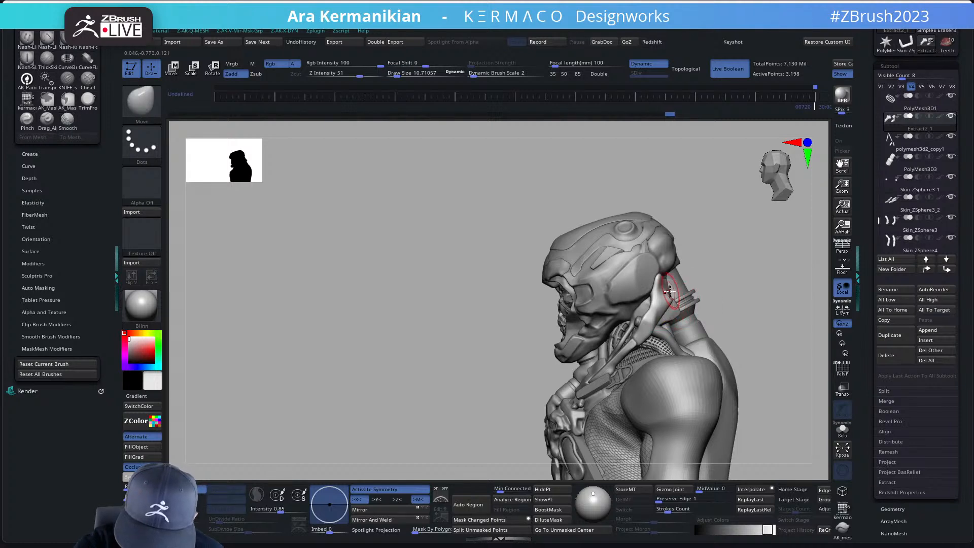
{"action": "left_click_drag", "start_coordinate": [737, 271], "coordinate": [691, 278]}
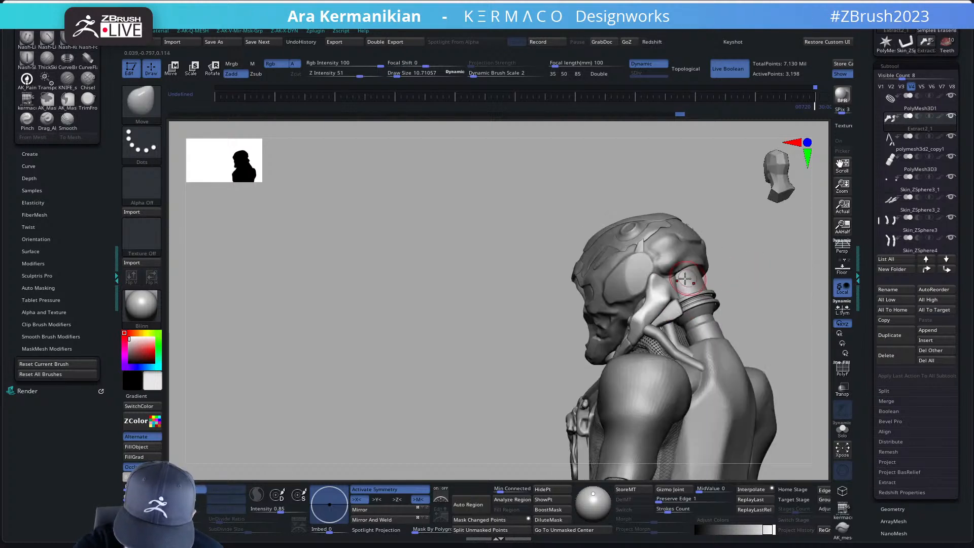
{"action": "left_click_drag", "start_coordinate": [748, 291], "coordinate": [663, 292]}
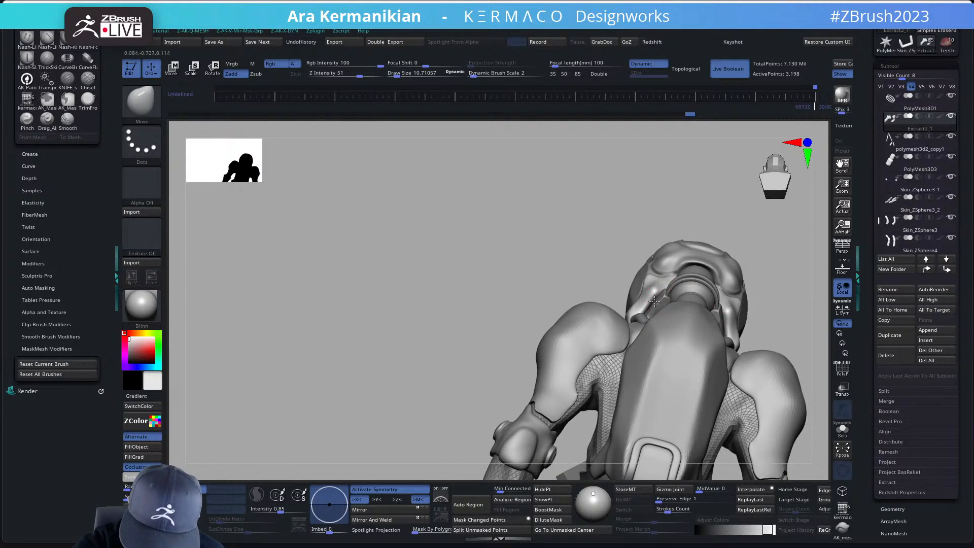
{"action": "key", "text": "shift"}
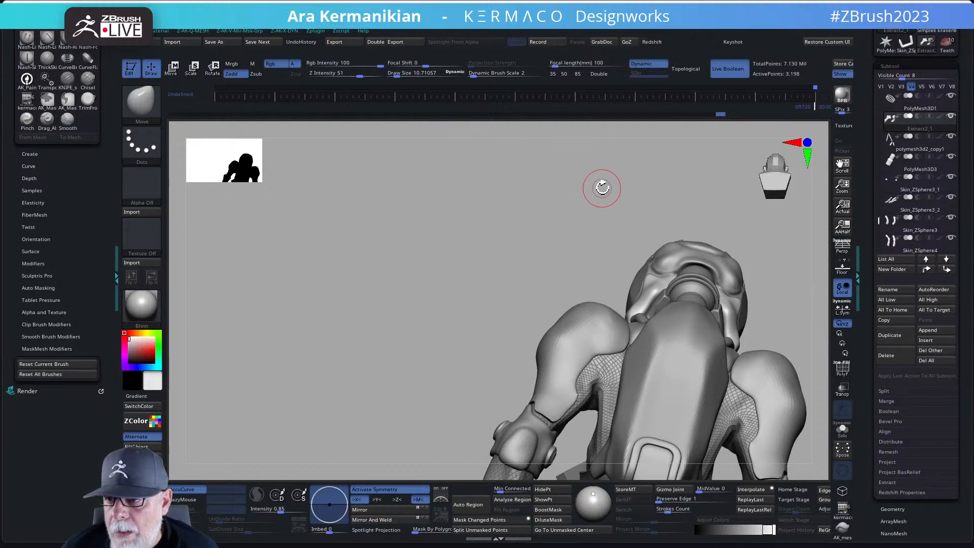
{"action": "left_click_drag", "start_coordinate": [602, 188], "coordinate": [478, 159]}
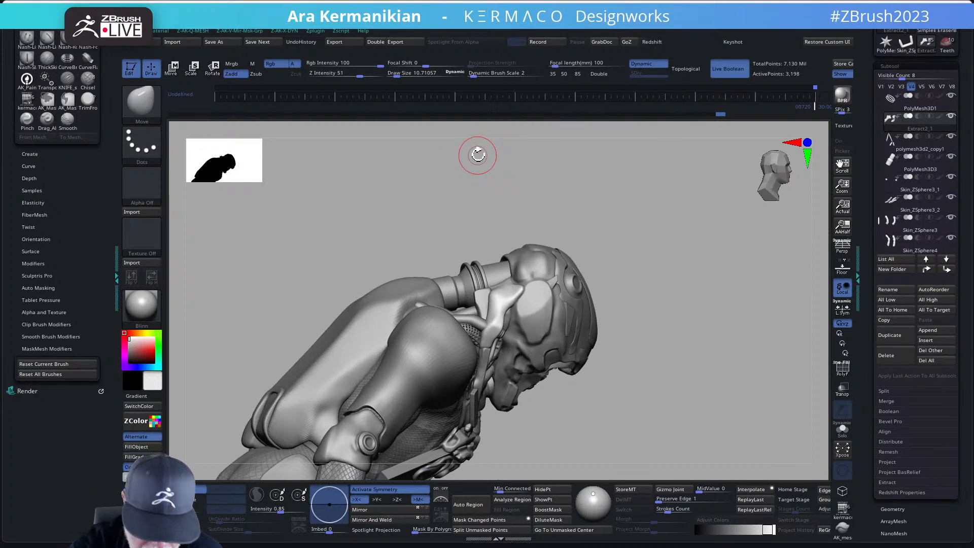
Step: Flatten the rear and upper faces of the hinge arm behind the ear plate with the hPolish brush
{"action": "key", "text": "space"}
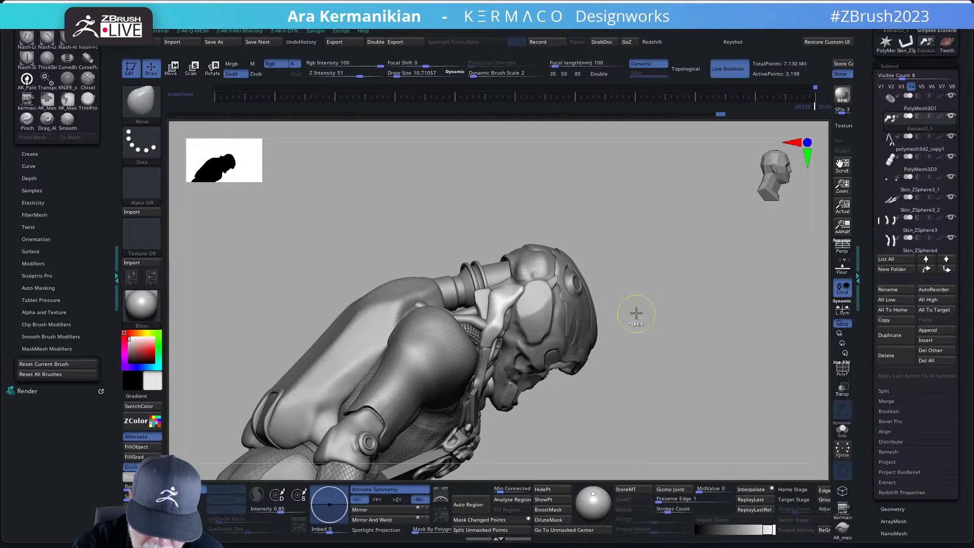
{"action": "key", "text": "space"}
{"action": "left_click", "coordinate": [672, 330]}
{"action": "left_click_drag", "start_coordinate": [658, 270], "coordinate": [698, 276]}
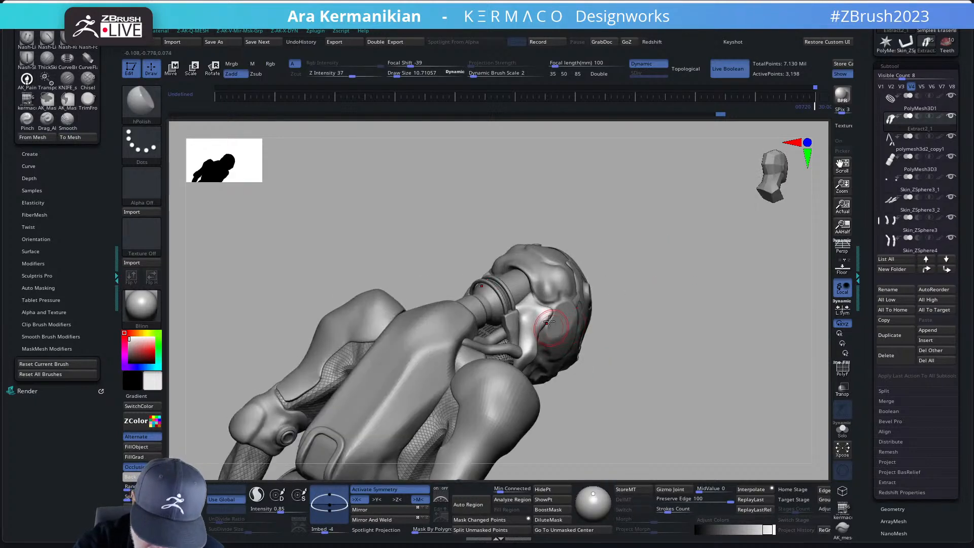
{"action": "mouse_move", "coordinate": [548, 321]}
{"action": "left_mouse_down"}
{"action": "mouse_move", "coordinate": [525, 316]}
{"action": "mouse_move", "coordinate": [548, 305]}
{"action": "left_mouse_up"}
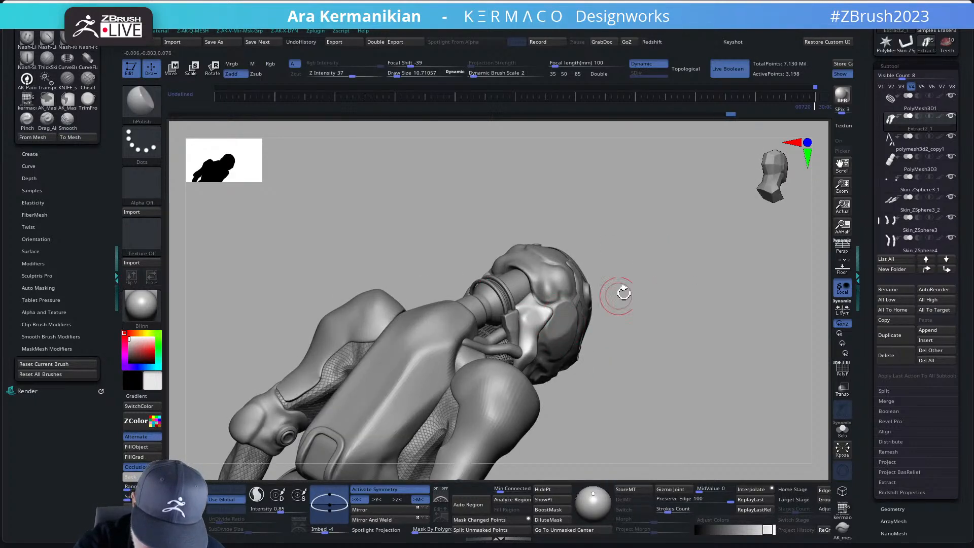
{"action": "left_click_drag", "start_coordinate": [617, 296], "coordinate": [610, 315]}
{"action": "left_click_drag", "start_coordinate": [550, 315], "coordinate": [547, 316]}
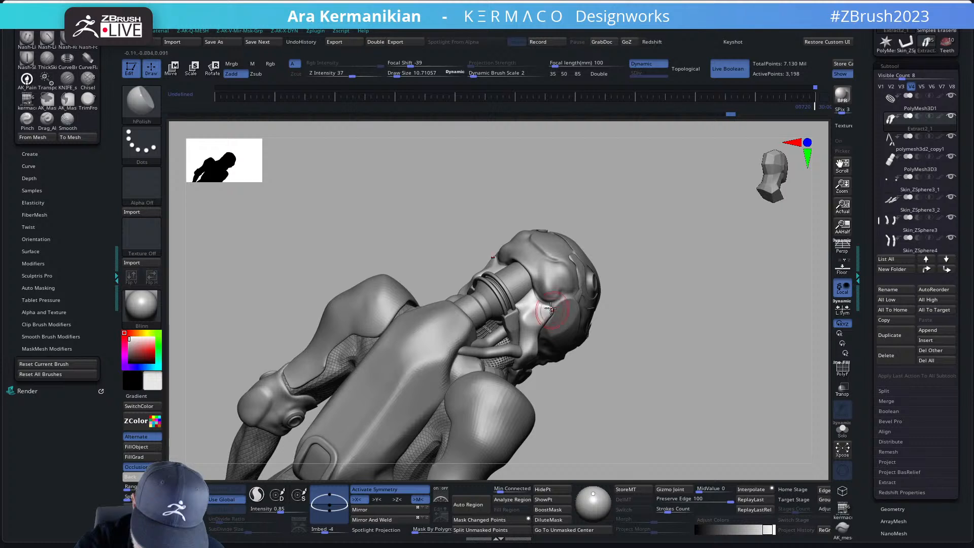
{"action": "left_click_drag", "start_coordinate": [531, 292], "coordinate": [535, 292]}
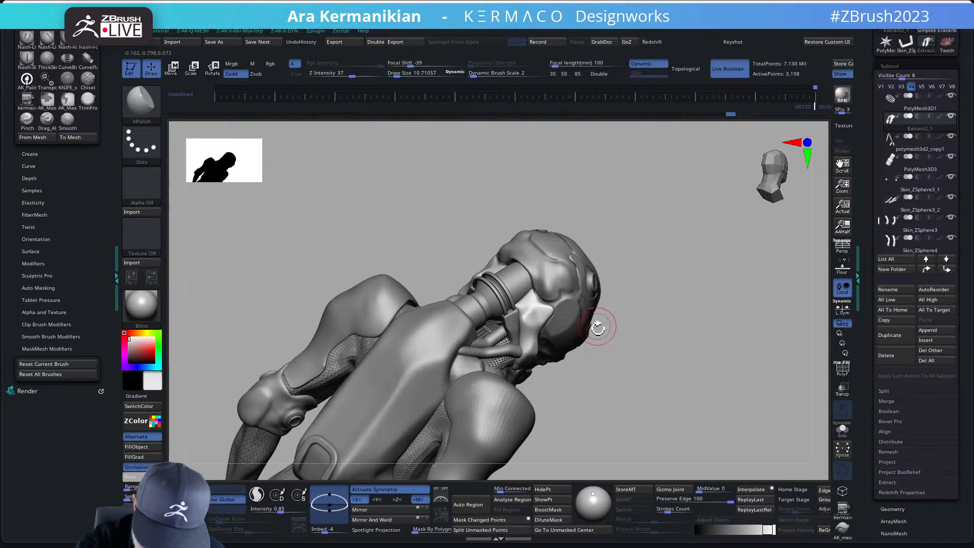
{"action": "mouse_move", "coordinate": [603, 362]}
{"action": "left_mouse_down"}
{"action": "mouse_move", "coordinate": [615, 355]}
{"action": "mouse_move", "coordinate": [535, 339]}
{"action": "left_mouse_up"}
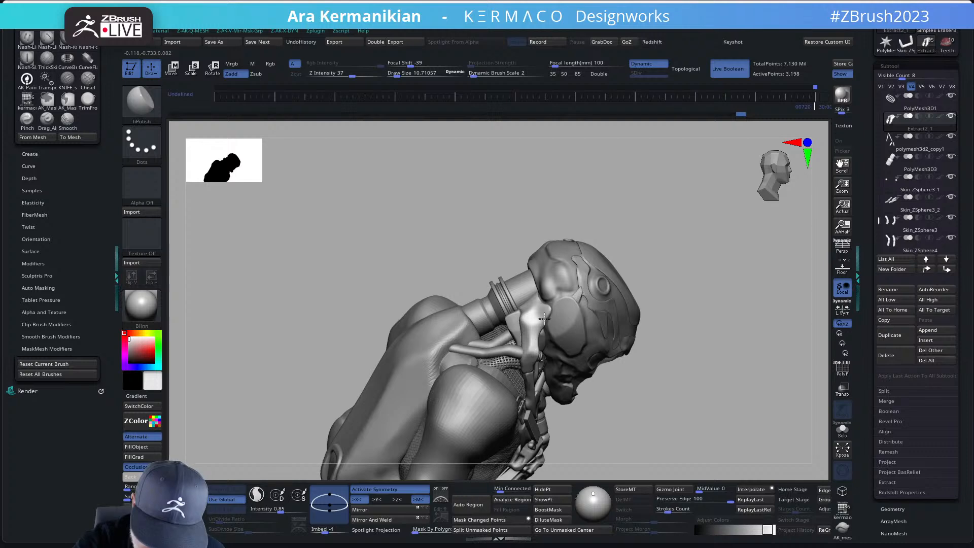
{"action": "mouse_move", "coordinate": [650, 262]}
{"action": "left_mouse_down"}
{"action": "mouse_move", "coordinate": [678, 300]}
{"action": "mouse_move", "coordinate": [536, 298]}
{"action": "left_mouse_up"}
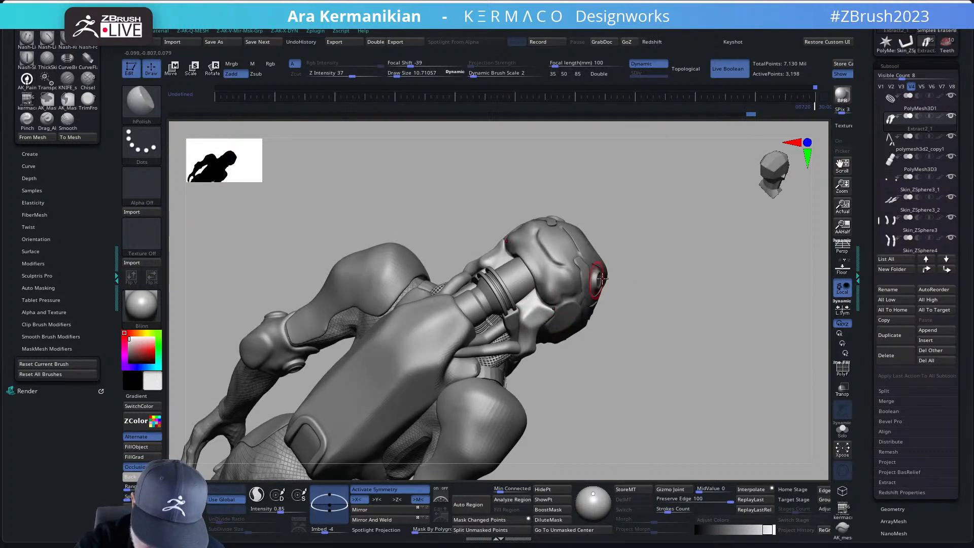
Step: Isolate the hinge arms, smooth and hPolish their lower ends and faces, and show the full bust again
{"action": "mouse_move", "coordinate": [660, 294]}
{"action": "left_mouse_down"}
{"action": "mouse_move", "coordinate": [631, 289]}
{"action": "mouse_move", "coordinate": [659, 330]}
{"action": "mouse_move", "coordinate": [653, 315]}
{"action": "mouse_move", "coordinate": [663, 309]}
{"action": "mouse_move", "coordinate": [665, 335]}
{"action": "mouse_move", "coordinate": [646, 309]}
{"action": "mouse_move", "coordinate": [661, 299]}
{"action": "mouse_move", "coordinate": [609, 315]}
{"action": "left_mouse_up"}
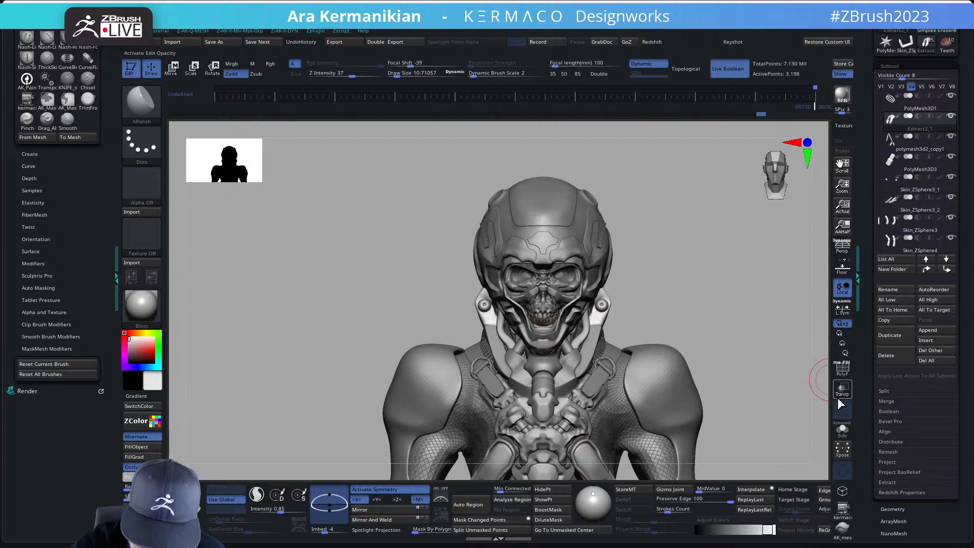
{"action": "left_click", "coordinate": [842, 428]}
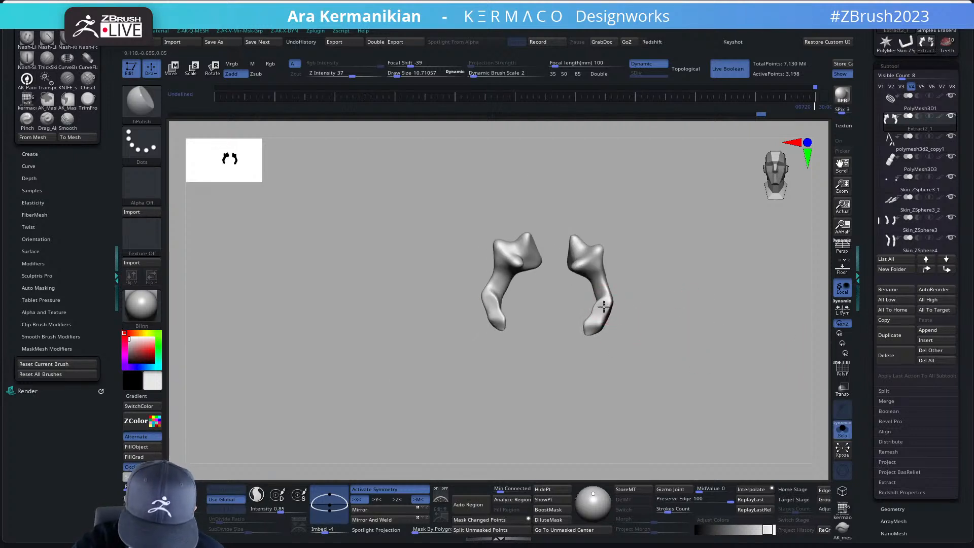
{"action": "mouse_move", "coordinate": [648, 319]}
{"action": "left_mouse_down"}
{"action": "mouse_move", "coordinate": [593, 315]}
{"action": "mouse_move", "coordinate": [621, 326]}
{"action": "mouse_move", "coordinate": [607, 323]}
{"action": "left_mouse_up"}
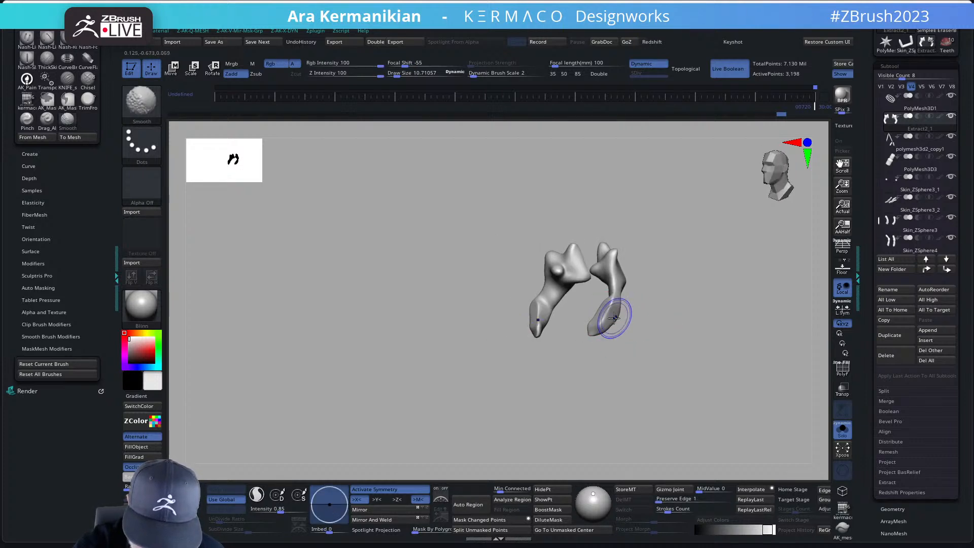
{"action": "mouse_move", "coordinate": [631, 294]}
{"action": "left_mouse_down"}
{"action": "mouse_move", "coordinate": [621, 281]}
{"action": "mouse_move", "coordinate": [674, 278]}
{"action": "mouse_move", "coordinate": [615, 265]}
{"action": "mouse_move", "coordinate": [670, 325]}
{"action": "mouse_move", "coordinate": [631, 285]}
{"action": "mouse_move", "coordinate": [652, 294]}
{"action": "mouse_move", "coordinate": [653, 256]}
{"action": "left_mouse_up"}
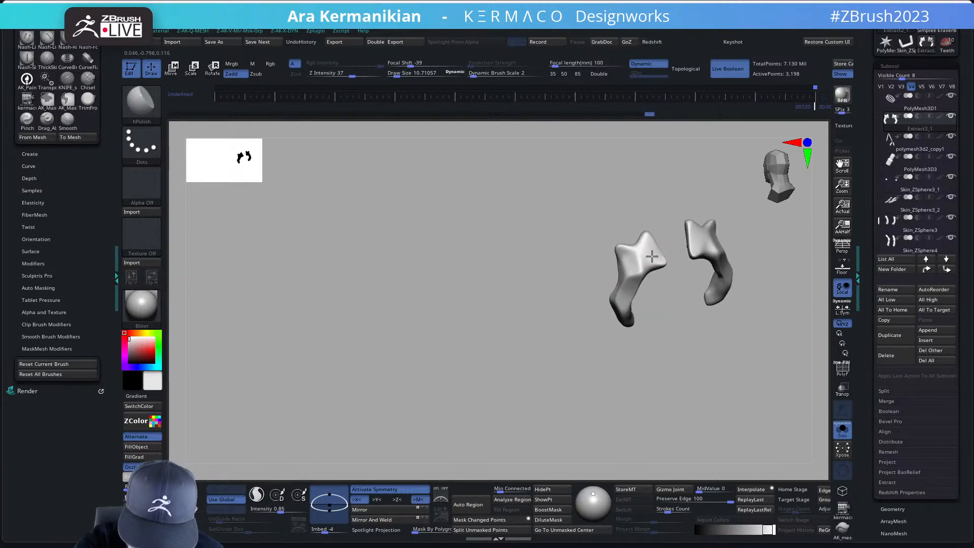
{"action": "mouse_move", "coordinate": [700, 298]}
{"action": "left_mouse_down"}
{"action": "mouse_move", "coordinate": [691, 326]}
{"action": "mouse_move", "coordinate": [663, 272]}
{"action": "mouse_move", "coordinate": [639, 279]}
{"action": "left_mouse_up"}
{"action": "mouse_move", "coordinate": [718, 267]}
{"action": "left_mouse_down"}
{"action": "mouse_move", "coordinate": [653, 272]}
{"action": "mouse_move", "coordinate": [658, 249]}
{"action": "left_mouse_up"}
{"action": "mouse_move", "coordinate": [735, 279]}
{"action": "left_mouse_down"}
{"action": "mouse_move", "coordinate": [708, 289]}
{"action": "mouse_move", "coordinate": [685, 281]}
{"action": "mouse_move", "coordinate": [674, 311]}
{"action": "mouse_move", "coordinate": [736, 285]}
{"action": "left_mouse_up"}
{"action": "left_click_drag", "start_coordinate": [674, 326], "coordinate": [668, 362]}
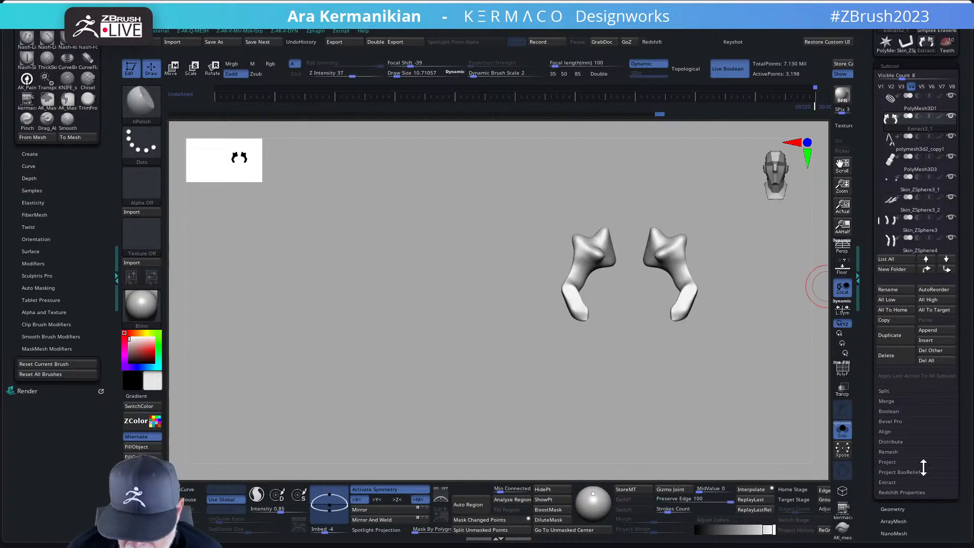
{"action": "left_click", "coordinate": [842, 428]}
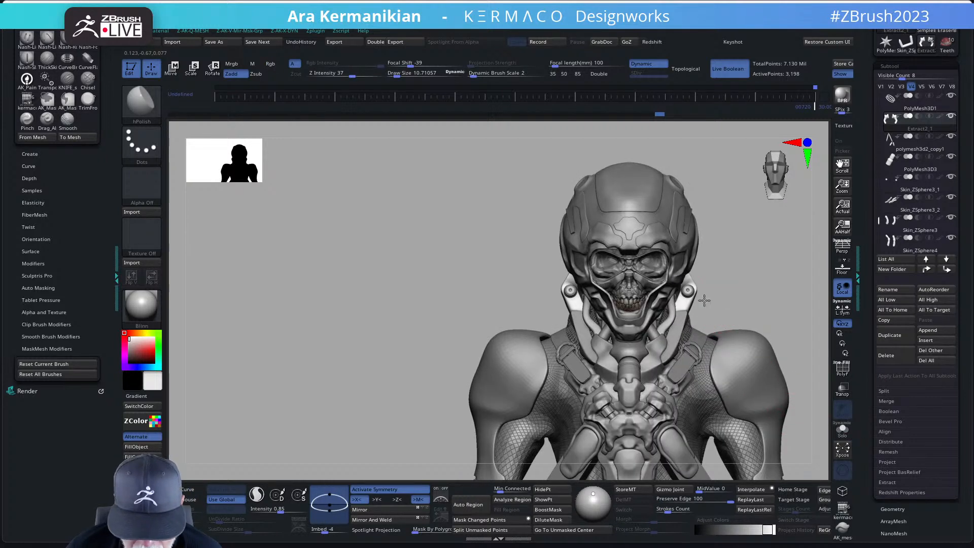
Step: Refine the hinge arm around the round bolt with the DamStandard brush at draw size about 7, smoothing the area beneath the bolt
{"action": "mouse_move", "coordinate": [704, 301]}
{"action": "left_mouse_down"}
{"action": "mouse_move", "coordinate": [678, 301]}
{"action": "mouse_move", "coordinate": [709, 283]}
{"action": "mouse_move", "coordinate": [698, 296]}
{"action": "mouse_move", "coordinate": [679, 279]}
{"action": "mouse_move", "coordinate": [674, 296]}
{"action": "left_mouse_up"}
{"action": "key", "text": "space"}
{"action": "left_click", "coordinate": [704, 331]}
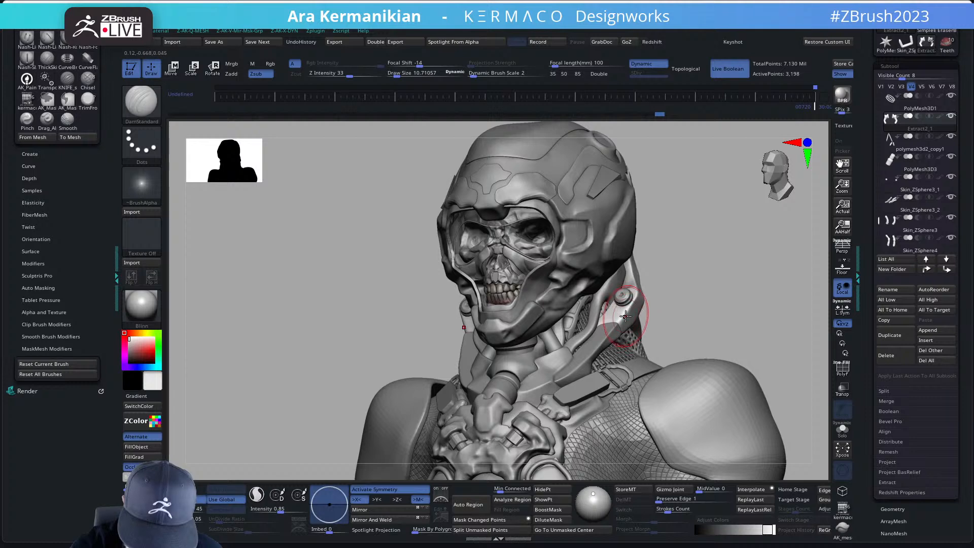
{"action": "key", "text": "s"}
{"action": "left_click_drag", "start_coordinate": [626, 318], "coordinate": [624, 317]}
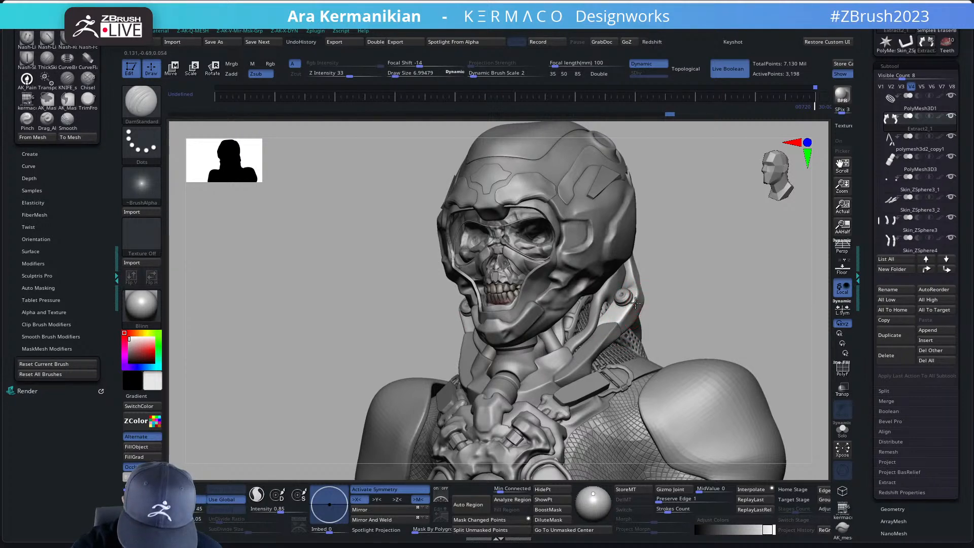
{"action": "left_click_drag", "start_coordinate": [713, 294], "coordinate": [687, 326]}
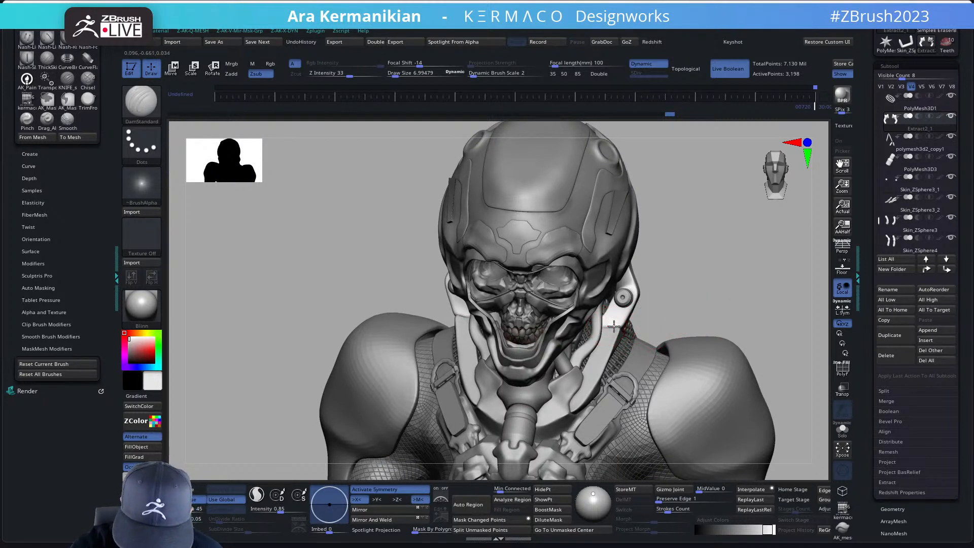
{"action": "key", "text": "shift"}
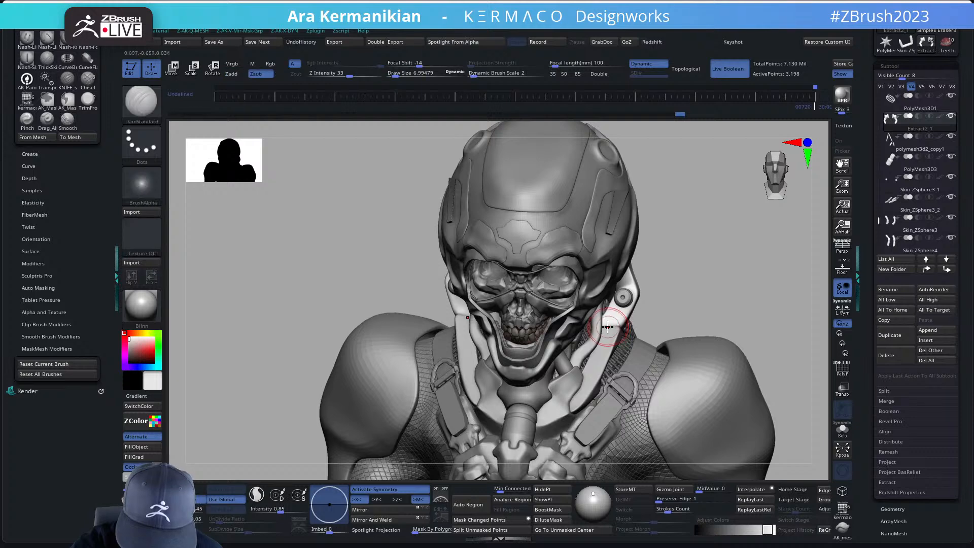
Step: Switch to the Move brush and choose a different active masking brush for working on the hinge arms
{"action": "right_click_drag", "start_coordinate": [713, 309], "coordinate": [705, 289]}
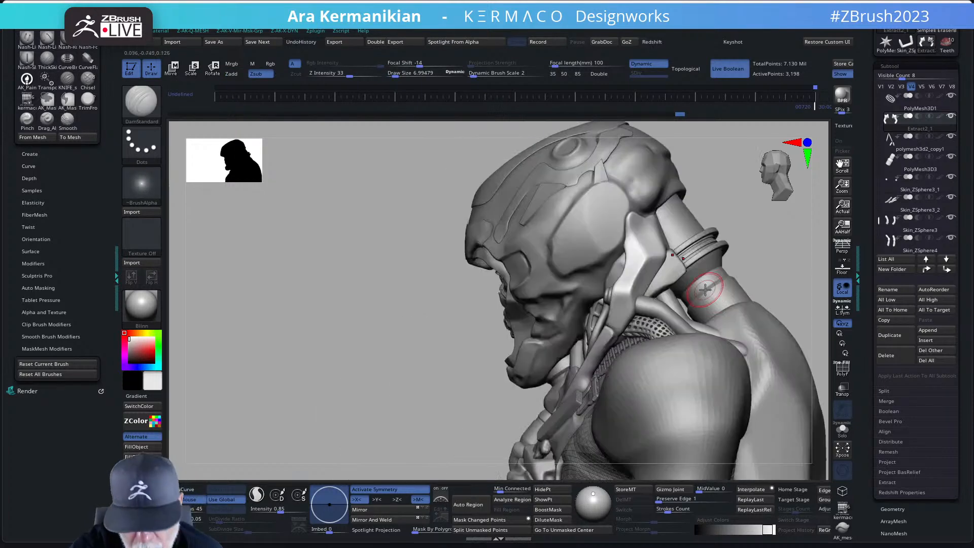
{"action": "left_click_drag", "start_coordinate": [764, 259], "coordinate": [716, 236], "text": "alt"}
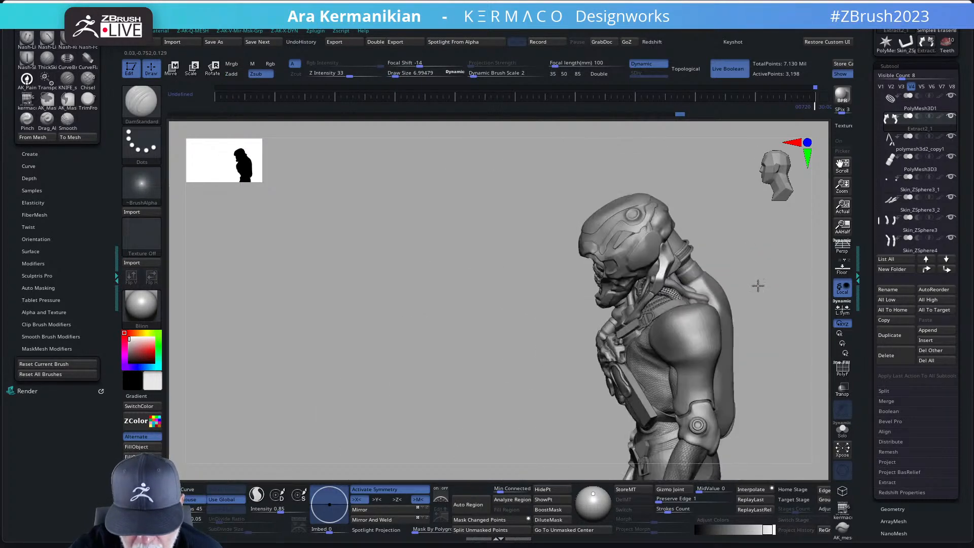
{"action": "mouse_move", "coordinate": [758, 285]}
{"action": "left_mouse_down"}
{"action": "mouse_move", "coordinate": [773, 267]}
{"action": "mouse_move", "coordinate": [739, 269]}
{"action": "mouse_move", "coordinate": [762, 268]}
{"action": "left_mouse_up"}
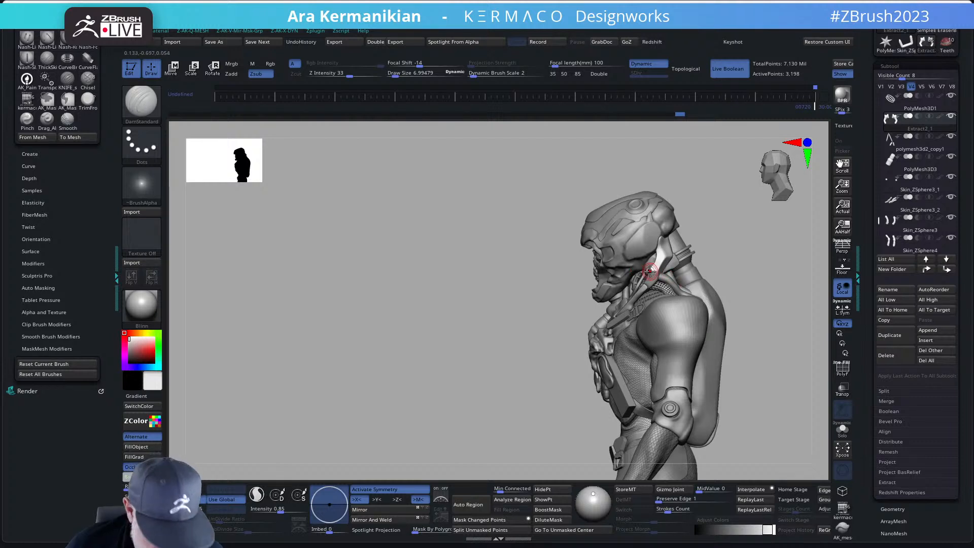
{"action": "key", "text": "b"}
{"action": "key", "text": "m"}
{"action": "key", "text": "v"}
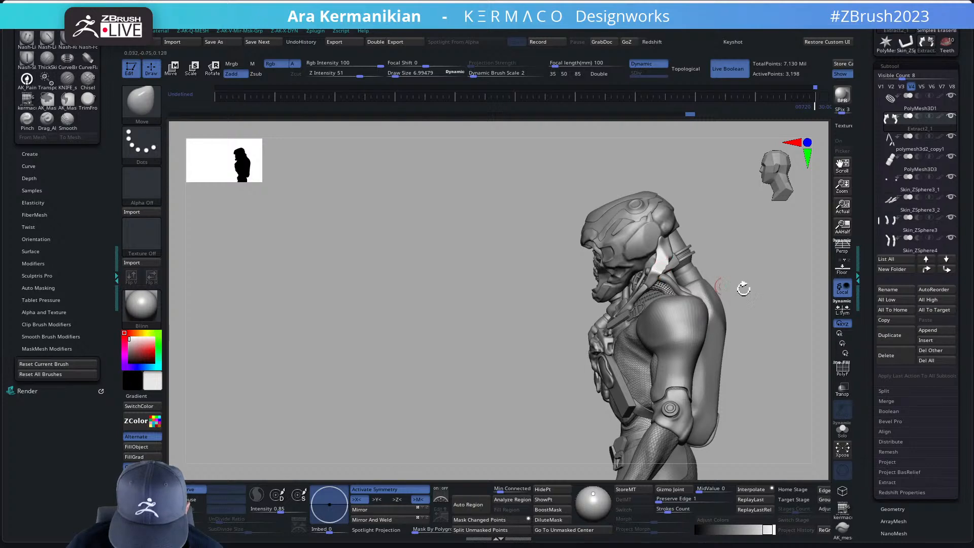
{"action": "left_click_drag", "start_coordinate": [743, 289], "coordinate": [678, 277]}
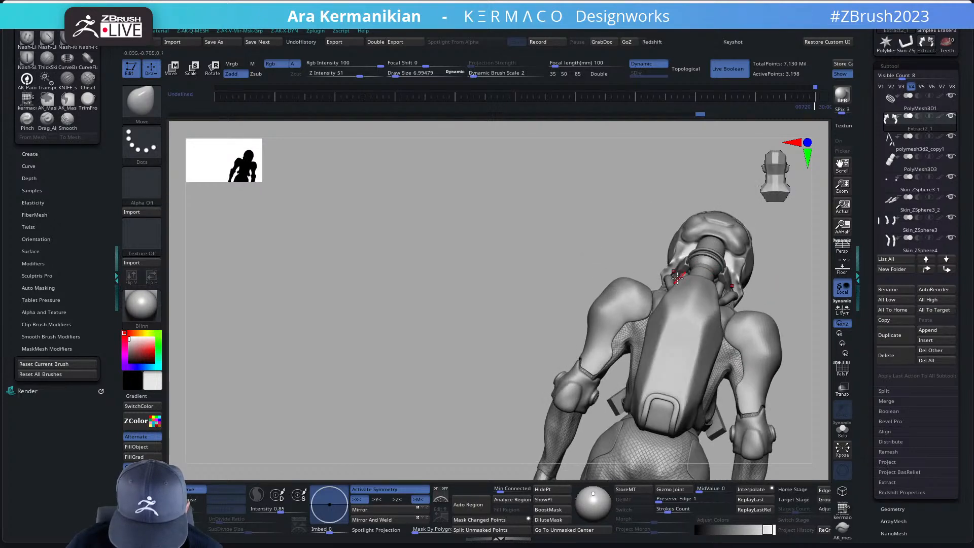
{"action": "key", "text": "ctrl"}
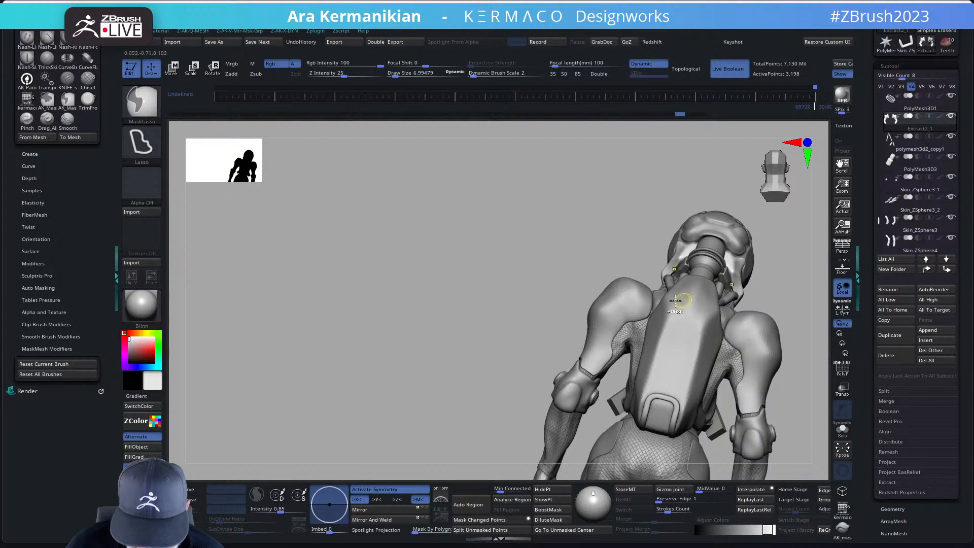
{"action": "left_click_drag", "start_coordinate": [769, 297], "coordinate": [782, 298]}
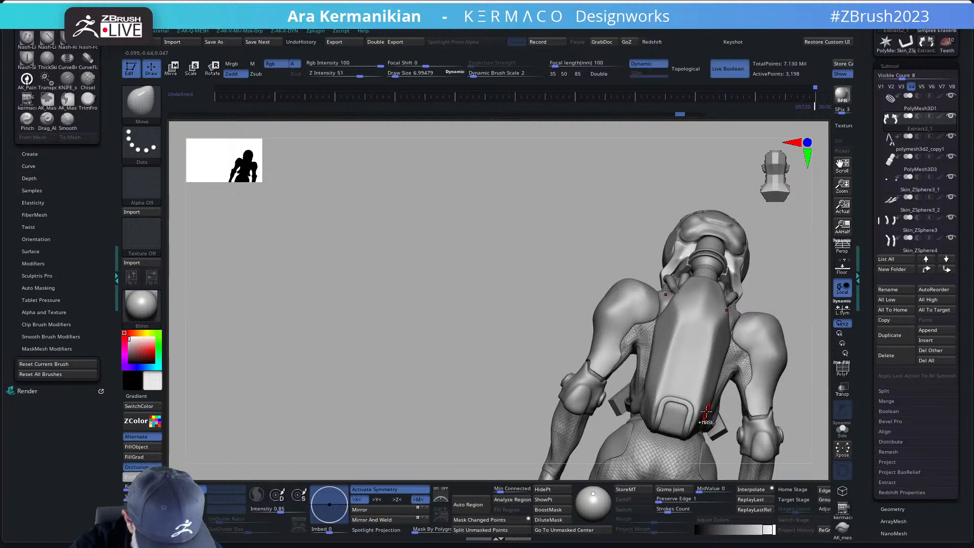
{"action": "key", "text": "ctrl+space"}
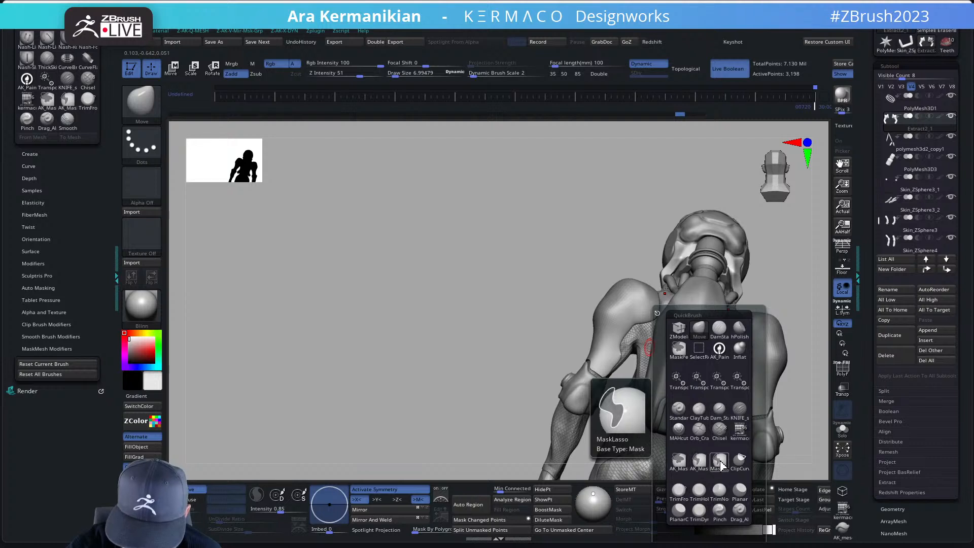
{"action": "left_click", "coordinate": [720, 461]}
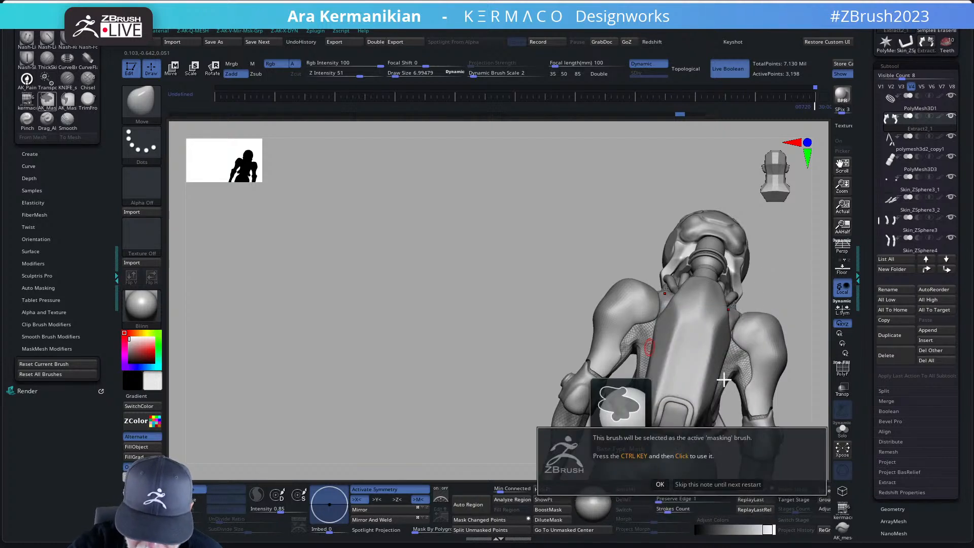
{"action": "left_click", "coordinate": [660, 485]}
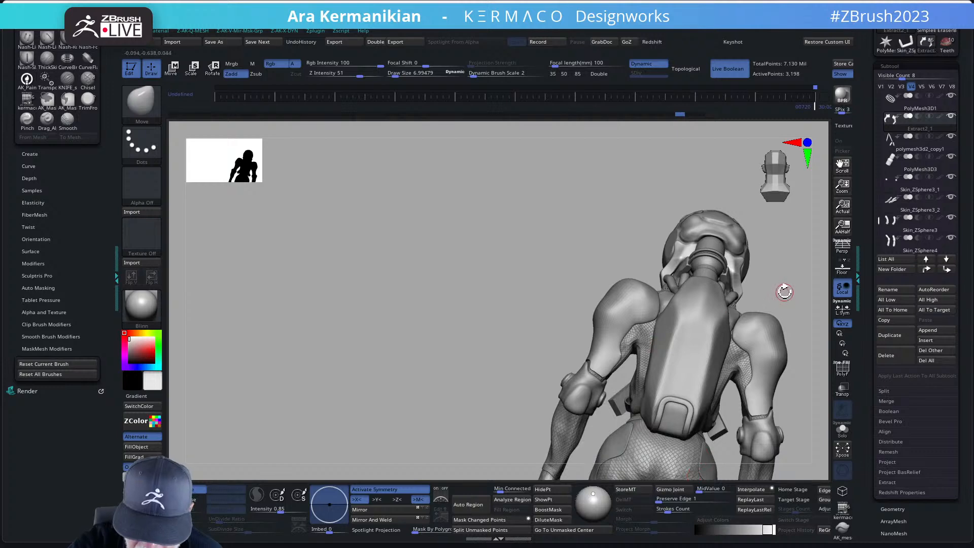
Step: Mask the upper part of the hinge arm behind the ear plate, using a draw size of about 3.4
{"action": "mouse_move", "coordinate": [784, 290]}
{"action": "left_mouse_down", "text": "alt"}
{"action": "mouse_move", "coordinate": [671, 321]}
{"action": "mouse_move", "coordinate": [691, 327]}
{"action": "mouse_move", "coordinate": [712, 313]}
{"action": "left_mouse_up", "text": "alt"}
{"action": "key", "text": "s"}
{"action": "left_click_drag", "start_coordinate": [534, 288], "coordinate": [531, 287]}
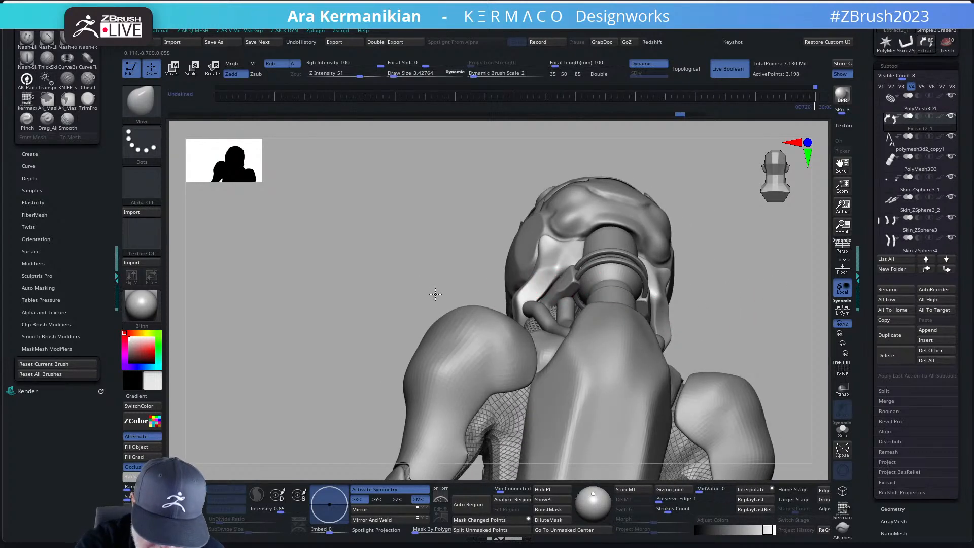
{"action": "left_click_drag", "start_coordinate": [435, 294], "coordinate": [489, 298]}
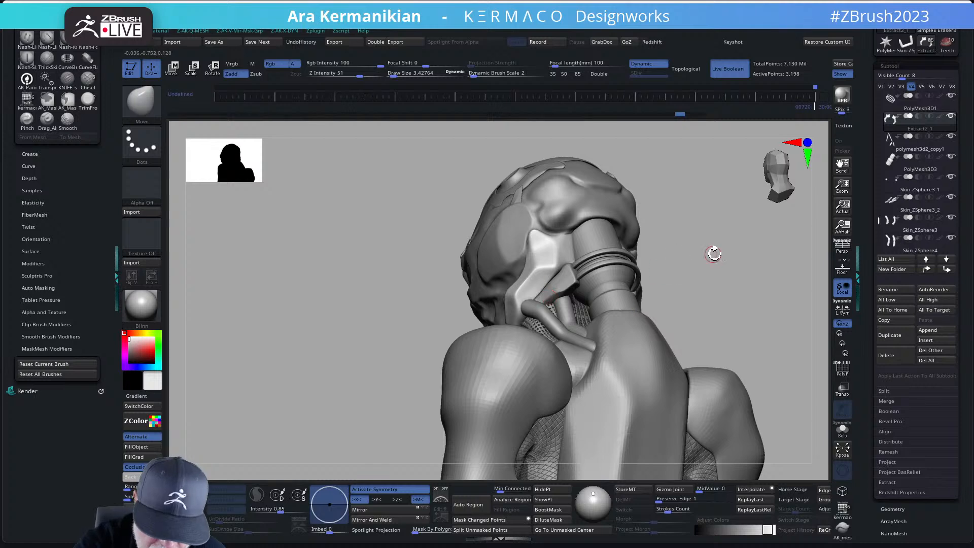
{"action": "left_click_drag", "start_coordinate": [712, 252], "coordinate": [538, 284]}
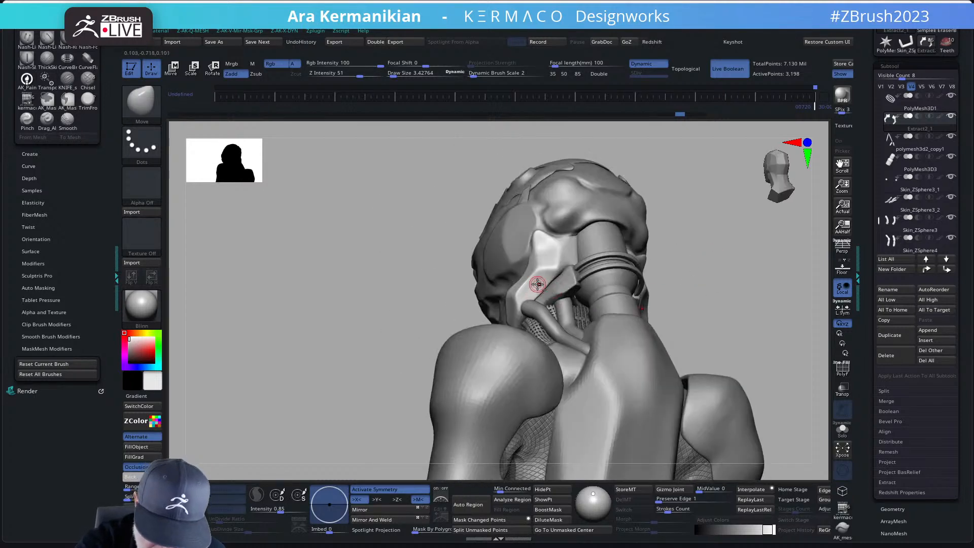
{"action": "key", "text": "ctrl"}
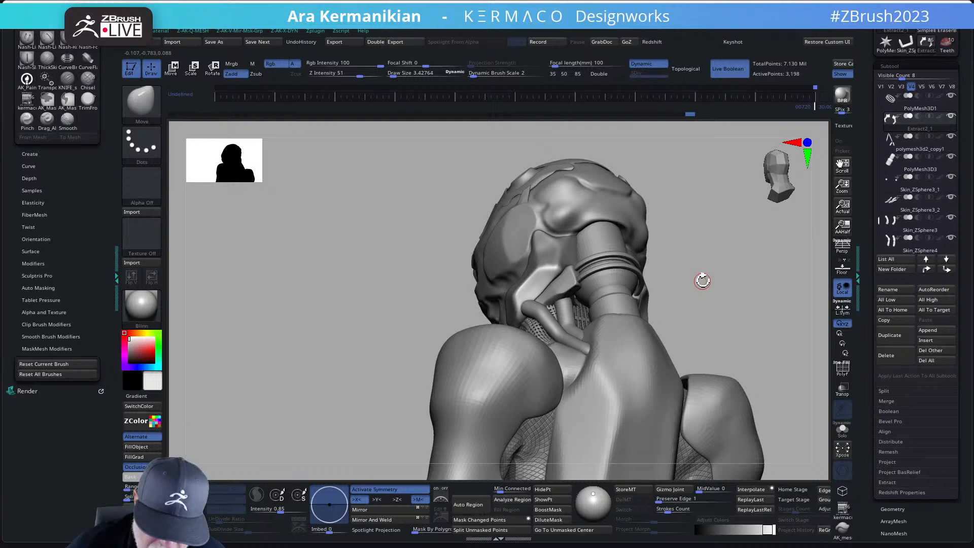
Step: Center the gizmo on the unmasked lower part of the hinge arm and rotate that part slightly in side view
{"action": "left_click_drag", "start_coordinate": [705, 302], "coordinate": [656, 224]}
{"action": "key", "text": "w"}
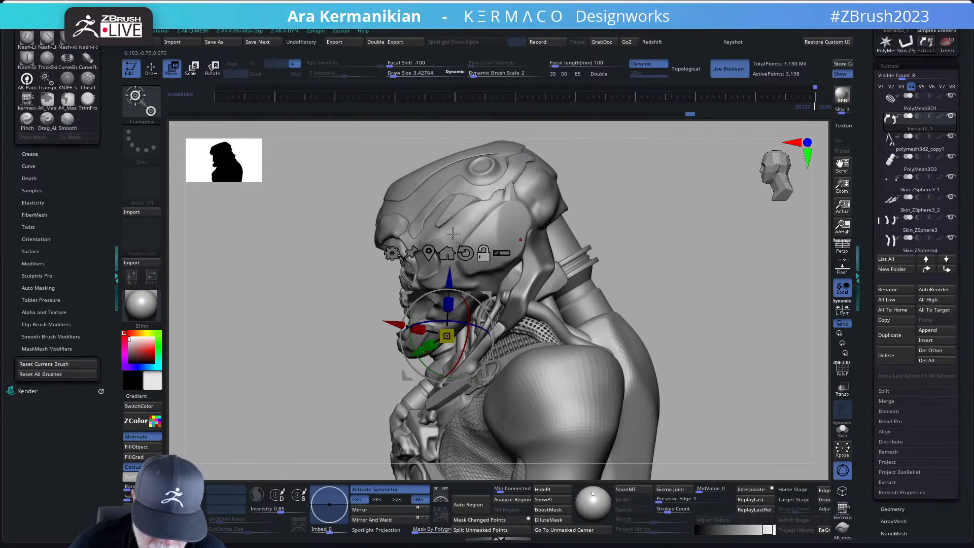
{"action": "left_click", "coordinate": [466, 254], "text": "alt"}
{"action": "left_click", "coordinate": [429, 252], "text": "alt"}
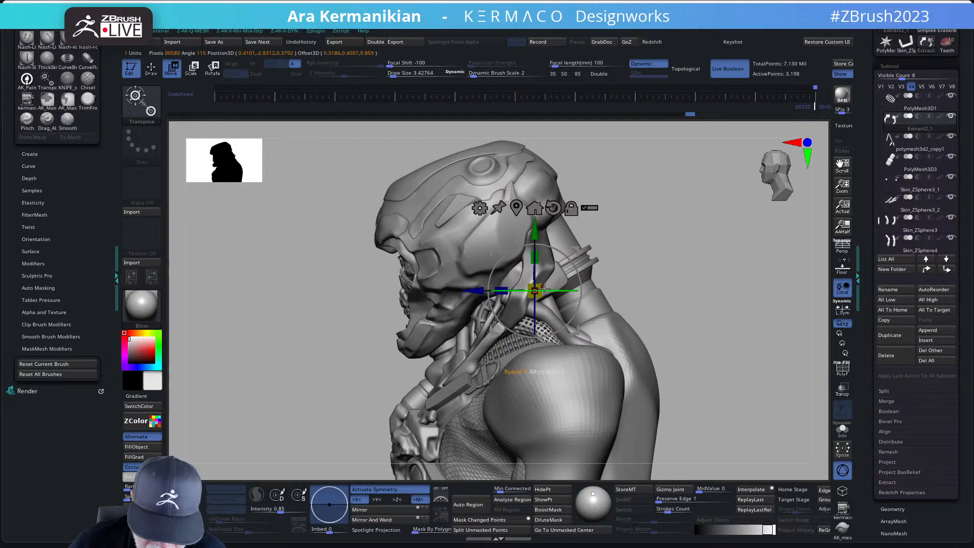
{"action": "mouse_move", "coordinate": [578, 248]}
{"action": "left_mouse_down"}
{"action": "mouse_move", "coordinate": [587, 287]}
{"action": "mouse_move", "coordinate": [581, 254]}
{"action": "left_mouse_up"}
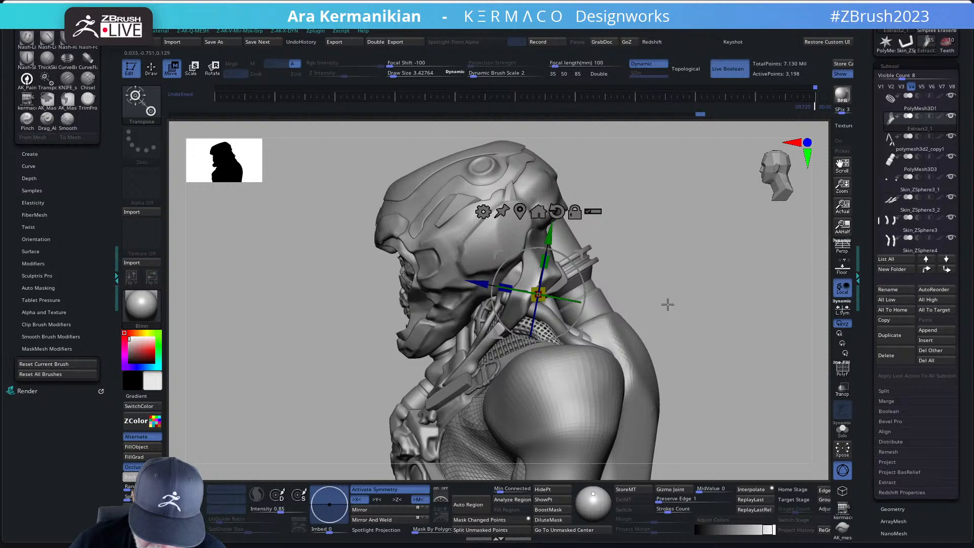
{"action": "left_click_drag", "start_coordinate": [668, 304], "coordinate": [652, 272]}
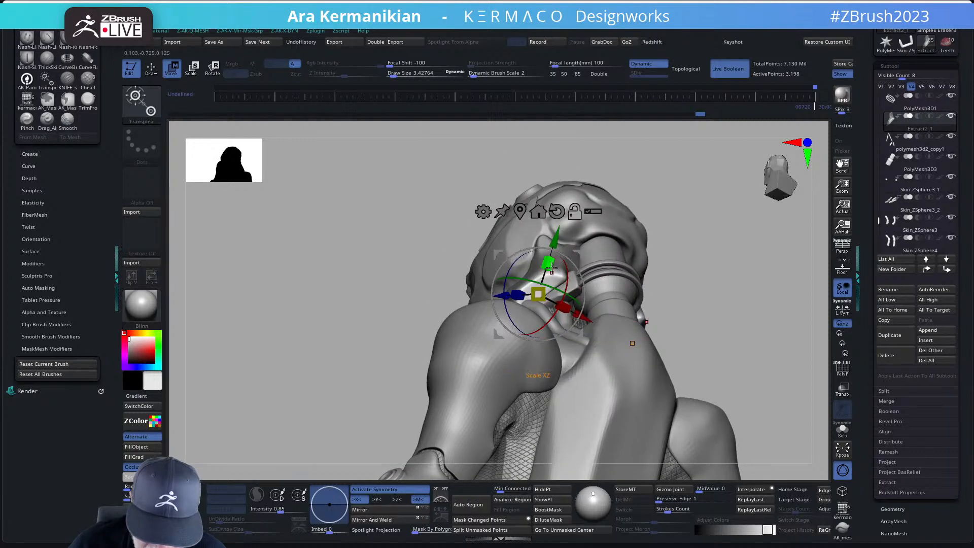
{"action": "left_click_drag", "start_coordinate": [556, 239], "coordinate": [574, 266]}
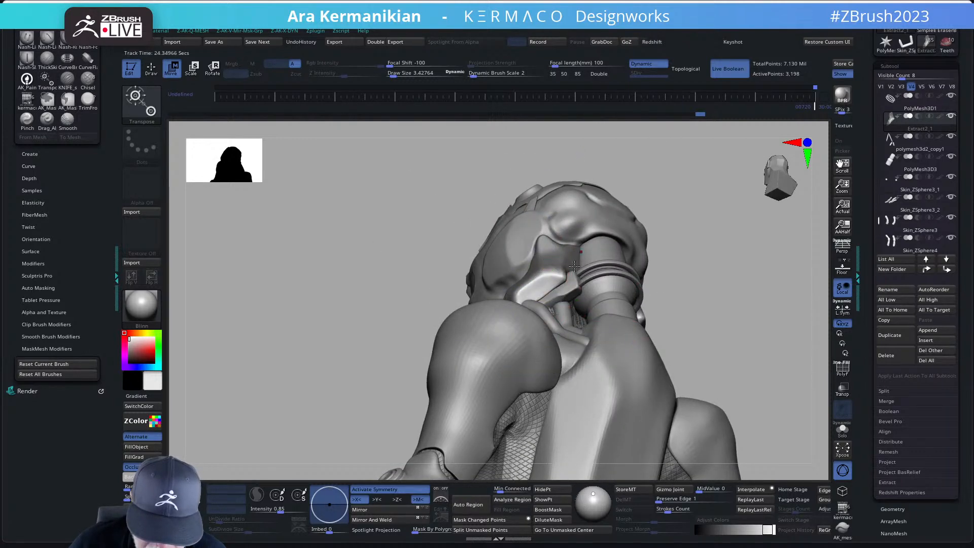
Step: Realign the gizmo to the hinge arm's lower section, fine-tune the section's angle against the neck, and clear the mask
{"action": "left_click", "coordinate": [537, 291]}
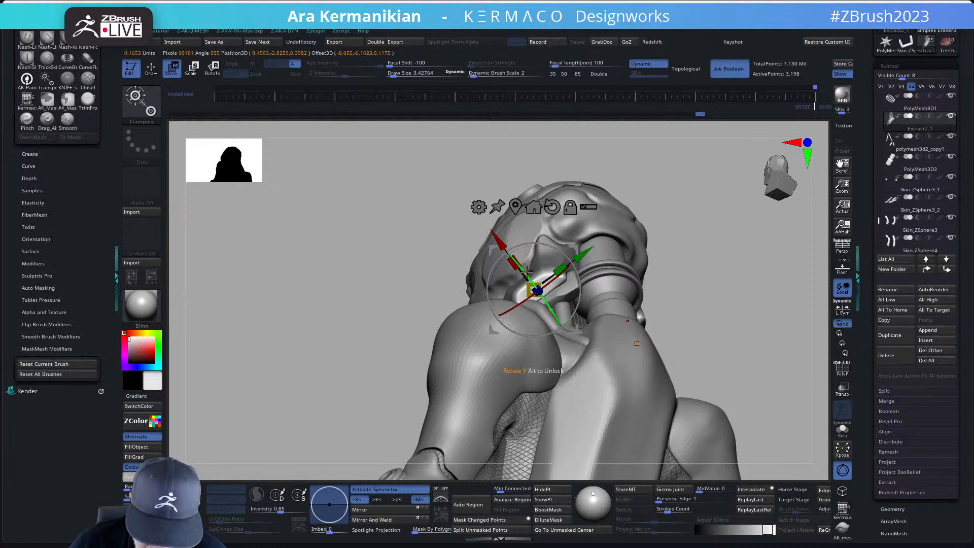
{"action": "mouse_move", "coordinate": [722, 286]}
{"action": "left_mouse_down"}
{"action": "mouse_move", "coordinate": [758, 327]}
{"action": "mouse_move", "coordinate": [724, 302]}
{"action": "left_mouse_up"}
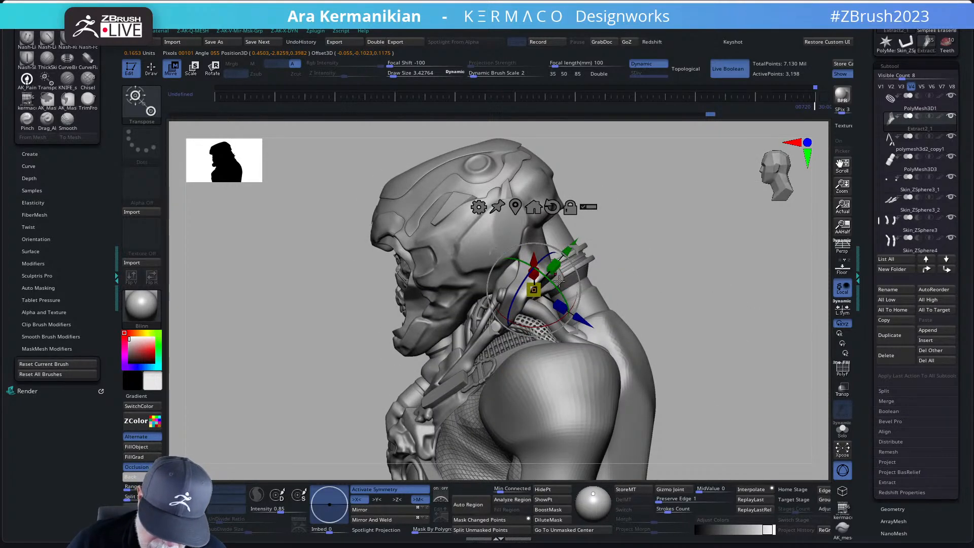
{"action": "mouse_move", "coordinate": [558, 279]}
{"action": "left_mouse_down"}
{"action": "mouse_move", "coordinate": [555, 289]}
{"action": "mouse_move", "coordinate": [571, 286]}
{"action": "mouse_move", "coordinate": [583, 307]}
{"action": "left_mouse_up"}
{"action": "key", "text": "q"}
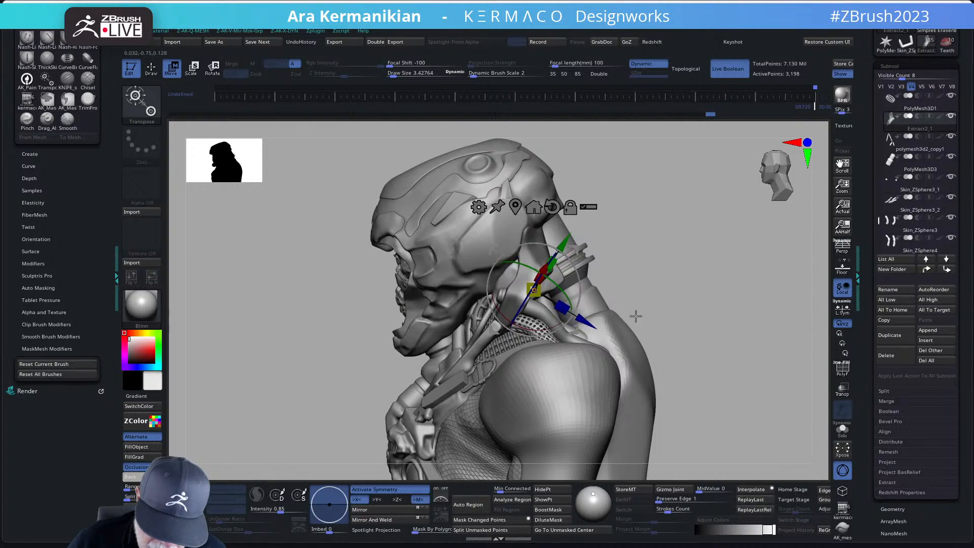
{"action": "left_click_drag", "start_coordinate": [714, 316], "coordinate": [729, 351], "text": "ctrl"}
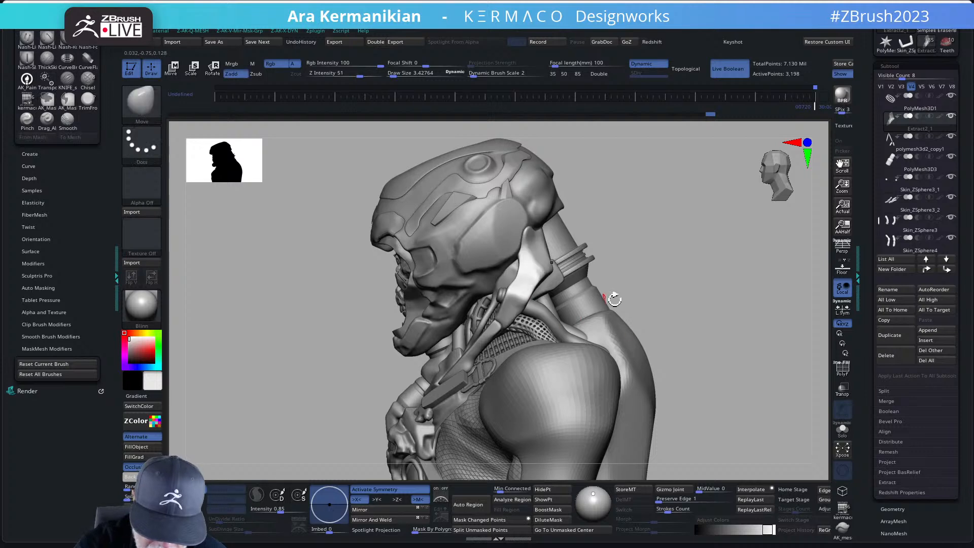
Step: Remesh the reshaped hinge arms with ZRemesher
{"action": "key", "text": "ctrl+1"}
{"action": "left_click", "coordinate": [650, 318]}
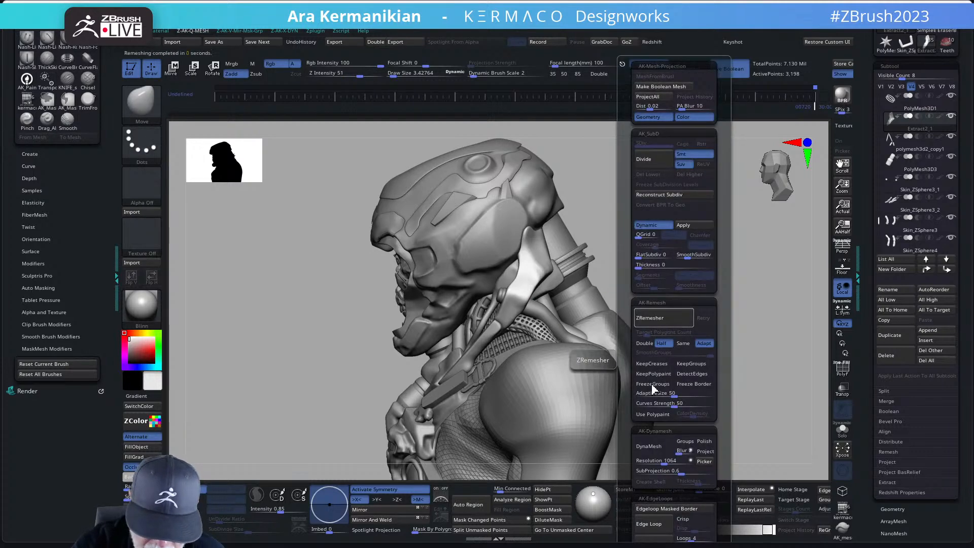
{"action": "left_click_drag", "start_coordinate": [657, 284], "coordinate": [589, 309]}
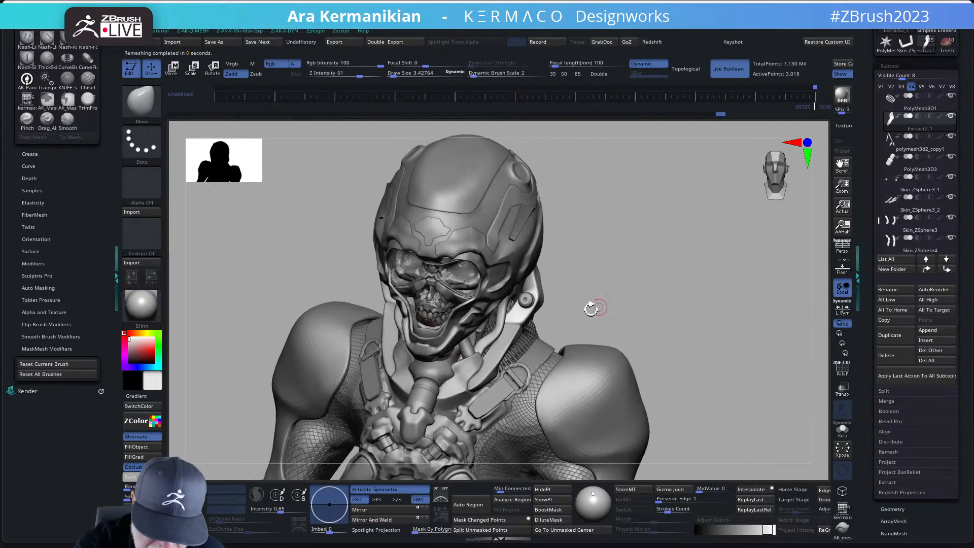
Step: Remesh the hinge arms with ZRemesher at double density
{"action": "left_click_drag", "start_coordinate": [674, 300], "coordinate": [648, 289]}
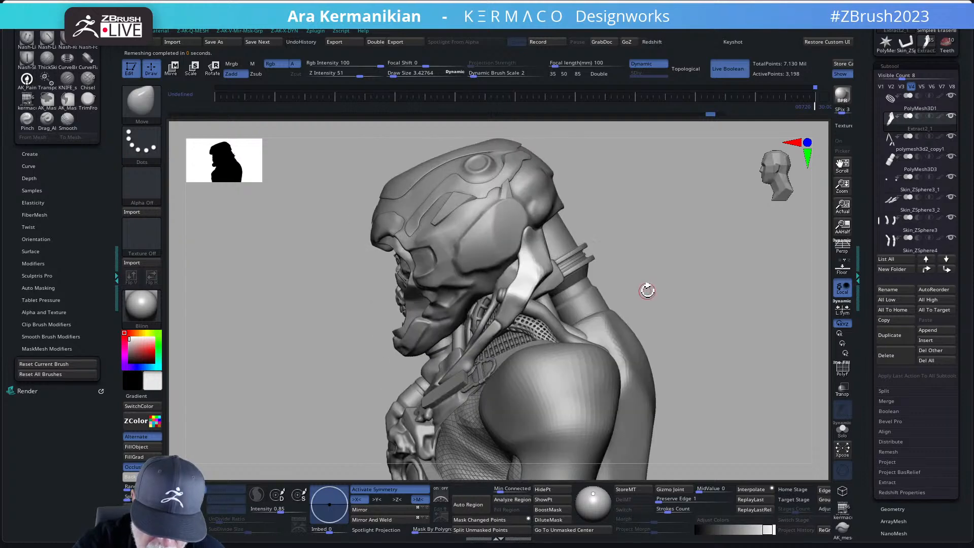
{"action": "key", "text": "ctrl+q"}
{"action": "left_click", "coordinate": [633, 343]}
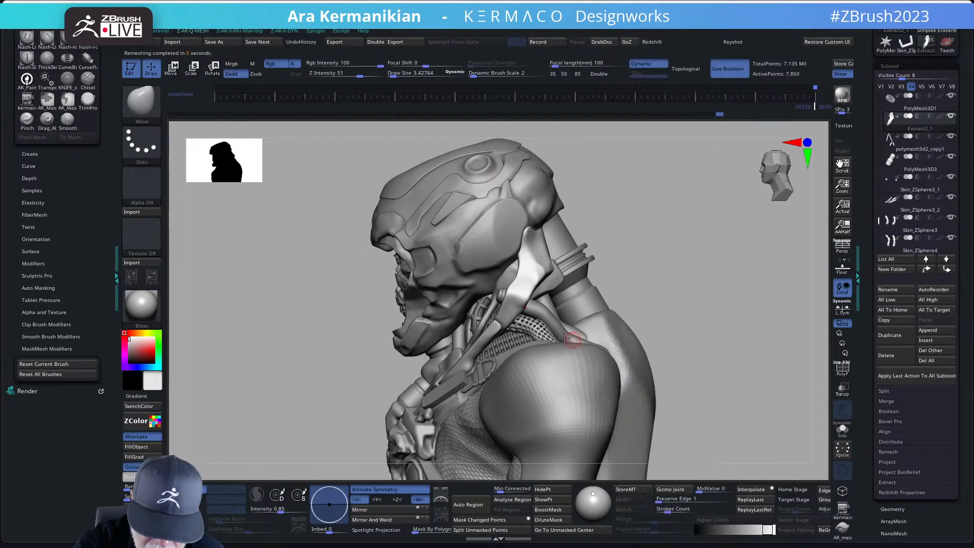
Step: Flatten the outer face of the hinge arm behind the ear plate with the hPolish brush
{"action": "left_click_drag", "start_coordinate": [650, 279], "coordinate": [591, 278]}
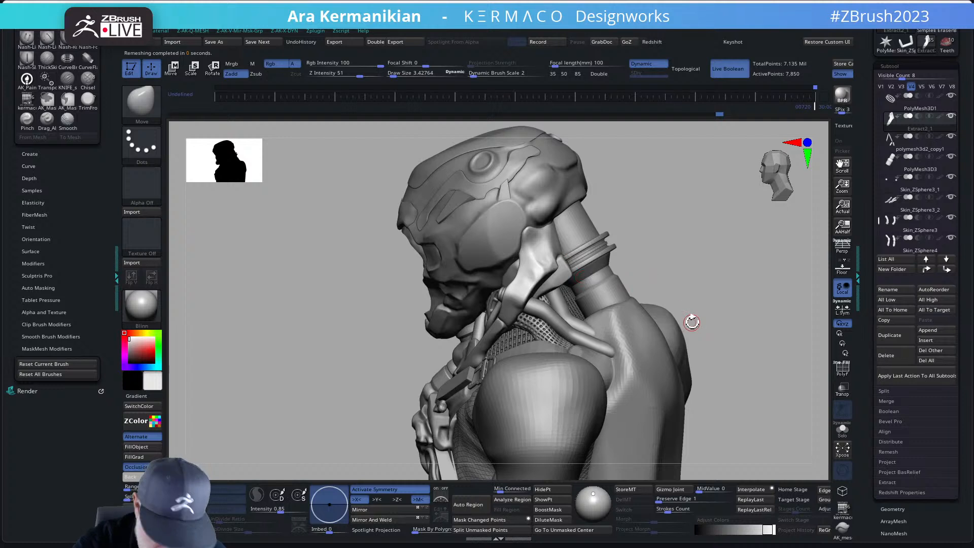
{"action": "key", "text": "ctrl+b"}
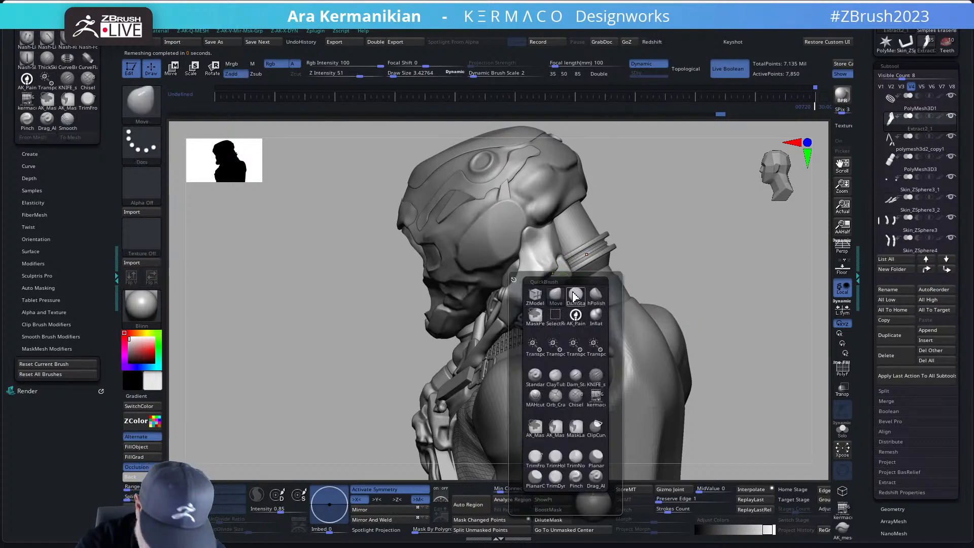
{"action": "left_click", "coordinate": [594, 303]}
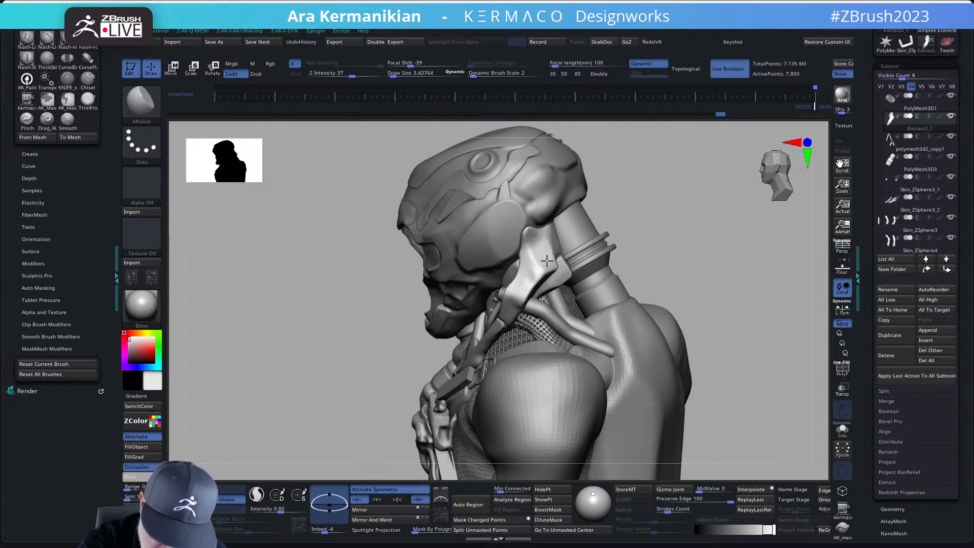
{"action": "left_click_drag", "start_coordinate": [545, 263], "coordinate": [528, 287]}
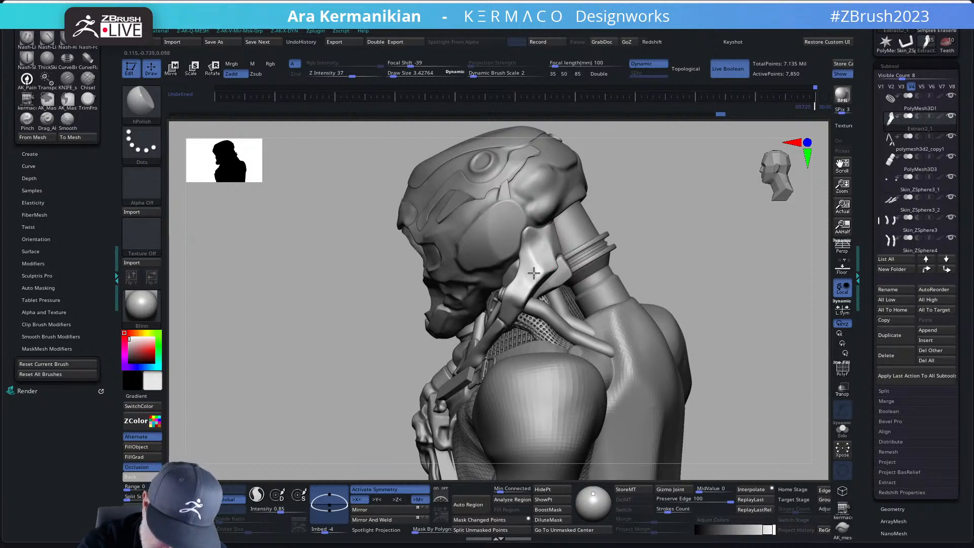
Step: Switch the model's material to BasicMaterial2
{"action": "left_click", "coordinate": [154, 317]}
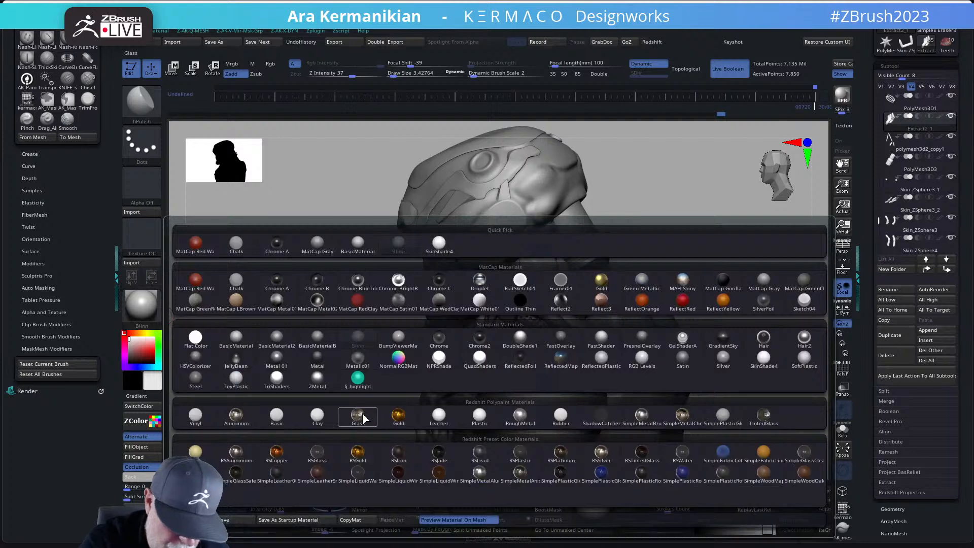
{"action": "left_click", "coordinate": [280, 336]}
{"action": "left_click_drag", "start_coordinate": [284, 330], "coordinate": [282, 330]}
Step: Polish the hinge arm's planes around the side and back of the neck with hPolish
{"action": "mouse_move", "coordinate": [656, 253]}
{"action": "left_mouse_down"}
{"action": "mouse_move", "coordinate": [644, 269]}
{"action": "mouse_move", "coordinate": [647, 258]}
{"action": "left_mouse_up"}
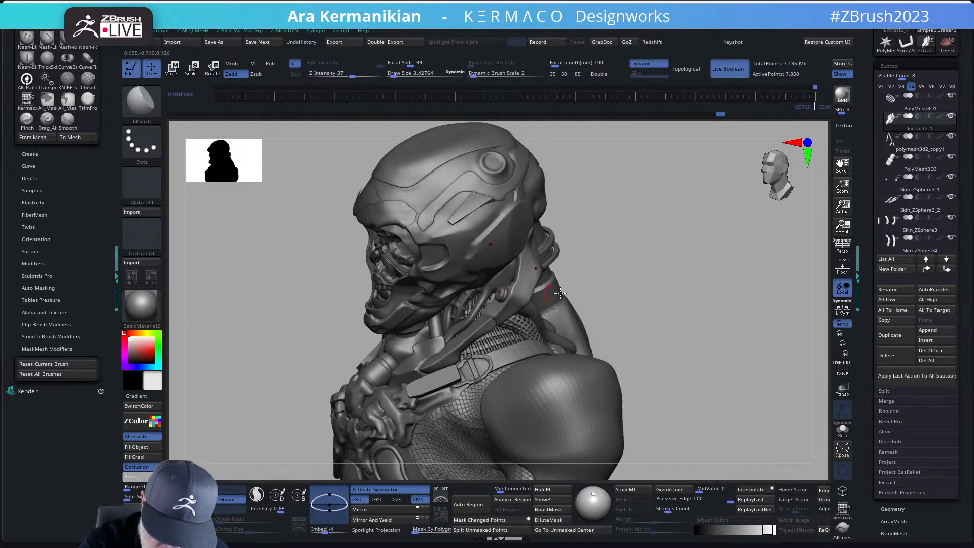
{"action": "mouse_move", "coordinate": [627, 284]}
{"action": "left_mouse_down"}
{"action": "mouse_move", "coordinate": [624, 265]}
{"action": "mouse_move", "coordinate": [639, 279]}
{"action": "mouse_move", "coordinate": [615, 262]}
{"action": "mouse_move", "coordinate": [526, 302]}
{"action": "left_mouse_up"}
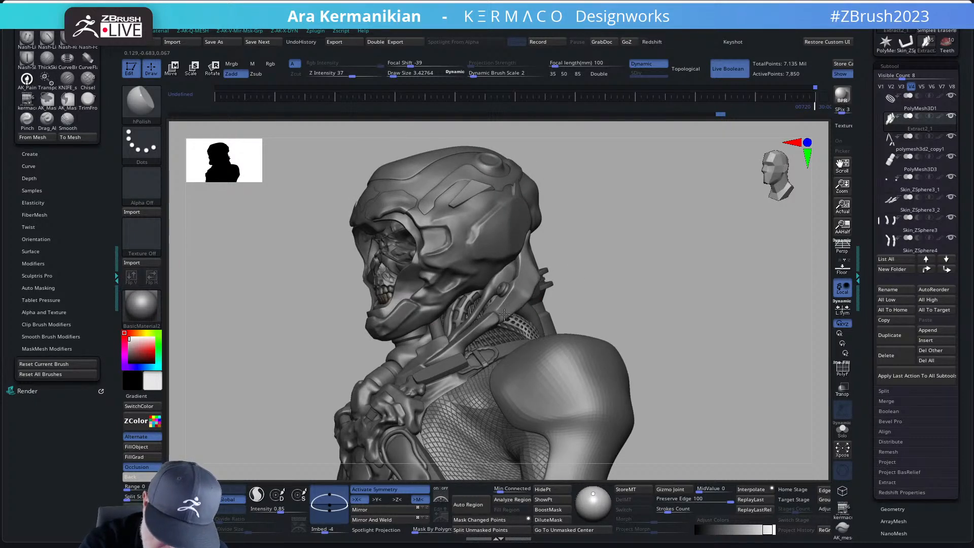
{"action": "left_click_drag", "start_coordinate": [556, 279], "coordinate": [557, 299]}
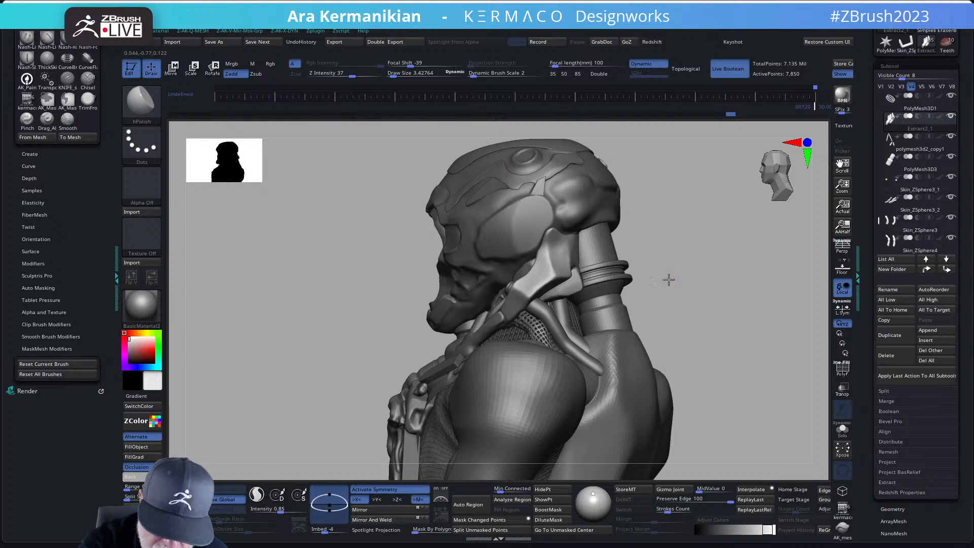
{"action": "left_click_drag", "start_coordinate": [668, 278], "coordinate": [560, 249]}
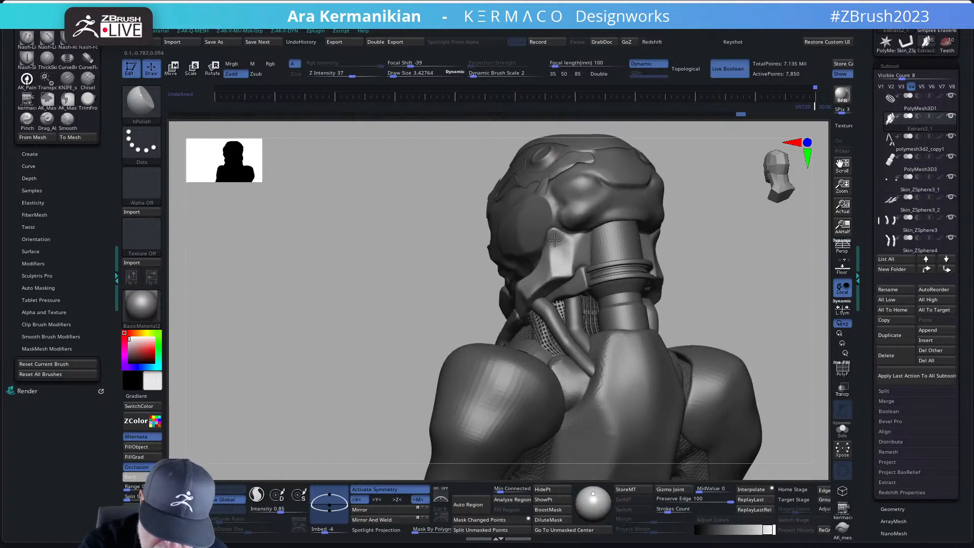
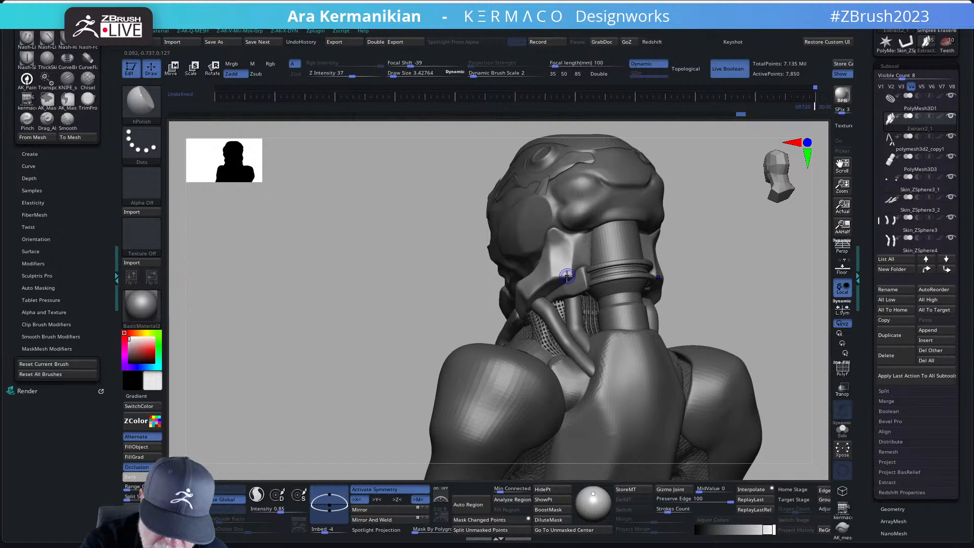
Step: Isolate the hinge arms, then smooth and polish their uneven surfaces from below and from the side
{"action": "mouse_move", "coordinate": [685, 243]}
{"action": "left_mouse_down"}
{"action": "mouse_move", "coordinate": [737, 257]}
{"action": "mouse_move", "coordinate": [718, 276]}
{"action": "mouse_move", "coordinate": [683, 264]}
{"action": "left_mouse_up"}
{"action": "left_click", "coordinate": [842, 428]}
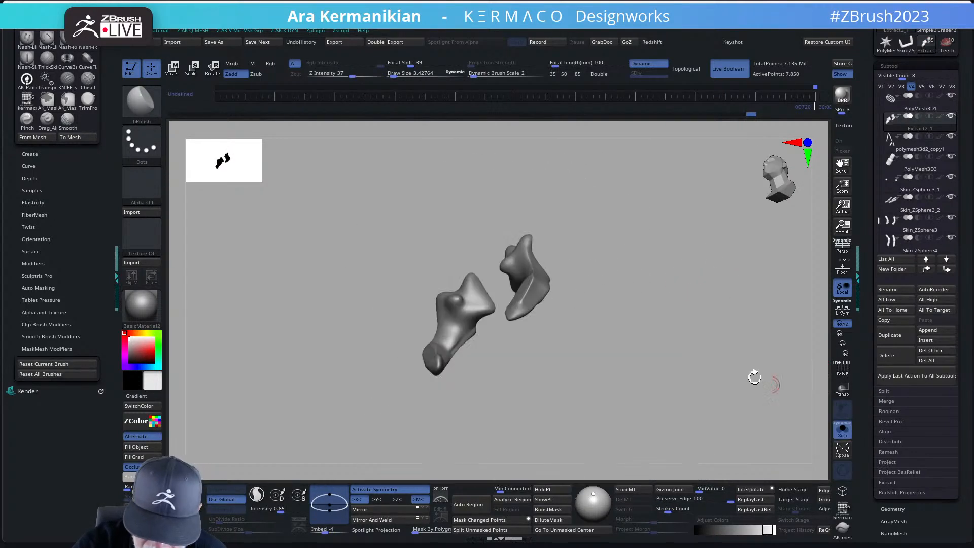
{"action": "left_click_drag", "start_coordinate": [662, 307], "coordinate": [642, 272]}
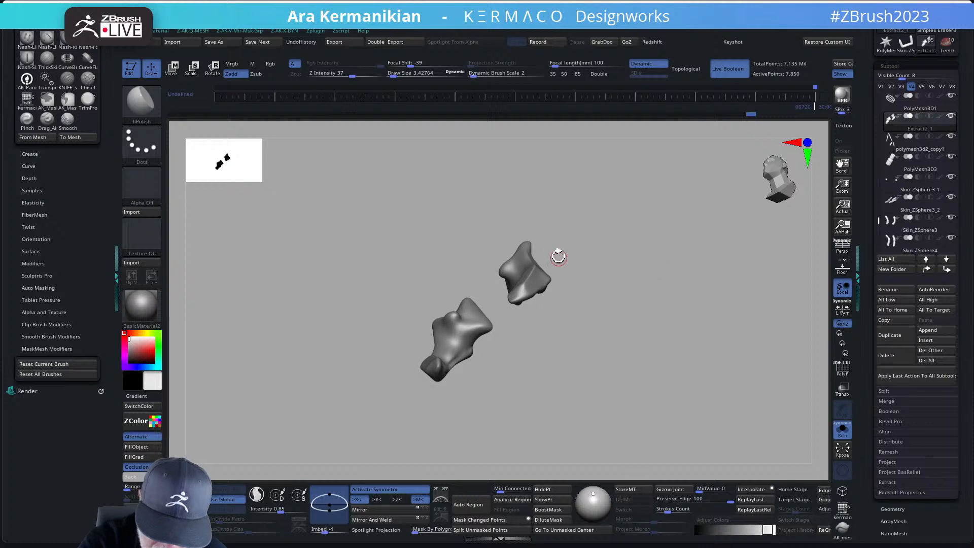
{"action": "mouse_move", "coordinate": [550, 241]}
{"action": "left_mouse_down", "text": "ctrl+shift"}
{"action": "mouse_move", "coordinate": [563, 299]}
{"action": "mouse_move", "coordinate": [554, 321]}
{"action": "mouse_move", "coordinate": [604, 311]}
{"action": "left_mouse_up", "text": "ctrl+shift"}
{"action": "key", "text": "shift"}
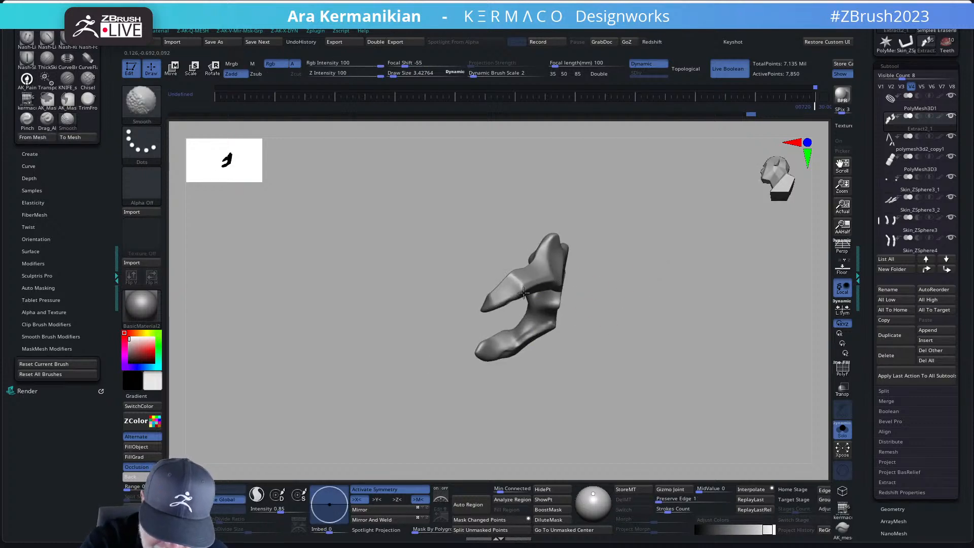
{"action": "mouse_move", "coordinate": [582, 271]}
{"action": "left_mouse_down"}
{"action": "mouse_move", "coordinate": [620, 287]}
{"action": "mouse_move", "coordinate": [541, 285]}
{"action": "left_mouse_up"}
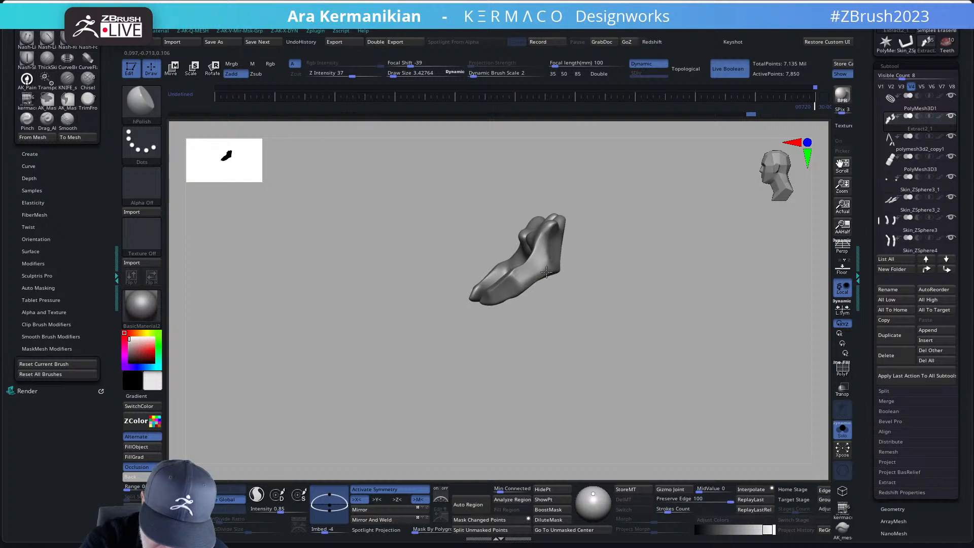
Step: Remesh the isolated hinge arms with ZRemesher set to Same, and remesh them once more with DetectEdges enabled
{"action": "key", "text": "ctrl+q"}
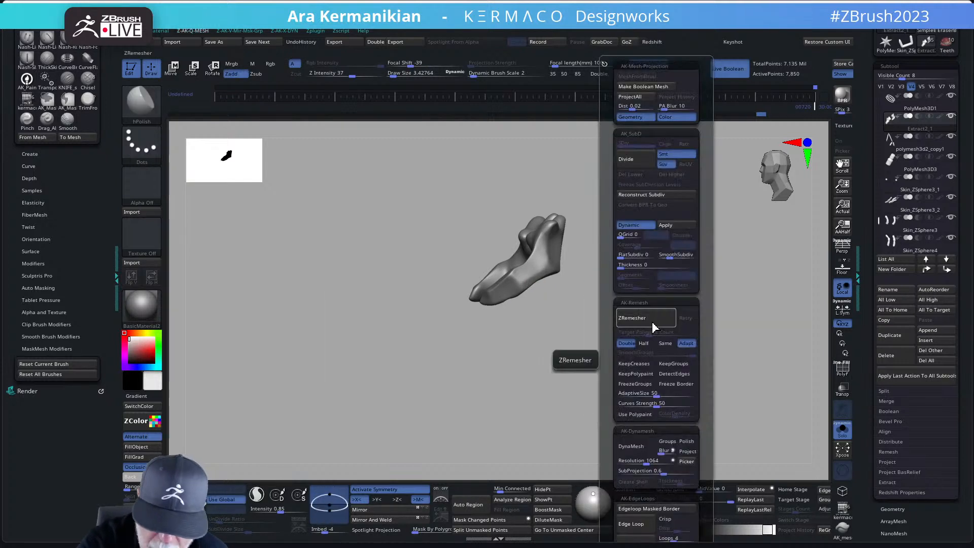
{"action": "left_click", "coordinate": [665, 343]}
{"action": "left_click", "coordinate": [649, 323]}
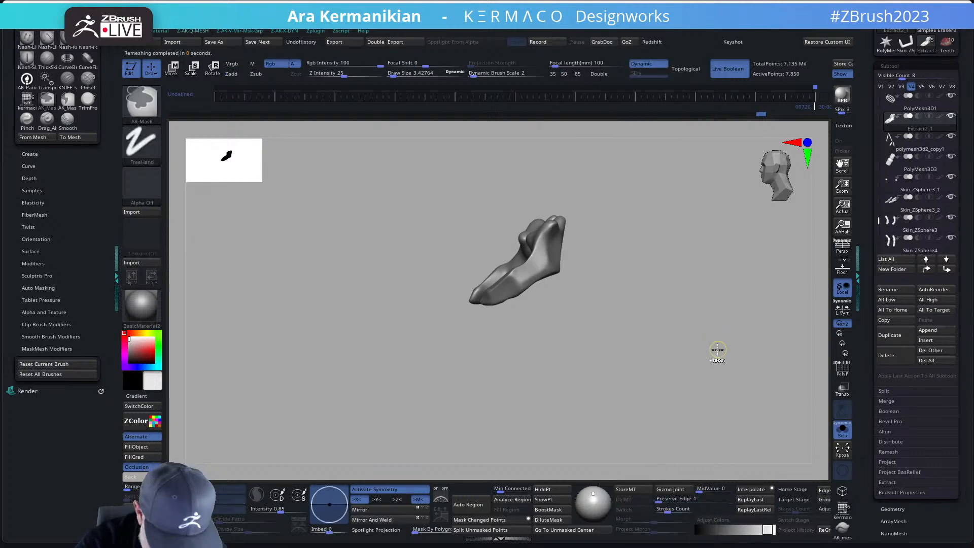
{"action": "key", "text": "ctrl+q"}
{"action": "left_click", "coordinate": [739, 373]}
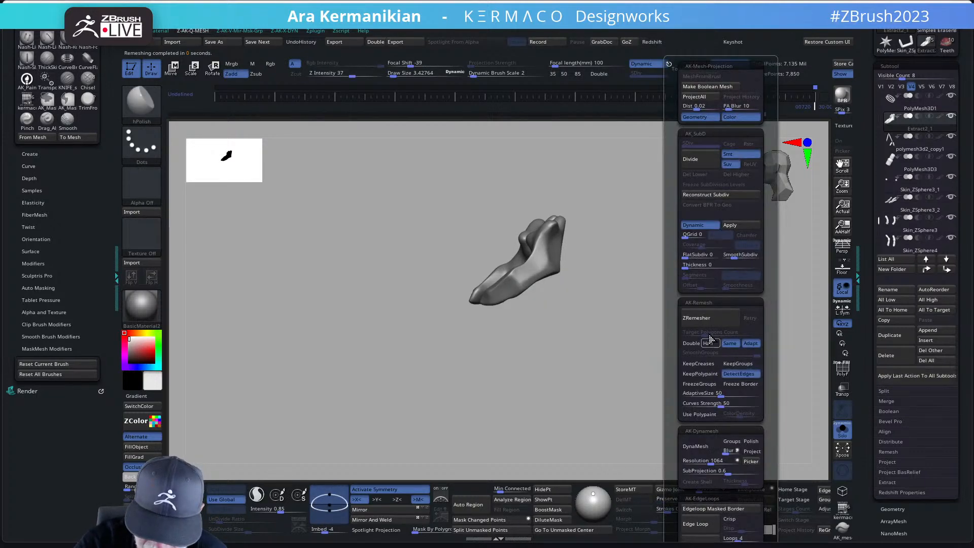
{"action": "left_click", "coordinate": [692, 320]}
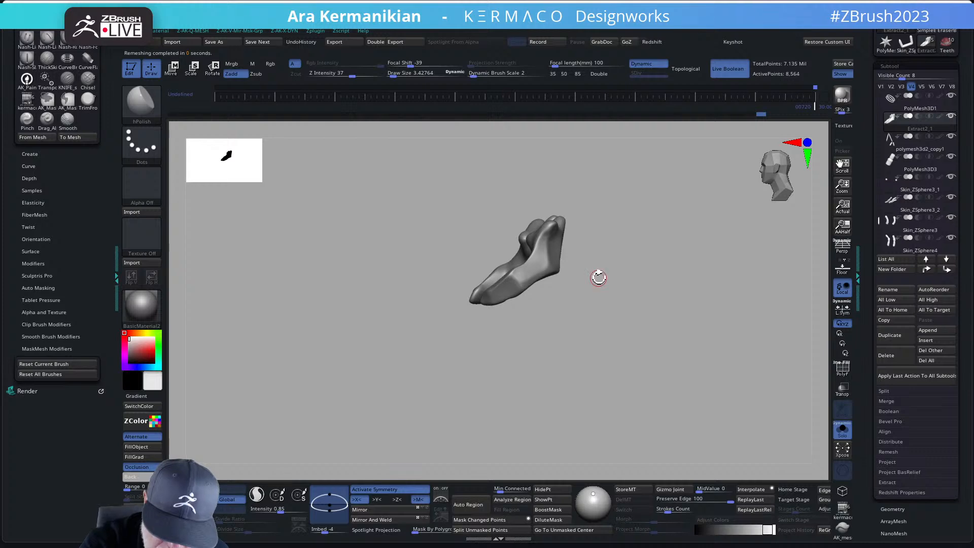
Step: Check the remeshed hinge arms on the full bust, isolate them again and polish their lower bend
{"action": "left_click", "coordinate": [842, 433]}
{"action": "left_click_drag", "start_coordinate": [711, 326], "coordinate": [398, 297], "text": "alt"}
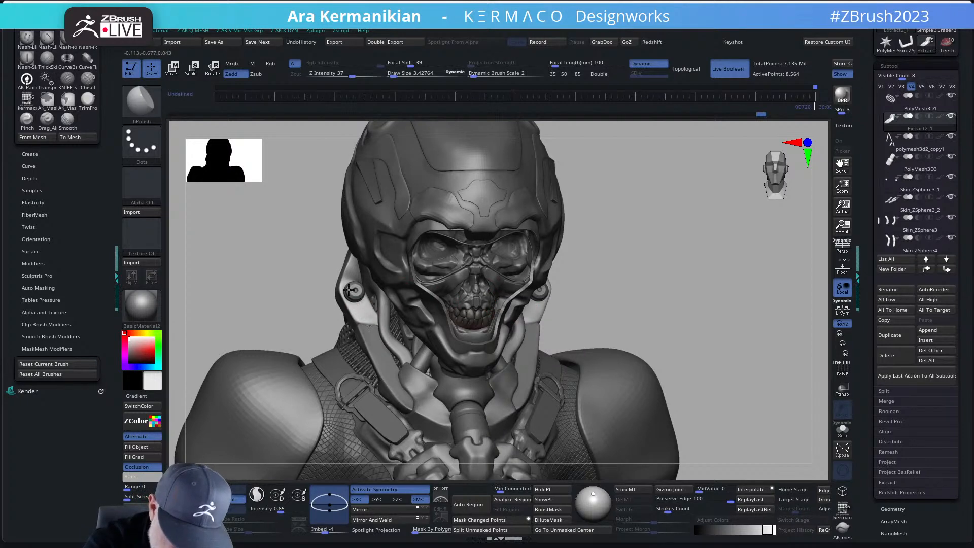
{"action": "left_click_drag", "start_coordinate": [587, 217], "coordinate": [490, 274]}
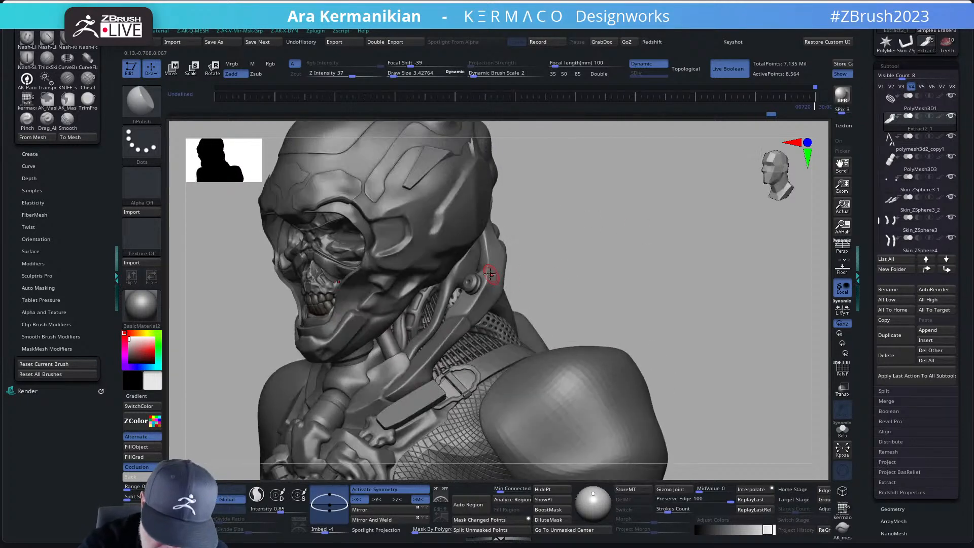
{"action": "left_click_drag", "start_coordinate": [592, 243], "coordinate": [646, 269]}
{"action": "left_click", "coordinate": [842, 429]}
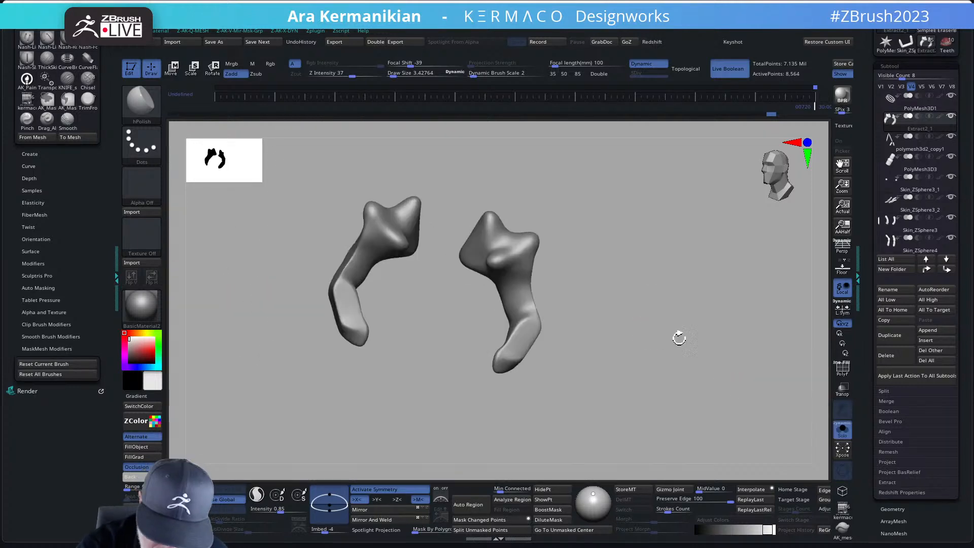
{"action": "left_click_drag", "start_coordinate": [634, 323], "coordinate": [611, 366], "text": "alt"}
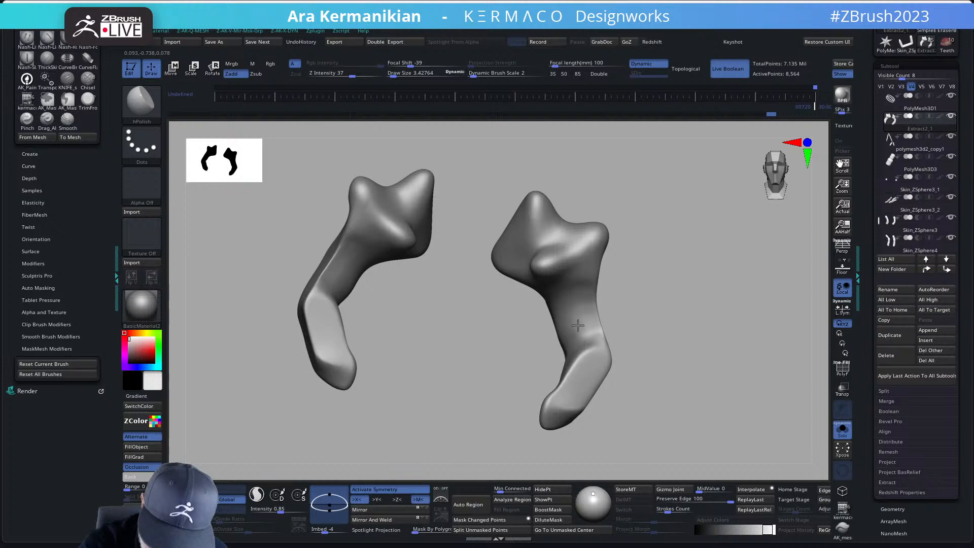
{"action": "left_click_drag", "start_coordinate": [621, 303], "coordinate": [676, 296]}
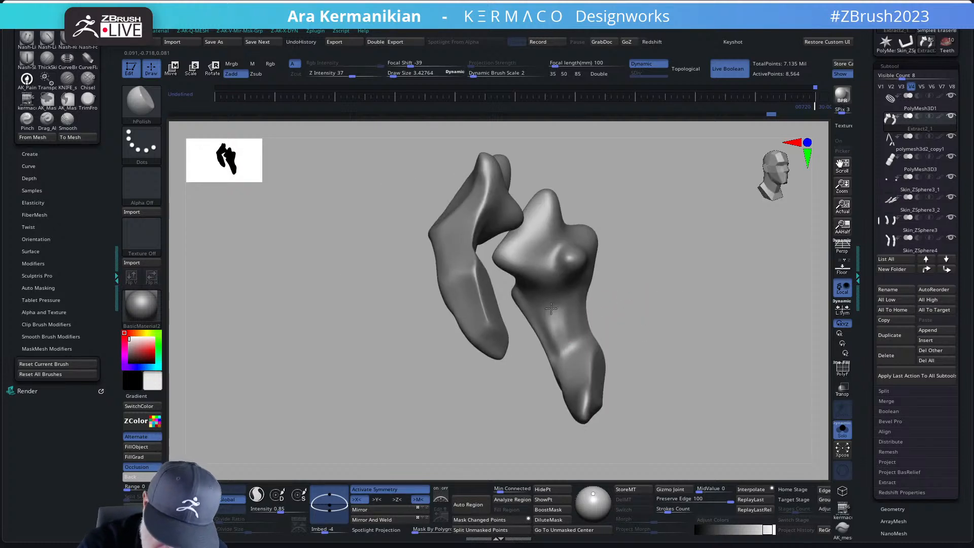
{"action": "left_click_drag", "start_coordinate": [560, 326], "coordinate": [557, 320]}
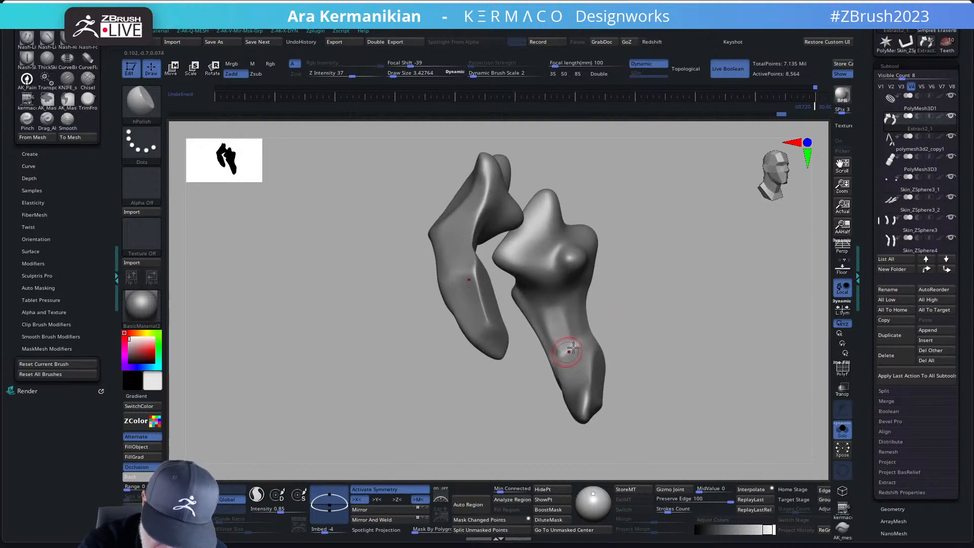
Step: Polish the front of the hinge arms' middle section and flatten the tips of the upper prongs
{"action": "left_click_drag", "start_coordinate": [653, 317], "coordinate": [578, 311]}
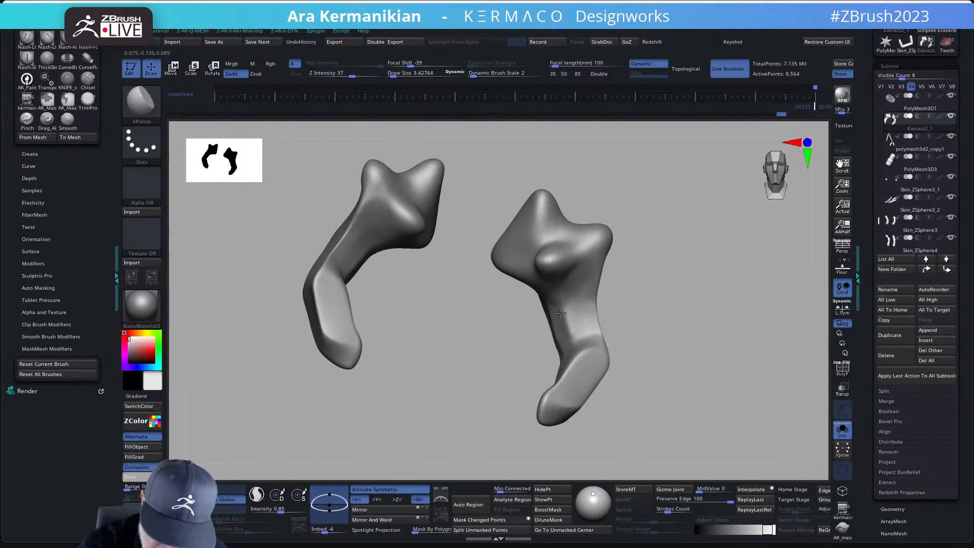
{"action": "left_click_drag", "start_coordinate": [560, 313], "coordinate": [589, 318]}
{"action": "mouse_move", "coordinate": [590, 285]}
{"action": "left_mouse_down"}
{"action": "mouse_move", "coordinate": [608, 257]}
{"action": "mouse_move", "coordinate": [602, 235]}
{"action": "mouse_move", "coordinate": [644, 253]}
{"action": "left_mouse_up"}
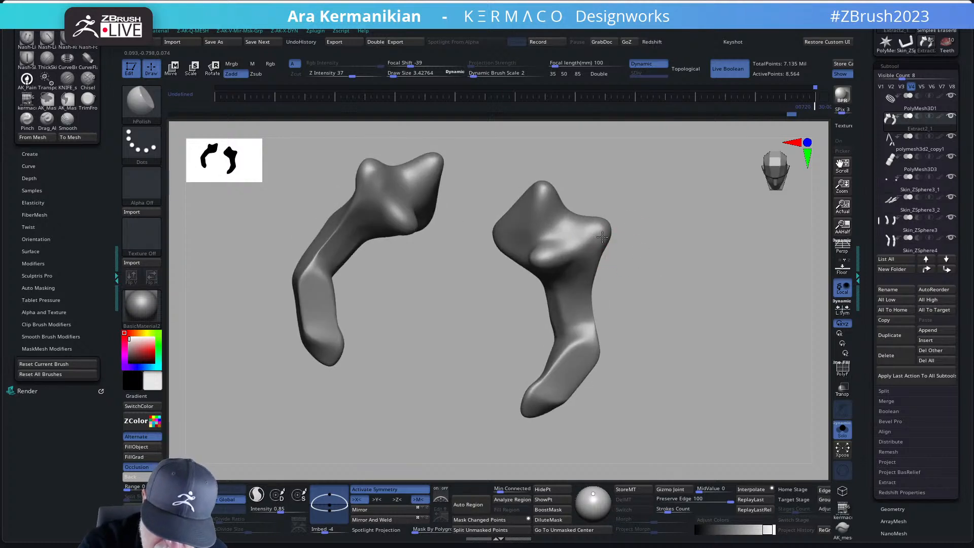
{"action": "mouse_move", "coordinate": [593, 232]}
{"action": "left_mouse_down"}
{"action": "mouse_move", "coordinate": [601, 228]}
{"action": "mouse_move", "coordinate": [588, 233]}
{"action": "left_mouse_up"}
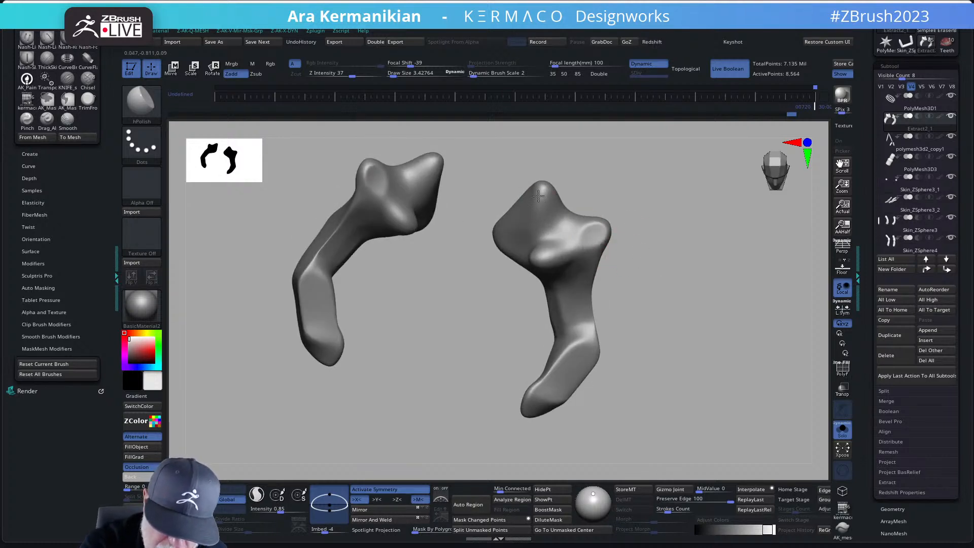
{"action": "left_click_drag", "start_coordinate": [536, 203], "coordinate": [537, 215]}
Step: Smooth and polish the rear faces of the hinge arms' upper ends into cleaner planes
{"action": "left_click_drag", "start_coordinate": [624, 205], "coordinate": [615, 226]}
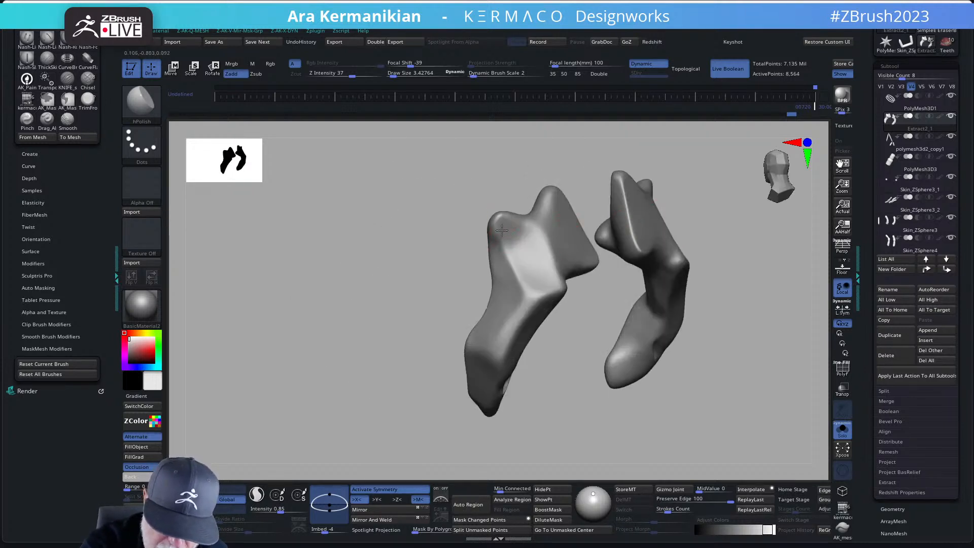
{"action": "key", "text": "shift"}
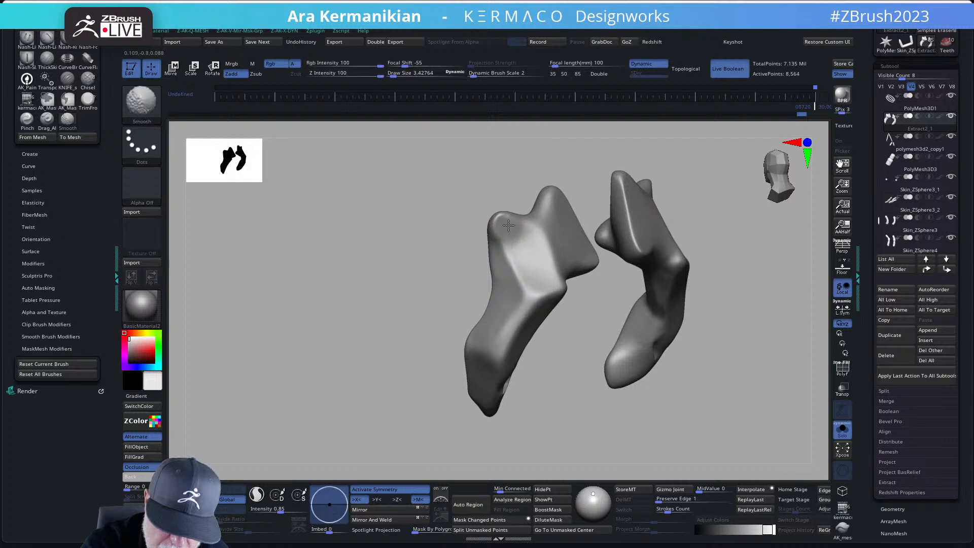
{"action": "left_click_drag", "start_coordinate": [601, 182], "coordinate": [580, 185]}
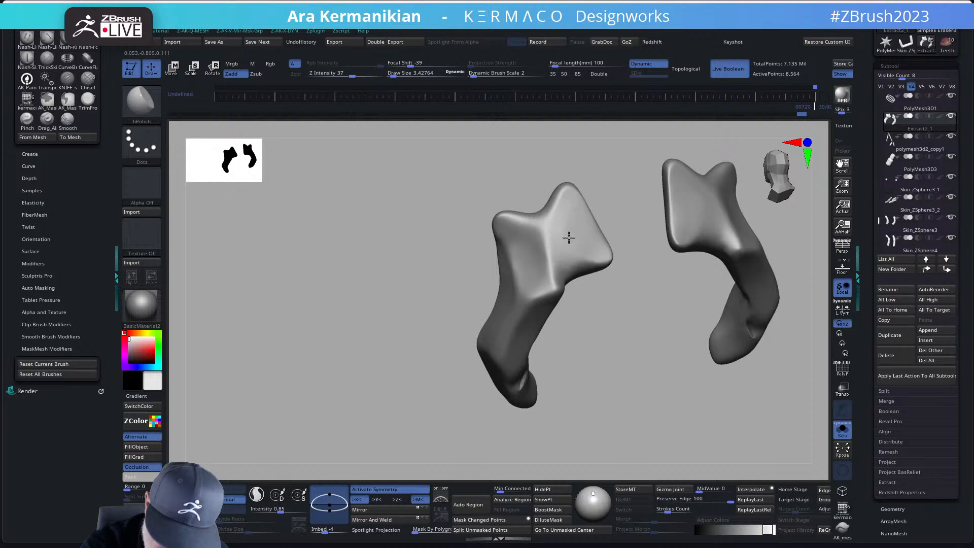
Step: Show the whole bust again and inspect the fit of the polished hinge arm behind the ear plate in side view
{"action": "left_click_drag", "start_coordinate": [607, 337], "coordinate": [654, 311]}
{"action": "key", "text": "f"}
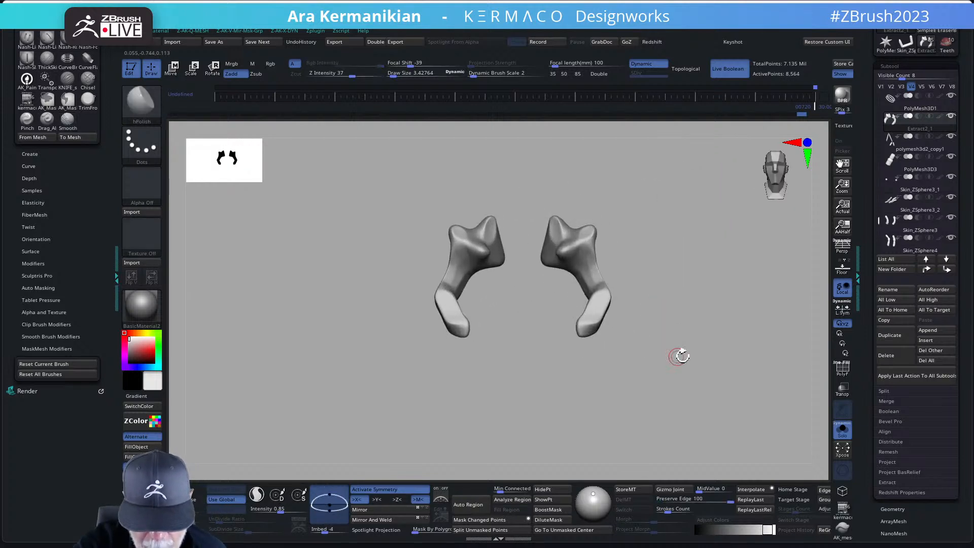
{"action": "left_click", "coordinate": [843, 430]}
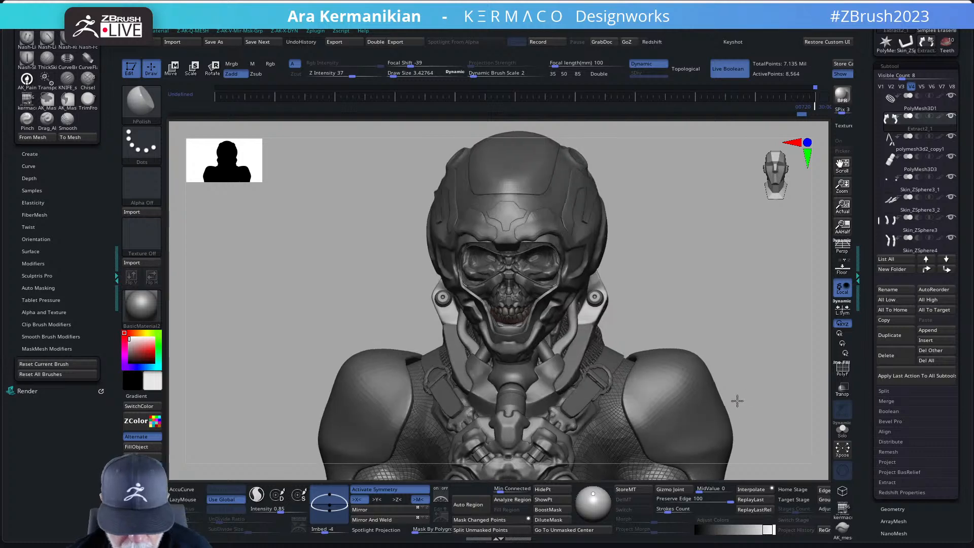
{"action": "left_click_drag", "start_coordinate": [737, 401], "coordinate": [652, 296]}
{"action": "left_click_drag", "start_coordinate": [648, 241], "coordinate": [613, 267], "text": "alt"}
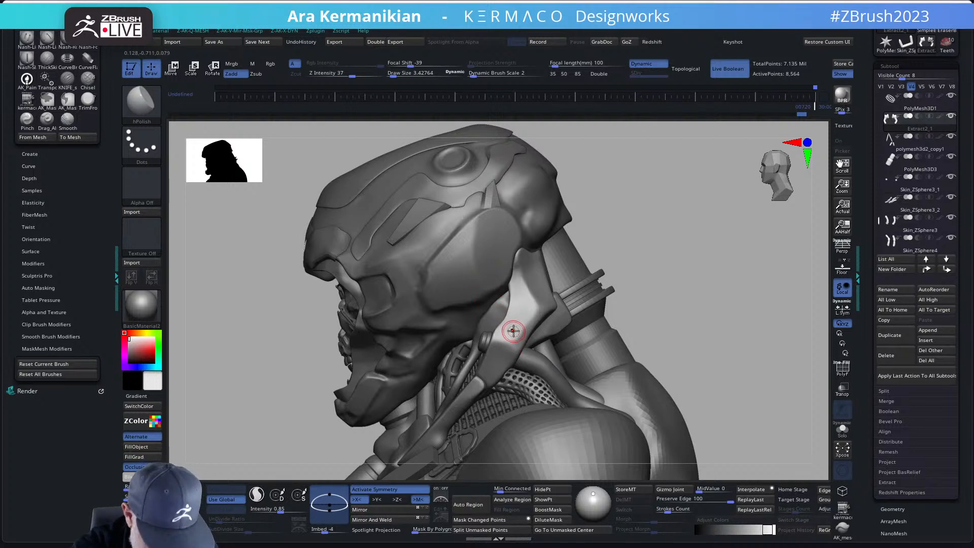
Step: Reshape the front edge of the hinge arm behind the ear plate with the Move brush and smooth it
{"action": "key", "text": "b"}
{"action": "key", "text": "m"}
{"action": "key", "text": "v"}
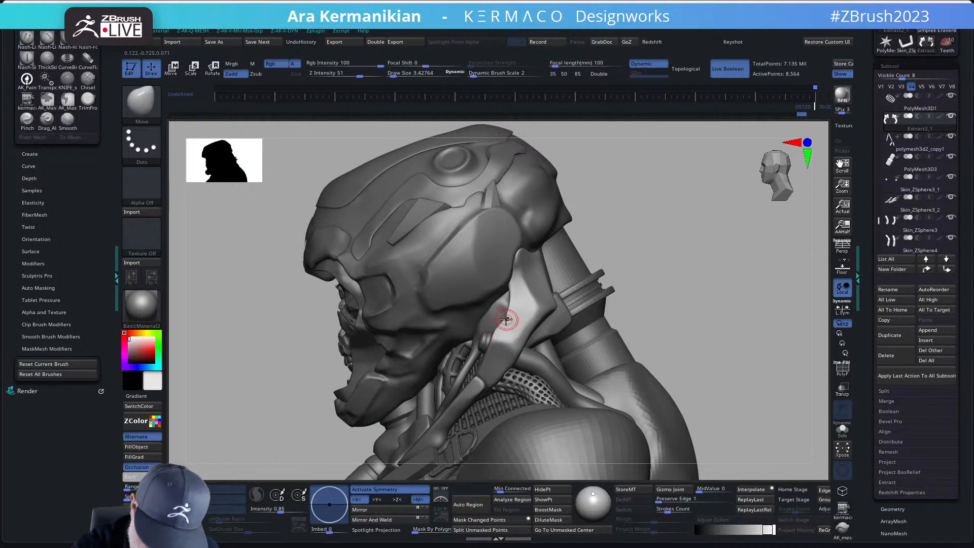
{"action": "left_click_drag", "start_coordinate": [506, 319], "coordinate": [511, 295]}
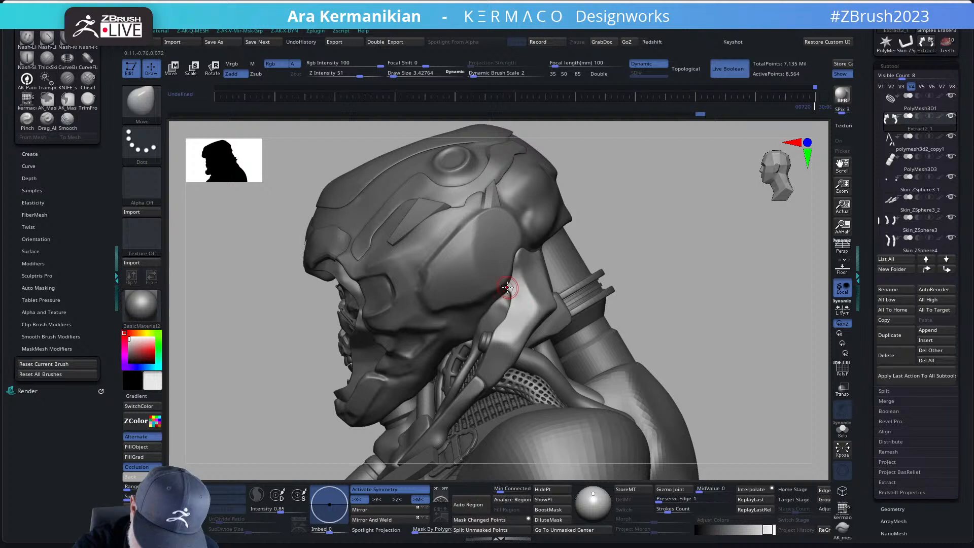
{"action": "key", "text": "shift"}
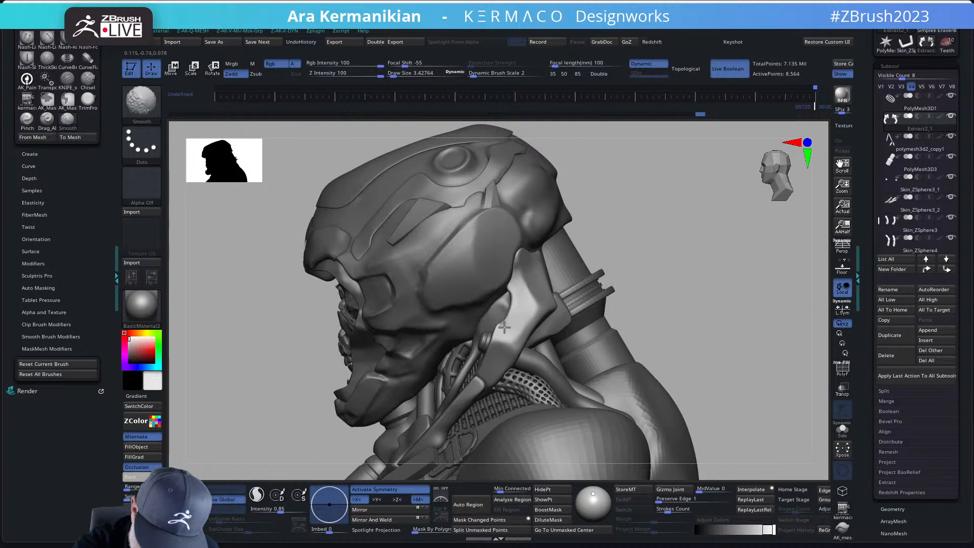
{"action": "left_click_drag", "start_coordinate": [505, 327], "coordinate": [509, 309], "text": "shift"}
{"action": "right_click_drag", "start_coordinate": [533, 315], "coordinate": [513, 309]}
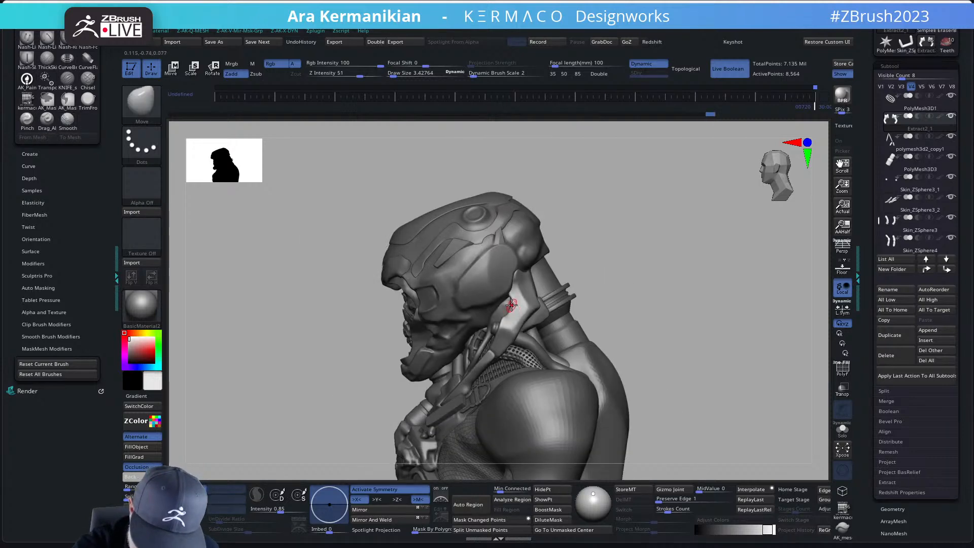
{"action": "left_click_drag", "start_coordinate": [515, 312], "coordinate": [509, 321], "text": "shift"}
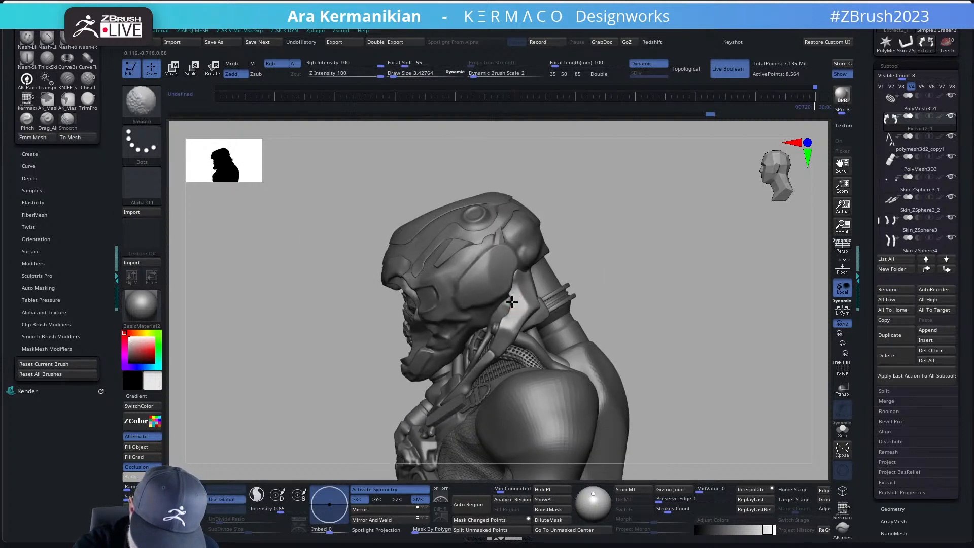
Step: Isolate the hinge arms, smooth their outer middle section from the front, and show the whole bust again
{"action": "mouse_move", "coordinate": [613, 283]}
{"action": "left_mouse_down", "text": "alt"}
{"action": "mouse_move", "coordinate": [670, 303]}
{"action": "mouse_move", "coordinate": [642, 308]}
{"action": "mouse_move", "coordinate": [665, 331]}
{"action": "mouse_move", "coordinate": [682, 311]}
{"action": "left_mouse_up", "text": "alt"}
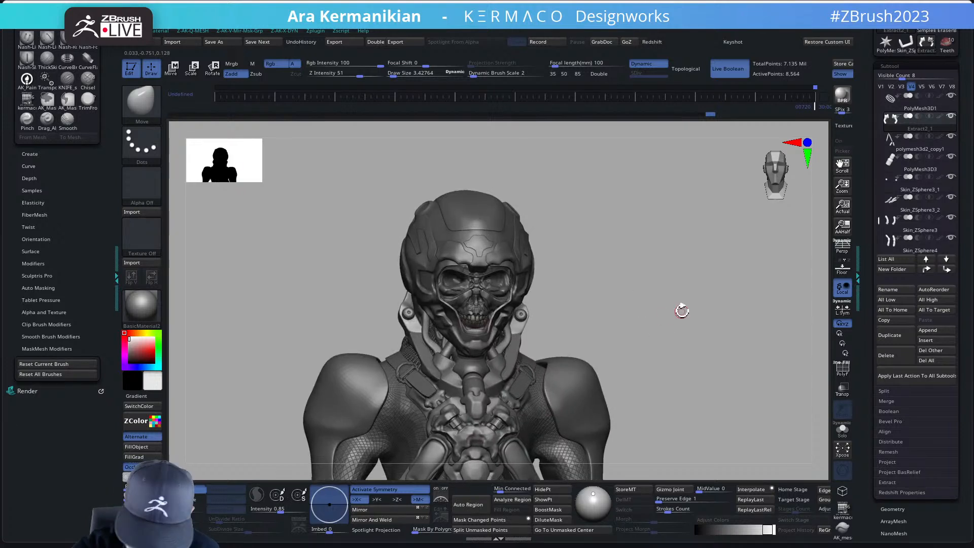
{"action": "left_click", "coordinate": [843, 436]}
{"action": "left_click_drag", "start_coordinate": [411, 287], "coordinate": [408, 296], "text": "shift"}
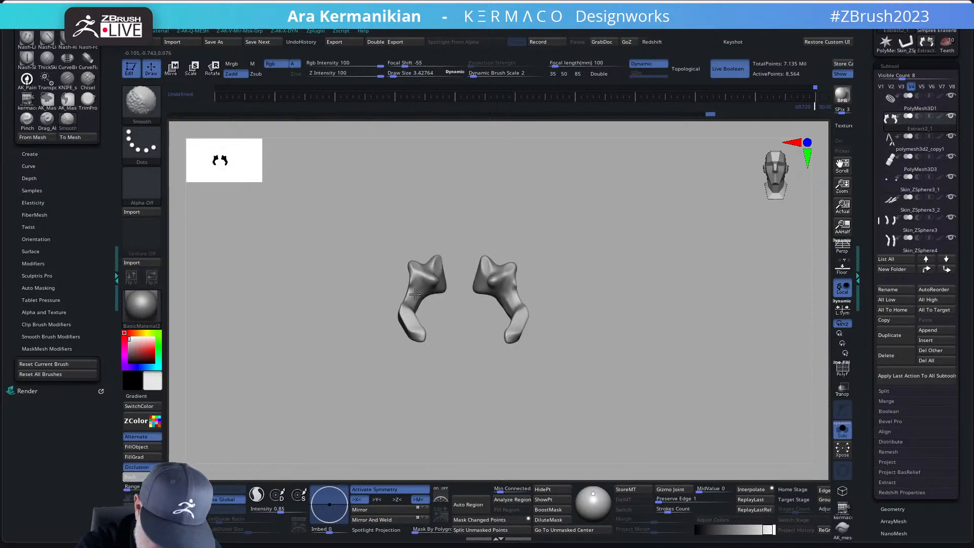
{"action": "mouse_move", "coordinate": [537, 325]}
{"action": "left_mouse_down"}
{"action": "mouse_move", "coordinate": [617, 330]}
{"action": "mouse_move", "coordinate": [580, 324]}
{"action": "left_mouse_up"}
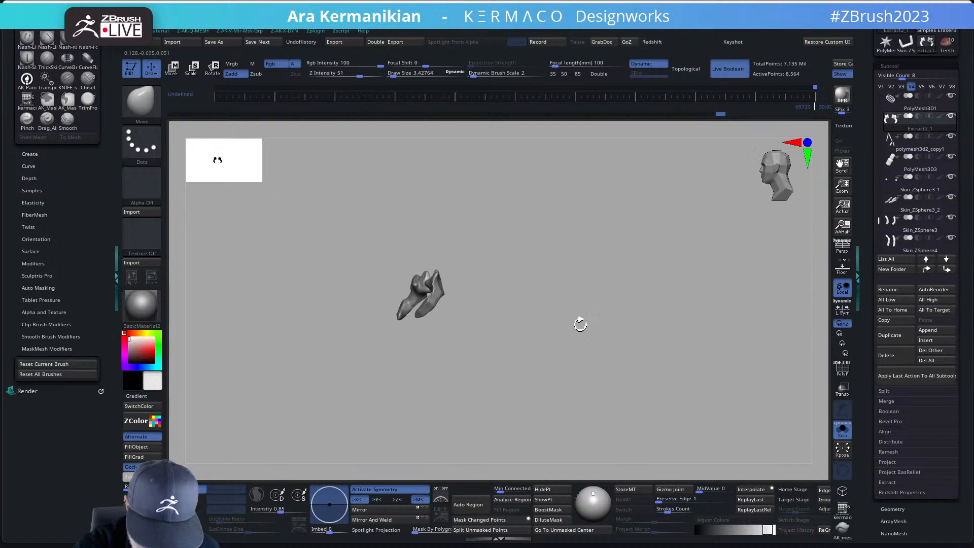
{"action": "left_click", "coordinate": [842, 431]}
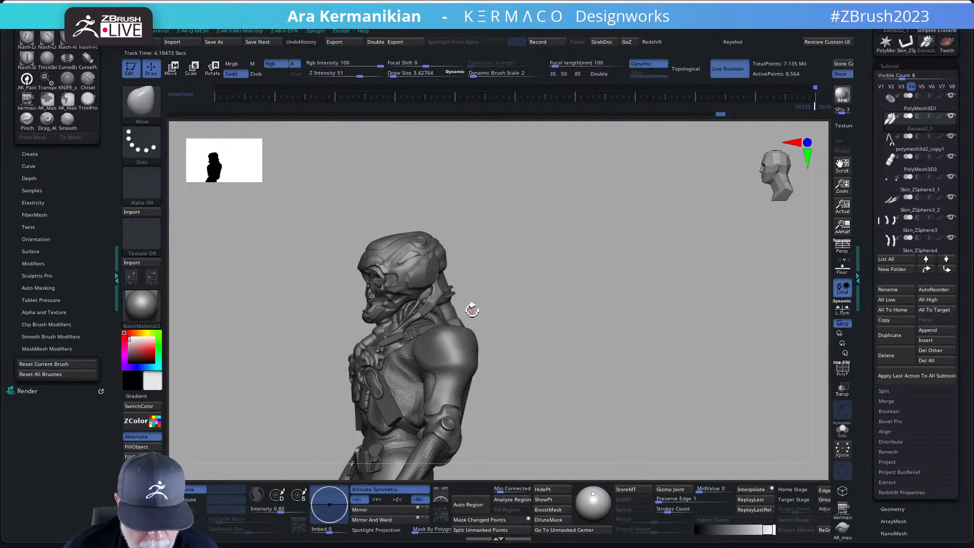
{"action": "mouse_move", "coordinate": [498, 301]}
{"action": "left_mouse_down", "text": "shift"}
{"action": "mouse_move", "coordinate": [571, 303]}
{"action": "mouse_move", "coordinate": [583, 276]}
{"action": "mouse_move", "coordinate": [565, 278]}
{"action": "mouse_move", "coordinate": [639, 326]}
{"action": "mouse_move", "coordinate": [637, 342]}
{"action": "mouse_move", "coordinate": [256, 331]}
{"action": "left_mouse_up", "text": "shift"}
Step: Select the neck tubes and swell the rear end of the lower outer tube into a ball with the Inflat brush at size about 12
{"action": "left_click", "coordinate": [368, 345], "text": "alt"}
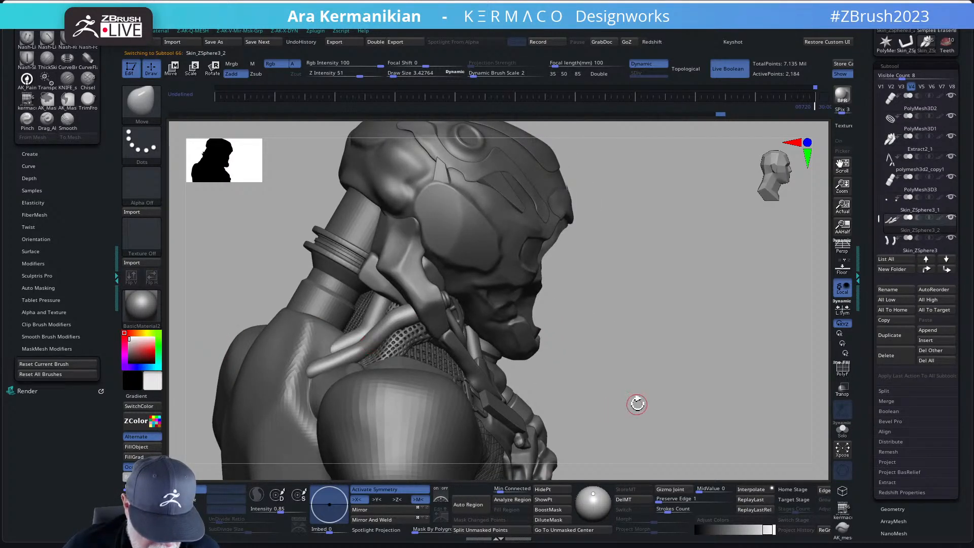
{"action": "left_click", "coordinate": [842, 429]}
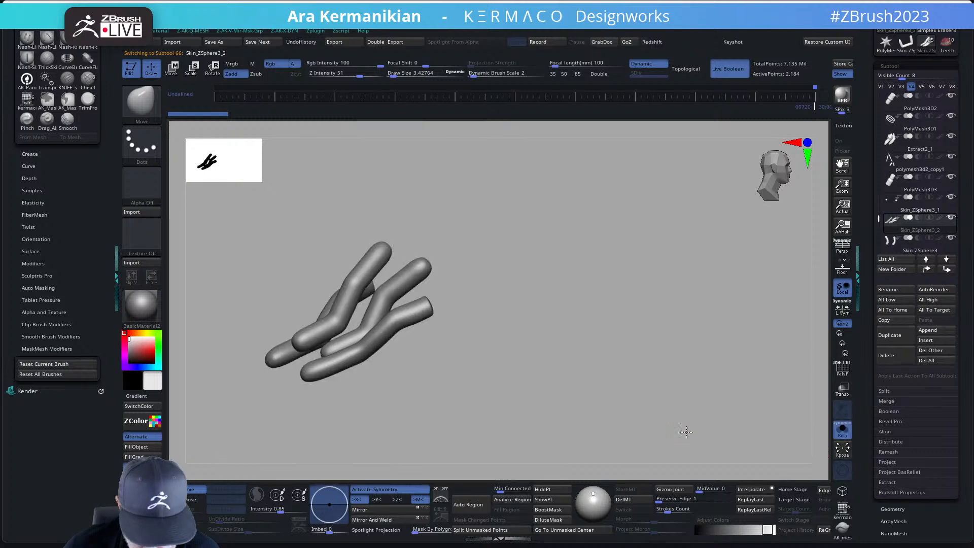
{"action": "left_click", "coordinate": [845, 434]}
{"action": "left_click_drag", "start_coordinate": [777, 433], "coordinate": [578, 332]}
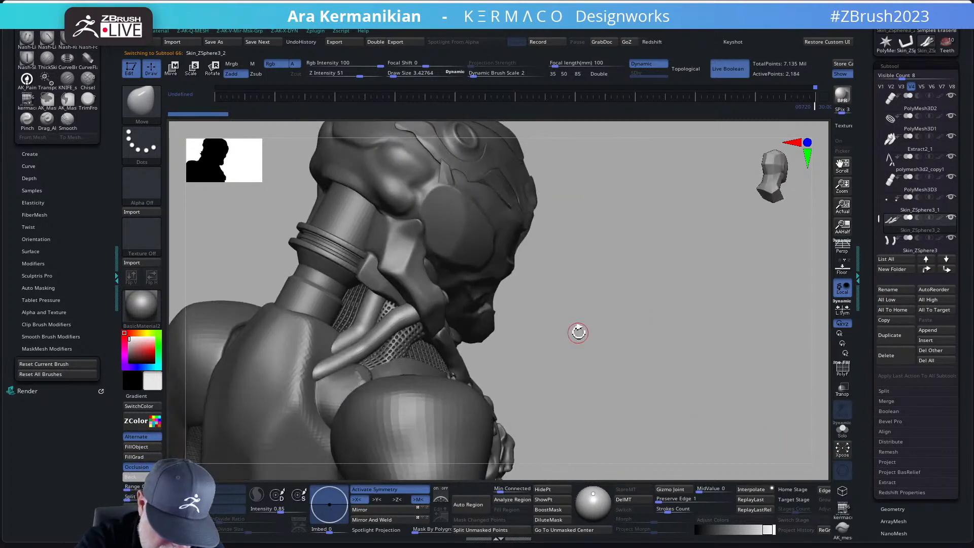
{"action": "key", "text": "ctrl+space"}
{"action": "key", "text": "ctrl+space"}
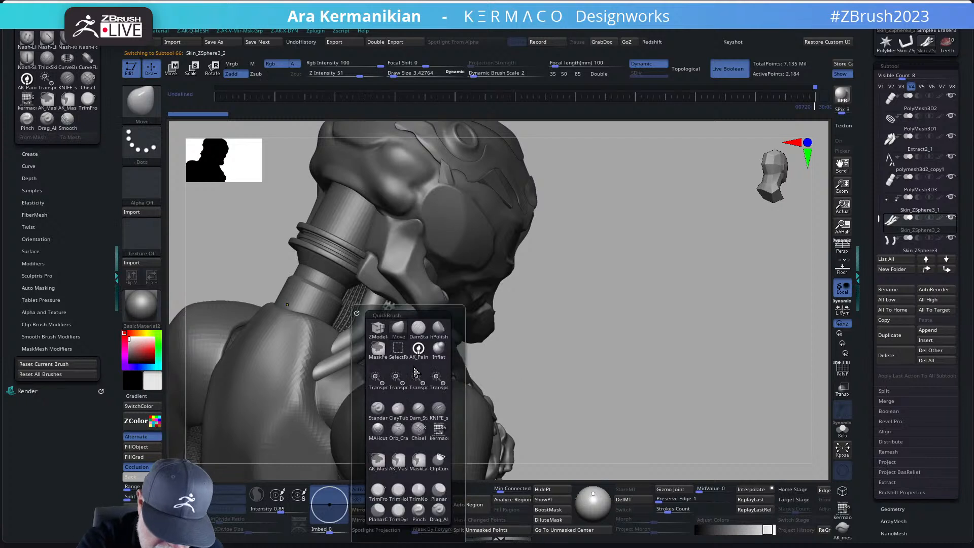
{"action": "left_click", "coordinate": [439, 349]}
{"action": "key", "text": "s"}
{"action": "left_click_drag", "start_coordinate": [317, 371], "coordinate": [349, 358]}
{"action": "key", "text": "ctrl+z"}
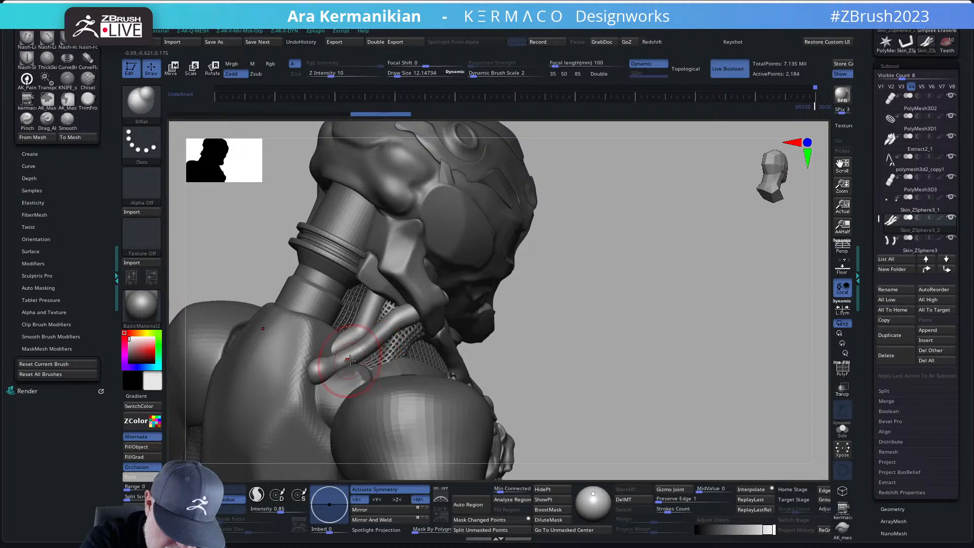
Step: Isolate the neck tubes in back view and try to split them into separate subtools with Split To Similar Parts
{"action": "left_click", "coordinate": [842, 429]}
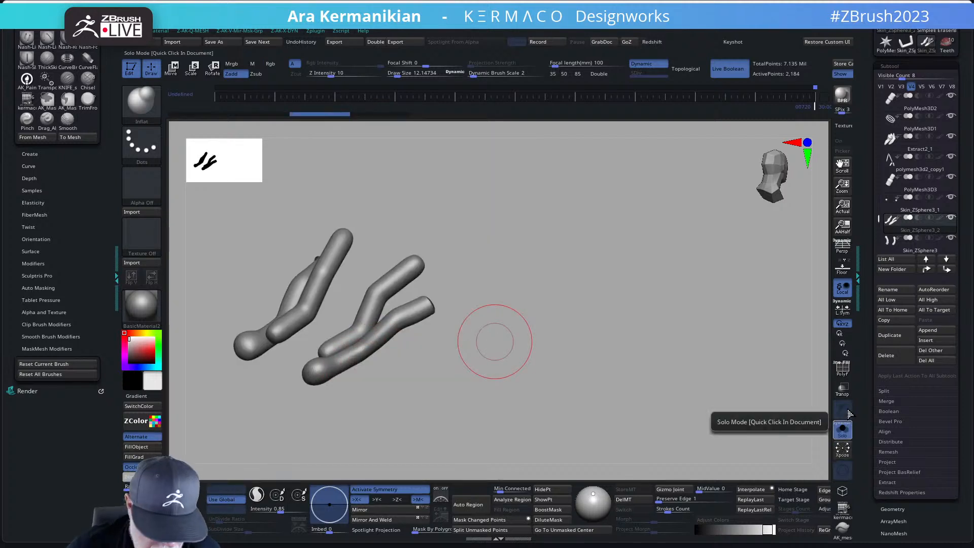
{"action": "left_click_drag", "start_coordinate": [468, 230], "coordinate": [371, 301]}
{"action": "key", "text": "ctrl+q"}
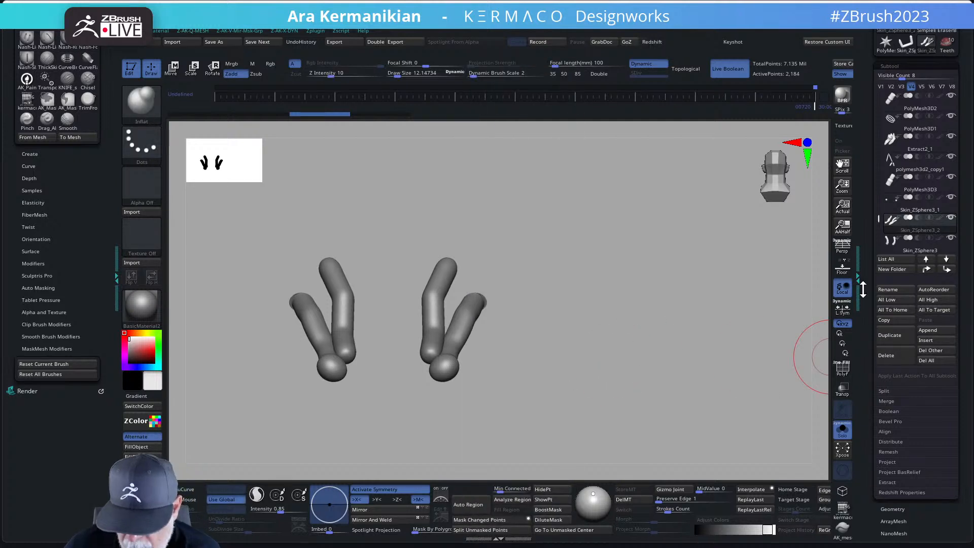
{"action": "left_click", "coordinate": [891, 391]}
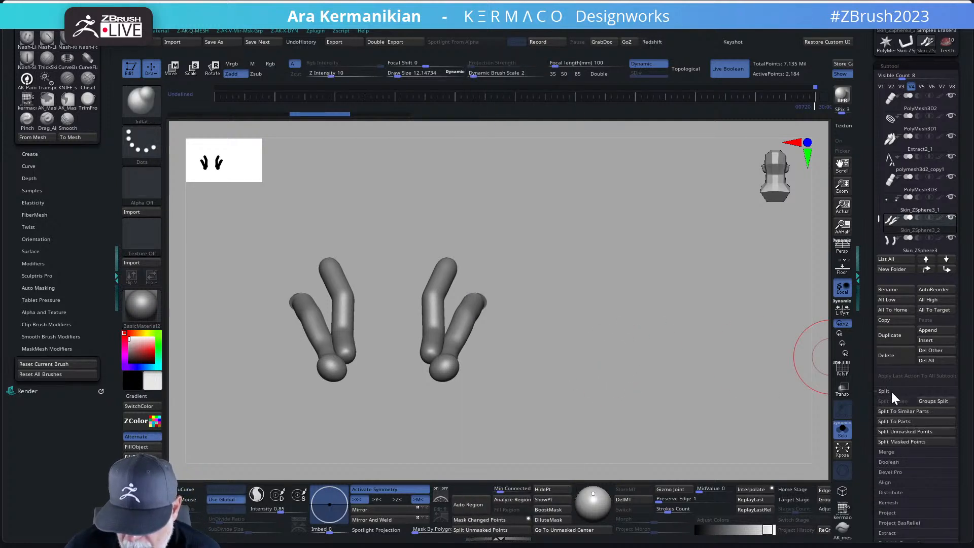
{"action": "left_click", "coordinate": [903, 412]}
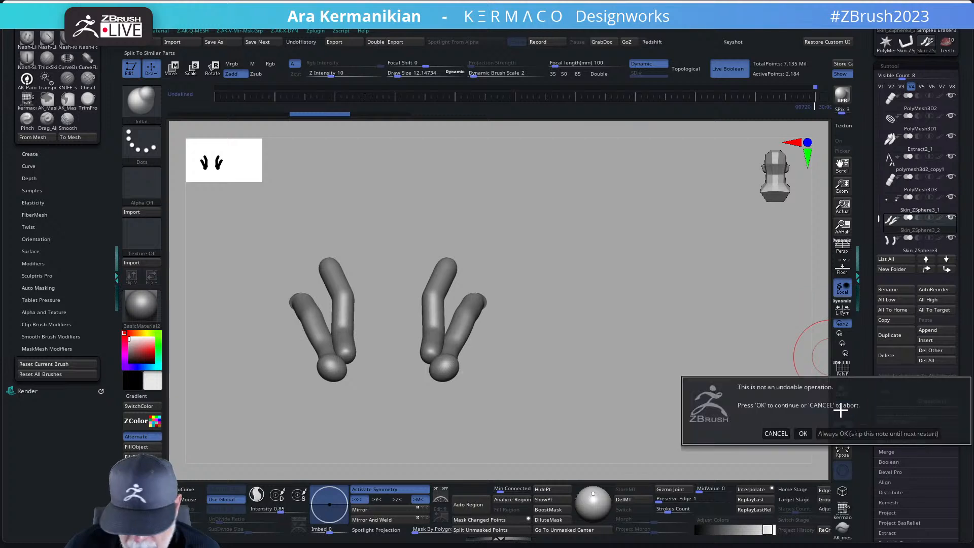
{"action": "left_click", "coordinate": [799, 431]}
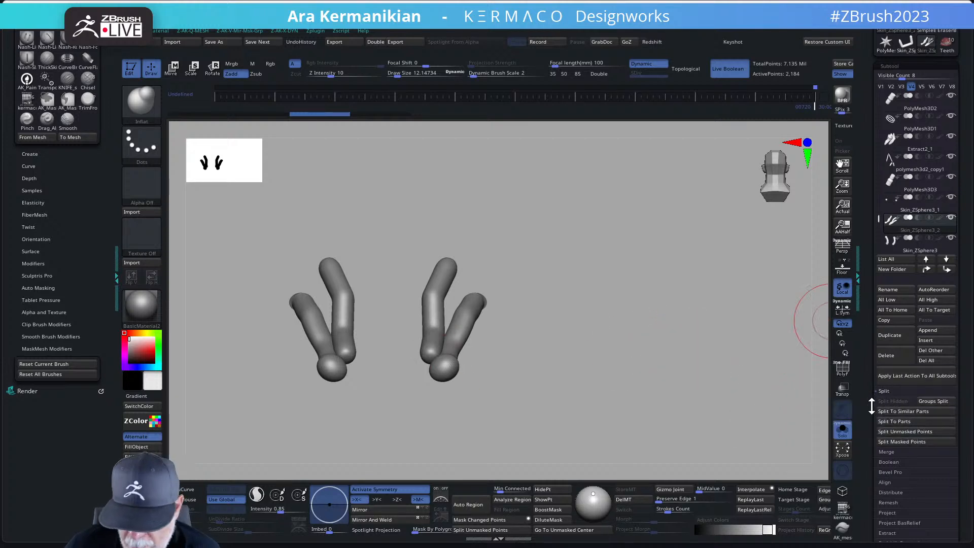
{"action": "left_click", "coordinate": [906, 412]}
{"action": "left_click", "coordinate": [847, 435]}
{"action": "left_click", "coordinate": [894, 411]}
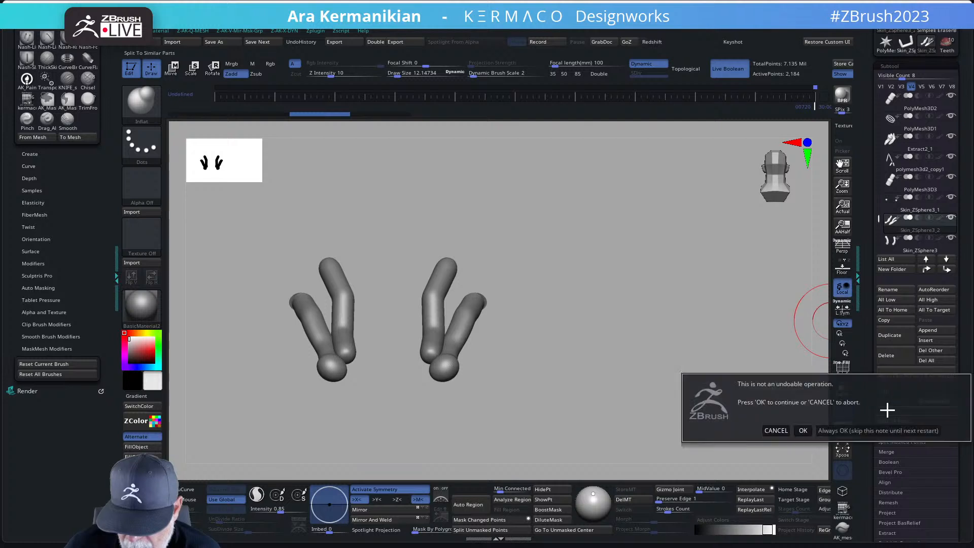
{"action": "left_click", "coordinate": [799, 430]}
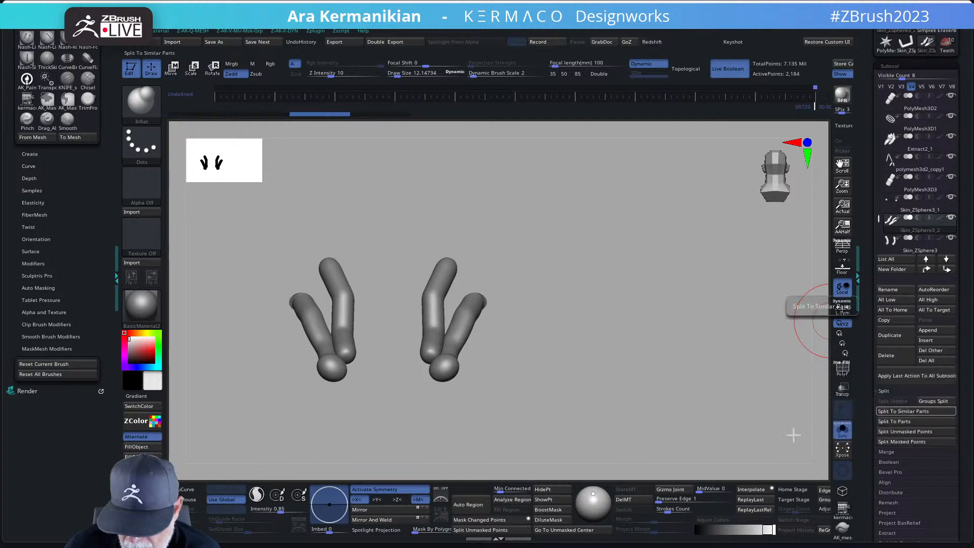
{"action": "left_click", "coordinate": [886, 410]}
{"action": "left_click", "coordinate": [802, 429]}
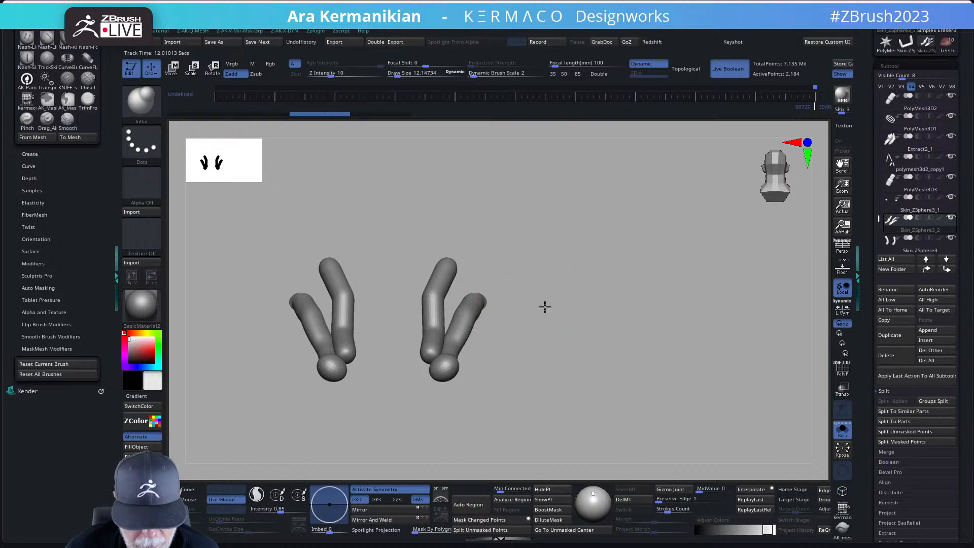
{"action": "left_click_drag", "start_coordinate": [608, 341], "coordinate": [634, 332], "text": "alt"}
{"action": "left_click", "coordinate": [918, 410]}
{"action": "left_click", "coordinate": [801, 429]}
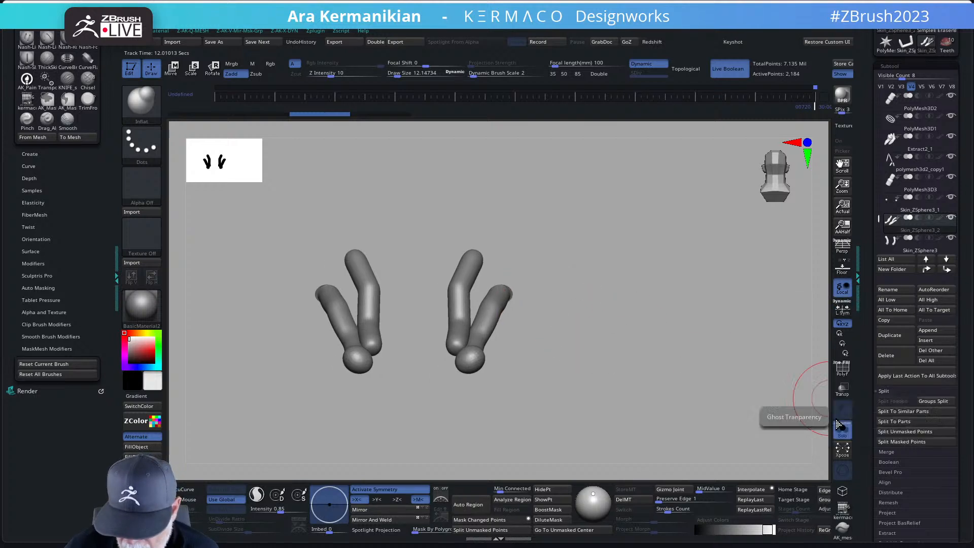
{"action": "left_click", "coordinate": [880, 412]}
{"action": "left_click", "coordinate": [803, 431]}
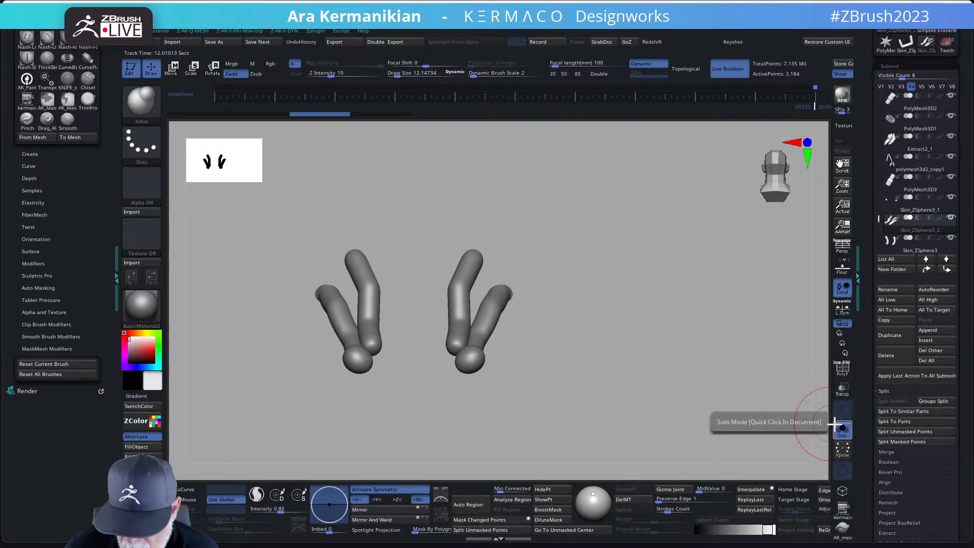
{"action": "left_click", "coordinate": [885, 410]}
{"action": "left_click", "coordinate": [877, 429]}
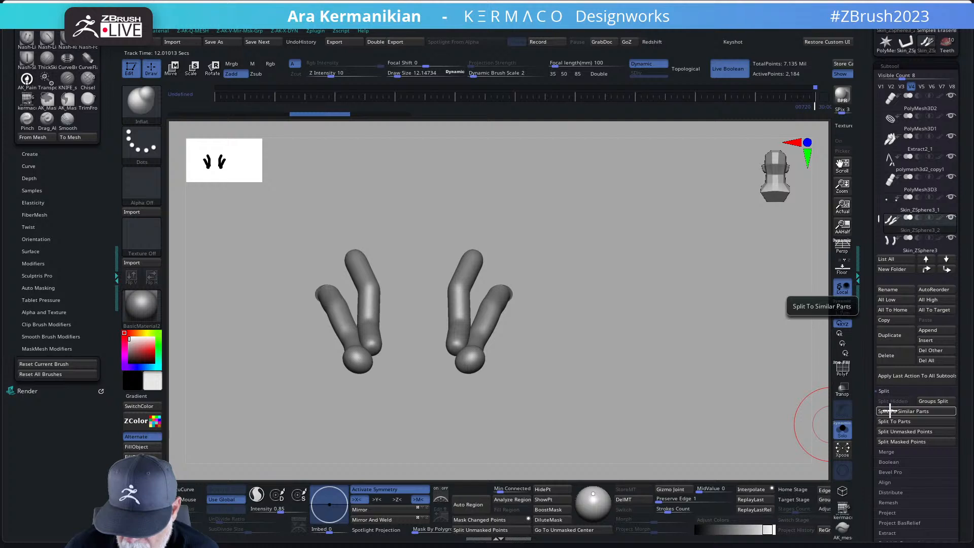
{"action": "left_click", "coordinate": [889, 410]}
{"action": "left_click", "coordinate": [803, 431]}
{"action": "left_click_drag", "start_coordinate": [719, 327], "coordinate": [743, 302], "text": "alt"}
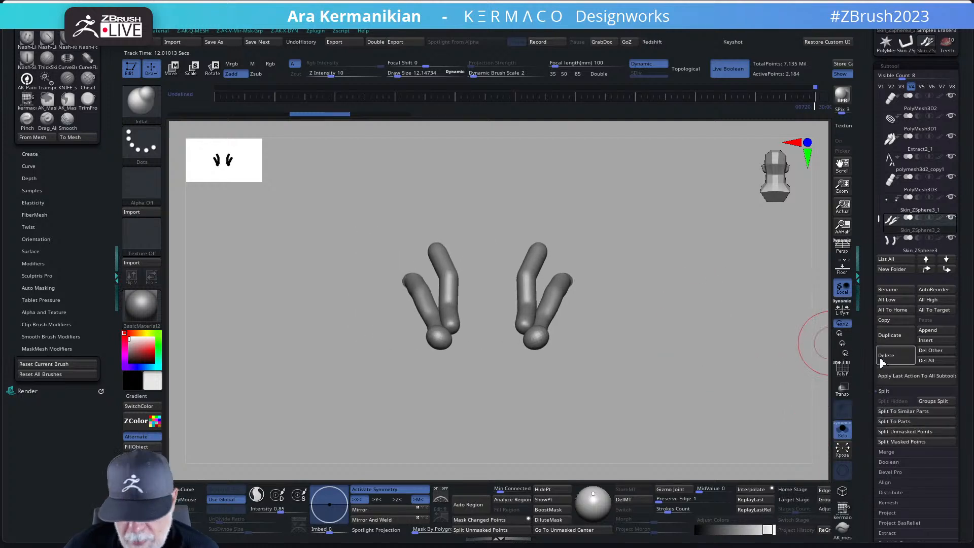
{"action": "left_click", "coordinate": [908, 413]}
{"action": "key", "text": "Return"}
{"action": "left_click", "coordinate": [910, 412]}
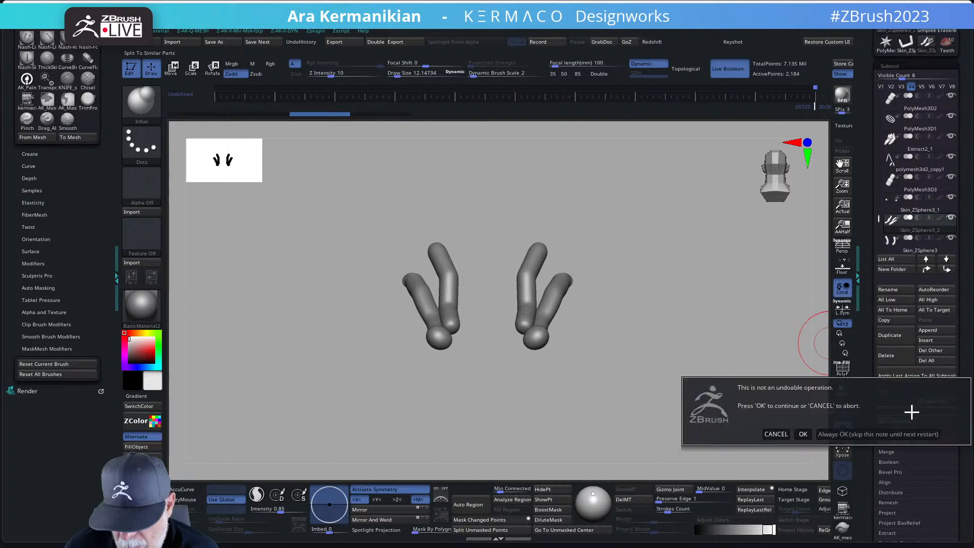
{"action": "key", "text": "Return"}
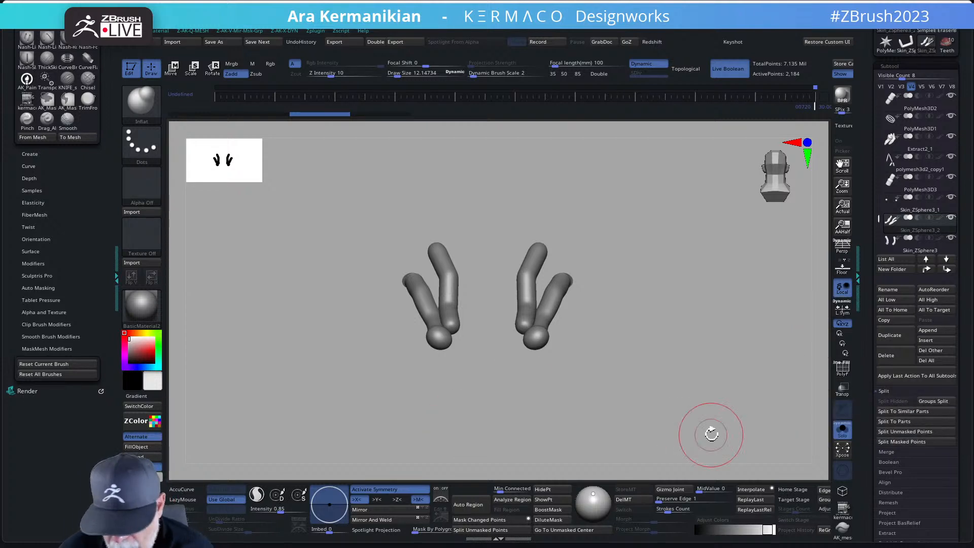
{"action": "left_click", "coordinate": [902, 410]}
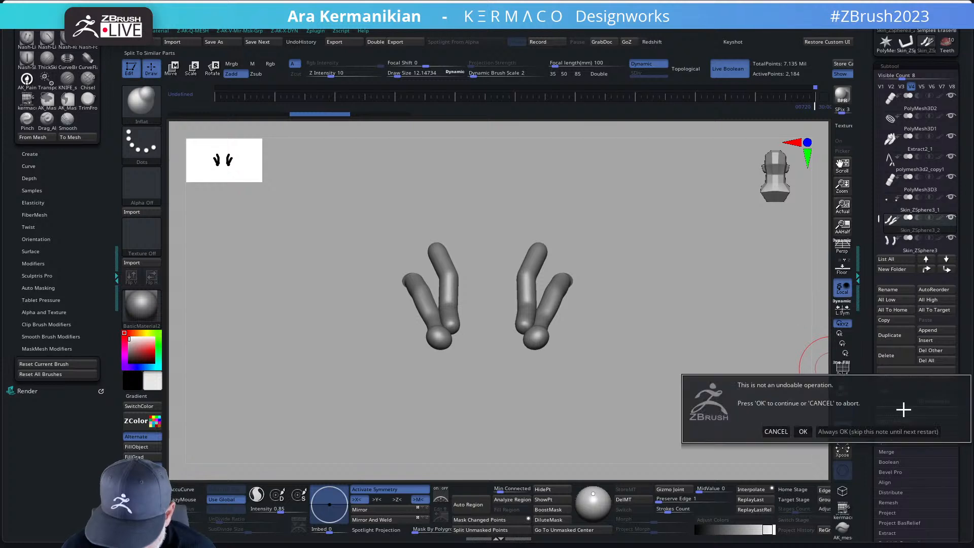
{"action": "key", "text": "Return"}
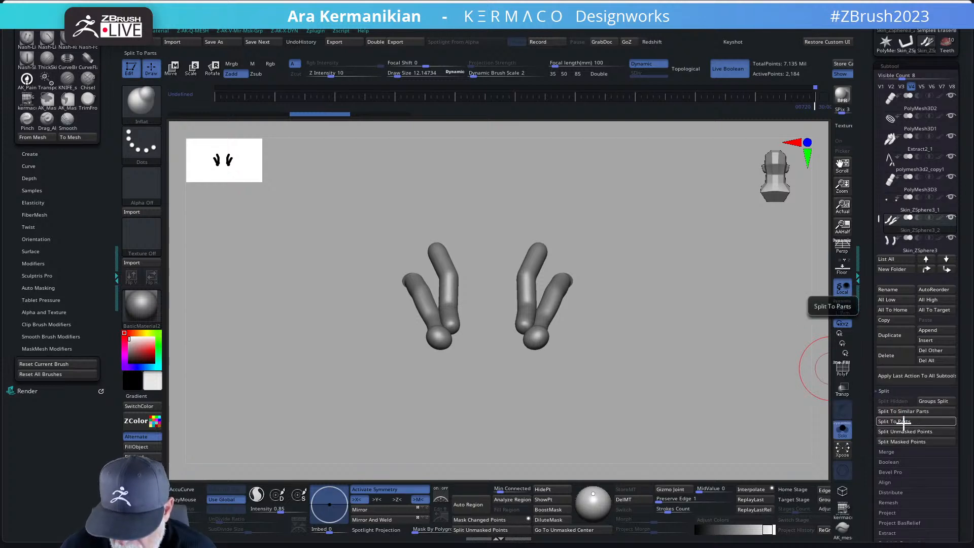
Step: Try to separate the neck tubes with Split To Parts instead
{"action": "left_click", "coordinate": [906, 421]}
{"action": "key", "text": "Return"}
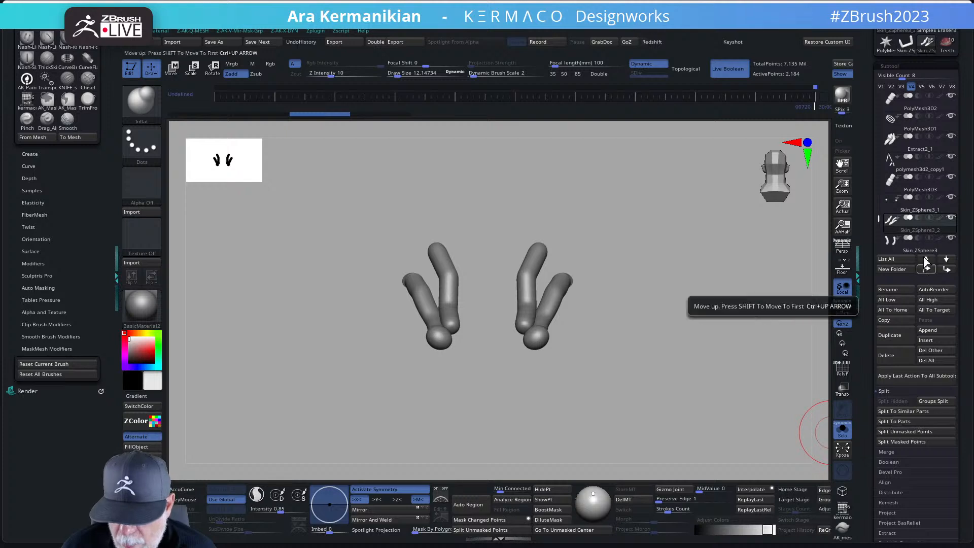
{"action": "left_click_drag", "start_coordinate": [667, 323], "coordinate": [786, 370]}
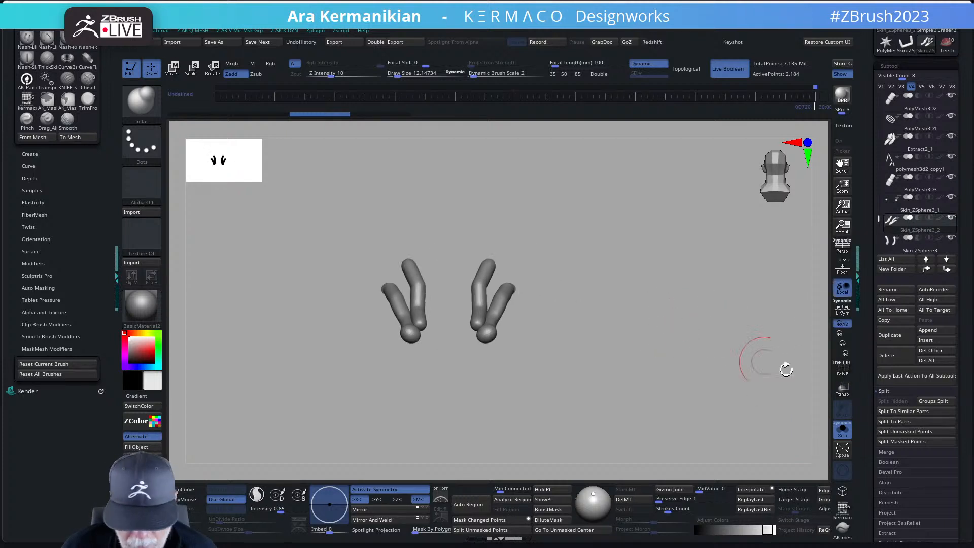
Step: Retry Split To Similar Parts on the isolated neck tubes
{"action": "left_click", "coordinate": [910, 411]}
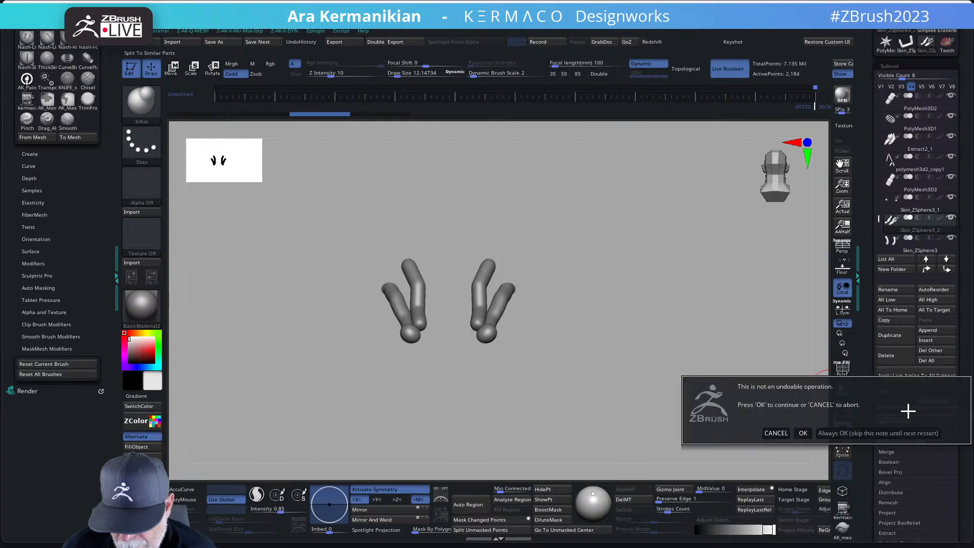
{"action": "key", "text": "Return"}
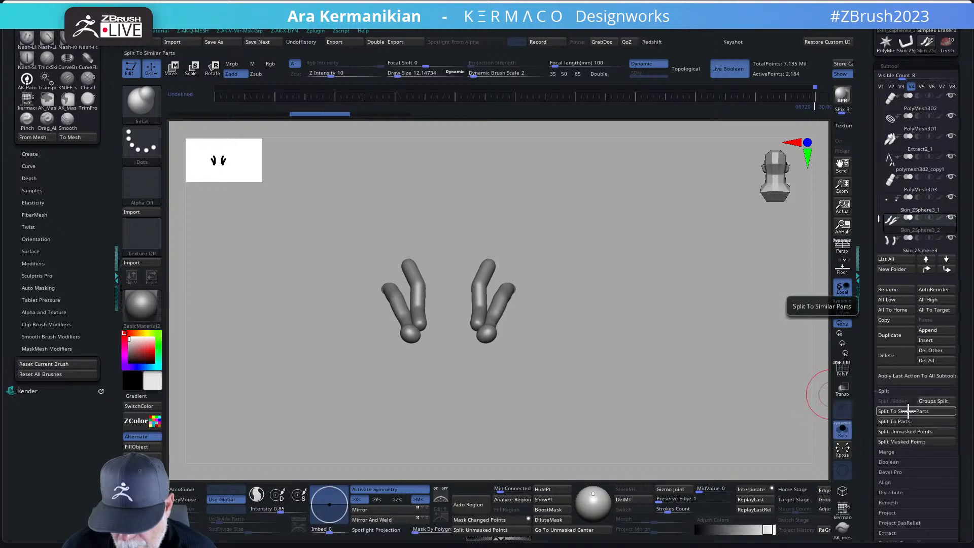
{"action": "left_click", "coordinate": [909, 411]}
{"action": "key", "text": "Return"}
{"action": "left_click", "coordinate": [909, 412]}
{"action": "key", "text": "Return"}
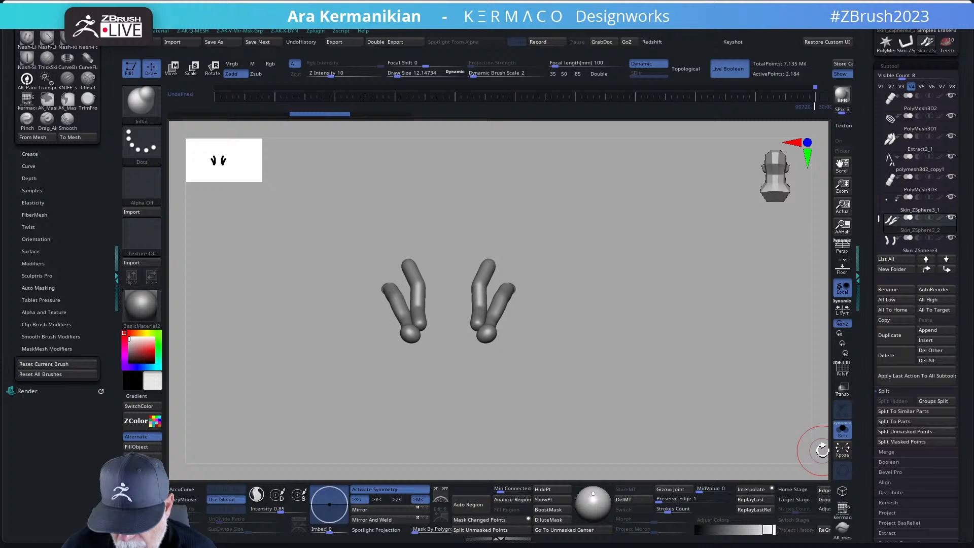
Step: Keep trying Split To Similar Parts on the four isolated neck tubes, accepting the not-undoable operation each time
{"action": "left_click", "coordinate": [909, 412]}
{"action": "left_click", "coordinate": [810, 430]}
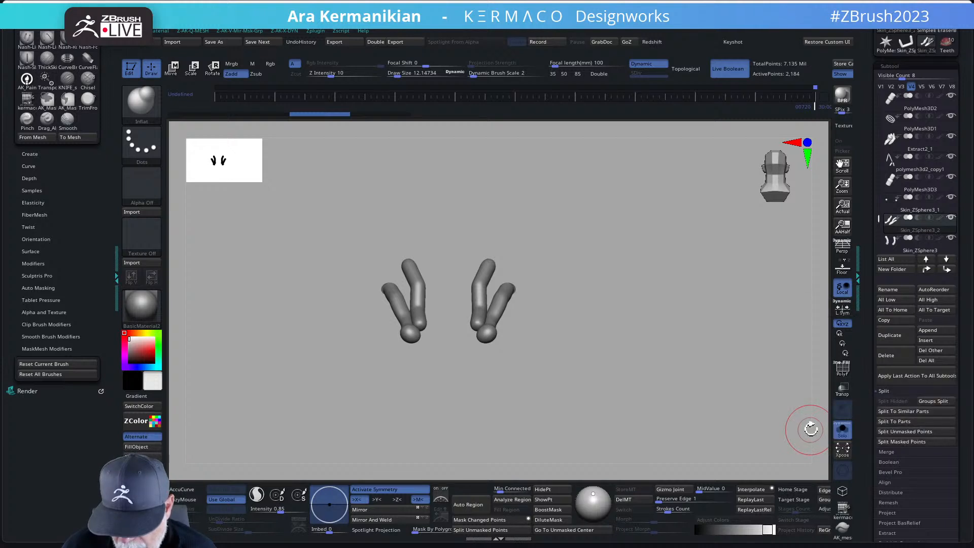
{"action": "left_click", "coordinate": [915, 412]}
{"action": "left_click", "coordinate": [810, 431]}
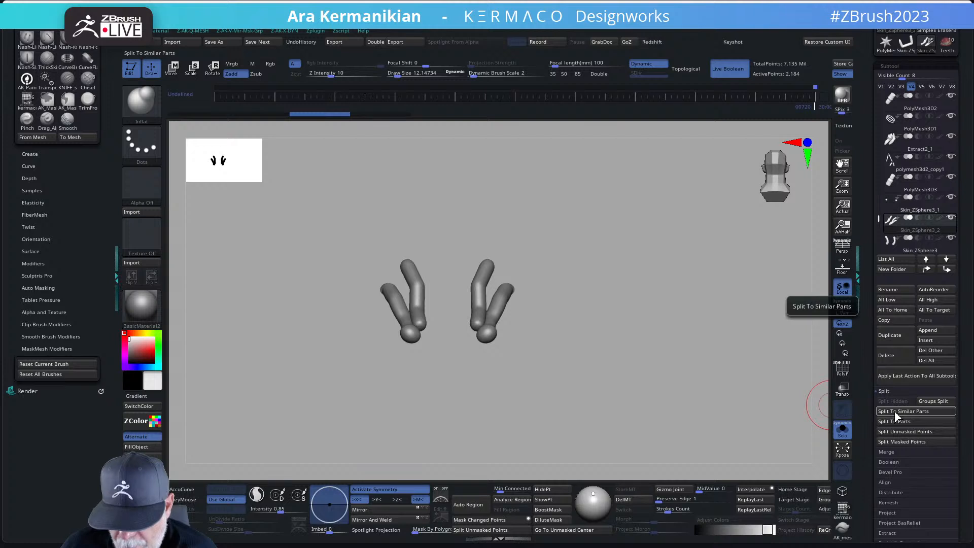
{"action": "left_click", "coordinate": [894, 410]}
{"action": "left_click", "coordinate": [809, 431]}
{"action": "left_click", "coordinate": [886, 411]}
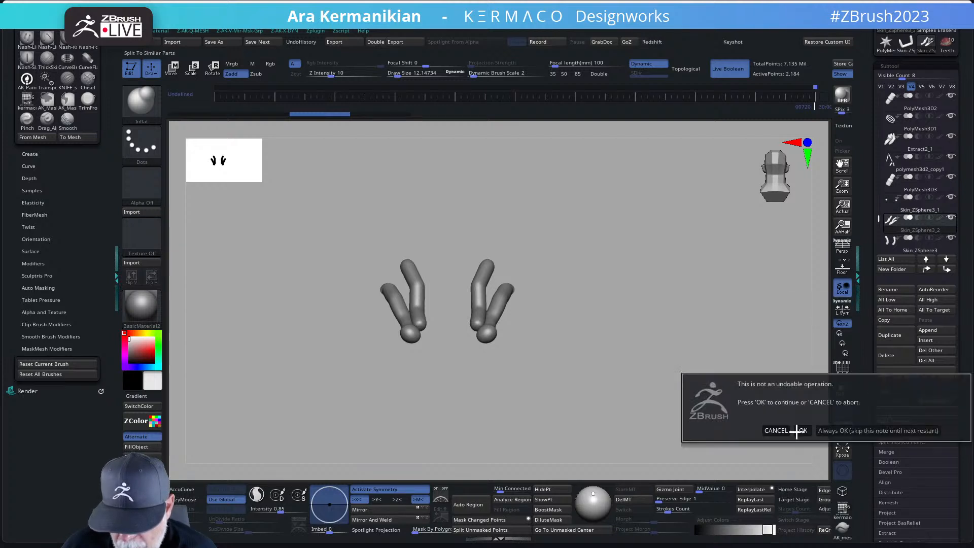
{"action": "left_click", "coordinate": [803, 431]}
{"action": "left_click", "coordinate": [890, 411]}
{"action": "left_click", "coordinate": [803, 431]}
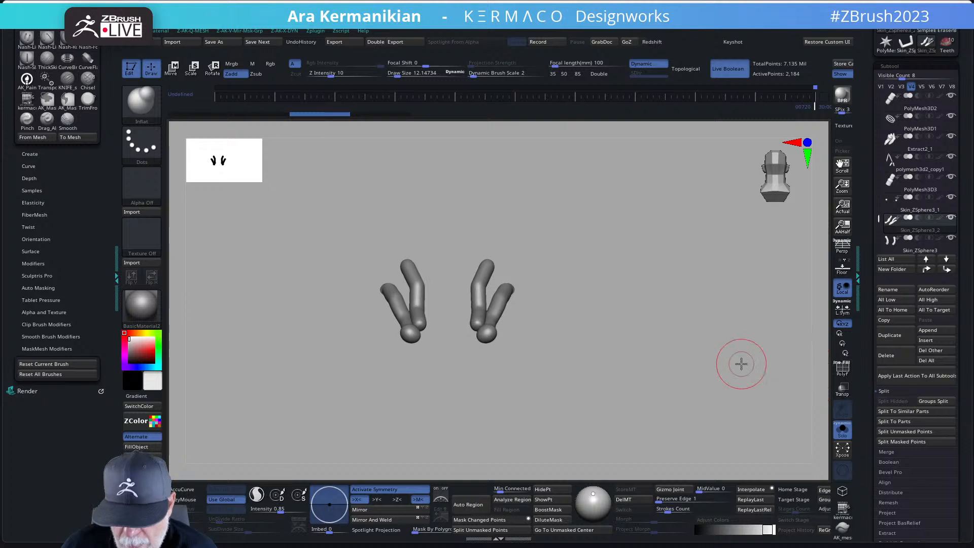
Step: Leave only the inner pair of neck tubes visible, separate the outer pair with Split Hidden, and show the whole figure again
{"action": "mouse_move", "coordinate": [707, 333]}
{"action": "left_mouse_down"}
{"action": "mouse_move", "coordinate": [641, 335]}
{"action": "mouse_move", "coordinate": [633, 347]}
{"action": "mouse_move", "coordinate": [636, 326]}
{"action": "left_mouse_up"}
{"action": "left_click_drag", "start_coordinate": [590, 281], "coordinate": [593, 283], "text": "shift"}
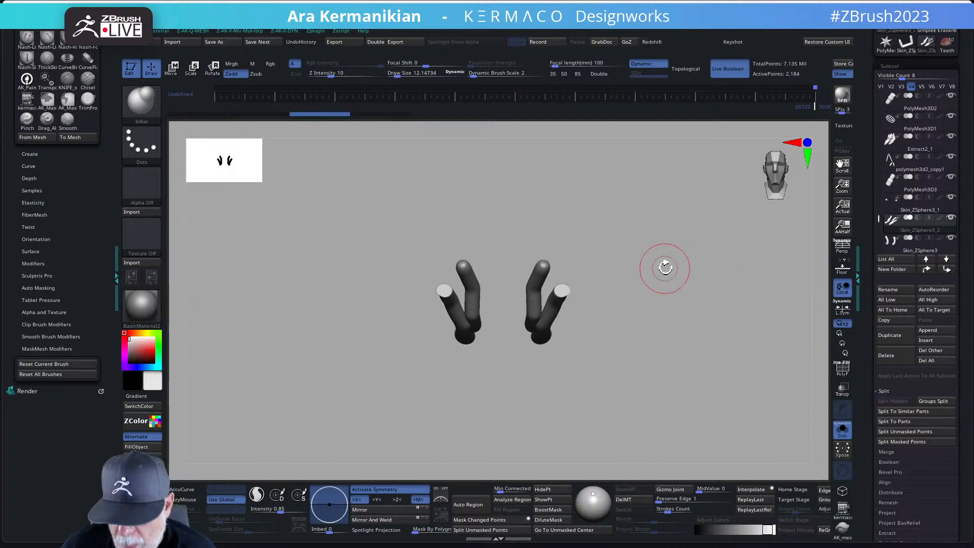
{"action": "mouse_move", "coordinate": [665, 268]}
{"action": "left_mouse_down"}
{"action": "mouse_move", "coordinate": [610, 259]}
{"action": "mouse_move", "coordinate": [640, 254]}
{"action": "left_mouse_up"}
{"action": "left_click_drag", "start_coordinate": [641, 215], "coordinate": [540, 210], "text": "alt"}
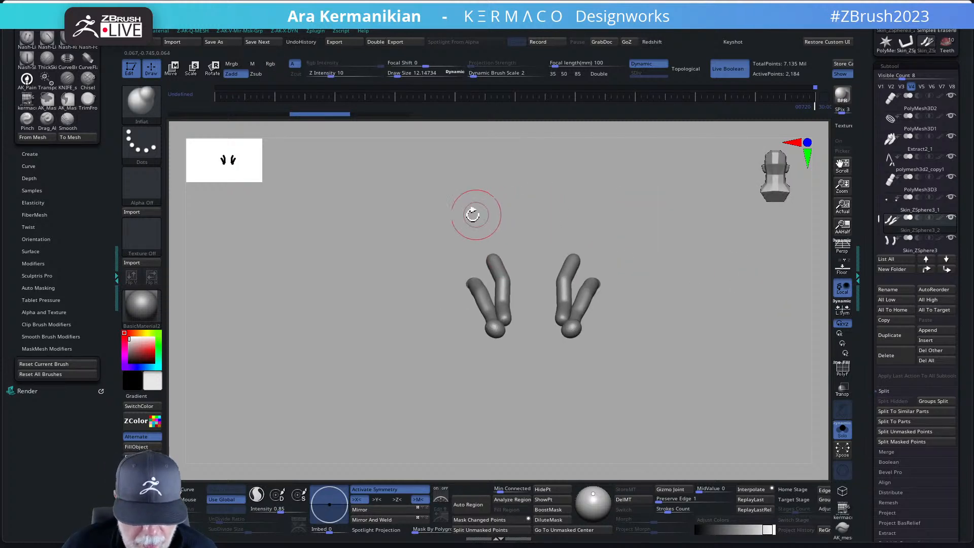
{"action": "left_click_drag", "start_coordinate": [444, 207], "coordinate": [619, 270], "text": "ctrl+shift"}
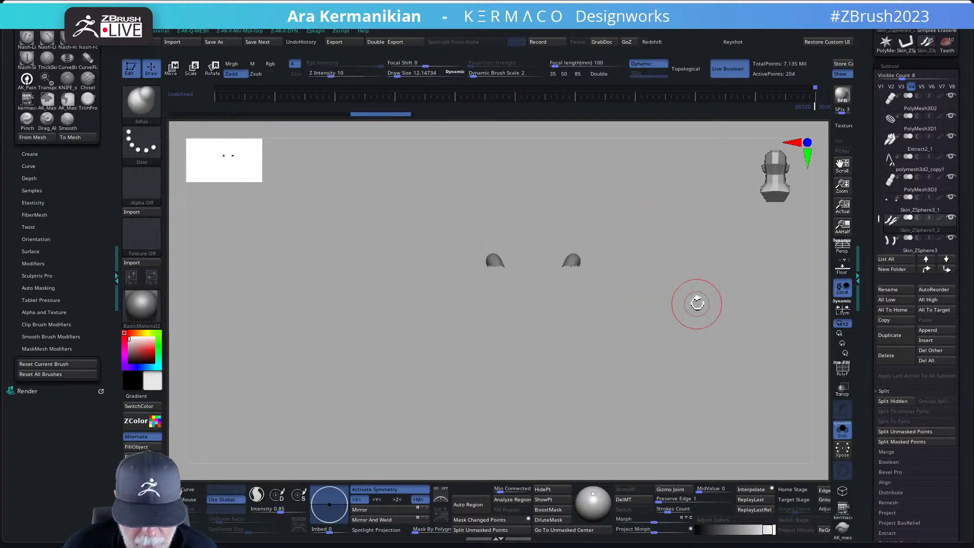
{"action": "left_click", "coordinate": [692, 308], "text": "ctrl+shift"}
{"action": "key", "text": "space"}
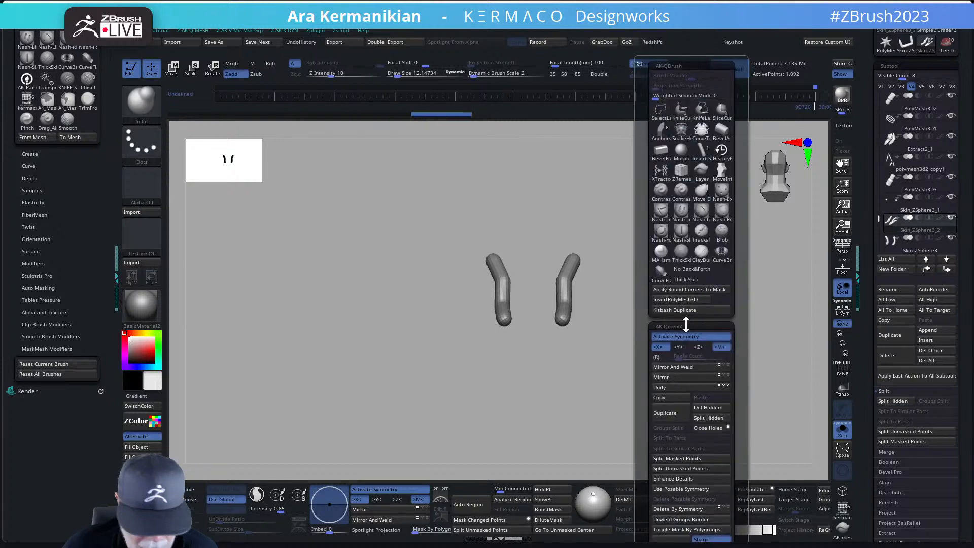
{"action": "left_click", "coordinate": [710, 418]}
{"action": "mouse_move", "coordinate": [905, 234]}
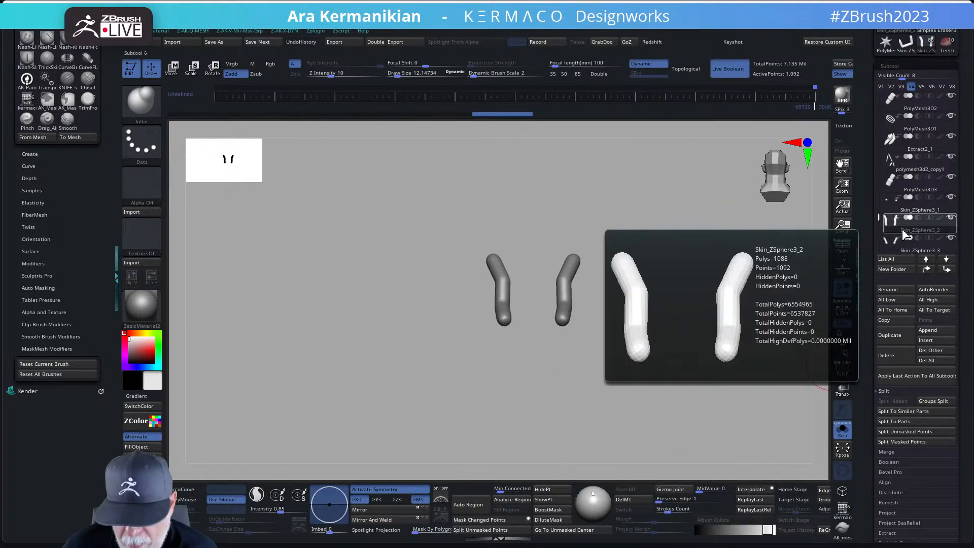
{"action": "left_click", "coordinate": [842, 428]}
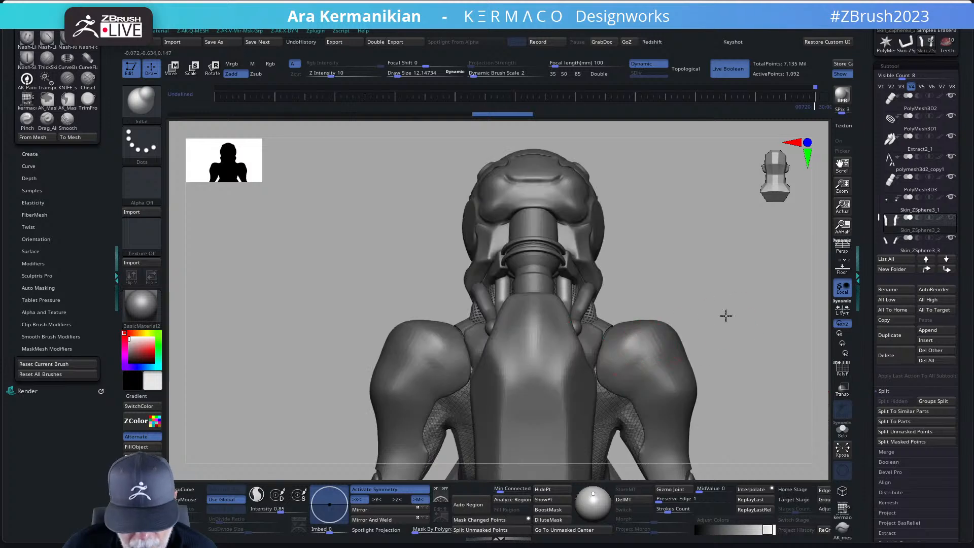
Step: Select the back plate, paint symmetrical vertical mask stripes on it, and undo the trial mask-erasing stroke
{"action": "left_click_drag", "start_coordinate": [726, 316], "coordinate": [726, 294]}
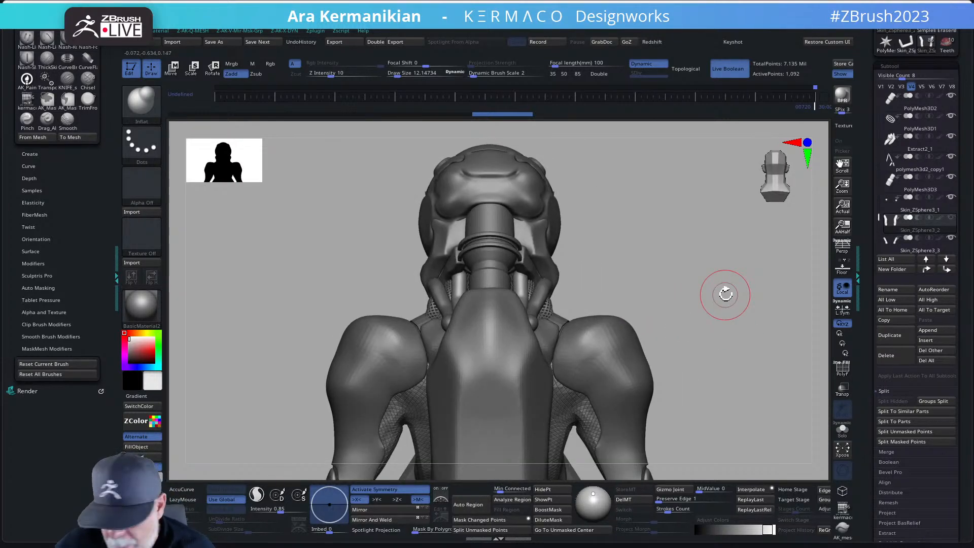
{"action": "left_click_drag", "start_coordinate": [638, 245], "coordinate": [622, 205], "text": "alt"}
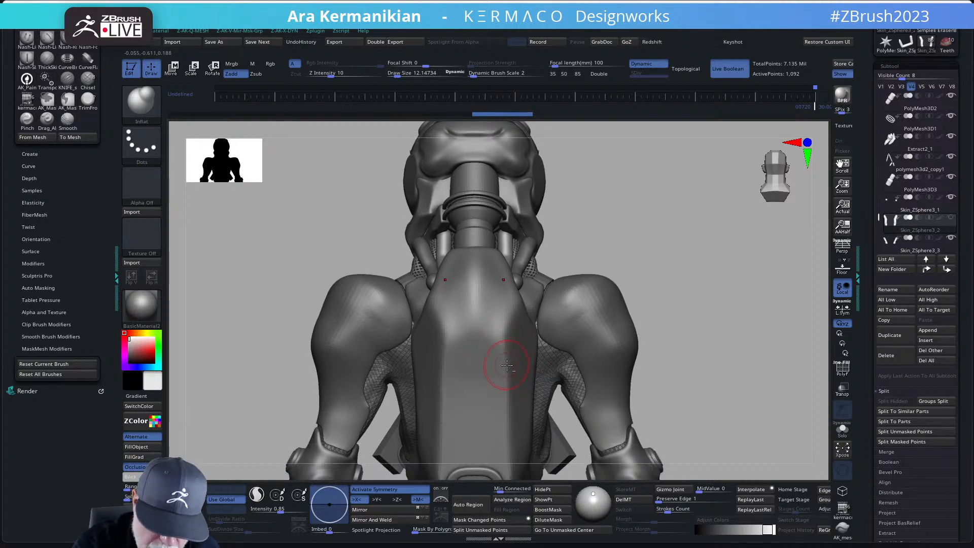
{"action": "left_click", "coordinate": [509, 386], "text": "alt"}
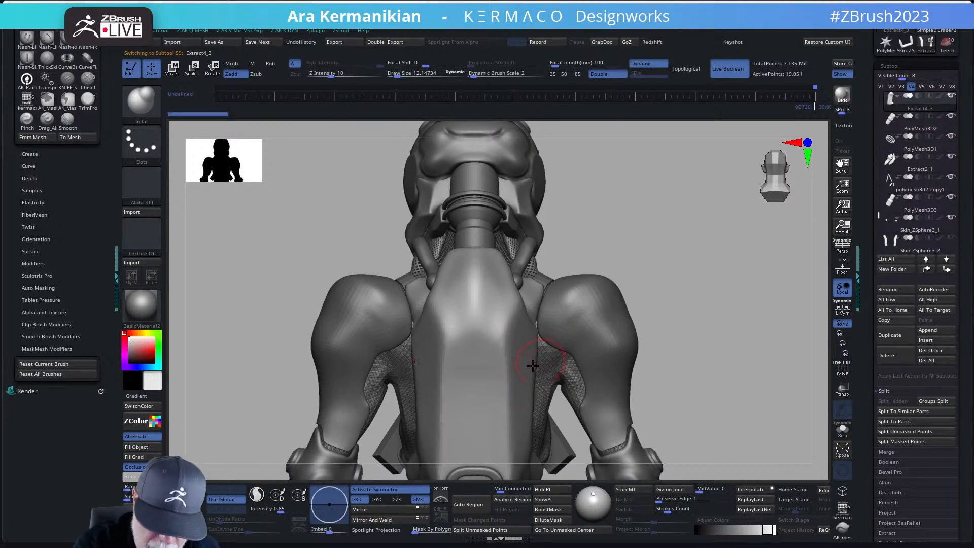
{"action": "left_click_drag", "start_coordinate": [510, 384], "coordinate": [512, 335], "text": "ctrl"}
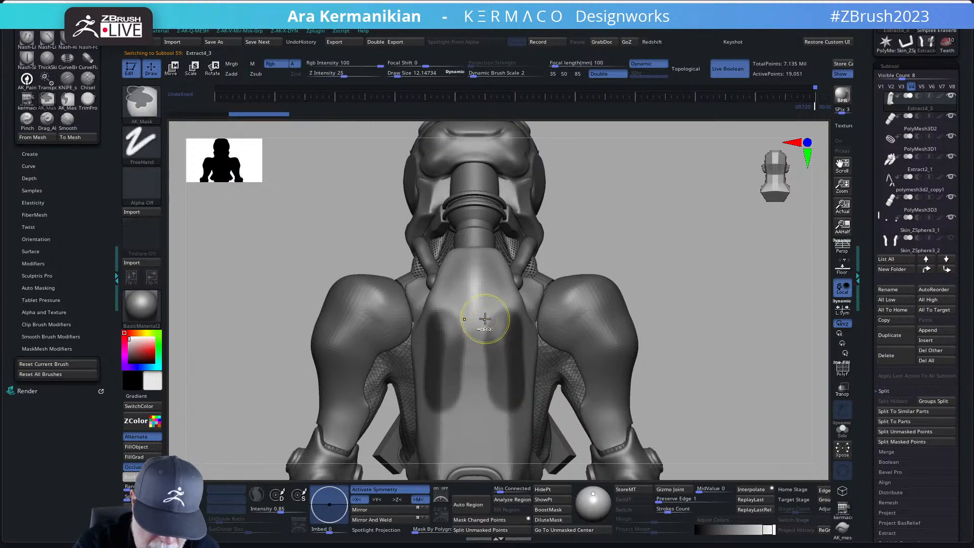
{"action": "left_click_drag", "start_coordinate": [488, 324], "coordinate": [492, 440], "text": "ctrl+alt"}
{"action": "key", "text": "ctrl+z"}
{"action": "key", "text": "ctrl+z"}
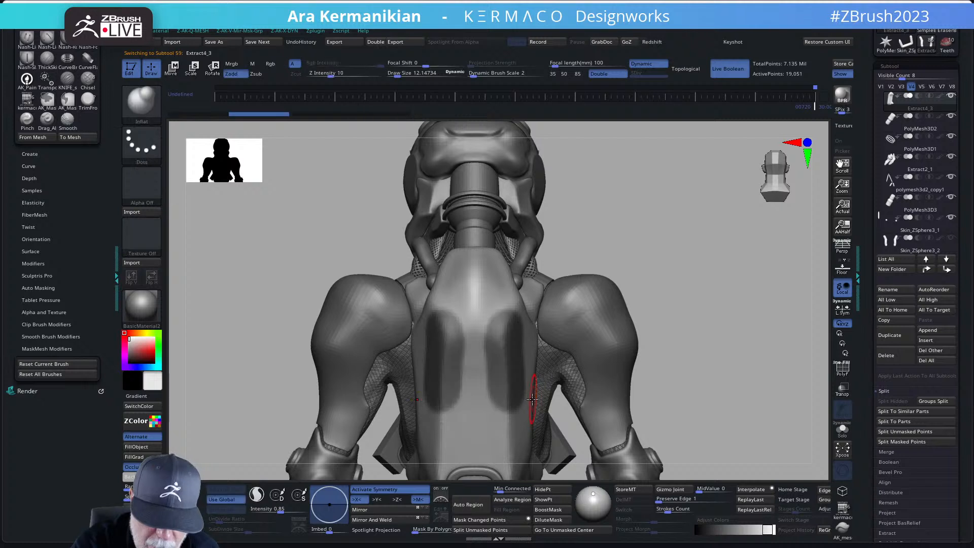
Step: Enable Gradient and add and erase mask between the two stripes on the back plate at draw size about 7
{"action": "key", "text": "s"}
{"action": "left_click_drag", "start_coordinate": [510, 369], "coordinate": [508, 372]}
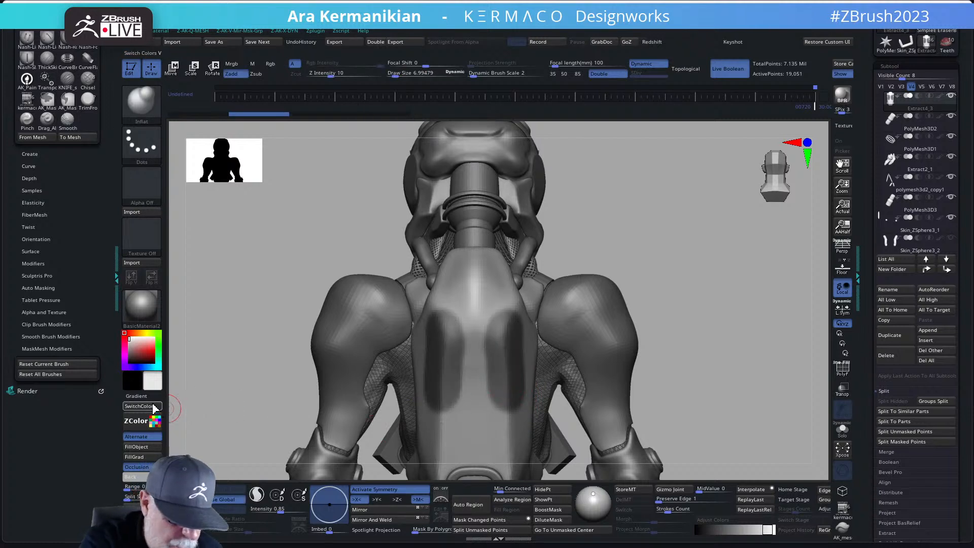
{"action": "left_click", "coordinate": [152, 400]}
{"action": "left_click_drag", "start_coordinate": [483, 323], "coordinate": [482, 372], "text": "ctrl"}
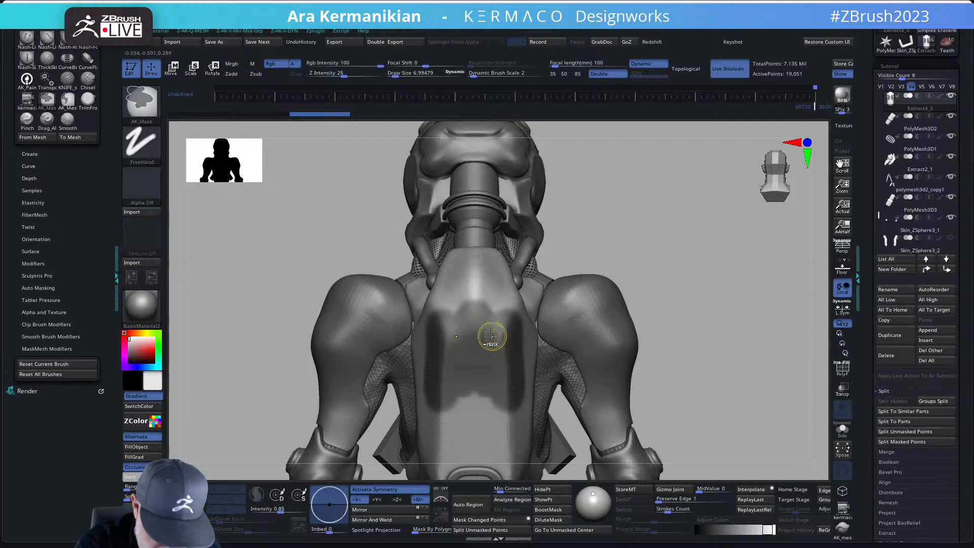
{"action": "left_click_drag", "start_coordinate": [477, 309], "coordinate": [476, 356], "text": "ctrl+alt"}
{"action": "mouse_move", "coordinate": [476, 316]}
{"action": "left_mouse_down", "text": "ctrl"}
{"action": "mouse_move", "coordinate": [488, 290]}
{"action": "mouse_move", "coordinate": [476, 341]}
{"action": "mouse_move", "coordinate": [491, 357]}
{"action": "mouse_move", "coordinate": [473, 369]}
{"action": "mouse_move", "coordinate": [475, 407]}
{"action": "mouse_move", "coordinate": [475, 319]}
{"action": "mouse_move", "coordinate": [476, 403]}
{"action": "left_mouse_up", "text": "ctrl"}
{"action": "left_click", "coordinate": [476, 403], "text": "ctrl"}
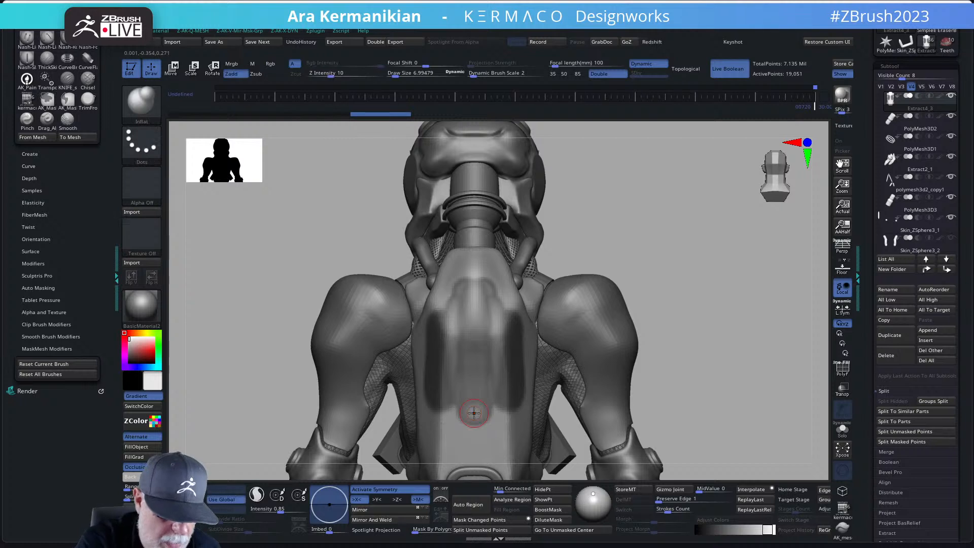
Step: Disable Gradient and erase the entire painted mask from the back plate
{"action": "left_click", "coordinate": [152, 398]}
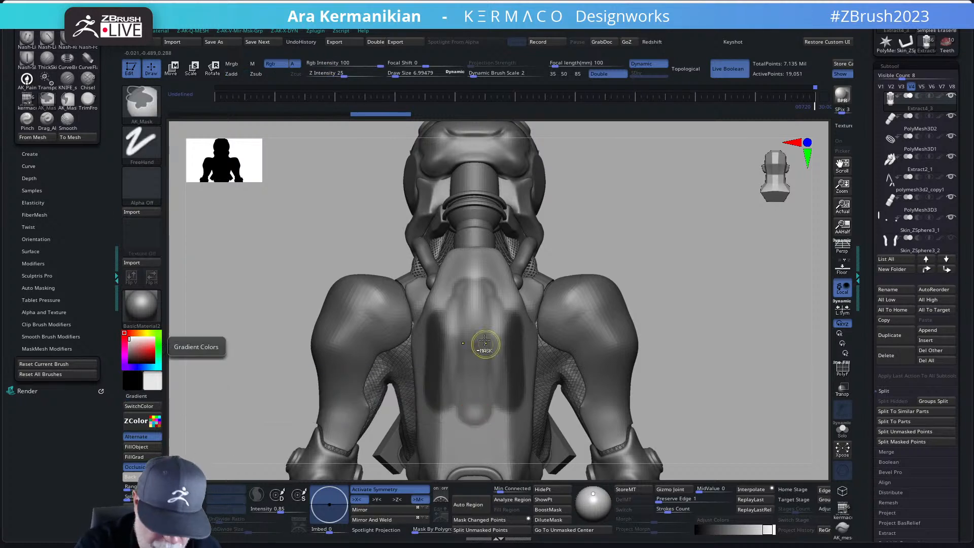
{"action": "left_click_drag", "start_coordinate": [473, 282], "coordinate": [479, 418], "text": "ctrl+alt"}
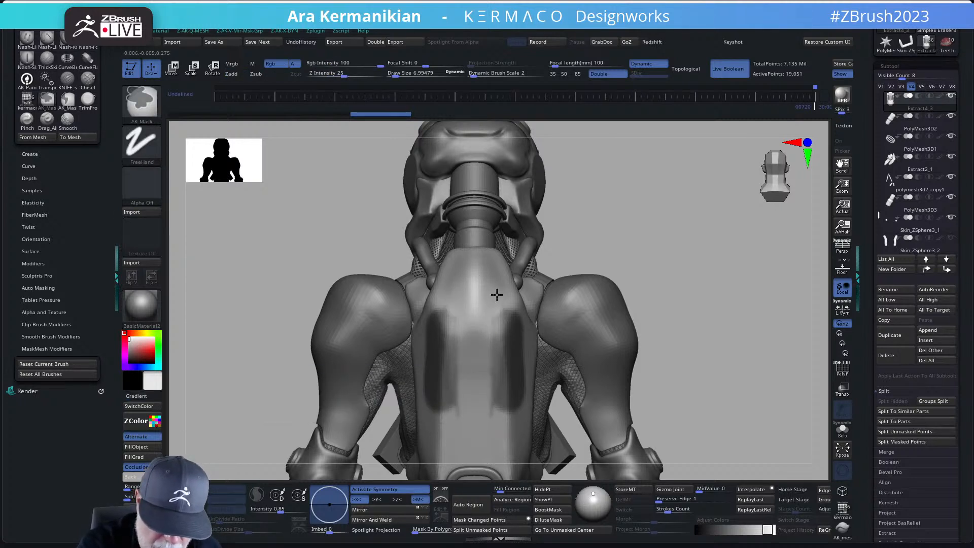
{"action": "mouse_move", "coordinate": [495, 296]}
{"action": "left_mouse_down", "text": "ctrl+alt"}
{"action": "mouse_move", "coordinate": [489, 435]}
{"action": "mouse_move", "coordinate": [520, 360]}
{"action": "mouse_move", "coordinate": [528, 407]}
{"action": "left_mouse_up", "text": "ctrl+alt"}
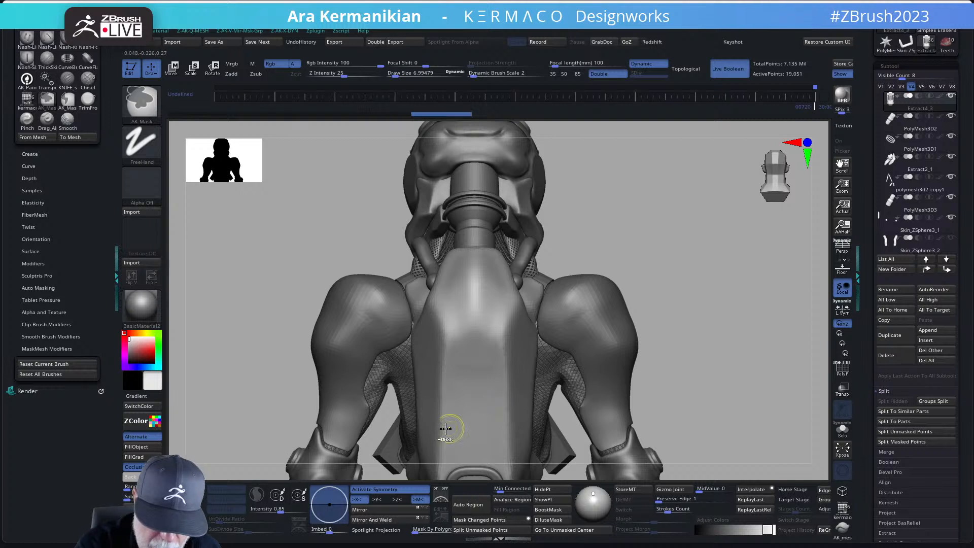
{"action": "left_click_drag", "start_coordinate": [450, 429], "coordinate": [441, 407], "text": "ctrl+alt"}
{"action": "left_click_drag", "start_coordinate": [700, 365], "coordinate": [642, 357], "text": "alt"}
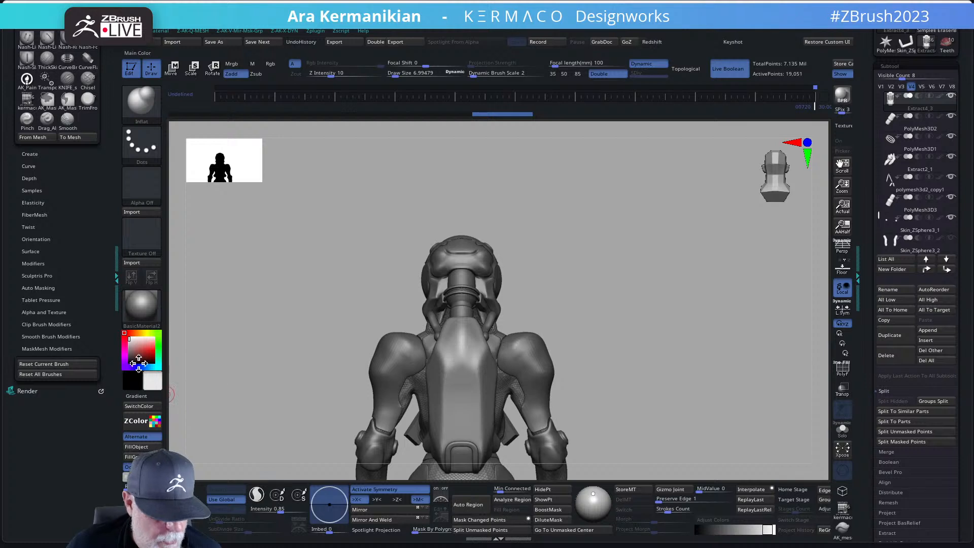
Step: Select the separated outer neck tubes at their ball end beside the back plate
{"action": "left_click", "coordinate": [173, 33]}
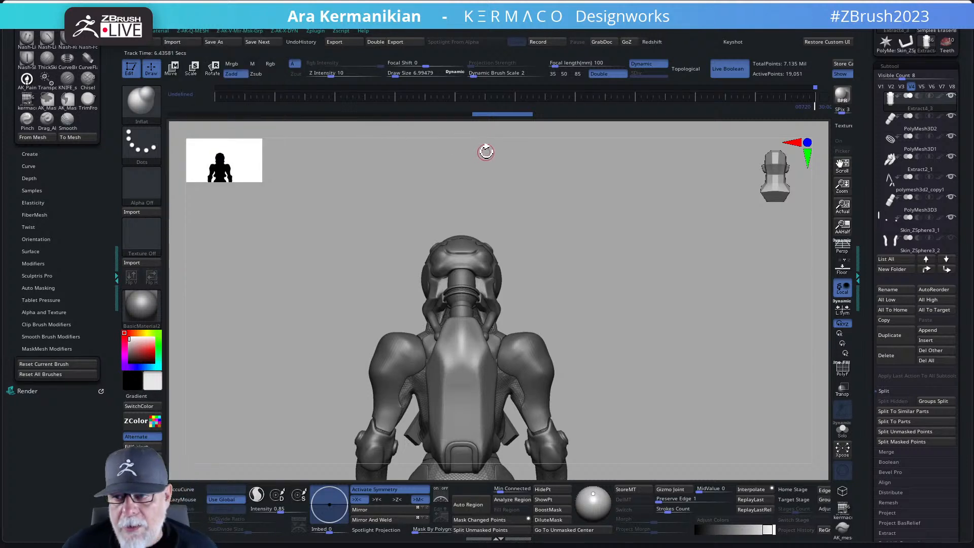
{"action": "left_click_drag", "start_coordinate": [641, 320], "coordinate": [502, 331]}
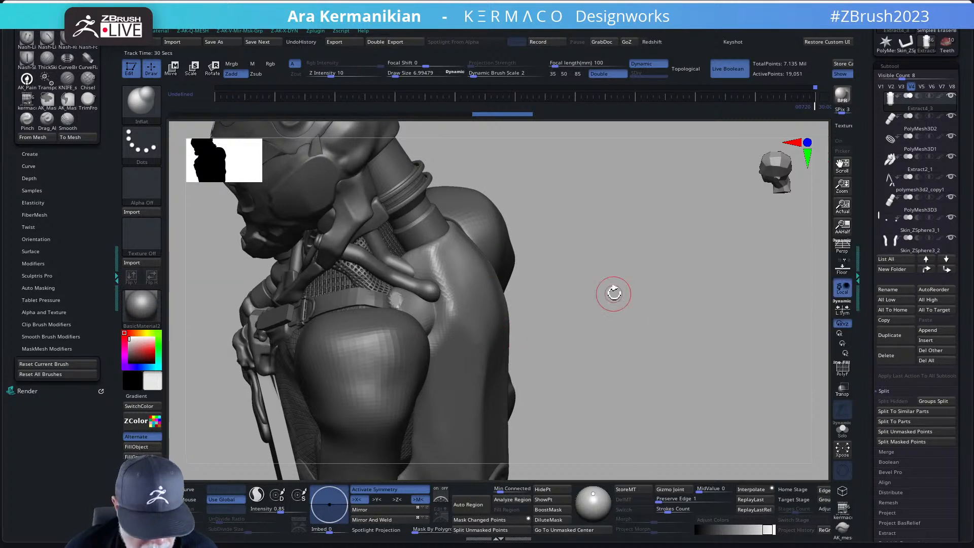
{"action": "left_click_drag", "start_coordinate": [615, 289], "coordinate": [663, 296]}
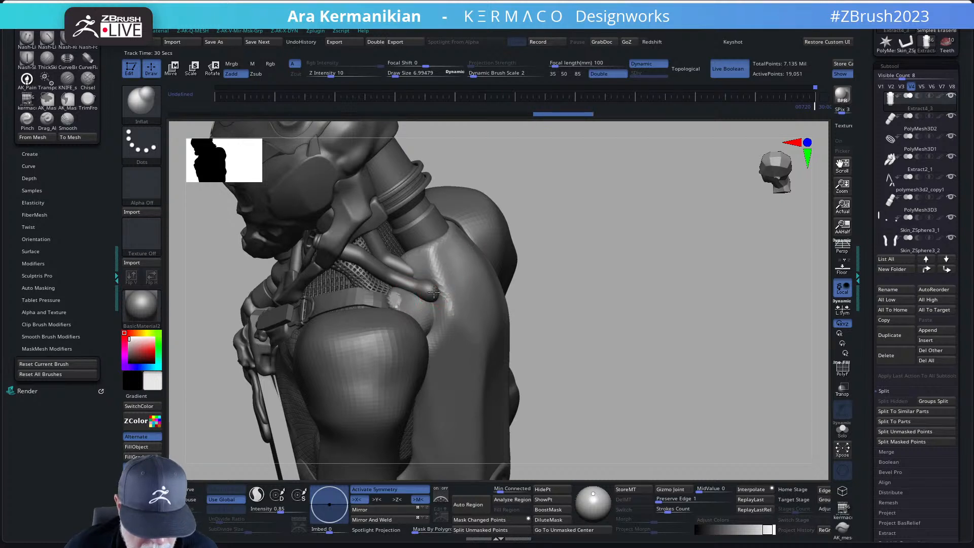
{"action": "left_click", "coordinate": [428, 291], "text": "alt"}
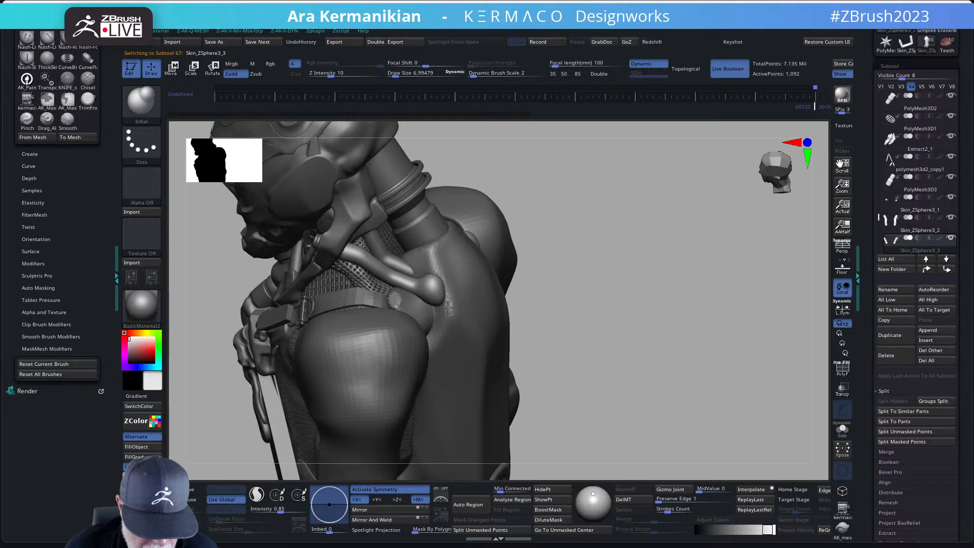
Step: Try reshaping the ball end of the outer neck tube with the Inflat brush at size about 7, and undo the strokes
{"action": "left_click_drag", "start_coordinate": [445, 300], "coordinate": [437, 291]}
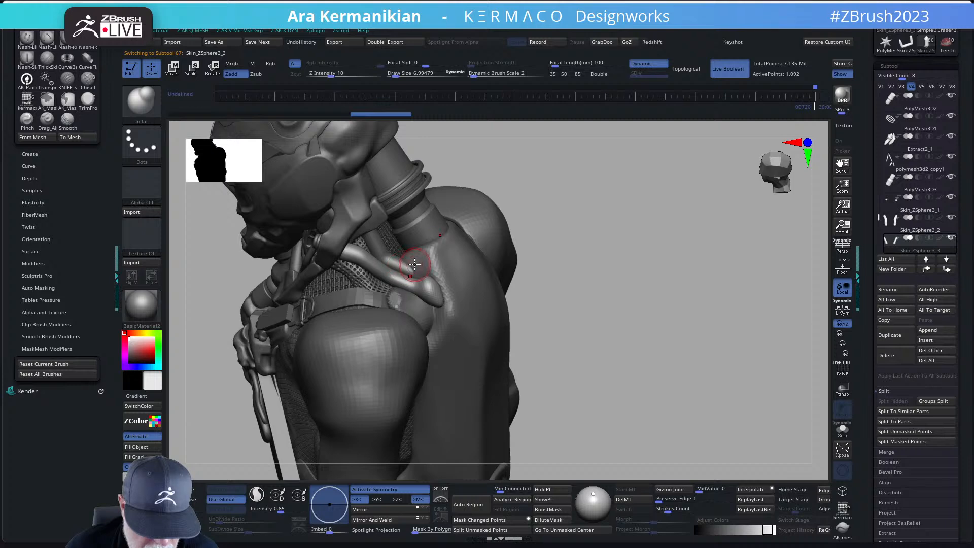
{"action": "key", "text": "ctrl"}
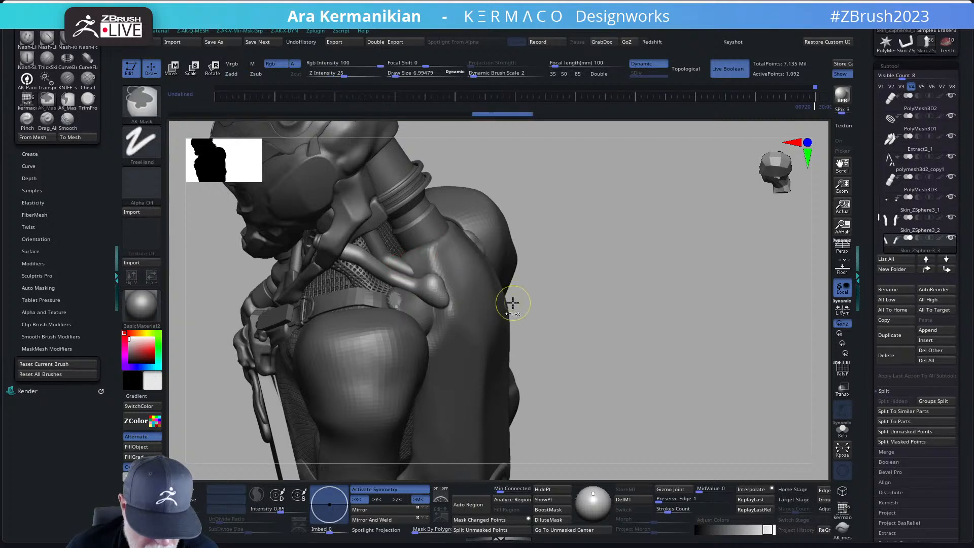
{"action": "key", "text": "ctrl+z"}
{"action": "key", "text": "ctrl+z"}
{"action": "key", "text": "ctrl+z"}
{"action": "key", "text": "ctrl+z"}
{"action": "key", "text": "ctrl+z"}
Step: Smooth the outer neck tube and nudge its ball end against the back plate with the Move brush
{"action": "left_click_drag", "start_coordinate": [592, 315], "coordinate": [537, 299]}
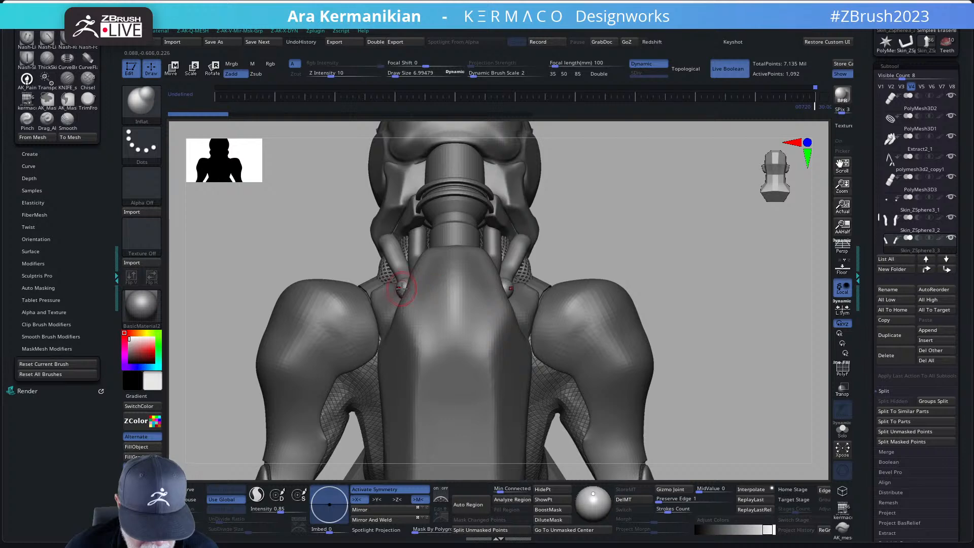
{"action": "left_click_drag", "start_coordinate": [613, 255], "coordinate": [598, 274]}
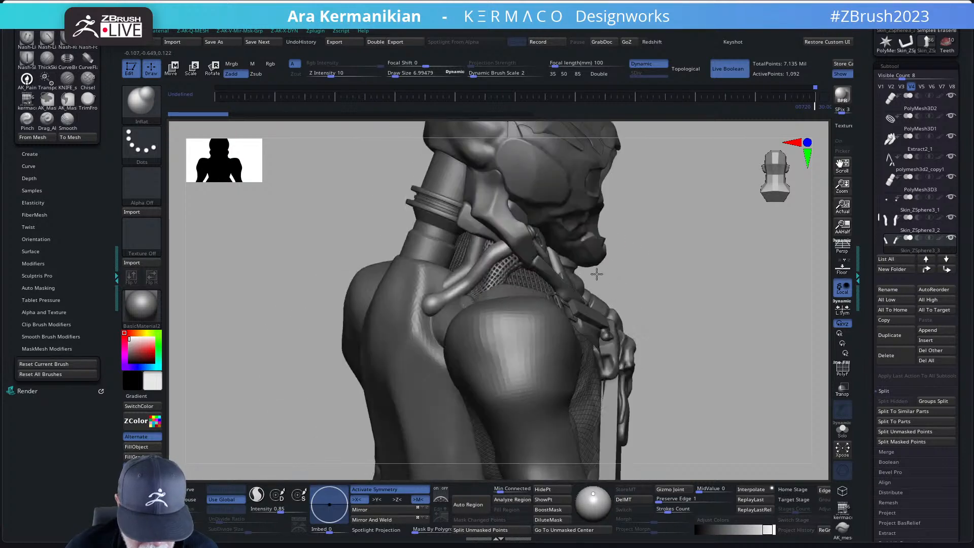
{"action": "key", "text": "shift"}
{"action": "left_click_drag", "start_coordinate": [473, 274], "coordinate": [487, 300], "text": "shift"}
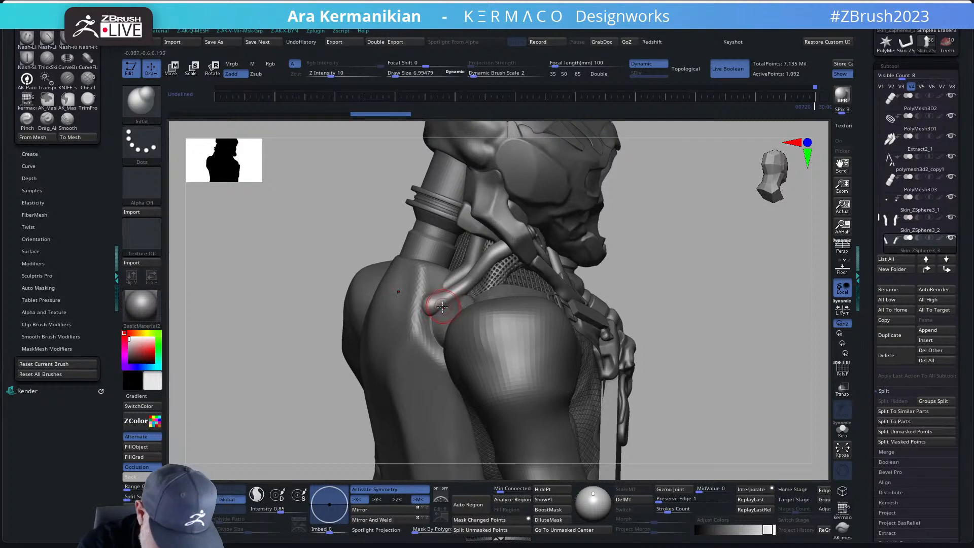
{"action": "key", "text": "b"}
{"action": "key", "text": "m"}
{"action": "key", "text": "v"}
{"action": "left_click_drag", "start_coordinate": [429, 297], "coordinate": [428, 301]}
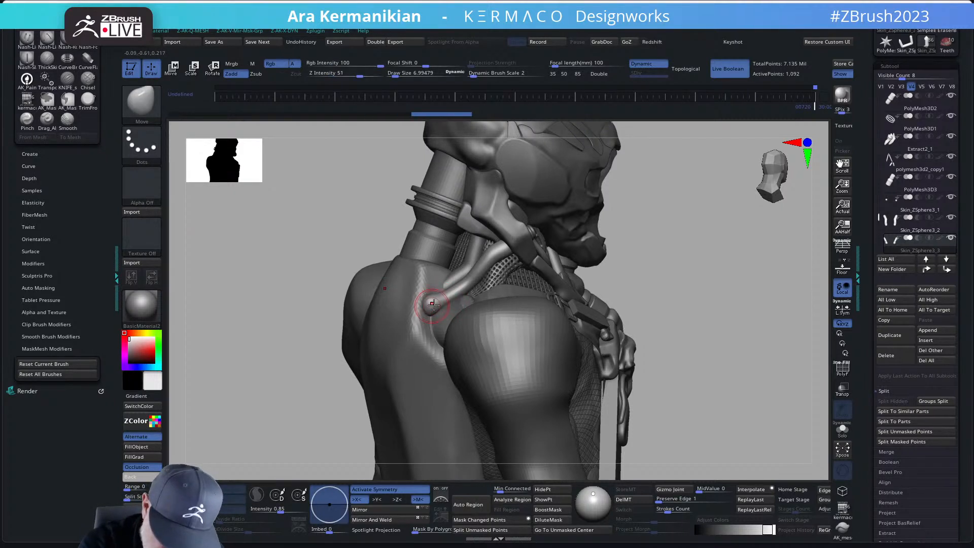
Step: Isolate the outer neck tubes and remesh them with ZRemesher at the Half setting
{"action": "mouse_move", "coordinate": [676, 268]}
{"action": "left_mouse_down"}
{"action": "mouse_move", "coordinate": [569, 291]}
{"action": "mouse_move", "coordinate": [596, 274]}
{"action": "mouse_move", "coordinate": [583, 286]}
{"action": "left_mouse_up"}
{"action": "key", "text": "ctrl"}
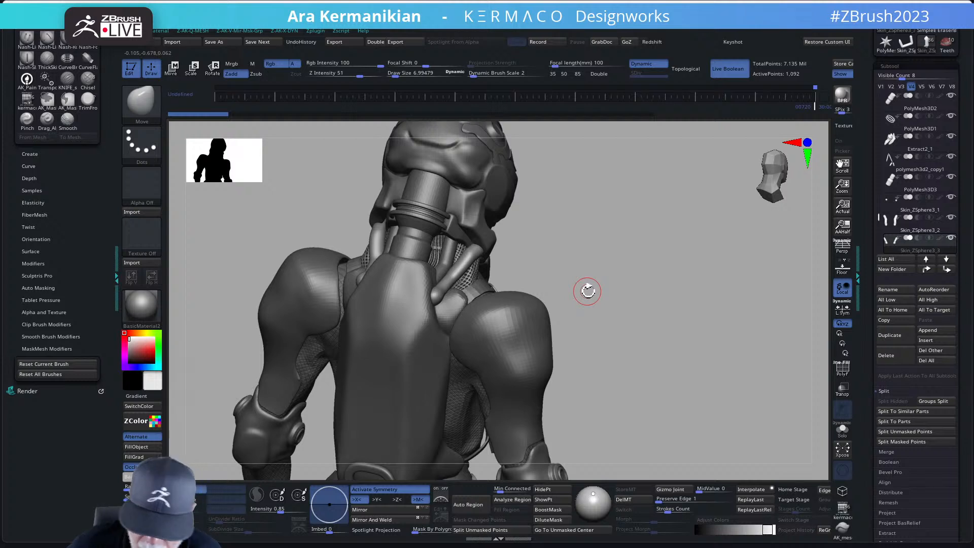
{"action": "left_click", "coordinate": [844, 432]}
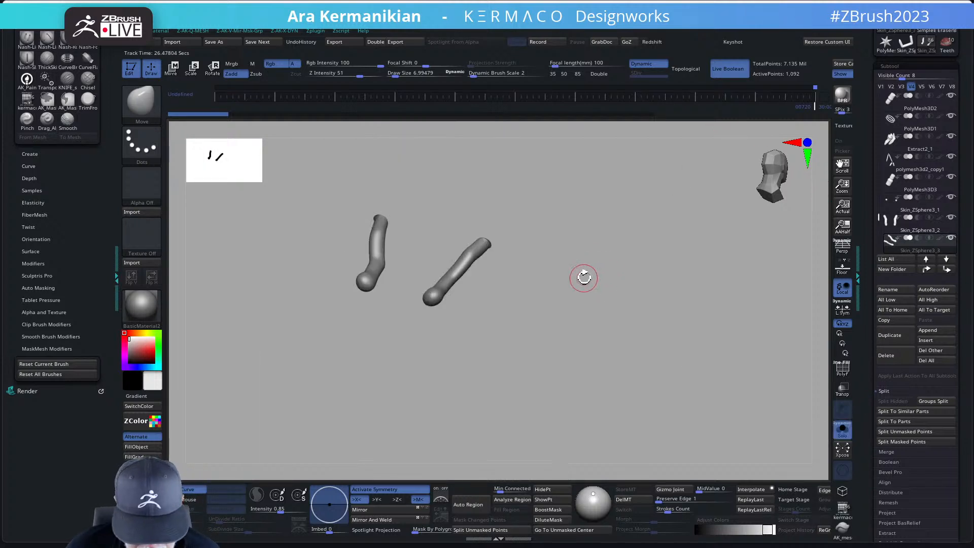
{"action": "left_click_drag", "start_coordinate": [583, 276], "coordinate": [576, 342]}
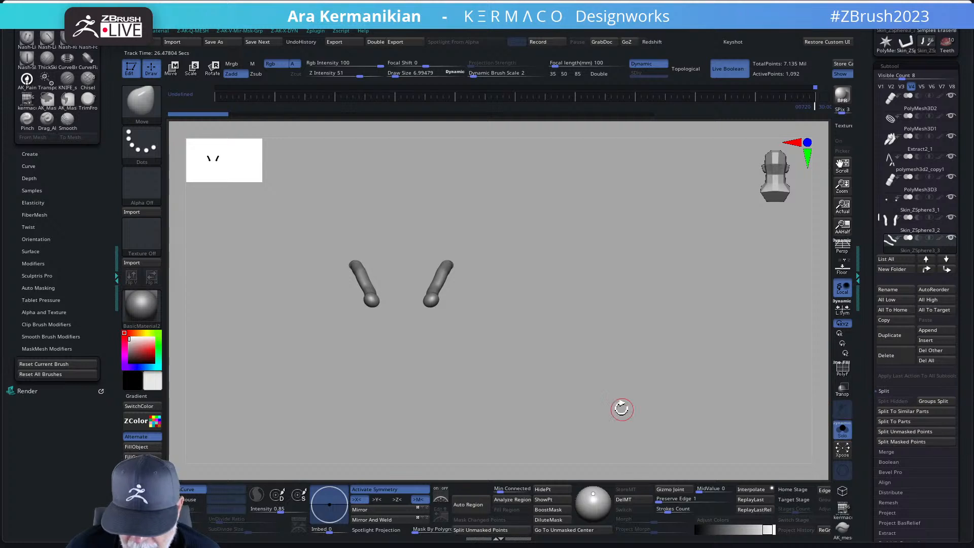
{"action": "left_click_drag", "start_coordinate": [643, 386], "coordinate": [685, 404], "text": "alt"}
{"action": "left_click_drag", "start_coordinate": [527, 279], "coordinate": [607, 338]}
{"action": "key", "text": "q"}
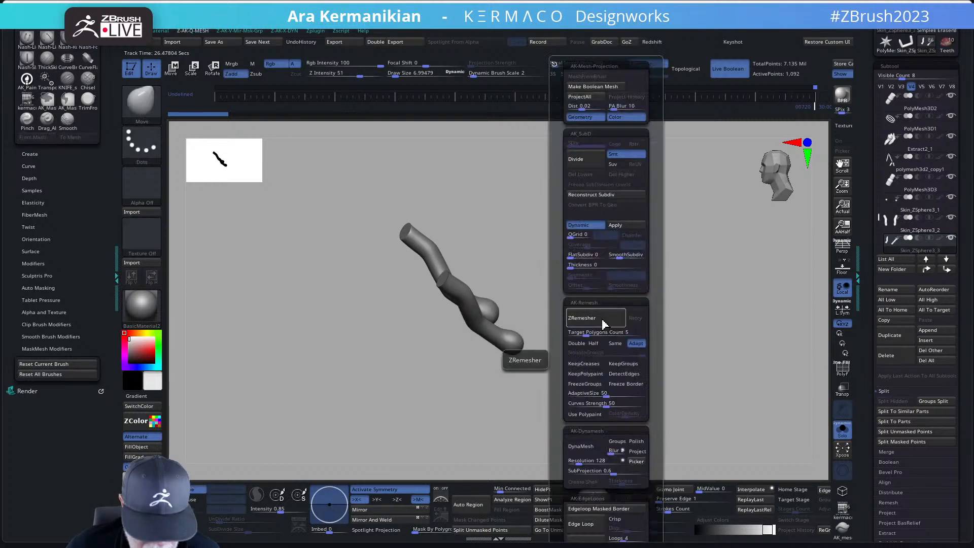
{"action": "left_click", "coordinate": [599, 345]}
{"action": "left_click", "coordinate": [602, 323]}
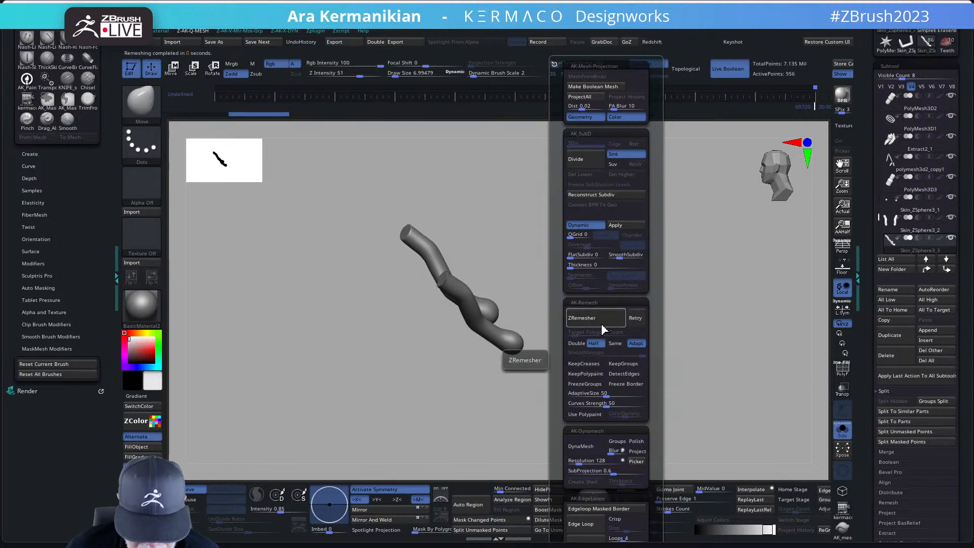
Step: Run ZRemesher on the outer neck tubes a second time at Half and turn on the polyframe display
{"action": "key", "text": "shift"}
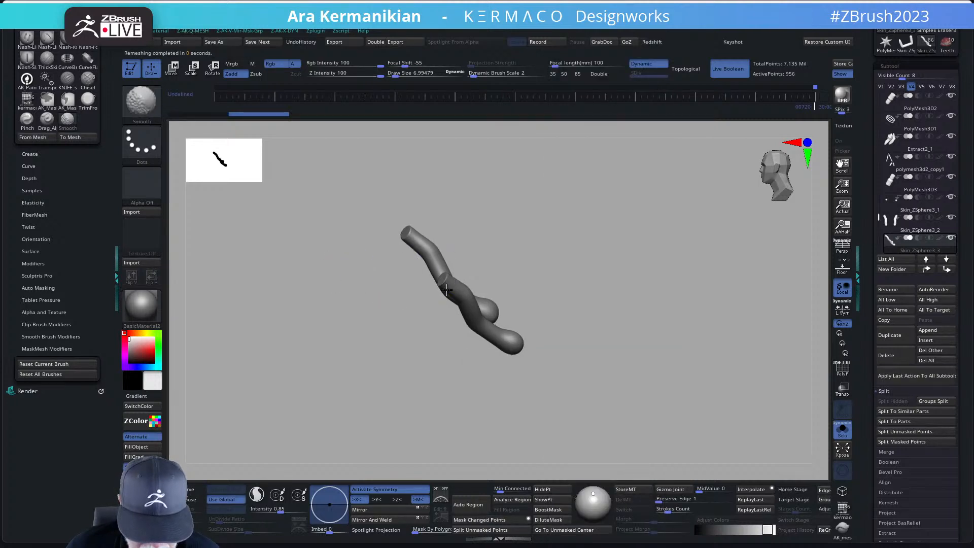
{"action": "left_click_drag", "start_coordinate": [446, 289], "coordinate": [426, 285], "text": "shift"}
{"action": "key", "text": "ctrl+q"}
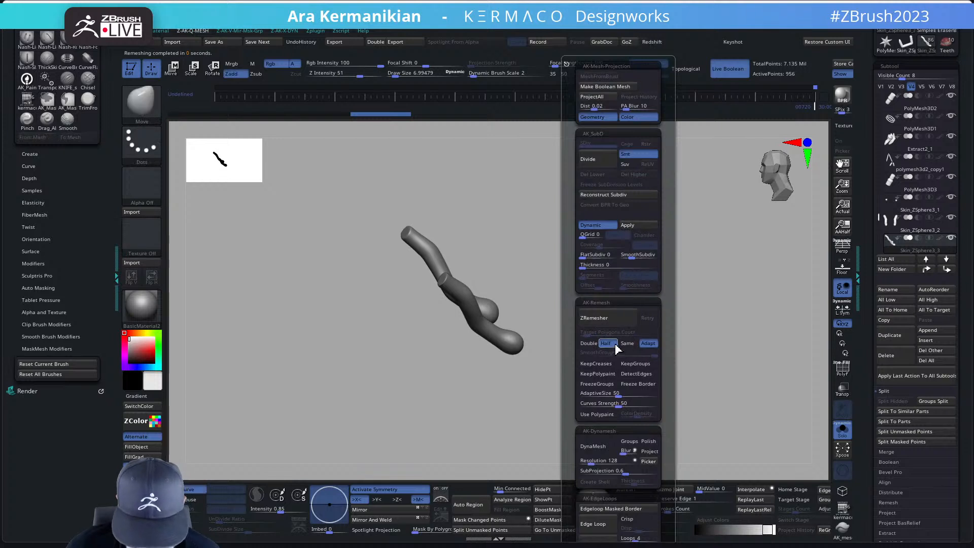
{"action": "left_click", "coordinate": [598, 320]}
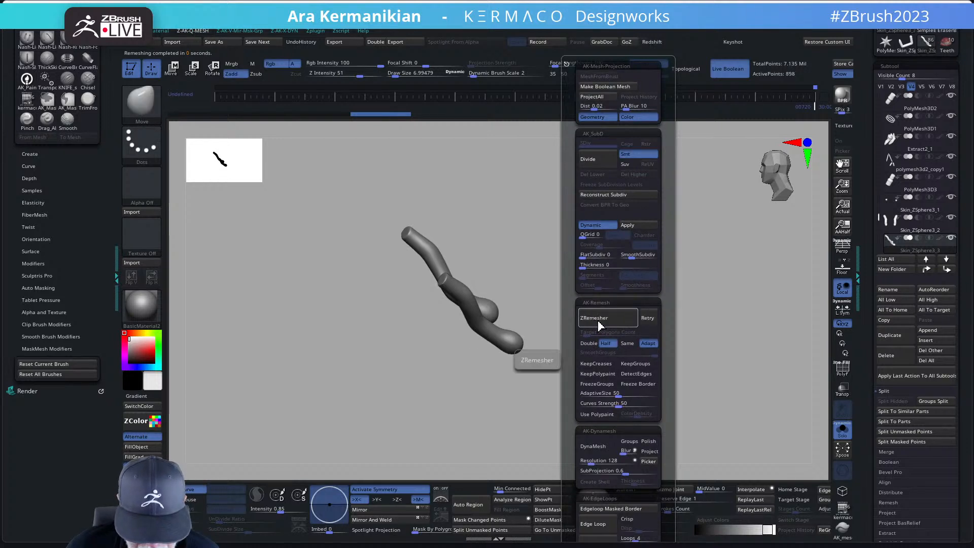
{"action": "left_click", "coordinate": [839, 368]}
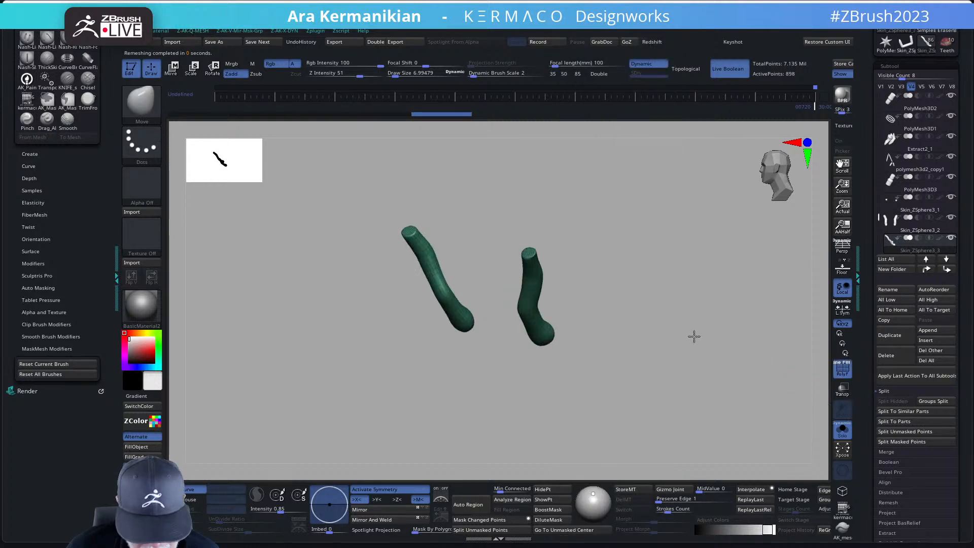
{"action": "left_click_drag", "start_coordinate": [684, 315], "coordinate": [734, 346], "text": "shift"}
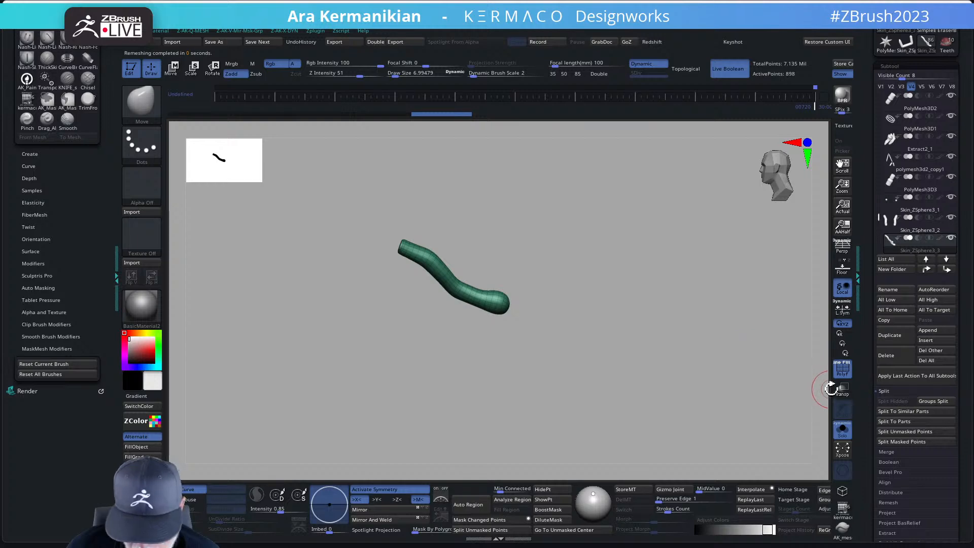
Step: Show the whole bust again and refine the outer neck tubes' fit between skull and back plate with Move and Smooth strokes
{"action": "left_click", "coordinate": [842, 429]}
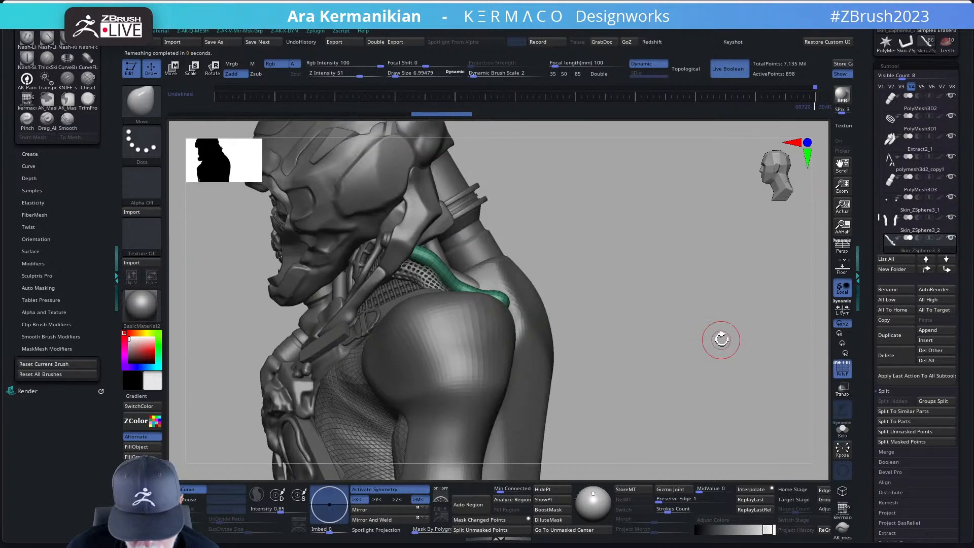
{"action": "left_click_drag", "start_coordinate": [720, 339], "coordinate": [662, 351]}
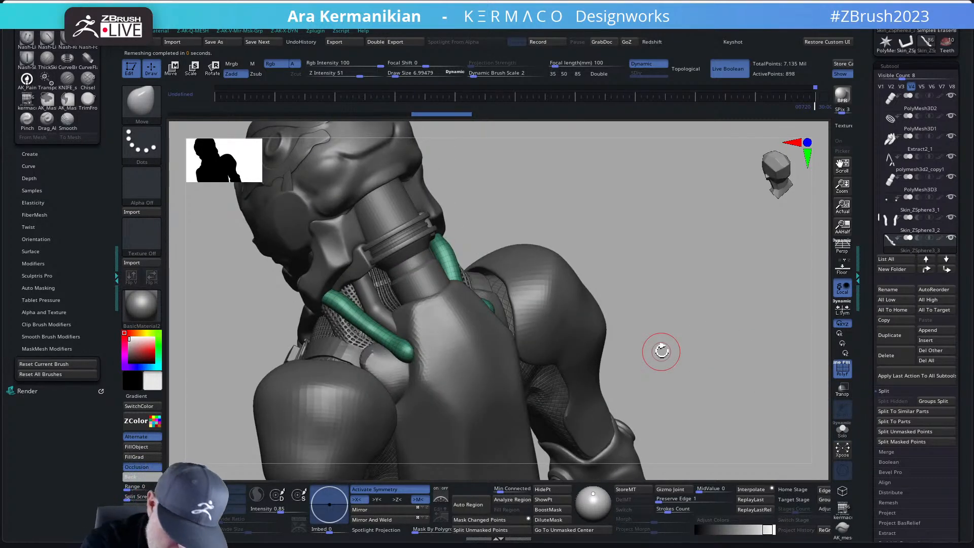
{"action": "left_click_drag", "start_coordinate": [537, 219], "coordinate": [451, 247]}
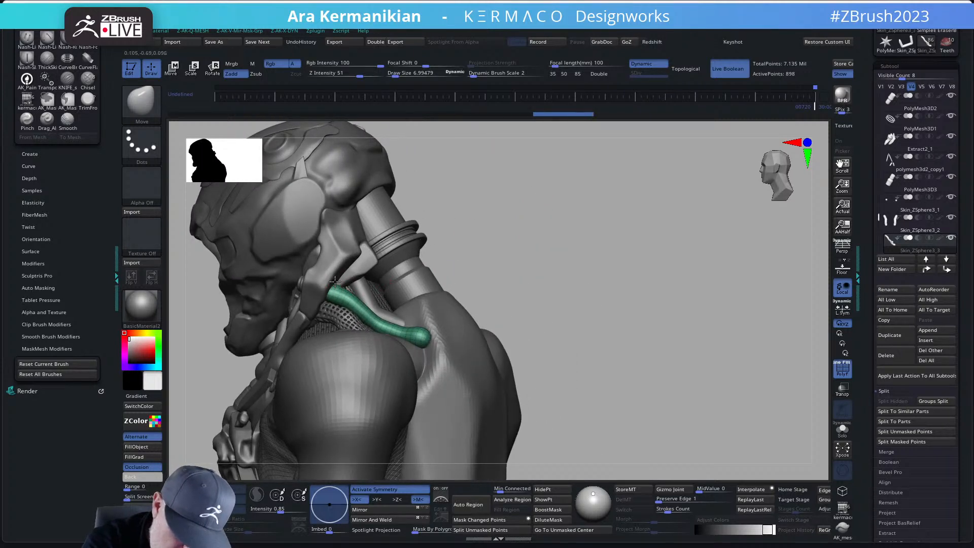
{"action": "key", "text": "shift"}
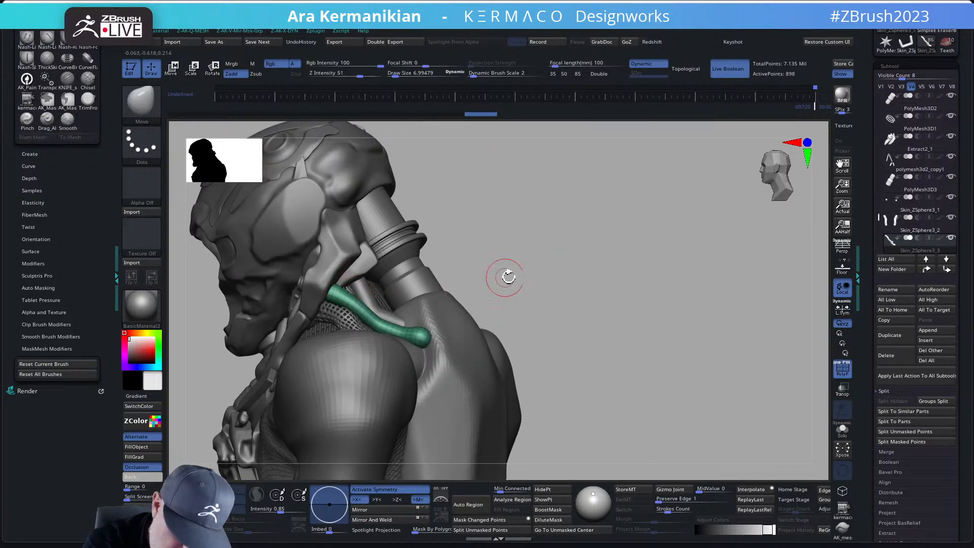
{"action": "mouse_move", "coordinate": [504, 276]}
{"action": "left_mouse_down"}
{"action": "mouse_move", "coordinate": [493, 315]}
{"action": "mouse_move", "coordinate": [450, 331]}
{"action": "left_mouse_up"}
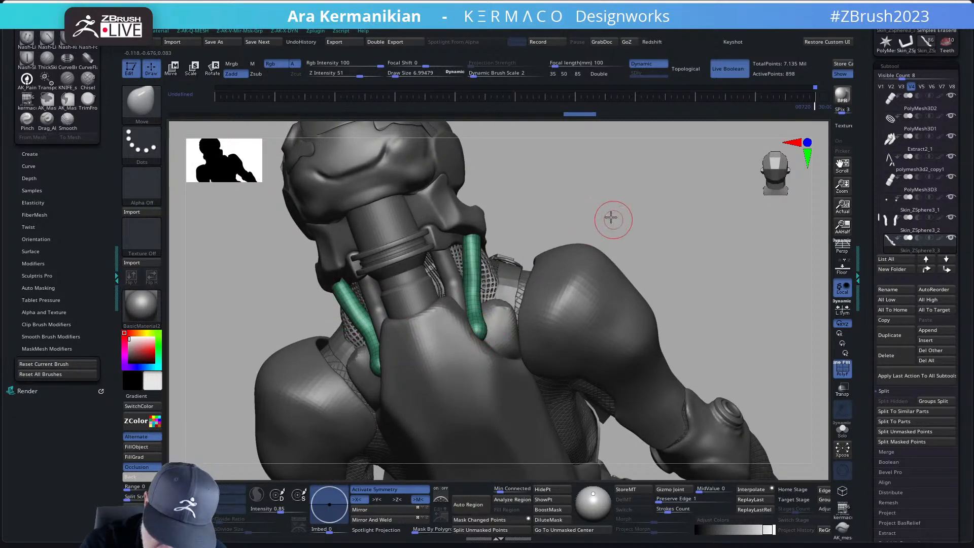
{"action": "left_click_drag", "start_coordinate": [612, 217], "coordinate": [419, 278]}
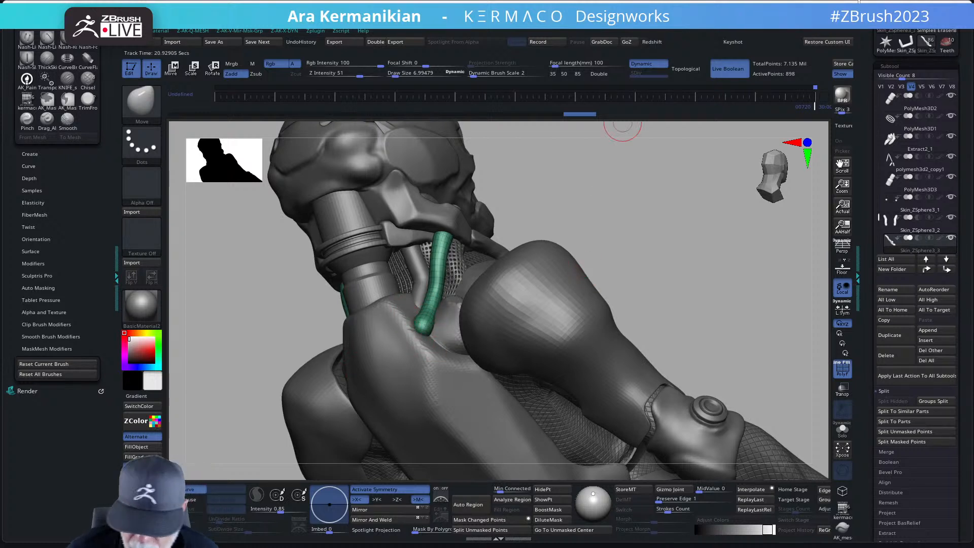
Step: Duplicate the outer neck tubes and thicken the copy slightly with the Inflate deformation
{"action": "left_click", "coordinate": [887, 355]}
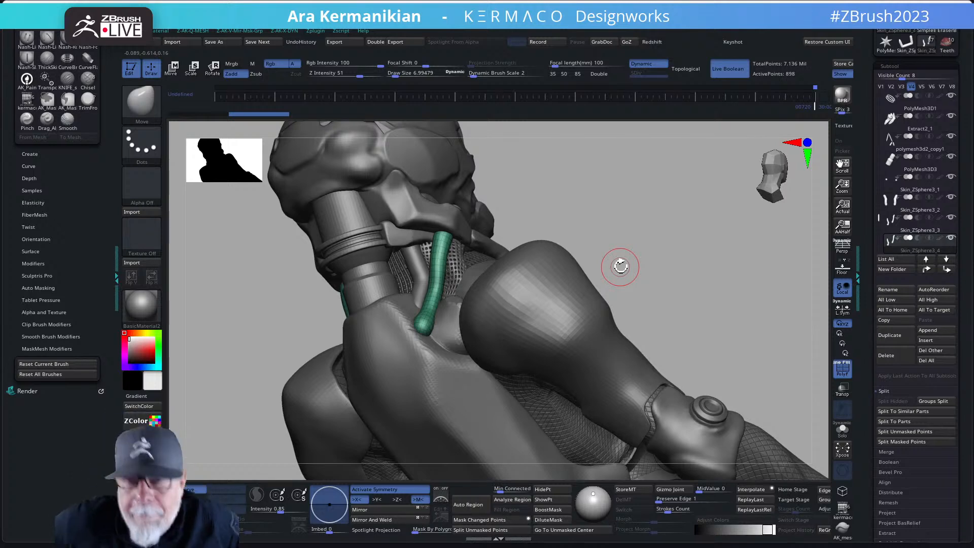
{"action": "key", "text": "q"}
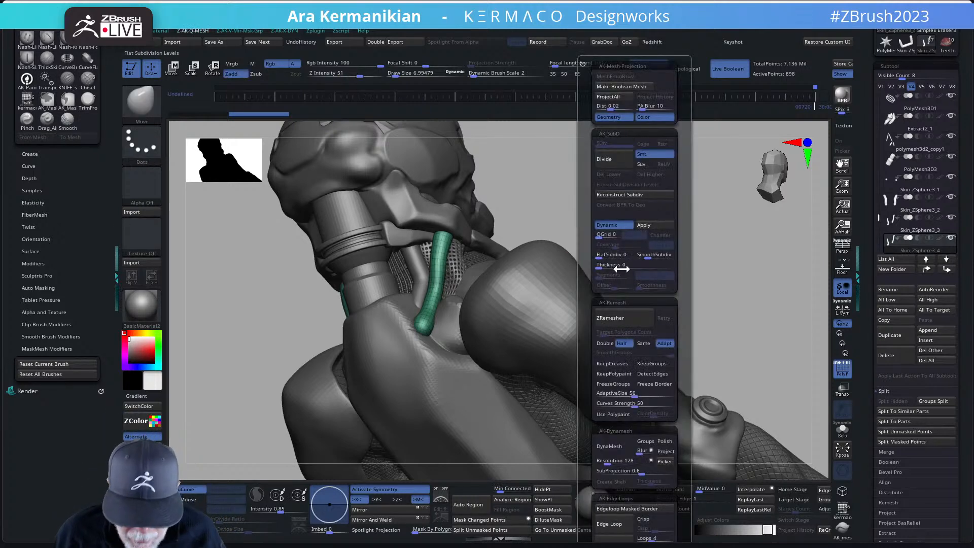
{"action": "key", "text": "ctrl+q"}
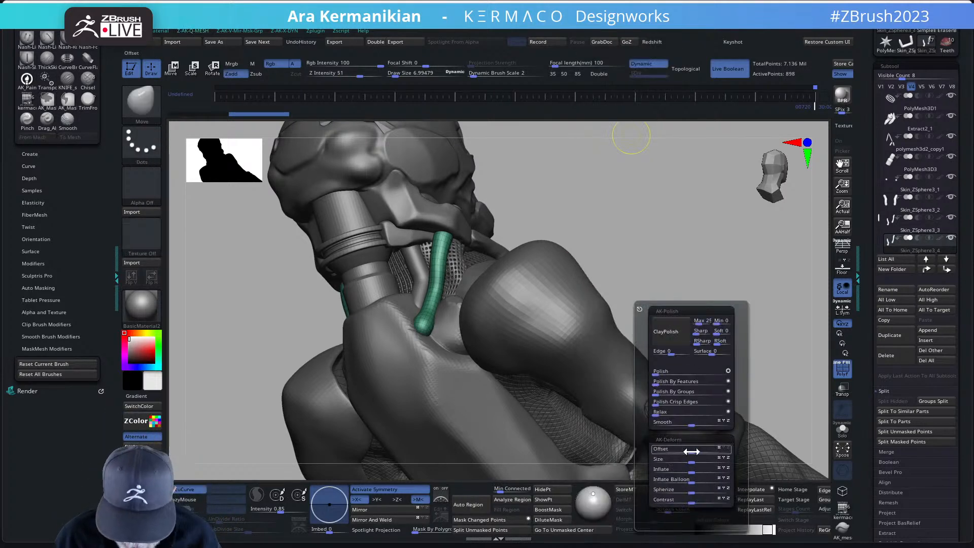
{"action": "left_click_drag", "start_coordinate": [693, 472], "coordinate": [695, 471]}
Step: Isolate the inflated tube copy and turn off its dynamic subdivision to expose the low-poly mesh
{"action": "left_click", "coordinate": [847, 437]}
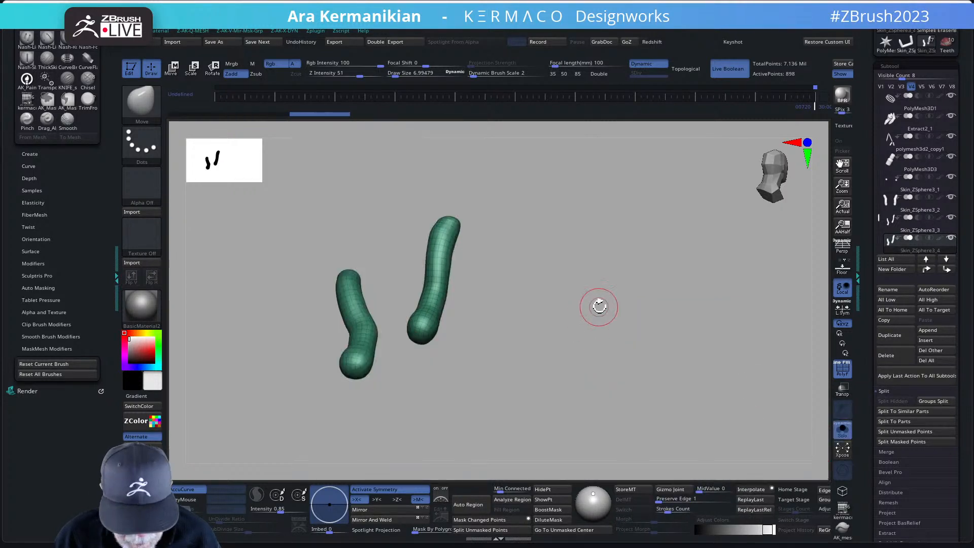
{"action": "left_click_drag", "start_coordinate": [598, 305], "coordinate": [629, 304]}
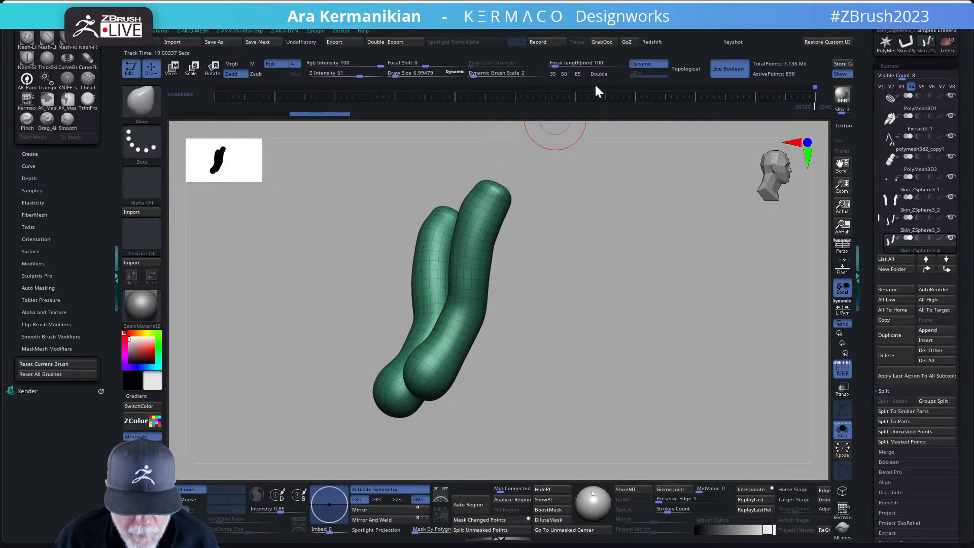
{"action": "key", "text": "shift+d"}
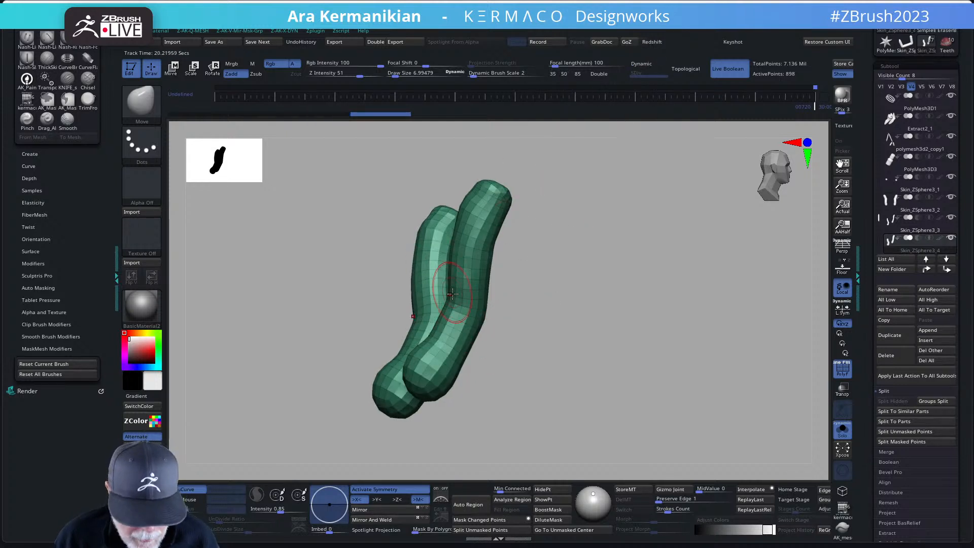
Step: Delete the ring of polygons just above the ball end on the tube copy using ZModeler's Delete Polyloop action
{"action": "key", "text": "b"}
{"action": "key", "text": "z"}
{"action": "key", "text": "m"}
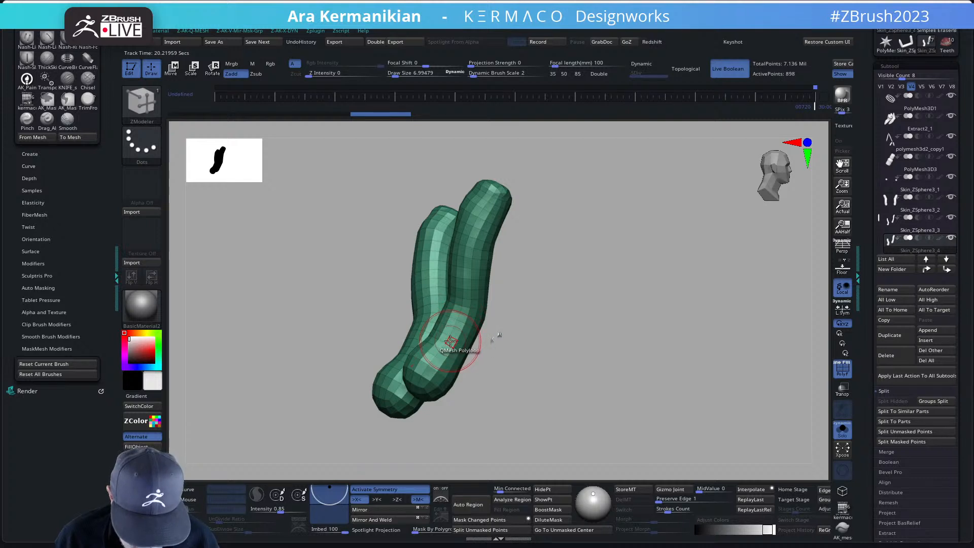
{"action": "key", "text": "space"}
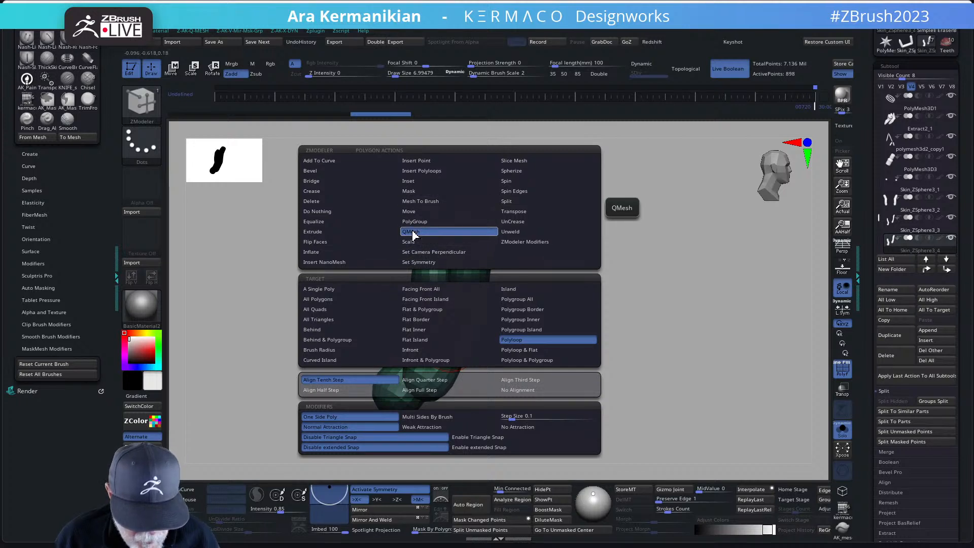
{"action": "left_click", "coordinate": [345, 203]}
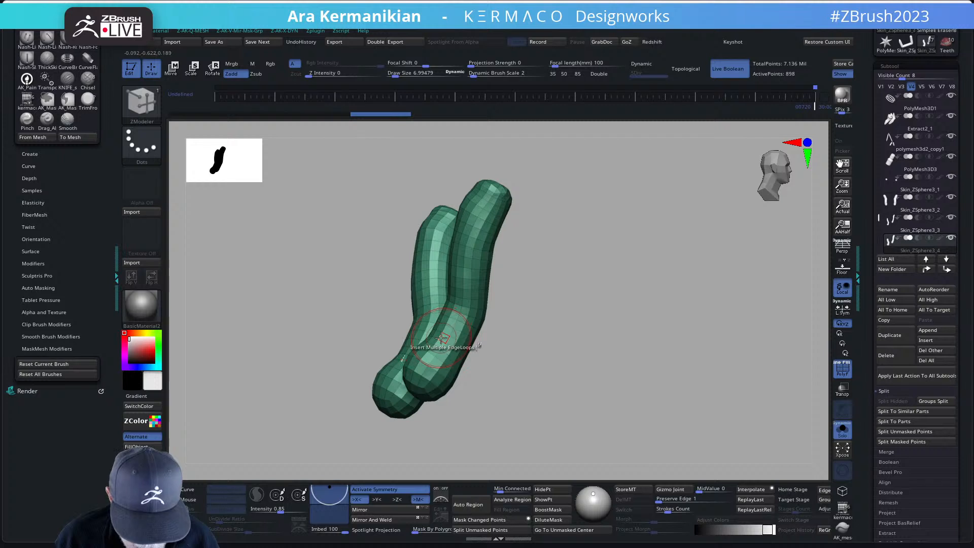
{"action": "left_click_drag", "start_coordinate": [443, 339], "coordinate": [457, 344]}
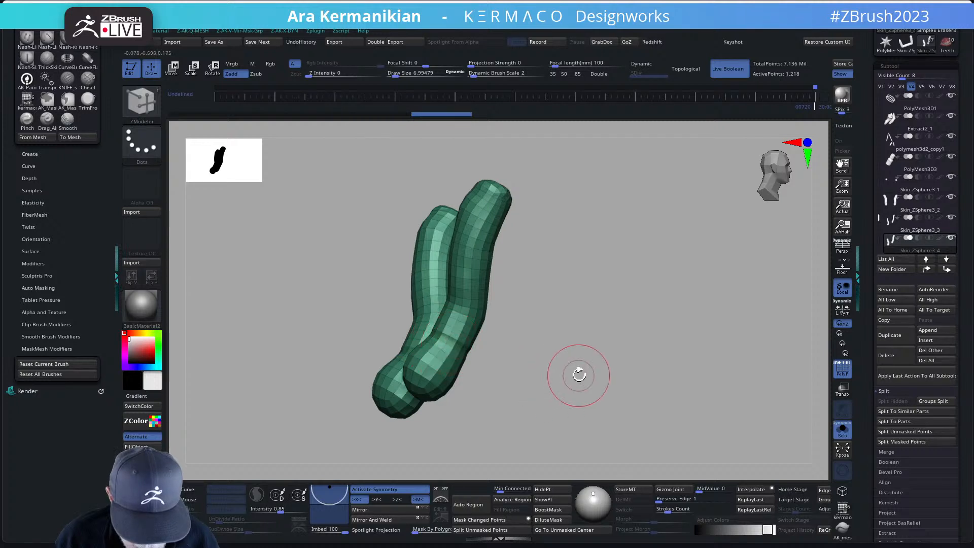
{"action": "left_click_drag", "start_coordinate": [578, 361], "coordinate": [622, 366], "text": "alt"}
{"action": "key", "text": "ctrl+z"}
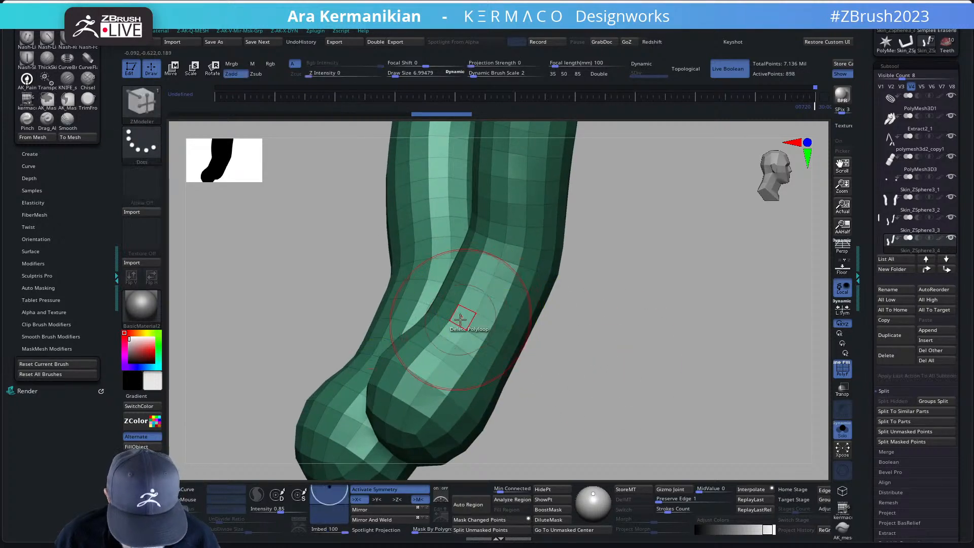
{"action": "key", "text": "ctrl+z"}
{"action": "left_click", "coordinate": [466, 318]}
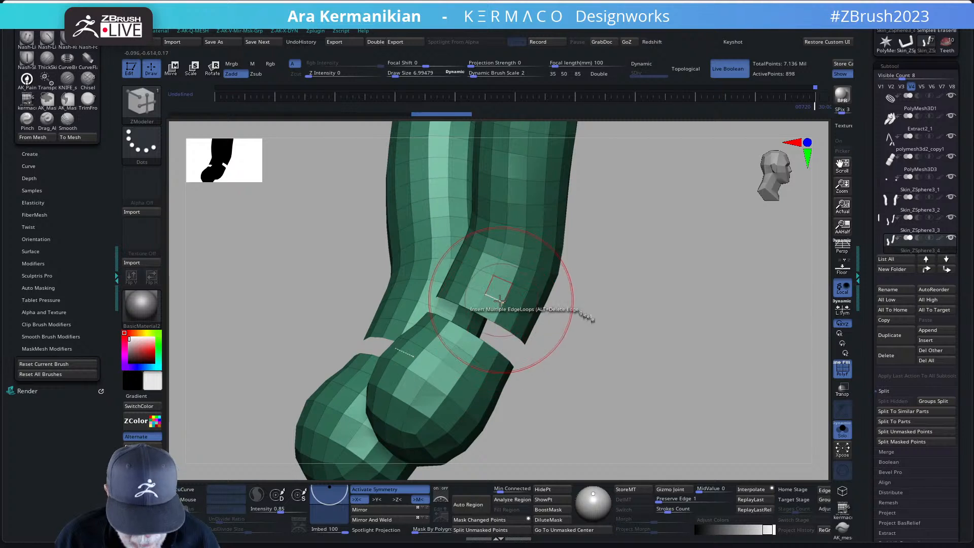
Step: Delete the detached tube shafts with the ZModeler Delete action targeting Island, keeping only the ball-end caps
{"action": "key", "text": "space"}
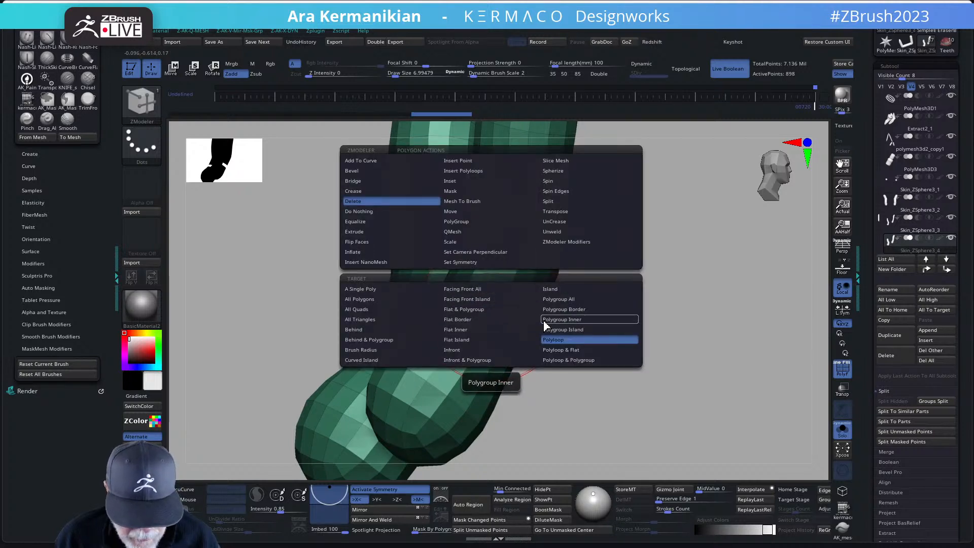
{"action": "left_click", "coordinate": [548, 300]}
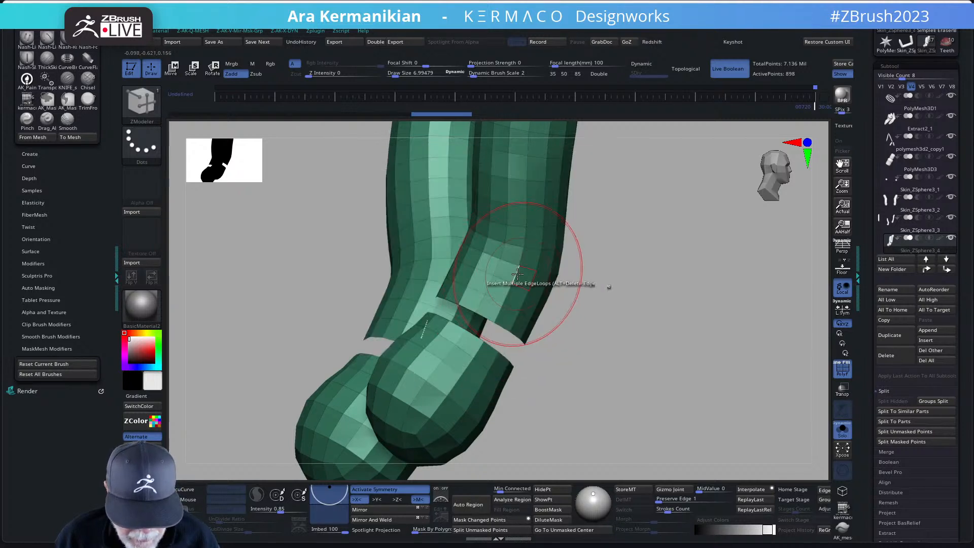
{"action": "left_click", "coordinate": [522, 282]}
Step: Extrude the open rim of the ball-end caps using the ZModeler edge action Extrude with the EdgeLoop target
{"action": "left_click_drag", "start_coordinate": [637, 350], "coordinate": [553, 346]}
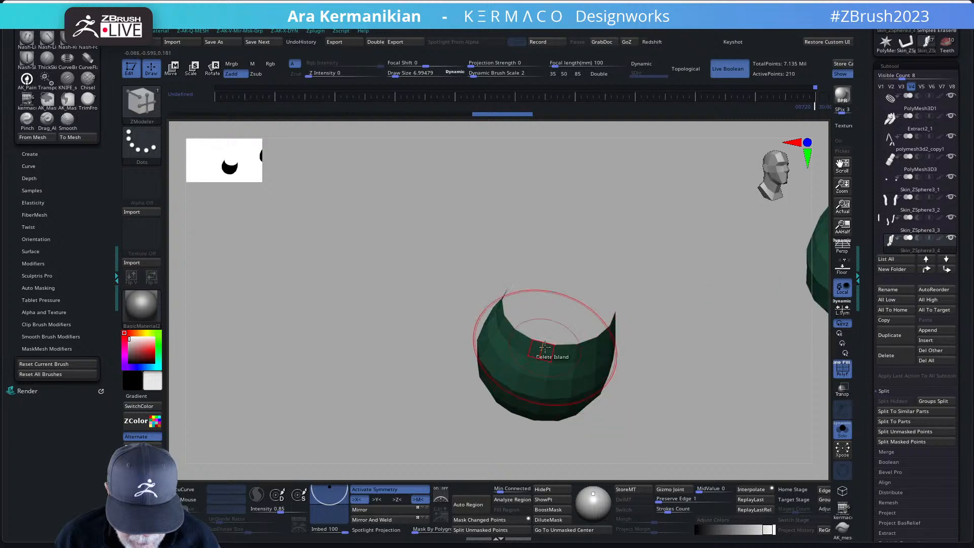
{"action": "key", "text": "space"}
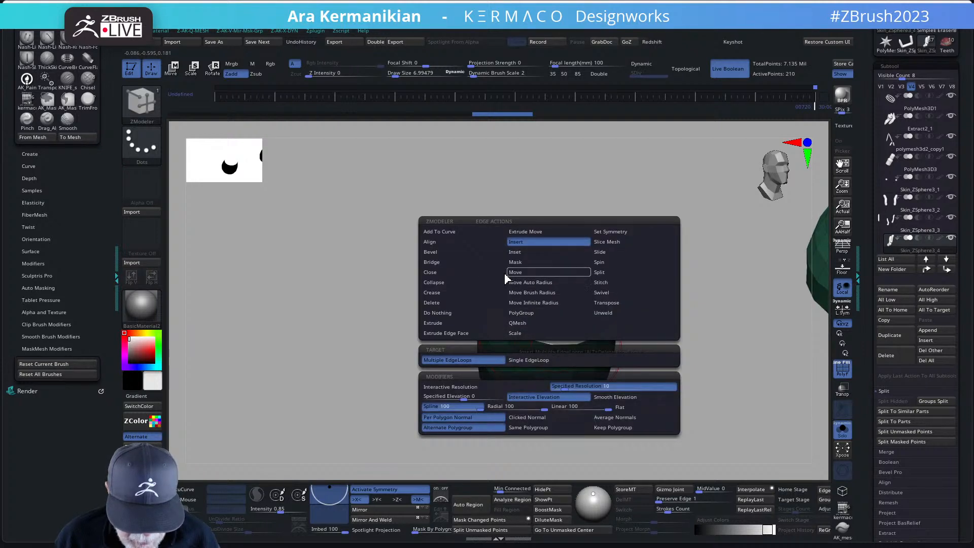
{"action": "left_click", "coordinate": [444, 325]}
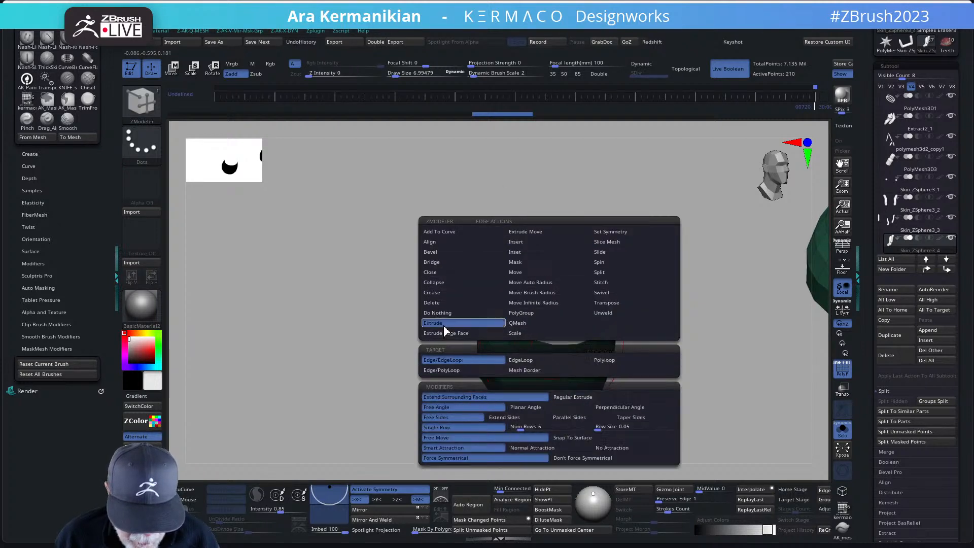
{"action": "key", "text": "space"}
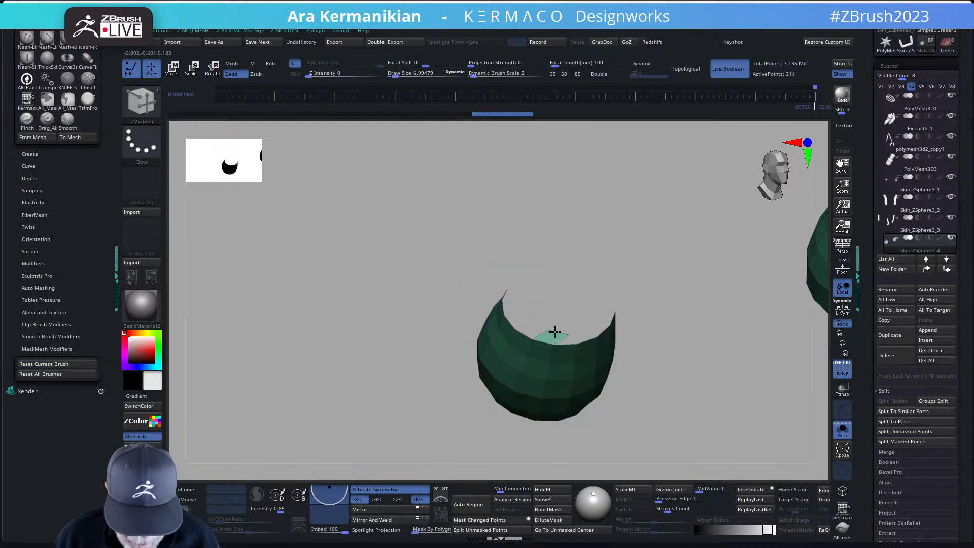
{"action": "left_click_drag", "start_coordinate": [555, 332], "coordinate": [557, 330]}
{"action": "key", "text": "ctrl+z"}
{"action": "key", "text": "space"}
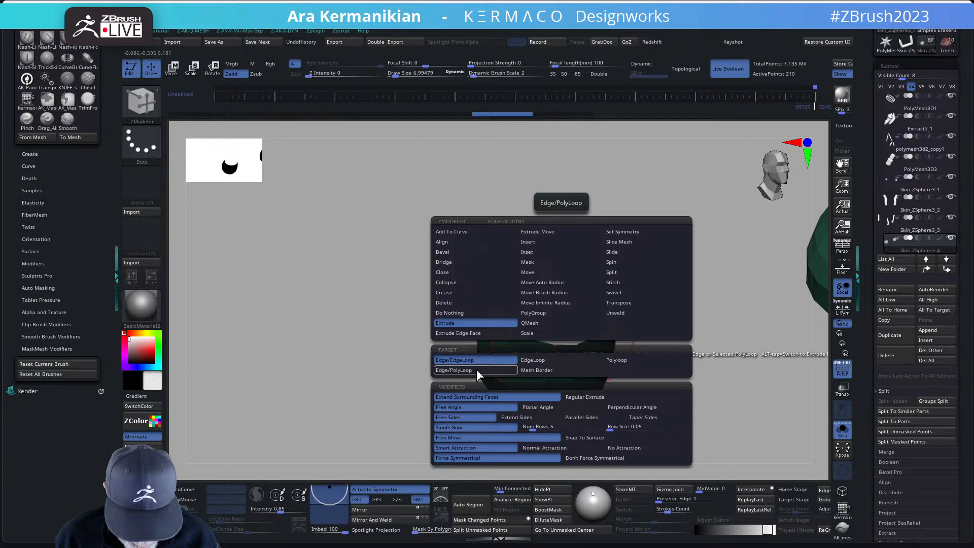
{"action": "left_click", "coordinate": [546, 361]}
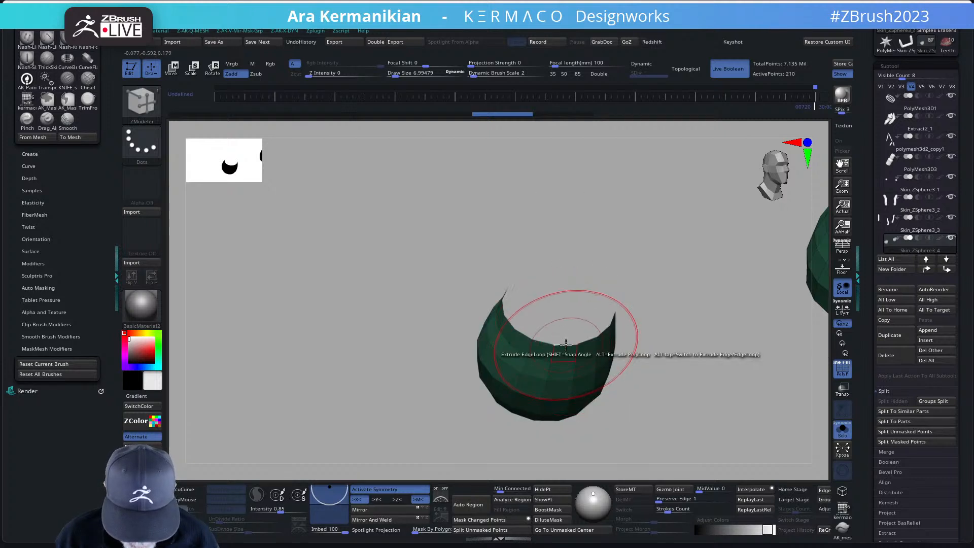
{"action": "left_click", "coordinate": [565, 333]}
{"action": "left_click_drag", "start_coordinate": [565, 334], "coordinate": [553, 315]}
Step: Leave solo view and set the ZModeler edge action to Crease with the EdgeLoop Complete target for the cap's rim
{"action": "left_click_drag", "start_coordinate": [659, 362], "coordinate": [751, 378]}
{"action": "left_click", "coordinate": [852, 434]}
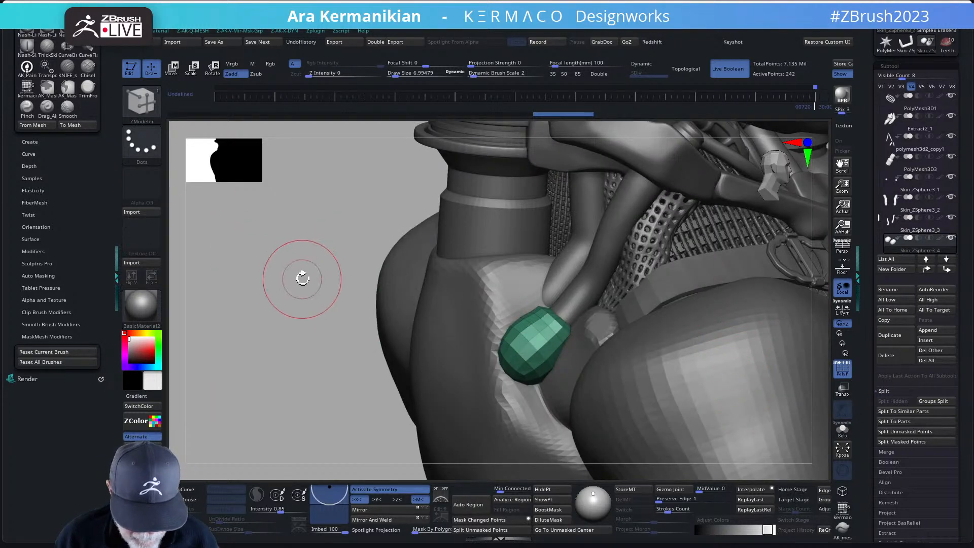
{"action": "left_click_drag", "start_coordinate": [263, 270], "coordinate": [311, 294]}
{"action": "key", "text": "ctrl"}
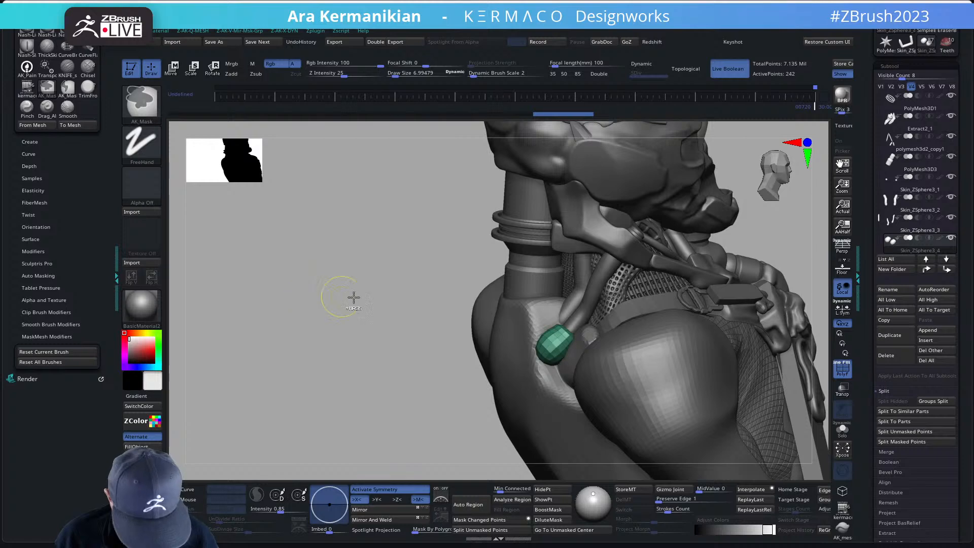
{"action": "mouse_move", "coordinate": [377, 293]}
{"action": "left_mouse_down"}
{"action": "mouse_move", "coordinate": [459, 335]}
{"action": "mouse_move", "coordinate": [551, 333]}
{"action": "left_mouse_up"}
{"action": "key", "text": "space"}
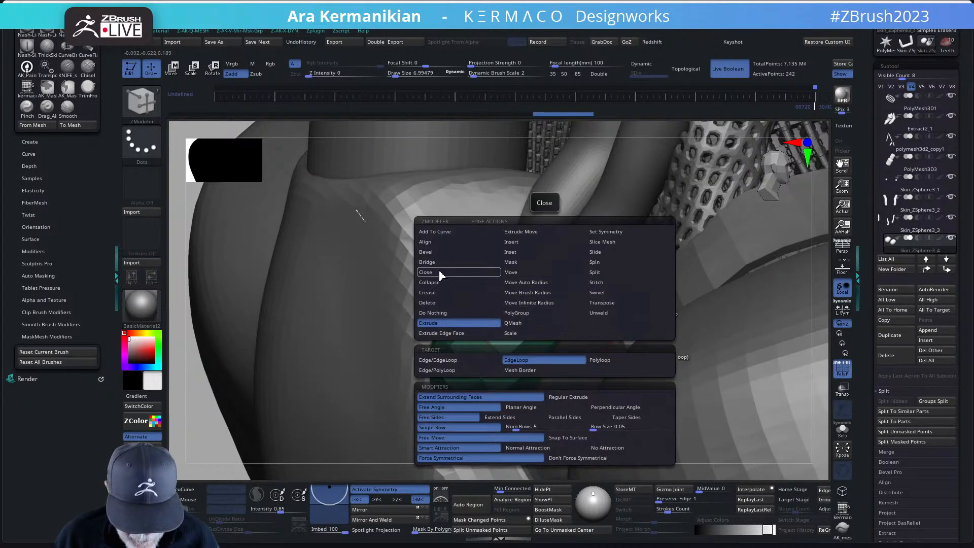
{"action": "left_click", "coordinate": [439, 303]}
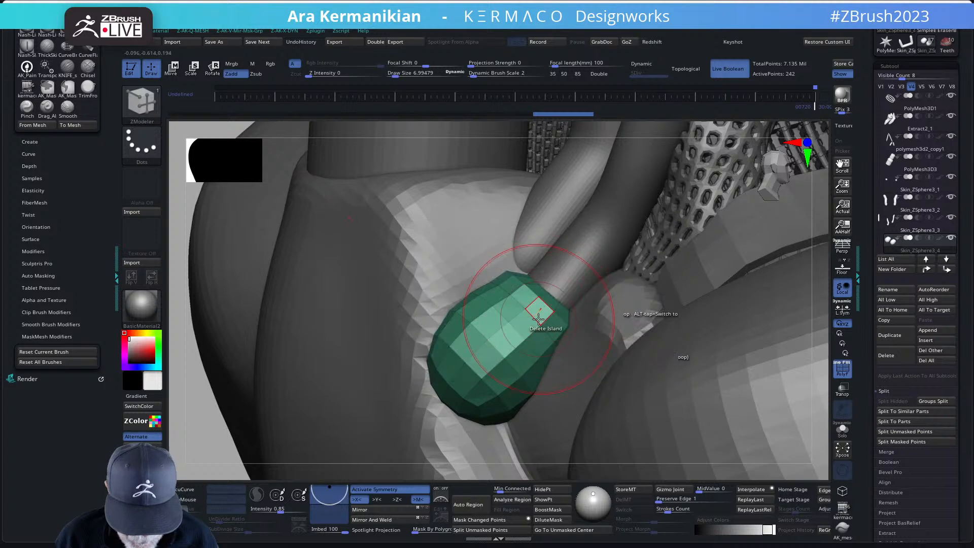
{"action": "key", "text": "space"}
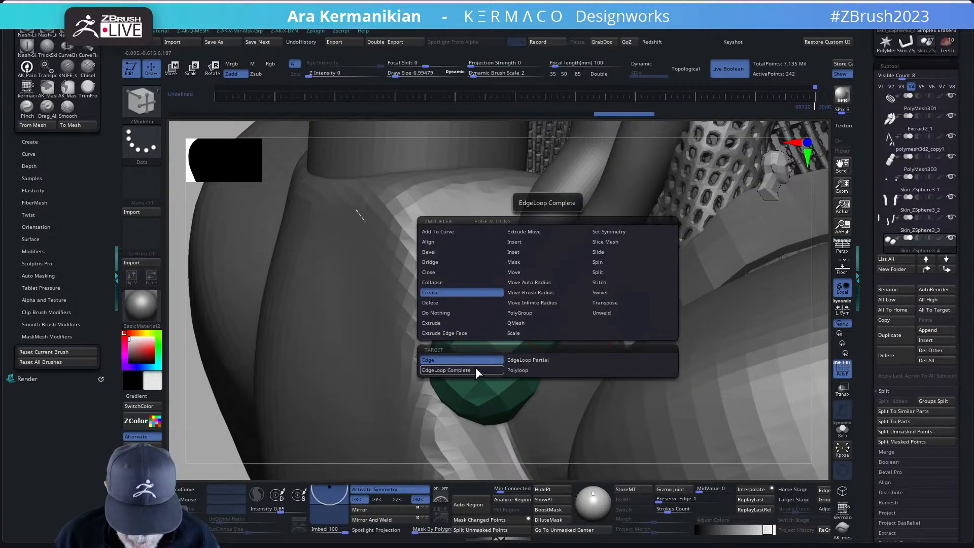
{"action": "left_click", "coordinate": [446, 370]}
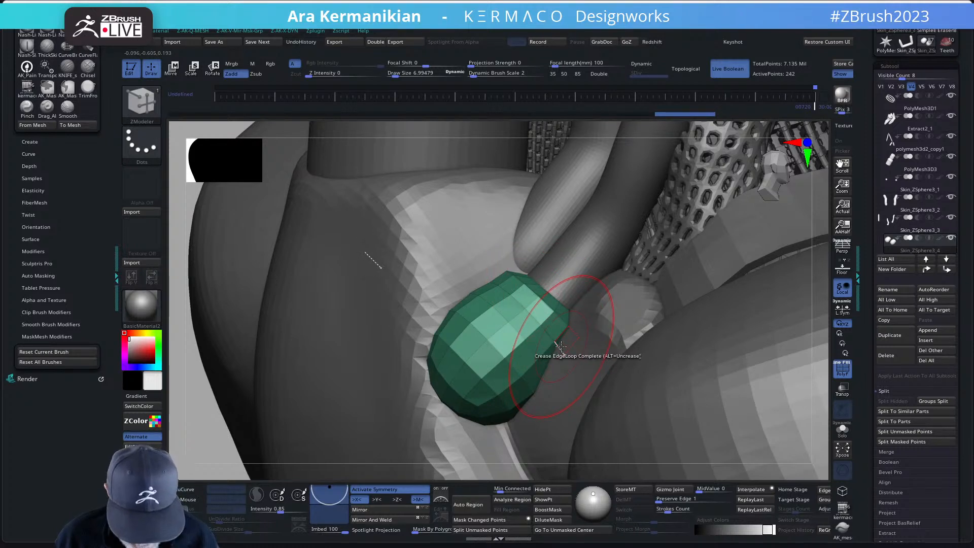
Step: Smooth the low-poly ball-end caps with dynamic subdivision instead of permanently dividing the mesh
{"action": "key", "text": "ctrl+d"}
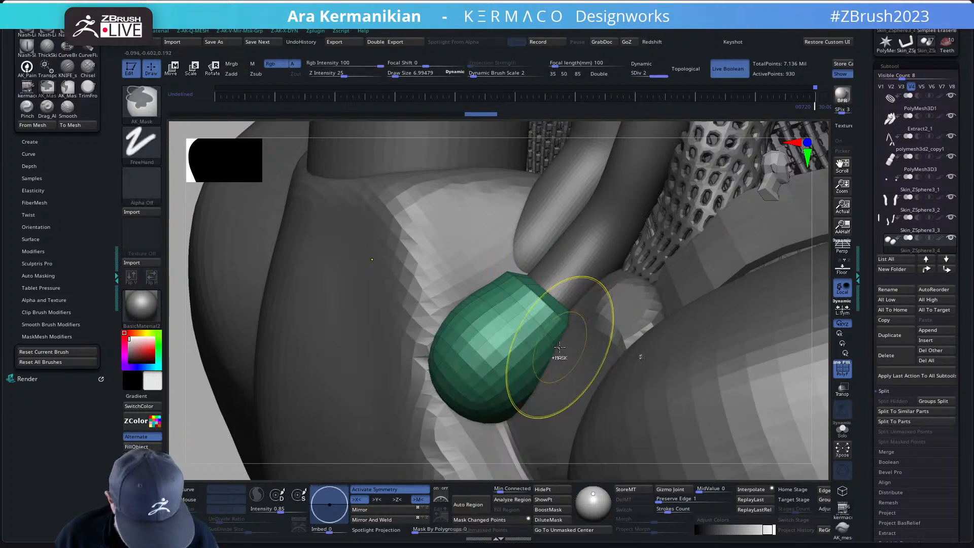
{"action": "key", "text": "ctrl+z"}
{"action": "key", "text": "d"}
{"action": "left_click", "coordinate": [525, 182]}
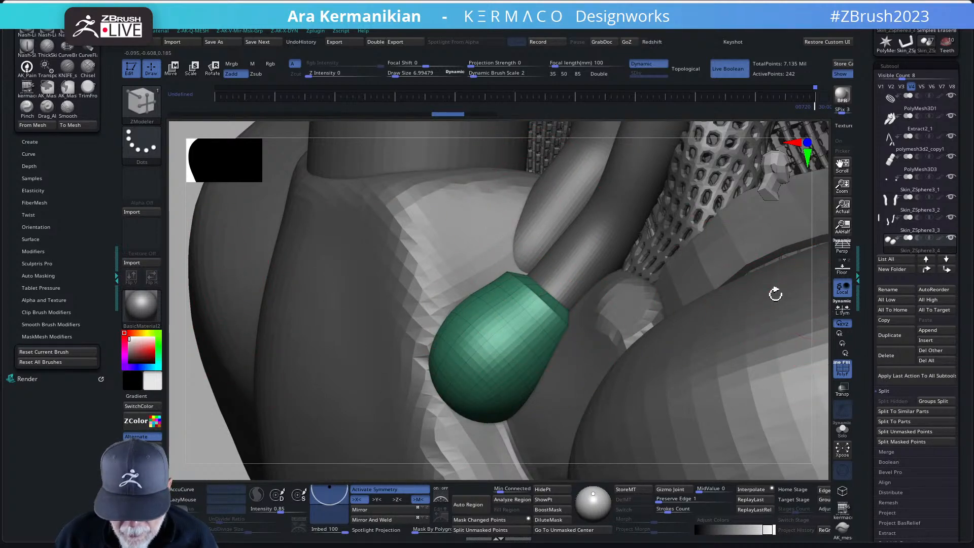
{"action": "right_click_drag", "start_coordinate": [775, 294], "coordinate": [728, 272], "text": "ctrl"}
{"action": "right_click_drag", "start_coordinate": [778, 241], "coordinate": [813, 223]}
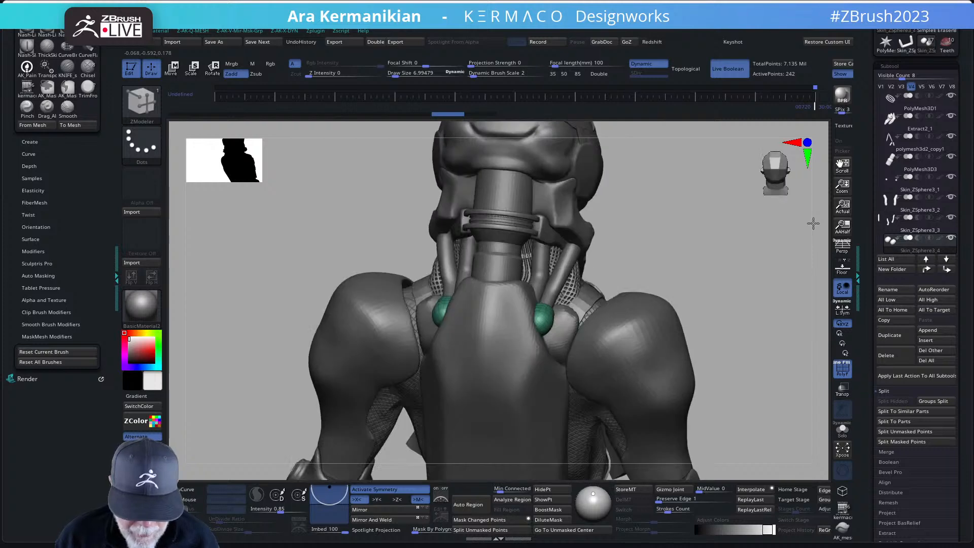
Step: Reshape the ball-end caps with the Move and Smooth brushes so they fit against the upper back and shoulders
{"action": "key", "text": "b"}
{"action": "key", "text": "m"}
{"action": "key", "text": "v"}
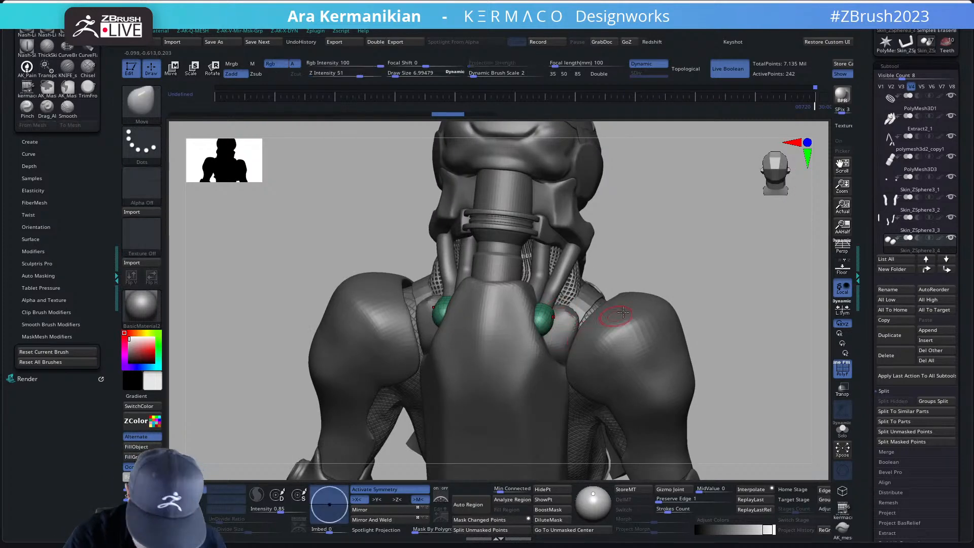
{"action": "mouse_move", "coordinate": [653, 280]}
{"action": "left_mouse_down"}
{"action": "mouse_move", "coordinate": [661, 272]}
{"action": "mouse_move", "coordinate": [633, 294]}
{"action": "mouse_move", "coordinate": [549, 311]}
{"action": "left_mouse_up"}
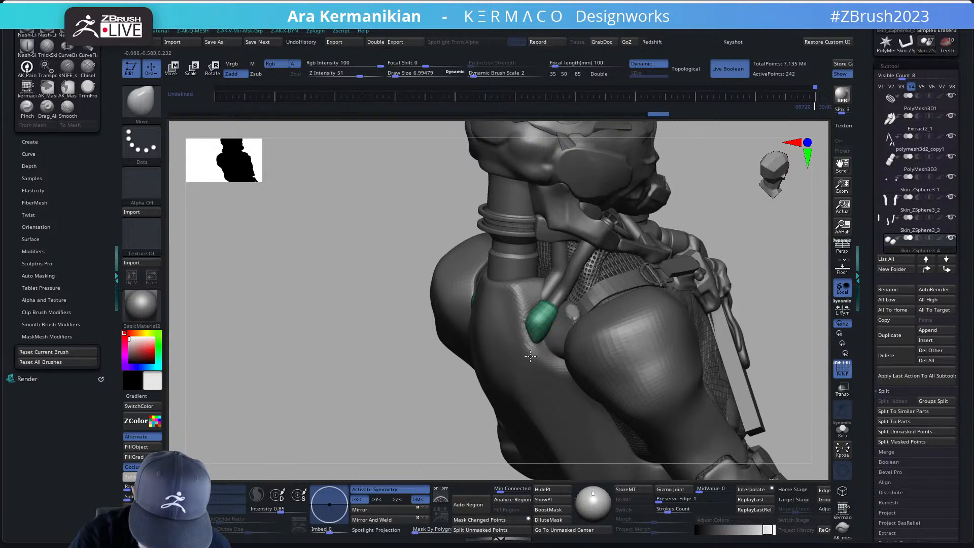
{"action": "left_click_drag", "start_coordinate": [765, 269], "coordinate": [589, 302], "text": "alt"}
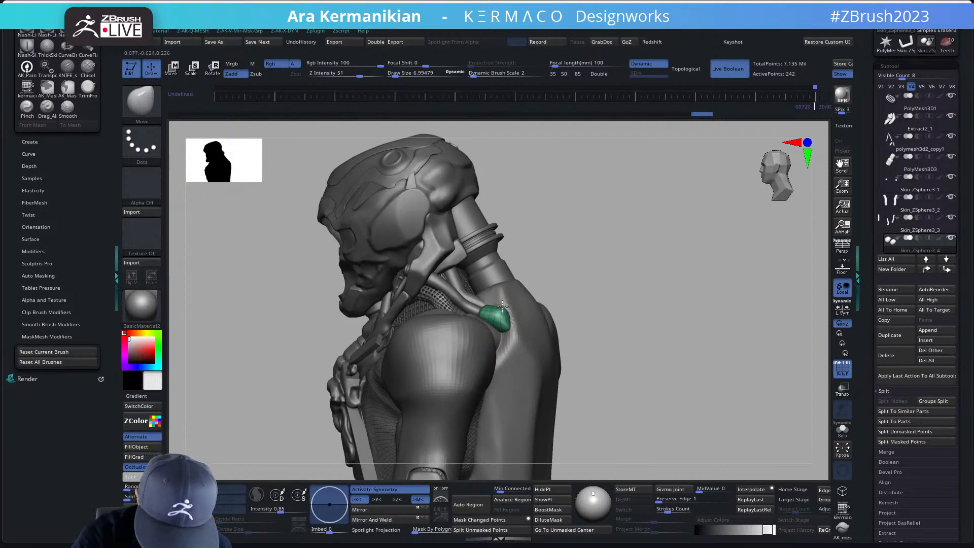
{"action": "left_click_drag", "start_coordinate": [589, 261], "coordinate": [504, 306]}
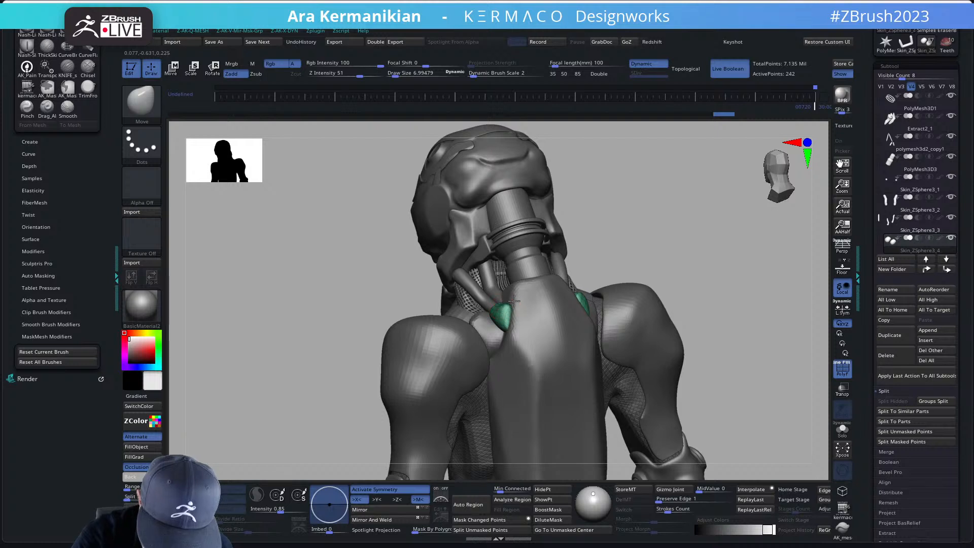
{"action": "left_click_drag", "start_coordinate": [619, 281], "coordinate": [507, 327]}
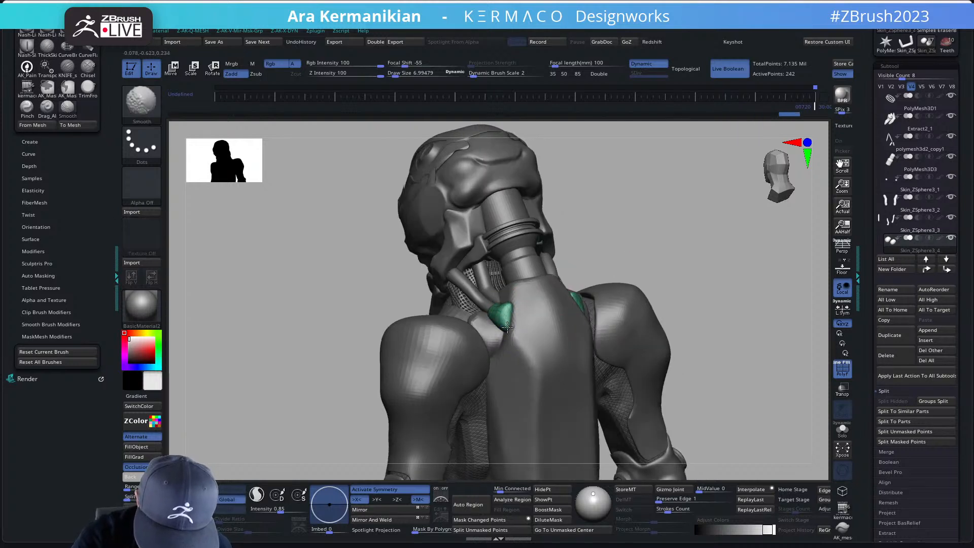
{"action": "left_click_drag", "start_coordinate": [667, 275], "coordinate": [501, 327]}
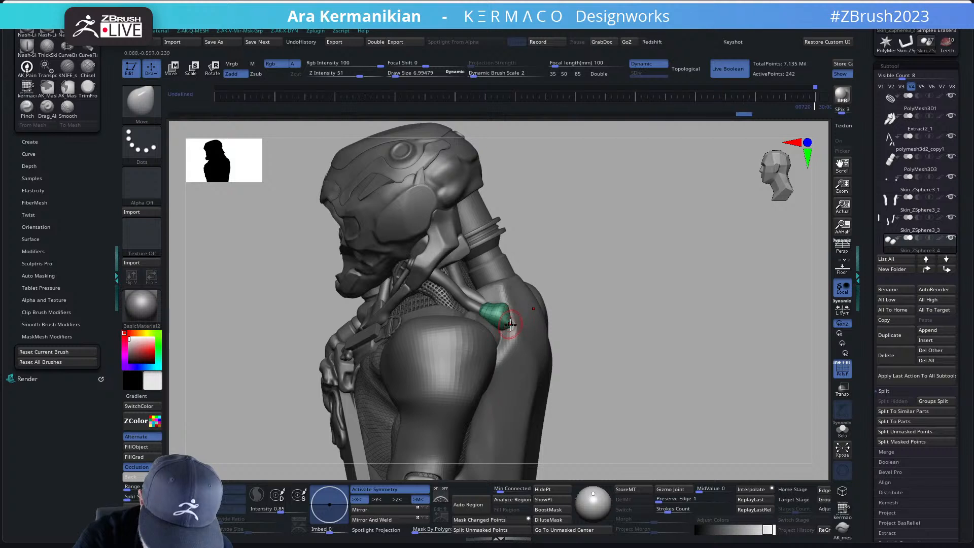
{"action": "left_click_drag", "start_coordinate": [637, 253], "coordinate": [567, 288]}
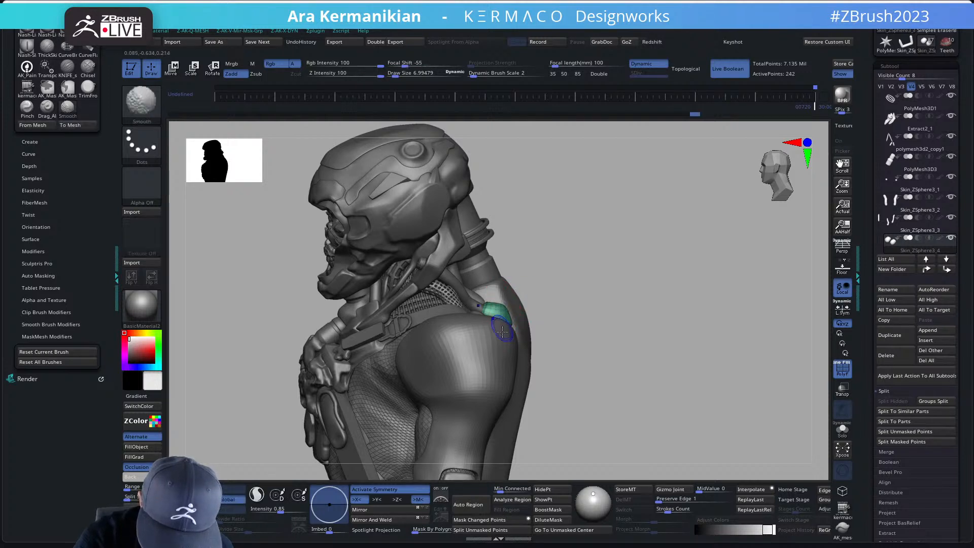
{"action": "left_click_drag", "start_coordinate": [648, 291], "coordinate": [633, 304]}
{"action": "left_click_drag", "start_coordinate": [587, 355], "coordinate": [496, 378]}
{"action": "left_click_drag", "start_coordinate": [634, 276], "coordinate": [639, 330], "text": "alt"}
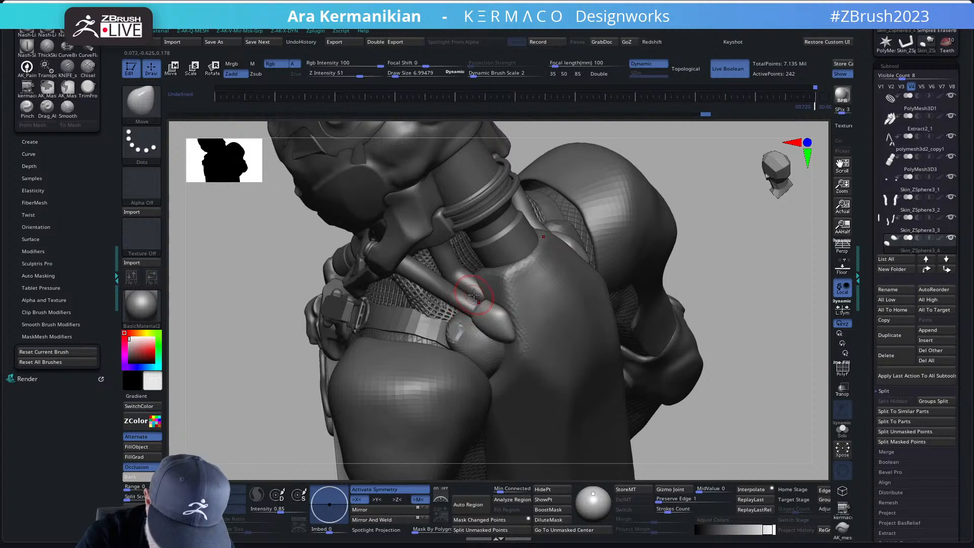
Step: Select the outer neck tubes and adjust their shafts above the ball-end caps with the Move brush
{"action": "left_click", "coordinate": [469, 303], "text": "alt"}
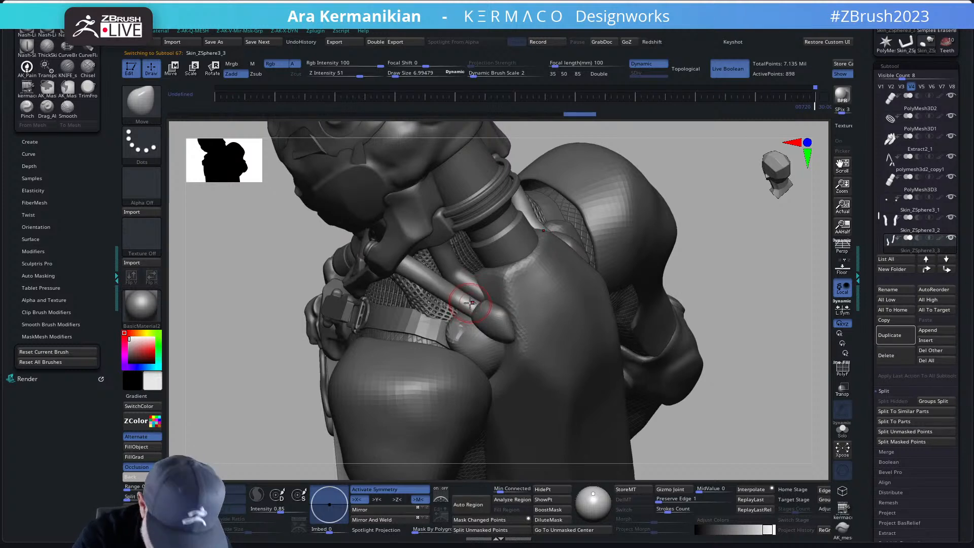
{"action": "left_click_drag", "start_coordinate": [460, 311], "coordinate": [467, 305]}
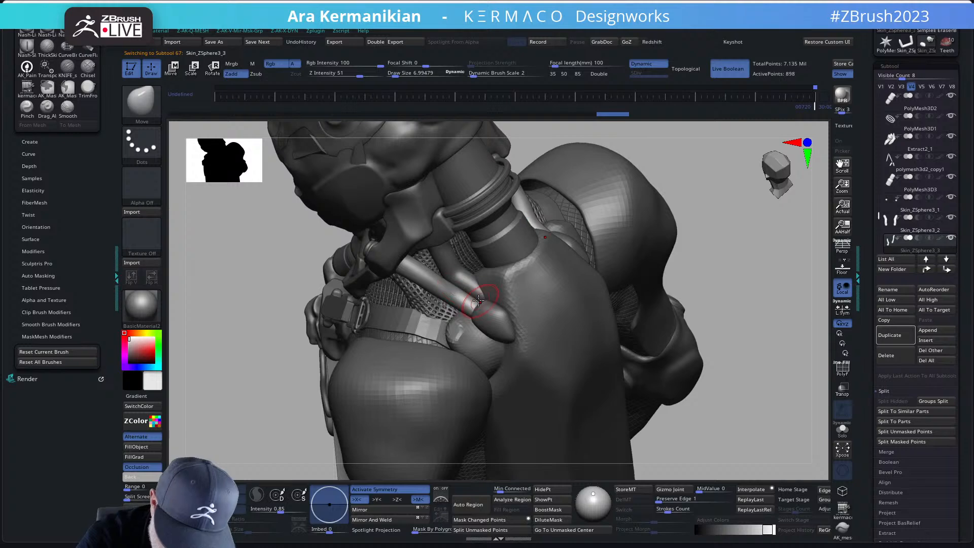
{"action": "left_click_drag", "start_coordinate": [712, 258], "coordinate": [736, 231]}
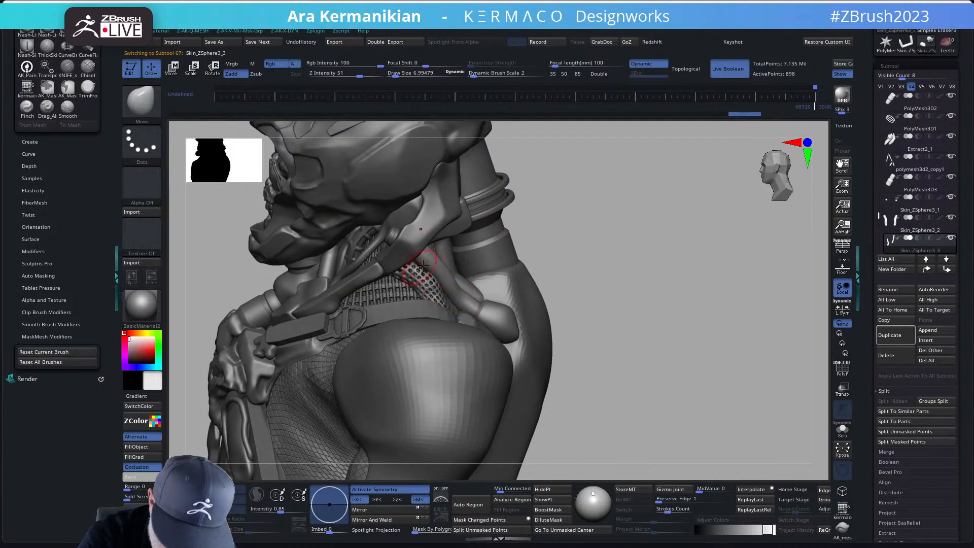
{"action": "mouse_move", "coordinate": [579, 219]}
{"action": "left_mouse_down"}
{"action": "mouse_move", "coordinate": [583, 202]}
{"action": "mouse_move", "coordinate": [440, 268]}
{"action": "left_mouse_up"}
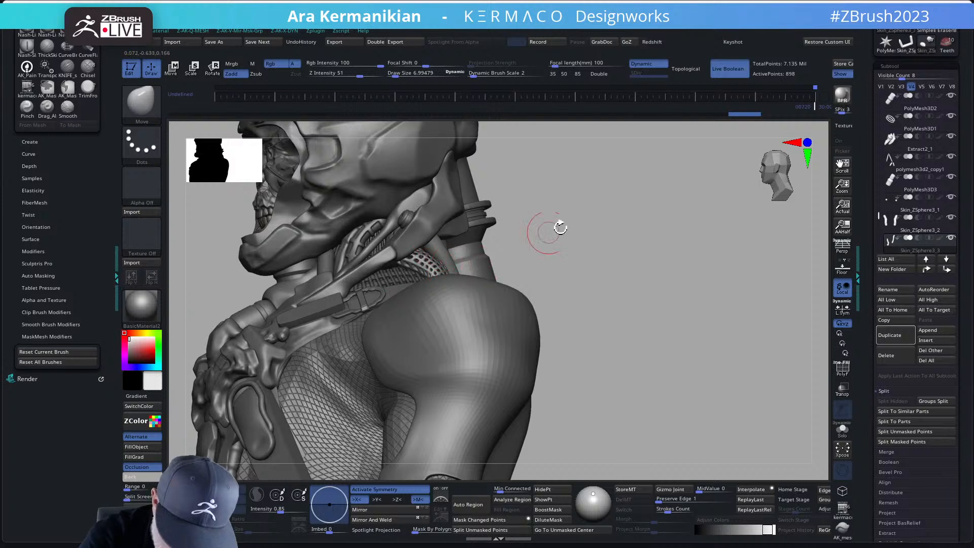
{"action": "left_click_drag", "start_coordinate": [560, 228], "coordinate": [517, 274]}
{"action": "mouse_move", "coordinate": [619, 250]}
{"action": "left_mouse_down"}
{"action": "mouse_move", "coordinate": [654, 242]}
{"action": "mouse_move", "coordinate": [445, 267]}
{"action": "left_mouse_up"}
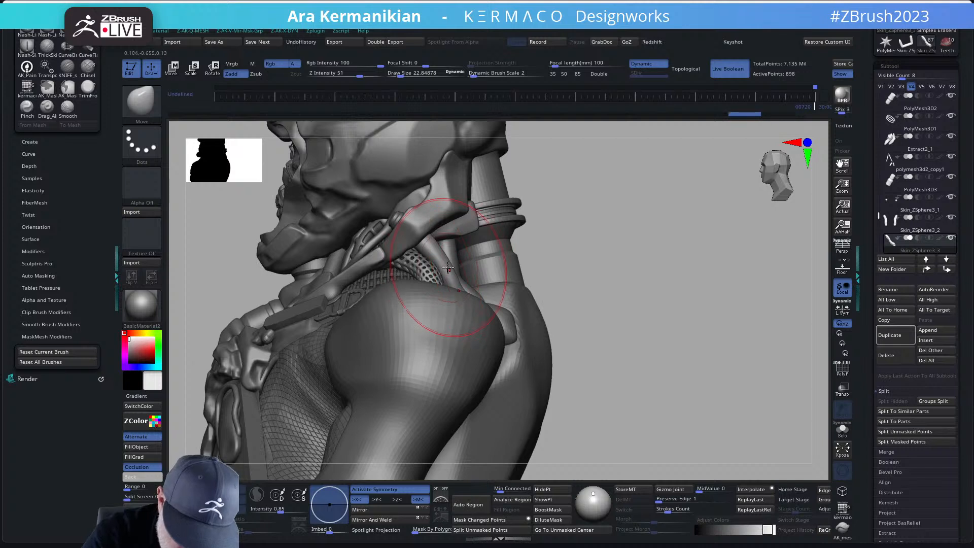
Step: Reduce the Move brush draw size to about 12 and refine the curve of the outer neck tubes
{"action": "key", "text": "s"}
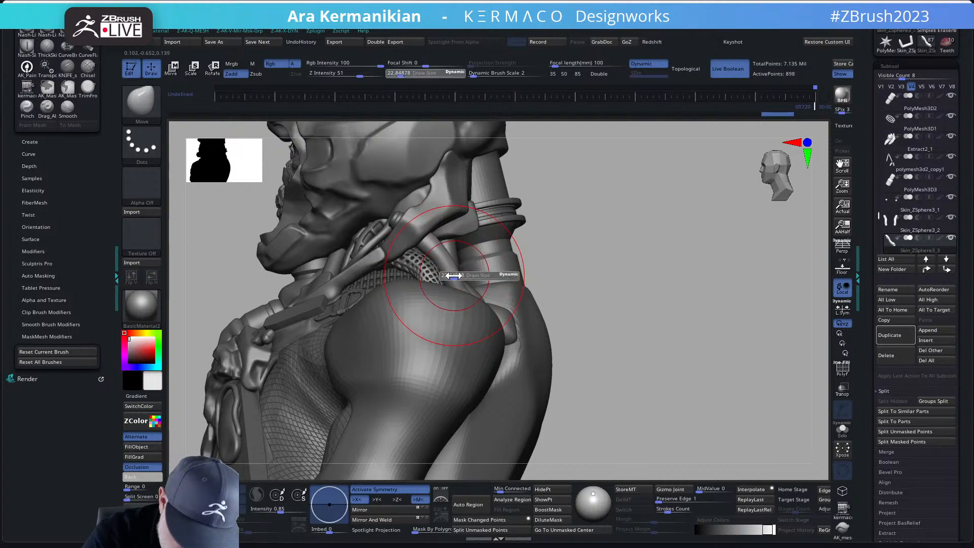
{"action": "left_click_drag", "start_coordinate": [454, 276], "coordinate": [453, 276]}
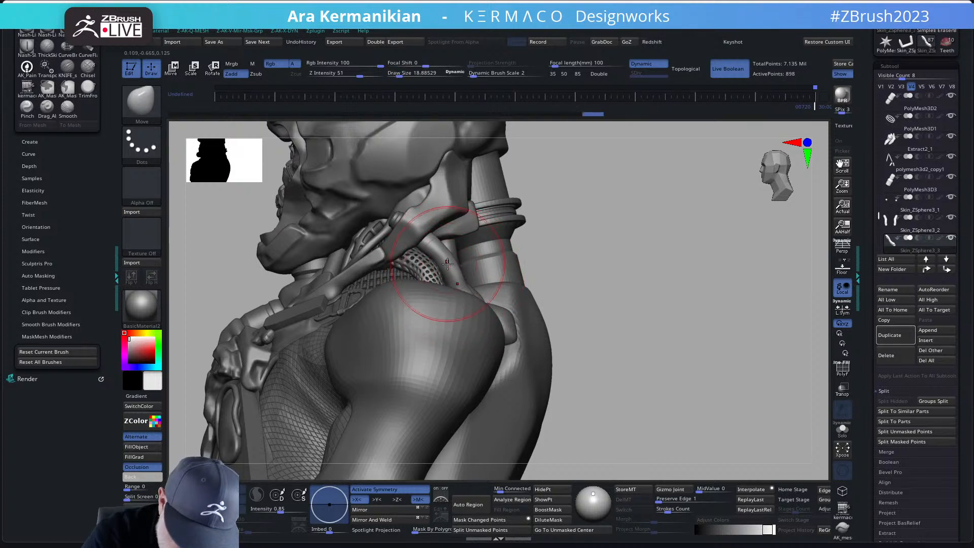
{"action": "key", "text": "s"}
{"action": "left_click_drag", "start_coordinate": [444, 256], "coordinate": [442, 257]}
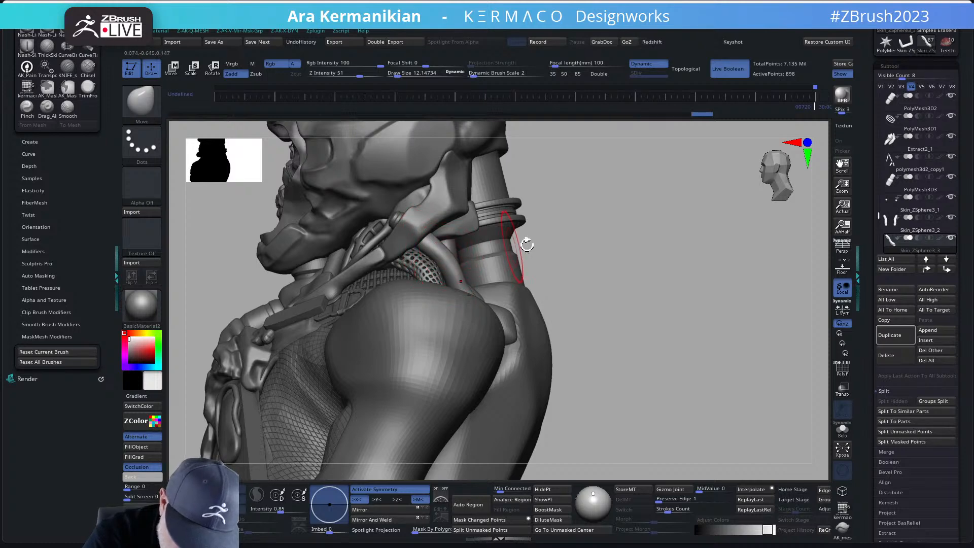
{"action": "mouse_move", "coordinate": [526, 245]}
{"action": "left_mouse_down"}
{"action": "mouse_move", "coordinate": [576, 233]}
{"action": "mouse_move", "coordinate": [446, 288]}
{"action": "left_mouse_up"}
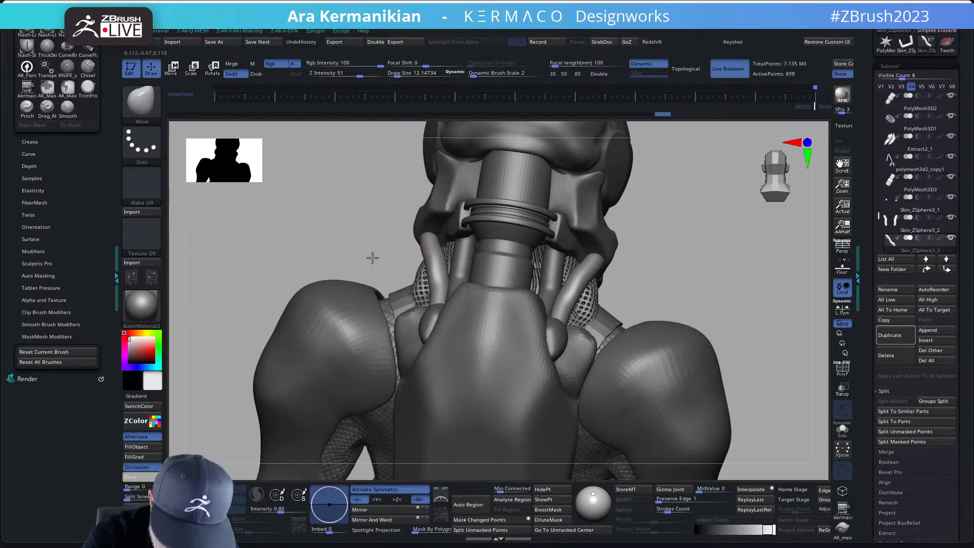
{"action": "left_click_drag", "start_coordinate": [373, 258], "coordinate": [428, 240]}
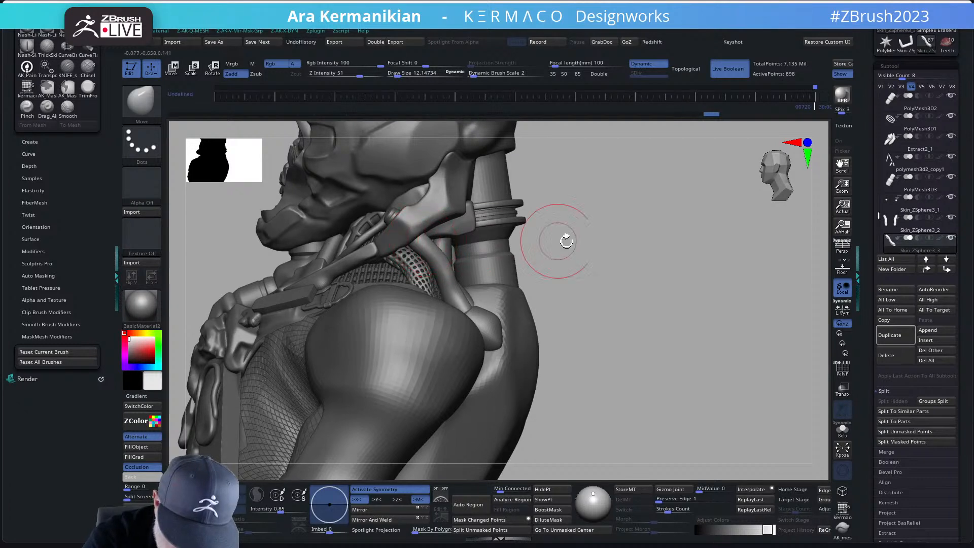
{"action": "key", "text": "f"}
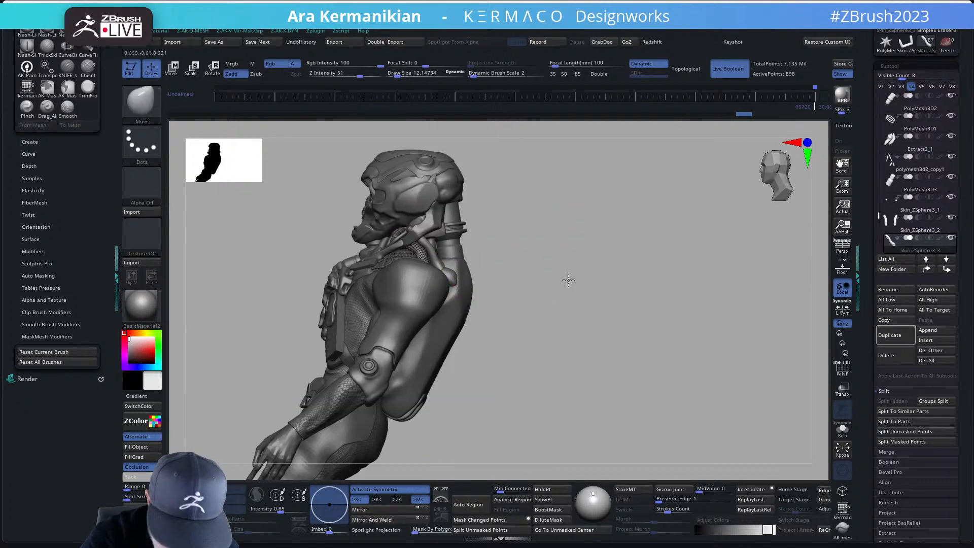
{"action": "left_click_drag", "start_coordinate": [569, 280], "coordinate": [438, 263]}
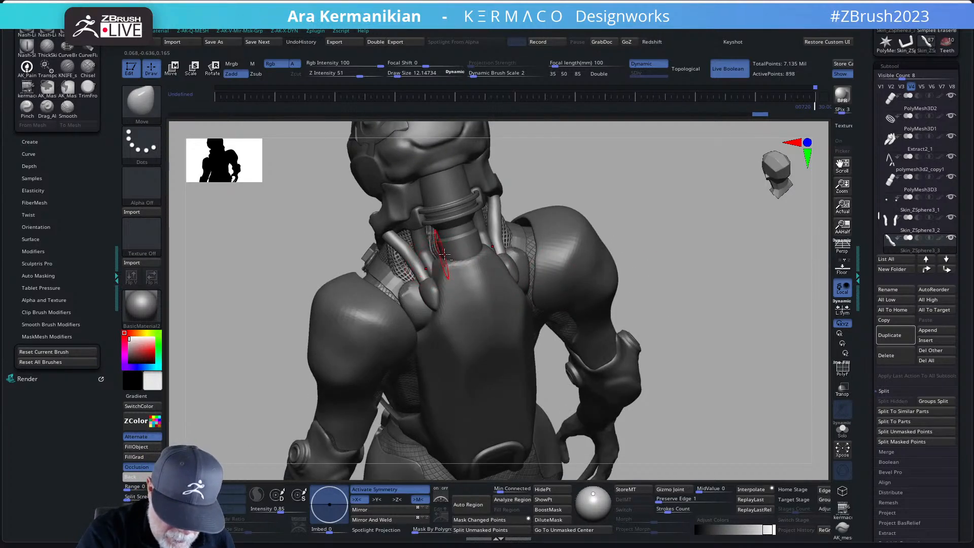
Step: Select the inner neck tubes and bend them with the Move brush at a draw size of about 30
{"action": "left_click_drag", "start_coordinate": [637, 241], "coordinate": [499, 248]}
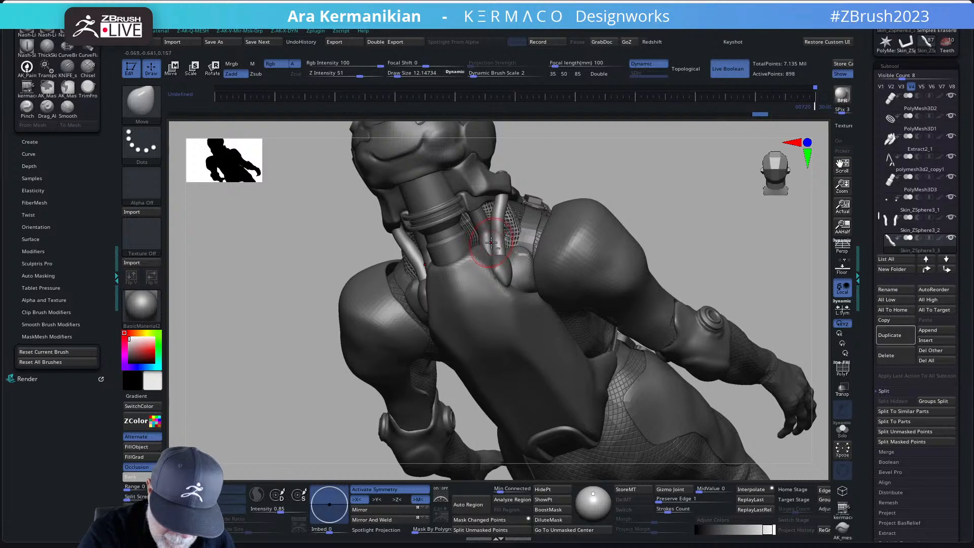
{"action": "left_click_drag", "start_coordinate": [641, 218], "coordinate": [570, 243]}
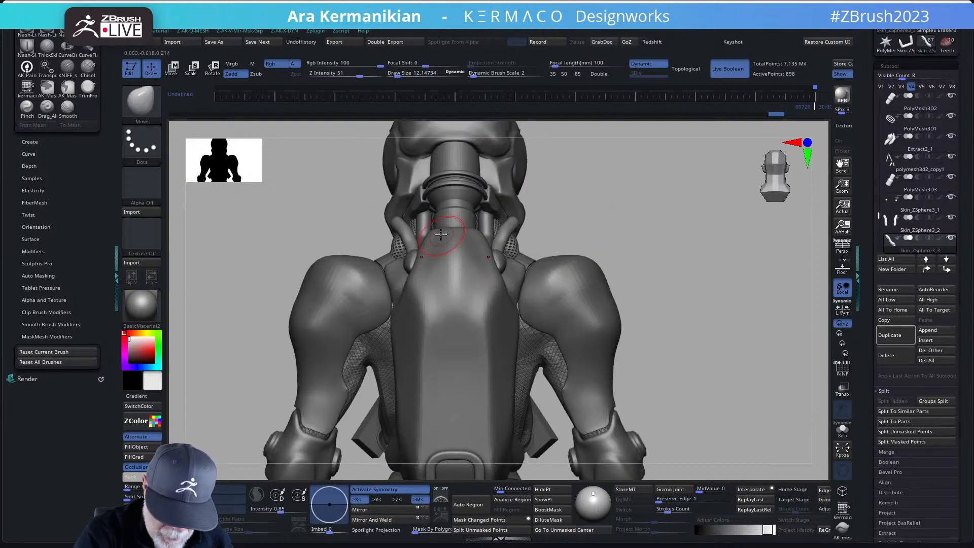
{"action": "left_click_drag", "start_coordinate": [629, 208], "coordinate": [492, 248]}
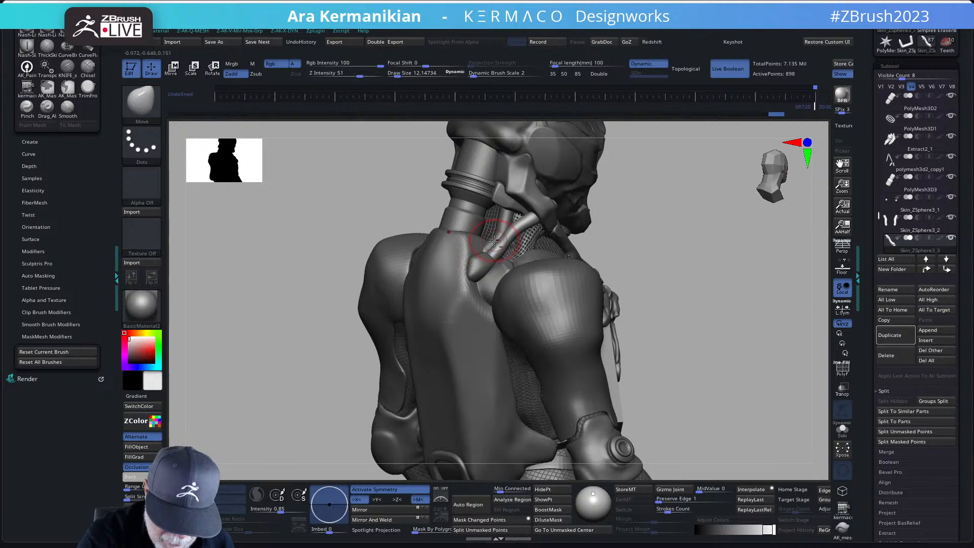
{"action": "left_click_drag", "start_coordinate": [637, 253], "coordinate": [494, 245]}
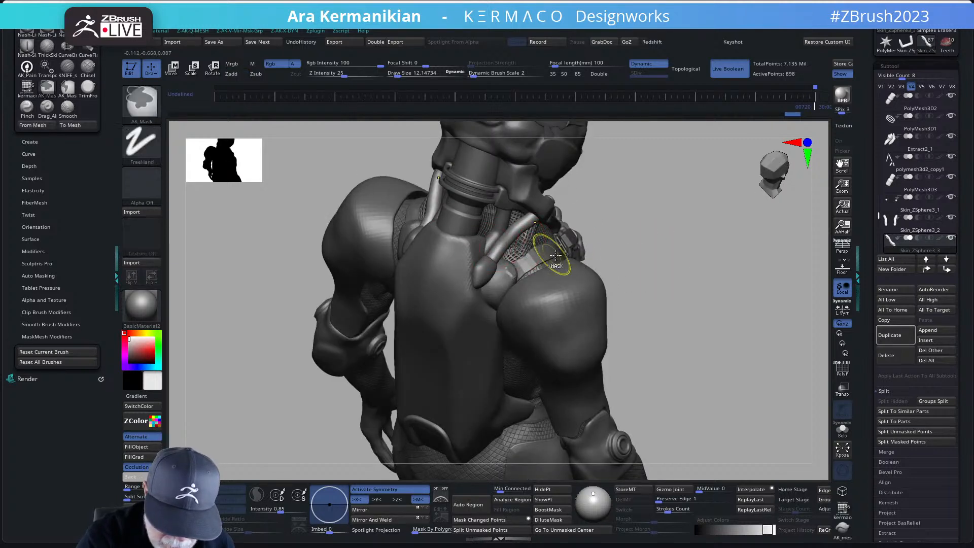
{"action": "left_click", "coordinate": [490, 242], "text": "alt"}
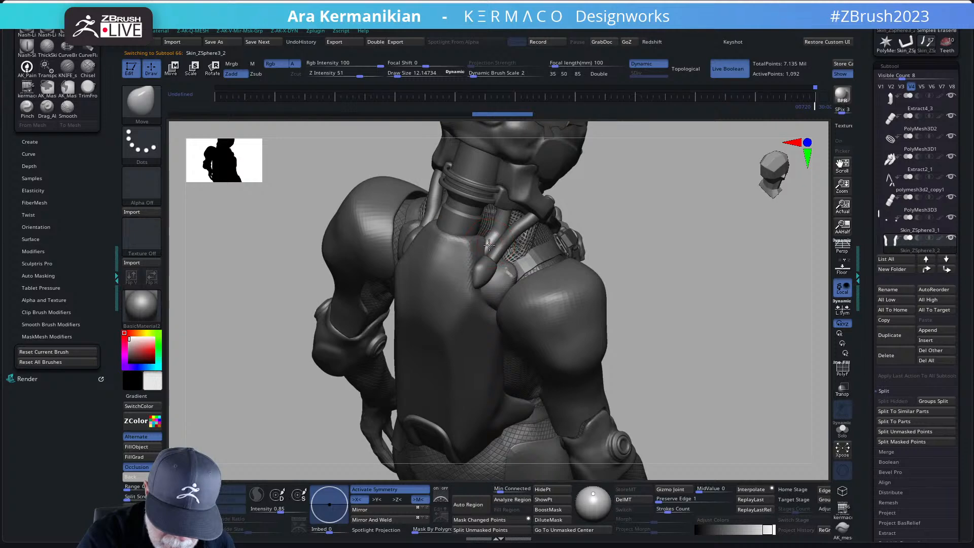
{"action": "mouse_move", "coordinate": [644, 218]}
{"action": "left_mouse_down"}
{"action": "mouse_move", "coordinate": [632, 206]}
{"action": "mouse_move", "coordinate": [650, 202]}
{"action": "mouse_move", "coordinate": [679, 167]}
{"action": "left_mouse_up"}
{"action": "key", "text": "s"}
{"action": "left_click_drag", "start_coordinate": [530, 216], "coordinate": [535, 215]}
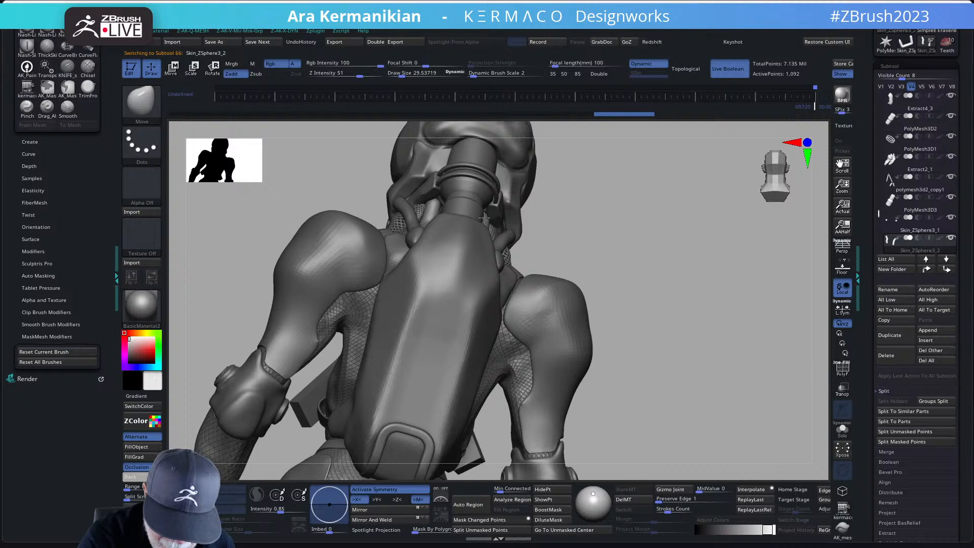
Step: Refine the curve of the inner neck tubes beside the neck column with the Move brush
{"action": "left_click_drag", "start_coordinate": [604, 207], "coordinate": [602, 269]}
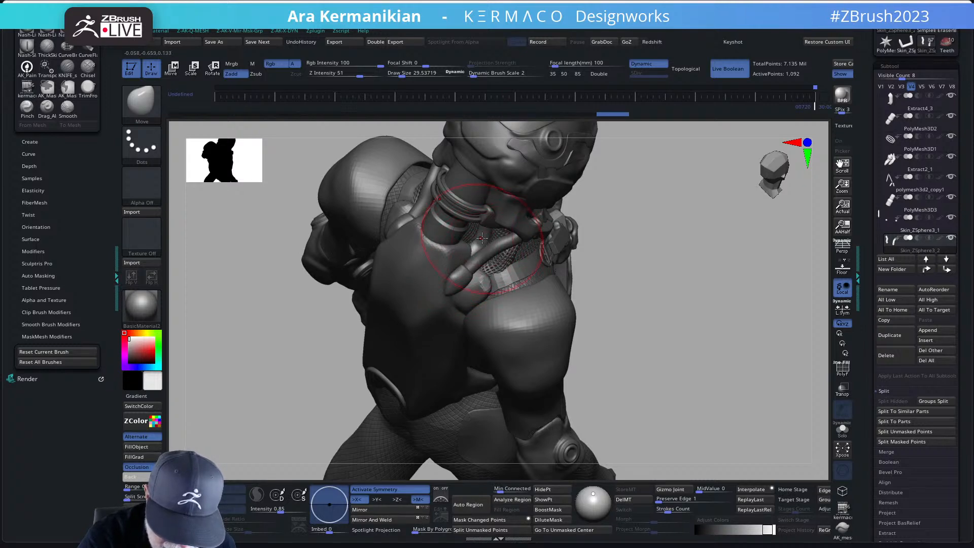
{"action": "left_click_drag", "start_coordinate": [609, 234], "coordinate": [500, 235]}
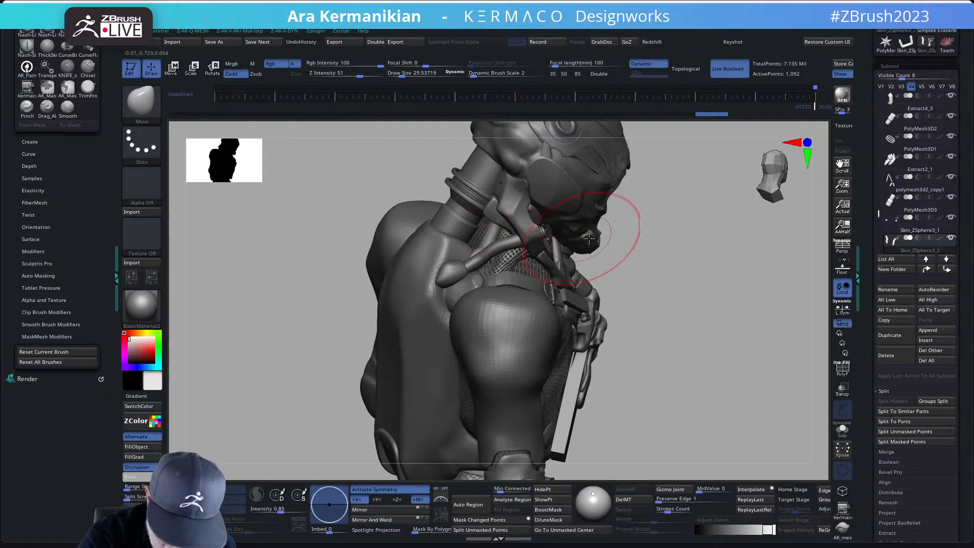
{"action": "left_click_drag", "start_coordinate": [624, 230], "coordinate": [477, 235]}
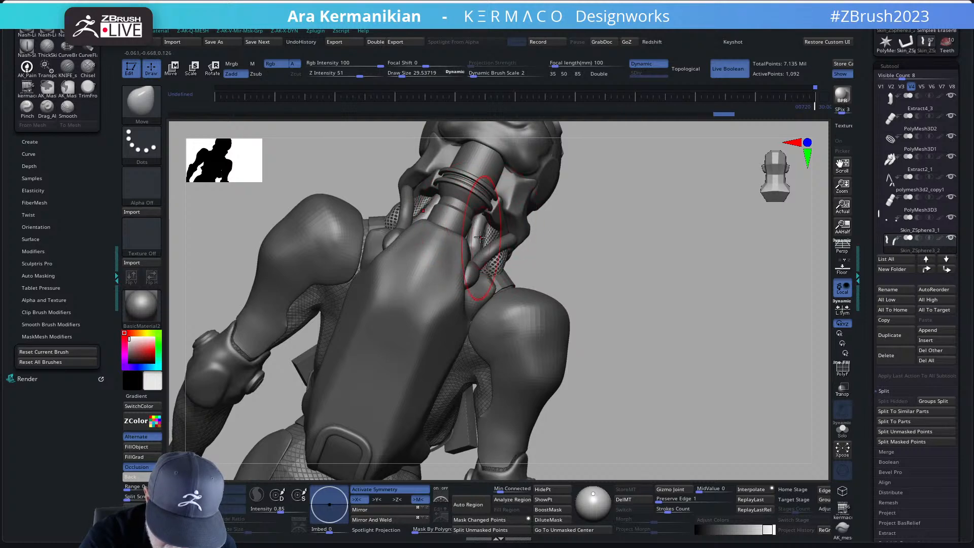
{"action": "left_click_drag", "start_coordinate": [633, 263], "coordinate": [637, 315], "text": "alt"}
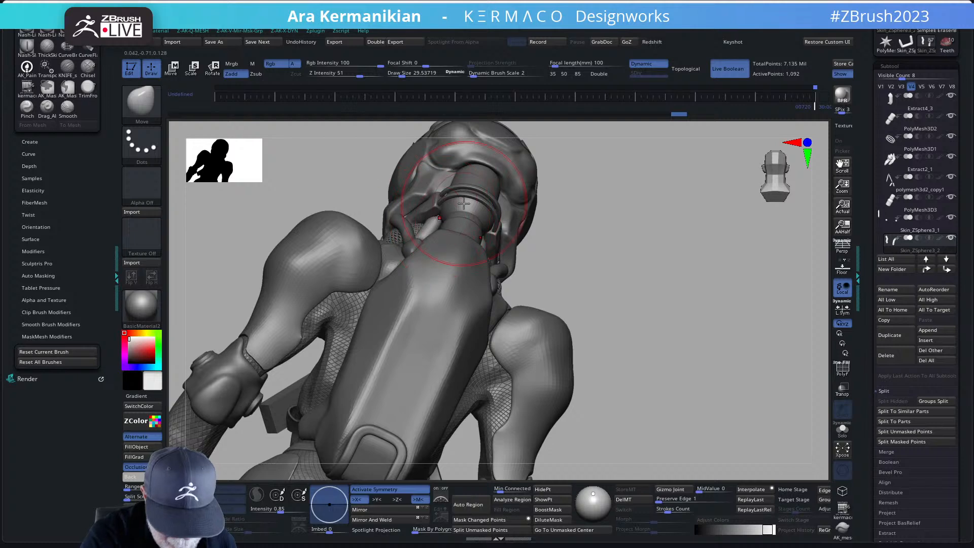
{"action": "left_click_drag", "start_coordinate": [647, 247], "coordinate": [626, 241]}
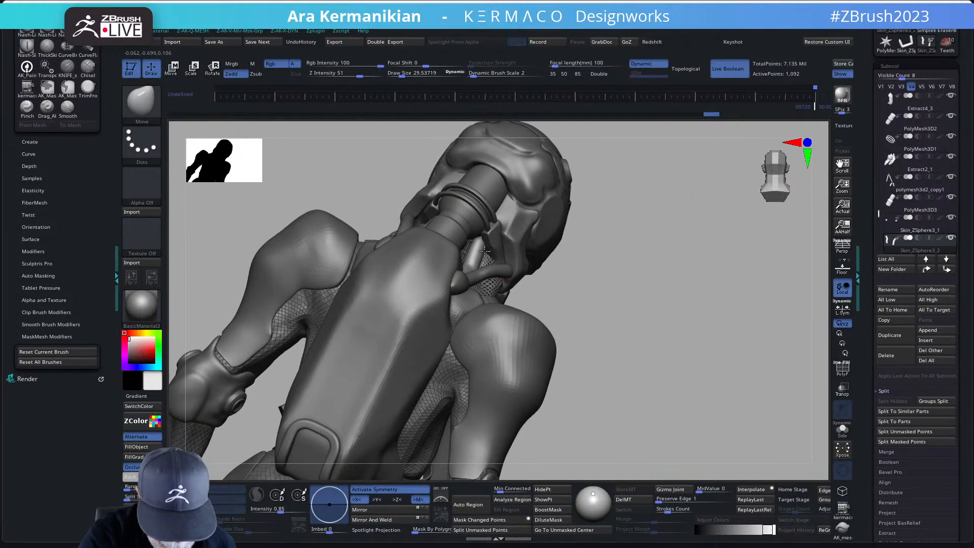
{"action": "left_click_drag", "start_coordinate": [654, 289], "coordinate": [680, 285]}
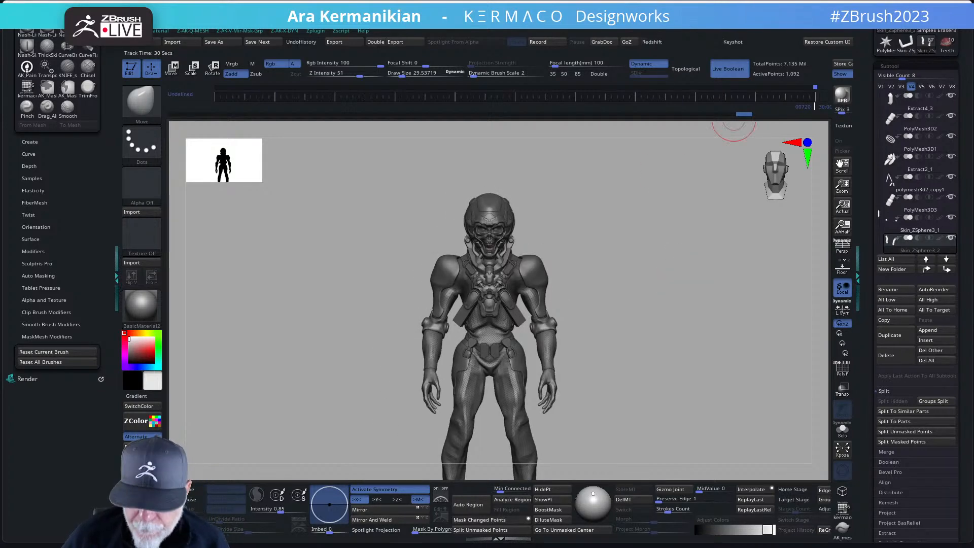
Step: Turn on the polypaint colour display for all subtools
{"action": "key", "text": "shift"}
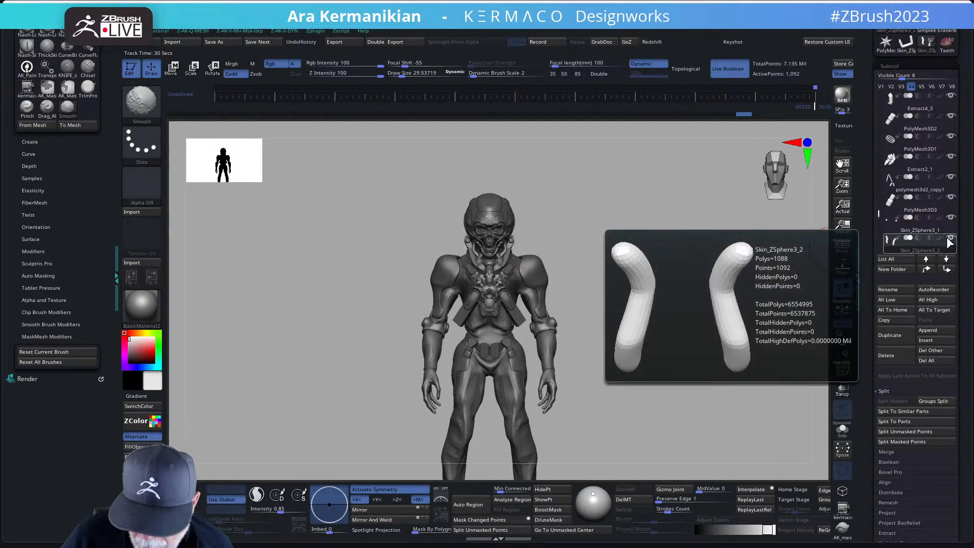
{"action": "left_click", "coordinate": [941, 238], "text": "shift"}
{"action": "mouse_move", "coordinate": [687, 285]}
{"action": "left_mouse_down", "text": "alt"}
{"action": "mouse_move", "coordinate": [592, 265]}
{"action": "mouse_move", "coordinate": [636, 335]}
{"action": "mouse_move", "coordinate": [572, 248]}
{"action": "mouse_move", "coordinate": [604, 315]}
{"action": "mouse_move", "coordinate": [624, 281]}
{"action": "mouse_move", "coordinate": [648, 280]}
{"action": "mouse_move", "coordinate": [564, 297]}
{"action": "mouse_move", "coordinate": [507, 278]}
{"action": "mouse_move", "coordinate": [528, 213]}
{"action": "mouse_move", "coordinate": [537, 263]}
{"action": "mouse_move", "coordinate": [546, 213]}
{"action": "mouse_move", "coordinate": [565, 245]}
{"action": "mouse_move", "coordinate": [580, 218]}
{"action": "mouse_move", "coordinate": [501, 283]}
{"action": "left_mouse_up", "text": "alt"}
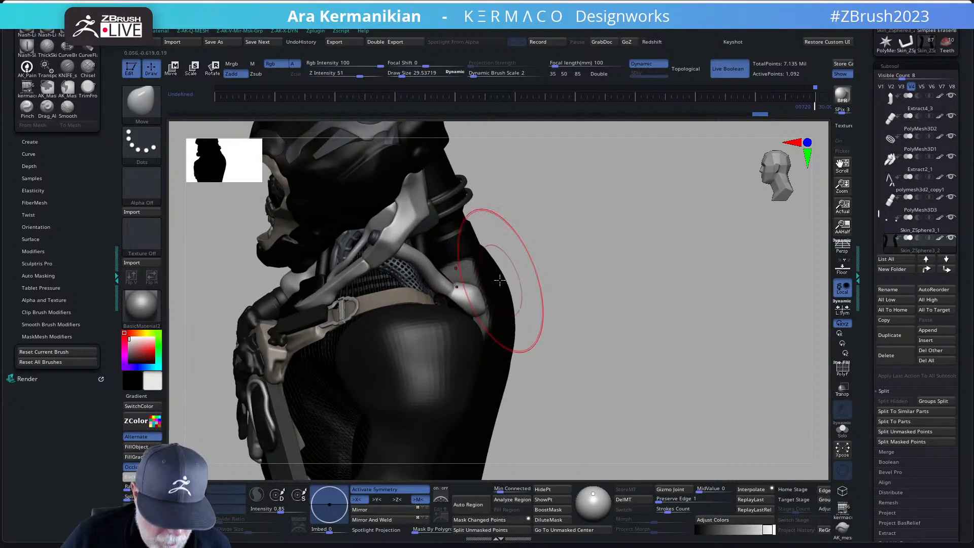
Step: Sample a dark blue-grey from the model and fill the outer and inner neck tubes with it
{"action": "left_click", "coordinate": [453, 287], "text": "alt"}
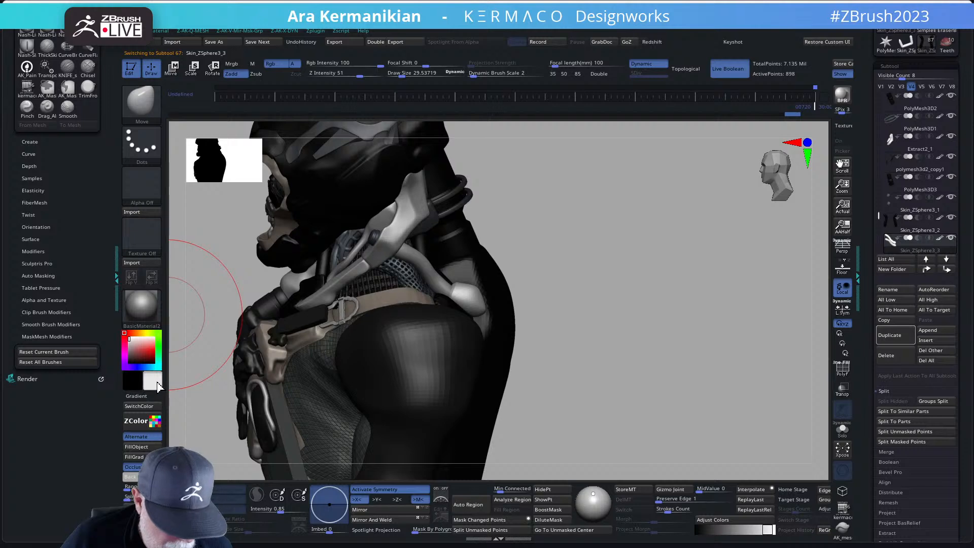
{"action": "left_click_drag", "start_coordinate": [158, 388], "coordinate": [407, 276]}
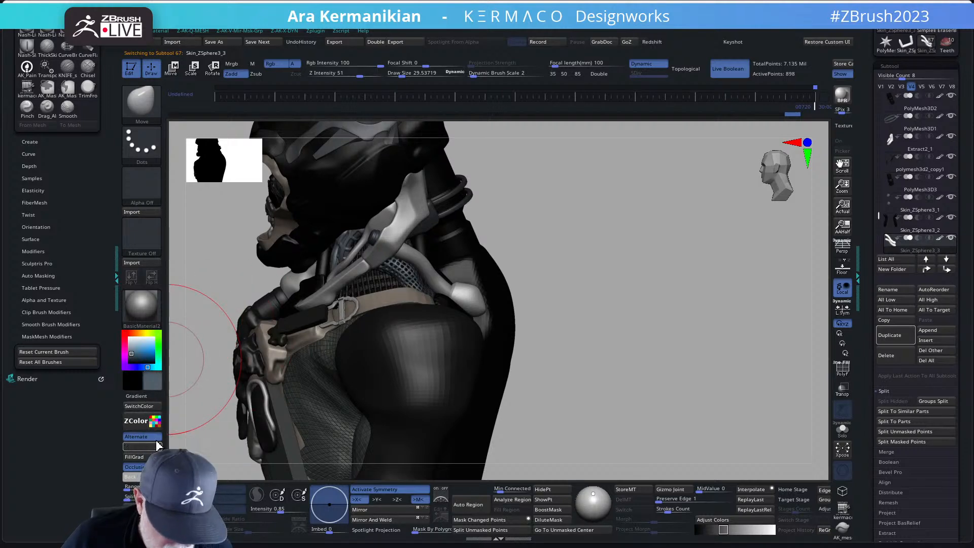
{"action": "left_click_drag", "start_coordinate": [622, 344], "coordinate": [464, 267]}
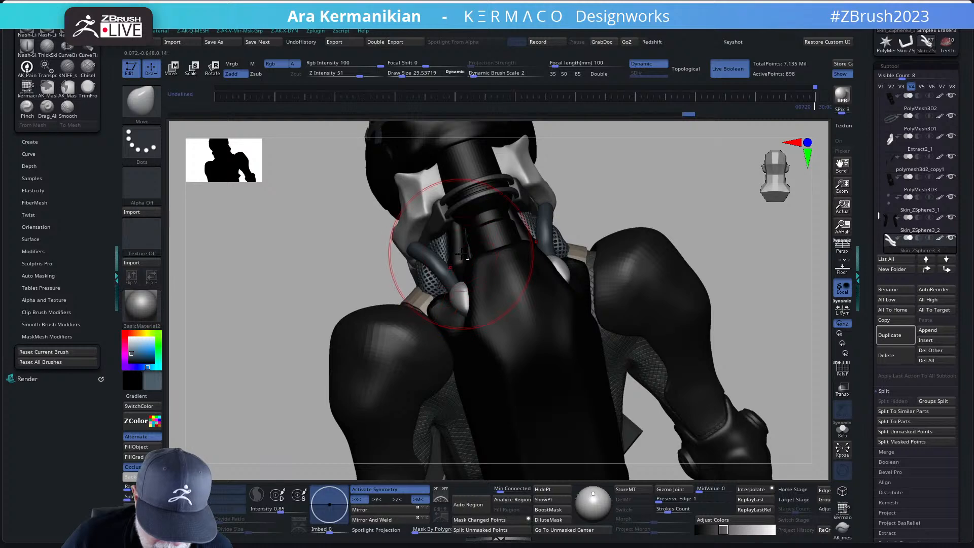
{"action": "left_click", "coordinate": [454, 252], "text": "alt"}
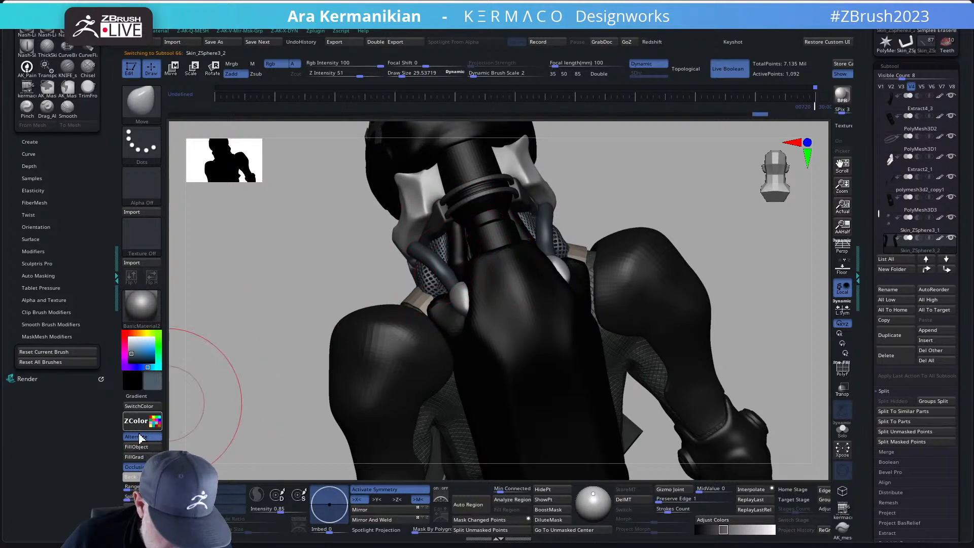
{"action": "left_click_drag", "start_coordinate": [211, 352], "coordinate": [366, 339]}
Step: Fill the ball-end caps with black and set the active colour back to light grey
{"action": "left_click", "coordinate": [487, 305], "text": "alt"}
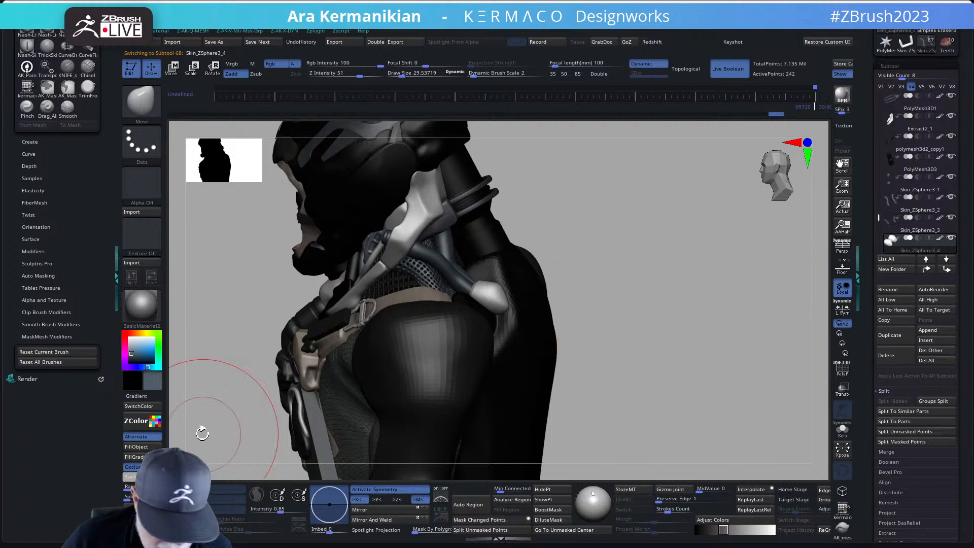
{"action": "left_click", "coordinate": [141, 406]}
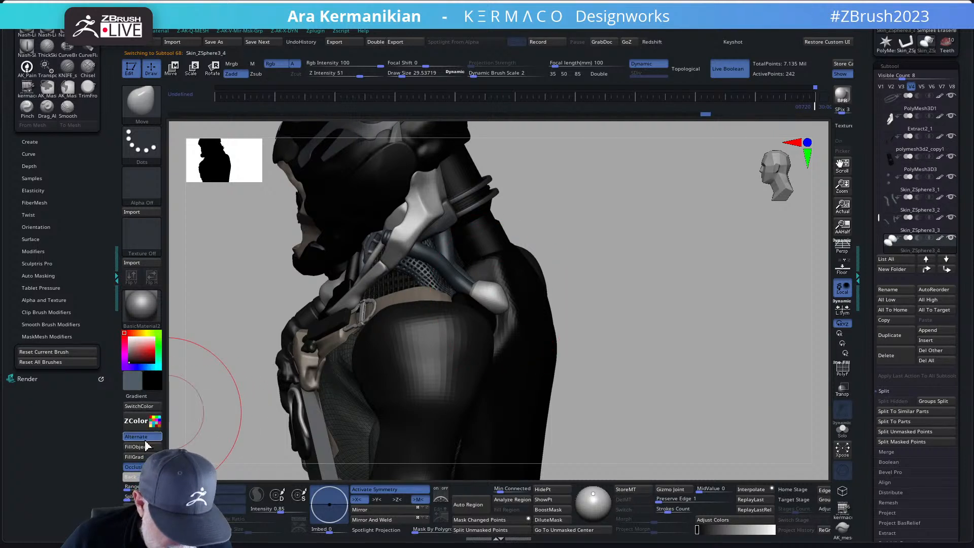
{"action": "left_click", "coordinate": [139, 406]}
{"action": "left_click_drag", "start_coordinate": [720, 339], "coordinate": [667, 346], "text": "alt"}
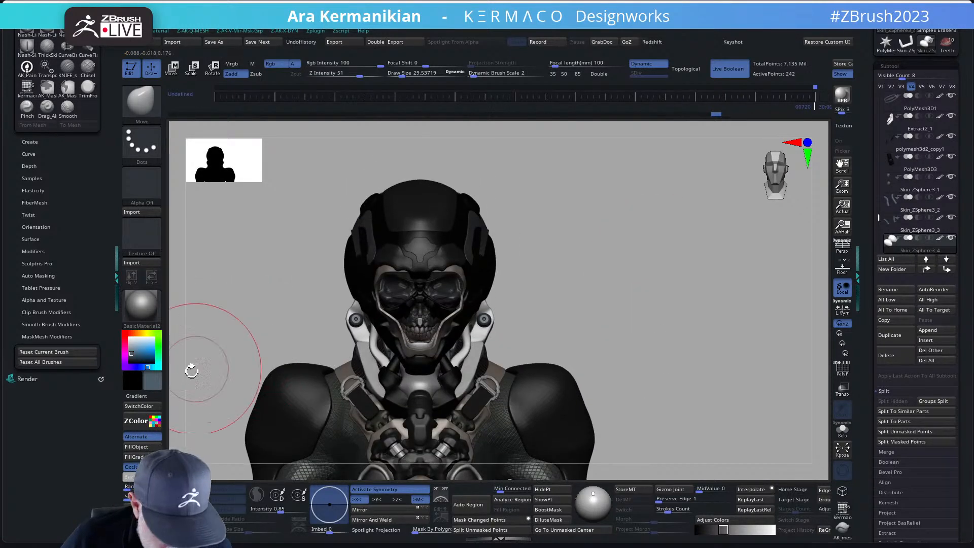
{"action": "left_click", "coordinate": [130, 341]}
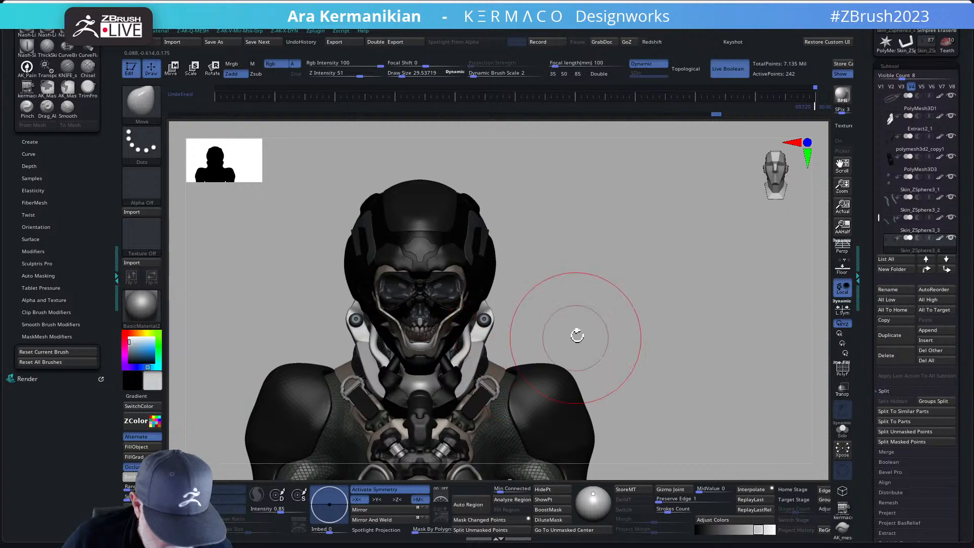
Step: Turn off the polypaint colour display for all subtools and frame the bust from the front
{"action": "left_click_drag", "start_coordinate": [578, 332], "coordinate": [629, 284]}
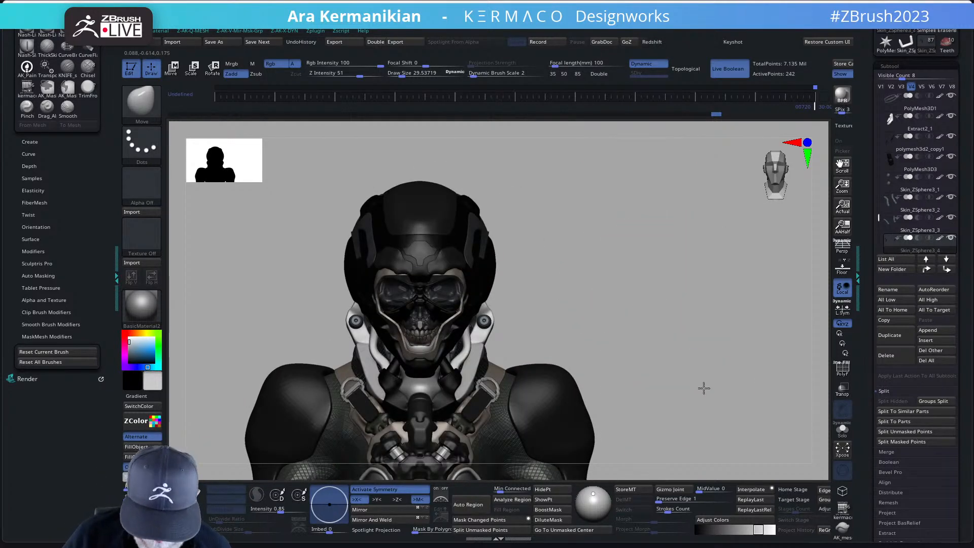
{"action": "left_click_drag", "start_coordinate": [703, 387], "coordinate": [726, 324], "text": "alt"}
{"action": "left_click", "coordinate": [941, 237], "text": "shift"}
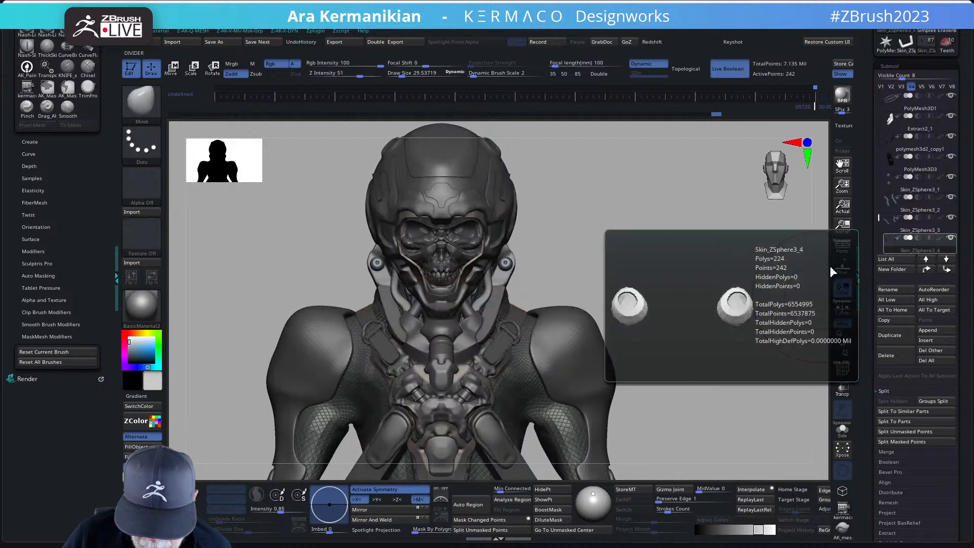
Step: Set the draw size to about 17 and make the polymesh3d2_copy1 rods under the jaw the active subtool
{"action": "mouse_move", "coordinate": [743, 288]}
{"action": "left_mouse_down"}
{"action": "mouse_move", "coordinate": [711, 289]}
{"action": "mouse_move", "coordinate": [761, 292]}
{"action": "left_mouse_up"}
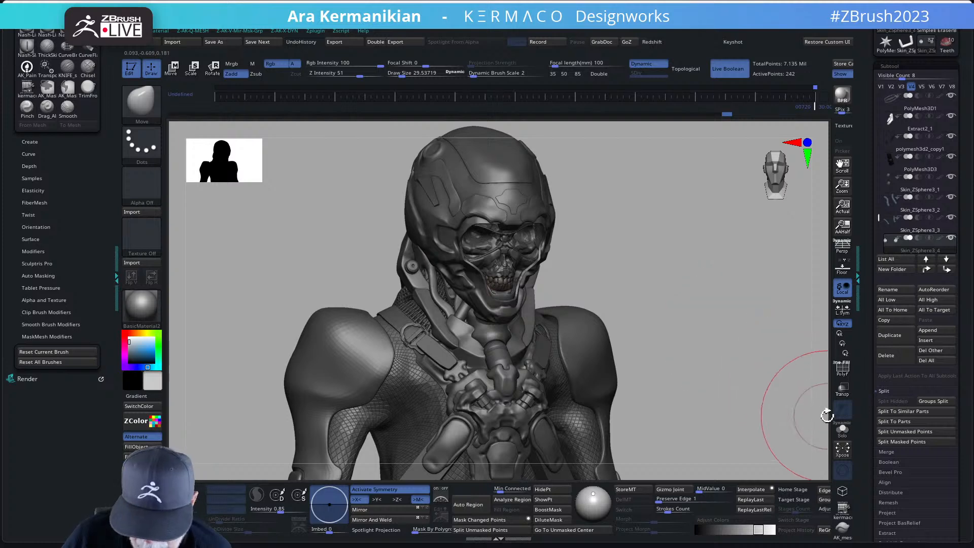
{"action": "left_click", "coordinate": [845, 432]}
{"action": "left_click_drag", "start_coordinate": [718, 369], "coordinate": [766, 387]}
{"action": "left_click", "coordinate": [842, 430]}
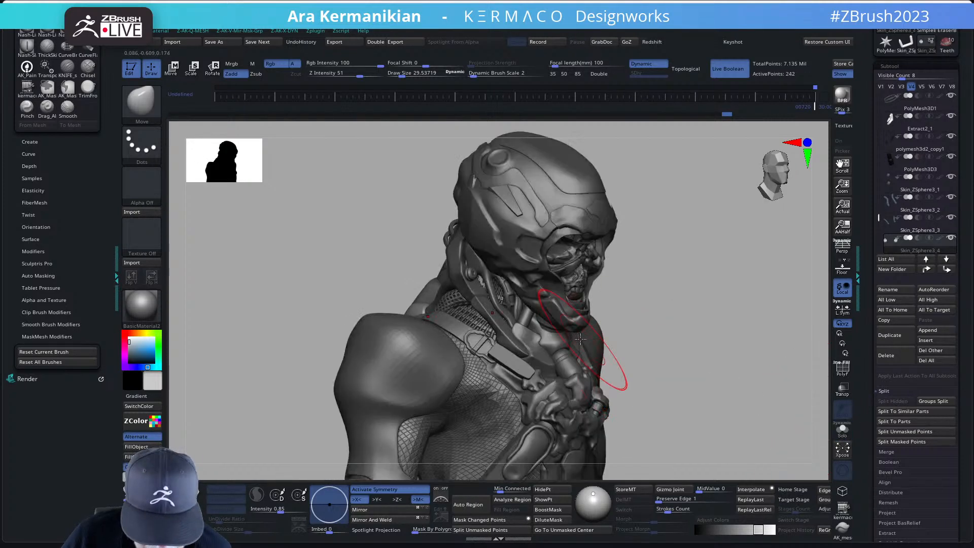
{"action": "key", "text": "s"}
{"action": "left_click_drag", "start_coordinate": [531, 318], "coordinate": [526, 317]}
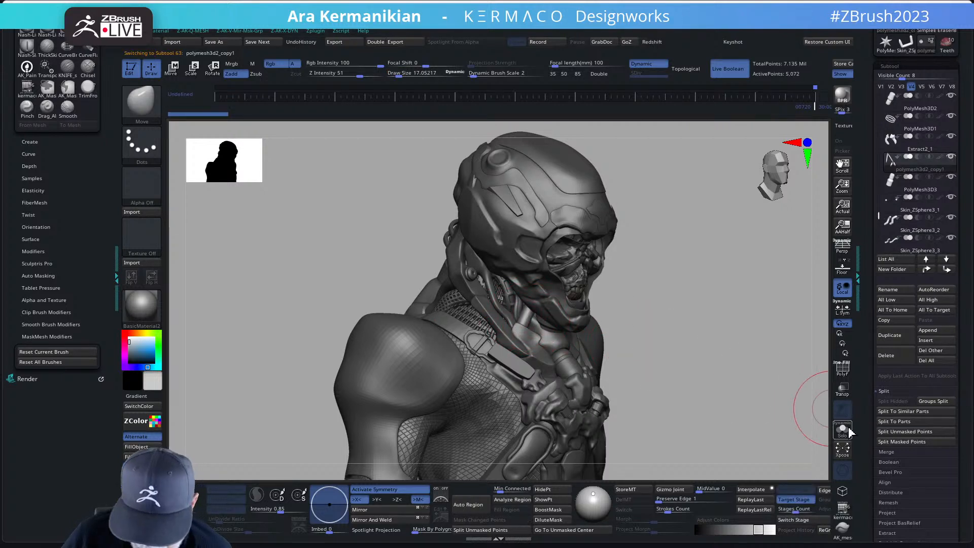
Step: Turn on transparency and isolate the polymesh3d2_copy1 subtool in Solo mode
{"action": "left_click", "coordinate": [842, 428]}
{"action": "left_click_drag", "start_coordinate": [700, 381], "coordinate": [723, 350]}
{"action": "left_click", "coordinate": [840, 431]}
{"action": "left_click", "coordinate": [842, 388]}
{"action": "left_click", "coordinate": [842, 430]}
Step: Using the SelectLasso brush in front view, keep only the two short lower cylinders visible and hide the long upper rods
{"action": "left_click_drag", "start_coordinate": [639, 326], "coordinate": [643, 326], "text": "shift"}
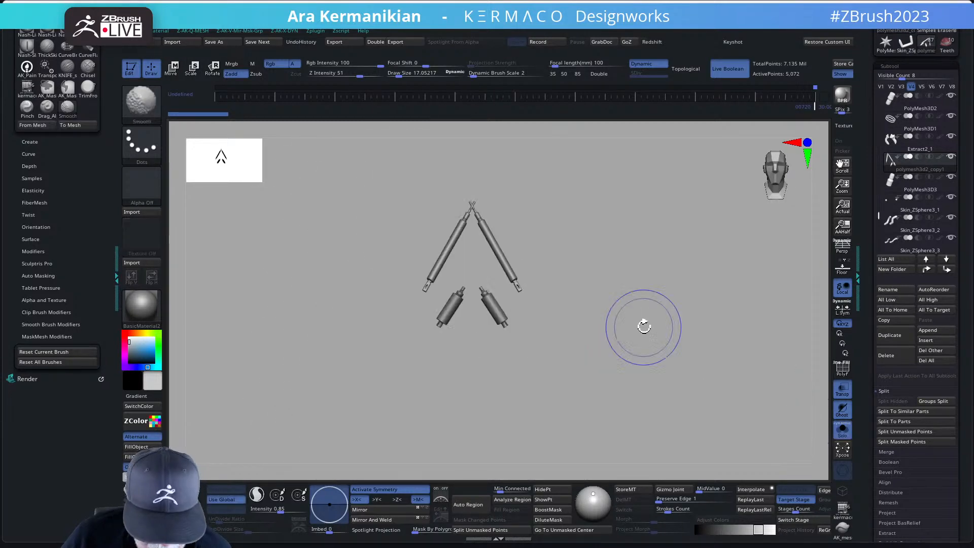
{"action": "key", "text": "ctrl+shift"}
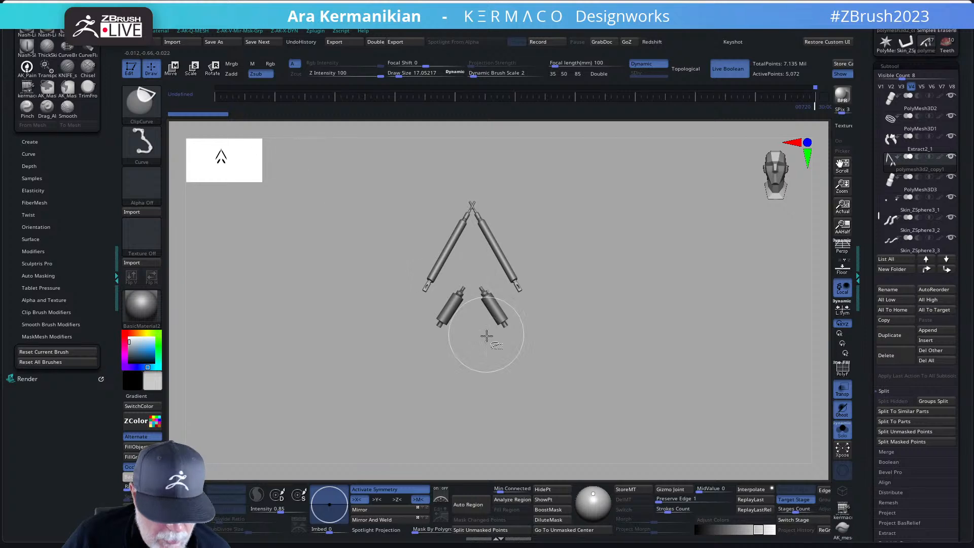
{"action": "left_click", "coordinate": [140, 102]}
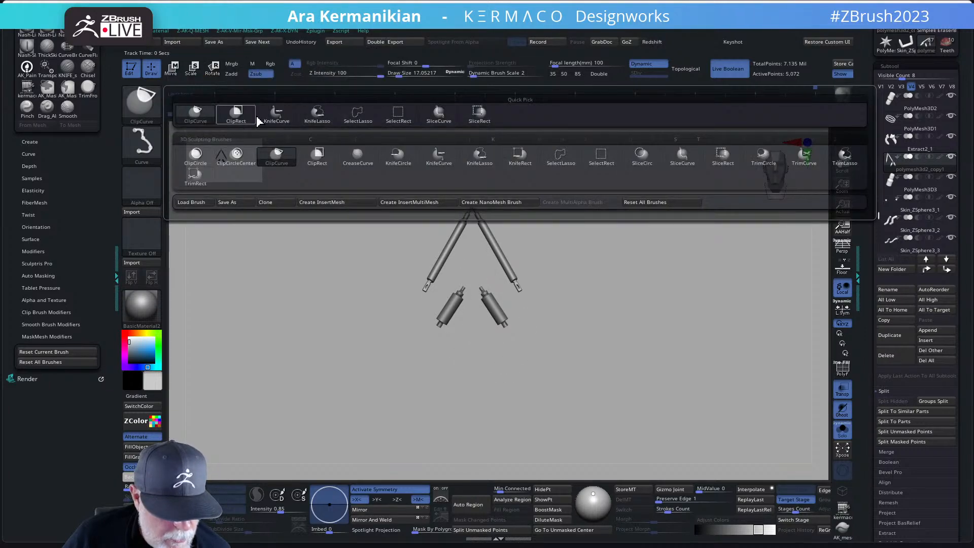
{"action": "left_click", "coordinate": [358, 114]}
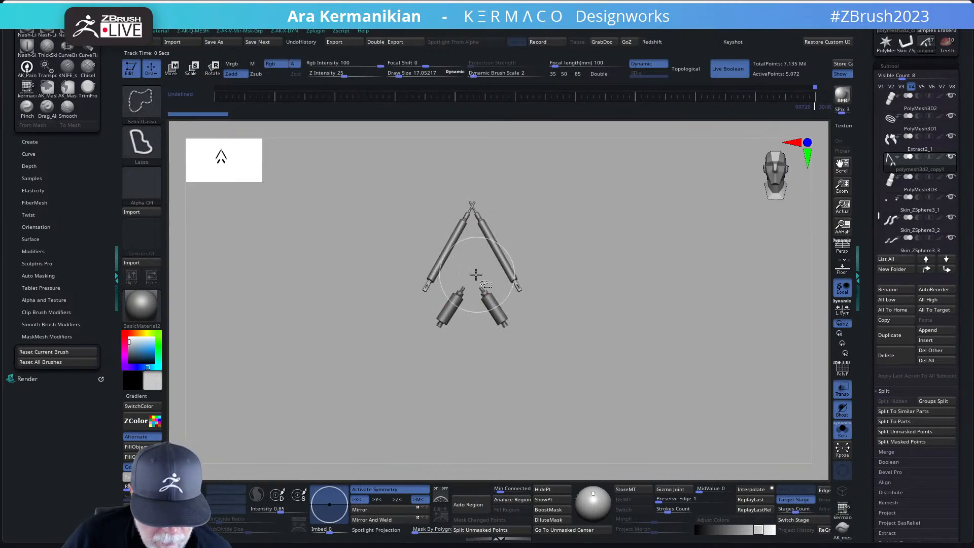
{"action": "left_click_drag", "start_coordinate": [435, 302], "coordinate": [462, 387], "text": "ctrl+shift"}
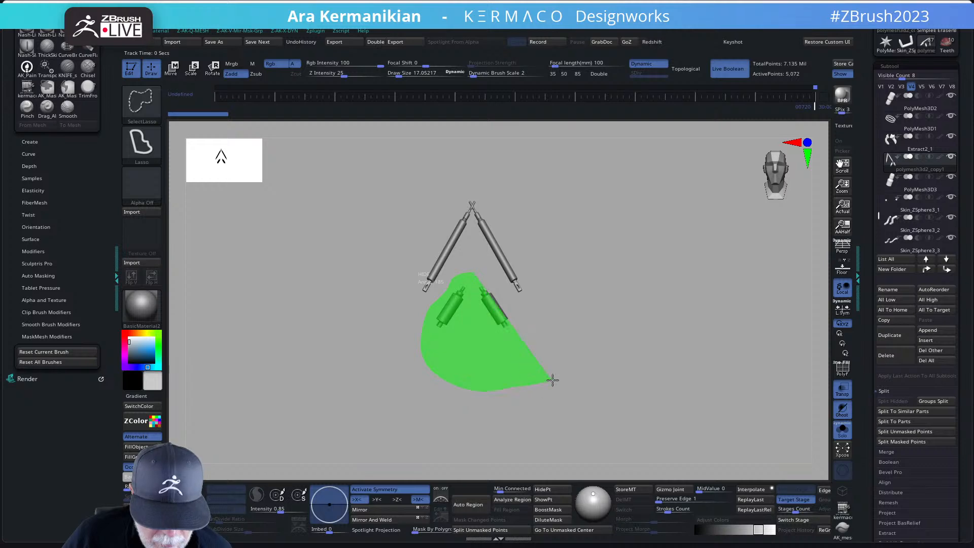
{"action": "left_click_drag", "start_coordinate": [576, 359], "coordinate": [578, 360], "text": "ctrl+shift"}
Step: Delete the hidden geometry from the polymesh3d2_copy1 subtool
{"action": "key", "text": "q"}
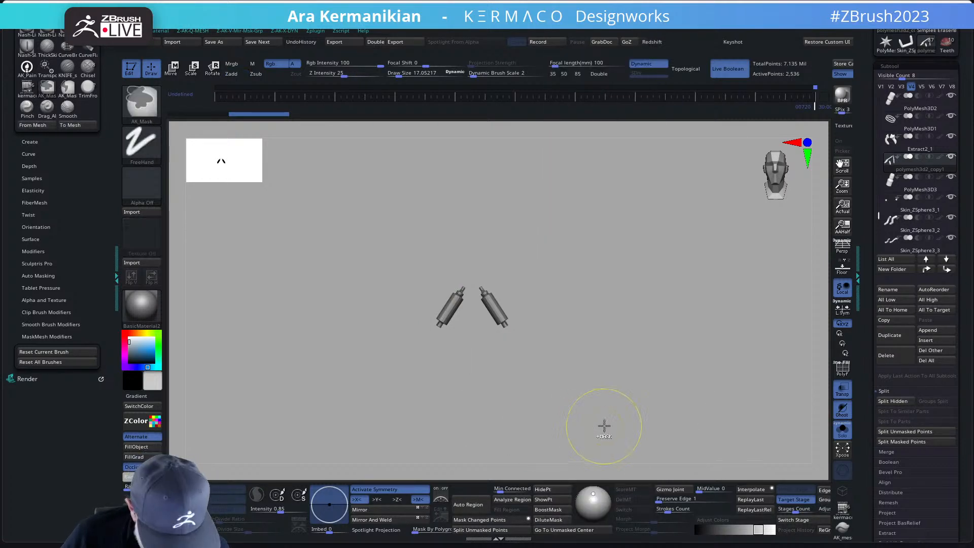
{"action": "key", "text": "q"}
{"action": "key", "text": "v"}
{"action": "left_click", "coordinate": [675, 409]}
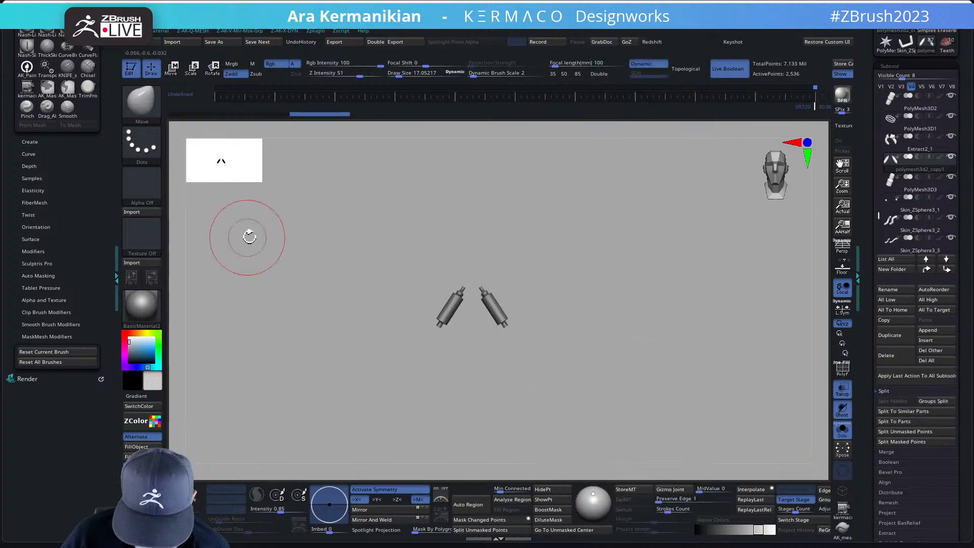
Step: Show the whole bust again around the cylinders, with transparency off and PolyFrame on
{"action": "left_click", "coordinate": [844, 438]}
{"action": "left_click_drag", "start_coordinate": [697, 345], "coordinate": [725, 373], "text": "alt"}
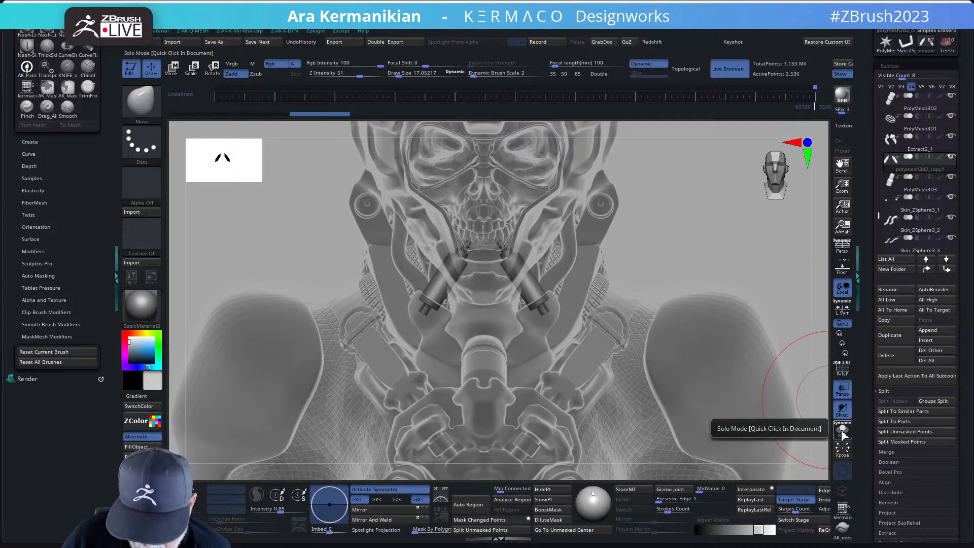
{"action": "left_click", "coordinate": [843, 388]}
{"action": "left_click", "coordinate": [842, 369]}
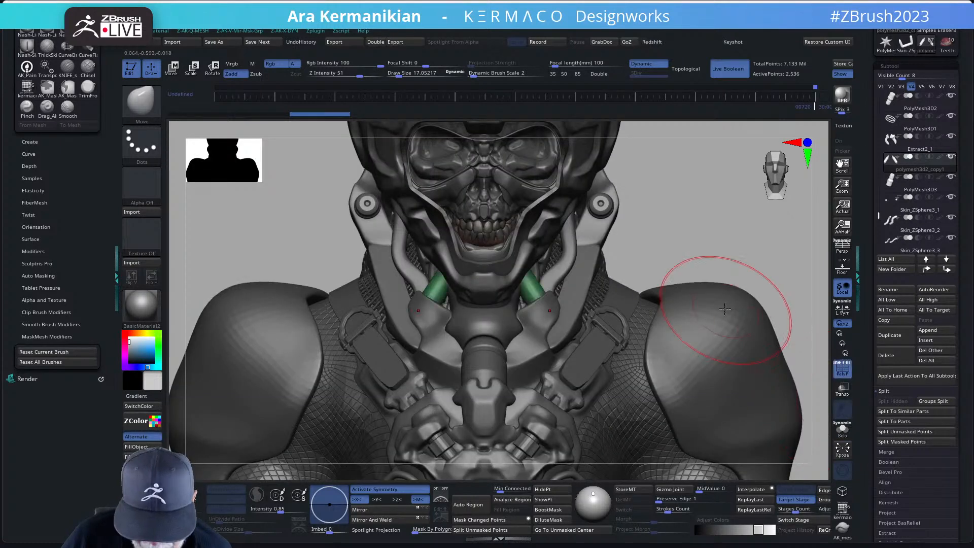
Step: Isolate the two cylinders in Solo mode, reduce the draw size to 1 and frame them in front view
{"action": "left_click", "coordinate": [842, 428]}
{"action": "left_click_drag", "start_coordinate": [652, 292], "coordinate": [672, 291], "text": "alt"}
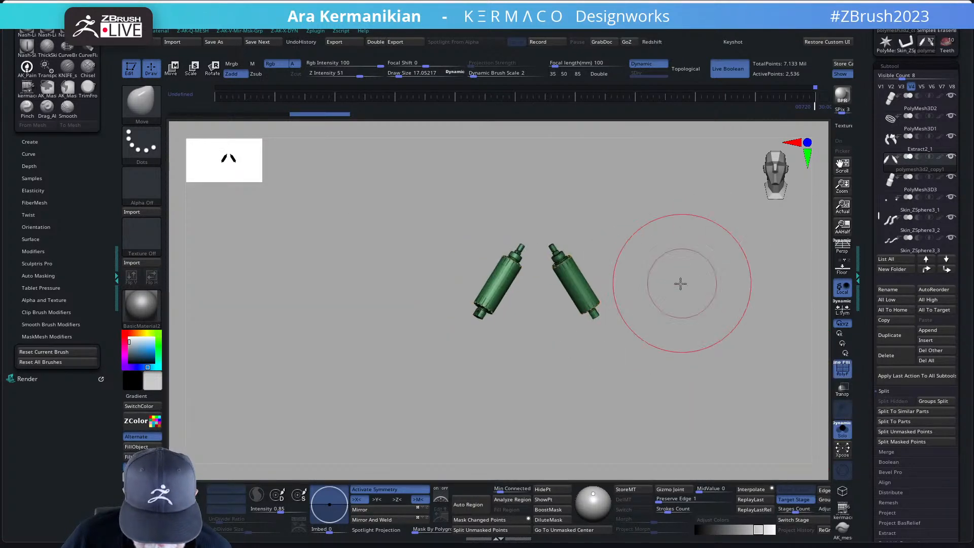
{"action": "mouse_move", "coordinate": [553, 292]}
{"action": "left_mouse_down", "text": "alt"}
{"action": "mouse_move", "coordinate": [559, 330]}
{"action": "mouse_move", "coordinate": [433, 410]}
{"action": "left_mouse_up", "text": "alt"}
{"action": "key", "text": "s"}
{"action": "mouse_move", "coordinate": [660, 296]}
{"action": "left_mouse_down"}
{"action": "mouse_move", "coordinate": [631, 320]}
{"action": "mouse_move", "coordinate": [645, 321]}
{"action": "mouse_move", "coordinate": [683, 364]}
{"action": "left_mouse_up"}
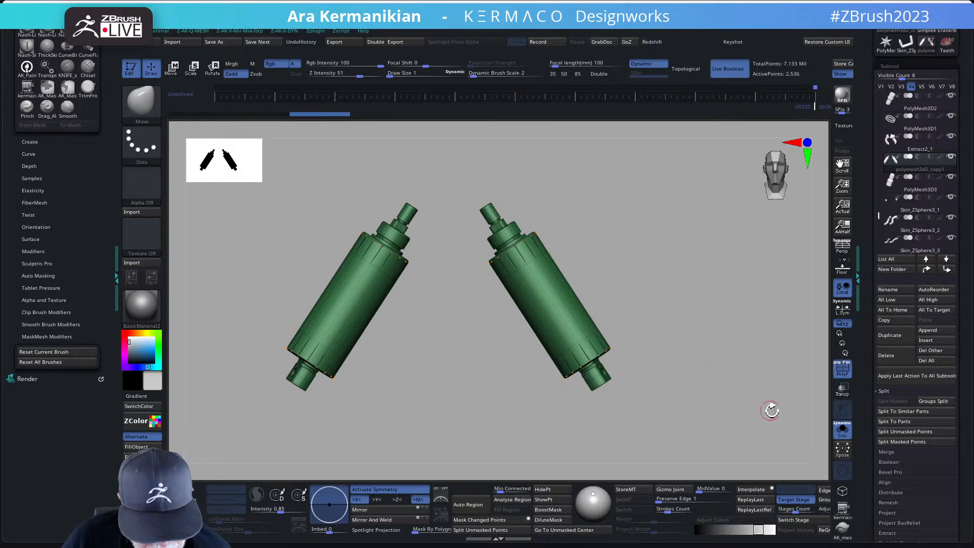
{"action": "left_click_drag", "start_coordinate": [594, 253], "coordinate": [740, 420], "text": "alt"}
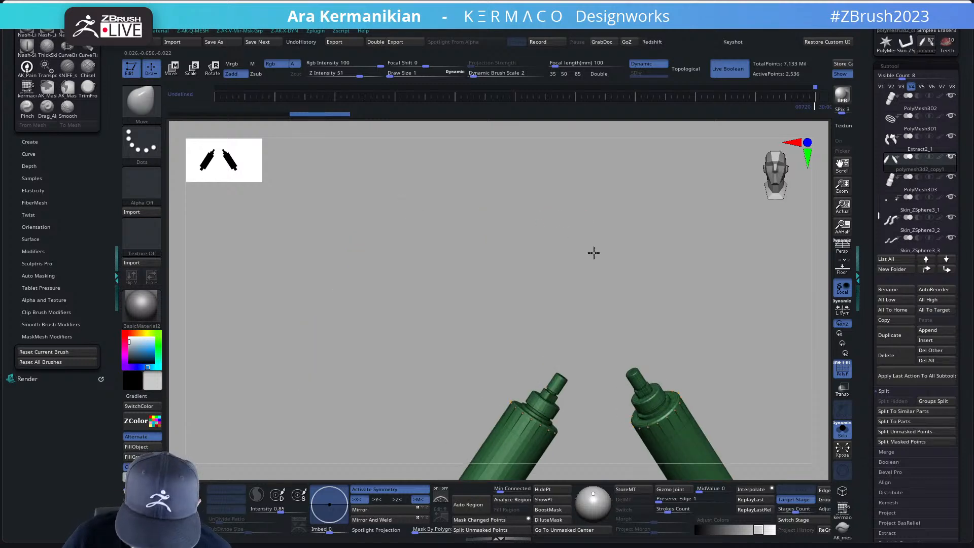
{"action": "key", "text": "f"}
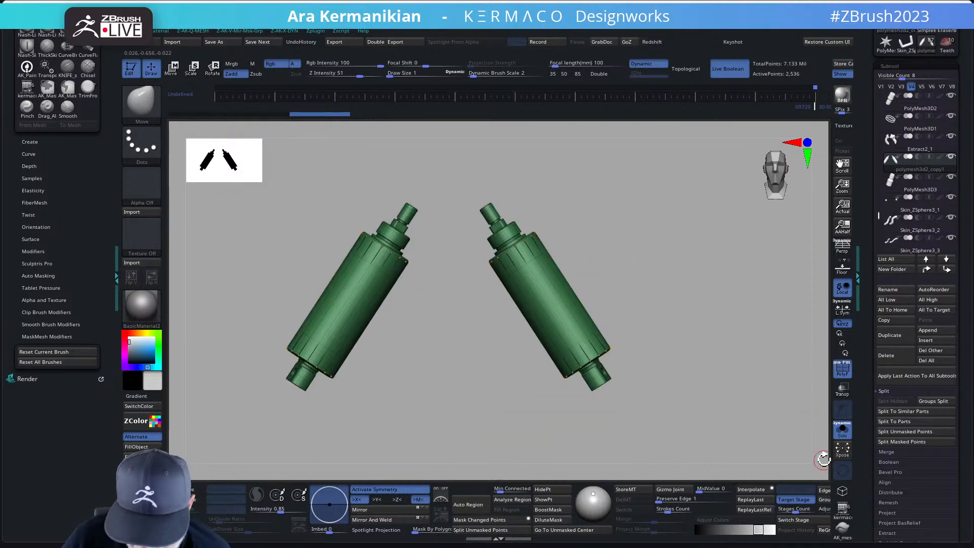
Step: Examine how the cylinders sit beneath the jaw within the full bust, with and without PolyFrame
{"action": "left_click", "coordinate": [841, 430]}
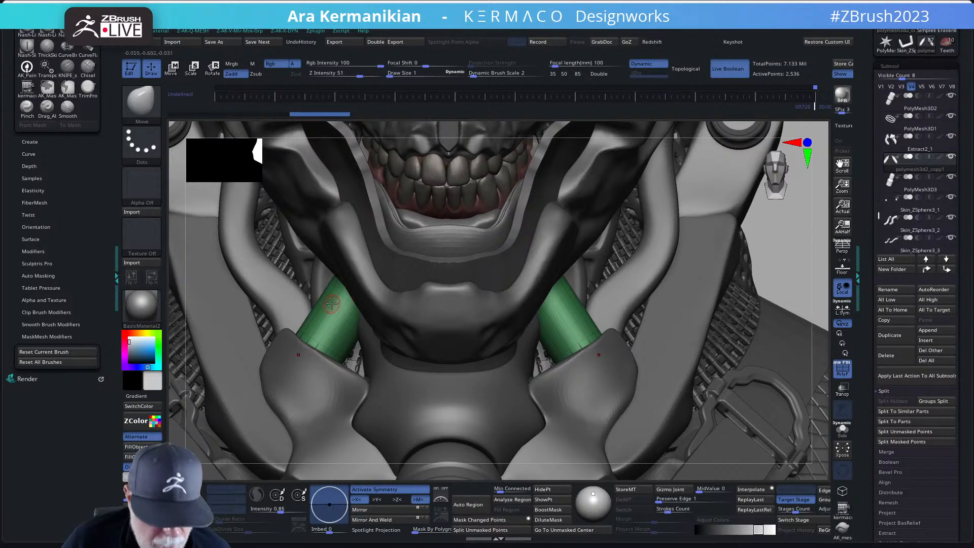
{"action": "left_click", "coordinate": [844, 378]}
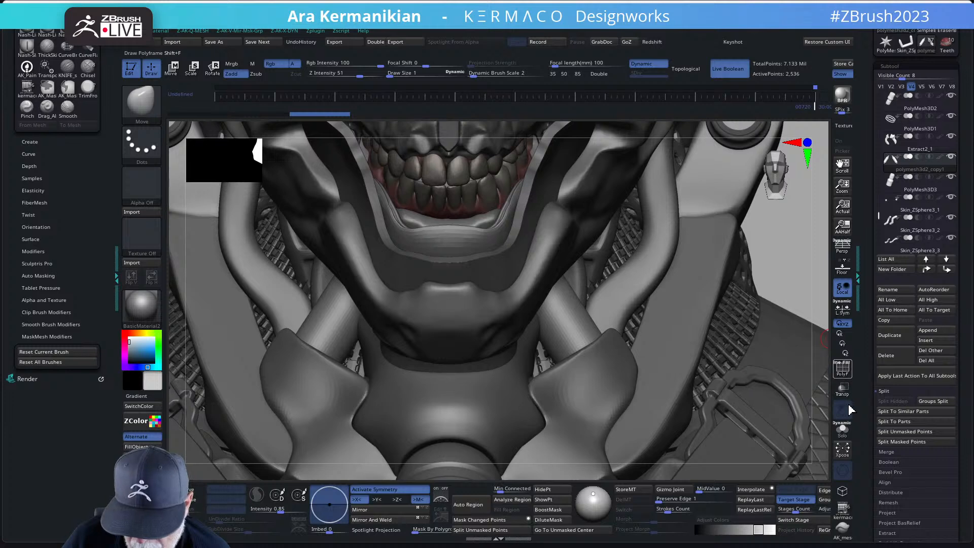
{"action": "left_click", "coordinate": [842, 369]}
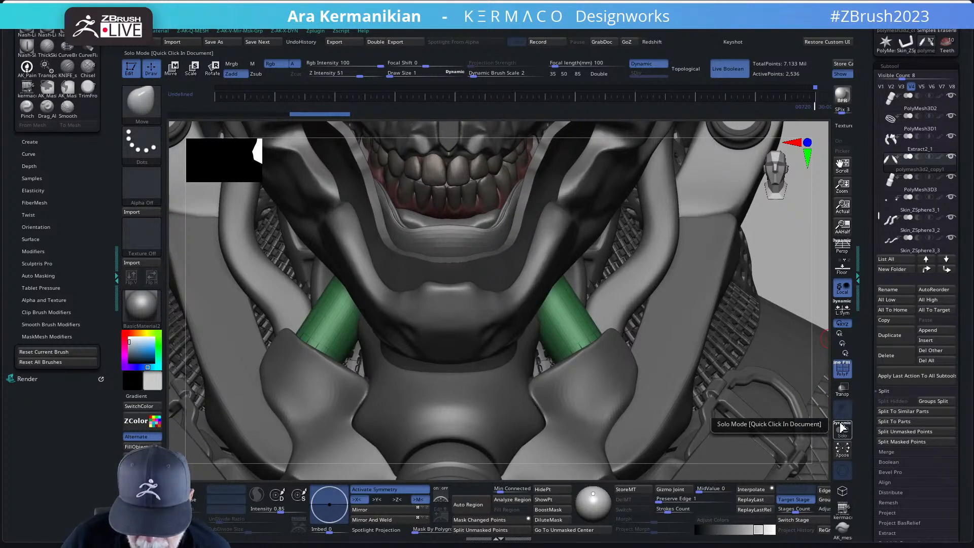
{"action": "left_click_drag", "start_coordinate": [789, 280], "coordinate": [776, 290]}
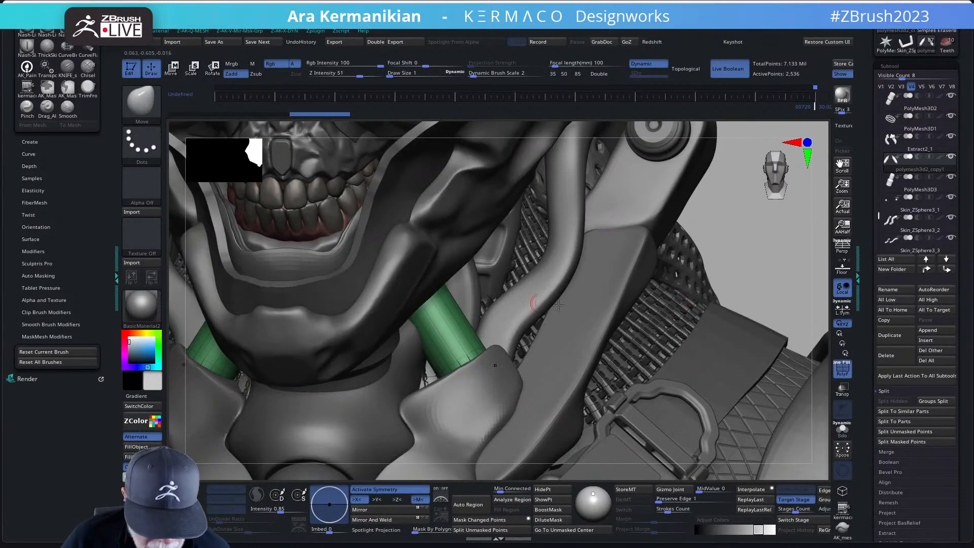
{"action": "left_click_drag", "start_coordinate": [751, 255], "coordinate": [750, 261], "text": "shift"}
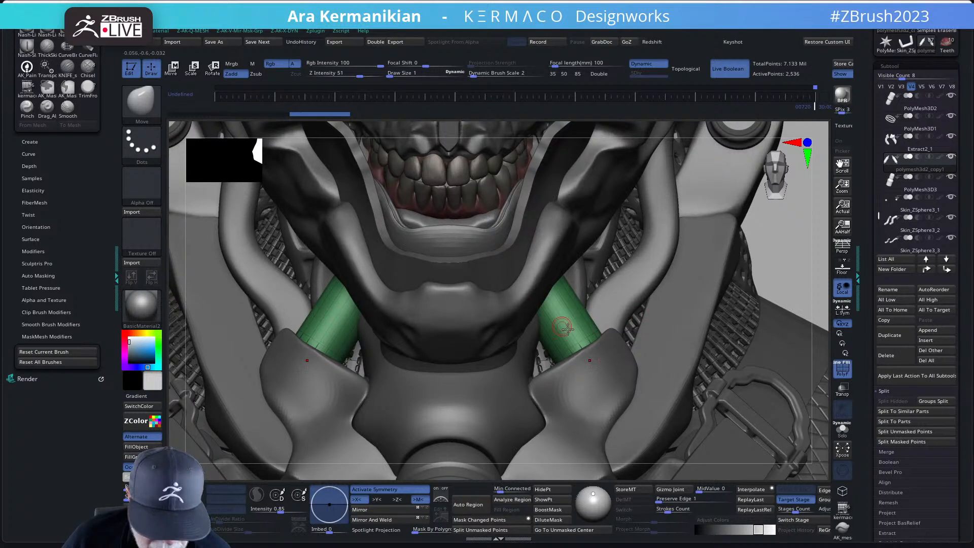
{"action": "left_click", "coordinate": [842, 429]}
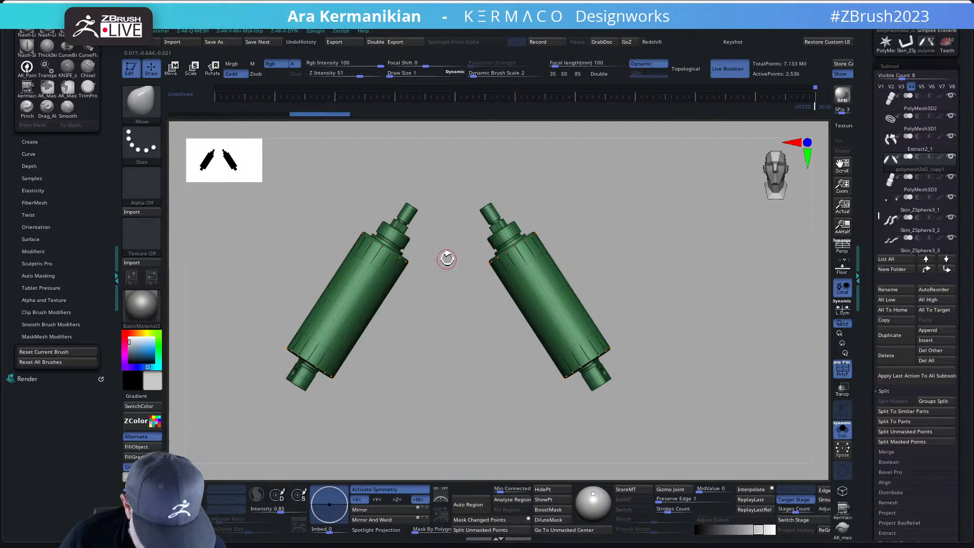
Step: Bring up the Move gizmo and centre its pivot on the unmasked cylinder mesh
{"action": "key", "text": "w"}
{"action": "left_click_drag", "start_coordinate": [654, 283], "coordinate": [635, 298], "text": "alt"}
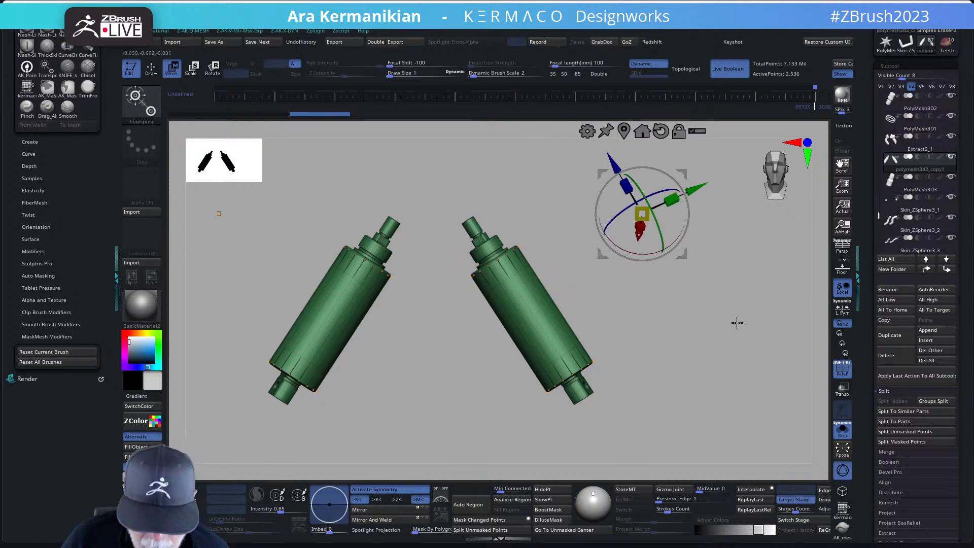
{"action": "left_click_drag", "start_coordinate": [689, 331], "coordinate": [624, 305], "text": "alt"}
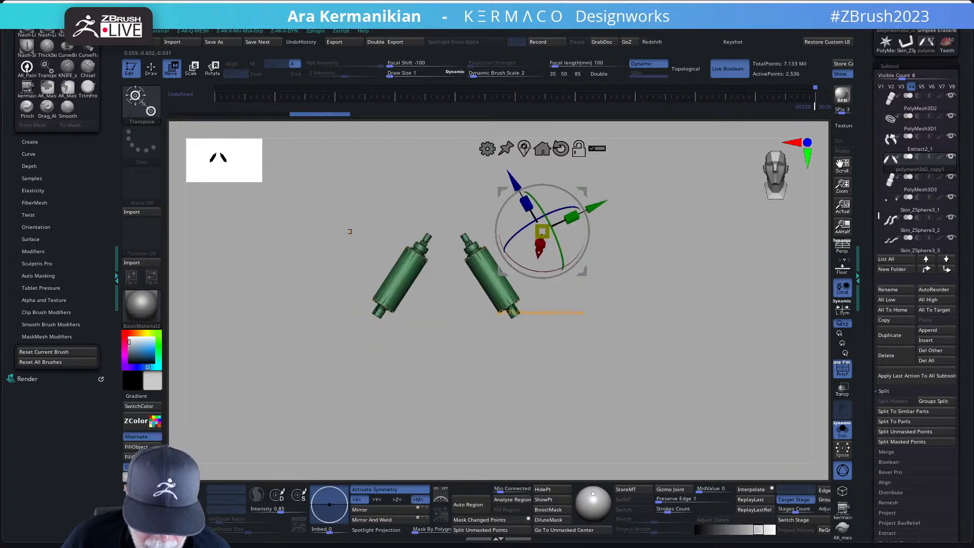
{"action": "left_click", "coordinate": [525, 148], "text": "alt"}
{"action": "mouse_move", "coordinate": [633, 271]}
{"action": "left_mouse_down"}
{"action": "mouse_move", "coordinate": [623, 173]}
{"action": "mouse_move", "coordinate": [610, 194]}
{"action": "mouse_move", "coordinate": [602, 167]}
{"action": "mouse_move", "coordinate": [604, 206]}
{"action": "mouse_move", "coordinate": [547, 230]}
{"action": "mouse_move", "coordinate": [565, 221]}
{"action": "mouse_move", "coordinate": [539, 324]}
{"action": "mouse_move", "coordinate": [579, 322]}
{"action": "mouse_move", "coordinate": [550, 291]}
{"action": "mouse_move", "coordinate": [591, 344]}
{"action": "mouse_move", "coordinate": [599, 384]}
{"action": "left_mouse_up"}
Step: Try a Move brush stroke on the end face of the thin shaft and undo it
{"action": "key", "text": "q"}
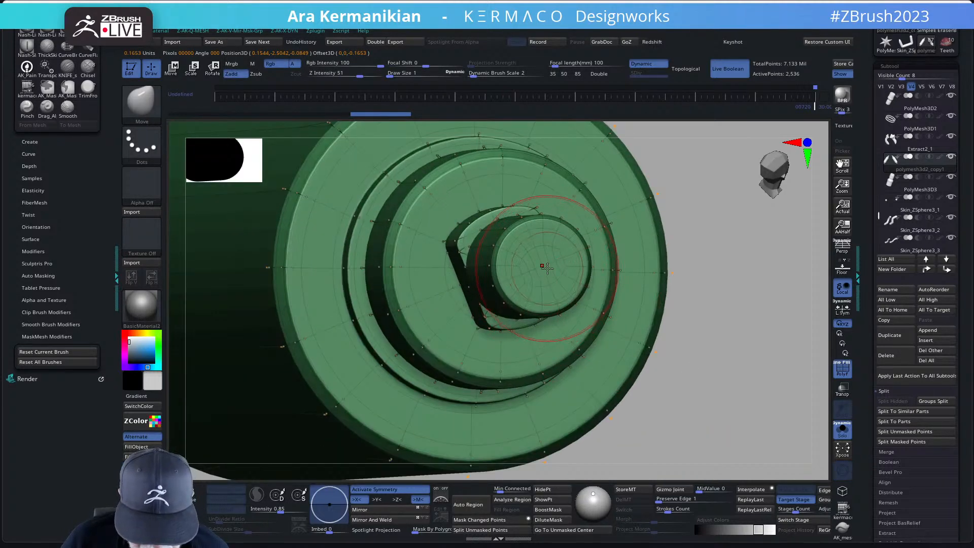
{"action": "left_click_drag", "start_coordinate": [541, 265], "coordinate": [558, 291]}
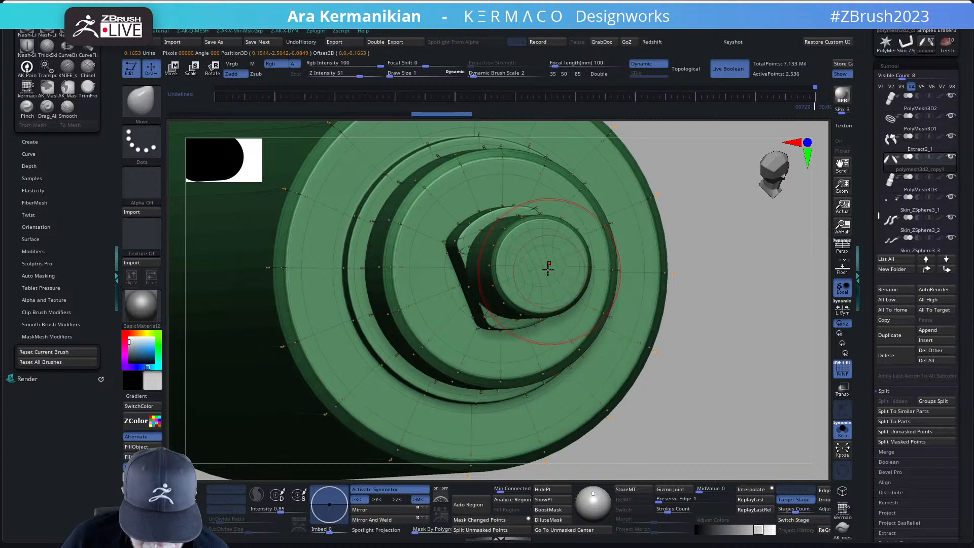
{"action": "key", "text": "ctrl+z"}
{"action": "key", "text": "s"}
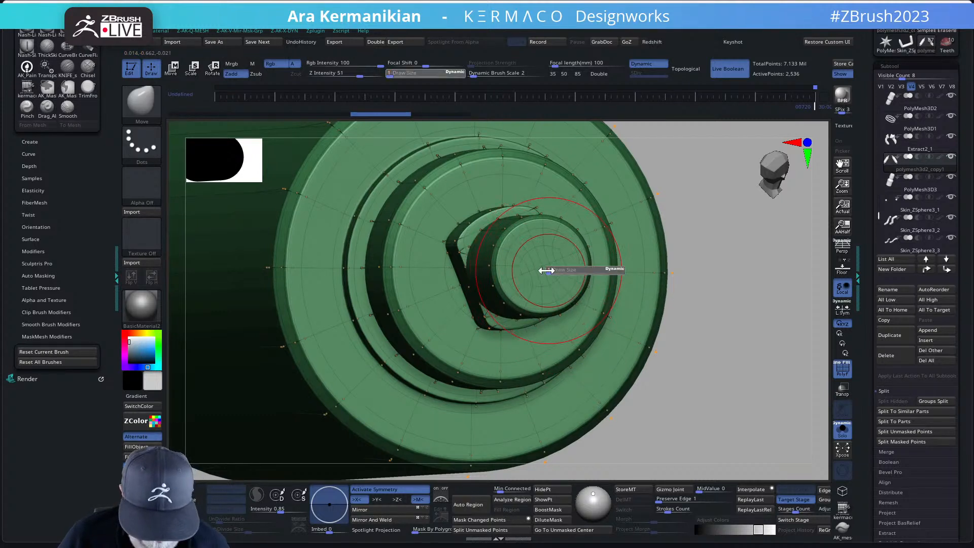
{"action": "key", "text": "ctrl+z"}
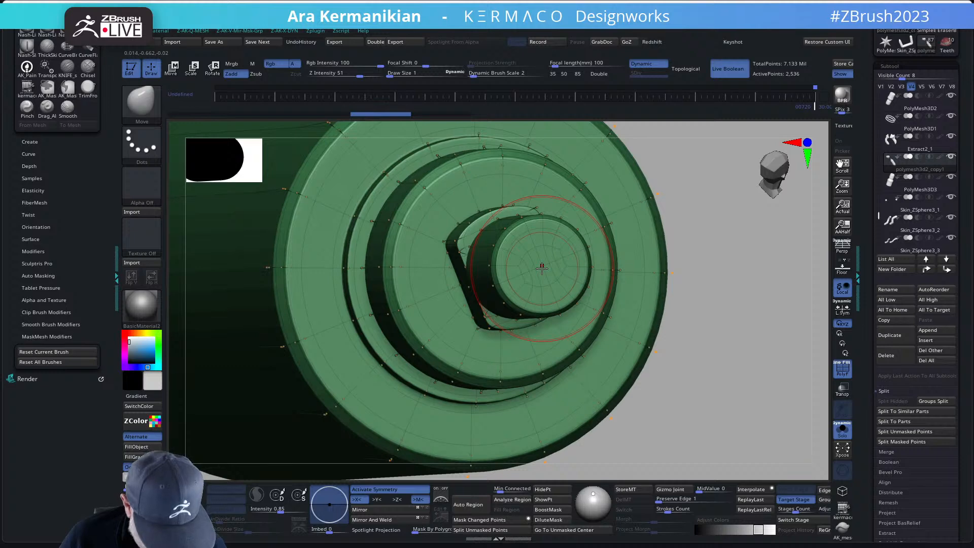
Step: Place the Move gizmo at the centre of the thin shaft's end face, aligned to the surface
{"action": "key", "text": "w"}
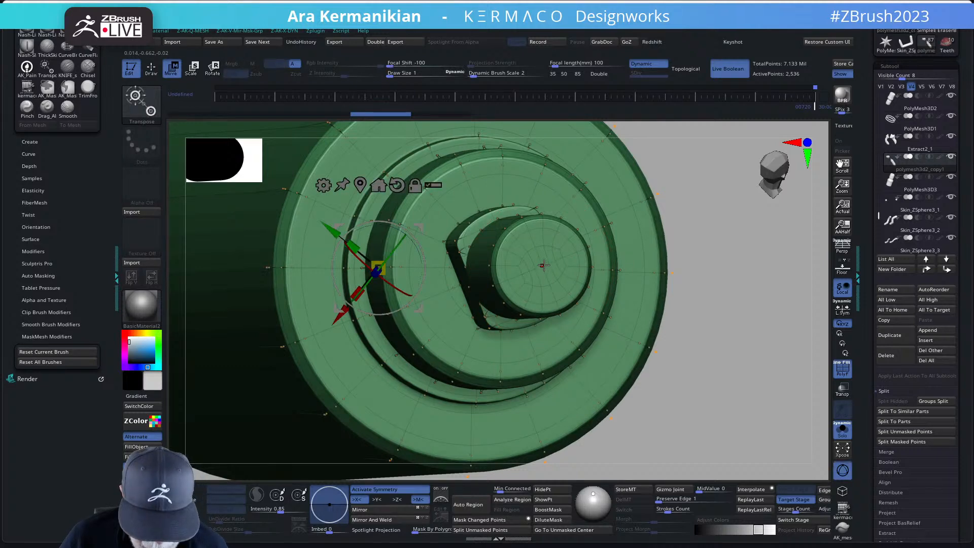
{"action": "left_click", "coordinate": [544, 265]}
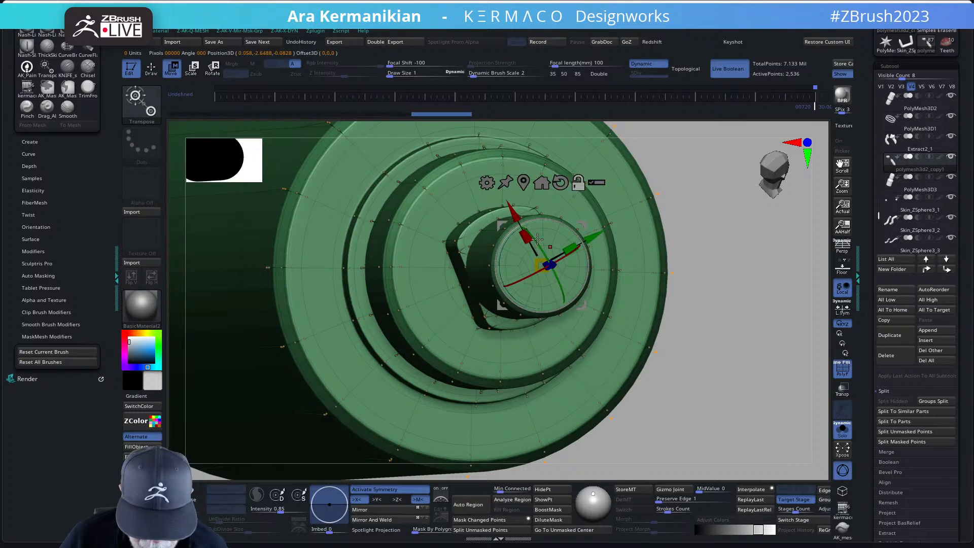
{"action": "left_click_drag", "start_coordinate": [696, 301], "coordinate": [732, 264]}
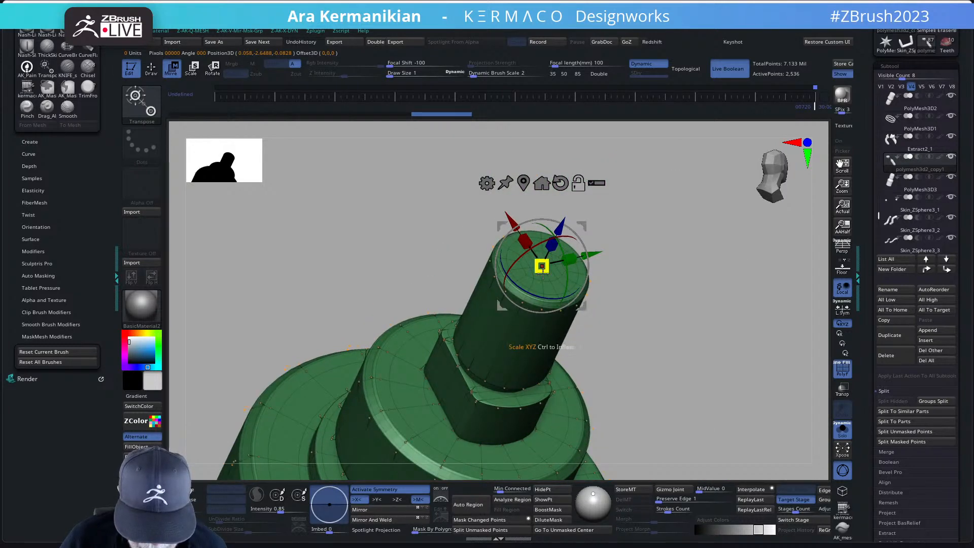
{"action": "left_click_drag", "start_coordinate": [561, 219], "coordinate": [652, 46], "text": "alt"}
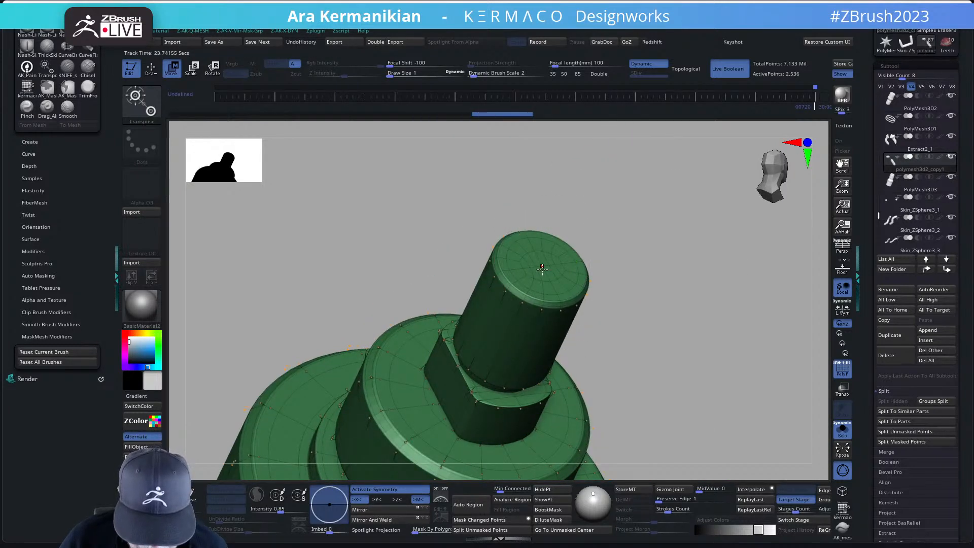
{"action": "left_click", "coordinate": [542, 268]}
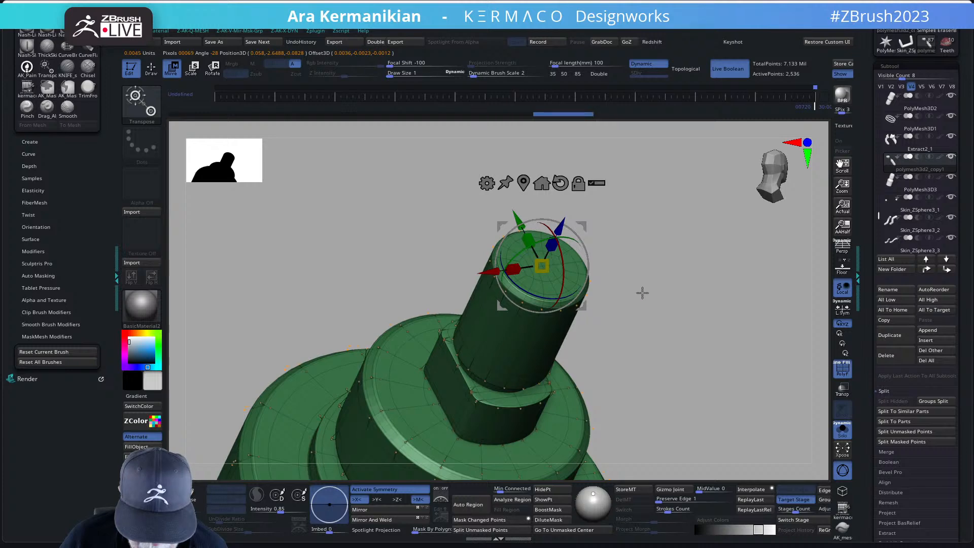
Step: Slide the gizmo pivot down the cylinder's axis into its body and mask the lower part of that cylinder
{"action": "left_click_drag", "start_coordinate": [641, 289], "coordinate": [615, 249]}
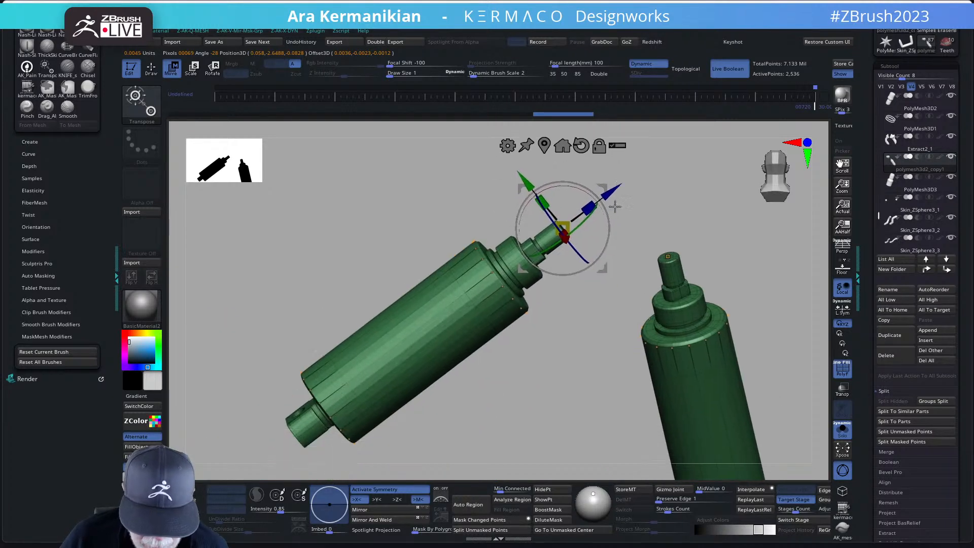
{"action": "left_click_drag", "start_coordinate": [611, 192], "coordinate": [356, 346], "text": "alt"}
{"action": "left_click_drag", "start_coordinate": [530, 377], "coordinate": [565, 280], "text": "alt"}
{"action": "mouse_move", "coordinate": [219, 214]}
{"action": "left_mouse_down", "text": "ctrl"}
{"action": "mouse_move", "coordinate": [260, 283]}
{"action": "mouse_move", "coordinate": [474, 498]}
{"action": "left_mouse_up", "text": "ctrl"}
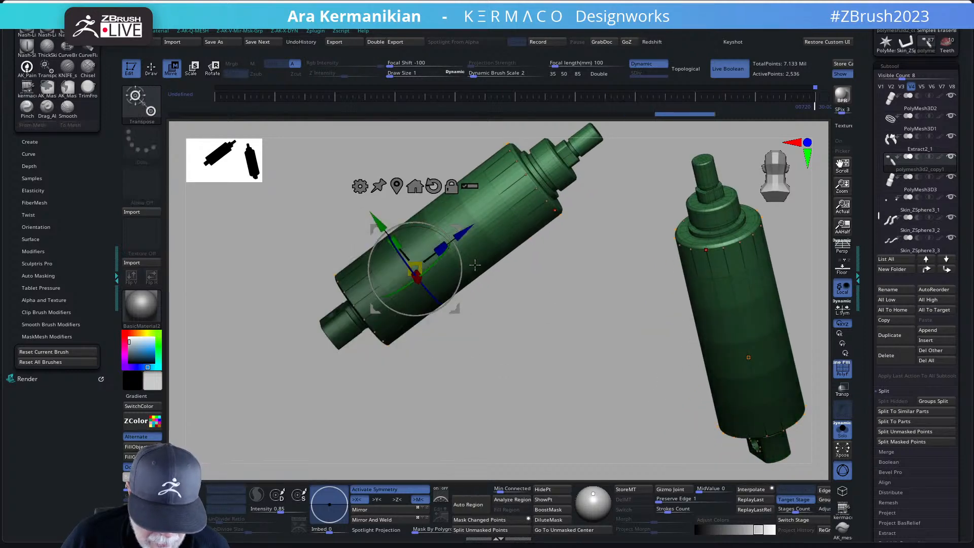
Step: Shorten both piston bodies by sliding their unmasked upper parts down the cylinder axis, and bring back the rest of the bust
{"action": "left_click_drag", "start_coordinate": [464, 235], "coordinate": [385, 306]}
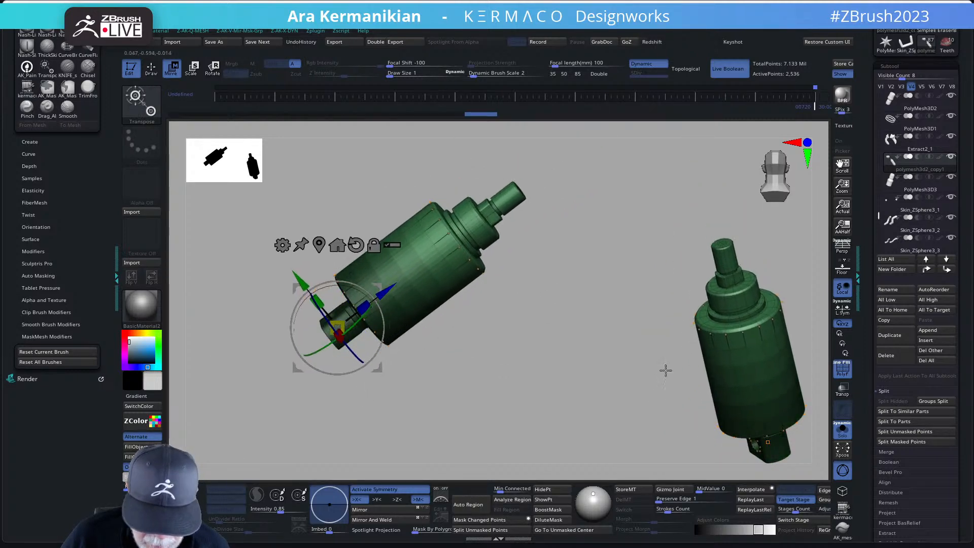
{"action": "left_click", "coordinate": [843, 431]}
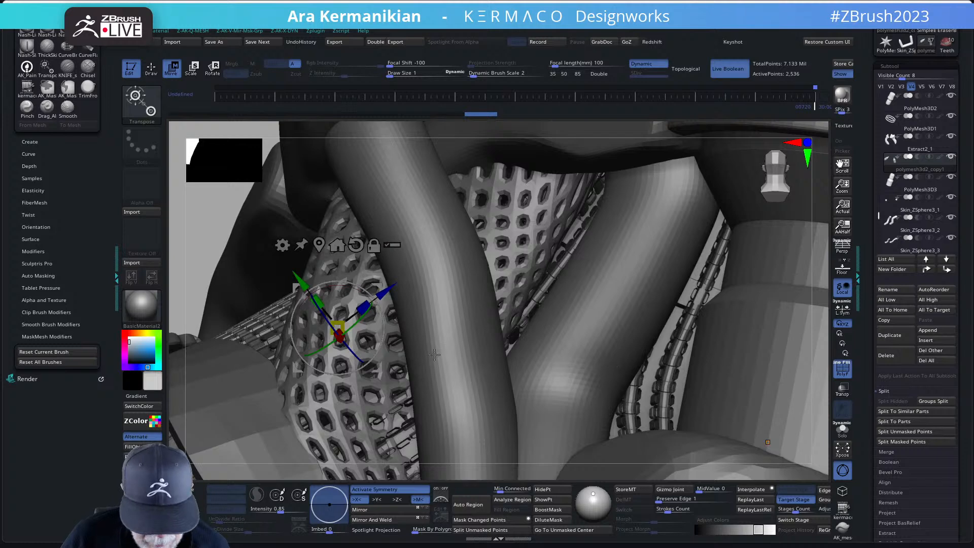
{"action": "left_click_drag", "start_coordinate": [827, 263], "coordinate": [653, 265], "text": "alt"}
{"action": "left_click_drag", "start_coordinate": [593, 270], "coordinate": [700, 279], "text": "alt"}
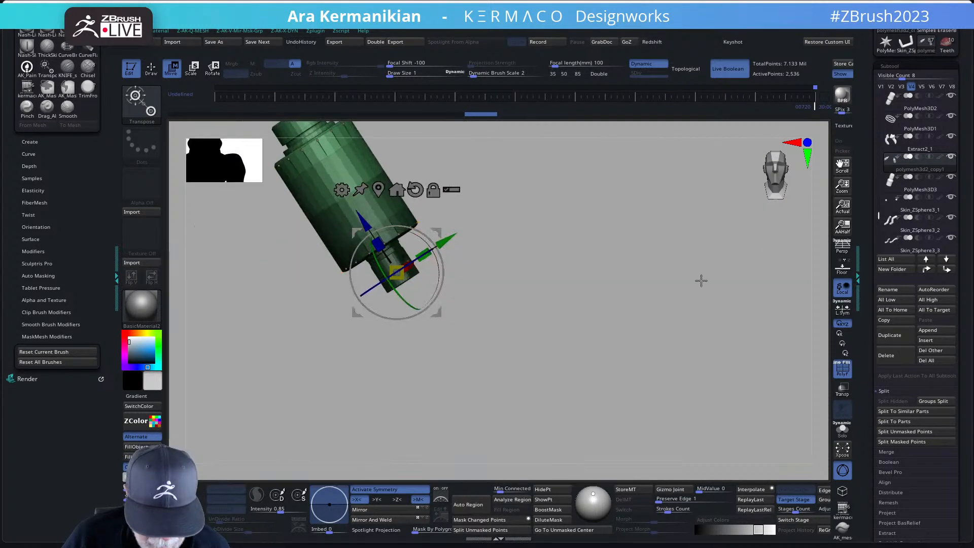
Step: Move both shortened pistons along their axes to seat them in the sockets below the jaw, adjusting the height from front and side
{"action": "left_click_drag", "start_coordinate": [758, 145], "coordinate": [769, 198]}
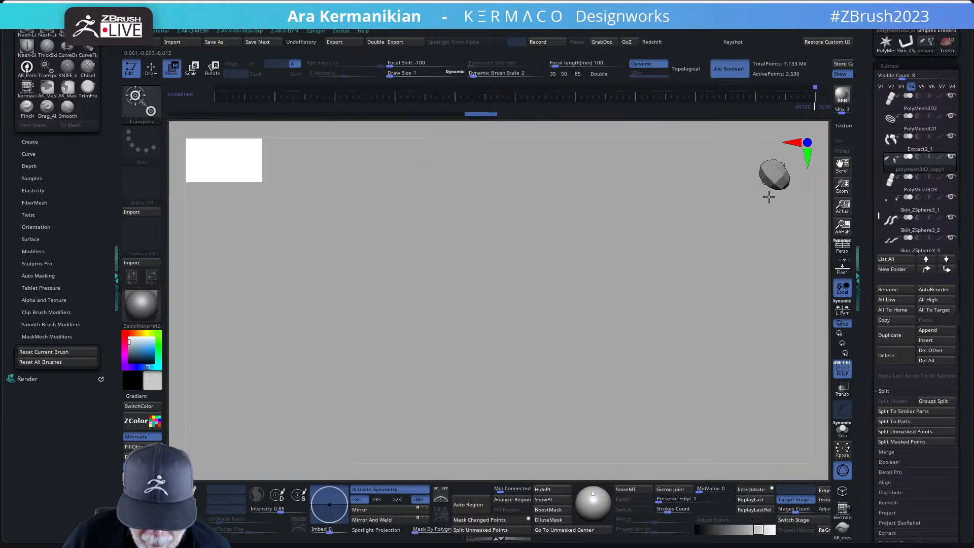
{"action": "left_click_drag", "start_coordinate": [601, 242], "coordinate": [526, 264], "text": "alt"}
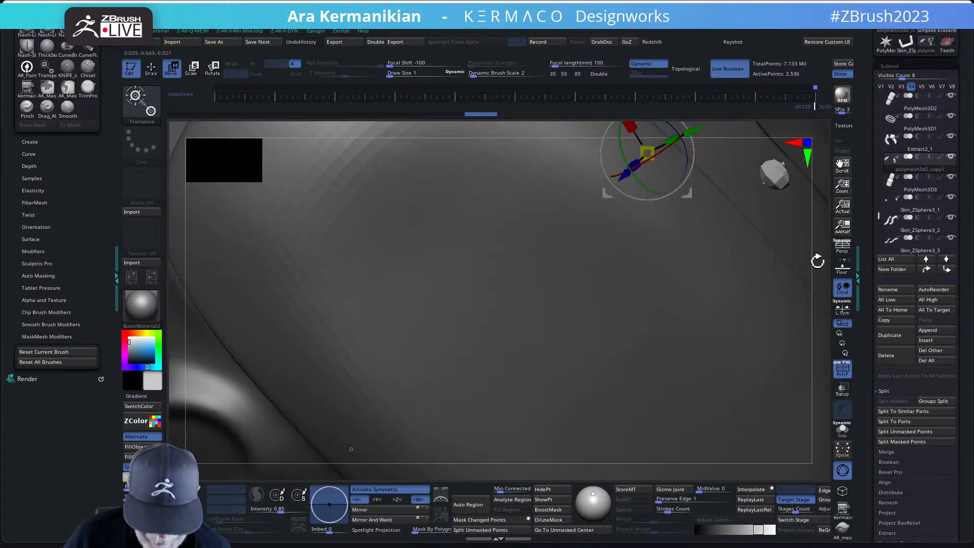
{"action": "left_click_drag", "start_coordinate": [816, 249], "coordinate": [772, 394], "text": "alt"}
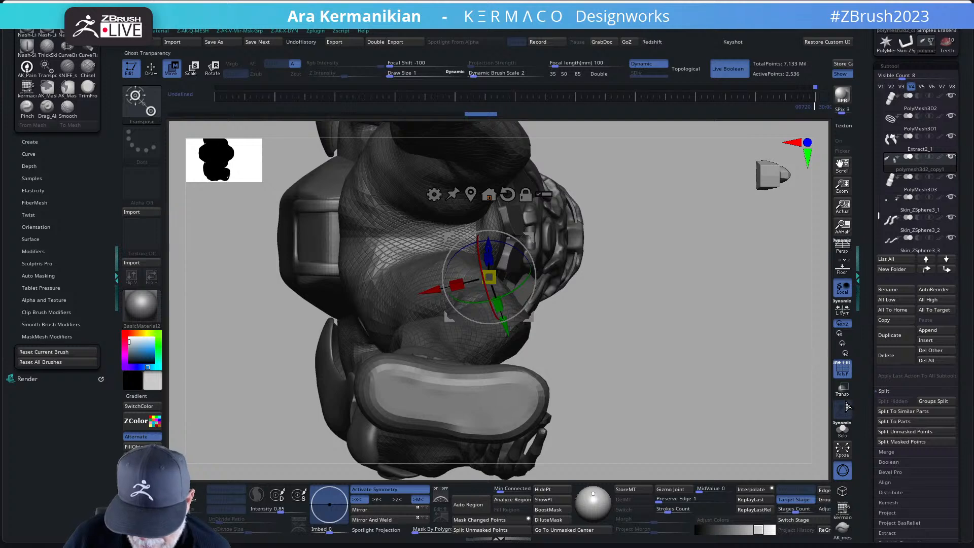
{"action": "left_click_drag", "start_coordinate": [664, 378], "coordinate": [667, 183]}
{"action": "left_click_drag", "start_coordinate": [629, 211], "coordinate": [578, 270]}
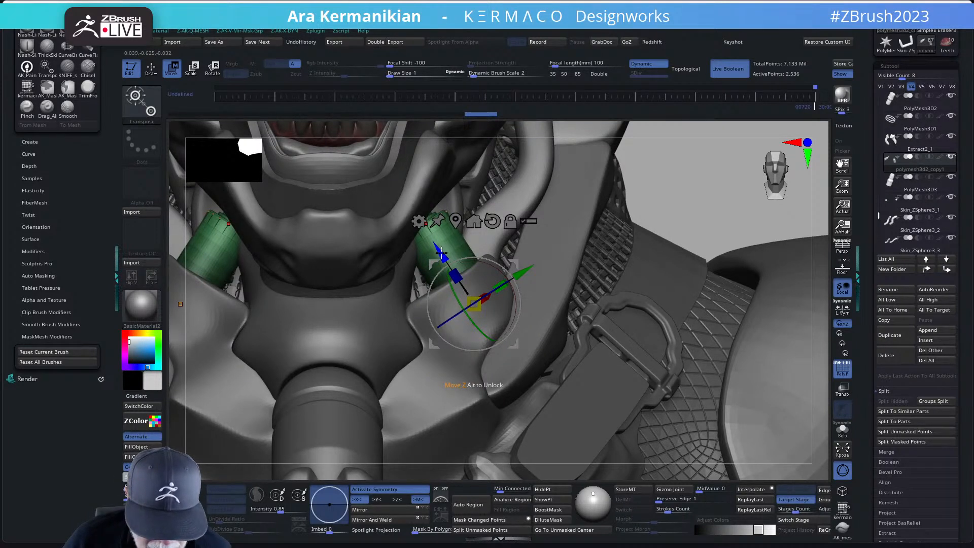
{"action": "left_click_drag", "start_coordinate": [441, 252], "coordinate": [501, 265]}
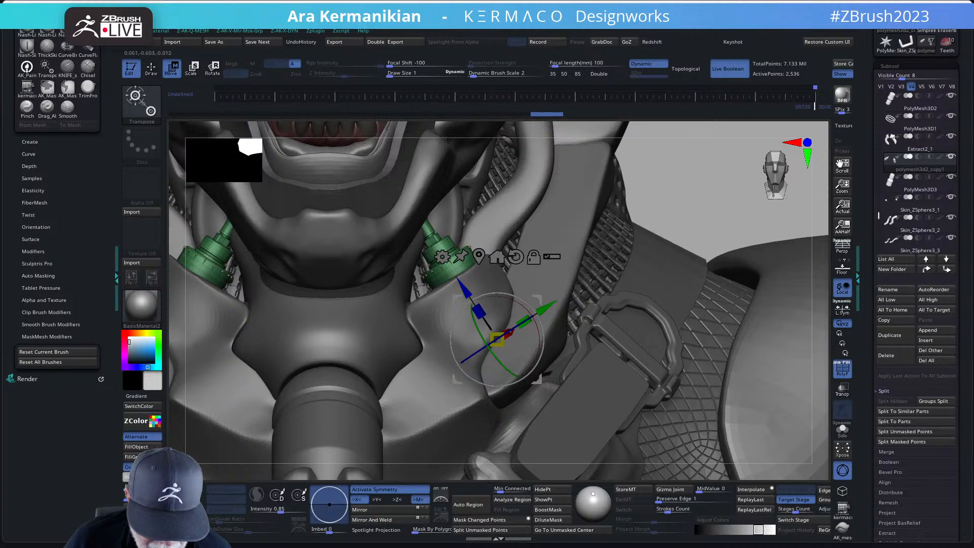
{"action": "left_click_drag", "start_coordinate": [744, 177], "coordinate": [590, 269]}
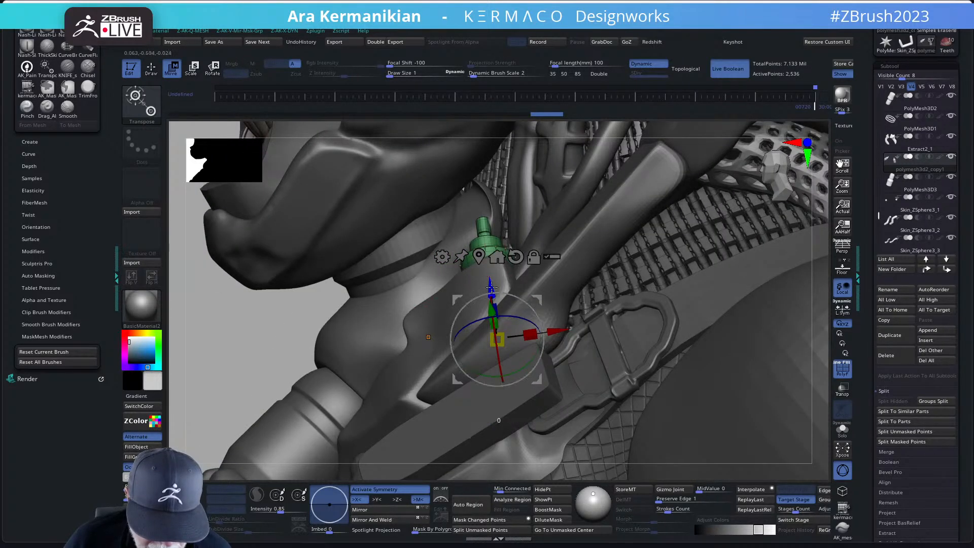
{"action": "left_click_drag", "start_coordinate": [494, 230], "coordinate": [515, 256]}
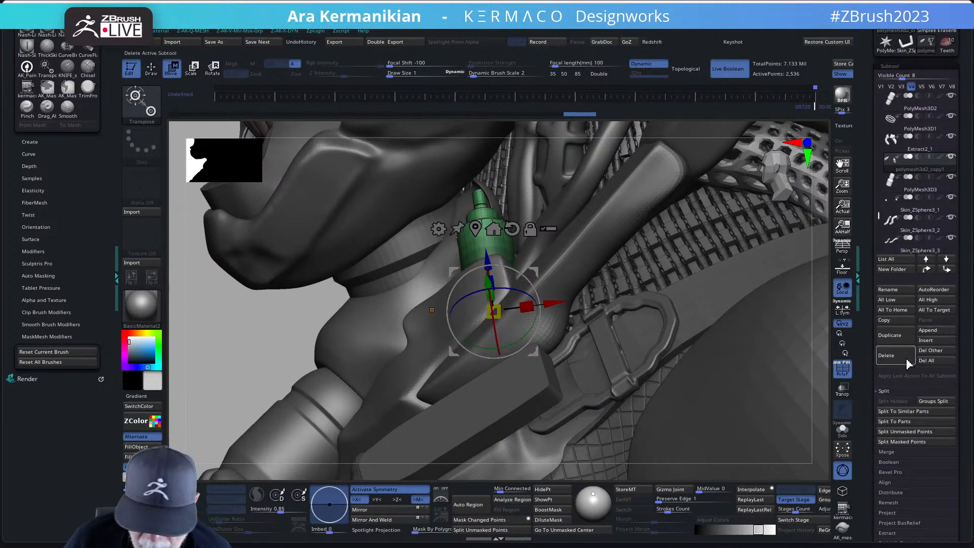
Step: Isolate the pistons and mask their lower portions, undoing the last mask change
{"action": "left_click", "coordinate": [841, 434]}
{"action": "left_click_drag", "start_coordinate": [678, 356], "coordinate": [724, 344]}
{"action": "mouse_move", "coordinate": [574, 226]}
{"action": "left_mouse_down", "text": "ctrl"}
{"action": "mouse_move", "coordinate": [468, 221]}
{"action": "mouse_move", "coordinate": [398, 298]}
{"action": "mouse_move", "coordinate": [424, 348]}
{"action": "mouse_move", "coordinate": [583, 380]}
{"action": "left_mouse_up", "text": "ctrl"}
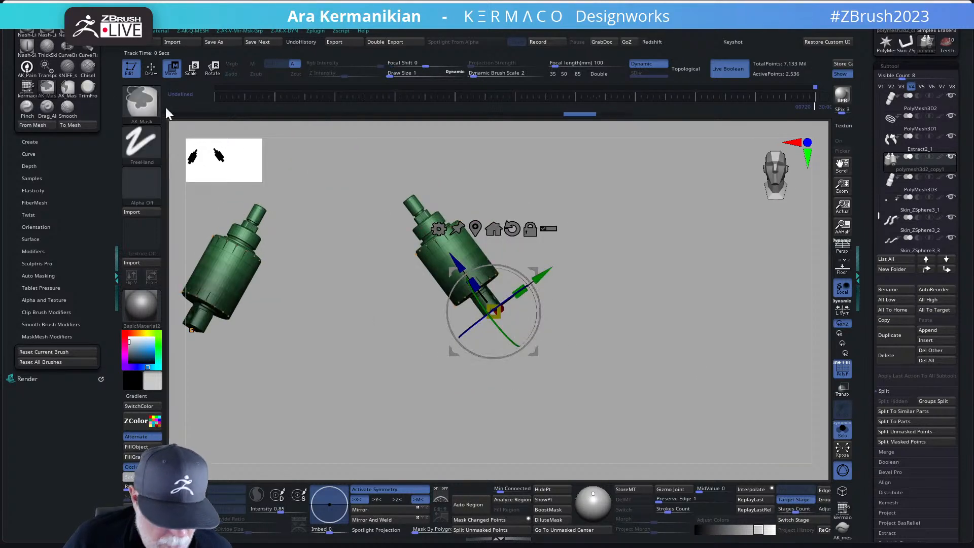
{"action": "left_click", "coordinate": [158, 107], "text": "ctrl"}
{"action": "left_click", "coordinate": [201, 114], "text": "ctrl"}
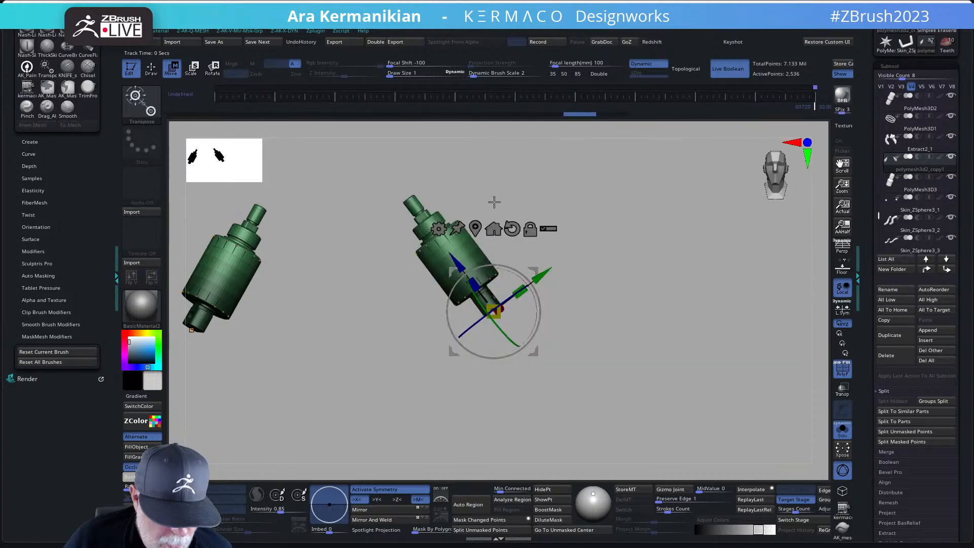
{"action": "mouse_move", "coordinate": [481, 186]}
{"action": "left_mouse_down", "text": "ctrl"}
{"action": "mouse_move", "coordinate": [604, 287]}
{"action": "mouse_move", "coordinate": [365, 413]}
{"action": "mouse_move", "coordinate": [700, 461]}
{"action": "mouse_move", "coordinate": [631, 339]}
{"action": "left_mouse_up", "text": "ctrl"}
{"action": "key", "text": "ctrl+z"}
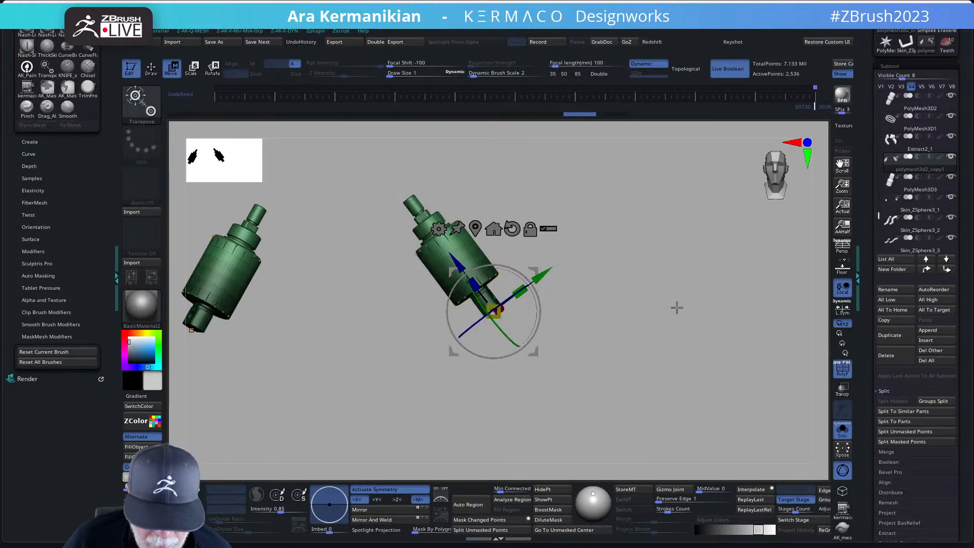
Step: Grow the mask repeatedly until it covers the wide cylinder bodies, leaving the upper collars and shafts unmasked
{"action": "mouse_move", "coordinate": [677, 307]}
{"action": "left_mouse_down", "text": "alt"}
{"action": "mouse_move", "coordinate": [692, 352]}
{"action": "mouse_move", "coordinate": [702, 340]}
{"action": "mouse_move", "coordinate": [762, 366]}
{"action": "left_mouse_up", "text": "alt"}
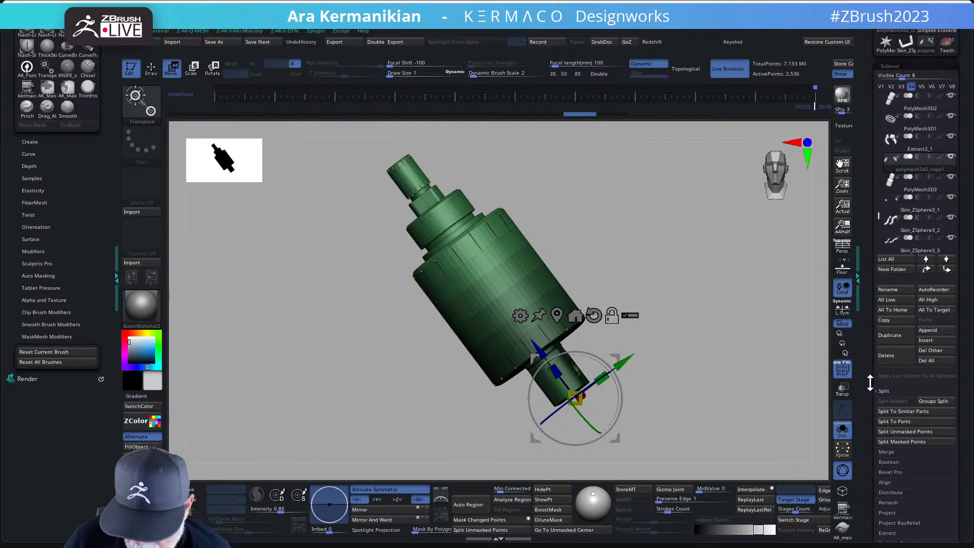
{"action": "left_click_drag", "start_coordinate": [870, 383], "coordinate": [859, 292]}
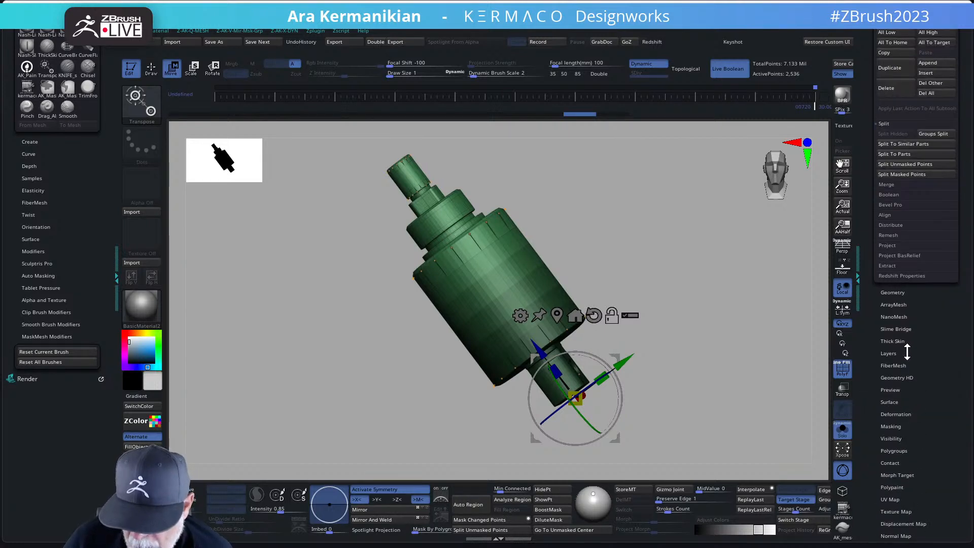
{"action": "left_click_drag", "start_coordinate": [933, 358], "coordinate": [939, 321]}
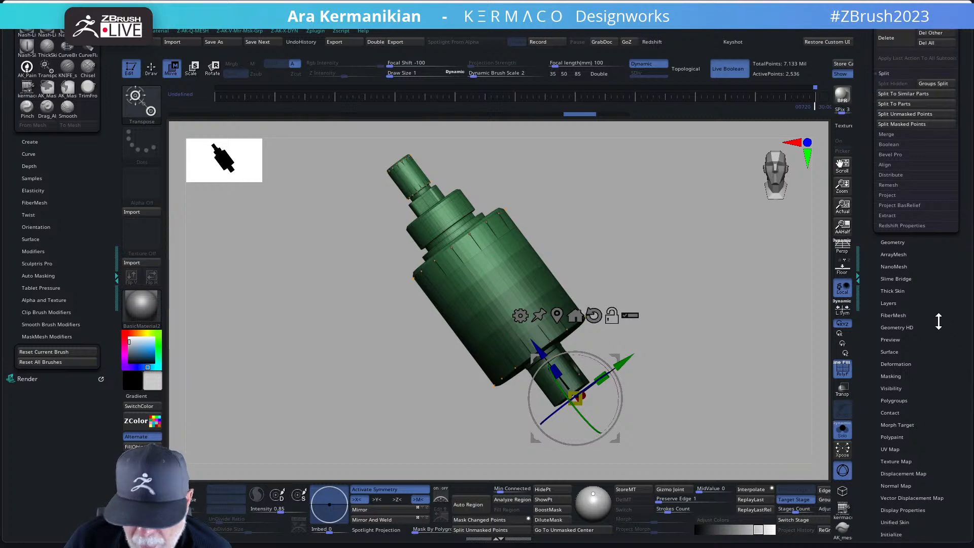
{"action": "left_click", "coordinate": [885, 376]}
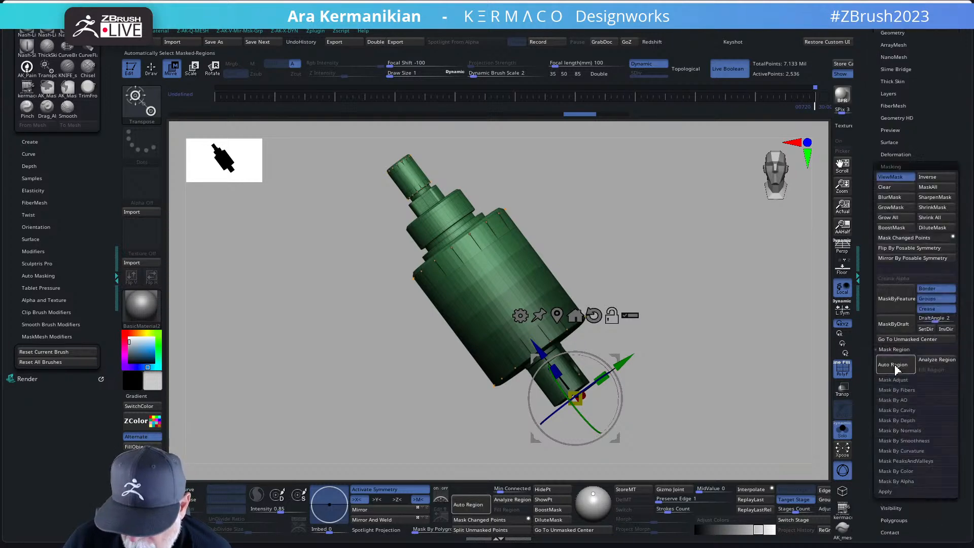
{"action": "left_click", "coordinate": [901, 209]}
{"action": "left_click", "coordinate": [901, 210]}
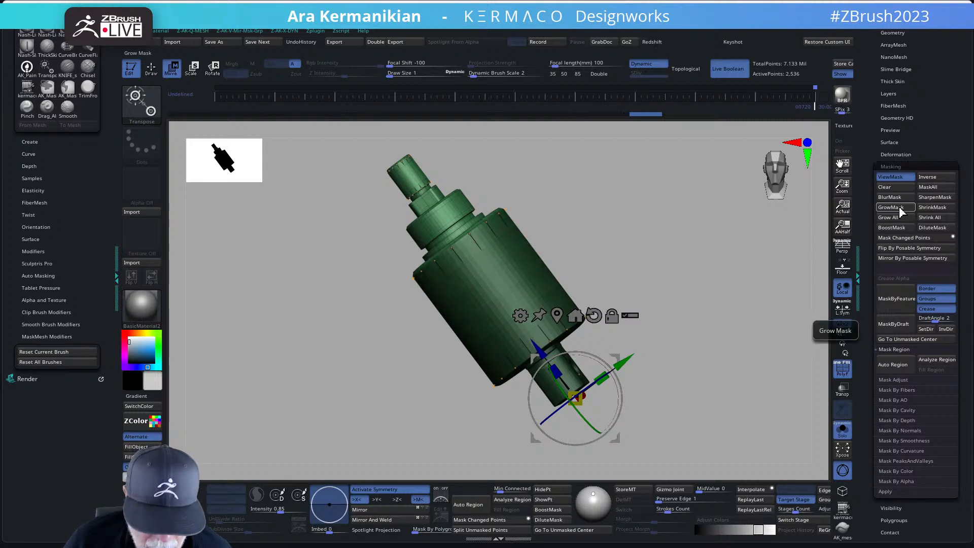
{"action": "left_click", "coordinate": [900, 210]}
{"action": "left_click", "coordinate": [900, 211]}
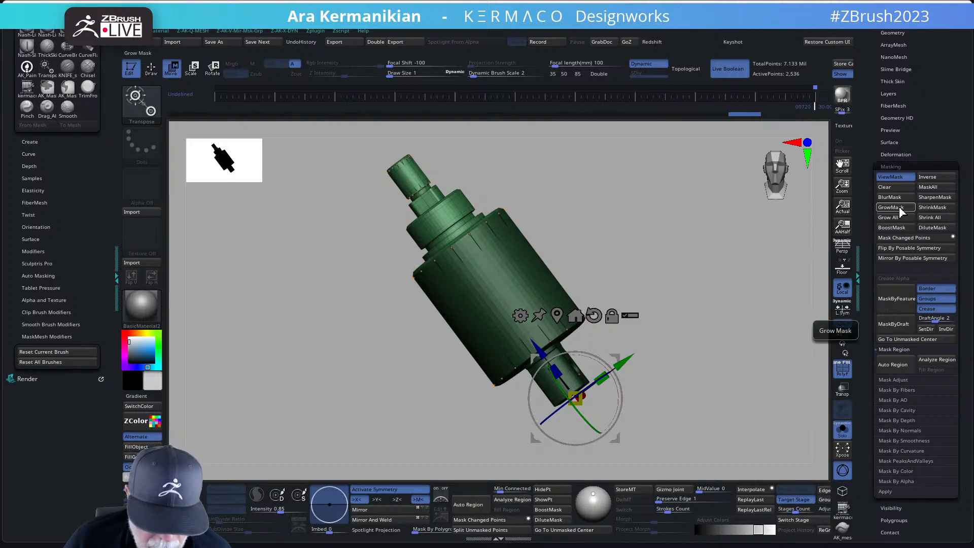
{"action": "left_click", "coordinate": [900, 211]}
{"action": "left_click", "coordinate": [900, 211]}
{"action": "left_click", "coordinate": [901, 211]}
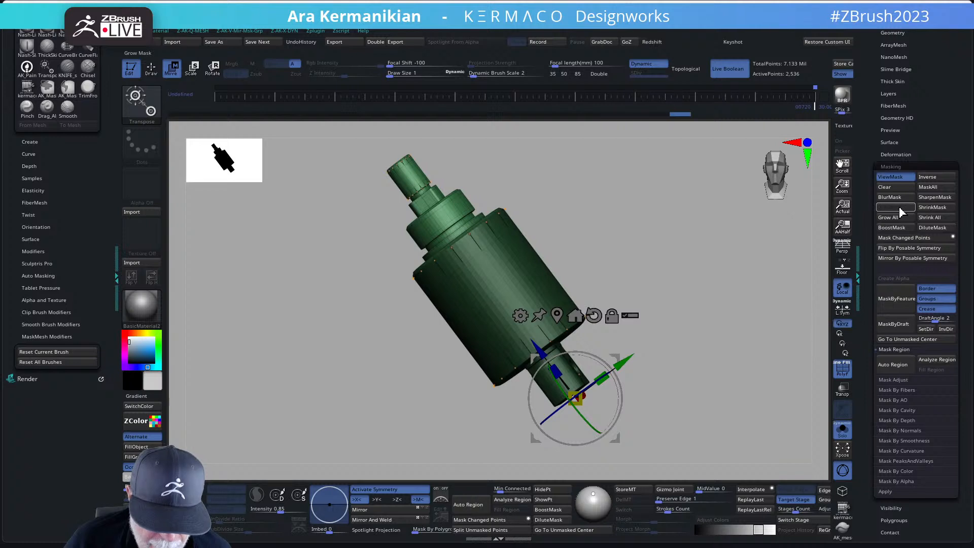
Step: Try to slide the pistons' unmasked upper parts along the axis and undo the move
{"action": "left_click", "coordinate": [761, 176], "text": "ctrl+shift"}
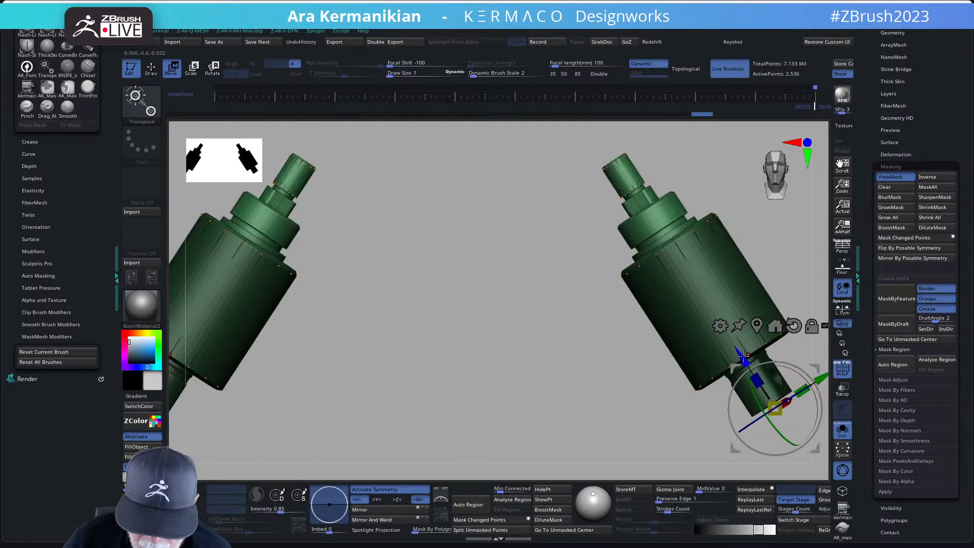
{"action": "left_click_drag", "start_coordinate": [744, 356], "coordinate": [728, 330]}
{"action": "key", "text": "ctrl+z"}
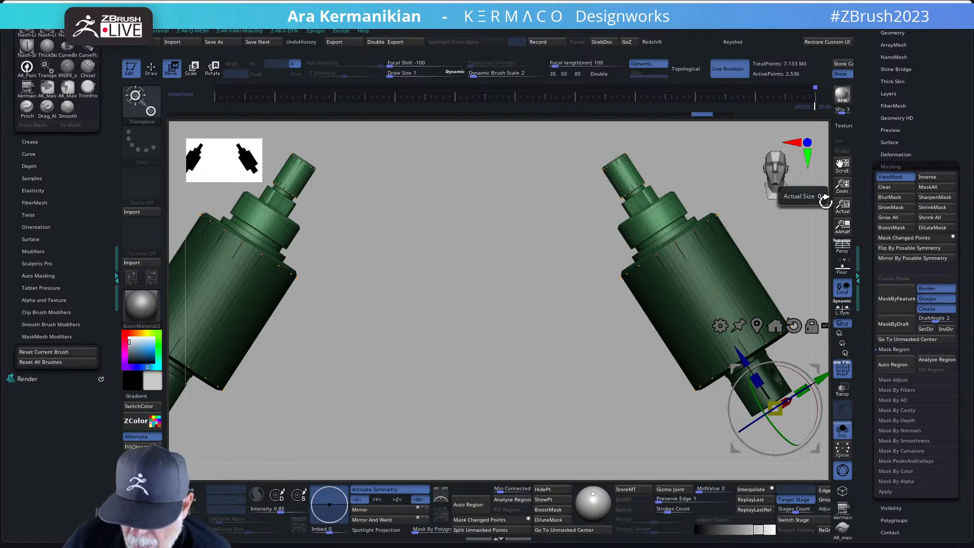
Step: Extend the necks of both pistons by sliding the unmasked collars and shafts outward along the cylinder axis
{"action": "left_click_drag", "start_coordinate": [761, 219], "coordinate": [638, 267], "text": "alt"}
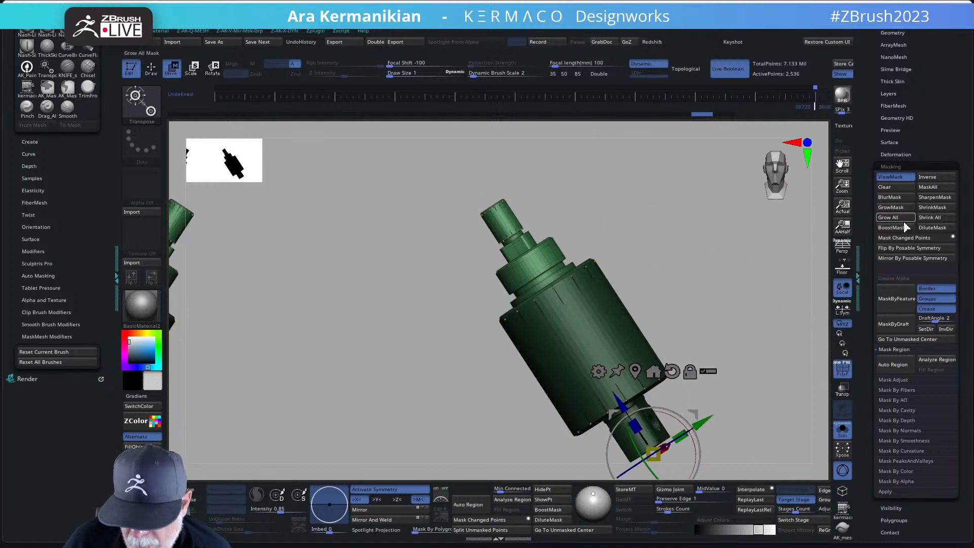
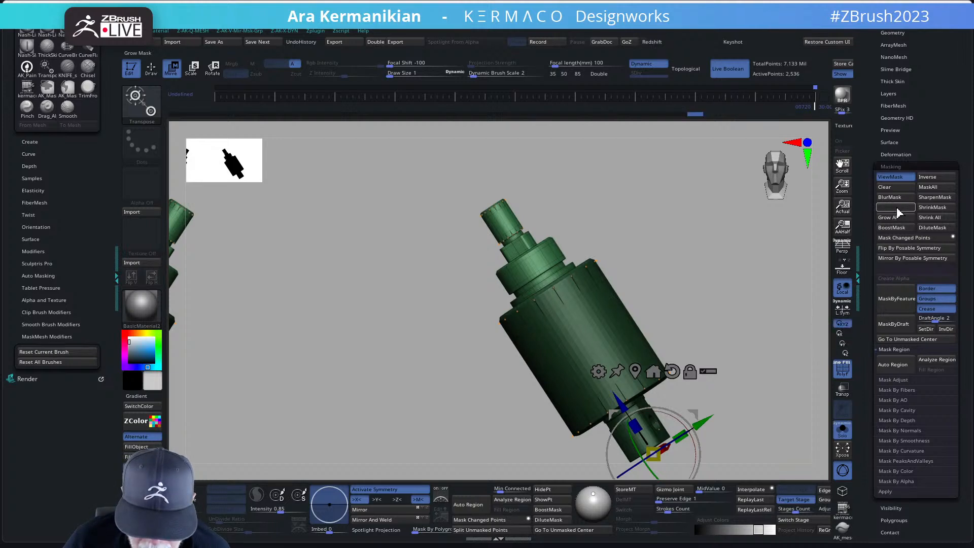
{"action": "mouse_move", "coordinate": [677, 267]}
{"action": "left_mouse_down", "text": "alt"}
{"action": "mouse_move", "coordinate": [652, 194]}
{"action": "mouse_move", "coordinate": [581, 184]}
{"action": "mouse_move", "coordinate": [780, 463]}
{"action": "mouse_move", "coordinate": [272, 461]}
{"action": "mouse_move", "coordinate": [283, 389]}
{"action": "left_mouse_up", "text": "alt"}
{"action": "left_click_drag", "start_coordinate": [620, 344], "coordinate": [608, 323]}
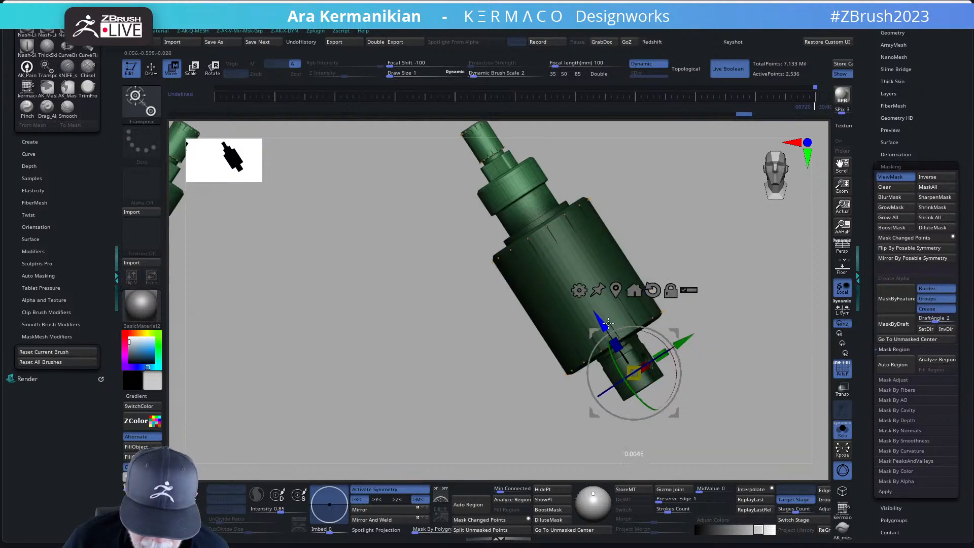
Step: Show the full bust again and stretch the pistons along their length toward the jaw
{"action": "left_click", "coordinate": [843, 428]}
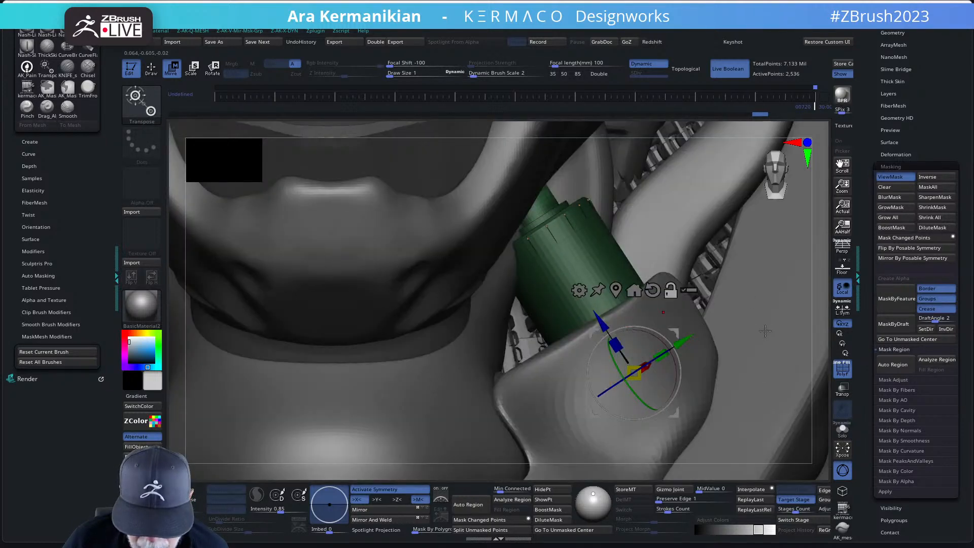
{"action": "key", "text": "f"}
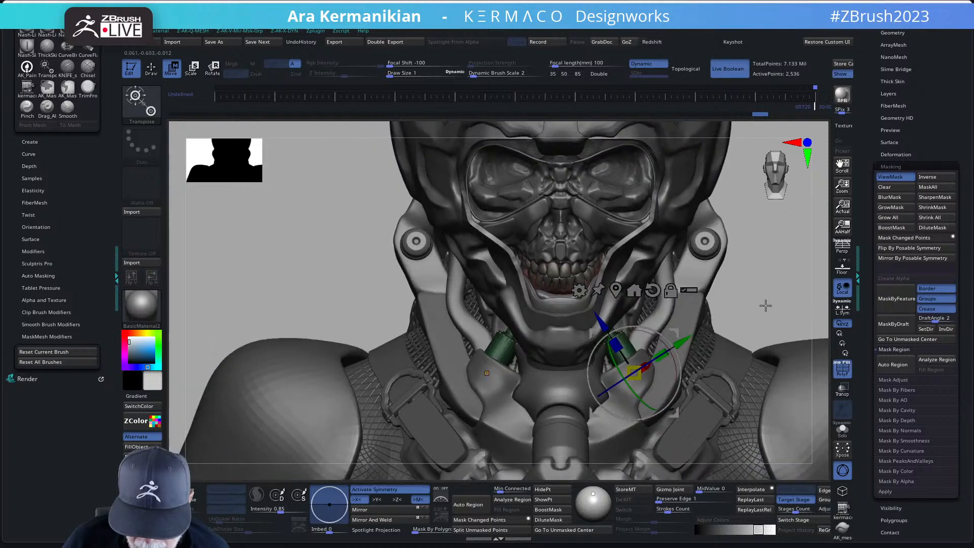
{"action": "mouse_move", "coordinate": [766, 305]}
{"action": "left_mouse_down"}
{"action": "mouse_move", "coordinate": [565, 326]}
{"action": "mouse_move", "coordinate": [612, 313]}
{"action": "mouse_move", "coordinate": [606, 300]}
{"action": "left_mouse_up"}
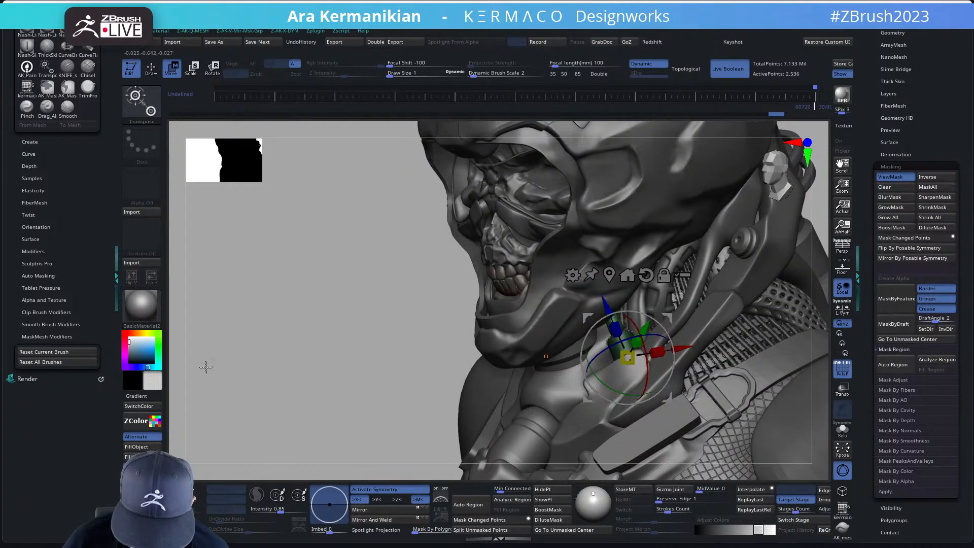
{"action": "mouse_move", "coordinate": [244, 350]}
{"action": "left_mouse_down"}
{"action": "mouse_move", "coordinate": [279, 335]}
{"action": "mouse_move", "coordinate": [263, 349]}
{"action": "left_mouse_up"}
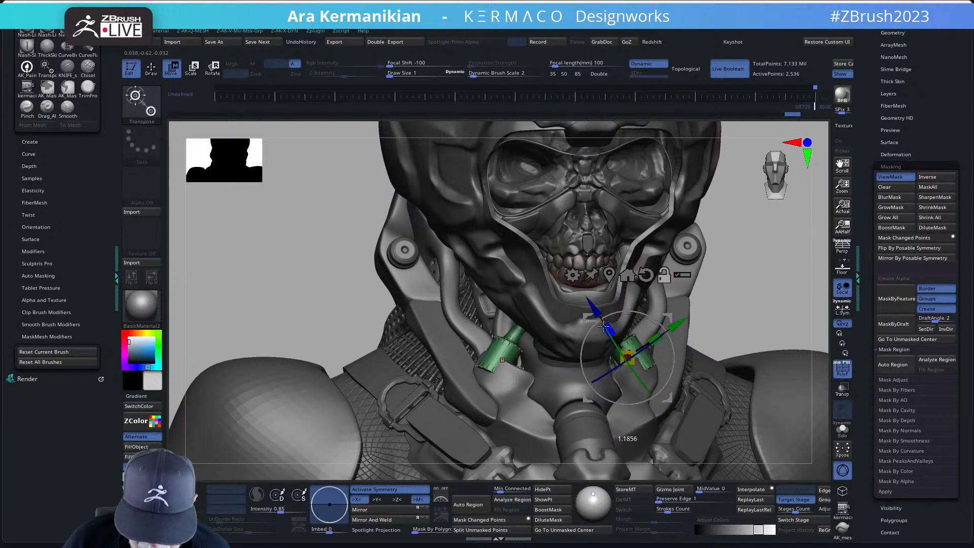
Step: Isolate the pistons, turn on Local Symmetry and retry the gizmo adjustment of the cylinder bodies, undoing each attempt
{"action": "left_click", "coordinate": [842, 431]}
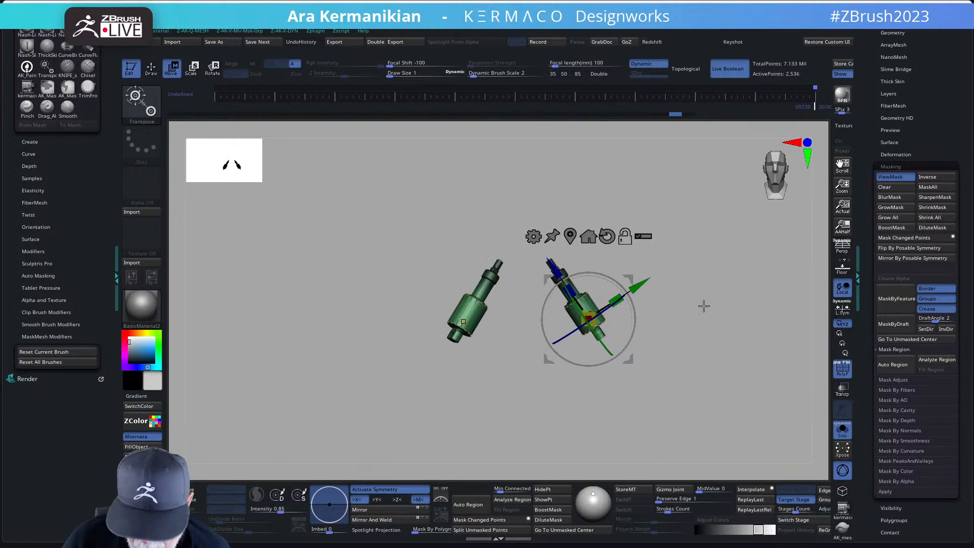
{"action": "left_click_drag", "start_coordinate": [576, 294], "coordinate": [708, 285]}
{"action": "key", "text": "ctrl+z"}
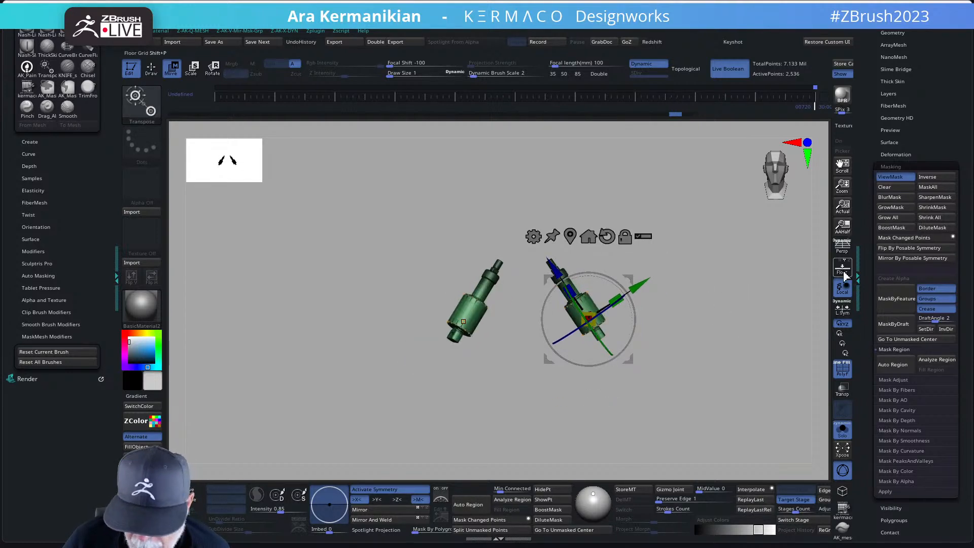
{"action": "left_click", "coordinate": [842, 310]}
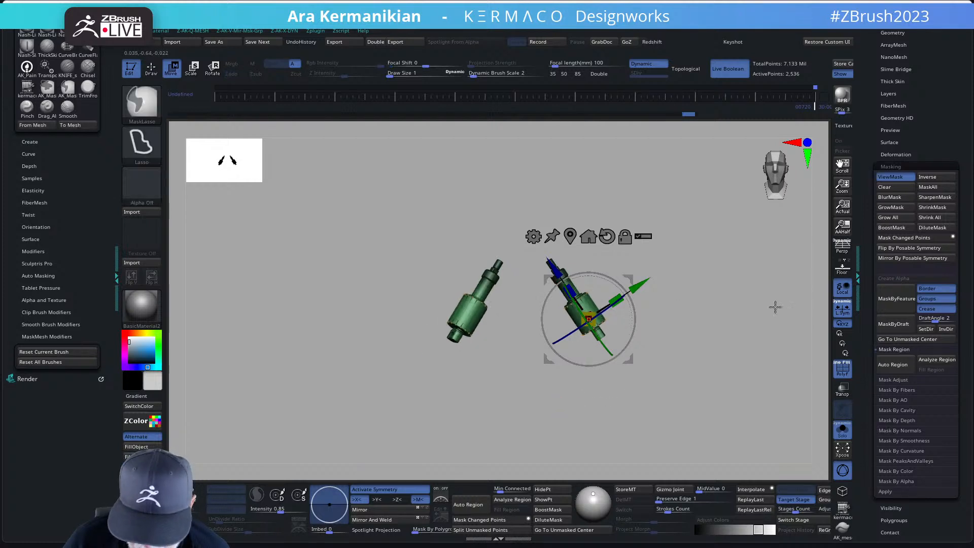
{"action": "left_click", "coordinate": [844, 297]}
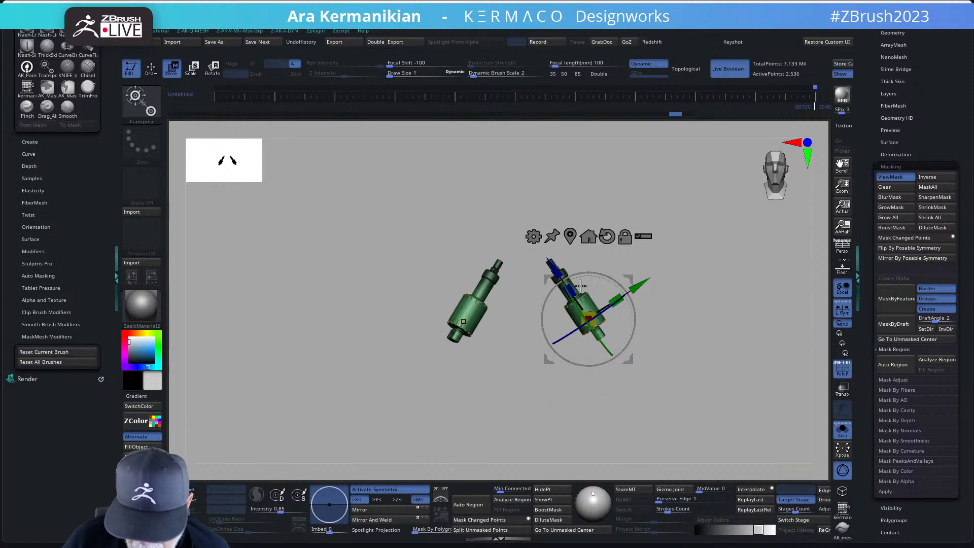
{"action": "left_click_drag", "start_coordinate": [567, 288], "coordinate": [571, 310]}
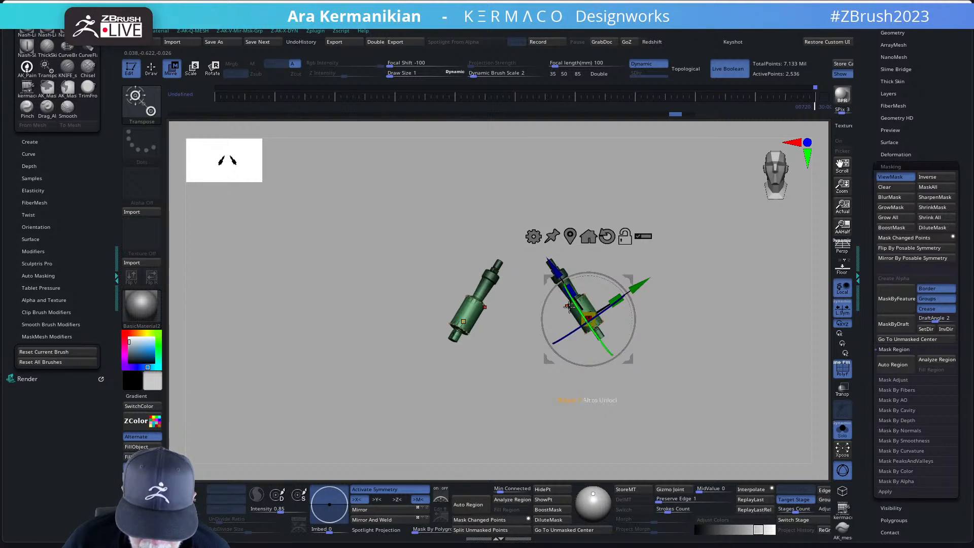
{"action": "key", "text": "ctrl+z"}
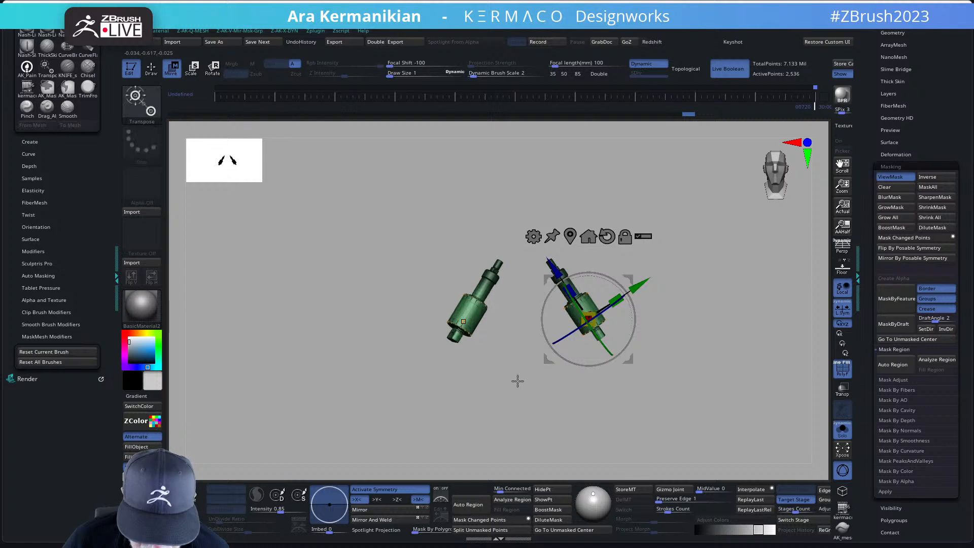
Step: Give the masked necks of both pistons their own polygroup, up to the junction with the cylinder body
{"action": "left_click_drag", "start_coordinate": [517, 381], "coordinate": [519, 407], "text": "alt"}
{"action": "mouse_move", "coordinate": [440, 320]}
{"action": "left_mouse_down", "text": "alt"}
{"action": "mouse_move", "coordinate": [493, 366]}
{"action": "mouse_move", "coordinate": [477, 374]}
{"action": "mouse_move", "coordinate": [485, 369]}
{"action": "left_mouse_up", "text": "alt"}
{"action": "mouse_move", "coordinate": [310, 247]}
{"action": "left_mouse_down", "text": "ctrl"}
{"action": "mouse_move", "coordinate": [431, 167]}
{"action": "mouse_move", "coordinate": [489, 342]}
{"action": "mouse_move", "coordinate": [470, 348]}
{"action": "mouse_move", "coordinate": [463, 366]}
{"action": "mouse_move", "coordinate": [474, 377]}
{"action": "left_mouse_up", "text": "ctrl"}
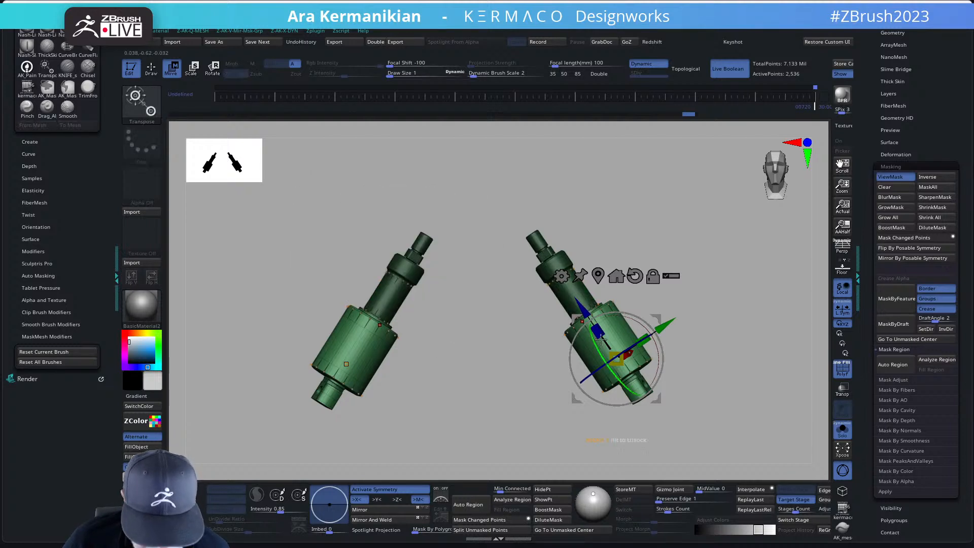
{"action": "mouse_move", "coordinate": [600, 335]}
{"action": "left_mouse_down", "text": "alt"}
{"action": "mouse_move", "coordinate": [592, 311]}
{"action": "mouse_move", "coordinate": [605, 349]}
{"action": "mouse_move", "coordinate": [599, 327]}
{"action": "left_mouse_up", "text": "alt"}
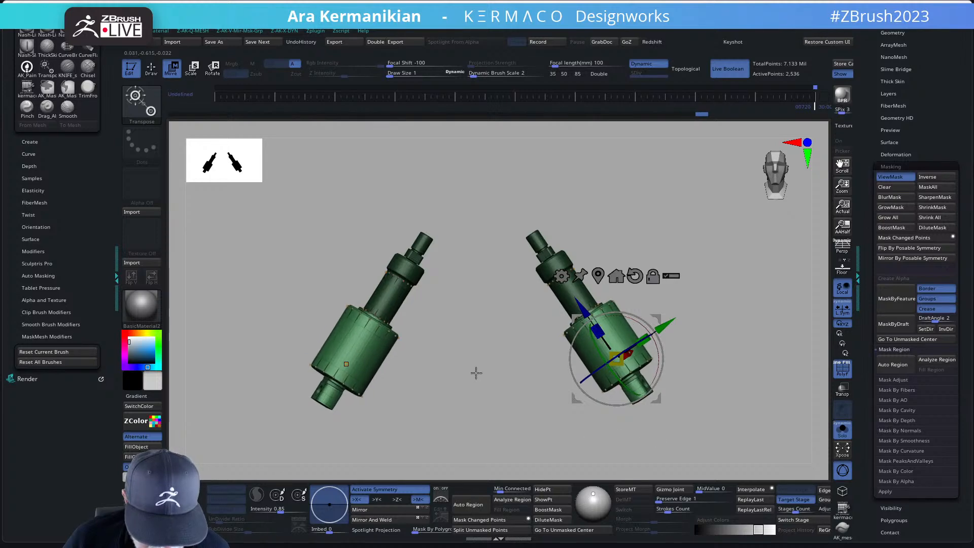
{"action": "left_click_drag", "start_coordinate": [477, 394], "coordinate": [413, 382], "text": "alt"}
{"action": "left_click_drag", "start_coordinate": [260, 328], "coordinate": [285, 394], "text": "alt"}
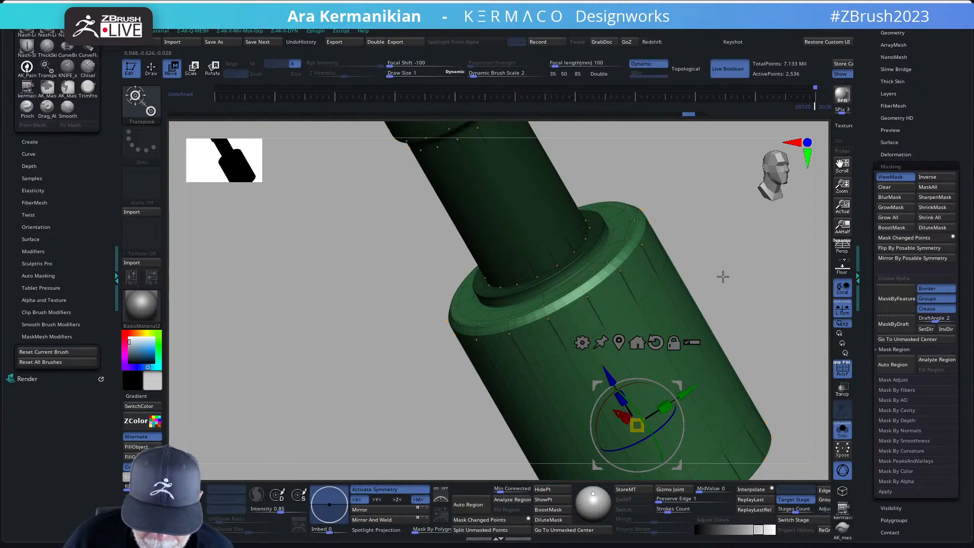
{"action": "left_click_drag", "start_coordinate": [726, 275], "coordinate": [685, 269]}
{"action": "key", "text": "q"}
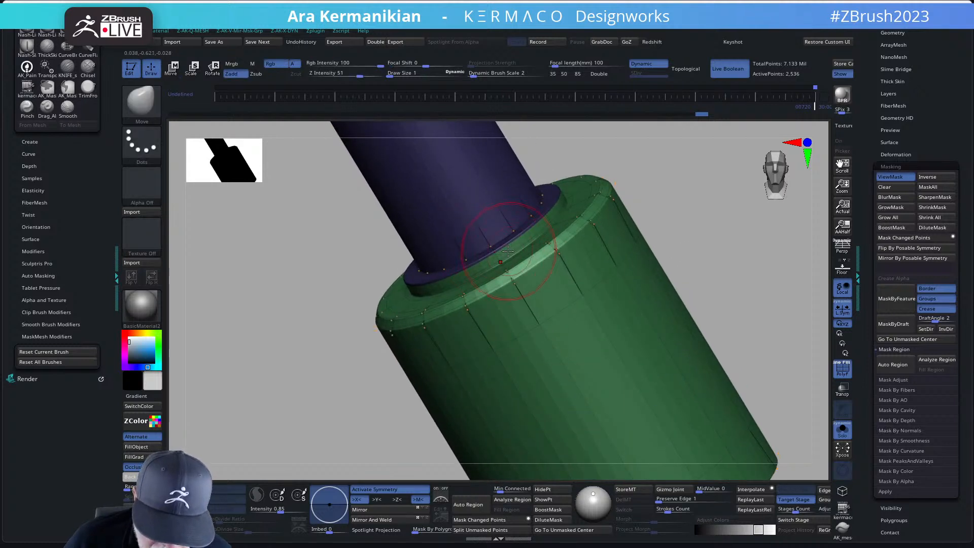
Step: Switch to the ZModeler brush and set its edge and polygon actions to PolyGroup, with Polyloop as the polygon target
{"action": "key", "text": "b"}
{"action": "key", "text": "z"}
{"action": "key", "text": "m"}
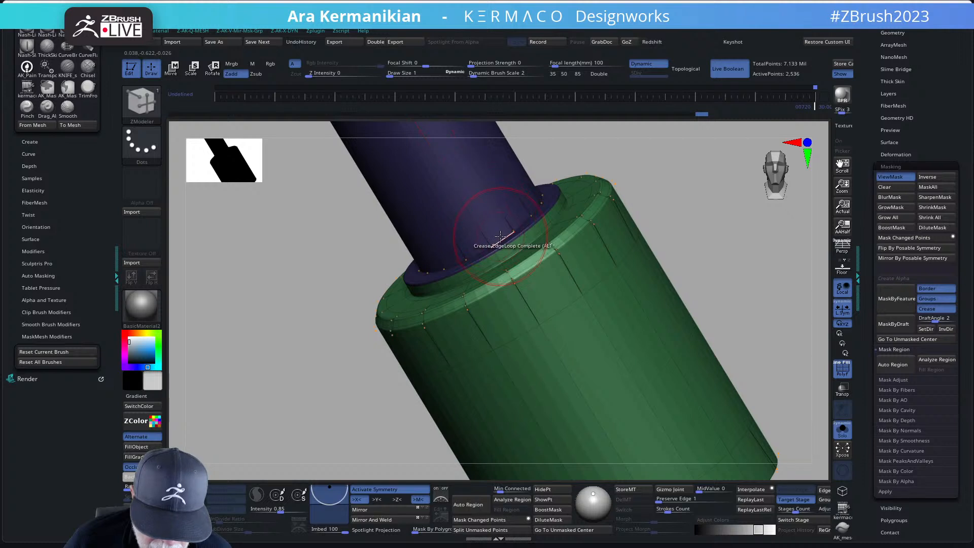
{"action": "key", "text": "space"}
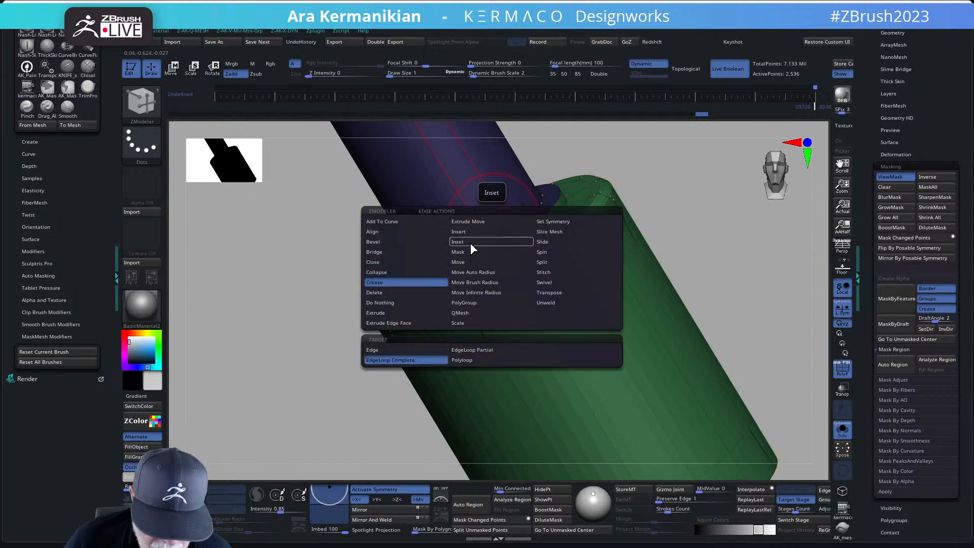
{"action": "left_click", "coordinate": [463, 303]}
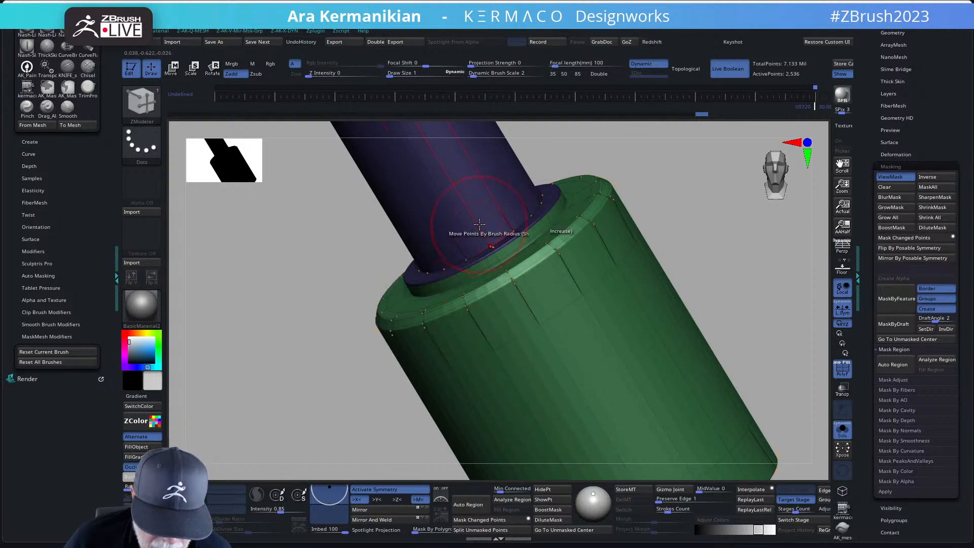
{"action": "key", "text": "space"}
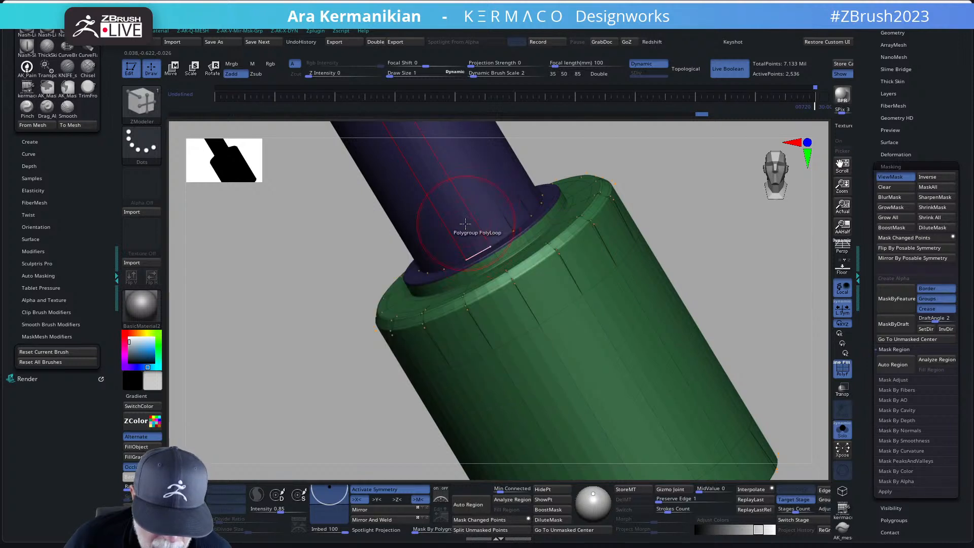
{"action": "key", "text": "space"}
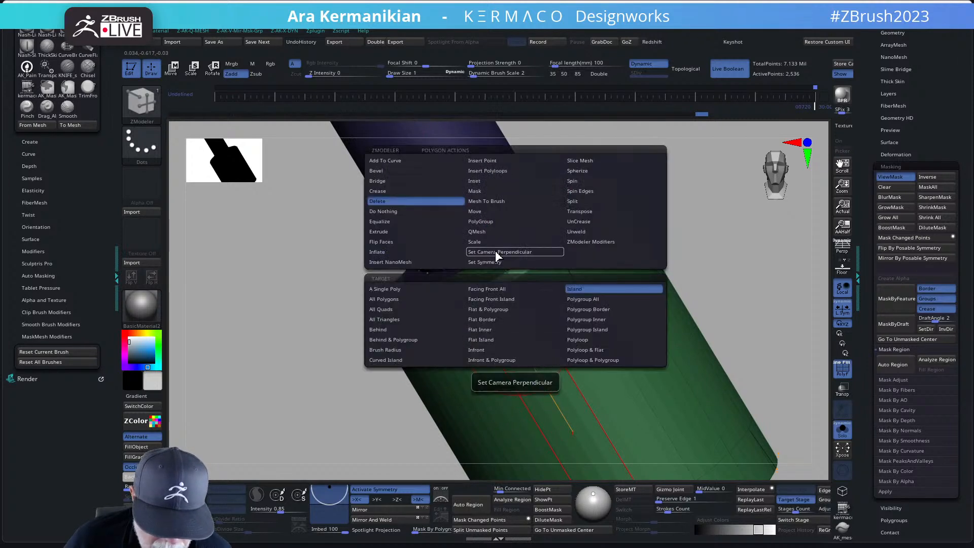
{"action": "left_click", "coordinate": [482, 222]}
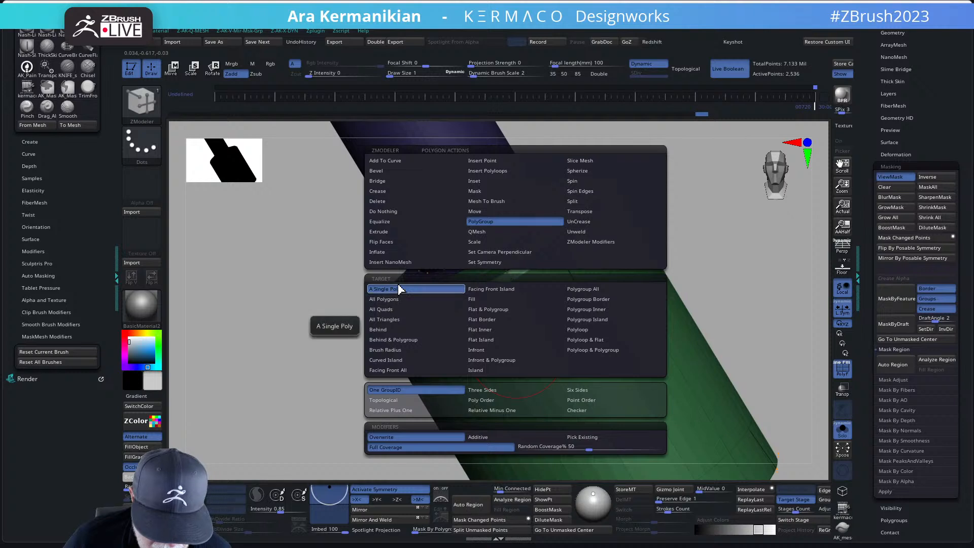
{"action": "left_click", "coordinate": [578, 330]}
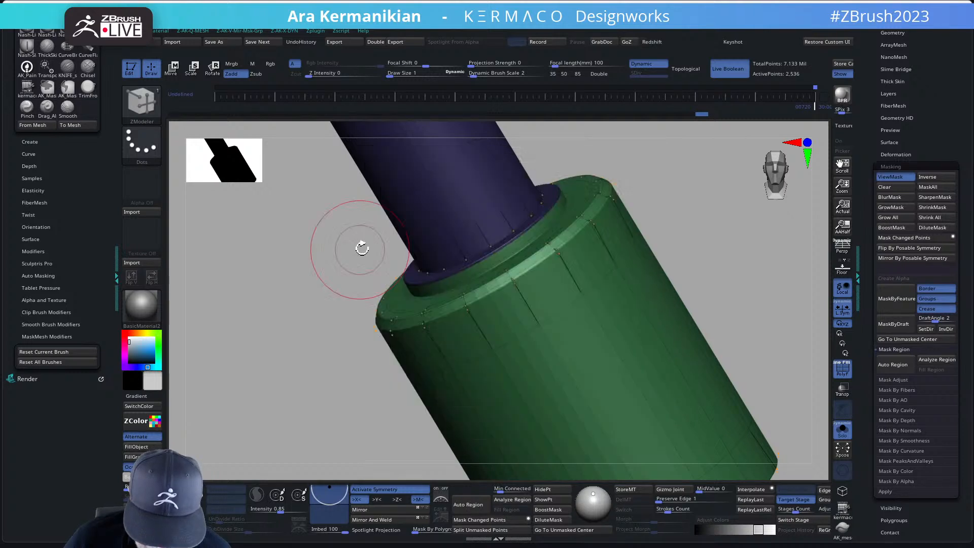
Step: Try the A Single Poly target, return to Polyloop and add the flange's side loop at the neck base to the neck polygroup
{"action": "left_click", "coordinate": [498, 224]}
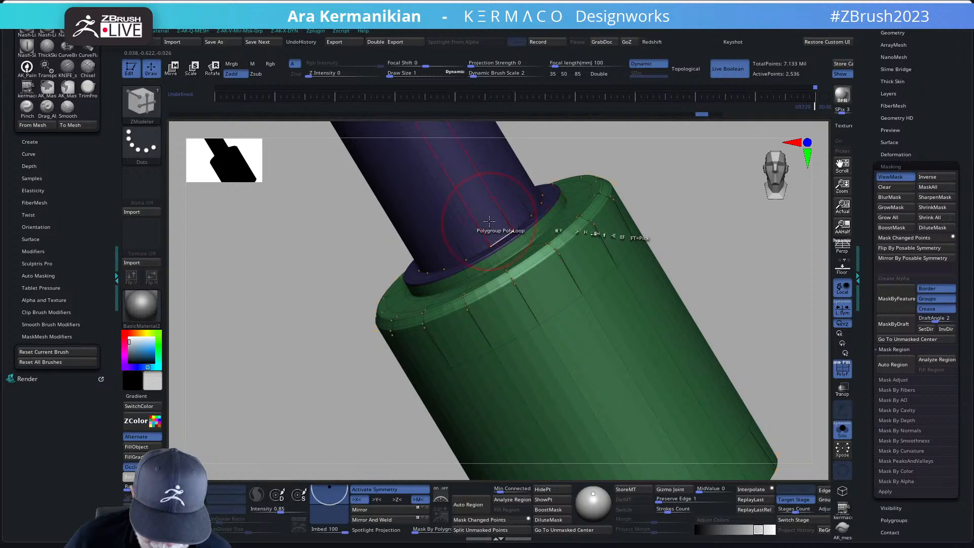
{"action": "key", "text": "space"}
{"action": "left_click", "coordinate": [374, 349]}
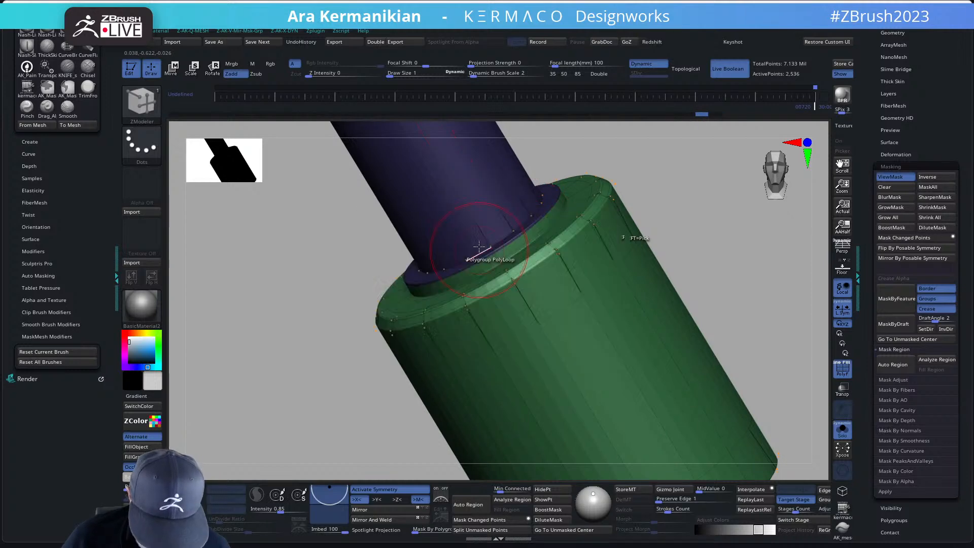
{"action": "key", "text": "space"}
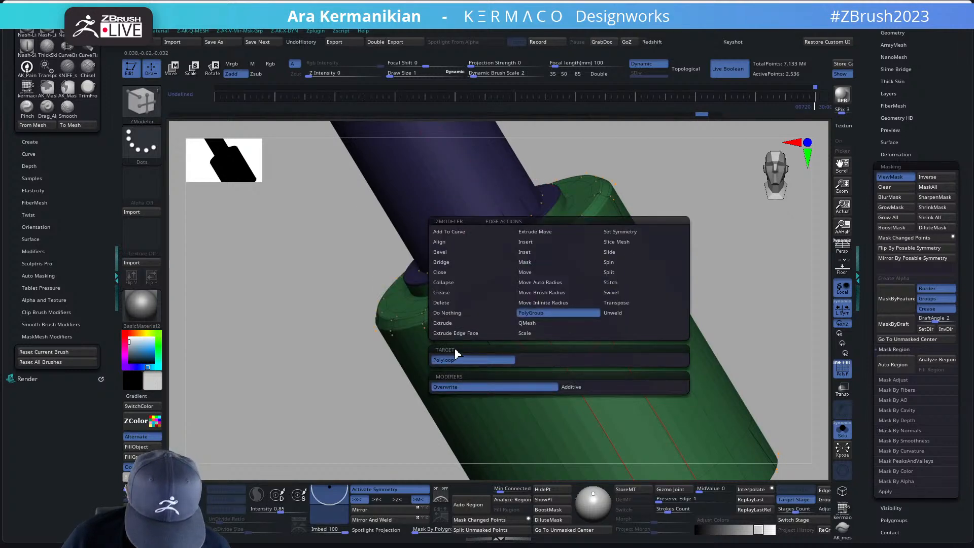
{"action": "left_click", "coordinate": [510, 322]}
{"action": "key", "text": "space"}
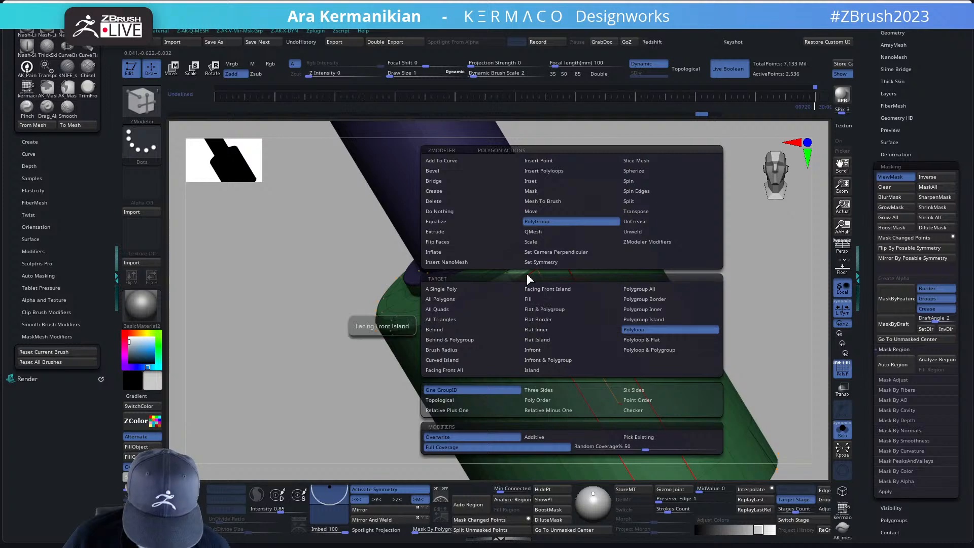
{"action": "left_click", "coordinate": [444, 293]}
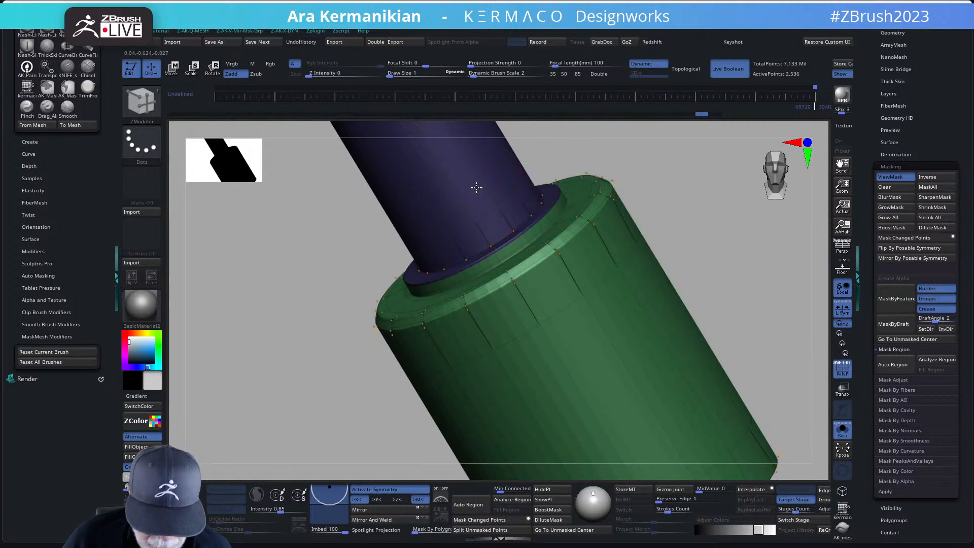
{"action": "key", "text": "space"}
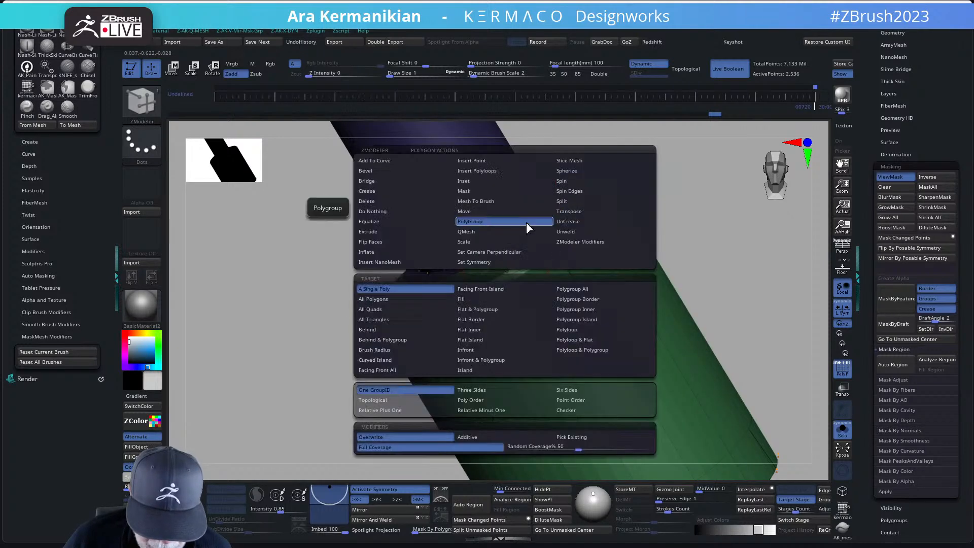
{"action": "left_click", "coordinate": [566, 330]}
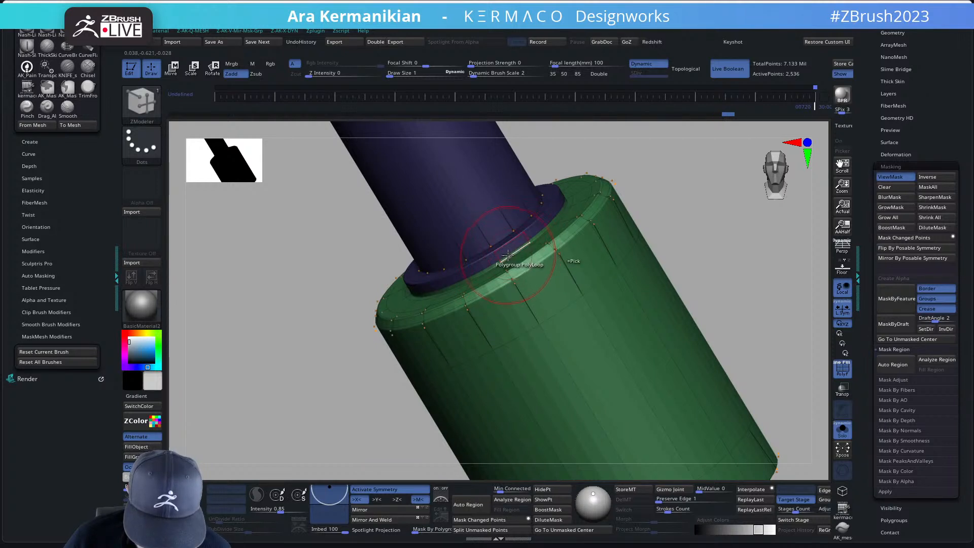
Step: Extend the neck polygroup over the next loop below the flange and turn off Dynamic Subdivision
{"action": "left_click_drag", "start_coordinate": [717, 203], "coordinate": [659, 240]}
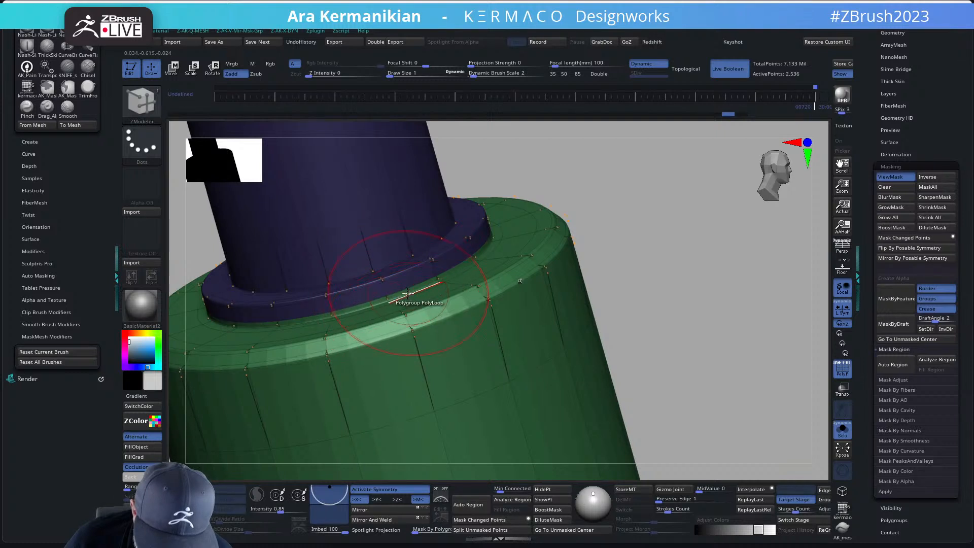
{"action": "left_click", "coordinate": [407, 294]}
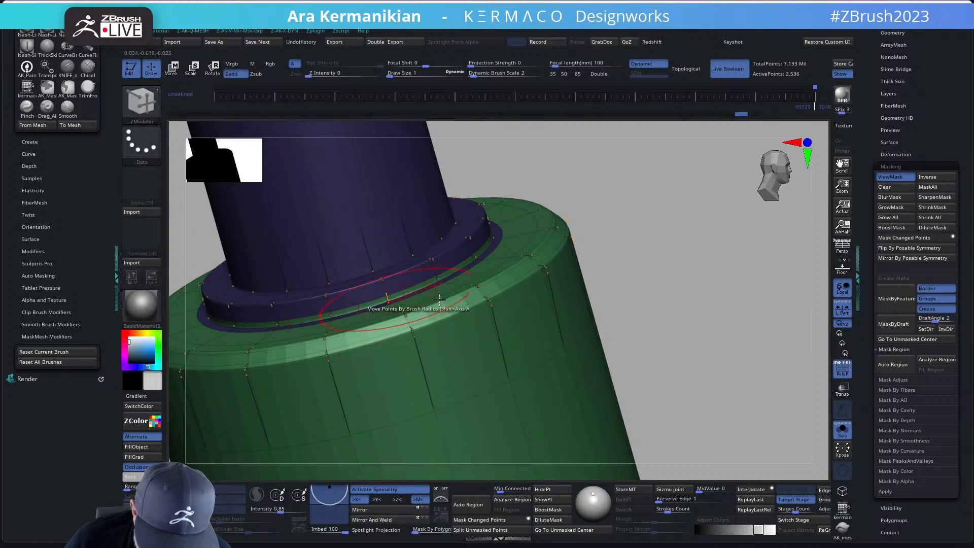
{"action": "key", "text": "shift+d"}
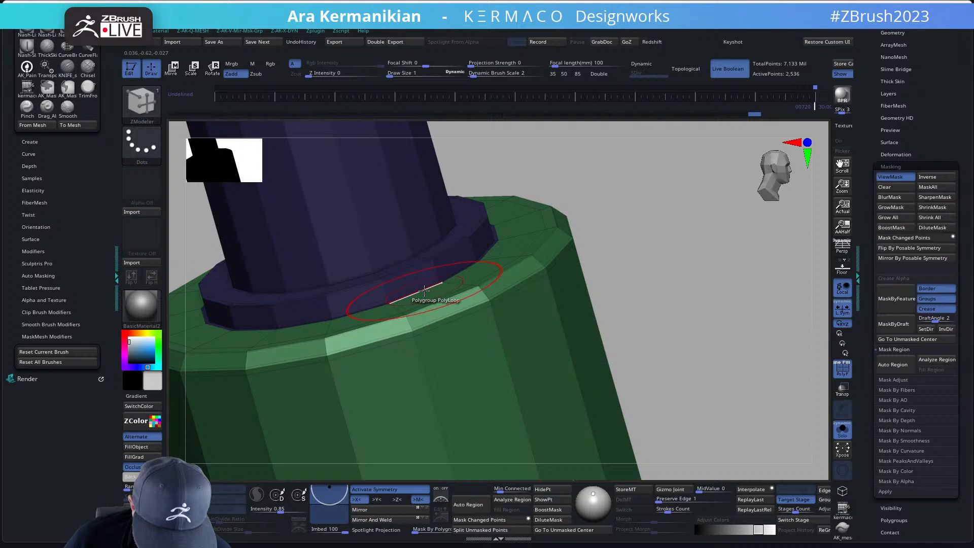
Step: Assign the top rings, sides and lower ends of the cylinder bodies to polygroups separate from the necks and lower shafts
{"action": "left_click_drag", "start_coordinate": [641, 245], "coordinate": [644, 280]}
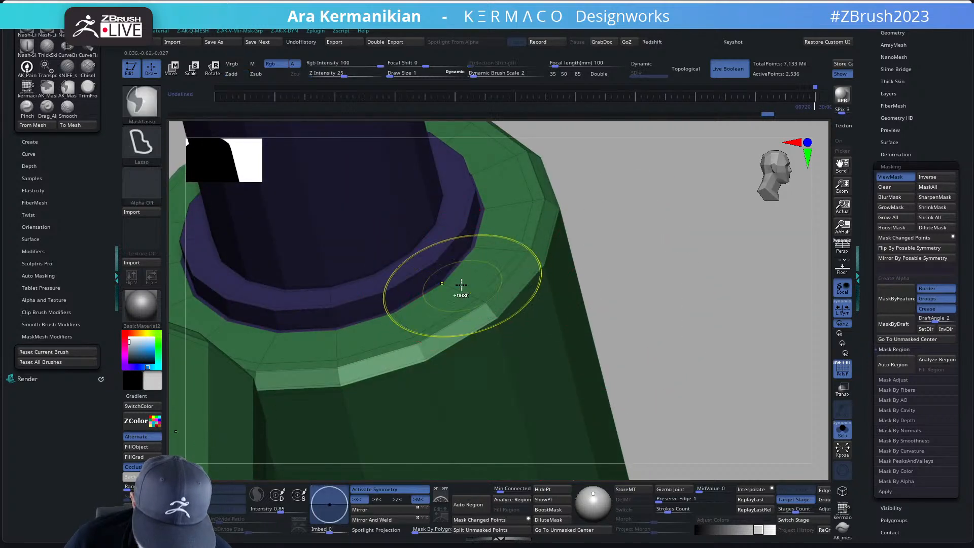
{"action": "left_click", "coordinate": [470, 283]}
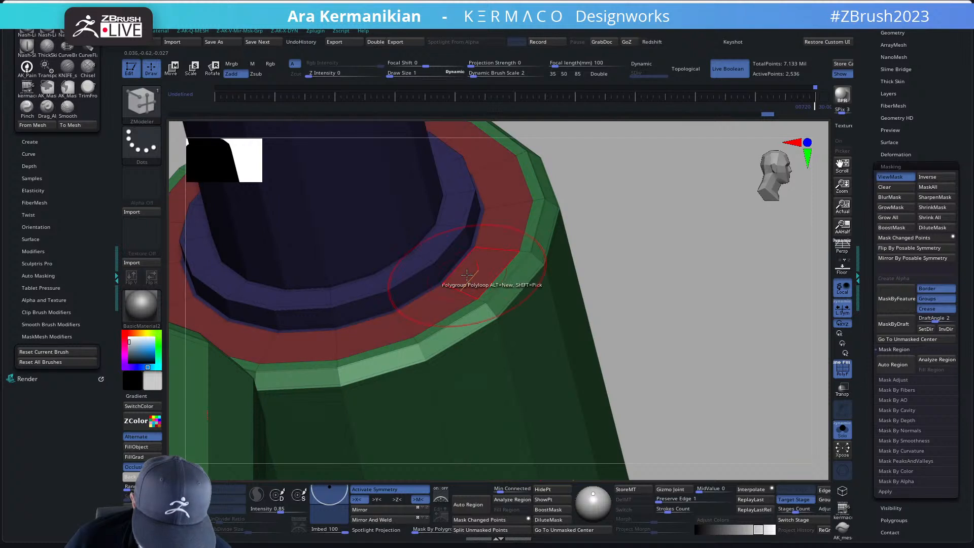
{"action": "left_click", "coordinate": [452, 271]}
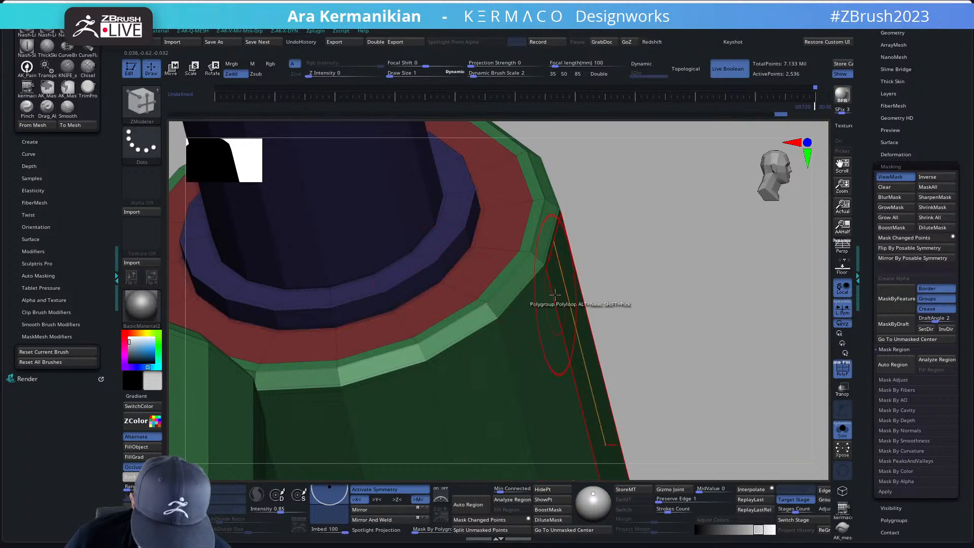
{"action": "key", "text": "space"}
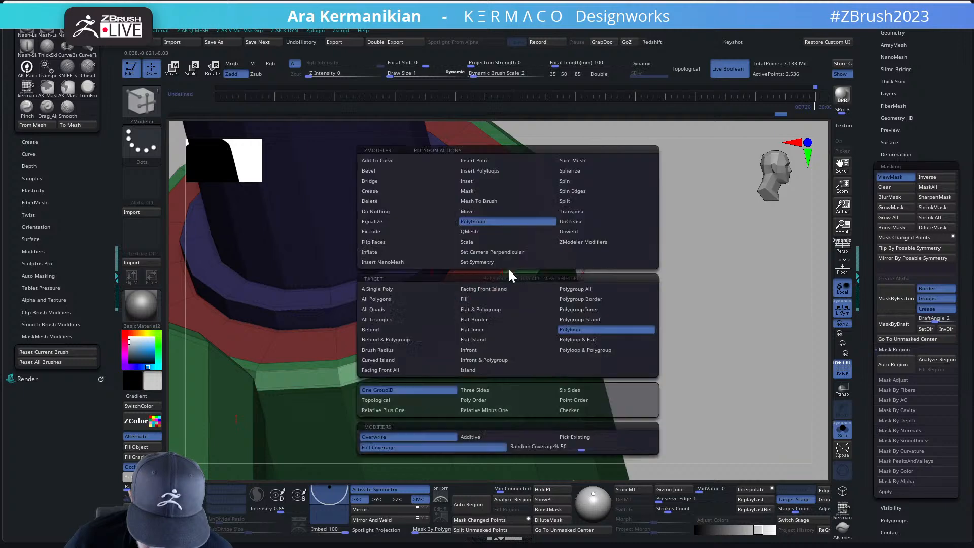
{"action": "left_click", "coordinate": [580, 319]}
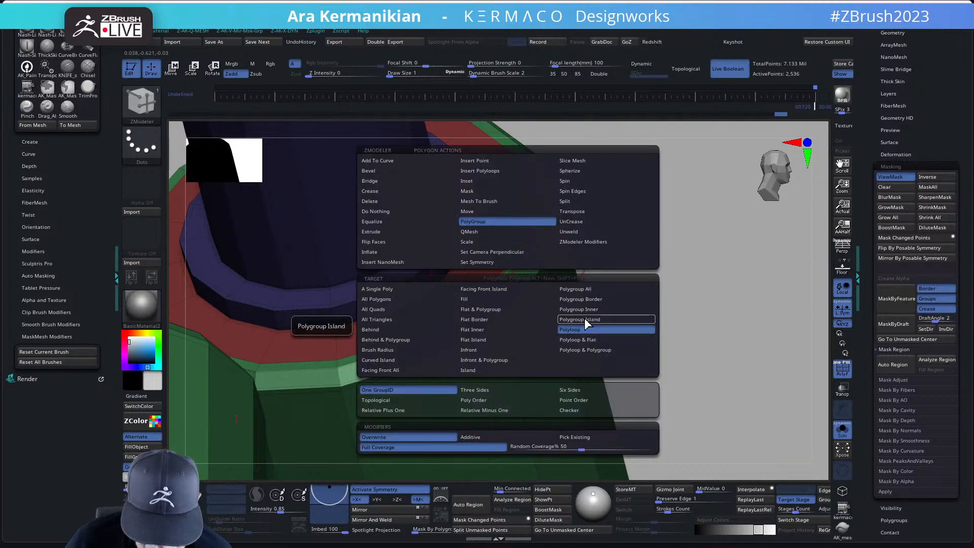
{"action": "left_click", "coordinate": [517, 283]}
{"action": "left_click_drag", "start_coordinate": [682, 315], "coordinate": [472, 226], "text": "alt"}
{"action": "left_click_drag", "start_coordinate": [744, 327], "coordinate": [637, 274], "text": "shift"}
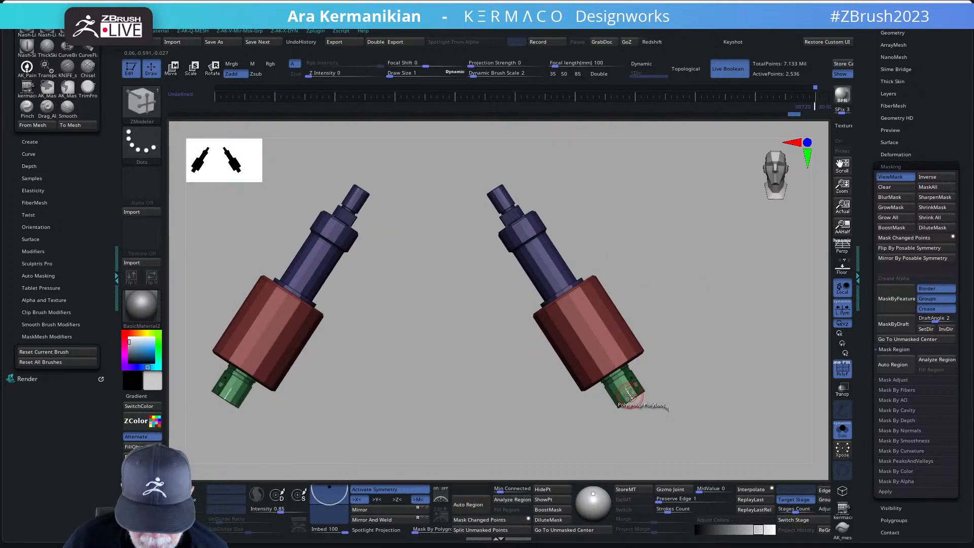
Step: Hide the polygroups of the lower shafts, cylinder sides and end discs, leaving only the piston necks visible
{"action": "key", "text": "ctrl+shift"}
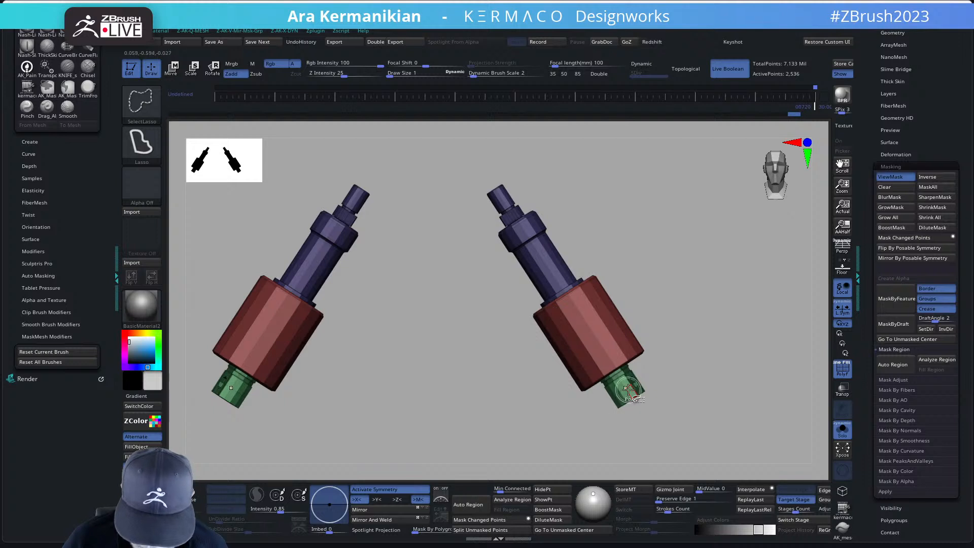
{"action": "left_click", "coordinate": [627, 388], "text": "ctrl+shift"}
{"action": "left_click", "coordinate": [680, 345], "text": "ctrl+shift"}
{"action": "left_click", "coordinate": [613, 333], "text": "ctrl+alt+shift"}
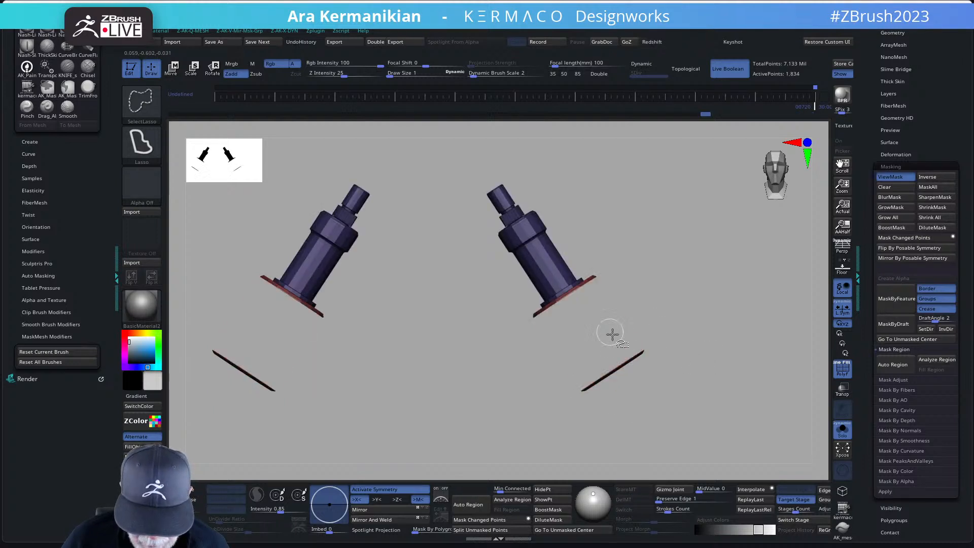
{"action": "left_click_drag", "start_coordinate": [741, 424], "coordinate": [635, 373]}
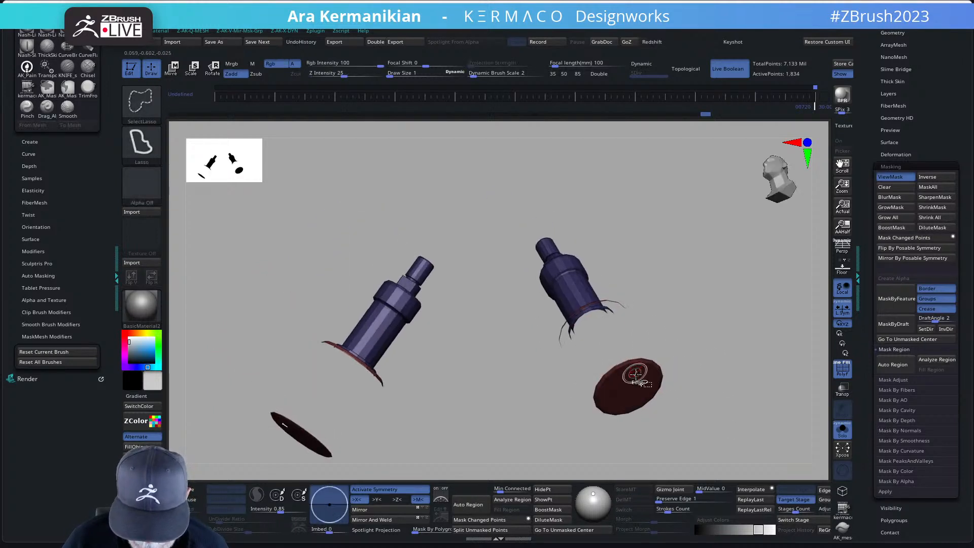
{"action": "left_click", "coordinate": [680, 359], "text": "ctrl+shift"}
{"action": "left_click", "coordinate": [724, 333], "text": "ctrl+shift"}
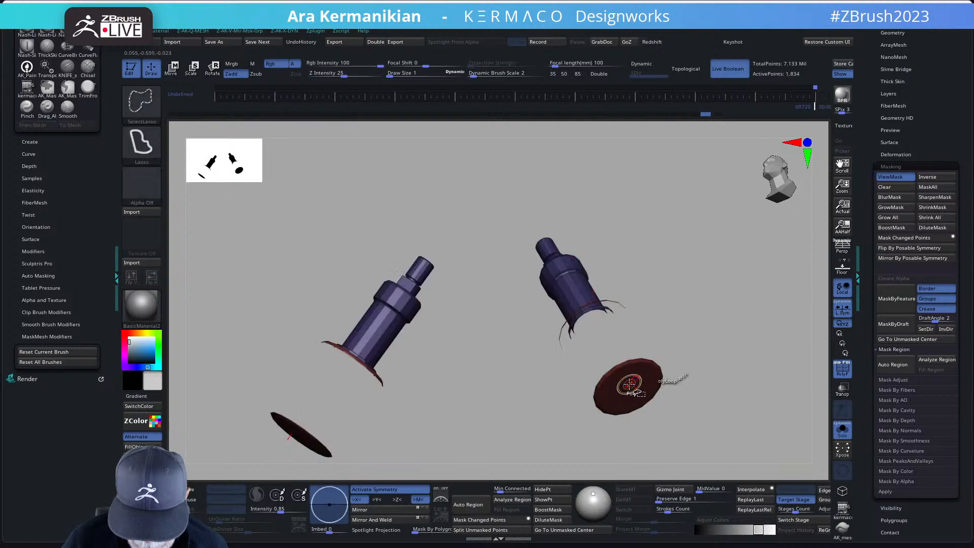
{"action": "left_click", "coordinate": [629, 384], "text": "ctrl+alt+shift"}
{"action": "mouse_move", "coordinate": [665, 327]}
{"action": "left_mouse_down"}
{"action": "mouse_move", "coordinate": [694, 375]}
{"action": "mouse_move", "coordinate": [688, 359]}
{"action": "left_mouse_up"}
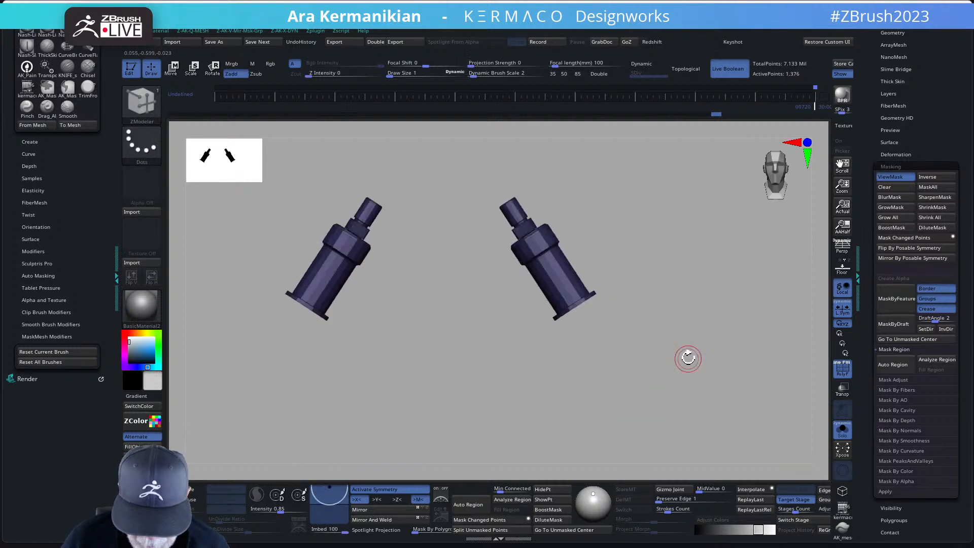
Step: Mask the cylinder bodies and lower shafts while keeping the necks unmasked, and show the full bust again
{"action": "mouse_move", "coordinate": [456, 169]}
{"action": "left_mouse_down", "text": "ctrl"}
{"action": "mouse_move", "coordinate": [704, 450]}
{"action": "mouse_move", "coordinate": [792, 172]}
{"action": "mouse_move", "coordinate": [487, 175]}
{"action": "left_mouse_up", "text": "ctrl"}
{"action": "left_click", "coordinate": [708, 309], "text": "ctrl+shift"}
{"action": "left_click_drag", "start_coordinate": [680, 315], "coordinate": [702, 317], "text": "ctrl"}
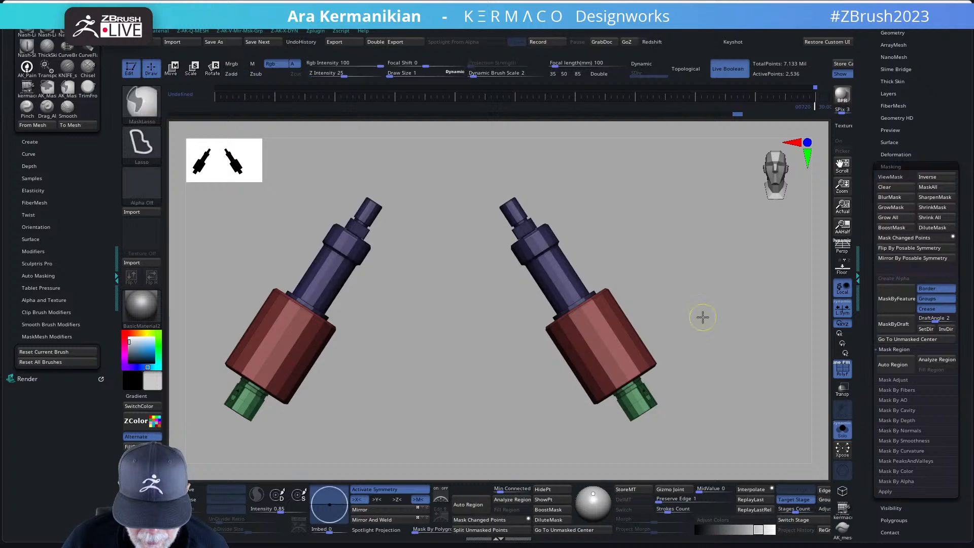
{"action": "key", "text": "ctrl+z"}
{"action": "left_click", "coordinate": [734, 335], "text": "ctrl"}
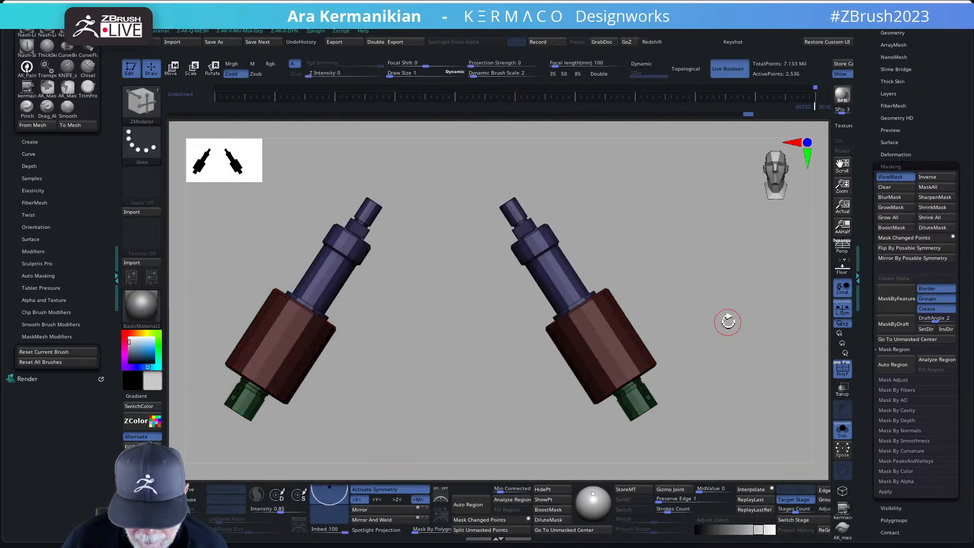
{"action": "left_click", "coordinate": [842, 429]}
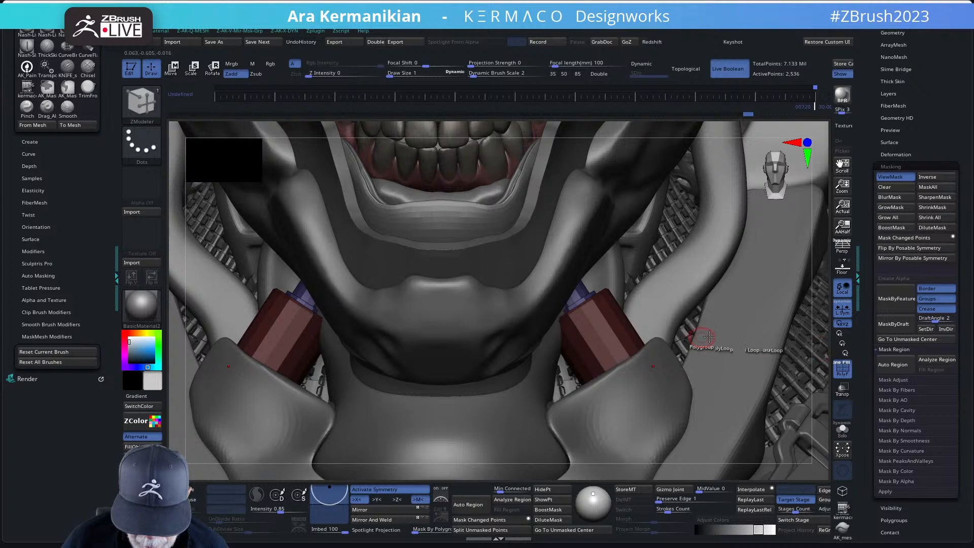
Step: Invert the mask and move the unmasked cylinder bodies along the piston axis
{"action": "left_click", "coordinate": [761, 356], "text": "ctrl"}
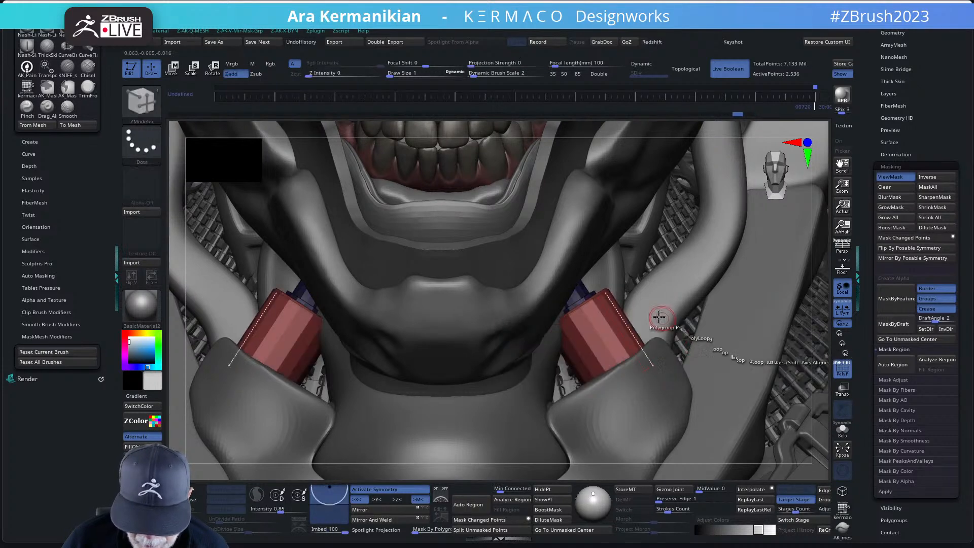
{"action": "key", "text": "w"}
{"action": "left_click_drag", "start_coordinate": [593, 334], "coordinate": [626, 371]}
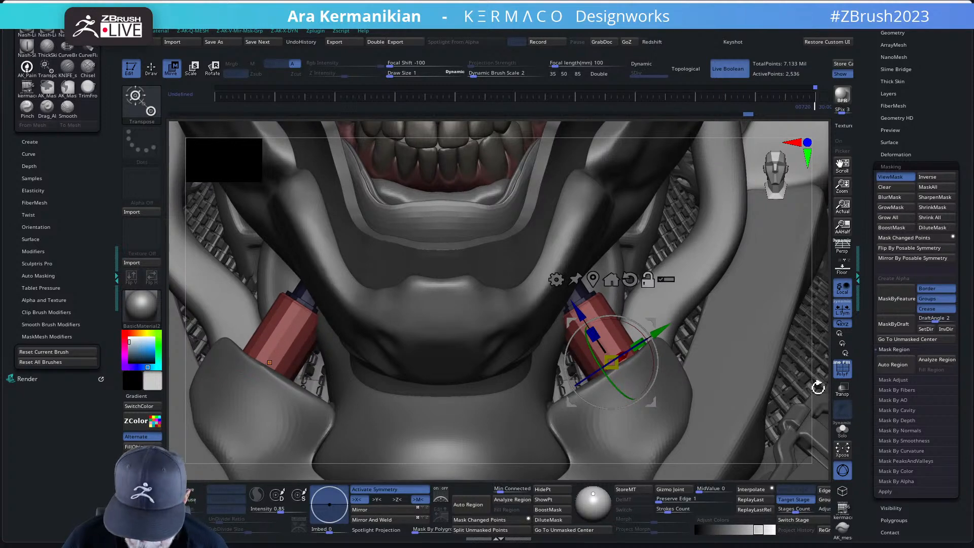
Step: Isolate the pistons and lasso-mask their upper portions, leaving the lower ends of the cylinder bodies and the lower shafts unmasked
{"action": "right_click_drag", "start_coordinate": [766, 367], "coordinate": [721, 340], "text": "ctrl"}
{"action": "mouse_move", "coordinate": [761, 313]}
{"action": "right_mouse_down", "text": "alt"}
{"action": "mouse_move", "coordinate": [722, 239]}
{"action": "mouse_move", "coordinate": [783, 208]}
{"action": "mouse_move", "coordinate": [775, 236]}
{"action": "mouse_move", "coordinate": [717, 250]}
{"action": "mouse_move", "coordinate": [727, 265]}
{"action": "mouse_move", "coordinate": [691, 255]}
{"action": "mouse_move", "coordinate": [680, 274]}
{"action": "right_mouse_up", "text": "alt"}
{"action": "key", "text": "q"}
{"action": "left_click", "coordinate": [844, 428]}
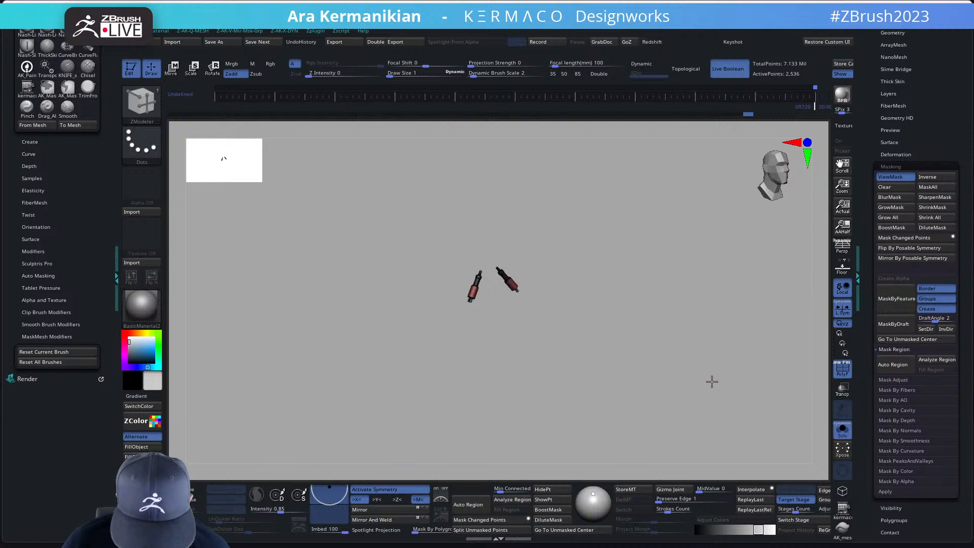
{"action": "right_click_drag", "start_coordinate": [712, 382], "coordinate": [673, 439], "text": "shift"}
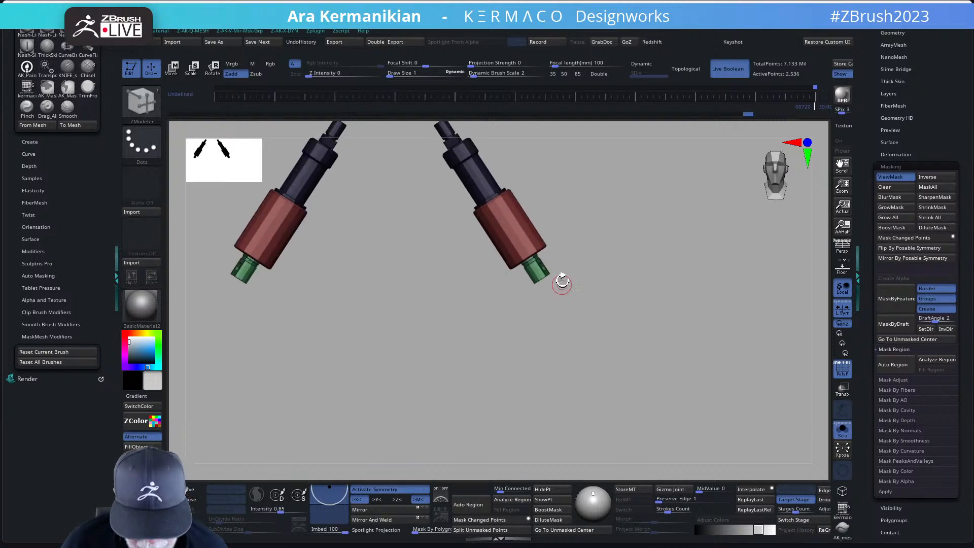
{"action": "right_click_drag", "start_coordinate": [592, 293], "coordinate": [627, 330], "text": "alt"}
{"action": "mouse_move", "coordinate": [458, 144]}
{"action": "left_mouse_down", "text": "ctrl"}
{"action": "mouse_move", "coordinate": [416, 232]}
{"action": "mouse_move", "coordinate": [581, 246]}
{"action": "mouse_move", "coordinate": [481, 130]}
{"action": "left_mouse_up", "text": "ctrl"}
{"action": "left_click", "coordinate": [721, 320], "text": "ctrl"}
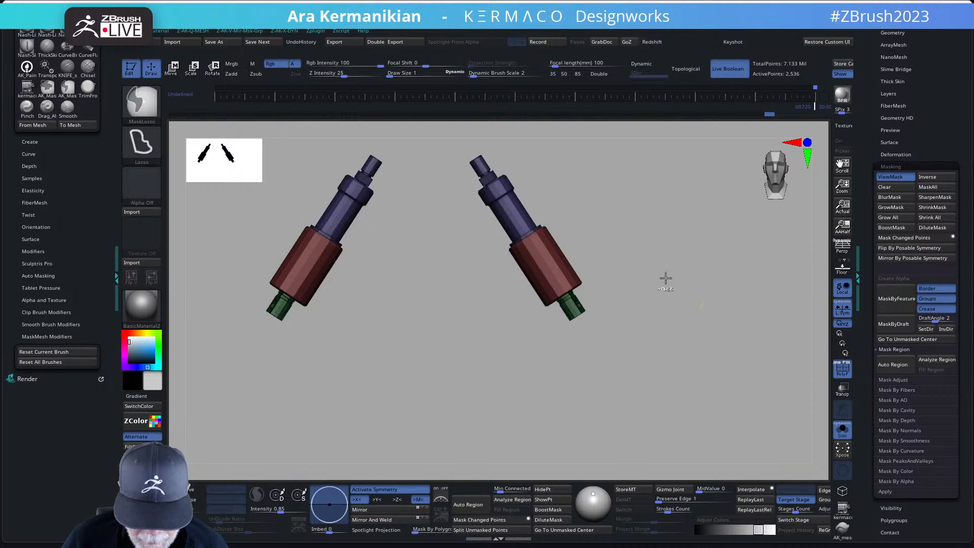
{"action": "left_click_drag", "start_coordinate": [665, 278], "coordinate": [640, 204], "text": "ctrl"}
{"action": "mouse_move", "coordinate": [462, 141]}
{"action": "left_mouse_down", "text": "ctrl"}
{"action": "mouse_move", "coordinate": [394, 219]}
{"action": "mouse_move", "coordinate": [553, 256]}
{"action": "mouse_move", "coordinate": [487, 144]}
{"action": "left_mouse_up", "text": "ctrl"}
Step: Shorten the cylinder bodies by moving their unmasked lower ends up toward the necks, and check the pistons within the full bust
{"action": "key", "text": "w"}
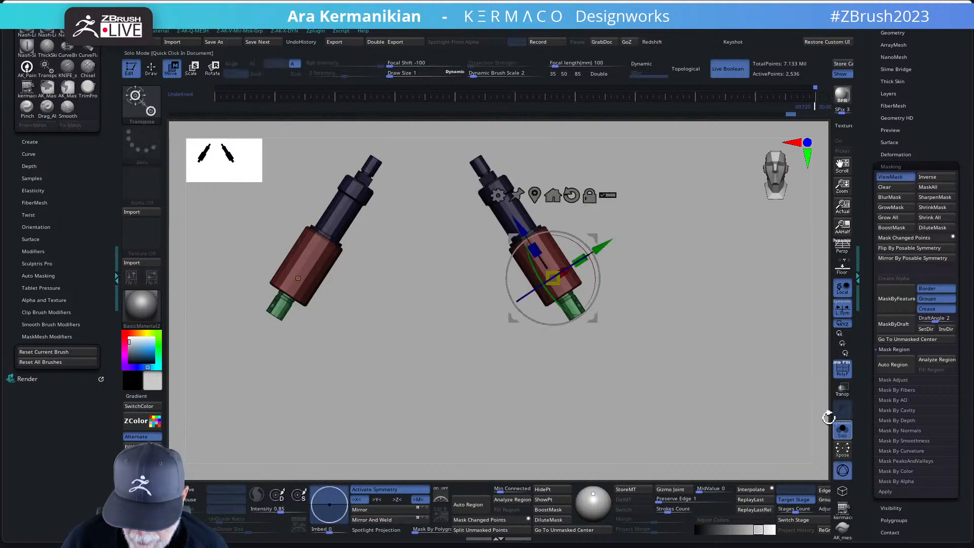
{"action": "left_click_drag", "start_coordinate": [523, 229], "coordinate": [510, 209]}
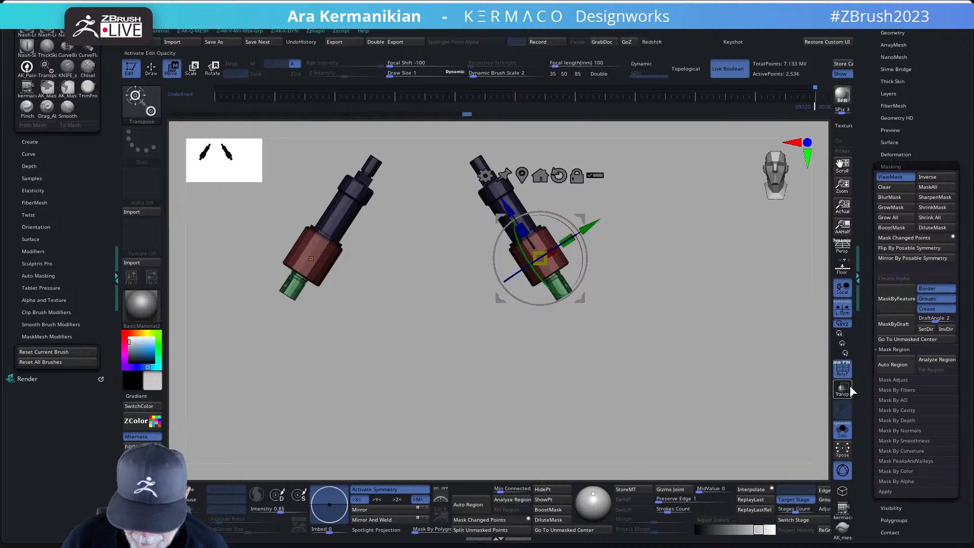
{"action": "left_click", "coordinate": [842, 429]}
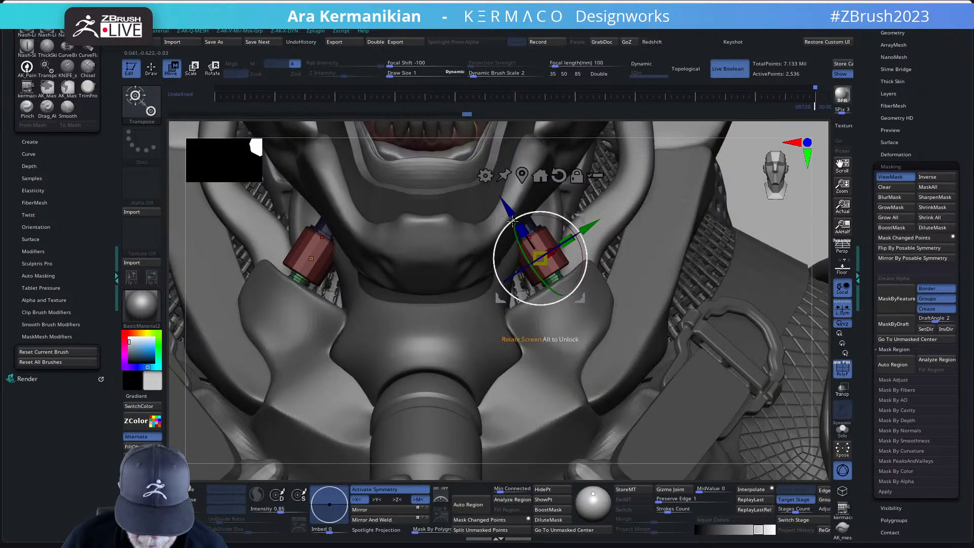
{"action": "mouse_move", "coordinate": [758, 253]}
{"action": "left_mouse_down"}
{"action": "mouse_move", "coordinate": [734, 254]}
{"action": "mouse_move", "coordinate": [761, 284]}
{"action": "mouse_move", "coordinate": [765, 259]}
{"action": "left_mouse_up"}
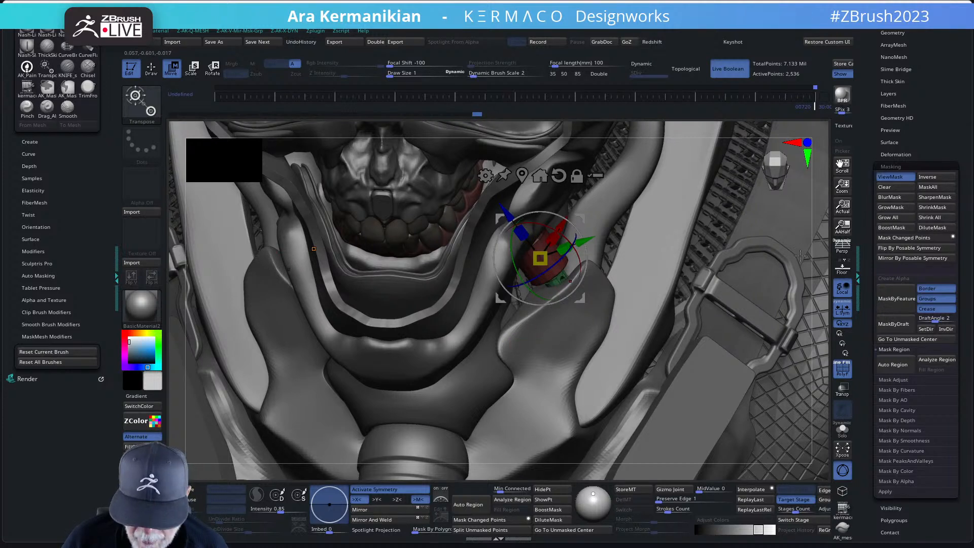
{"action": "key", "text": "q"}
{"action": "left_click_drag", "start_coordinate": [816, 285], "coordinate": [830, 228]}
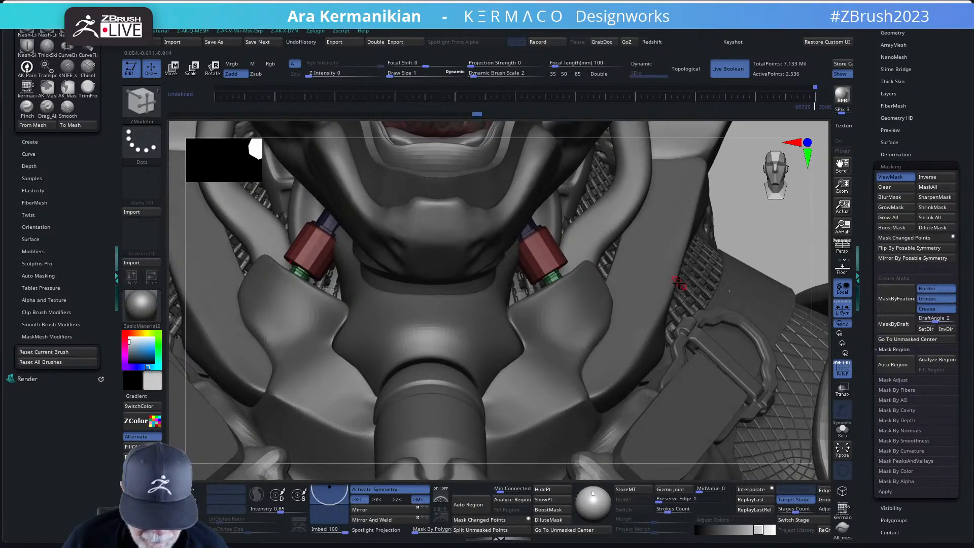
Step: Turn off the mask display and duplicate the piston subtool
{"action": "key", "text": "ctrl+h"}
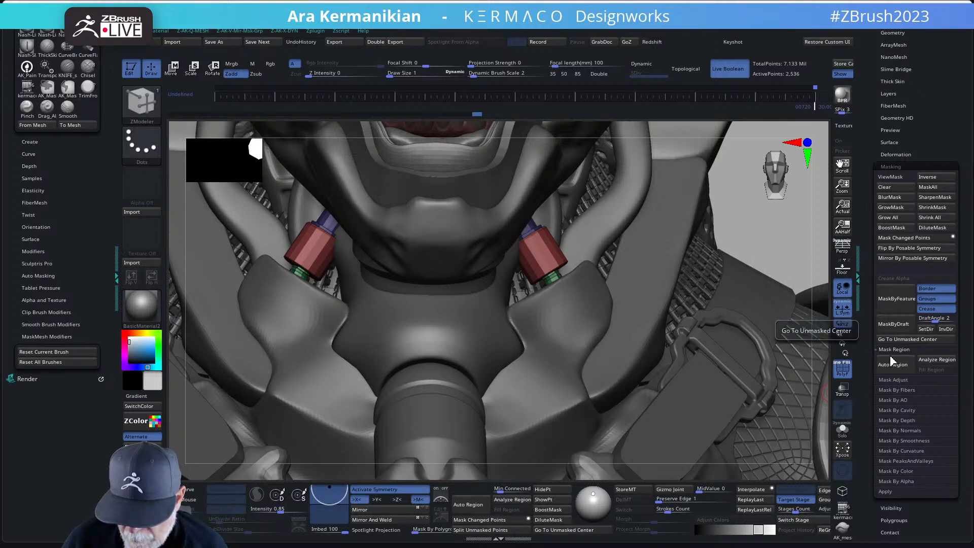
{"action": "left_click", "coordinate": [885, 163]}
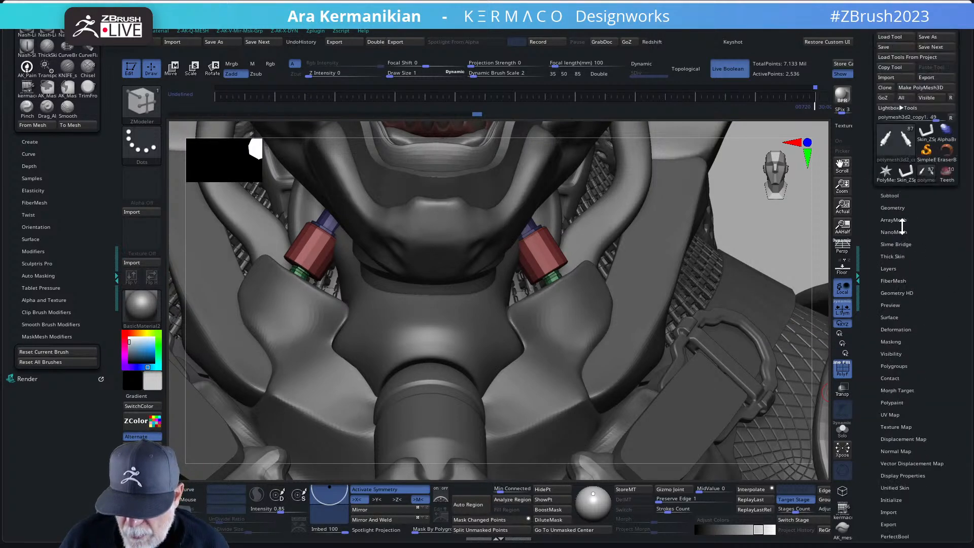
{"action": "left_click", "coordinate": [891, 209]}
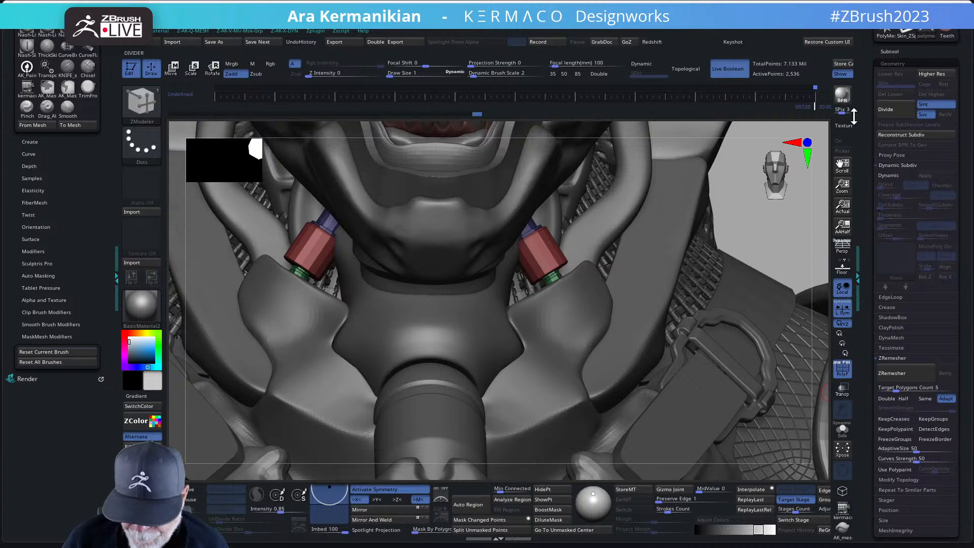
{"action": "left_click_drag", "start_coordinate": [877, 60], "coordinate": [879, 125]}
{"action": "left_click", "coordinate": [882, 117]}
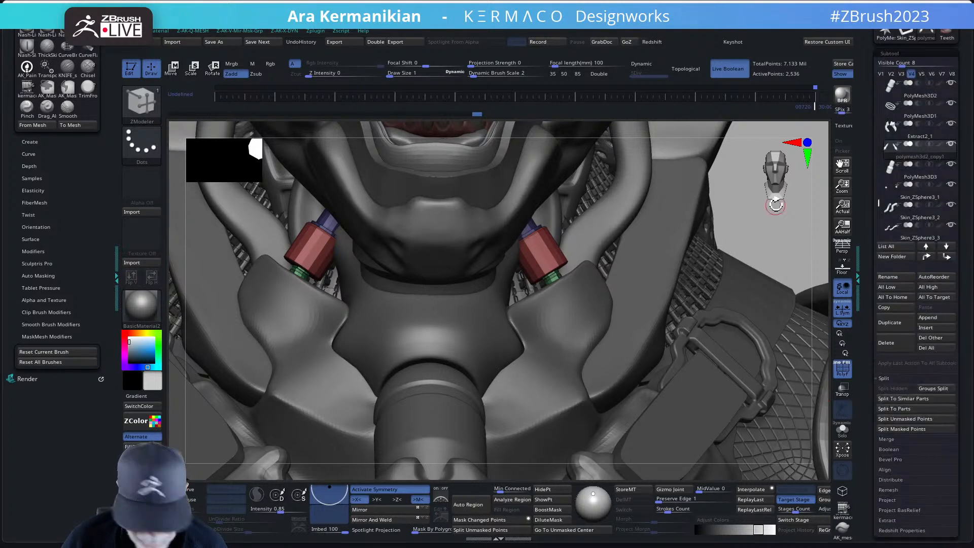
{"action": "key", "text": "ctrl+space"}
{"action": "left_click", "coordinate": [767, 416]}
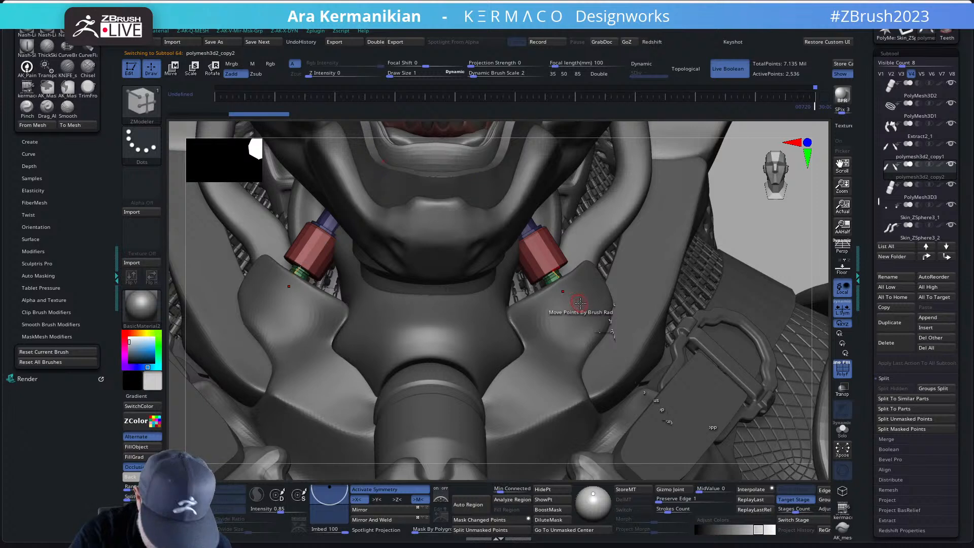
Step: Isolate the duplicated pistons, keep only the neck polygroup visible and delete the hidden cylinder bodies and lower shafts
{"action": "left_click", "coordinate": [842, 429]}
{"action": "mouse_move", "coordinate": [681, 306]}
{"action": "left_mouse_down"}
{"action": "mouse_move", "coordinate": [681, 333]}
{"action": "mouse_move", "coordinate": [683, 321]}
{"action": "left_mouse_up"}
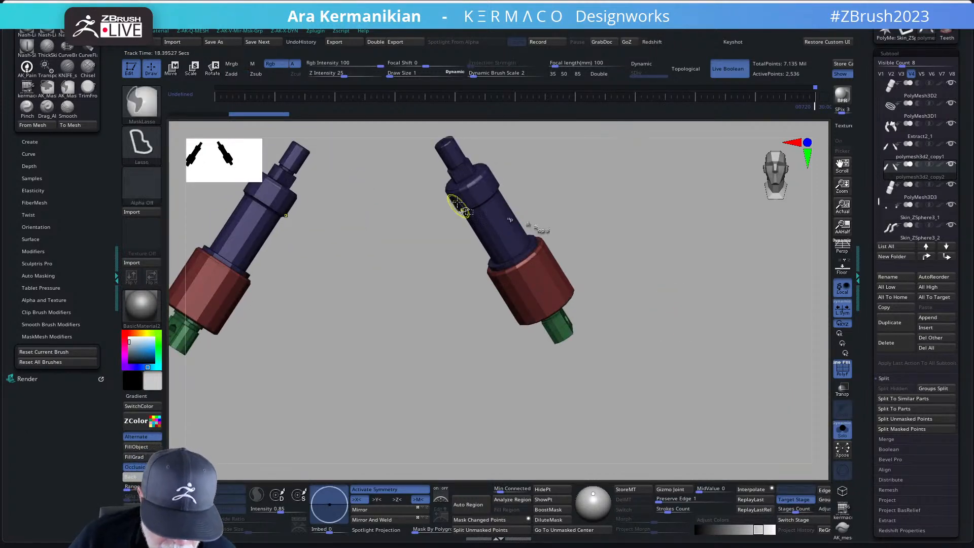
{"action": "left_click", "coordinate": [443, 161], "text": "ctrl+shift"}
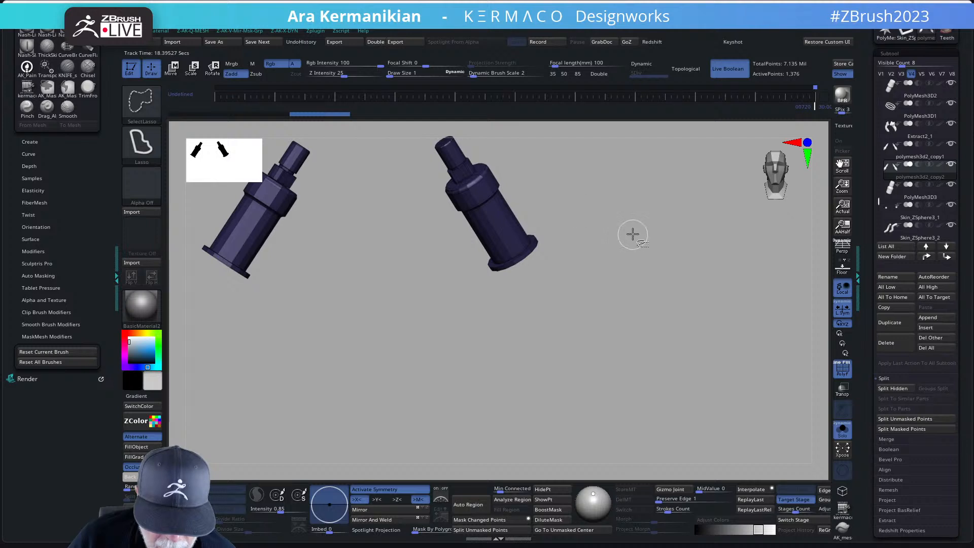
{"action": "left_click_drag", "start_coordinate": [631, 232], "coordinate": [648, 259], "text": "ctrl+shift"}
{"action": "left_click", "coordinate": [633, 263], "text": "ctrl+shift"}
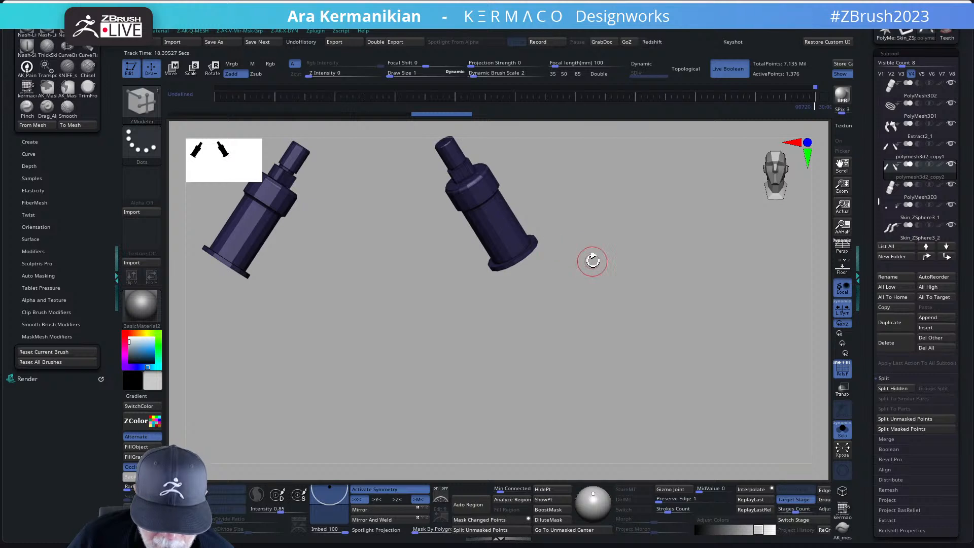
{"action": "left_click", "coordinate": [695, 319], "text": "ctrl+shift"}
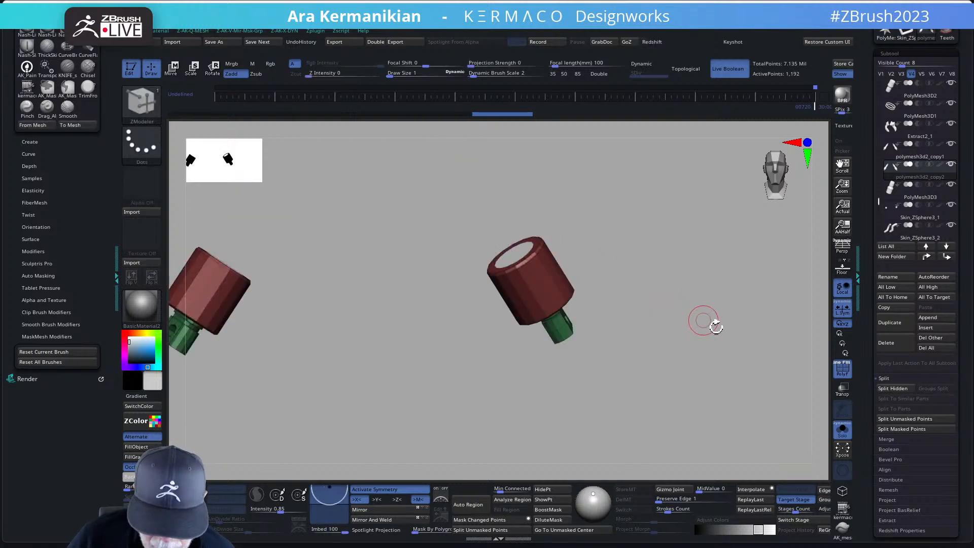
{"action": "left_click", "coordinate": [843, 393]}
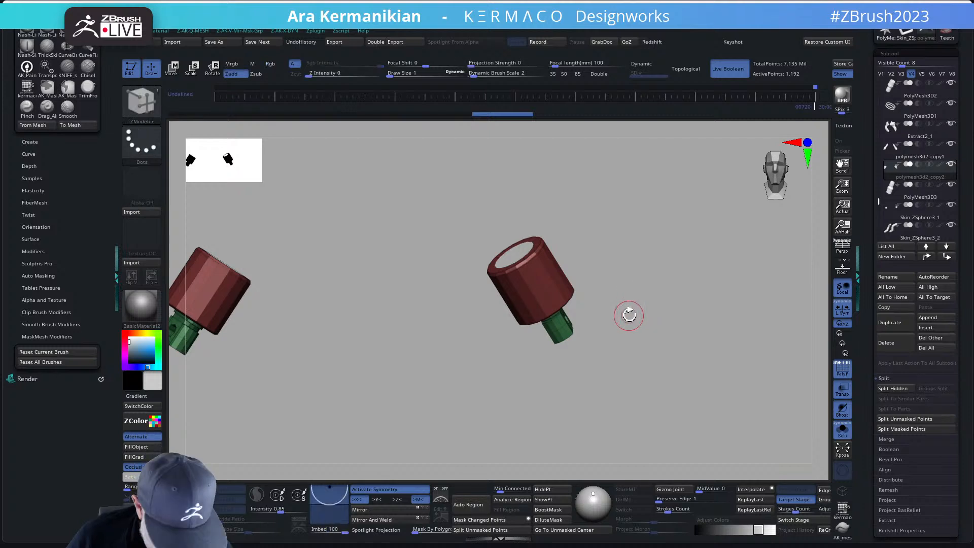
{"action": "left_click_drag", "start_coordinate": [629, 315], "coordinate": [648, 341], "text": "ctrl+shift"}
{"action": "key", "text": "ctrl+shift+q"}
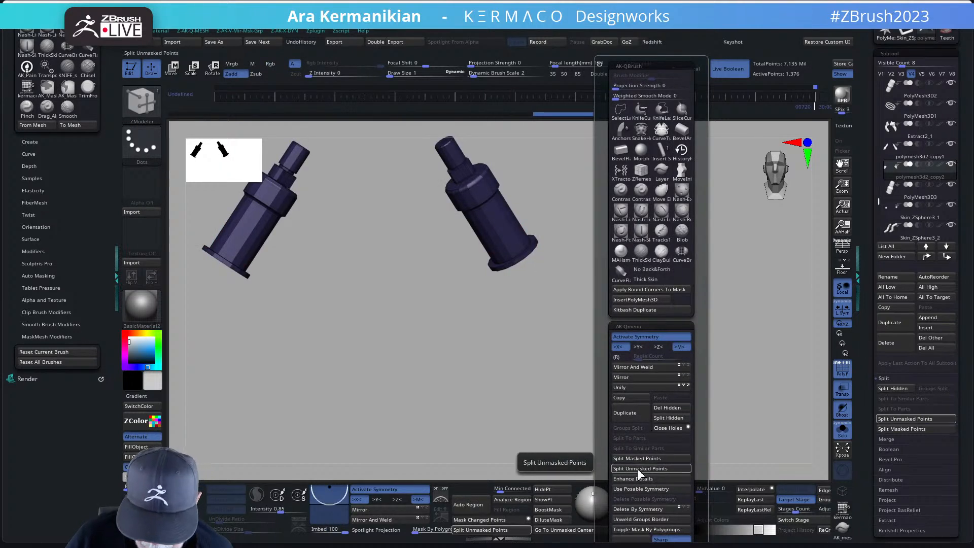
{"action": "left_click", "coordinate": [659, 408]}
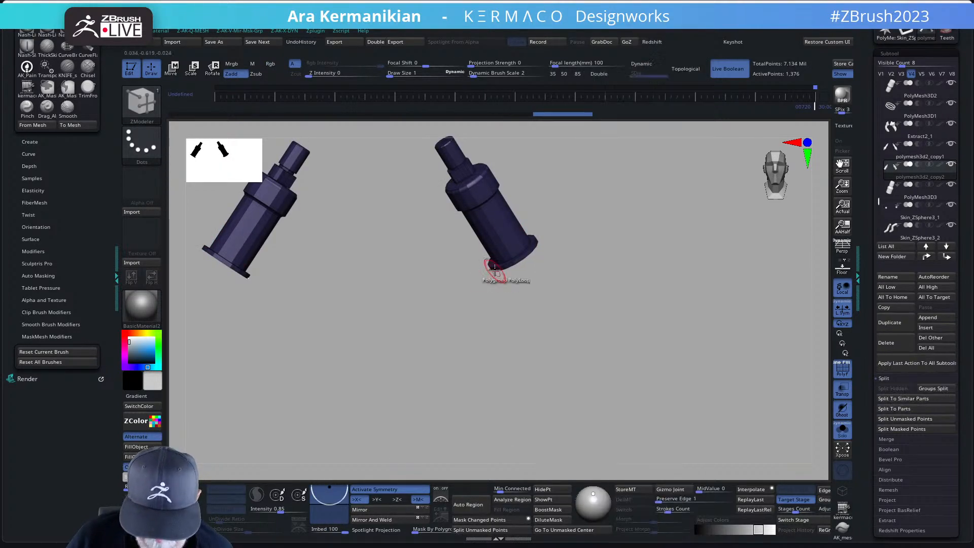
Step: Show the full bust opaquely and move the duplicated necks down the piston axis so their flanges emerge below the cylinder bodies
{"action": "key", "text": "w"}
{"action": "left_click_drag", "start_coordinate": [568, 330], "coordinate": [655, 469], "text": "alt"}
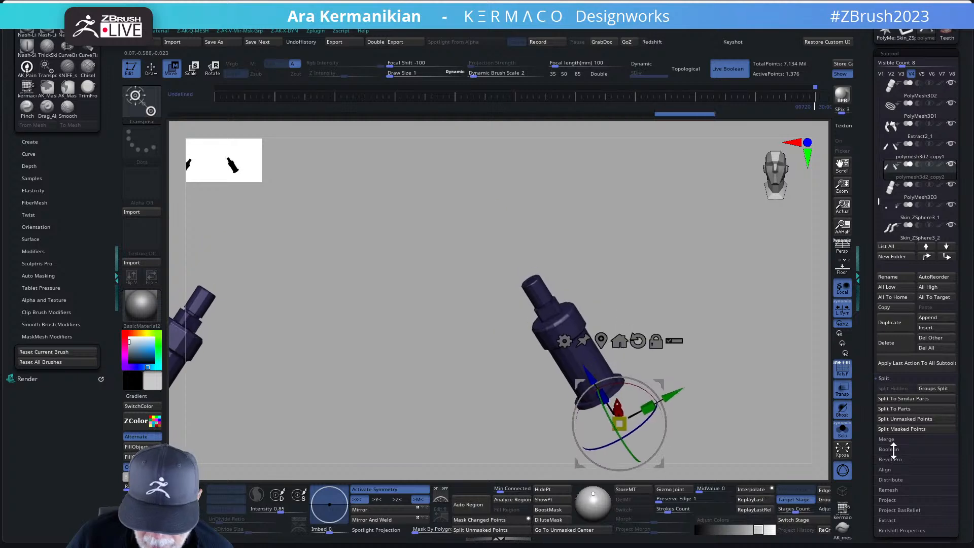
{"action": "left_click", "coordinate": [842, 430]}
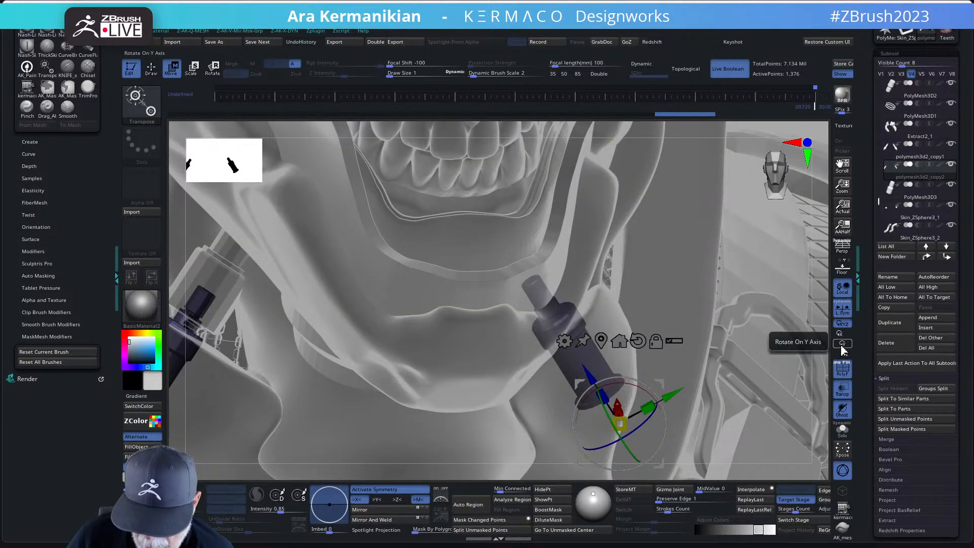
{"action": "left_click", "coordinate": [842, 389]}
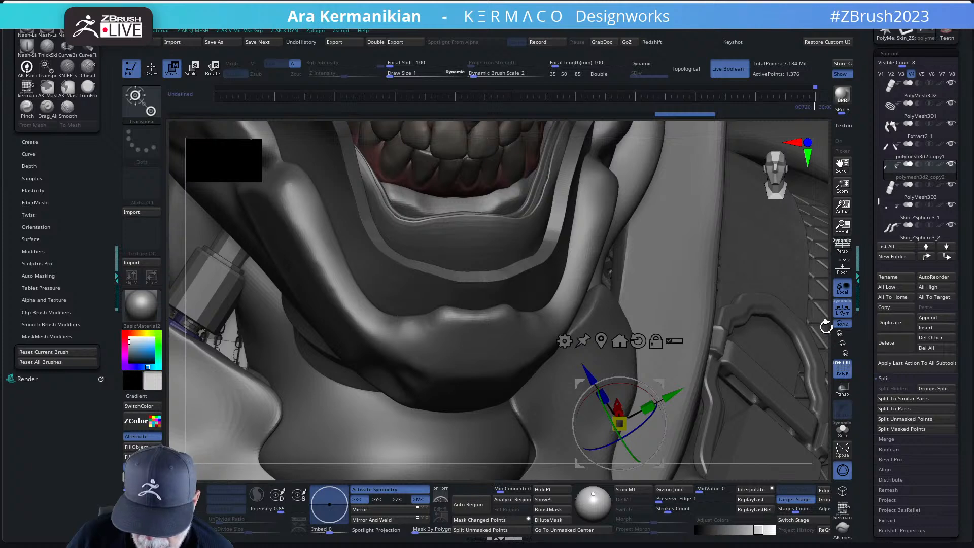
{"action": "mouse_move", "coordinate": [826, 327]}
{"action": "left_mouse_down"}
{"action": "mouse_move", "coordinate": [548, 388]}
{"action": "mouse_move", "coordinate": [593, 372]}
{"action": "left_mouse_up"}
{"action": "left_click_drag", "start_coordinate": [820, 322], "coordinate": [832, 333]}
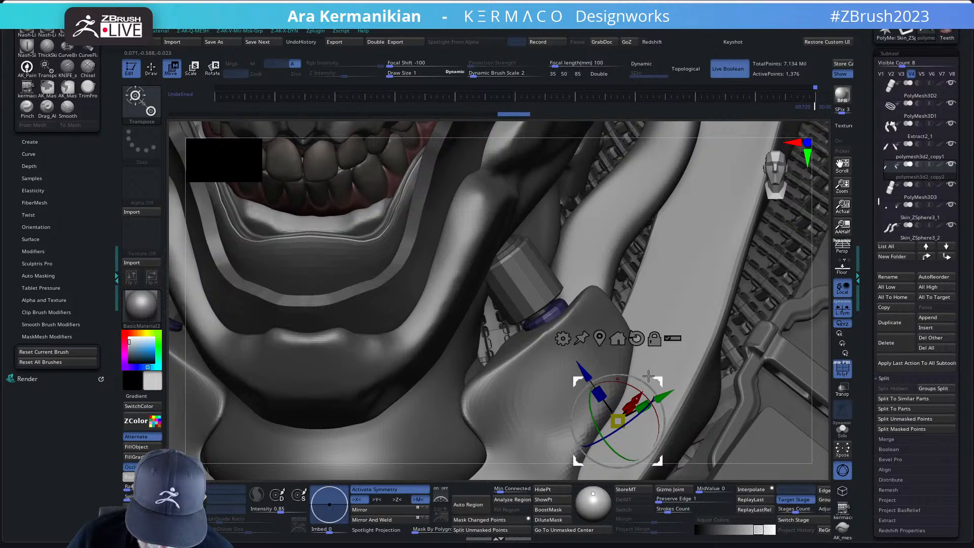
{"action": "left_click_drag", "start_coordinate": [657, 379], "coordinate": [655, 381]}
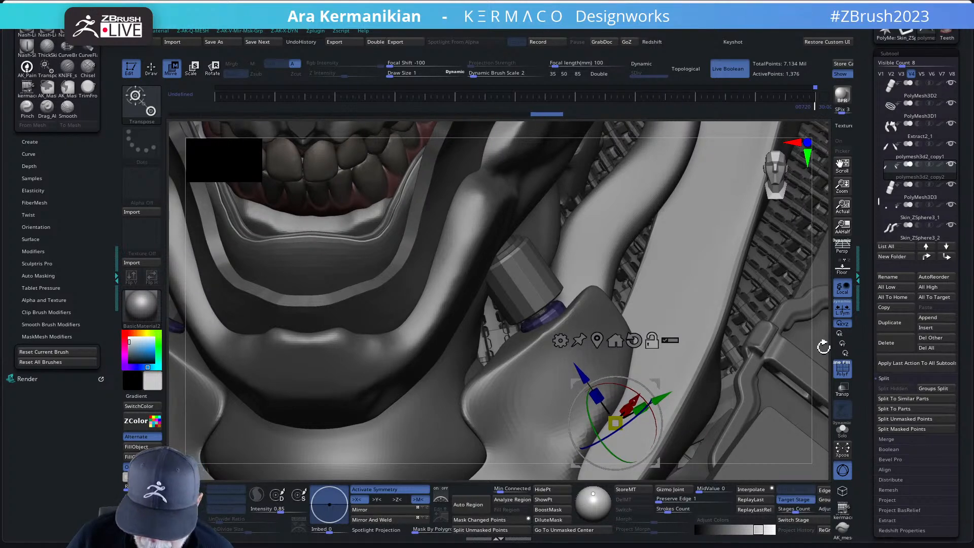
Step: Select the original piston subtool, turn on Dynamic Subdivision and switch off the polyframe display
{"action": "mouse_move", "coordinate": [823, 347]}
{"action": "left_mouse_down", "text": "alt"}
{"action": "mouse_move", "coordinate": [751, 322]}
{"action": "mouse_move", "coordinate": [756, 298]}
{"action": "left_mouse_up", "text": "alt"}
{"action": "key", "text": "q"}
{"action": "mouse_move", "coordinate": [742, 252]}
{"action": "left_mouse_down"}
{"action": "mouse_move", "coordinate": [743, 226]}
{"action": "mouse_move", "coordinate": [748, 308]}
{"action": "left_mouse_up"}
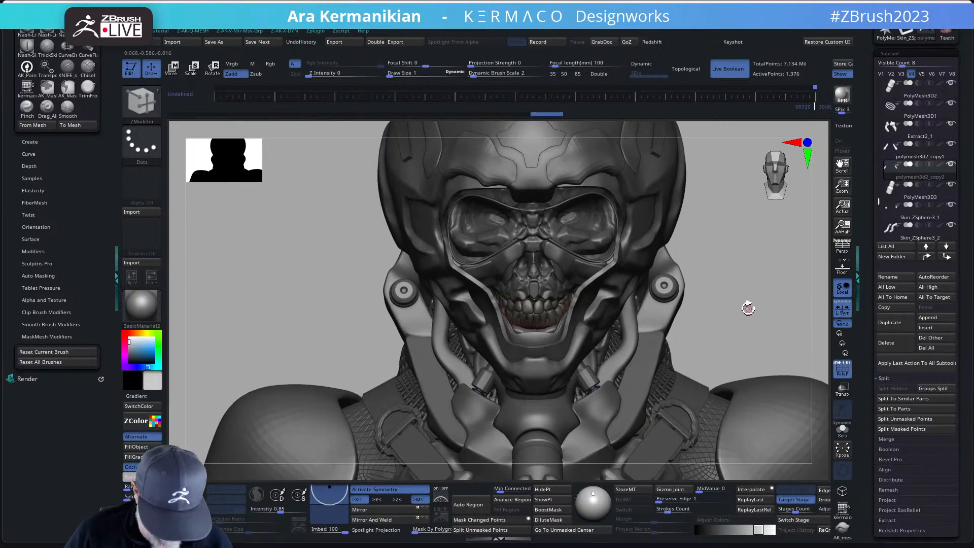
{"action": "left_click", "coordinate": [580, 379], "text": "alt"}
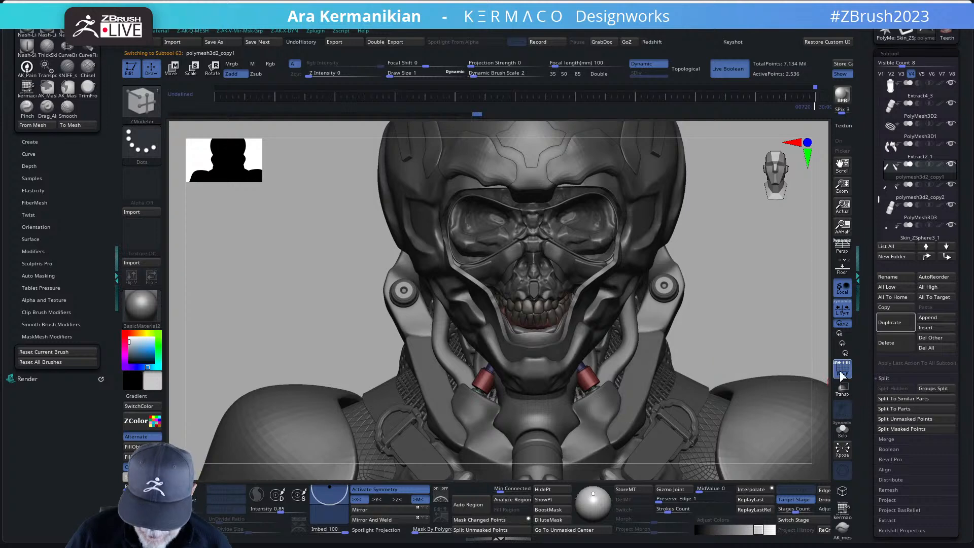
{"action": "mouse_move", "coordinate": [756, 333]}
{"action": "left_mouse_down", "text": "alt"}
{"action": "mouse_move", "coordinate": [695, 211]}
{"action": "mouse_move", "coordinate": [683, 211]}
{"action": "mouse_move", "coordinate": [676, 163]}
{"action": "mouse_move", "coordinate": [709, 169]}
{"action": "left_mouse_up", "text": "alt"}
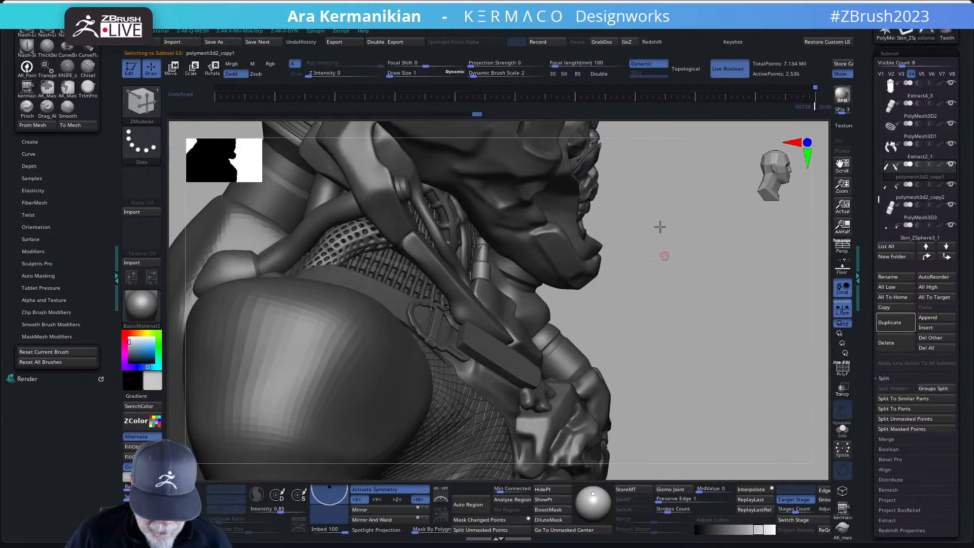
Step: Select the neck mesh beside the jaw piston, push its edge clear of the piston with the Move brush and smooth it
{"action": "left_click_drag", "start_coordinate": [659, 227], "coordinate": [685, 298], "text": "alt"}
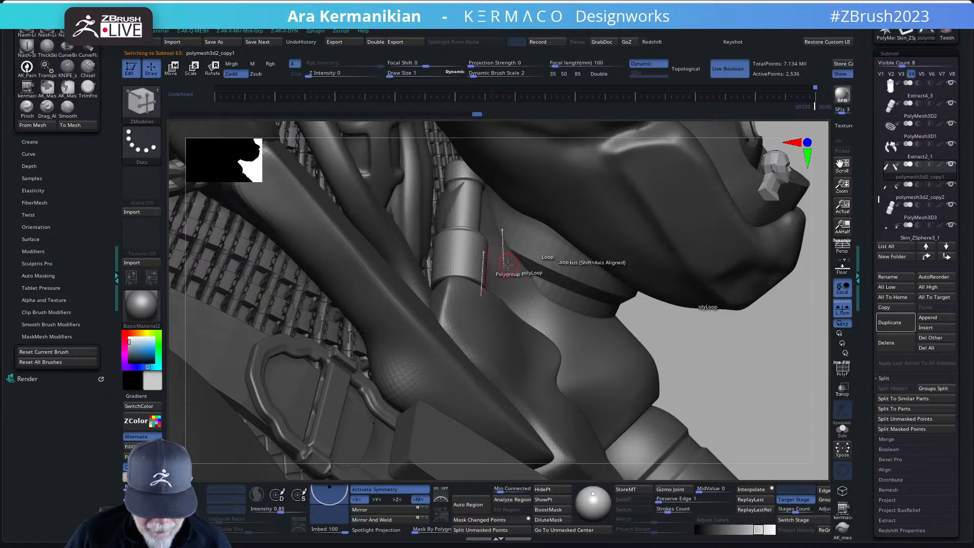
{"action": "left_click", "coordinate": [509, 261], "text": "alt"}
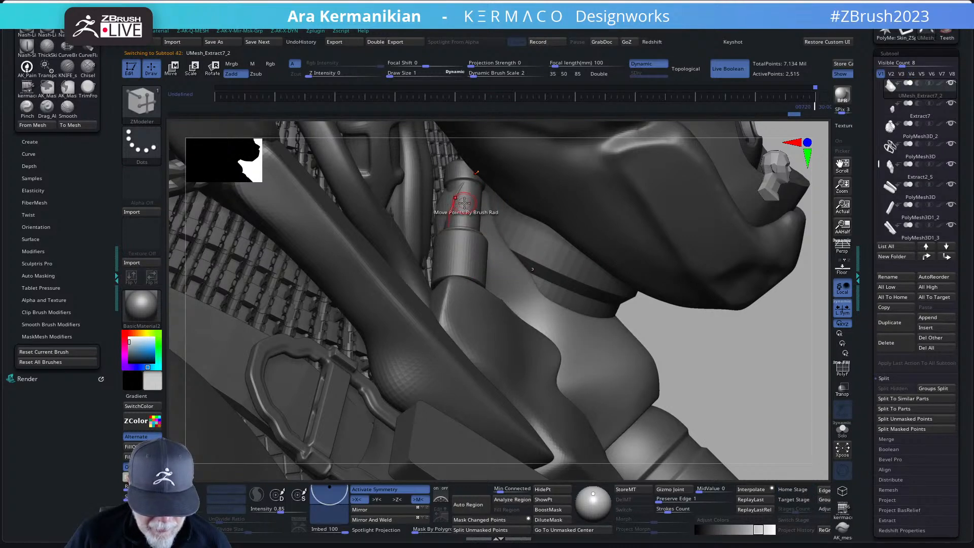
{"action": "key", "text": "s"}
{"action": "key", "text": "s"}
{"action": "left_click_drag", "start_coordinate": [468, 196], "coordinate": [463, 195]}
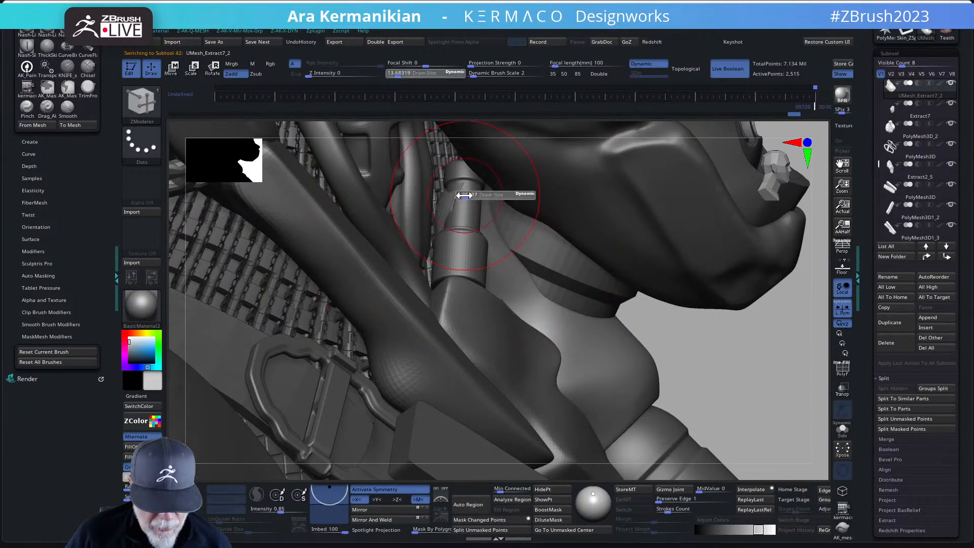
{"action": "key", "text": "b"}
{"action": "key", "text": "m"}
{"action": "key", "text": "v"}
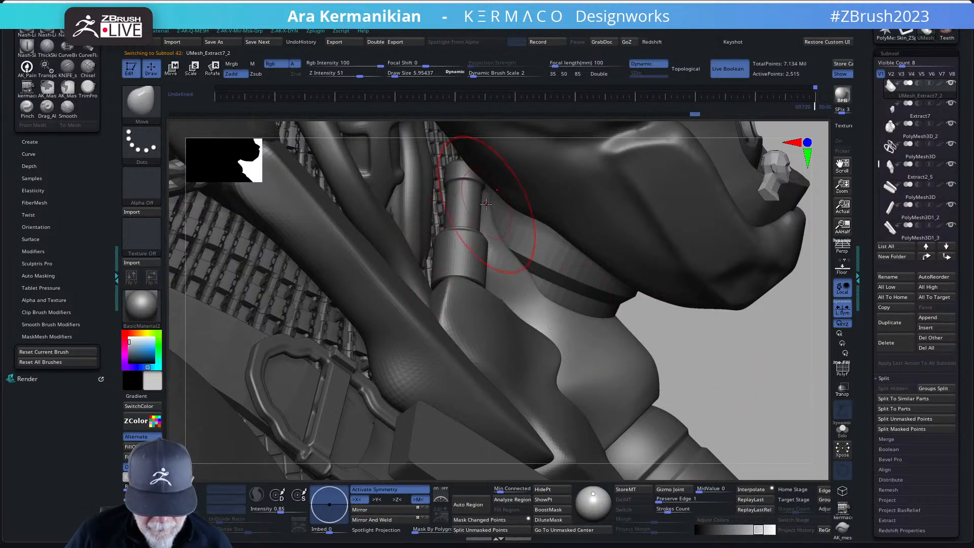
{"action": "key", "text": "s"}
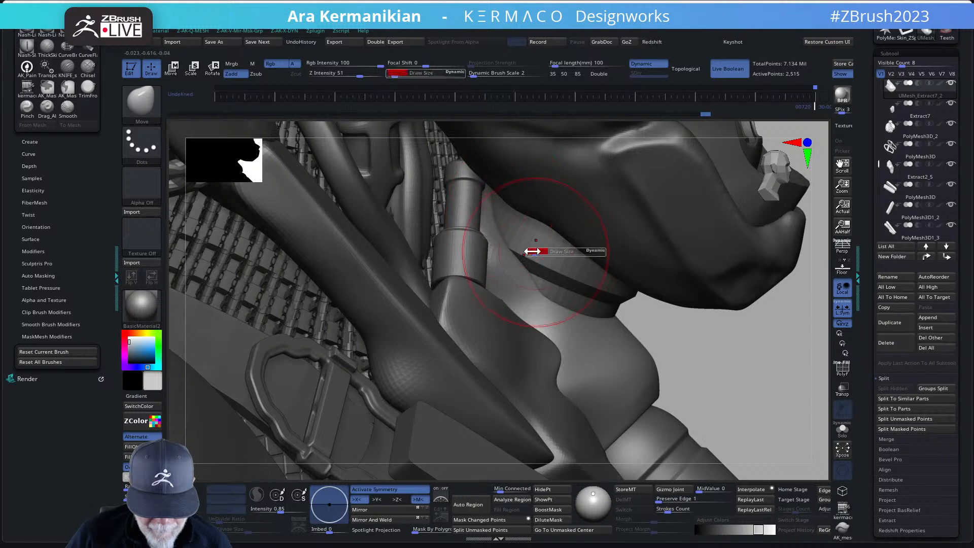
{"action": "left_click_drag", "start_coordinate": [528, 251], "coordinate": [521, 250]}
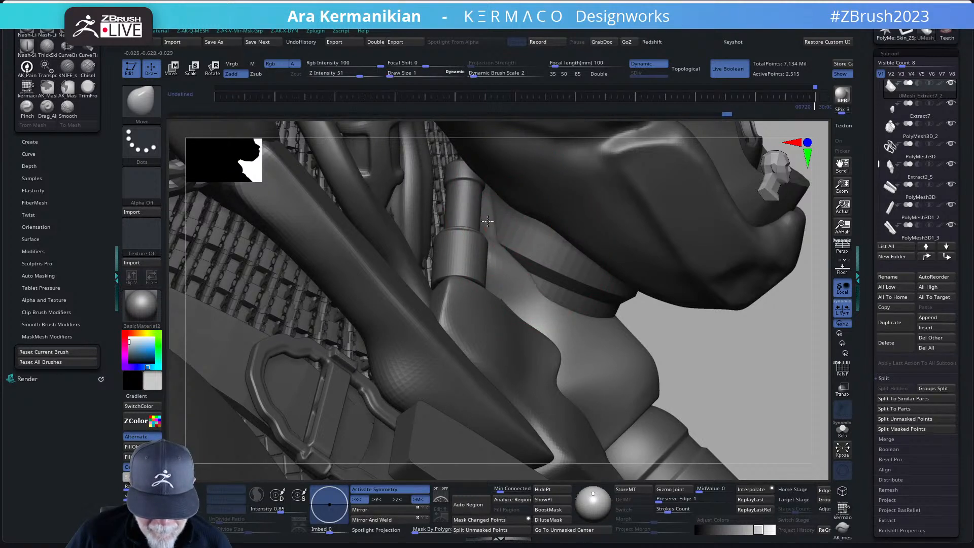
{"action": "key", "text": "shift"}
{"action": "left_click_drag", "start_coordinate": [499, 228], "coordinate": [501, 241], "text": "shift"}
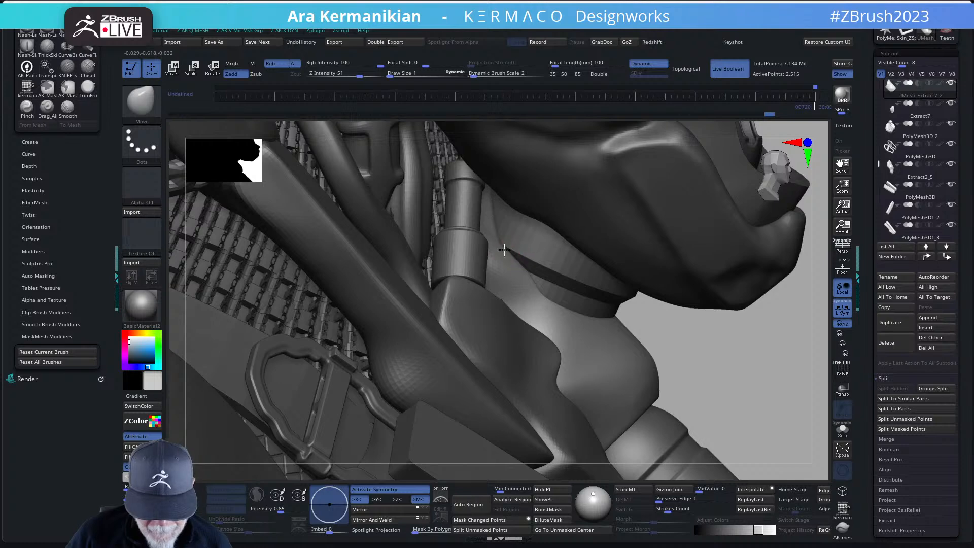
Step: Select the jaw piston subtool and duplicate the pistons within it, offsetting the copies by about 0.02
{"action": "key", "text": "f"}
{"action": "left_click_drag", "start_coordinate": [702, 358], "coordinate": [749, 292]}
{"action": "left_click_drag", "start_coordinate": [718, 263], "coordinate": [540, 257], "text": "alt"}
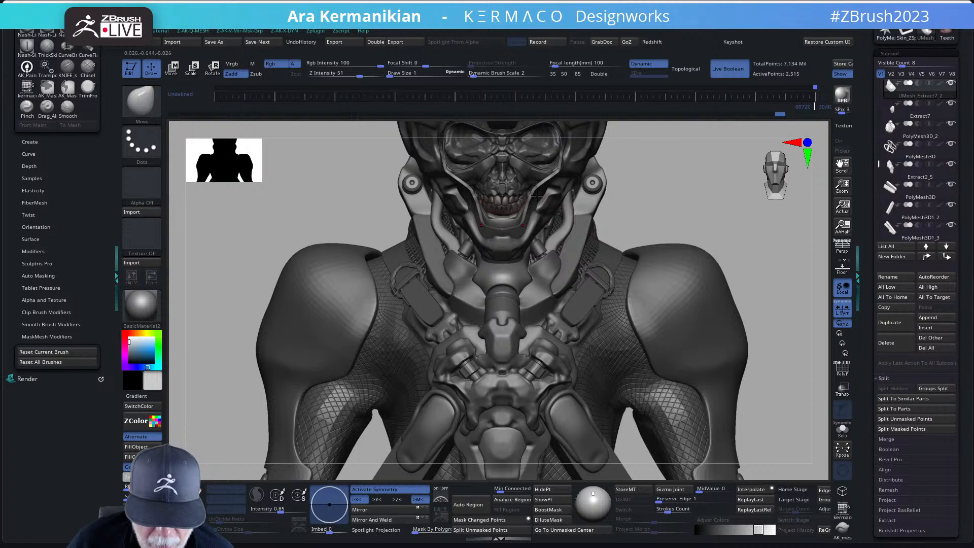
{"action": "left_click", "coordinate": [537, 247], "text": "alt"}
{"action": "key", "text": "w"}
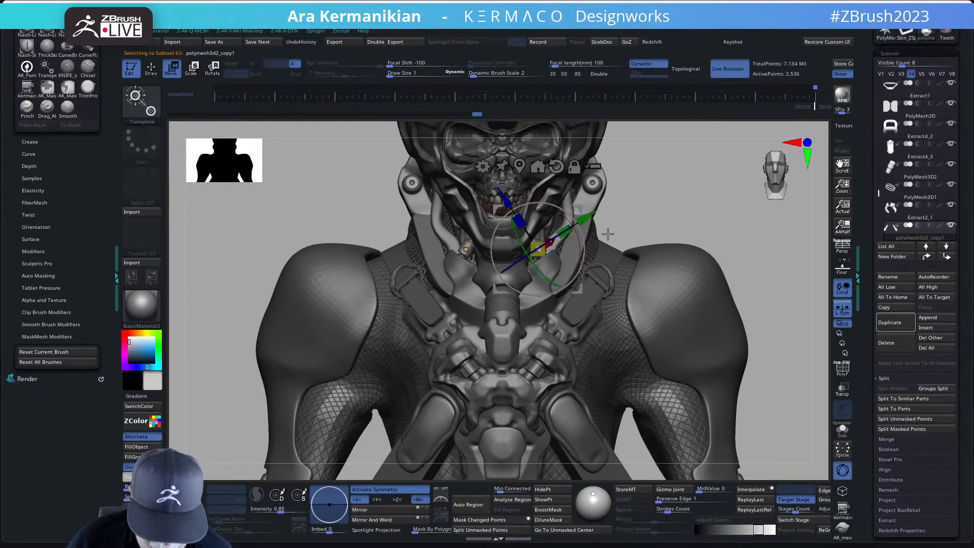
{"action": "mouse_move", "coordinate": [585, 217]}
{"action": "left_mouse_down", "text": "ctrl"}
{"action": "mouse_move", "coordinate": [595, 208]}
{"action": "mouse_move", "coordinate": [585, 196]}
{"action": "left_mouse_up", "text": "ctrl"}
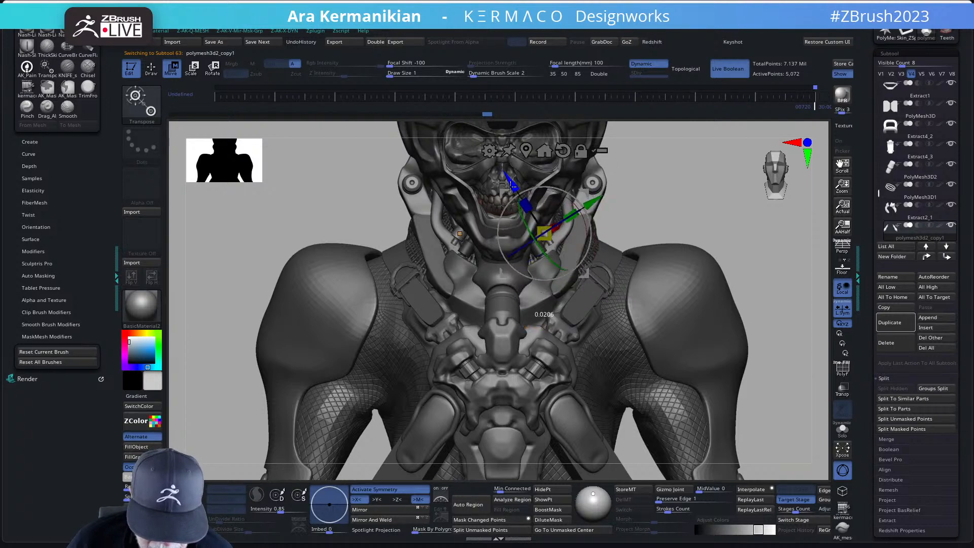
Step: Shift the duplicated pistons slightly toward the back of the neck
{"action": "left_click_drag", "start_coordinate": [750, 217], "coordinate": [735, 224]}
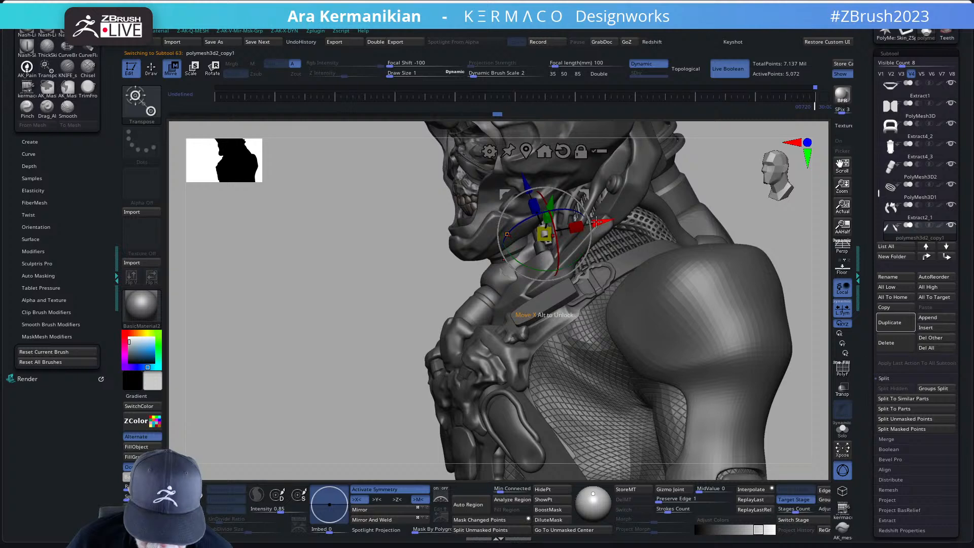
{"action": "left_click_drag", "start_coordinate": [595, 222], "coordinate": [601, 222]}
{"action": "left_click_drag", "start_coordinate": [222, 332], "coordinate": [535, 349]}
{"action": "key", "text": "q"}
{"action": "left_click_drag", "start_coordinate": [772, 370], "coordinate": [699, 369]}
{"action": "key", "text": "w"}
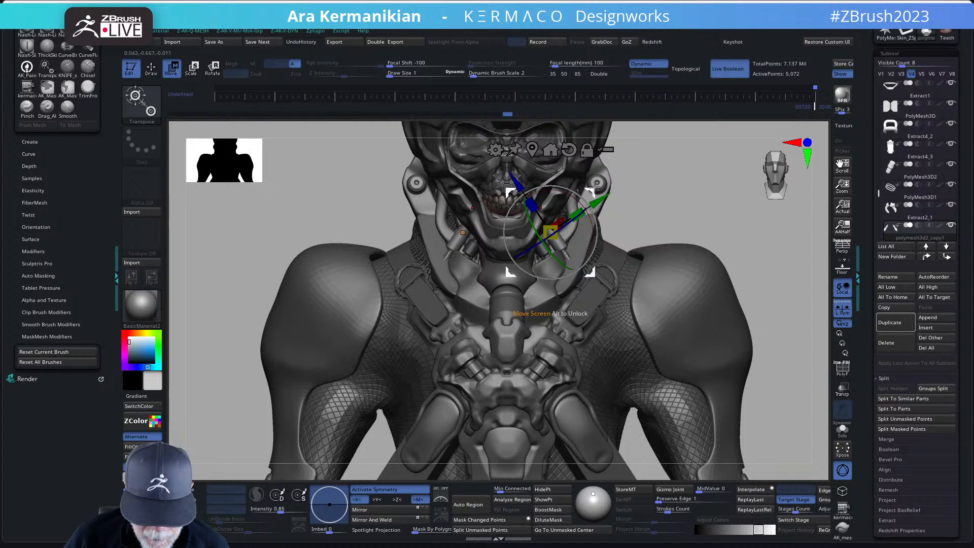
{"action": "mouse_move", "coordinate": [592, 191]}
{"action": "left_mouse_down"}
{"action": "mouse_move", "coordinate": [594, 182]}
{"action": "mouse_move", "coordinate": [594, 233]}
{"action": "mouse_move", "coordinate": [588, 217]}
{"action": "mouse_move", "coordinate": [574, 245]}
{"action": "mouse_move", "coordinate": [582, 232]}
{"action": "left_mouse_up"}
{"action": "key", "text": "ctrl+z"}
{"action": "left_click", "coordinate": [842, 429]}
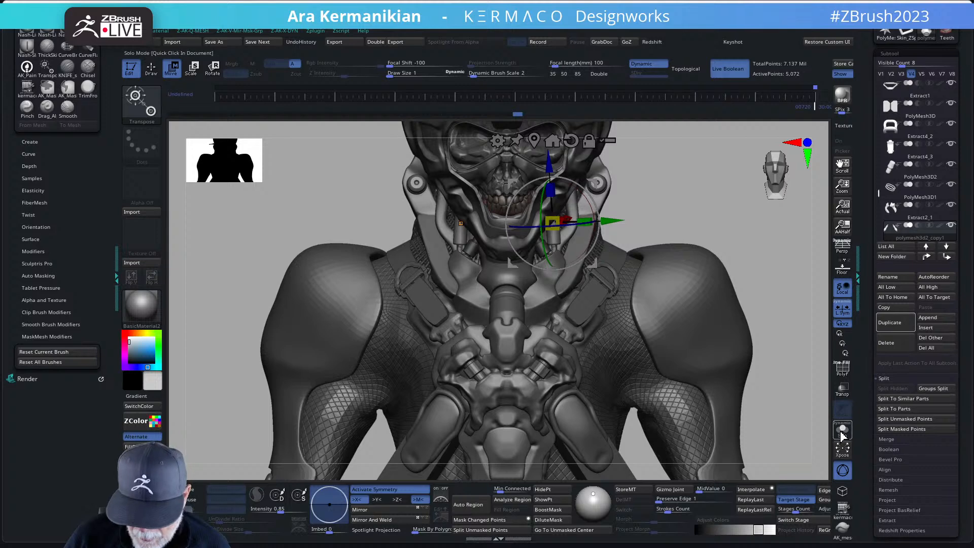
{"action": "key", "text": "ctrl"}
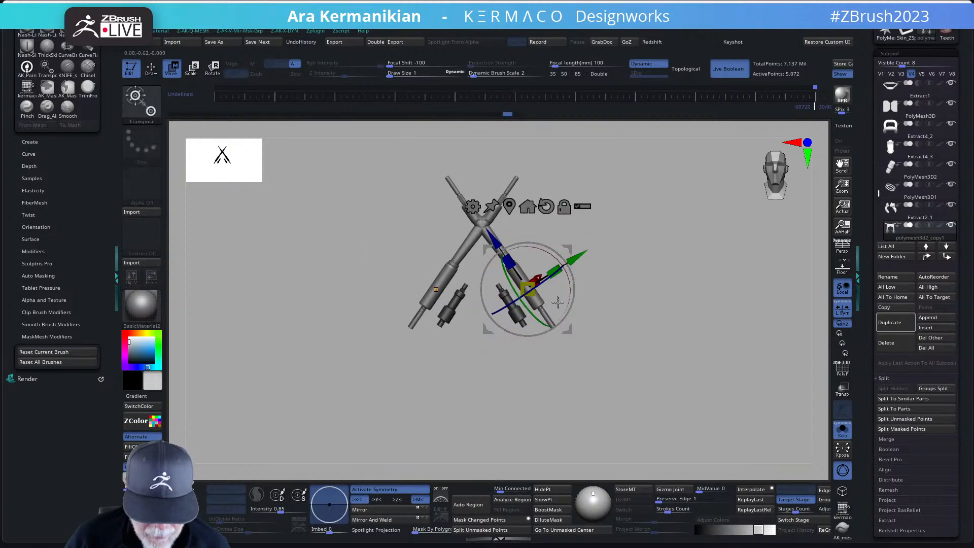
{"action": "key", "text": "ctrl+z"}
{"action": "key", "text": "ctrl+z"}
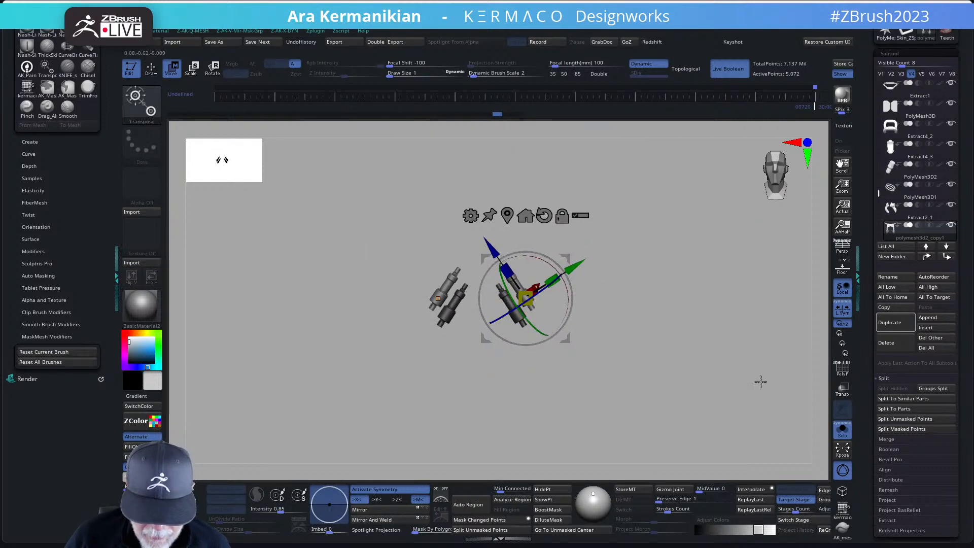
{"action": "left_click", "coordinate": [842, 430]}
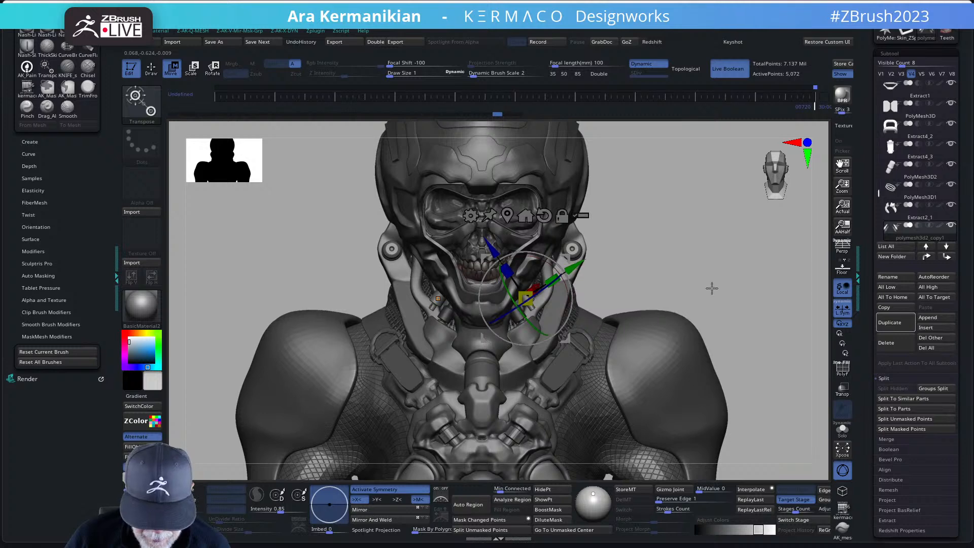
Step: Rotate the duplicated pistons by about -30° so they stand upright and lower them slightly beneath the jaw
{"action": "left_click_drag", "start_coordinate": [543, 286], "coordinate": [573, 306]}
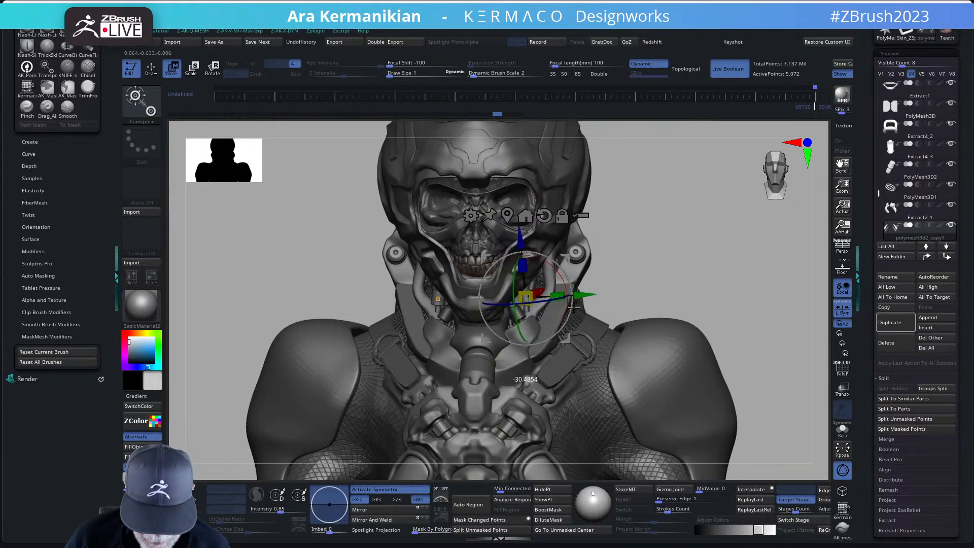
{"action": "left_click_drag", "start_coordinate": [524, 236], "coordinate": [525, 246]}
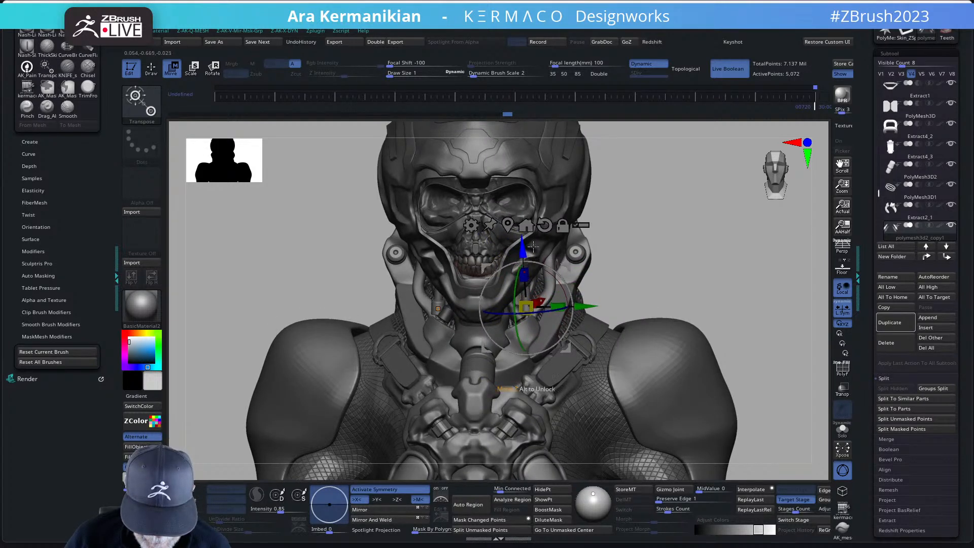
{"action": "left_click_drag", "start_coordinate": [724, 303], "coordinate": [745, 286]}
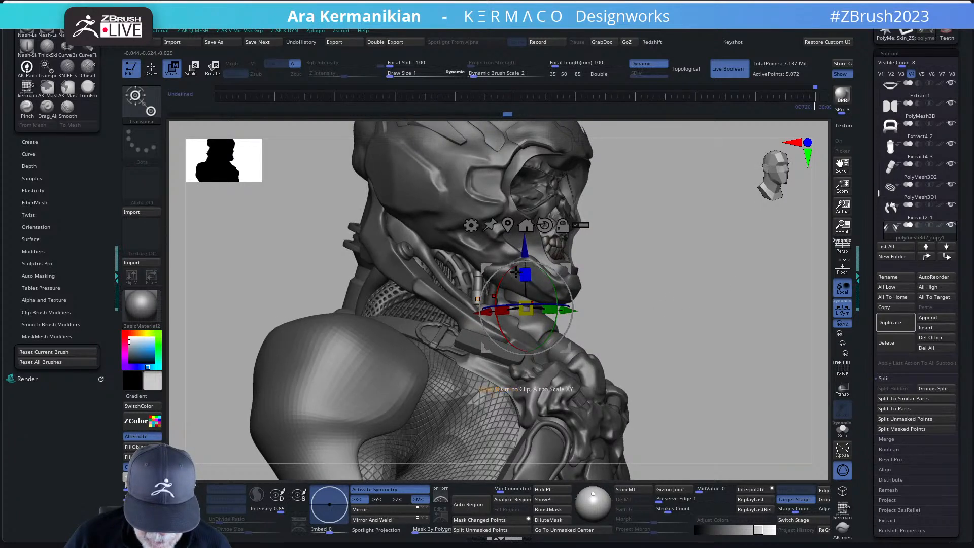
Step: Flip the duplicated pistons by about 184°, raise them toward the jaw and tilt them by about -11°
{"action": "left_click_drag", "start_coordinate": [513, 272], "coordinate": [467, 386]}
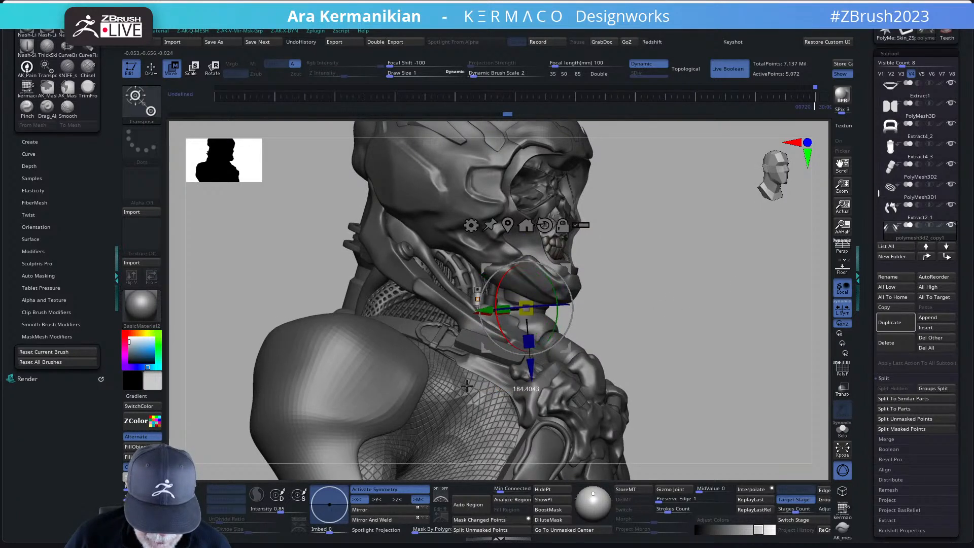
{"action": "left_click_drag", "start_coordinate": [530, 370], "coordinate": [505, 301]}
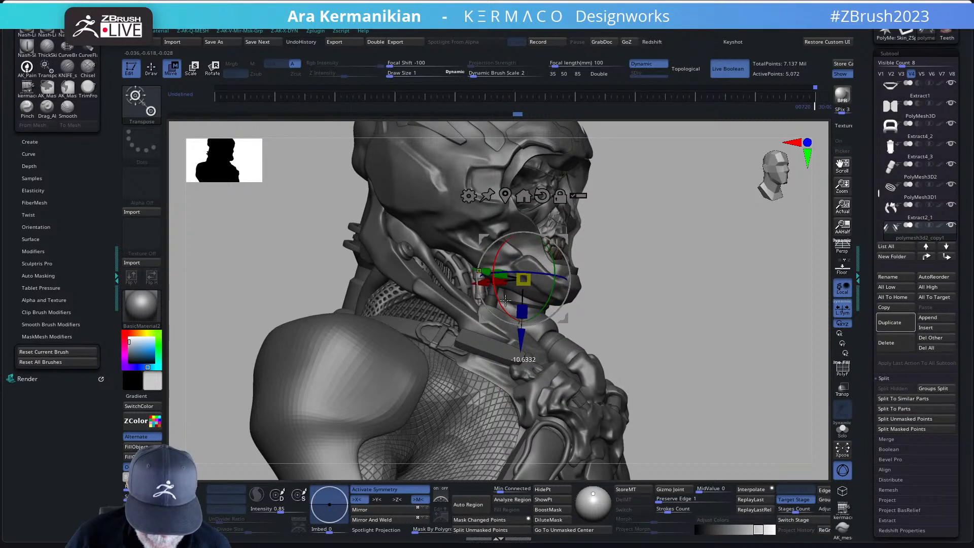
{"action": "left_click_drag", "start_coordinate": [719, 306], "coordinate": [650, 275]}
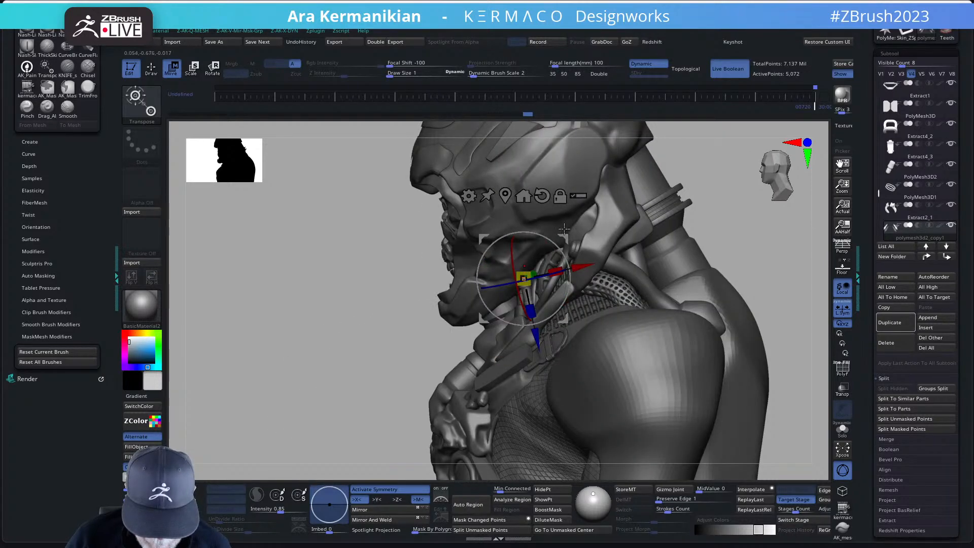
{"action": "key", "text": "q"}
{"action": "key", "text": "w"}
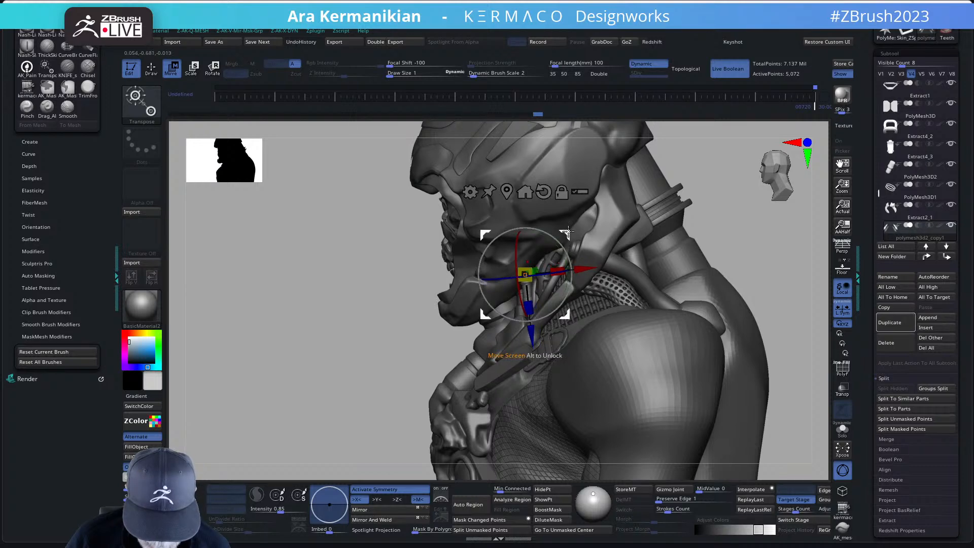
Step: Fine-tune the flipped pistons' position beneath the jaw and shift them about 0.02 downward along their own axis
{"action": "key", "text": "q"}
{"action": "left_click_drag", "start_coordinate": [761, 261], "coordinate": [798, 250]}
{"action": "key", "text": "w"}
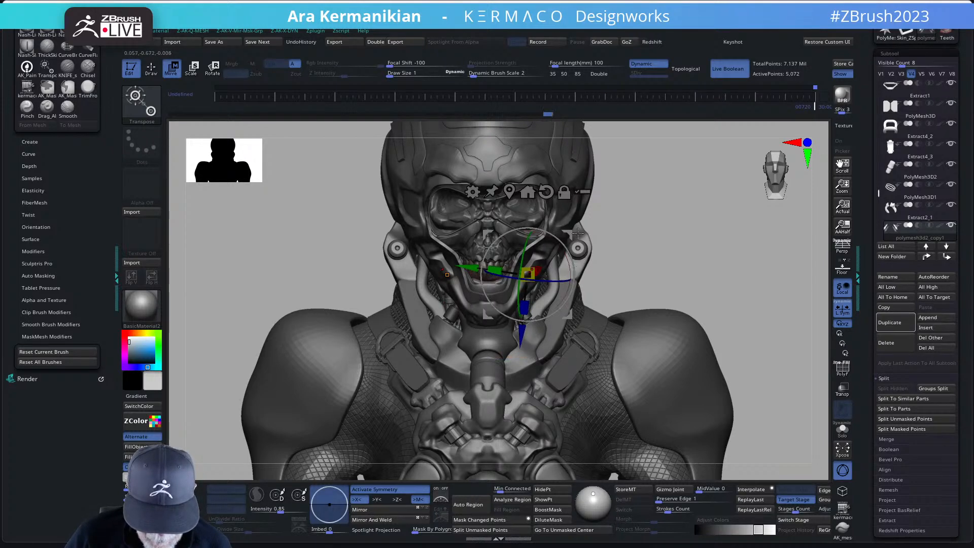
{"action": "left_click_drag", "start_coordinate": [571, 233], "coordinate": [573, 237]}
{"action": "key", "text": "q"}
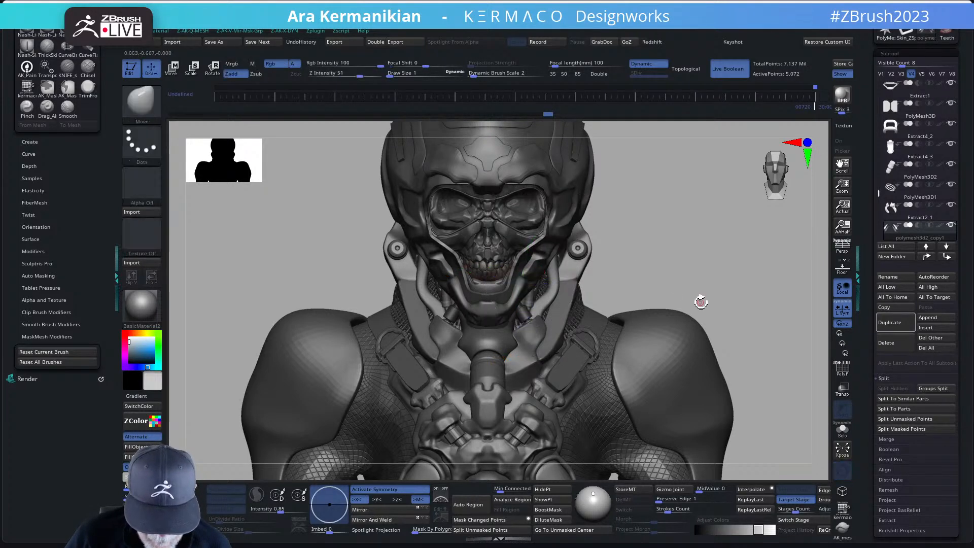
{"action": "mouse_move", "coordinate": [688, 288]}
{"action": "left_mouse_down"}
{"action": "mouse_move", "coordinate": [676, 272]}
{"action": "mouse_move", "coordinate": [737, 276]}
{"action": "mouse_move", "coordinate": [680, 289]}
{"action": "mouse_move", "coordinate": [698, 299]}
{"action": "left_mouse_up"}
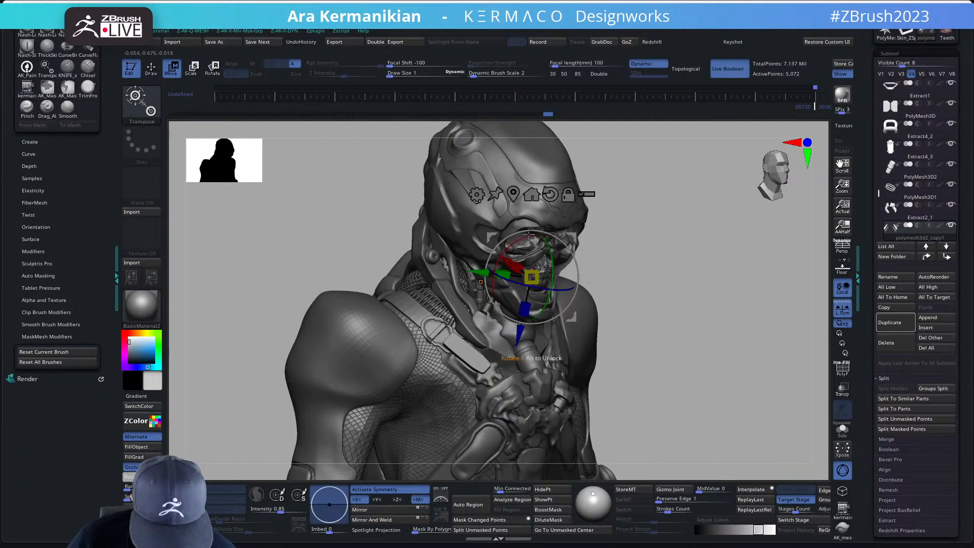
{"action": "left_click_drag", "start_coordinate": [522, 338], "coordinate": [524, 350]}
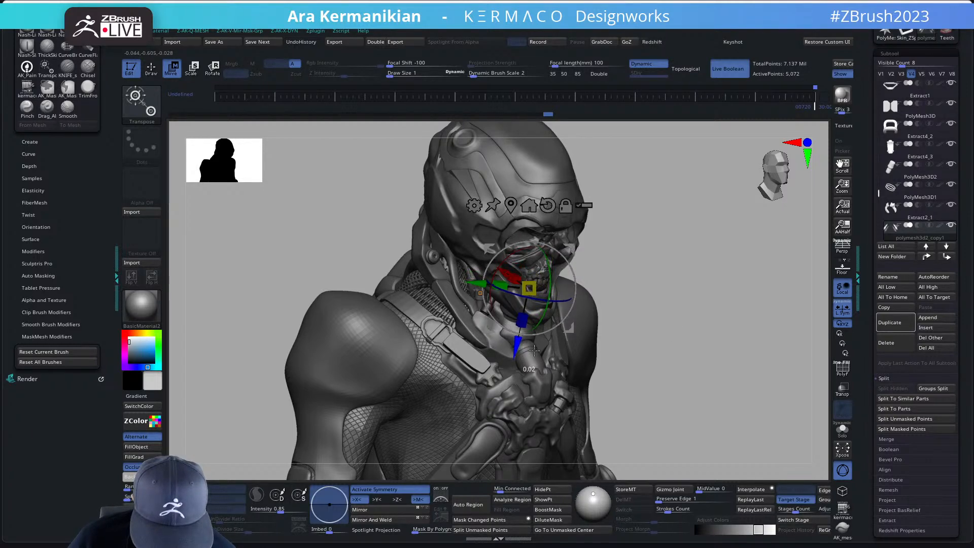
{"action": "key", "text": "q"}
{"action": "left_click_drag", "start_coordinate": [657, 348], "coordinate": [686, 338]}
Step: Isolate the piston subtool and separate the flipped pistons from the original pair with Split Unmasked Points
{"action": "left_click", "coordinate": [842, 430]}
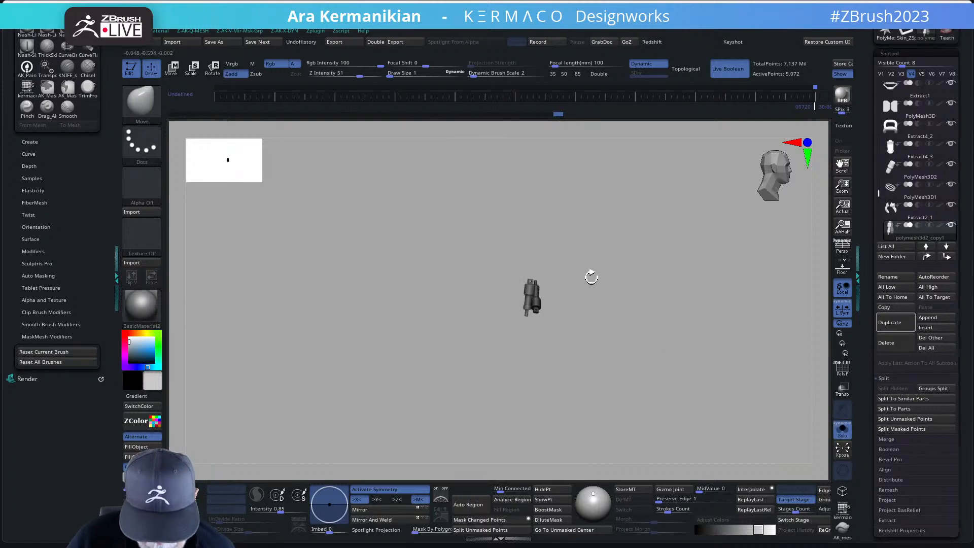
{"action": "left_click_drag", "start_coordinate": [592, 277], "coordinate": [612, 289]}
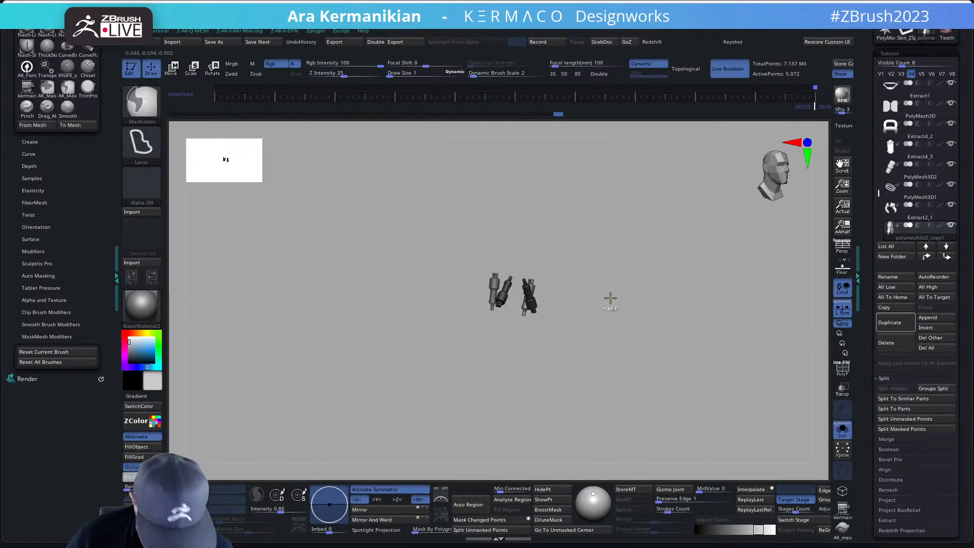
{"action": "key", "text": "ctrl+shift+q"}
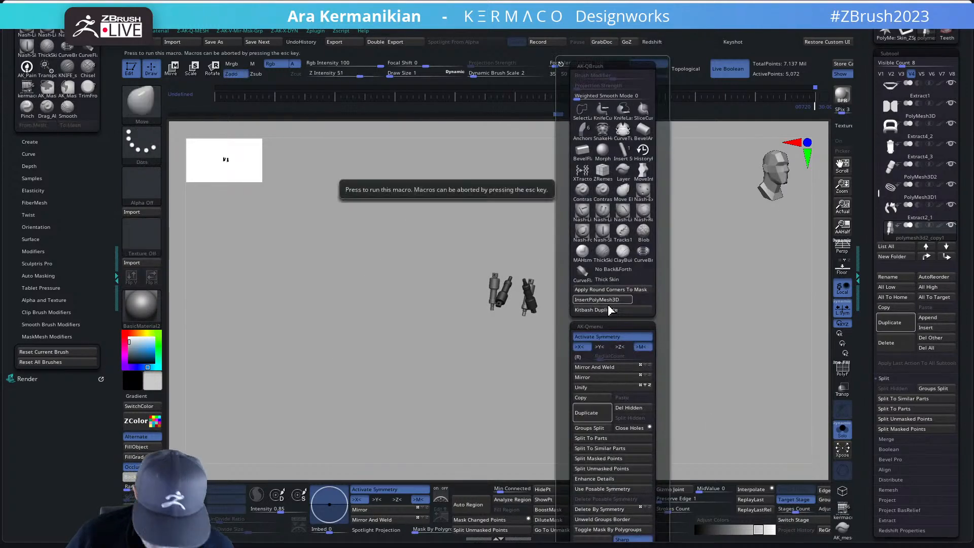
{"action": "left_click", "coordinate": [616, 468]}
{"action": "left_click_drag", "start_coordinate": [532, 383], "coordinate": [577, 357]}
{"action": "mouse_move", "coordinate": [496, 246]}
{"action": "left_mouse_down", "text": "ctrl"}
{"action": "mouse_move", "coordinate": [463, 288]}
{"action": "mouse_move", "coordinate": [535, 303]}
{"action": "left_mouse_up", "text": "ctrl"}
{"action": "left_click_drag", "start_coordinate": [612, 346], "coordinate": [548, 336]}
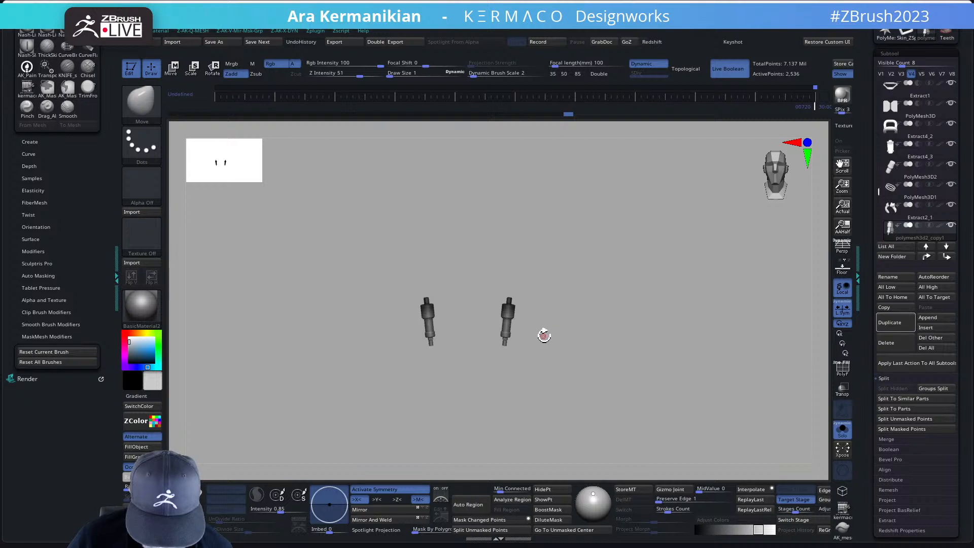
Step: Mask the lower sections of the flipped pistons and move their heads up the axis to lengthen the cylinder bodies
{"action": "key", "text": "w"}
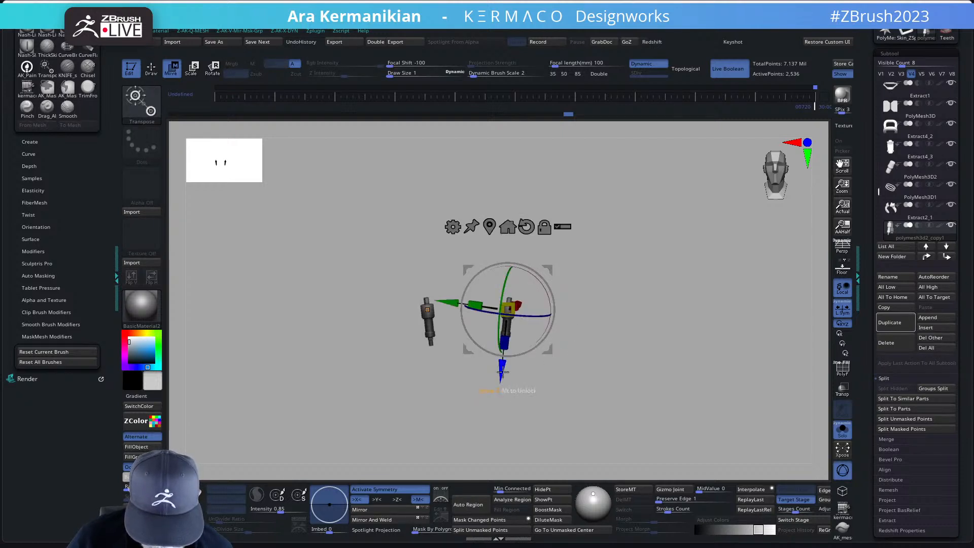
{"action": "left_click_drag", "start_coordinate": [502, 372], "coordinate": [508, 352]}
{"action": "left_click_drag", "start_coordinate": [640, 425], "coordinate": [629, 360]}
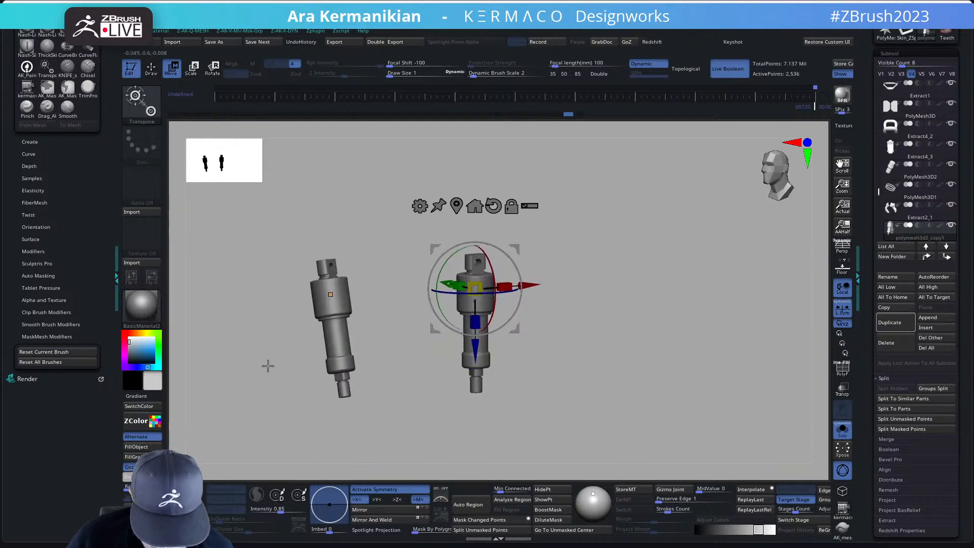
{"action": "mouse_move", "coordinate": [370, 304]}
{"action": "left_mouse_down", "text": "ctrl"}
{"action": "mouse_move", "coordinate": [248, 378]}
{"action": "mouse_move", "coordinate": [238, 327]}
{"action": "mouse_move", "coordinate": [248, 311]}
{"action": "left_mouse_up", "text": "ctrl"}
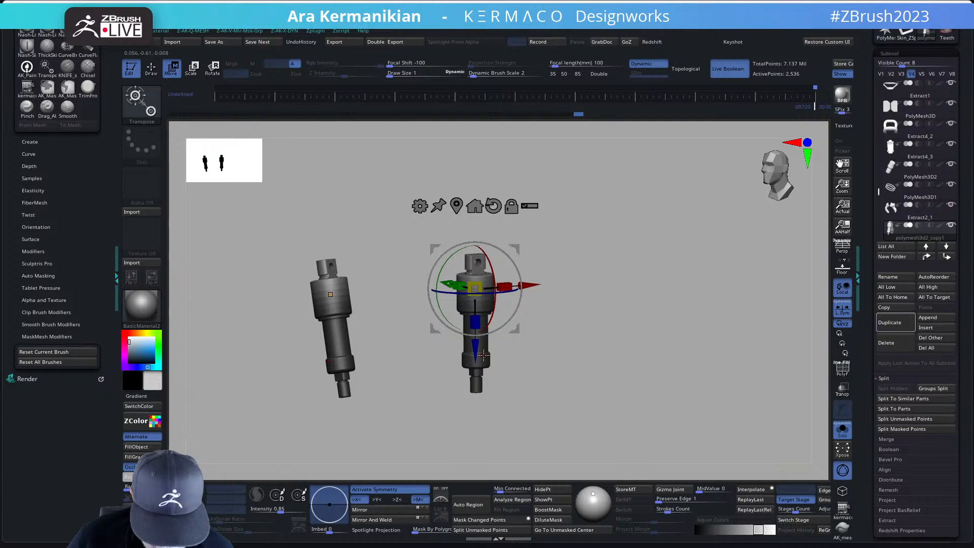
{"action": "left_click_drag", "start_coordinate": [478, 353], "coordinate": [478, 317]}
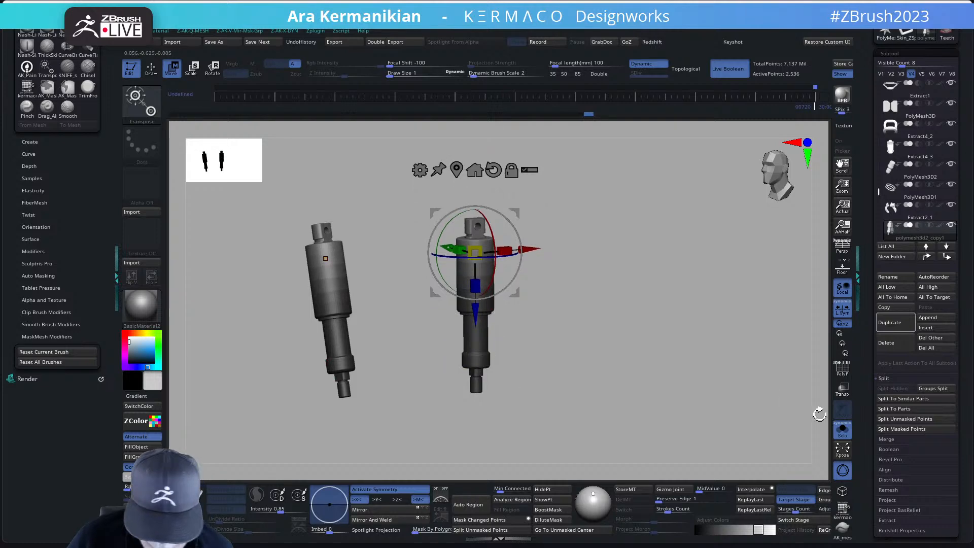
Step: Check the flipped pistons beneath the jaw in the full bust and isolate them with polygroups shown and dynamic subdivision off
{"action": "left_click", "coordinate": [841, 431]}
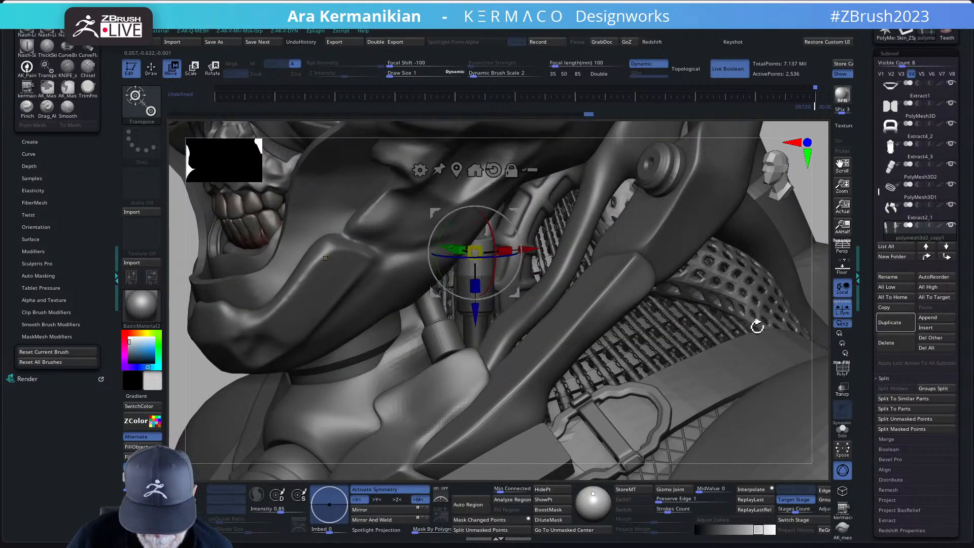
{"action": "mouse_move", "coordinate": [757, 324]}
{"action": "right_mouse_down", "text": "alt"}
{"action": "mouse_move", "coordinate": [672, 302]}
{"action": "mouse_move", "coordinate": [708, 295]}
{"action": "mouse_move", "coordinate": [685, 284]}
{"action": "mouse_move", "coordinate": [701, 308]}
{"action": "right_mouse_up", "text": "alt"}
{"action": "key", "text": "q"}
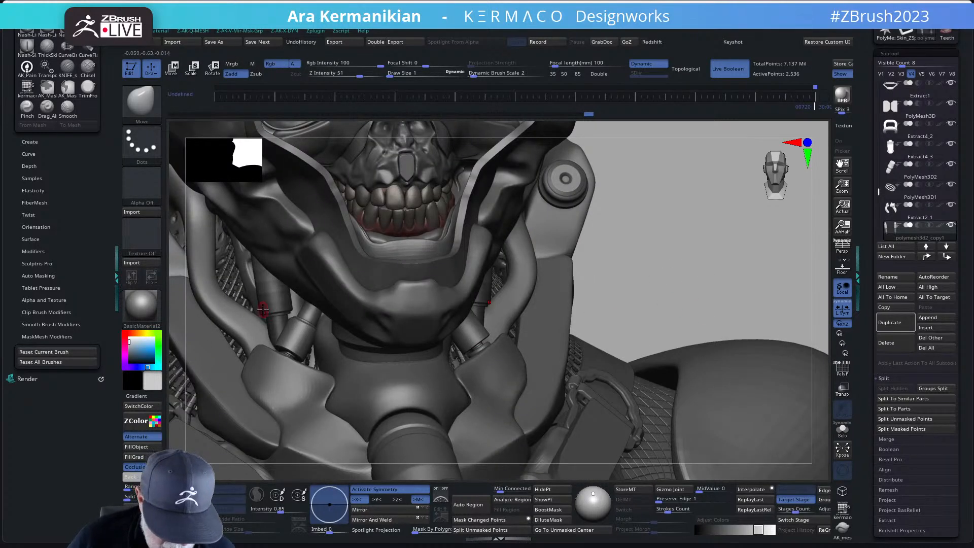
{"action": "left_click", "coordinate": [842, 430]}
{"action": "left_click_drag", "start_coordinate": [539, 341], "coordinate": [624, 346]}
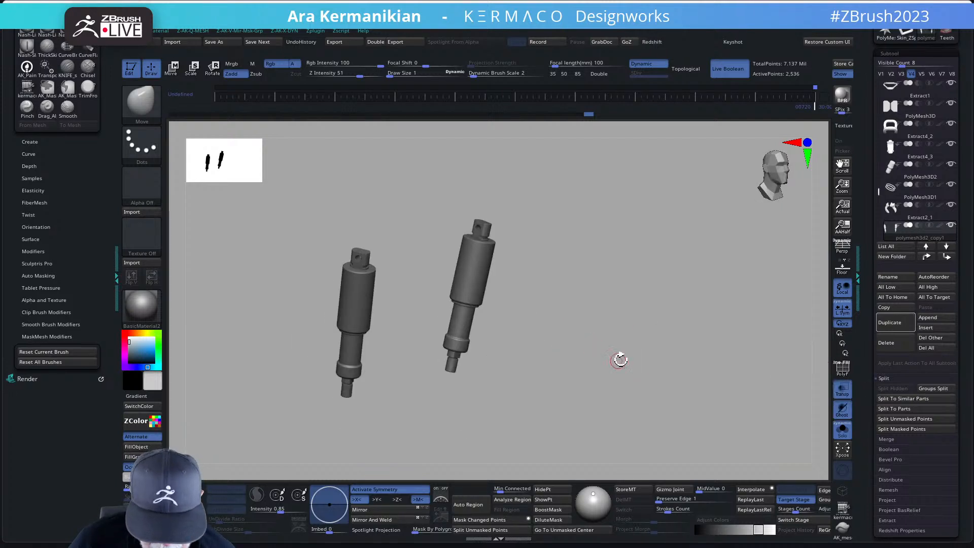
{"action": "left_click", "coordinate": [834, 367]}
{"action": "left_click_drag", "start_coordinate": [660, 343], "coordinate": [705, 289], "text": "alt"}
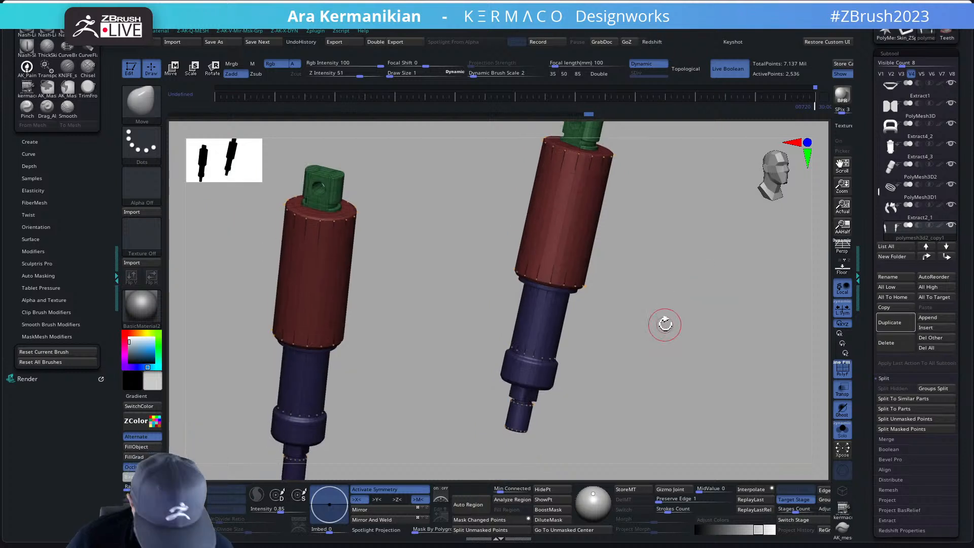
{"action": "key", "text": "shift+d"}
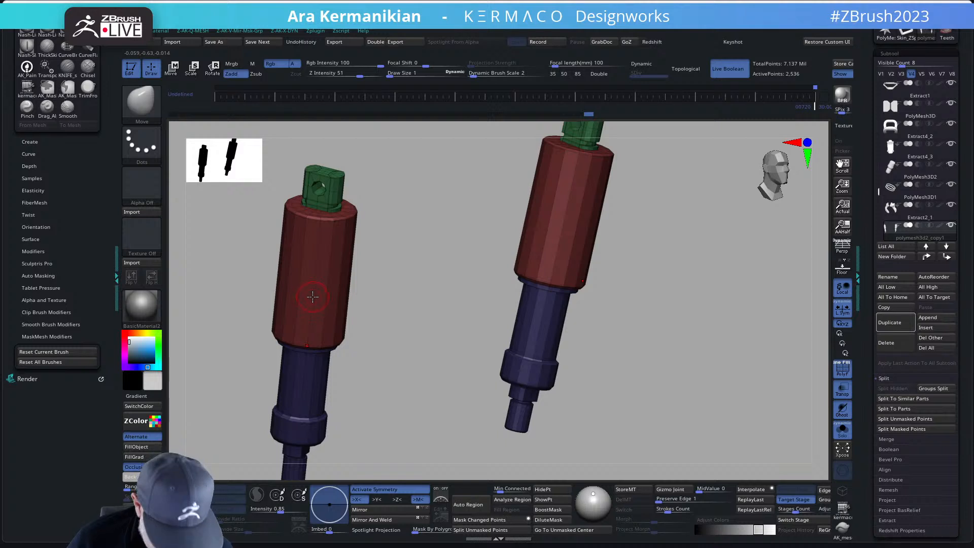
Step: Insert multiple evenly spaced edge loops around the pistons' upper cylinders with ZModeler, using Specified Resolution, a Specified Elevation of 0 and alternating polygroups
{"action": "key", "text": "b"}
{"action": "key", "text": "z"}
{"action": "key", "text": "m"}
{"action": "key", "text": "space"}
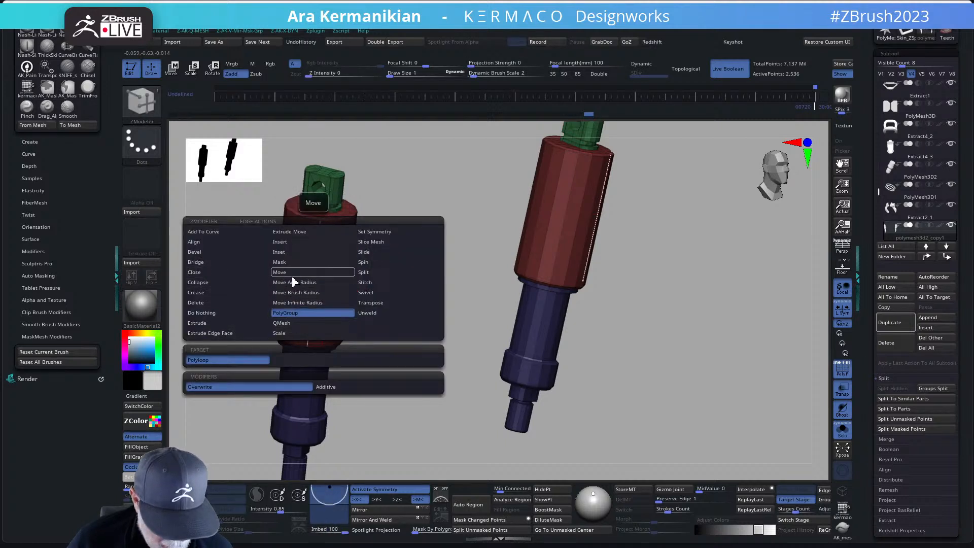
{"action": "left_click", "coordinate": [291, 243]}
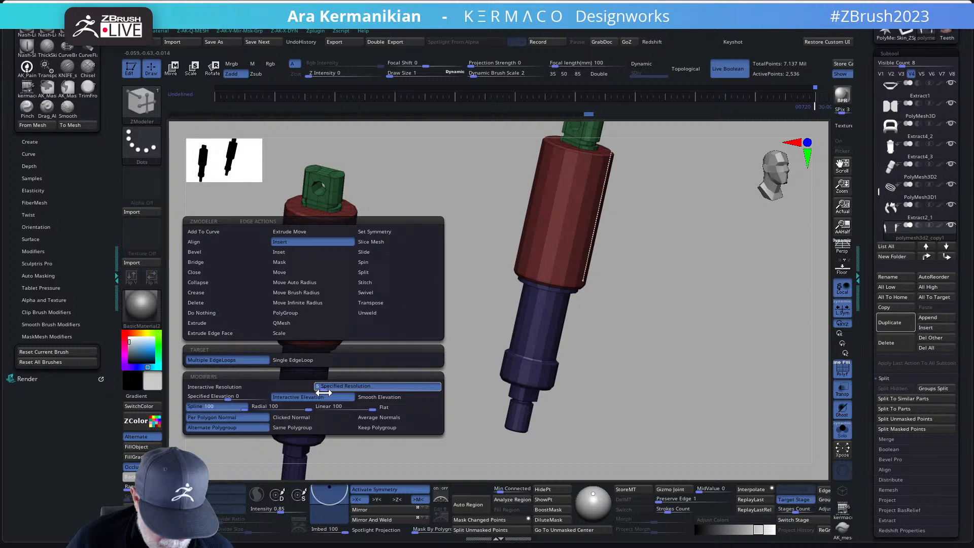
{"action": "key", "text": "space"}
{"action": "key", "text": "space"}
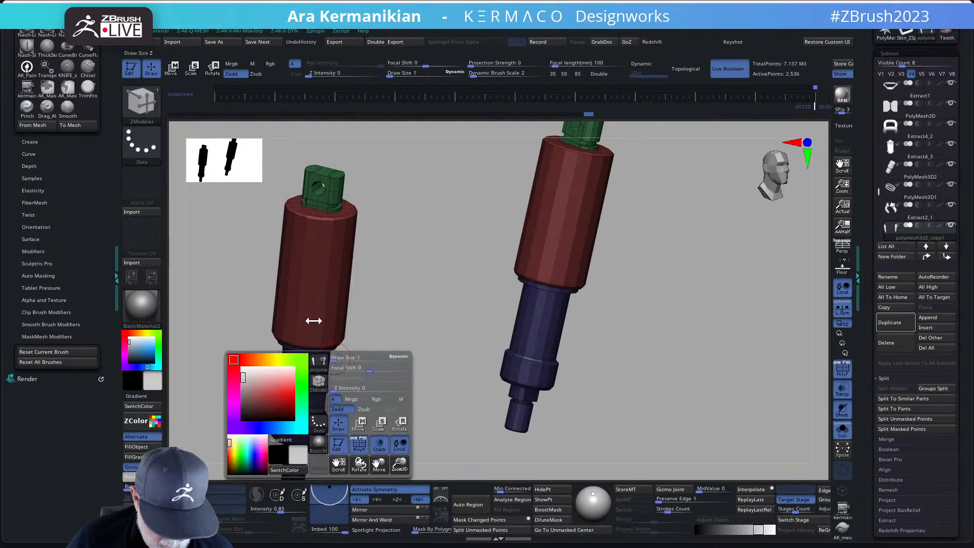
{"action": "key", "text": "space"}
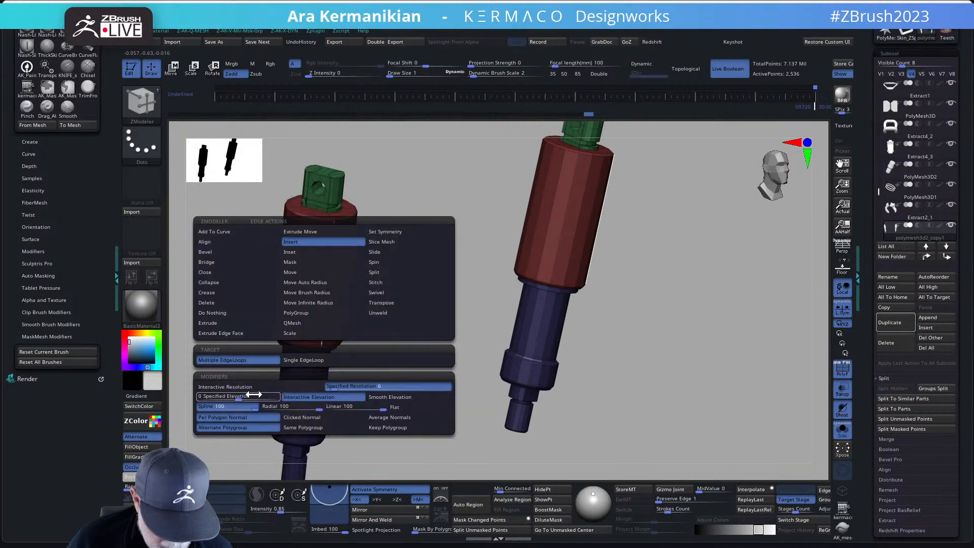
{"action": "left_click", "coordinate": [334, 278]}
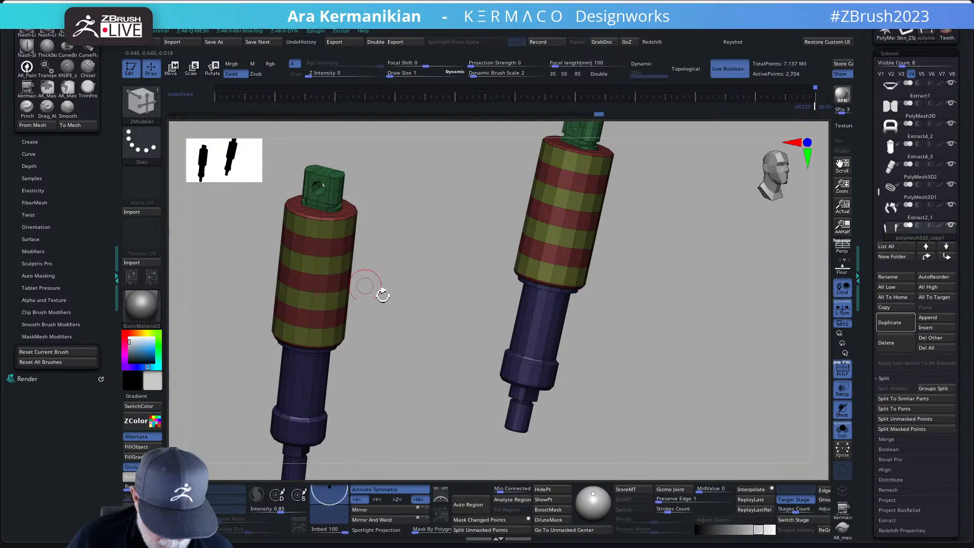
Step: Insert a single edge loop near the lower end of the upper cylinder and set the polygon action to QMesh with the Polyloop target
{"action": "left_click_drag", "start_coordinate": [430, 337], "coordinate": [402, 331]}
{"action": "left_click_drag", "start_coordinate": [461, 344], "coordinate": [456, 297], "text": "alt"}
{"action": "mouse_move", "coordinate": [431, 305]}
{"action": "left_mouse_down"}
{"action": "mouse_move", "coordinate": [430, 358]}
{"action": "mouse_move", "coordinate": [441, 322]}
{"action": "mouse_move", "coordinate": [457, 322]}
{"action": "mouse_move", "coordinate": [461, 283]}
{"action": "mouse_move", "coordinate": [443, 306]}
{"action": "left_mouse_up"}
{"action": "key", "text": "space"}
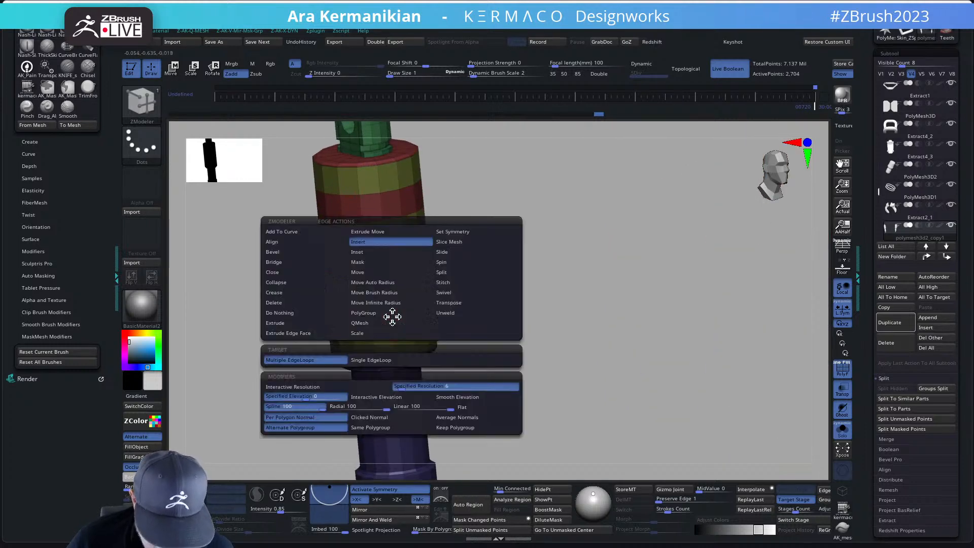
{"action": "left_click", "coordinate": [379, 359]}
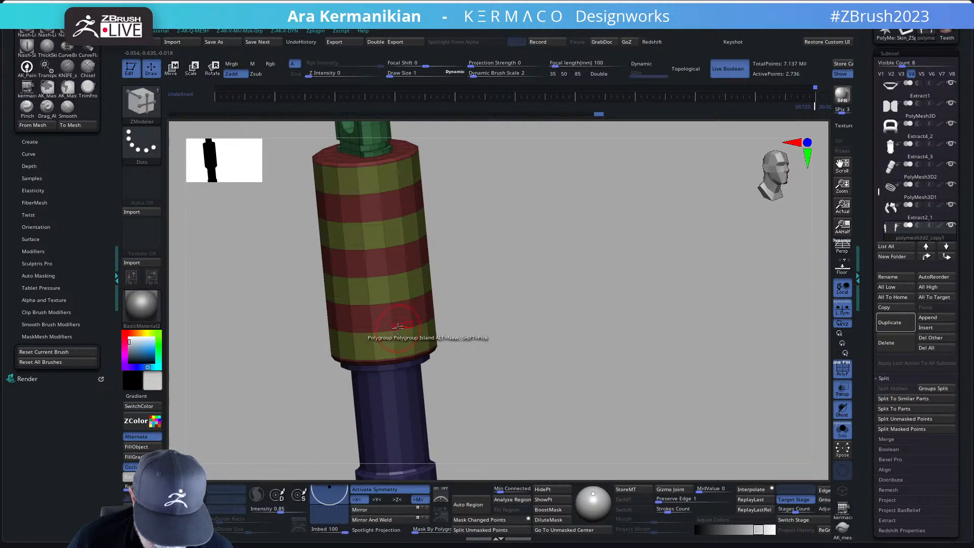
{"action": "key", "text": "space"}
{"action": "left_click", "coordinate": [380, 232]}
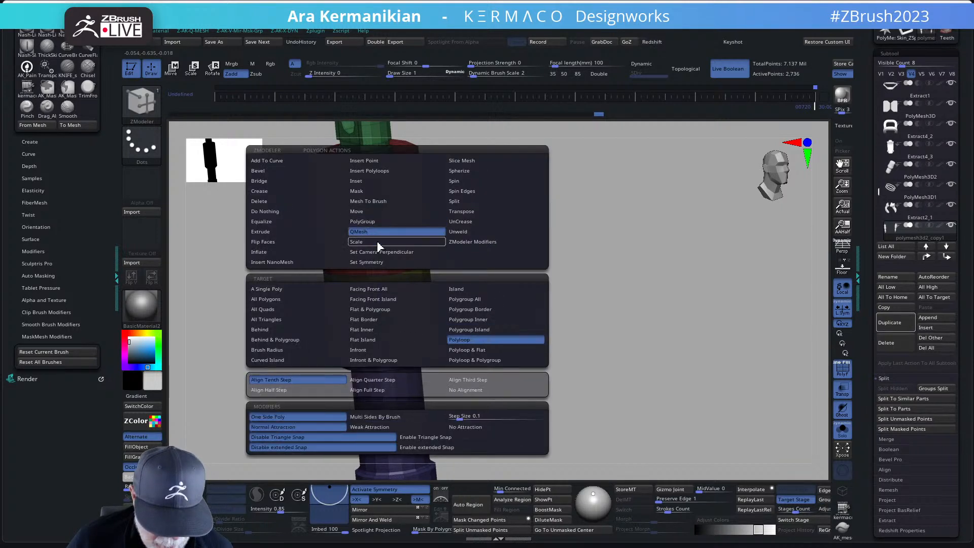
{"action": "left_click", "coordinate": [388, 391]}
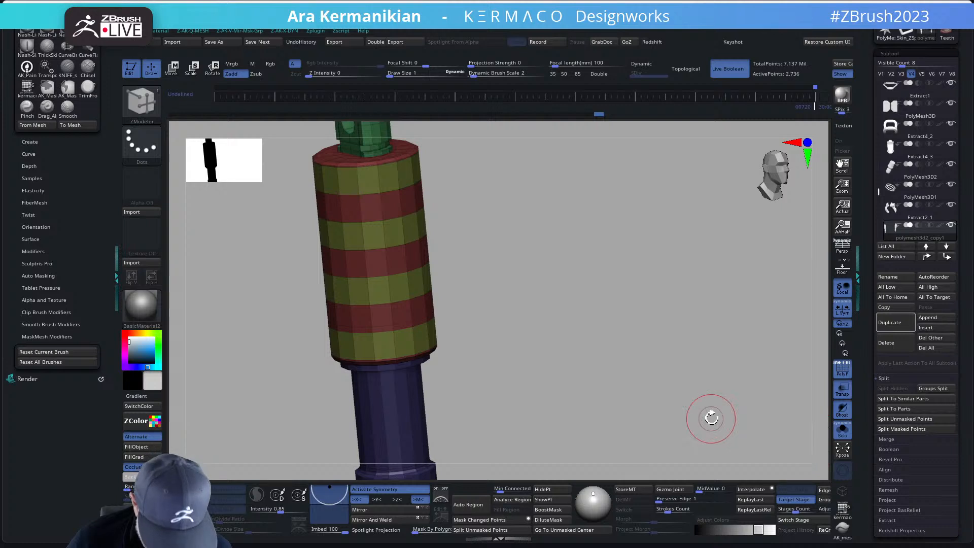
Step: Try to push the narrow polyloop near the upper cylinder's lower end inward with QMesh
{"action": "left_click_drag", "start_coordinate": [400, 329], "coordinate": [386, 332]}
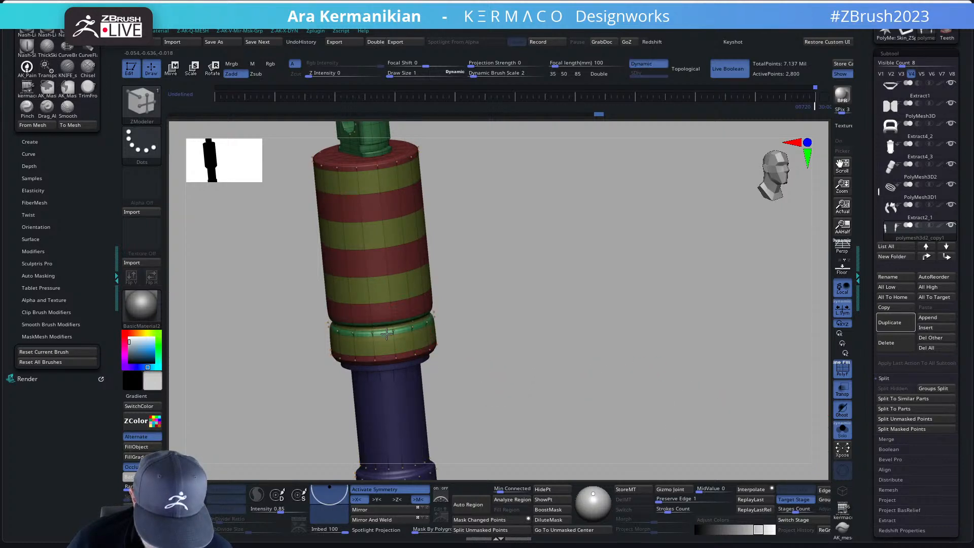
{"action": "mouse_move", "coordinate": [390, 336]}
{"action": "left_mouse_down"}
{"action": "mouse_move", "coordinate": [404, 341]}
{"action": "mouse_move", "coordinate": [383, 344]}
{"action": "left_mouse_up"}
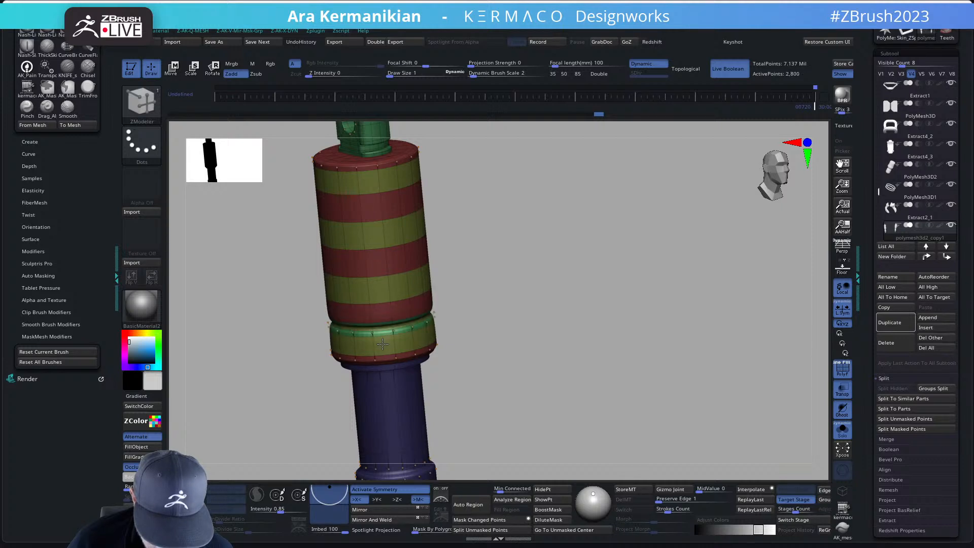
{"action": "key", "text": "ctrl+z"}
{"action": "key", "text": "ctrl+q"}
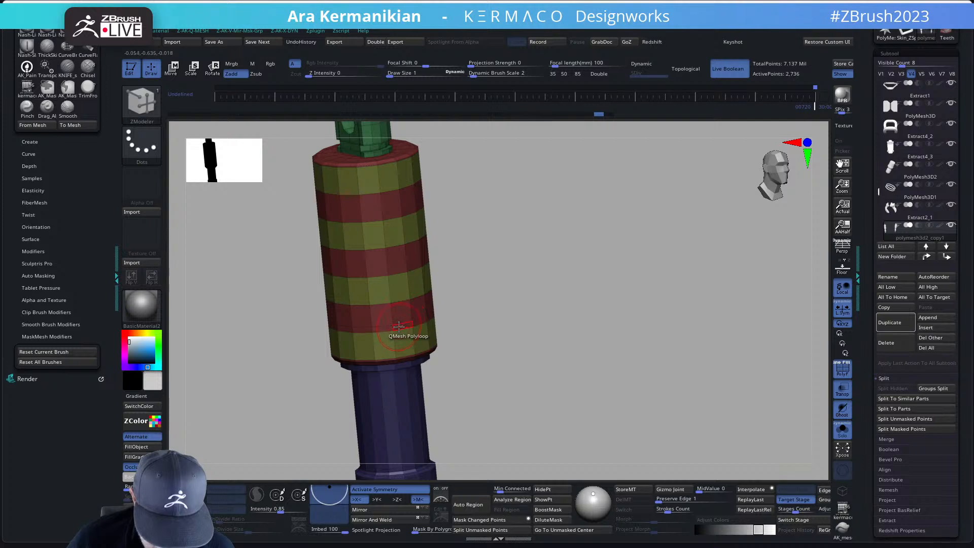
Step: Crease the complete edge loops near the upper cylinder's lower end and recess the narrow band between them into a groove with QMesh
{"action": "key", "text": "space"}
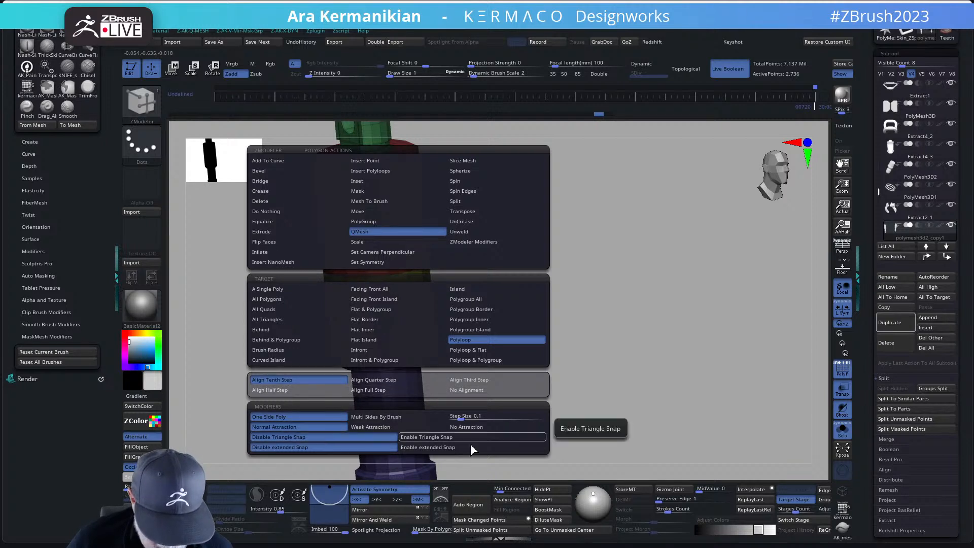
{"action": "key", "text": "space"}
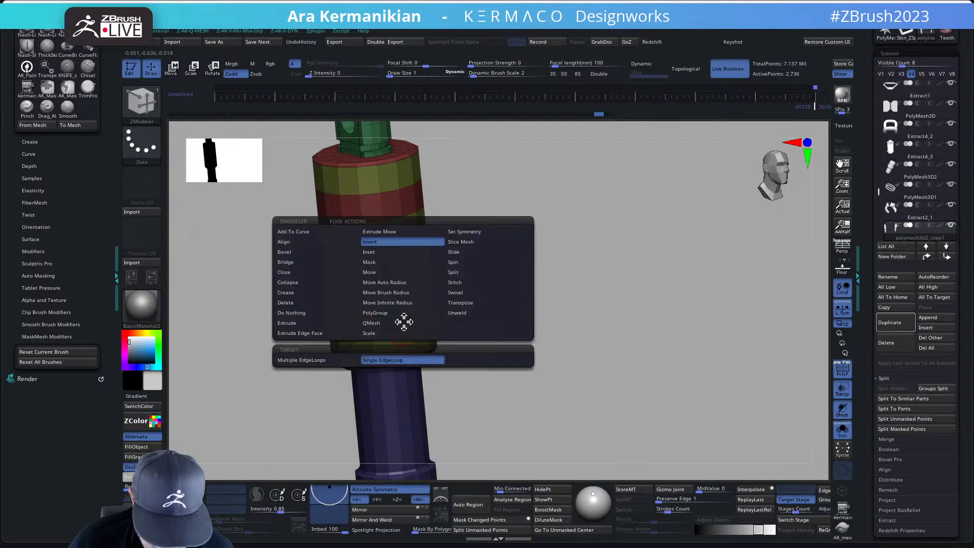
{"action": "left_click", "coordinate": [292, 293]}
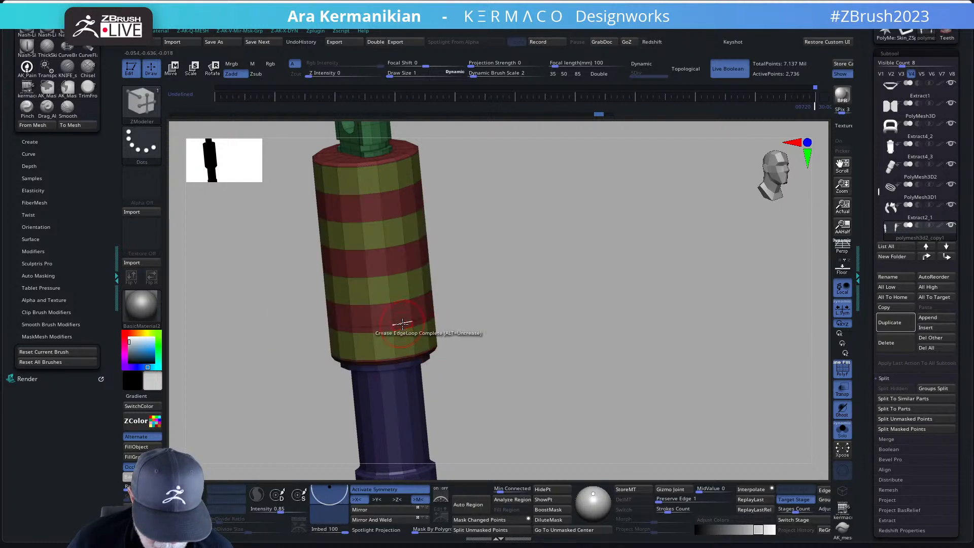
{"action": "left_click", "coordinate": [402, 324]}
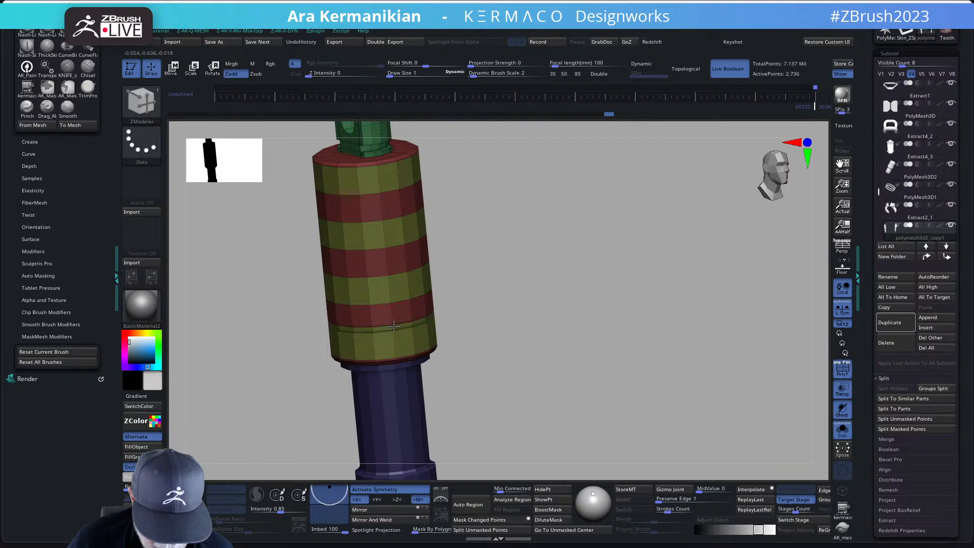
{"action": "left_click", "coordinate": [389, 327]}
Step: Preview both pistons with dynamic subdivision on and polyframe hidden to examine the new grooves from several angles
{"action": "key", "text": "d"}
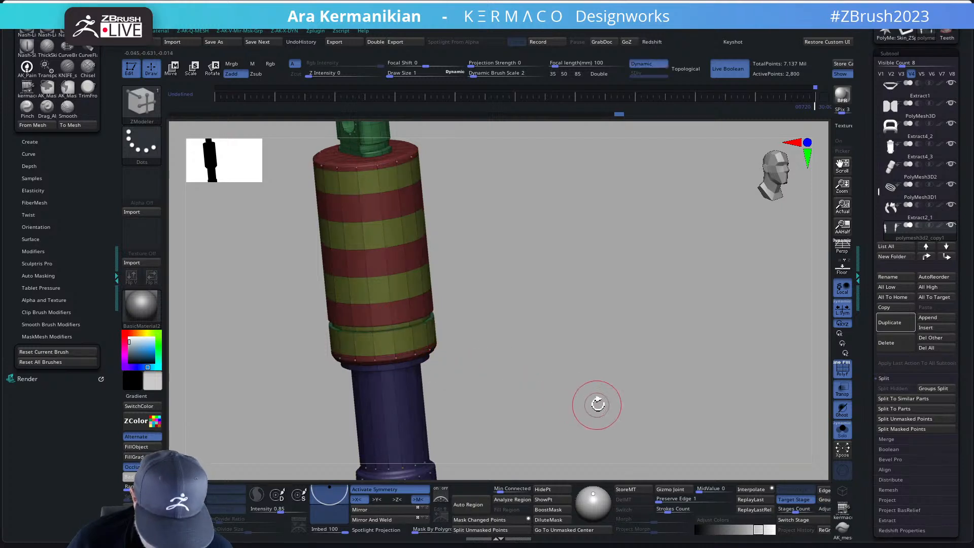
{"action": "mouse_move", "coordinate": [598, 405]}
{"action": "left_mouse_down"}
{"action": "mouse_move", "coordinate": [578, 384]}
{"action": "mouse_move", "coordinate": [600, 370]}
{"action": "left_mouse_up"}
{"action": "key", "text": "f"}
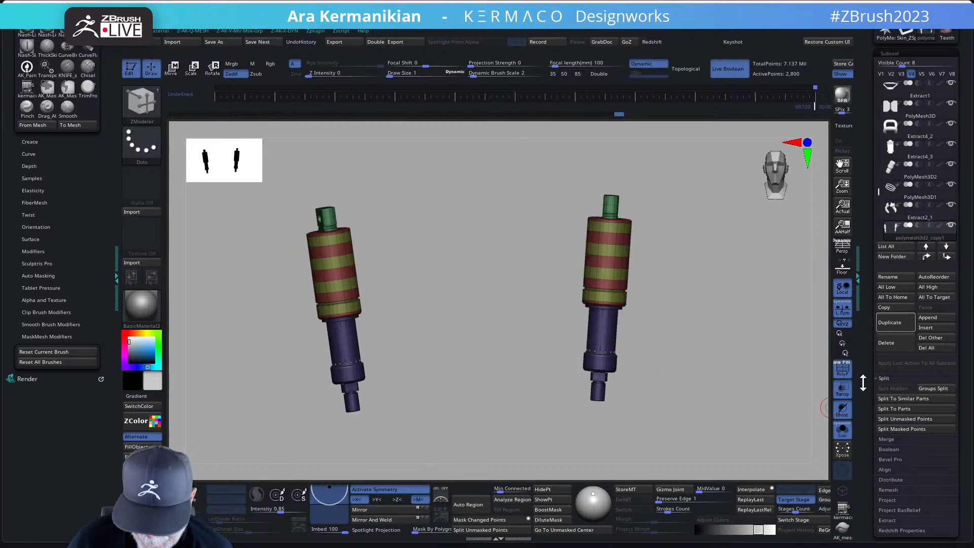
{"action": "left_click", "coordinate": [849, 373]}
{"action": "mouse_move", "coordinate": [725, 351]}
{"action": "left_mouse_down", "text": "alt"}
{"action": "mouse_move", "coordinate": [709, 355]}
{"action": "mouse_move", "coordinate": [767, 371]}
{"action": "mouse_move", "coordinate": [721, 364]}
{"action": "left_mouse_up", "text": "alt"}
{"action": "left_click", "coordinate": [845, 376]}
{"action": "left_click", "coordinate": [847, 373]}
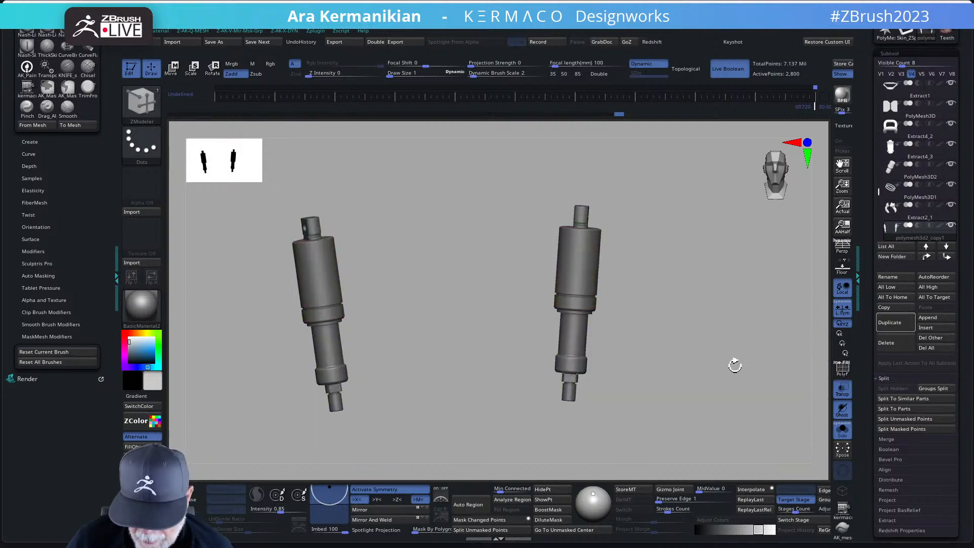
{"action": "left_click_drag", "start_coordinate": [679, 323], "coordinate": [717, 355], "text": "alt"}
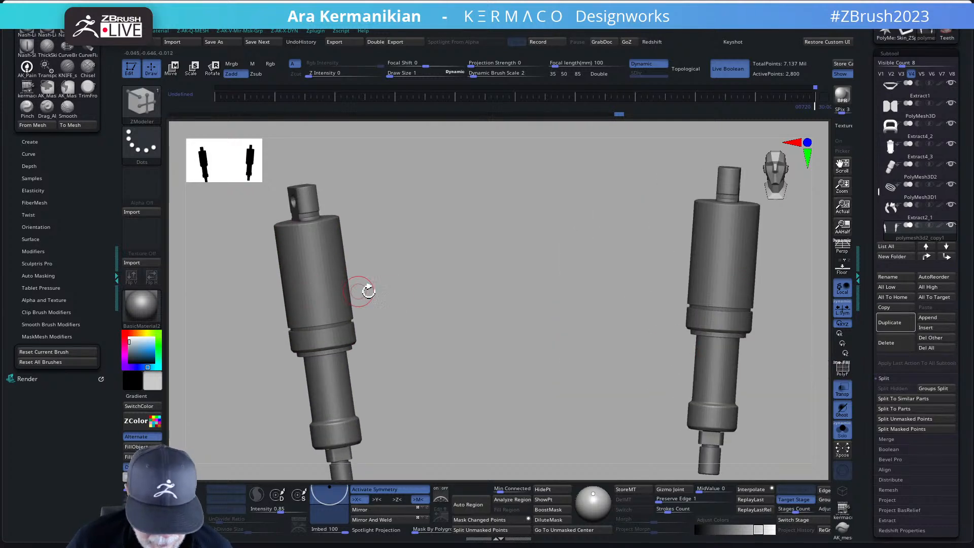
{"action": "left_click_drag", "start_coordinate": [428, 295], "coordinate": [453, 313]}
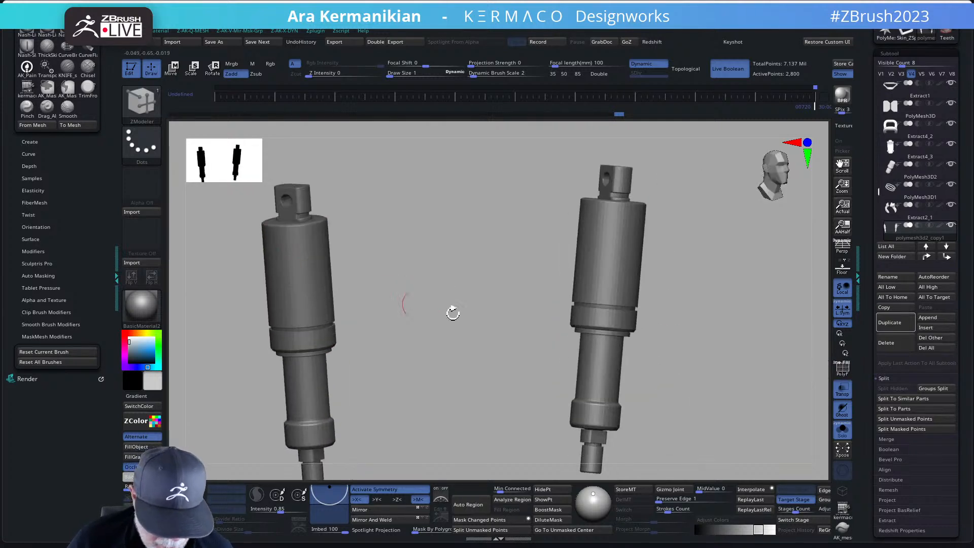
Step: Delete an edge loop from the middle of the upper cylinders with the ZModeler Insert action, merging two bands into a wider one
{"action": "left_click", "coordinate": [841, 370]}
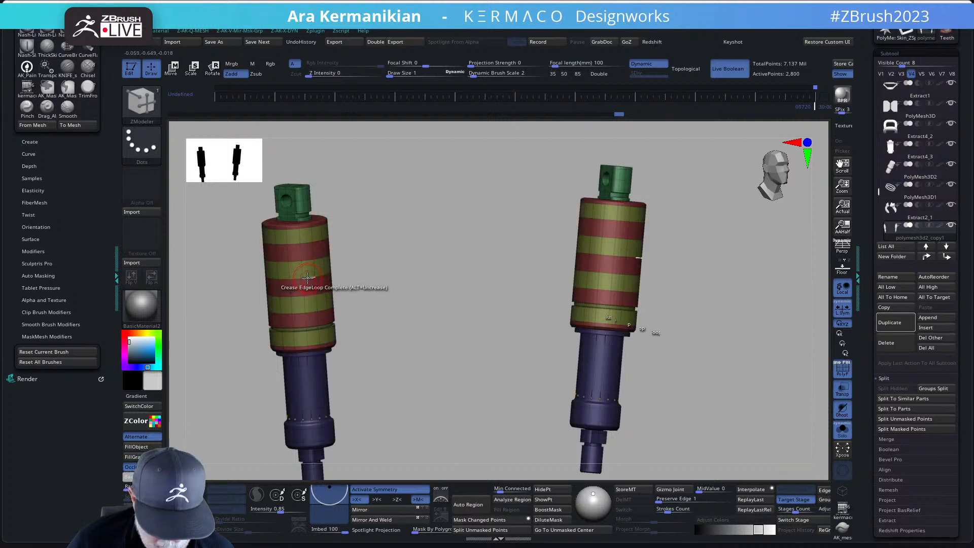
{"action": "key", "text": "space"}
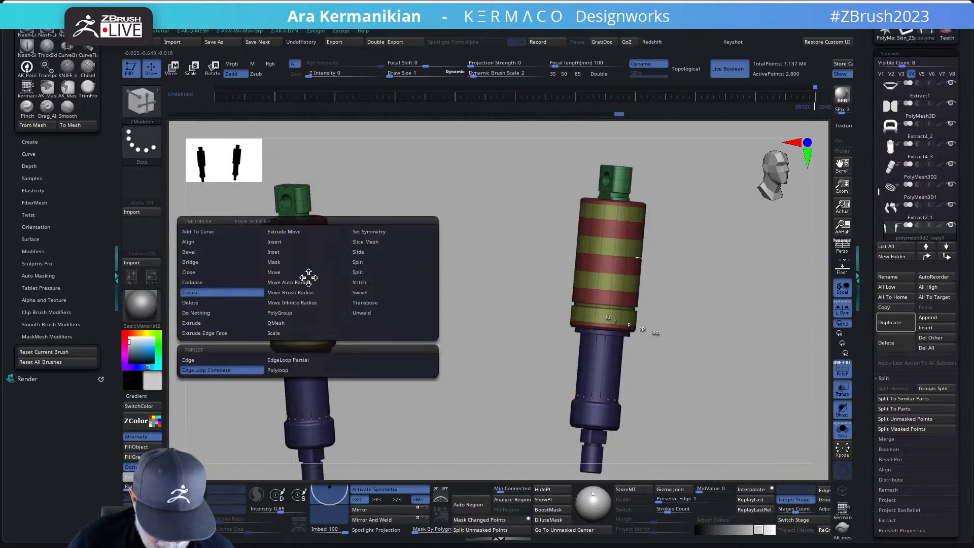
{"action": "left_click", "coordinate": [285, 244]}
{"action": "left_click", "coordinate": [309, 278], "text": "alt"}
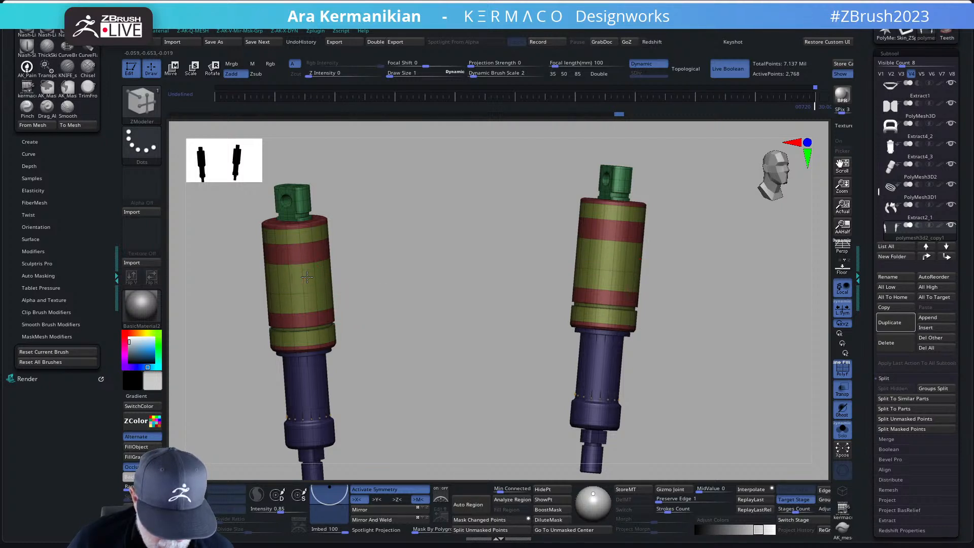
Step: Crease the edge loop around the wide middle band and expand the band outward with QMesh so the upper cylinders bulge with tapered ends
{"action": "left_click_drag", "start_coordinate": [306, 277], "coordinate": [313, 283]}
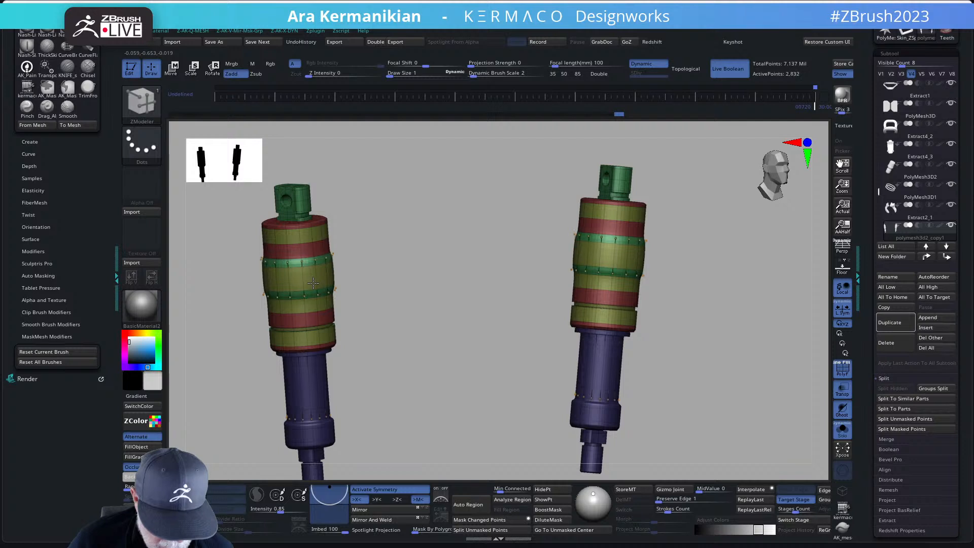
{"action": "key", "text": "ctrl+z"}
{"action": "mouse_move", "coordinate": [333, 263]}
{"action": "right_mouse_down"}
{"action": "mouse_move", "coordinate": [422, 289]}
{"action": "mouse_move", "coordinate": [330, 269]}
{"action": "right_mouse_up"}
{"action": "key", "text": "space"}
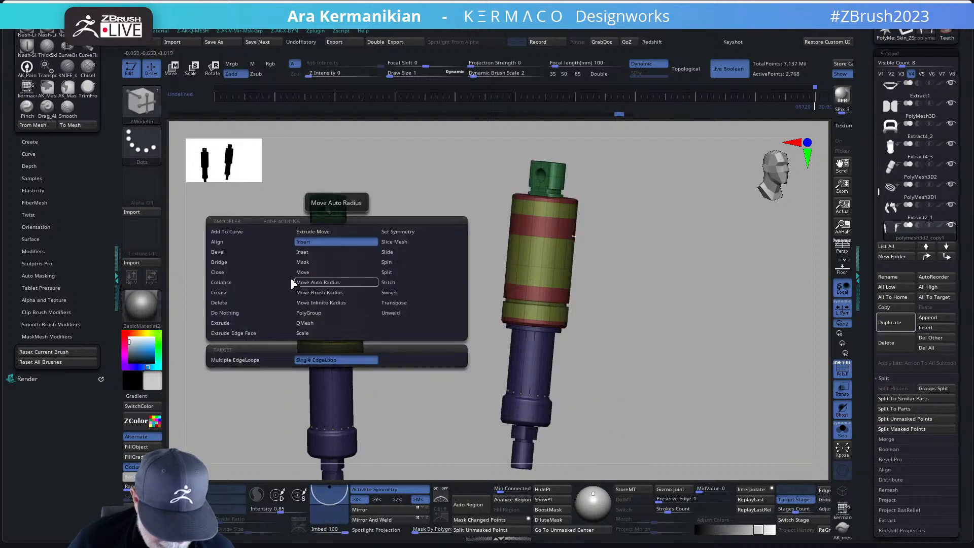
{"action": "left_click", "coordinate": [244, 292]}
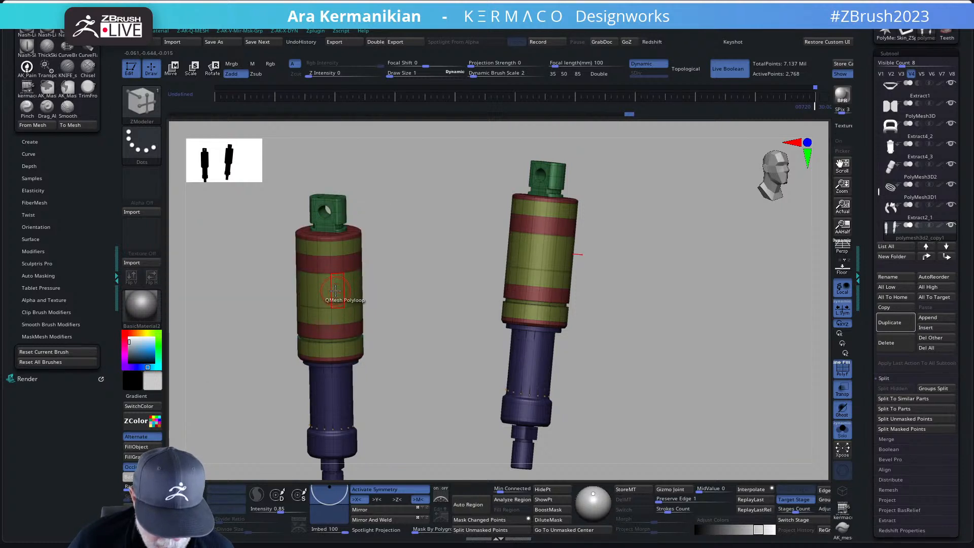
{"action": "left_click_drag", "start_coordinate": [336, 291], "coordinate": [360, 300]}
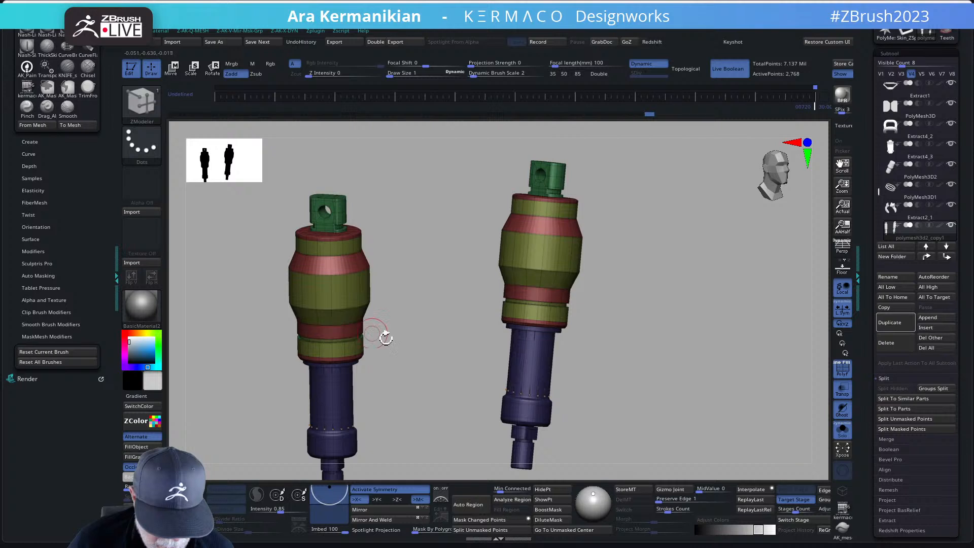
{"action": "left_click_drag", "start_coordinate": [434, 360], "coordinate": [487, 330], "text": "shift"}
{"action": "left_click_drag", "start_coordinate": [487, 335], "coordinate": [537, 341]}
{"action": "left_click", "coordinate": [843, 376]}
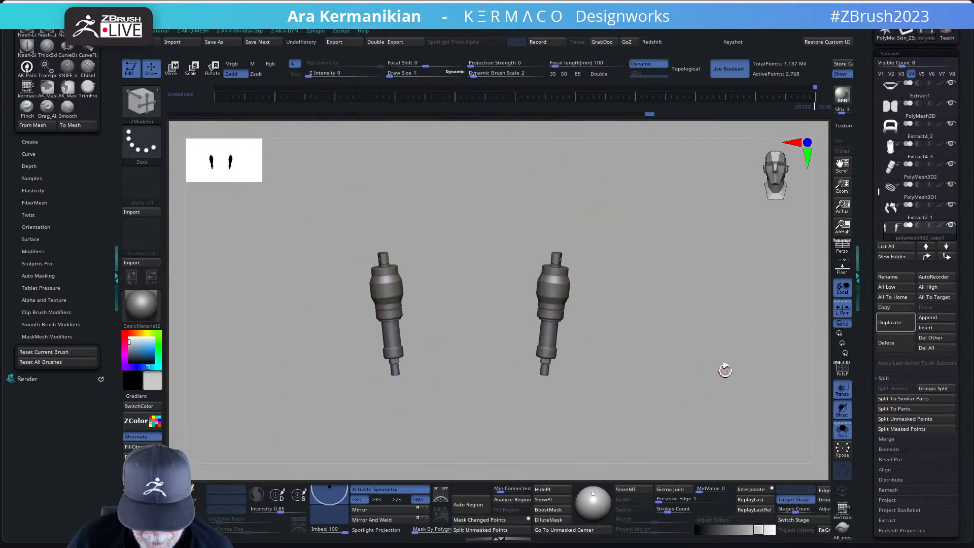
{"action": "left_click_drag", "start_coordinate": [724, 367], "coordinate": [649, 374]}
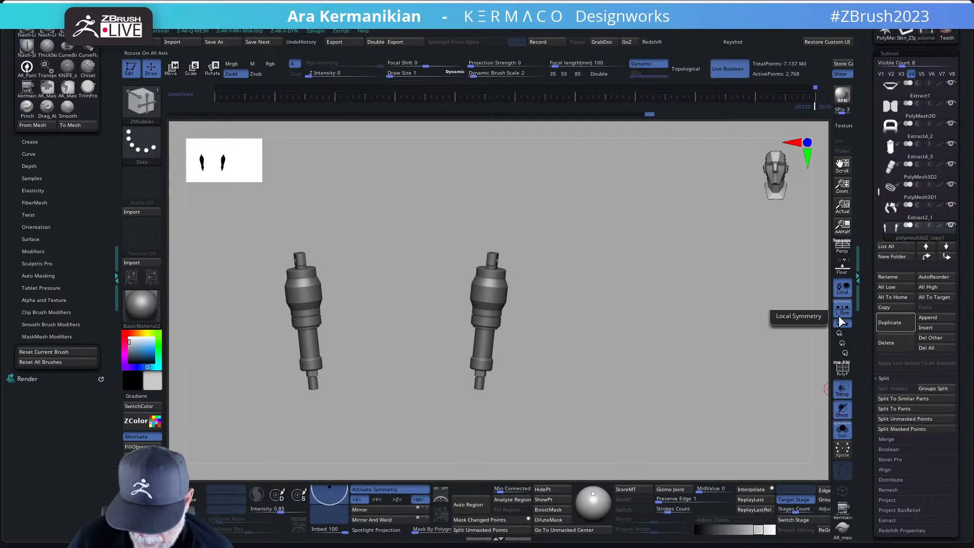
Step: Leave Solo mode and turn off transparency to examine the finished pistons within the whole bust
{"action": "left_click", "coordinate": [842, 429]}
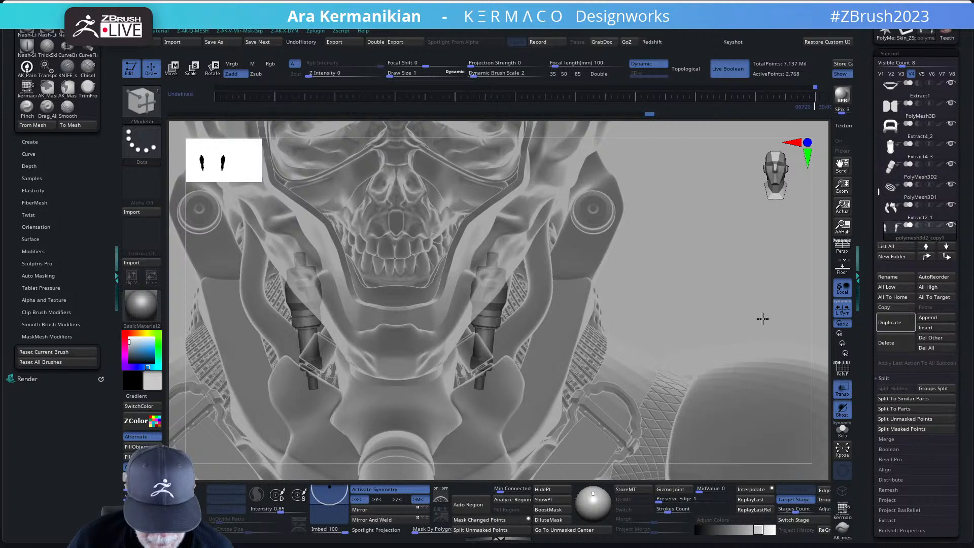
{"action": "left_click_drag", "start_coordinate": [762, 318], "coordinate": [828, 353]}
{"action": "left_click", "coordinate": [842, 396]}
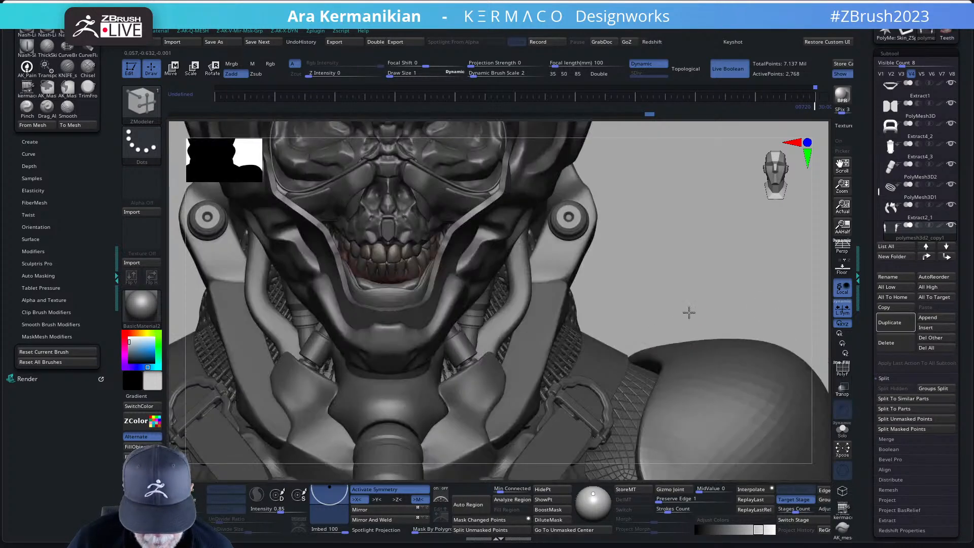
{"action": "left_click_drag", "start_coordinate": [772, 304], "coordinate": [691, 313]}
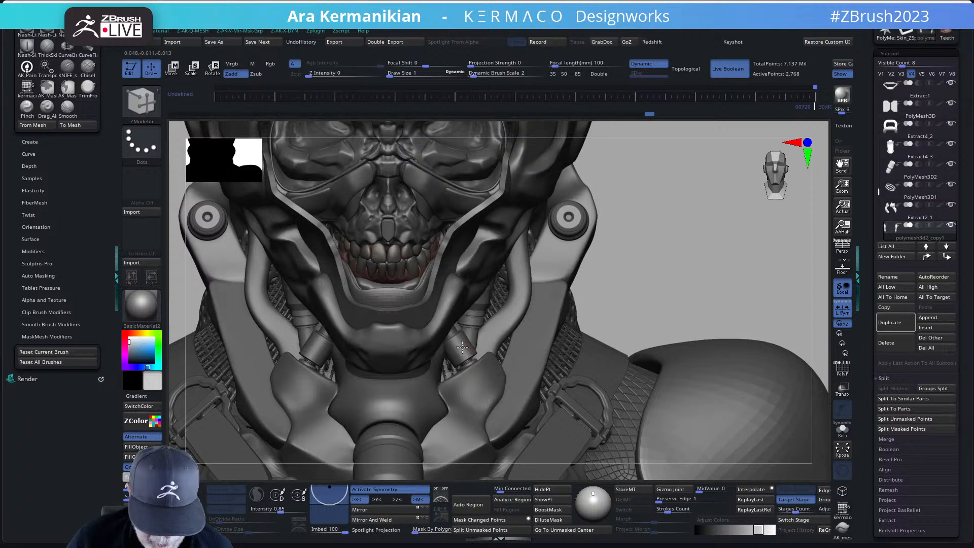
Step: Select the flipped lower piston pair, isolate it with Solo, and show its polyframe around the thick cylinder
{"action": "left_click", "coordinate": [463, 347], "text": "alt"}
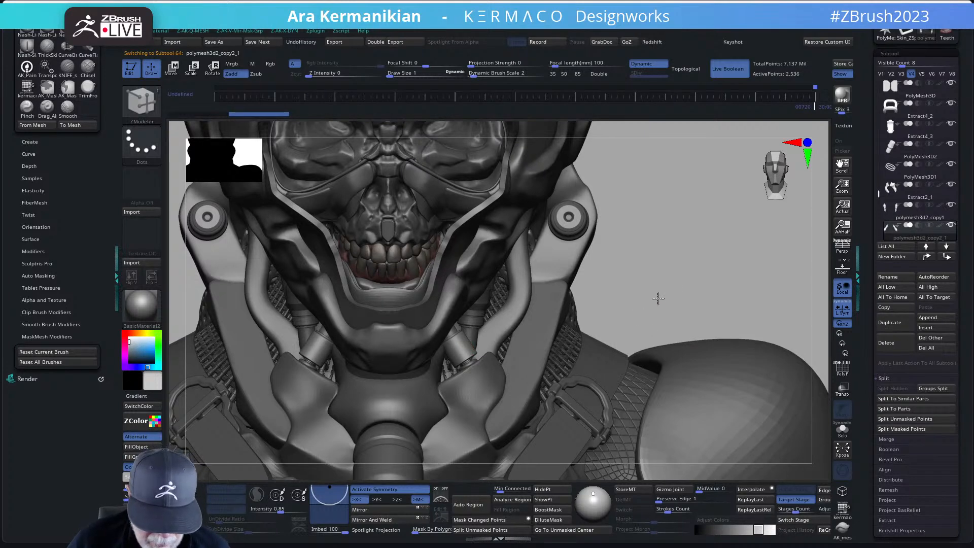
{"action": "left_click_drag", "start_coordinate": [658, 298], "coordinate": [673, 294], "text": "alt"}
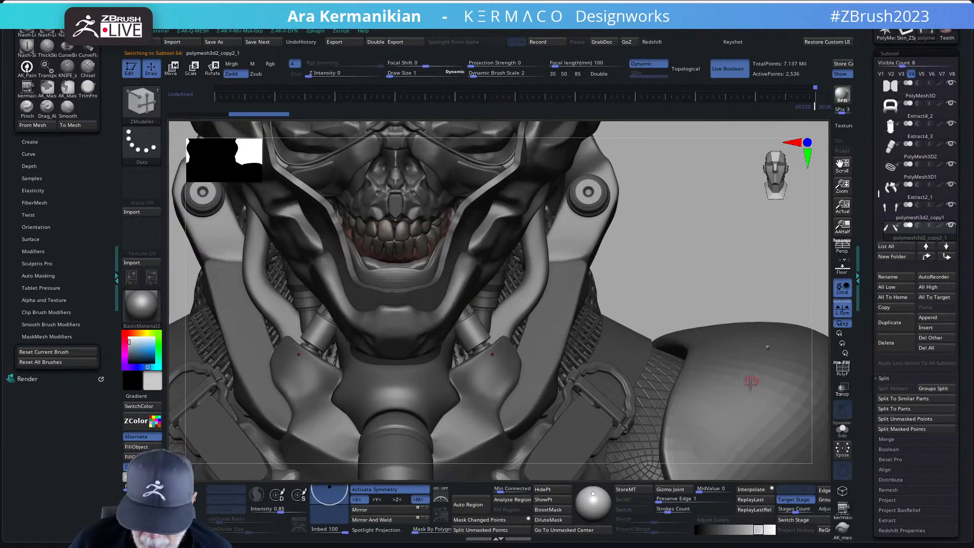
{"action": "left_click", "coordinate": [847, 435]}
{"action": "left_click_drag", "start_coordinate": [658, 340], "coordinate": [735, 372], "text": "alt"}
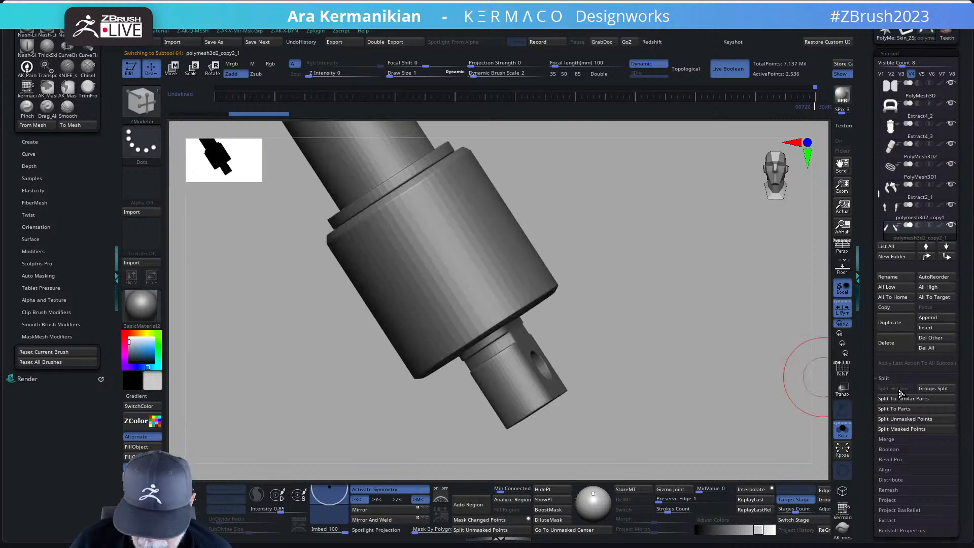
{"action": "left_click", "coordinate": [842, 368]}
{"action": "left_click_drag", "start_coordinate": [724, 336], "coordinate": [669, 321], "text": "alt"}
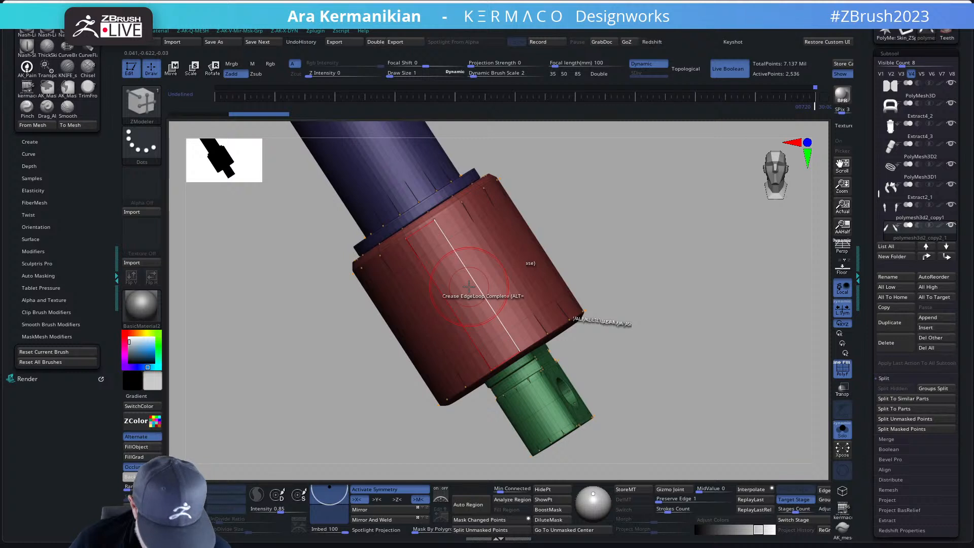
Step: Insert and crease edge loops near both ends of the thick red cylinder, and expand the band between them outward with QMesh
{"action": "key", "text": "space"}
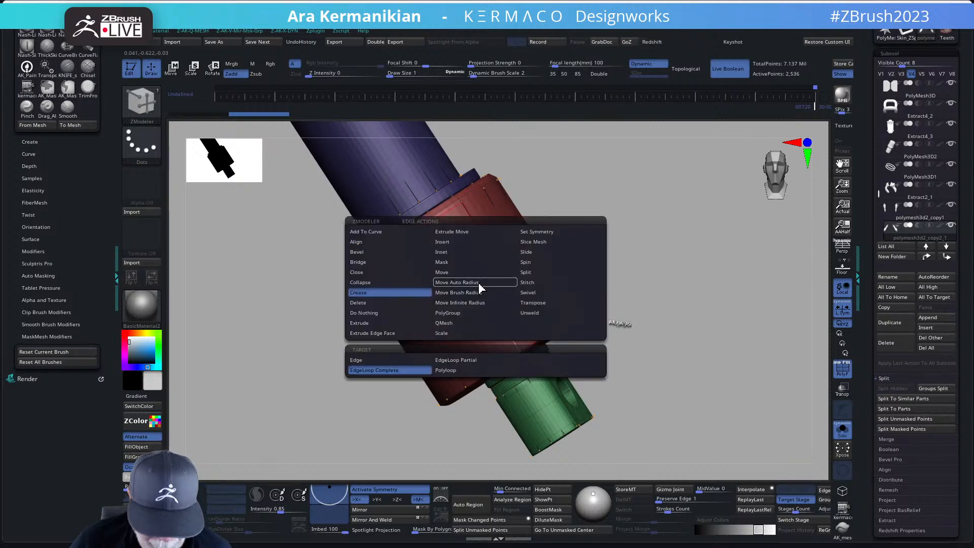
{"action": "left_click", "coordinate": [467, 252]}
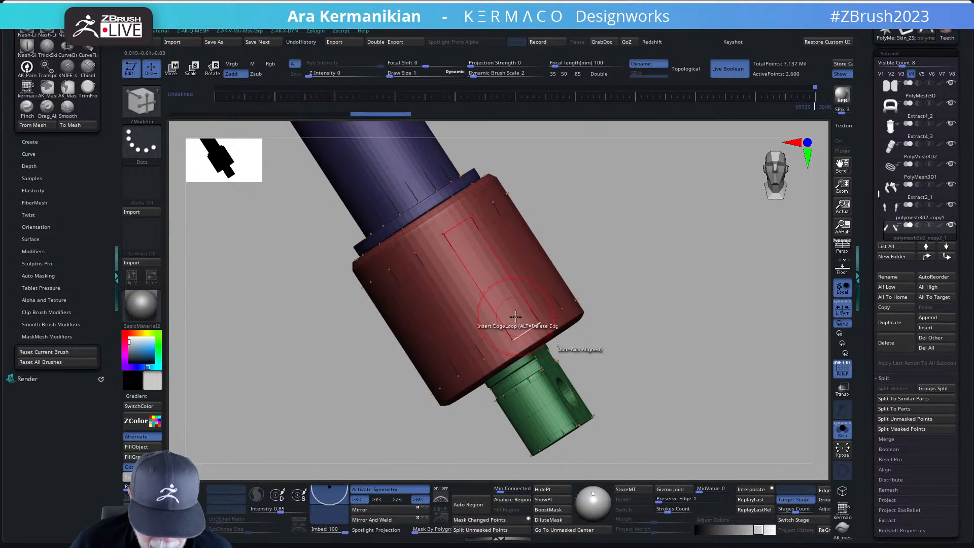
{"action": "key", "text": "space"}
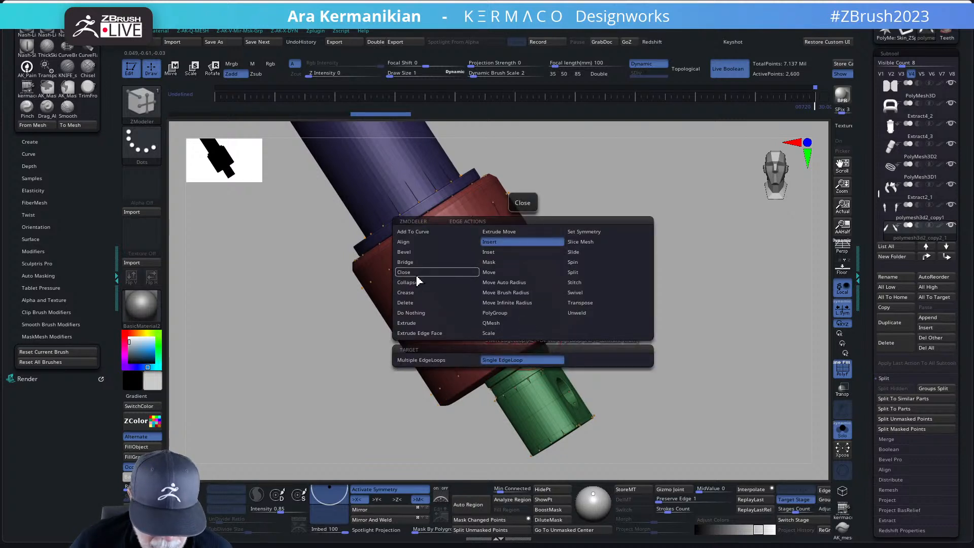
{"action": "left_click", "coordinate": [491, 322]}
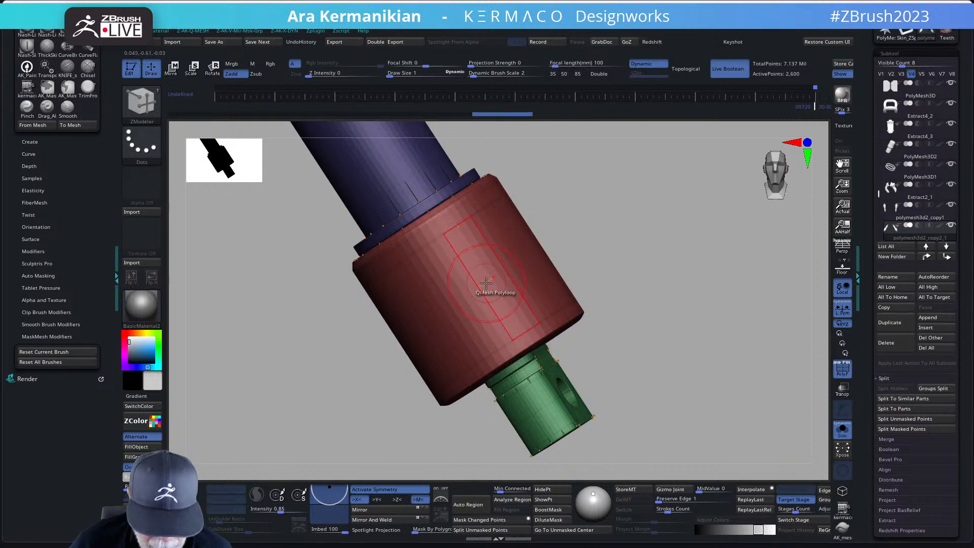
{"action": "left_click_drag", "start_coordinate": [486, 282], "coordinate": [515, 281]}
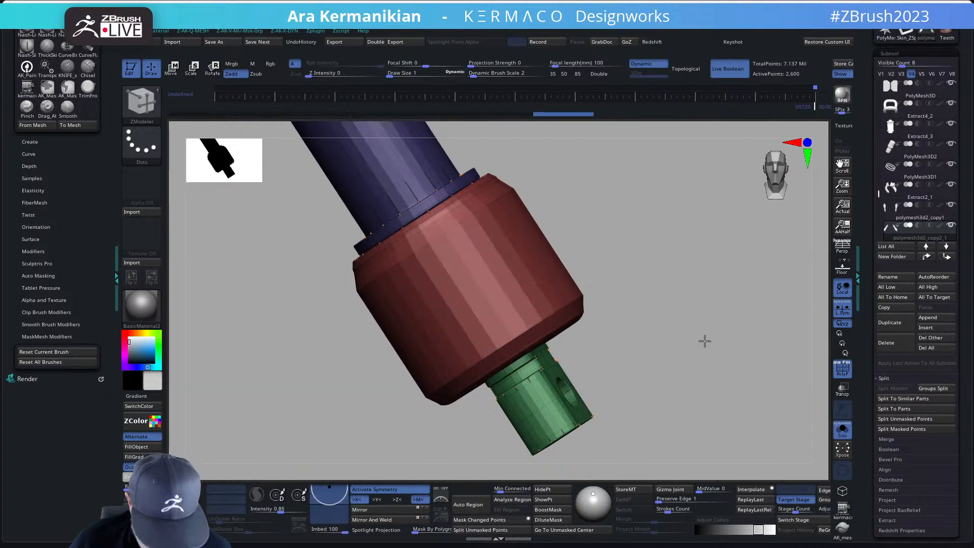
Step: Insert two closely spaced edge loops around the red cylinder near its lower end
{"action": "left_click_drag", "start_coordinate": [705, 341], "coordinate": [673, 333], "text": "alt"}
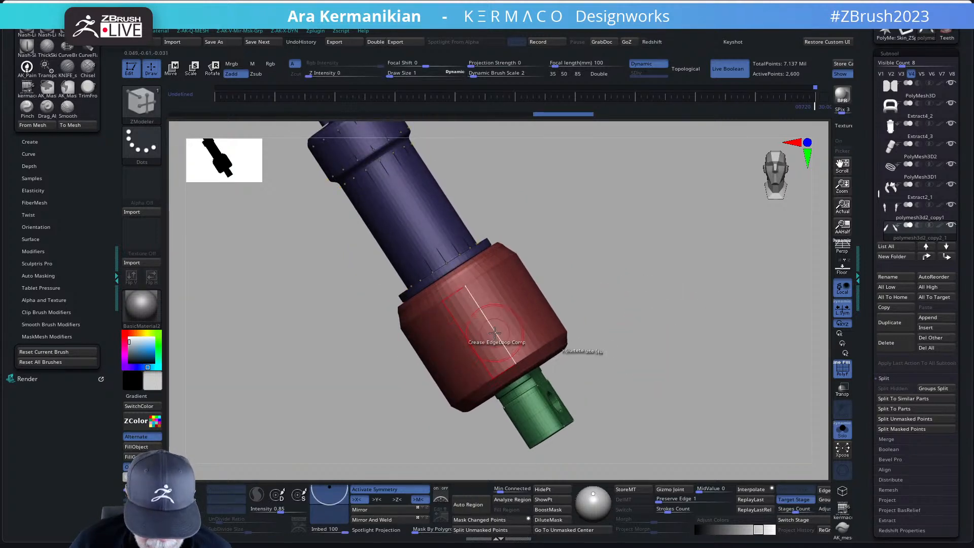
{"action": "key", "text": "space"}
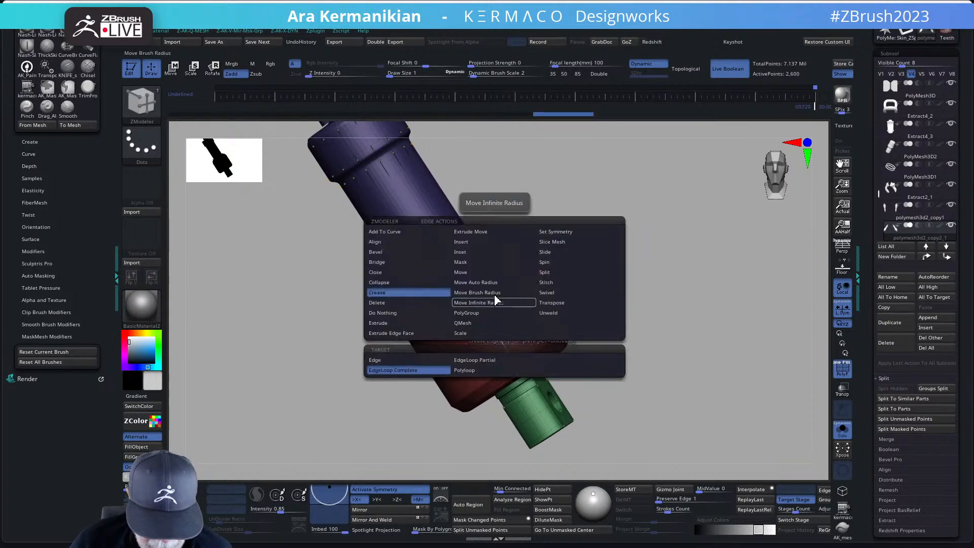
{"action": "left_click", "coordinate": [471, 244]}
{"action": "left_click", "coordinate": [500, 343]}
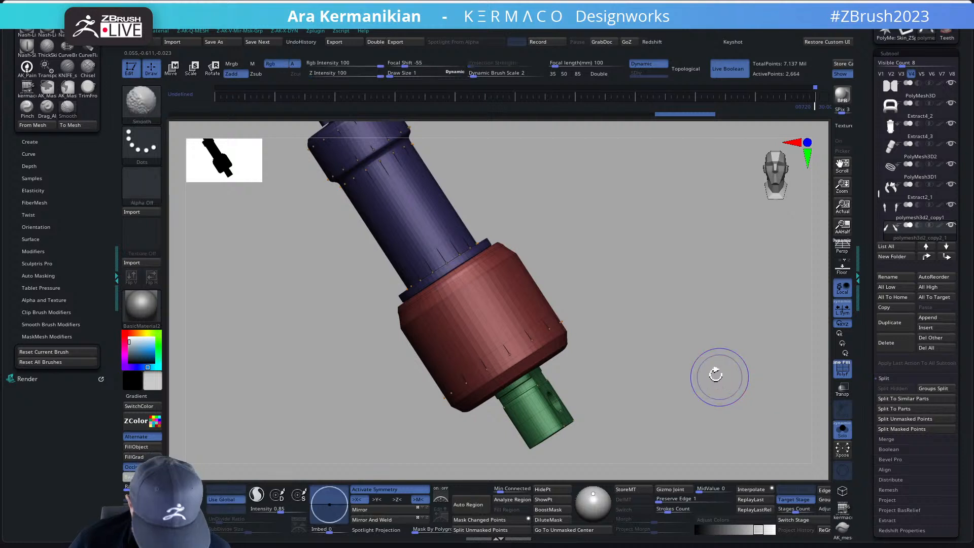
Step: Turn off dynamic subdivision and crease the complete edge loops bounding the narrow band near the red cylinder's lower end
{"action": "key", "text": "shift+d"}
{"action": "right_click", "coordinate": [640, 377]}
{"action": "right_click_drag", "start_coordinate": [657, 370], "coordinate": [632, 335], "text": "alt"}
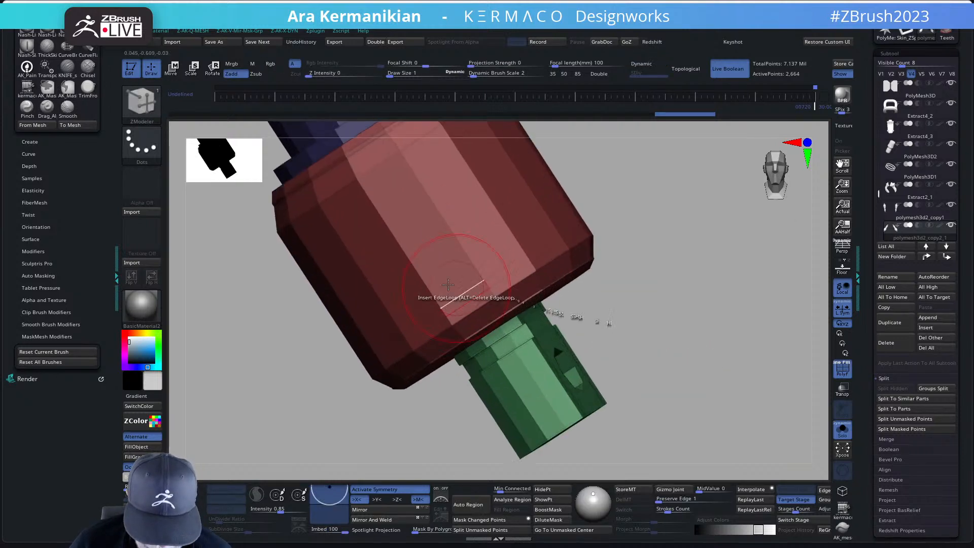
{"action": "key", "text": "space"}
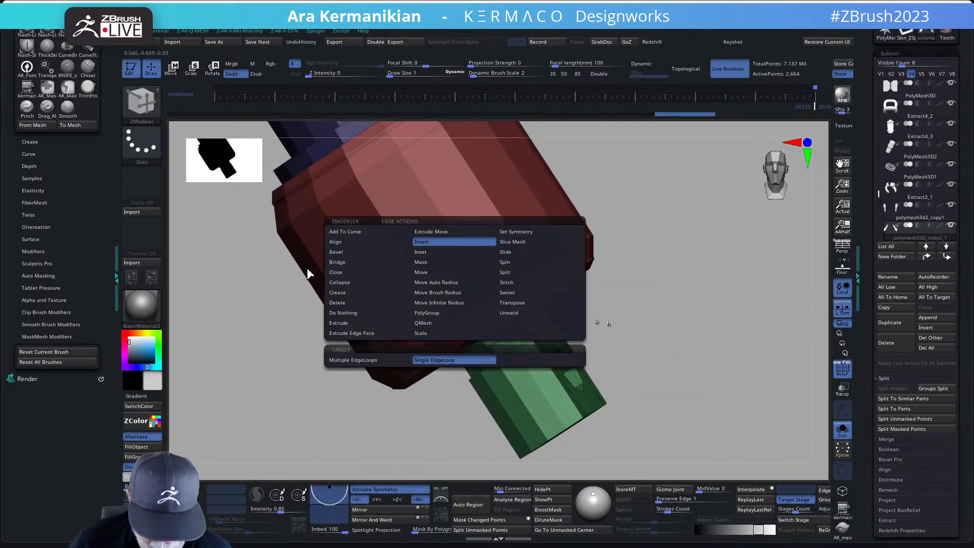
{"action": "left_click", "coordinate": [339, 292]}
{"action": "left_click", "coordinate": [460, 296]}
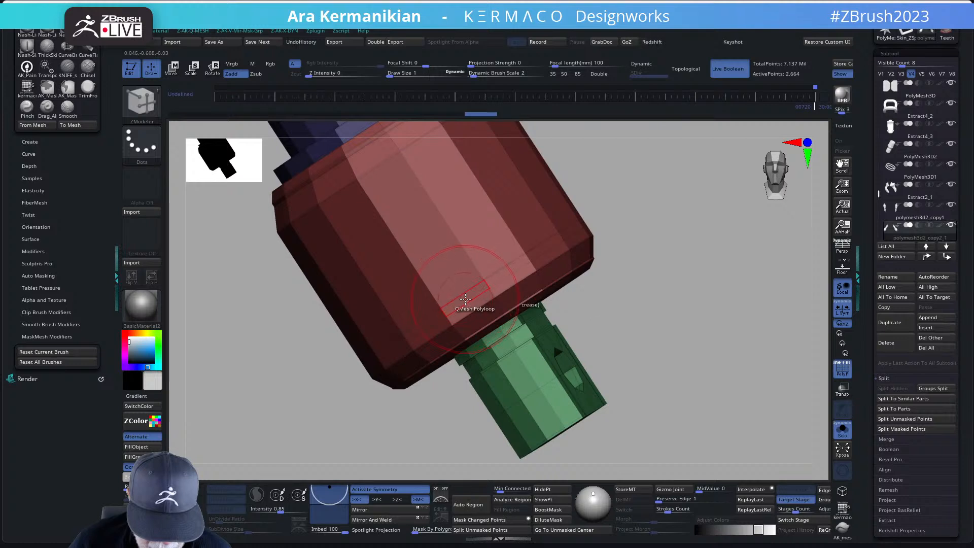
{"action": "left_click", "coordinate": [469, 300]}
Step: Recess the narrow band near the red cylinder's lower end into a groove with QMesh and preview it with dynamic subdivision
{"action": "key", "text": "ctrl+z"}
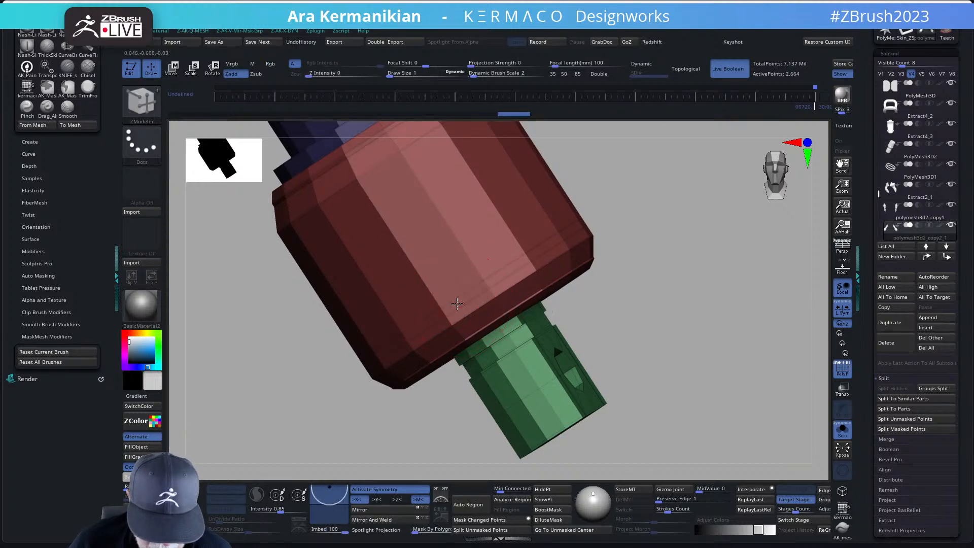
{"action": "key", "text": "ctrl+z"}
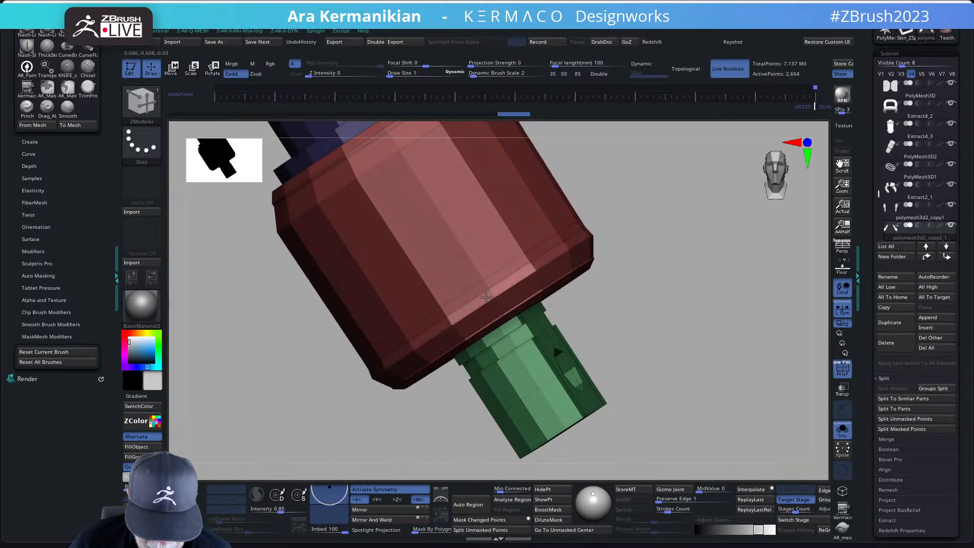
{"action": "left_click", "coordinate": [462, 302]}
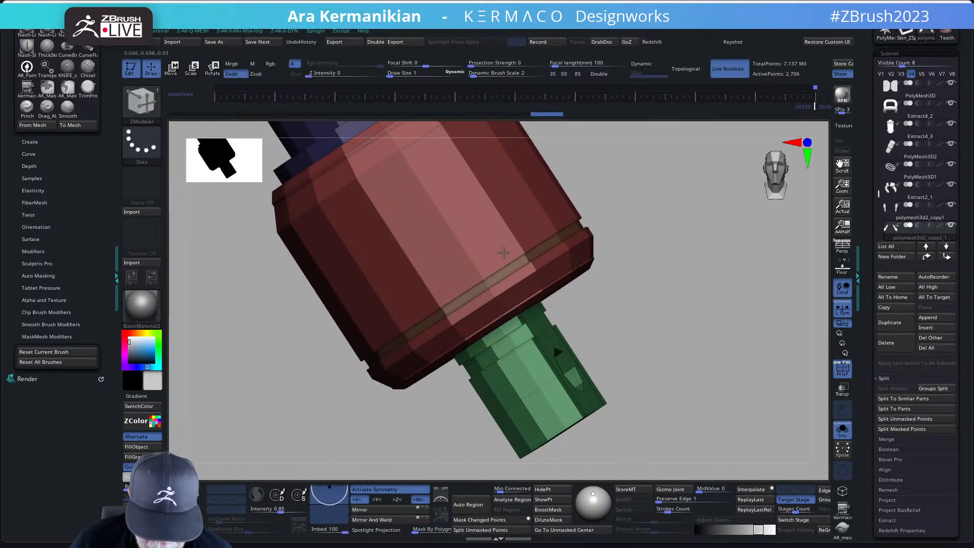
{"action": "key", "text": "d"}
{"action": "left_click_drag", "start_coordinate": [744, 339], "coordinate": [699, 336], "text": "alt"}
{"action": "left_click_drag", "start_coordinate": [635, 361], "coordinate": [696, 350], "text": "alt"}
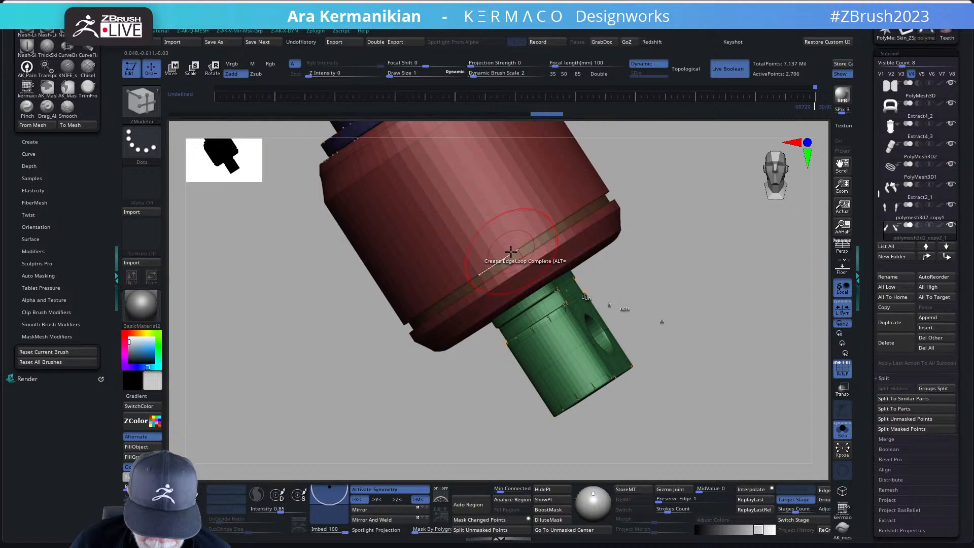
Step: Try to mask the area around the new groove with lasso selections, and clear the mask
{"action": "key", "text": "ctrl"}
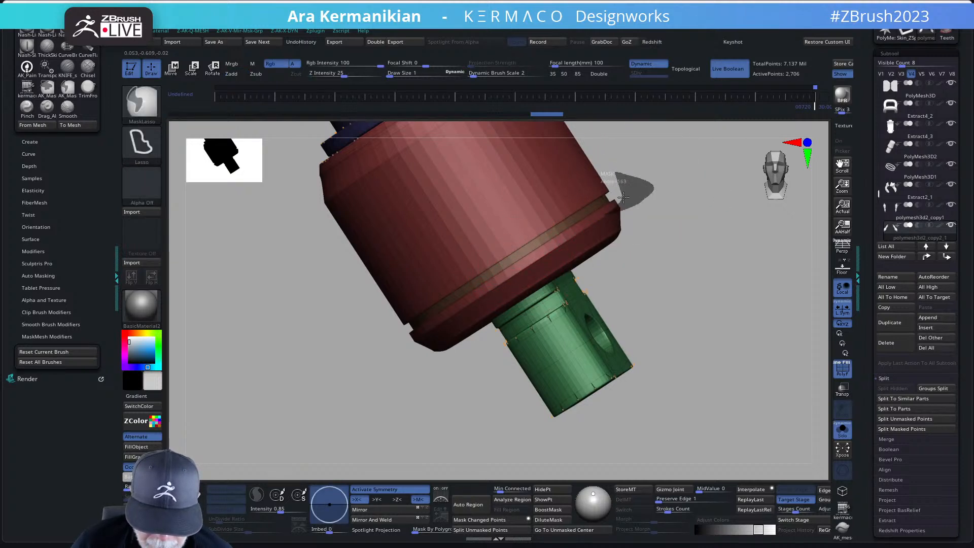
{"action": "left_click_drag", "start_coordinate": [623, 197], "coordinate": [628, 207], "text": "ctrl"}
{"action": "key", "text": "shift+d"}
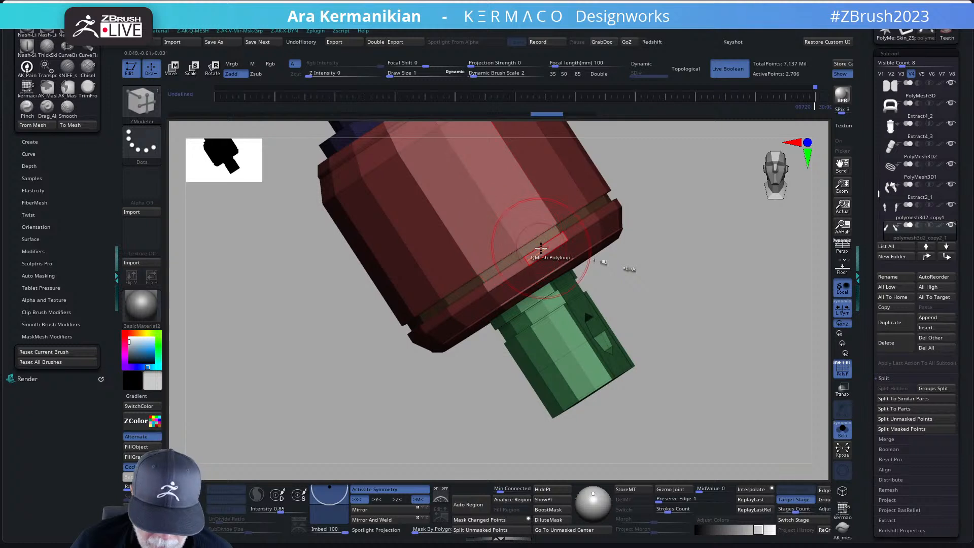
{"action": "key", "text": "d"}
{"action": "key", "text": "shift+d"}
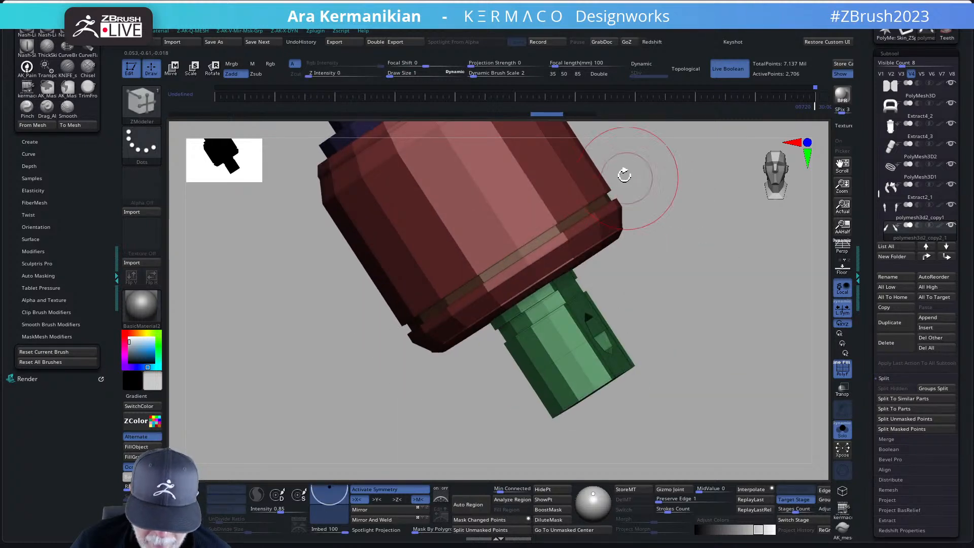
{"action": "key", "text": "ctrl"}
{"action": "mouse_move", "coordinate": [599, 182]}
{"action": "left_mouse_down", "text": "ctrl"}
{"action": "mouse_move", "coordinate": [348, 334]}
{"action": "mouse_move", "coordinate": [384, 349]}
{"action": "left_mouse_up", "text": "ctrl"}
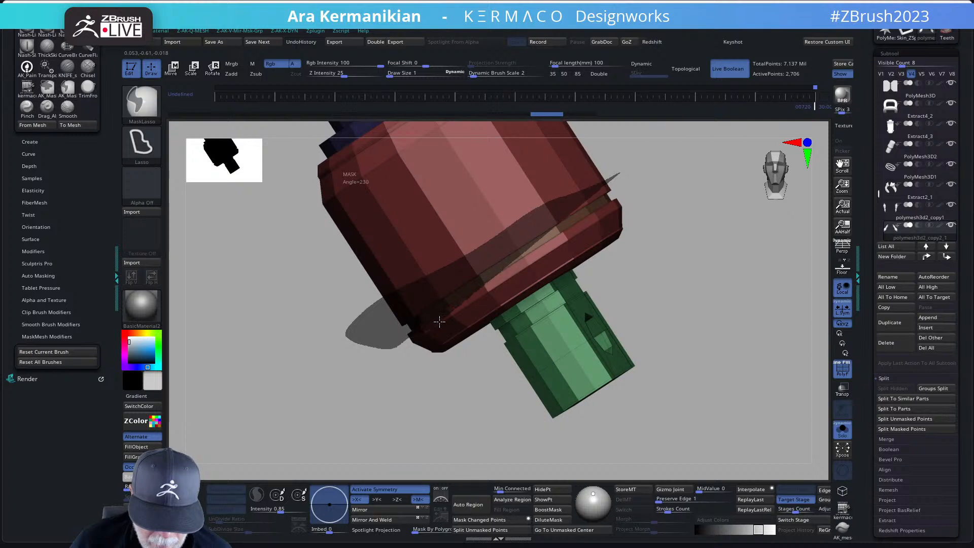
{"action": "left_click_drag", "start_coordinate": [441, 315], "coordinate": [476, 297], "text": "ctrl"}
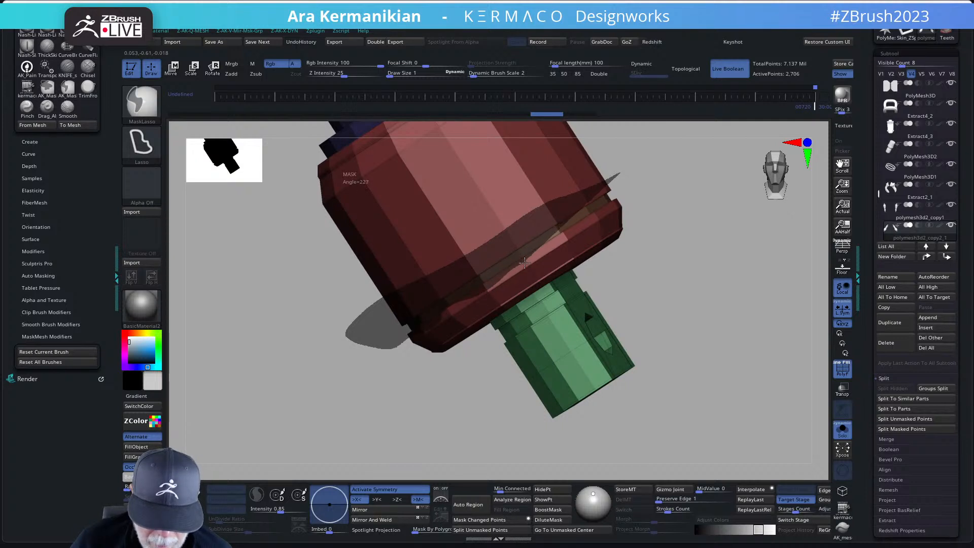
{"action": "left_click_drag", "start_coordinate": [524, 262], "coordinate": [538, 256], "text": "ctrl"}
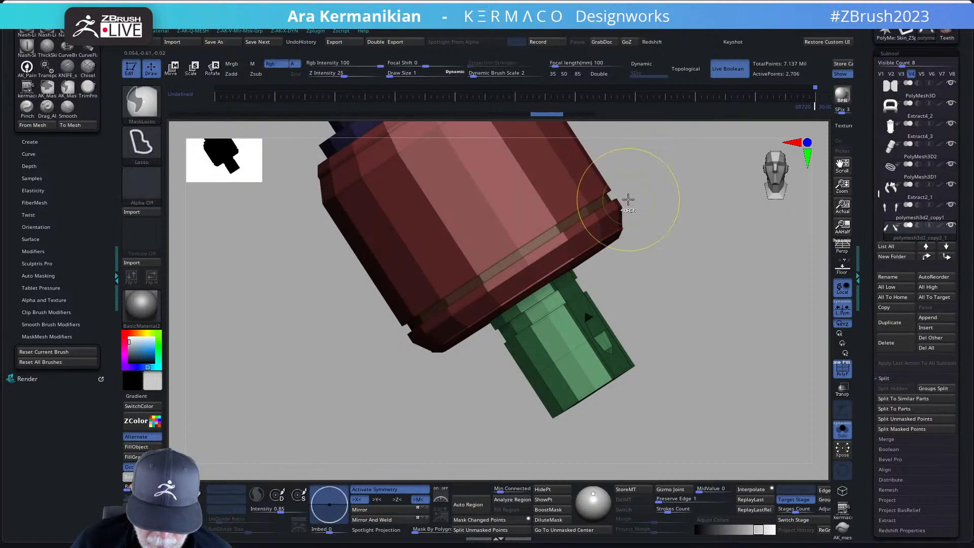
{"action": "mouse_move", "coordinate": [629, 201]}
{"action": "left_mouse_down", "text": "ctrl"}
{"action": "mouse_move", "coordinate": [558, 196]}
{"action": "mouse_move", "coordinate": [390, 264]}
{"action": "mouse_move", "coordinate": [352, 350]}
{"action": "mouse_move", "coordinate": [372, 369]}
{"action": "mouse_move", "coordinate": [375, 358]}
{"action": "left_mouse_up", "text": "ctrl"}
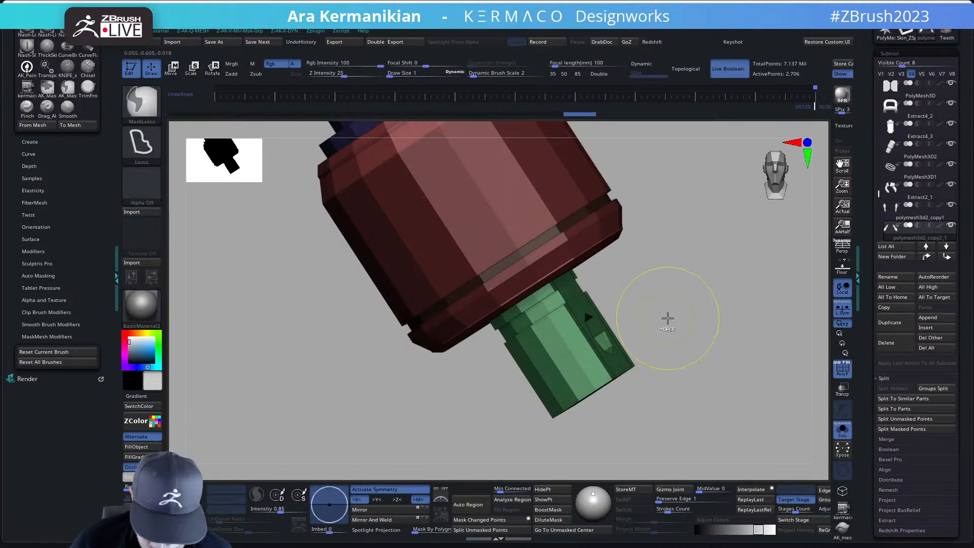
{"action": "left_click_drag", "start_coordinate": [668, 319], "coordinate": [647, 319], "text": "ctrl"}
Step: Switch to the Move gizmo and place it on the end face of the piston's thin upper rod
{"action": "key", "text": "w"}
{"action": "mouse_move", "coordinate": [705, 333]}
{"action": "left_mouse_down", "text": "alt"}
{"action": "mouse_move", "coordinate": [618, 300]}
{"action": "mouse_move", "coordinate": [592, 459]}
{"action": "left_mouse_up", "text": "alt"}
{"action": "left_click_drag", "start_coordinate": [552, 413], "coordinate": [461, 267], "text": "alt"}
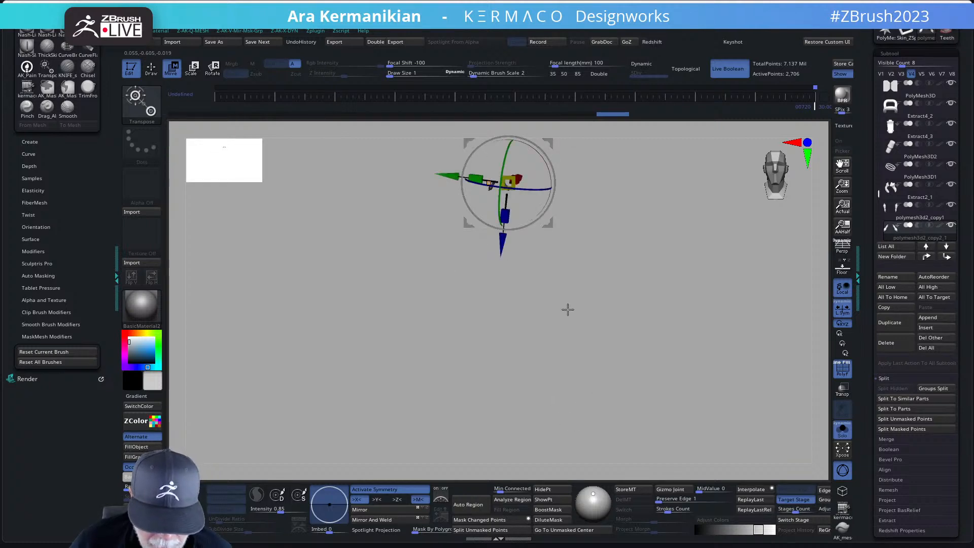
{"action": "left_click_drag", "start_coordinate": [568, 310], "coordinate": [684, 428], "text": "alt"}
{"action": "left_click_drag", "start_coordinate": [619, 338], "coordinate": [706, 387], "text": "alt"}
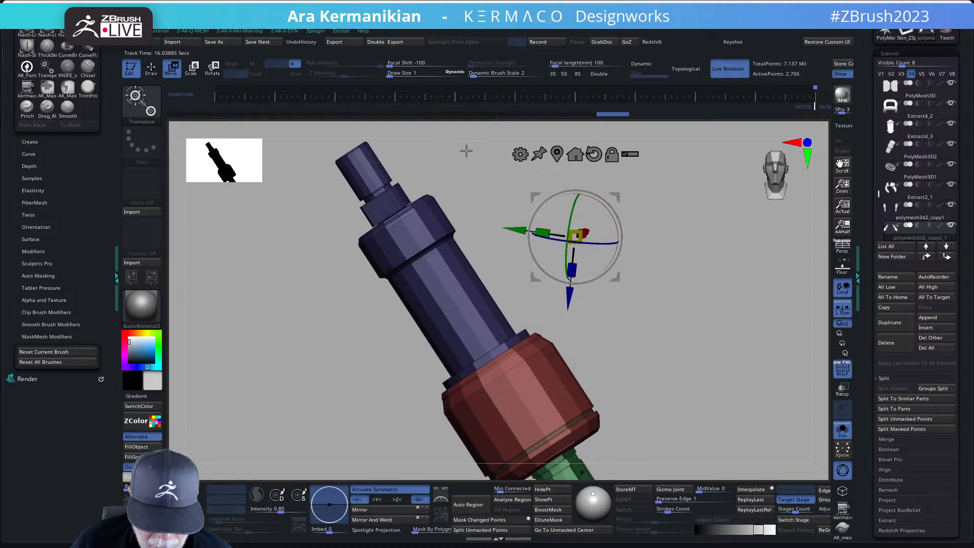
{"action": "left_click_drag", "start_coordinate": [466, 151], "coordinate": [515, 236]}
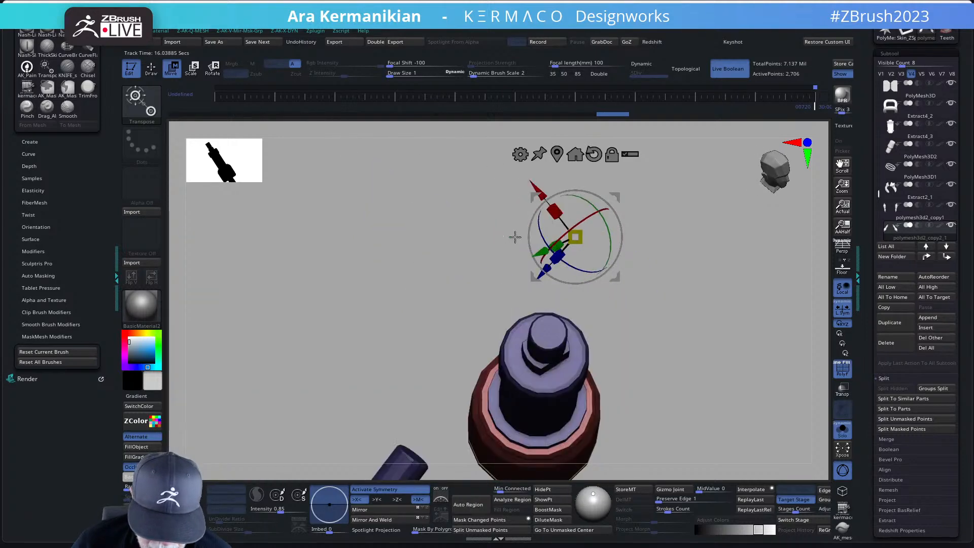
{"action": "left_click", "coordinate": [548, 333], "text": "alt"}
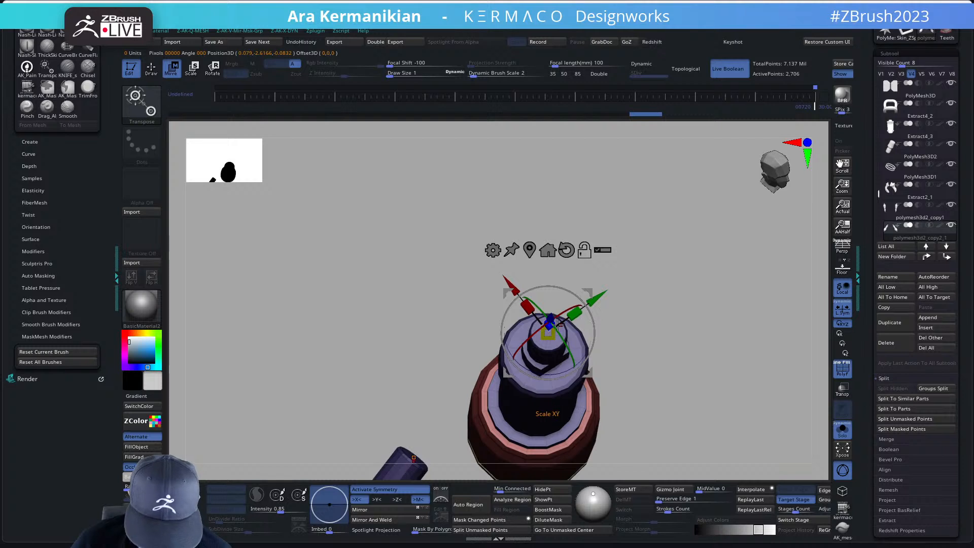
{"action": "left_click_drag", "start_coordinate": [550, 320], "coordinate": [534, 66], "text": "alt"}
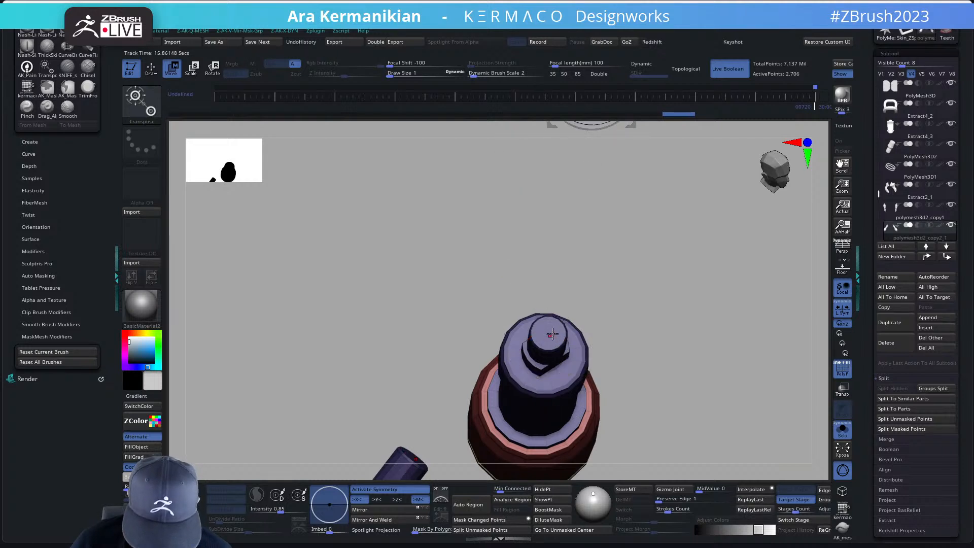
{"action": "left_click", "coordinate": [549, 333], "text": "alt"}
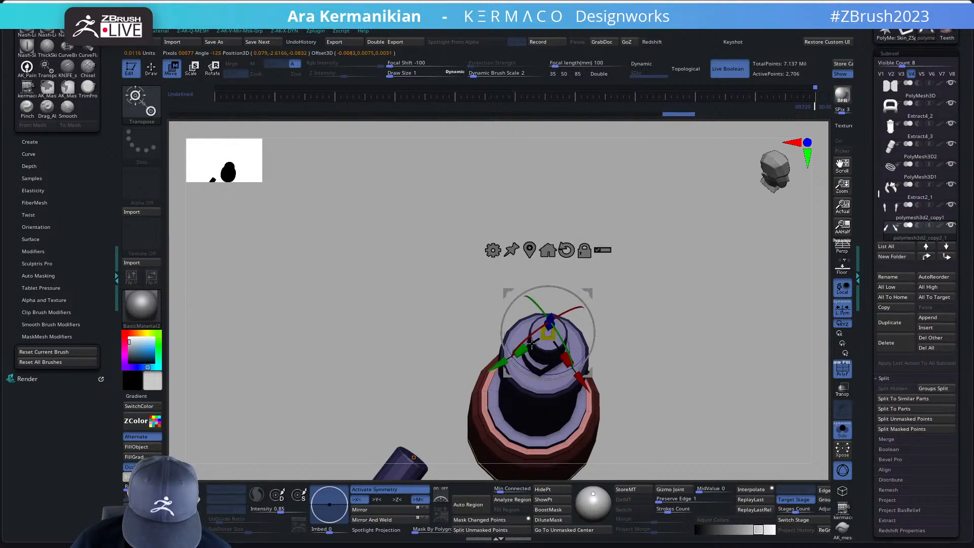
Step: Step back through the undo history and redo the edits up to the gizmo placement on the piston rod's end face
{"action": "left_click_drag", "start_coordinate": [636, 384], "coordinate": [554, 120]}
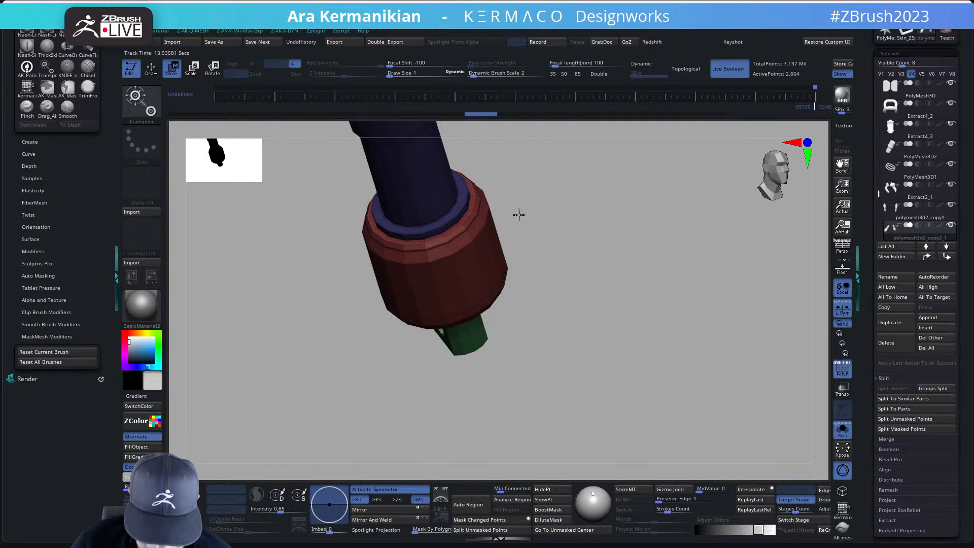
{"action": "left_click_drag", "start_coordinate": [619, 265], "coordinate": [607, 306], "text": "alt"}
{"action": "key", "text": "d"}
{"action": "left_click_drag", "start_coordinate": [608, 242], "coordinate": [616, 320], "text": "alt"}
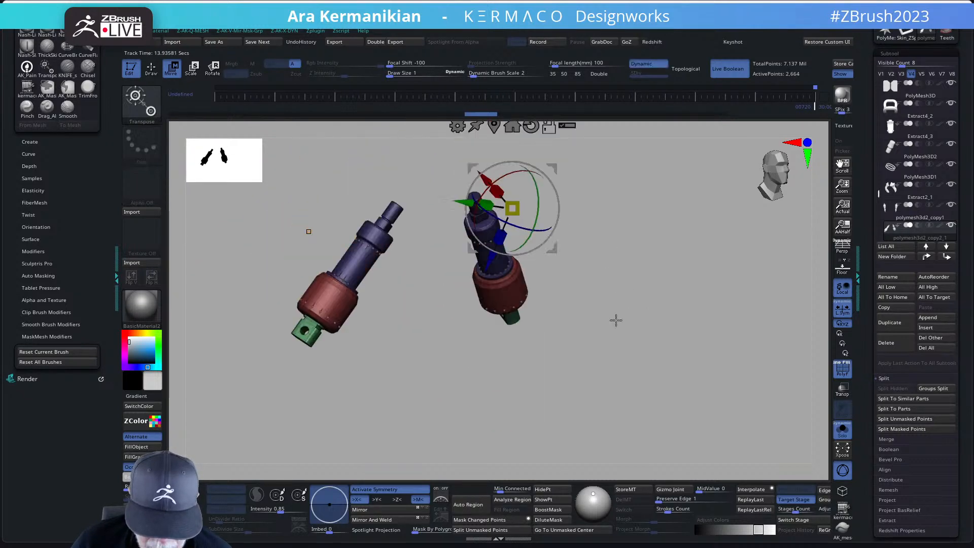
{"action": "key", "text": "ctrl"}
{"action": "key", "text": "ctrl+shift+z"}
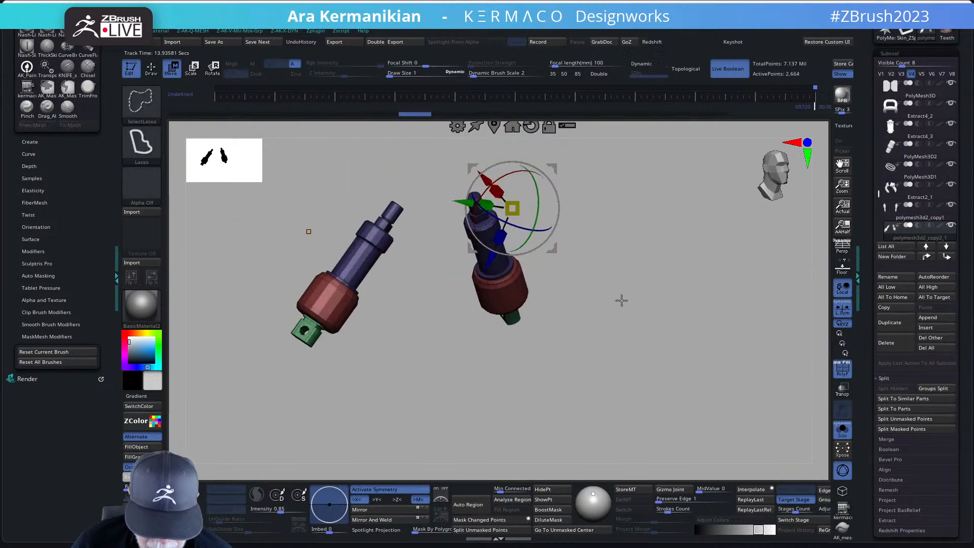
{"action": "key", "text": "ctrl+z"}
{"action": "key", "text": "ctrl+shift+z"}
{"action": "key", "text": "ctrl+shift+z"}
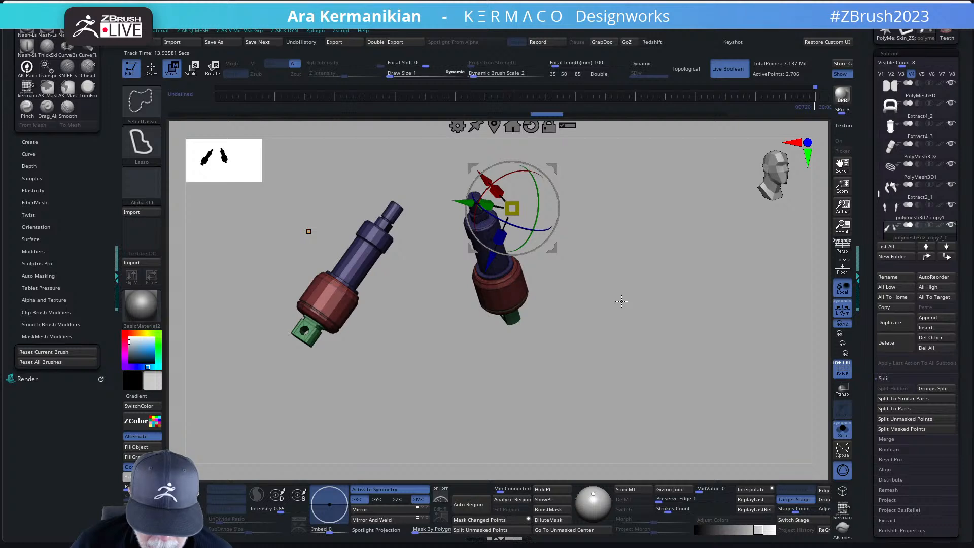
{"action": "key", "text": "ctrl+shift+z"}
{"action": "key", "text": "ctrl+shift+z"}
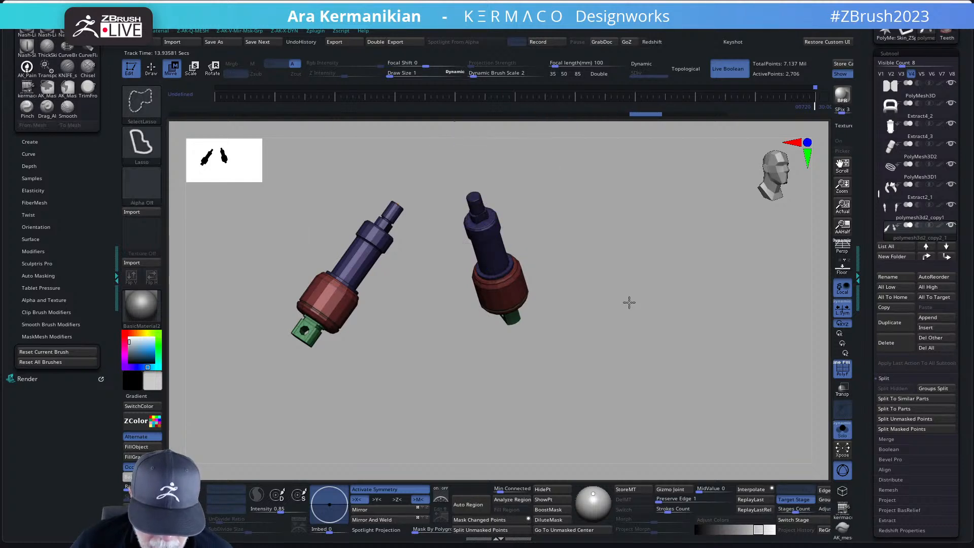
{"action": "key", "text": "ctrl+shift+z"}
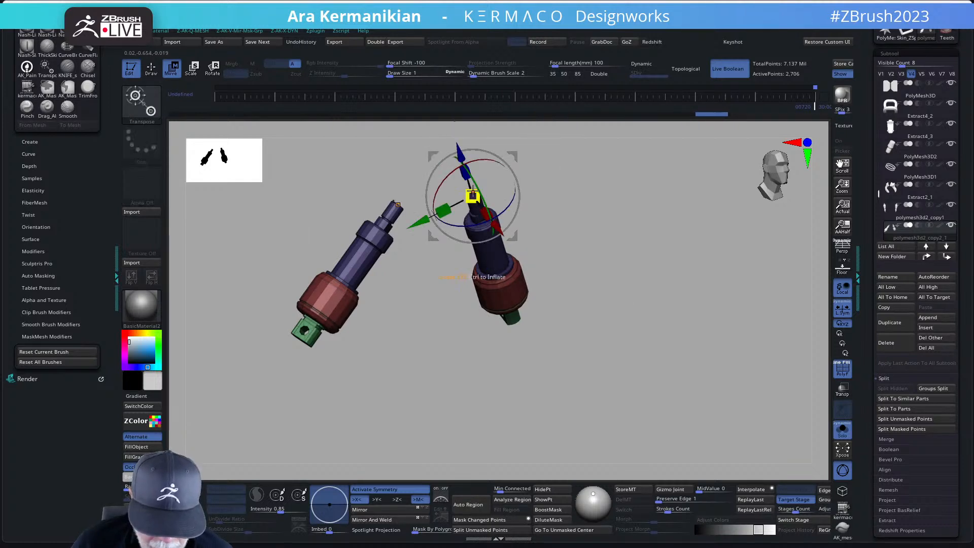
Step: Try a slight nudge of the gizmo along the piston's axis and undo it
{"action": "left_click_drag", "start_coordinate": [460, 158], "coordinate": [460, 156]}
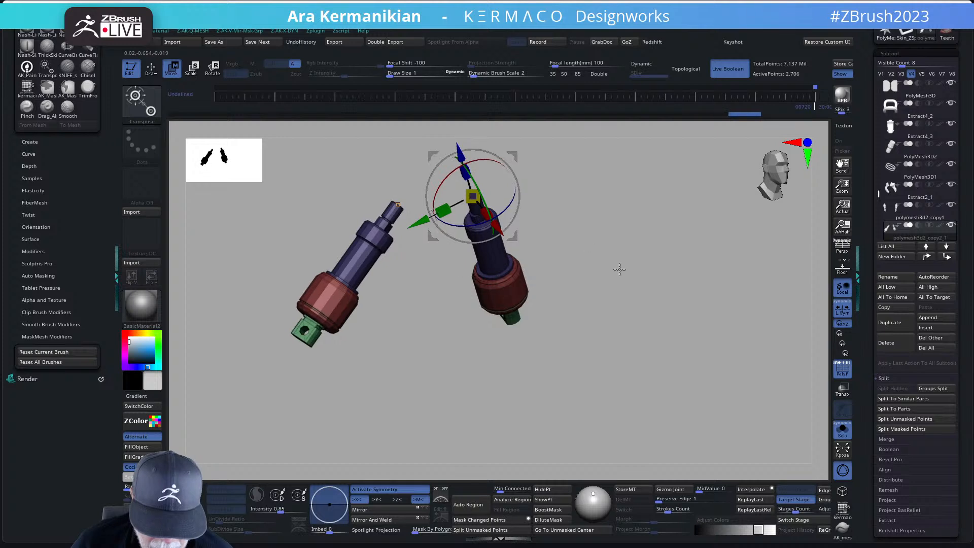
{"action": "key", "text": "ctrl+z"}
{"action": "key", "text": "ctrl+z"}
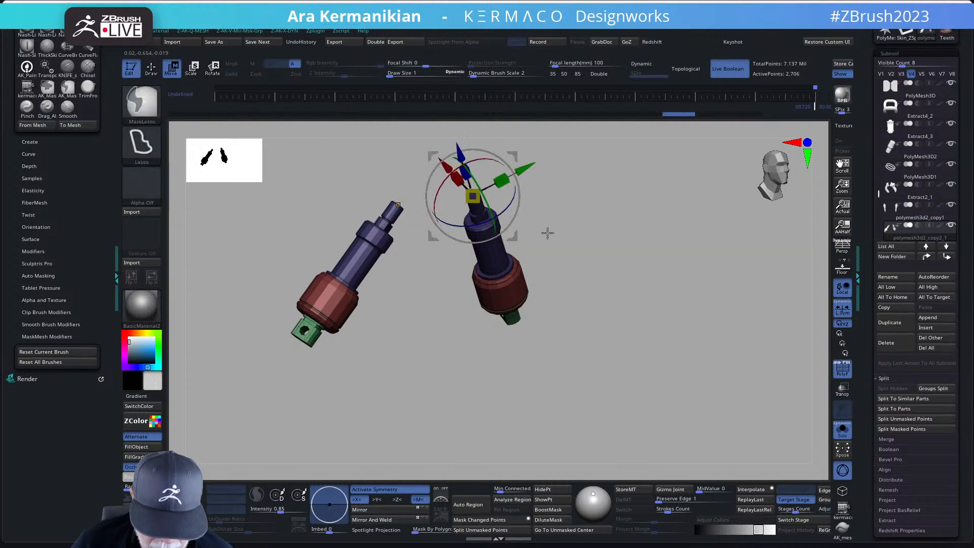
{"action": "key", "text": "ctrl+z"}
{"action": "key", "text": "ctrl+z"}
{"action": "key", "text": "ctrl+z"}
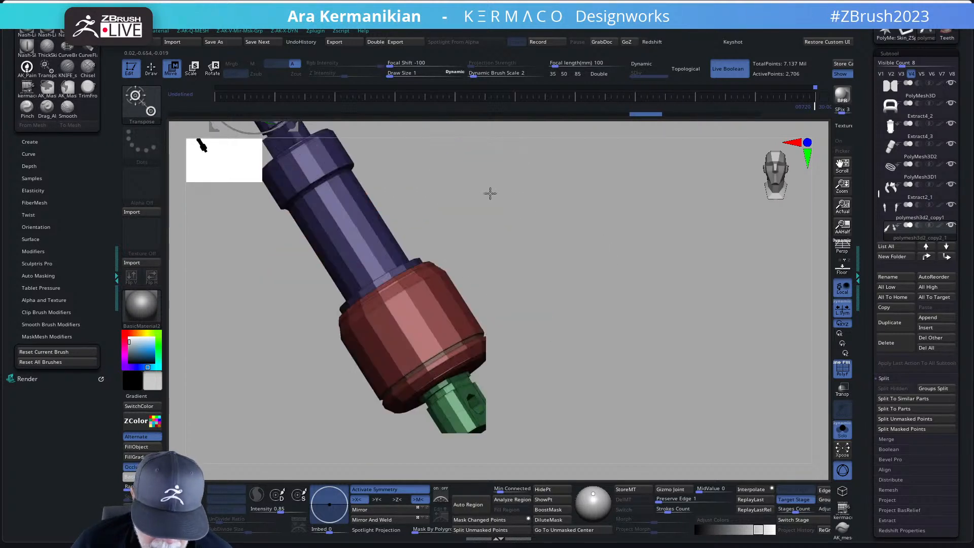
Step: Try to lasso-mask the groove near the red cylinder's lower end and nudge it along the piston's axis
{"action": "left_click_drag", "start_coordinate": [549, 261], "coordinate": [583, 174], "text": "alt"}
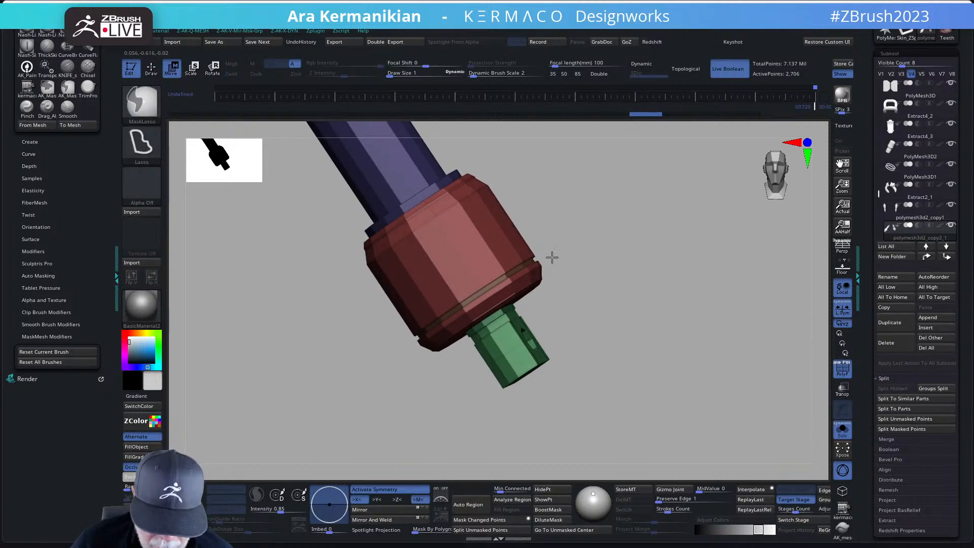
{"action": "mouse_move", "coordinate": [547, 260]}
{"action": "left_mouse_down"}
{"action": "mouse_move", "coordinate": [257, 321]}
{"action": "mouse_move", "coordinate": [250, 376]}
{"action": "mouse_move", "coordinate": [272, 438]}
{"action": "left_mouse_up"}
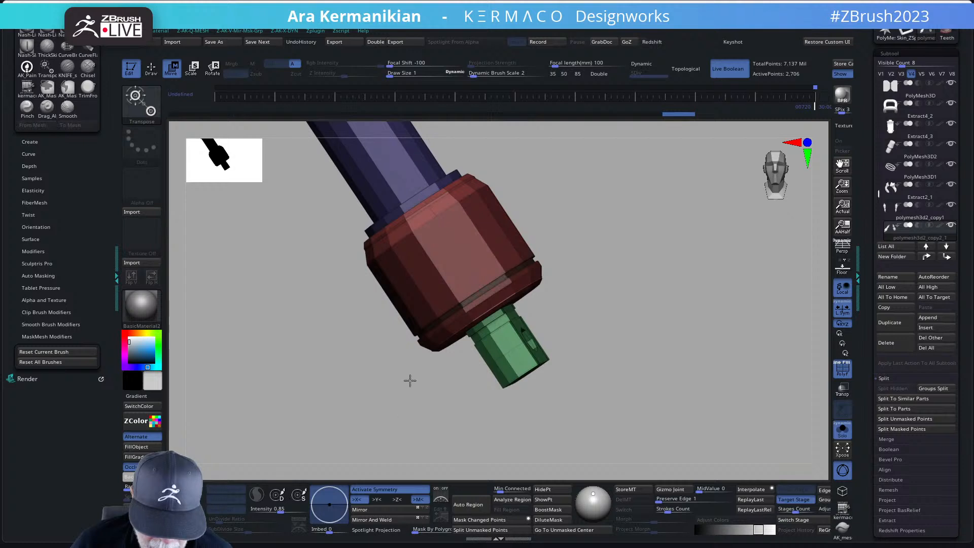
{"action": "left_click_drag", "start_coordinate": [621, 393], "coordinate": [561, 350], "text": "alt"}
{"action": "left_click_drag", "start_coordinate": [576, 286], "coordinate": [680, 536], "text": "alt"}
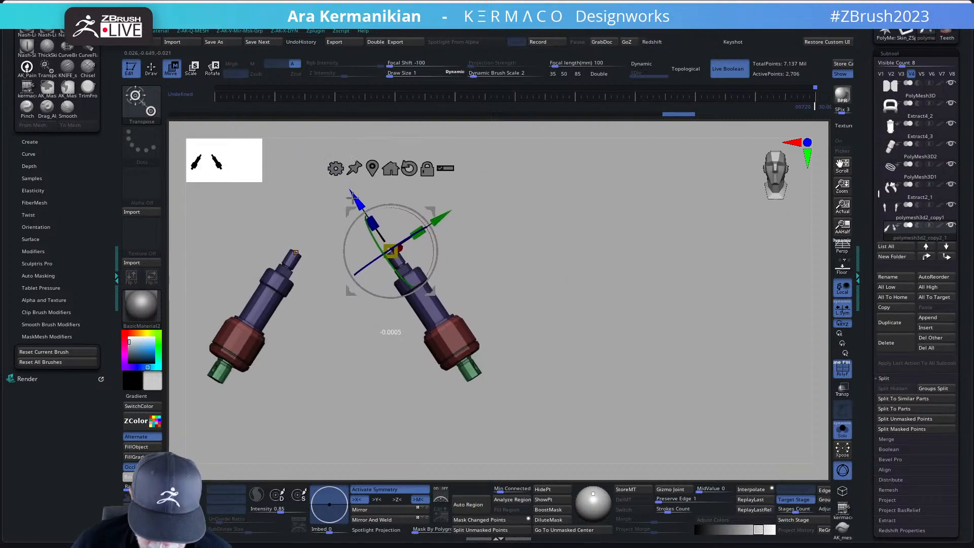
{"action": "mouse_move", "coordinate": [505, 315]}
{"action": "left_mouse_down"}
{"action": "mouse_move", "coordinate": [533, 272]}
{"action": "mouse_move", "coordinate": [617, 341]}
{"action": "mouse_move", "coordinate": [530, 296]}
{"action": "mouse_move", "coordinate": [568, 233]}
{"action": "mouse_move", "coordinate": [583, 254]}
{"action": "mouse_move", "coordinate": [638, 267]}
{"action": "mouse_move", "coordinate": [507, 135]}
{"action": "left_mouse_up"}
{"action": "key", "text": "ctrl"}
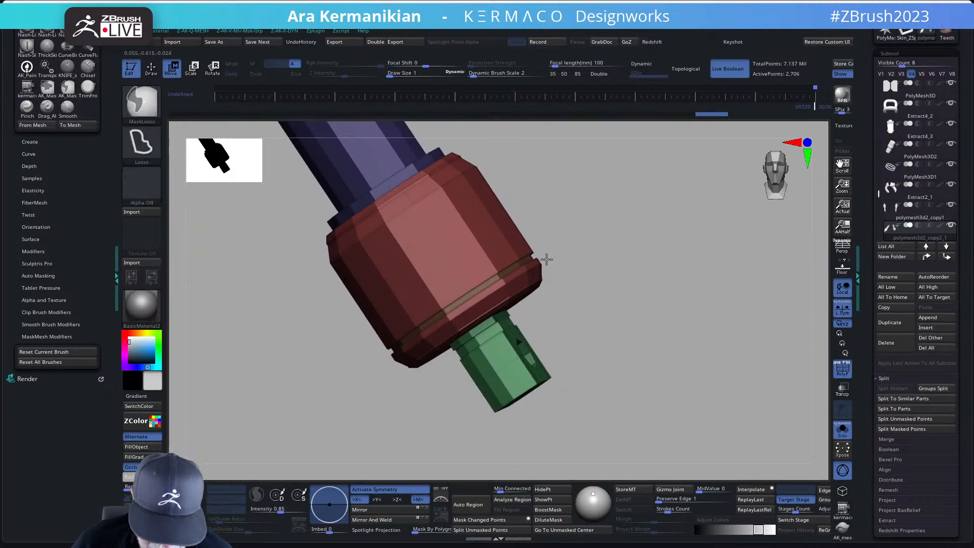
Step: Try another lasso mask over the red cylinder's lower end, invert it, and move the groove up along the piston's axis
{"action": "mouse_move", "coordinate": [546, 259]}
{"action": "left_mouse_down", "text": "ctrl"}
{"action": "mouse_move", "coordinate": [340, 273]}
{"action": "mouse_move", "coordinate": [203, 386]}
{"action": "mouse_move", "coordinate": [216, 435]}
{"action": "mouse_move", "coordinate": [237, 458]}
{"action": "mouse_move", "coordinate": [245, 448]}
{"action": "left_mouse_up", "text": "ctrl"}
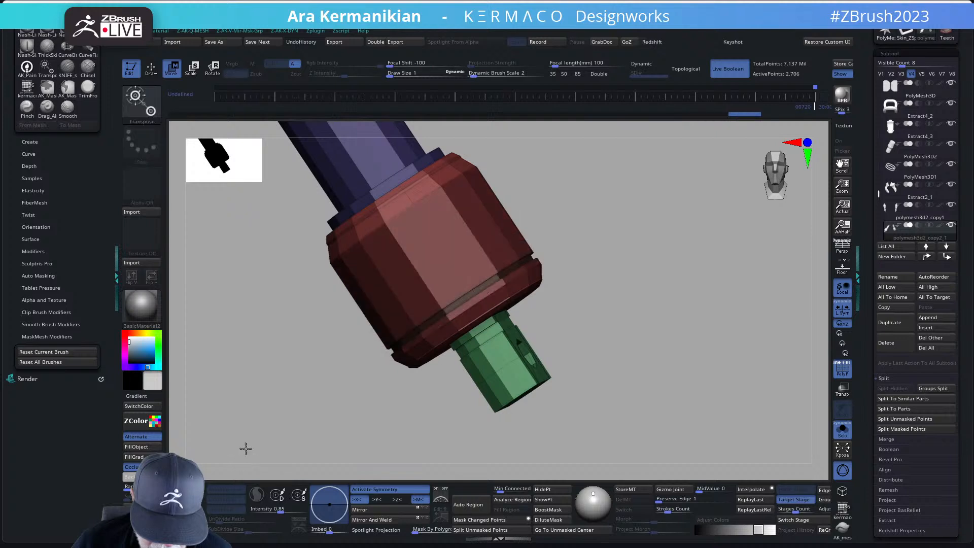
{"action": "left_click_drag", "start_coordinate": [630, 358], "coordinate": [606, 342], "text": "alt"}
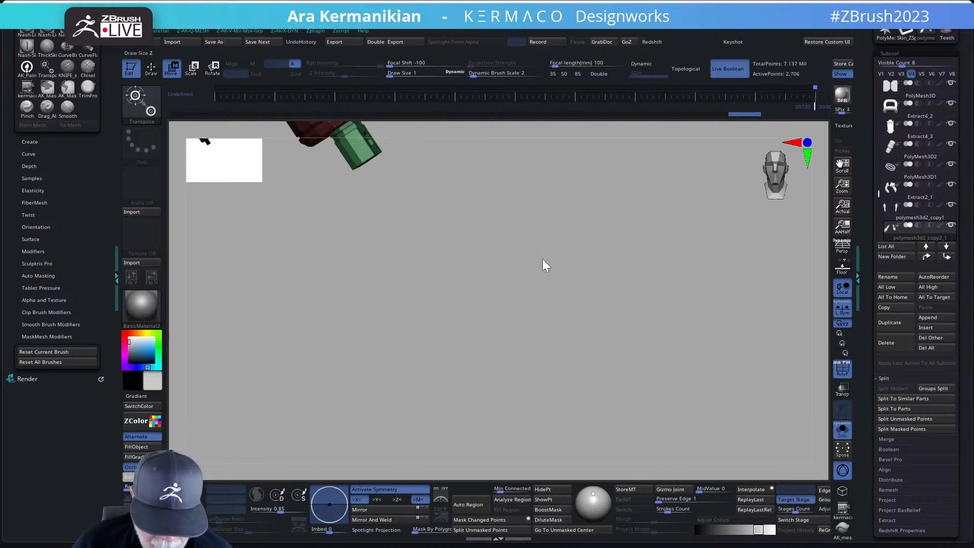
{"action": "left_click_drag", "start_coordinate": [530, 259], "coordinate": [637, 424], "text": "alt"}
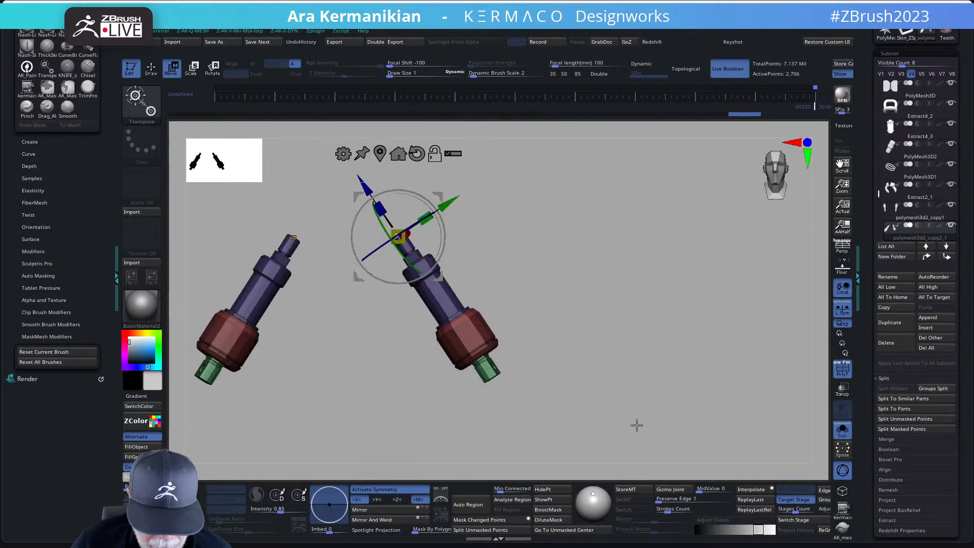
{"action": "mouse_move", "coordinate": [362, 187]}
{"action": "left_mouse_down"}
{"action": "mouse_move", "coordinate": [355, 179]}
{"action": "mouse_move", "coordinate": [366, 185]}
{"action": "left_mouse_up"}
{"action": "left_click", "coordinate": [593, 260], "text": "ctrl"}
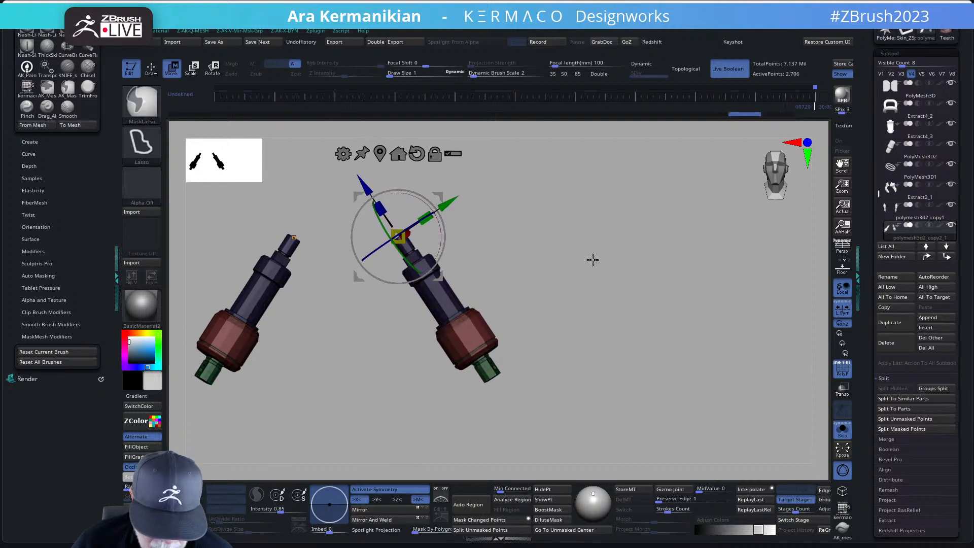
{"action": "left_click_drag", "start_coordinate": [363, 179], "coordinate": [356, 161]}
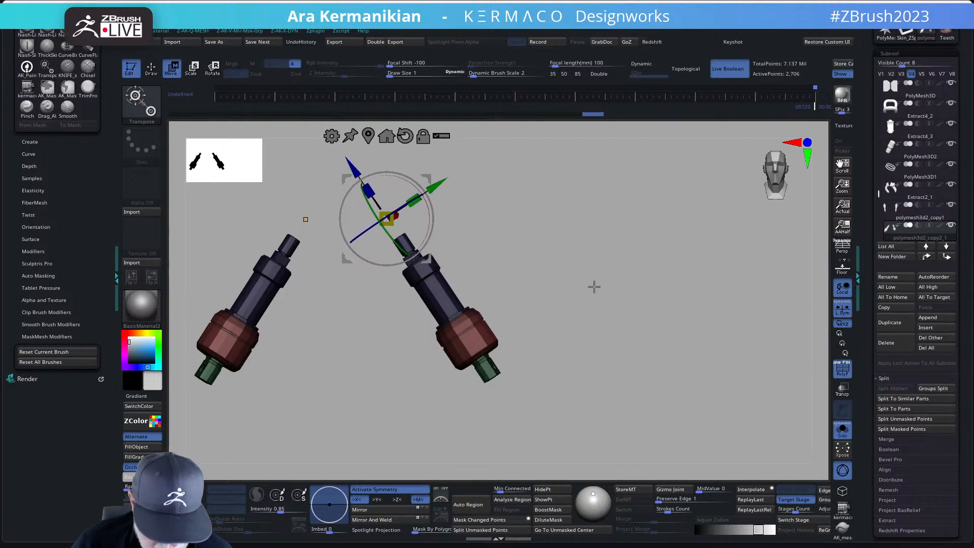
Step: Examine the groove's placement from behind and with the whole bust visible, then isolate the pistons again
{"action": "left_click_drag", "start_coordinate": [594, 286], "coordinate": [525, 316]}
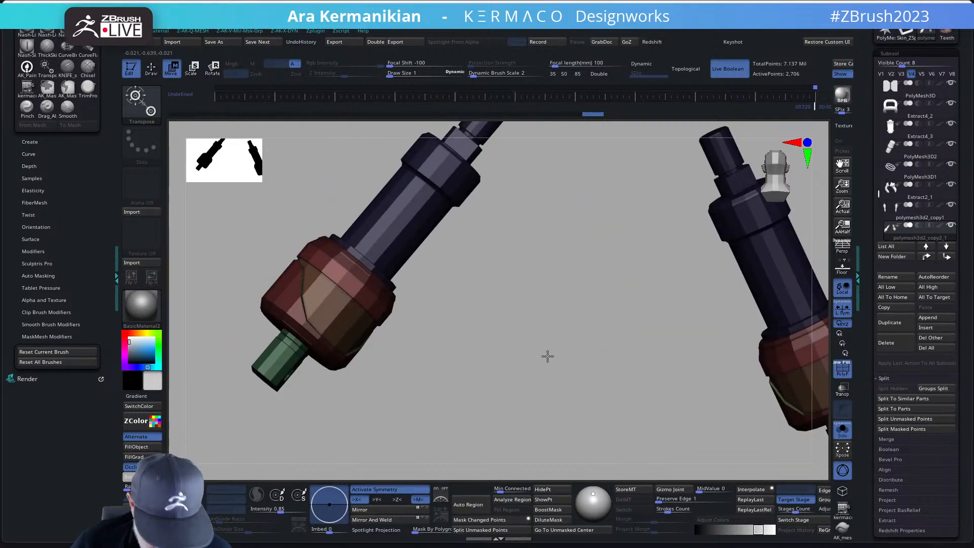
{"action": "key", "text": "d"}
{"action": "left_click_drag", "start_coordinate": [548, 376], "coordinate": [629, 378]}
{"action": "left_click", "coordinate": [842, 434]}
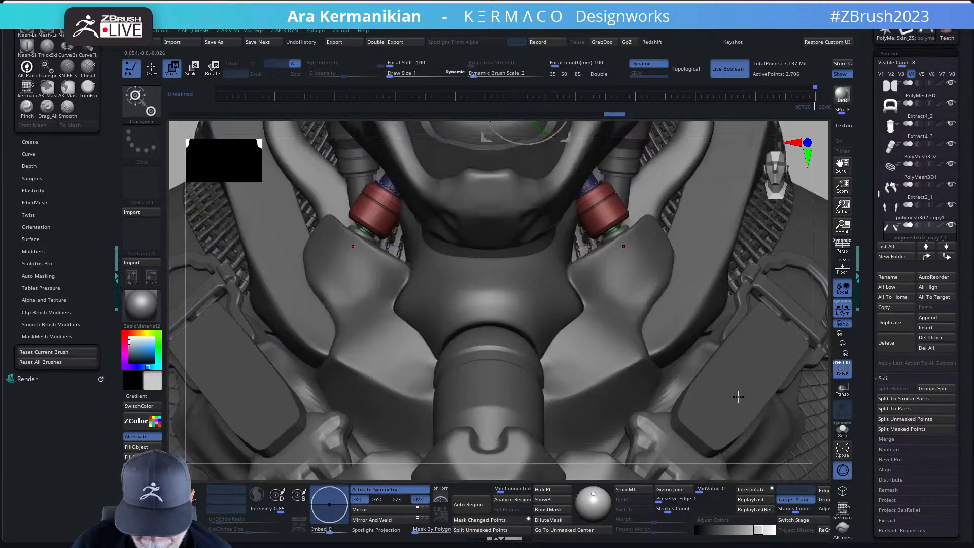
{"action": "left_click_drag", "start_coordinate": [783, 196], "coordinate": [766, 217]}
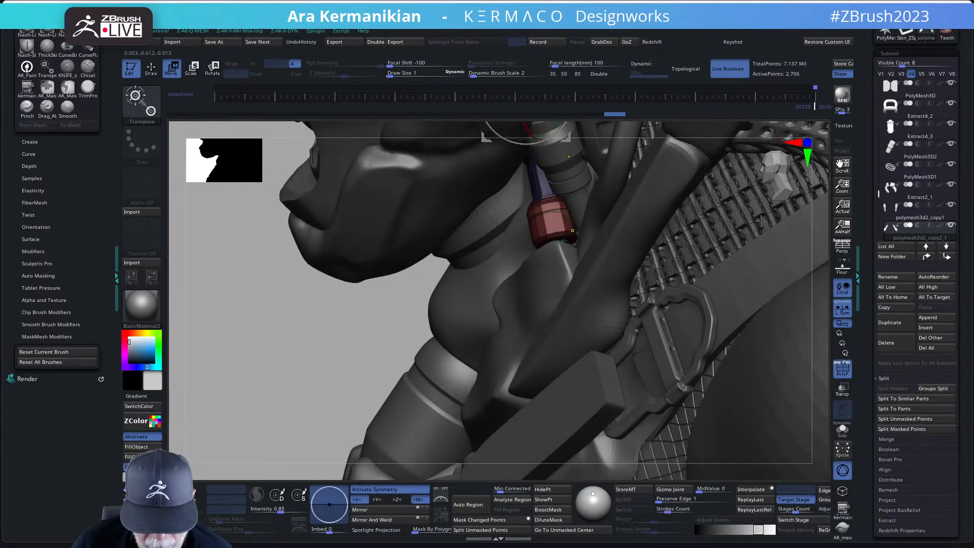
{"action": "left_click_drag", "start_coordinate": [283, 386], "coordinate": [693, 413]}
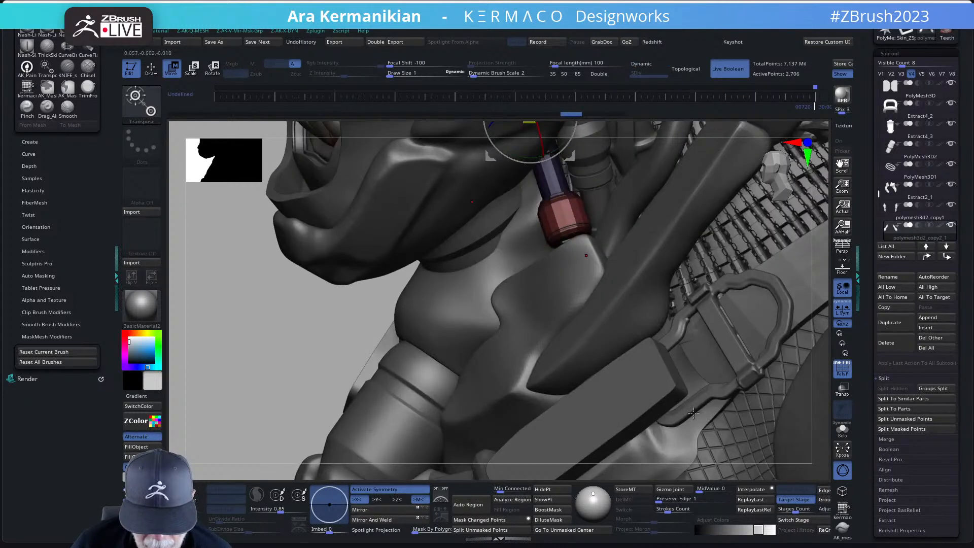
{"action": "left_click", "coordinate": [843, 429]}
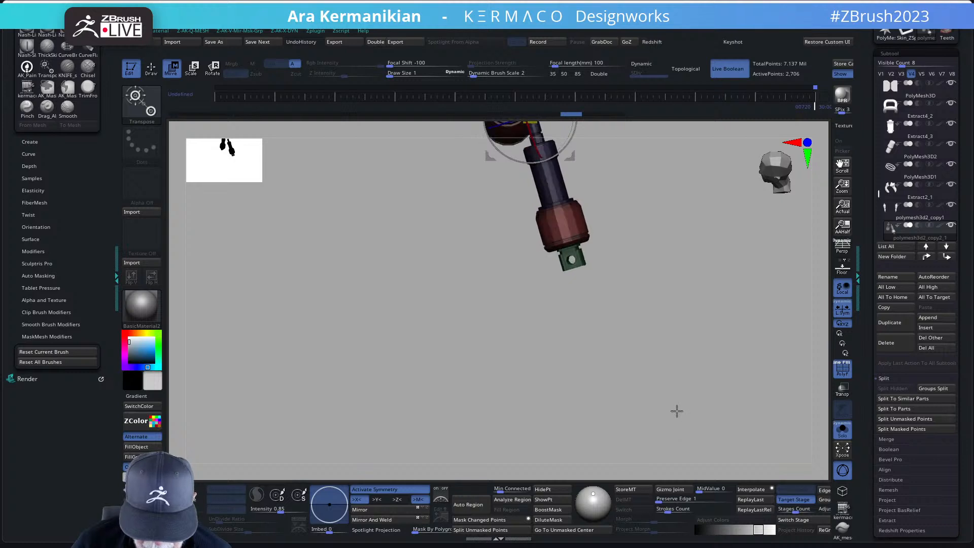
Step: Lasso-mask the groove area from the side and move the groove up the piston's axis to about the red cylinder's middle
{"action": "mouse_move", "coordinate": [668, 403]}
{"action": "left_mouse_down", "text": "alt"}
{"action": "mouse_move", "coordinate": [519, 400]}
{"action": "mouse_move", "coordinate": [565, 411]}
{"action": "mouse_move", "coordinate": [583, 335]}
{"action": "mouse_move", "coordinate": [628, 323]}
{"action": "mouse_move", "coordinate": [591, 285]}
{"action": "left_mouse_up", "text": "alt"}
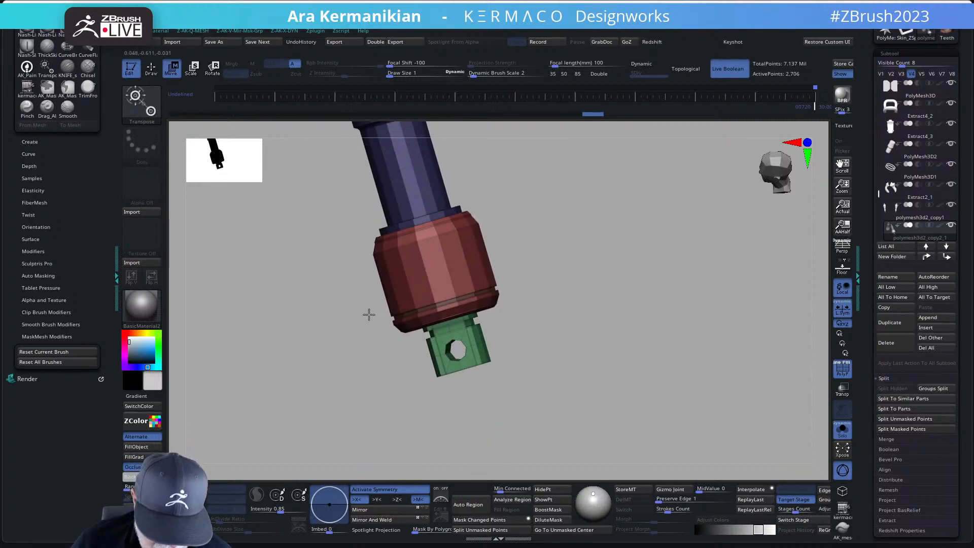
{"action": "key", "text": "ctrl"}
{"action": "mouse_move", "coordinate": [371, 309]}
{"action": "left_mouse_down", "text": "ctrl"}
{"action": "mouse_move", "coordinate": [547, 247]}
{"action": "mouse_move", "coordinate": [550, 271]}
{"action": "left_mouse_up", "text": "ctrl"}
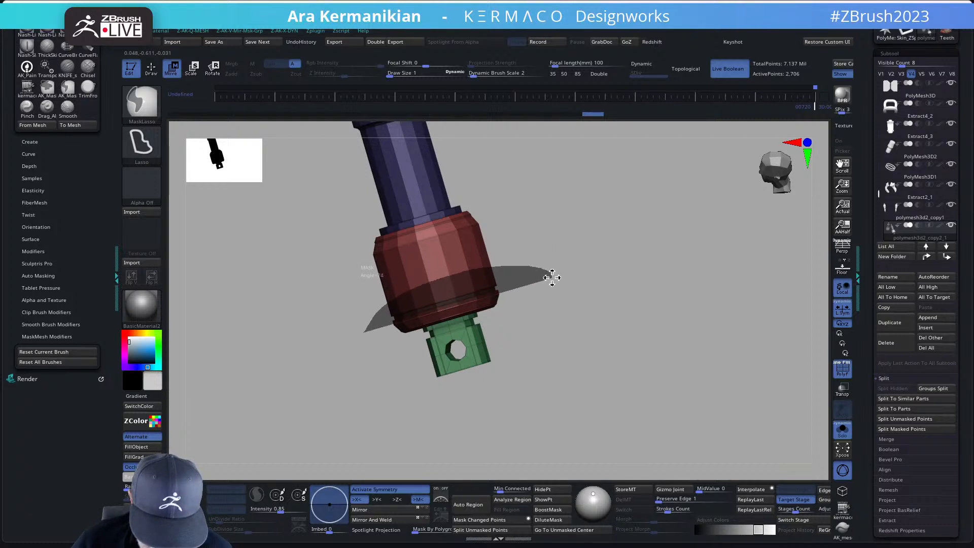
{"action": "left_click_drag", "start_coordinate": [552, 277], "coordinate": [552, 276], "text": "ctrl"}
{"action": "left_click_drag", "start_coordinate": [605, 329], "coordinate": [650, 488], "text": "alt"}
{"action": "left_click_drag", "start_coordinate": [419, 156], "coordinate": [413, 137]}
{"action": "mouse_move", "coordinate": [655, 255]}
{"action": "left_mouse_down"}
{"action": "mouse_move", "coordinate": [552, 250]}
{"action": "mouse_move", "coordinate": [672, 260]}
{"action": "left_mouse_up"}
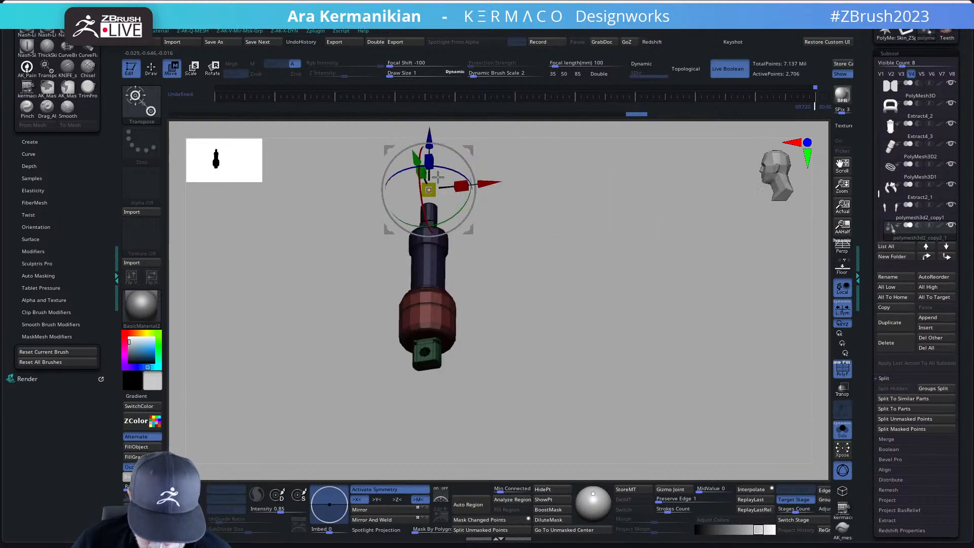
{"action": "left_click_drag", "start_coordinate": [430, 136], "coordinate": [431, 132]}
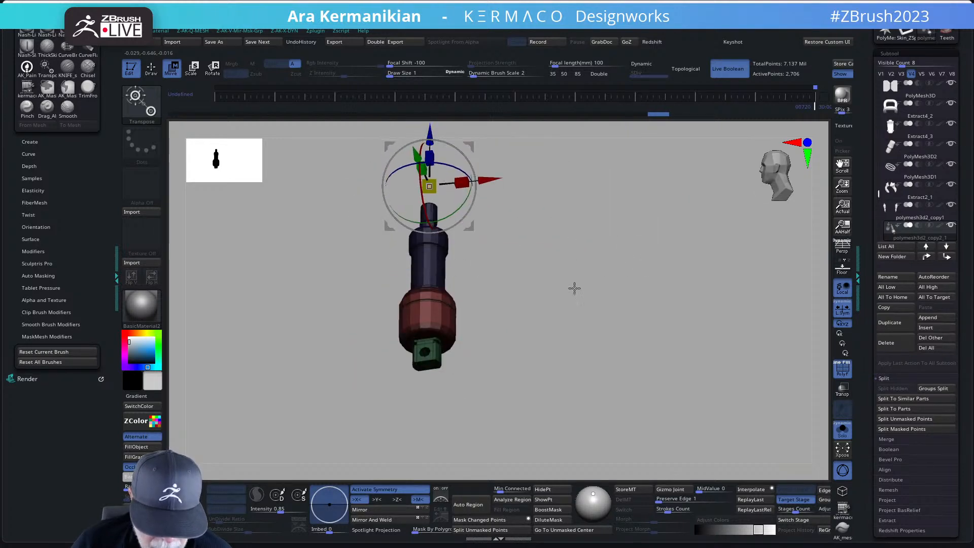
Step: Insert single edge loops around the blue cylinder between its upper collar and the red cylinder with ZModeler
{"action": "left_click_drag", "start_coordinate": [573, 285], "coordinate": [691, 291]}
{"action": "key", "text": "q"}
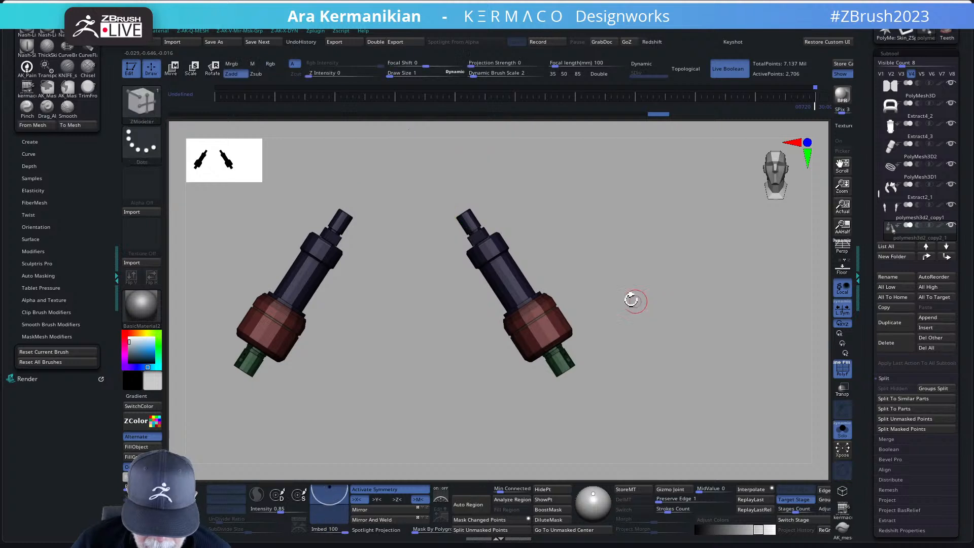
{"action": "left_click_drag", "start_coordinate": [616, 290], "coordinate": [619, 323], "text": "alt"}
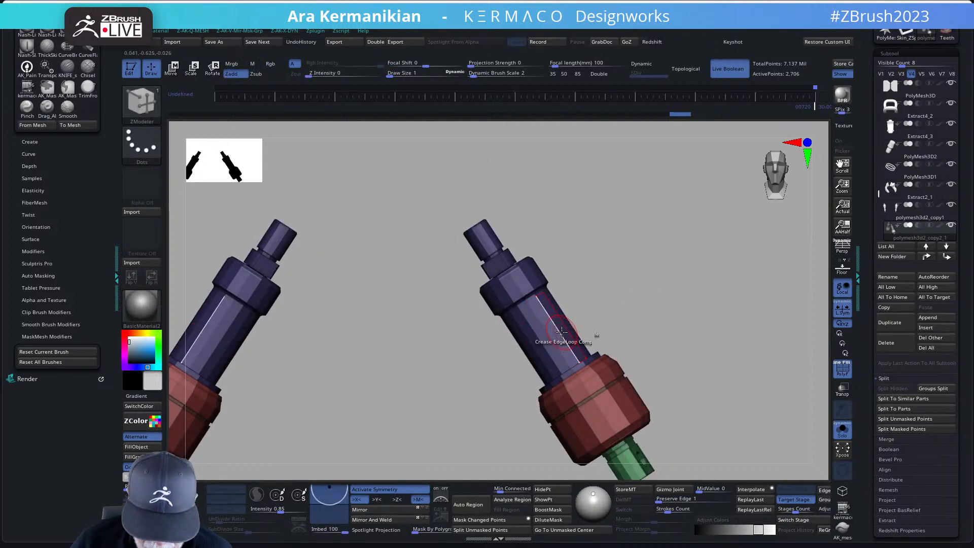
{"action": "key", "text": "space"}
{"action": "left_click", "coordinate": [532, 245]}
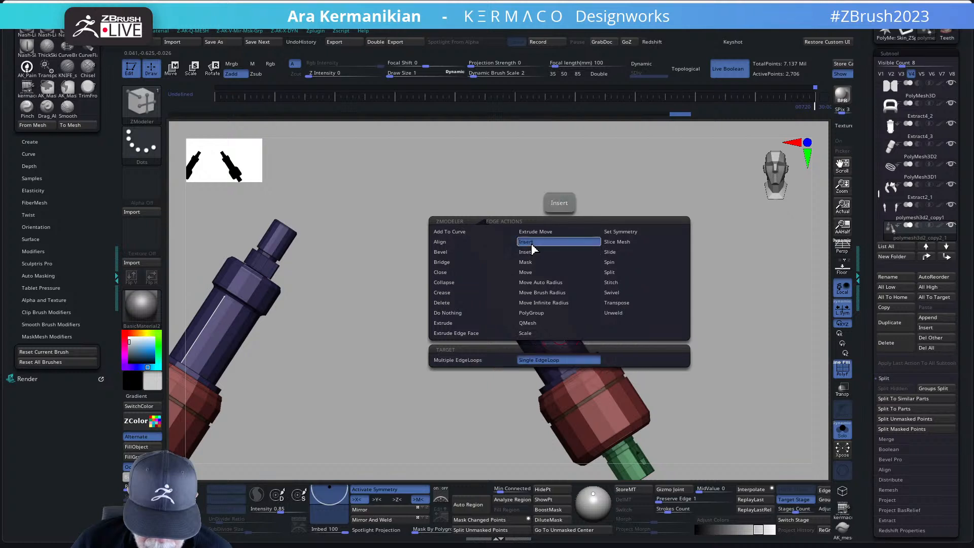
{"action": "left_click", "coordinate": [548, 316]}
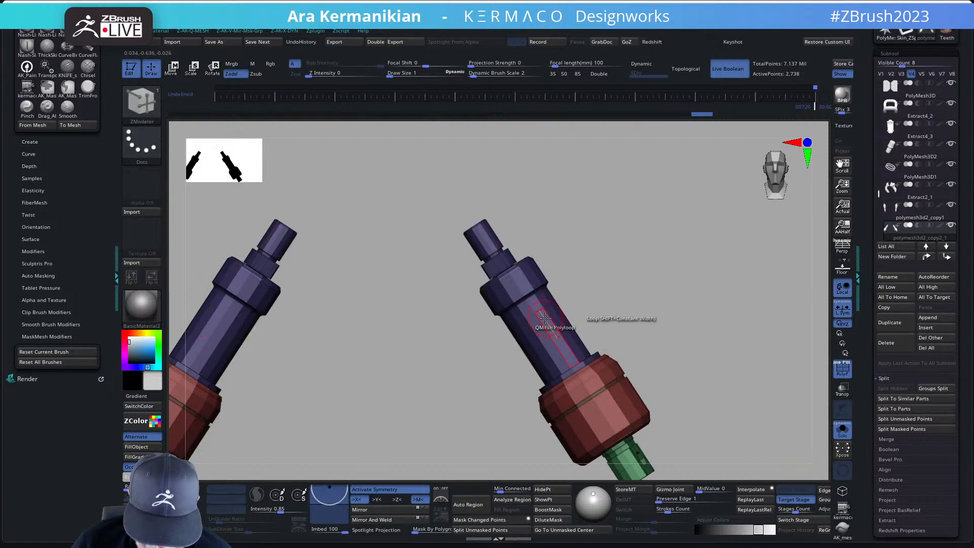
{"action": "left_click", "coordinate": [549, 315]}
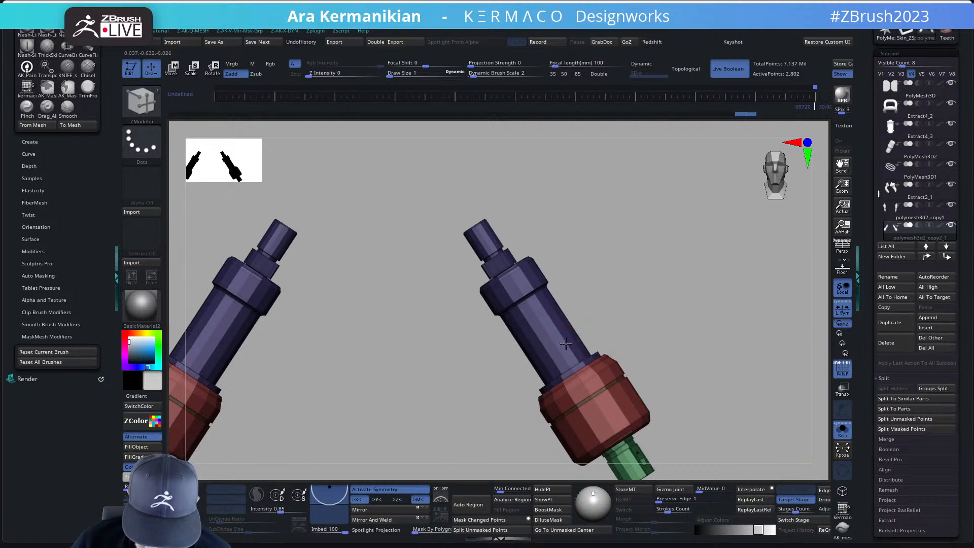
Step: Set the ZModeler edge action to Crease for complete edge loops on the blue cylinder
{"action": "left_click_drag", "start_coordinate": [648, 352], "coordinate": [614, 304], "text": "alt"}
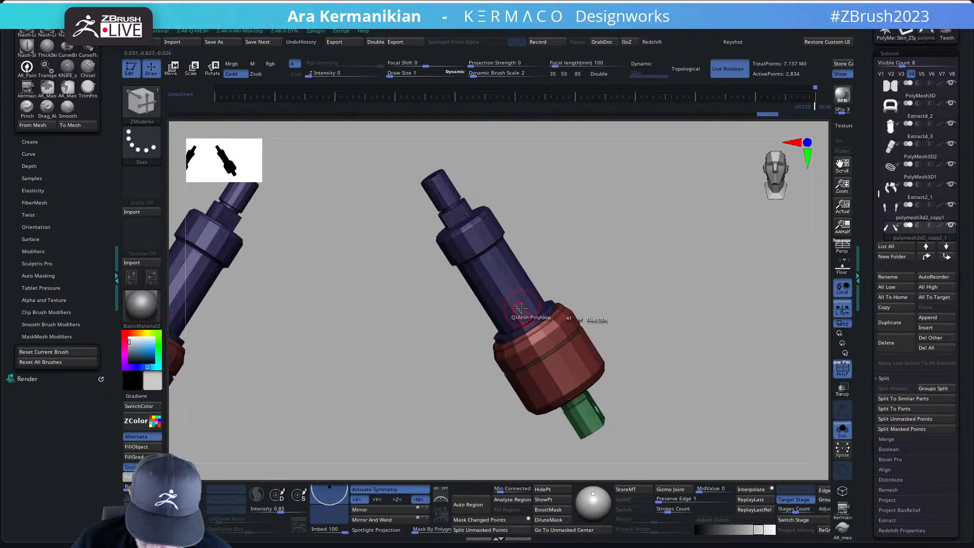
{"action": "key", "text": "space"}
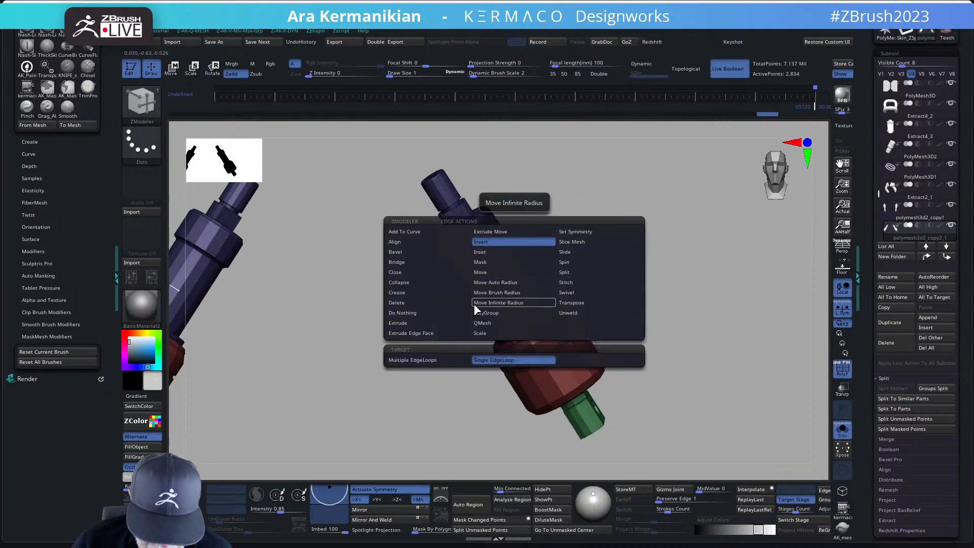
{"action": "left_click", "coordinate": [405, 289]}
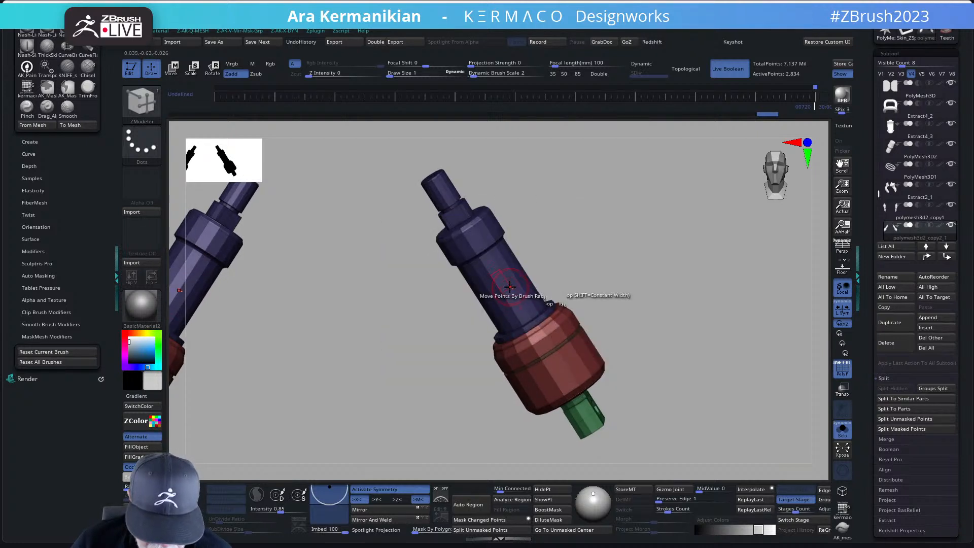
{"action": "left_click_drag", "start_coordinate": [661, 289], "coordinate": [682, 319], "text": "alt"}
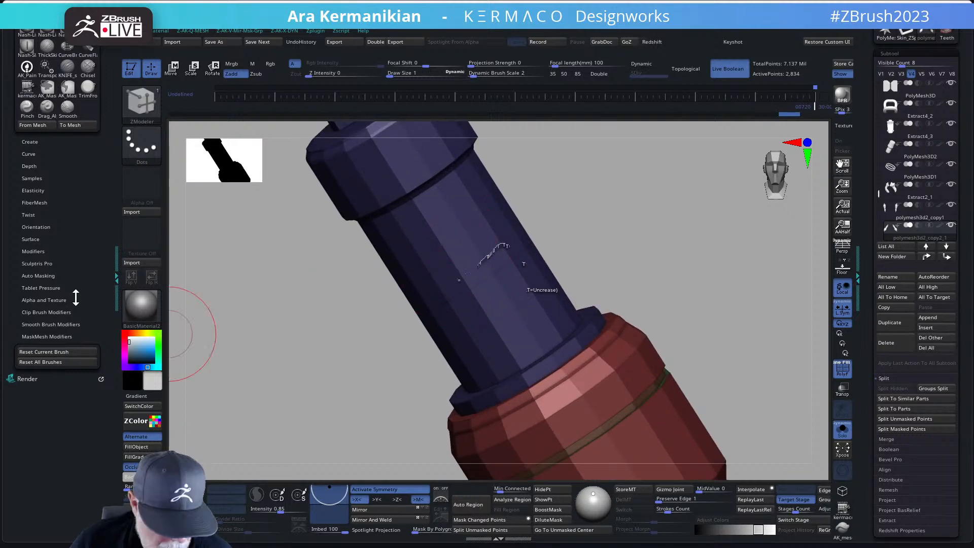
Step: Change the display material to SkinShade4
{"action": "left_click", "coordinate": [142, 307]}
{"action": "left_click", "coordinate": [240, 339]}
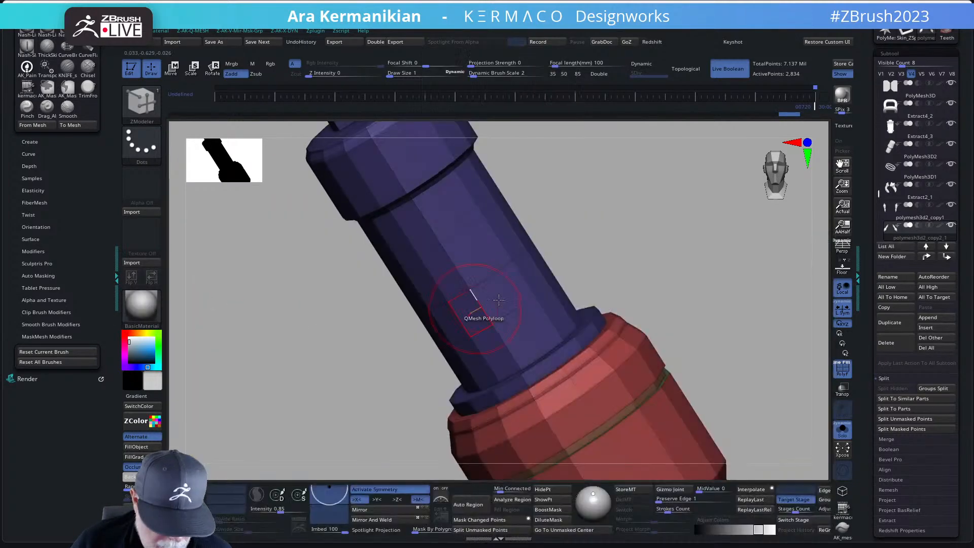
{"action": "left_click", "coordinate": [146, 307]}
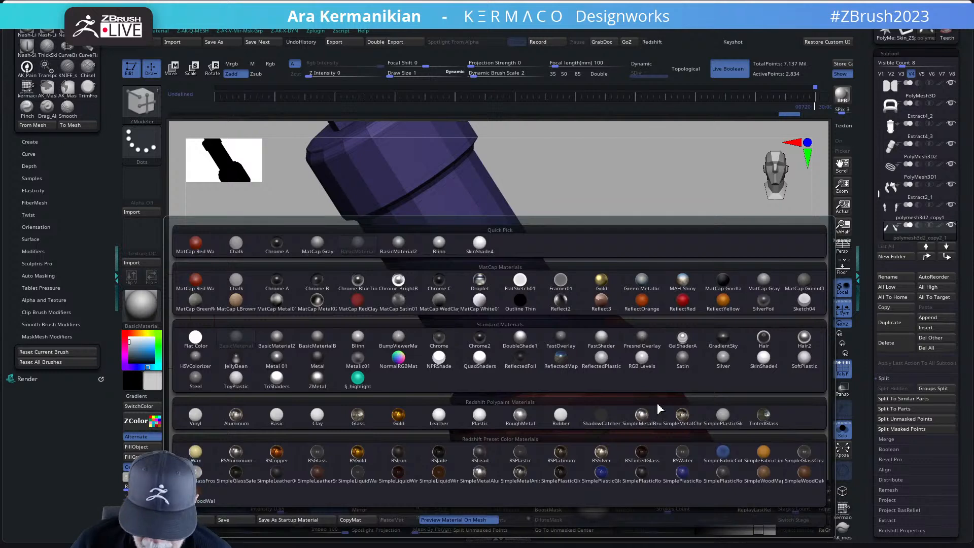
{"action": "left_click", "coordinate": [762, 358]}
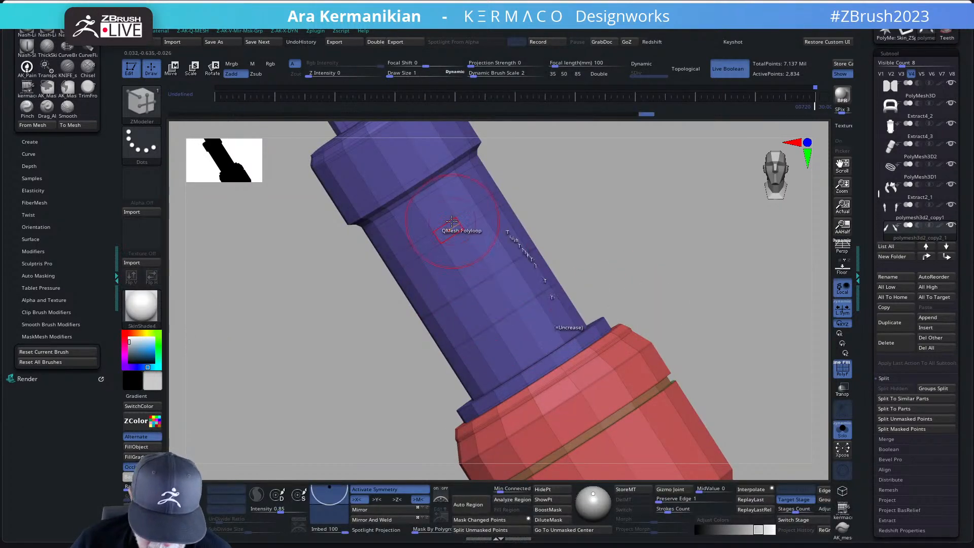
Step: Crease the inserted edge loops around the blue cylinder between its upper collar and the red cylinder
{"action": "left_click", "coordinate": [448, 224]}
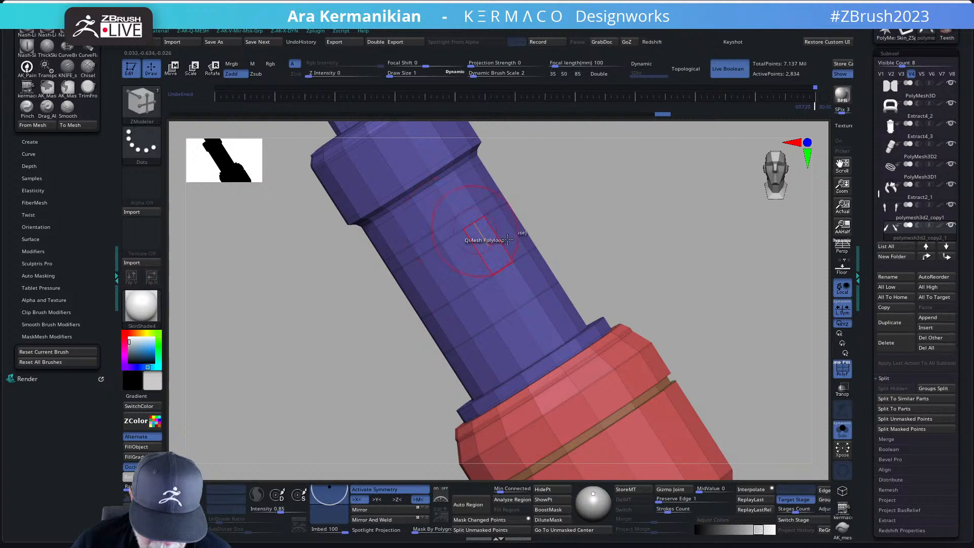
{"action": "left_click_drag", "start_coordinate": [637, 273], "coordinate": [637, 259]}
{"action": "left_click", "coordinate": [439, 310]}
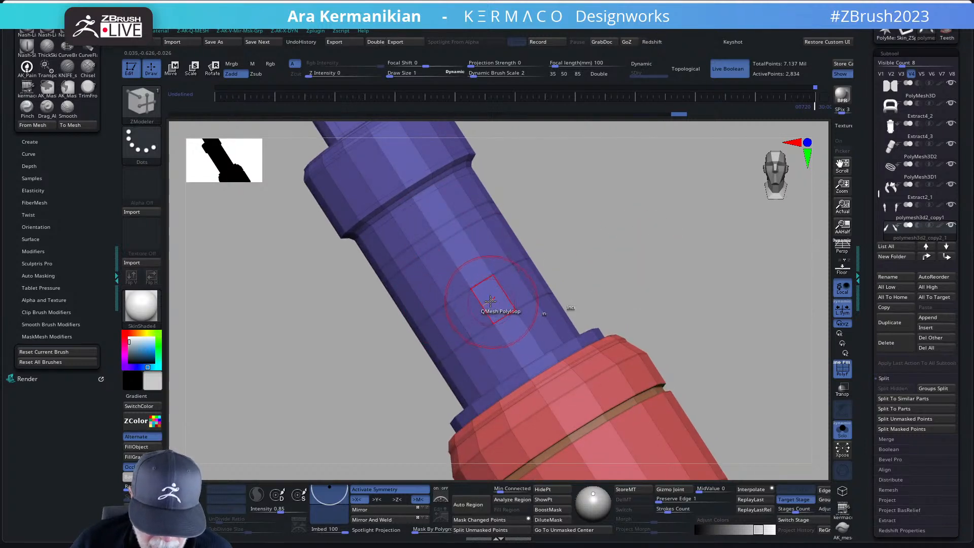
Step: QMesh the wide polyloop near the red cylinder inward as a groove, and QMesh the narrow polyloop below the upper collar
{"action": "left_click_drag", "start_coordinate": [489, 301], "coordinate": [486, 311]}
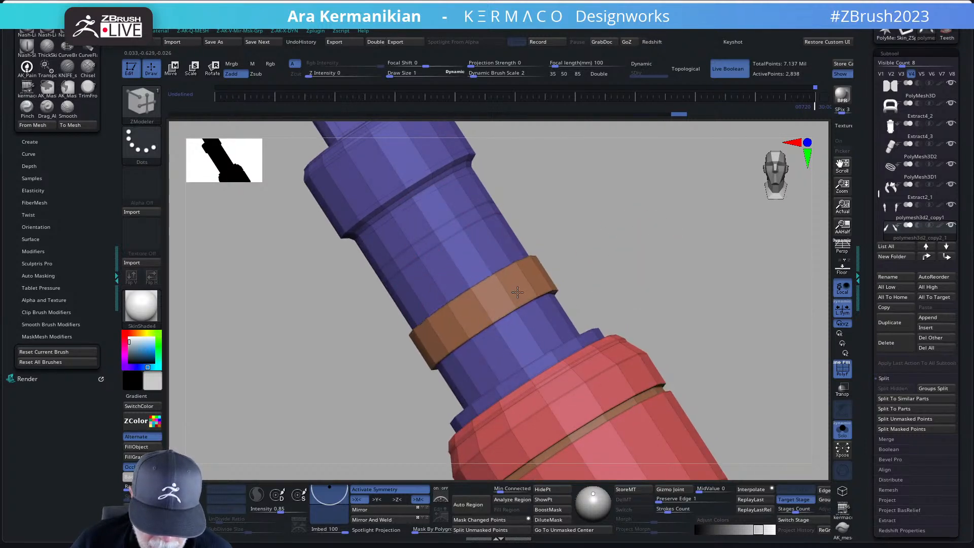
{"action": "left_click", "coordinate": [479, 331]}
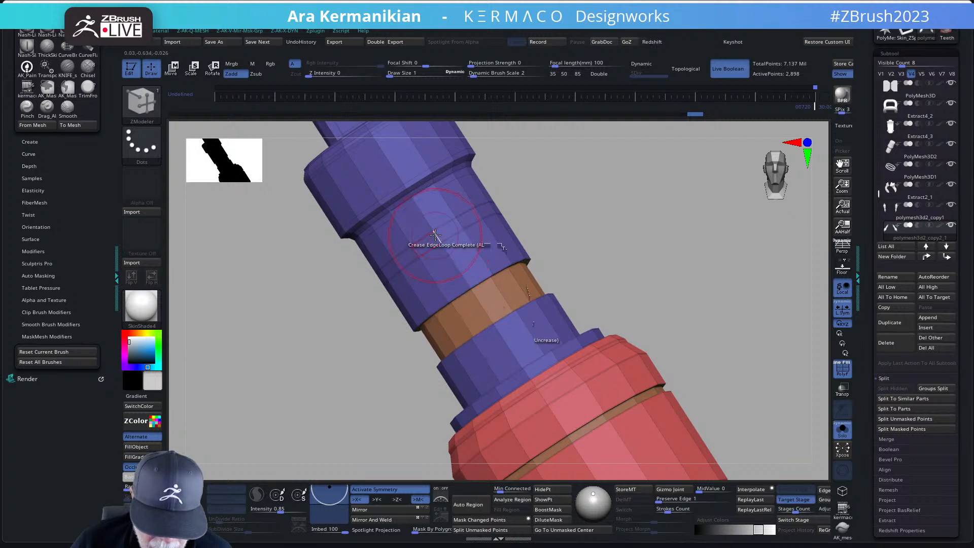
{"action": "left_click_drag", "start_coordinate": [445, 233], "coordinate": [447, 226]}
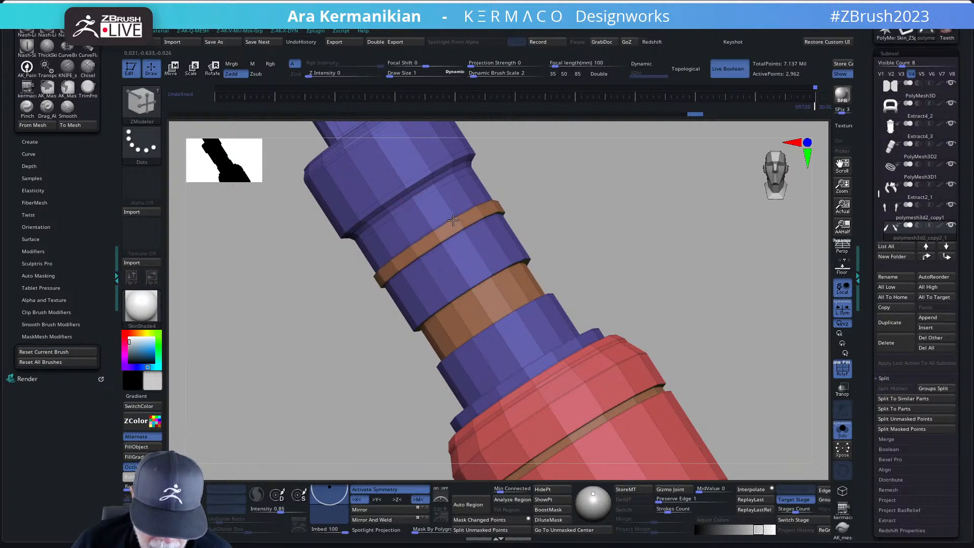
{"action": "left_click_drag", "start_coordinate": [674, 282], "coordinate": [630, 311], "text": "alt"}
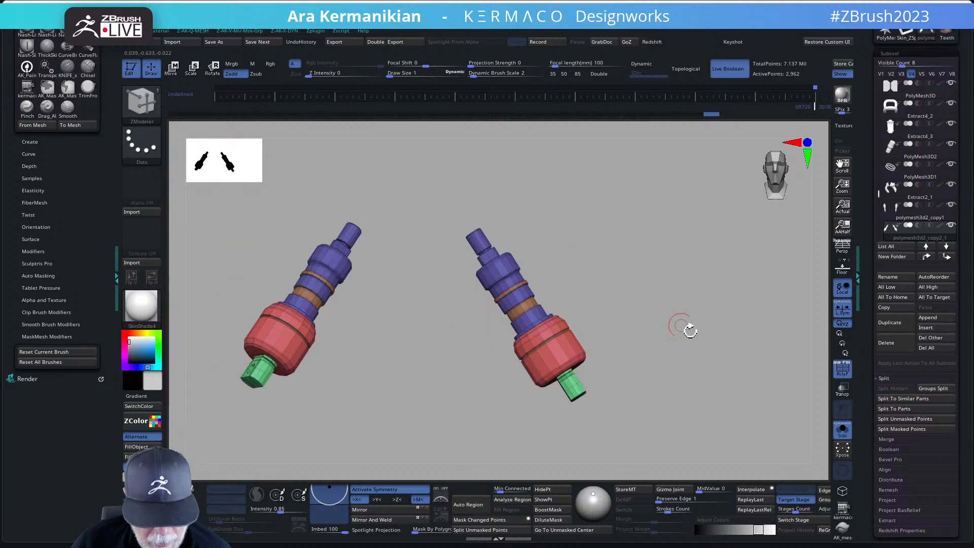
Step: Bring back the whole bust without polyframe and examine the pistons and head from the front
{"action": "left_click", "coordinate": [843, 431]}
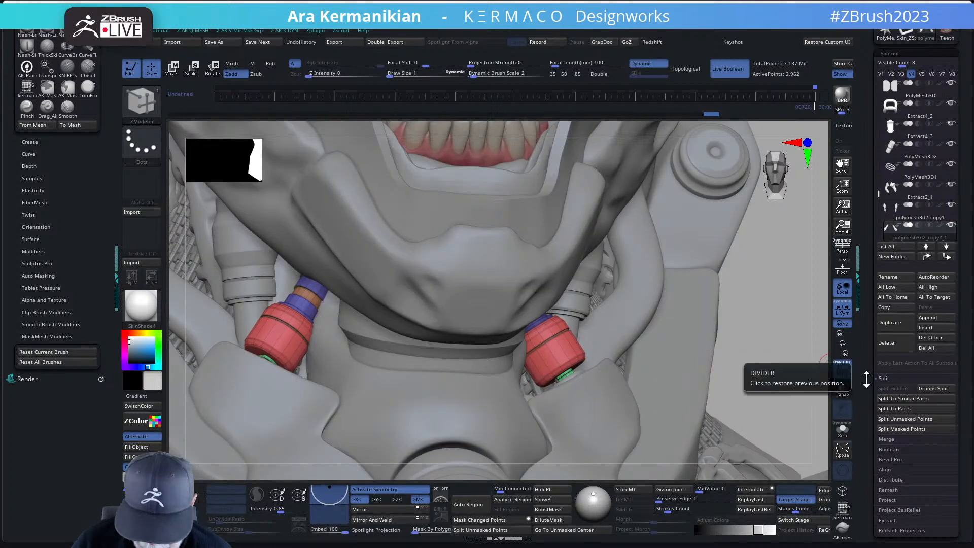
{"action": "left_click", "coordinate": [843, 370]}
{"action": "right_click_drag", "start_coordinate": [663, 364], "coordinate": [779, 388], "text": "ctrl"}
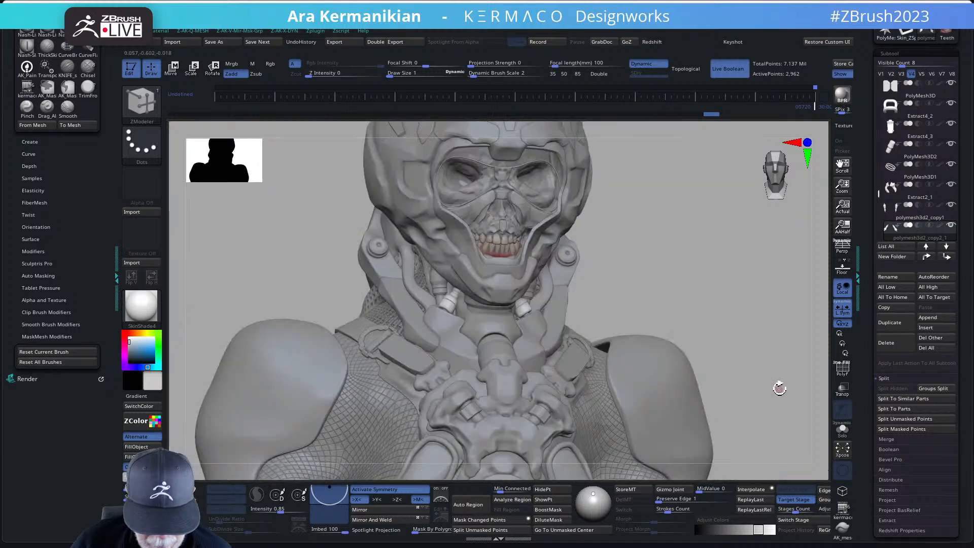
{"action": "mouse_move", "coordinate": [700, 342]}
{"action": "right_mouse_down"}
{"action": "mouse_move", "coordinate": [739, 337]}
{"action": "mouse_move", "coordinate": [709, 339]}
{"action": "right_mouse_up"}
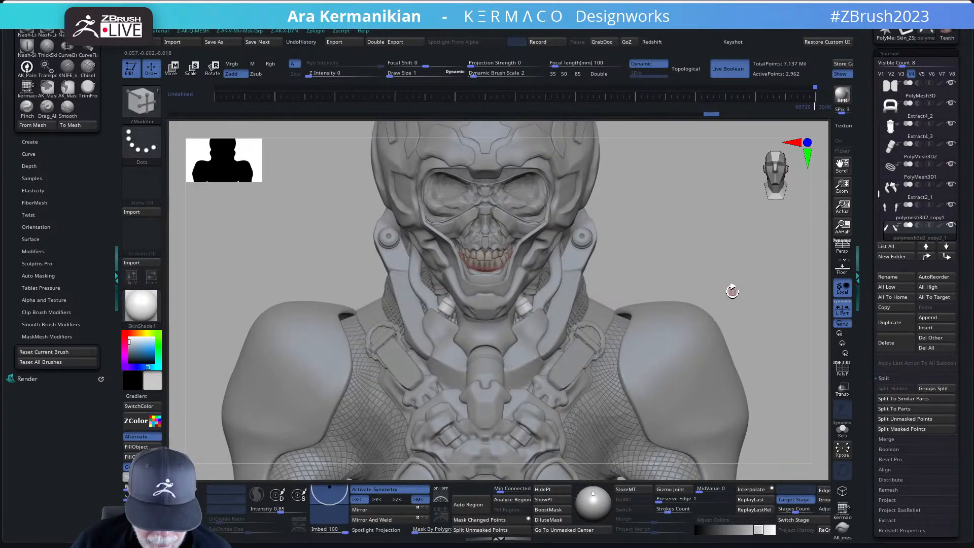
{"action": "mouse_move", "coordinate": [761, 289]}
{"action": "right_mouse_down", "text": "ctrl"}
{"action": "mouse_move", "coordinate": [699, 268]}
{"action": "mouse_move", "coordinate": [733, 263]}
{"action": "mouse_move", "coordinate": [614, 267]}
{"action": "mouse_move", "coordinate": [674, 280]}
{"action": "mouse_move", "coordinate": [678, 319]}
{"action": "mouse_move", "coordinate": [741, 301]}
{"action": "mouse_move", "coordinate": [705, 308]}
{"action": "right_mouse_up", "text": "ctrl"}
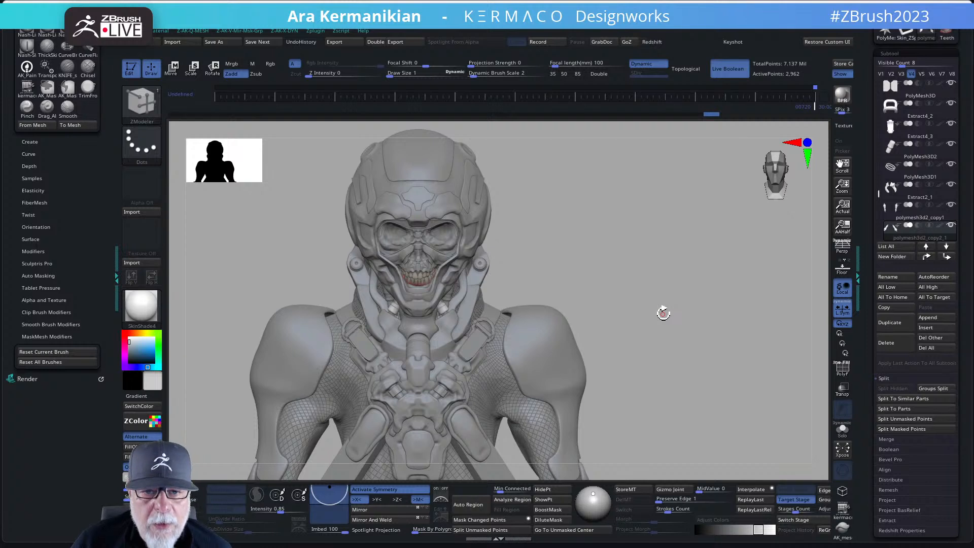
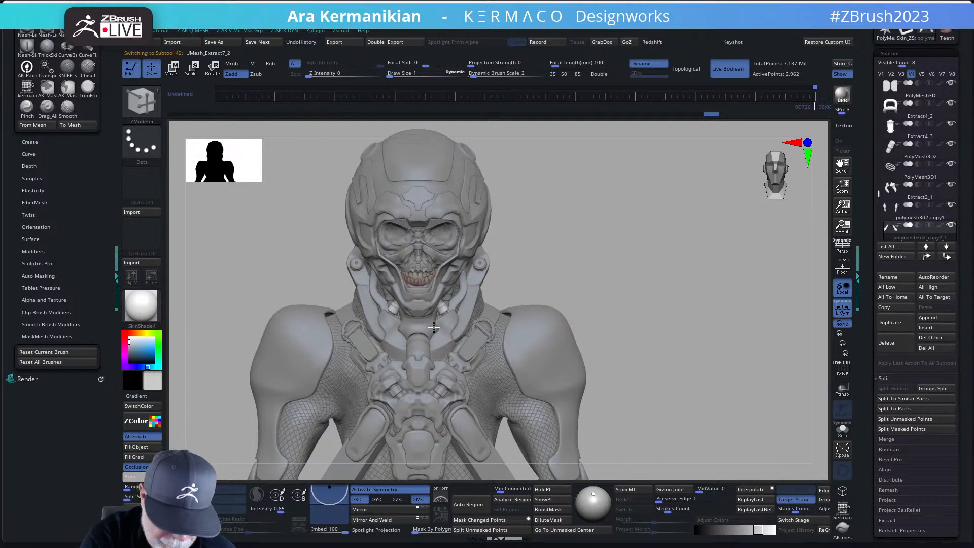
Step: Select the neck piece beneath the jaw and isolate it with its polyframe shown
{"action": "left_click", "coordinate": [434, 327], "text": "alt"}
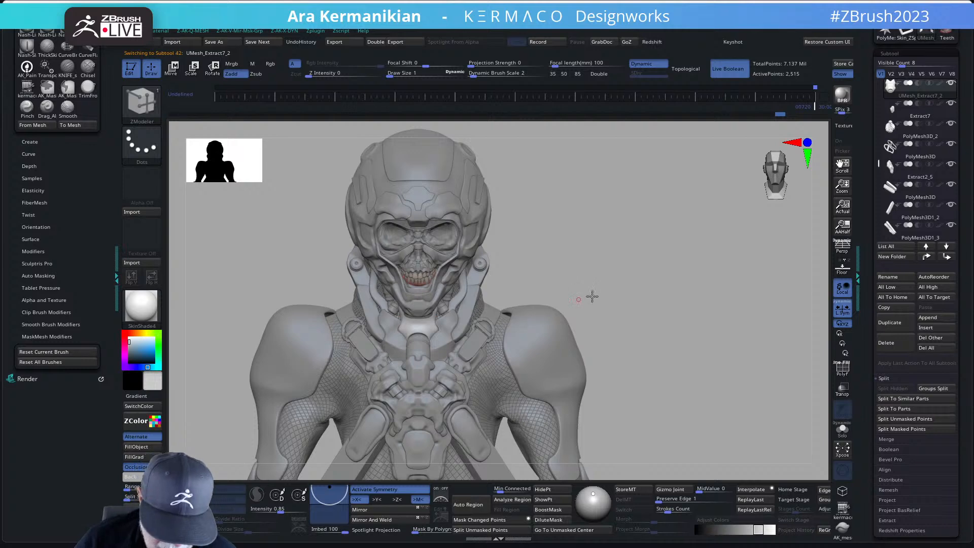
{"action": "left_click_drag", "start_coordinate": [592, 296], "coordinate": [830, 373]}
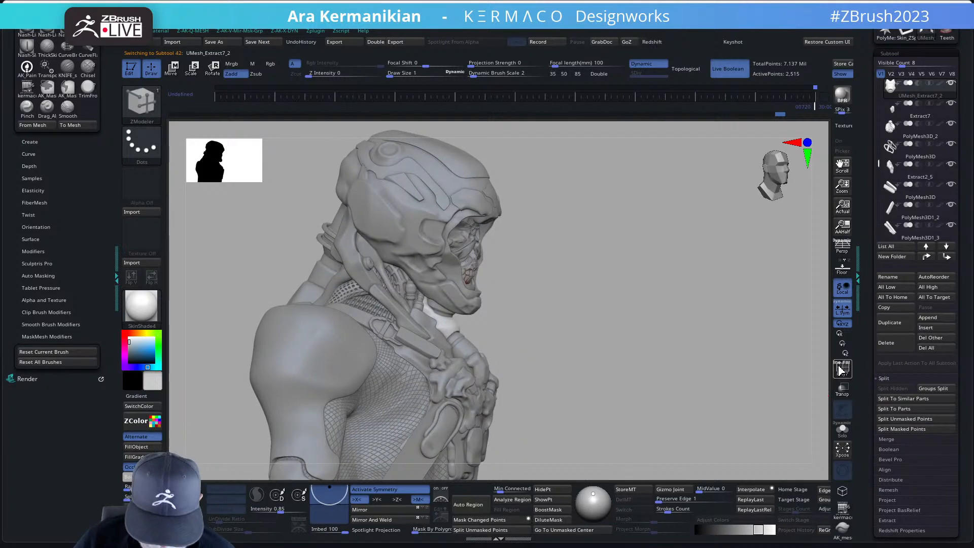
{"action": "left_click", "coordinate": [840, 371]}
{"action": "left_click_drag", "start_coordinate": [671, 358], "coordinate": [656, 383], "text": "alt"}
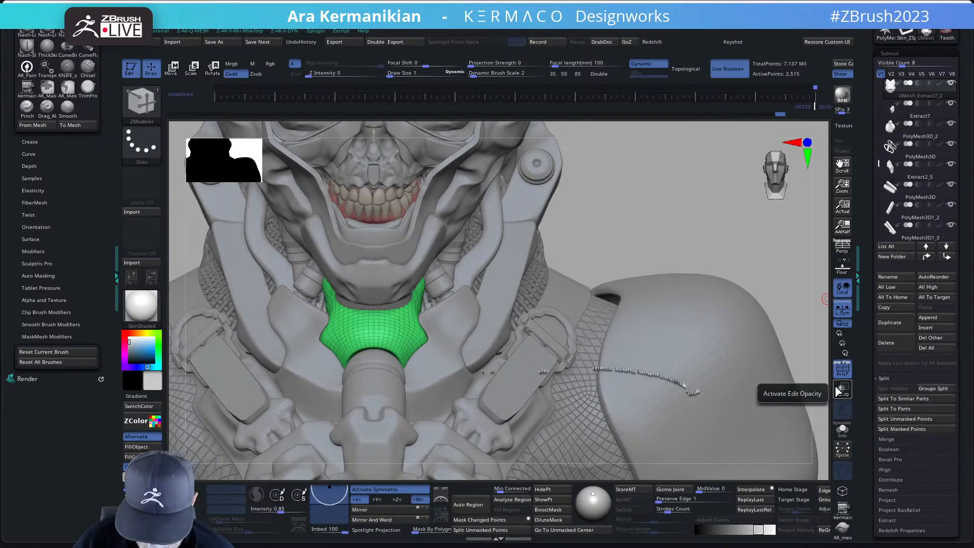
{"action": "left_click", "coordinate": [842, 429]}
{"action": "left_click_drag", "start_coordinate": [652, 304], "coordinate": [654, 365]}
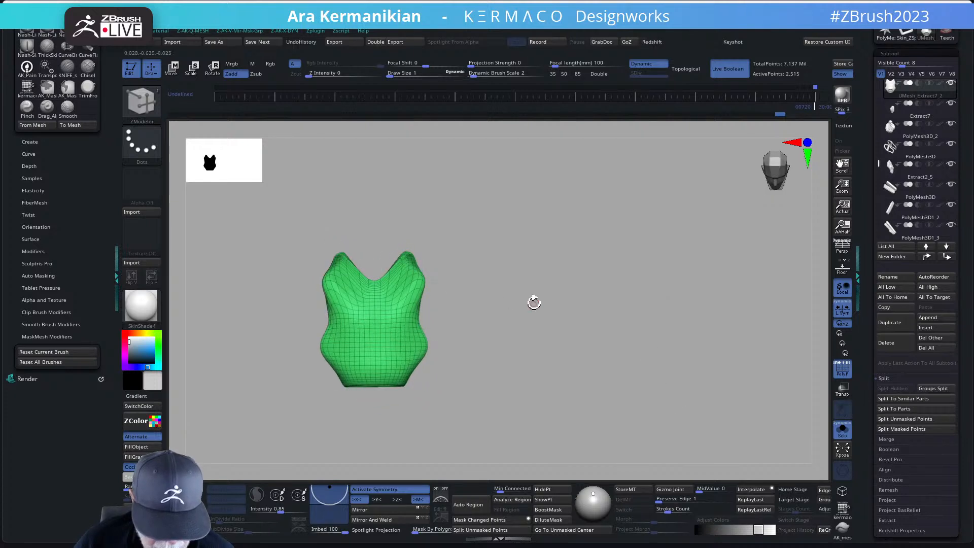
Step: ZRemesh the neck piece with Same and Adapt on, check its shape, and bring back the rest of the bust
{"action": "left_click_drag", "start_coordinate": [534, 303], "coordinate": [509, 279]}
{"action": "key", "text": "ctrl+q"}
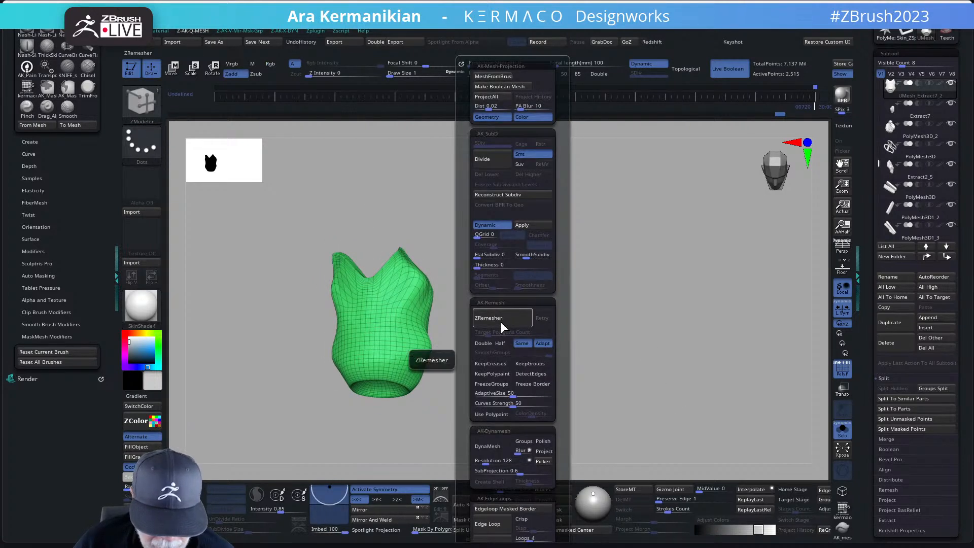
{"action": "left_click", "coordinate": [502, 320]}
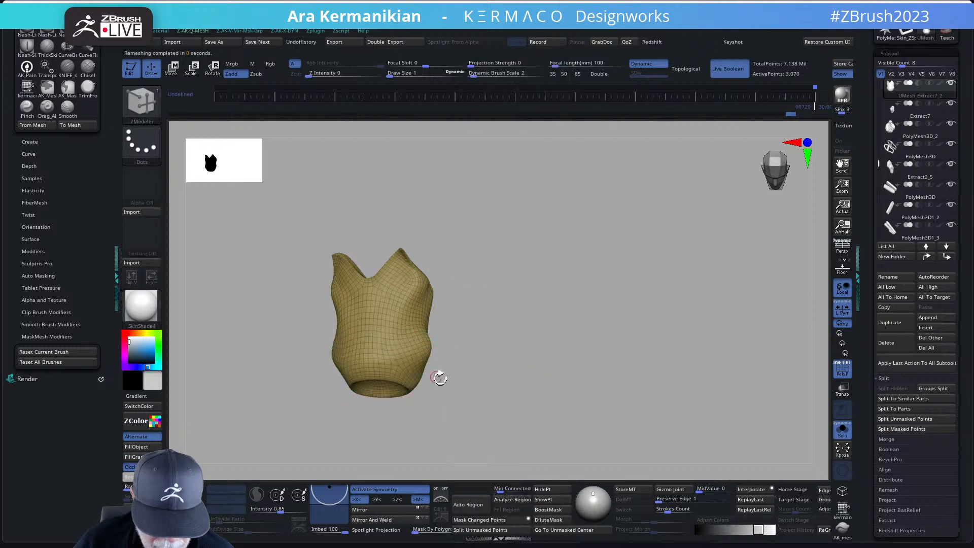
{"action": "mouse_move", "coordinate": [439, 377]}
{"action": "left_mouse_down"}
{"action": "mouse_move", "coordinate": [561, 350]}
{"action": "mouse_move", "coordinate": [446, 289]}
{"action": "left_mouse_up"}
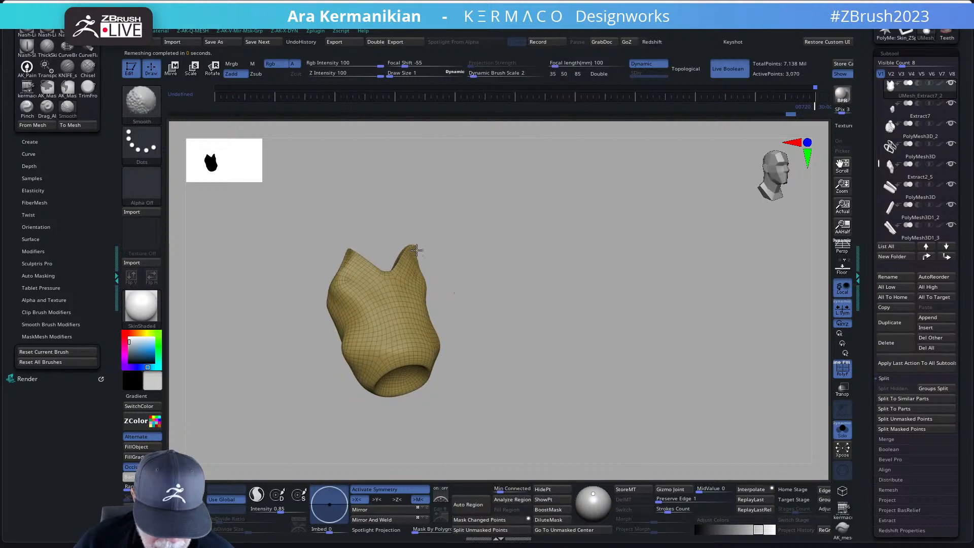
{"action": "mouse_move", "coordinate": [497, 271]}
{"action": "left_mouse_down"}
{"action": "mouse_move", "coordinate": [573, 283]}
{"action": "mouse_move", "coordinate": [555, 238]}
{"action": "mouse_move", "coordinate": [607, 269]}
{"action": "mouse_move", "coordinate": [541, 305]}
{"action": "mouse_move", "coordinate": [575, 338]}
{"action": "left_mouse_up"}
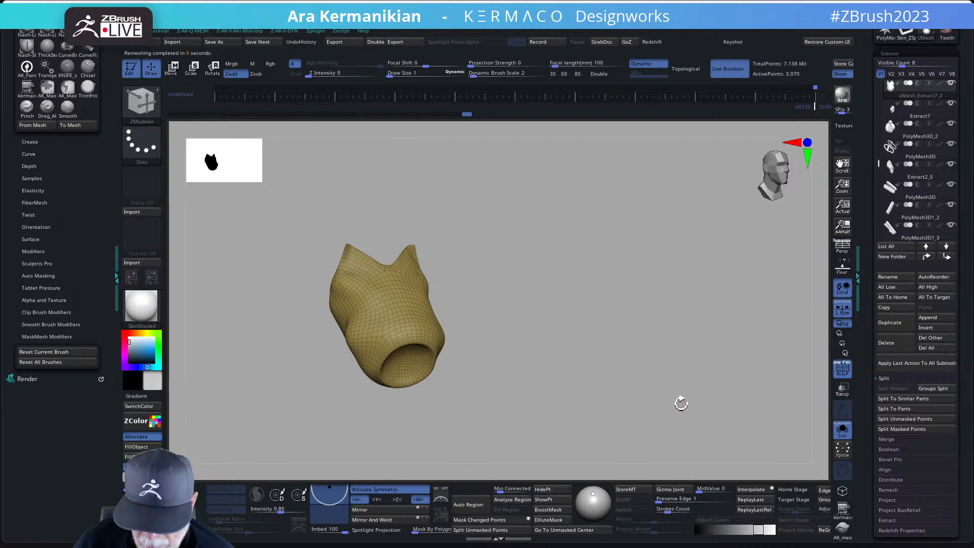
{"action": "left_click_drag", "start_coordinate": [681, 404], "coordinate": [873, 452], "text": "shift"}
{"action": "left_click", "coordinate": [844, 433]}
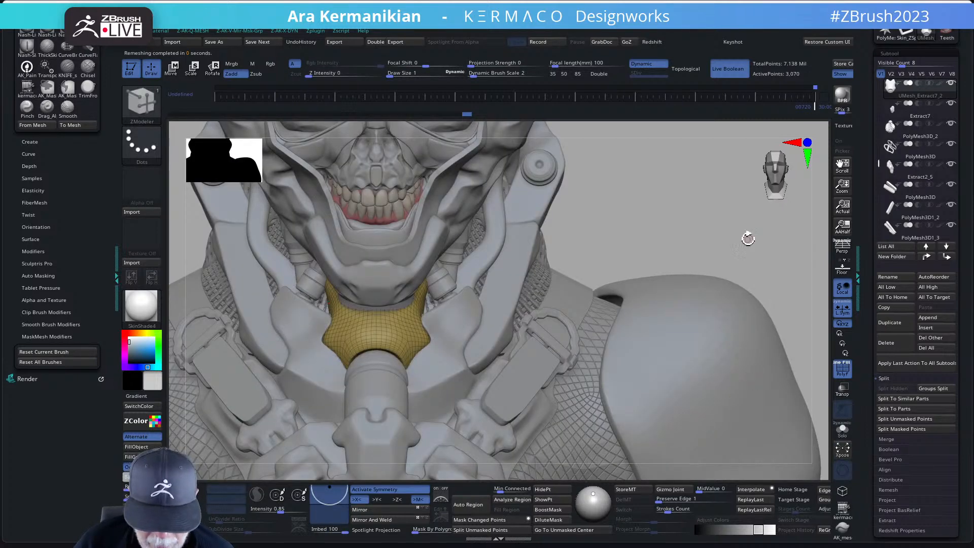
Step: Adjust the neck piece's lower edge around the throat tube with the Move brush at Draw Size 5.95
{"action": "left_click_drag", "start_coordinate": [672, 224], "coordinate": [738, 278], "text": "alt"}
{"action": "key", "text": "b"}
{"action": "key", "text": "m"}
{"action": "key", "text": "v"}
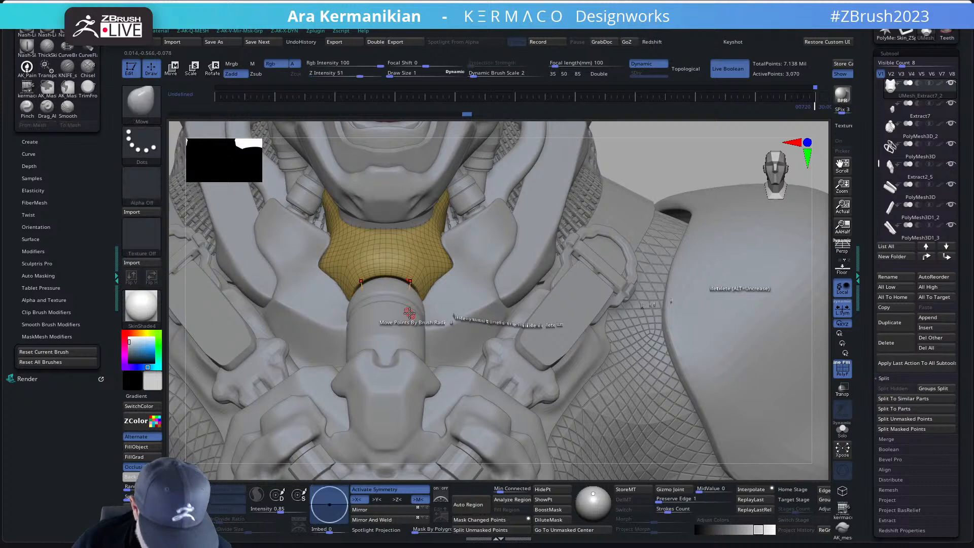
{"action": "key", "text": "s"}
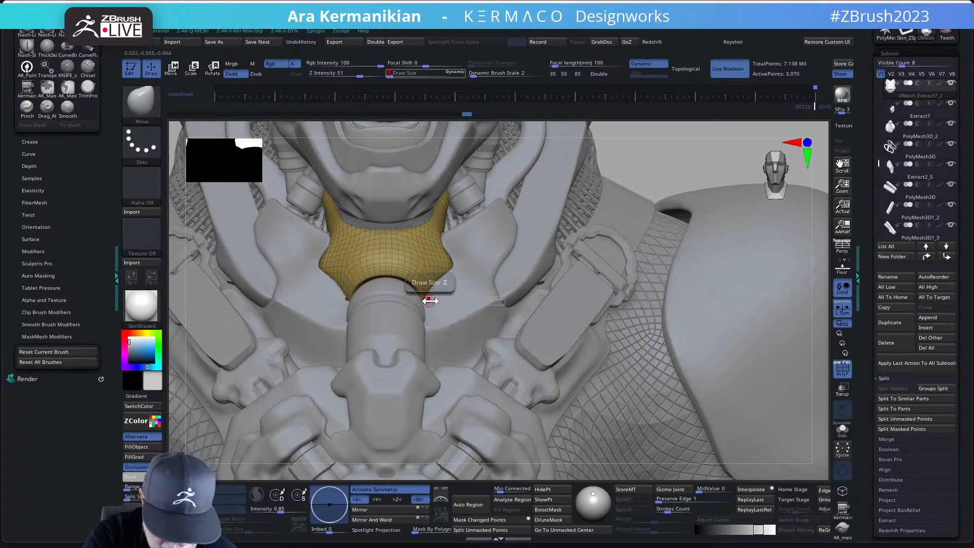
{"action": "left_click_drag", "start_coordinate": [429, 298], "coordinate": [434, 299]}
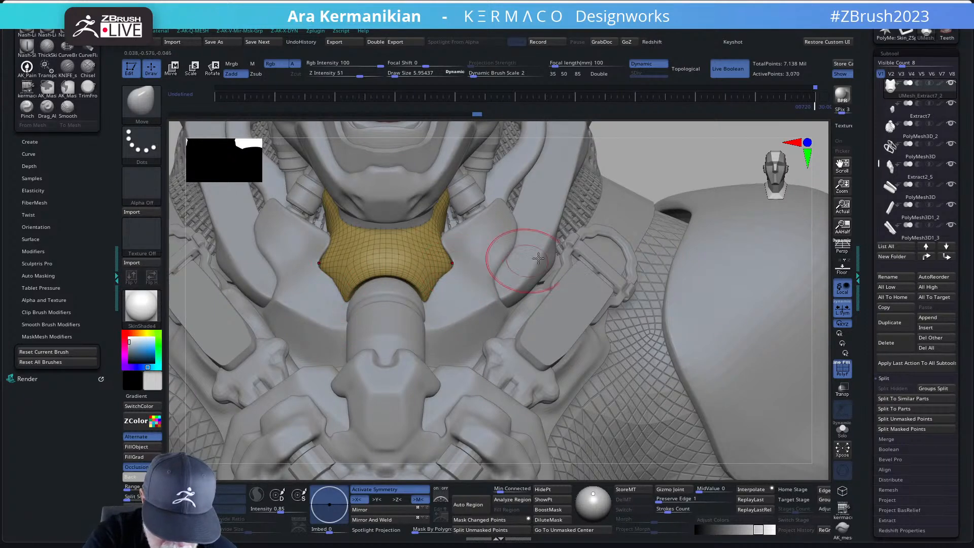
{"action": "left_click_drag", "start_coordinate": [680, 178], "coordinate": [667, 183]}
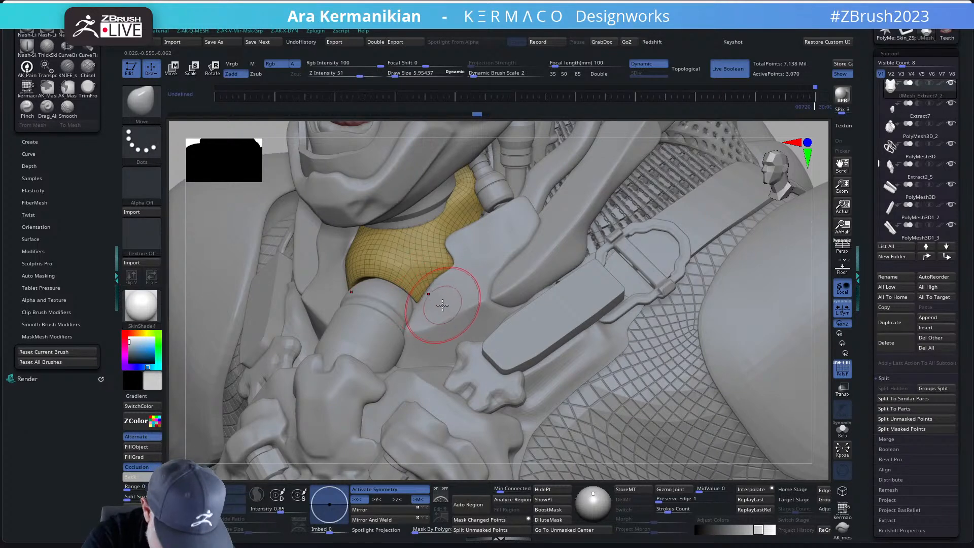
Step: Carve along the neck piece's side edge beside the collar armour with DamStandard, and check the bust without polyframe
{"action": "key", "text": "b"}
{"action": "key", "text": "d"}
{"action": "key", "text": "s"}
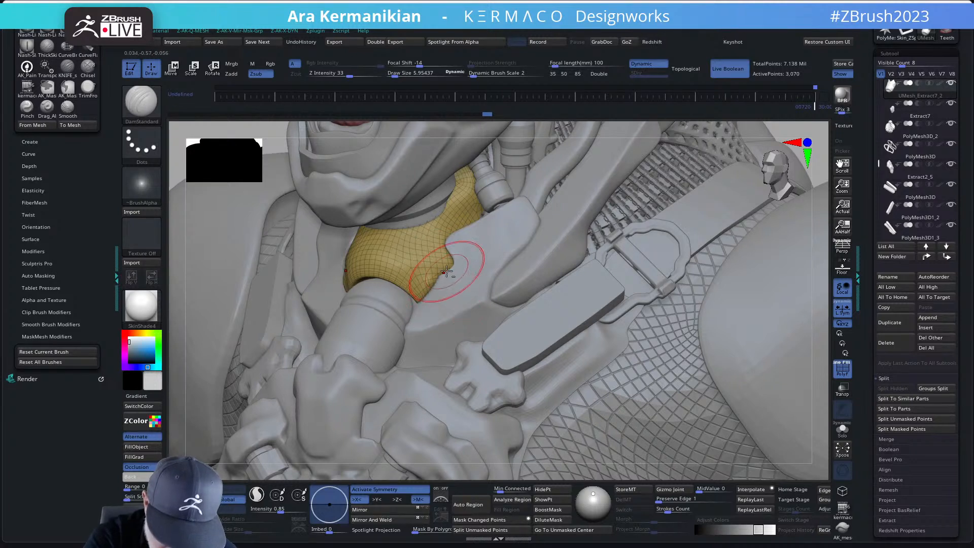
{"action": "mouse_move", "coordinate": [459, 263]}
{"action": "left_mouse_down"}
{"action": "mouse_move", "coordinate": [465, 258]}
{"action": "mouse_move", "coordinate": [453, 264]}
{"action": "left_mouse_up"}
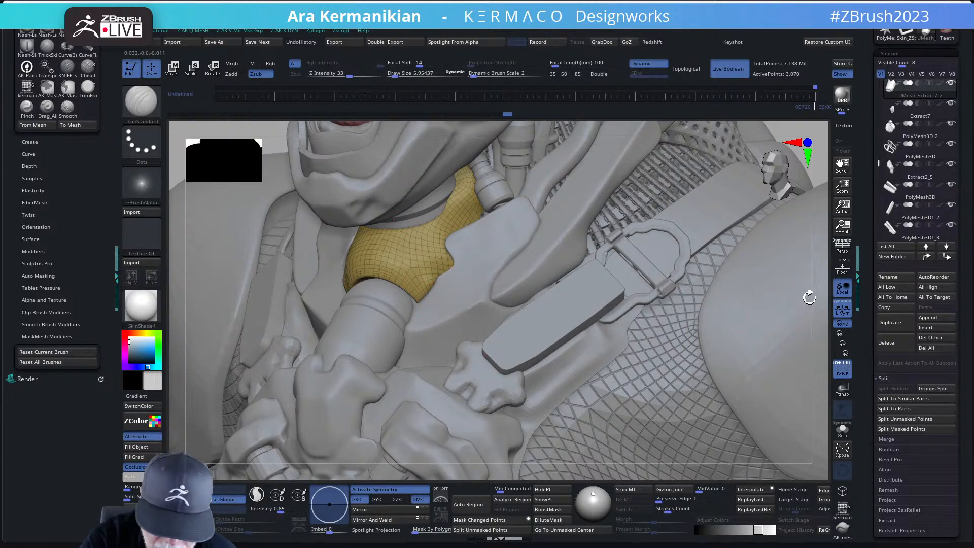
{"action": "key", "text": "f"}
{"action": "left_click_drag", "start_coordinate": [749, 282], "coordinate": [778, 352], "text": "shift"}
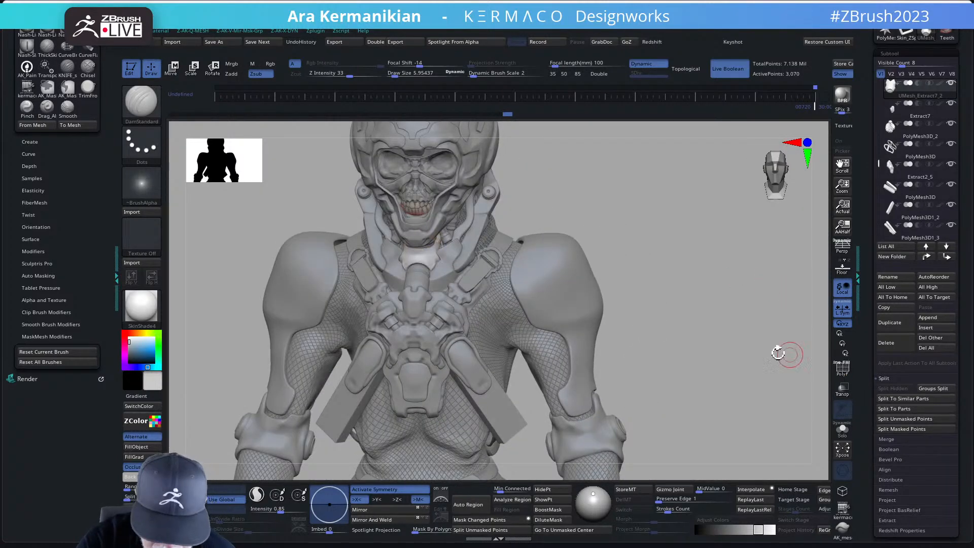
{"action": "left_click_drag", "start_coordinate": [678, 291], "coordinate": [678, 285]}
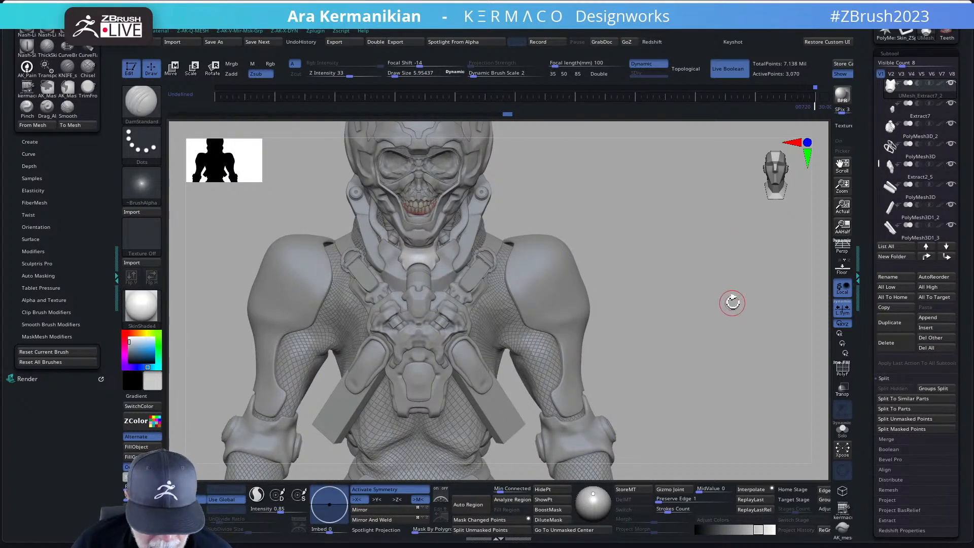
Step: Try the Bumps02 MicroPoly pattern on the neck piece through Dynamic Subdiv and check it from an angle
{"action": "left_click_drag", "start_coordinate": [870, 239], "coordinate": [868, 158]}
{"action": "left_click", "coordinate": [898, 308]}
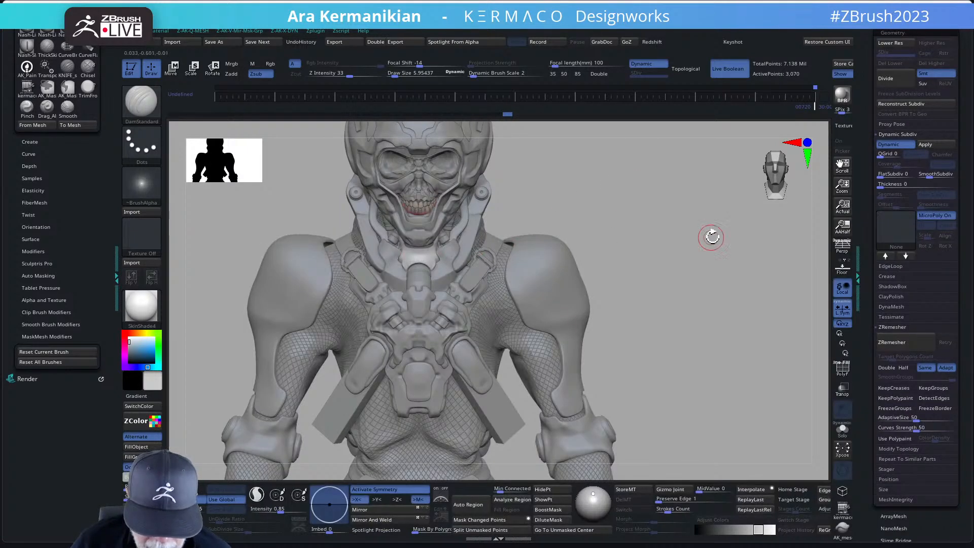
{"action": "left_click_drag", "start_coordinate": [729, 270], "coordinate": [755, 375], "text": "alt"}
{"action": "left_click", "coordinate": [929, 217]}
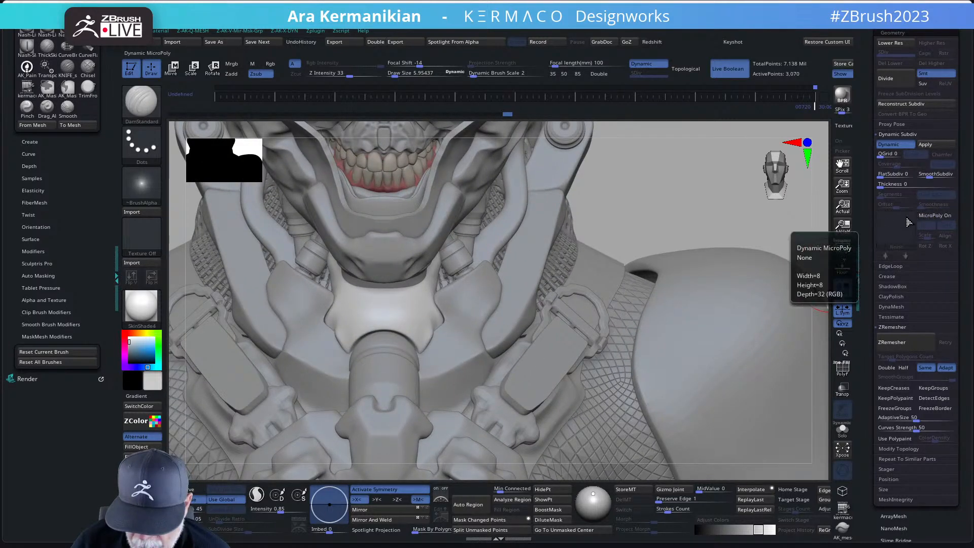
{"action": "left_click", "coordinate": [935, 214]}
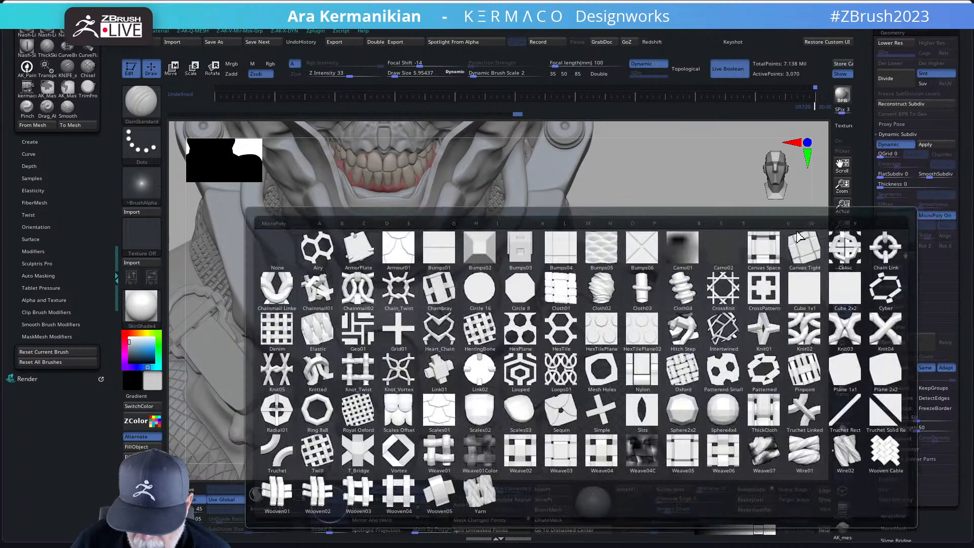
{"action": "left_click", "coordinate": [480, 248]}
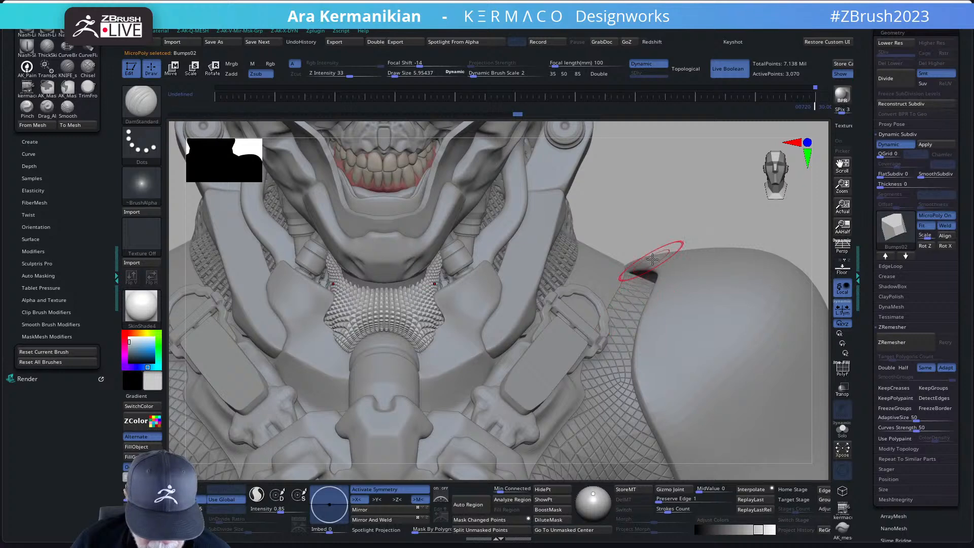
{"action": "left_click_drag", "start_coordinate": [722, 213], "coordinate": [745, 201]}
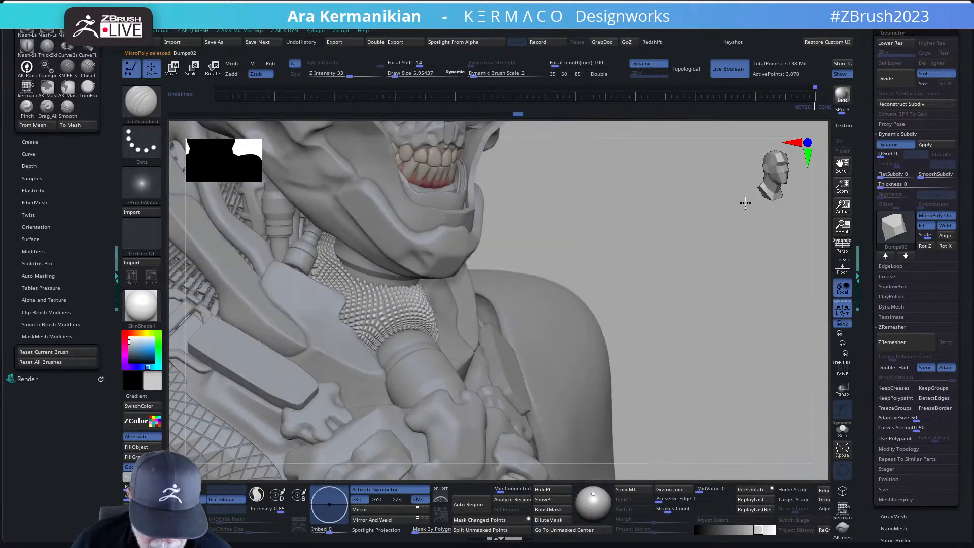
Step: Try the Bumps04 MicroPoly pattern on the neck piece and check it against the whole bust
{"action": "left_click", "coordinate": [893, 228]}
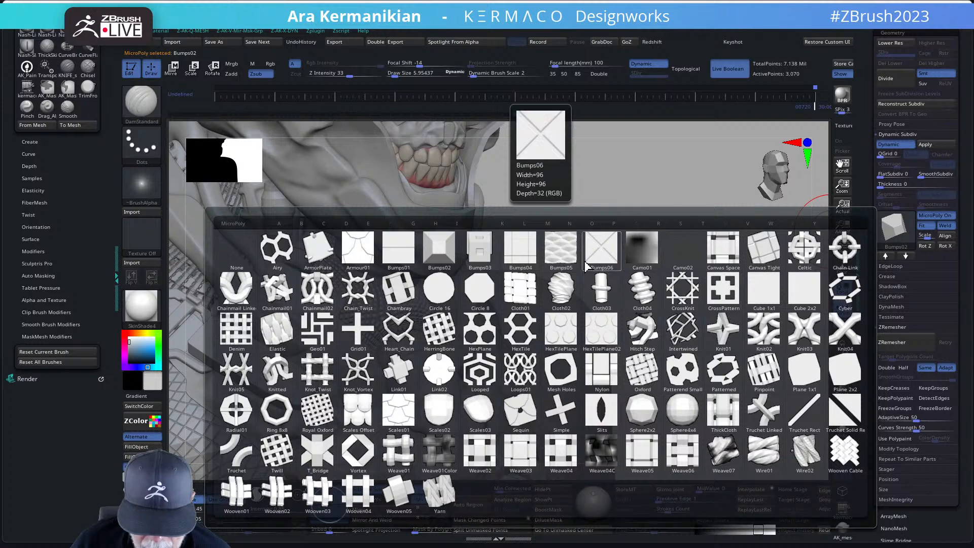
{"action": "left_click", "coordinate": [531, 257]}
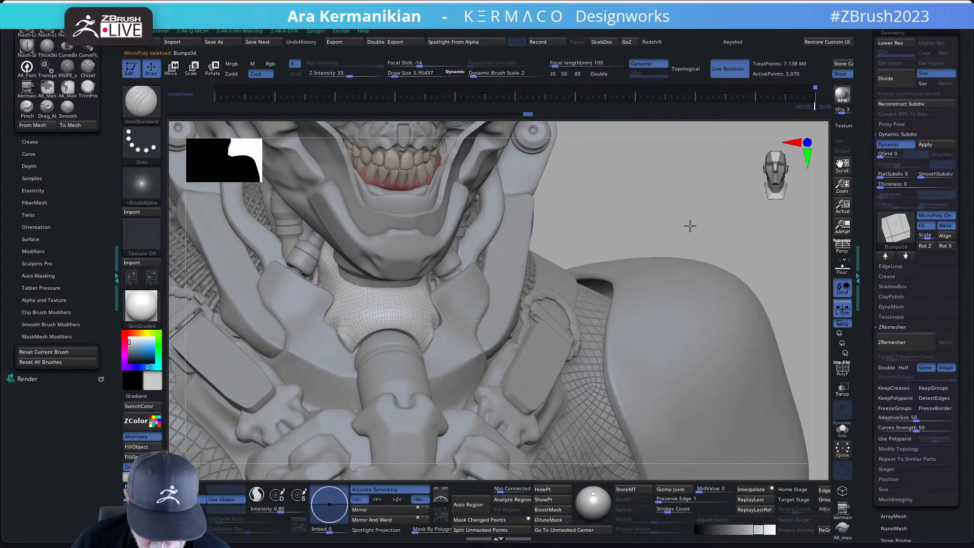
{"action": "mouse_move", "coordinate": [690, 224]}
{"action": "left_mouse_down"}
{"action": "mouse_move", "coordinate": [717, 205]}
{"action": "mouse_move", "coordinate": [647, 198]}
{"action": "mouse_move", "coordinate": [641, 220]}
{"action": "mouse_move", "coordinate": [700, 213]}
{"action": "left_mouse_up"}
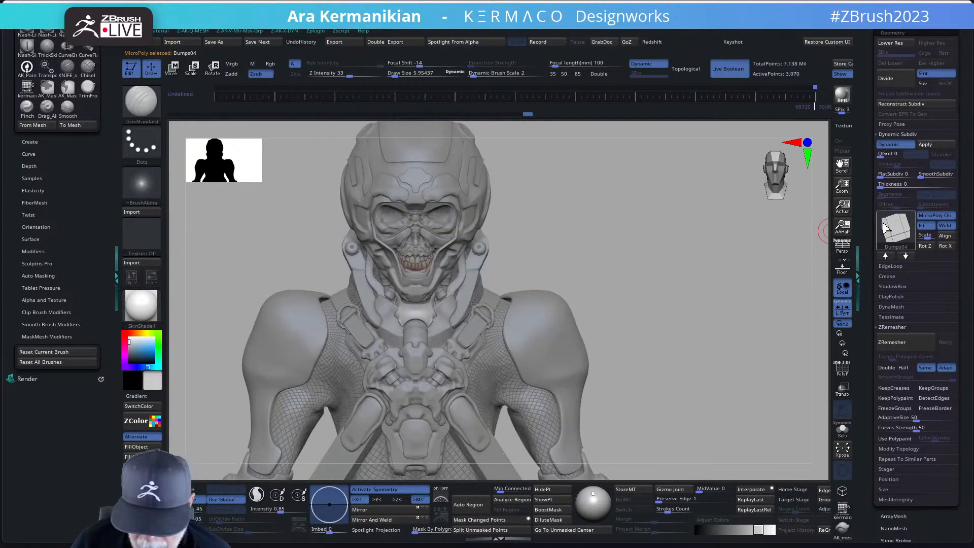
Step: Try the Link01 MicroPoly pattern on the neck piece and inspect it up close from the front and side
{"action": "left_click", "coordinate": [885, 231]}
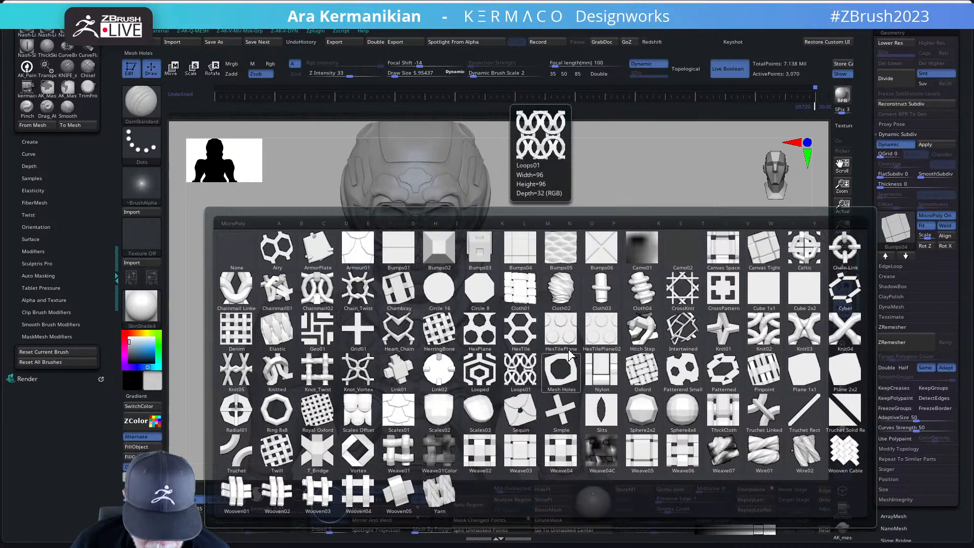
{"action": "left_click", "coordinate": [396, 370]}
{"action": "left_click_drag", "start_coordinate": [646, 269], "coordinate": [712, 303], "text": "alt"}
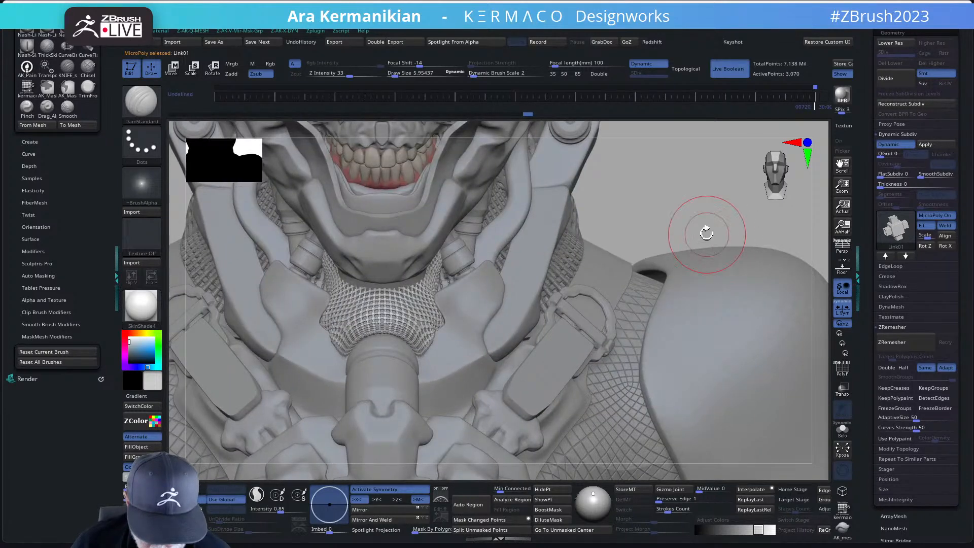
{"action": "left_click_drag", "start_coordinate": [707, 211], "coordinate": [748, 235]}
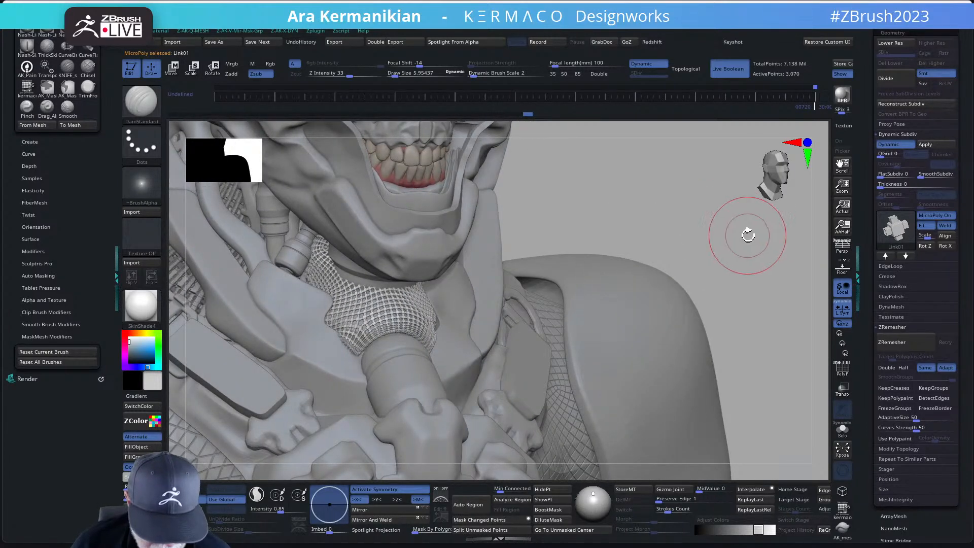
Step: Try the Grid01 MicroPoly pattern on the neck piece and inspect the mesh beneath the jaw
{"action": "left_click", "coordinate": [896, 239]}
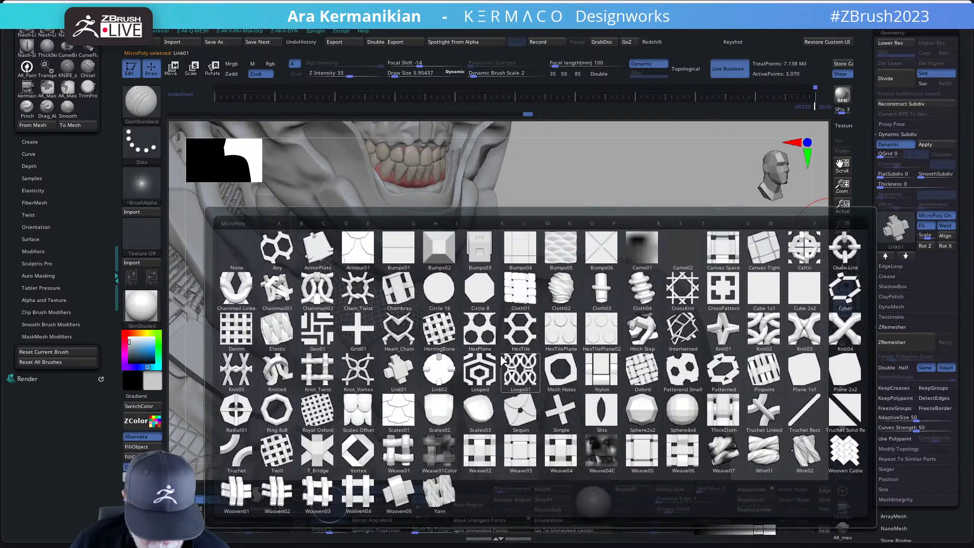
{"action": "left_click", "coordinate": [356, 336]}
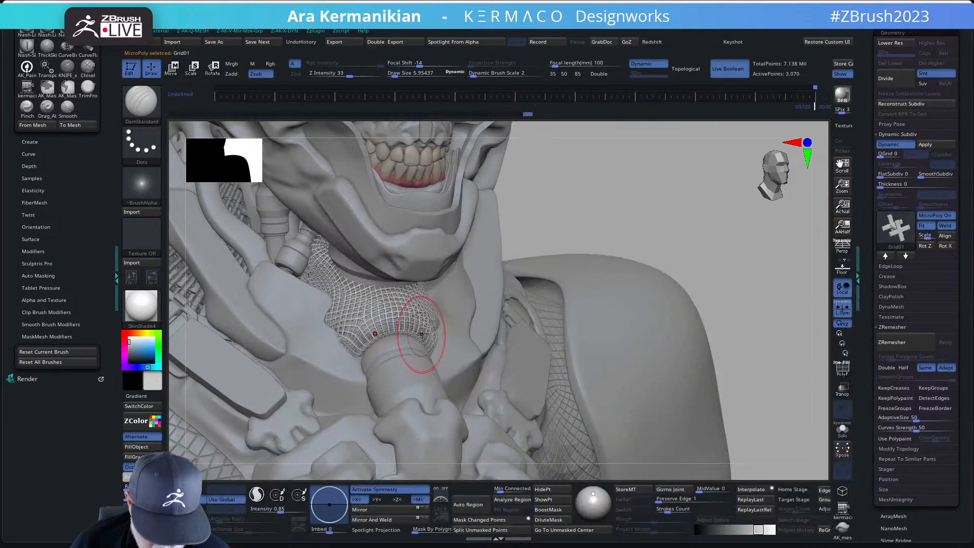
{"action": "left_click_drag", "start_coordinate": [642, 206], "coordinate": [628, 211]}
Step: Undo the latest pattern changes and switch off MicroPoly on the neck piece
{"action": "key", "text": "ctrl+z"}
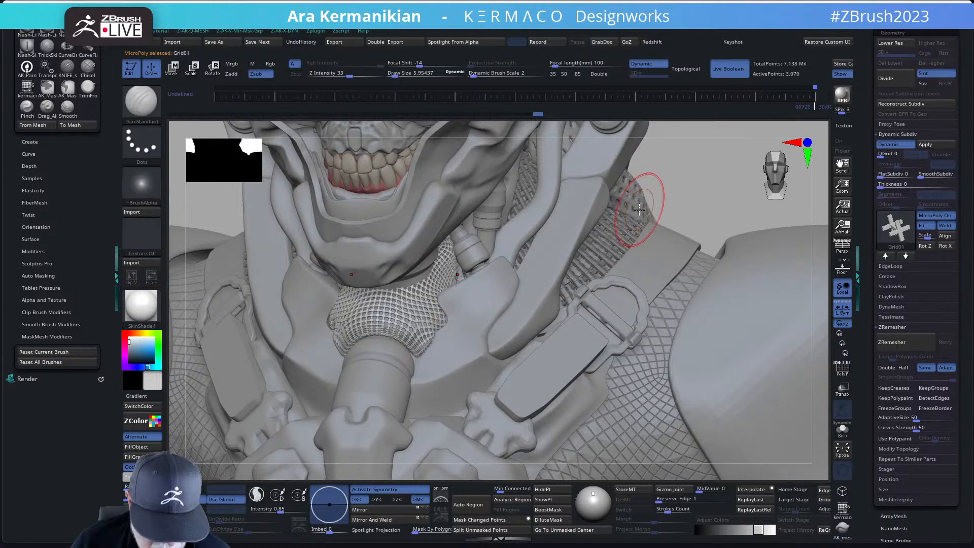
{"action": "key", "text": "ctrl+z"}
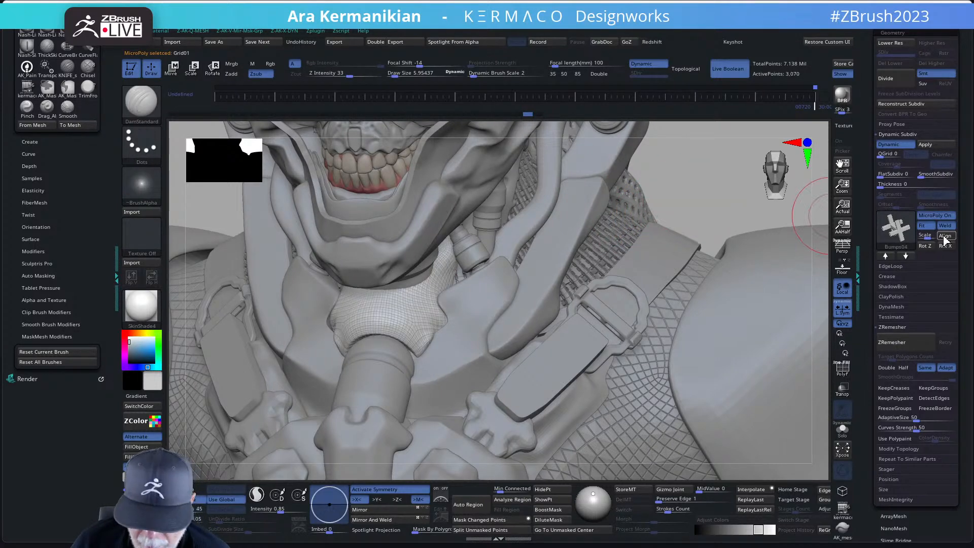
{"action": "left_click", "coordinate": [943, 217]}
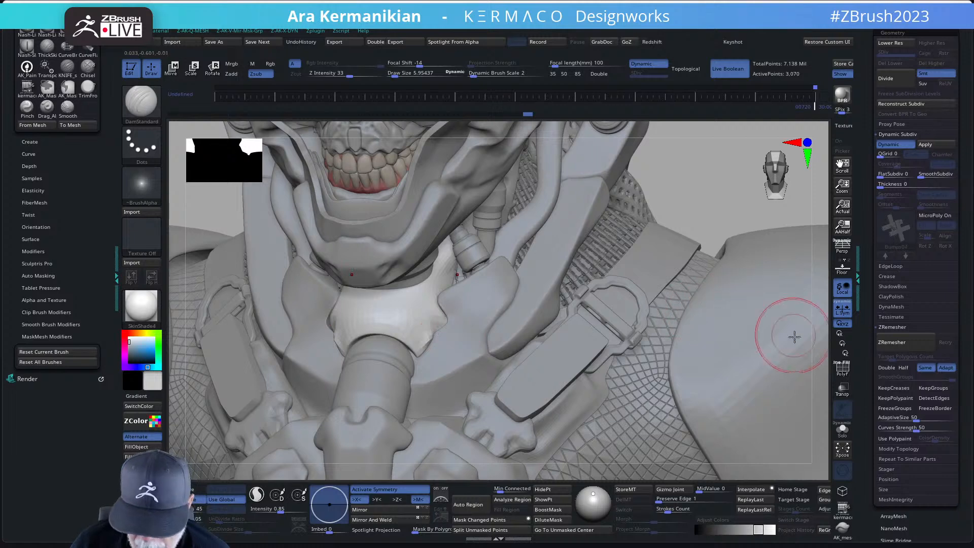
Step: Raise a band along a polygon loop on each side of the neck piece using ZModeler's QMesh Polyloop action
{"action": "key", "text": "b"}
{"action": "key", "text": "z"}
{"action": "key", "text": "m"}
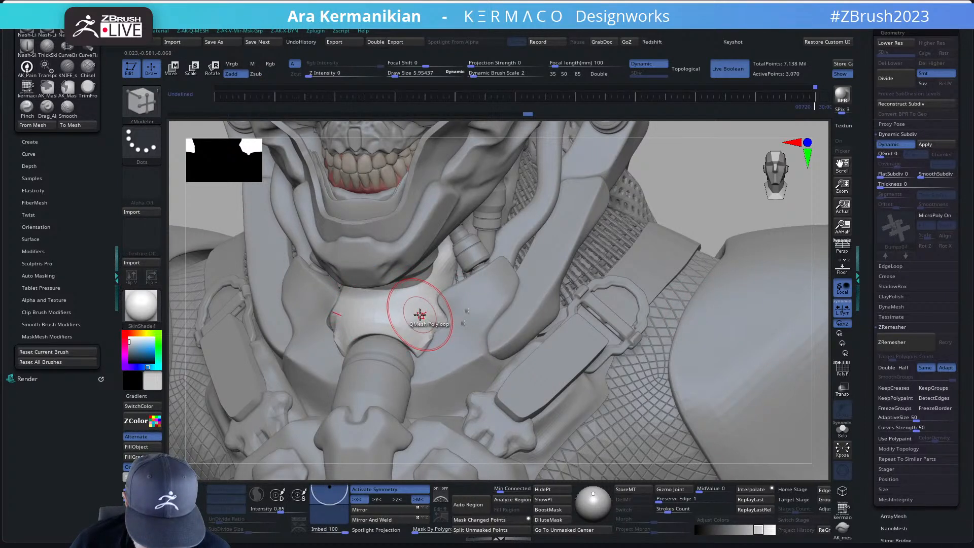
{"action": "key", "text": "space"}
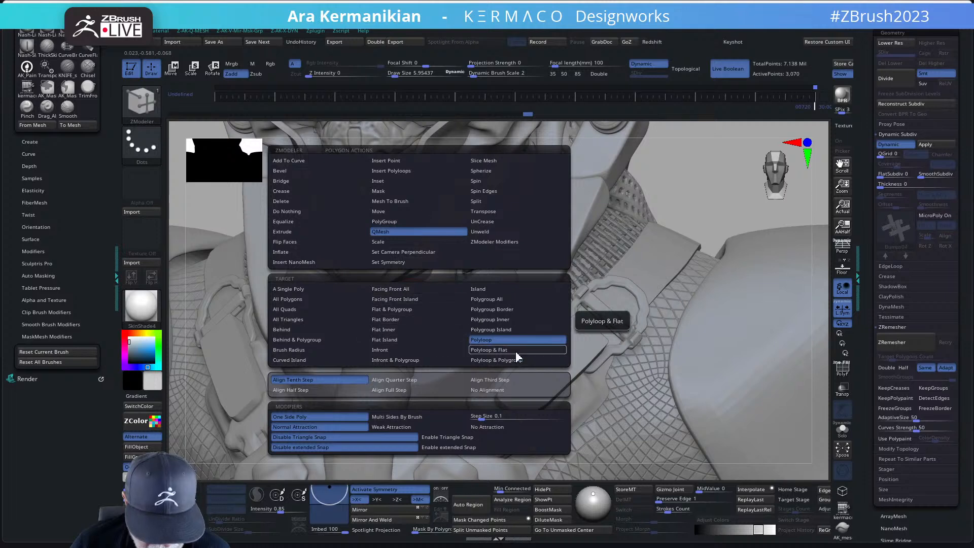
{"action": "left_click", "coordinate": [408, 313]}
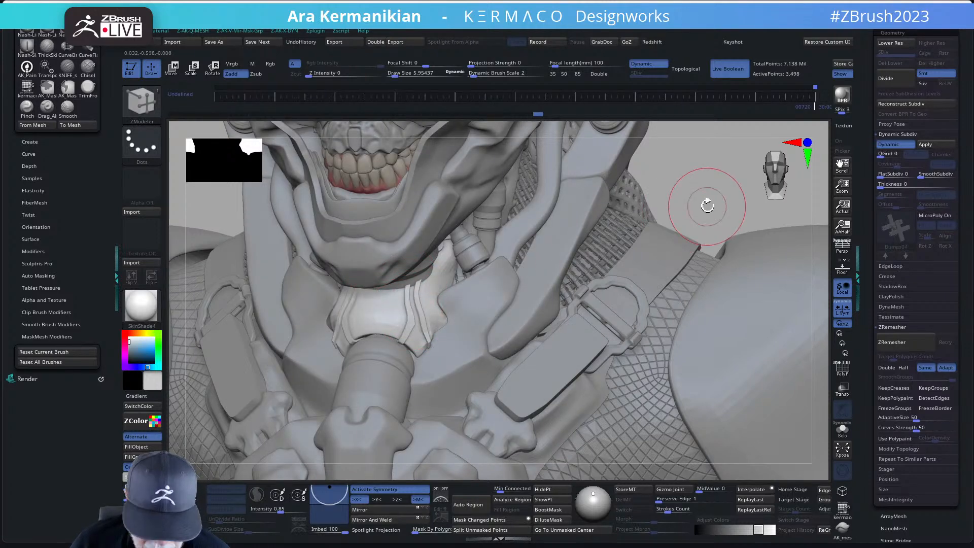
Step: Undo the last raised bands on the white neck collar and extrude new ones with QMesh around its tube opening and sides
{"action": "left_click_drag", "start_coordinate": [707, 201], "coordinate": [674, 216]}
{"action": "key", "text": "ctrl+z"}
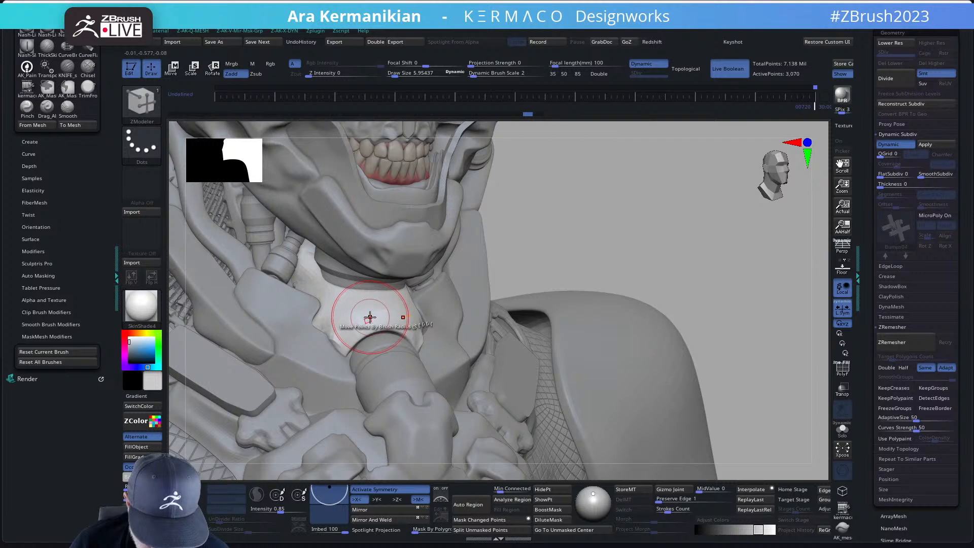
{"action": "left_click_drag", "start_coordinate": [370, 320], "coordinate": [372, 313]}
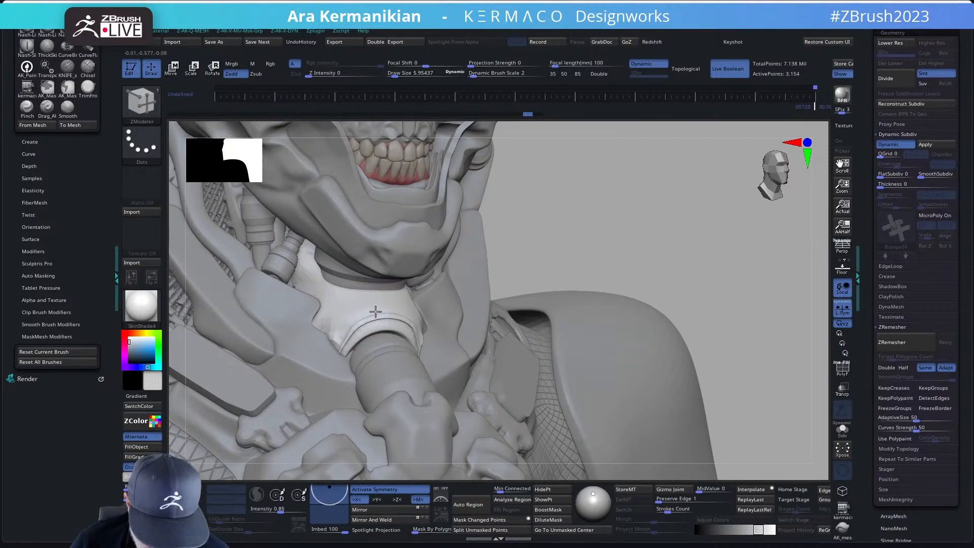
{"action": "key", "text": "ctrl+z"}
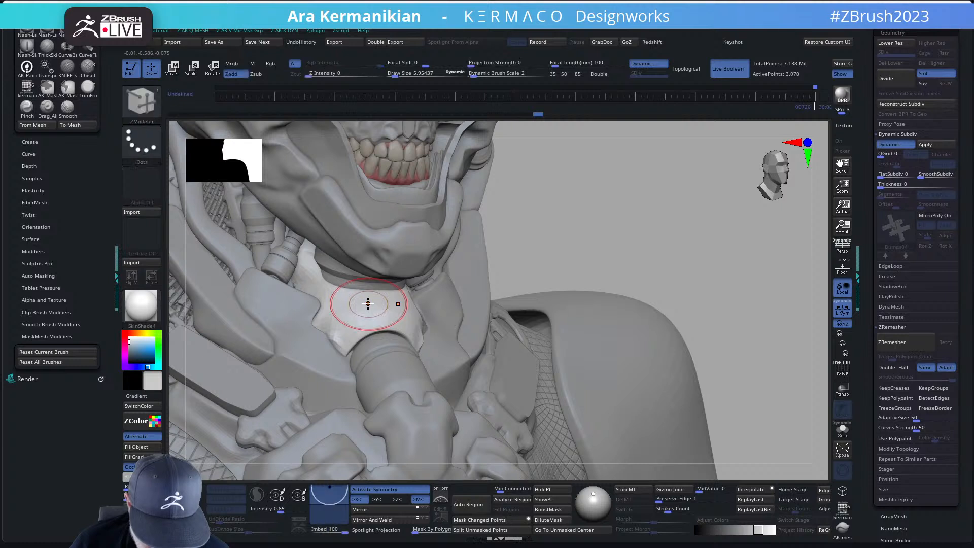
{"action": "left_click", "coordinate": [370, 304]}
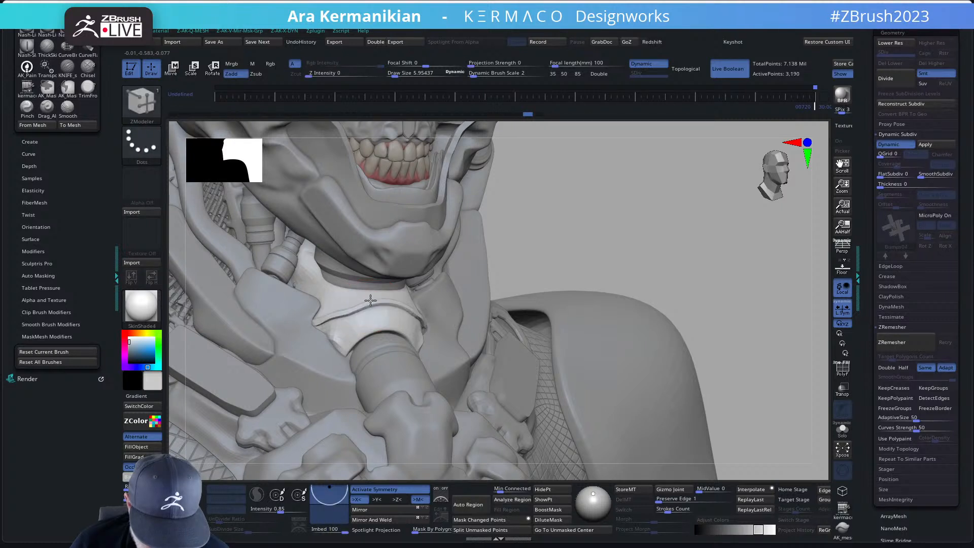
{"action": "left_click", "coordinate": [344, 326]}
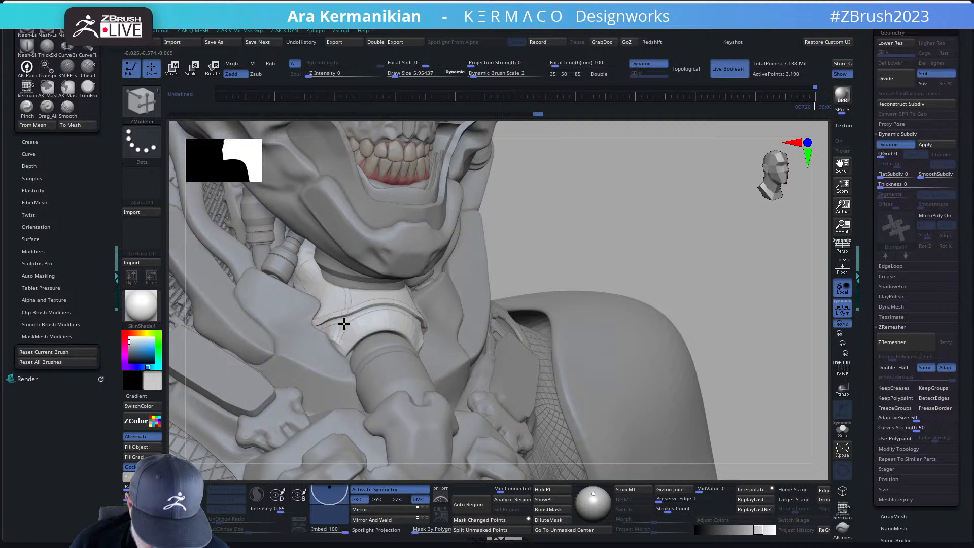
{"action": "left_click_drag", "start_coordinate": [344, 321], "coordinate": [343, 315]}
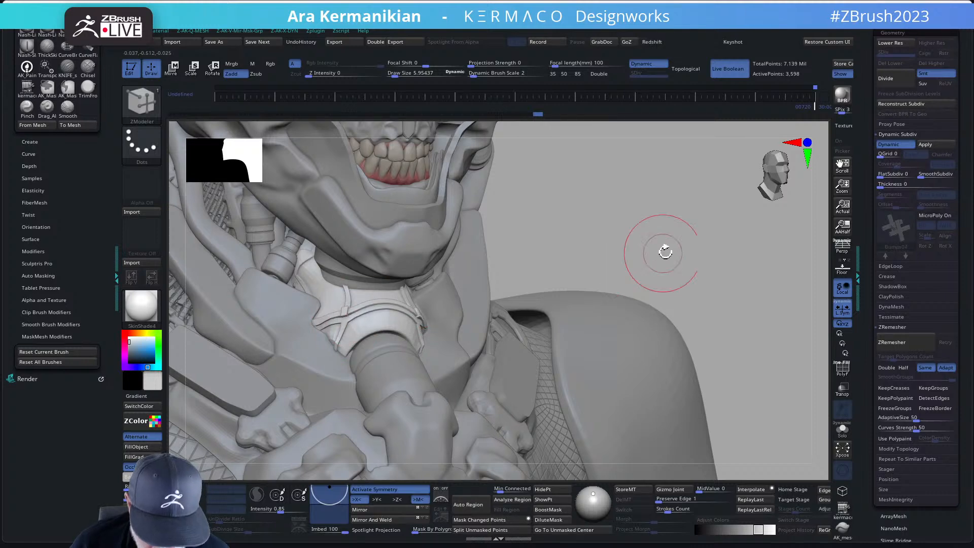
Step: Extrude another raised polyloop with QMesh along the upper side section of the white neck collar
{"action": "left_click_drag", "start_coordinate": [641, 244], "coordinate": [491, 284], "text": "alt"}
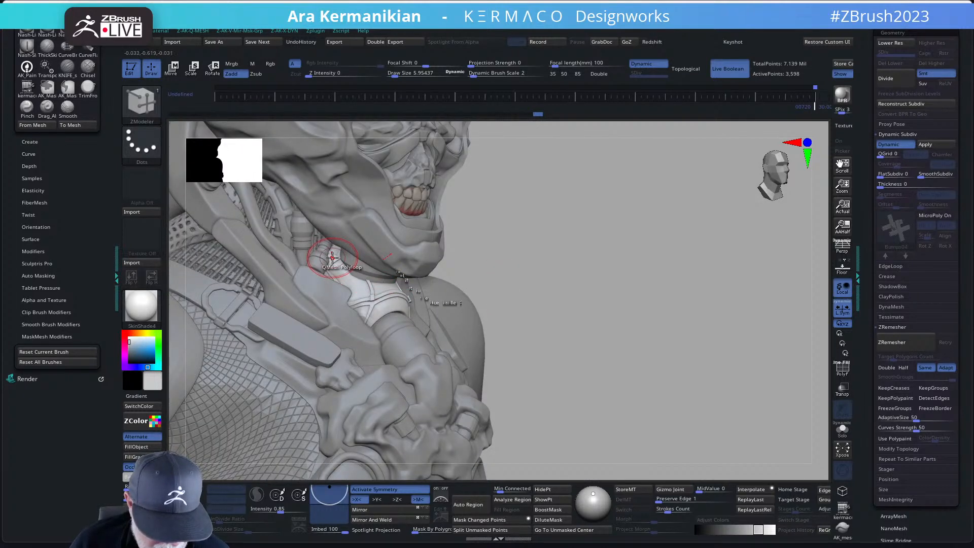
{"action": "left_click", "coordinate": [352, 279]}
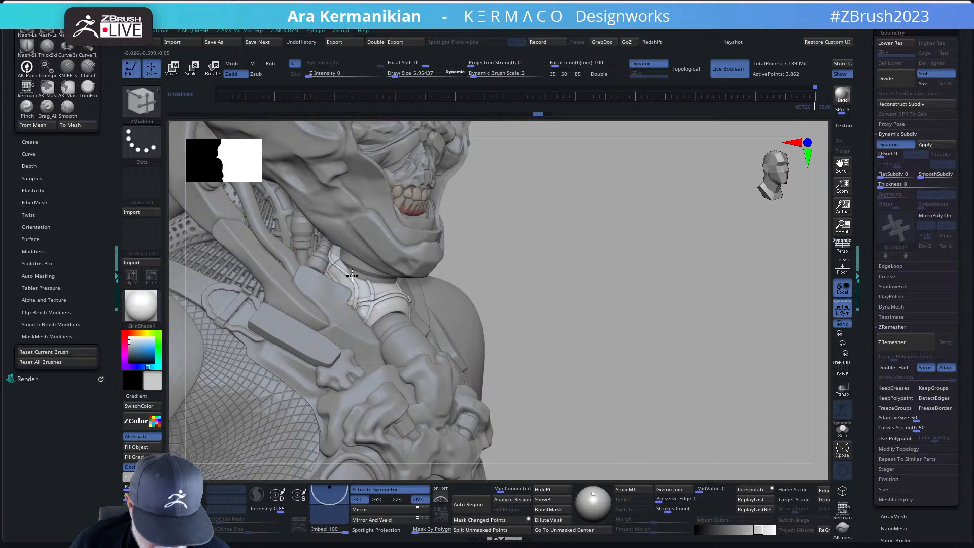
{"action": "mouse_move", "coordinate": [609, 348]}
{"action": "left_mouse_down"}
{"action": "mouse_move", "coordinate": [570, 348]}
{"action": "mouse_move", "coordinate": [610, 348]}
{"action": "left_mouse_up"}
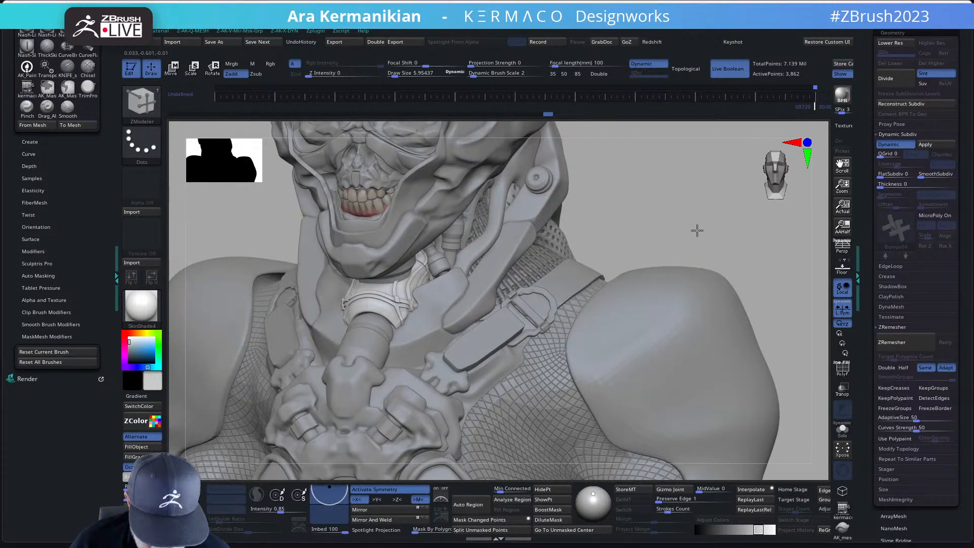
Step: Switch to the neck cylinder subtool under the jaw and insert a single edge loop around it just above the collar
{"action": "left_click_drag", "start_coordinate": [697, 230], "coordinate": [493, 293]}
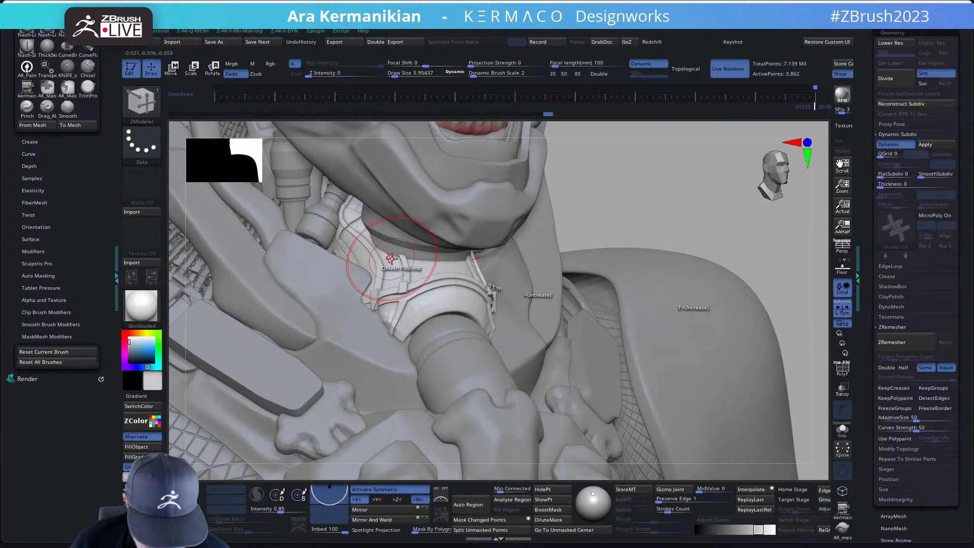
{"action": "key", "text": "ctrl"}
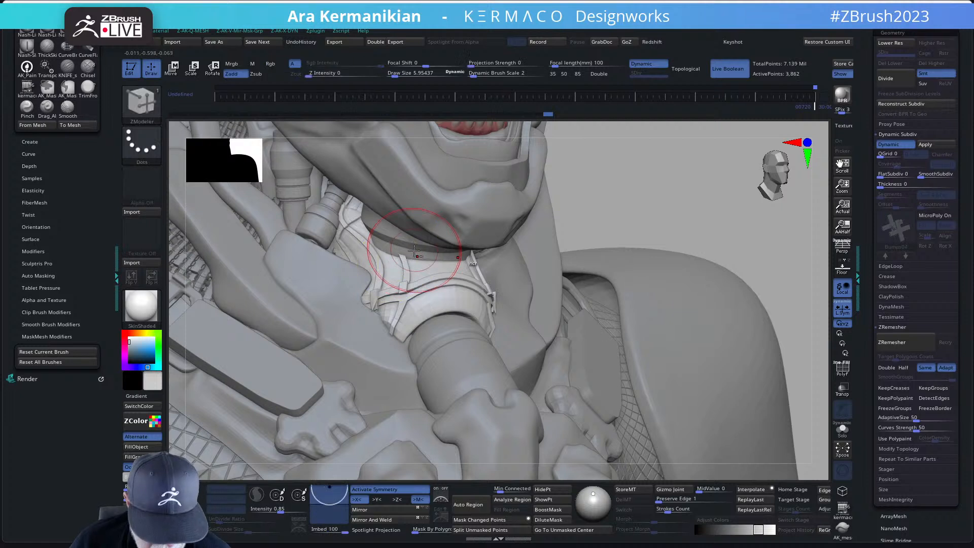
{"action": "left_click", "coordinate": [414, 250], "text": "alt"}
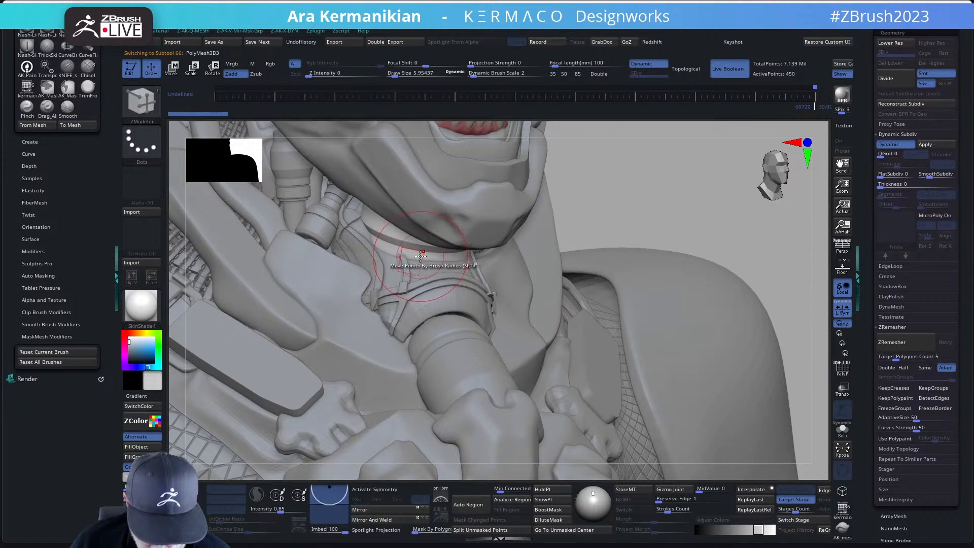
{"action": "left_click", "coordinate": [843, 429]}
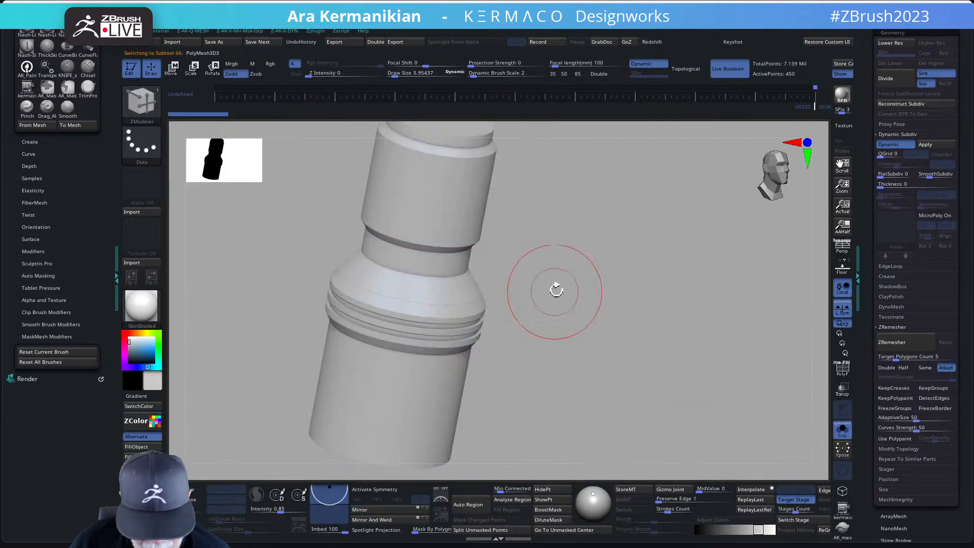
{"action": "left_click", "coordinate": [842, 430]}
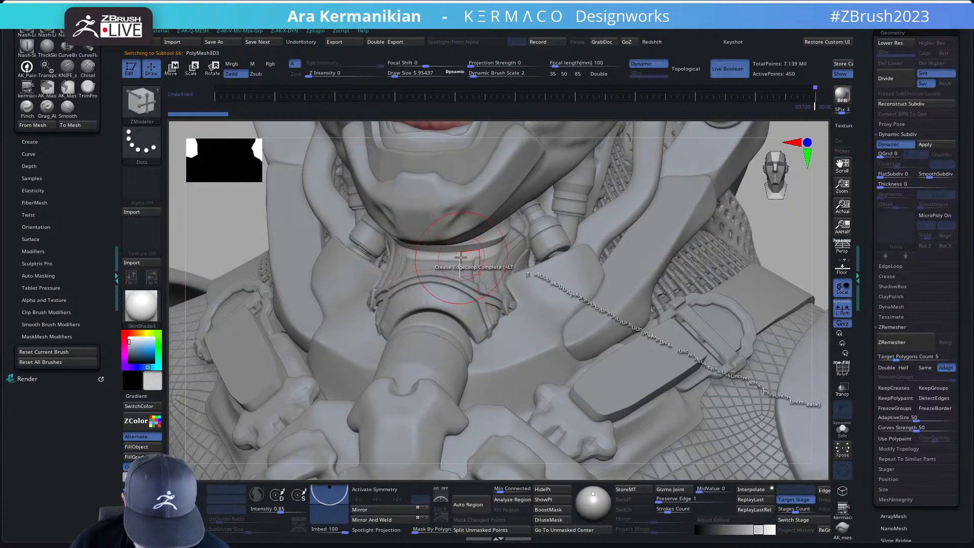
{"action": "key", "text": "space"}
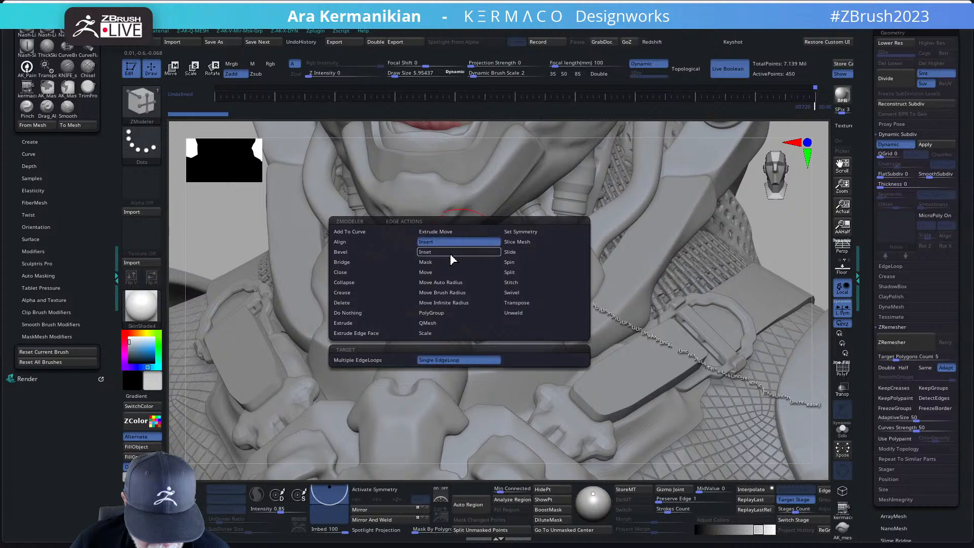
{"action": "left_click", "coordinate": [453, 256]}
{"action": "left_click", "coordinate": [457, 257]}
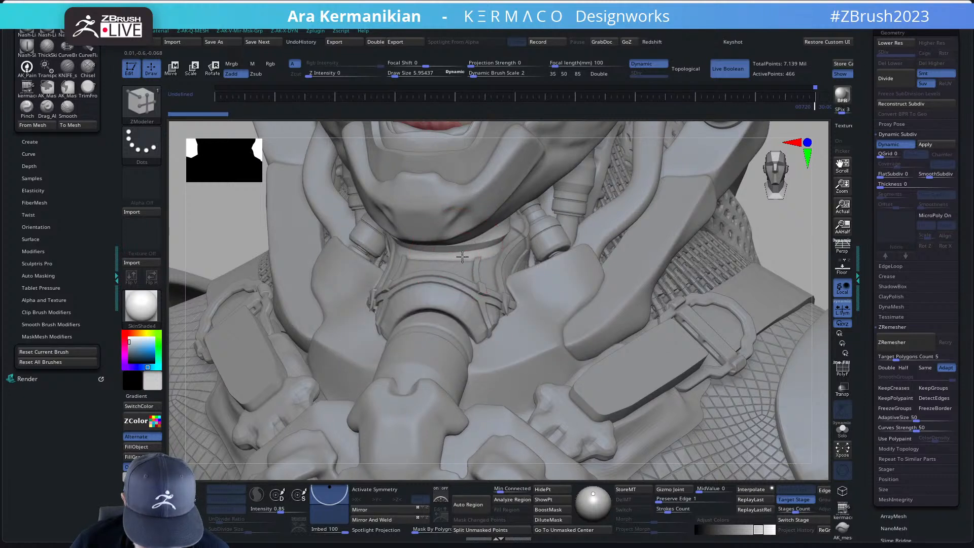
Step: Turn on the polyframe display and insert a second edge loop around the blue section of the neck cylinder
{"action": "left_click", "coordinate": [841, 372]}
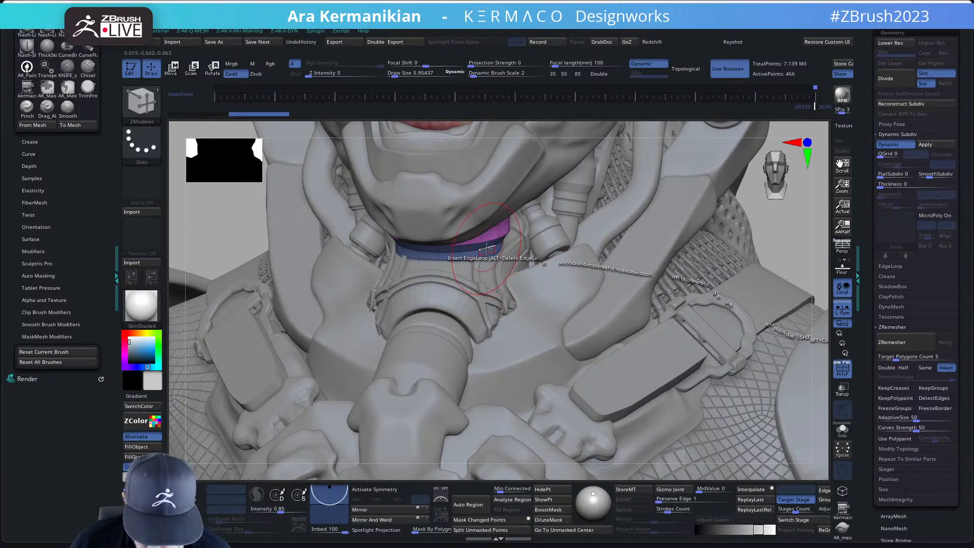
{"action": "left_click_drag", "start_coordinate": [777, 252], "coordinate": [783, 227]}
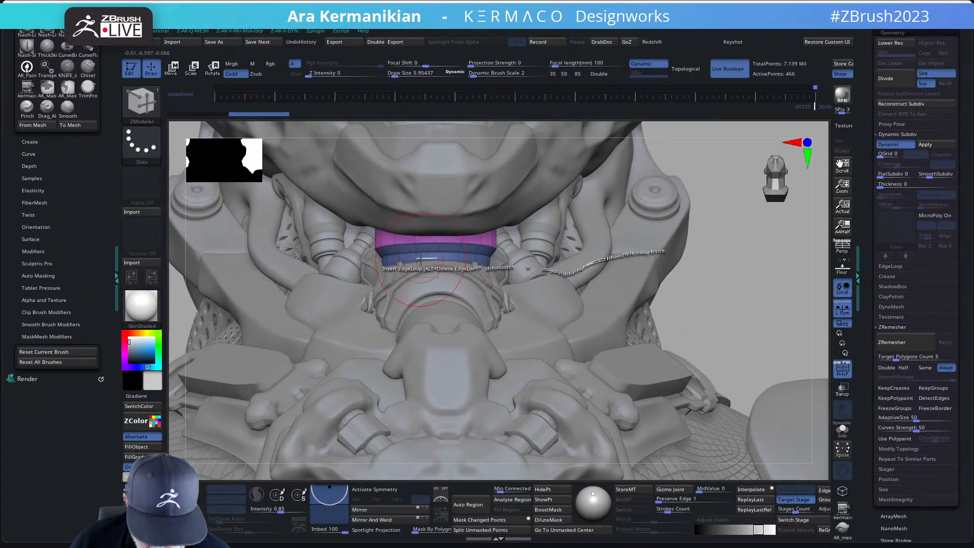
{"action": "left_click_drag", "start_coordinate": [753, 261], "coordinate": [762, 285]}
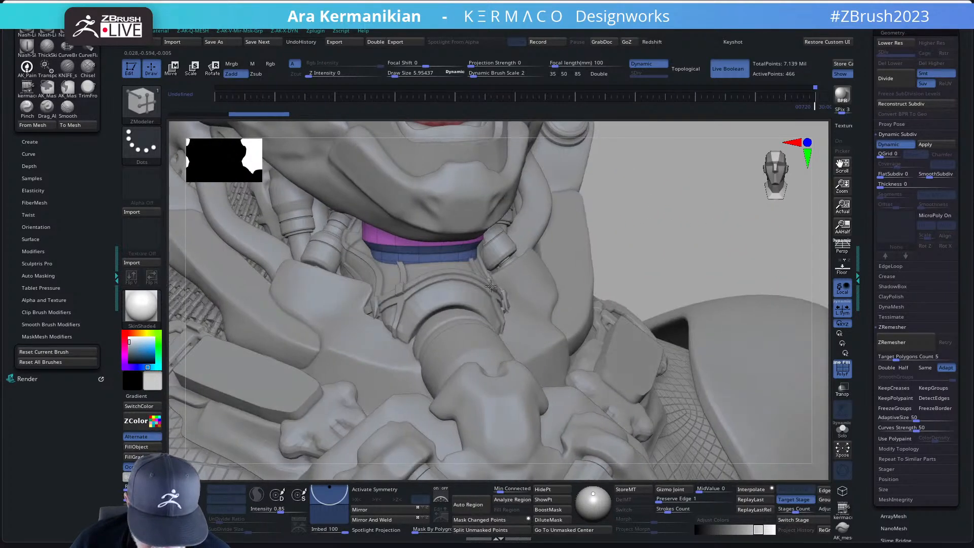
{"action": "left_click", "coordinate": [399, 256]}
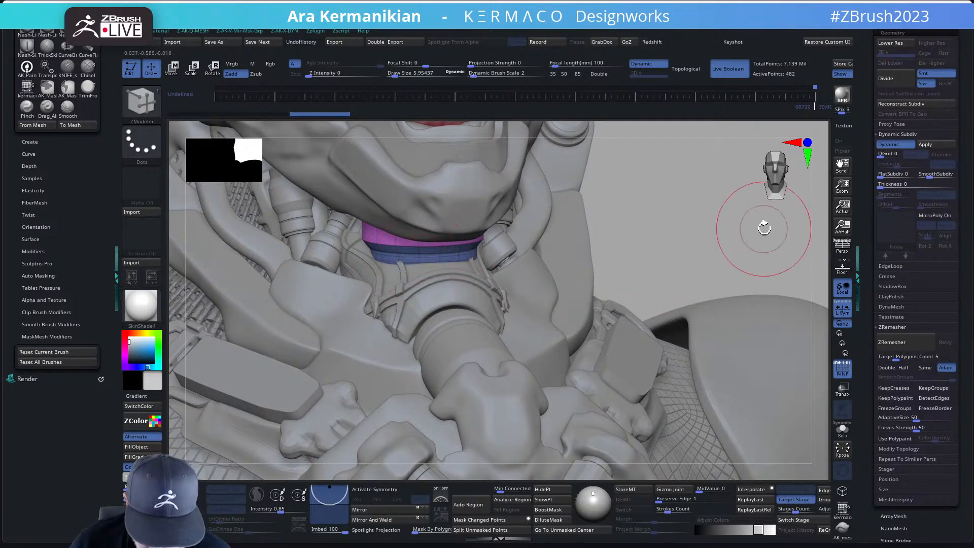
Step: Isolate the neck cylinder and slide the inserted edge loop along its narrow section with the ZModeler Slide edge action
{"action": "left_click_drag", "start_coordinate": [765, 231], "coordinate": [831, 404]}
{"action": "left_click", "coordinate": [842, 428]}
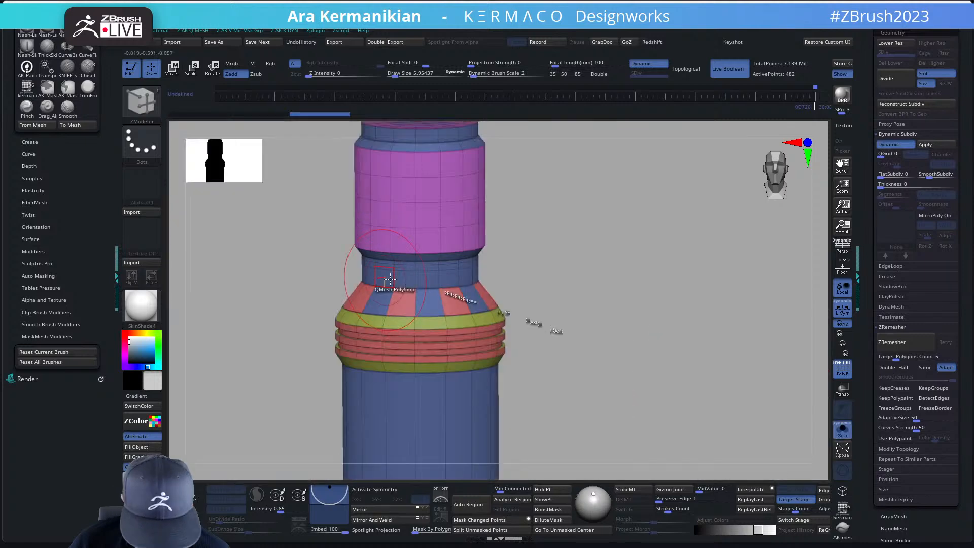
{"action": "key", "text": "space"}
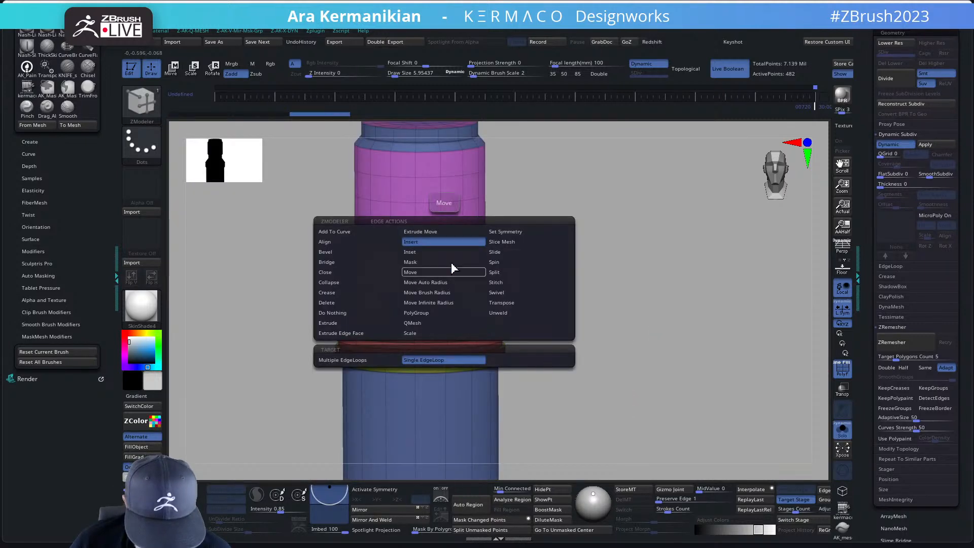
{"action": "left_click", "coordinate": [493, 253]}
{"action": "left_click_drag", "start_coordinate": [447, 266], "coordinate": [447, 267]}
Step: Extrude the narrow polyloop of the neck cylinder outward with QMesh to form a raised ring above the collar
{"action": "left_click", "coordinate": [444, 269]}
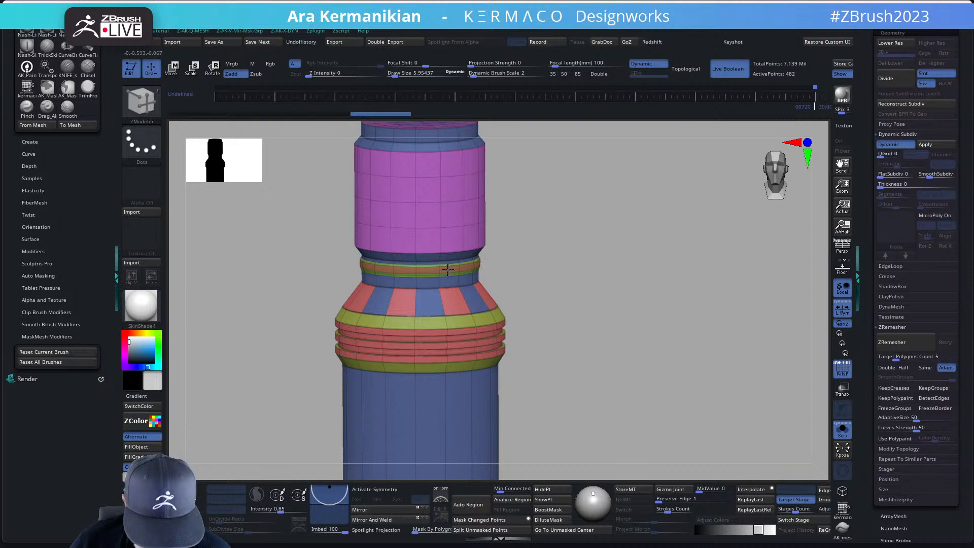
{"action": "left_click", "coordinate": [842, 430]}
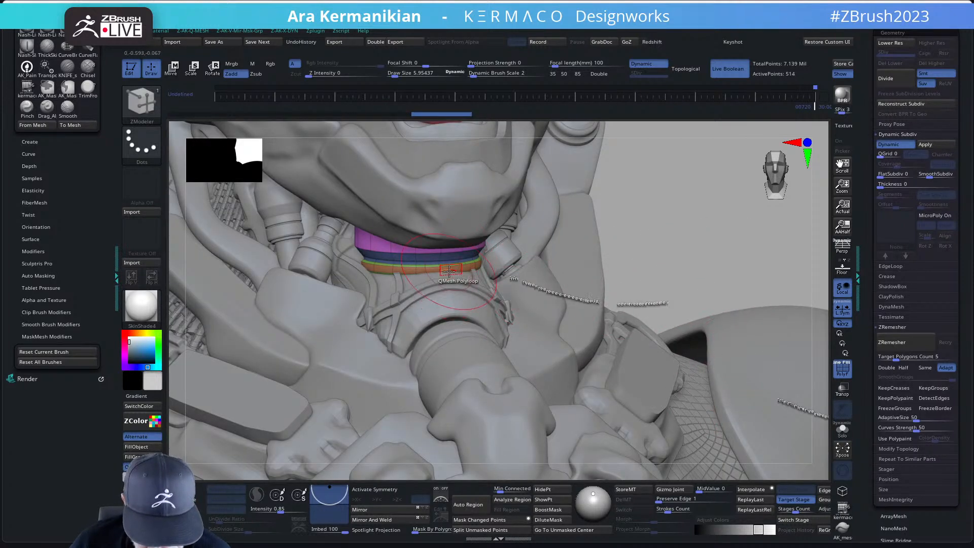
{"action": "left_click_drag", "start_coordinate": [447, 271], "coordinate": [453, 277]}
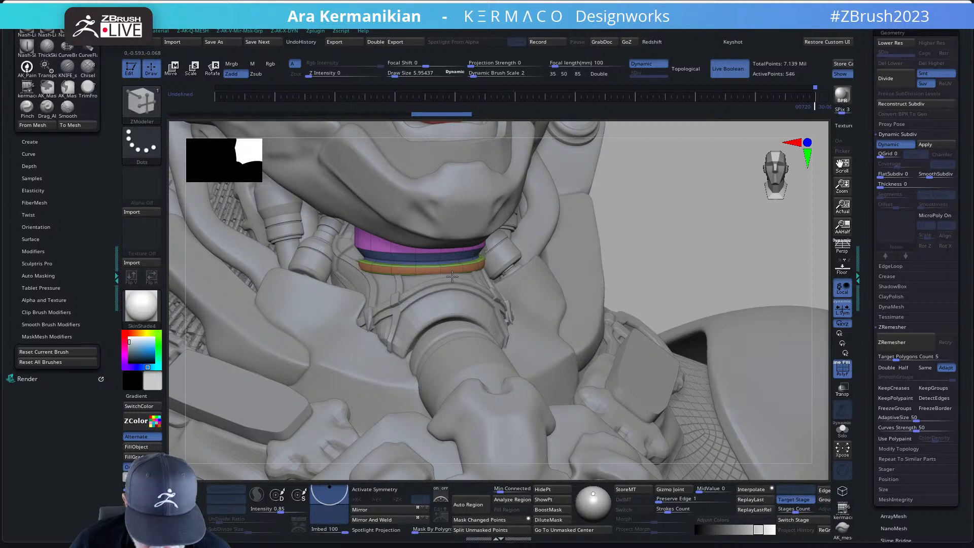
{"action": "left_click_drag", "start_coordinate": [672, 273], "coordinate": [739, 229]}
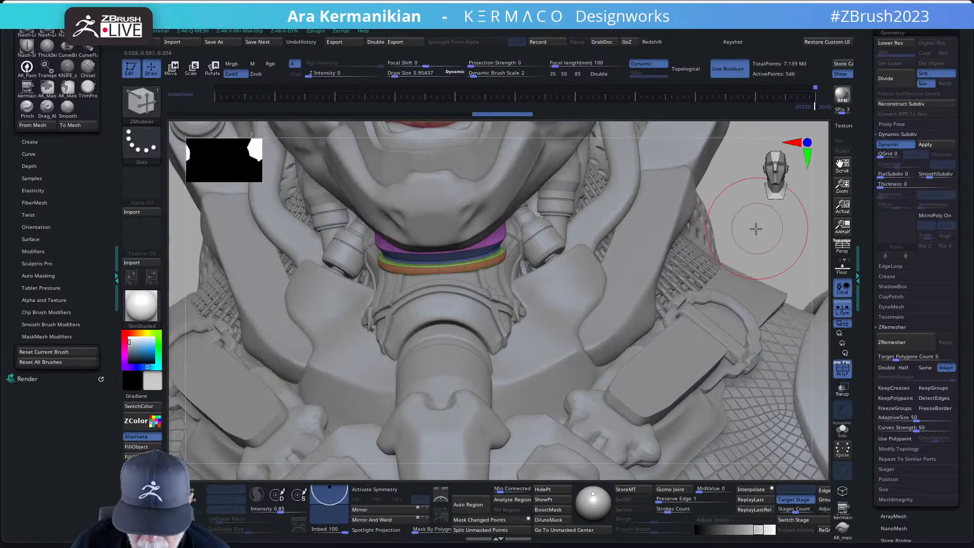
Step: Switch to the Move brush, select the white neck collar subtool and nudge its upper side into shape beside the neck tubes
{"action": "key", "text": "f"}
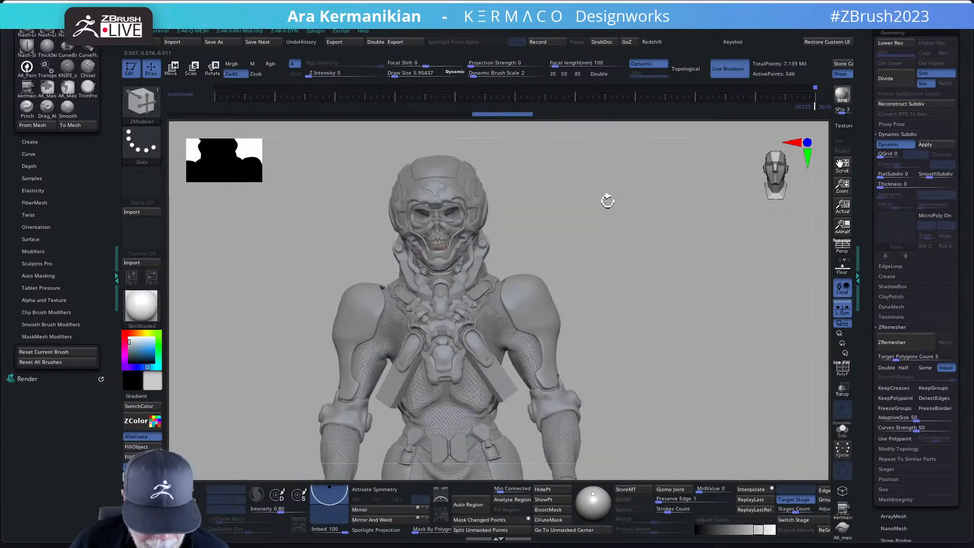
{"action": "left_click_drag", "start_coordinate": [608, 201], "coordinate": [640, 251]}
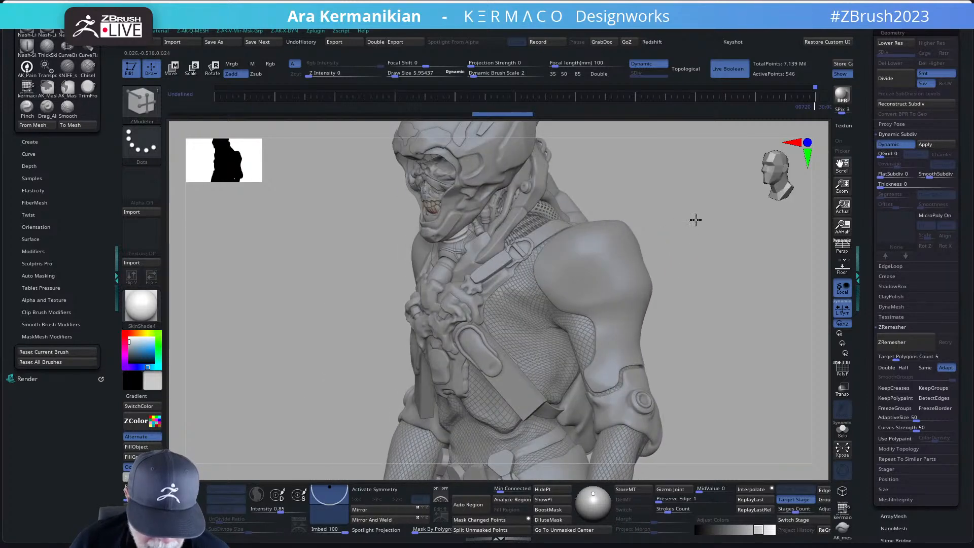
{"action": "left_click_drag", "start_coordinate": [696, 219], "coordinate": [731, 270]}
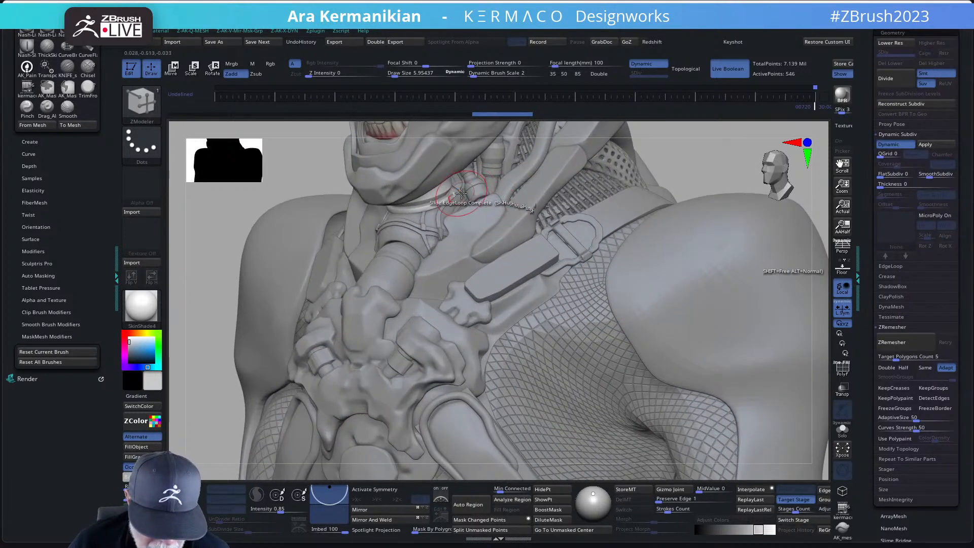
{"action": "key", "text": "b"}
{"action": "key", "text": "m"}
{"action": "key", "text": "v"}
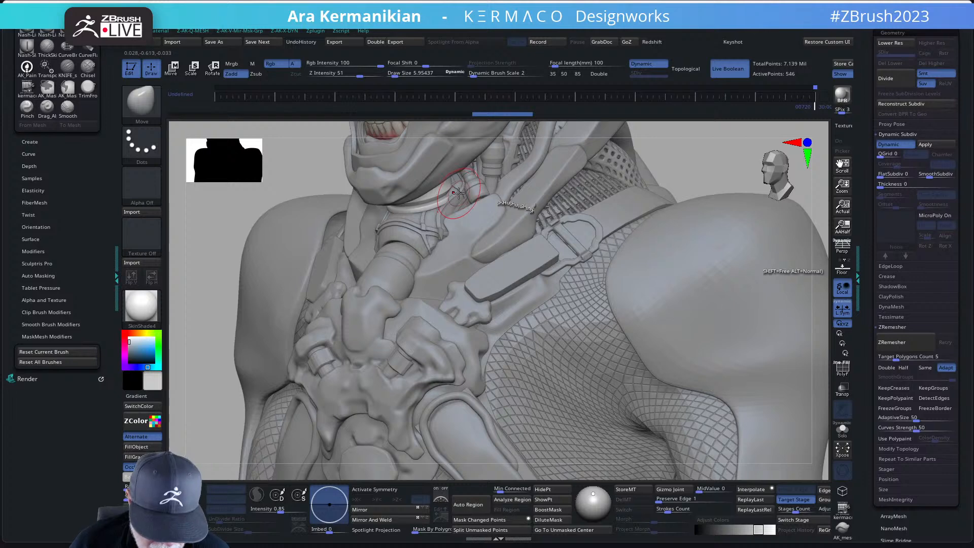
{"action": "left_click_drag", "start_coordinate": [462, 196], "coordinate": [461, 193]}
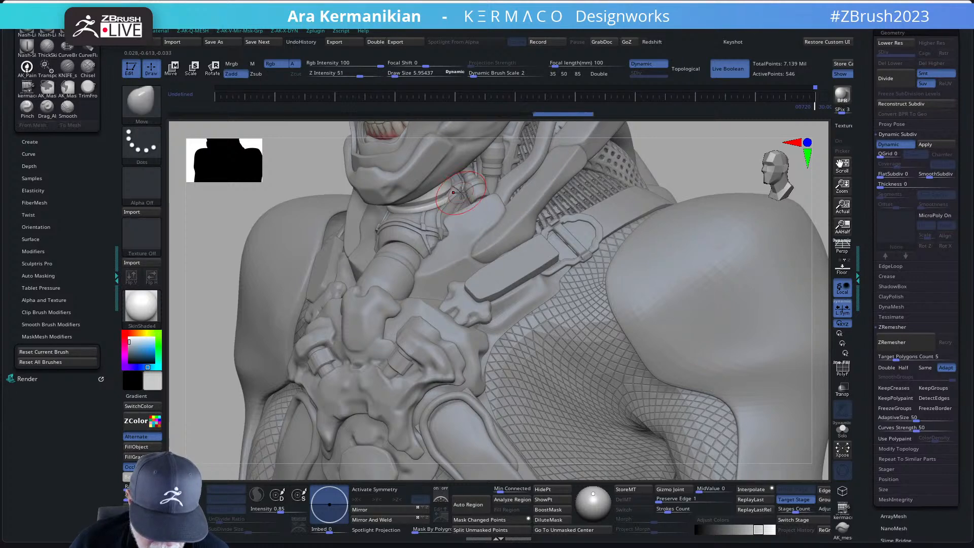
{"action": "key", "text": "ctrl+z"}
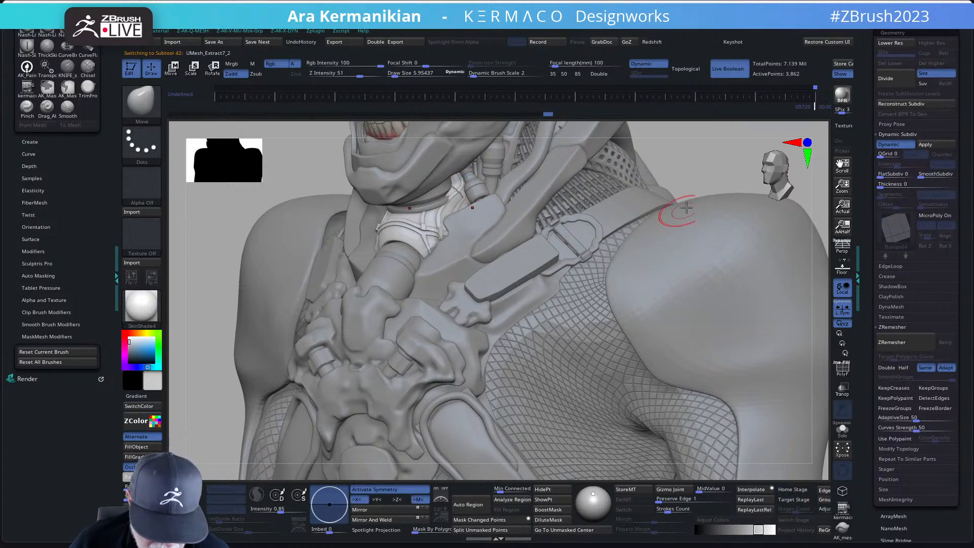
{"action": "left_click_drag", "start_coordinate": [710, 166], "coordinate": [693, 151]}
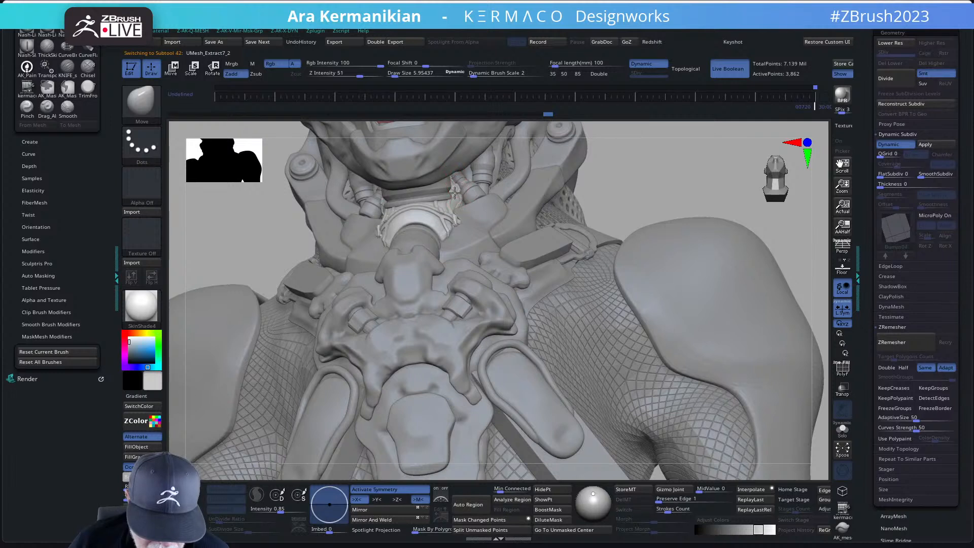
{"action": "mouse_move", "coordinate": [455, 193]}
{"action": "left_mouse_down"}
{"action": "mouse_move", "coordinate": [451, 209]}
{"action": "mouse_move", "coordinate": [456, 202]}
{"action": "left_mouse_up"}
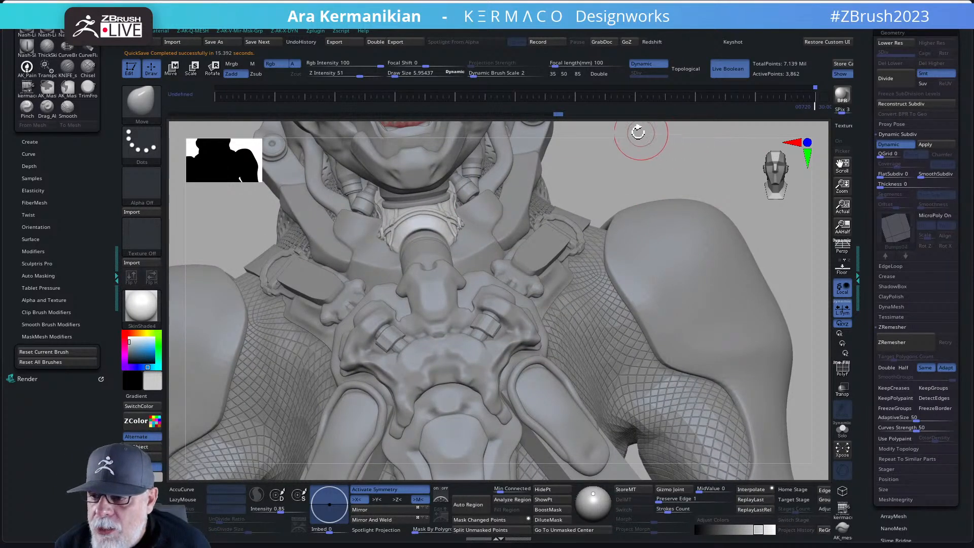
Step: Reduce the Move brush's draw size to about 2.78 and adjust the white neck collar's side edges beside the neck tubes
{"action": "mouse_move", "coordinate": [627, 163]}
{"action": "left_mouse_down"}
{"action": "mouse_move", "coordinate": [602, 180]}
{"action": "mouse_move", "coordinate": [654, 170]}
{"action": "left_mouse_up"}
{"action": "key", "text": "s"}
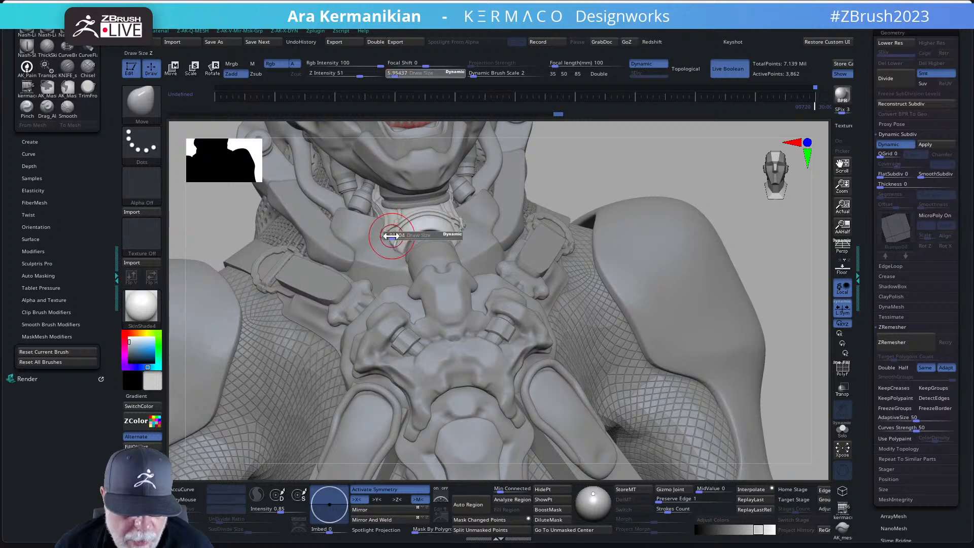
{"action": "left_click_drag", "start_coordinate": [391, 236], "coordinate": [384, 247]}
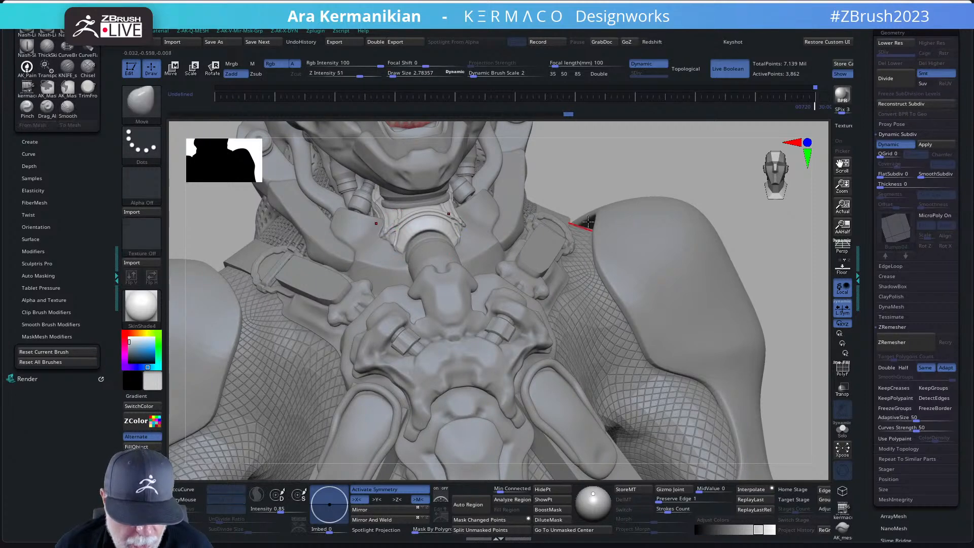
{"action": "left_click_drag", "start_coordinate": [648, 173], "coordinate": [460, 179]}
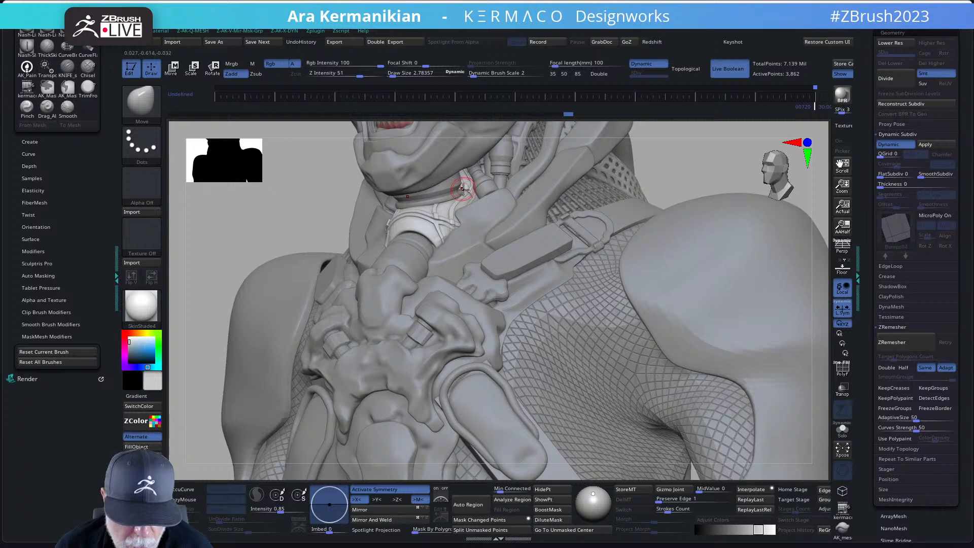
{"action": "mouse_move", "coordinate": [730, 168]}
{"action": "left_mouse_down"}
{"action": "mouse_move", "coordinate": [694, 197]}
{"action": "mouse_move", "coordinate": [489, 203]}
{"action": "left_mouse_up"}
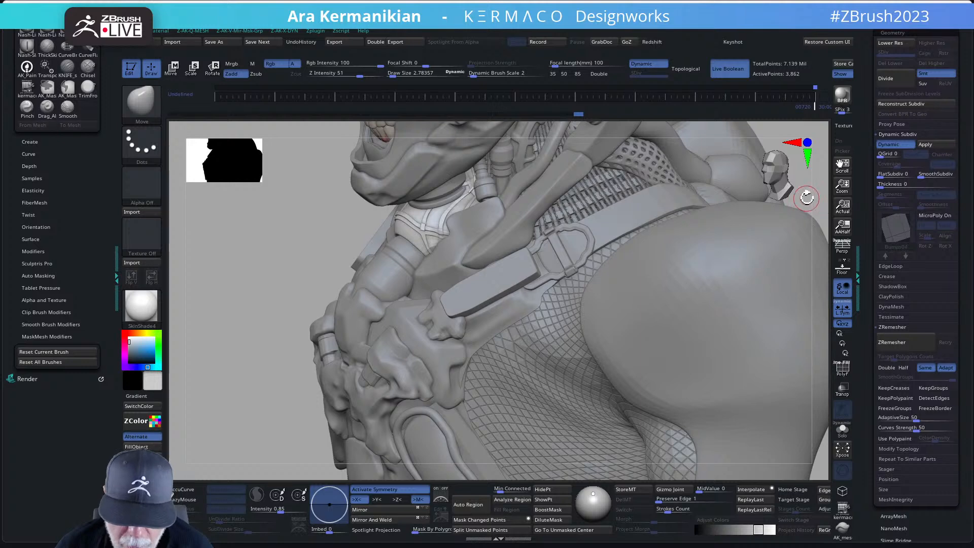
{"action": "left_click_drag", "start_coordinate": [806, 196], "coordinate": [635, 219], "text": "shift"}
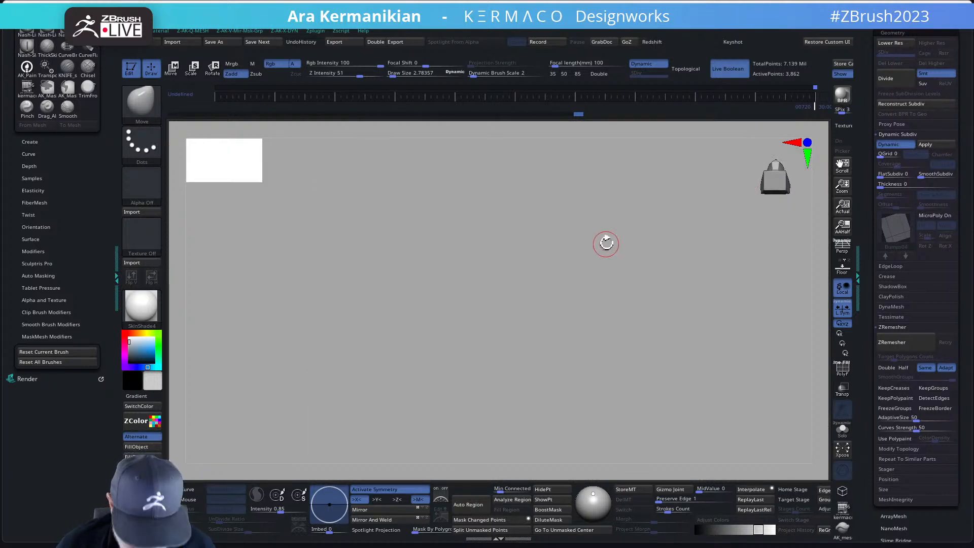
{"action": "key", "text": "f"}
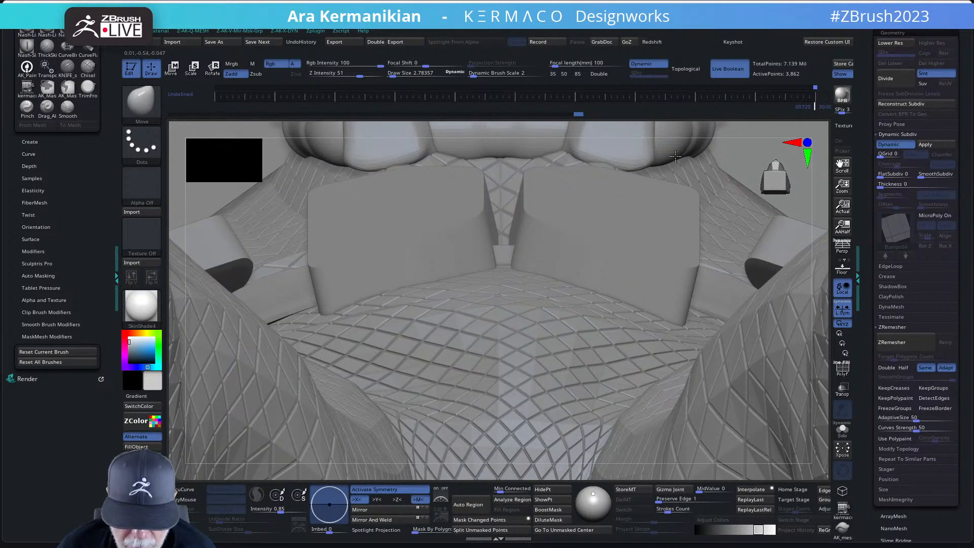
{"action": "key", "text": "f"}
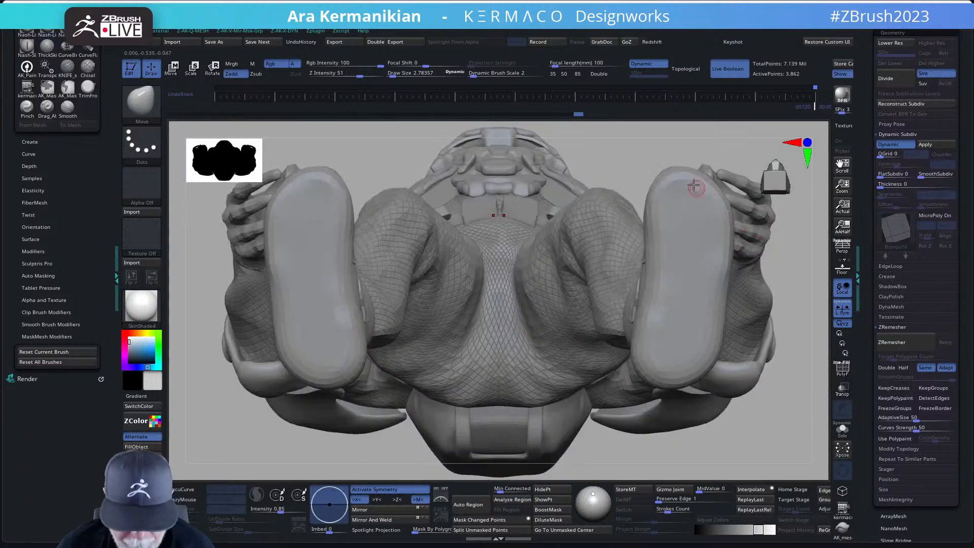
{"action": "right_click_drag", "start_coordinate": [638, 196], "coordinate": [657, 249]}
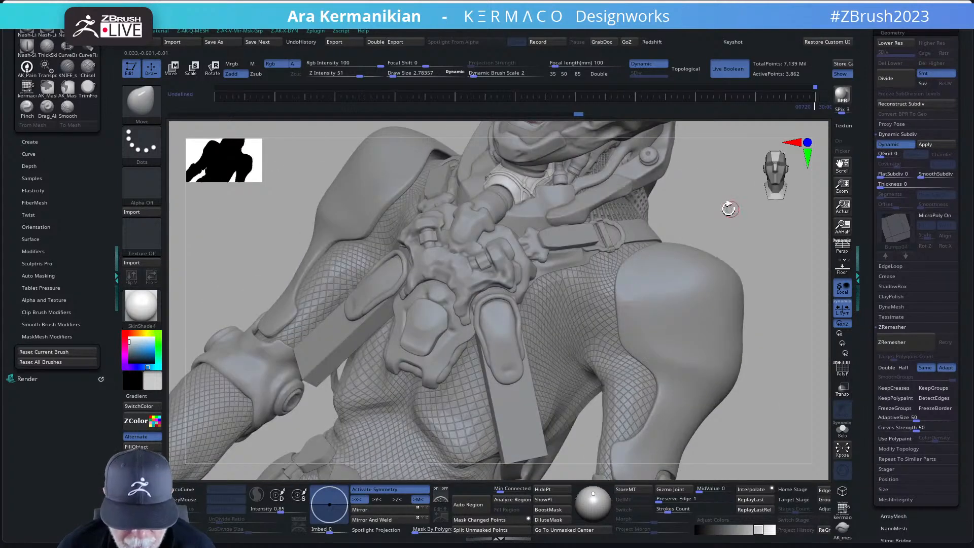
Step: Set the Move brush's draw size to about 5 and refine the white collar's shape around the neck cylinder
{"action": "key", "text": "s"}
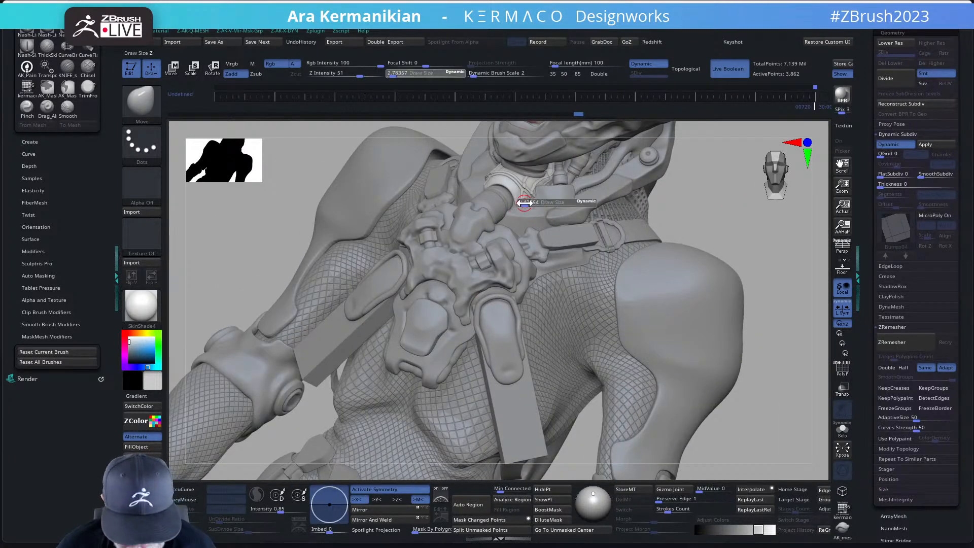
{"action": "left_click_drag", "start_coordinate": [523, 204], "coordinate": [526, 204]}
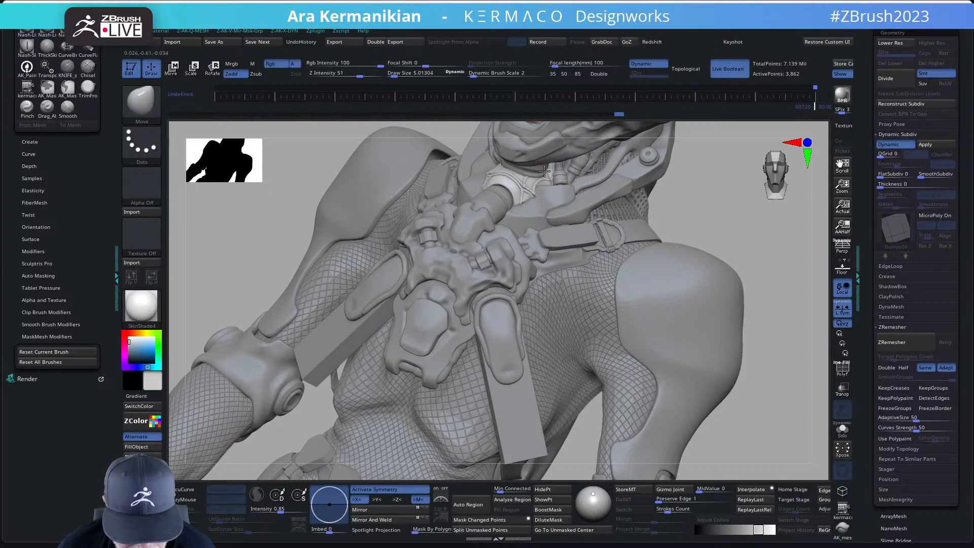
{"action": "left_click_drag", "start_coordinate": [685, 215], "coordinate": [725, 259], "text": "alt"}
{"action": "left_click_drag", "start_coordinate": [702, 238], "coordinate": [764, 301], "text": "shift"}
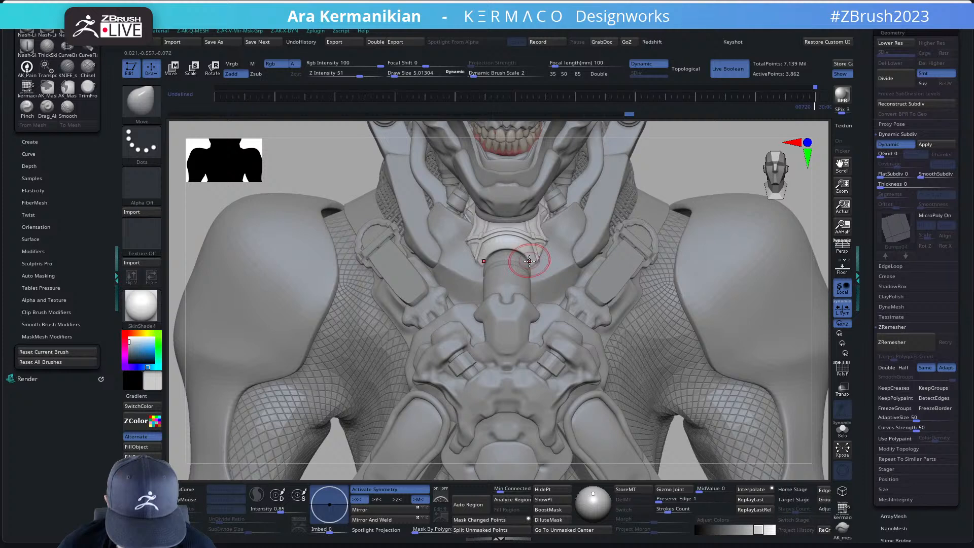
{"action": "key", "text": "f"}
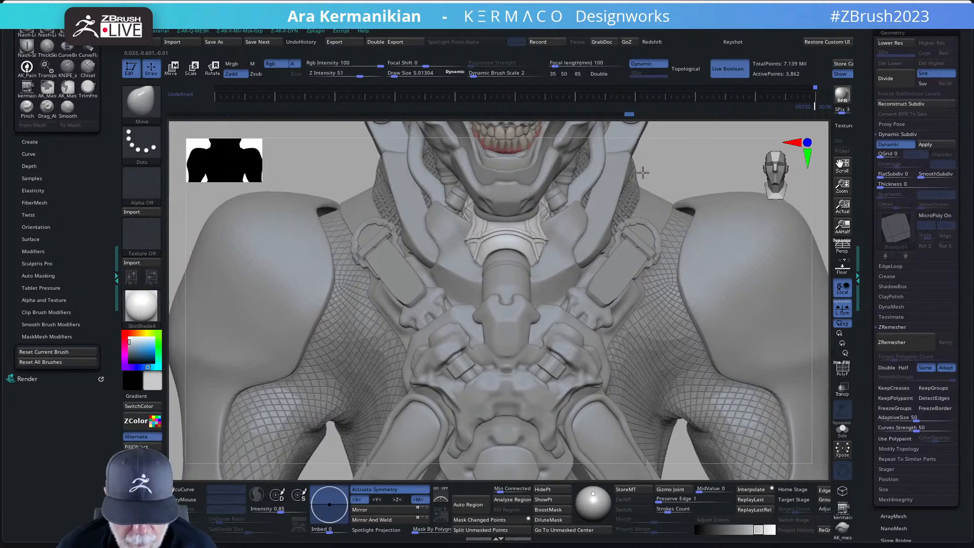
{"action": "mouse_move", "coordinate": [656, 196]}
{"action": "left_mouse_down"}
{"action": "mouse_move", "coordinate": [683, 197]}
{"action": "mouse_move", "coordinate": [616, 200]}
{"action": "mouse_move", "coordinate": [672, 197]}
{"action": "mouse_move", "coordinate": [654, 203]}
{"action": "left_mouse_up"}
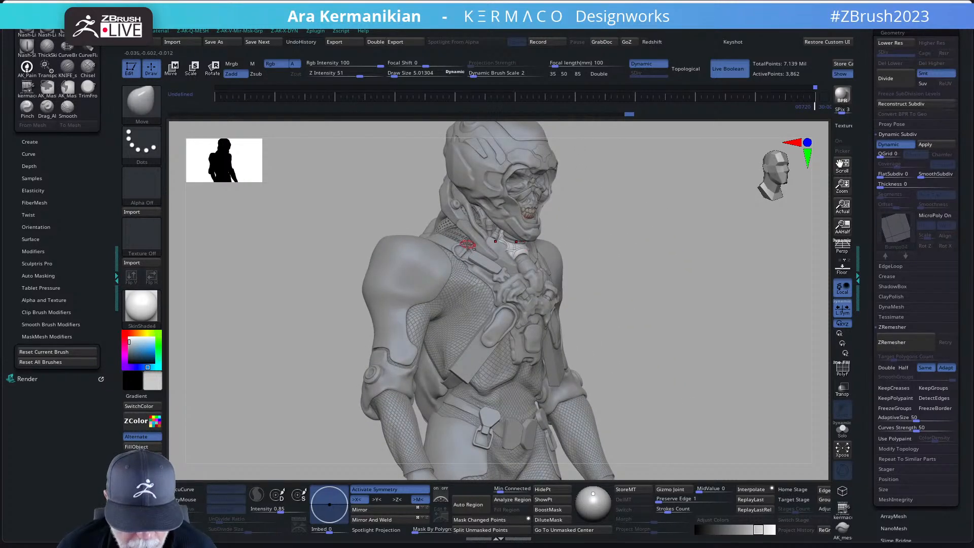
Step: Select the woven neck cloth subtool Extract2_7 and isolate it
{"action": "left_click", "coordinate": [843, 429]}
{"action": "left_click", "coordinate": [843, 429]}
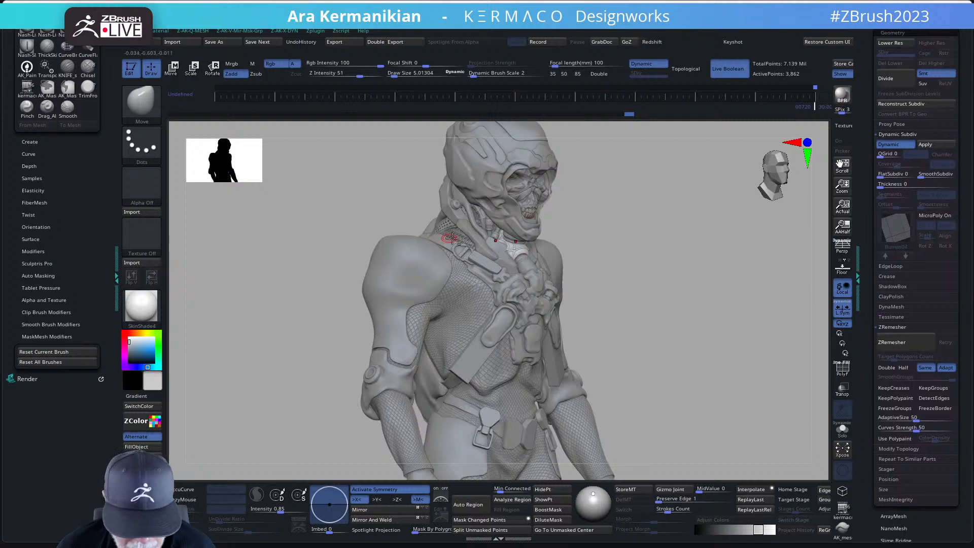
{"action": "left_click", "coordinate": [514, 269], "text": "alt"}
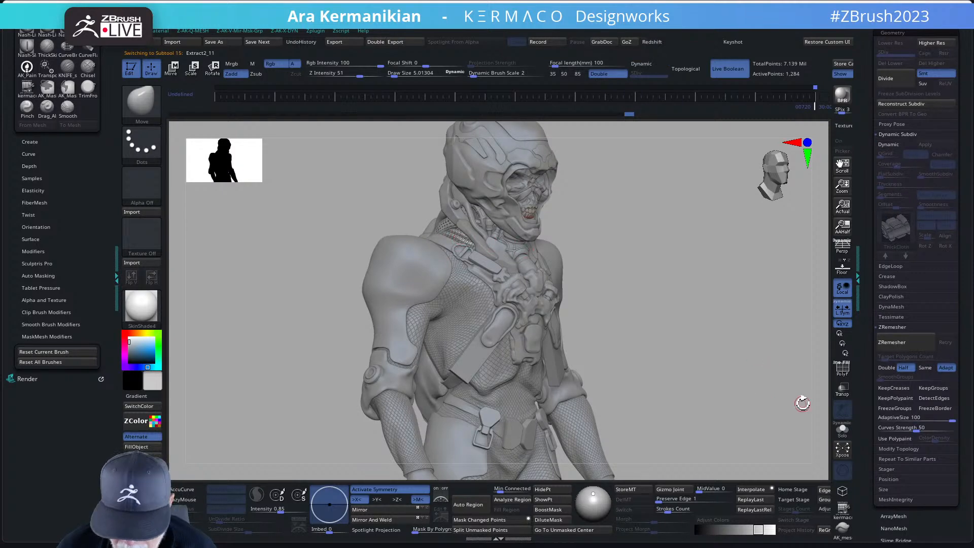
{"action": "mouse_move", "coordinate": [734, 319]}
{"action": "left_mouse_down", "text": "alt"}
{"action": "mouse_move", "coordinate": [731, 363]}
{"action": "mouse_move", "coordinate": [745, 439]}
{"action": "left_mouse_up", "text": "alt"}
{"action": "left_click", "coordinate": [401, 282], "text": "alt"}
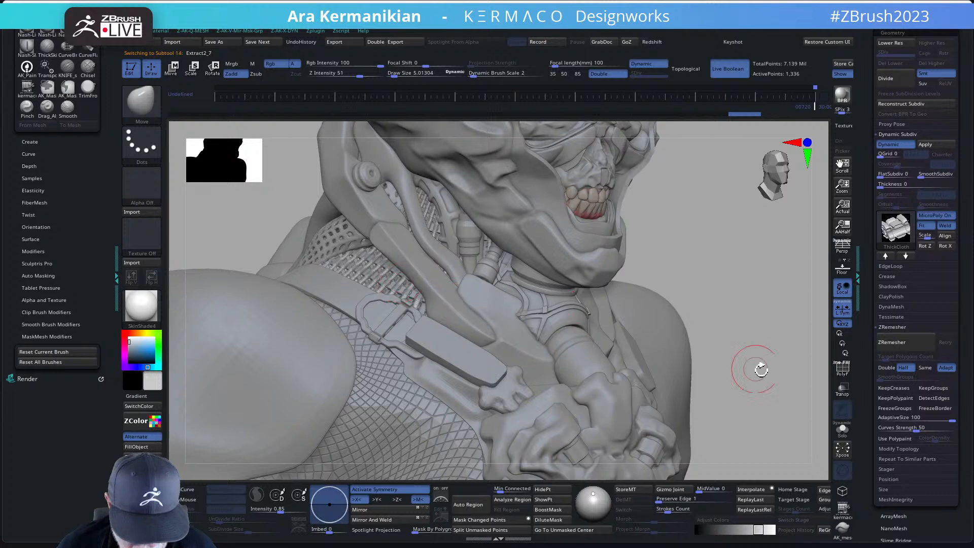
{"action": "left_click", "coordinate": [842, 431]}
{"action": "left_click_drag", "start_coordinate": [617, 308], "coordinate": [568, 375], "text": "alt"}
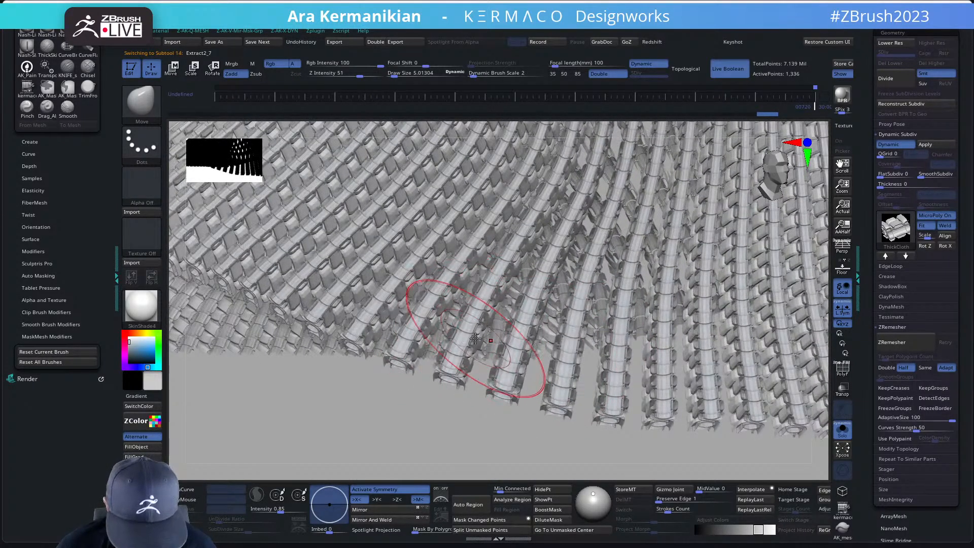
Step: Set the draw size to 1 and apply Dynamic Subdiv to convert the neck cloth's MicroPoly weave into real geometry
{"action": "key", "text": "s"}
{"action": "mouse_move", "coordinate": [457, 422]}
{"action": "left_mouse_down"}
{"action": "mouse_move", "coordinate": [387, 409]}
{"action": "mouse_move", "coordinate": [567, 389]}
{"action": "mouse_move", "coordinate": [535, 416]}
{"action": "mouse_move", "coordinate": [565, 398]}
{"action": "mouse_move", "coordinate": [651, 386]}
{"action": "mouse_move", "coordinate": [666, 400]}
{"action": "left_mouse_up"}
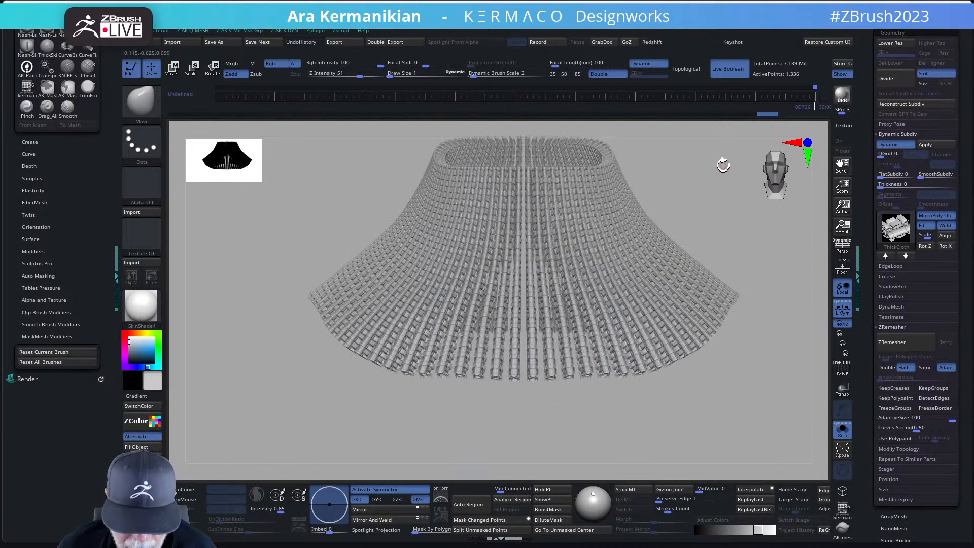
{"action": "left_click_drag", "start_coordinate": [714, 169], "coordinate": [677, 209], "text": "alt"}
{"action": "left_click_drag", "start_coordinate": [677, 209], "coordinate": [718, 213]}
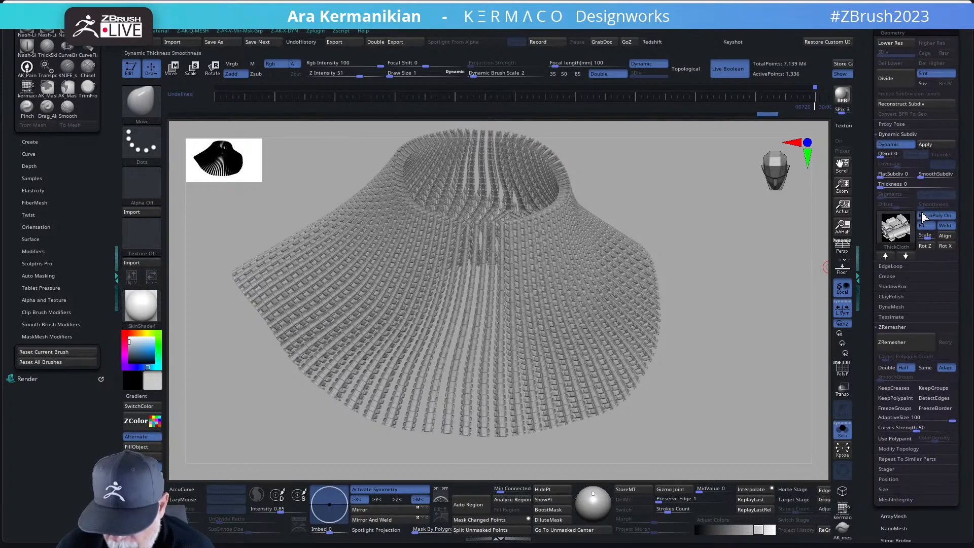
{"action": "left_click", "coordinate": [931, 146]}
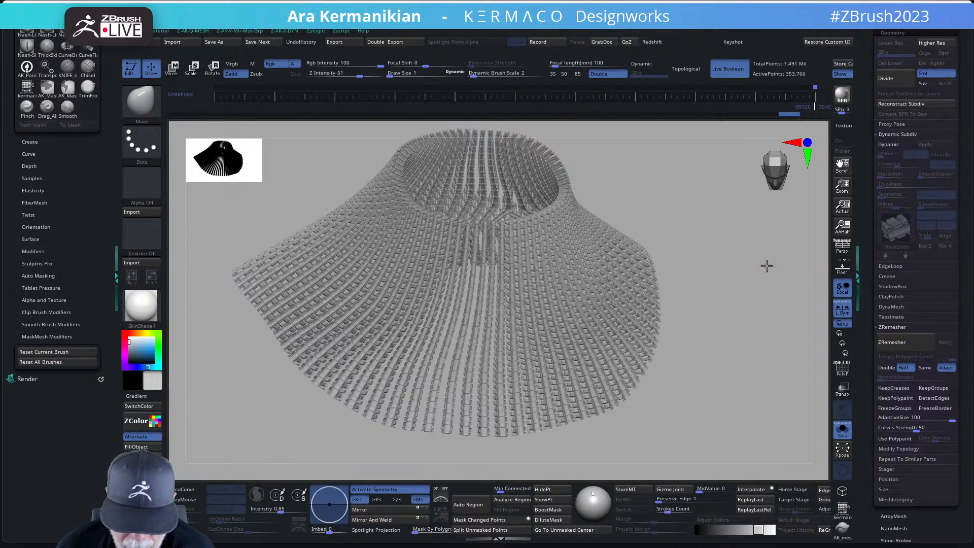
{"action": "mouse_move", "coordinate": [767, 266]}
{"action": "left_mouse_down"}
{"action": "mouse_move", "coordinate": [772, 274]}
{"action": "mouse_move", "coordinate": [759, 281]}
{"action": "mouse_move", "coordinate": [756, 245]}
{"action": "left_mouse_up"}
Step: Try to DynaMesh the woven neck cloth at resolution 128
{"action": "key", "text": "ctrl+q"}
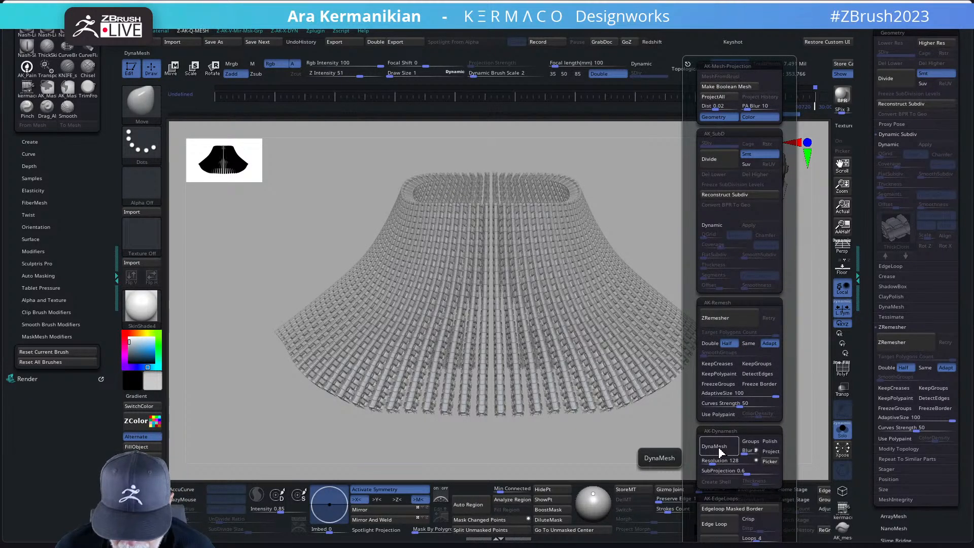
{"action": "left_click", "coordinate": [719, 449]}
{"action": "key", "text": "ctrl+z"}
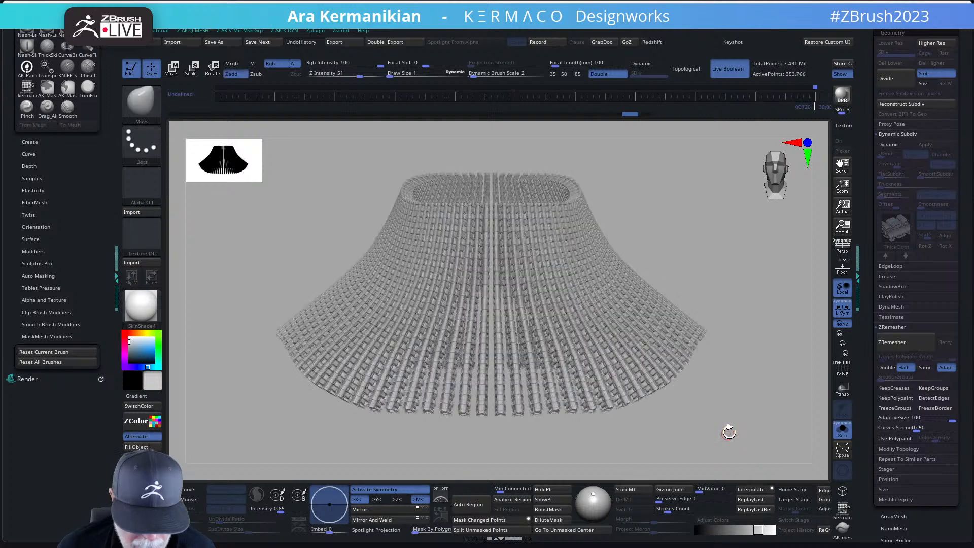
Step: DynaMesh the woven neck cloth at resolution 4096
{"action": "key", "text": "ctrl+q"}
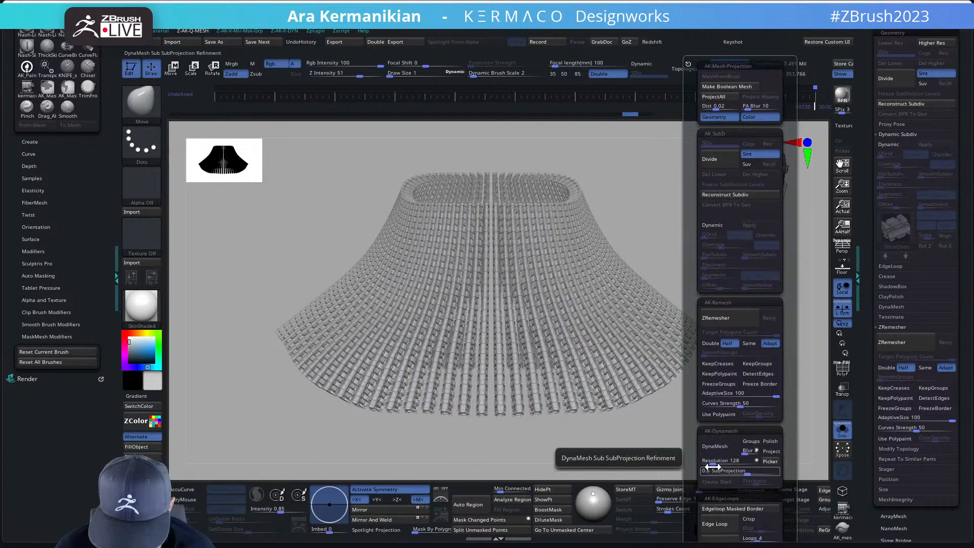
{"action": "left_click_drag", "start_coordinate": [711, 463], "coordinate": [744, 464]}
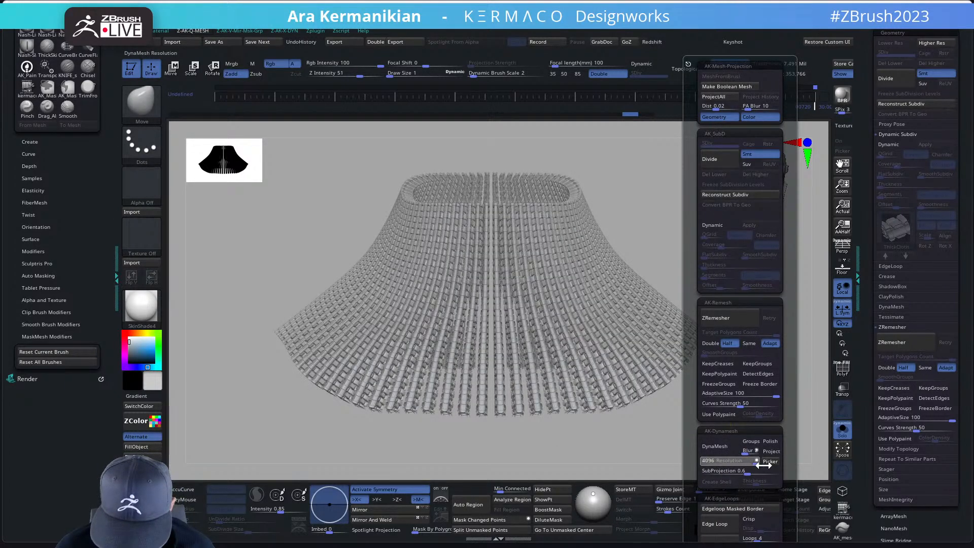
{"action": "left_click", "coordinate": [715, 448]}
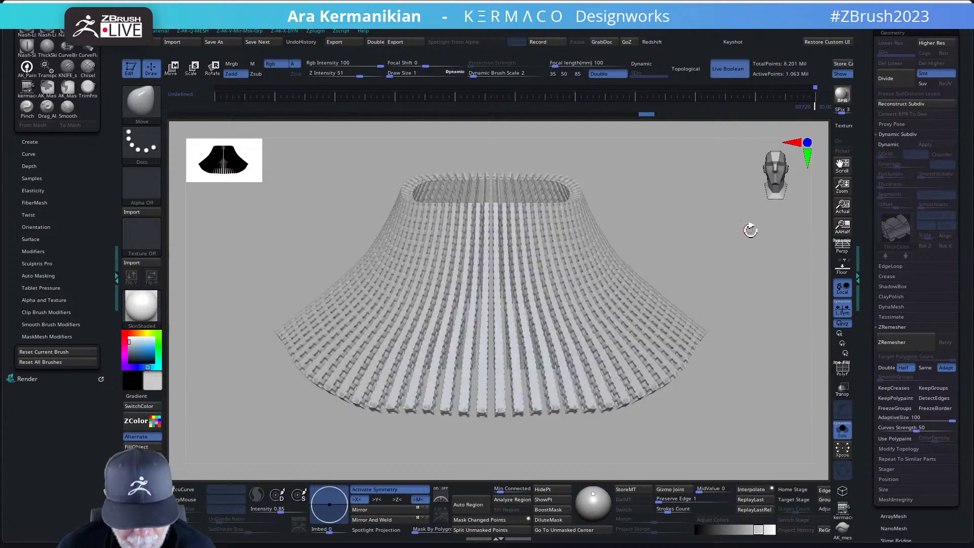
{"action": "mouse_move", "coordinate": [721, 271]}
{"action": "left_mouse_down"}
{"action": "mouse_move", "coordinate": [693, 344]}
{"action": "mouse_move", "coordinate": [704, 391]}
{"action": "mouse_move", "coordinate": [722, 304]}
{"action": "mouse_move", "coordinate": [735, 330]}
{"action": "mouse_move", "coordinate": [755, 330]}
{"action": "mouse_move", "coordinate": [742, 332]}
{"action": "left_mouse_up"}
Step: Smooth the remeshed neck cloth slightly with the Polish deformation and show all subtools again
{"action": "key", "text": "ctrl"}
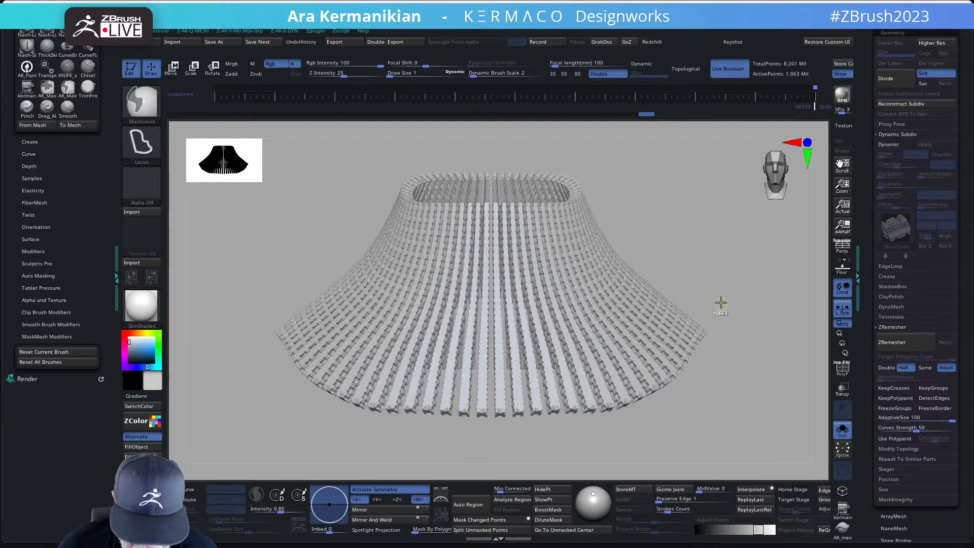
{"action": "left_click_drag", "start_coordinate": [746, 276], "coordinate": [714, 272], "text": "alt"}
{"action": "key", "text": "ctrl+1"}
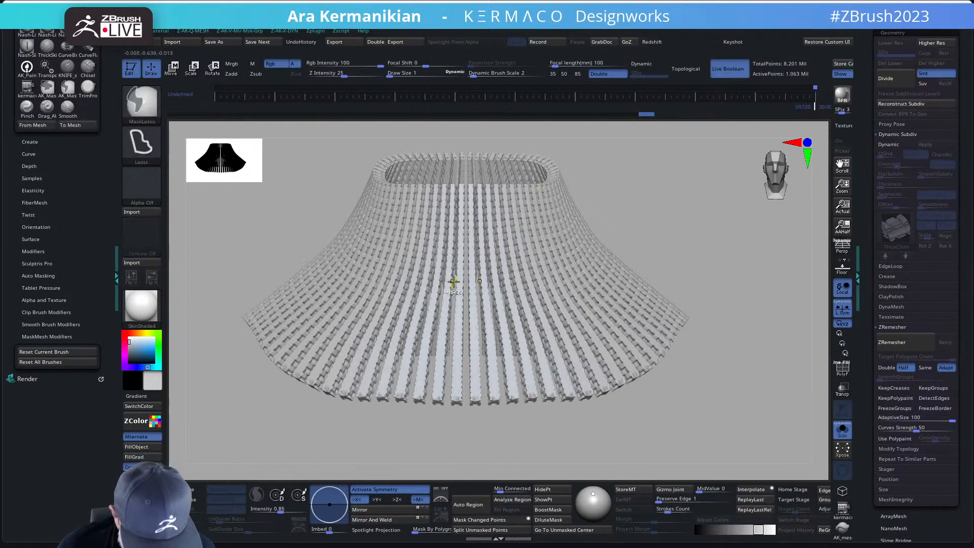
{"action": "key", "text": "ctrl+2"}
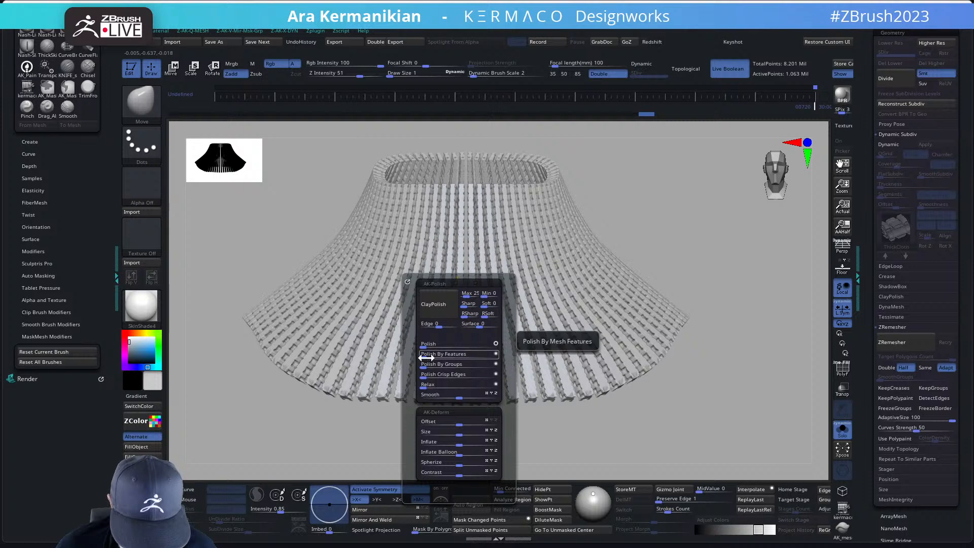
{"action": "left_click_drag", "start_coordinate": [432, 345], "coordinate": [432, 346]}
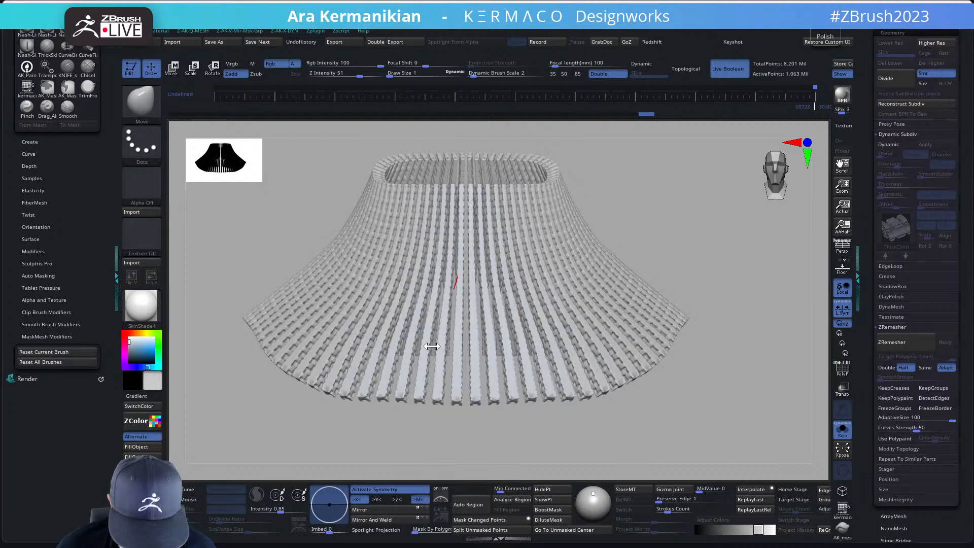
{"action": "mouse_move", "coordinate": [686, 412]}
{"action": "left_mouse_down"}
{"action": "mouse_move", "coordinate": [675, 404]}
{"action": "mouse_move", "coordinate": [671, 374]}
{"action": "mouse_move", "coordinate": [686, 407]}
{"action": "left_mouse_up"}
{"action": "left_click", "coordinate": [842, 431]}
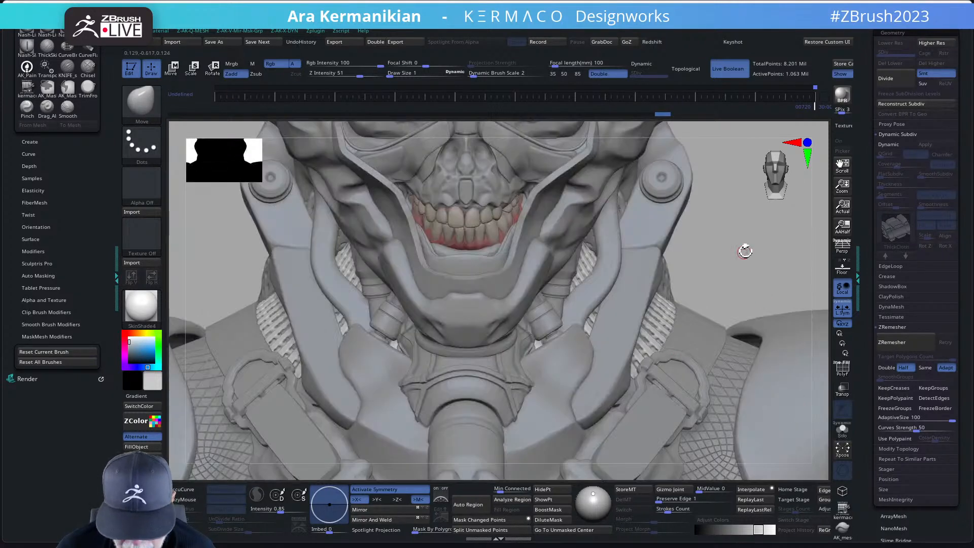
Step: Isolate the neck cloth subtool for detailing
{"action": "left_click_drag", "start_coordinate": [694, 242], "coordinate": [672, 287], "text": "alt"}
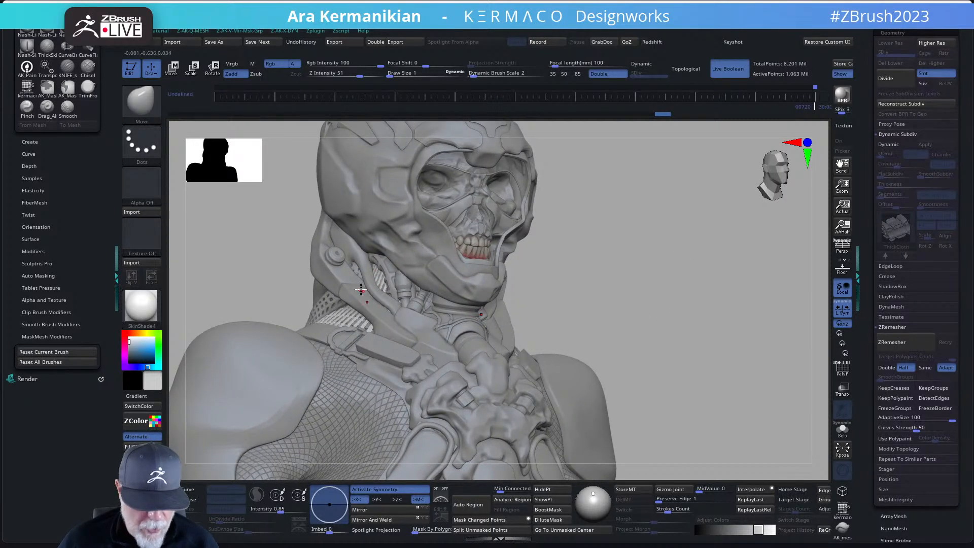
{"action": "left_click_drag", "start_coordinate": [654, 316], "coordinate": [714, 321]}
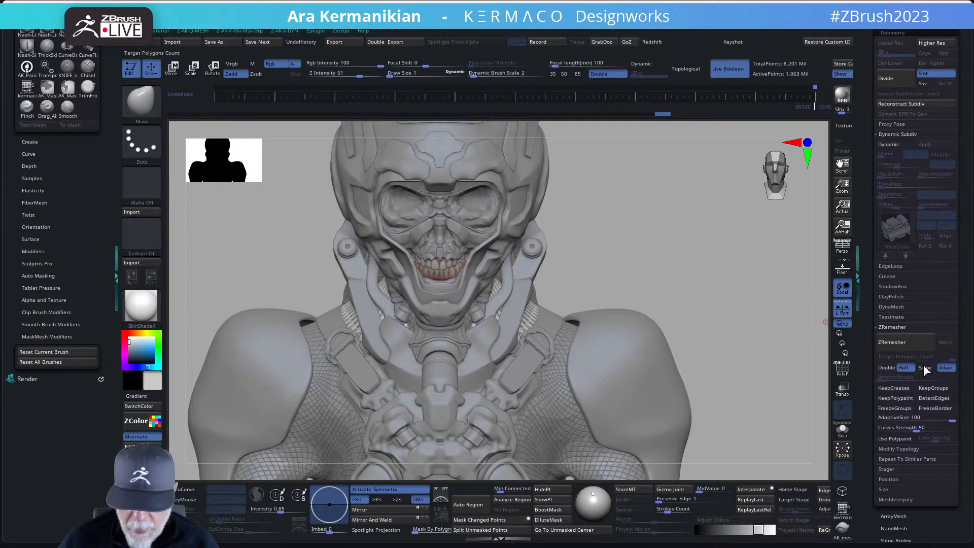
{"action": "left_click", "coordinate": [842, 428]}
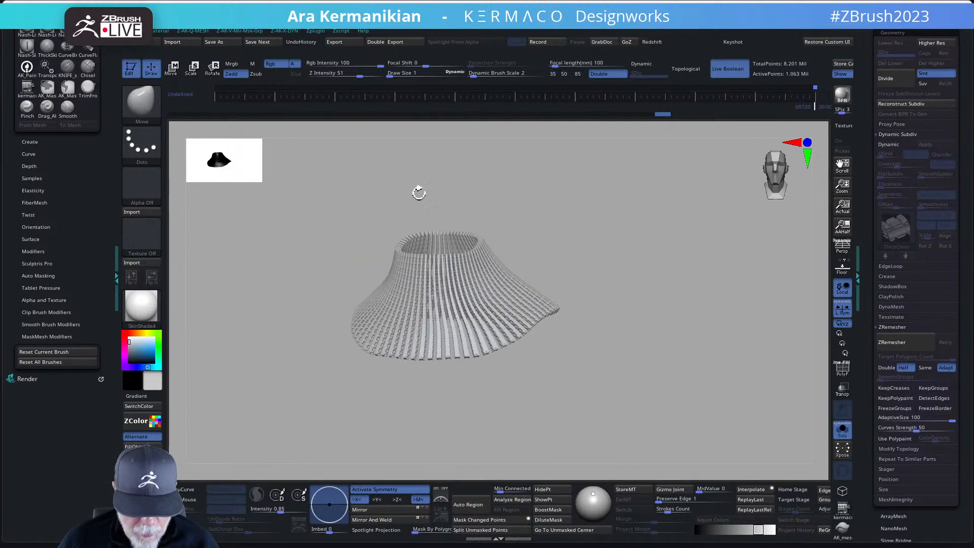
{"action": "left_click", "coordinate": [140, 104]}
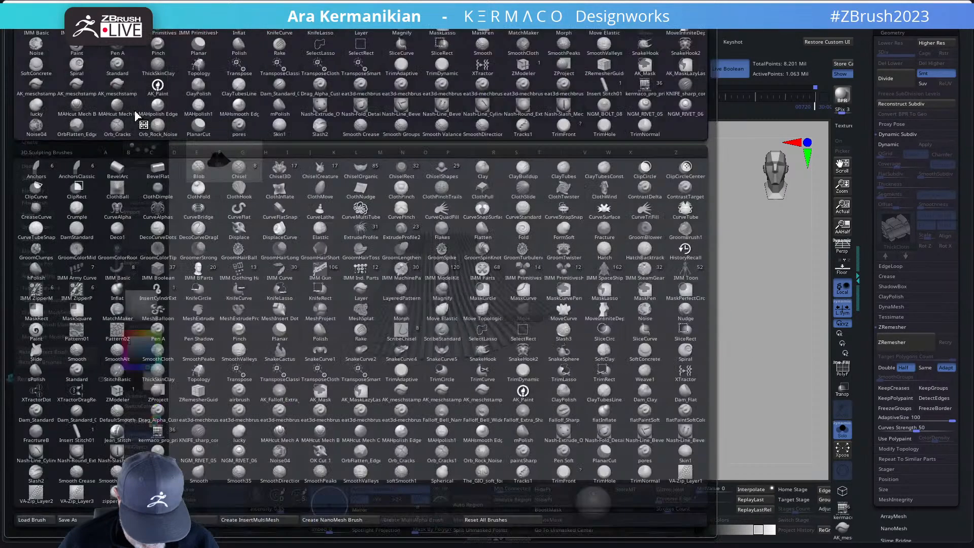
{"action": "key", "text": "t"}
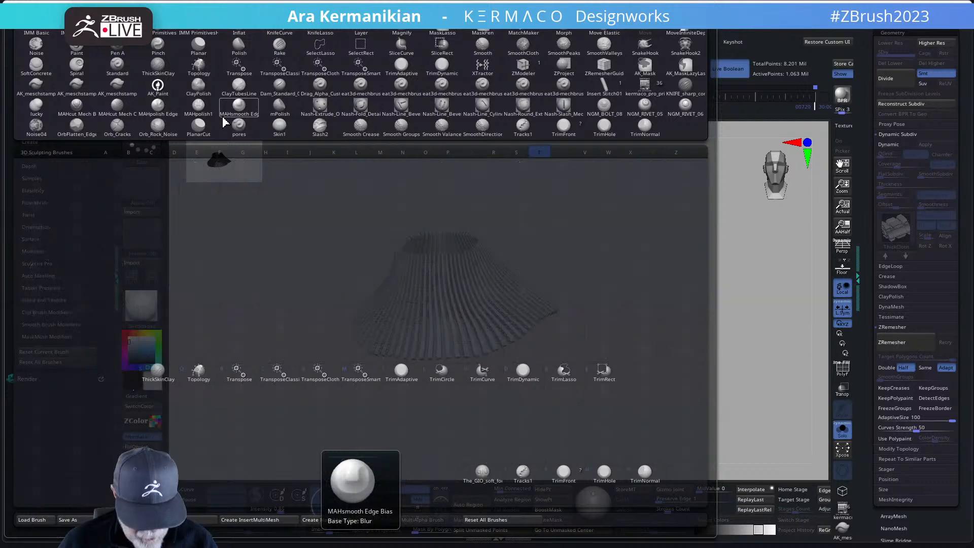
{"action": "key", "text": "u"}
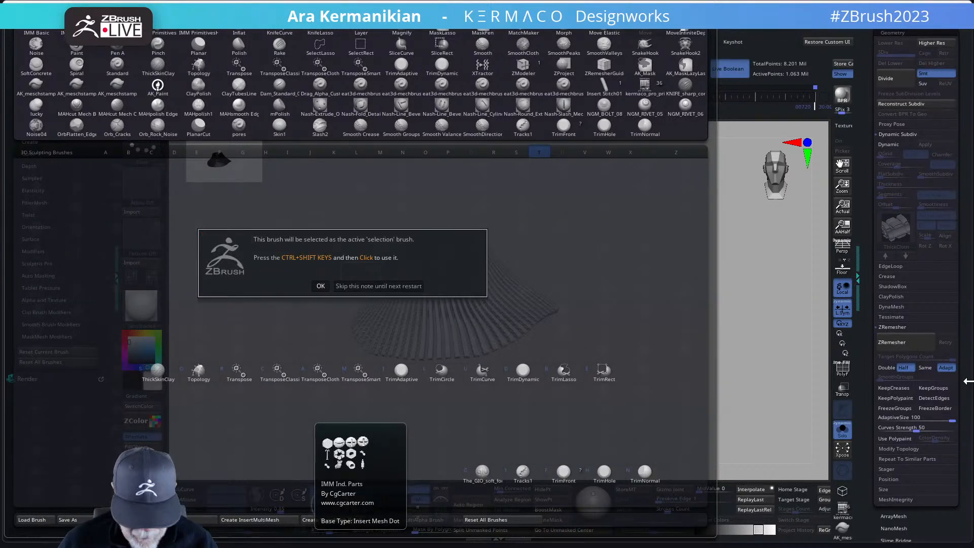
{"action": "key", "text": "Return"}
{"action": "key", "text": "b"}
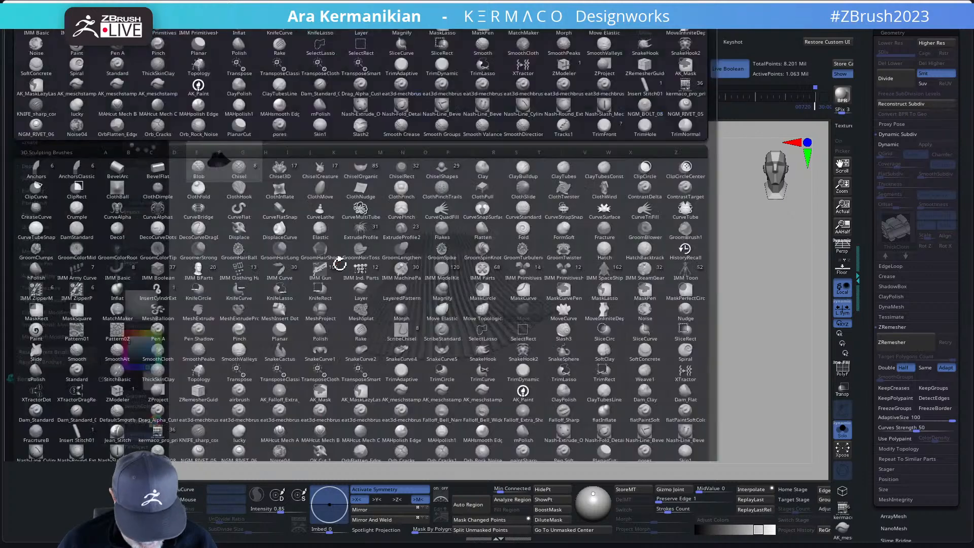
{"action": "key", "text": "i"}
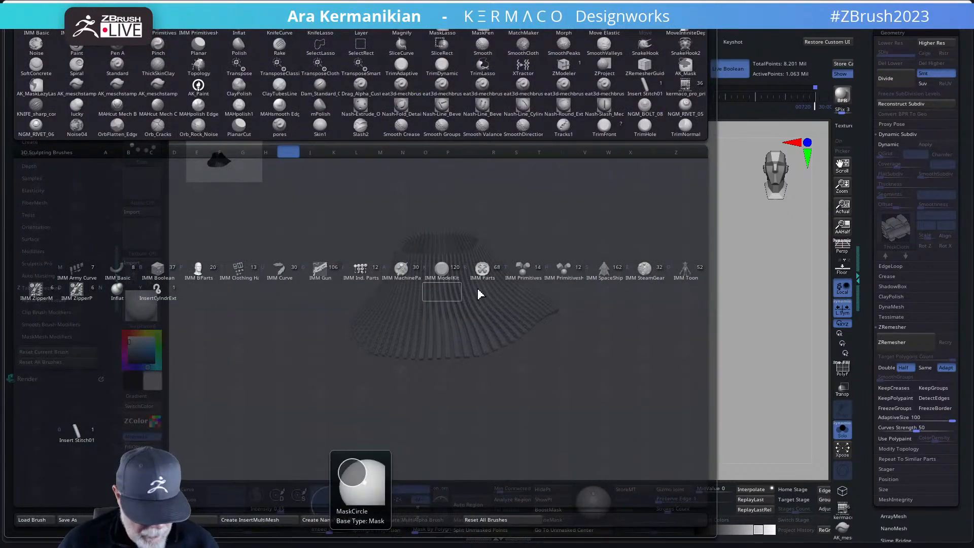
{"action": "key", "text": "b"}
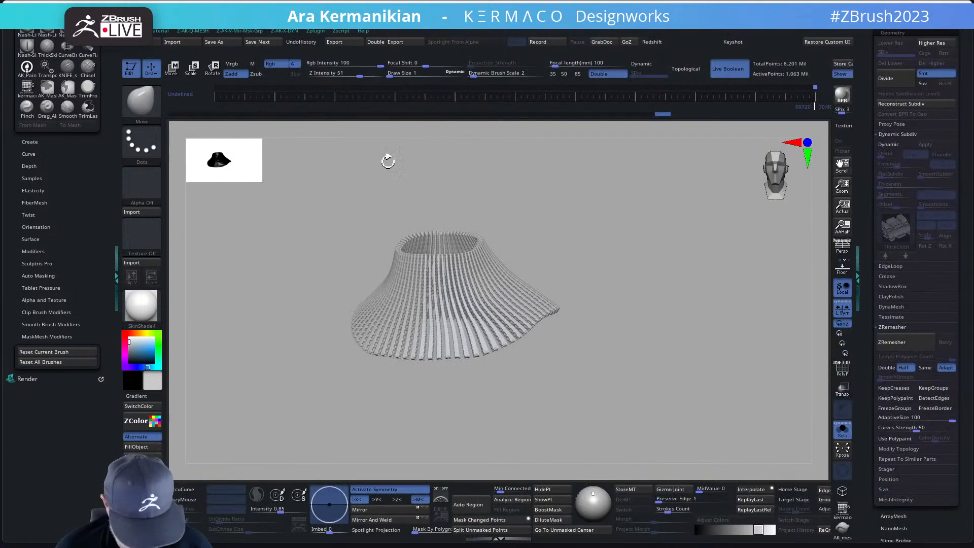
{"action": "key", "text": "b"}
{"action": "key", "text": "c"}
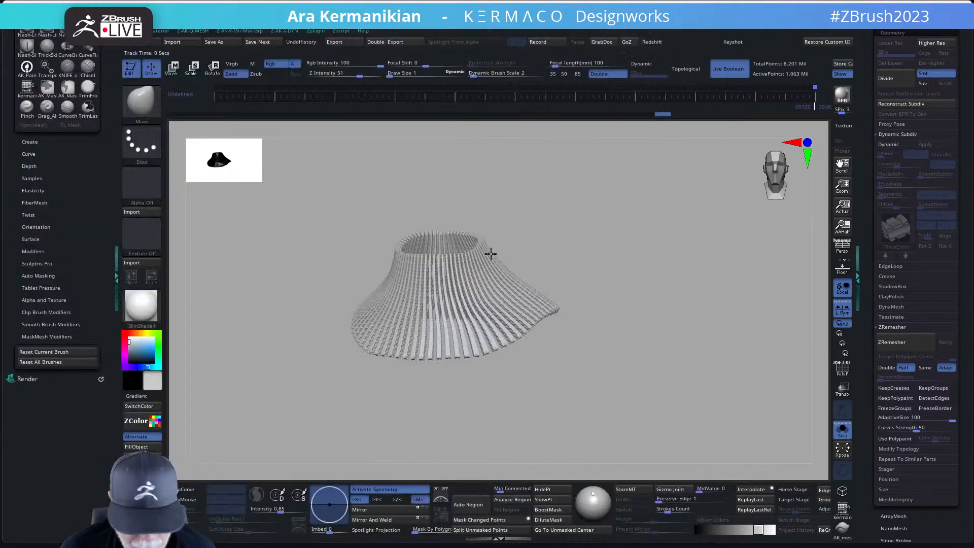
{"action": "key", "text": "b"}
{"action": "key", "text": "i"}
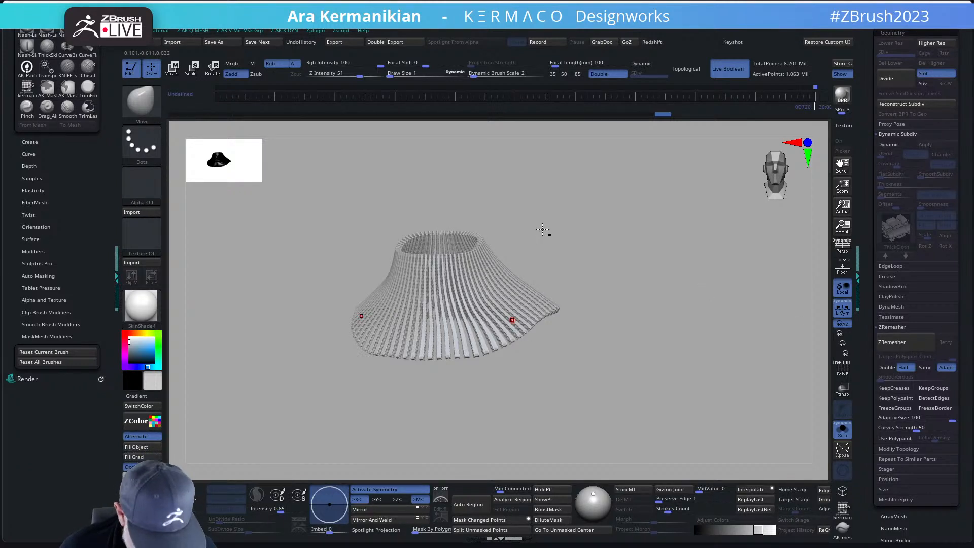
Step: Choose the CurveTube brush and show all subtools again around the neck cloth
{"action": "key", "text": "ctrl+q"}
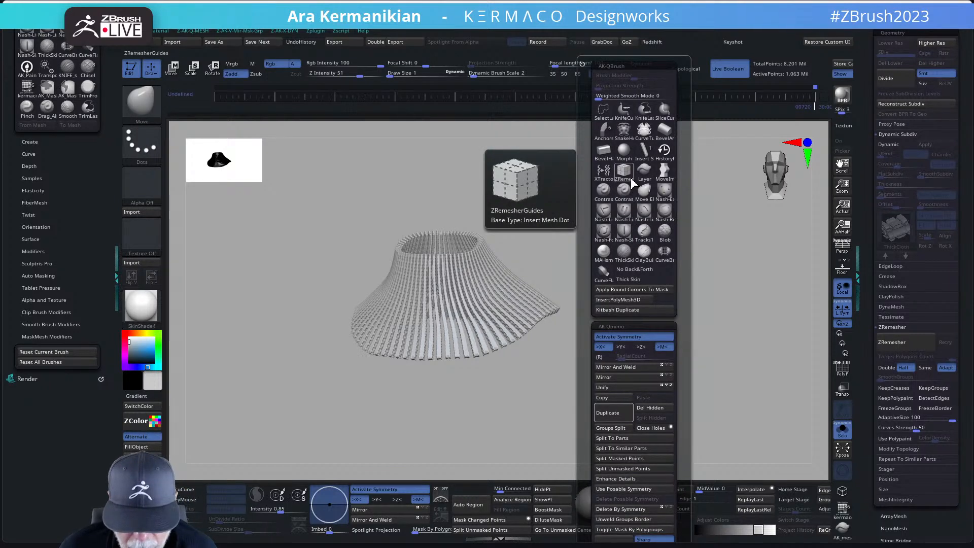
{"action": "left_click", "coordinate": [645, 132]}
{"action": "mouse_move", "coordinate": [548, 244]}
{"action": "left_mouse_down"}
{"action": "mouse_move", "coordinate": [541, 257]}
{"action": "mouse_move", "coordinate": [574, 244]}
{"action": "left_mouse_up"}
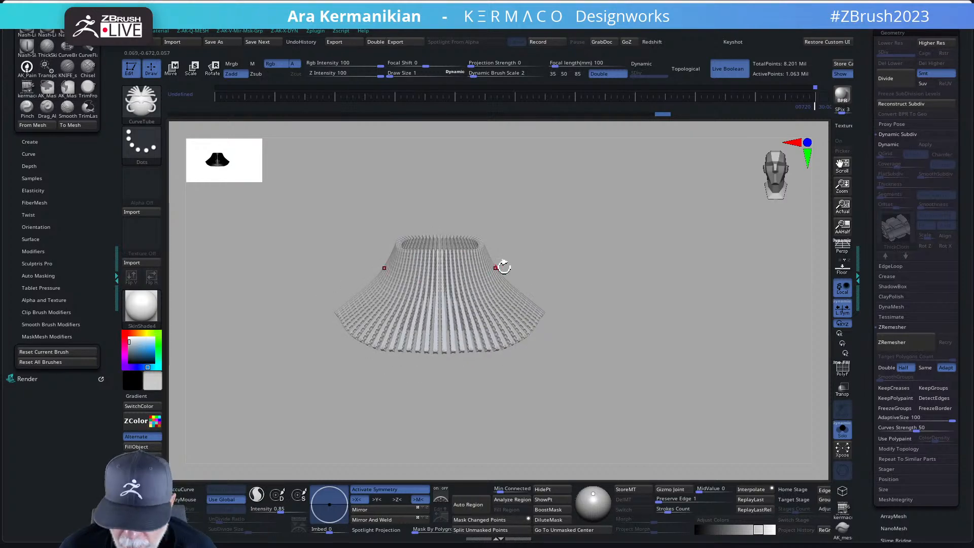
{"action": "left_click", "coordinate": [840, 431]}
Step: Try to draw a mirrored curve tube down the side of the neck cloth and isolate the cloth to inspect it
{"action": "left_click_drag", "start_coordinate": [737, 283], "coordinate": [720, 292]}
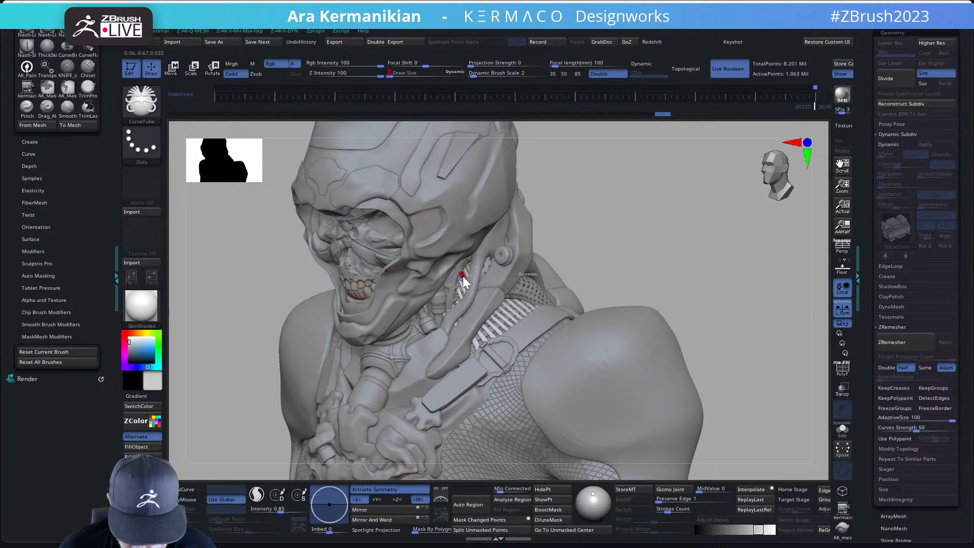
{"action": "type", "text": "s"}
{"action": "type", "text": "1"}
{"action": "key", "text": "Return"}
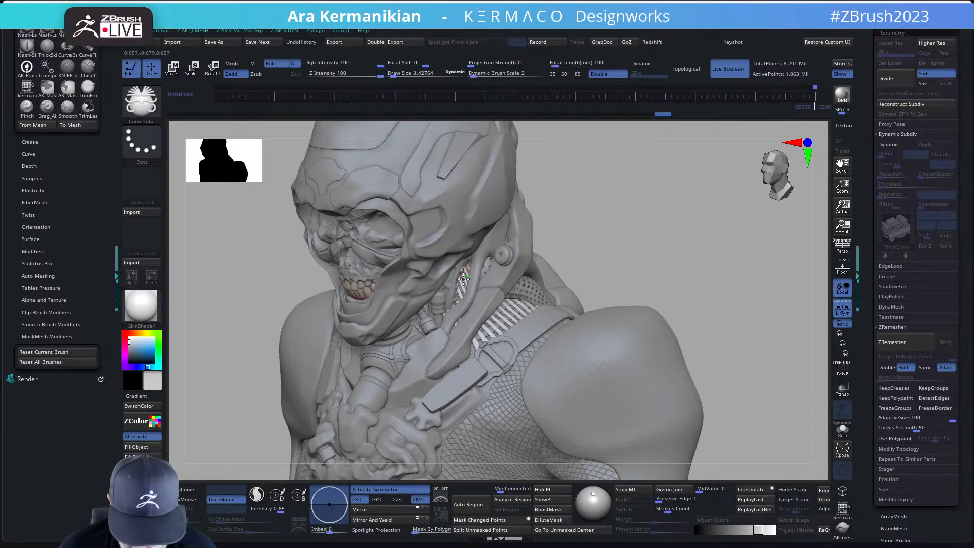
{"action": "mouse_move", "coordinate": [648, 279]}
{"action": "left_mouse_down"}
{"action": "mouse_move", "coordinate": [674, 263]}
{"action": "mouse_move", "coordinate": [732, 295]}
{"action": "left_mouse_up"}
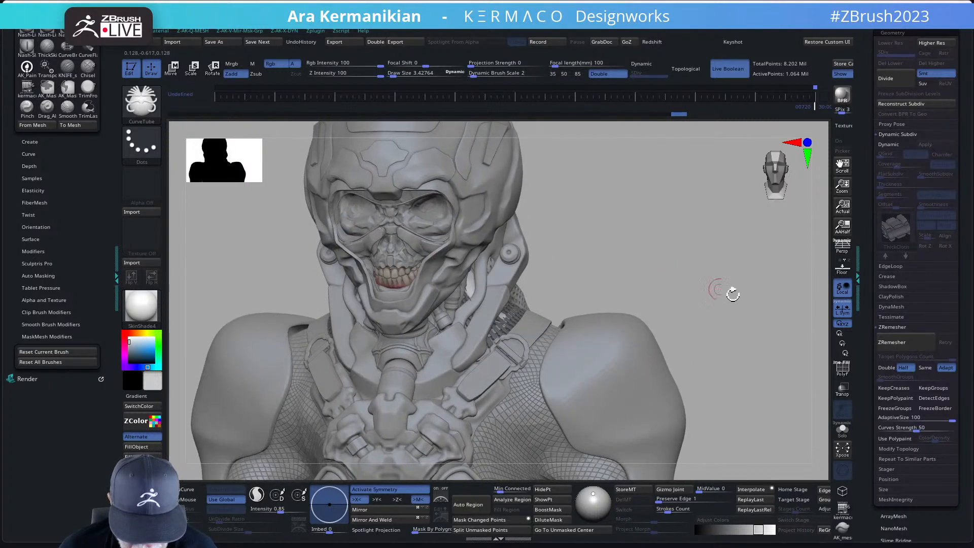
{"action": "left_click", "coordinate": [843, 448]}
Step: Set the draw size to 1, undo the side tube on the neck cloth and show all subtools
{"action": "key", "text": "s"}
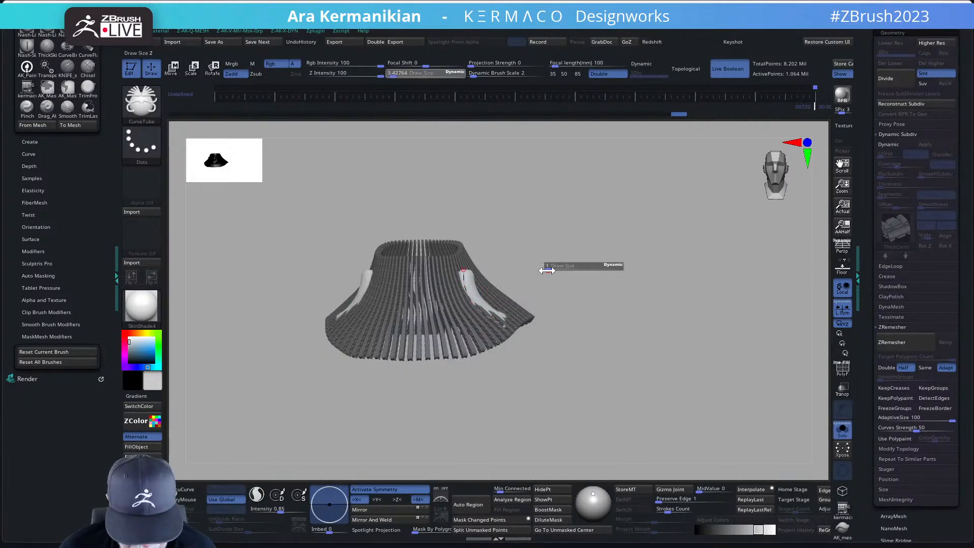
{"action": "key", "text": "Return"}
{"action": "left_click", "coordinate": [467, 285]}
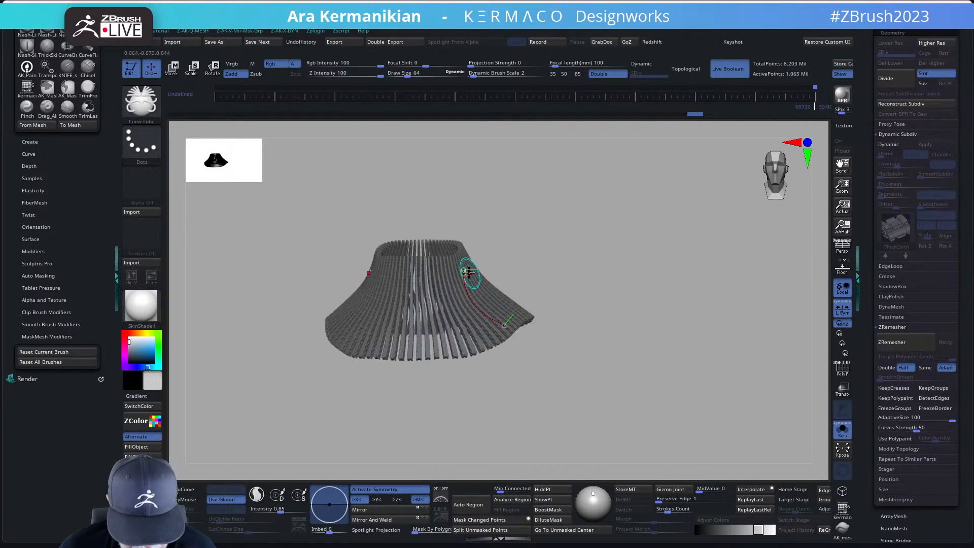
{"action": "left_click_drag", "start_coordinate": [593, 274], "coordinate": [788, 398]}
{"action": "key", "text": "ctrl+z"}
{"action": "key", "text": "ctrl+z"}
{"action": "left_click", "coordinate": [851, 430]}
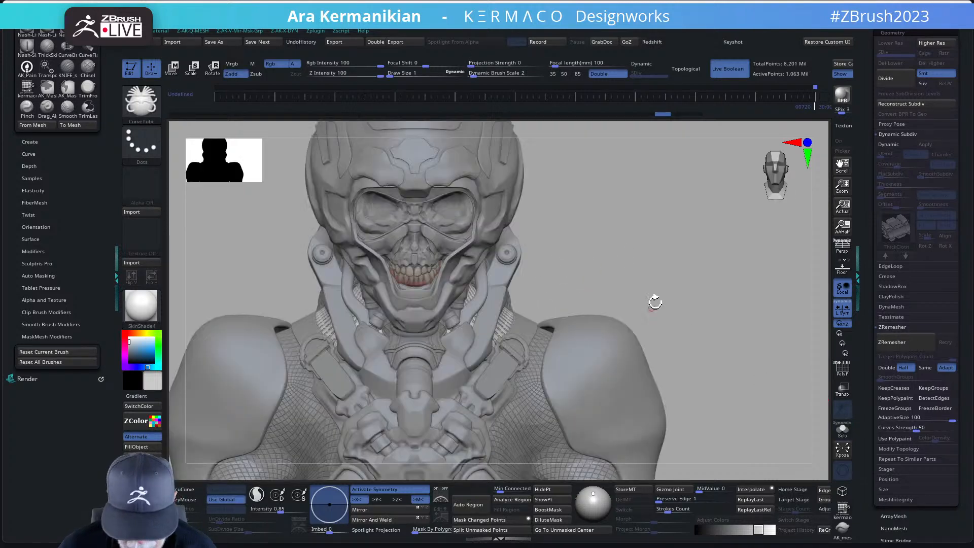
Step: Try to draw a thin curve tube across the side of the neck cloth and undo it
{"action": "left_click_drag", "start_coordinate": [661, 276], "coordinate": [644, 296]}
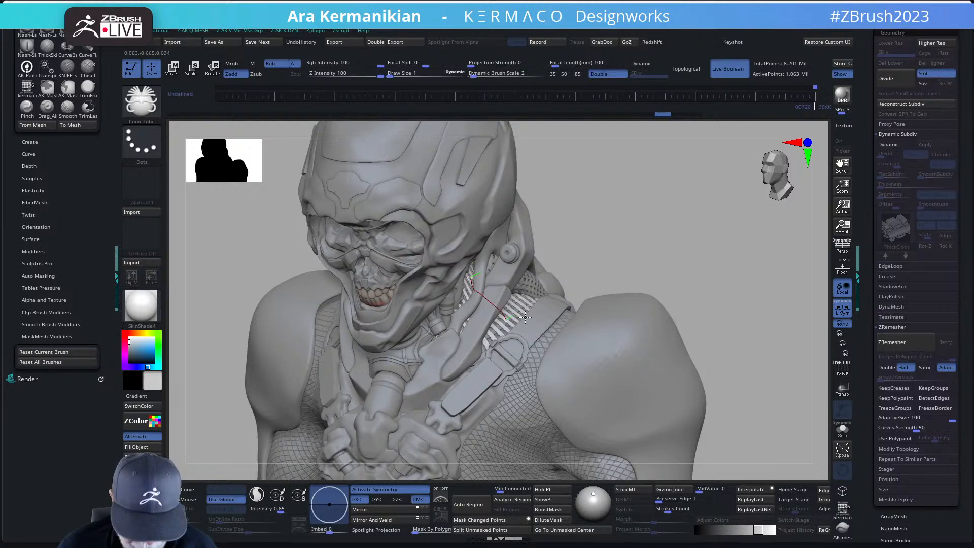
{"action": "left_click_drag", "start_coordinate": [641, 258], "coordinate": [618, 263]}
{"action": "key", "text": "ctrl+z"}
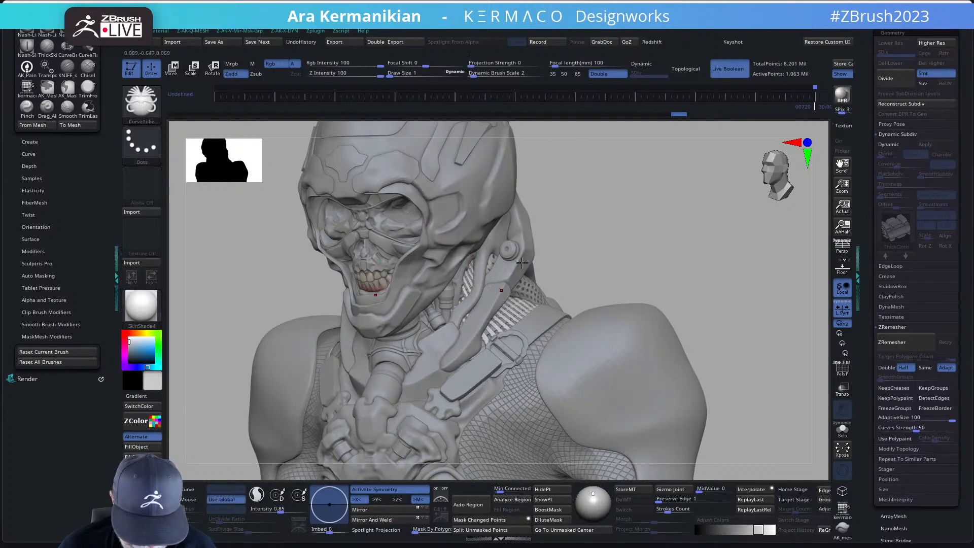
Step: Ghost the surrounding subtools and draw several thin mirrored curve tubes down the sides and front of the neck cloth
{"action": "left_click", "coordinate": [843, 390]}
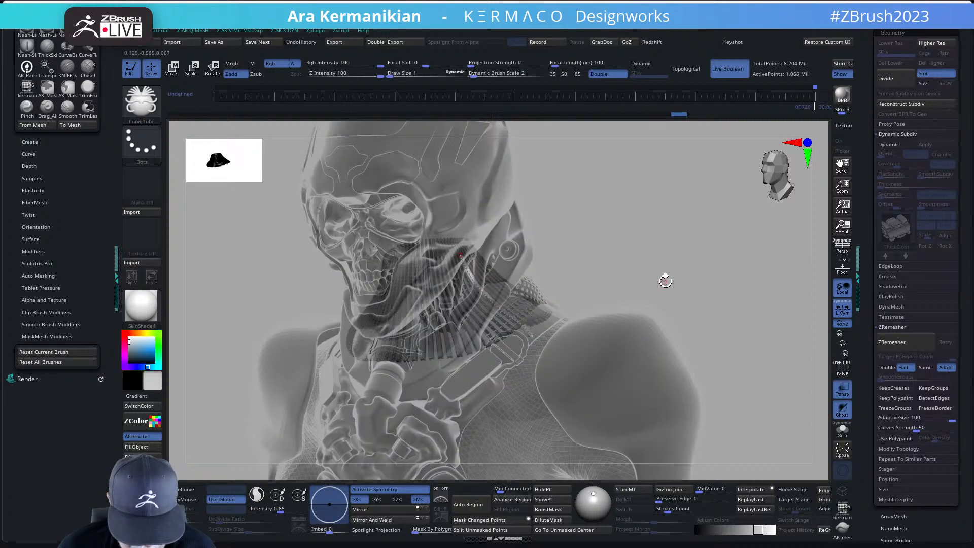
{"action": "mouse_move", "coordinate": [665, 279]}
{"action": "left_mouse_down"}
{"action": "mouse_move", "coordinate": [642, 287]}
{"action": "mouse_move", "coordinate": [654, 287]}
{"action": "left_mouse_up"}
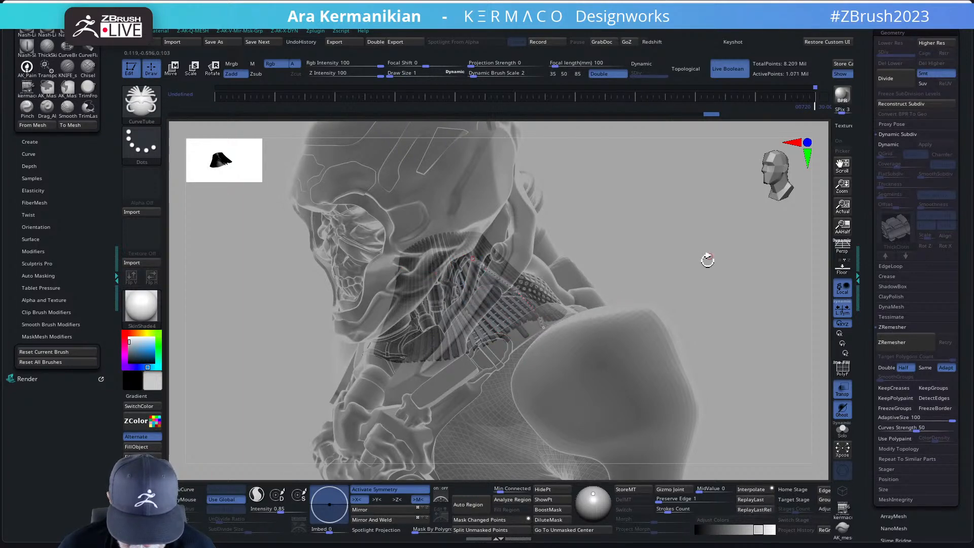
{"action": "left_click_drag", "start_coordinate": [707, 257], "coordinate": [681, 278]}
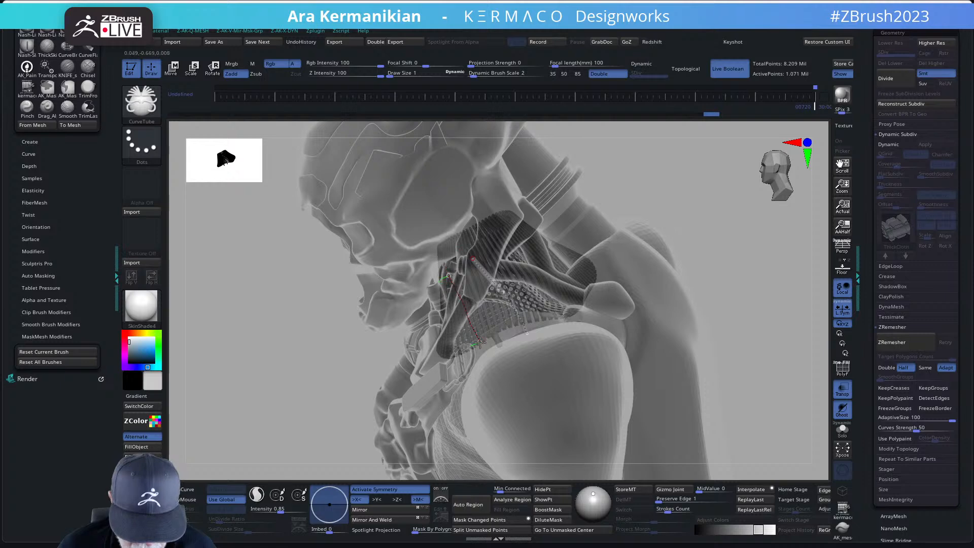
{"action": "left_click_drag", "start_coordinate": [720, 237], "coordinate": [771, 212]}
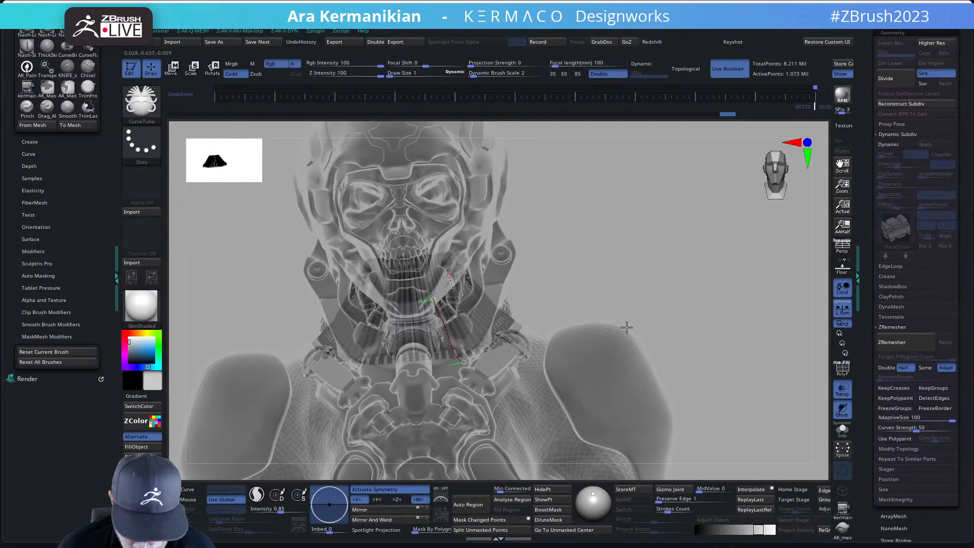
Step: Isolate the neck cloth with its new tubes and clear the mask on the weave
{"action": "left_click", "coordinate": [830, 432]}
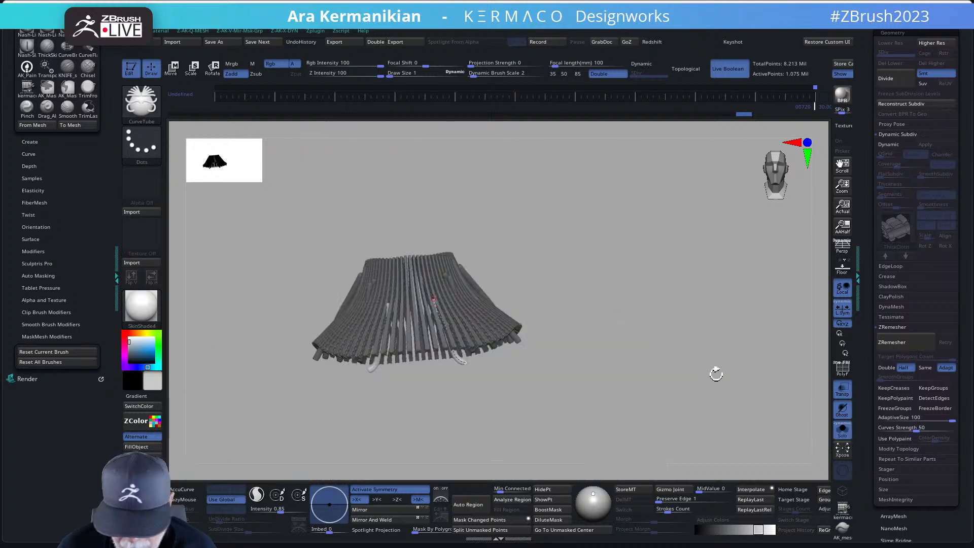
{"action": "mouse_move", "coordinate": [622, 302]}
{"action": "left_mouse_down"}
{"action": "mouse_move", "coordinate": [604, 337]}
{"action": "mouse_move", "coordinate": [613, 309]}
{"action": "mouse_move", "coordinate": [676, 373]}
{"action": "mouse_move", "coordinate": [702, 250]}
{"action": "mouse_move", "coordinate": [696, 333]}
{"action": "mouse_move", "coordinate": [584, 199]}
{"action": "mouse_move", "coordinate": [504, 173]}
{"action": "left_mouse_up"}
{"action": "left_click_drag", "start_coordinate": [450, 147], "coordinate": [434, 160], "text": "ctrl+shift"}
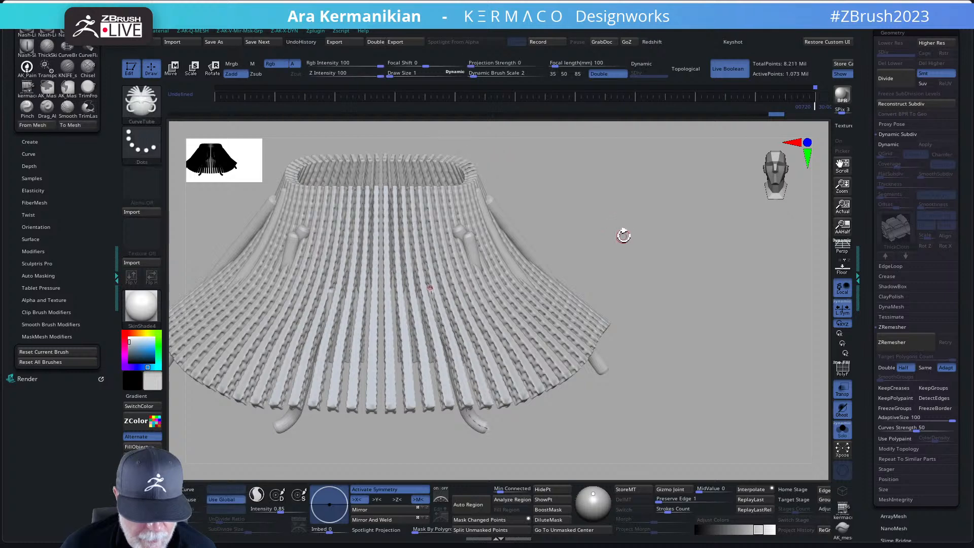
Step: Replace the TrimLasso selection brush with SelectRect
{"action": "key", "text": "ctrl+shift"}
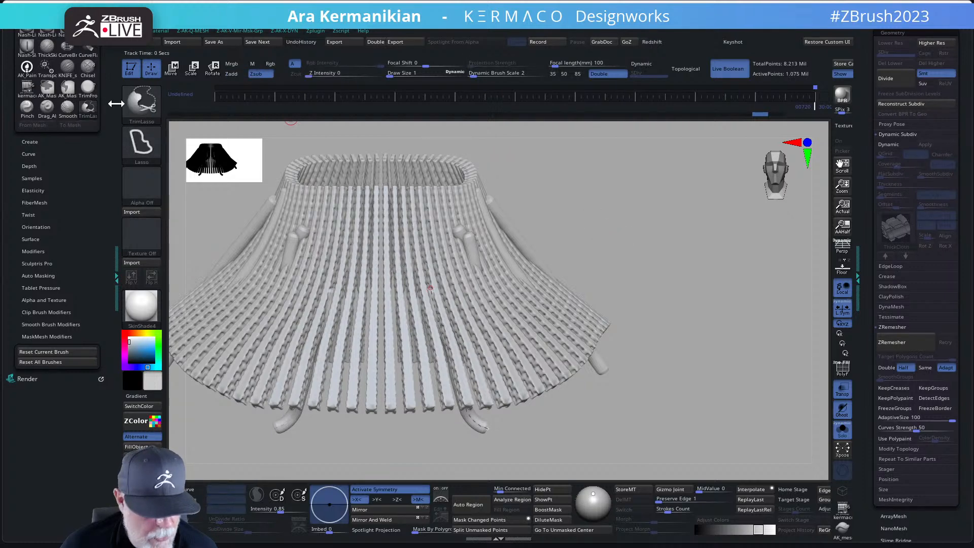
{"action": "left_click", "coordinate": [143, 105]}
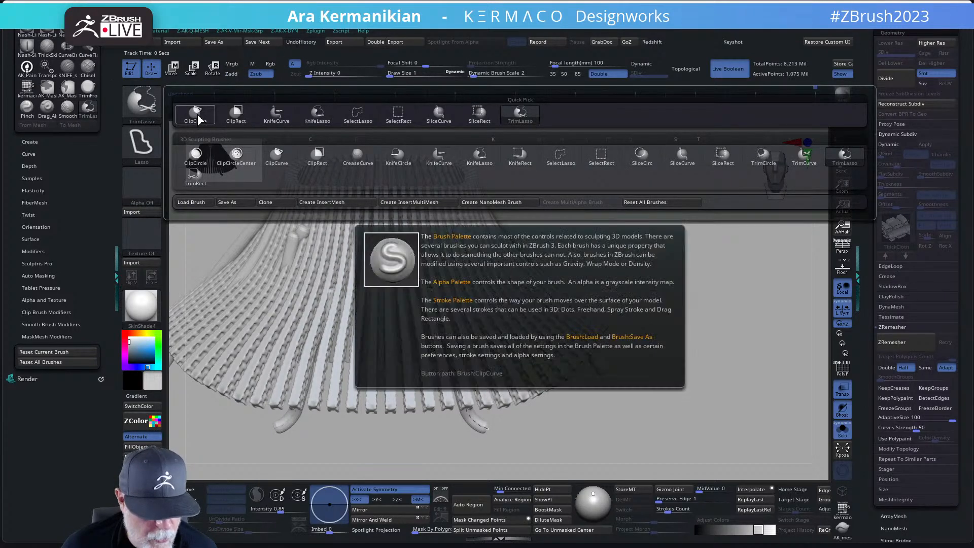
{"action": "left_click", "coordinate": [394, 123]}
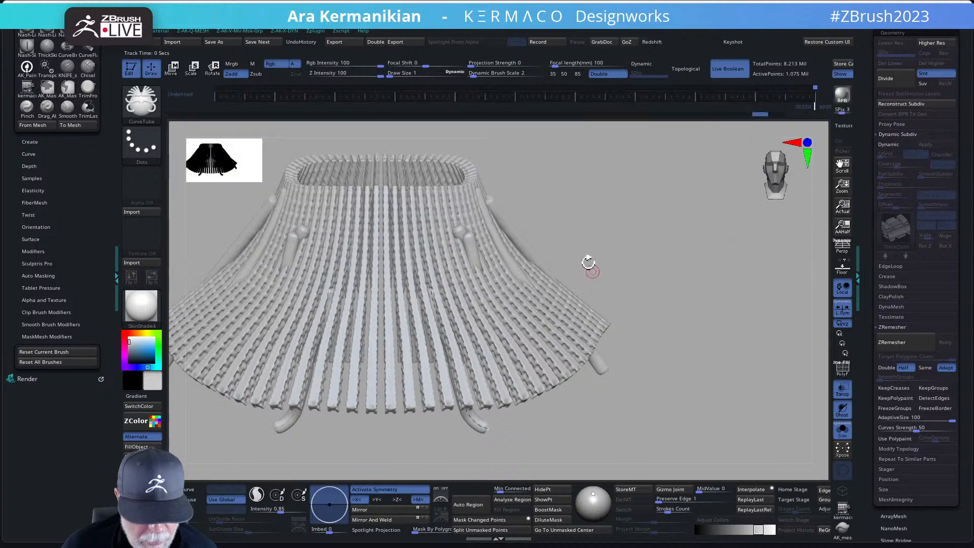
Step: Try to isolate the outer side strips of the neck cloth with a rectangular selection and show the whole cloth again
{"action": "left_click_drag", "start_coordinate": [486, 175], "coordinate": [486, 175], "text": "ctrl+shift"}
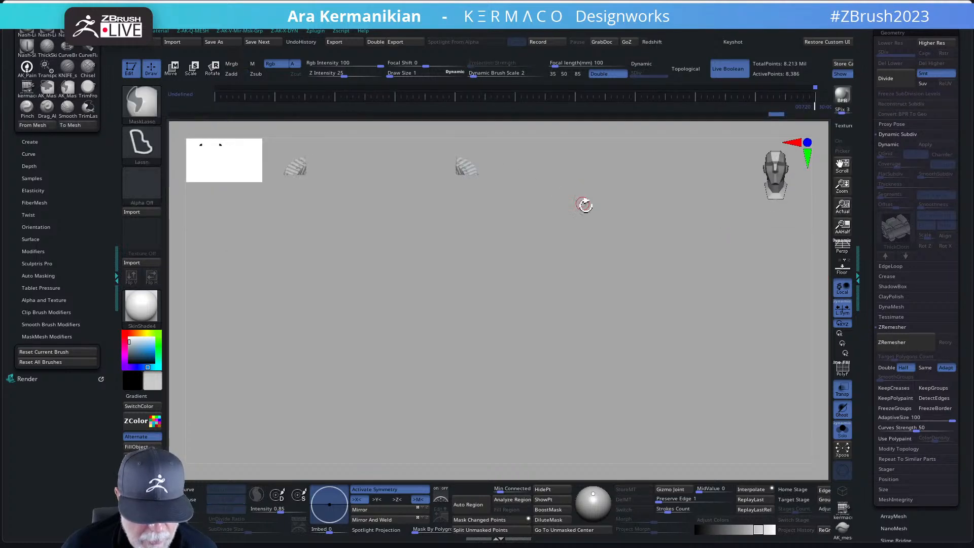
{"action": "left_click", "coordinate": [599, 223], "text": "ctrl+shift"}
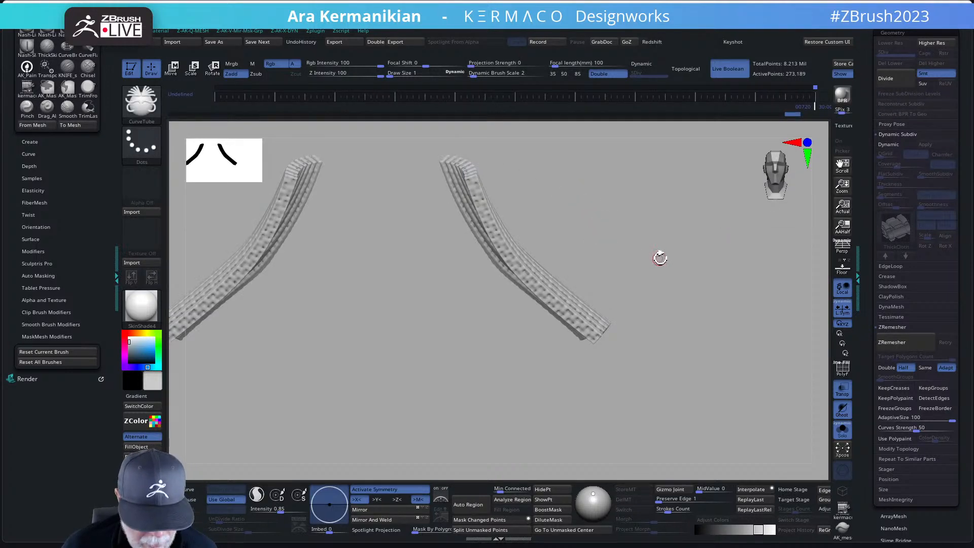
{"action": "left_click", "coordinate": [660, 258], "text": "ctrl+shift"}
{"action": "left_click", "coordinate": [659, 255], "text": "ctrl+shift"}
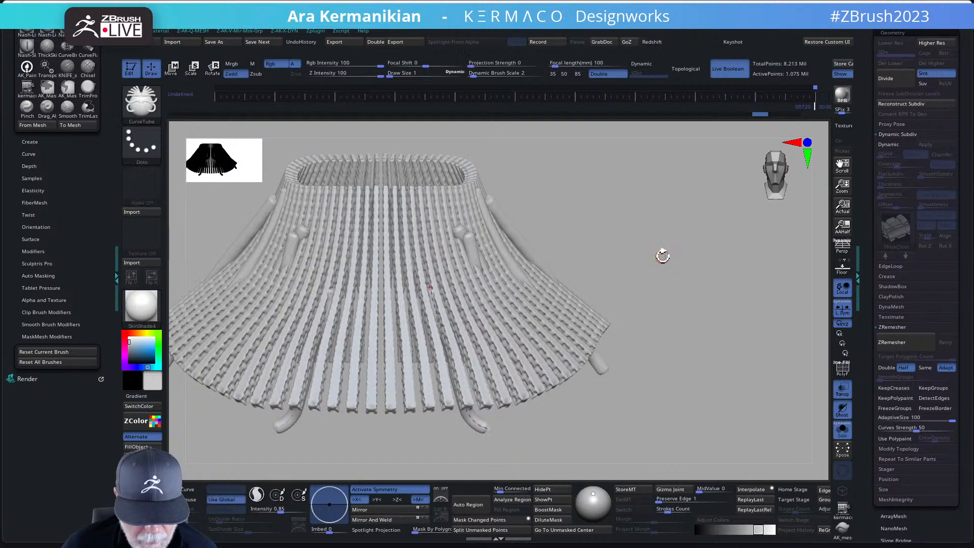
Step: Isolate the woven strips of the neck cloth from the tubes by rectangle-selecting its upper rim and expanding visibility to the whole strips
{"action": "left_click_drag", "start_coordinate": [663, 256], "coordinate": [665, 239]}
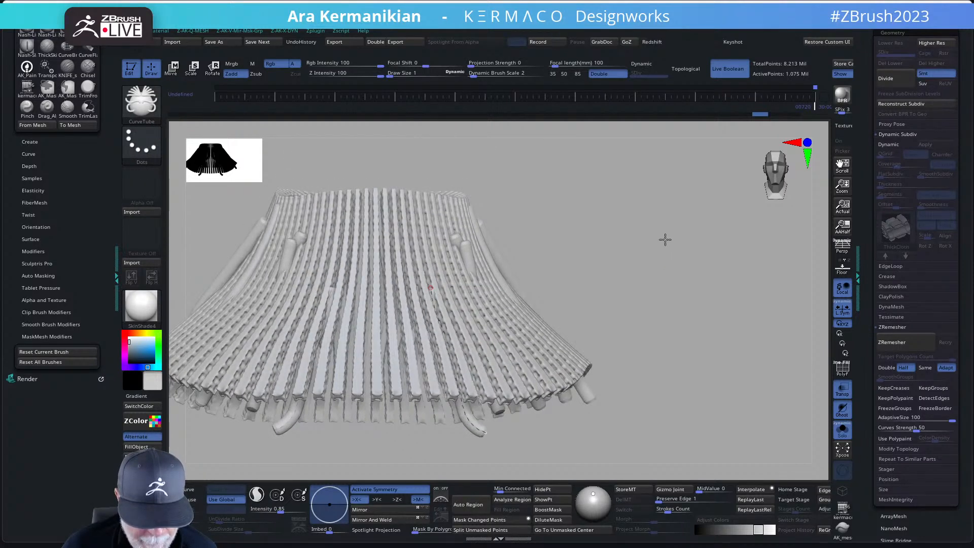
{"action": "key", "text": "ctrl+shift"}
{"action": "mouse_move", "coordinate": [241, 161]}
{"action": "left_mouse_down", "text": "ctrl+shift"}
{"action": "mouse_move", "coordinate": [402, 195]}
{"action": "mouse_move", "coordinate": [305, 154]}
{"action": "mouse_move", "coordinate": [236, 154]}
{"action": "left_mouse_up", "text": "ctrl+shift"}
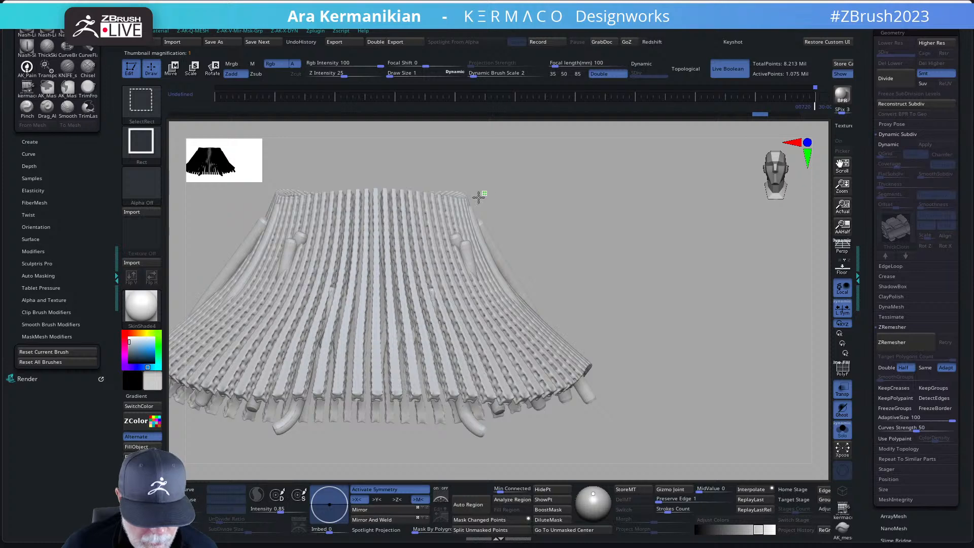
{"action": "left_click_drag", "start_coordinate": [486, 191], "coordinate": [247, 148], "text": "ctrl+shift"}
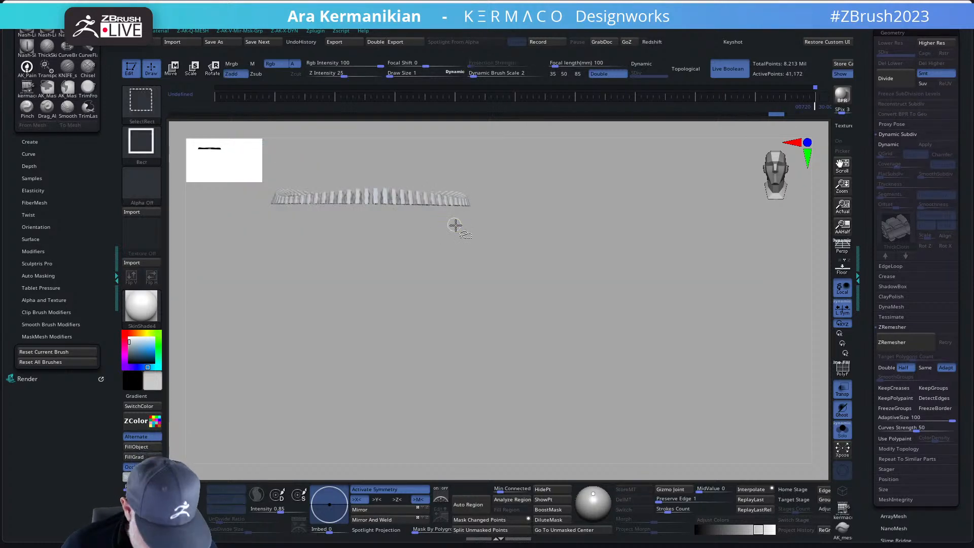
{"action": "left_click_drag", "start_coordinate": [510, 254], "coordinate": [535, 255], "text": "ctrl+shift"}
Step: Split the hidden curve tubes off from the neck cloth into a separate subtool
{"action": "left_click_drag", "start_coordinate": [631, 254], "coordinate": [677, 311]}
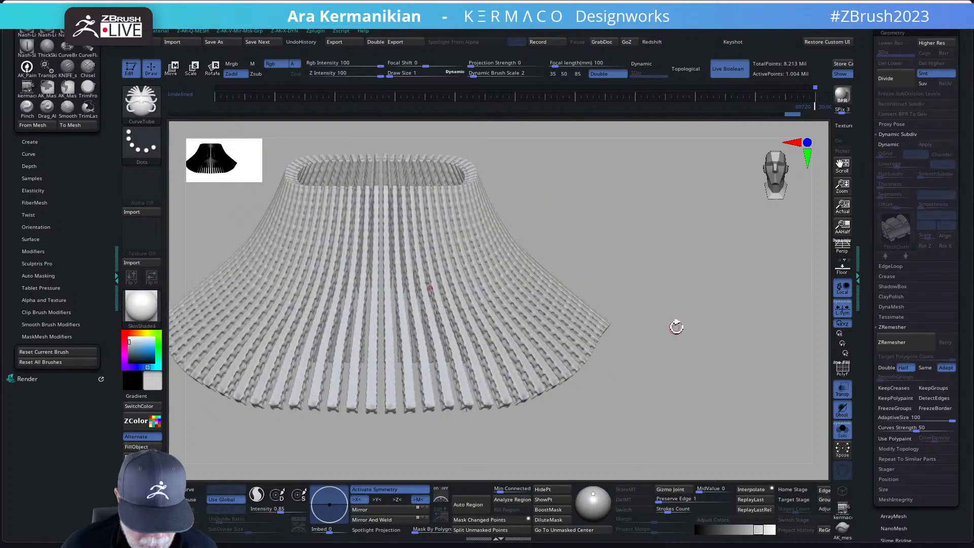
{"action": "key", "text": "ctrl+shift+q"}
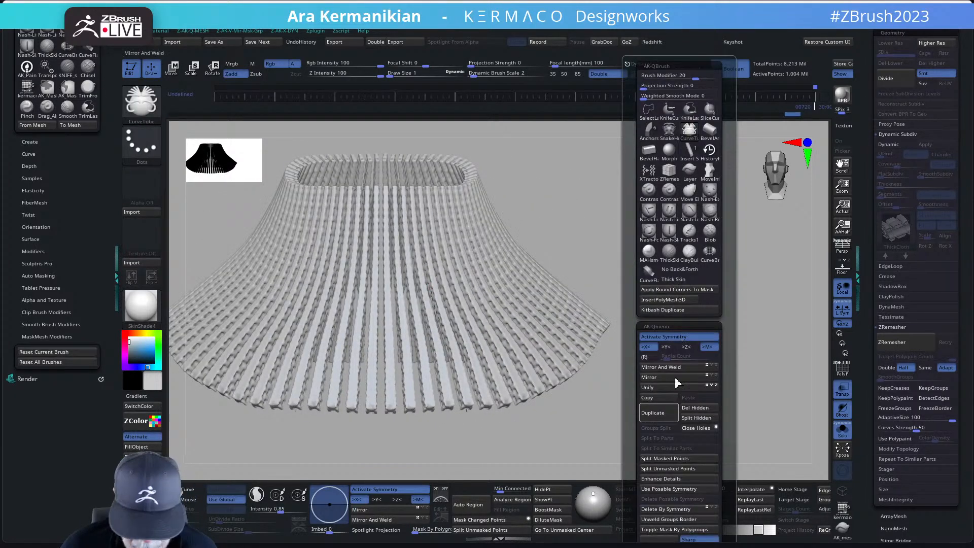
{"action": "left_click", "coordinate": [704, 418]}
{"action": "left_click_drag", "start_coordinate": [704, 330], "coordinate": [766, 294]}
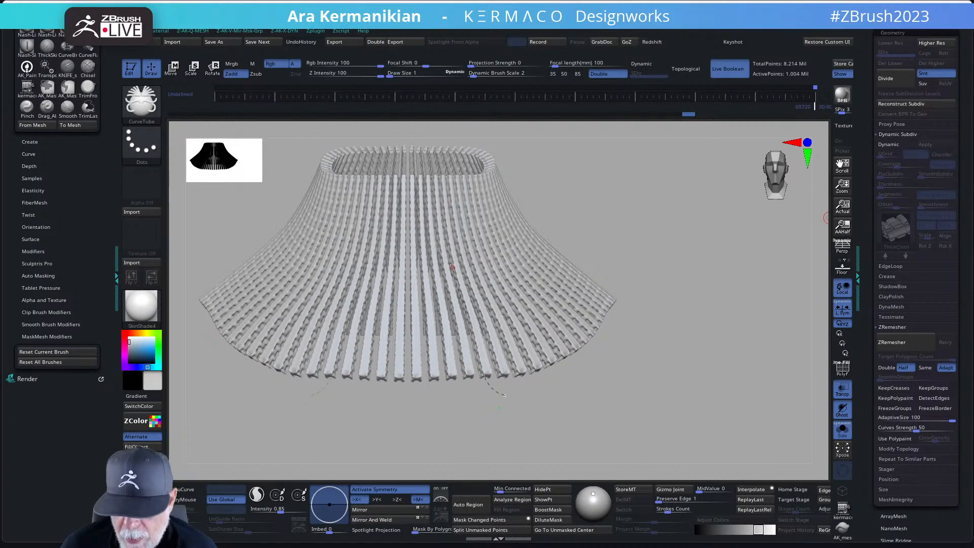
Step: Delete the leftover tube curves below the neck cloth with the stroke's curve functions
{"action": "left_click", "coordinate": [891, 21]}
{"action": "left_click_drag", "start_coordinate": [870, 67], "coordinate": [850, 218]}
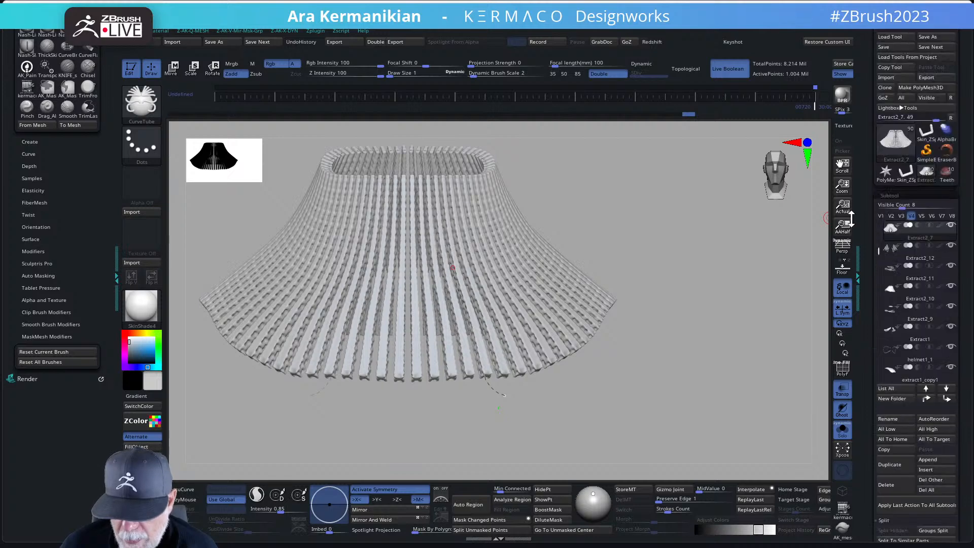
{"action": "left_click", "coordinate": [885, 26]}
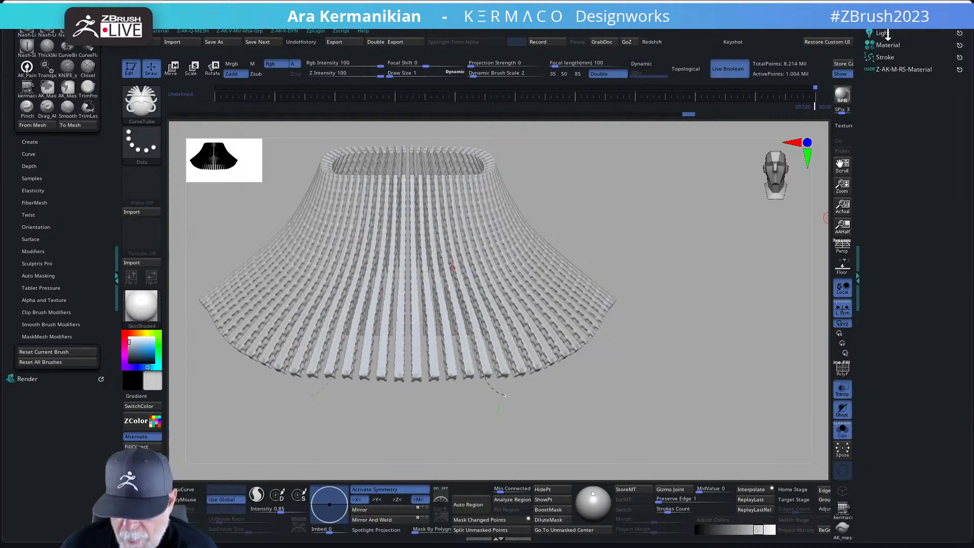
{"action": "left_click", "coordinate": [886, 57]}
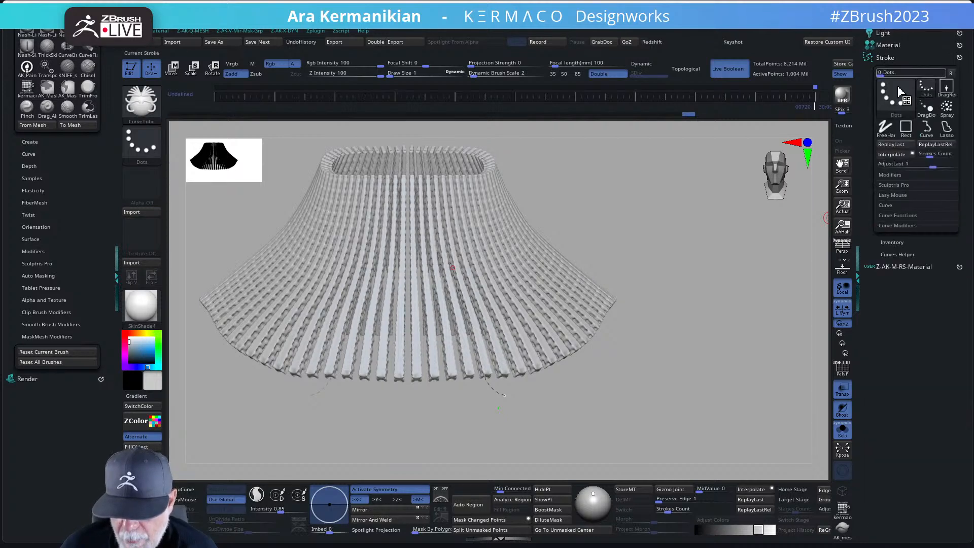
{"action": "left_click", "coordinate": [890, 208]}
{"action": "left_click", "coordinate": [891, 208]}
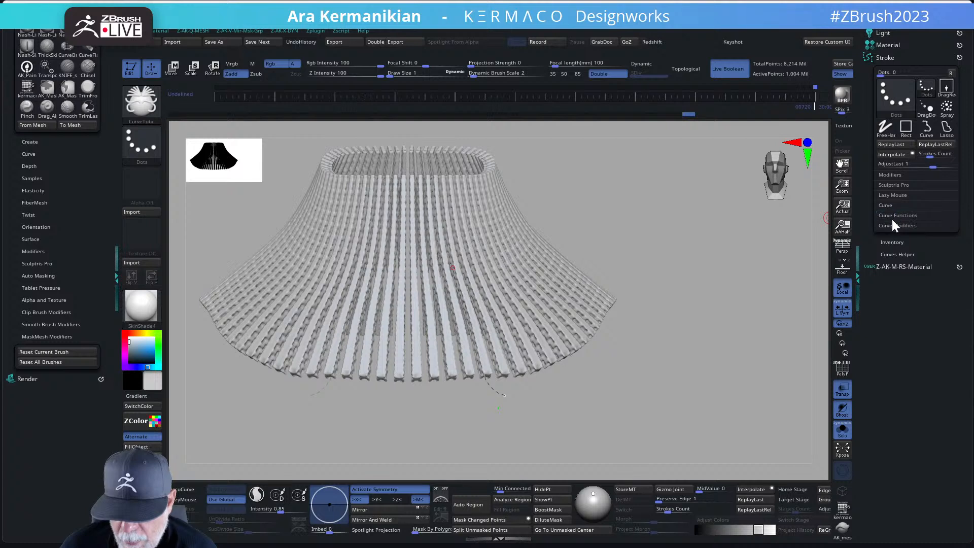
{"action": "left_click", "coordinate": [893, 215]}
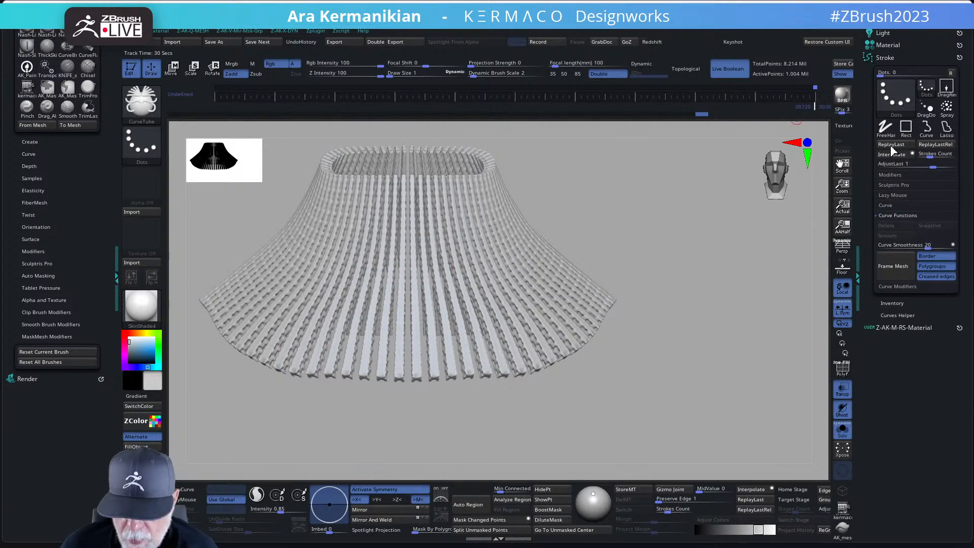
{"action": "left_click", "coordinate": [886, 58]}
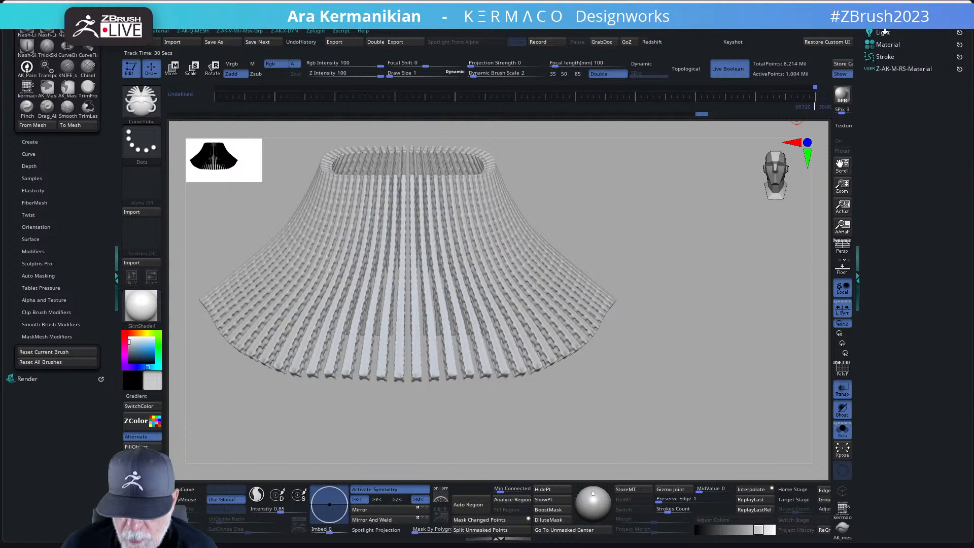
Step: In the split-off subtool Extract2_12, isolate the stray woven pieces and split the hidden tubes into their own subtool
{"action": "left_click", "coordinate": [888, 23]}
{"action": "left_click", "coordinate": [920, 259]}
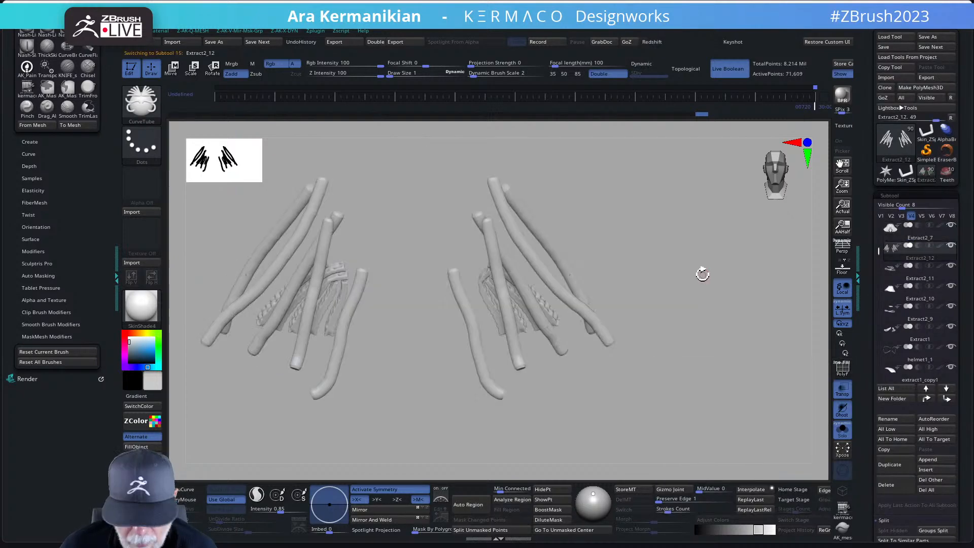
{"action": "left_click_drag", "start_coordinate": [700, 272], "coordinate": [758, 334]}
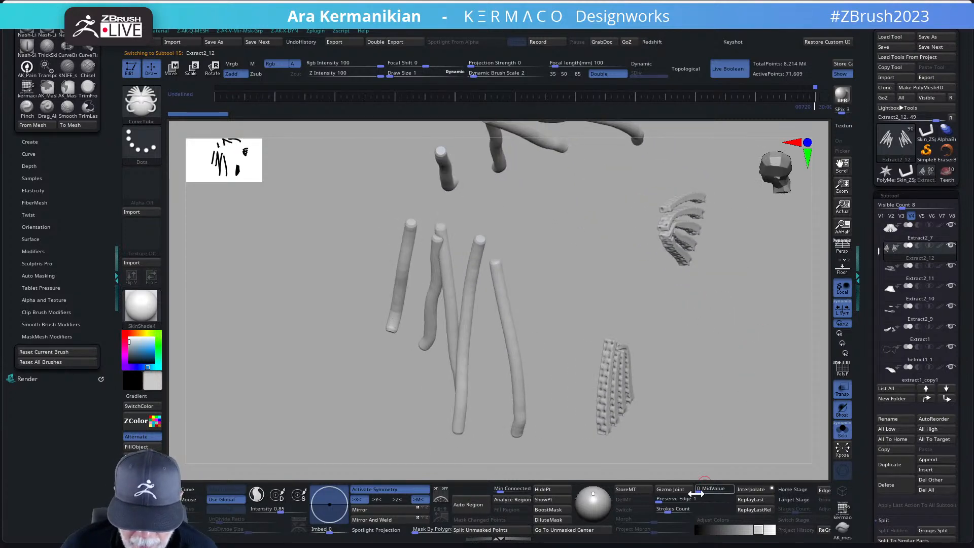
{"action": "left_click_drag", "start_coordinate": [723, 373], "coordinate": [741, 357]}
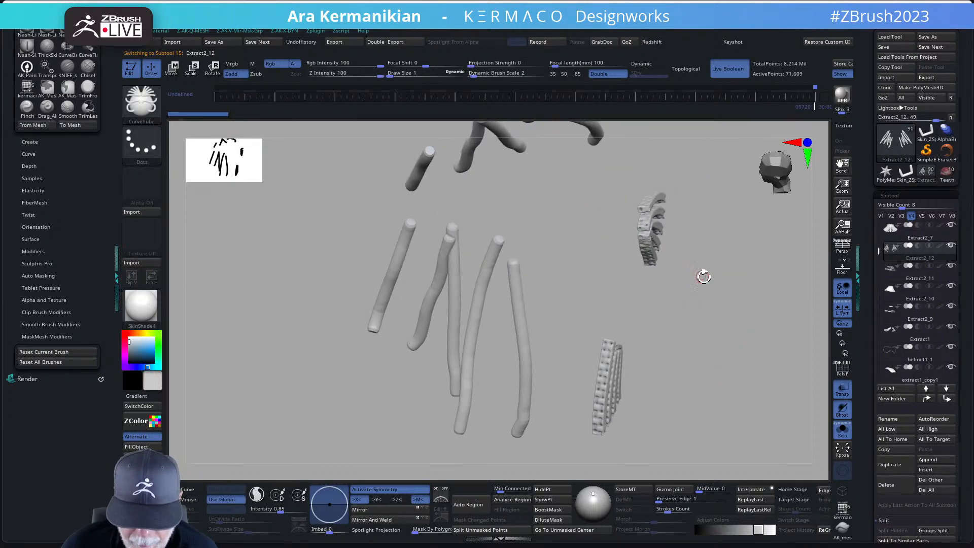
{"action": "left_click_drag", "start_coordinate": [704, 277], "coordinate": [599, 176]}
{"action": "key", "text": "ctrl+shift"}
{"action": "mouse_move", "coordinate": [624, 240]}
{"action": "left_mouse_down", "text": "ctrl+shift"}
{"action": "mouse_move", "coordinate": [694, 419]}
{"action": "mouse_move", "coordinate": [665, 446]}
{"action": "left_mouse_up", "text": "ctrl+shift"}
{"action": "key", "text": "ctrl+space"}
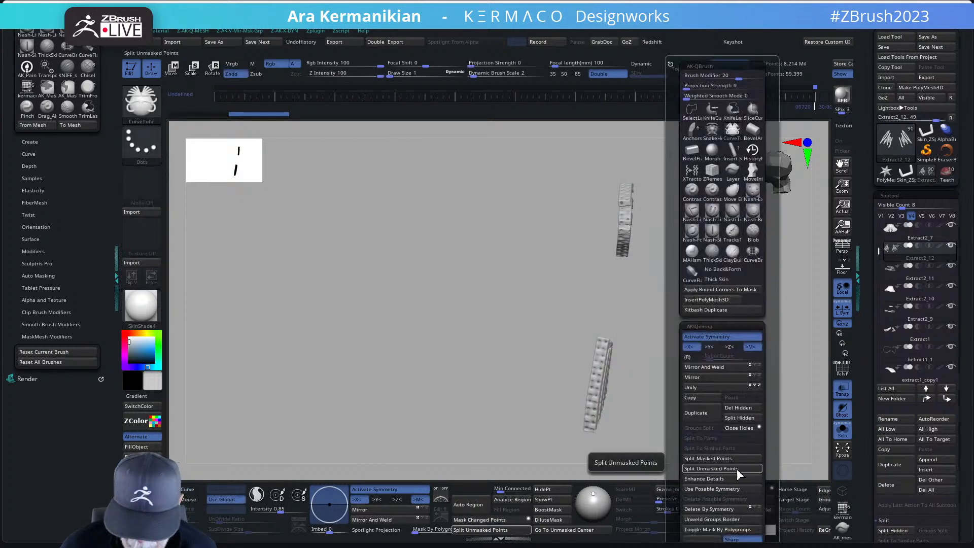
{"action": "left_click", "coordinate": [742, 417]}
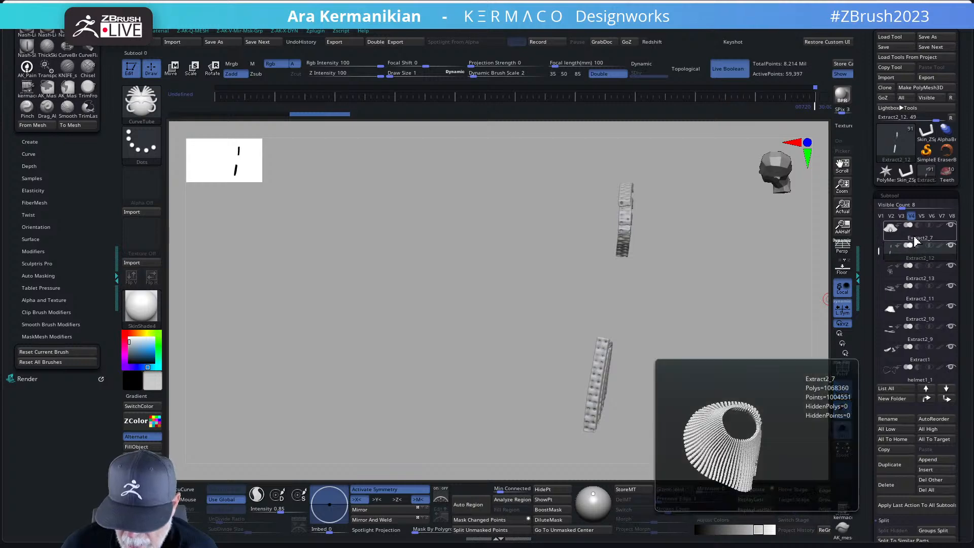
Step: Select the neck cloth subtool Extract2_7 and merge it down with the woven pieces in Extract2_12
{"action": "left_click", "coordinate": [905, 231]}
{"action": "left_click_drag", "start_coordinate": [778, 331], "coordinate": [740, 326]}
{"action": "mouse_move", "coordinate": [901, 270]}
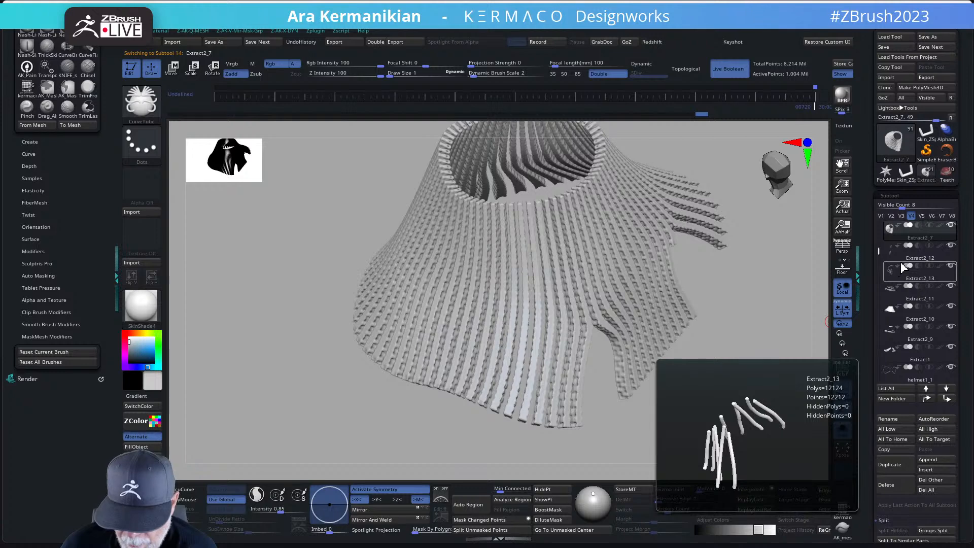
{"action": "left_click", "coordinate": [902, 255]}
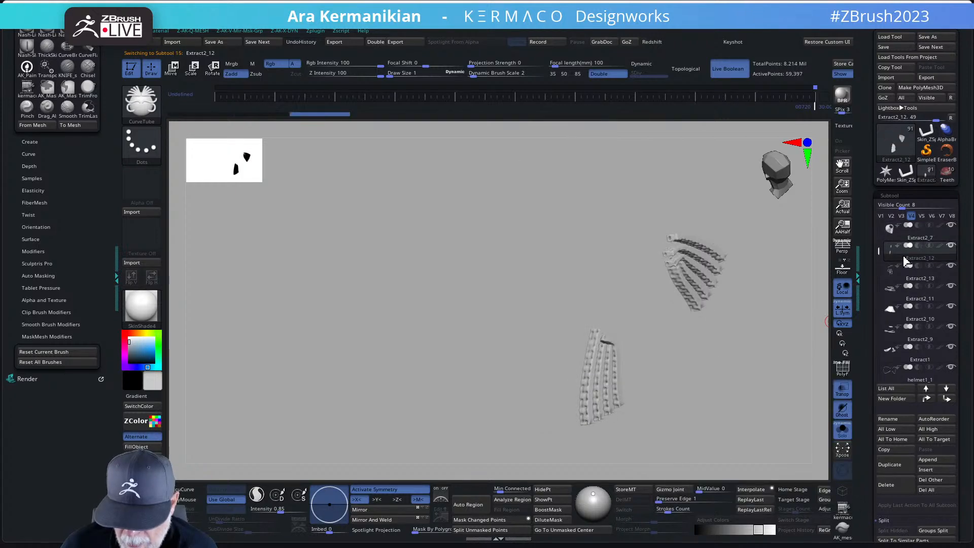
{"action": "left_click", "coordinate": [920, 237]}
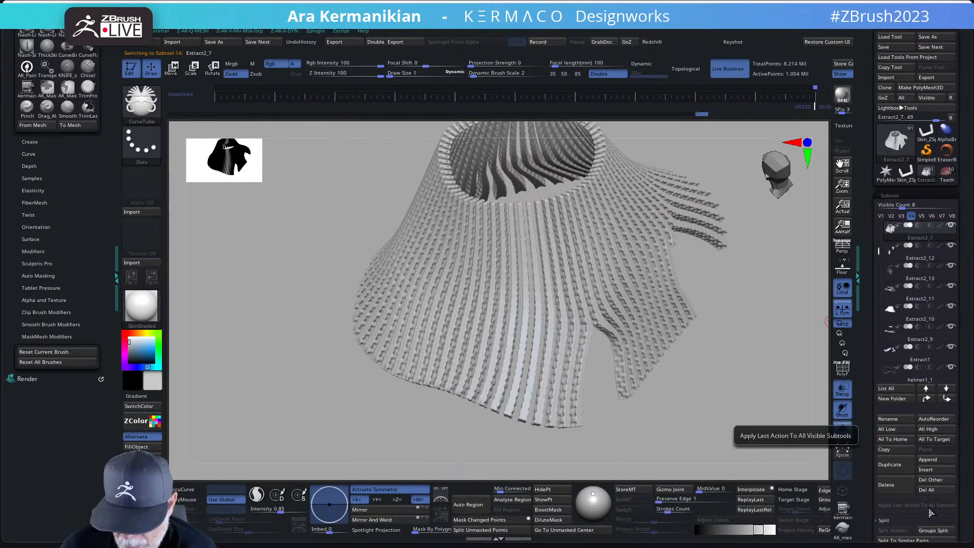
{"action": "scroll", "coordinate": [920, 510], "scroll_direction": "down", "scroll_amount": 2}
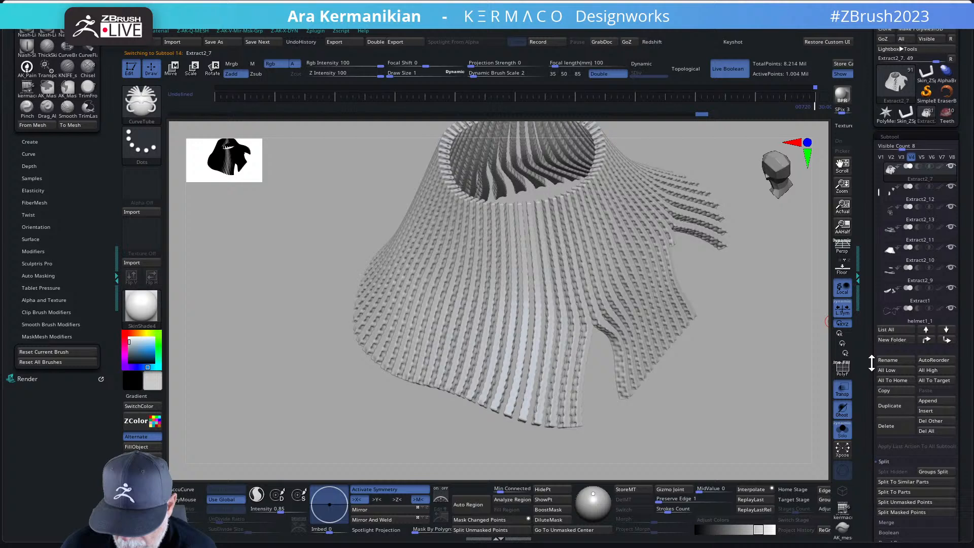
{"action": "left_click", "coordinate": [913, 502]}
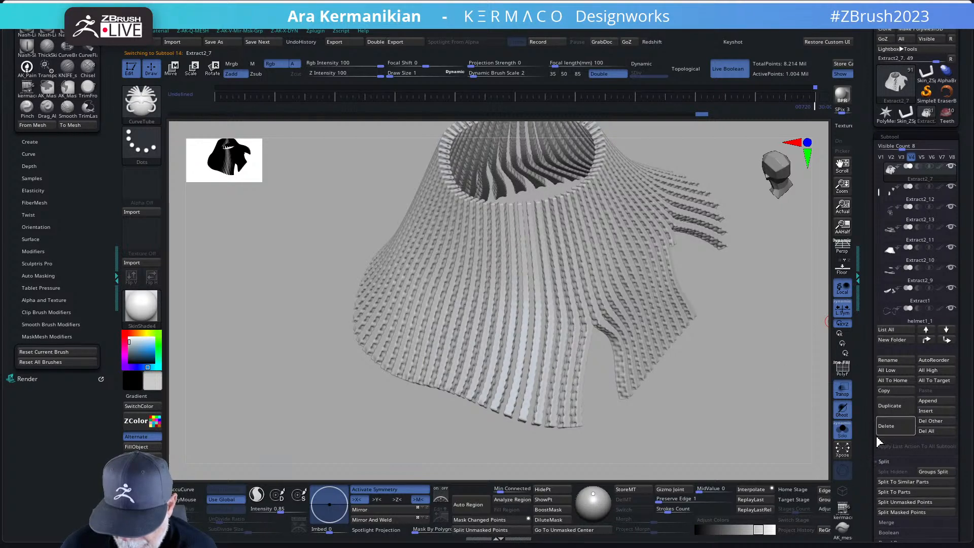
{"action": "scroll", "coordinate": [889, 450], "scroll_direction": "down", "scroll_amount": 2}
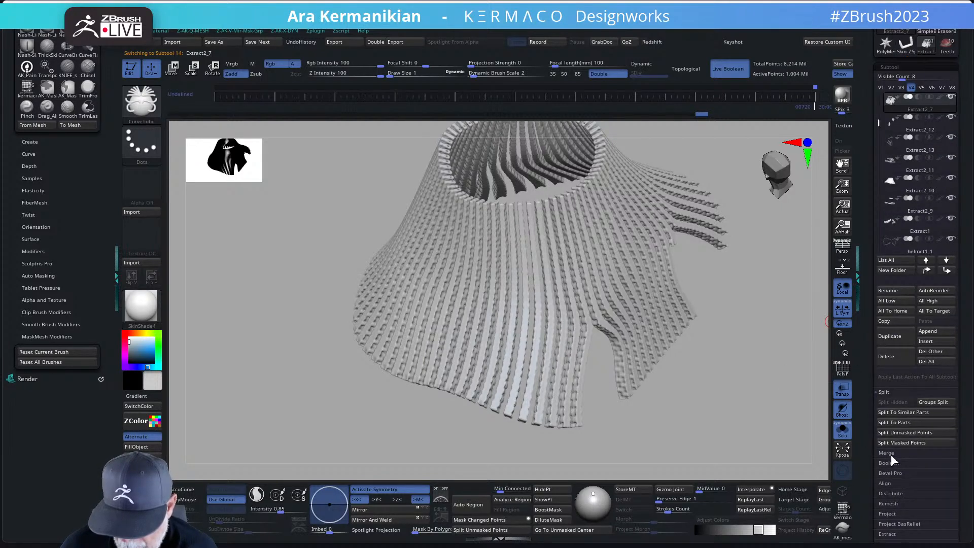
{"action": "left_click", "coordinate": [891, 455]}
{"action": "left_click", "coordinate": [902, 415]}
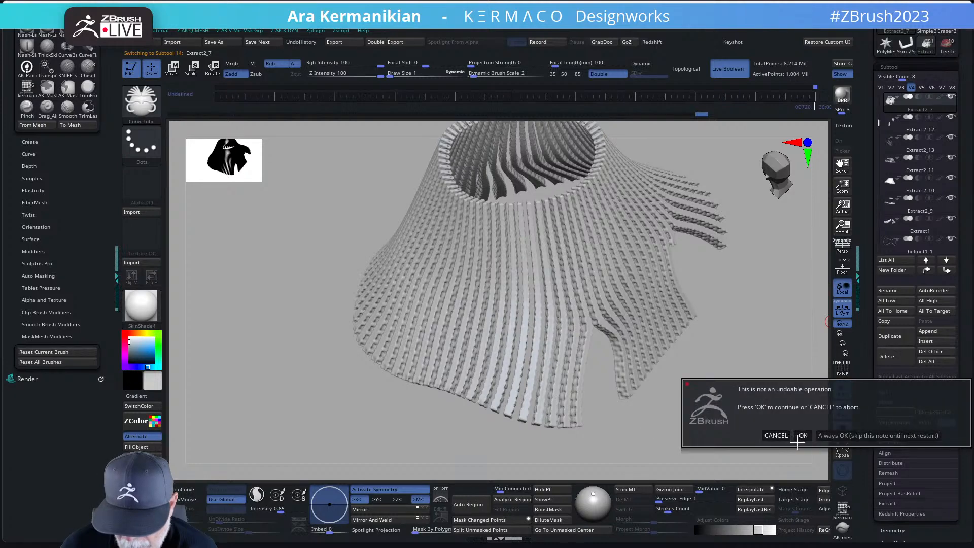
{"action": "left_click", "coordinate": [803, 437]}
Step: Turn off Solo to show the completed neck cloth among the ghosted surrounding subtools
{"action": "left_click_drag", "start_coordinate": [751, 434], "coordinate": [808, 399]}
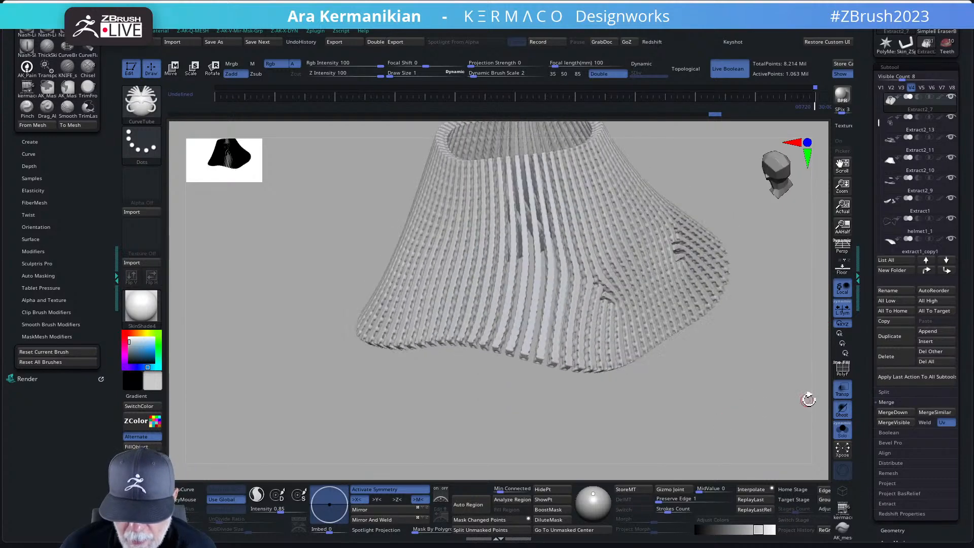
{"action": "left_click", "coordinate": [842, 431]}
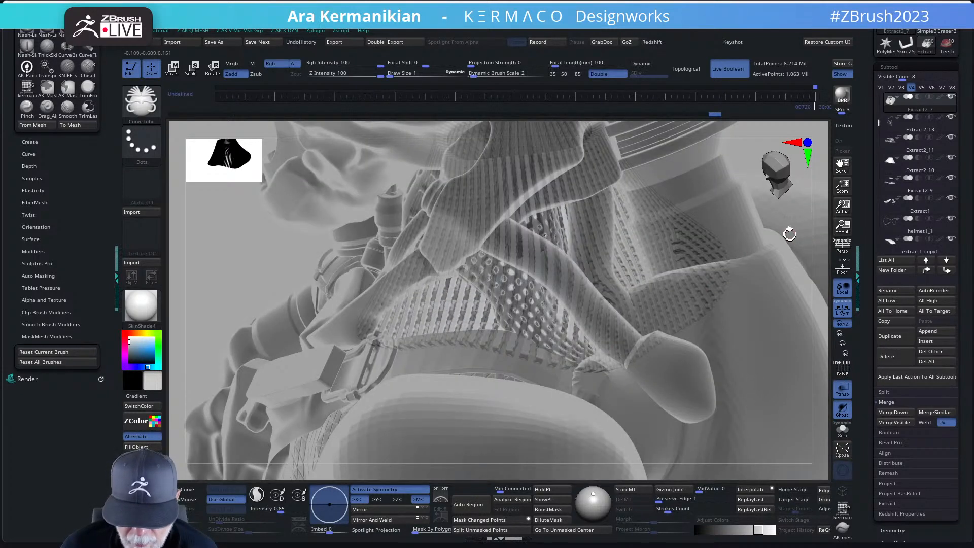
{"action": "mouse_move", "coordinate": [790, 234]}
{"action": "left_mouse_down"}
{"action": "mouse_move", "coordinate": [746, 235]}
{"action": "mouse_move", "coordinate": [748, 274]}
{"action": "mouse_move", "coordinate": [778, 224]}
{"action": "mouse_move", "coordinate": [694, 319]}
{"action": "mouse_move", "coordinate": [729, 320]}
{"action": "mouse_move", "coordinate": [713, 299]}
{"action": "mouse_move", "coordinate": [745, 341]}
{"action": "mouse_move", "coordinate": [746, 327]}
{"action": "left_mouse_up"}
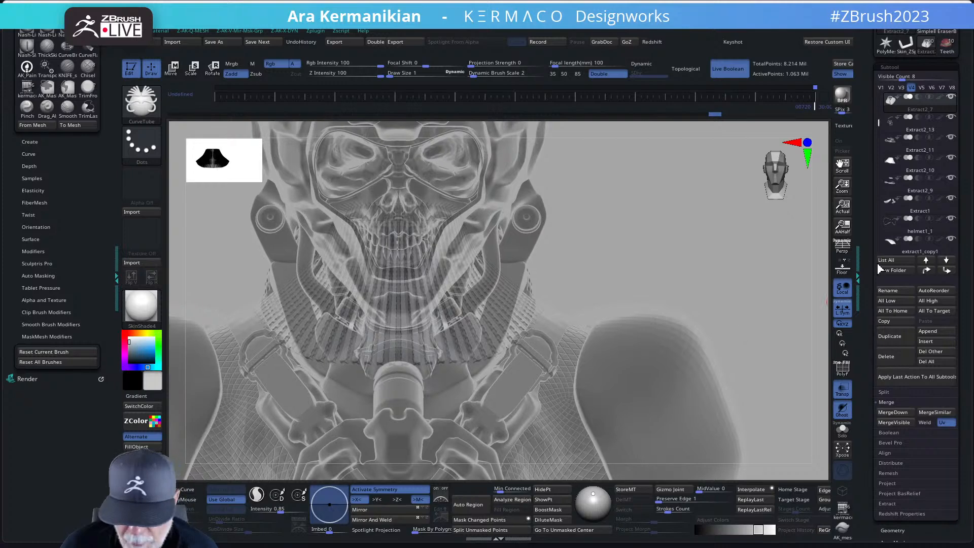
Step: Select the tube subtool Extract2_13 and set the brush's draw size to about 12
{"action": "left_click", "coordinate": [904, 128]}
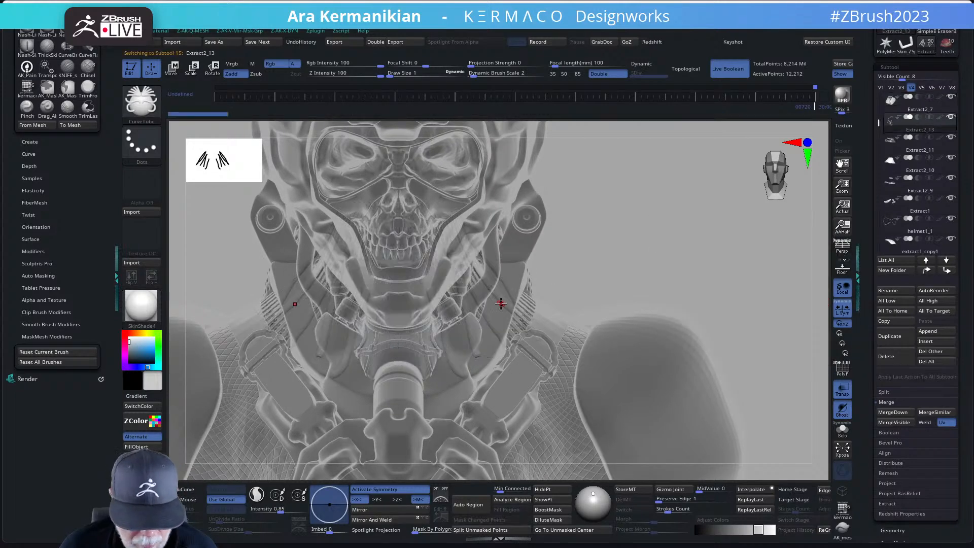
{"action": "key", "text": "s"}
{"action": "left_click_drag", "start_coordinate": [614, 269], "coordinate": [659, 268]}
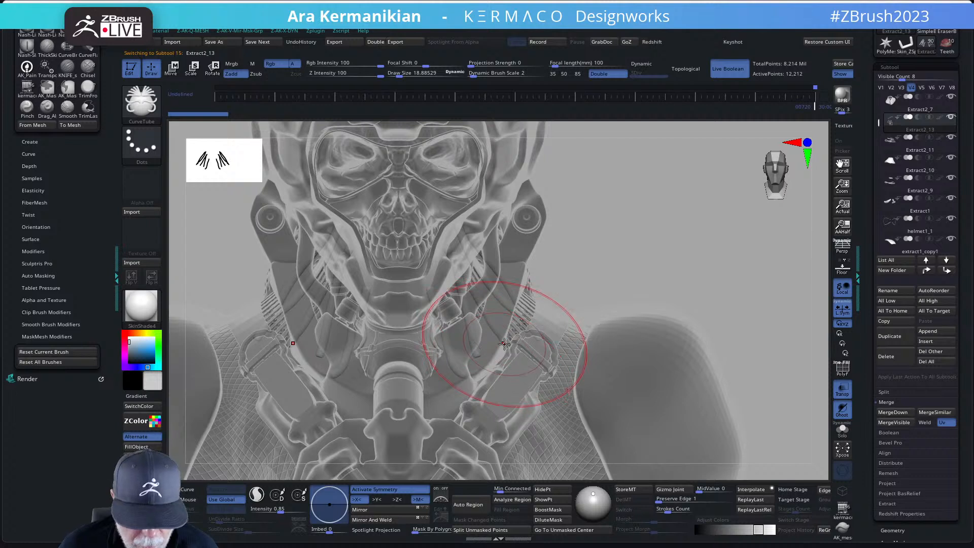
{"action": "key", "text": "s"}
{"action": "left_click_drag", "start_coordinate": [643, 288], "coordinate": [620, 296]}
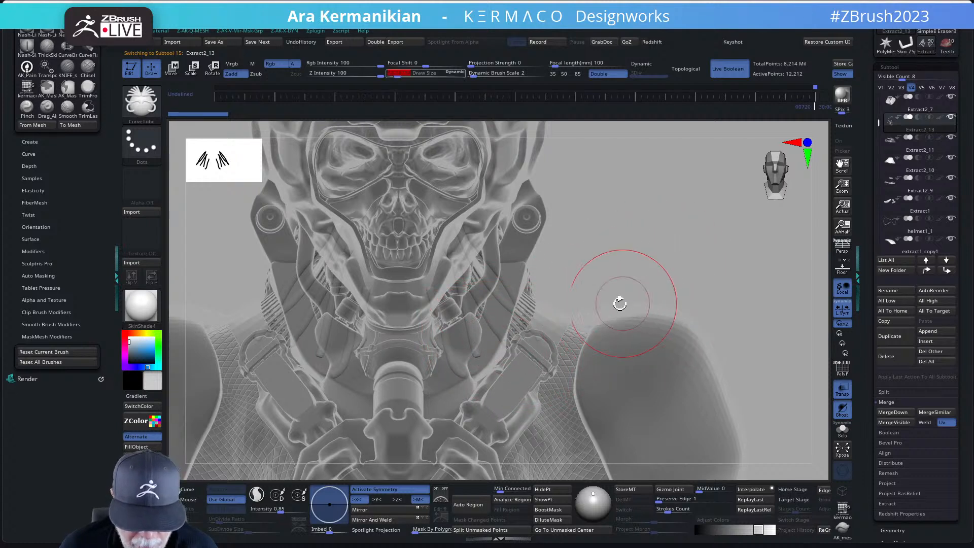
{"action": "left_click", "coordinate": [686, 69]}
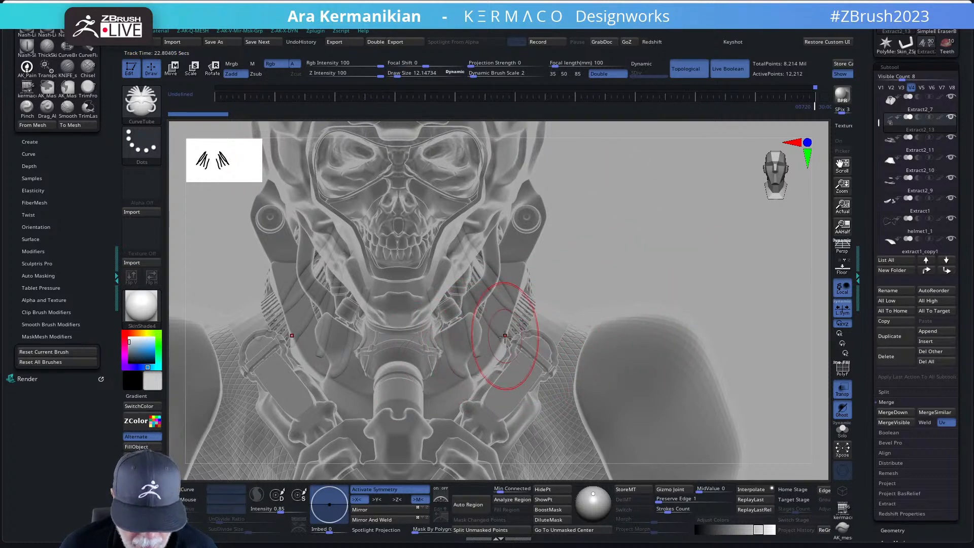
{"action": "left_click_drag", "start_coordinate": [556, 310], "coordinate": [558, 310]}
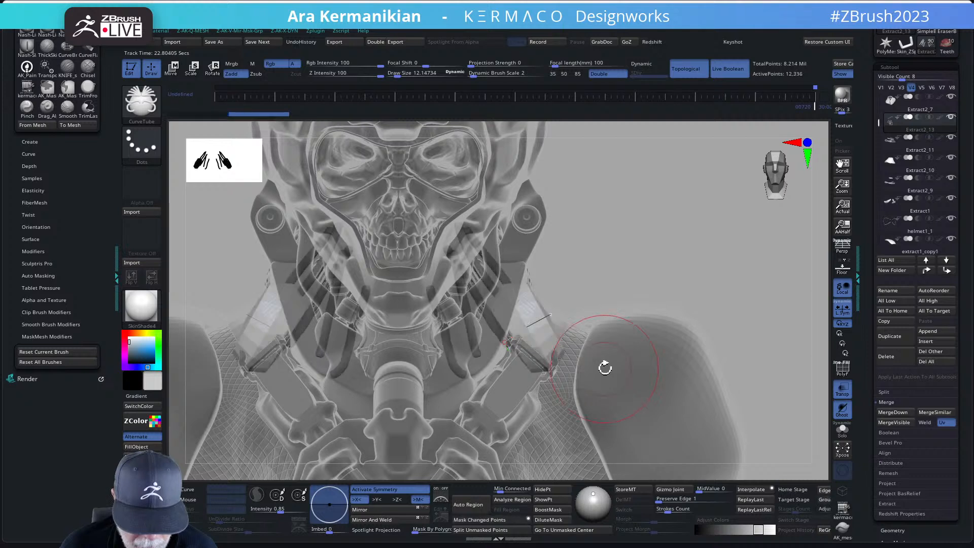
{"action": "key", "text": "ctrl+z"}
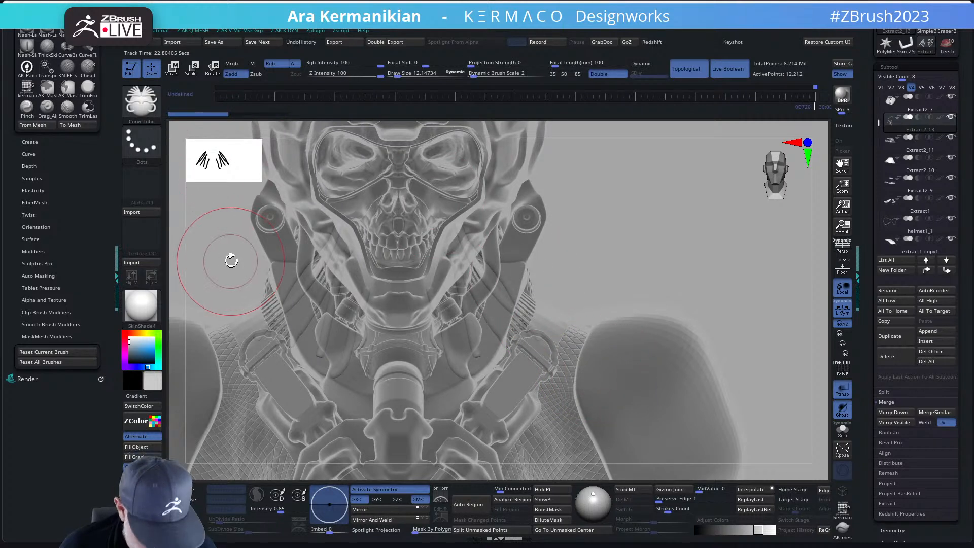
Step: Switch to the Move brush with Topological enabled and nudge a tube into place at the side of the neck
{"action": "key", "text": "b"}
{"action": "key", "text": "m"}
{"action": "key", "text": "v"}
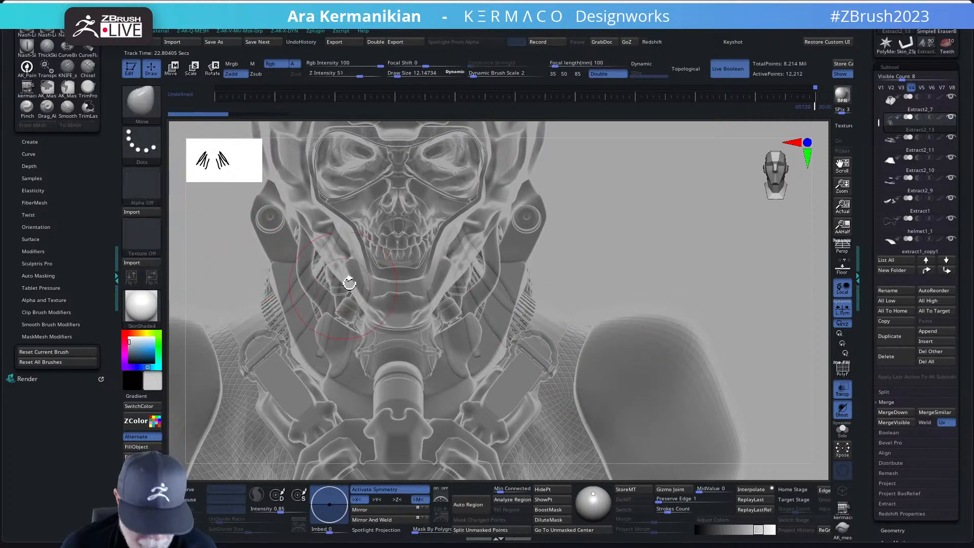
{"action": "left_click", "coordinate": [676, 71]}
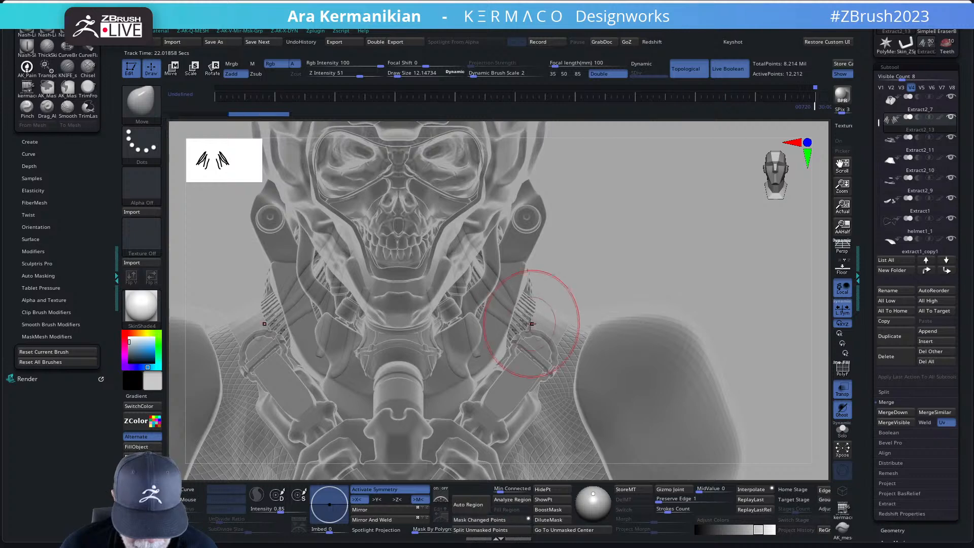
{"action": "left_click_drag", "start_coordinate": [677, 284], "coordinate": [634, 299]}
{"action": "key", "text": "ctrl"}
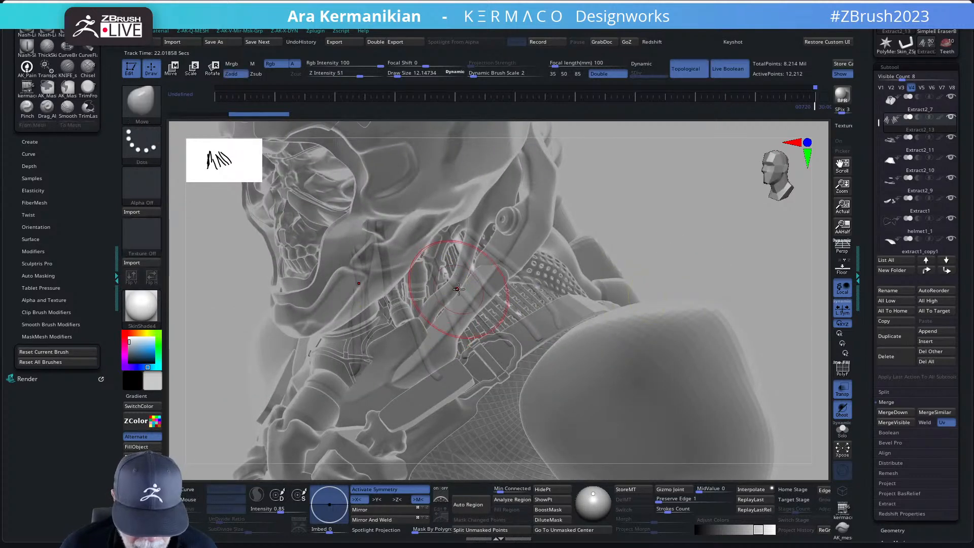
{"action": "left_click_drag", "start_coordinate": [466, 283], "coordinate": [461, 282]}
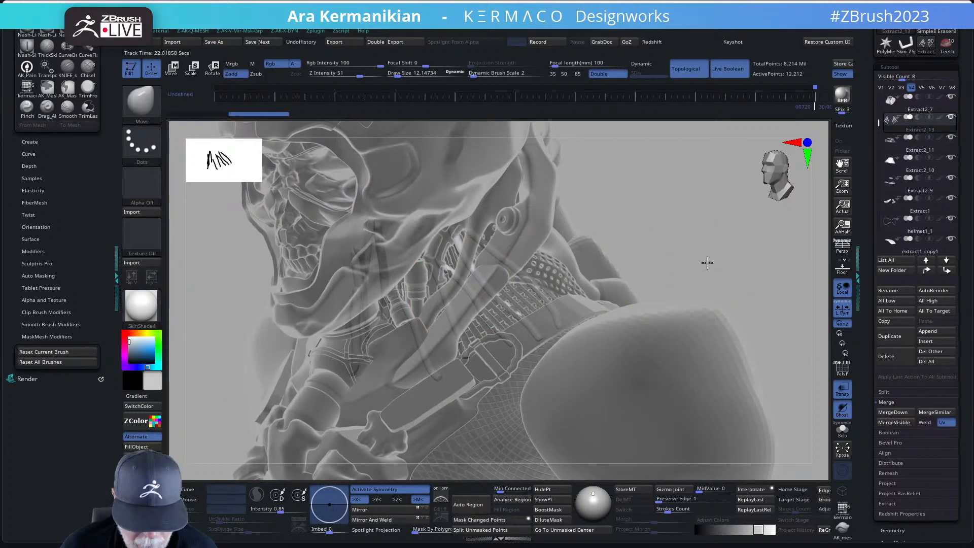
Step: Turn off transparency and adjust the tubes above the shoulder strap, checking their layout in Solo mode
{"action": "mouse_move", "coordinate": [706, 263]}
{"action": "left_mouse_down"}
{"action": "mouse_move", "coordinate": [716, 258]}
{"action": "mouse_move", "coordinate": [836, 339]}
{"action": "left_mouse_up"}
{"action": "left_click", "coordinate": [842, 390]}
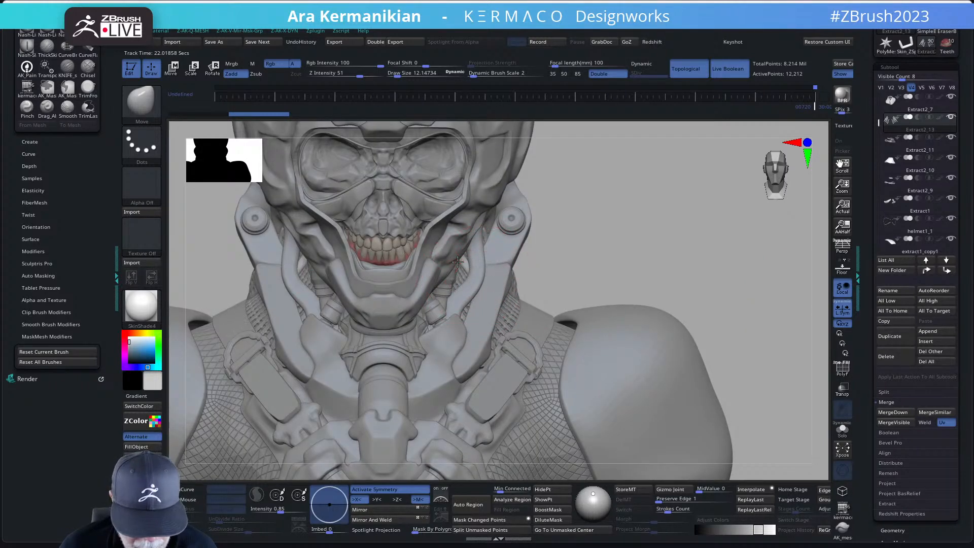
{"action": "key", "text": "ctrl+shift+z"}
{"action": "key", "text": "ctrl+shift+z"}
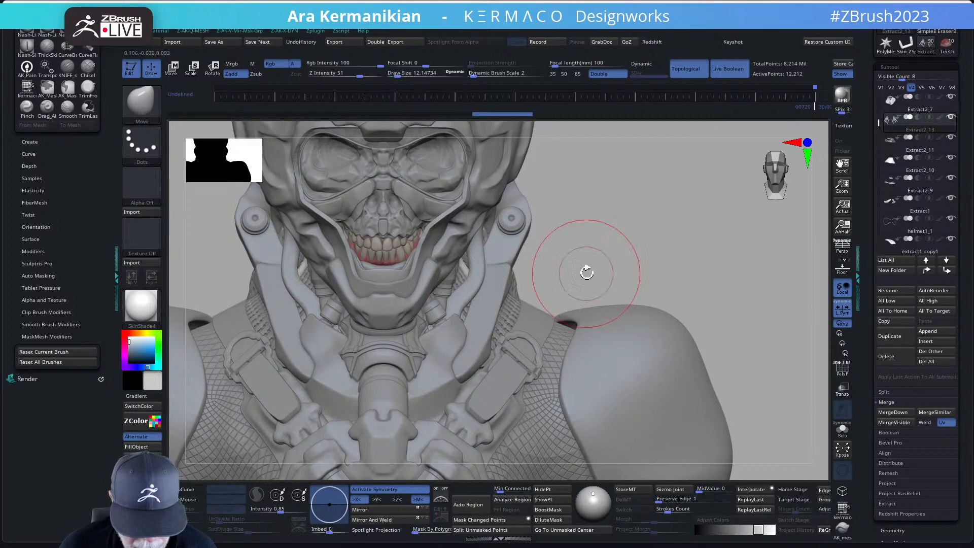
{"action": "mouse_move", "coordinate": [583, 272]}
{"action": "left_mouse_down"}
{"action": "mouse_move", "coordinate": [505, 326]}
{"action": "mouse_move", "coordinate": [516, 314]}
{"action": "mouse_move", "coordinate": [494, 303]}
{"action": "mouse_move", "coordinate": [522, 326]}
{"action": "left_mouse_up"}
{"action": "left_click_drag", "start_coordinate": [624, 228], "coordinate": [662, 223]}
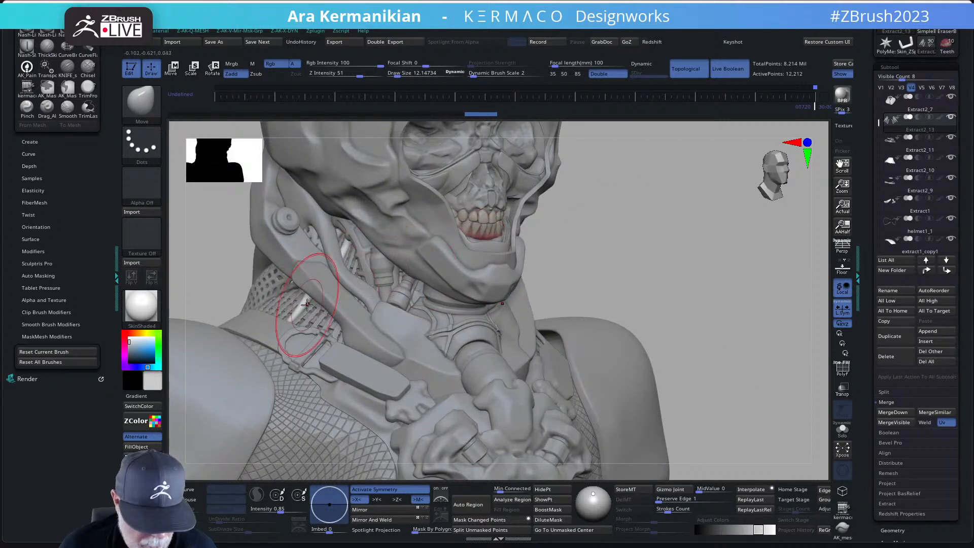
{"action": "left_click_drag", "start_coordinate": [293, 315], "coordinate": [300, 311]}
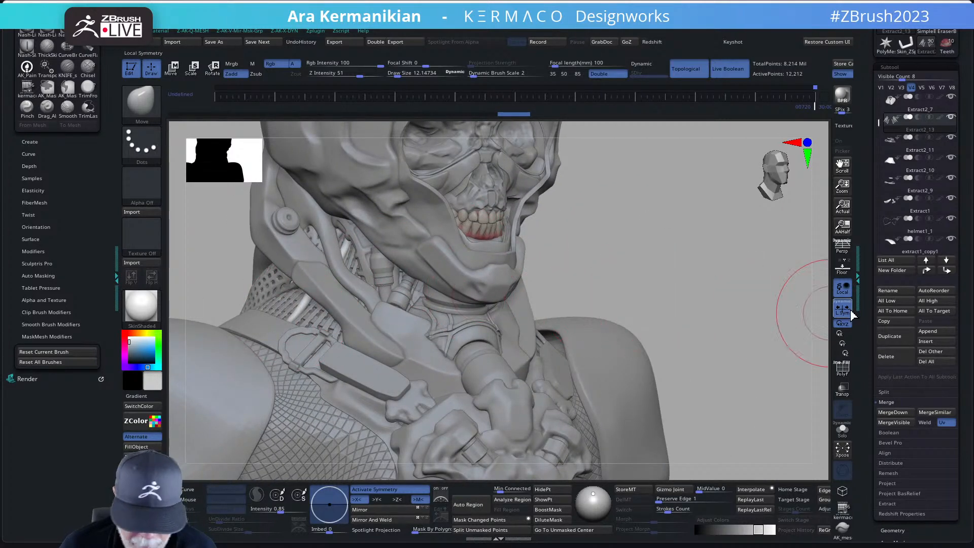
{"action": "left_click", "coordinate": [842, 429]}
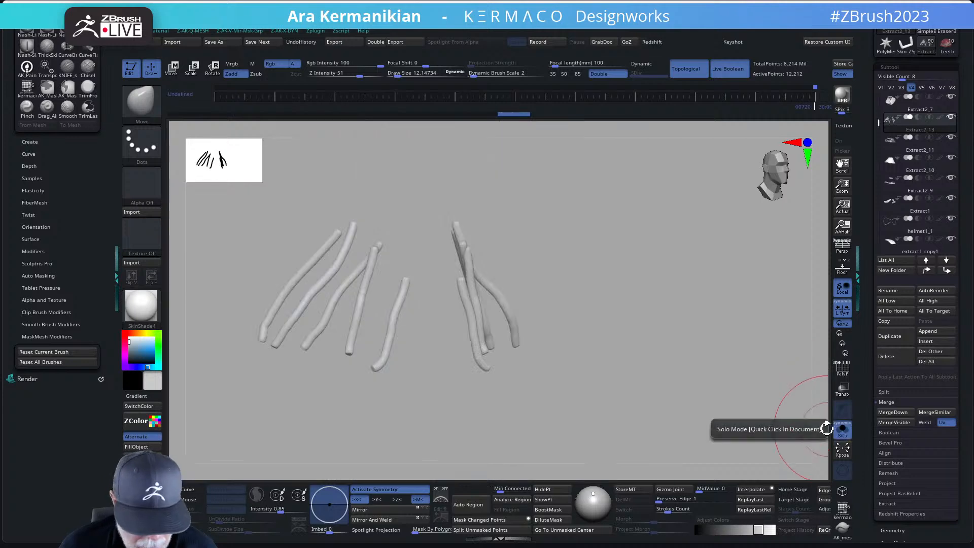
{"action": "left_click", "coordinate": [727, 405]}
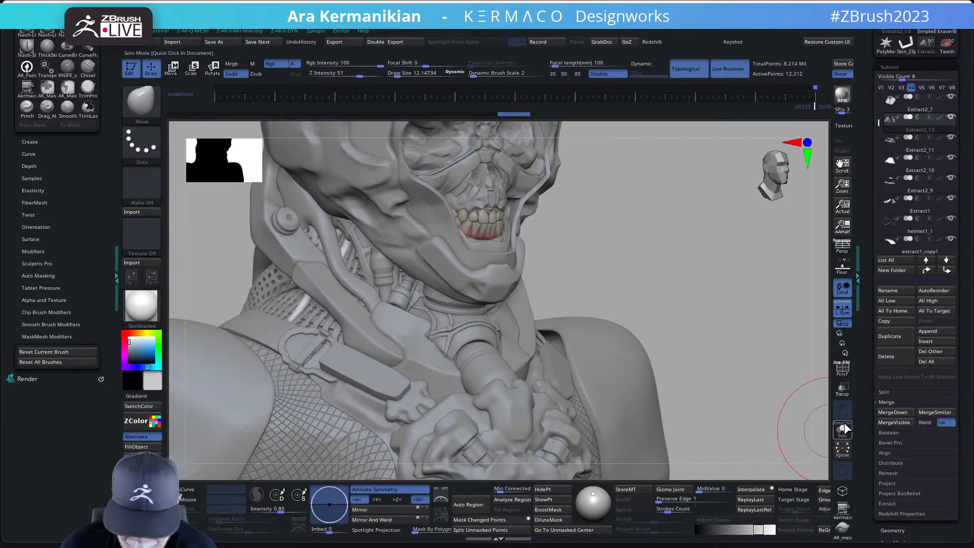
Step: Turn transparency on and use the Move Elastic brush with Topological enabled to reposition the tubes against the neck cloth
{"action": "left_click", "coordinate": [842, 390]}
{"action": "left_click_drag", "start_coordinate": [671, 311], "coordinate": [688, 359]}
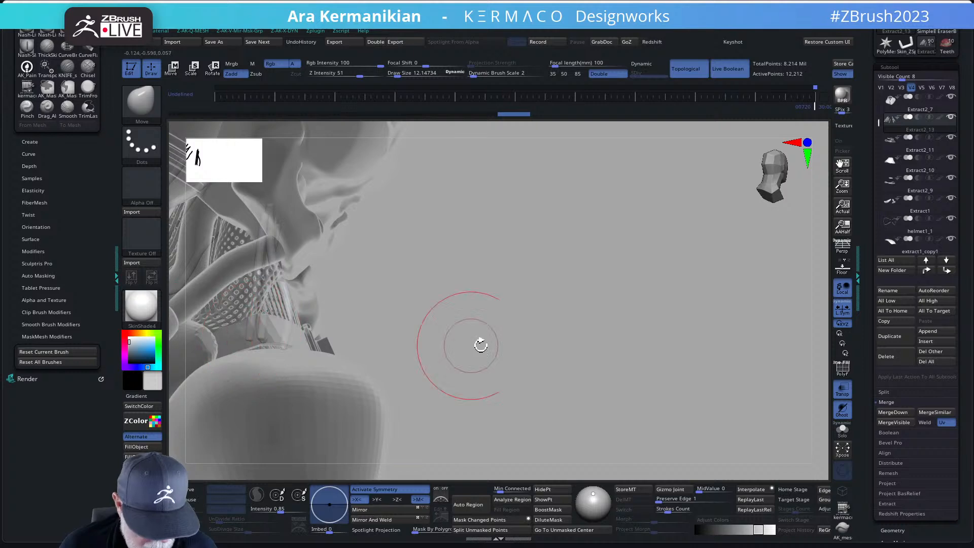
{"action": "left_click_drag", "start_coordinate": [480, 343], "coordinate": [399, 333]}
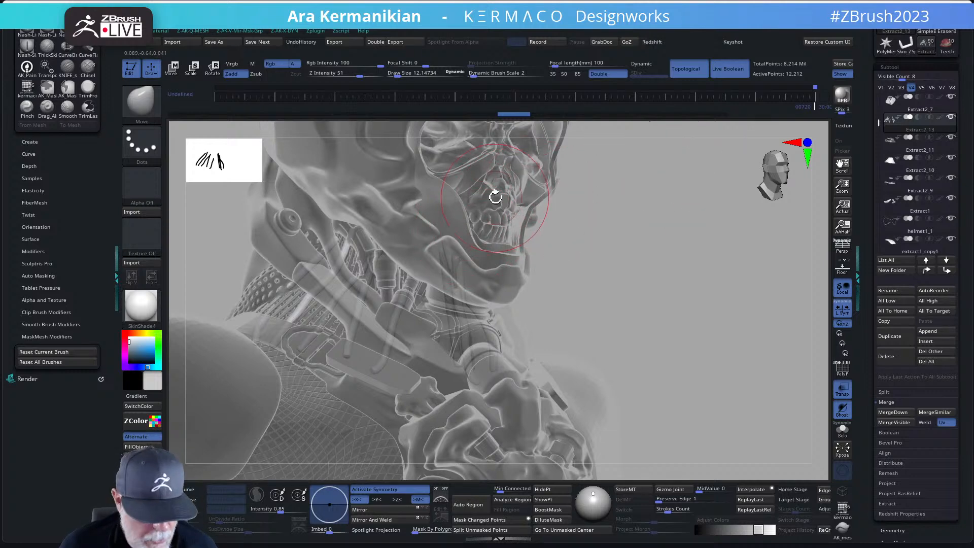
{"action": "key", "text": "ctrl+q"}
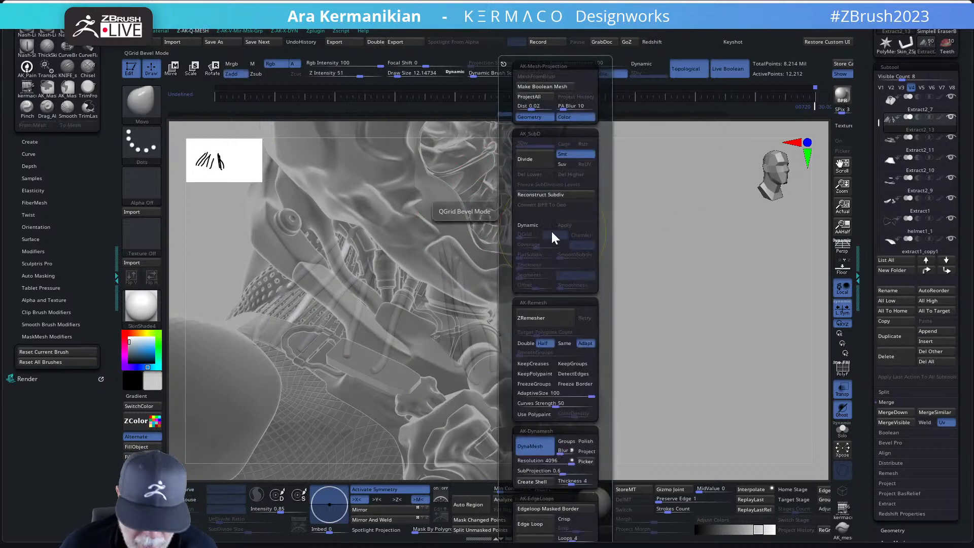
{"action": "key", "text": "ctrl+q"}
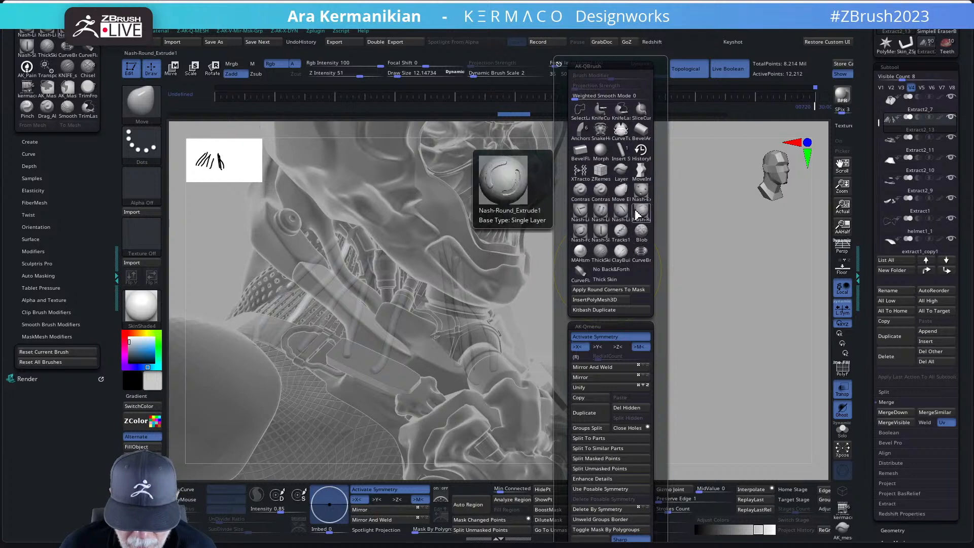
{"action": "left_click", "coordinate": [686, 68]}
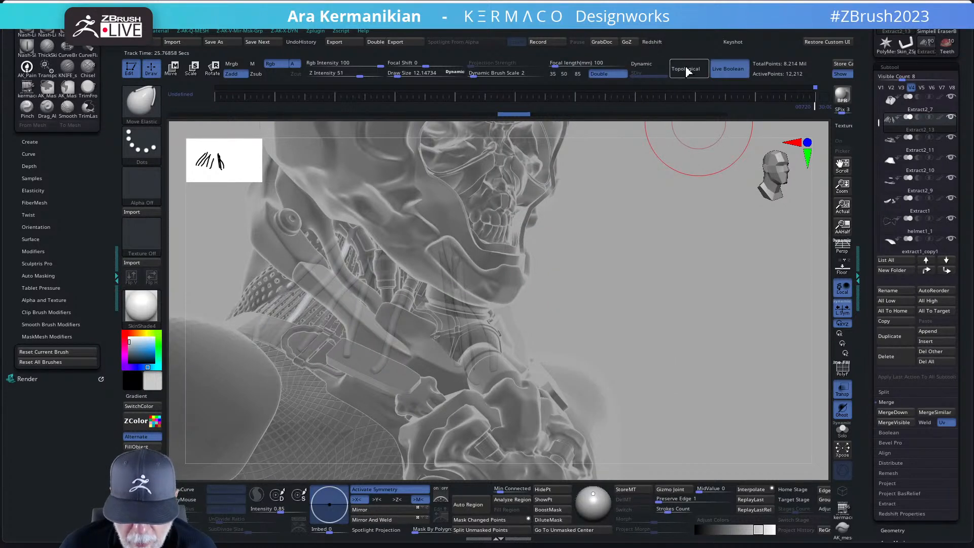
{"action": "left_click_drag", "start_coordinate": [361, 298], "coordinate": [356, 292]}
{"action": "mouse_move", "coordinate": [631, 354]}
{"action": "left_mouse_down"}
{"action": "mouse_move", "coordinate": [516, 348]}
{"action": "mouse_move", "coordinate": [531, 340]}
{"action": "left_mouse_up"}
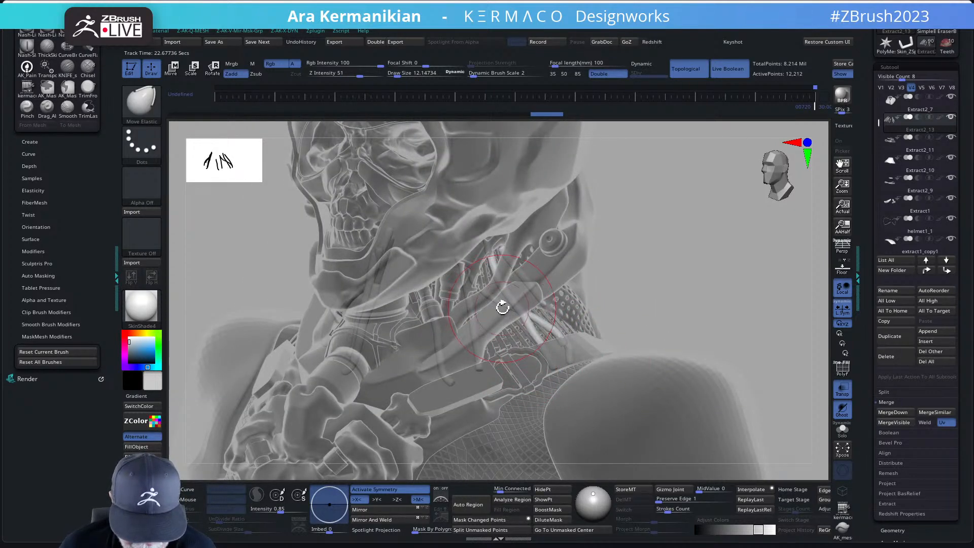
{"action": "mouse_move", "coordinate": [502, 304]}
{"action": "left_mouse_down"}
{"action": "mouse_move", "coordinate": [510, 296]}
{"action": "mouse_move", "coordinate": [484, 278]}
{"action": "mouse_move", "coordinate": [480, 252]}
{"action": "left_mouse_up"}
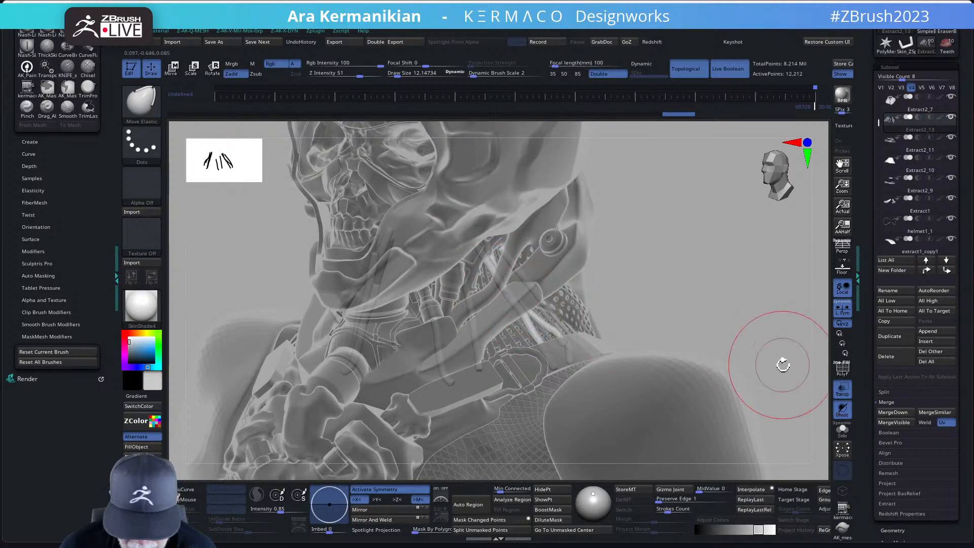
Step: Turn off transparency and shape the tubes between the jaw frame, the perforated neck cloth and the shoulder
{"action": "left_click", "coordinate": [842, 390]}
{"action": "left_click_drag", "start_coordinate": [789, 370], "coordinate": [755, 370]}
{"action": "left_click_drag", "start_coordinate": [551, 339], "coordinate": [555, 342]}
{"action": "left_click_drag", "start_coordinate": [493, 252], "coordinate": [491, 256]}
{"action": "left_click_drag", "start_coordinate": [777, 266], "coordinate": [770, 261]}
{"action": "left_click_drag", "start_coordinate": [569, 311], "coordinate": [585, 308]}
{"action": "left_click_drag", "start_coordinate": [589, 329], "coordinate": [607, 327]}
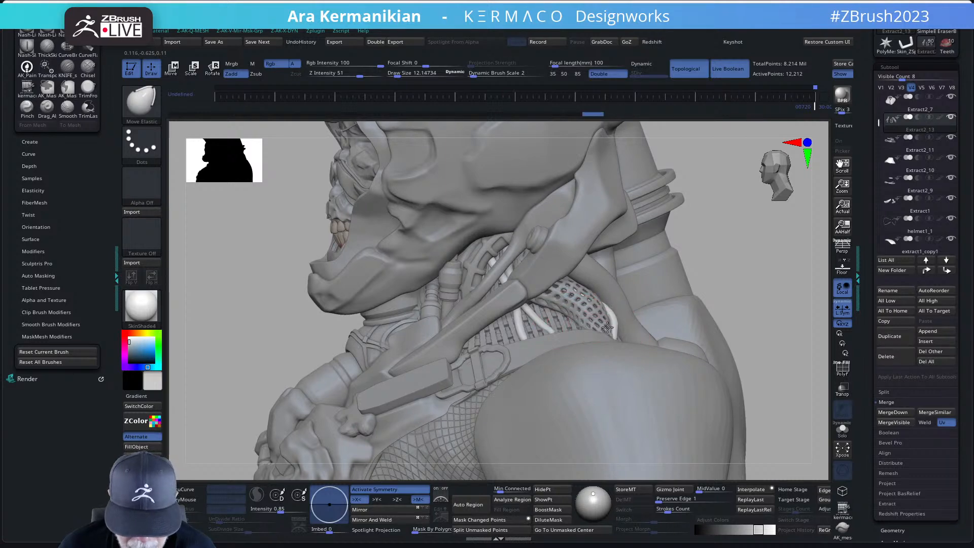
{"action": "mouse_move", "coordinate": [728, 257]}
{"action": "left_mouse_down"}
{"action": "mouse_move", "coordinate": [748, 269]}
{"action": "mouse_move", "coordinate": [780, 257]}
{"action": "mouse_move", "coordinate": [760, 291]}
{"action": "left_mouse_up"}
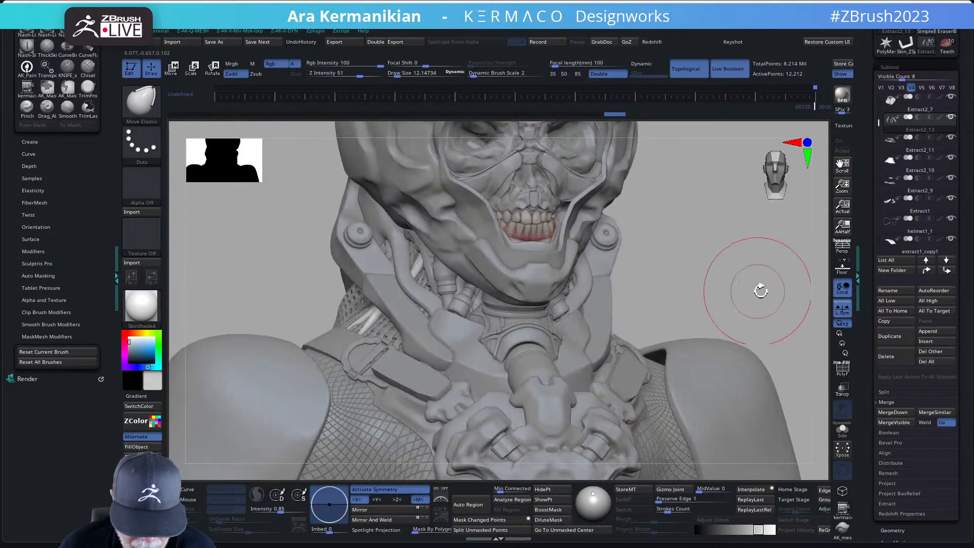
Step: Isolate the tubes, bend the foremost tube's lower end forward and up, and show the full model again
{"action": "left_click", "coordinate": [843, 430]}
{"action": "mouse_move", "coordinate": [595, 250]}
{"action": "left_mouse_down"}
{"action": "mouse_move", "coordinate": [565, 137]}
{"action": "mouse_move", "coordinate": [598, 132]}
{"action": "mouse_move", "coordinate": [579, 215]}
{"action": "mouse_move", "coordinate": [590, 251]}
{"action": "mouse_move", "coordinate": [626, 278]}
{"action": "left_mouse_up"}
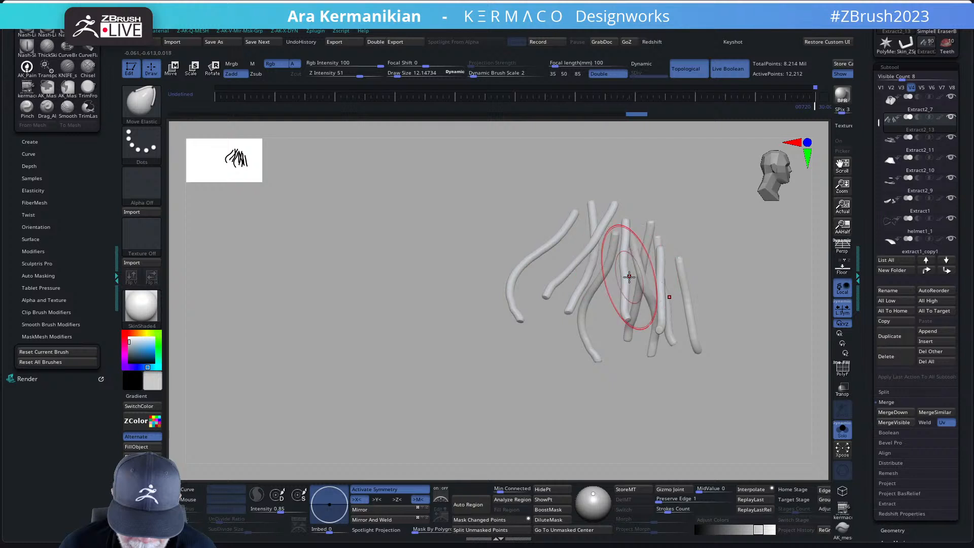
{"action": "mouse_move", "coordinate": [816, 304]}
{"action": "left_mouse_down"}
{"action": "mouse_move", "coordinate": [736, 310]}
{"action": "mouse_move", "coordinate": [528, 277]}
{"action": "left_mouse_up"}
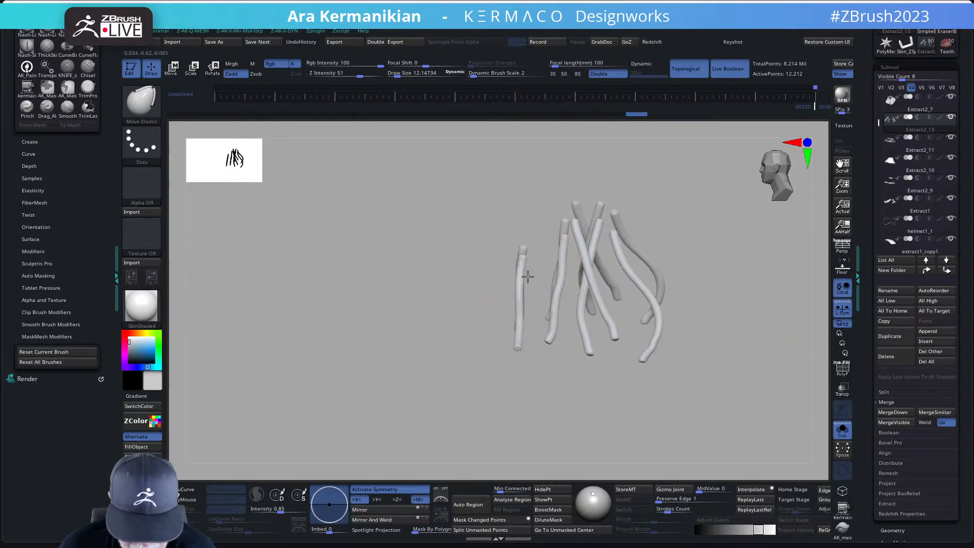
{"action": "mouse_move", "coordinate": [501, 354]}
{"action": "left_mouse_down"}
{"action": "mouse_move", "coordinate": [522, 333]}
{"action": "mouse_move", "coordinate": [505, 325]}
{"action": "left_mouse_up"}
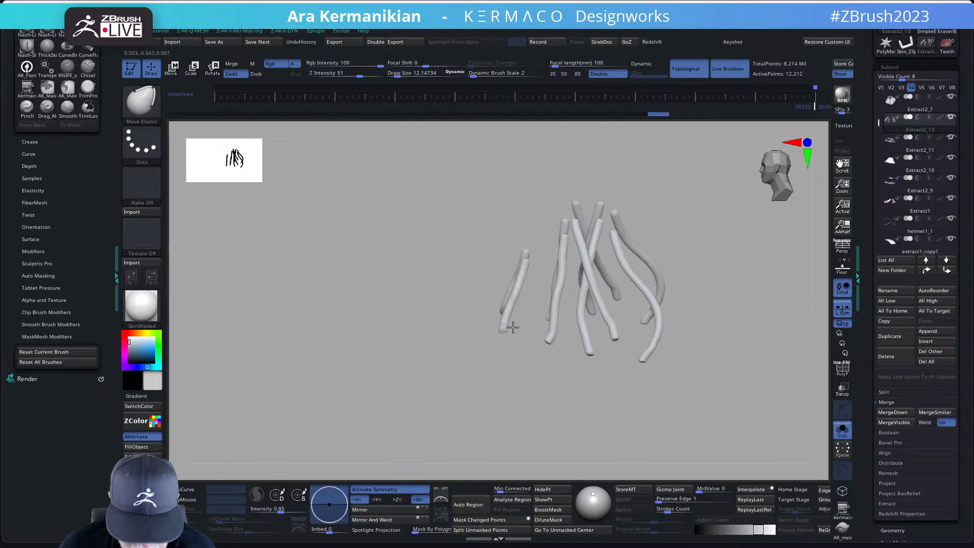
{"action": "left_click_drag", "start_coordinate": [511, 280], "coordinate": [507, 281]}
{"action": "left_click_drag", "start_coordinate": [591, 384], "coordinate": [659, 394]}
{"action": "left_click", "coordinate": [844, 430]}
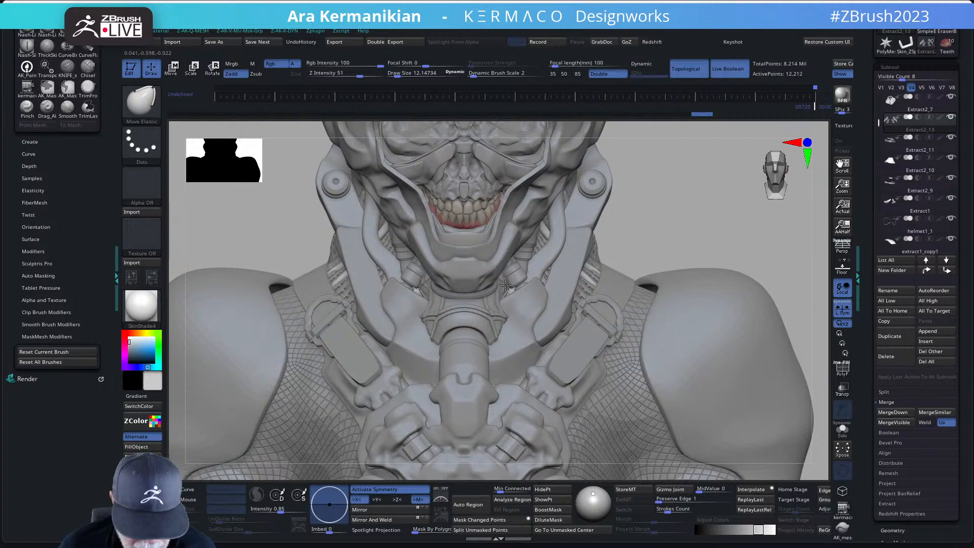
Step: Raise the foremost tube beside the jaw's small pistons, working in Solo mode and returning to the full model
{"action": "mouse_move", "coordinate": [513, 287]}
{"action": "left_mouse_down"}
{"action": "mouse_move", "coordinate": [546, 296]}
{"action": "mouse_move", "coordinate": [529, 294]}
{"action": "left_mouse_up"}
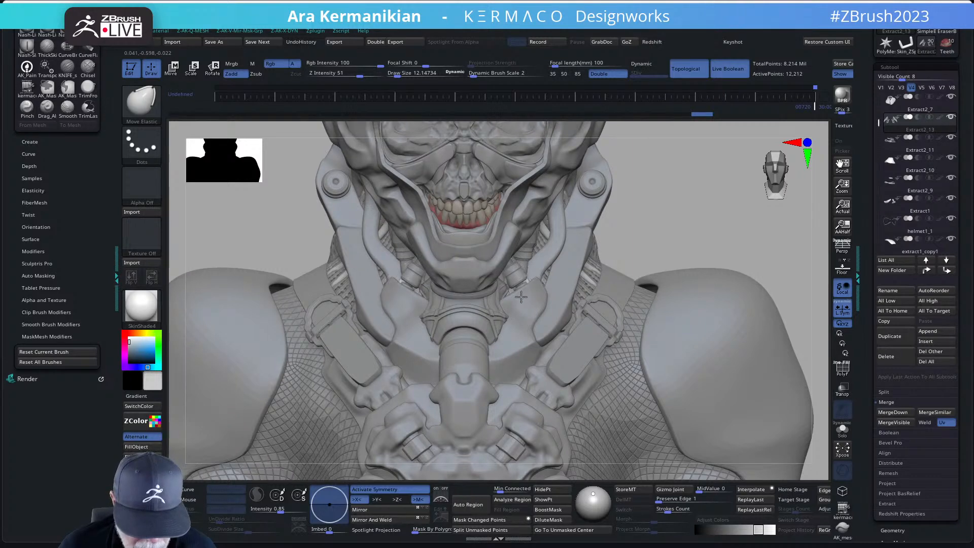
{"action": "left_click_drag", "start_coordinate": [652, 239], "coordinate": [520, 301]}
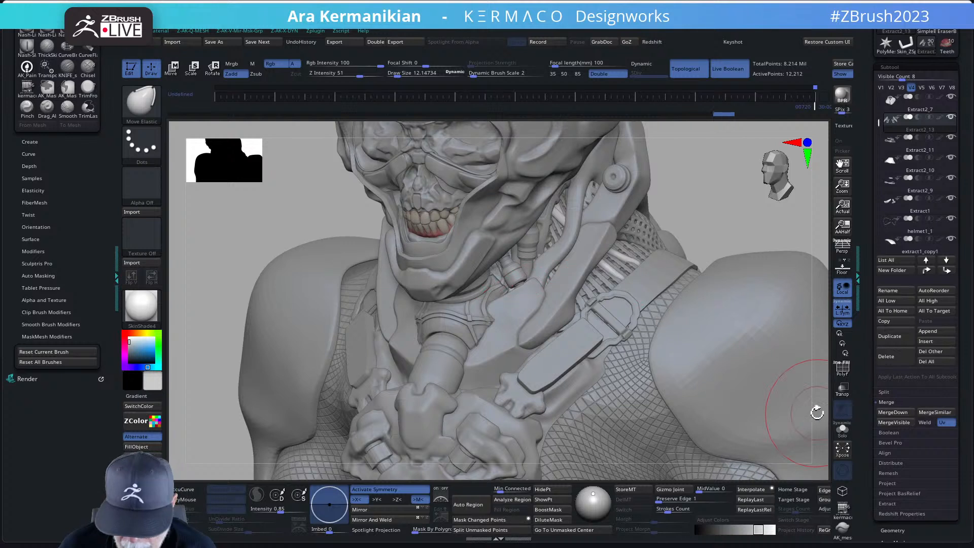
{"action": "left_click", "coordinate": [843, 430]}
{"action": "mouse_move", "coordinate": [516, 286]}
{"action": "left_mouse_down"}
{"action": "mouse_move", "coordinate": [532, 273]}
{"action": "mouse_move", "coordinate": [523, 229]}
{"action": "mouse_move", "coordinate": [528, 255]}
{"action": "left_mouse_up"}
{"action": "key", "text": "s"}
{"action": "left_click_drag", "start_coordinate": [543, 299], "coordinate": [560, 291]}
{"action": "left_click", "coordinate": [844, 435]}
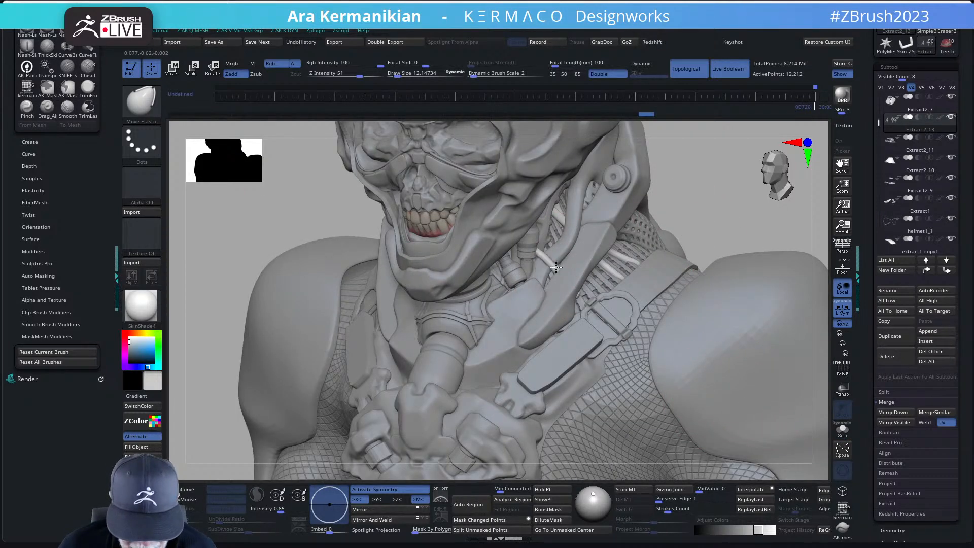
Step: Tuck the exposed front tube into the gap between the small neck pistons and the jaw frame
{"action": "left_click_drag", "start_coordinate": [692, 233], "coordinate": [721, 205], "text": "shift"}
{"action": "left_click_drag", "start_coordinate": [556, 264], "coordinate": [536, 266]}
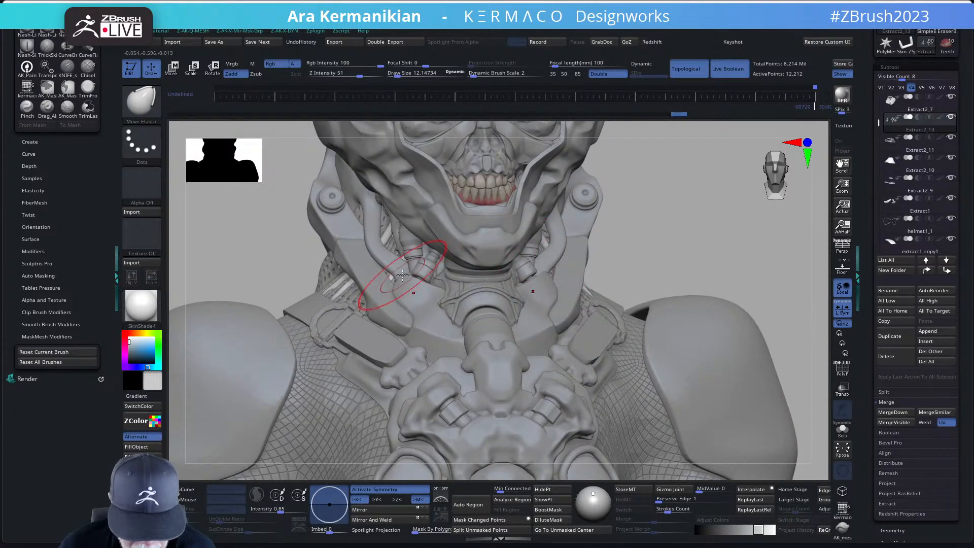
{"action": "mouse_move", "coordinate": [403, 279]}
{"action": "left_mouse_down"}
{"action": "mouse_move", "coordinate": [372, 281]}
{"action": "mouse_move", "coordinate": [406, 258]}
{"action": "left_mouse_up"}
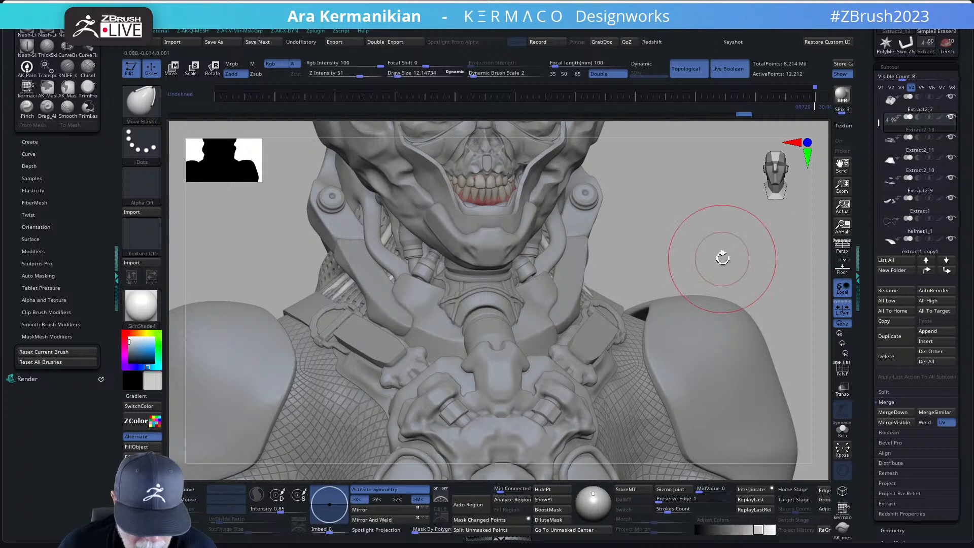
{"action": "mouse_move", "coordinate": [717, 254]}
{"action": "left_mouse_down"}
{"action": "mouse_move", "coordinate": [471, 314]}
{"action": "mouse_move", "coordinate": [491, 307]}
{"action": "left_mouse_up"}
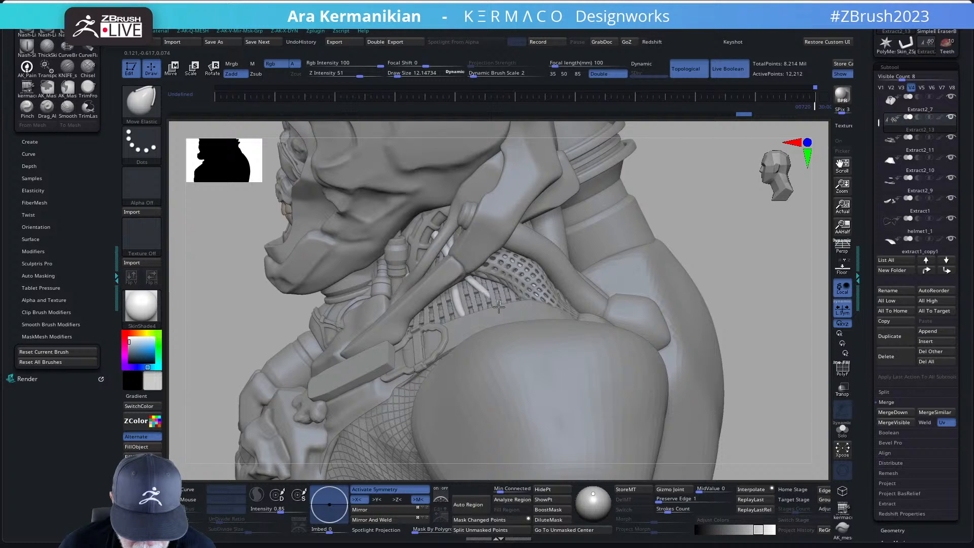
{"action": "mouse_move", "coordinate": [501, 304]}
{"action": "left_mouse_down"}
{"action": "mouse_move", "coordinate": [510, 304]}
{"action": "mouse_move", "coordinate": [490, 300]}
{"action": "mouse_move", "coordinate": [492, 309]}
{"action": "mouse_move", "coordinate": [457, 322]}
{"action": "mouse_move", "coordinate": [463, 310]}
{"action": "left_mouse_up"}
{"action": "key", "text": "ctrl+z"}
Step: Isolate the tubes, curve the straight front tube's lower end back toward the rear ones, and show the full model
{"action": "left_click_drag", "start_coordinate": [708, 259], "coordinate": [744, 257]}
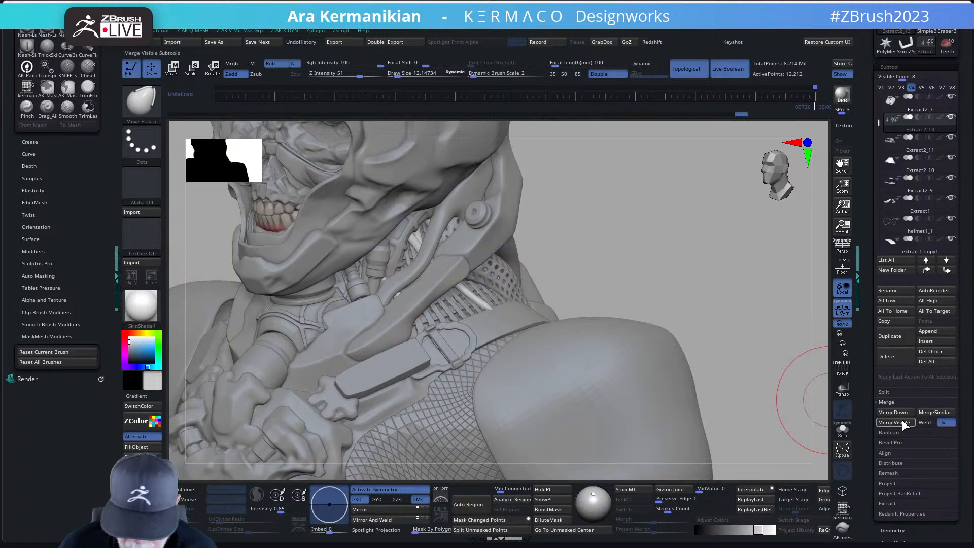
{"action": "left_click", "coordinate": [842, 430]}
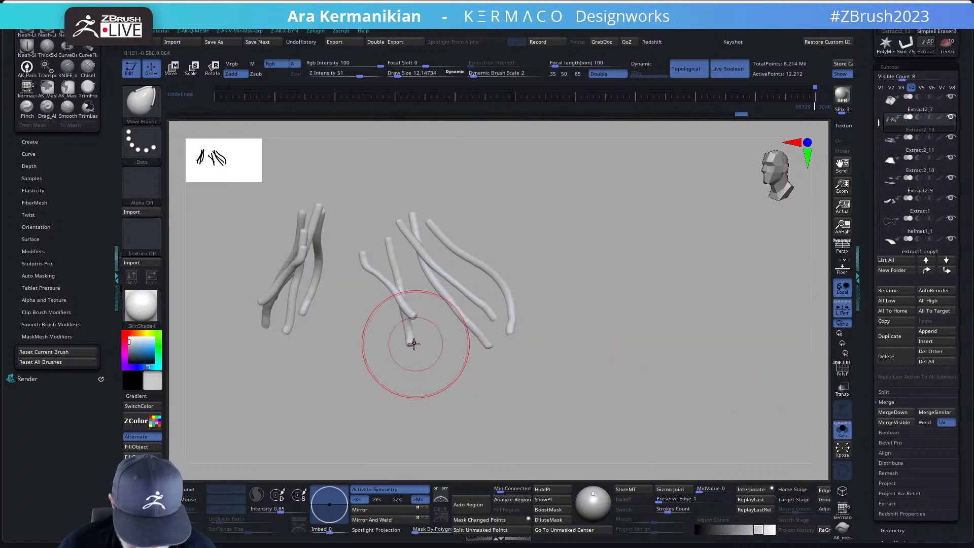
{"action": "left_click_drag", "start_coordinate": [411, 342], "coordinate": [444, 344]}
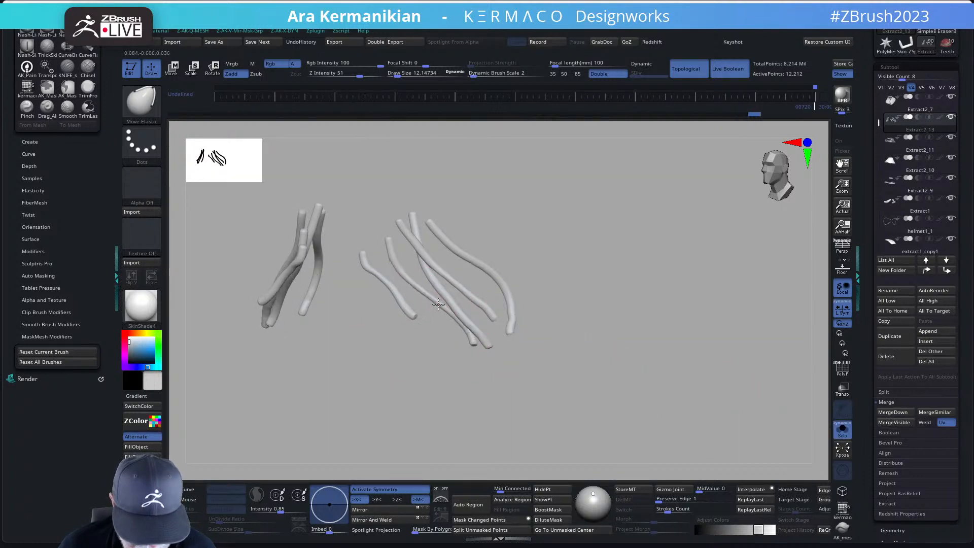
{"action": "left_click_drag", "start_coordinate": [504, 376], "coordinate": [470, 349]}
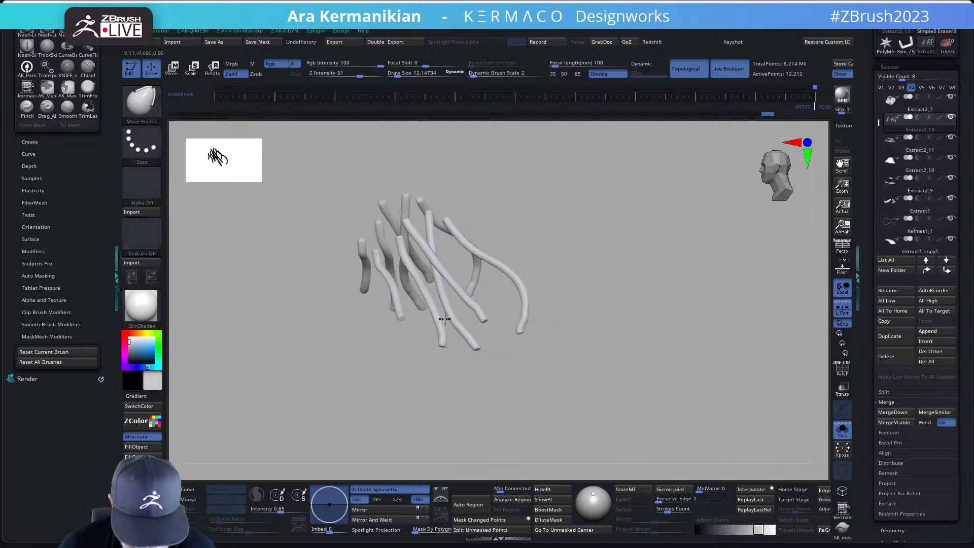
{"action": "left_click_drag", "start_coordinate": [558, 412], "coordinate": [625, 399]}
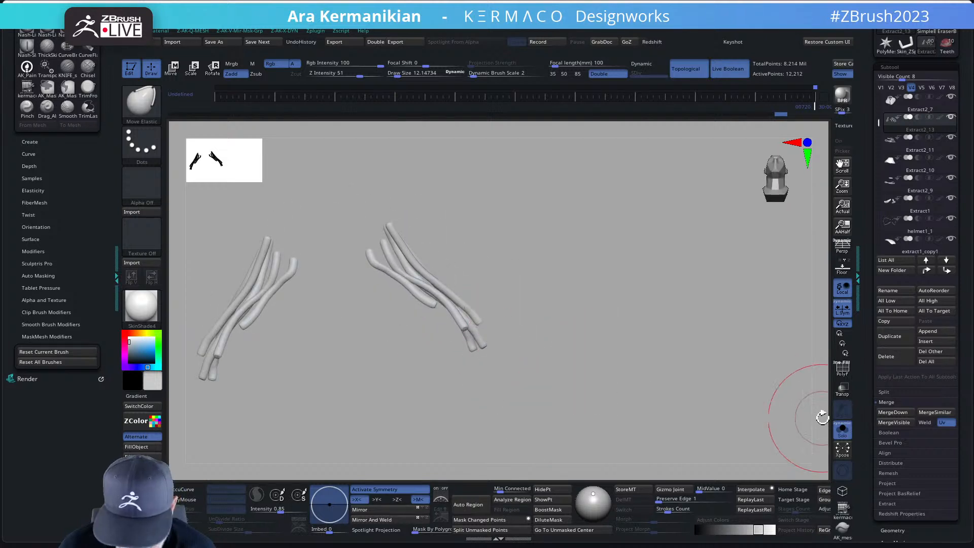
{"action": "left_click", "coordinate": [842, 431]}
{"action": "right_click_drag", "start_coordinate": [565, 282], "coordinate": [540, 304]}
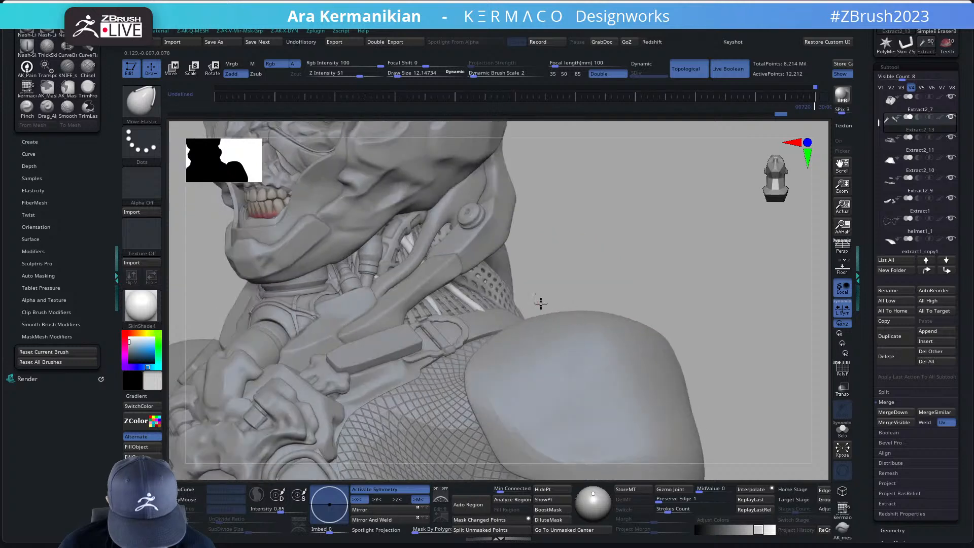
Step: Reduce the brush draw size to about 6 and reposition the tubes' lower ends over the woven neck cloth beneath the jaw frame
{"action": "left_click", "coordinate": [842, 431]}
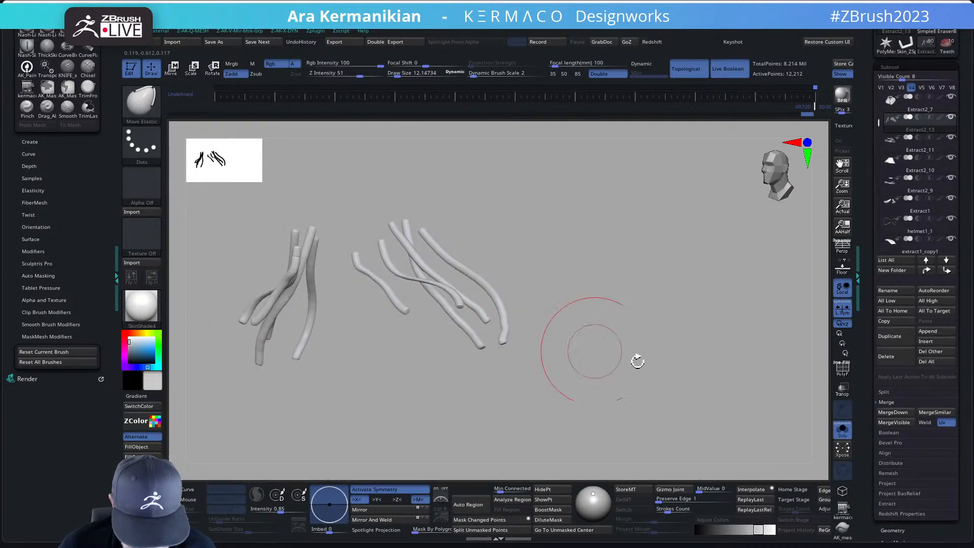
{"action": "left_click", "coordinate": [842, 431]}
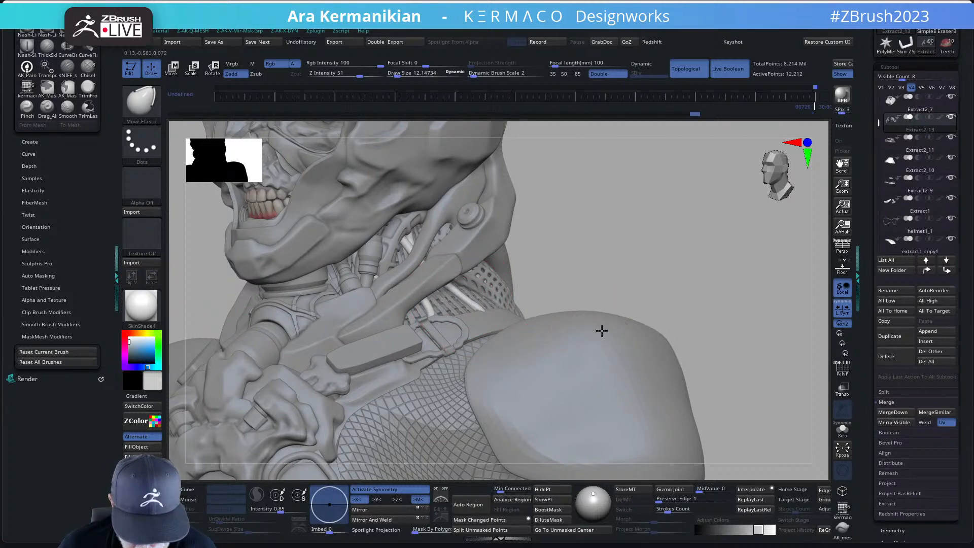
{"action": "left_click_drag", "start_coordinate": [641, 288], "coordinate": [523, 309]}
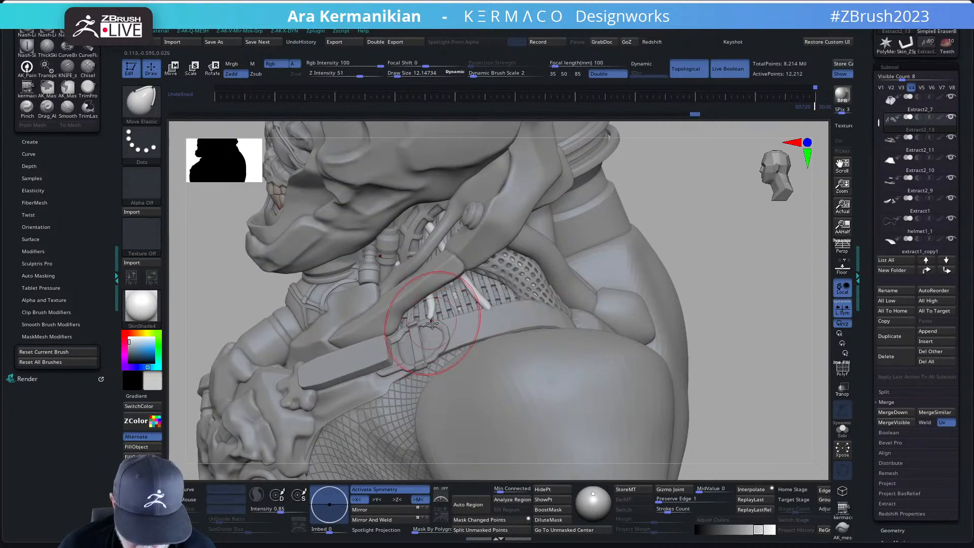
{"action": "key", "text": "s"}
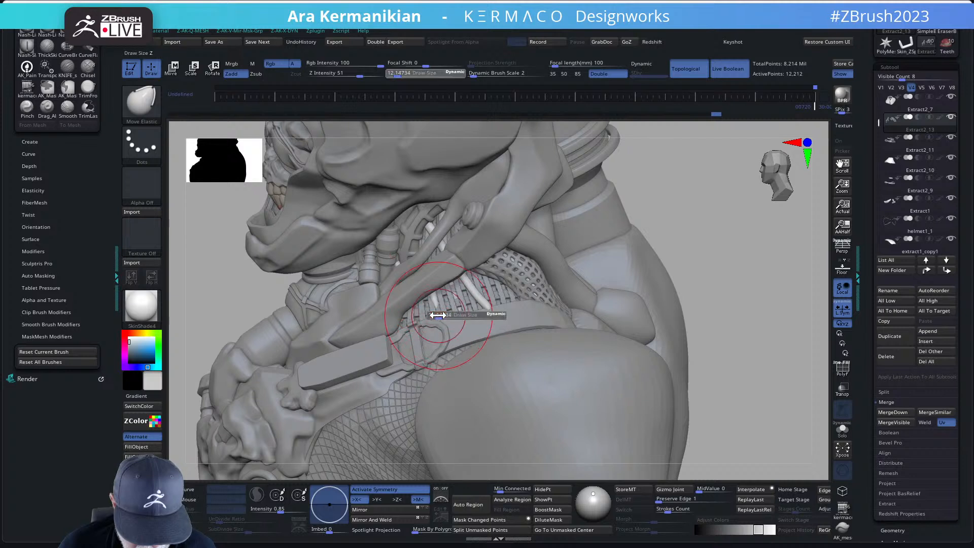
{"action": "left_click_drag", "start_coordinate": [434, 318], "coordinate": [440, 309]}
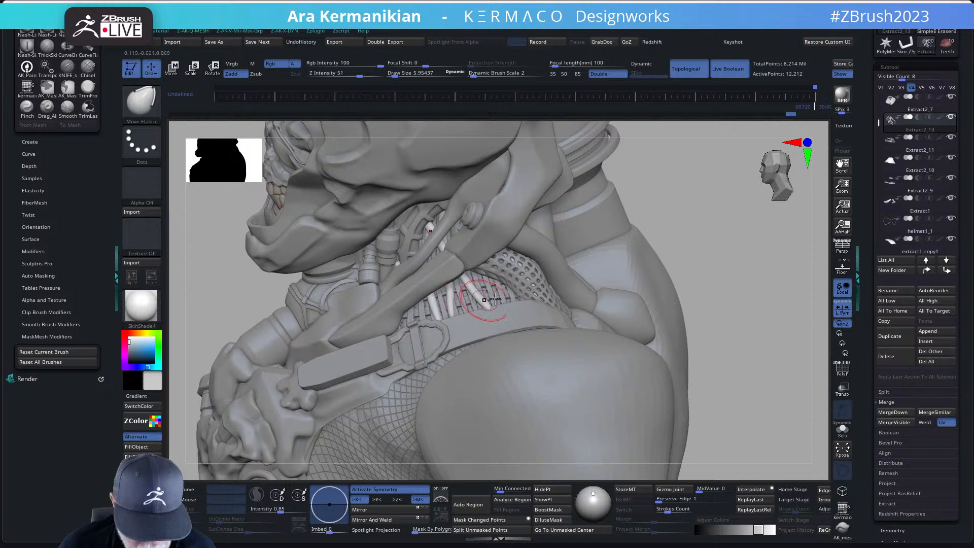
Step: Check the neck tubes from both sides and the front, and nudge their lower ends toward the shoulder strap buckle
{"action": "mouse_move", "coordinate": [676, 221]}
{"action": "left_mouse_down", "text": "alt"}
{"action": "mouse_move", "coordinate": [709, 222]}
{"action": "mouse_move", "coordinate": [724, 203]}
{"action": "mouse_move", "coordinate": [715, 220]}
{"action": "mouse_move", "coordinate": [660, 237]}
{"action": "mouse_move", "coordinate": [646, 252]}
{"action": "mouse_move", "coordinate": [663, 252]}
{"action": "mouse_move", "coordinate": [647, 257]}
{"action": "left_mouse_up", "text": "alt"}
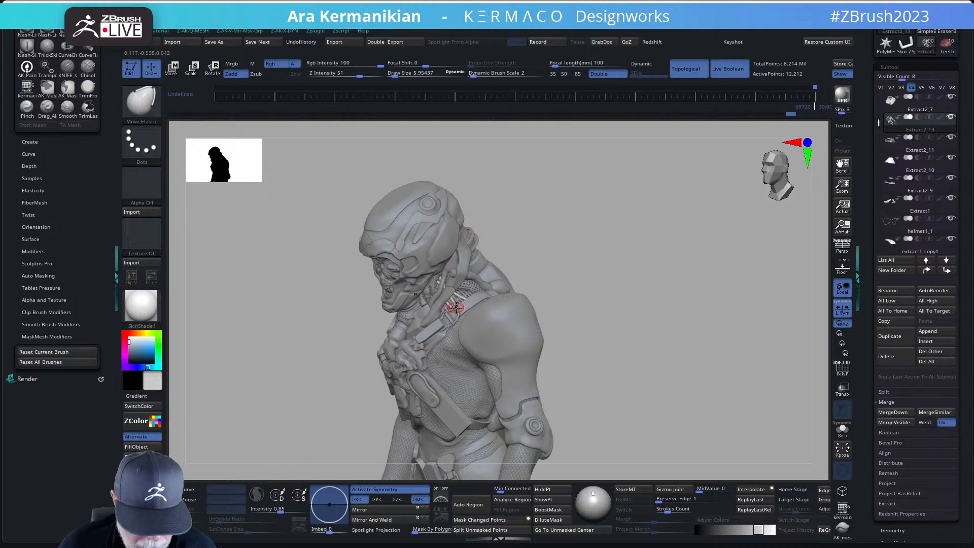
{"action": "mouse_move", "coordinate": [593, 293]}
{"action": "left_mouse_down"}
{"action": "mouse_move", "coordinate": [628, 281]}
{"action": "mouse_move", "coordinate": [644, 289]}
{"action": "mouse_move", "coordinate": [667, 259]}
{"action": "mouse_move", "coordinate": [708, 259]}
{"action": "mouse_move", "coordinate": [693, 258]}
{"action": "mouse_move", "coordinate": [715, 293]}
{"action": "left_mouse_up"}
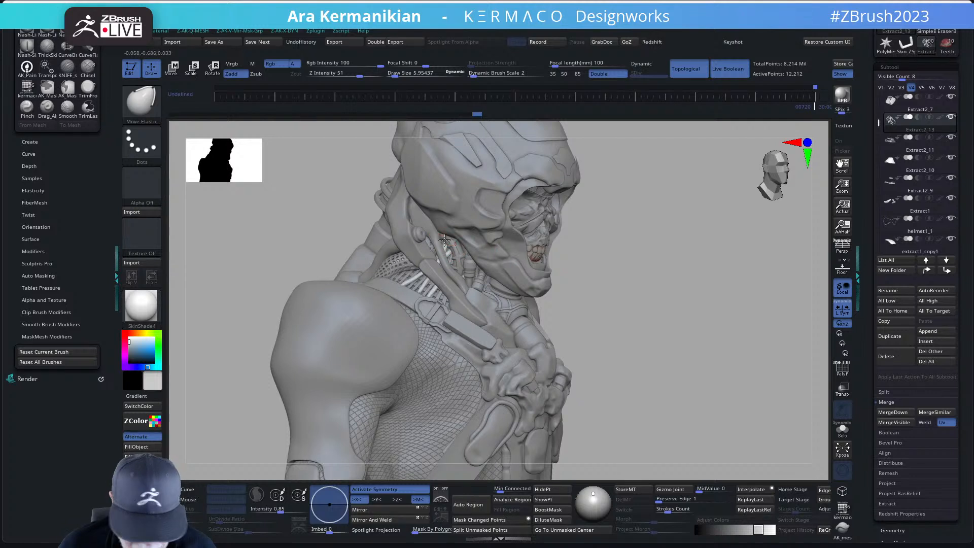
{"action": "left_click_drag", "start_coordinate": [642, 235], "coordinate": [481, 237]}
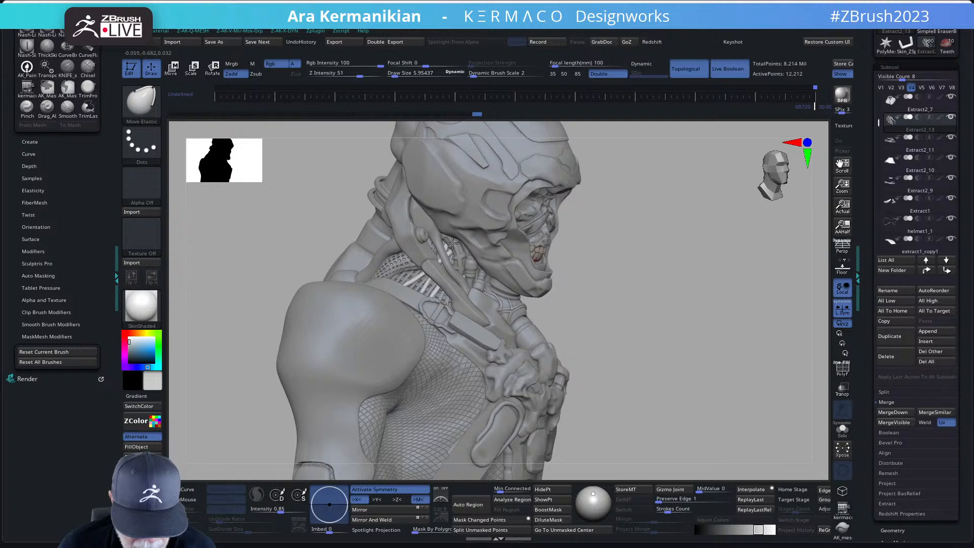
{"action": "left_click_drag", "start_coordinate": [654, 333], "coordinate": [507, 320]}
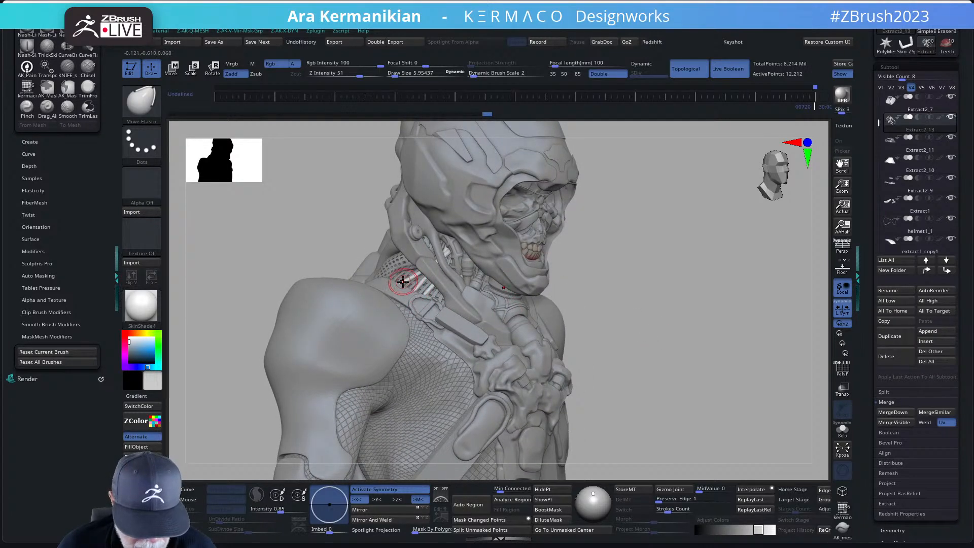
{"action": "mouse_move", "coordinate": [617, 330]}
{"action": "left_mouse_down"}
{"action": "mouse_move", "coordinate": [589, 326]}
{"action": "mouse_move", "coordinate": [667, 319]}
{"action": "left_mouse_up"}
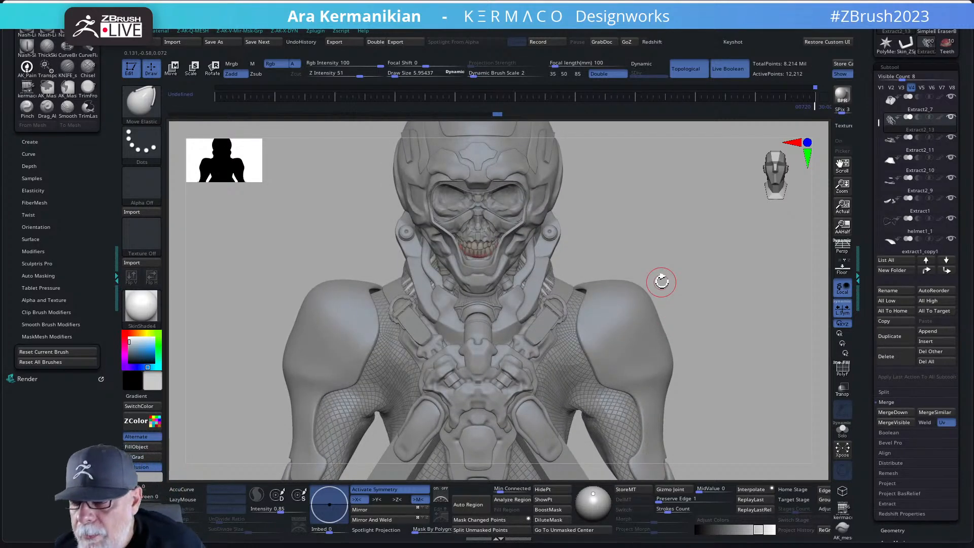
{"action": "mouse_move", "coordinate": [642, 276]}
{"action": "left_mouse_down"}
{"action": "mouse_move", "coordinate": [609, 276]}
{"action": "mouse_move", "coordinate": [623, 286]}
{"action": "mouse_move", "coordinate": [656, 264]}
{"action": "mouse_move", "coordinate": [659, 290]}
{"action": "left_mouse_up"}
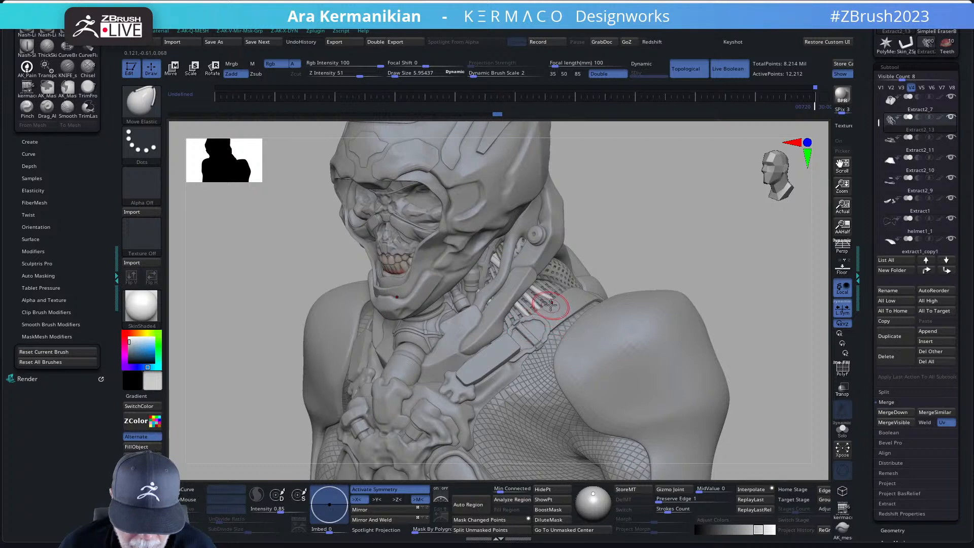
{"action": "left_click_drag", "start_coordinate": [551, 305], "coordinate": [527, 316]}
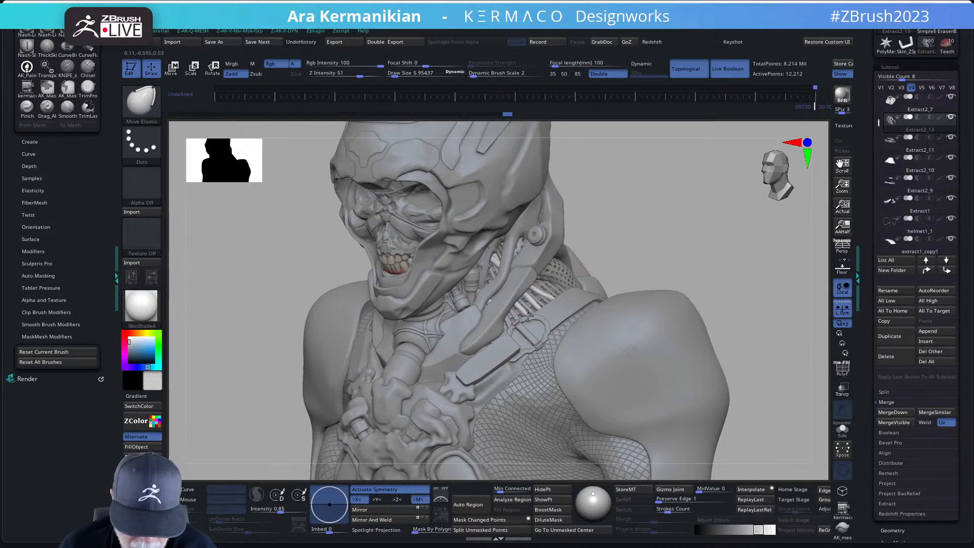
{"action": "left_click_drag", "start_coordinate": [668, 235], "coordinate": [702, 215]}
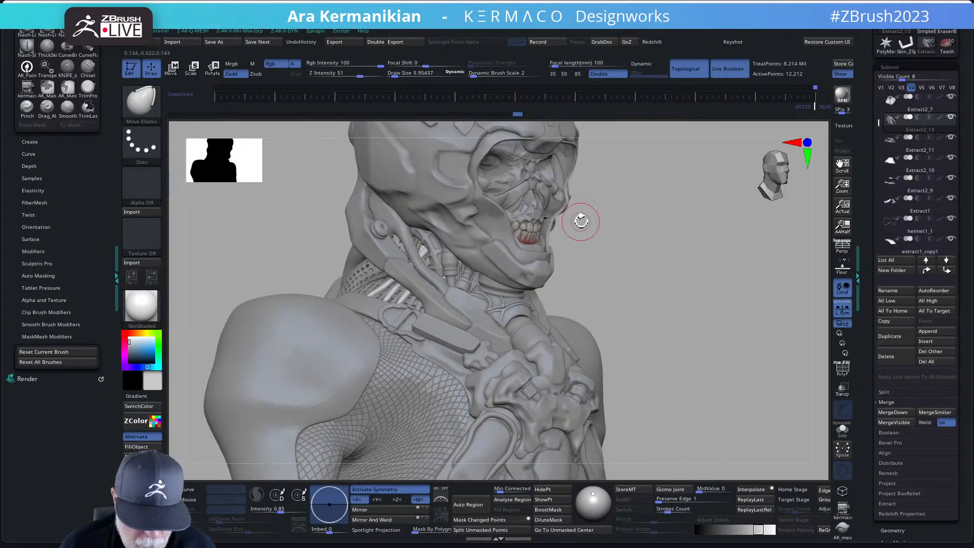
{"action": "left_click_drag", "start_coordinate": [634, 214], "coordinate": [637, 215]}
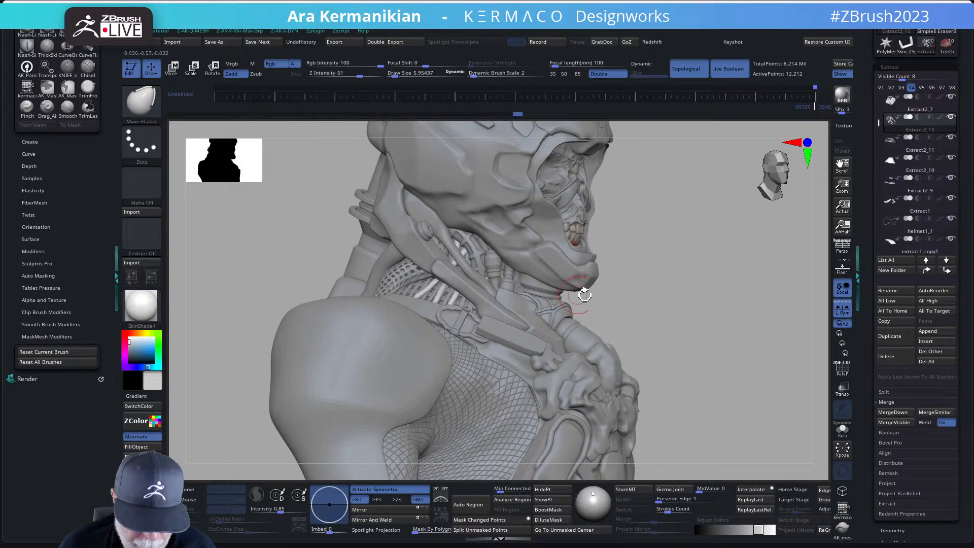
{"action": "left_click_drag", "start_coordinate": [646, 309], "coordinate": [678, 318]}
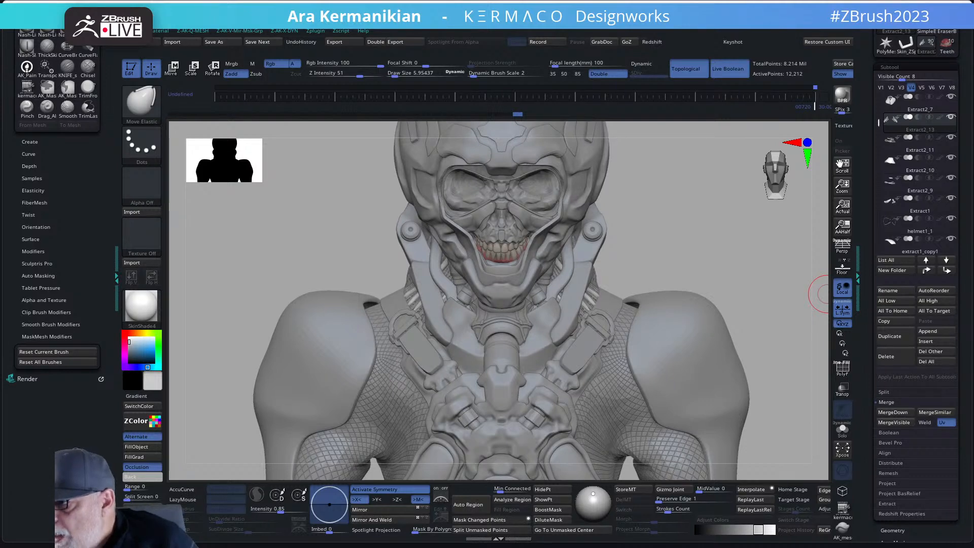
Step: Switch to the web browser and show the Instagram profile's post grid at 125% zoom
{"action": "left_click_drag", "start_coordinate": [973, 462], "coordinate": [638, 0]}
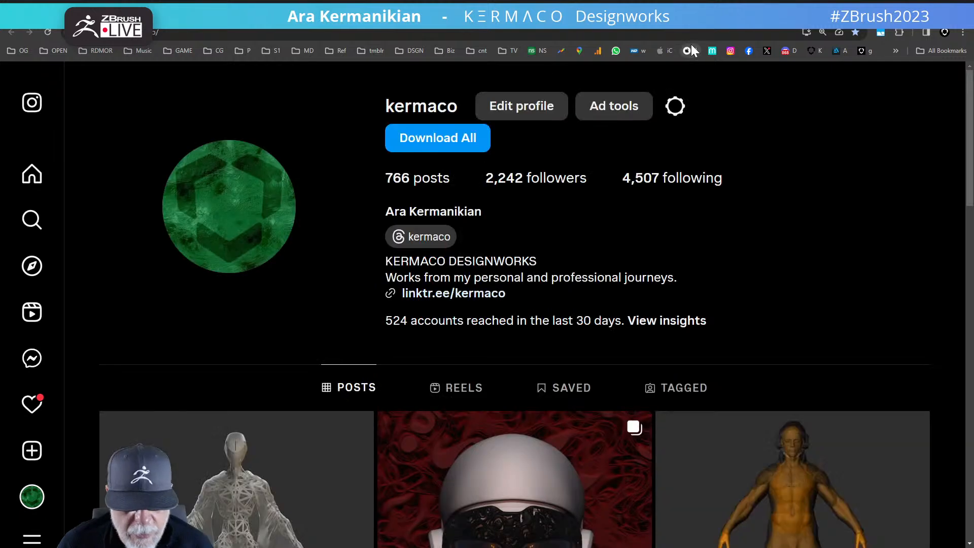
{"action": "scroll", "coordinate": [446, 449], "scroll_direction": "down", "scroll_amount": 3}
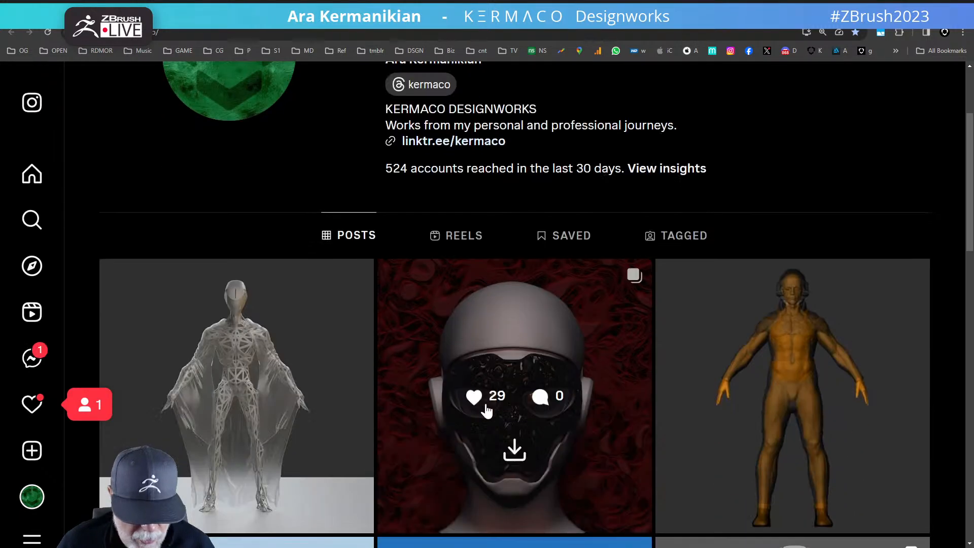
{"action": "key", "text": "ctrl+minus"}
{"action": "key", "text": "ctrl+minus"}
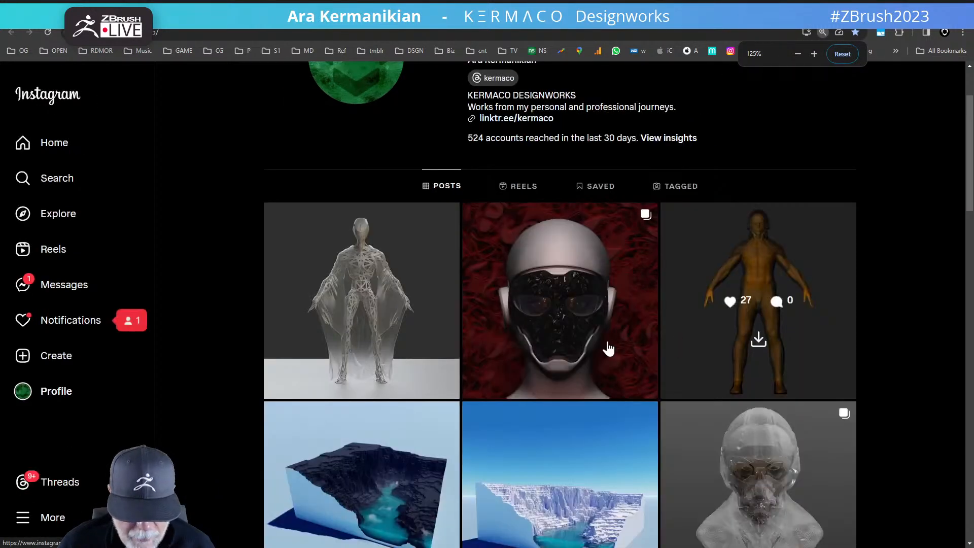
Step: View the translucent robed figure post and both images of the black-masked head post, and return to the profile header
{"action": "left_click", "coordinate": [354, 259]}
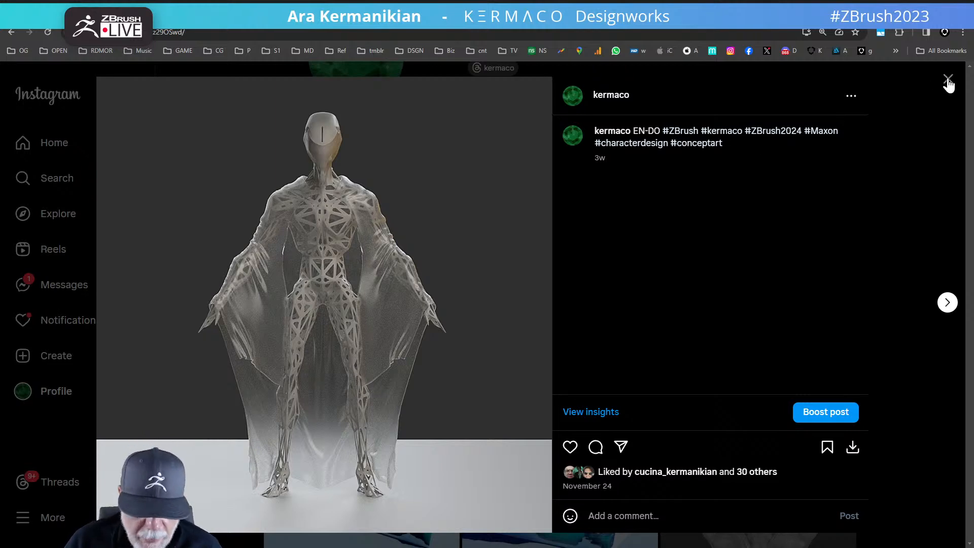
{"action": "key", "text": "Escape"}
{"action": "left_click", "coordinate": [602, 257]}
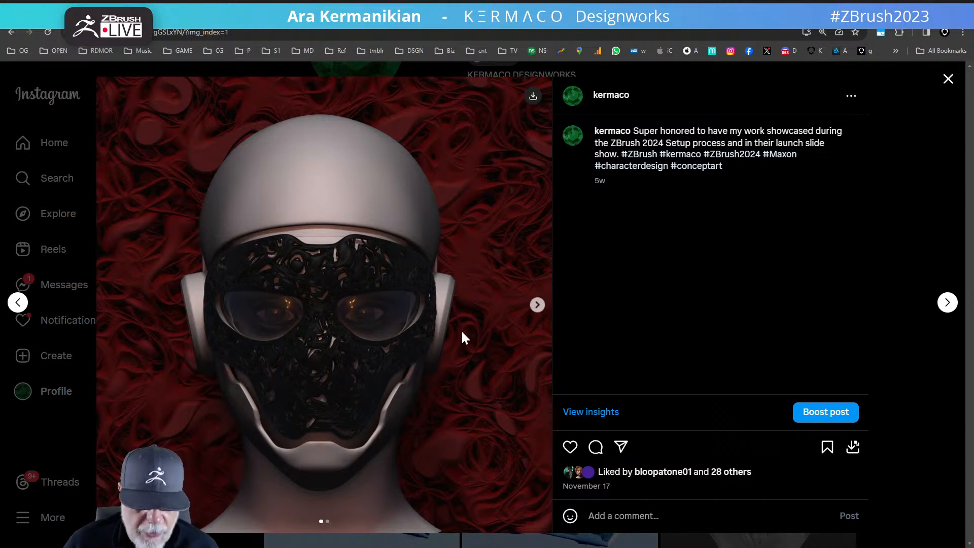
{"action": "left_click", "coordinate": [537, 305]}
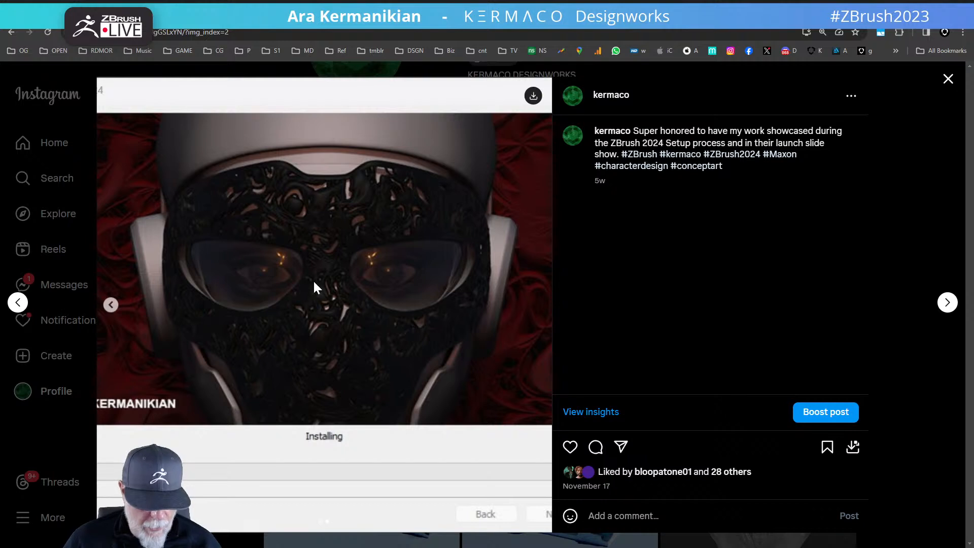
{"action": "left_click", "coordinate": [112, 306]}
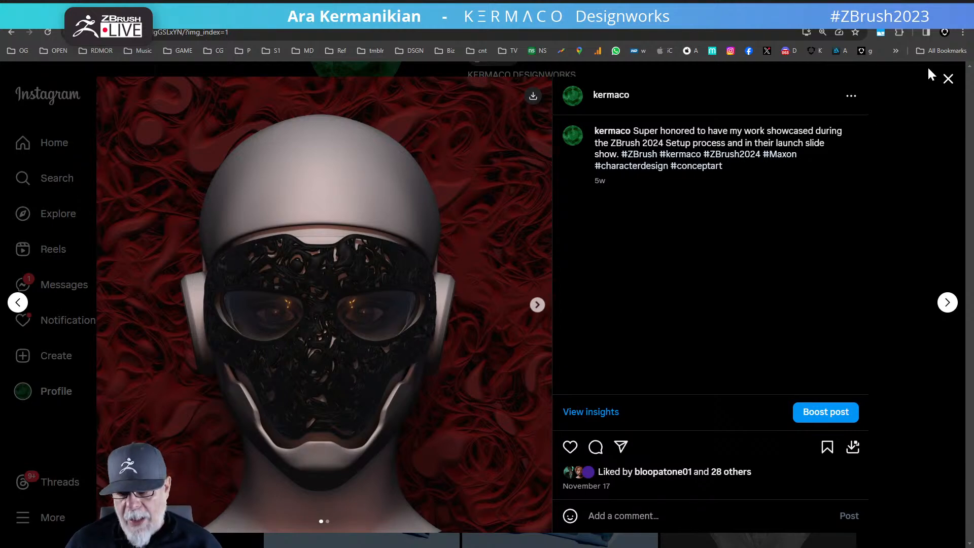
{"action": "left_click", "coordinate": [948, 80]}
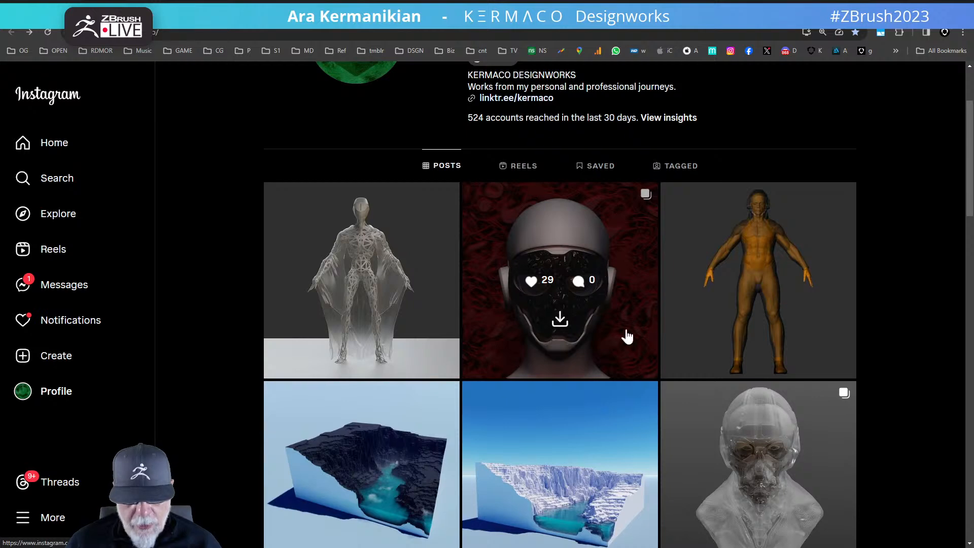
{"action": "scroll", "coordinate": [627, 336], "scroll_direction": "down", "scroll_amount": 4}
{"action": "scroll", "coordinate": [665, 330], "scroll_direction": "up", "scroll_amount": 6}
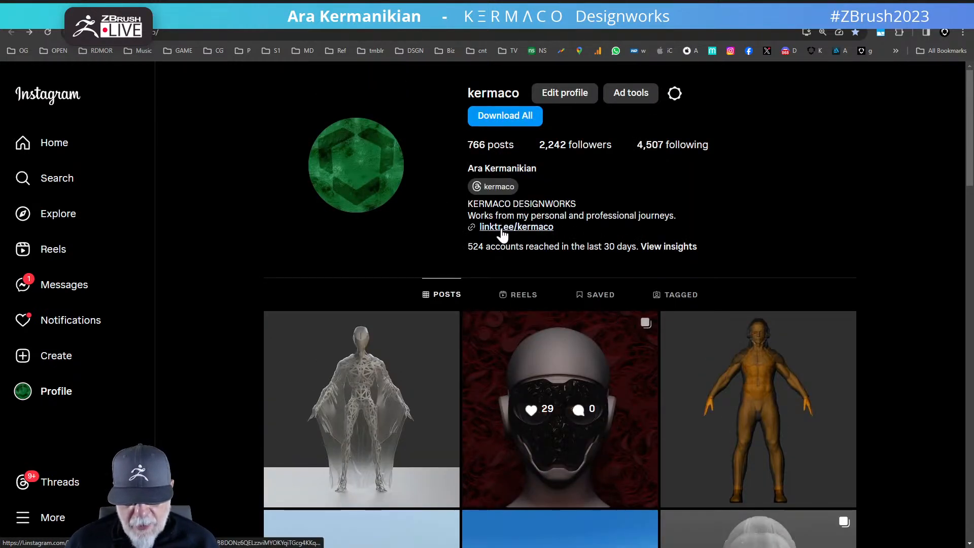
Step: Open the profile's Linktree page and its Gnomon Workshop link, and view the Kermaco portfolio and Gumroad store pages
{"action": "left_click", "coordinate": [504, 227]}
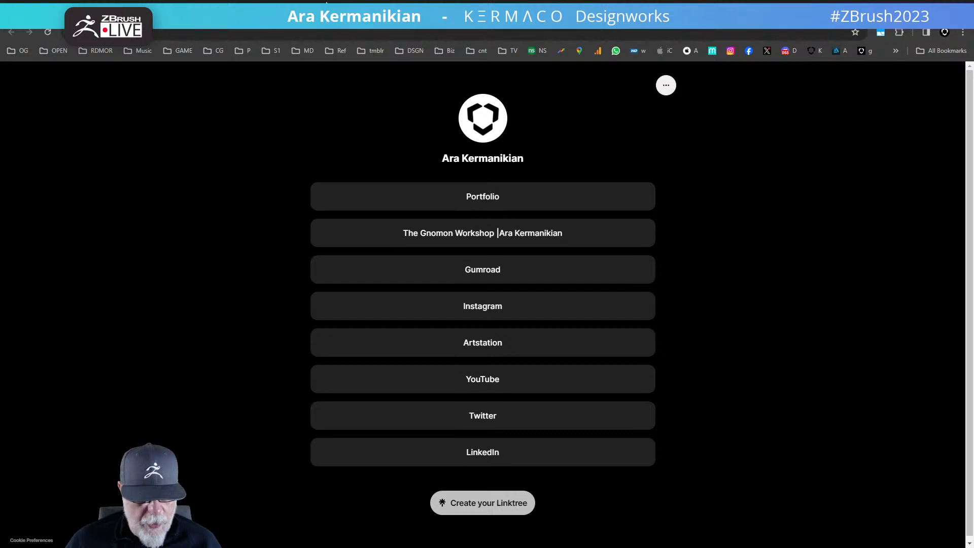
{"action": "left_click", "coordinate": [458, 233]}
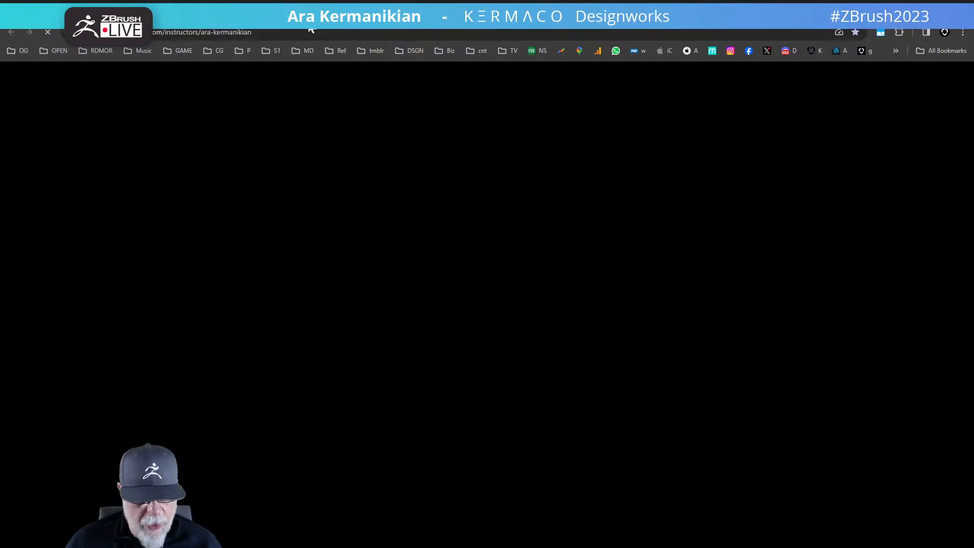
{"action": "left_click", "coordinate": [378, 11]}
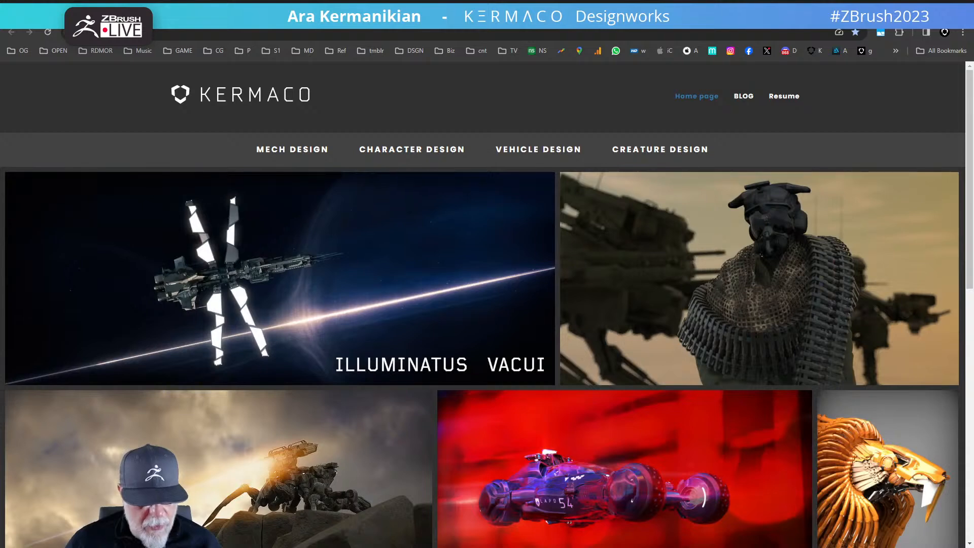
{"action": "left_click", "coordinate": [470, 11]}
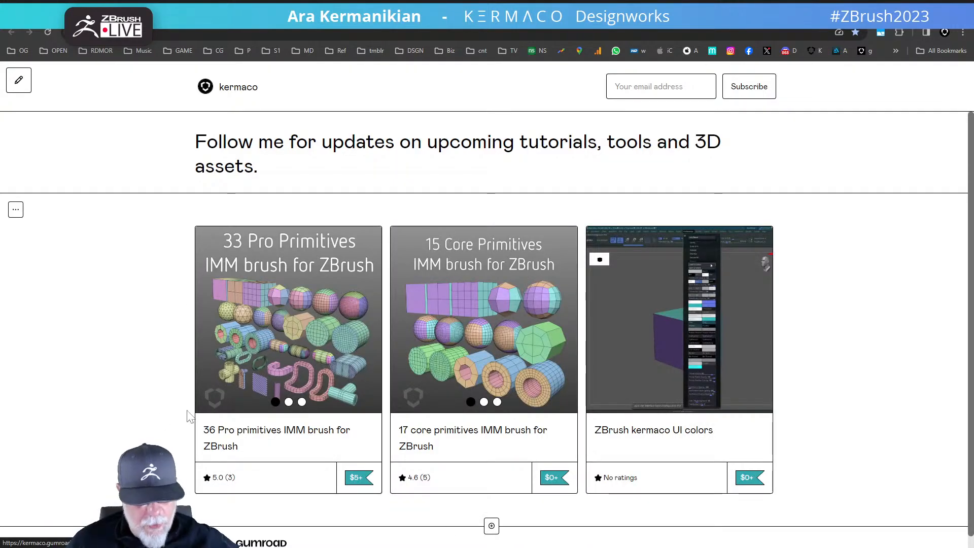
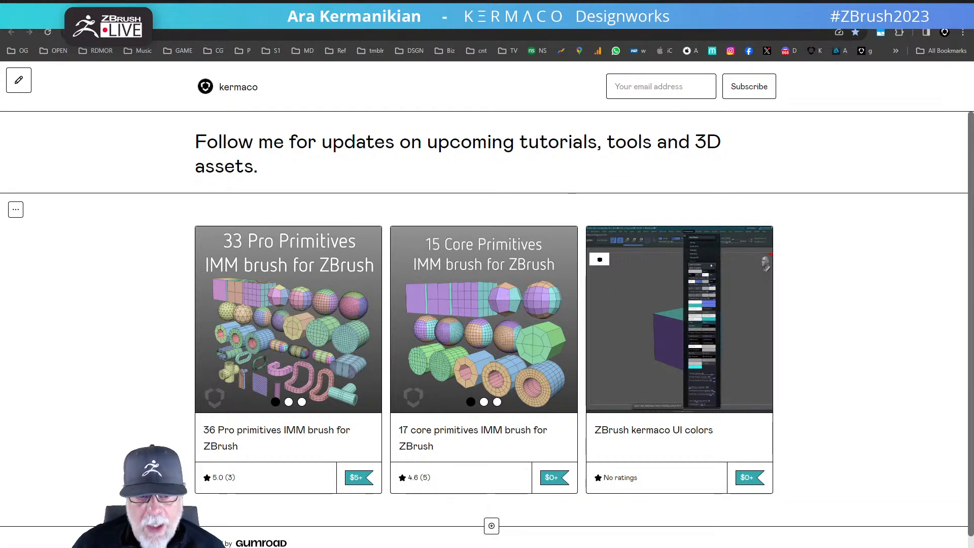
Step: Return to the Kermaco portfolio site and browse the project gallery on its home page
{"action": "key", "text": "ctrl+Tab"}
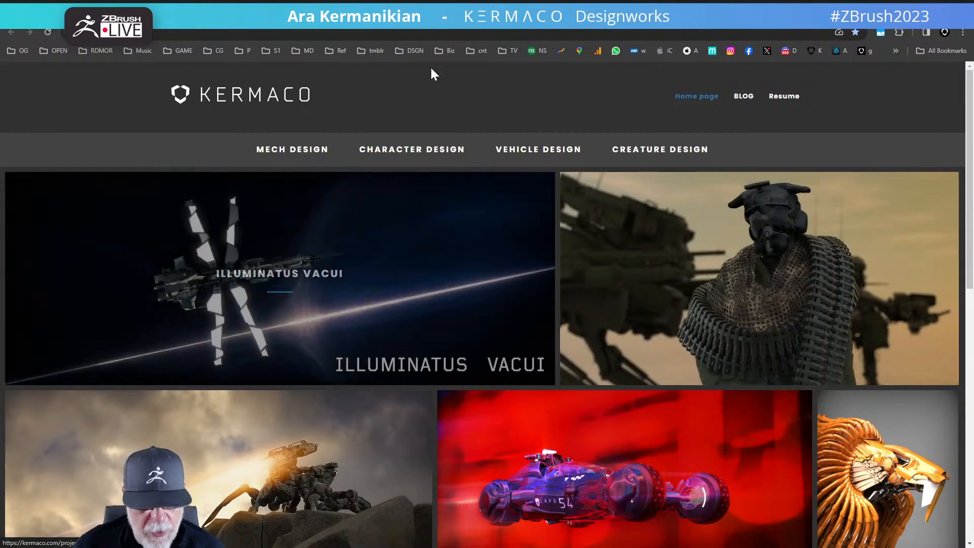
{"action": "scroll", "coordinate": [471, 348], "scroll_direction": "down", "scroll_amount": 6}
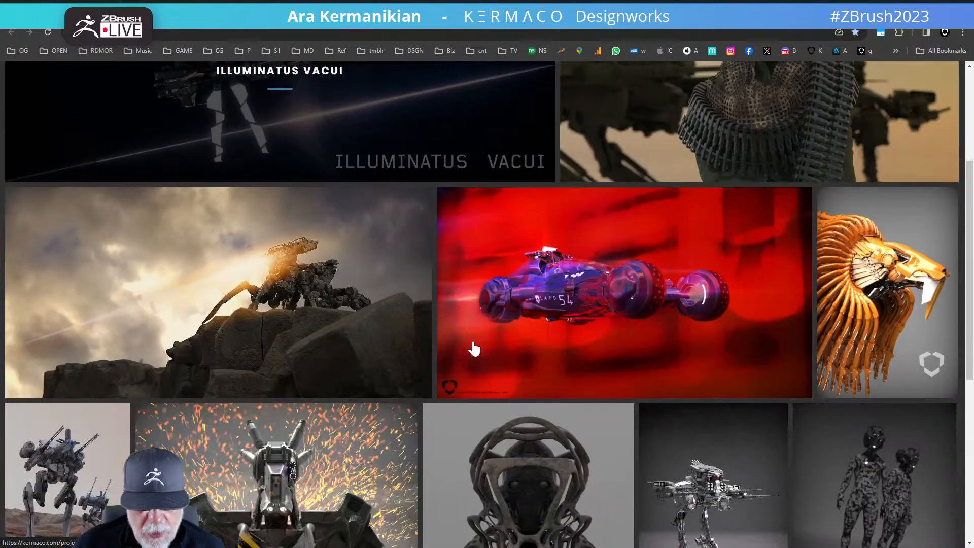
{"action": "scroll", "coordinate": [500, 361], "scroll_direction": "up", "scroll_amount": 3}
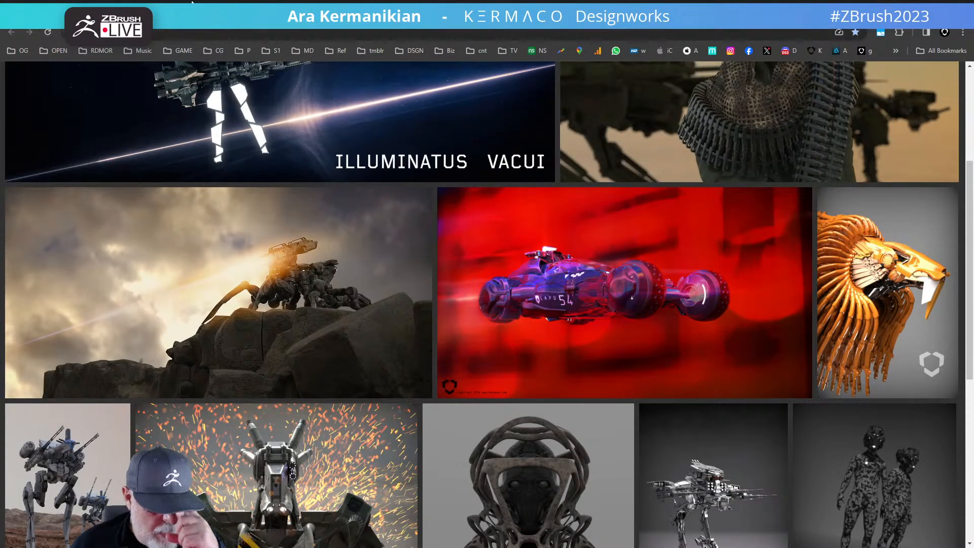
Step: Switch back to ZBrush, frame the head and torso from the front, and display polypaint colours on all the subtools
{"action": "left_click_drag", "start_coordinate": [679, 15], "coordinate": [325, 0]}
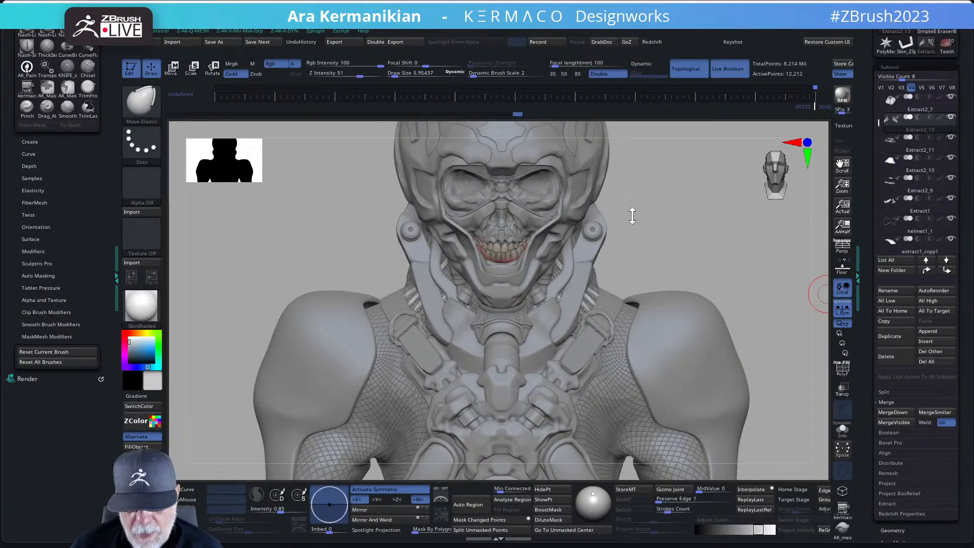
{"action": "mouse_move", "coordinate": [707, 261]}
{"action": "left_mouse_down"}
{"action": "mouse_move", "coordinate": [652, 230]}
{"action": "mouse_move", "coordinate": [655, 243]}
{"action": "mouse_move", "coordinate": [613, 252]}
{"action": "mouse_move", "coordinate": [528, 252]}
{"action": "mouse_move", "coordinate": [696, 248]}
{"action": "mouse_move", "coordinate": [672, 281]}
{"action": "mouse_move", "coordinate": [714, 287]}
{"action": "mouse_move", "coordinate": [680, 289]}
{"action": "mouse_move", "coordinate": [698, 298]}
{"action": "mouse_move", "coordinate": [670, 315]}
{"action": "mouse_move", "coordinate": [683, 336]}
{"action": "mouse_move", "coordinate": [667, 349]}
{"action": "left_mouse_up"}
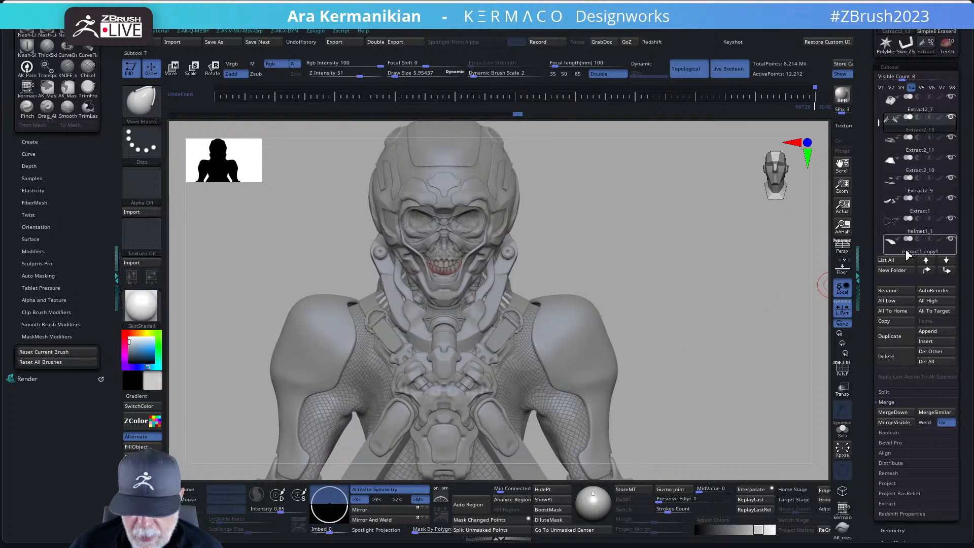
{"action": "mouse_move", "coordinate": [945, 127]}
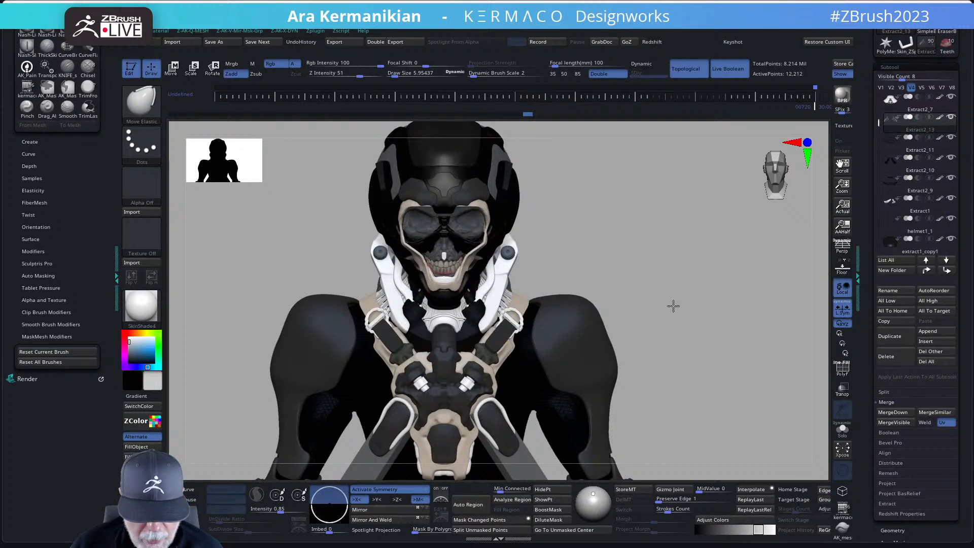
Step: Switch the model's display material to BasicMaterial and view the bust from the front and a slight angle
{"action": "mouse_move", "coordinate": [673, 306]}
{"action": "left_mouse_down"}
{"action": "mouse_move", "coordinate": [689, 303]}
{"action": "mouse_move", "coordinate": [670, 303]}
{"action": "left_mouse_up"}
{"action": "left_click", "coordinate": [141, 307]}
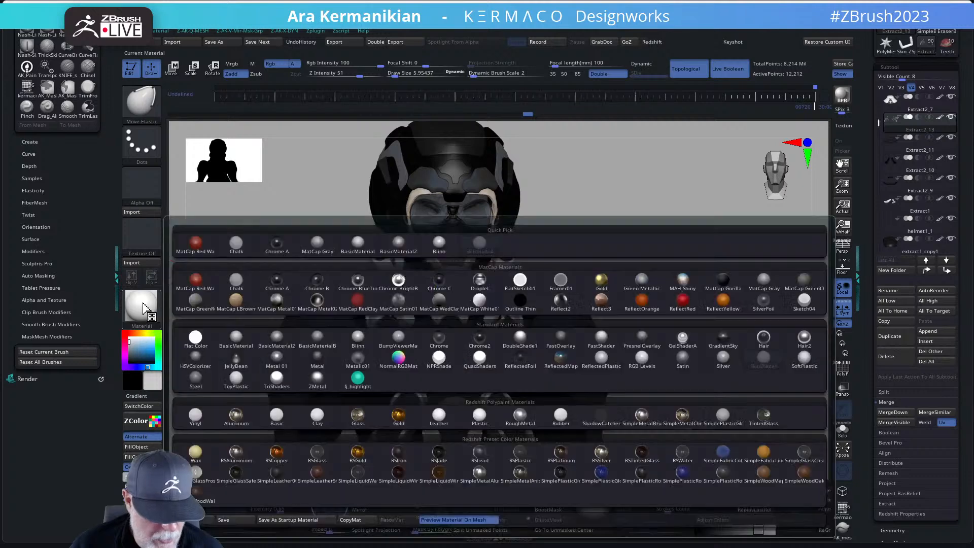
{"action": "left_click", "coordinate": [236, 337]}
{"action": "left_click_drag", "start_coordinate": [712, 339], "coordinate": [248, 326], "text": "shift"}
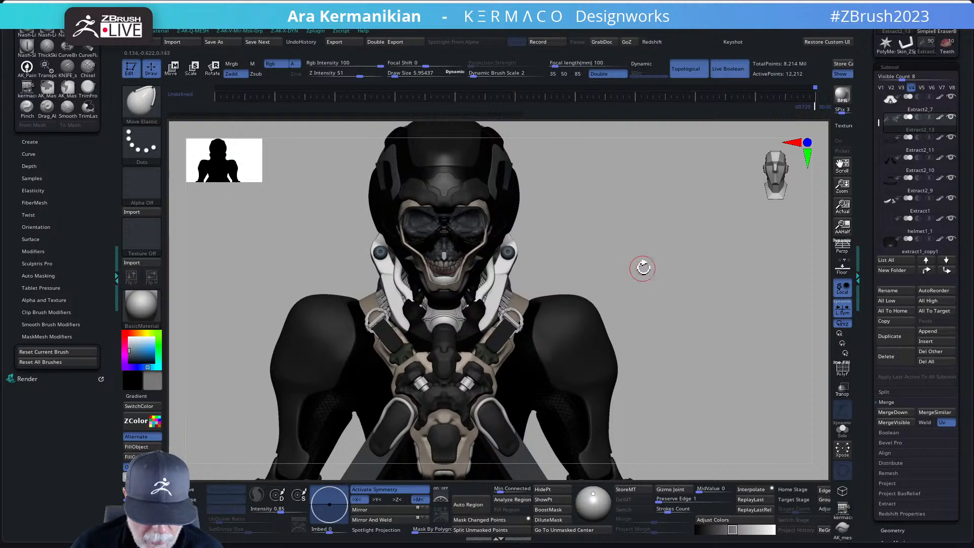
{"action": "left_click_drag", "start_coordinate": [642, 267], "coordinate": [619, 278]}
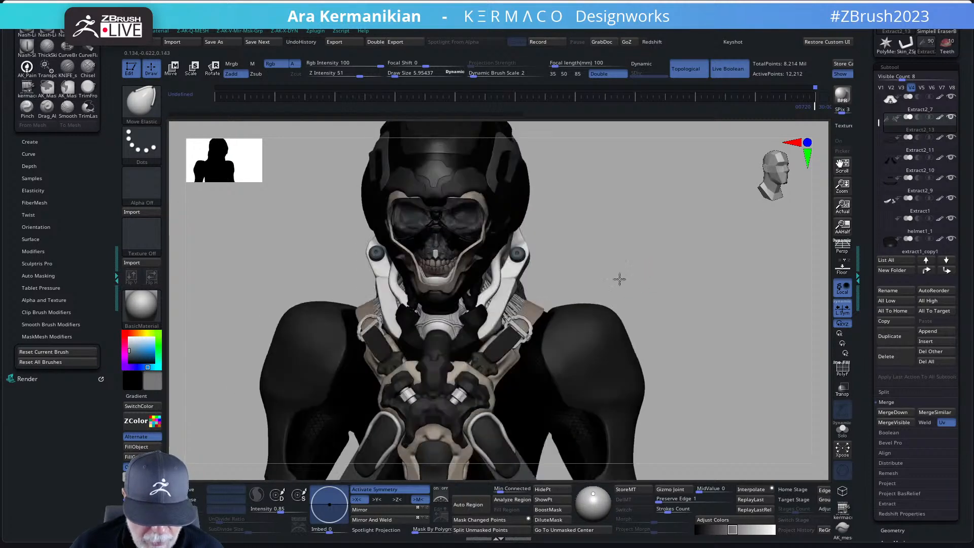
Step: Choose the Move brush, select the white throat collar, and fill it with a dark grey colour
{"action": "key", "text": "b"}
{"action": "key", "text": "m"}
{"action": "key", "text": "v"}
{"action": "left_click", "coordinate": [447, 327], "text": "alt"}
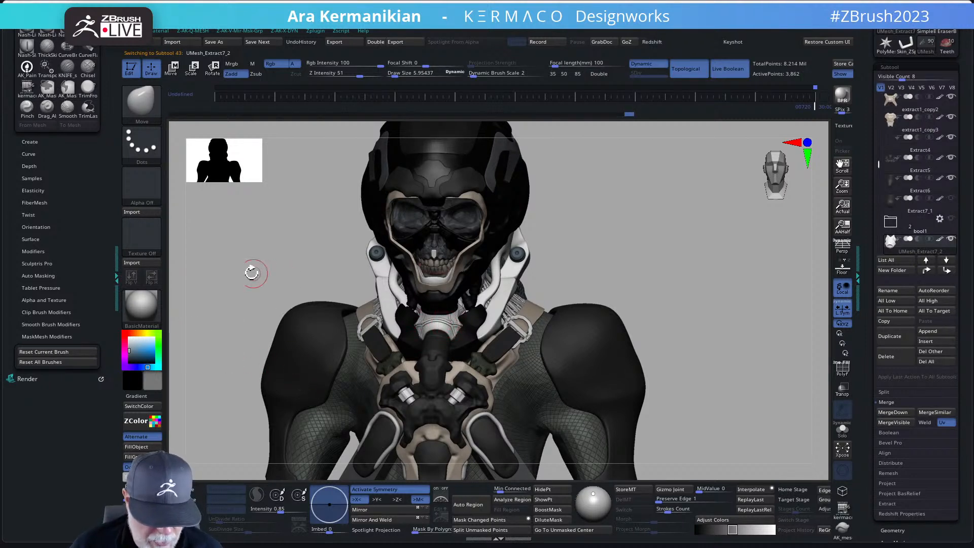
{"action": "left_click_drag", "start_coordinate": [152, 381], "coordinate": [432, 174]}
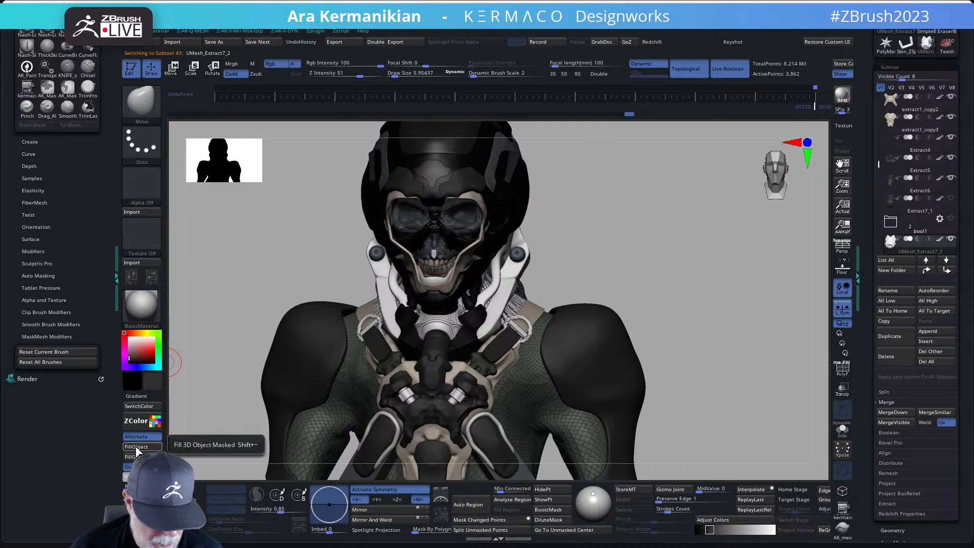
{"action": "left_click_drag", "start_coordinate": [217, 322], "coordinate": [404, 318]}
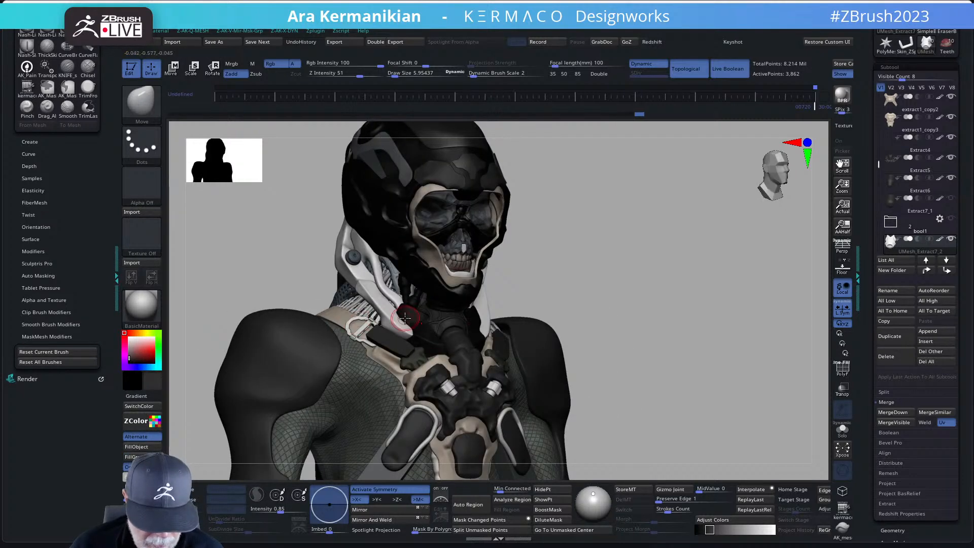
Step: Fill the neck braces' lower parts and the inner white tubes with dark grey, and the outer side braces with black
{"action": "left_click", "coordinate": [385, 313], "text": "alt"}
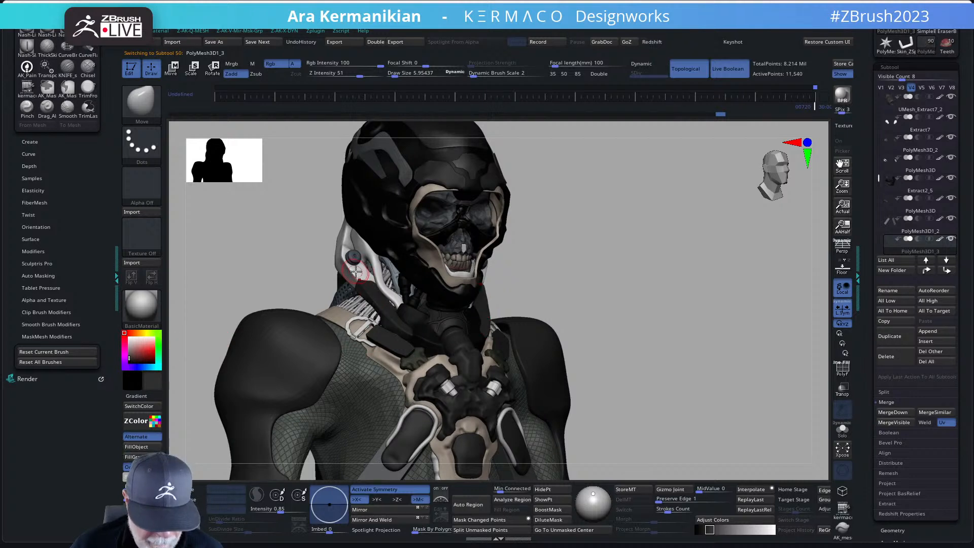
{"action": "left_click", "coordinate": [379, 271], "text": "alt"}
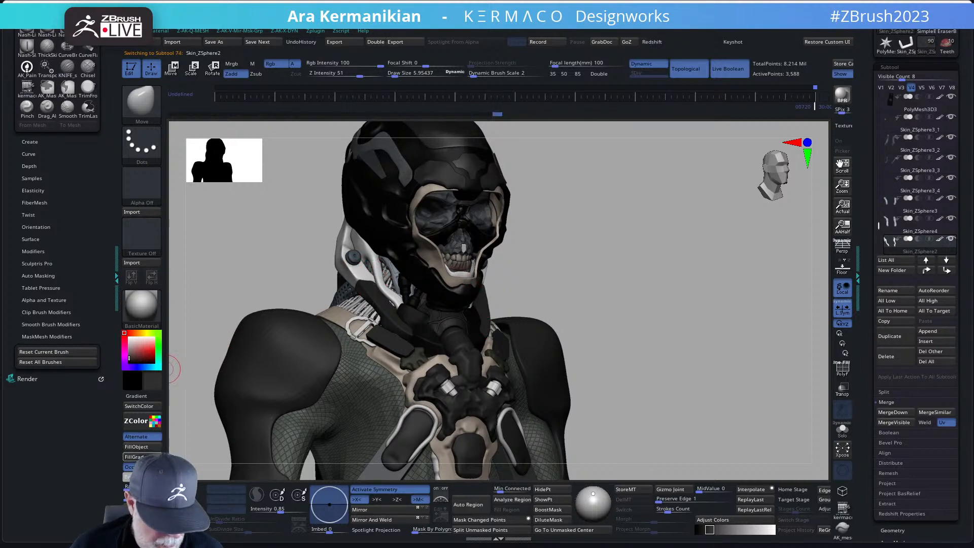
{"action": "left_click_drag", "start_coordinate": [682, 344], "coordinate": [595, 314]}
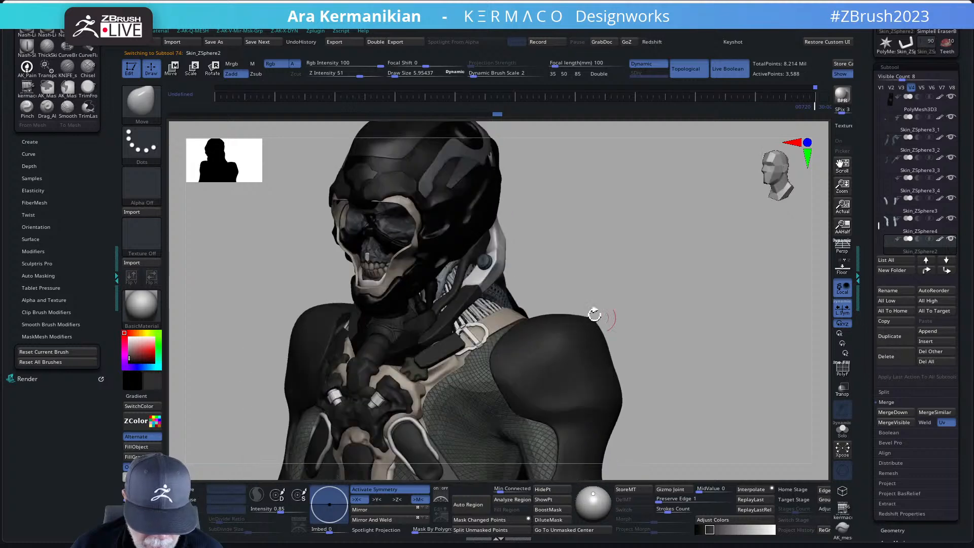
{"action": "left_click", "coordinate": [496, 250], "text": "alt"}
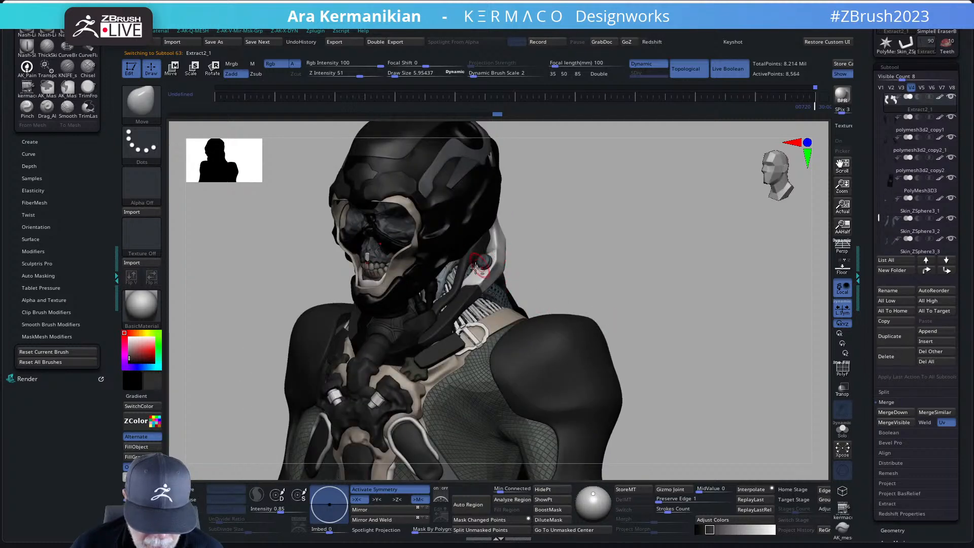
{"action": "left_click", "coordinate": [149, 408]}
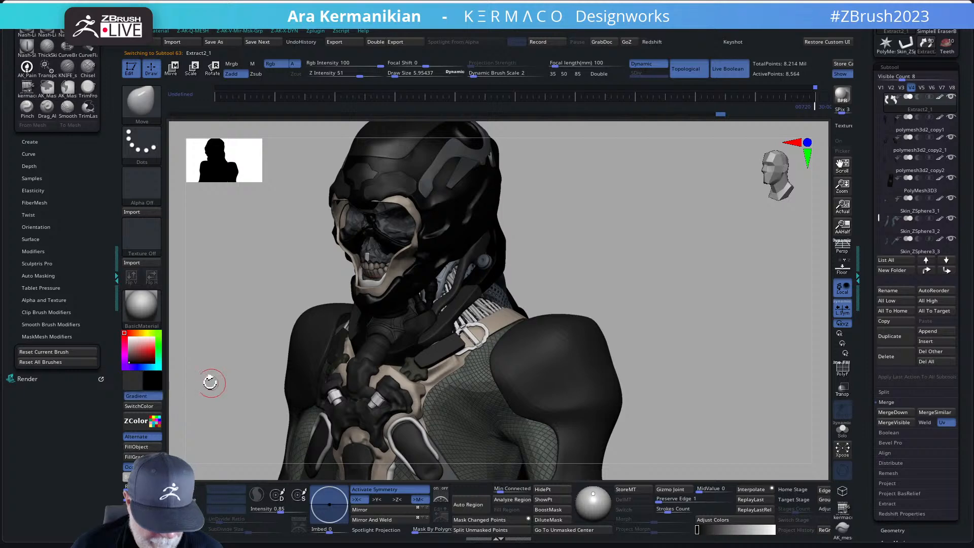
{"action": "left_click", "coordinate": [147, 409]}
Step: Fill the small white piece in the skull's nose cavity with black, and restore dark grey as the main colour
{"action": "left_click_drag", "start_coordinate": [228, 365], "coordinate": [673, 451], "text": "shift"}
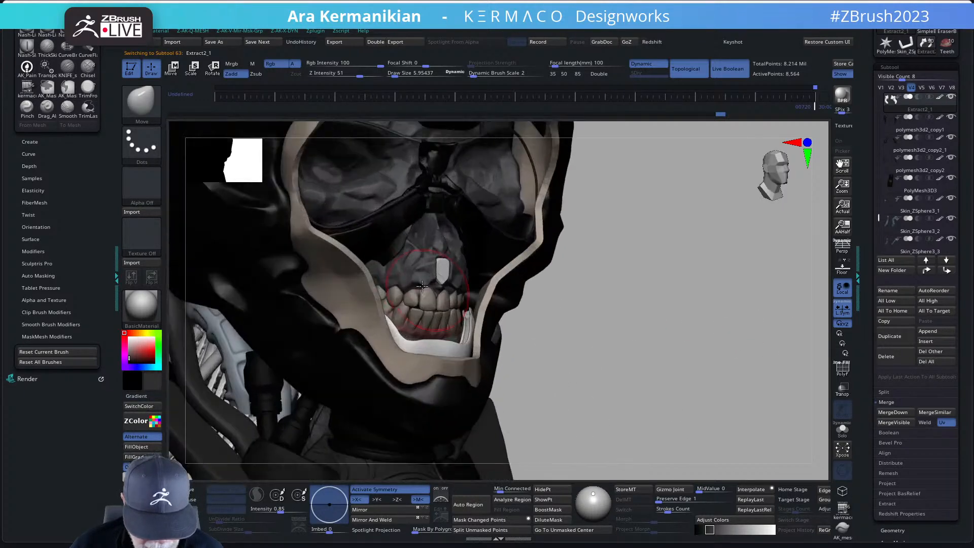
{"action": "left_click", "coordinate": [442, 267], "text": "alt"}
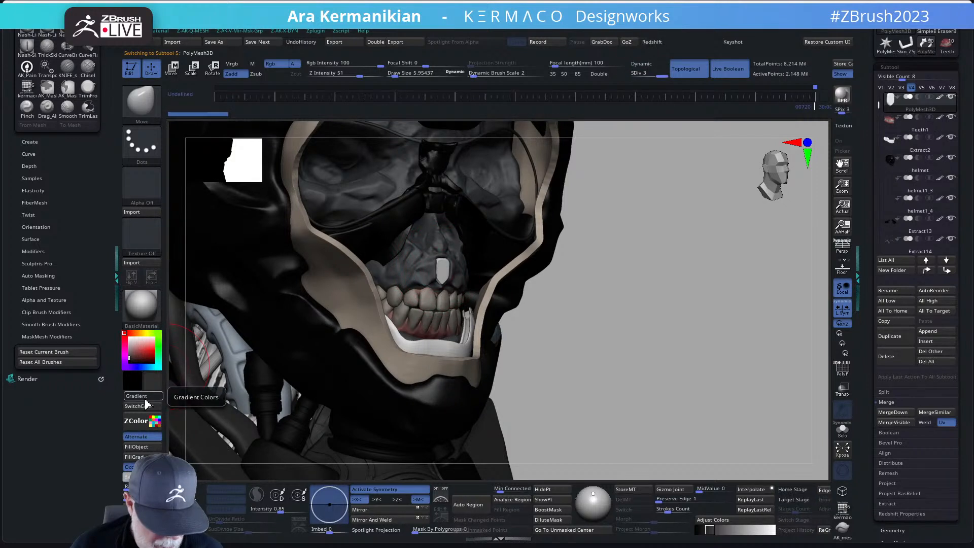
{"action": "left_click", "coordinate": [140, 406]}
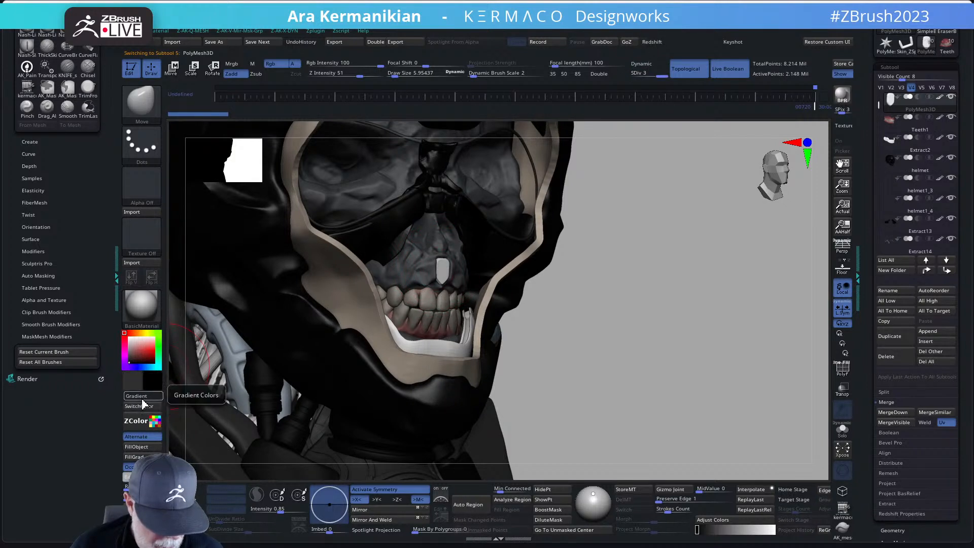
{"action": "left_click", "coordinate": [138, 447]}
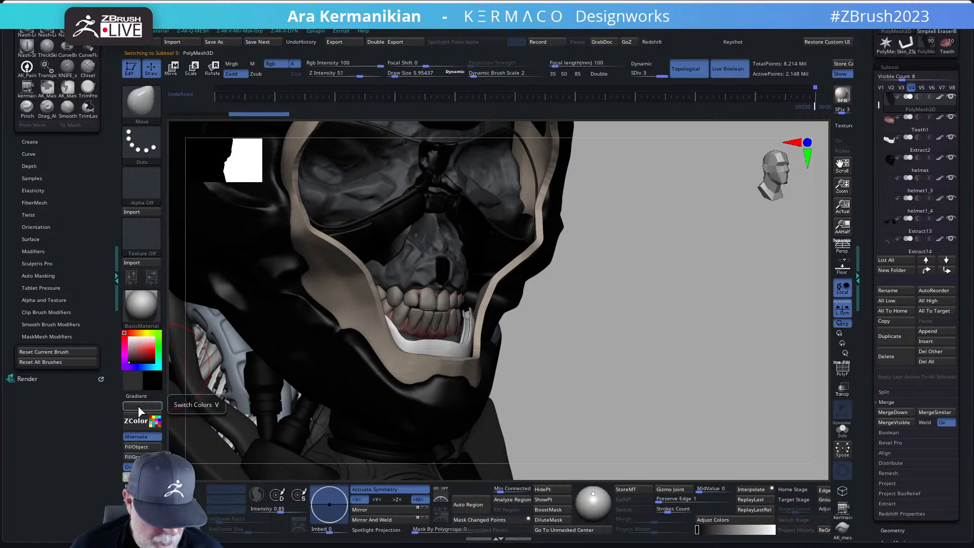
{"action": "left_click", "coordinate": [138, 405]}
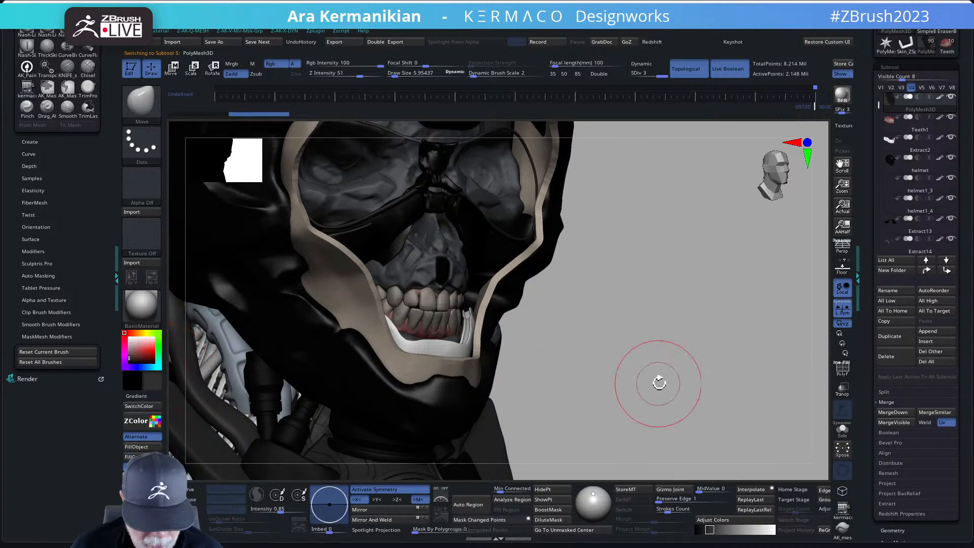
Step: Fill the white chin piece below the lower teeth with black, and restore dark grey as the main colour
{"action": "left_click_drag", "start_coordinate": [658, 383], "coordinate": [689, 365]}
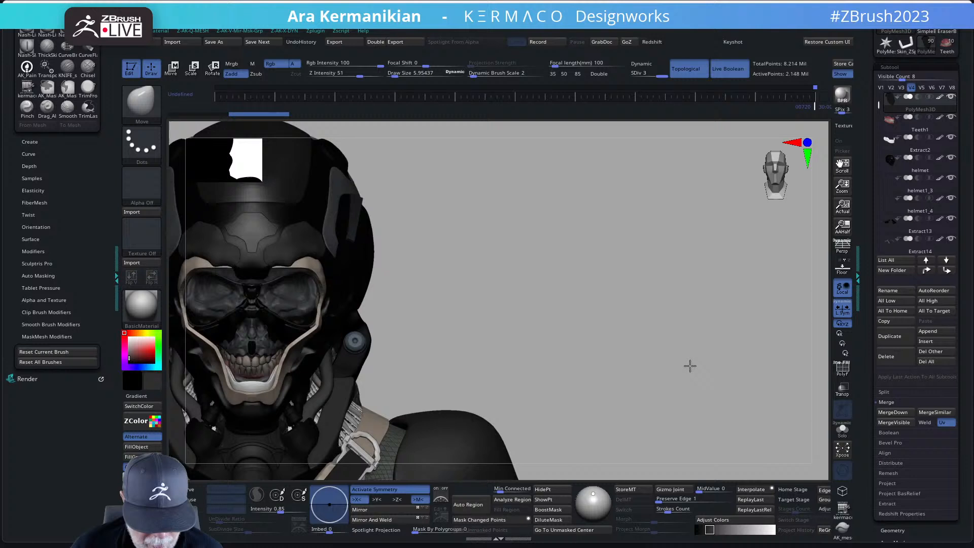
{"action": "left_click", "coordinate": [241, 388], "text": "alt"}
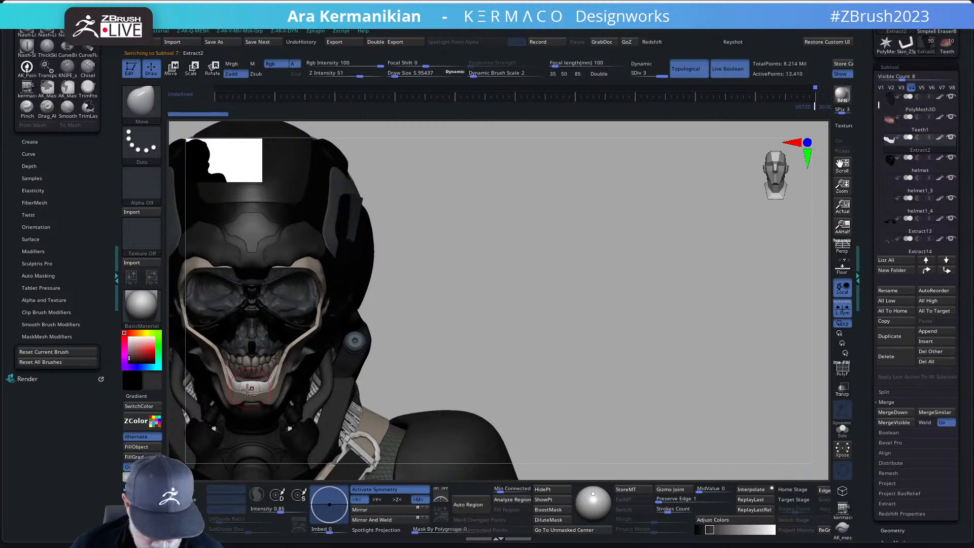
{"action": "left_click", "coordinate": [147, 406]}
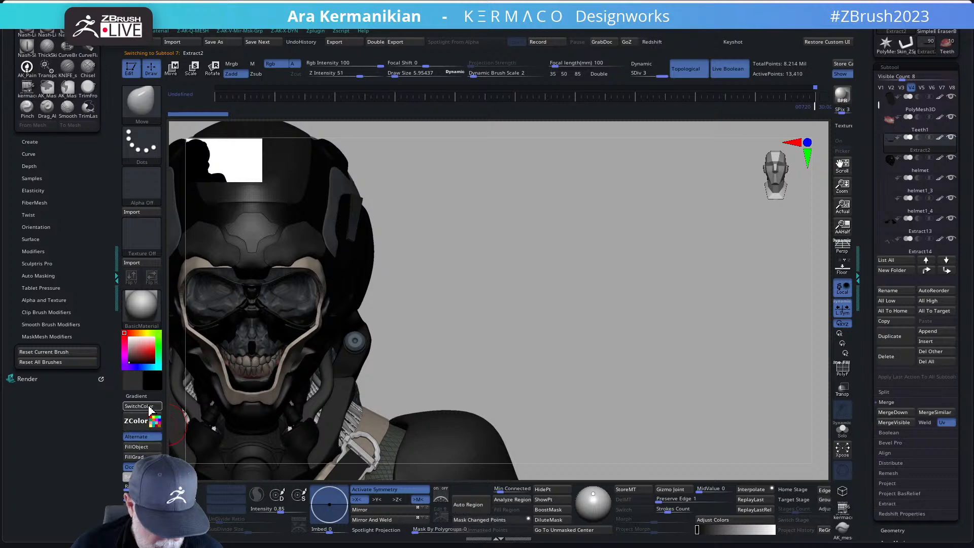
{"action": "left_click", "coordinate": [148, 406]}
{"action": "key", "text": "f"}
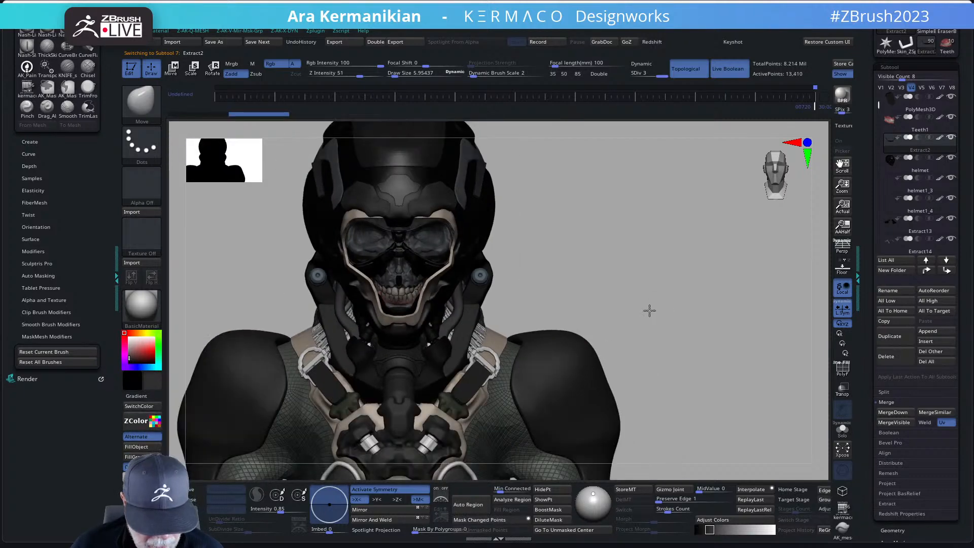
Step: Fill the white ribbed neck pieces above the shoulder strap with dark grey and the adjoining neck tubes with black
{"action": "left_click_drag", "start_coordinate": [649, 310], "coordinate": [653, 290]}
{"action": "mouse_move", "coordinate": [659, 275]}
{"action": "left_mouse_down"}
{"action": "mouse_move", "coordinate": [620, 272]}
{"action": "mouse_move", "coordinate": [611, 289]}
{"action": "mouse_move", "coordinate": [620, 311]}
{"action": "mouse_move", "coordinate": [656, 305]}
{"action": "mouse_move", "coordinate": [661, 274]}
{"action": "mouse_move", "coordinate": [634, 283]}
{"action": "mouse_move", "coordinate": [647, 309]}
{"action": "mouse_move", "coordinate": [520, 325]}
{"action": "left_mouse_up"}
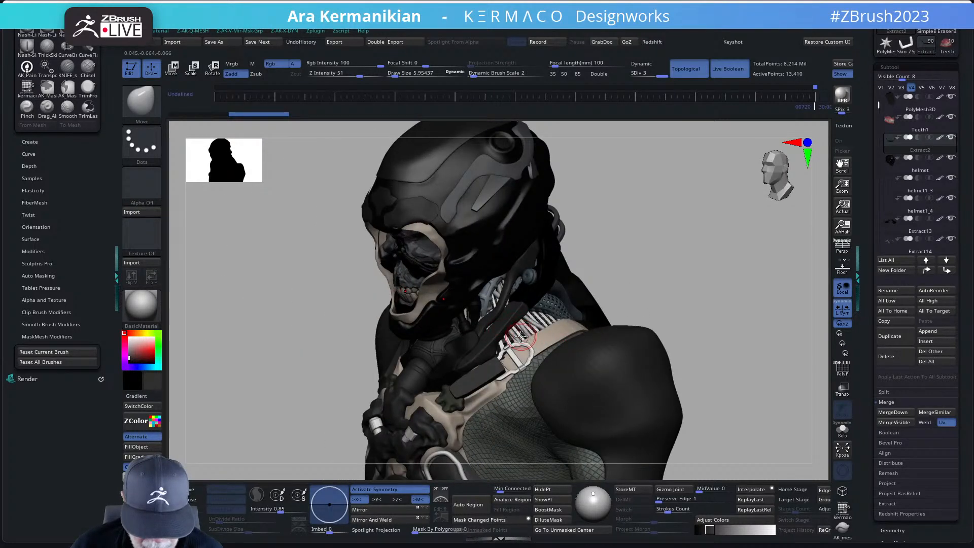
{"action": "left_click", "coordinate": [522, 336], "text": "alt"}
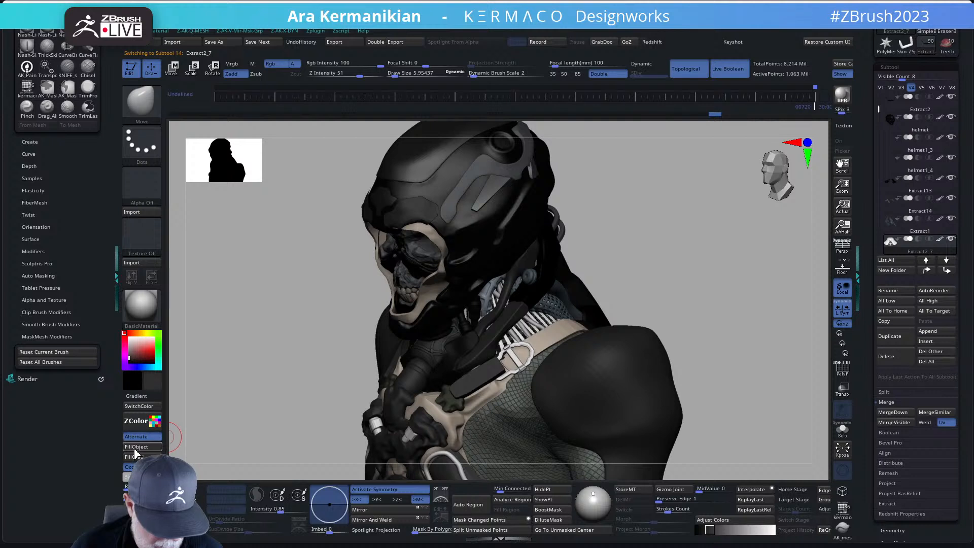
{"action": "left_click_drag", "start_coordinate": [285, 396], "coordinate": [370, 387]}
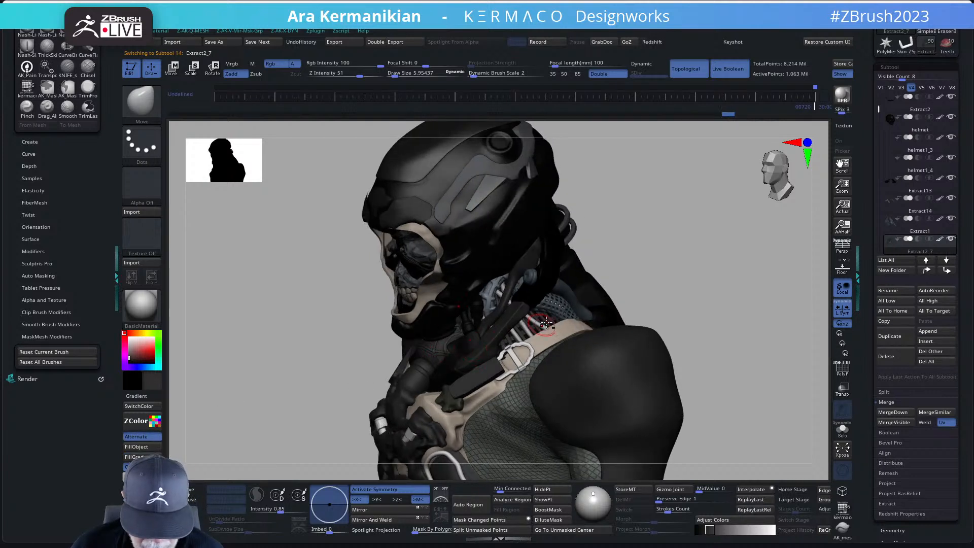
{"action": "left_click", "coordinate": [534, 319], "text": "alt"}
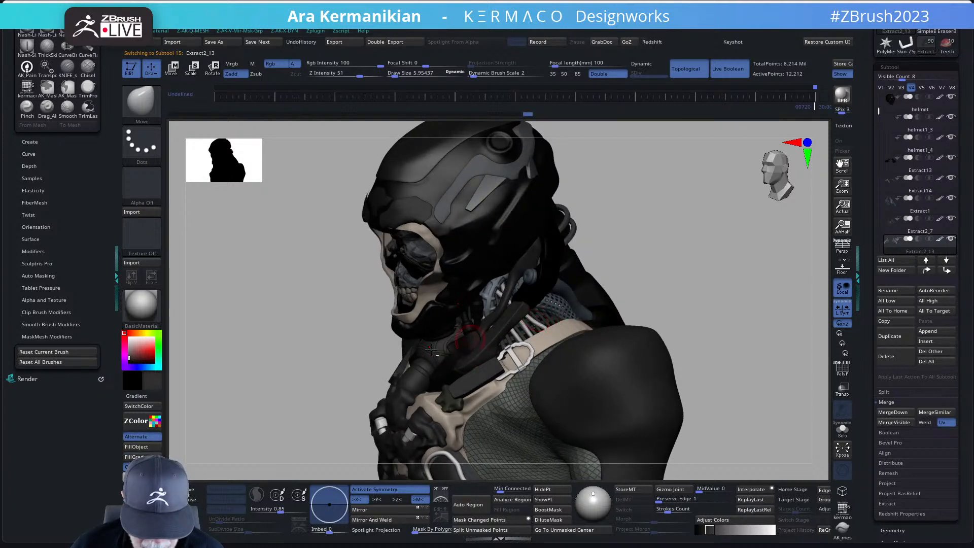
{"action": "left_click", "coordinate": [144, 406]}
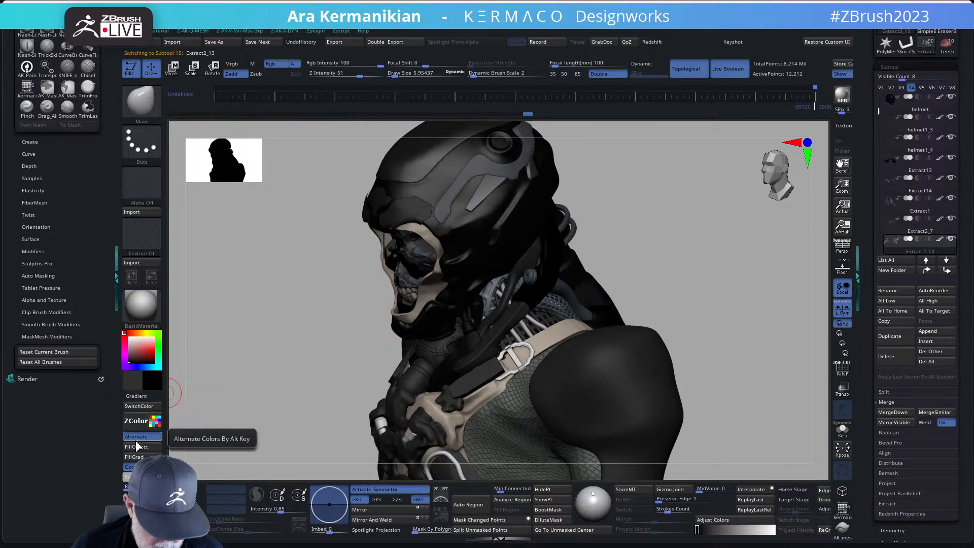
Step: Frame the whole head and shoulders from the front and render the view with BPR
{"action": "left_click_drag", "start_coordinate": [266, 355], "coordinate": [306, 344]}
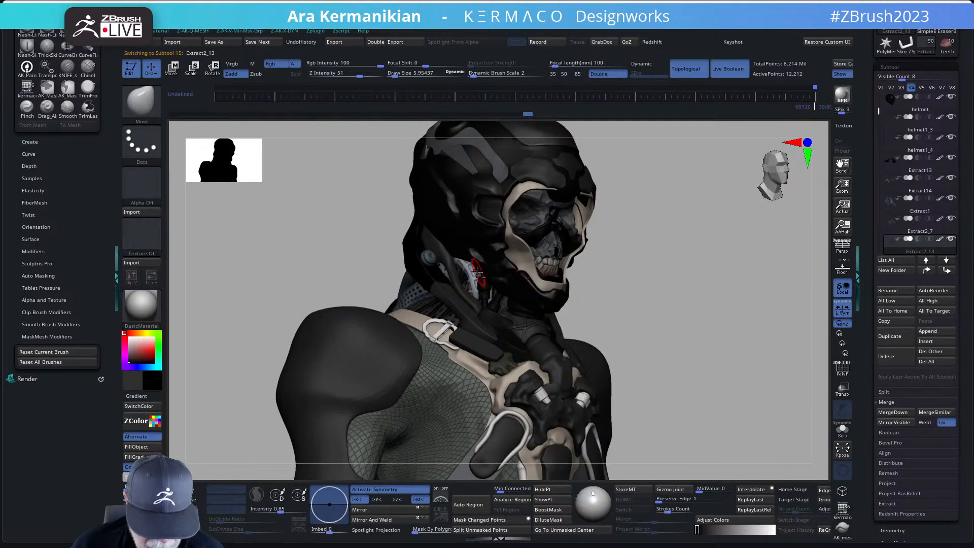
{"action": "mouse_move", "coordinate": [316, 245]}
{"action": "left_mouse_down"}
{"action": "mouse_move", "coordinate": [248, 270]}
{"action": "mouse_move", "coordinate": [664, 343]}
{"action": "mouse_move", "coordinate": [670, 326]}
{"action": "mouse_move", "coordinate": [709, 307]}
{"action": "mouse_move", "coordinate": [670, 315]}
{"action": "mouse_move", "coordinate": [635, 302]}
{"action": "mouse_move", "coordinate": [668, 304]}
{"action": "mouse_move", "coordinate": [646, 320]}
{"action": "left_mouse_up"}
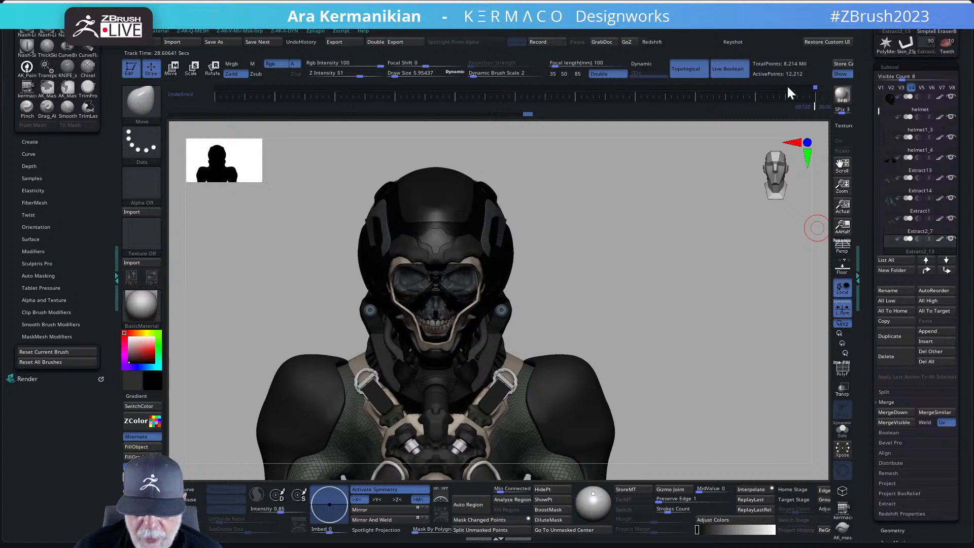
{"action": "left_click", "coordinate": [841, 101]}
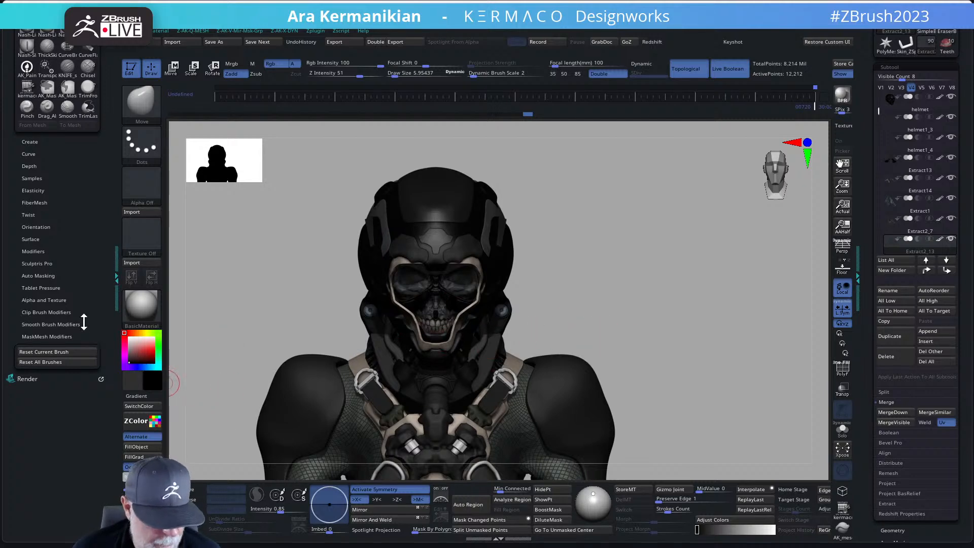
Step: Open the Render settings and look through the Render Properties and BPR RenderPass sections
{"action": "left_click_drag", "start_coordinate": [62, 160], "coordinate": [58, 355]}
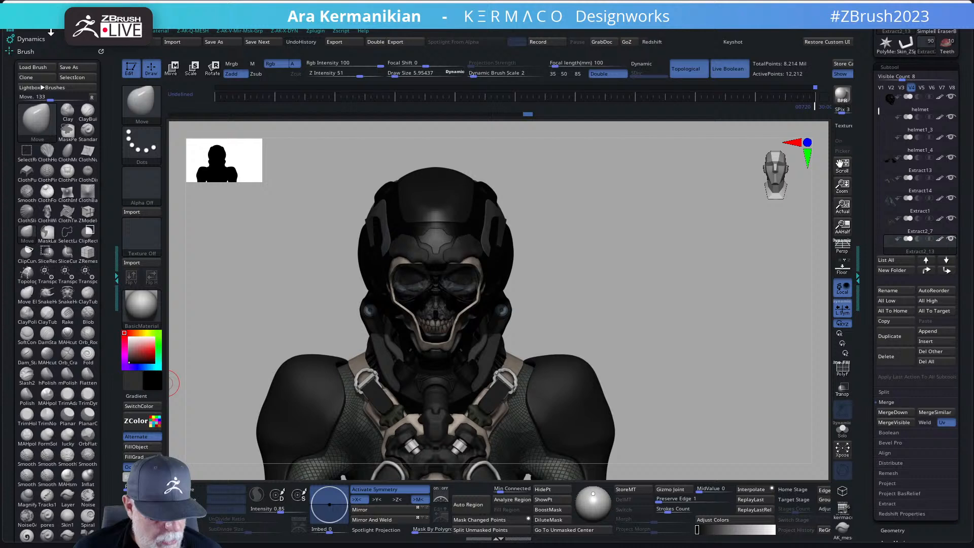
{"action": "left_click", "coordinate": [20, 49]}
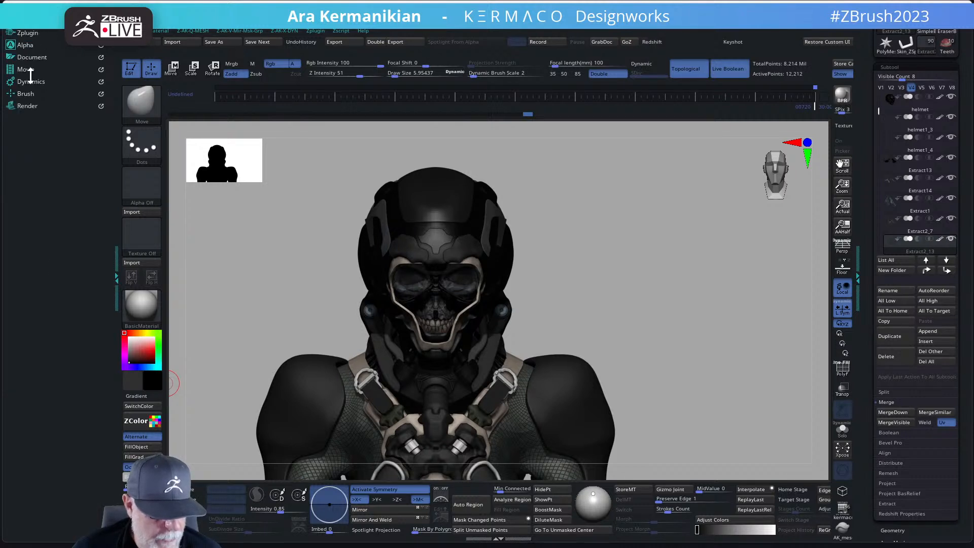
{"action": "left_click", "coordinate": [28, 106]}
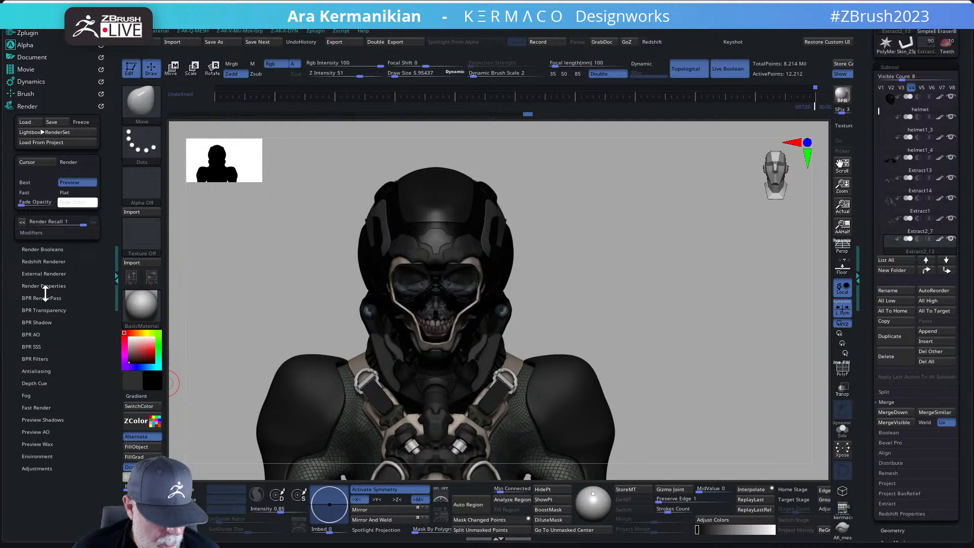
{"action": "mouse_move", "coordinate": [86, 386]}
{"action": "left_mouse_down"}
{"action": "mouse_move", "coordinate": [90, 356]}
{"action": "mouse_move", "coordinate": [84, 389]}
{"action": "left_mouse_up"}
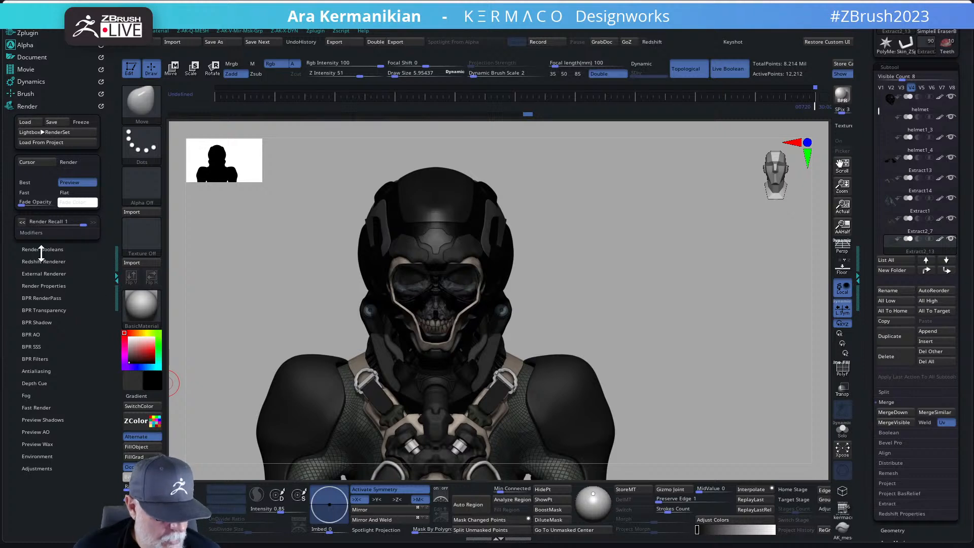
{"action": "left_click", "coordinate": [52, 284]}
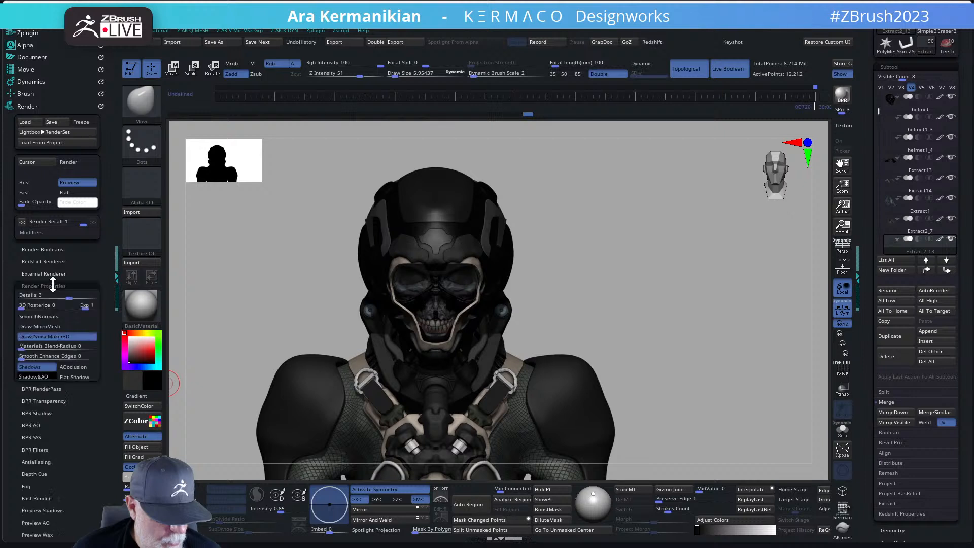
{"action": "left_click", "coordinate": [51, 285]}
{"action": "left_click", "coordinate": [40, 298]}
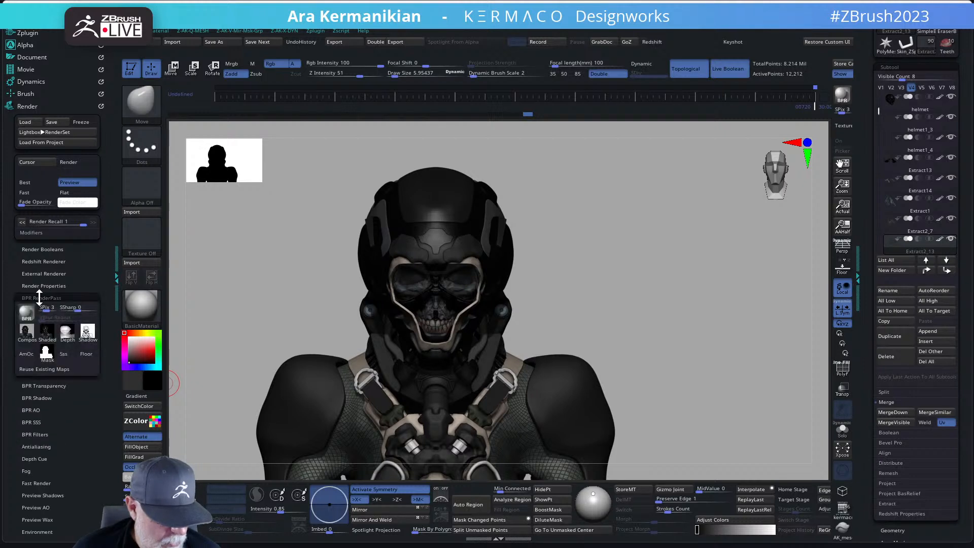
{"action": "left_click", "coordinate": [39, 298]}
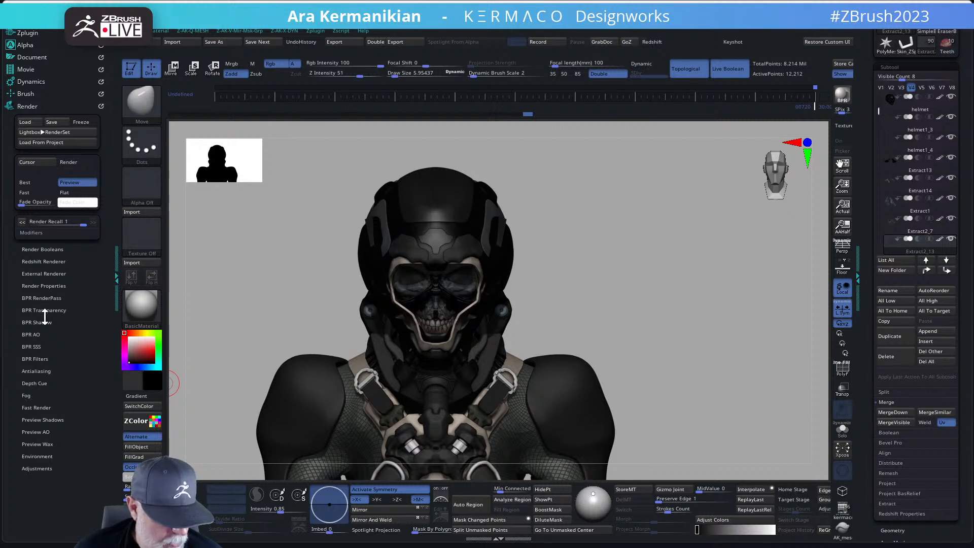
Step: Open the BPR Filters presets library and shrink its thumbnail list to a single row
{"action": "left_click", "coordinate": [32, 359]}
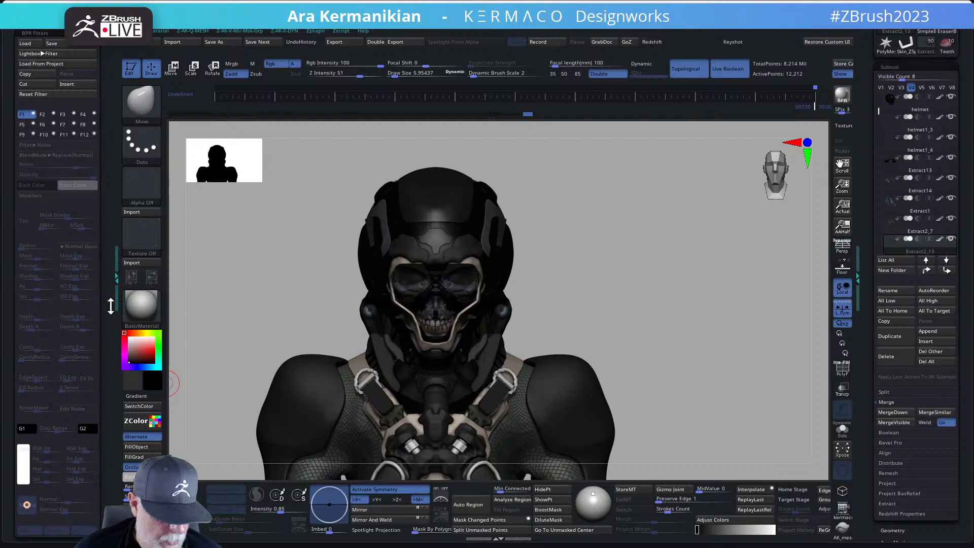
{"action": "left_click_drag", "start_coordinate": [108, 354], "coordinate": [108, 280]}
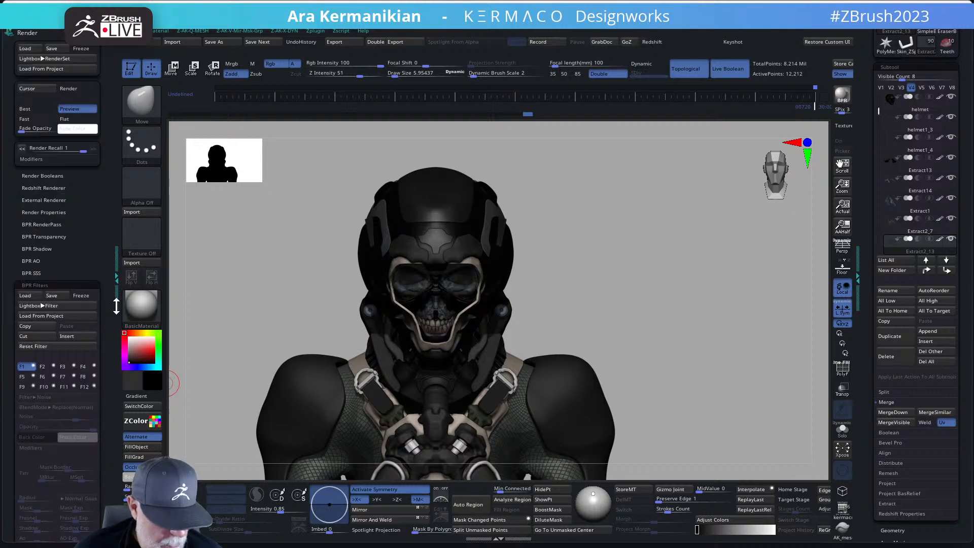
{"action": "left_click", "coordinate": [52, 305]}
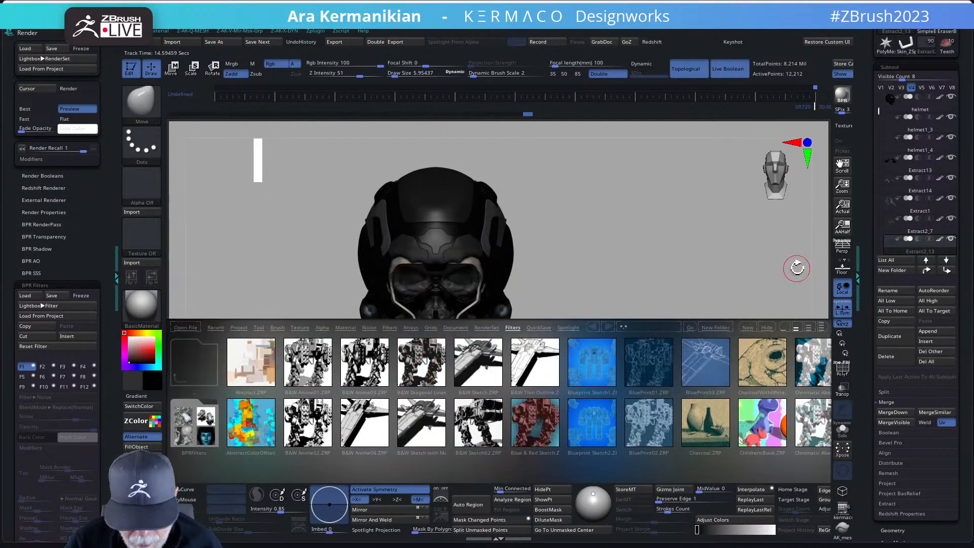
{"action": "left_click", "coordinate": [796, 266]}
{"action": "left_click", "coordinate": [784, 329]}
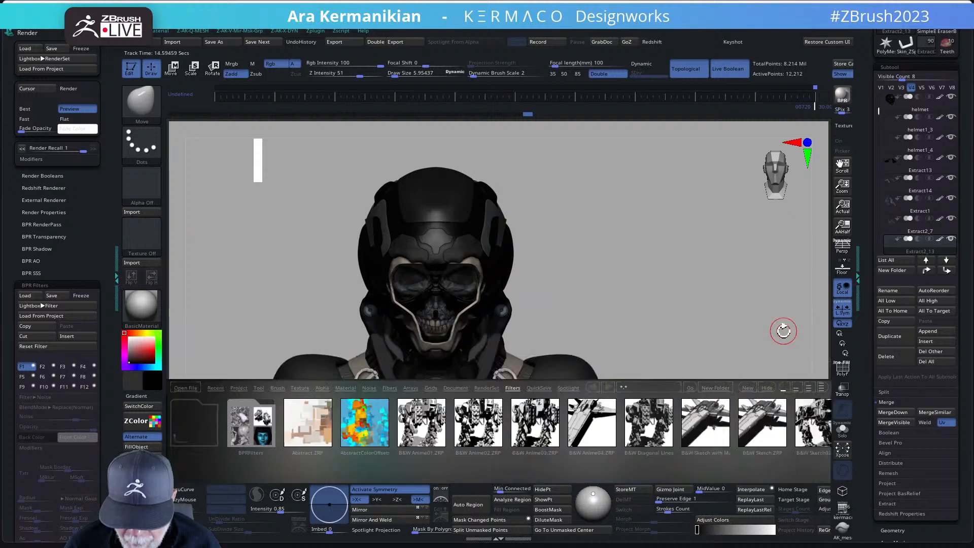
Step: Apply the B&W Anime01 filter preset and render the repositioned front view of the bust with BPR
{"action": "double_click", "coordinate": [446, 433]}
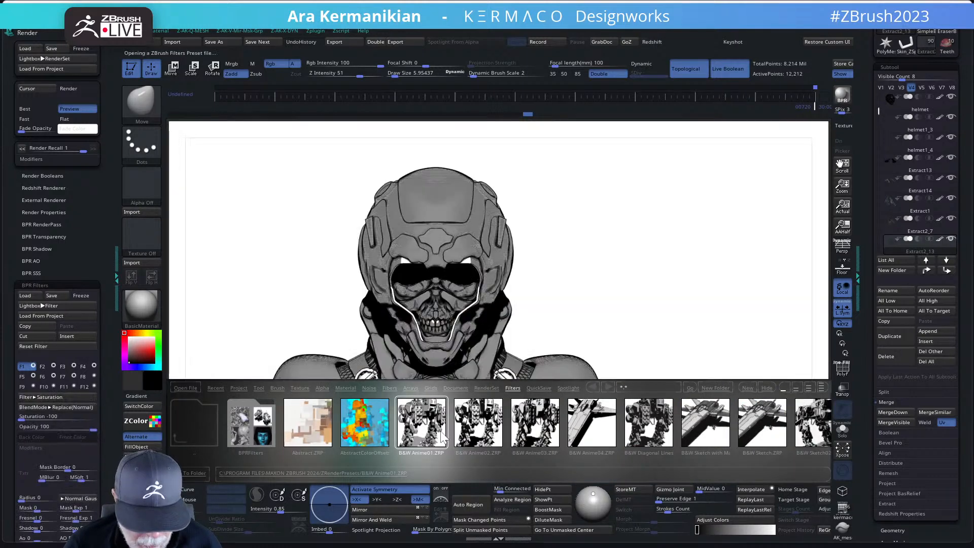
{"action": "left_click_drag", "start_coordinate": [690, 282], "coordinate": [722, 252]}
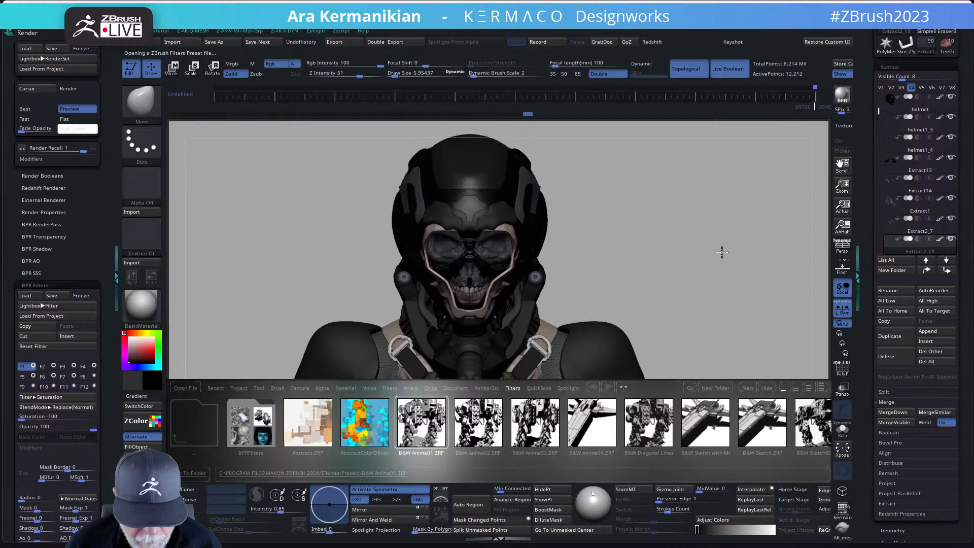
{"action": "left_click", "coordinate": [842, 95]}
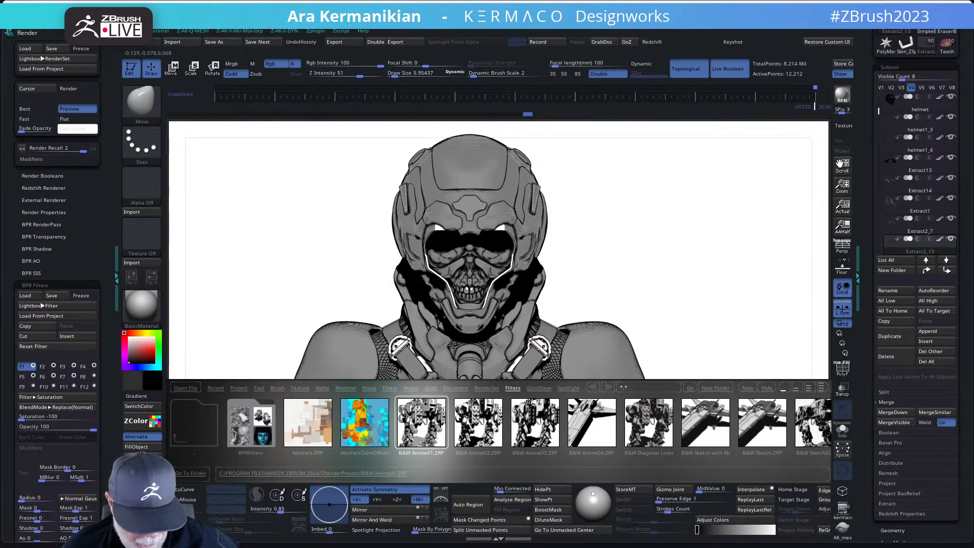
Step: Try the B&W Anime04, Diagonal Lines, Sketch with Marker, Sketch and Sketch02 filter presets on the front render
{"action": "double_click", "coordinate": [579, 425]}
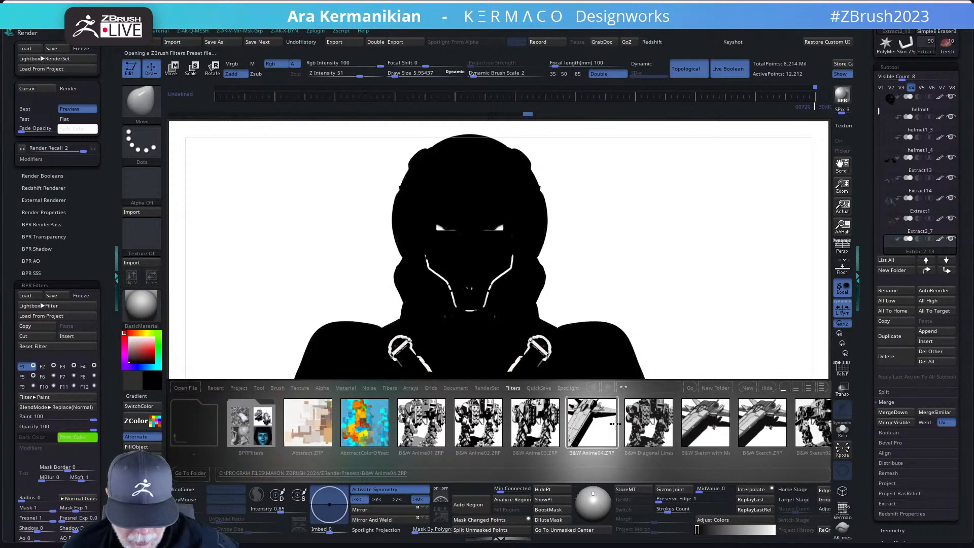
{"action": "double_click", "coordinate": [634, 424]}
{"action": "double_click", "coordinate": [706, 424]}
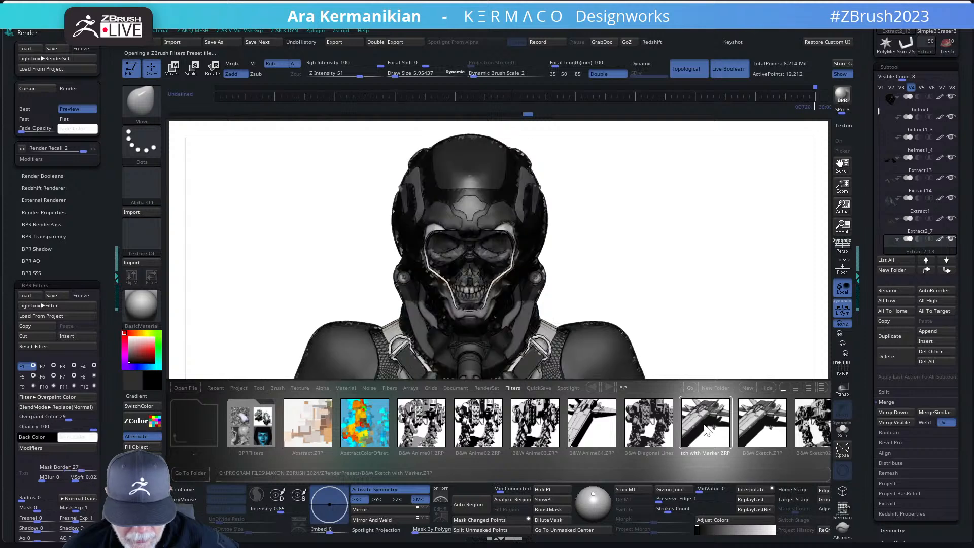
{"action": "double_click", "coordinate": [745, 425]}
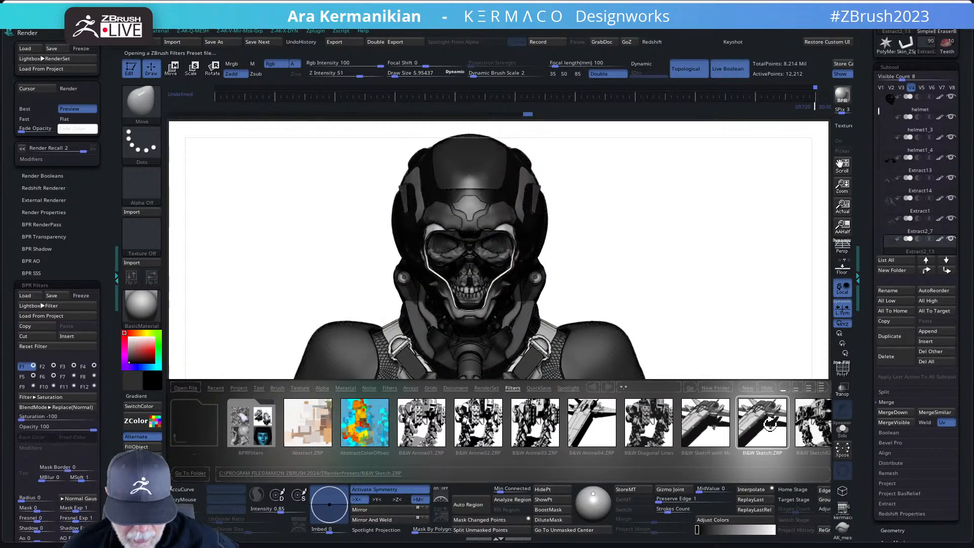
{"action": "double_click", "coordinate": [657, 424]}
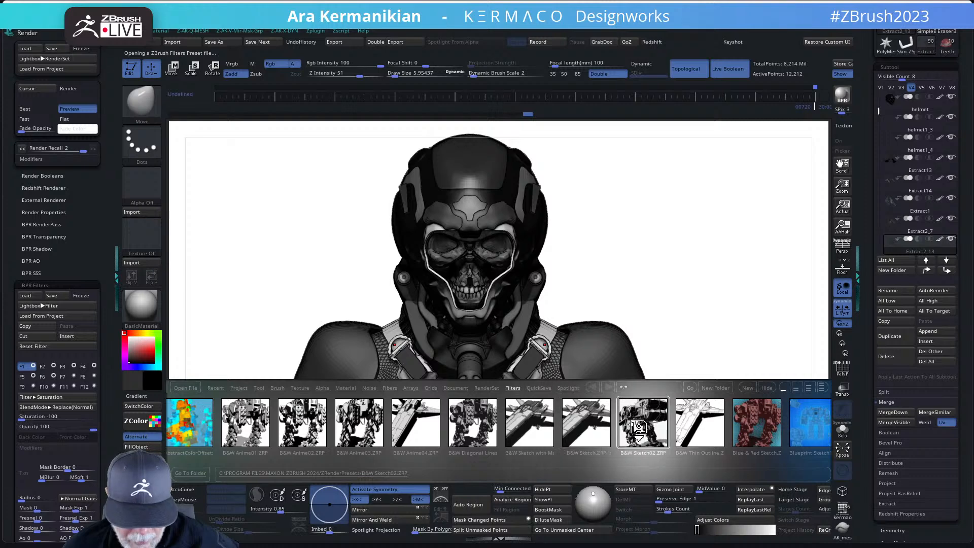
Step: Apply the B&W Thin Outline filter preset and render the bust from a three-quarter view with BPR
{"action": "double_click", "coordinate": [694, 428]}
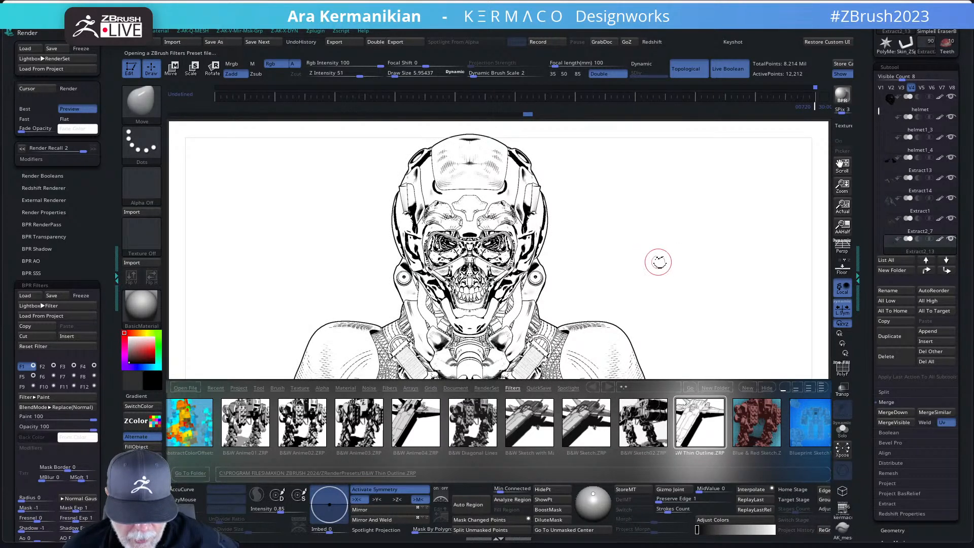
{"action": "left_click_drag", "start_coordinate": [658, 262], "coordinate": [686, 261]}
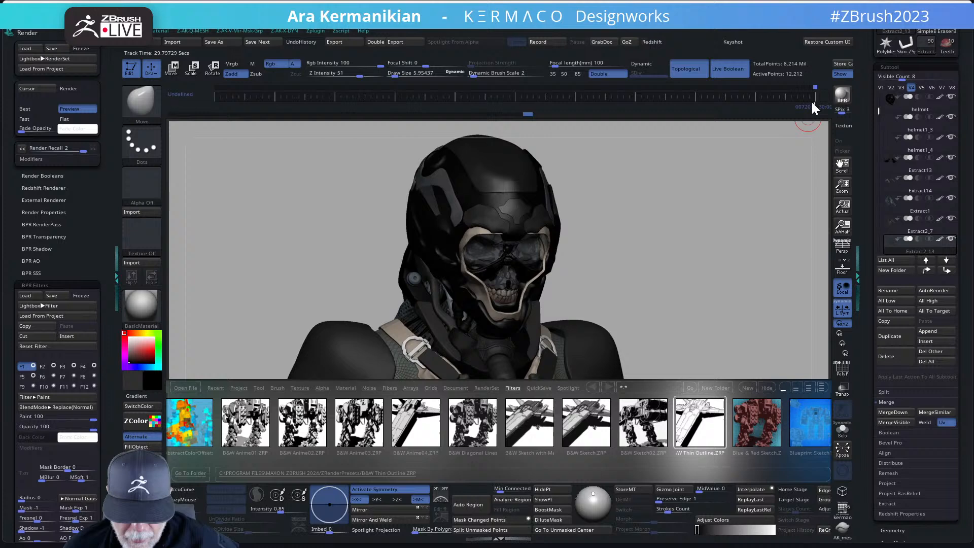
{"action": "left_click", "coordinate": [842, 95]}
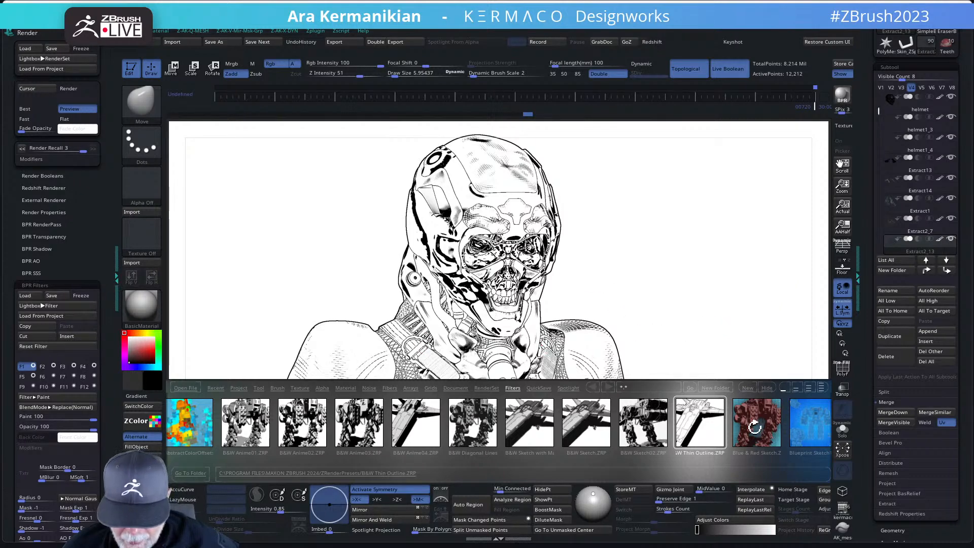
Step: Try the Blue & Red Sketch, Blueprint Sketch2, BluePrint02, Charcoal, CharcoalWithWhite and ChildrensBook filter presets on the three-quarter render
{"action": "double_click", "coordinate": [755, 427]}
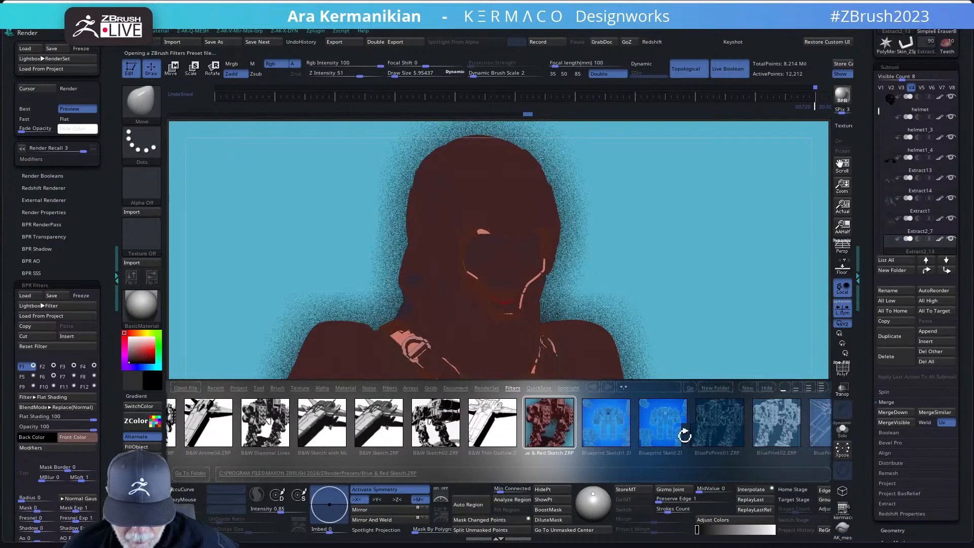
{"action": "double_click", "coordinate": [684, 435]}
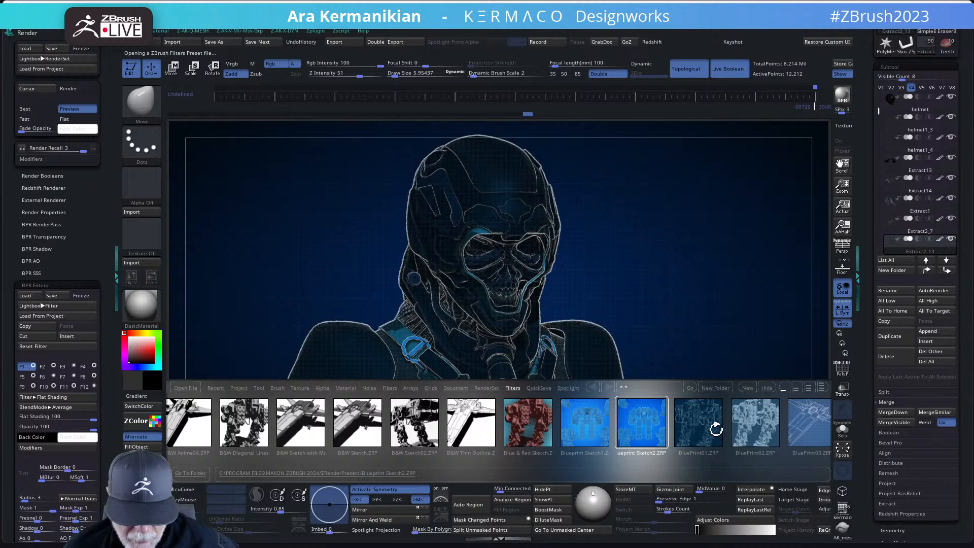
{"action": "double_click", "coordinate": [746, 422]}
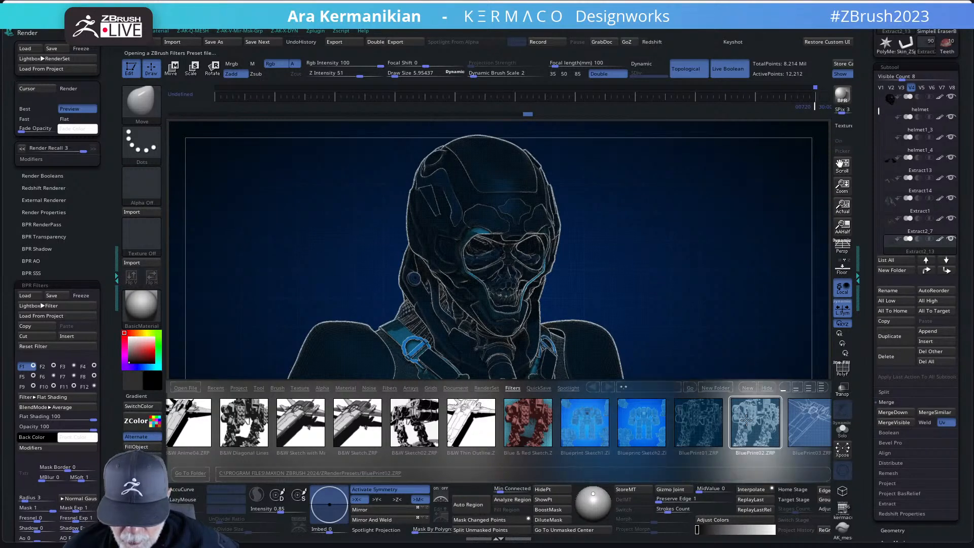
{"action": "double_click", "coordinate": [699, 439]}
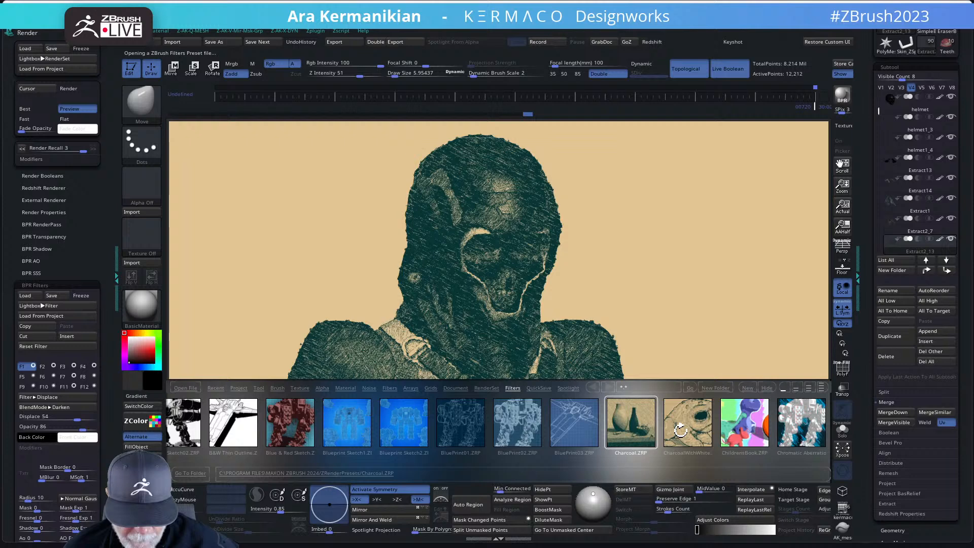
{"action": "double_click", "coordinate": [680, 430]}
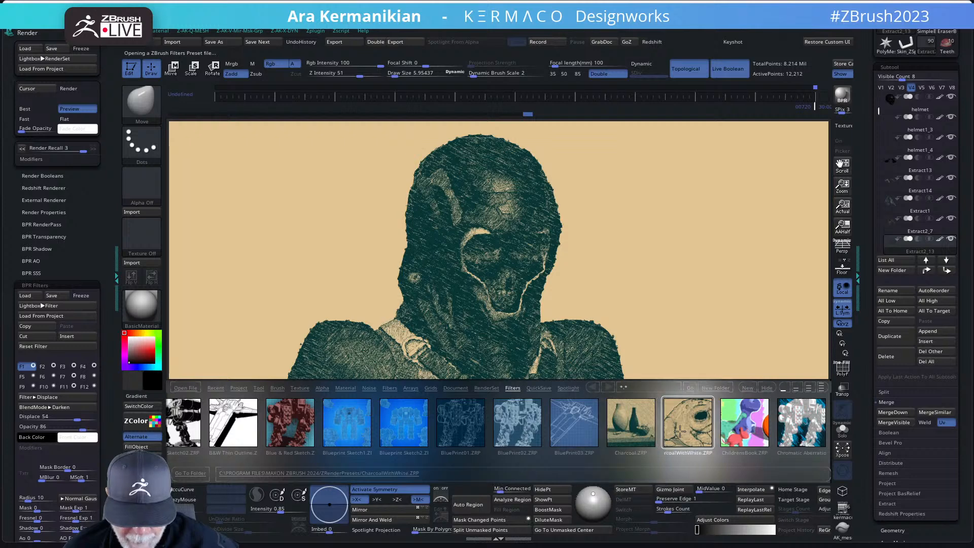
{"action": "double_click", "coordinate": [723, 426]}
Step: Try the Chromatic Aberration, Comic Color Tones1 and ComicStyleBrownLines filter presets on the three-quarter render
{"action": "left_click_drag", "start_coordinate": [651, 435], "coordinate": [620, 438]}
{"action": "double_click", "coordinate": [620, 437]}
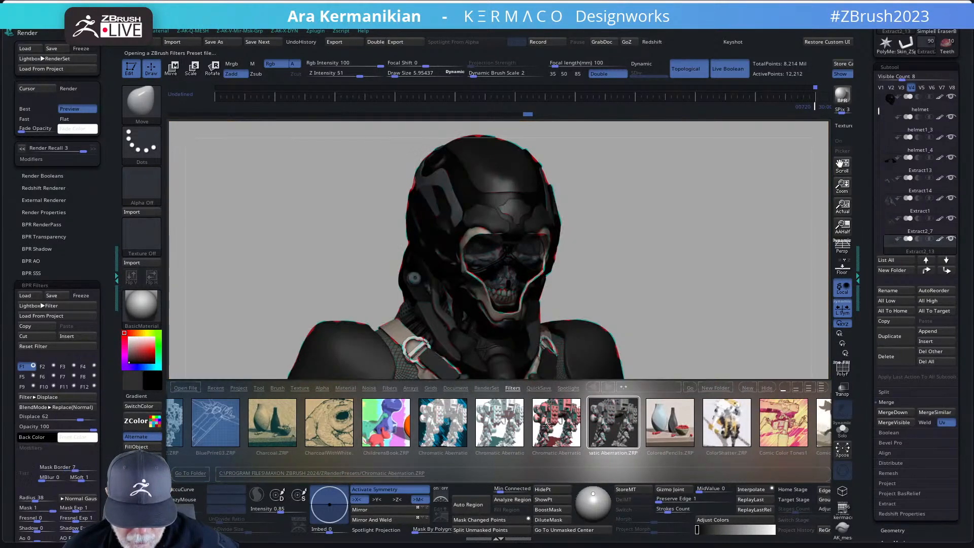
{"action": "double_click", "coordinate": [556, 431]}
{"action": "double_click", "coordinate": [763, 423]}
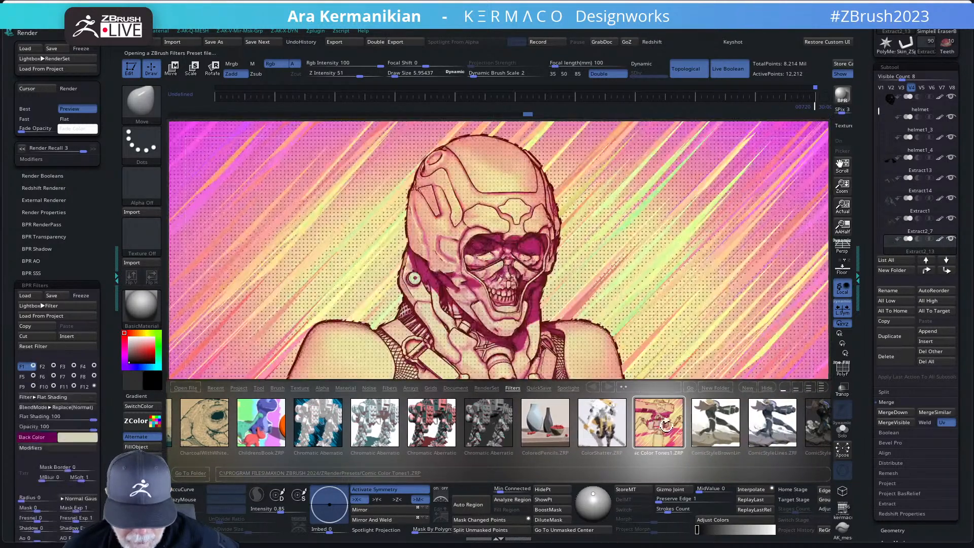
{"action": "double_click", "coordinate": [711, 426]}
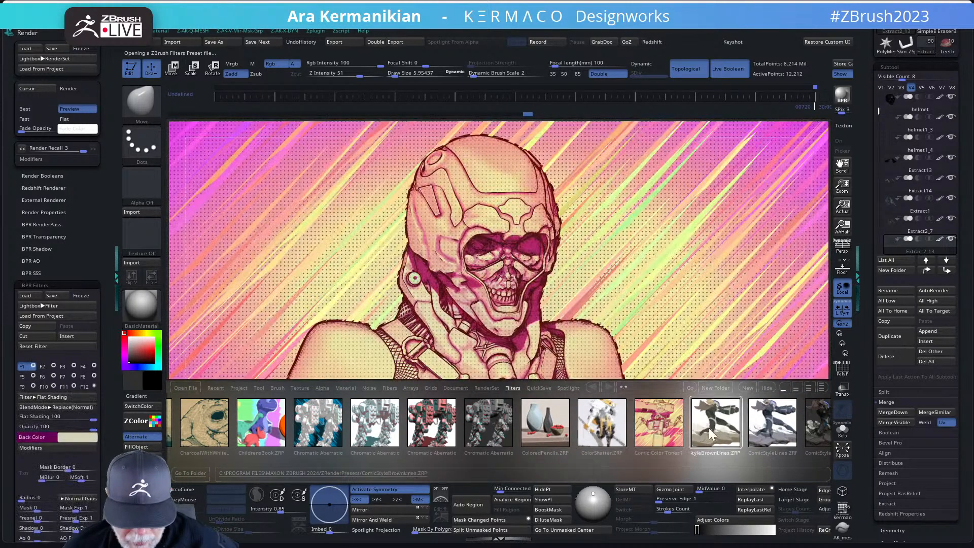
Step: Apply the ComicStyleLines filter preset and render the bust with BPR from the front and from both three-quarter sides
{"action": "double_click", "coordinate": [758, 428]}
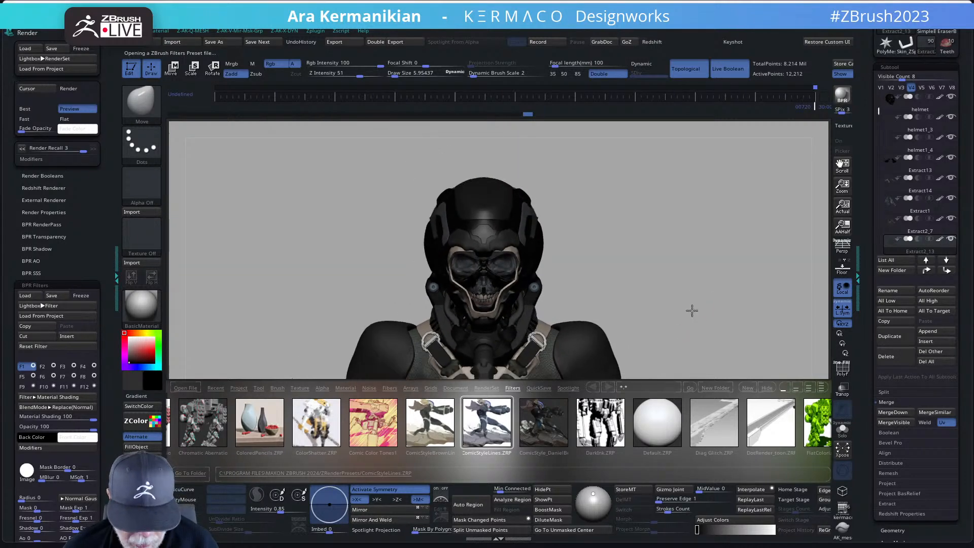
{"action": "left_click_drag", "start_coordinate": [692, 311], "coordinate": [776, 277], "text": "alt"}
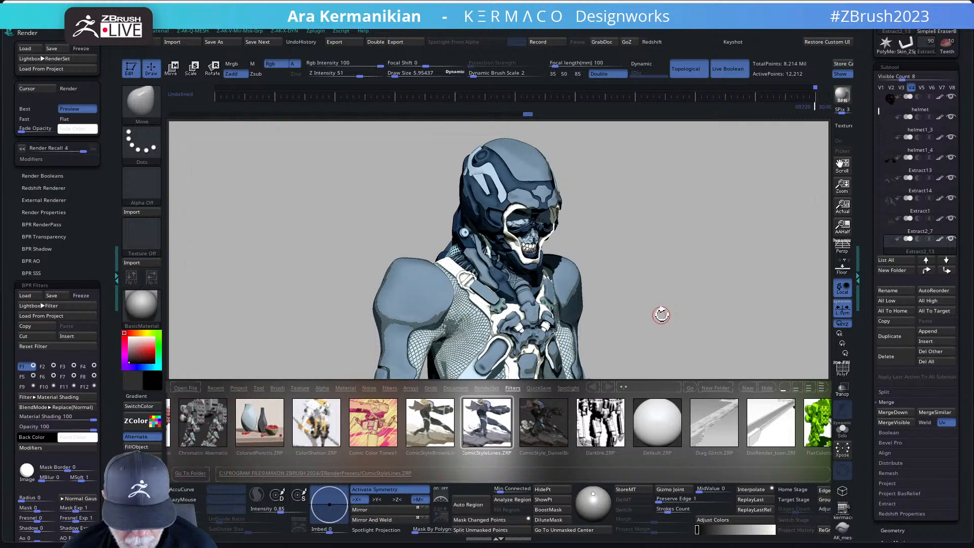
{"action": "left_click_drag", "start_coordinate": [674, 306], "coordinate": [661, 298], "text": "shift"}
{"action": "left_click_drag", "start_coordinate": [675, 260], "coordinate": [671, 273], "text": "alt"}
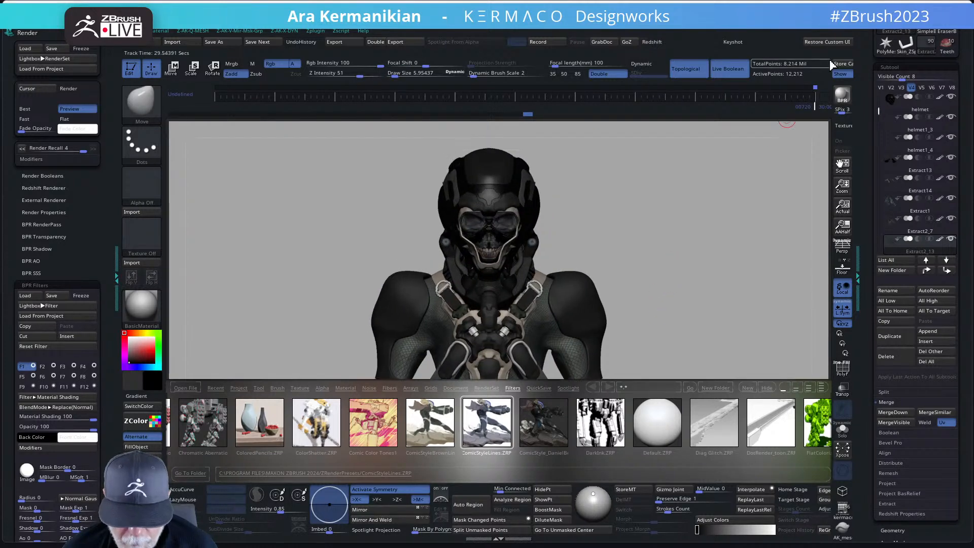
{"action": "left_click", "coordinate": [846, 101]}
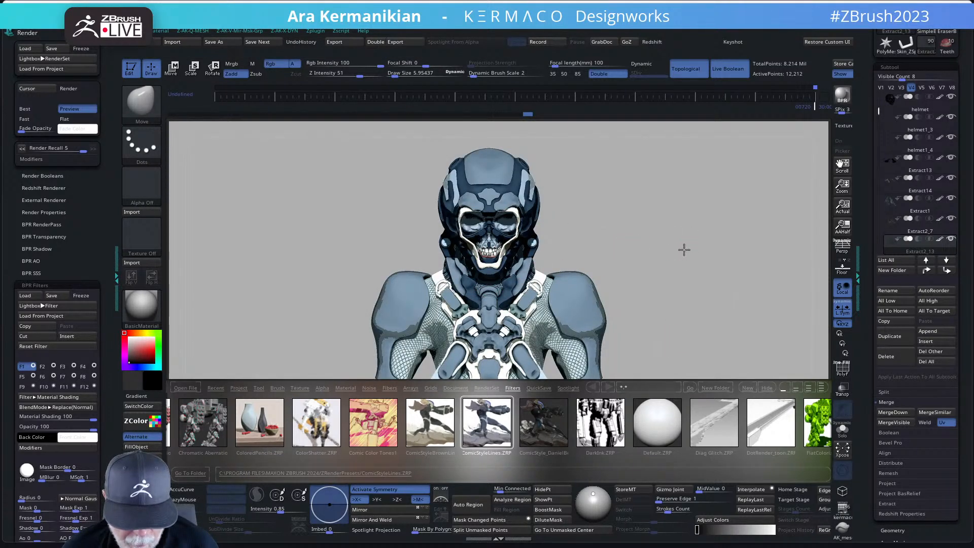
{"action": "mouse_move", "coordinate": [685, 250]}
{"action": "left_mouse_down"}
{"action": "mouse_move", "coordinate": [675, 252]}
{"action": "mouse_move", "coordinate": [687, 233]}
{"action": "left_mouse_up"}
{"action": "left_click", "coordinate": [844, 96]}
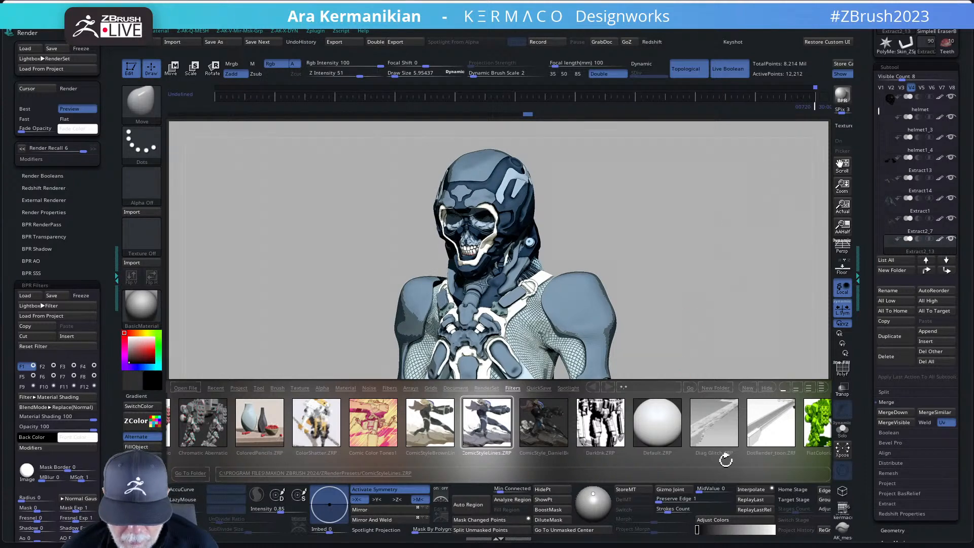
Step: Try the Drag Glitch and DotRender_toon filter presets on the rendered bust
{"action": "double_click", "coordinate": [709, 432]}
{"action": "left_click_drag", "start_coordinate": [764, 431], "coordinate": [703, 437]}
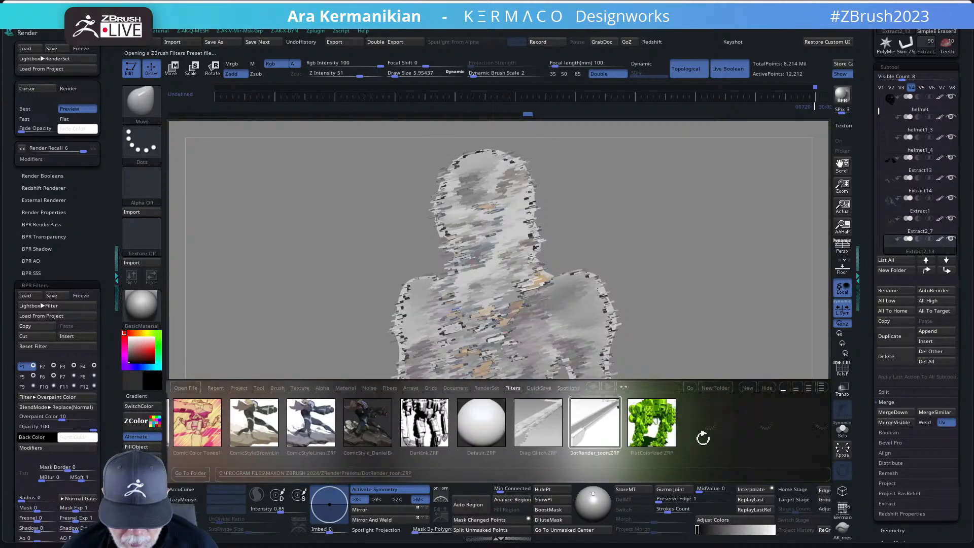
Step: Try the FlatColorized, FlatPaintEffect and FlatWaterColors filter presets on the three-quarter render
{"action": "double_click", "coordinate": [627, 430]}
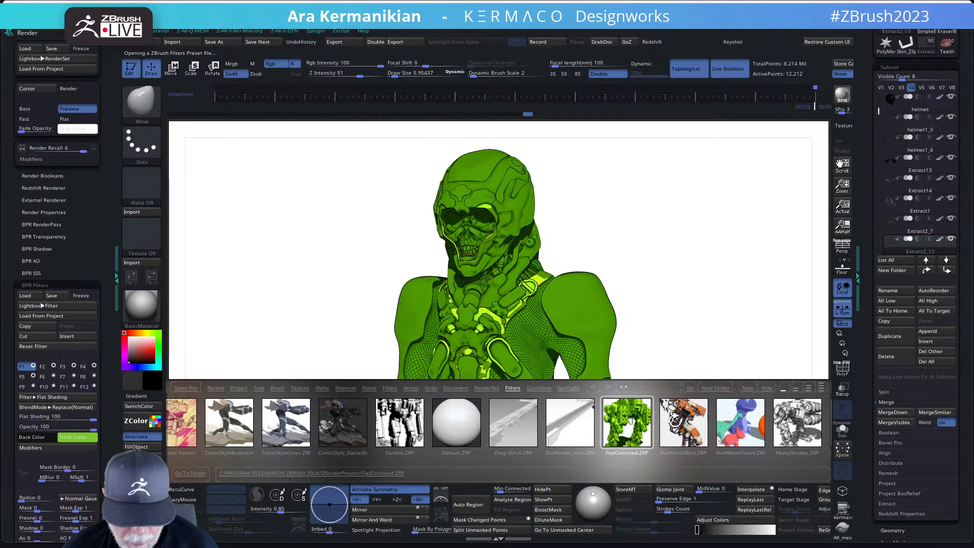
{"action": "double_click", "coordinate": [677, 423]}
{"action": "double_click", "coordinate": [745, 432]}
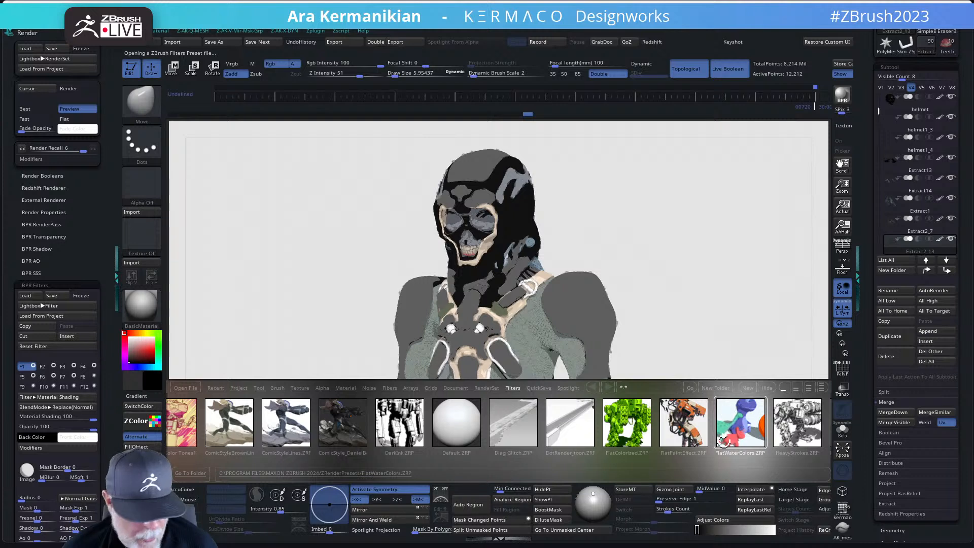
Step: Enable filter slot F8 as an Outline Edge filter with strength -100 and render the bust with BPR from the opposite three-quarter side
{"action": "left_click", "coordinate": [95, 376]}
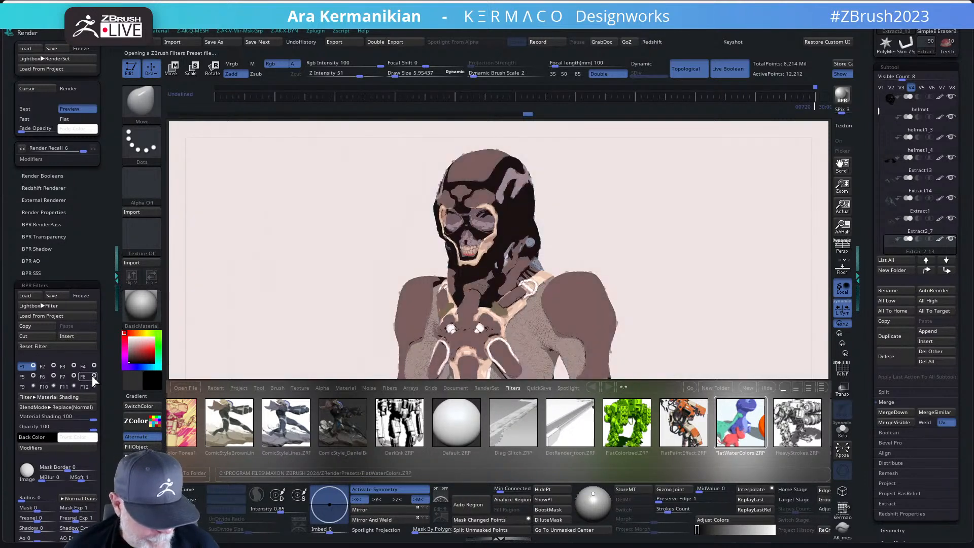
{"action": "left_click", "coordinate": [50, 397]}
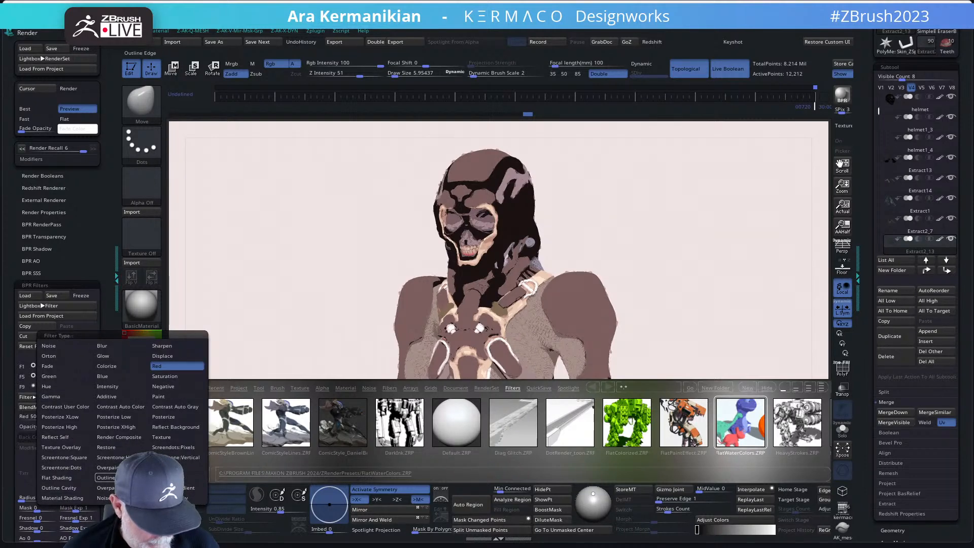
{"action": "left_click", "coordinate": [108, 477]}
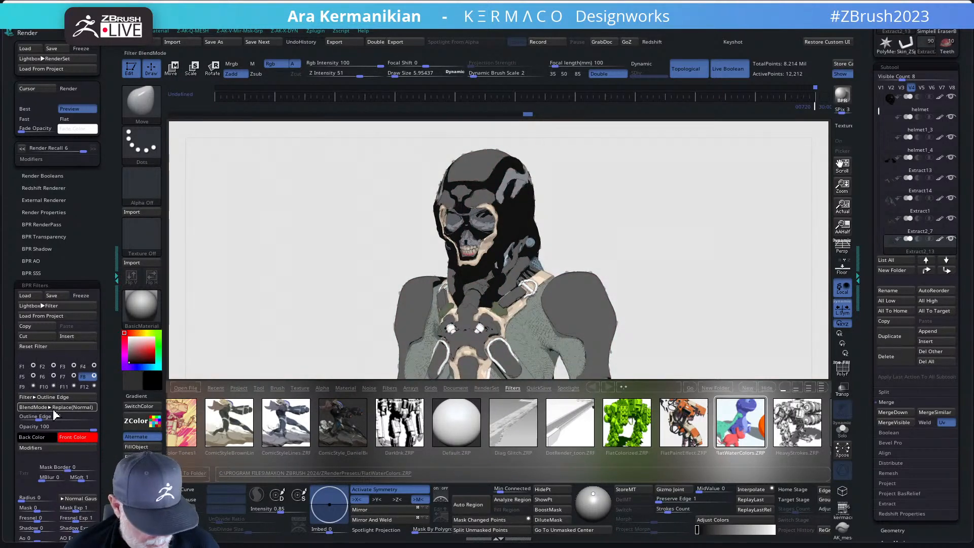
{"action": "left_click", "coordinate": [23, 417]}
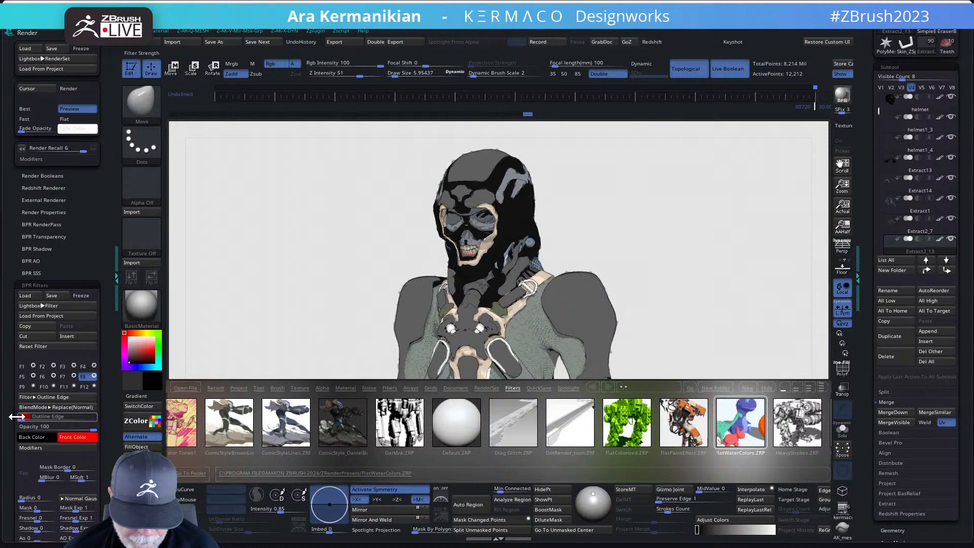
{"action": "left_click_drag", "start_coordinate": [681, 302], "coordinate": [709, 300]}
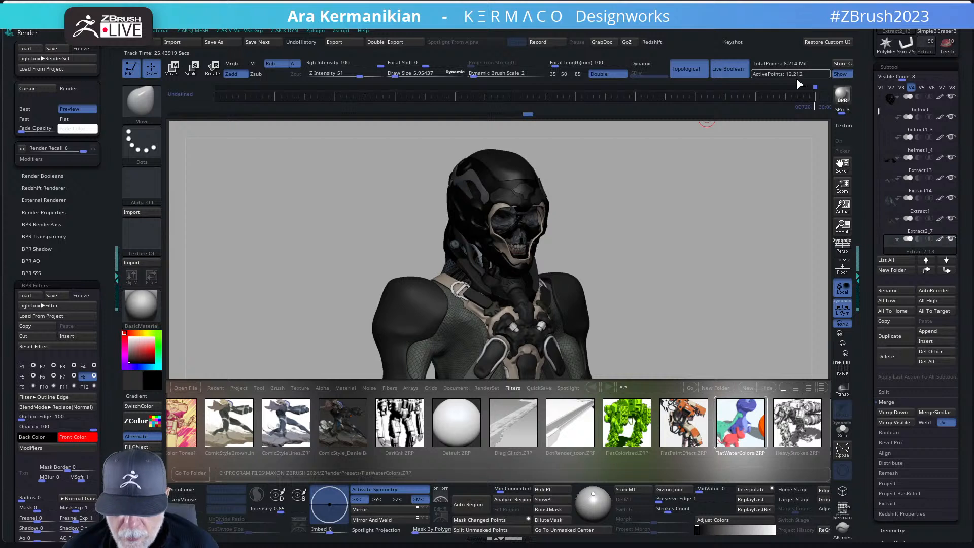
{"action": "left_click", "coordinate": [840, 101]}
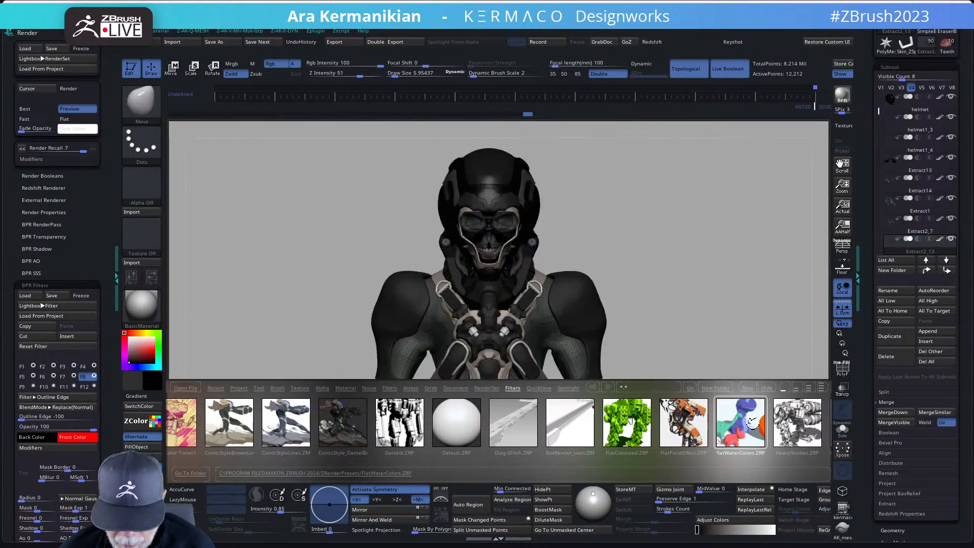
Step: Try the HeavyStrokes and InkGouacheColor filter presets on the front-view render
{"action": "left_click", "coordinate": [799, 429]}
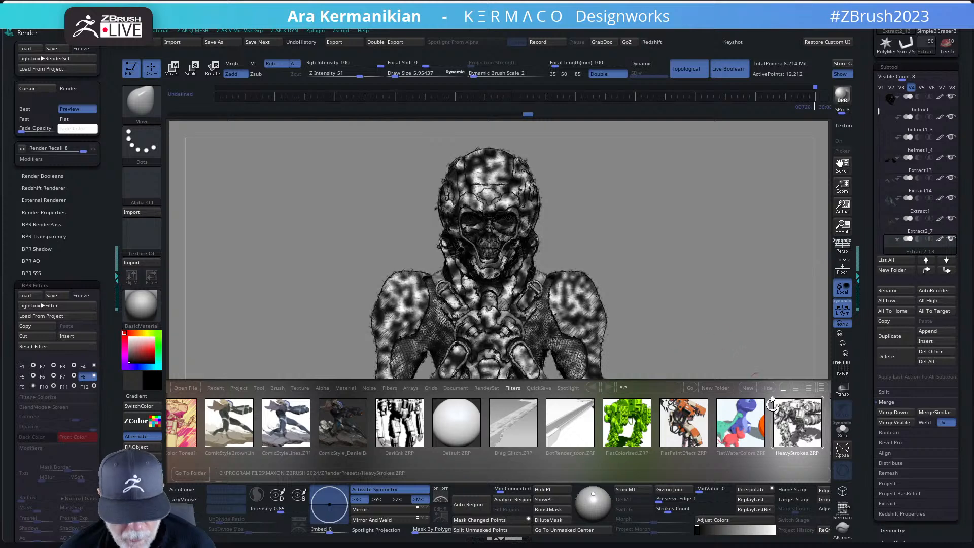
{"action": "scroll", "coordinate": [668, 456], "scroll_direction": "down", "scroll_amount": 5}
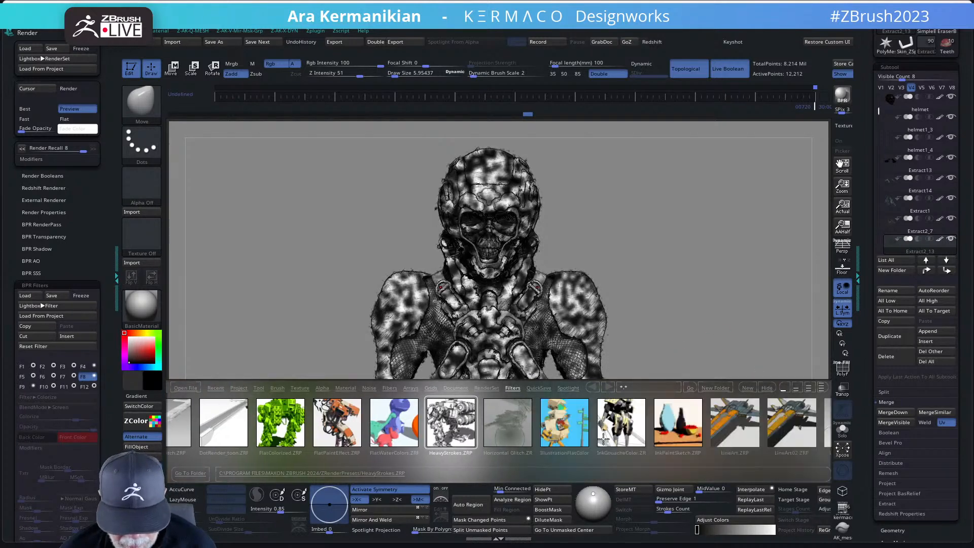
{"action": "double_click", "coordinate": [620, 424]}
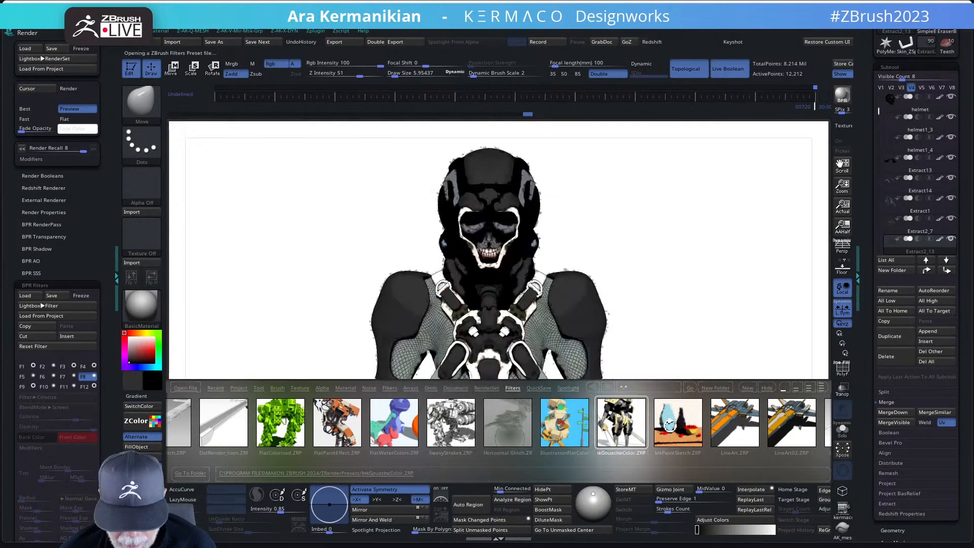
Step: Apply the LineArt filter preset and render the bust with BPR from a three-quarter view and from the front
{"action": "double_click", "coordinate": [727, 430]}
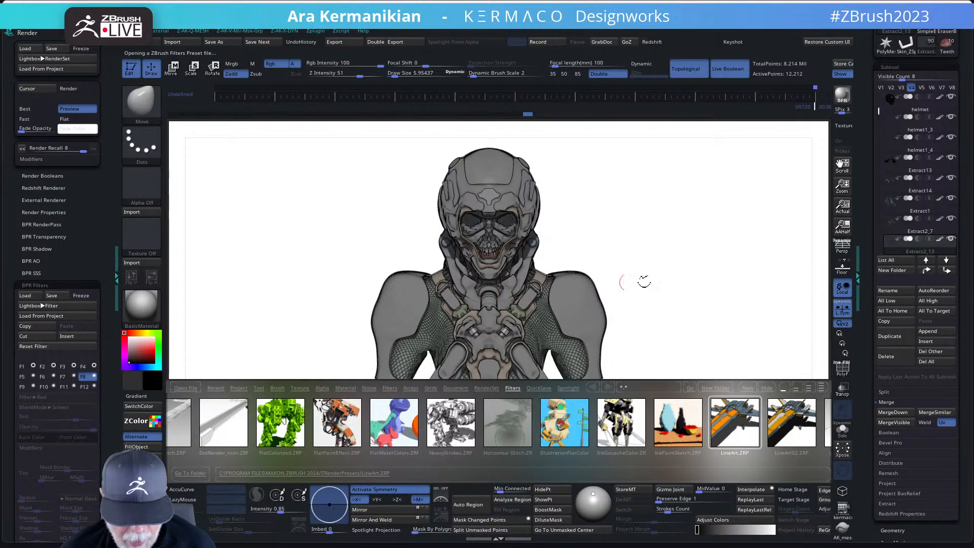
{"action": "left_click_drag", "start_coordinate": [709, 276], "coordinate": [685, 275]}
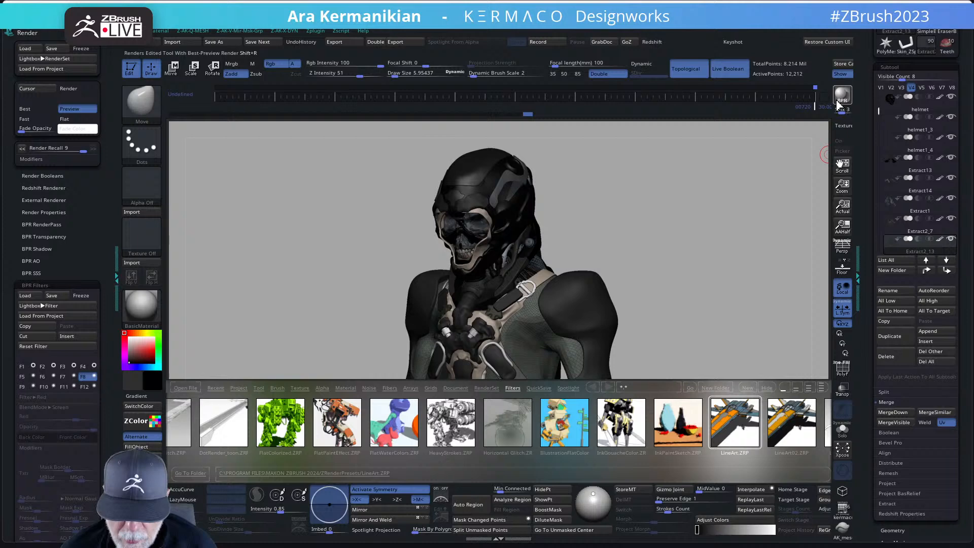
{"action": "left_click", "coordinate": [837, 100]}
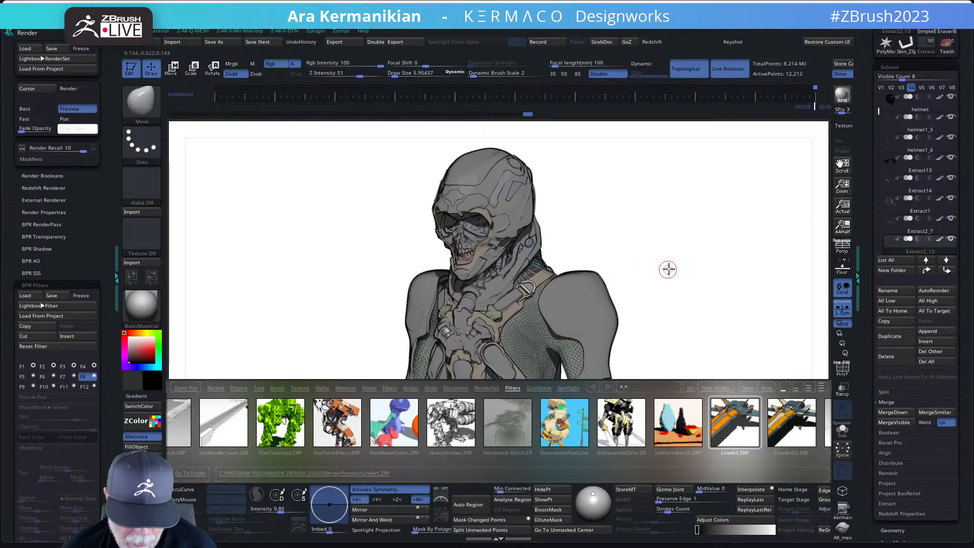
{"action": "mouse_move", "coordinate": [667, 267]}
{"action": "left_mouse_down"}
{"action": "mouse_move", "coordinate": [706, 260]}
{"action": "mouse_move", "coordinate": [700, 265]}
{"action": "left_mouse_up"}
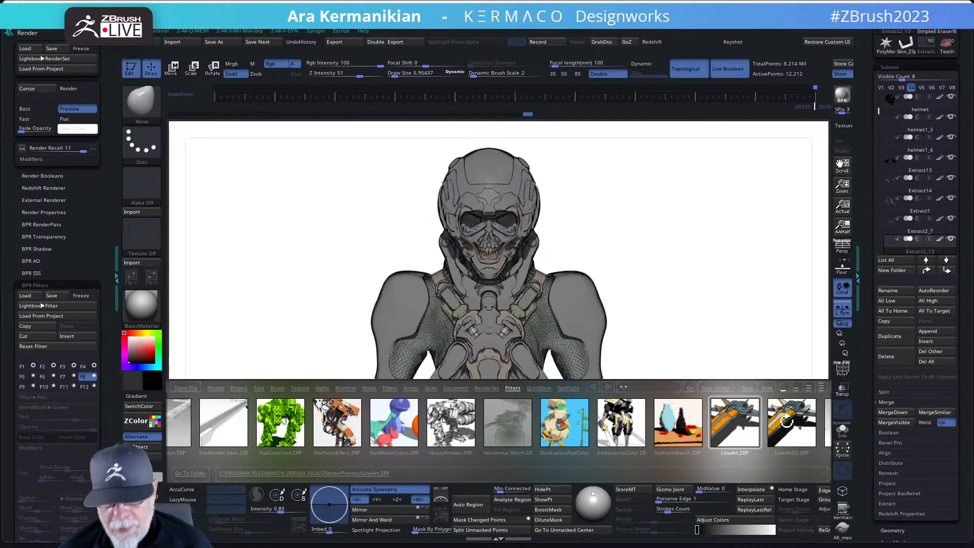
Step: Try the LineArt02, LineRender, MessyDodgedWaterColor, MessyWatercolors and oil paint filter presets on the front render
{"action": "left_click", "coordinate": [786, 425]}
{"action": "left_click_drag", "start_coordinate": [785, 423], "coordinate": [630, 408]}
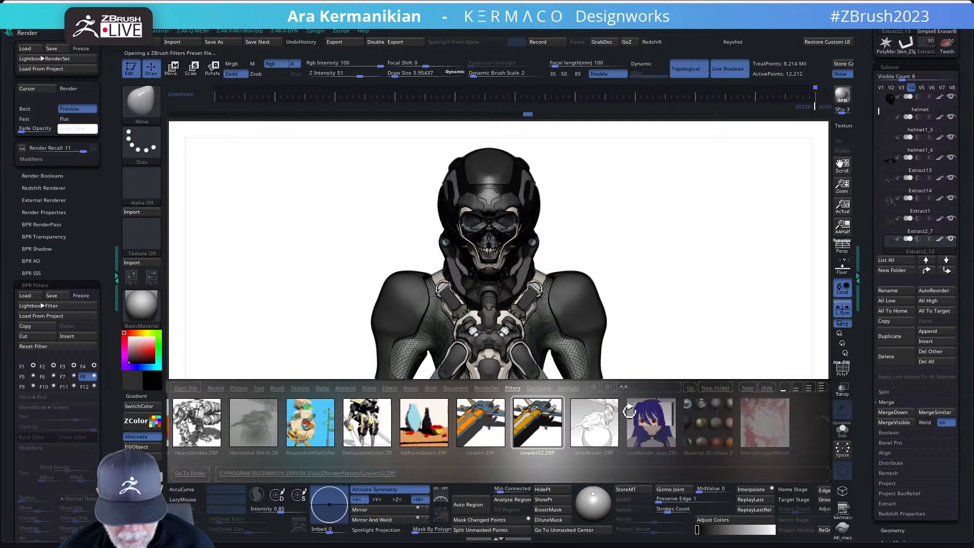
{"action": "double_click", "coordinate": [587, 420]}
{"action": "left_click_drag", "start_coordinate": [723, 426], "coordinate": [518, 428]}
{"action": "left_click", "coordinate": [542, 429]}
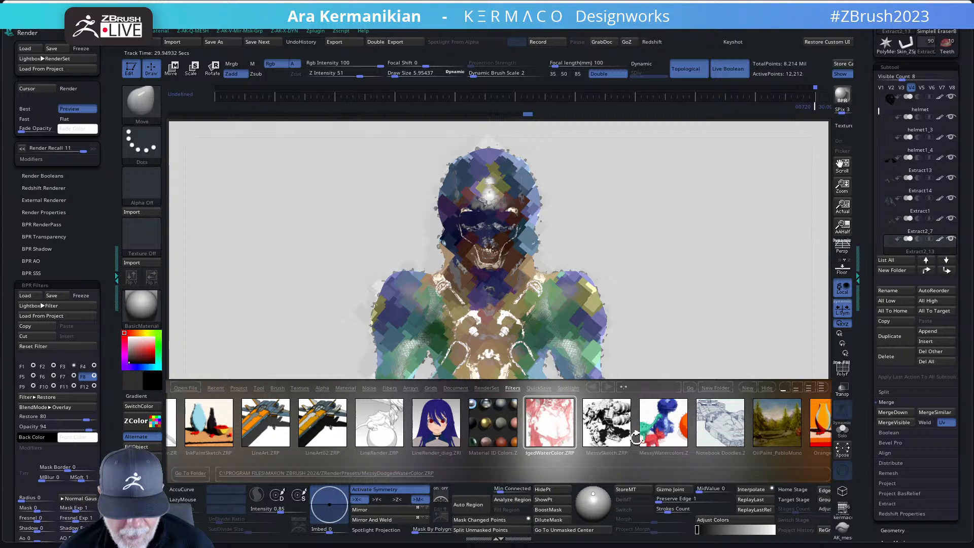
{"action": "left_click", "coordinate": [668, 429]}
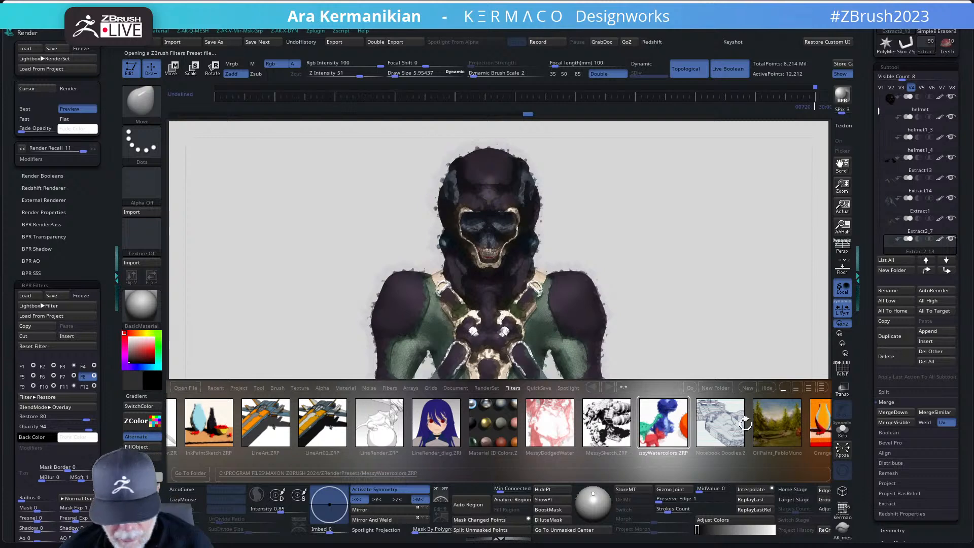
{"action": "left_click", "coordinate": [780, 435]}
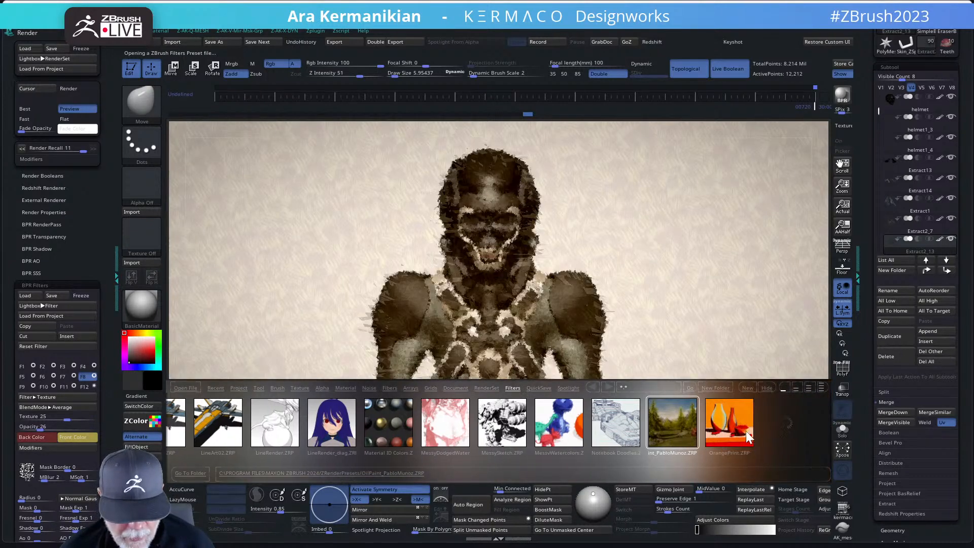
Step: Try the OrangePrint, PaintStrokesDirty, PaperProtectedColorPencils, Pattern01 and Pattern02 filter presets on the front render
{"action": "left_click", "coordinate": [678, 425]}
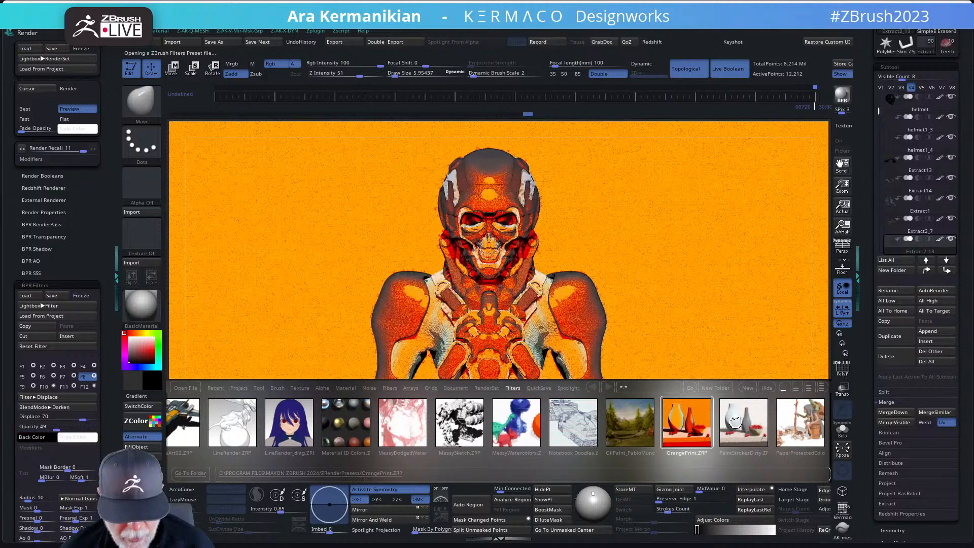
{"action": "left_click", "coordinate": [735, 421]}
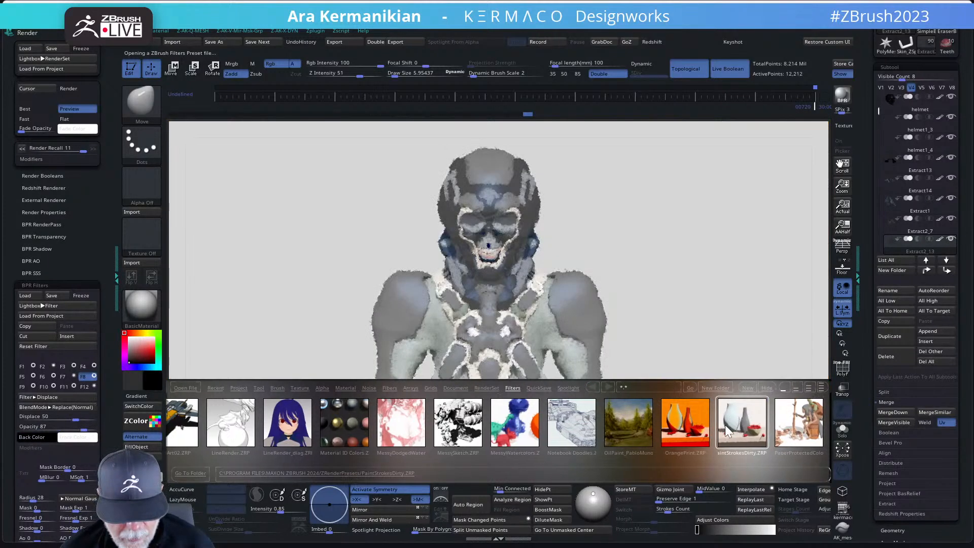
{"action": "left_click", "coordinate": [704, 434]}
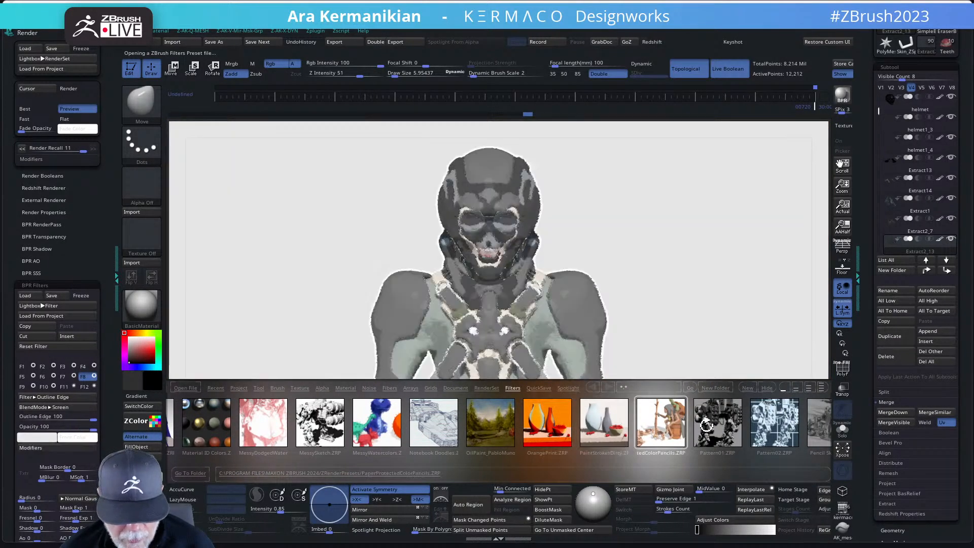
{"action": "left_click", "coordinate": [709, 431]}
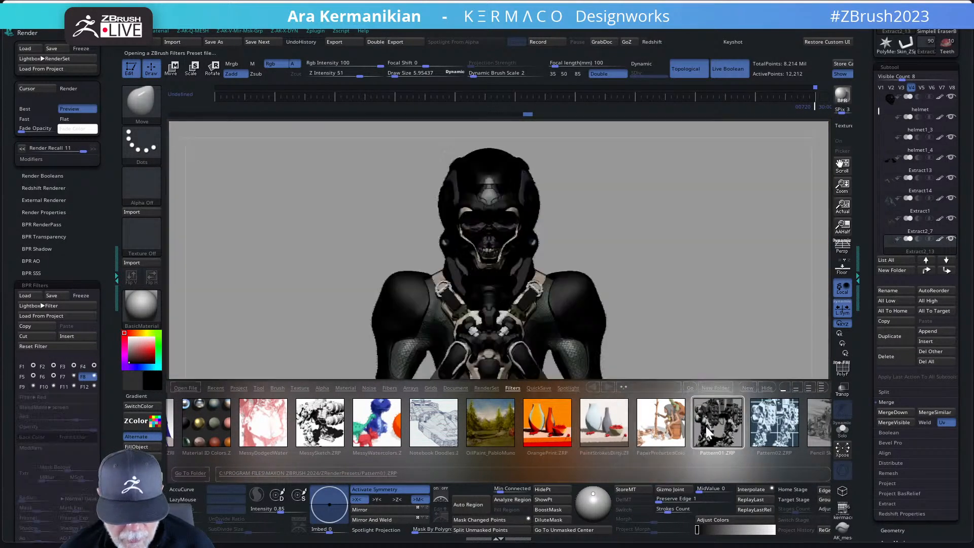
{"action": "left_click", "coordinate": [762, 425]}
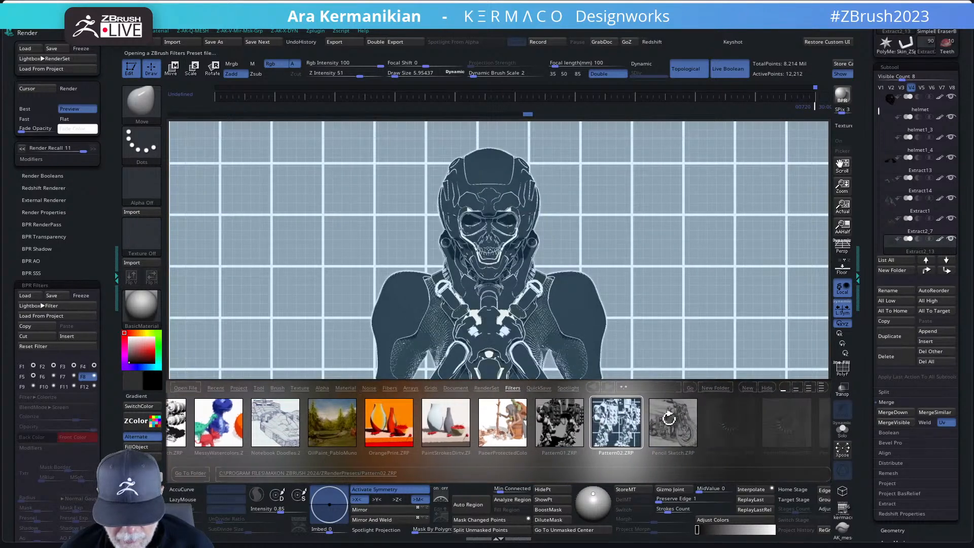
Step: Apply the Pencil Sketch filter preset to the front render and export the image as ZBrush Document.jpg
{"action": "left_click", "coordinate": [669, 418]}
{"action": "double_click", "coordinate": [727, 423]}
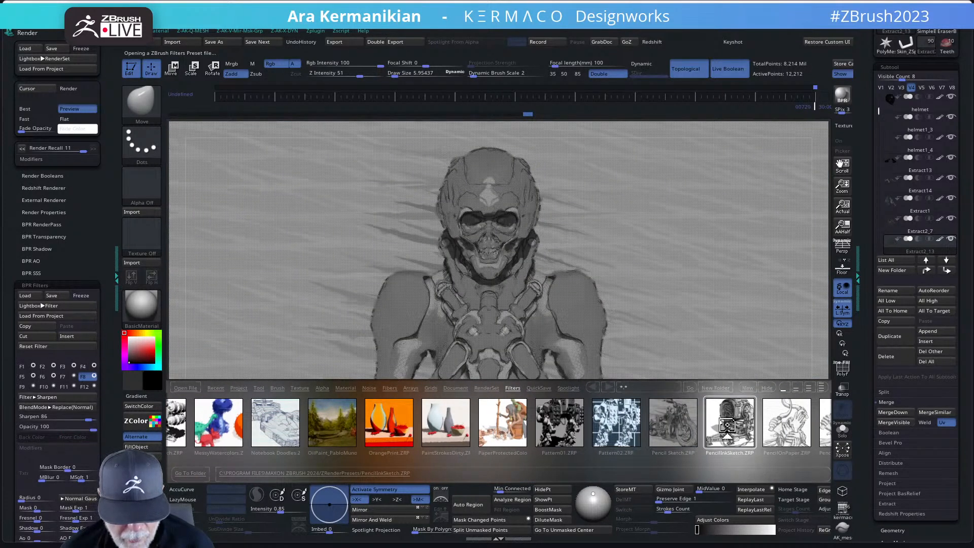
{"action": "double_click", "coordinate": [693, 426]}
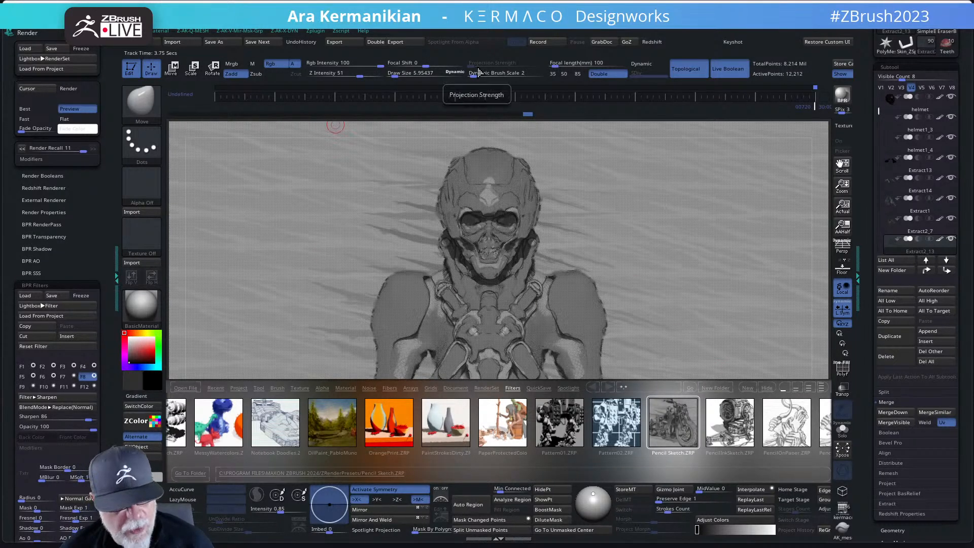
{"action": "left_click", "coordinate": [415, 43]}
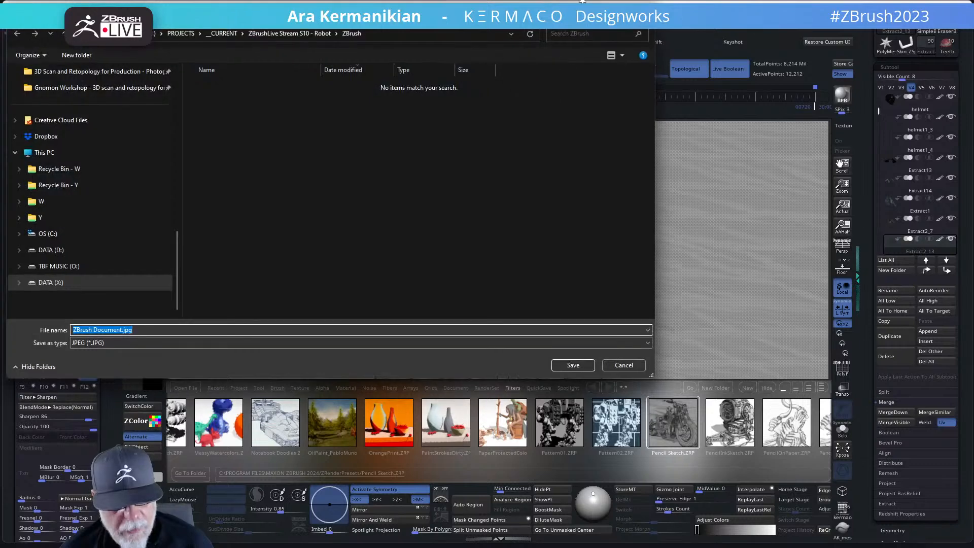
{"action": "key", "text": "Return"}
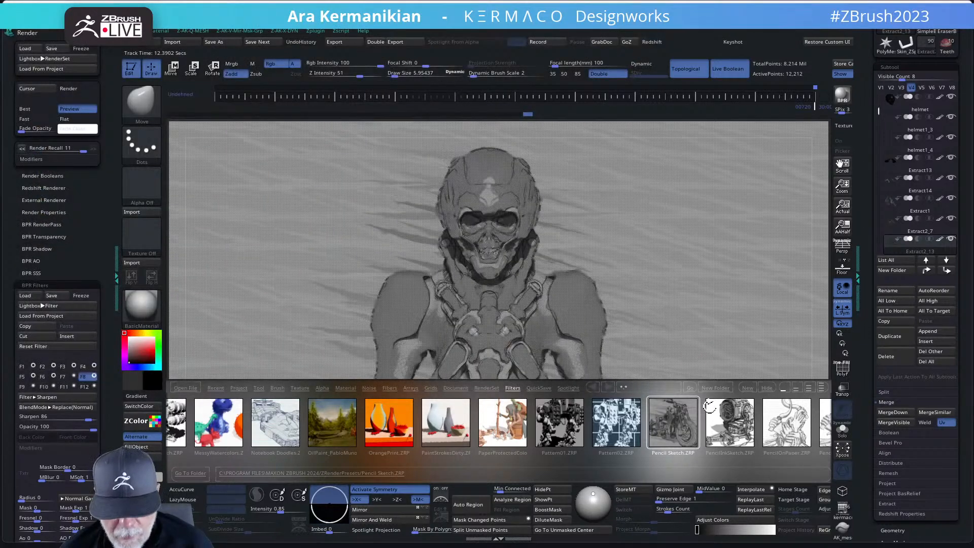
Step: Try the PencilInkSketch, PencilOnPaper, Pixel Art and PixelSquares filter presets on the front render
{"action": "left_click", "coordinate": [729, 419]}
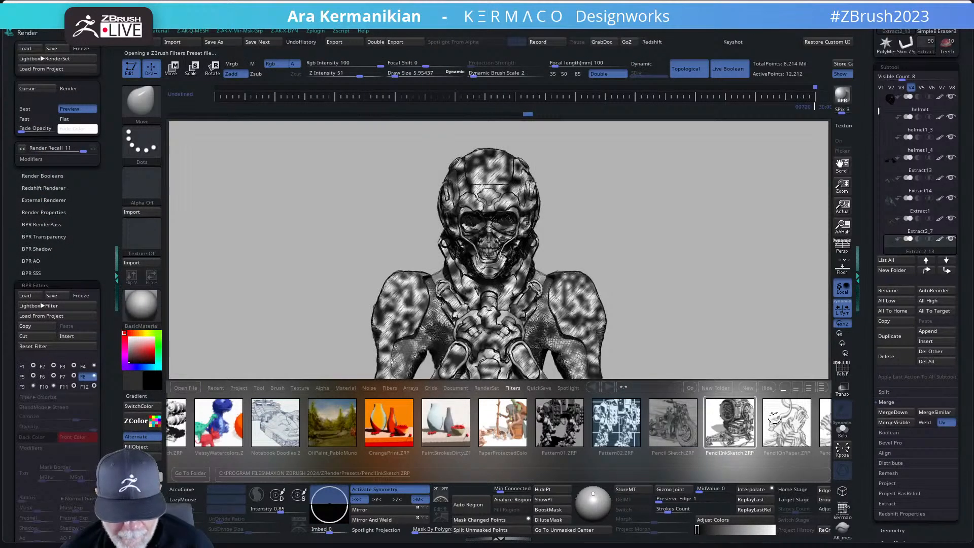
{"action": "left_click", "coordinate": [774, 419]}
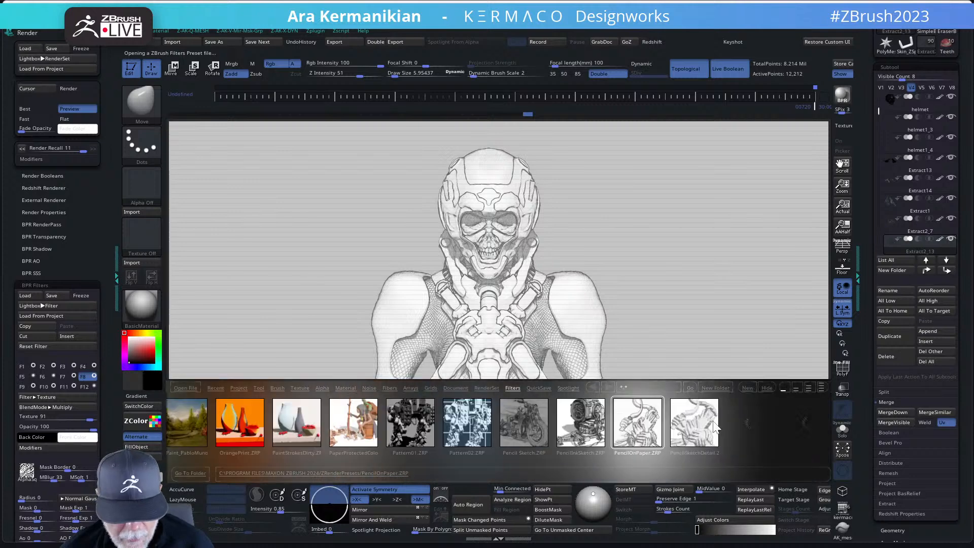
{"action": "left_click", "coordinate": [710, 421]}
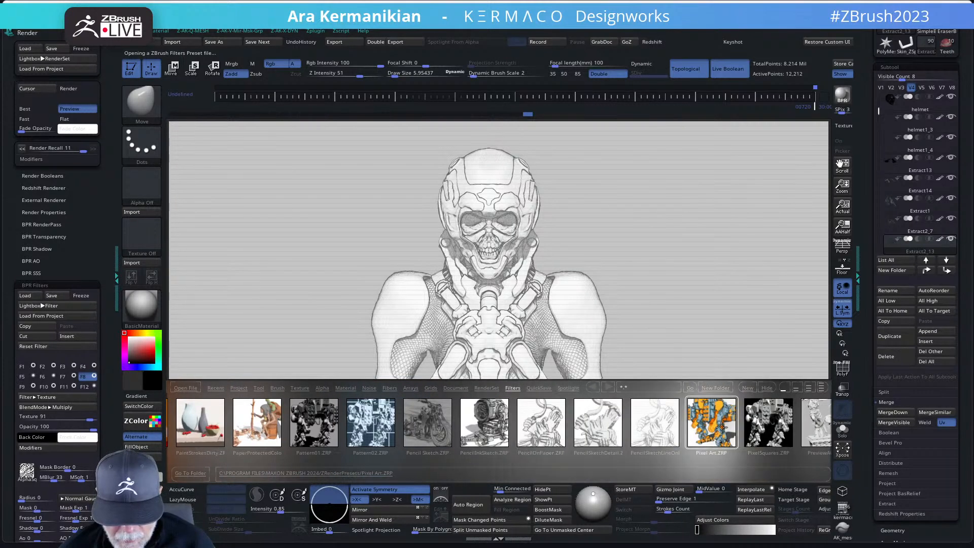
{"action": "left_click", "coordinate": [769, 422]}
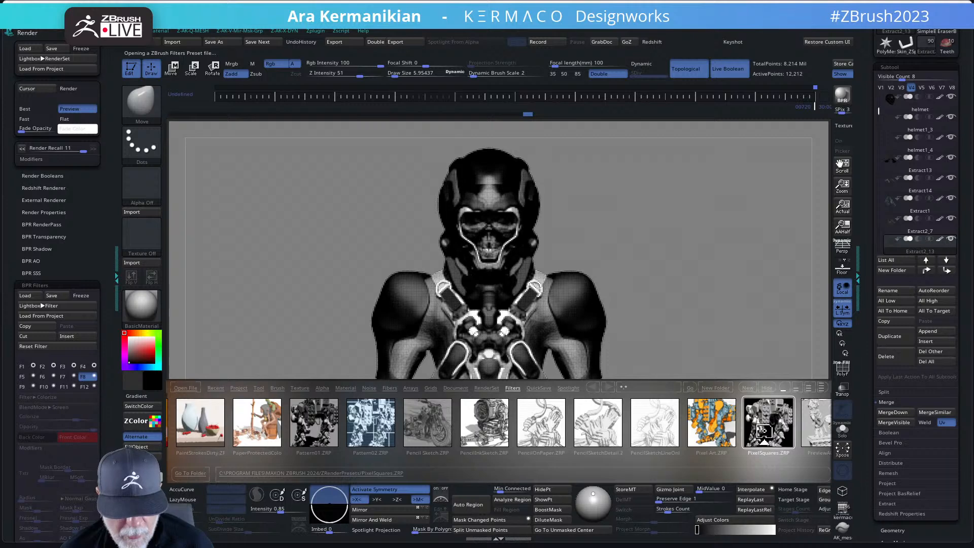
Step: Try the PreviewAO and RetroGame filter presets on the front render, ending with the RadialOverlay preset
{"action": "left_click_drag", "start_coordinate": [811, 430], "coordinate": [658, 429]}
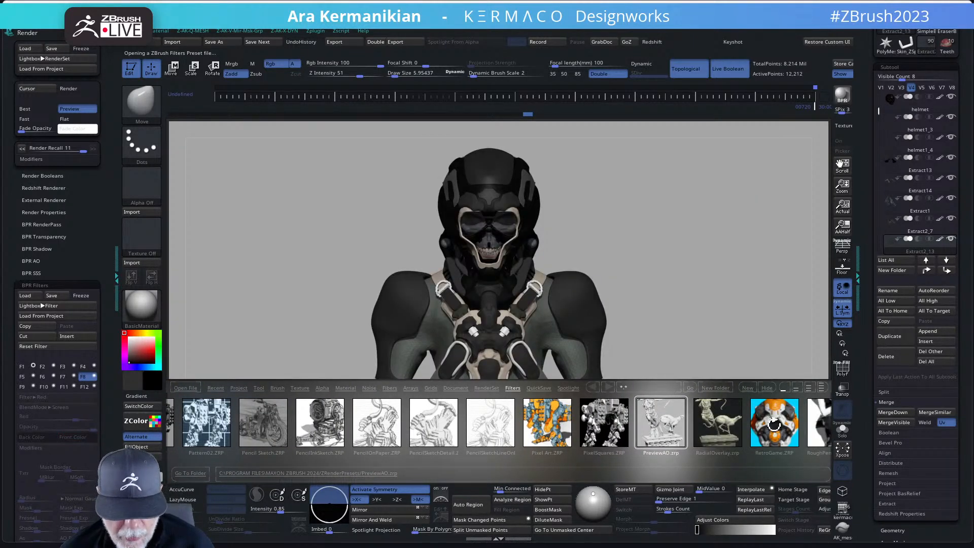
{"action": "left_click", "coordinate": [764, 427]}
{"action": "left_click", "coordinate": [668, 422]}
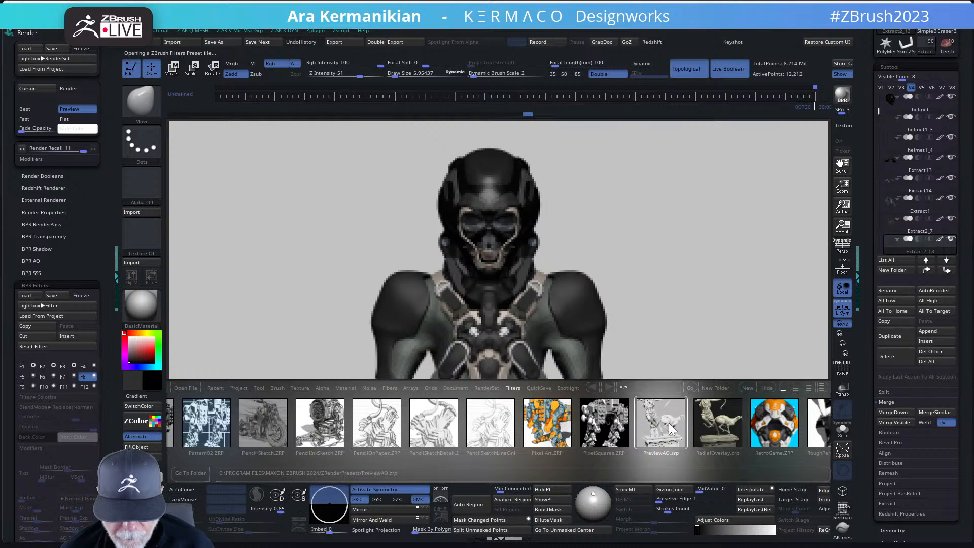
{"action": "double_click", "coordinate": [725, 420]}
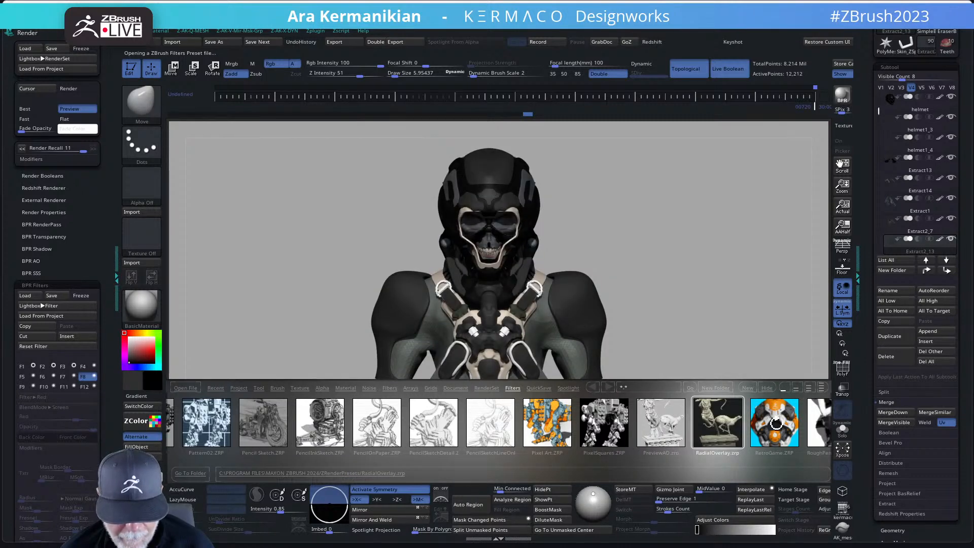
Step: Try the RetroGame, RoughPencilAndInk and StylizedLogo filter presets on the front render
{"action": "left_click_drag", "start_coordinate": [778, 424], "coordinate": [608, 427]}
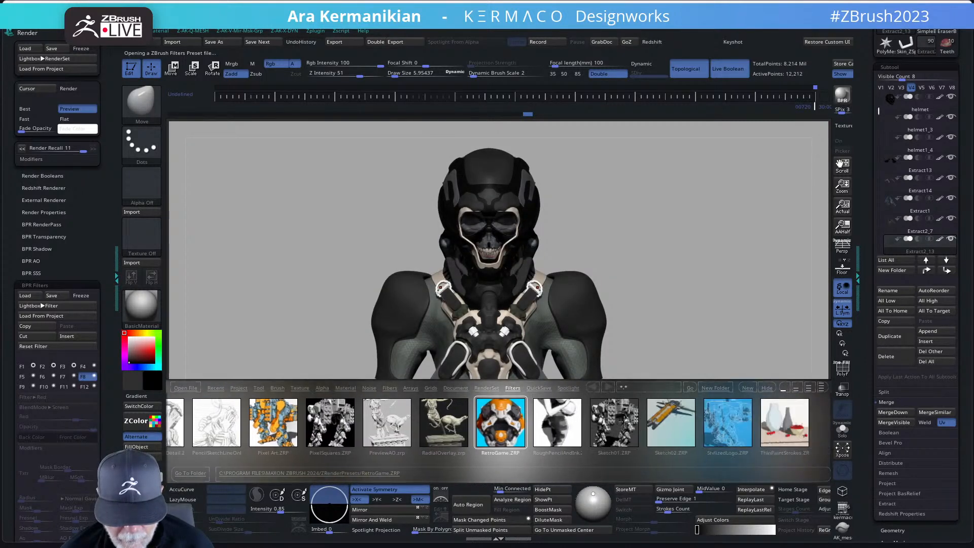
{"action": "left_click", "coordinate": [611, 424]}
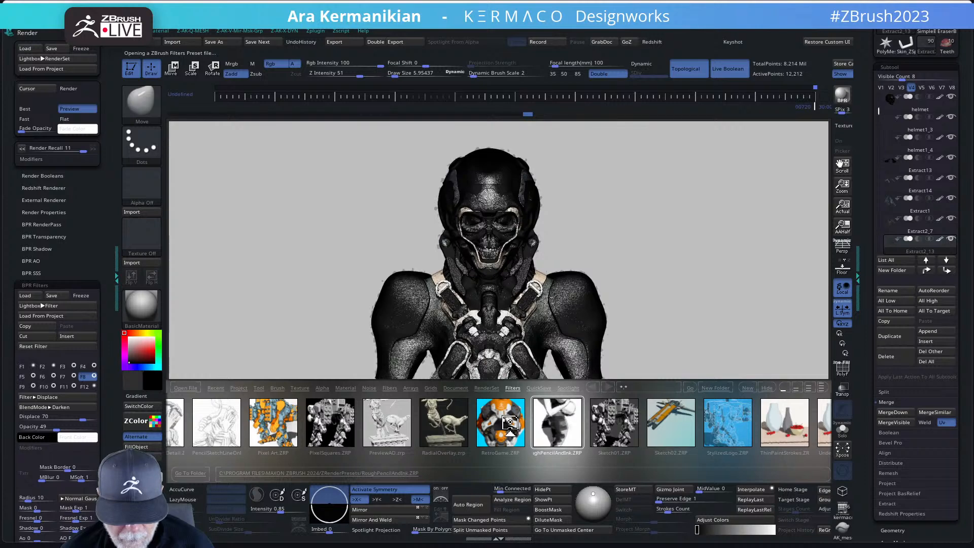
{"action": "left_click", "coordinate": [503, 420]}
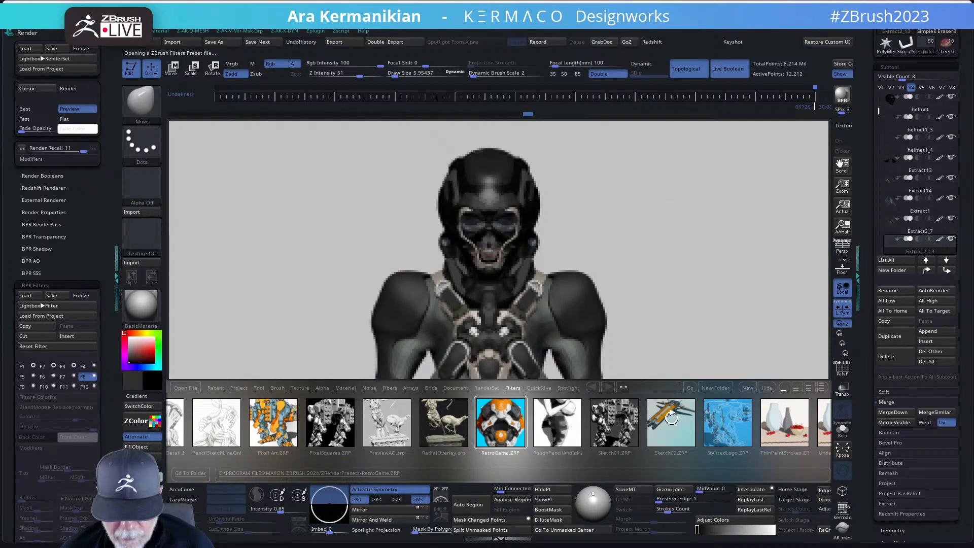
{"action": "left_click", "coordinate": [718, 430]}
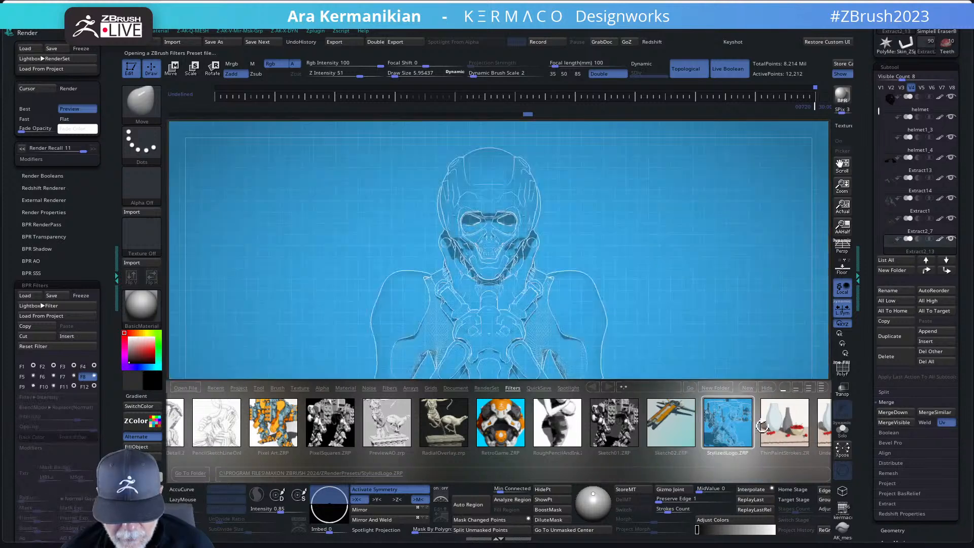
Step: Try the ThinPaintStrokes, UnderPainting and Zhelong_Ink filter presets on the front render, comparing them with WaterColorInkStyle
{"action": "left_click", "coordinate": [767, 425]}
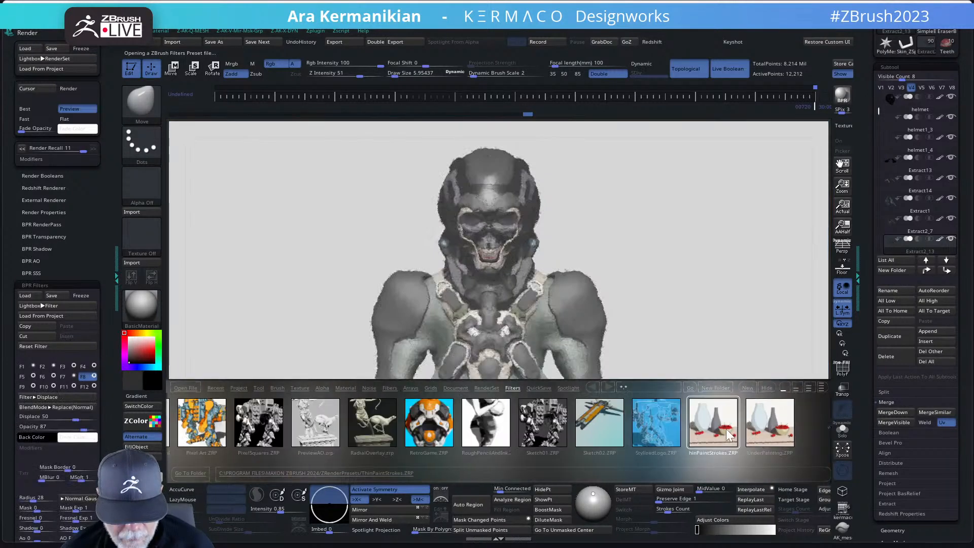
{"action": "left_click", "coordinate": [679, 428]}
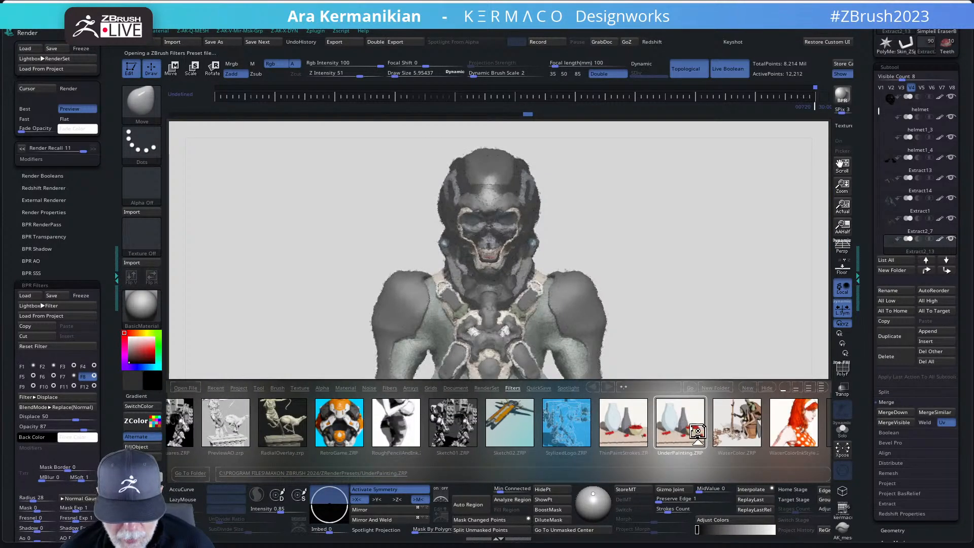
{"action": "left_click", "coordinate": [777, 419]}
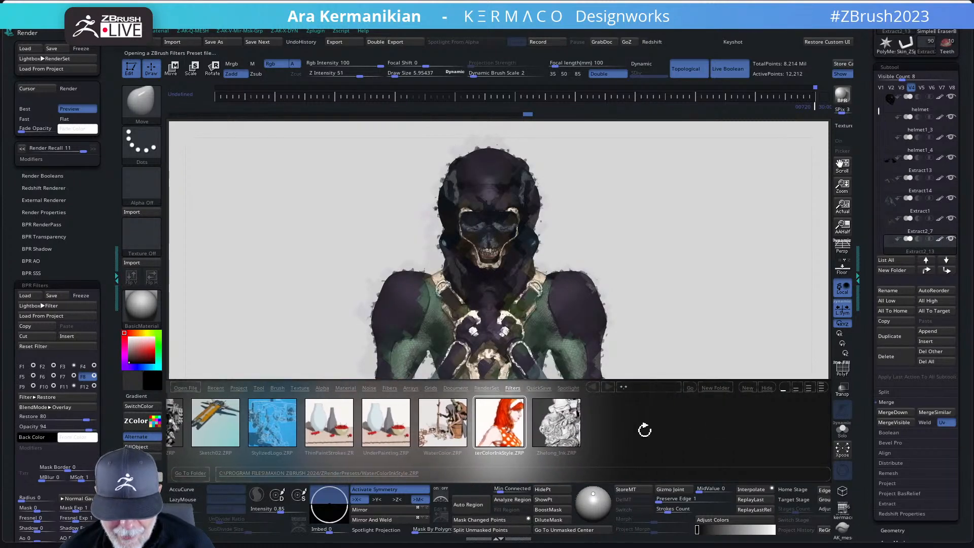
{"action": "left_click", "coordinate": [537, 425]}
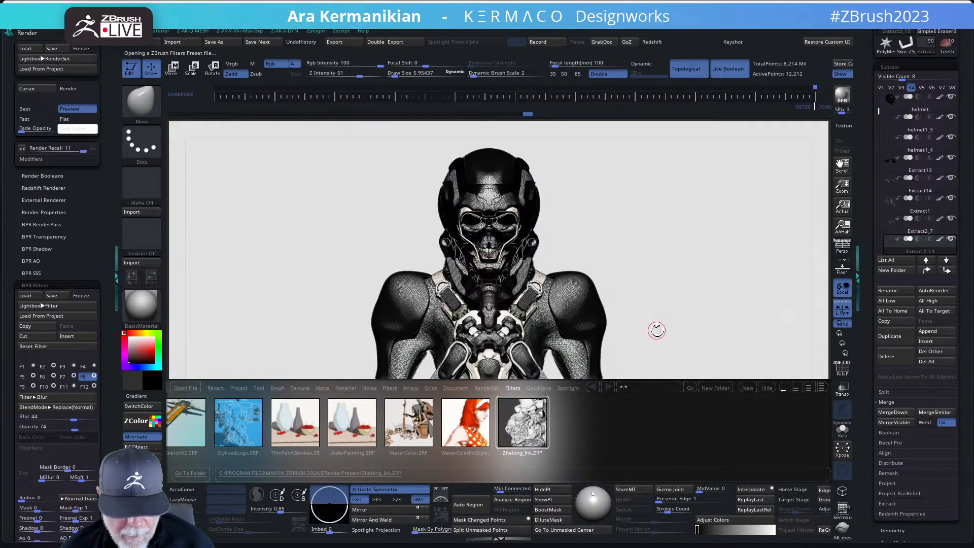
{"action": "left_click", "coordinate": [471, 428]}
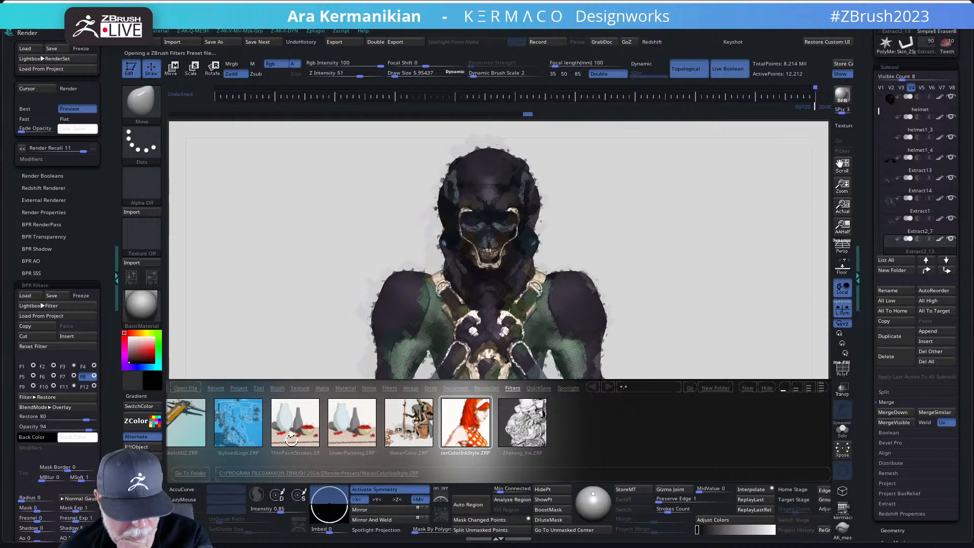
Step: Go back through the StylizedLogo, Sketch02, RadialOverlay and PreviewAO filter presets on the front render
{"action": "left_click", "coordinate": [232, 426]}
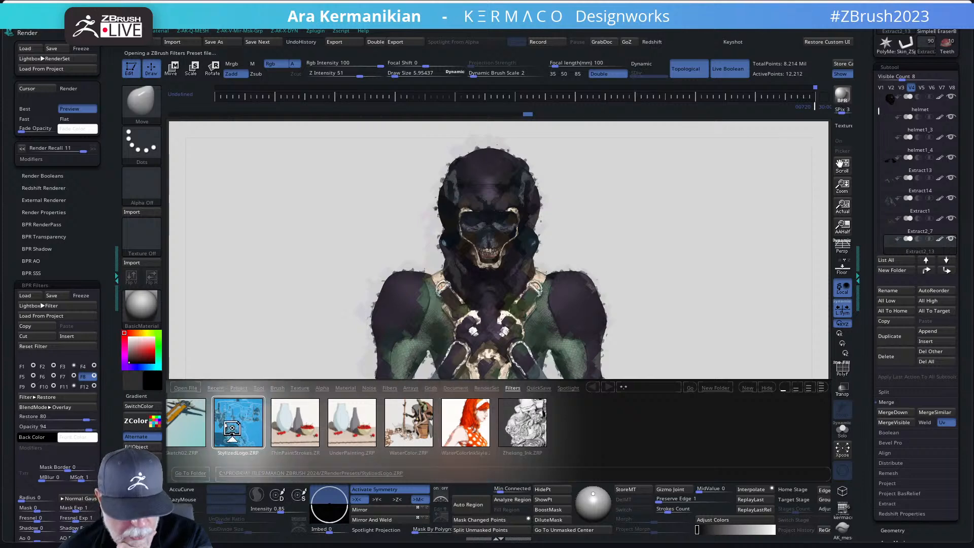
{"action": "double_click", "coordinate": [197, 423]}
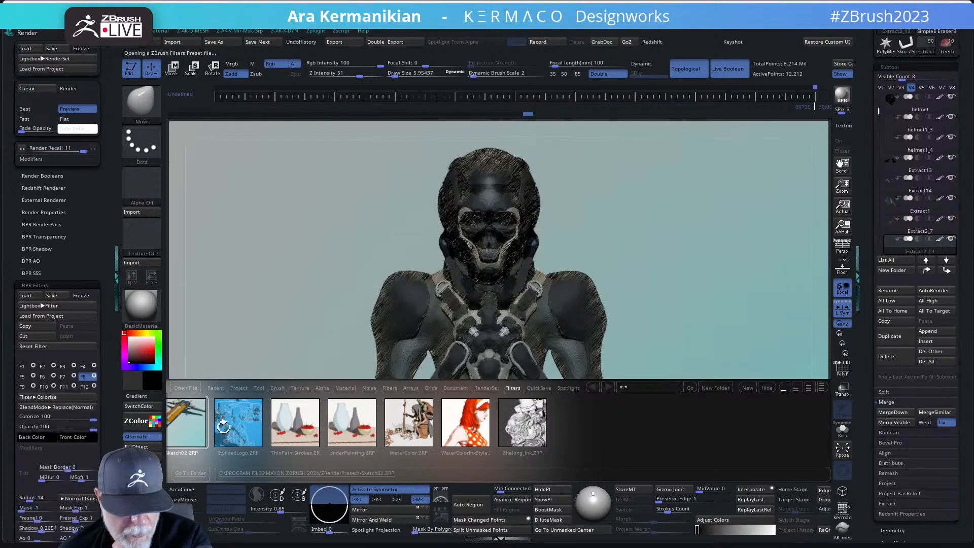
{"action": "double_click", "coordinate": [249, 423]}
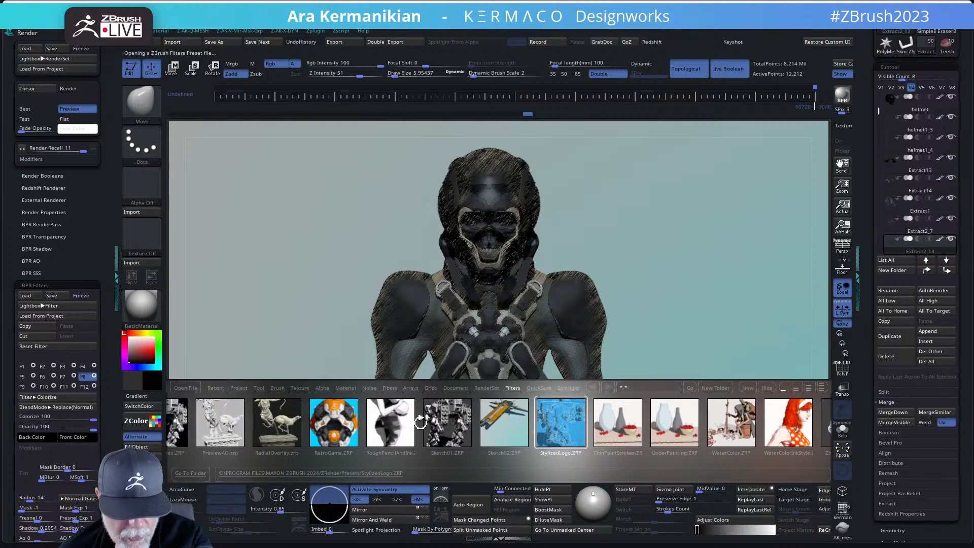
{"action": "double_click", "coordinate": [275, 426]}
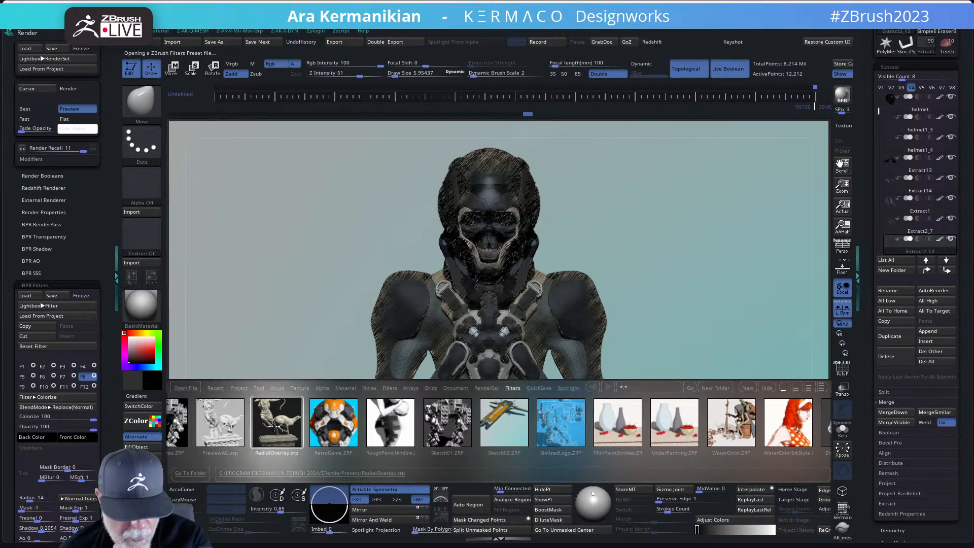
{"action": "double_click", "coordinate": [239, 423]}
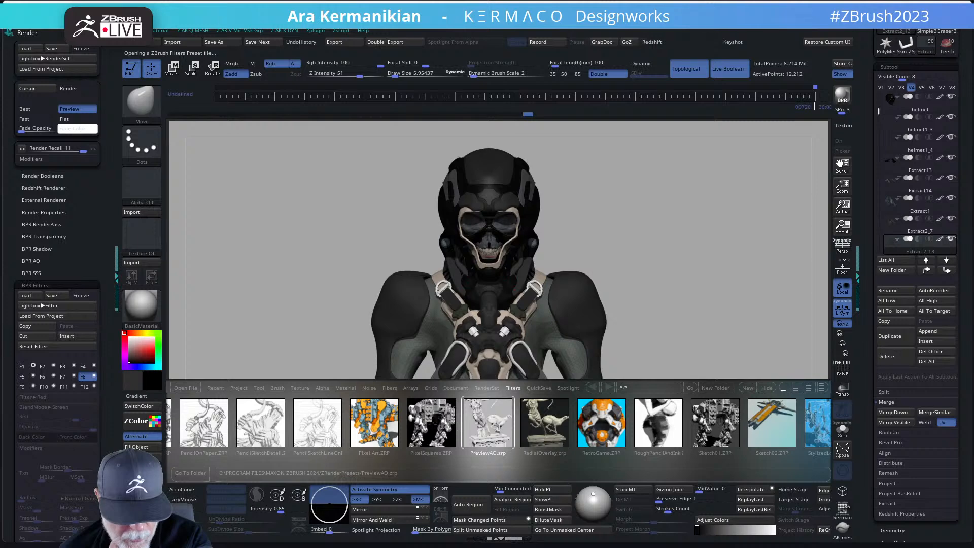
Step: Compare the PixelSquares, Pixel Art, PencilSketchDetail, PencilOnPaper and PencilInkSketch filter presets, ending with the Pencil Sketch preset on the front render
{"action": "double_click", "coordinate": [432, 421]}
{"action": "double_click", "coordinate": [369, 427]}
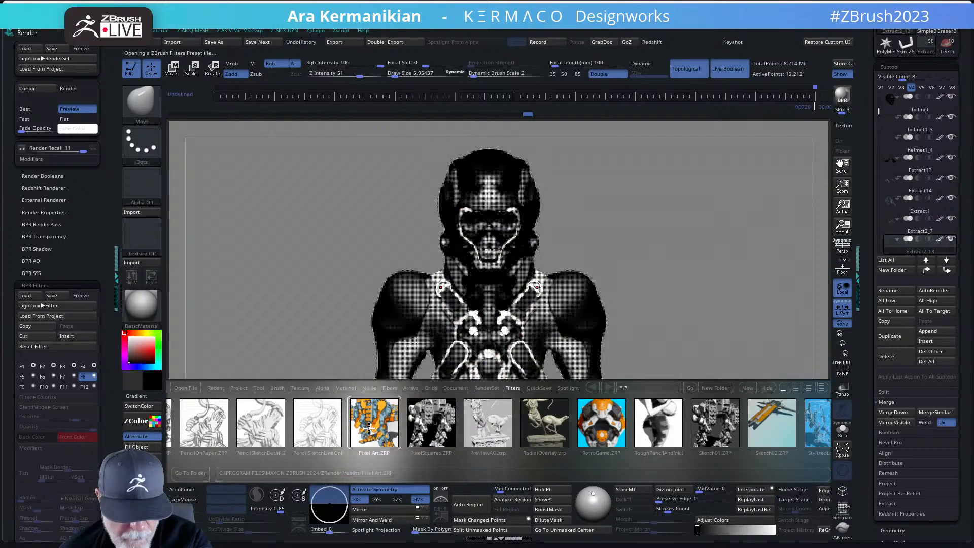
{"action": "double_click", "coordinate": [325, 427]}
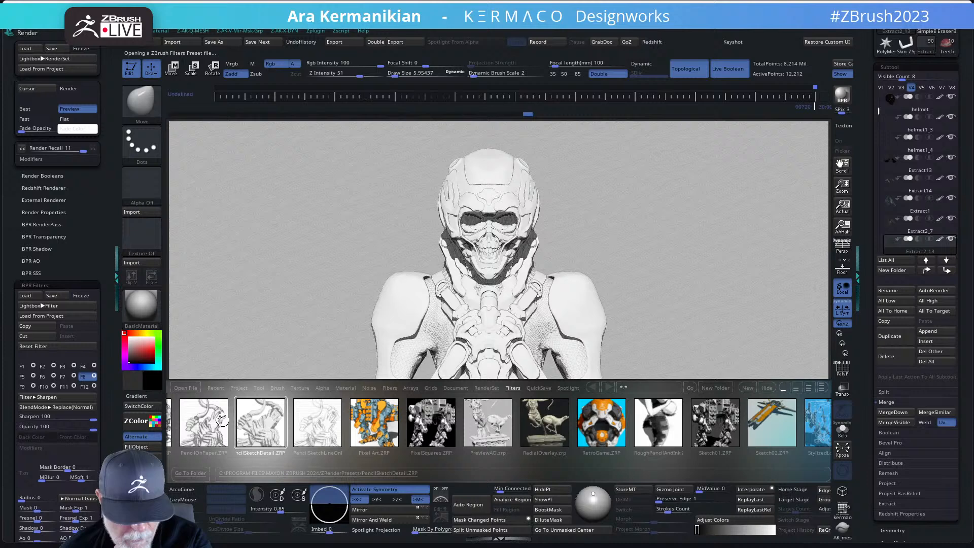
{"action": "double_click", "coordinate": [221, 423]}
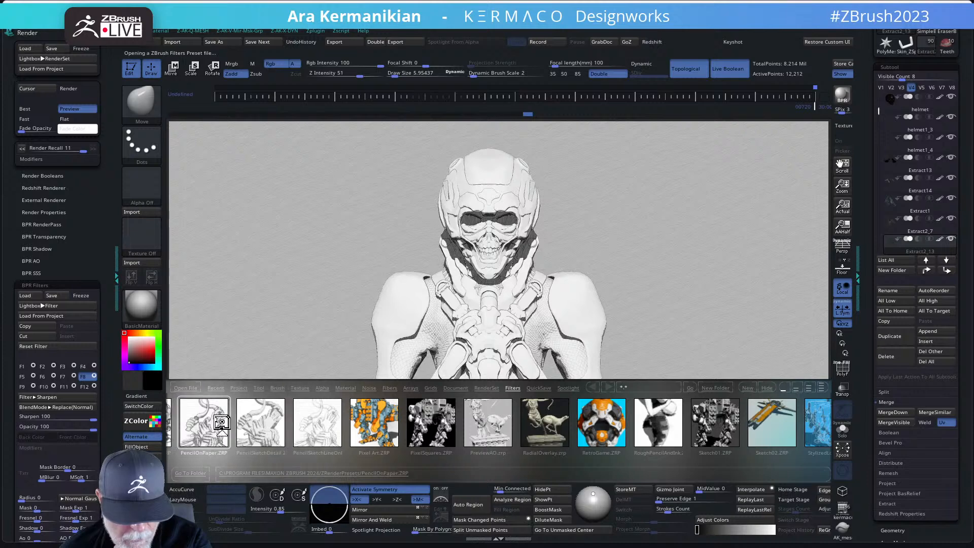
{"action": "double_click", "coordinate": [261, 423]}
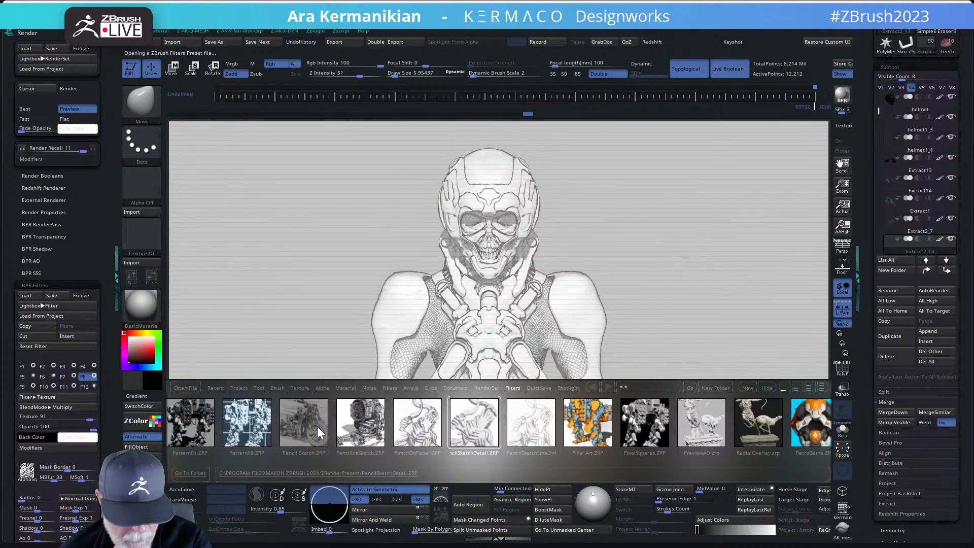
{"action": "double_click", "coordinate": [380, 427]}
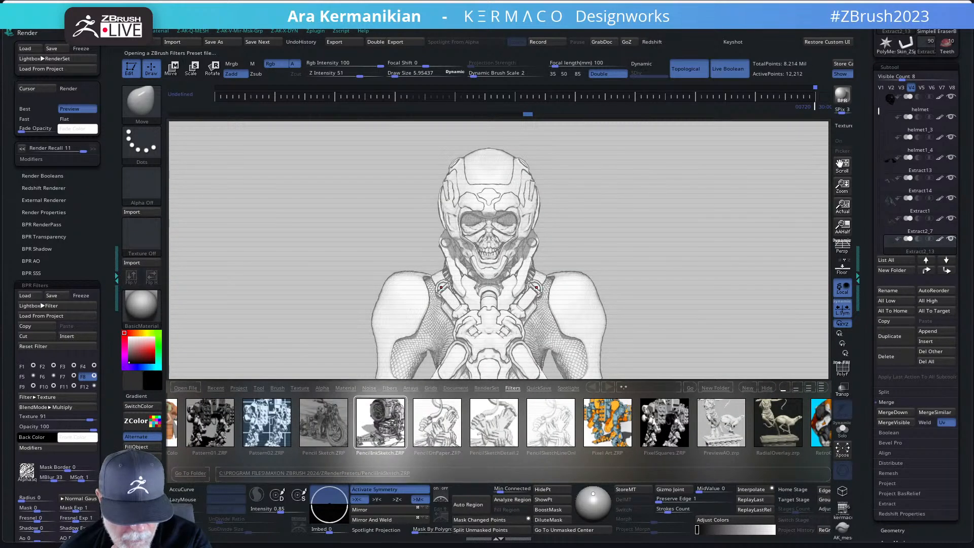
{"action": "double_click", "coordinate": [335, 424]}
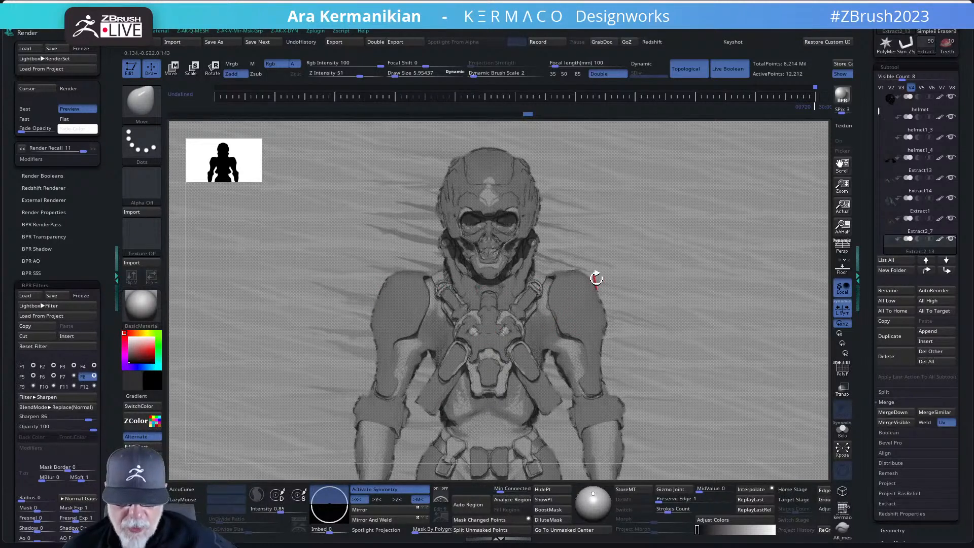
Step: Examine the whole armoured figure from the front, side and back, ending with the full body framed from the front
{"action": "left_click", "coordinate": [592, 358], "text": "alt"}
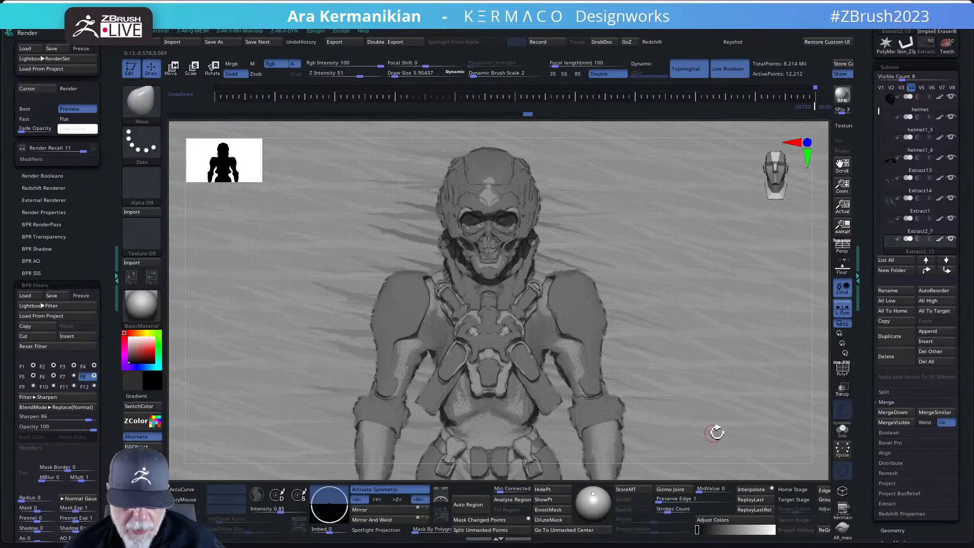
{"action": "mouse_move", "coordinate": [716, 428]}
{"action": "left_mouse_down"}
{"action": "mouse_move", "coordinate": [729, 415]}
{"action": "mouse_move", "coordinate": [667, 423]}
{"action": "left_mouse_up"}
{"action": "left_click_drag", "start_coordinate": [631, 348], "coordinate": [425, 265], "text": "alt"}
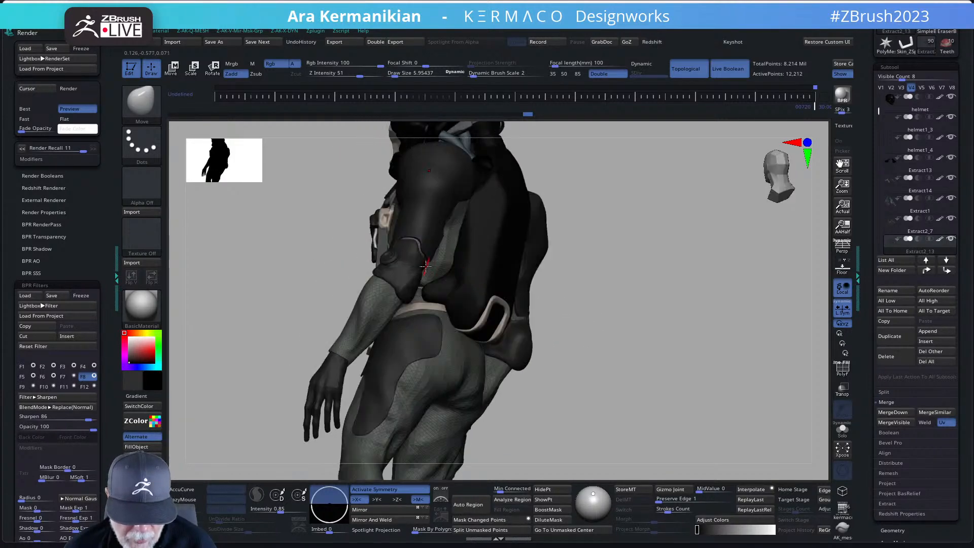
{"action": "left_click_drag", "start_coordinate": [507, 294], "coordinate": [639, 352]}
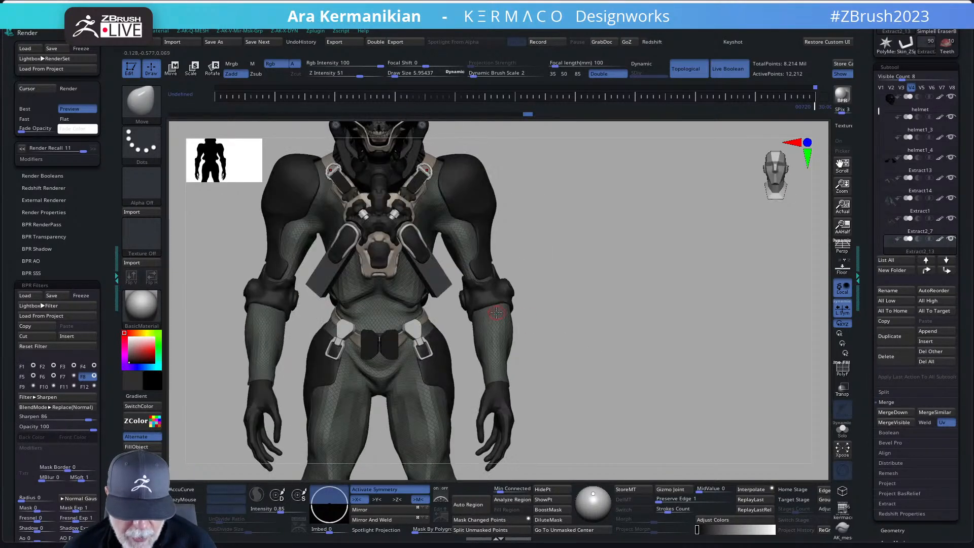
{"action": "left_click_drag", "start_coordinate": [642, 416], "coordinate": [685, 404], "text": "alt"}
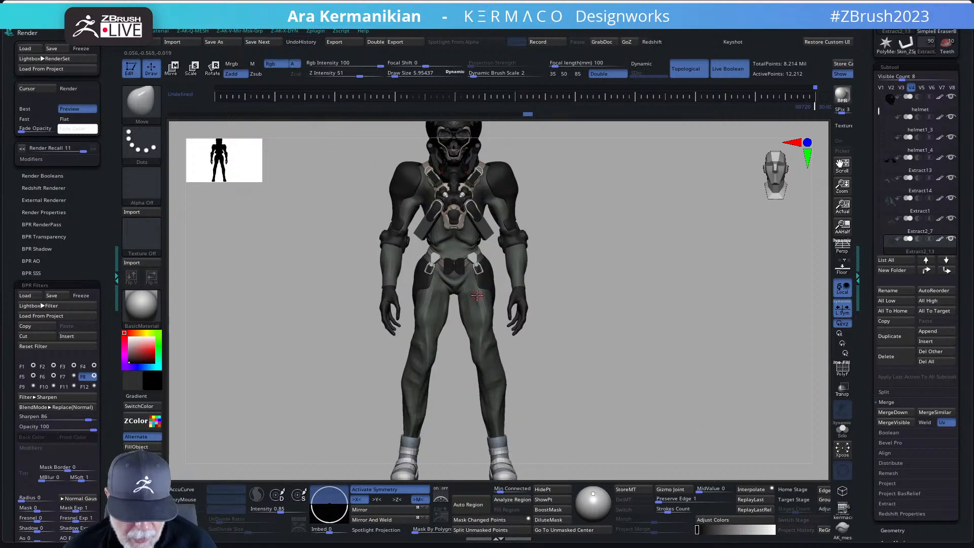
{"action": "left_click_drag", "start_coordinate": [617, 398], "coordinate": [482, 323]}
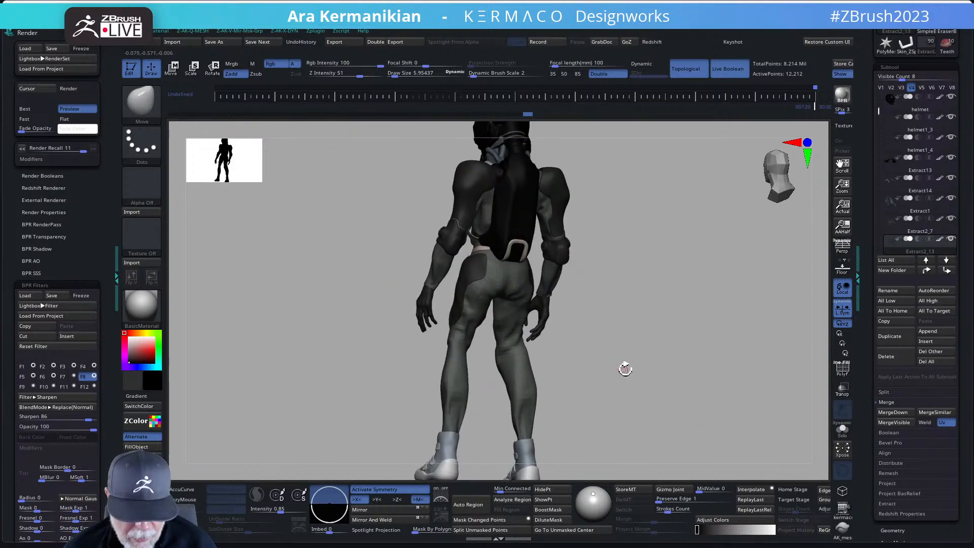
{"action": "left_click_drag", "start_coordinate": [625, 369], "coordinate": [668, 372]}
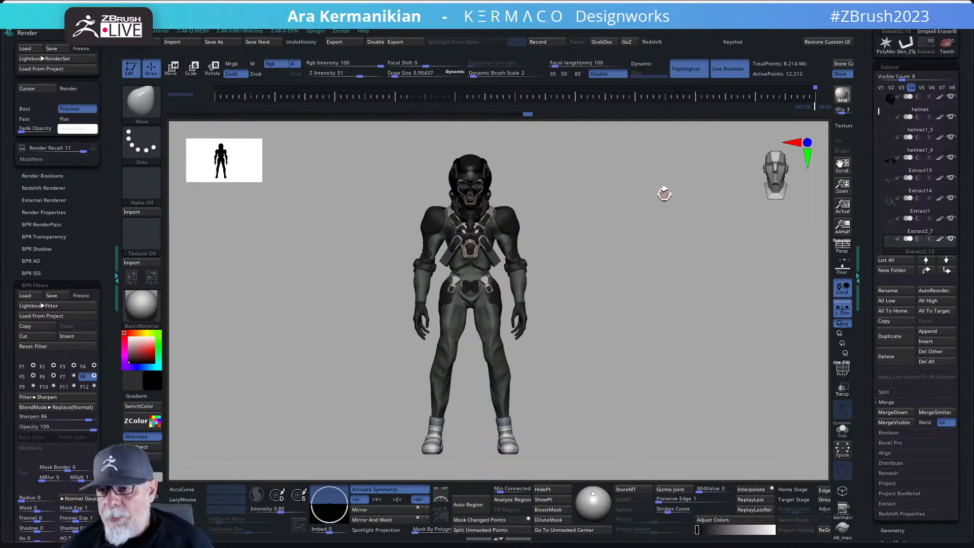
{"action": "left_click_drag", "start_coordinate": [728, 328], "coordinate": [710, 319]}
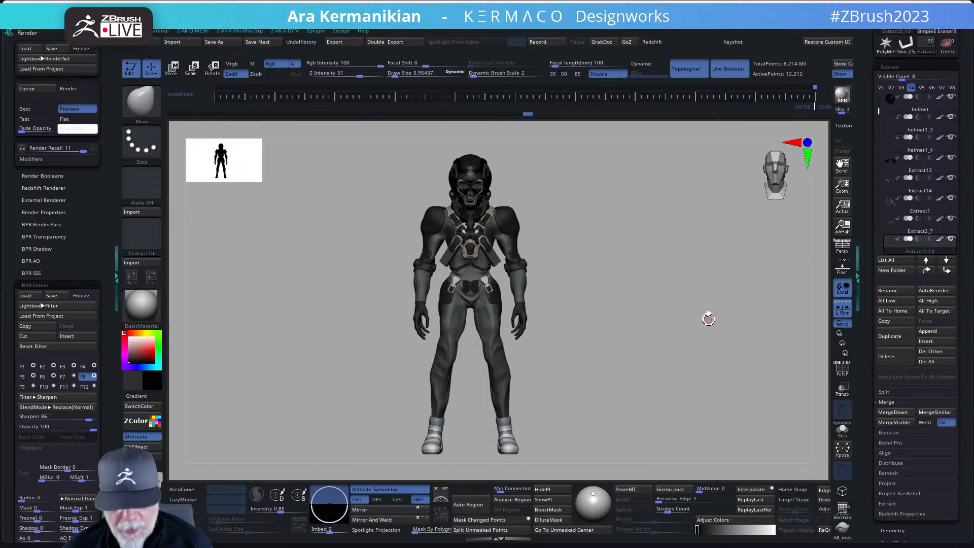